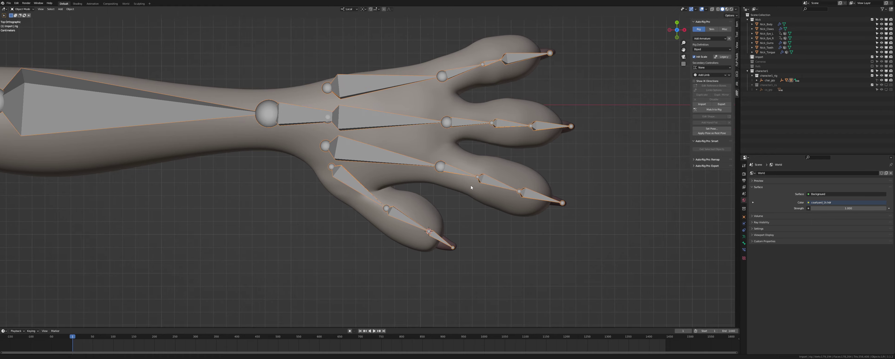
Snap the index finger's middle joint to the centre of the body mesh edge loop around the middle of that finger.
click(440, 199)
key(Tab)
alt+click(440, 200)
shift+middle_drag(440, 199, 379, 206)
scroll(373, 220, up, 4)
mouse_move(399, 246)
middle_down()
mouse_move(411, 205)
mouse_move(403, 236)
middle_up()
scroll(402, 236, down, 3)
scroll(404, 223, up, 1)
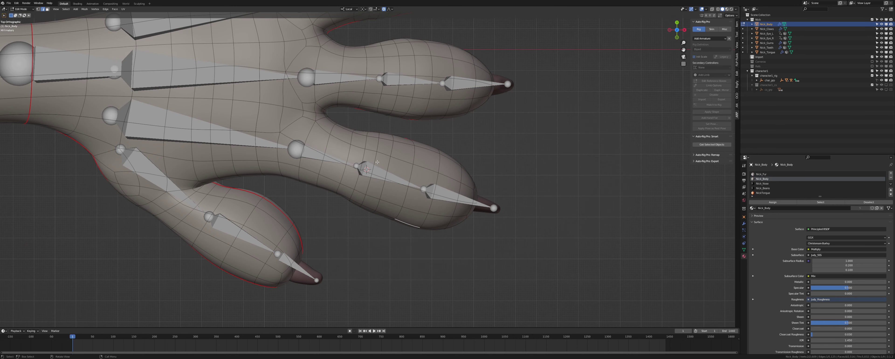
middle_drag(374, 161, 389, 177)
key(Tab)
click(356, 164)
key(Tab)
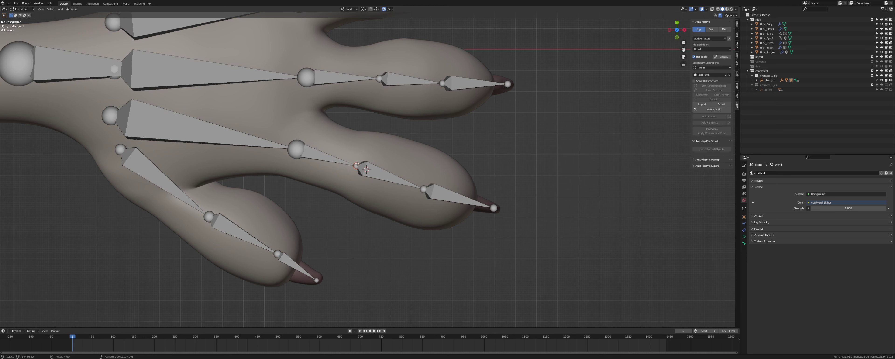
key(Tab)
Snap the index finger's outer joint to the centre of the mesh edge loop near the fingertip.
click(376, 161)
key(Tab)
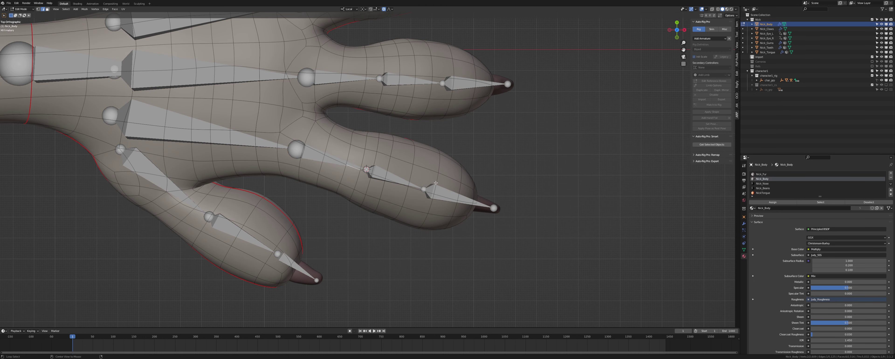
alt+click(436, 183)
key(shift+s)
alt+click(460, 188)
key(shift+s)
click(462, 214)
key(Tab)
click(424, 188)
key(ctrl+z)
key(ctrl+z)
key(Tab)
click(424, 187)
key(Tab)
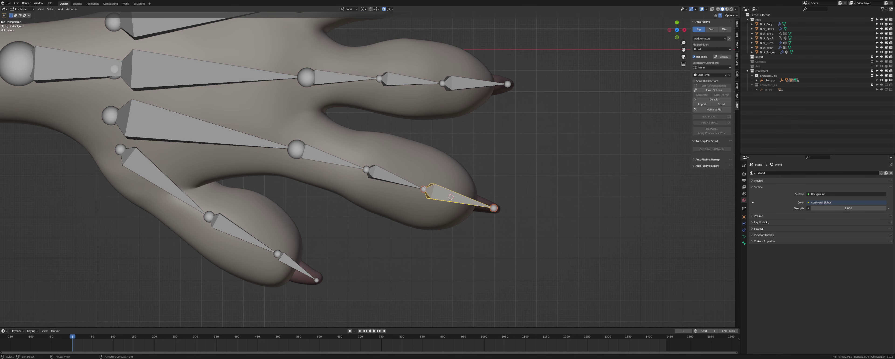
key(Tab)
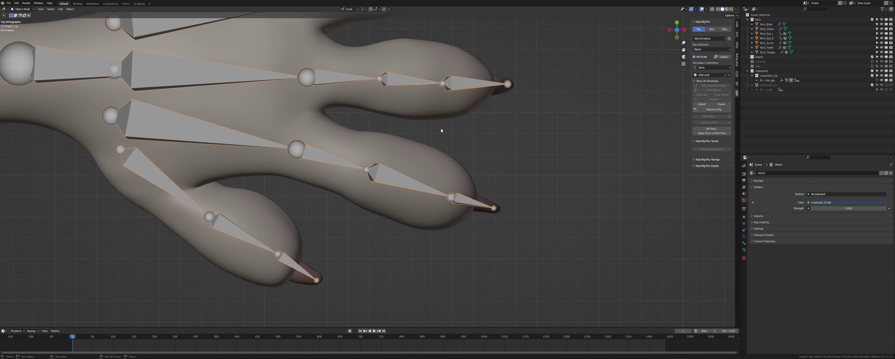
Snap the middle finger's middle joint to the centre of the mesh edge loop around the middle of that finger.
shift+middle_drag(442, 134, 423, 204)
click(382, 136)
key(Tab)
key(Tab)
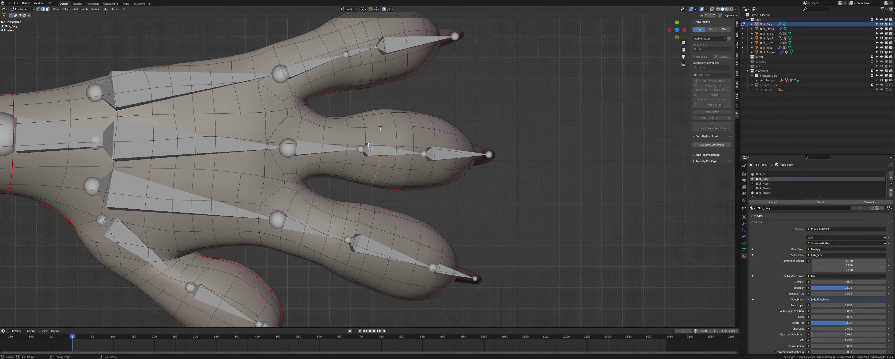
middle_drag(381, 132, 362, 150)
click(362, 150)
key(Tab)
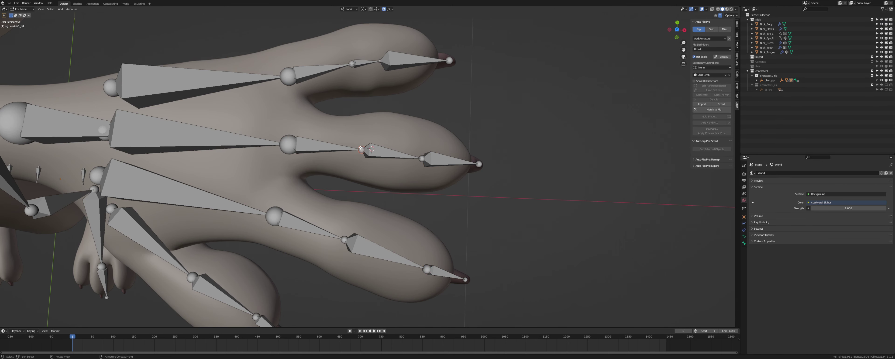
key(Tab)
Snap the middle finger's outer joint to the centre of the mesh edge loop near its tip.
click(420, 138)
key(Tab)
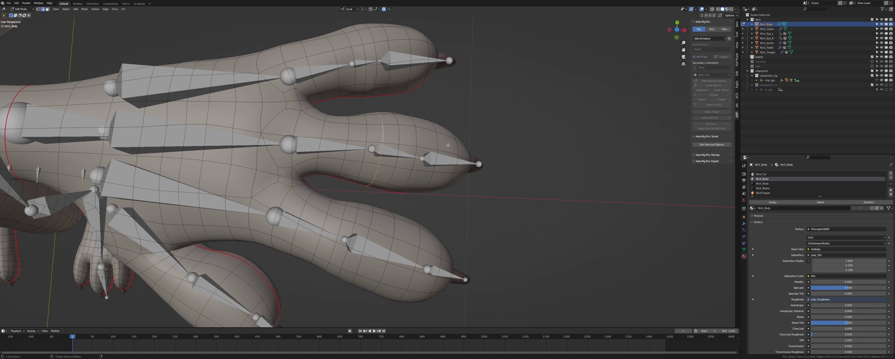
key(2)
key(Tab)
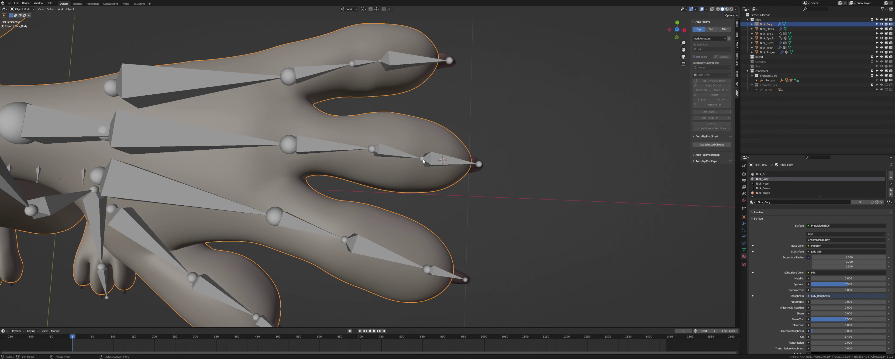
click(421, 157)
key(Tab)
Snap the ring finger's outer joint to the centre of the mesh edge loop near its tip.
shift+middle_drag(394, 104, 402, 185)
key(Tab)
click(375, 168)
key(Tab)
key(shift+s)
key(2)
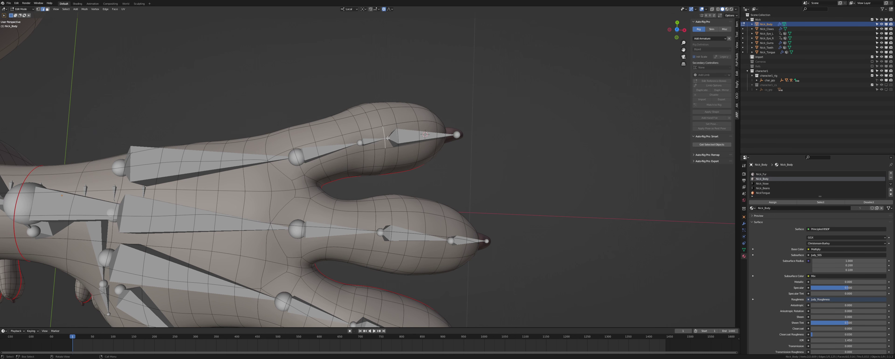
key(Tab)
click(388, 138)
key(Tab)
key(shift+s)
key(8)
Snap the ring finger's middle joint to the centre of the mesh edge loop around the middle of that finger.
key(Tab)
click(375, 125)
key(Tab)
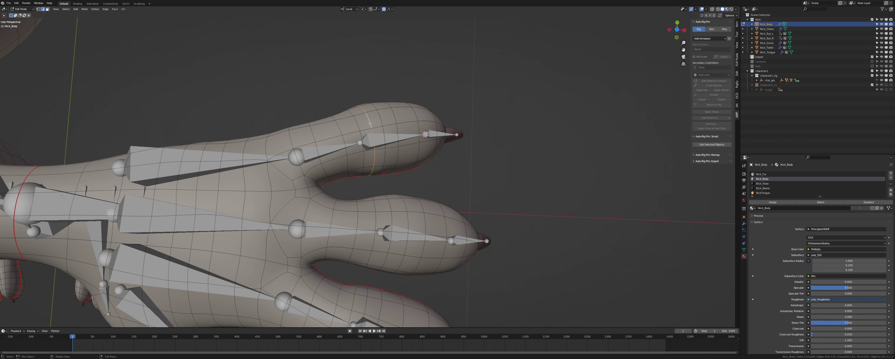
key(Tab)
click(361, 141)
key(Tab)
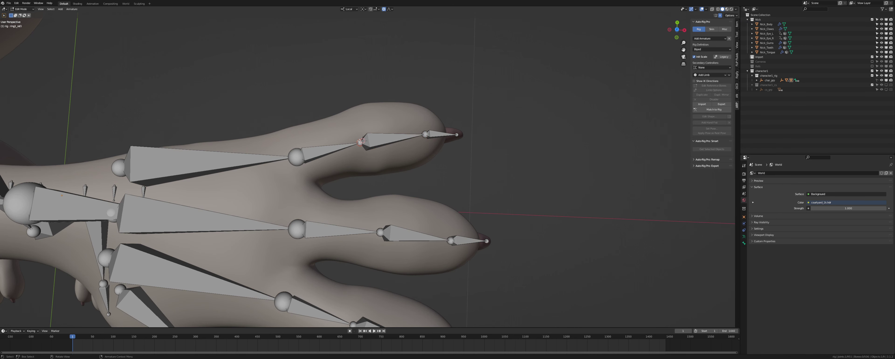
key(Tab)
In the top view, move the ring finger's base joint along its local Y axis toward the middle finger's base.
key(KP_7)
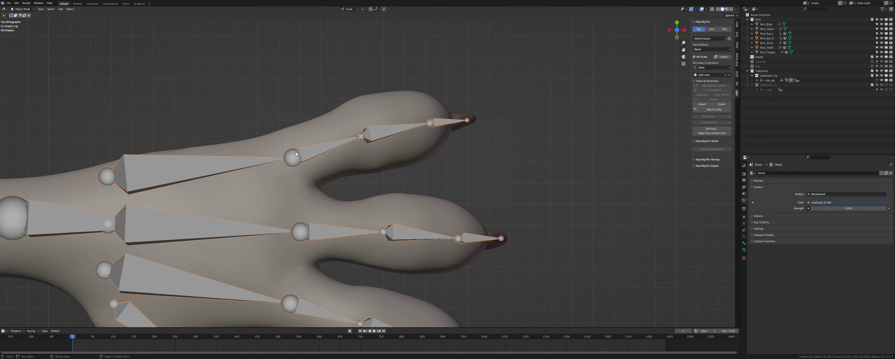
shift+middle_drag(194, 166, 380, 165)
key(Tab)
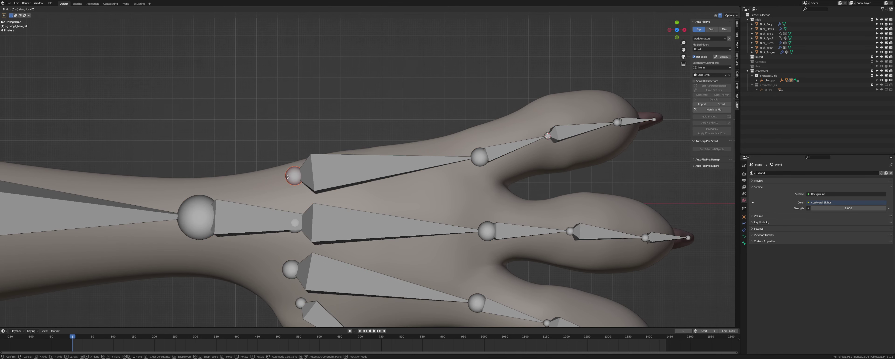
key(g)
key(y)
click(294, 202)
scroll(294, 202, down, 1)
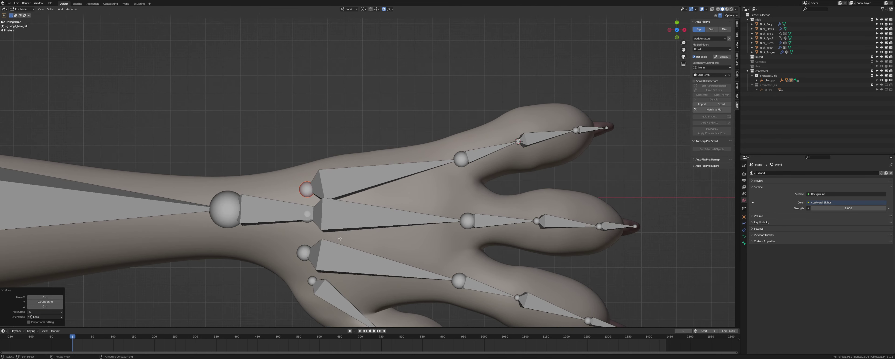
Nudge the index finger's base joint slightly toward the middle finger's base.
shift+middle_drag(293, 202, 303, 160)
click(311, 211)
key(g)
click(313, 206)
click(320, 238)
key(g)
right_click(320, 238)
Snap the wrist joint to the centre of the mesh edge loop around the wrist.
scroll(293, 186, down, 3)
shift+middle_drag(293, 186, 389, 191)
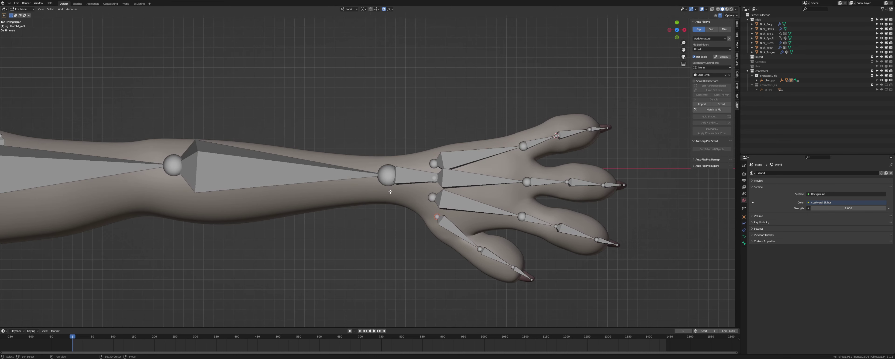
right_click(384, 176)
key(Tab)
click(403, 161)
key(Tab)
scroll(405, 162, up, 2)
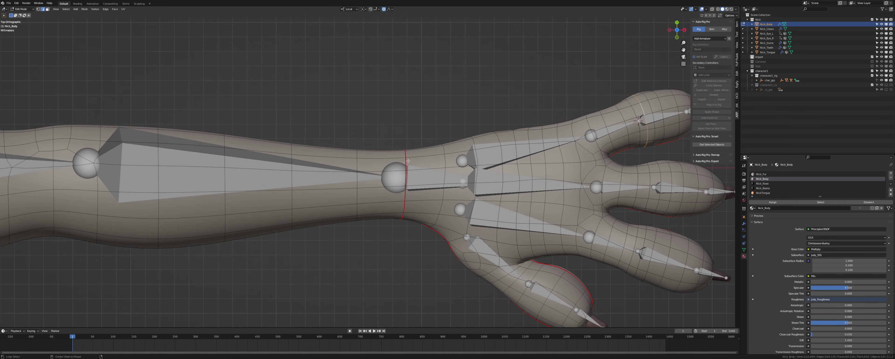
alt+click(406, 161)
key(shift+s)
click(407, 188)
key(Tab)
click(397, 170)
key(Tab)
click(396, 173)
key(shift+s)
key(8)
Snap the elbow joint to the centre of the mesh edge loop around the elbow.
shift+middle_drag(84, 188, 396, 189)
key(Tab)
click(397, 190)
key(Tab)
key(shift+s)
click(367, 167)
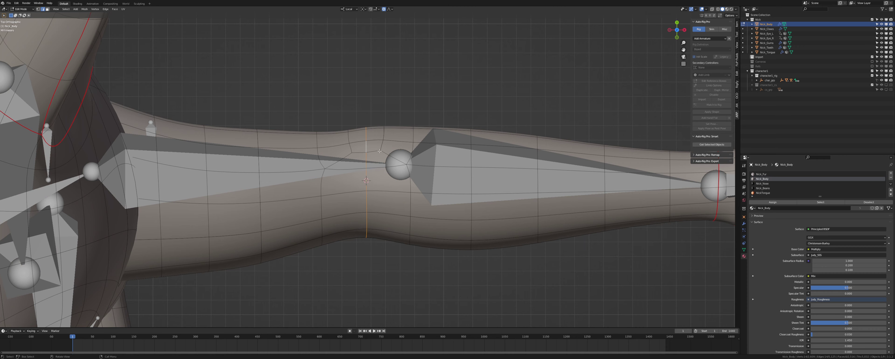
key(Tab)
click(399, 154)
key(Tab)
key(shift+s)
key(8)
In the front view, move the elbow joint slightly up to align it with the arm.
key(Tab)
click(332, 144)
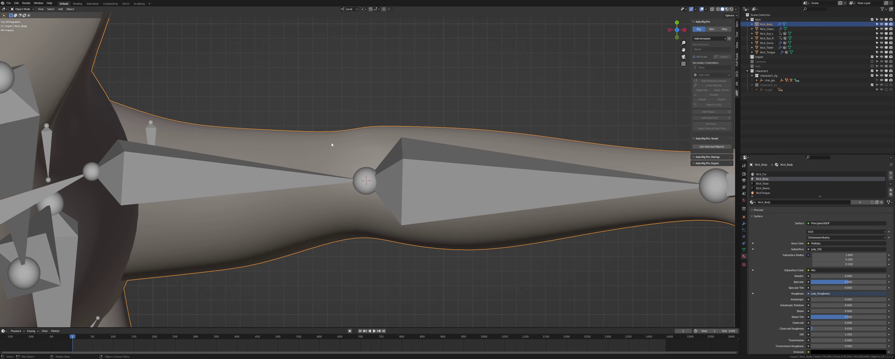
shift+middle_drag(192, 156, 487, 168)
scroll(487, 168, down, 6)
key(KP_1)
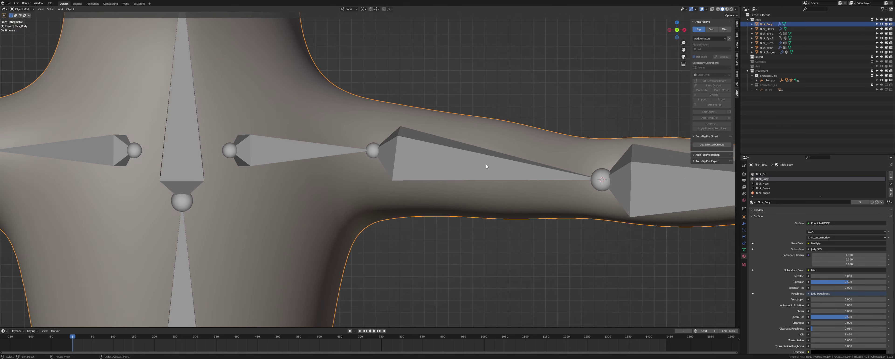
scroll(468, 160, up, 3)
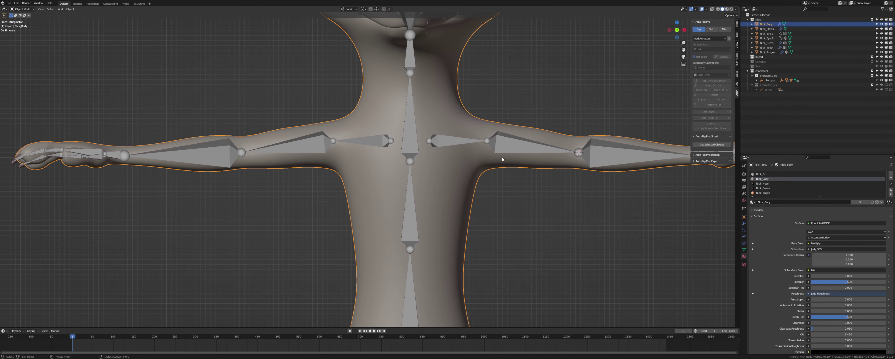
key(Tab)
key(Tab)
click(580, 152)
key(Tab)
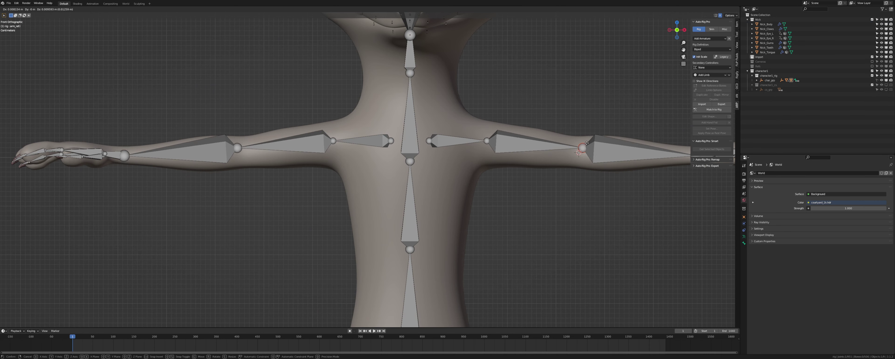
key(Tab)
Snap the knee joint to the centre of the mesh edge loop around the knee.
scroll(436, 262, down, 4)
scroll(435, 173, up, 6)
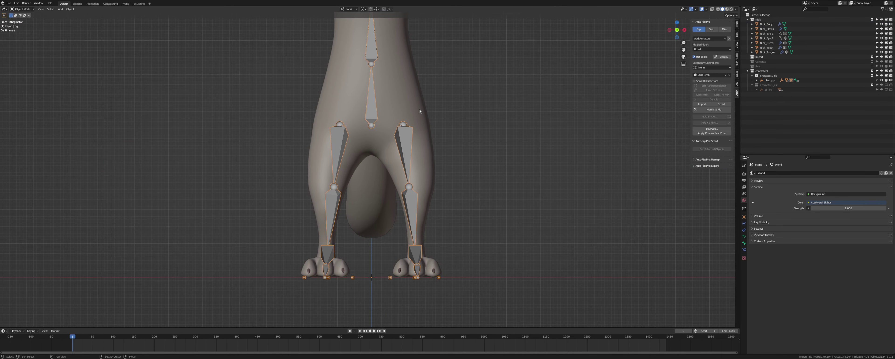
key(Tab)
key(alt+q)
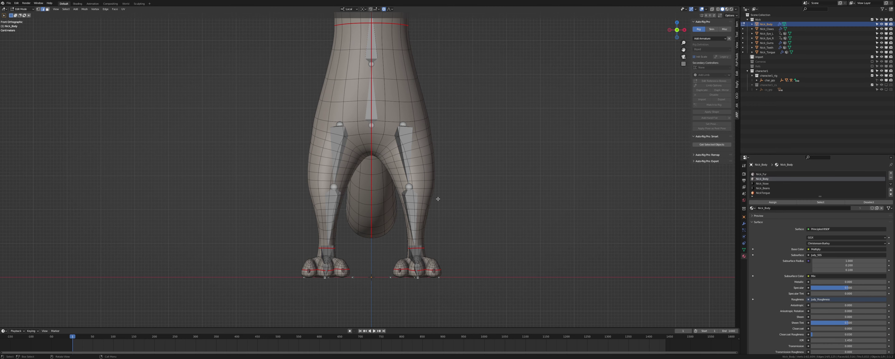
scroll(416, 181, up, 4)
key(alt+q)
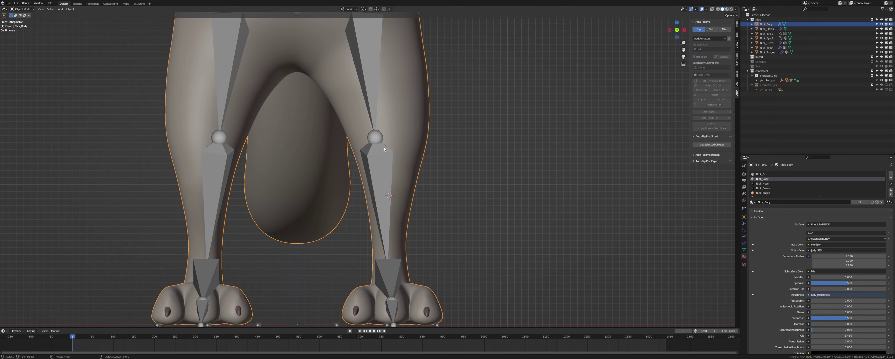
key(shift+s)
key(8)
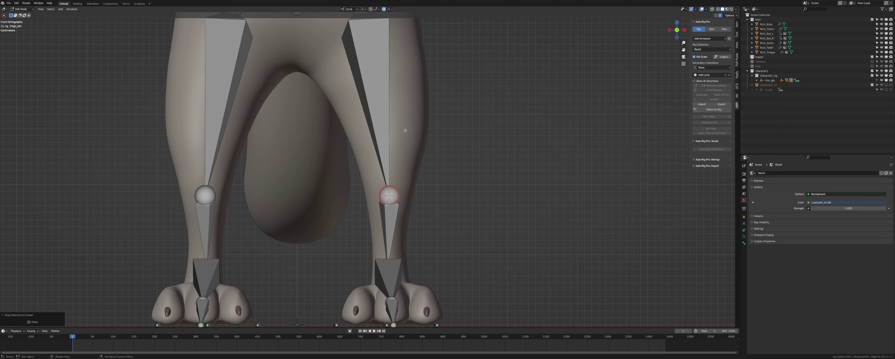
Move the hip joint of the thigh bone slightly down and inward in the front view.
scroll(405, 130, down, 3)
click(385, 127)
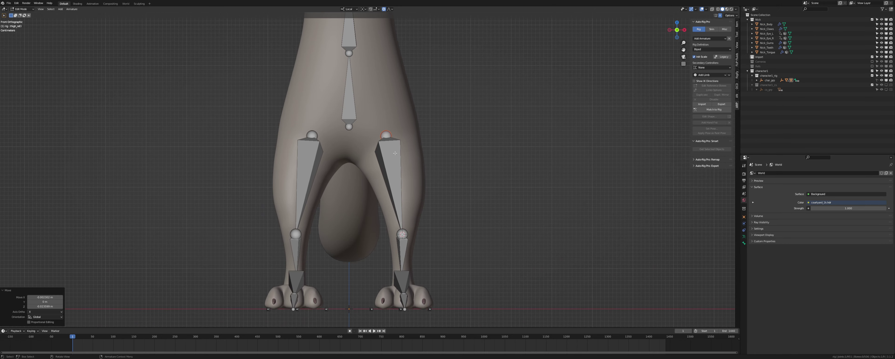
scroll(392, 215, up, 4)
In the side view, move the ankle joint down and back into the heel of the foot.
key(KP_3)
shift+middle_drag(394, 220, 404, 200)
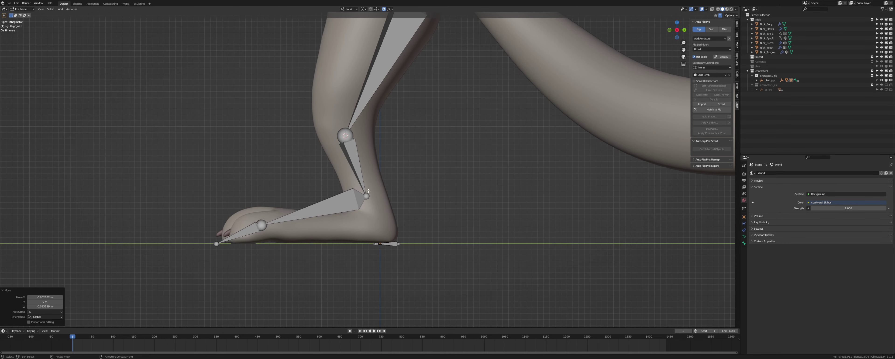
click(367, 196)
key(g)
click(380, 223)
click(344, 136)
key(Tab)
click(367, 148)
key(Tab)
key(Tab)
Move the heel and foot bank reference bones back along the local Y axis to just behind the heel.
shift+middle_drag(408, 250, 435, 211)
scroll(435, 210, up, 1)
click(428, 210)
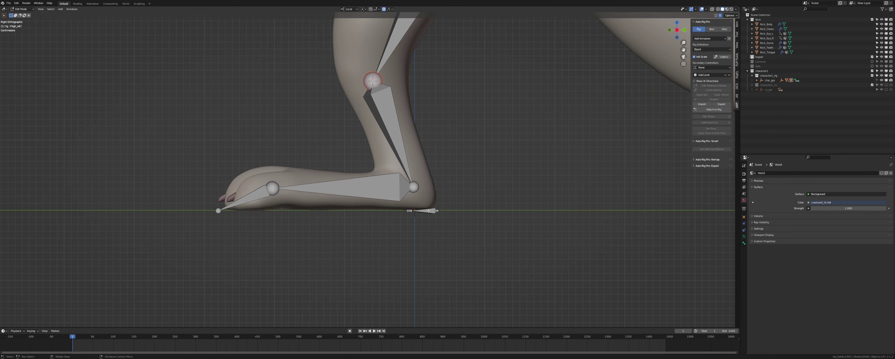
middle_drag(446, 210, 428, 240)
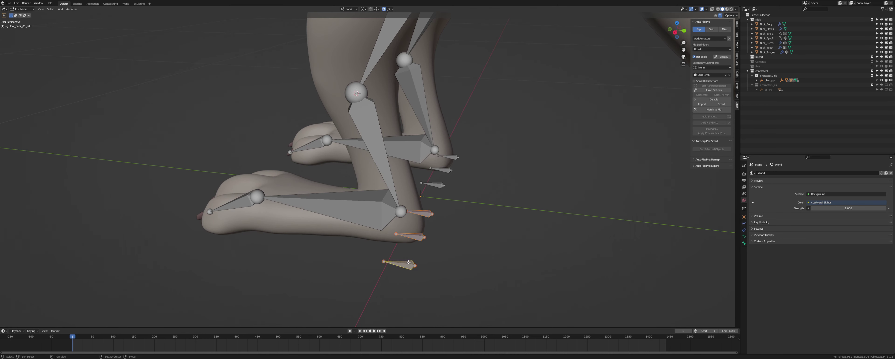
key(shift+g)
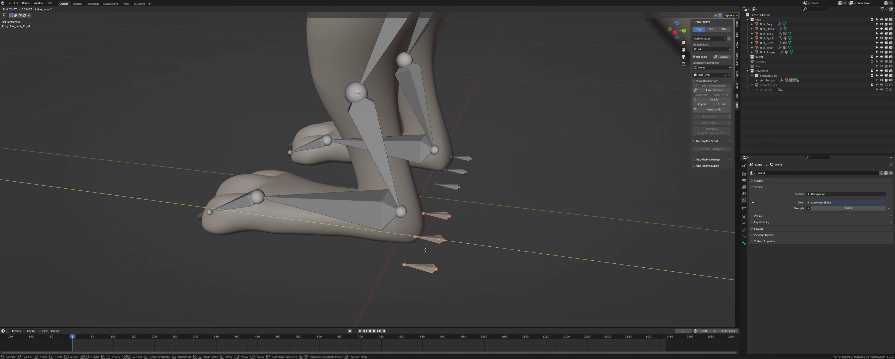
click(425, 249)
middle_drag(373, 244, 428, 212)
key(Tab)
In the side view, move the end of the toes bone up and back into the tip of the toes.
key(KP_3)
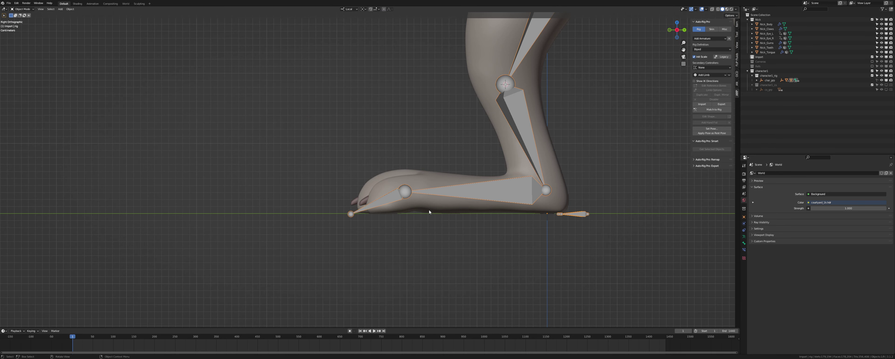
scroll(429, 212, up, 3)
key(Tab)
click(355, 237)
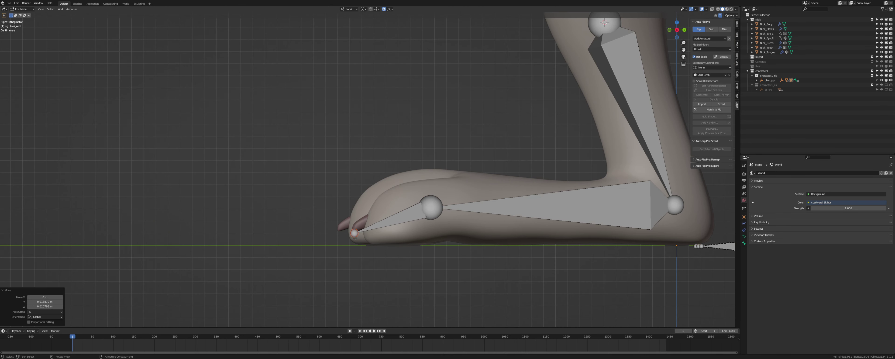
key(Tab)
scroll(437, 191, down, 4)
middle_drag(434, 187, 433, 206)
scroll(433, 206, down, 4)
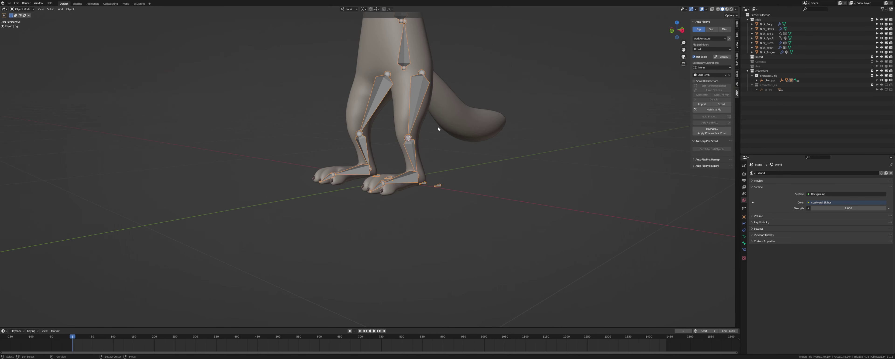
shift+middle_drag(437, 127, 433, 232)
shift+middle_drag(427, 162, 413, 218)
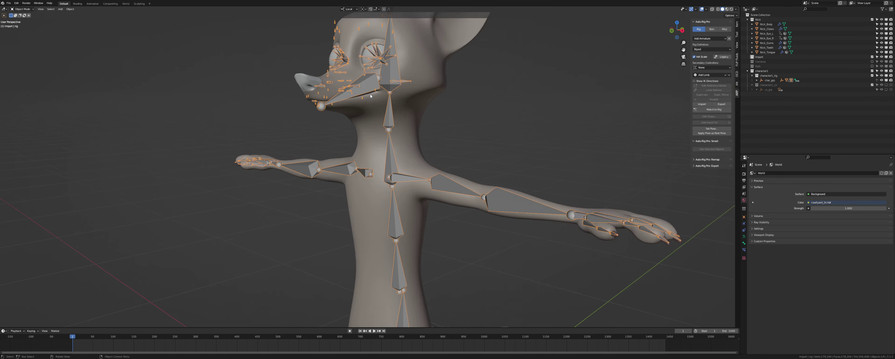
Snap the 3D cursor to the centre of the left eye mesh to check where the eye bones converge.
scroll(394, 91, up, 3)
shift+middle_drag(393, 78, 396, 144)
scroll(344, 95, up, 2)
shift+middle_drag(344, 95, 332, 135)
key(KP_3)
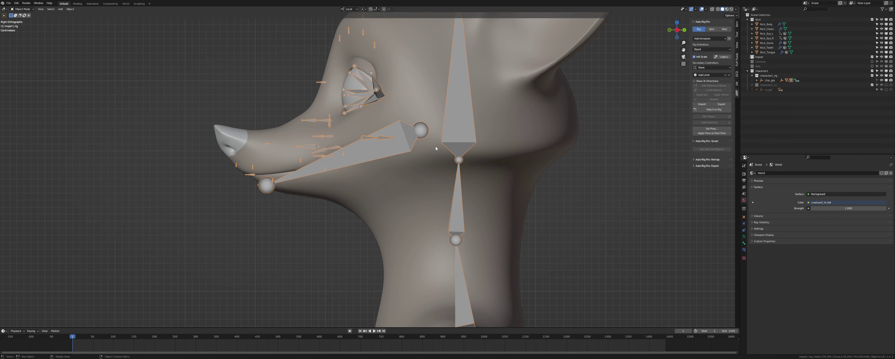
key(Tab)
shift+middle_drag(378, 103, 402, 164)
scroll(394, 149, up, 2)
key(Tab)
click(535, 178)
key(Tab)
key(shift+s)
click(399, 167)
key(Tab)
key(KP_7)
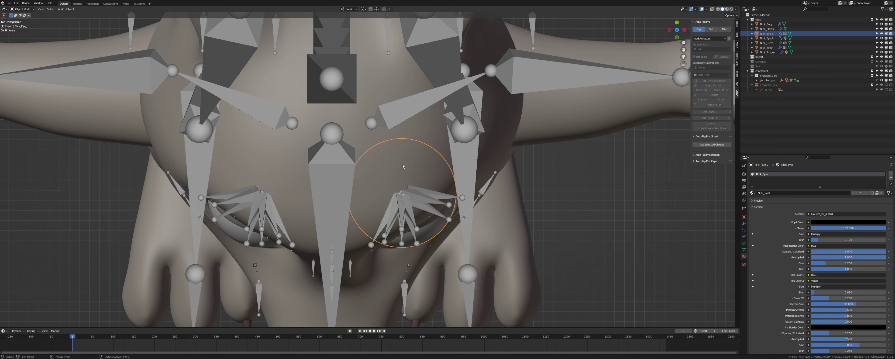
Examine how the eye, lip and jaw reference bones sit against the face meshes from above, at an angle and from the side.
key(alt+z)
click(407, 189)
scroll(407, 190, down, 2)
scroll(407, 189, up, 2)
key(alt+a)
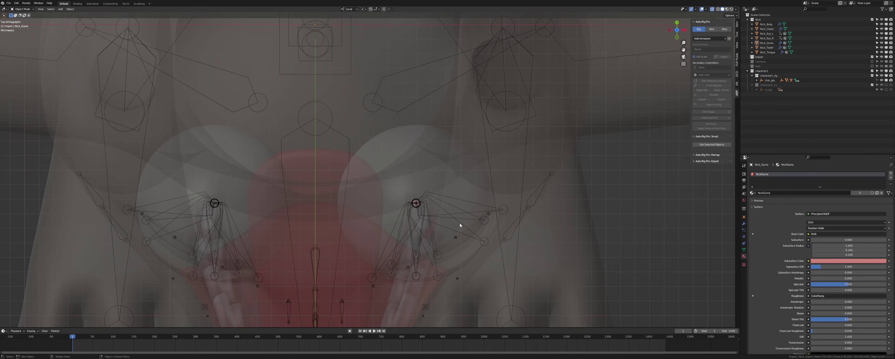
key(alt+z)
scroll(460, 223, down, 5)
middle_drag(422, 223, 398, 152)
key(Tab)
scroll(394, 187, up, 5)
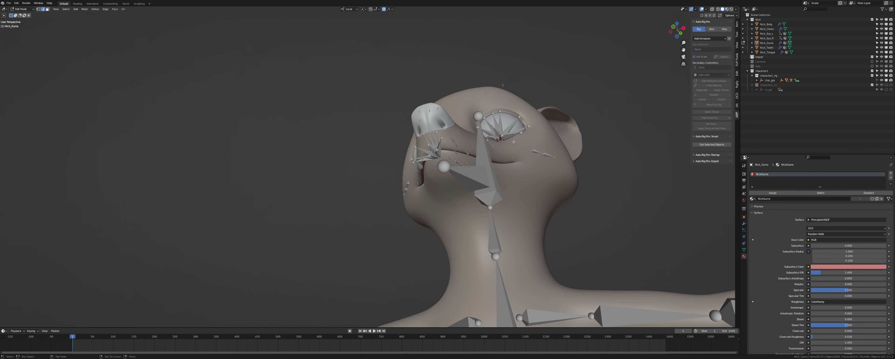
key(Tab)
click(321, 192)
key(KP_3)
scroll(312, 205, up, 7)
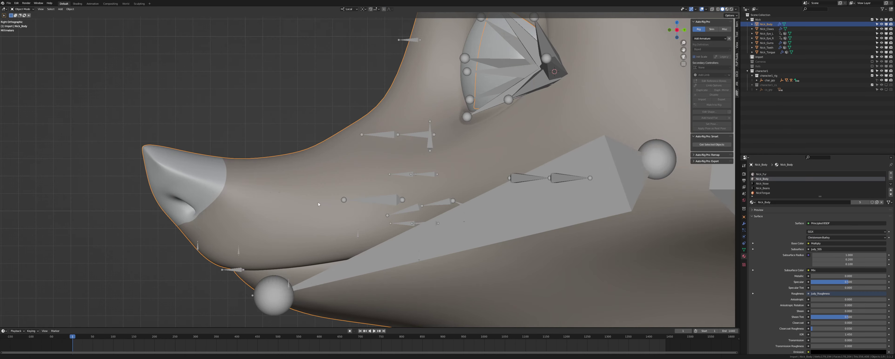
shift+middle_drag(312, 204, 451, 162)
key(Tab)
mouse_move(373, 203)
middle_down()
mouse_move(399, 199)
mouse_move(377, 201)
middle_up()
key(Tab)
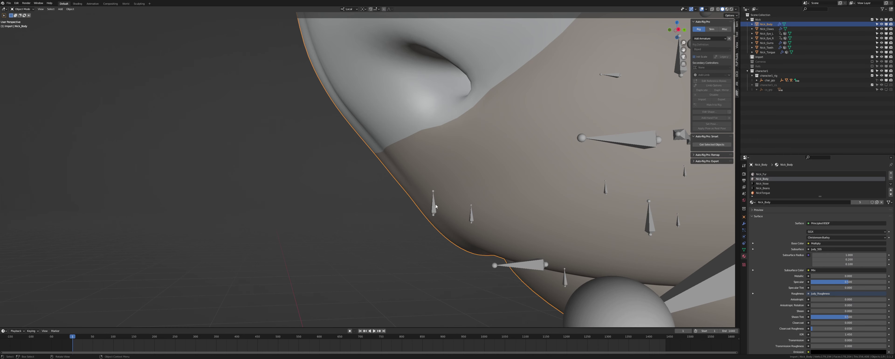
In the side view, move the upper lip reference bone beside the middle one down to the lip edge.
click(434, 207)
key(Tab)
key(KP_1)
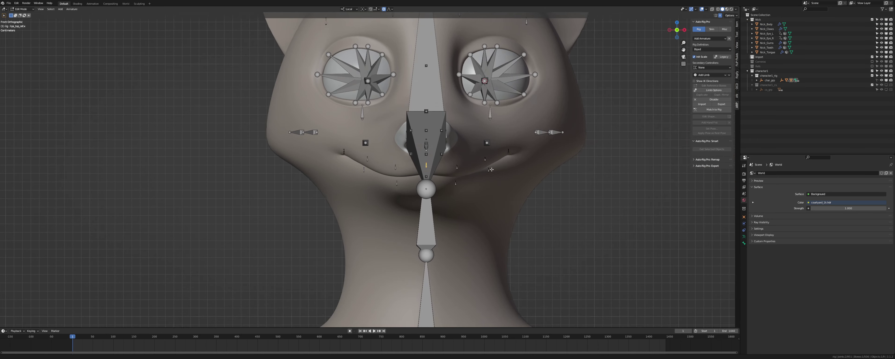
scroll(433, 161, up, 4)
scroll(433, 161, up, 4)
shift+middle_drag(369, 150, 426, 164)
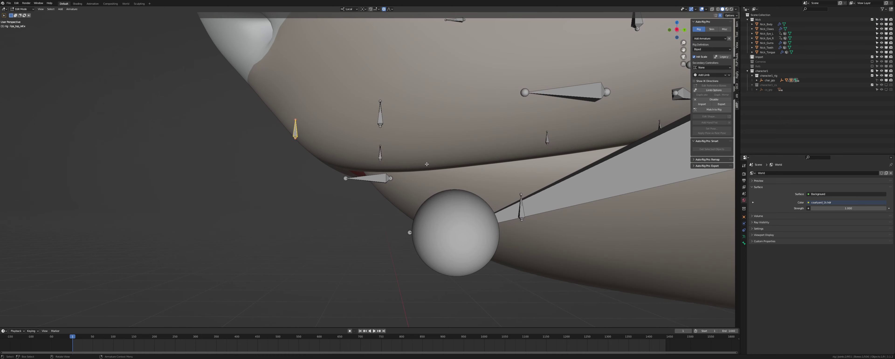
key(KP_3)
click(441, 178)
click(381, 141)
key(g)
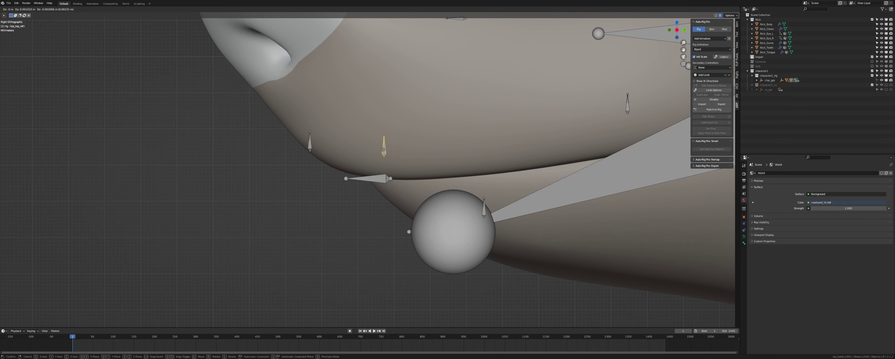
click(387, 155)
Move the next upper lip reference bone, further back along the mouth, down onto the lip line.
click(626, 105)
key(g)
click(625, 127)
key(alt+z)
scroll(624, 127, down, 1)
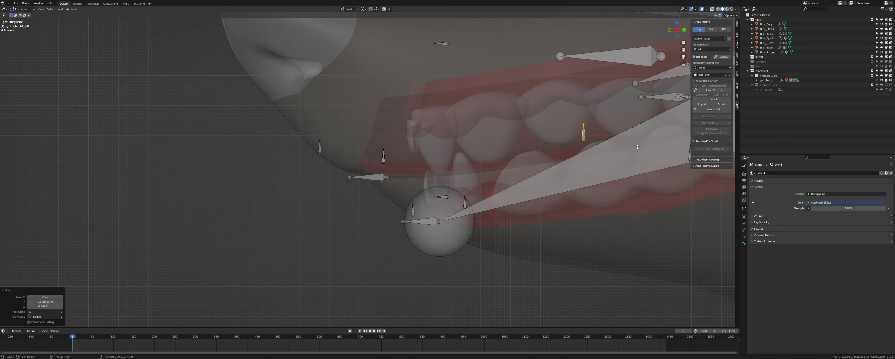
In the top view, move the side reference bones teeth_bot_ref.l and teeth_top_ref.l outward onto the row of teeth.
shift+middle_drag(655, 131, 432, 148)
scroll(443, 132, down, 2)
key(alt+z)
click(449, 126)
middle_drag(450, 126, 455, 149)
click(744, 237)
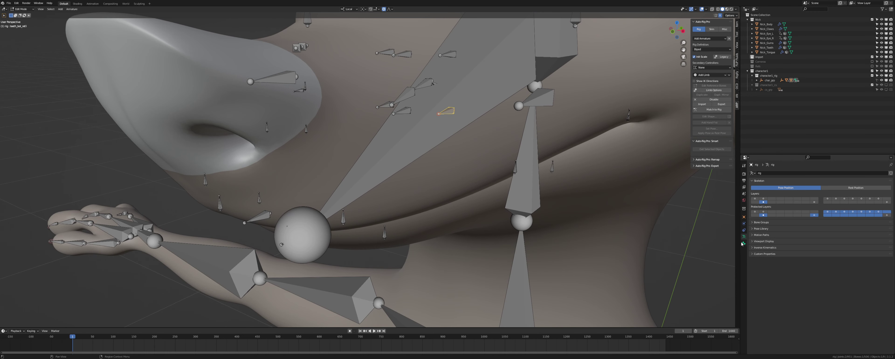
click(744, 243)
key(alt+z)
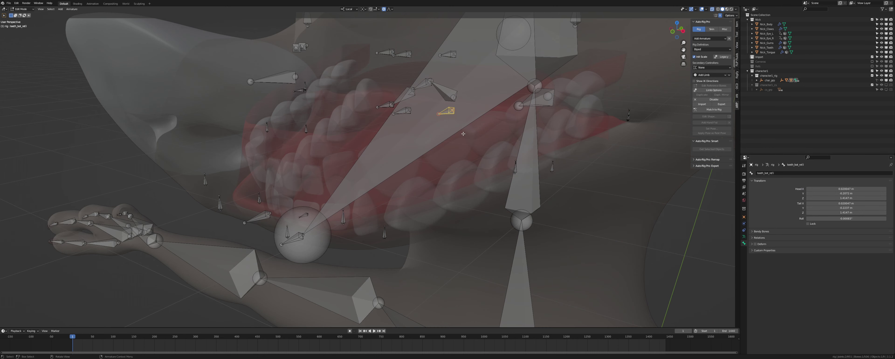
key(KP_7)
scroll(477, 119, up, 2)
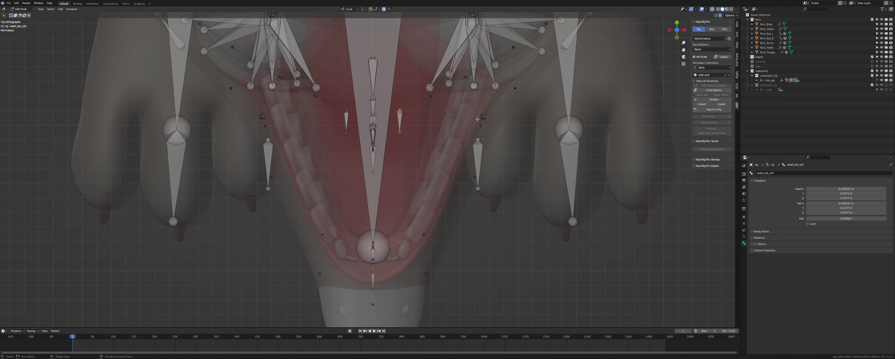
click(526, 132)
click(397, 115)
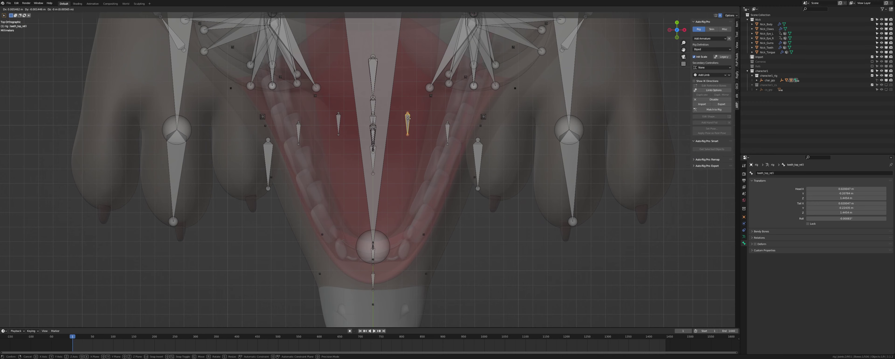
click(463, 113)
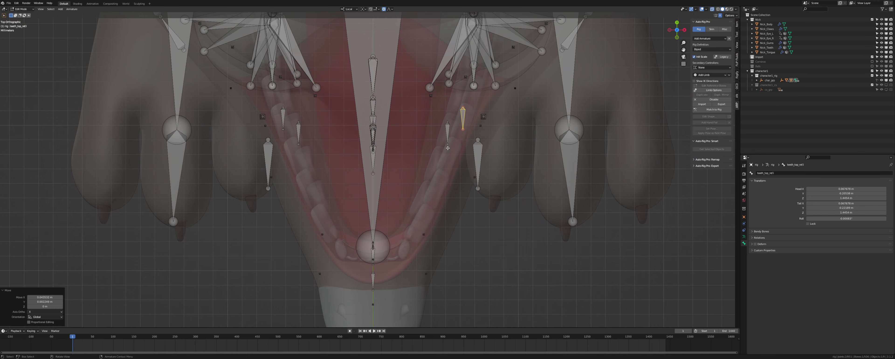
In the side view, move the central upper teeth reference bone forward to the upper front teeth.
middle_drag(447, 148, 480, 111)
click(401, 92)
key(KP_3)
key(g)
click(366, 166)
Move the central lower teeth bone teeth_bot_ref.x forward and down to the lower front teeth in the side view.
middle_drag(367, 166, 434, 76)
click(461, 126)
key(KP_3)
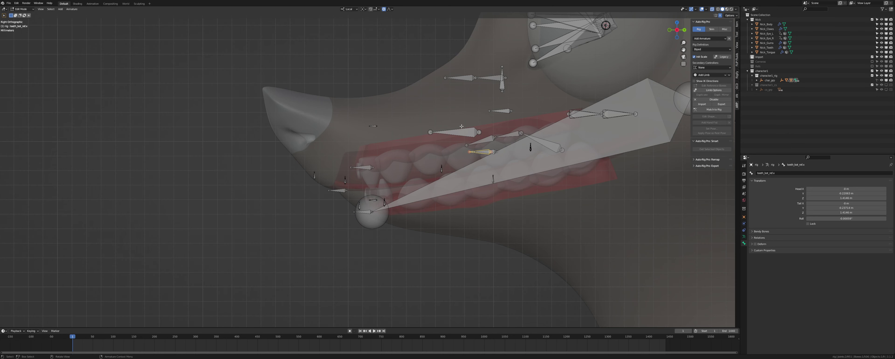
click(341, 175)
middle_drag(341, 175, 376, 177)
Leave the rig's edit mode and hide the Nick_Body mesh to expose the teeth and tongue.
click(400, 166)
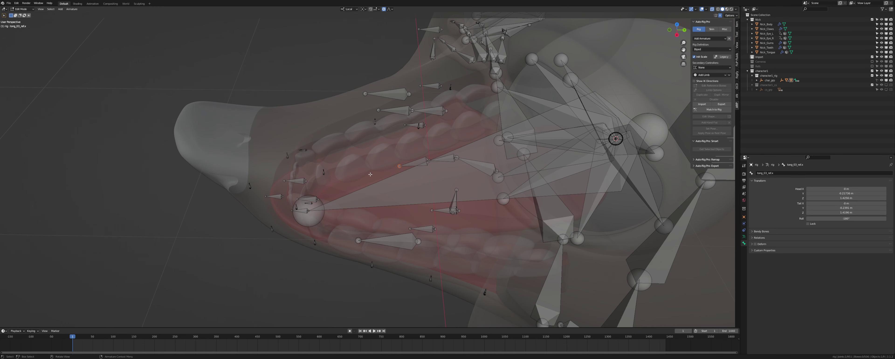
key(Tab)
click(881, 24)
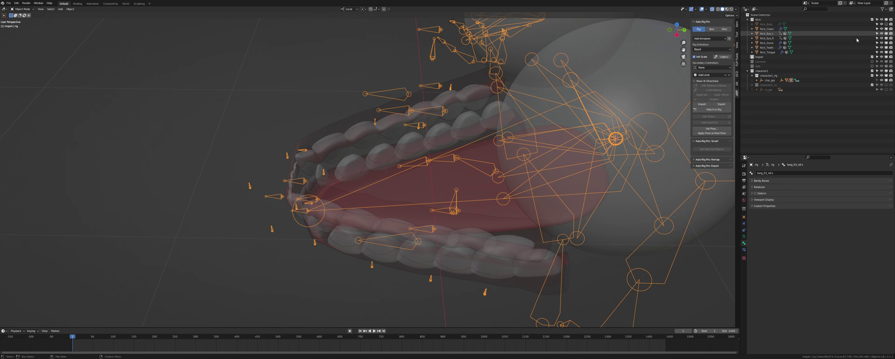
Select an edge loop at the back of the Nick_Tongue mesh and snap the 3D cursor to it.
click(377, 174)
middle_drag(373, 175, 406, 159)
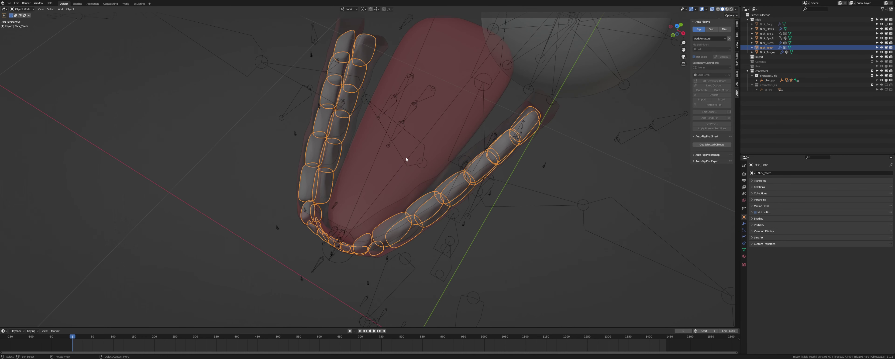
click(424, 114)
key(Tab)
middle_drag(424, 114, 451, 137)
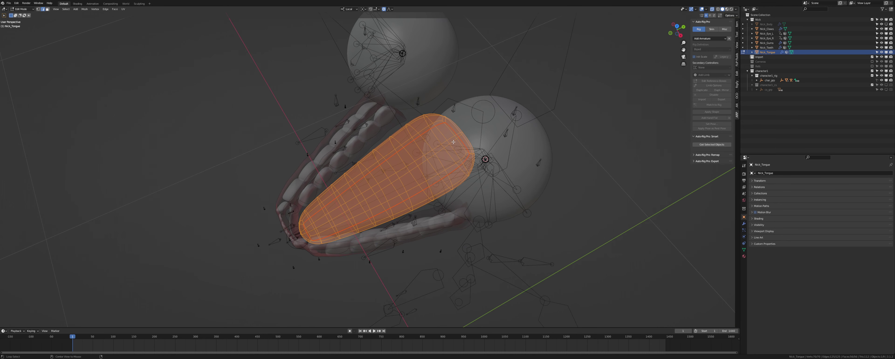
alt+click(454, 148)
key(shift+s)
click(454, 183)
Snap the base joint of the first tongue reference bone to the 3D cursor.
key(Tab)
click(406, 169)
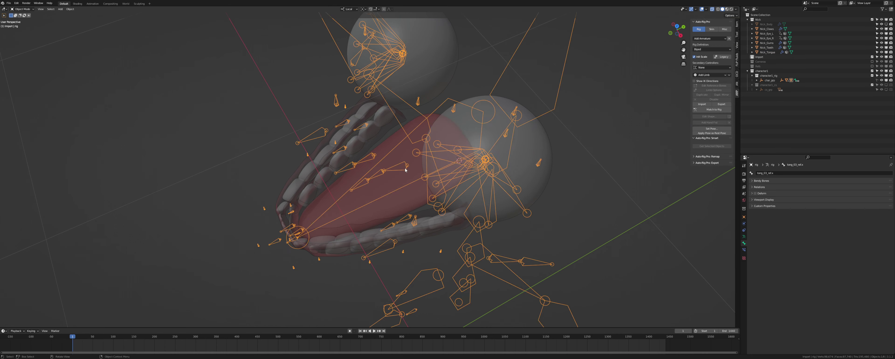
key(Tab)
click(408, 165)
click(408, 151)
Apply the Mirror modifier of the Nick_Tongue mesh.
key(Tab)
click(407, 194)
key(Tab)
middle_drag(400, 183, 339, 191)
shift+middle_drag(426, 235, 367, 179)
scroll(367, 179, up, 1)
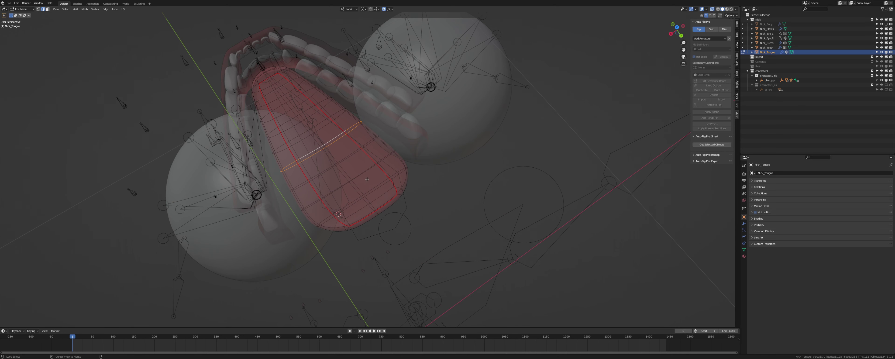
key(Tab)
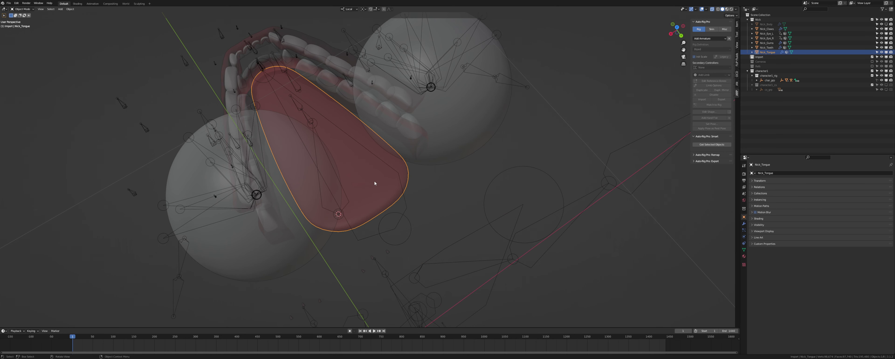
click(743, 224)
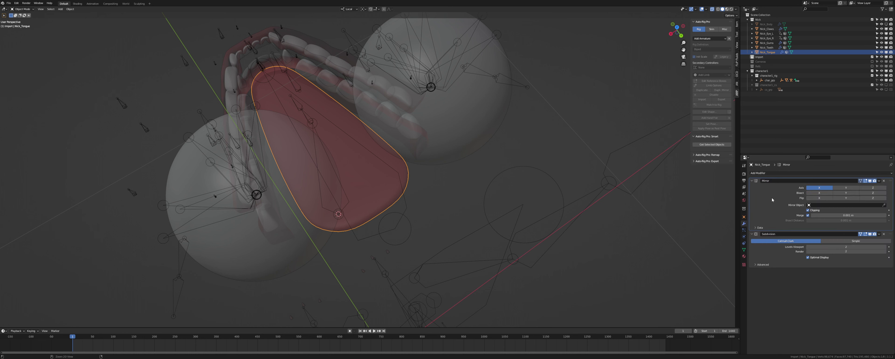
key(ctrl+a)
Snap the 3D cursor to the centre of the full edge loop at the back of the tongue mesh.
key(Tab)
key(shift+s)
key(2)
key(Tab)
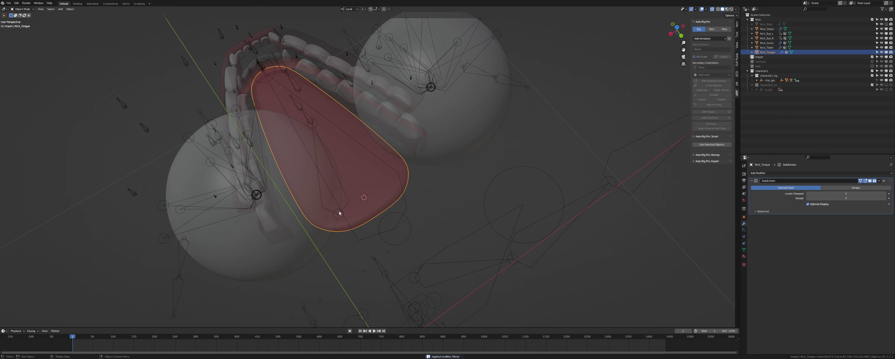
Snap the base joint of the first tongue bone to the 3D cursor at the back of the tongue's centre line.
click(339, 214)
key(Tab)
key(Tab)
click(341, 218)
key(Tab)
click(340, 218)
key(shift+s)
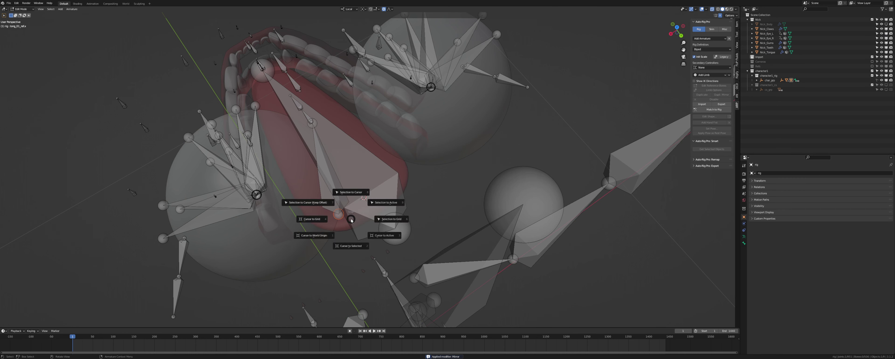
click(340, 200)
Snap the joint between the first and second tongue bones to the centre of a mid-tongue edge loop.
middle_drag(339, 200, 526, 198)
key(Tab)
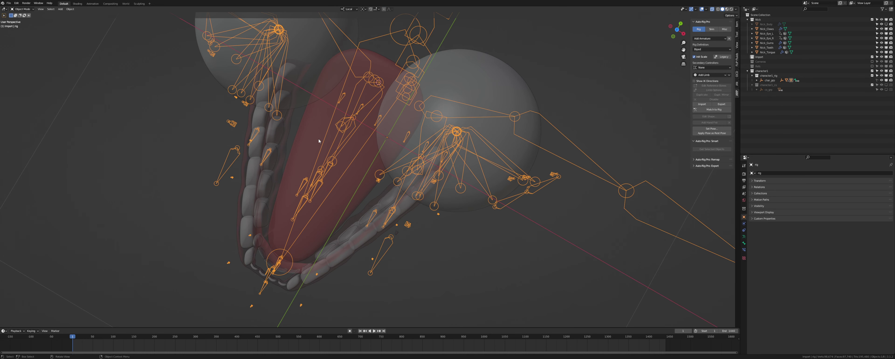
click(322, 143)
key(Tab)
shift+middle_drag(334, 165, 382, 151)
key(Tab)
click(372, 163)
key(Tab)
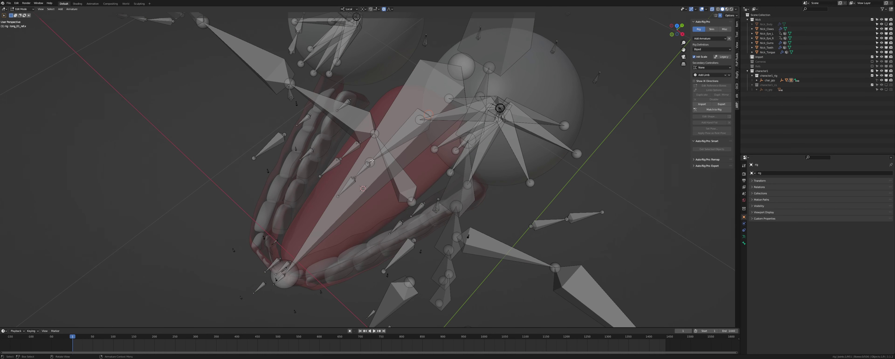
key(Tab)
Place the joint between the first and second tongue bones at the centre of an edge loop further back on the tongue.
click(369, 166)
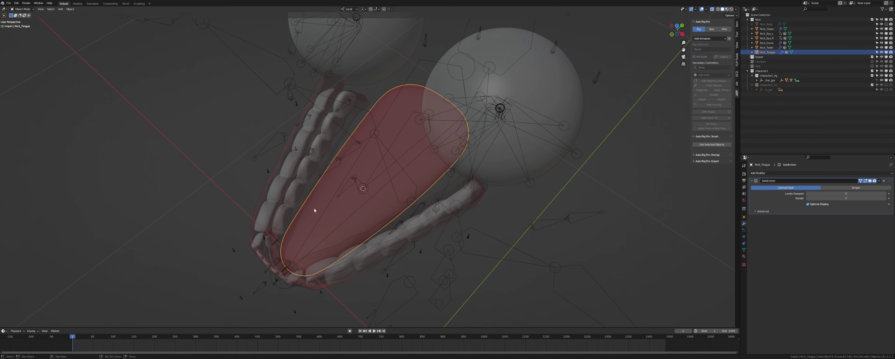
middle_drag(369, 166, 447, 194)
key(Tab)
alt+click(449, 179)
key(Tab)
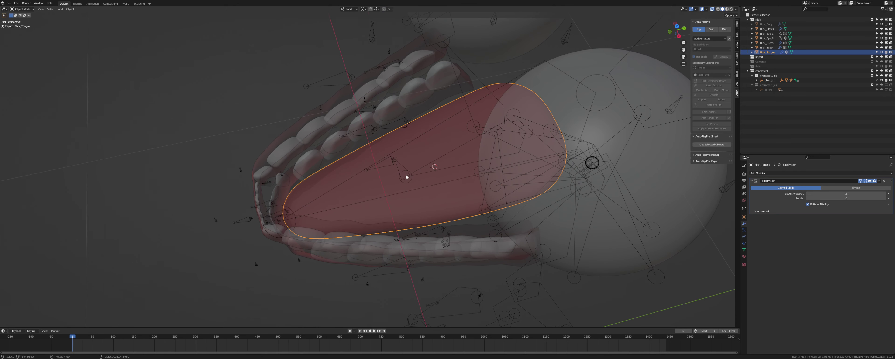
click(407, 174)
key(Tab)
key(Tab)
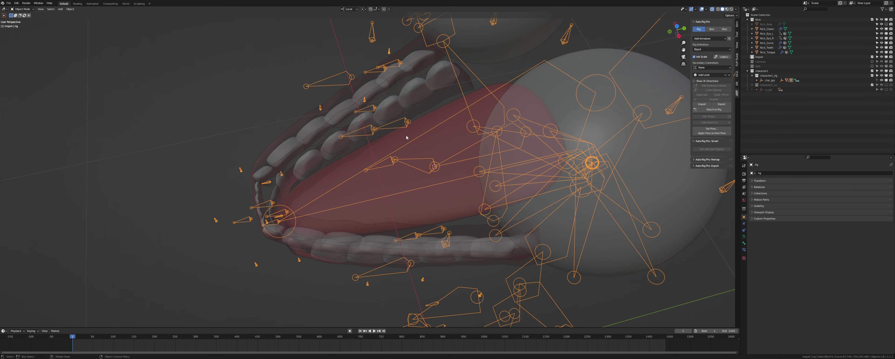
Move the end of the last tongue reference bone forward into the tip of the tongue.
click(405, 135)
key(Tab)
middle_drag(294, 212, 355, 196)
click(301, 201)
middle_drag(354, 196, 480, 164)
Snap the 3D cursor to the centre of an edge loop in the front part of the tongue mesh.
key(Tab)
click(506, 124)
key(Tab)
key(shift+s)
click(478, 145)
Snap the joint between the second and third tongue bones to the 3D cursor in the front part of the tongue.
key(Tab)
click(496, 172)
key(Tab)
key(Tab)
key(Tab)
key(Tab)
click(502, 129)
key(Tab)
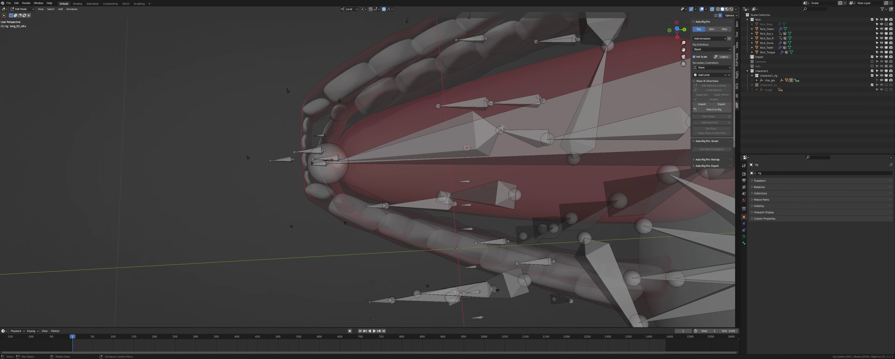
click(502, 128)
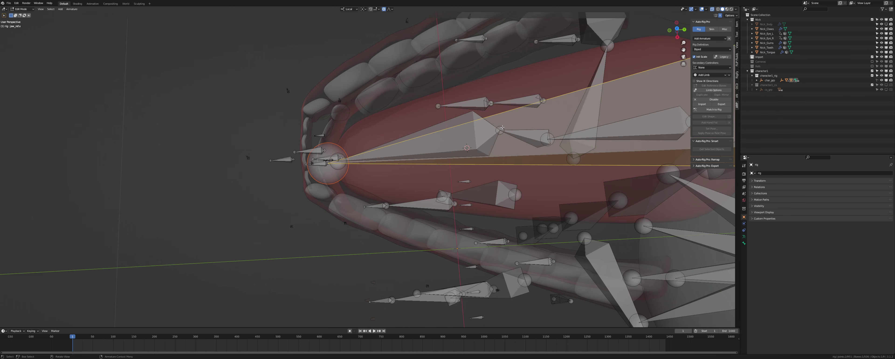
click(502, 127)
key(shift+s)
key(8)
Snap the 3D cursor to the centre of an edge loop slightly further forward on the tongue mesh.
key(KP_3)
scroll(502, 128, down, 3)
shift+middle_drag(495, 135, 431, 158)
scroll(435, 167, up, 3)
key(Tab)
click(473, 176)
key(Tab)
alt+click(434, 122)
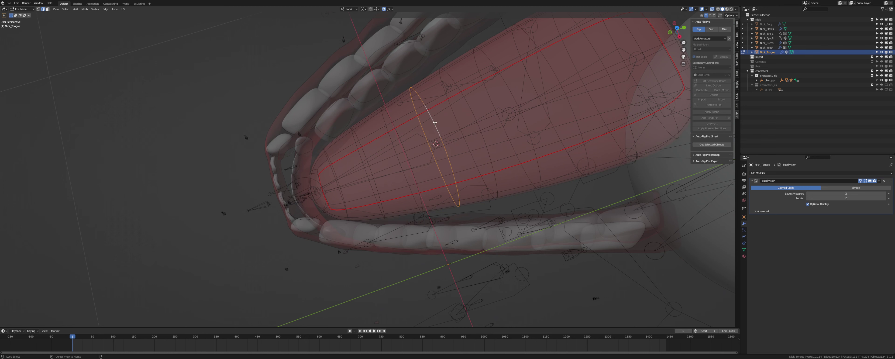
alt+click(403, 142)
key(shift+s)
key(2)
Snap the joint between the second and third tongue reference bones to the repositioned 3D cursor.
key(Tab)
click(436, 143)
key(Tab)
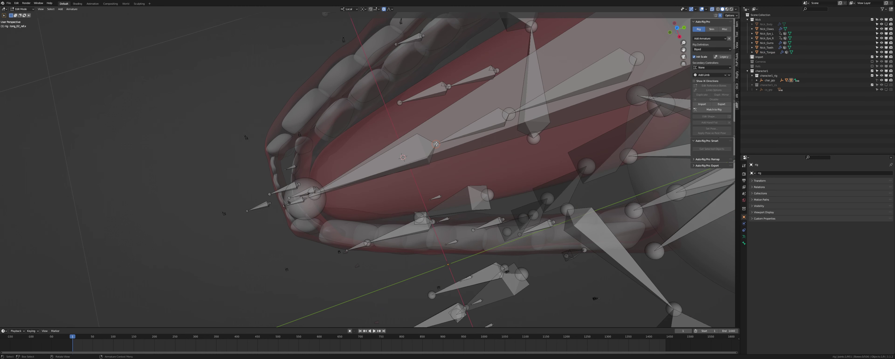
key(shift+s)
key(8)
Unhide the character's body mesh and return to editing the rig's reference bones in the right side view.
key(Tab)
click(482, 174)
key(KP_Decimal)
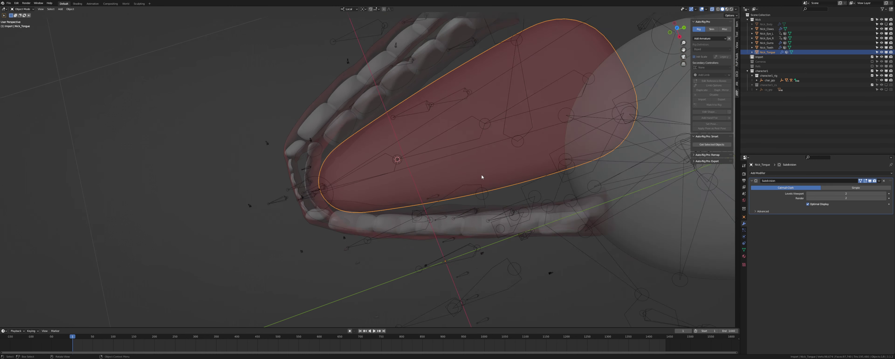
middle_drag(432, 186, 423, 145)
click(534, 103)
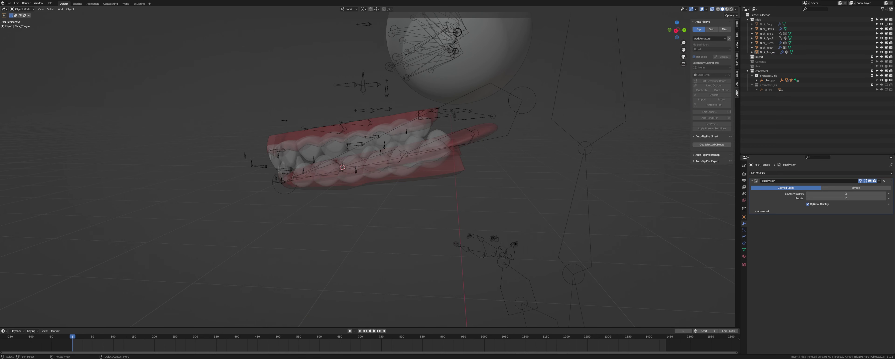
middle_drag(534, 103, 456, 143)
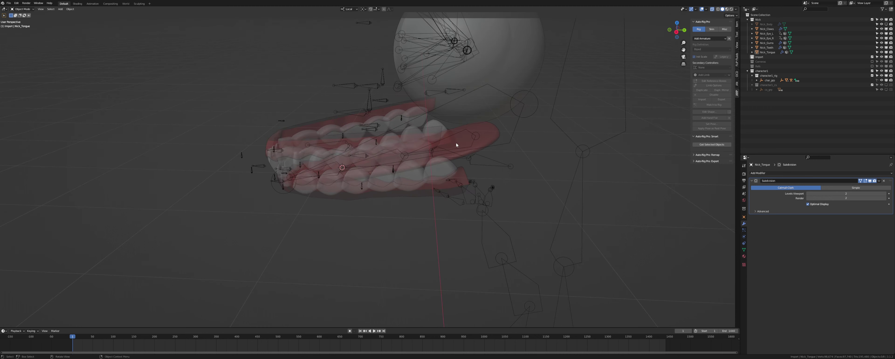
click(881, 24)
click(530, 112)
key(KP_3)
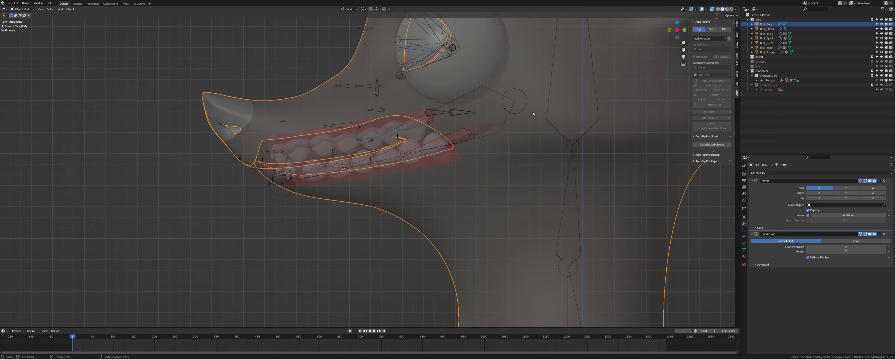
click(518, 111)
key(Tab)
key(g)
key(z)
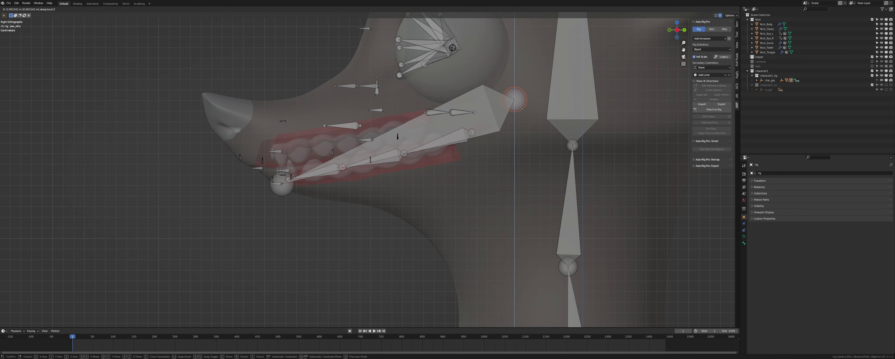
right_click(520, 107)
Check the Auto-Rig Pro limb options of the jaw reference bone and of the head reference bone.
scroll(394, 176, down, 4)
middle_drag(391, 177, 409, 174)
scroll(419, 173, up, 2)
key(alt+a)
click(438, 147)
click(721, 90)
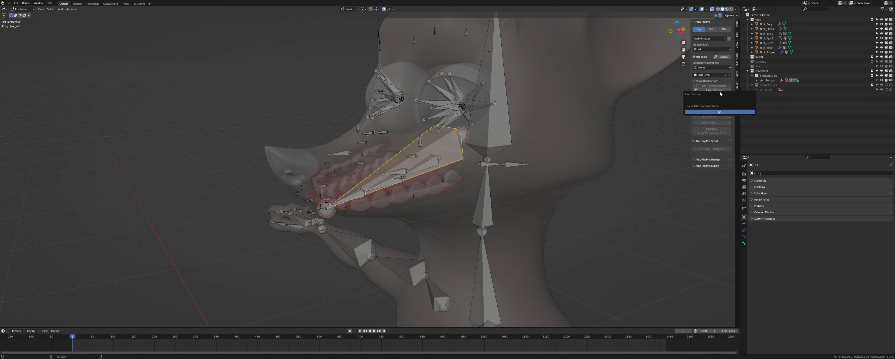
click(733, 112)
click(497, 71)
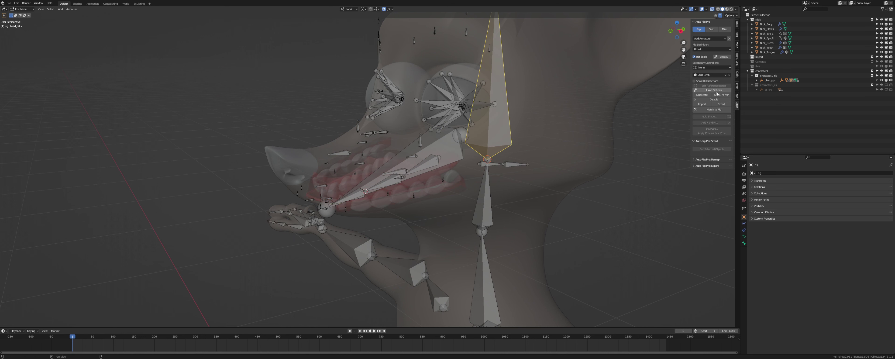
click(715, 90)
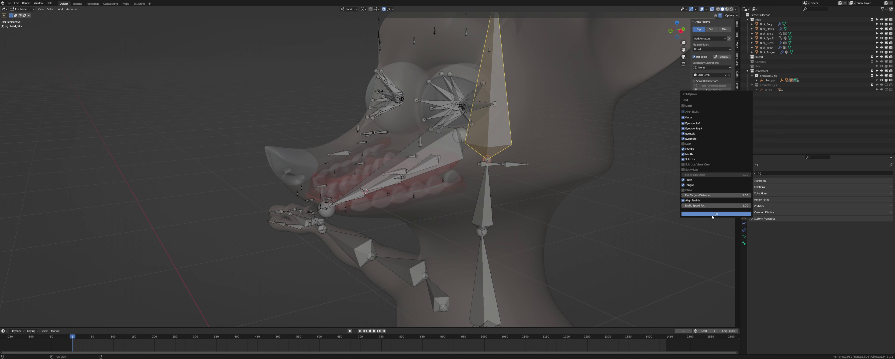
Reposition the left eyebrow's main reference bone above the eye in the front view.
mouse_move(412, 189)
middle_down()
mouse_move(451, 186)
mouse_move(418, 183)
middle_up()
click(498, 151)
middle_drag(481, 174, 434, 173)
click(406, 97)
key(KP_1)
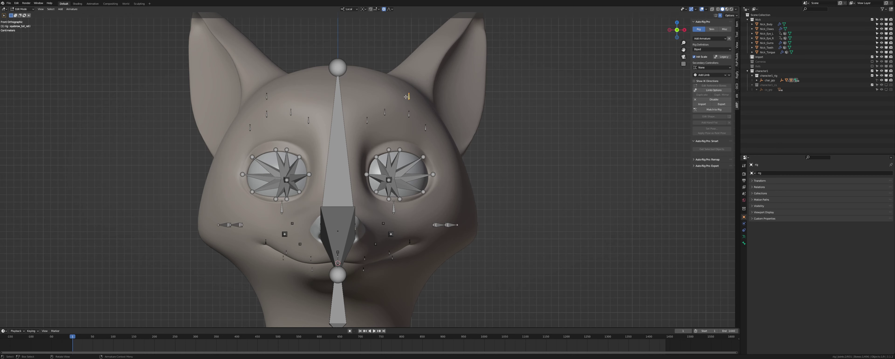
scroll(407, 97, up, 2)
key(g)
click(420, 132)
Select the left upper arm reference bone, show its transform values and turn on the armature's axes display.
scroll(421, 132, down, 2)
middle_drag(421, 131, 424, 169)
scroll(341, 222, down, 3)
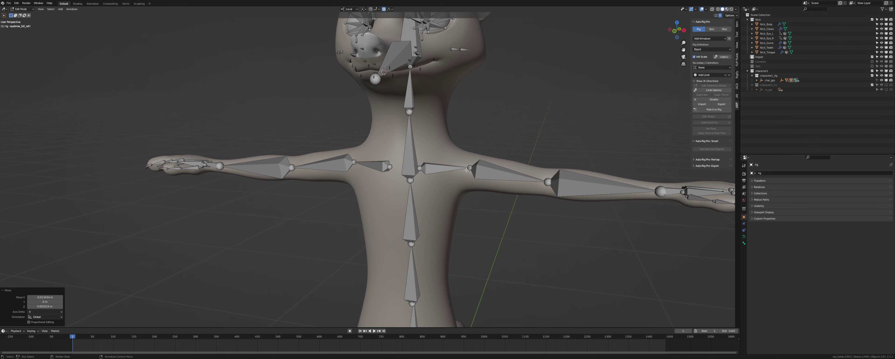
click(517, 176)
shift+middle_drag(570, 184, 479, 169)
scroll(483, 168, up, 4)
key(KP_3)
click(736, 23)
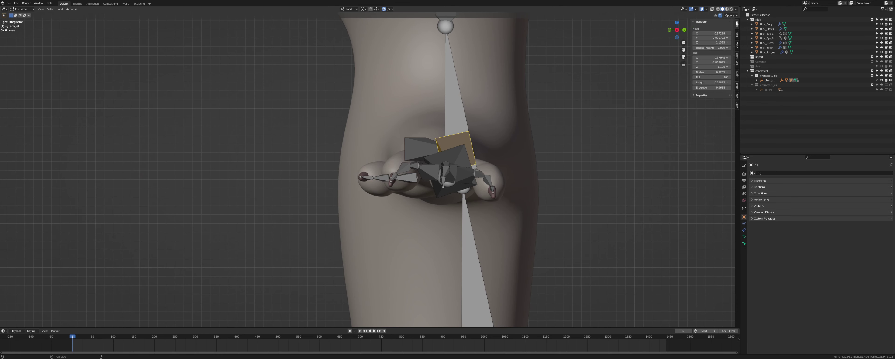
click(743, 236)
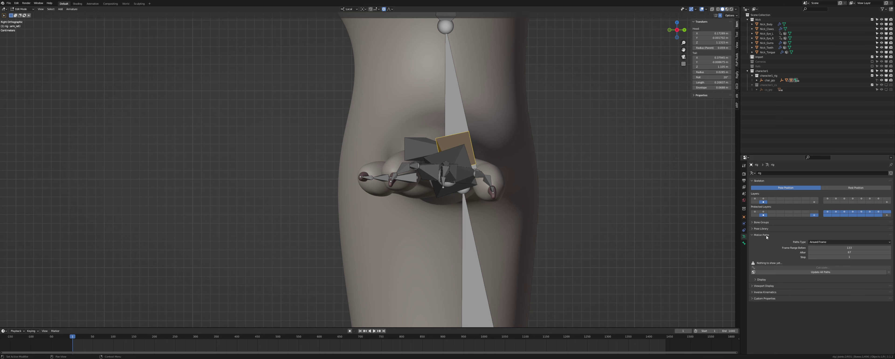
click(766, 242)
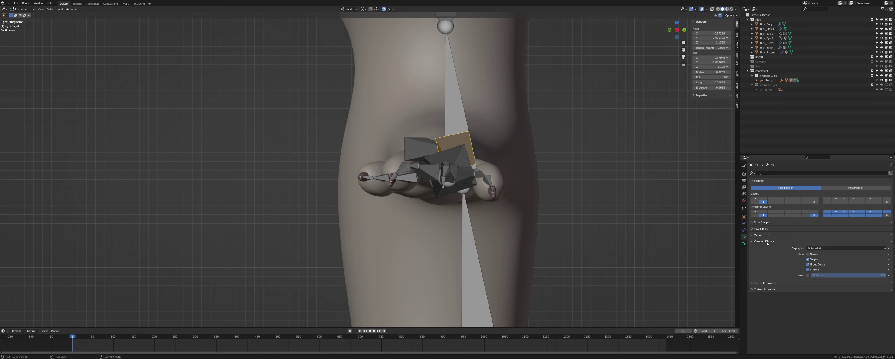
click(808, 275)
Adjust the roll of the left upper arm and forearm reference bones so their Z axes point straight up.
shift+middle_drag(516, 141, 512, 143)
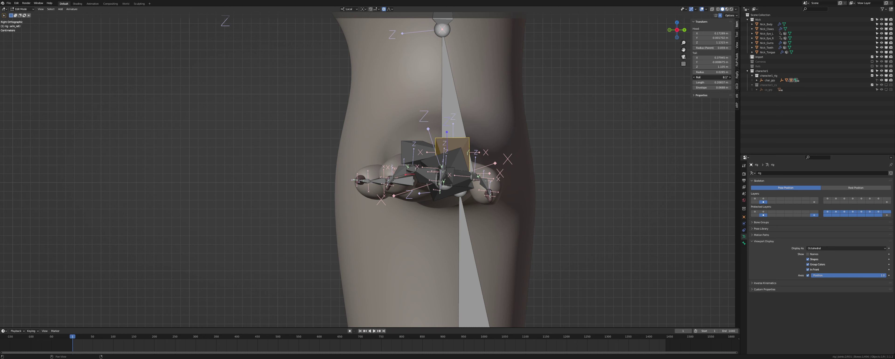
key(bracketright)
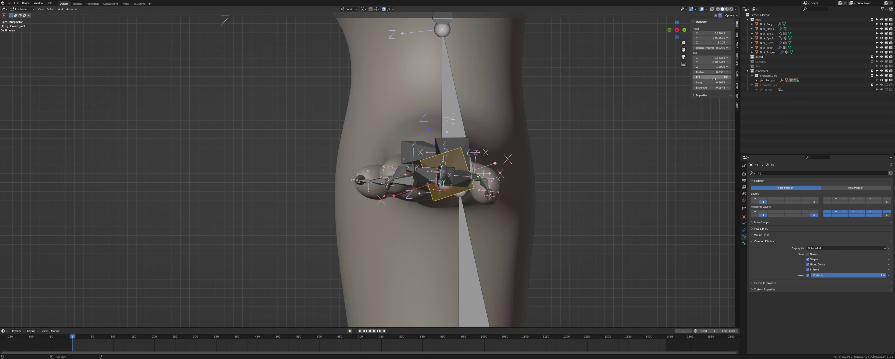
drag(710, 77, 698, 77)
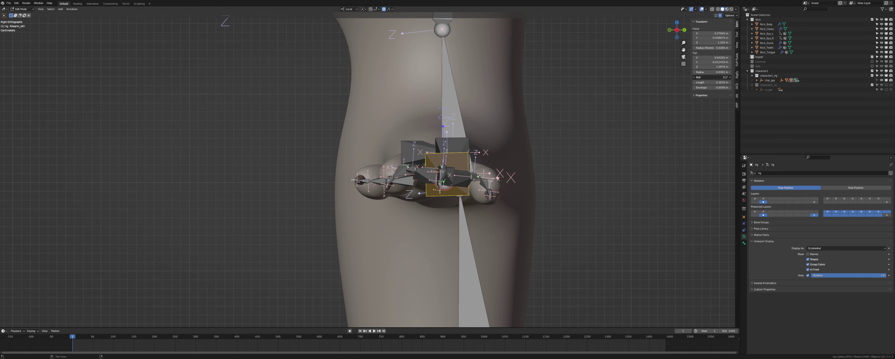
Check the left shoulder and forearm axes and adjust the left hand bone's roll so its Z axis points up.
middle_drag(382, 139, 441, 152)
click(419, 146)
key(KP_3)
middle_drag(533, 143, 568, 147)
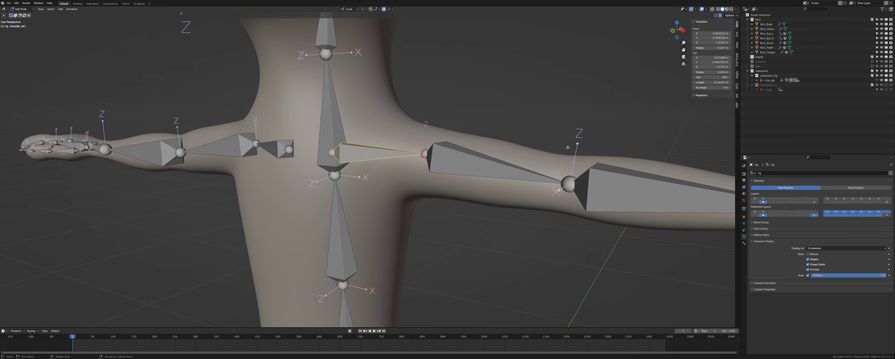
click(612, 177)
shift+middle_drag(612, 178, 552, 141)
click(583, 159)
key(KP_3)
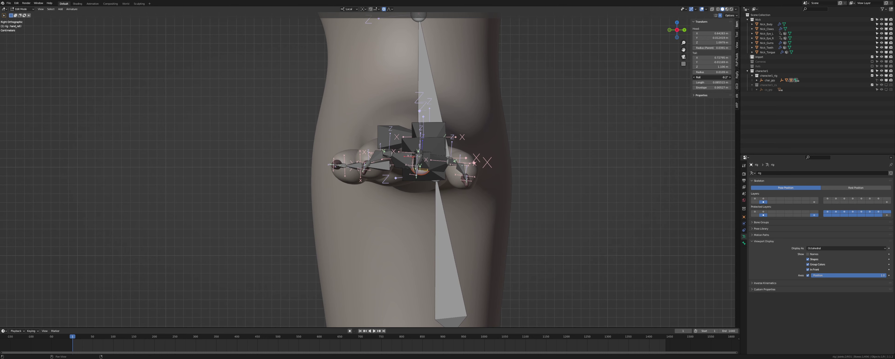
Fine-tune the end of the left ring finger's last reference bone at the claw in the top view.
middle_drag(569, 153, 597, 184)
shift+middle_drag(597, 183, 507, 111)
click(485, 164)
middle_drag(497, 164, 337, 168)
click(289, 132)
key(KP_7)
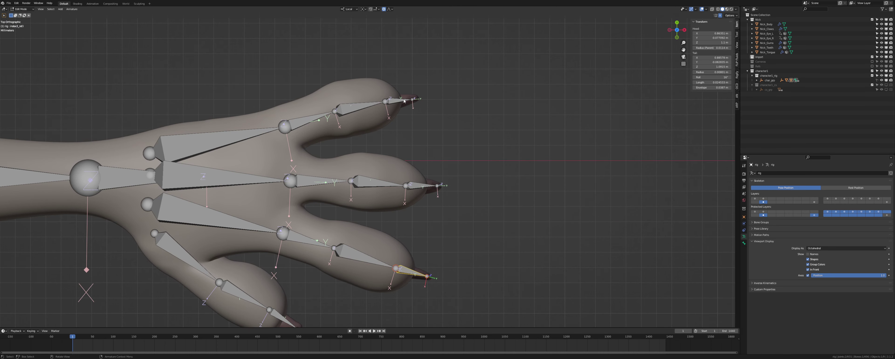
click(404, 101)
scroll(419, 95, up, 3)
shift+middle_drag(419, 95, 422, 127)
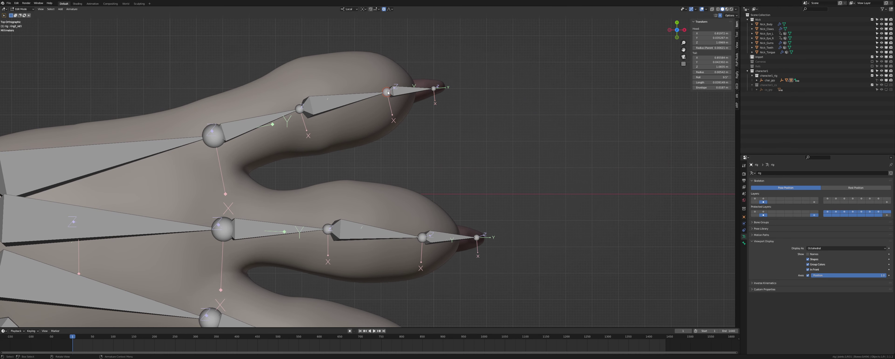
shift+middle_drag(388, 93, 418, 123)
key(g)
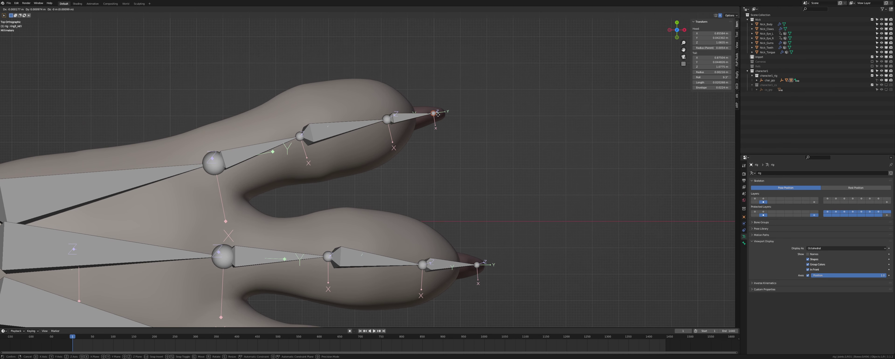
click(438, 113)
Examine the axis orientation of the left hand's finger reference bones from several angles.
shift+middle_drag(475, 260, 461, 119)
shift+middle_drag(277, 19, 347, 169)
click(332, 140)
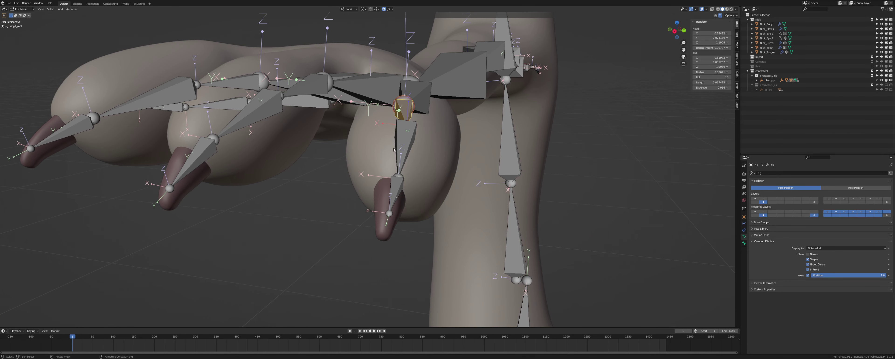
middle_drag(352, 104, 390, 114)
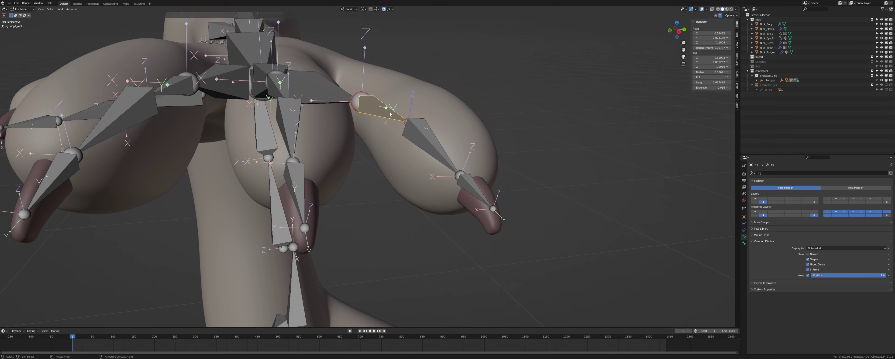
middle_drag(391, 180, 388, 165)
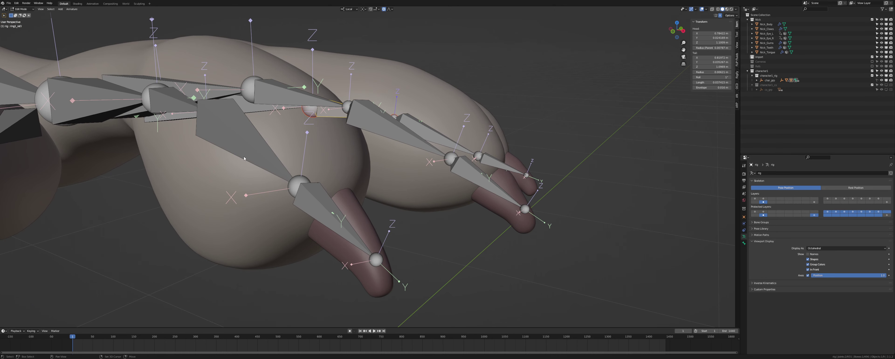
shift+middle_drag(257, 157, 380, 156)
middle_drag(256, 117, 358, 126)
middle_drag(357, 137, 391, 160)
scroll(273, 114, down, 4)
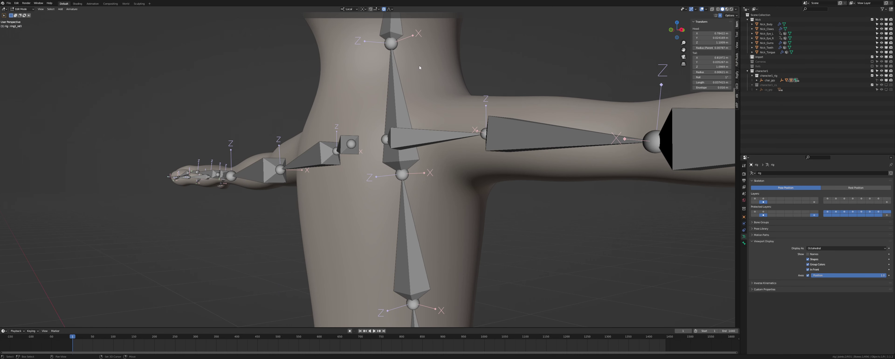
Examine the axis orientation of the spine reference bones from the top and the right side.
middle_drag(420, 67, 386, 148)
click(462, 149)
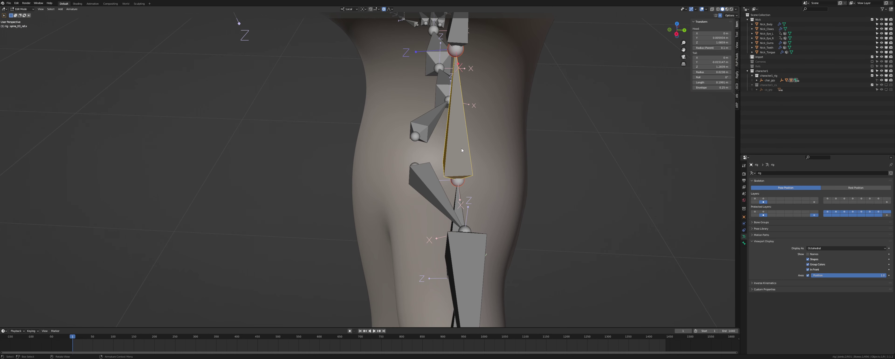
key(KP_7)
key(KP_Decimal)
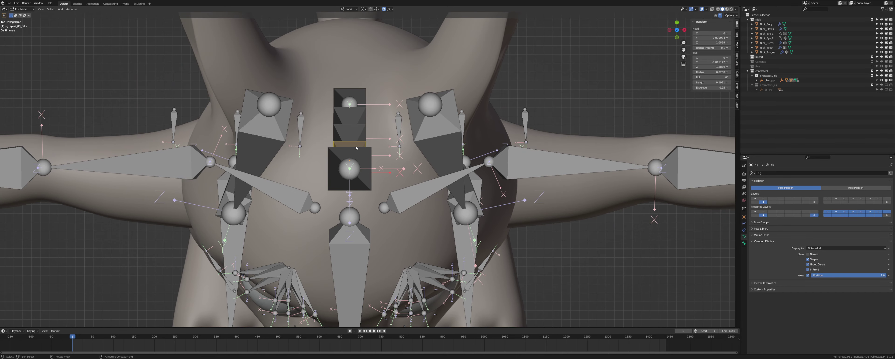
middle_drag(354, 168, 323, 114)
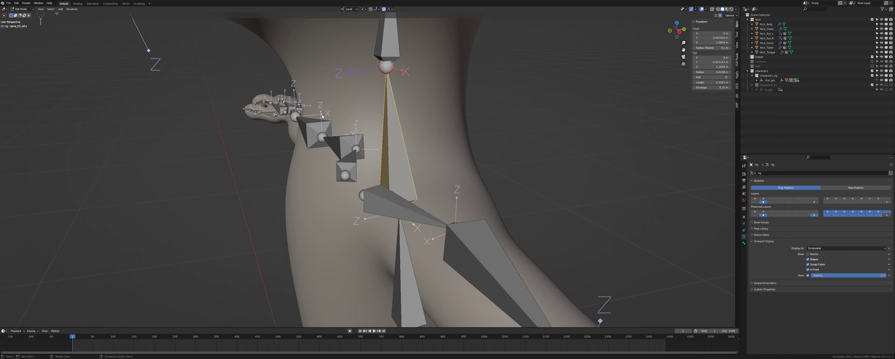
key(KP_3)
scroll(322, 114, down, 5)
shift+middle_drag(377, 170, 368, 7)
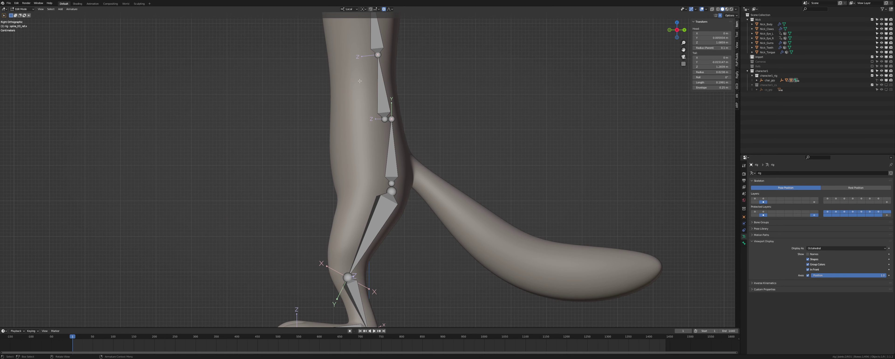
Set the left thigh reference bone's roll to 0.
middle_drag(384, 174, 590, 138)
click(418, 144)
text(0)
key(Return)
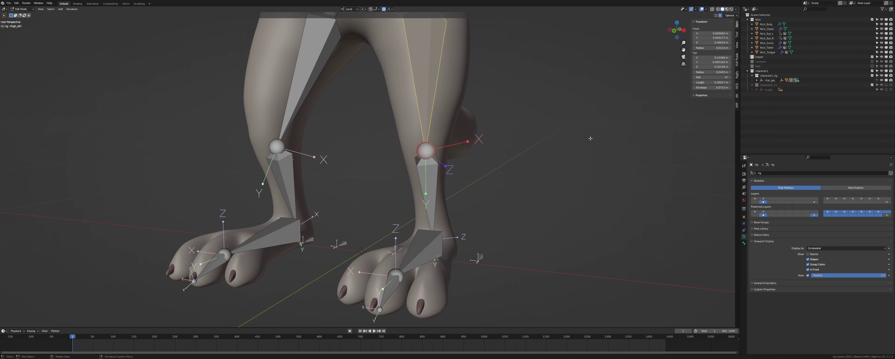
Examine the axes of the leg and foot reference bones from several angles, including the whole rig.
key(KP_1)
scroll(589, 136, down, 3)
scroll(589, 136, up, 3)
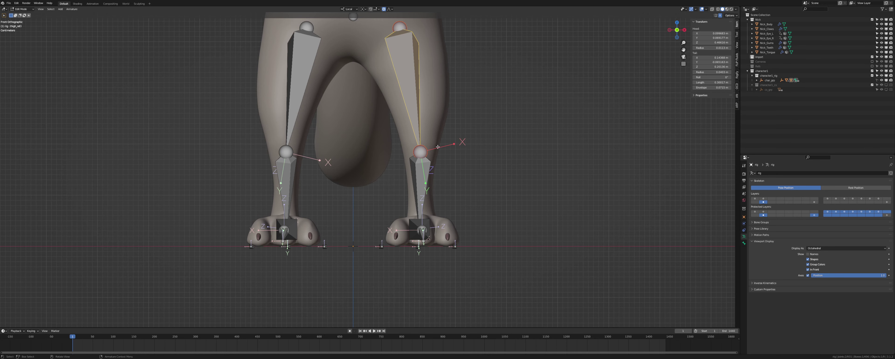
scroll(442, 169, down, 2)
key(KP_3)
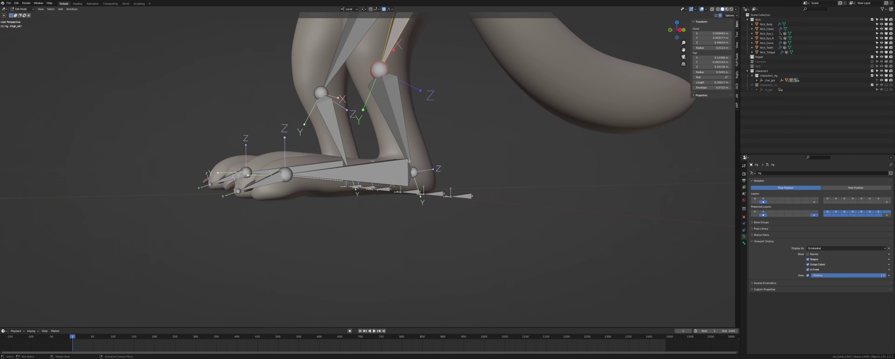
middle_drag(270, 166, 456, 289)
middle_drag(429, 197, 406, 190)
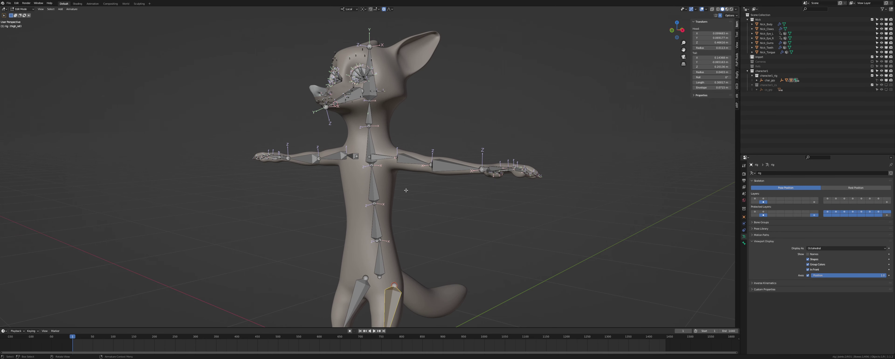
Match the rig to the reference bones, displayed in front of the mesh, and focus on the left hand control.
click(736, 105)
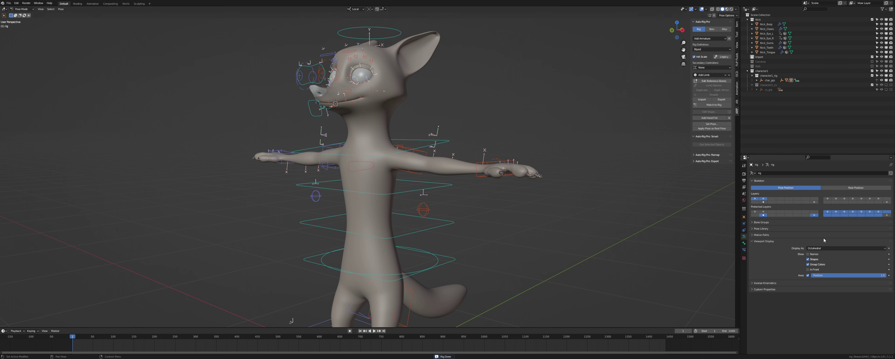
click(813, 269)
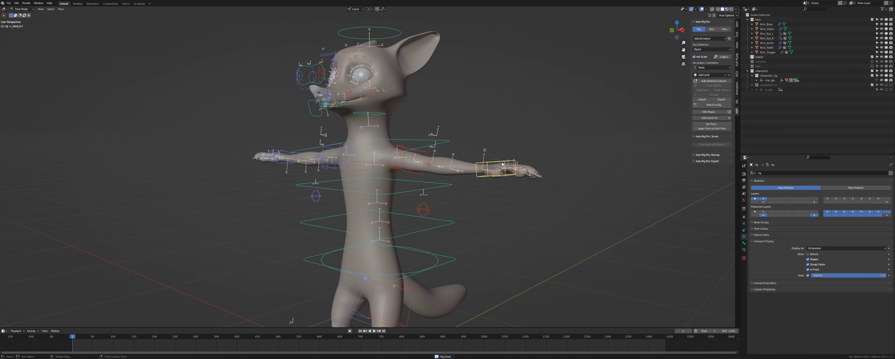
click(502, 164)
key(KP_Decimal)
middle_drag(439, 153, 464, 194)
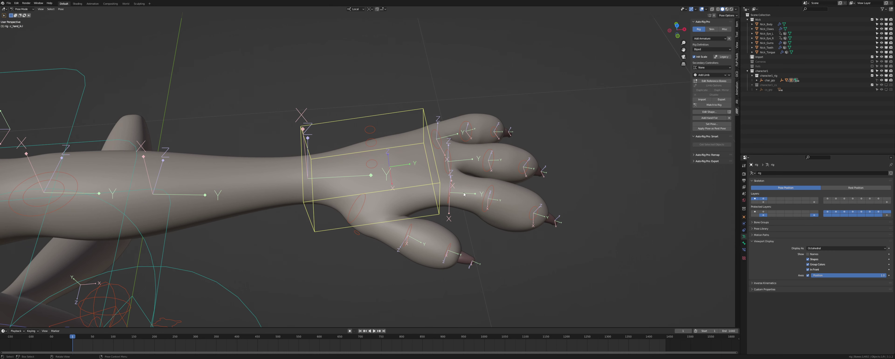
Set the pivot point to Individual Origins and try rotating the left index finger controls about their local X axis.
key(ctrl+Tab)
shift+click(480, 198)
click(451, 191)
key(ctrl+Tab)
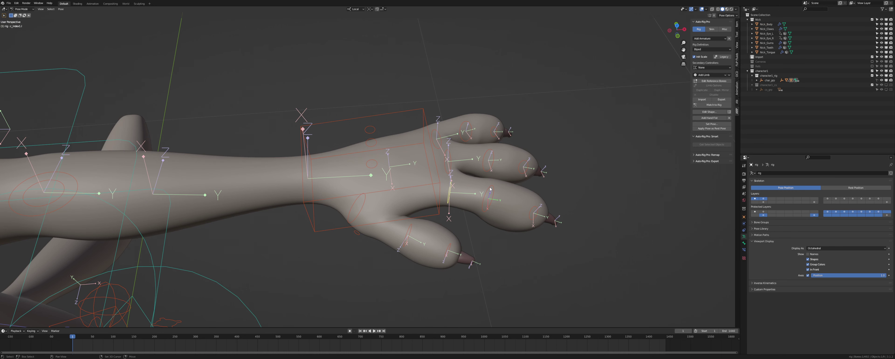
shift+middle_drag(537, 210, 509, 214)
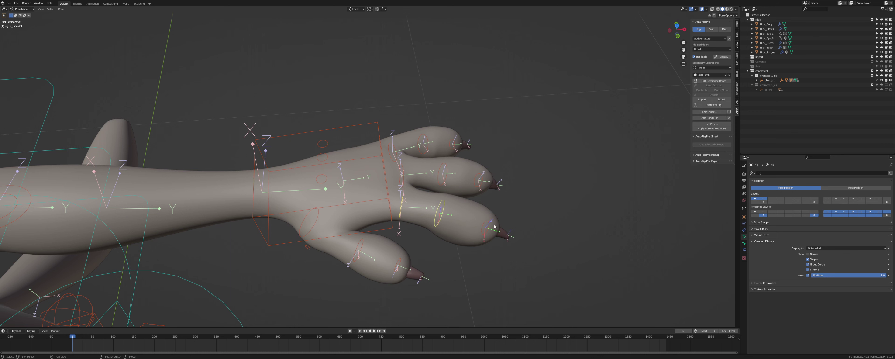
middle_drag(534, 210, 532, 203)
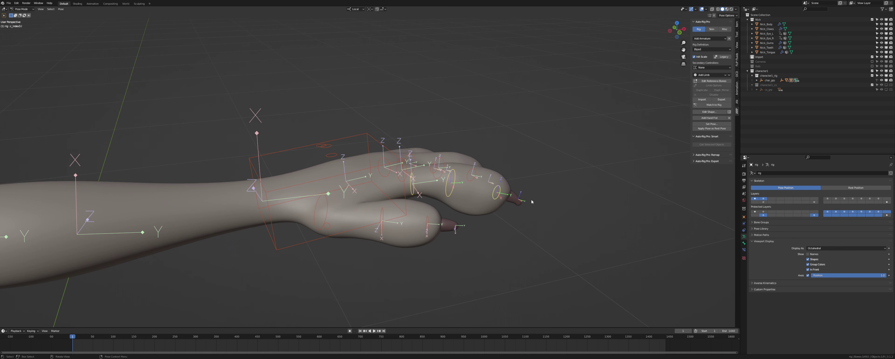
key(period)
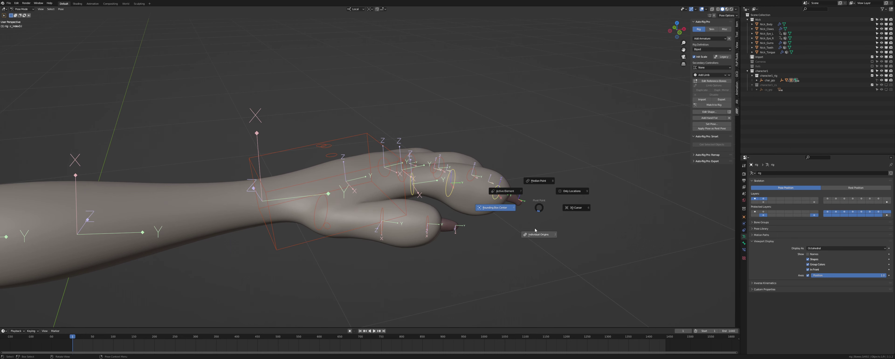
click(538, 233)
key(r)
key(x)
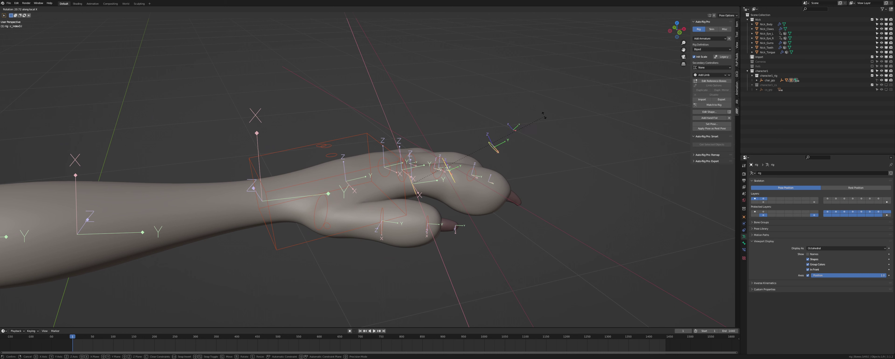
right_click(503, 94)
middle_drag(503, 159, 495, 178)
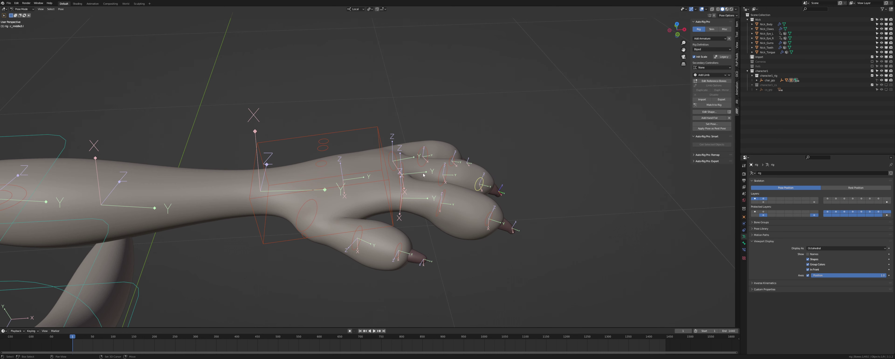
Try rotating the controls of the left hand's two outer fingers about their local X axis.
drag(485, 152, 394, 172)
middle_drag(561, 184, 563, 152)
key(r)
key(x)
right_click(554, 191)
middle_drag(554, 190, 385, 233)
key(r)
key(x)
right_click(428, 180)
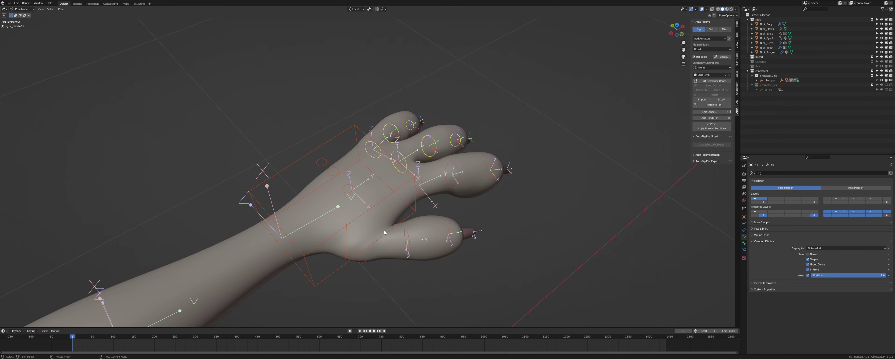
Try rotating the left thumb's controls about their local X axis from two viewing angles.
key(ctrl+Tab)
click(347, 239)
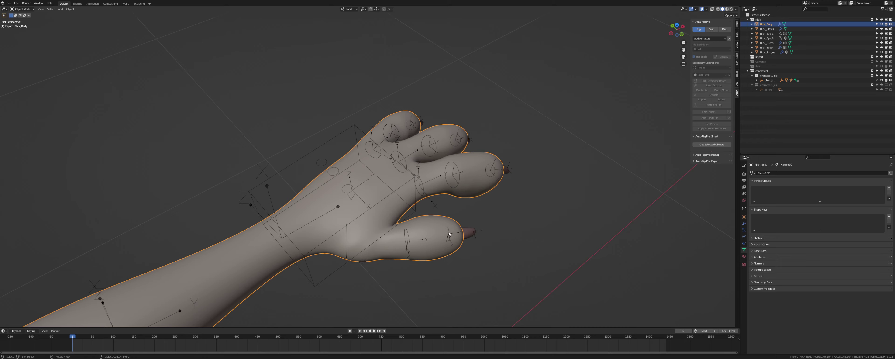
click(449, 234)
shift+click(406, 239)
key(b)
drag(358, 235, 337, 249)
key(r)
key(x)
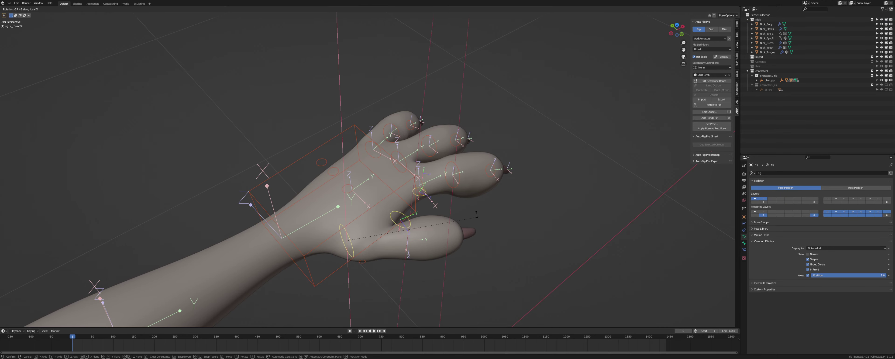
right_click(485, 258)
middle_drag(485, 259, 438, 207)
key(r)
key(x)
key(x)
click(512, 211)
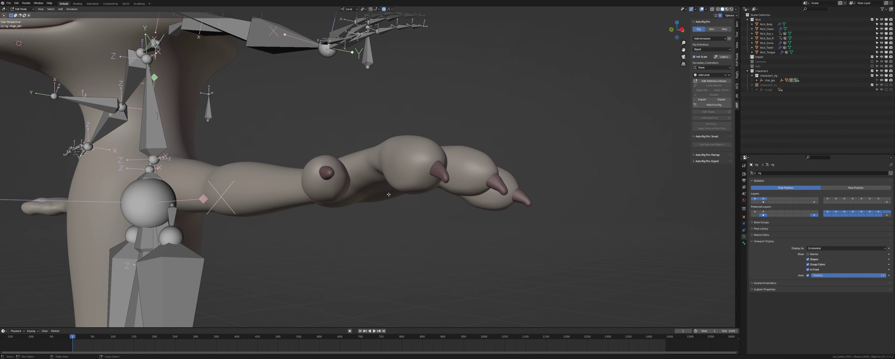
Reopen the recently saved rig file, discarding the changes made since that save.
middle_drag(386, 198, 378, 215)
key(Tab)
scroll(364, 210, down, 3)
scroll(400, 216, down, 4)
scroll(400, 217, up, 3)
key(Tab)
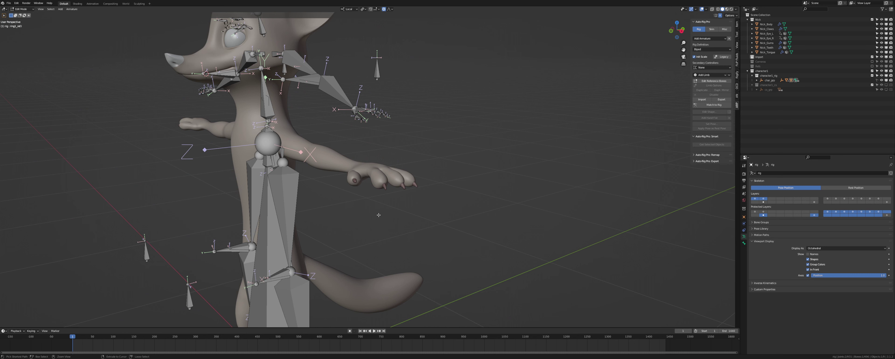
key(ctrl+shift+o)
click(392, 209)
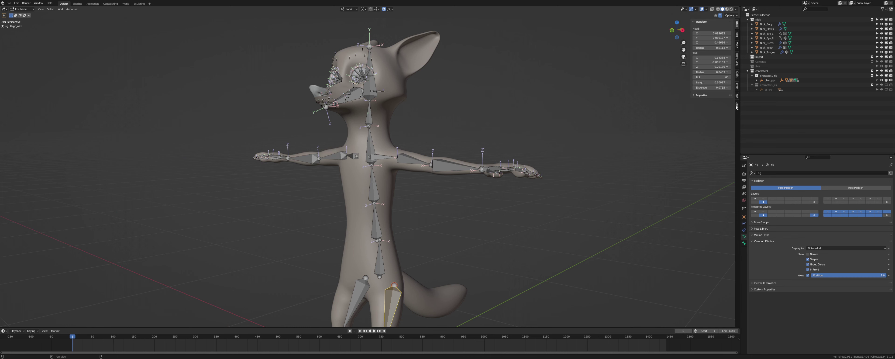
Match the rig to the reference bones and display the armature in front of the mesh.
click(736, 106)
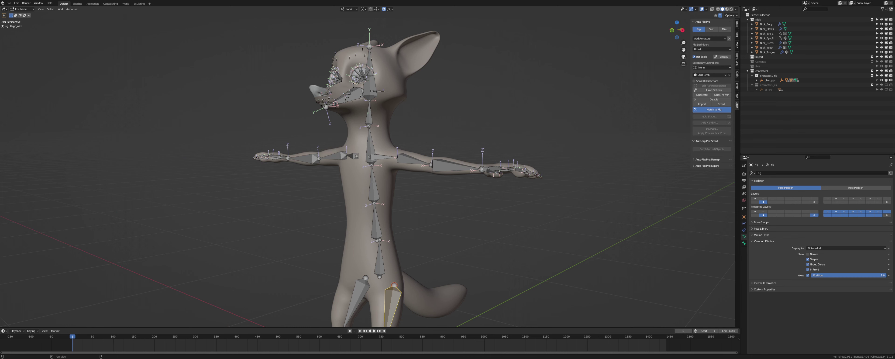
click(713, 109)
middle_drag(475, 163, 492, 190)
scroll(491, 190, up, 5)
click(807, 270)
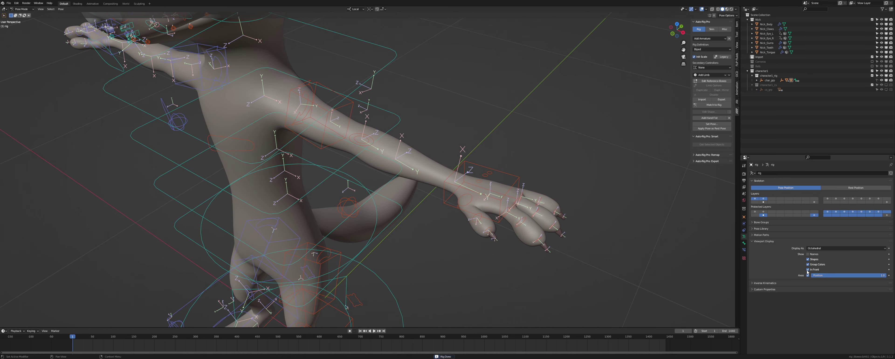
Try rotating the left hand control about its local X axis.
key(KP_Decimal)
scroll(489, 230, down, 12)
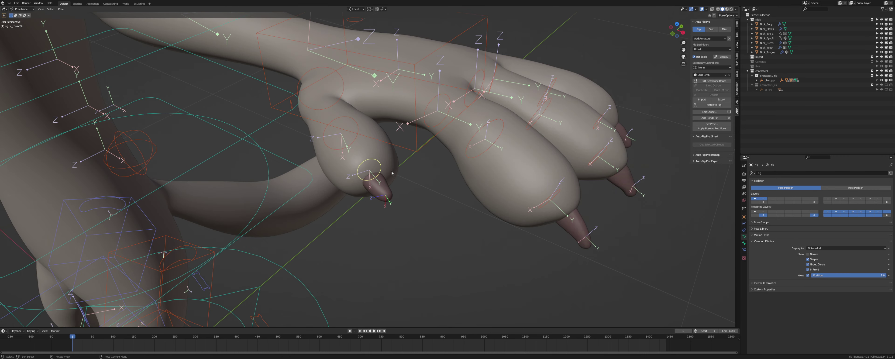
scroll(391, 172, up, 1)
shift+middle_drag(366, 157, 395, 214)
click(436, 197)
key(KP_Decimal)
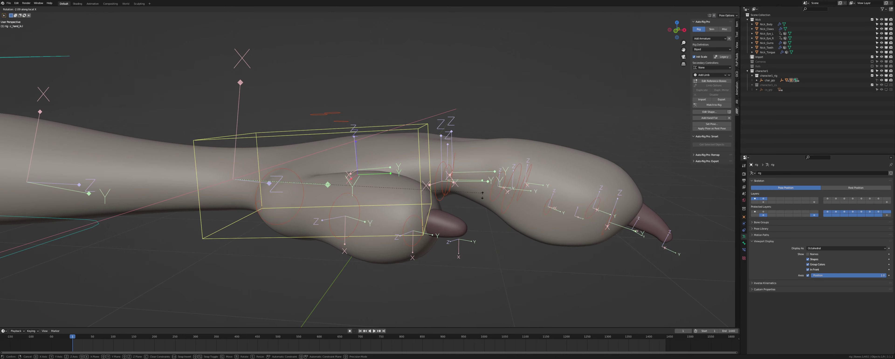
shift+middle_drag(463, 210, 519, 154)
middle_drag(427, 144, 403, 154)
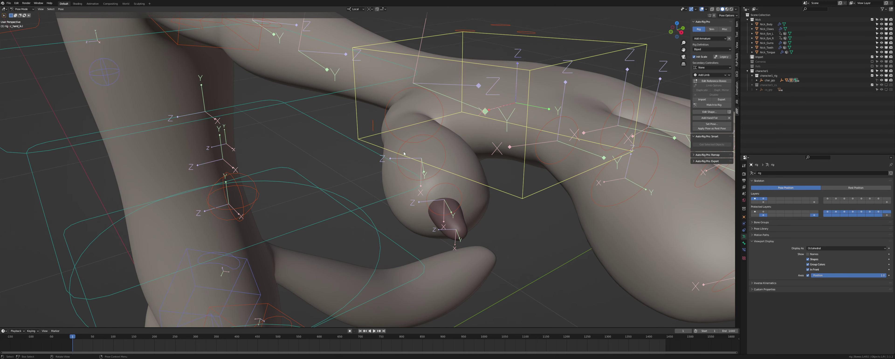
Try bending the three left thumb controls about their local X axis, looking along the thumb.
click(407, 90)
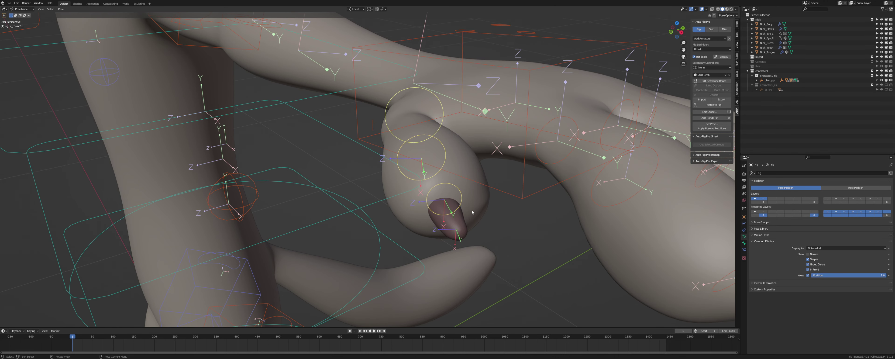
key(KP_Decimal)
middle_drag(415, 182, 405, 168)
key(r)
key(x)
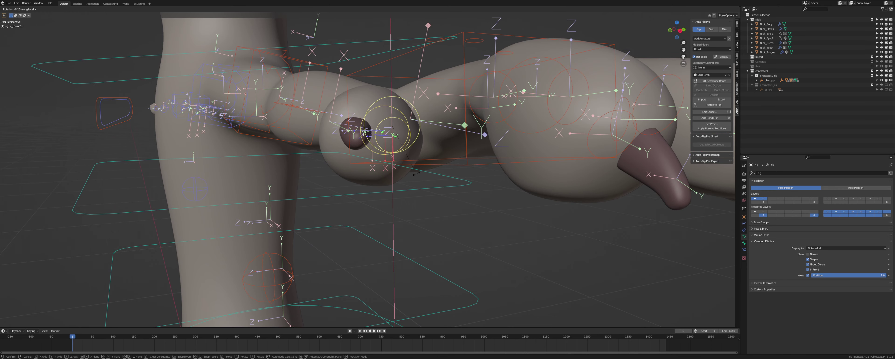
click(402, 178)
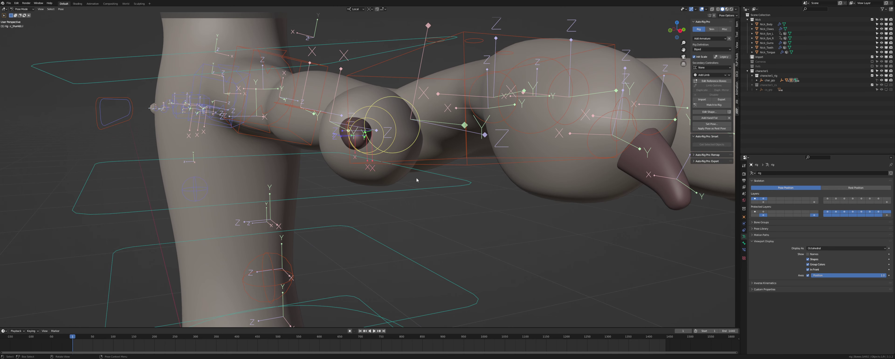
middle_drag(403, 178, 425, 149)
Return to editing the reference bones and adjust the roll of all three left thumb bones to follow the thumb's bending direction.
click(712, 84)
middle_drag(410, 83, 422, 108)
click(381, 106)
shift+click(386, 147)
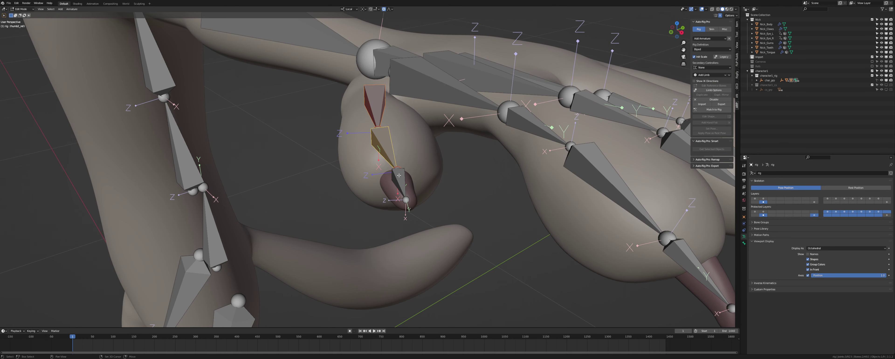
shift+click(399, 180)
middle_drag(399, 179, 396, 158)
click(737, 25)
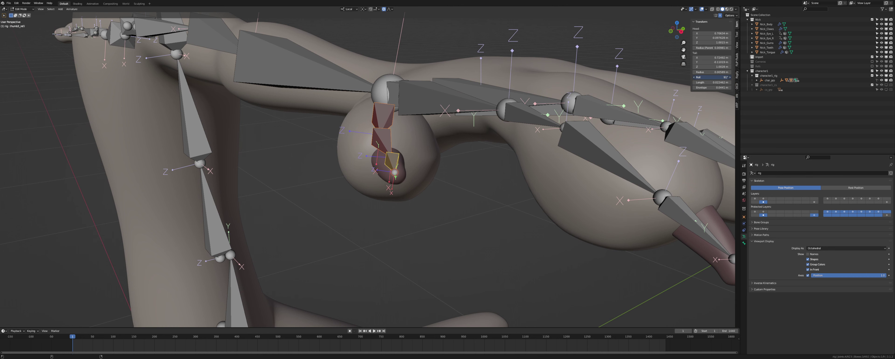
drag(712, 77, 703, 77)
middle_drag(673, 78, 666, 53)
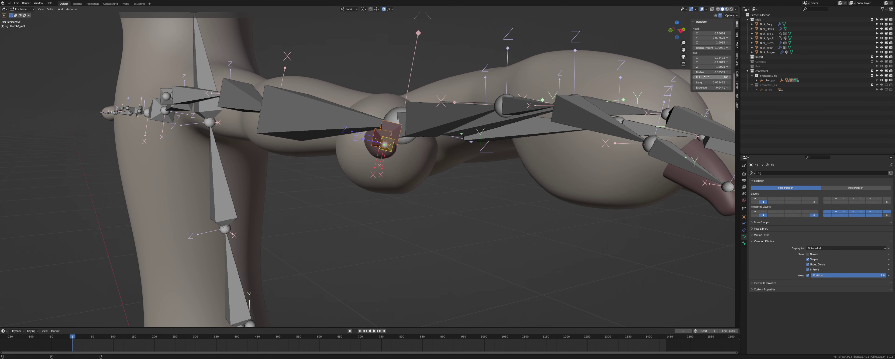
drag(712, 77, 719, 77)
middle_drag(501, 118, 501, 117)
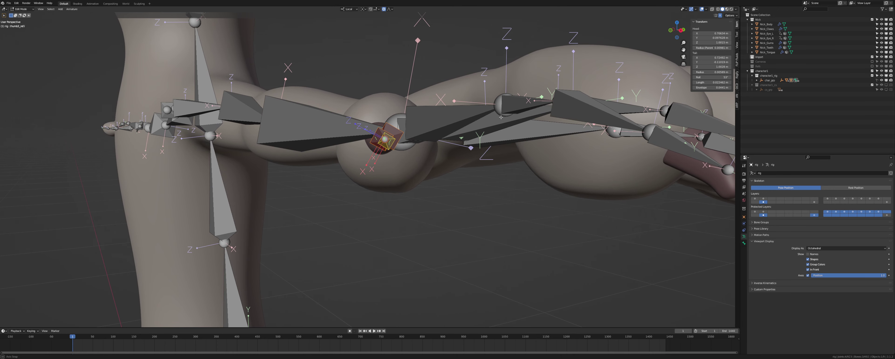
Save the file and match the rig to the edited reference bones, with the armature displayed in front of the mesh.
click(737, 101)
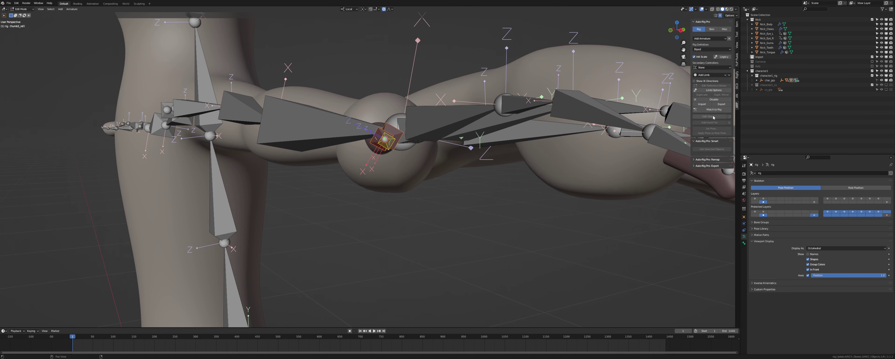
key(ctrl+s)
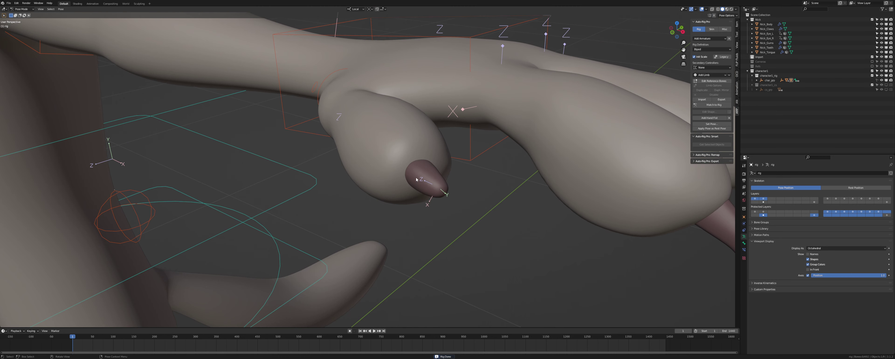
click(812, 268)
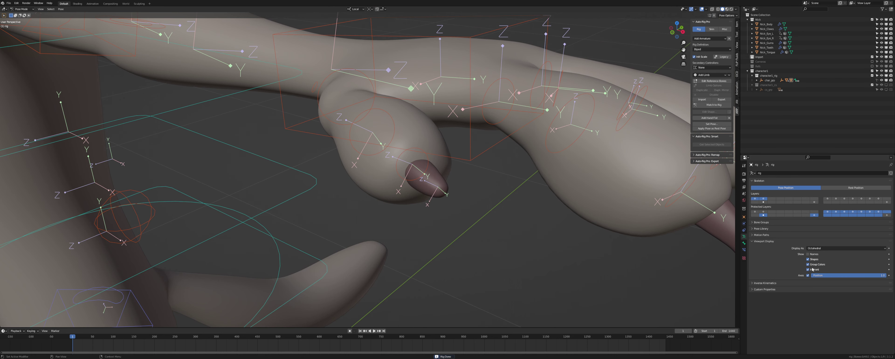
Try rotating the left thumb controls about their local X axis with the adjusted bone rolls.
click(371, 104)
click(373, 100)
key(b)
drag(388, 108, 380, 116)
key(b)
drag(420, 146, 414, 149)
middle_drag(462, 195, 437, 181)
key(r)
key(x)
click(473, 196)
middle_drag(474, 198, 469, 190)
Try moving the left arm's pole control to test the elbow's bending direction.
key(alt+a)
scroll(430, 173, down, 5)
middle_drag(346, 169, 425, 170)
shift+middle_drag(267, 171, 423, 161)
scroll(354, 126, down, 3)
middle_drag(354, 126, 288, 129)
click(337, 229)
key(g)
right_click(349, 228)
click(344, 230)
key(ctrl+Tab)
key(g)
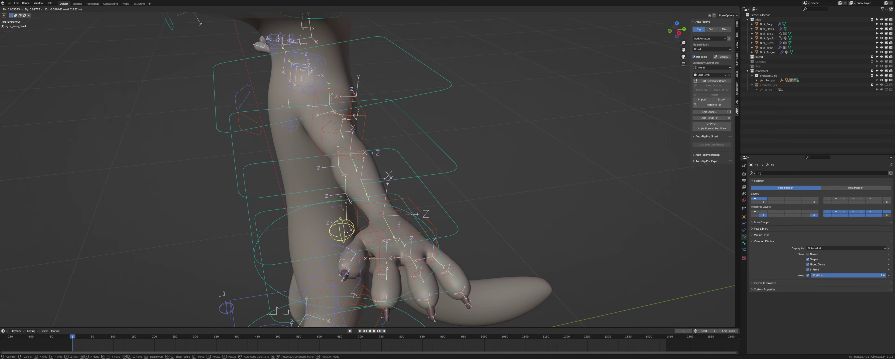
click(380, 214)
middle_drag(381, 213, 440, 183)
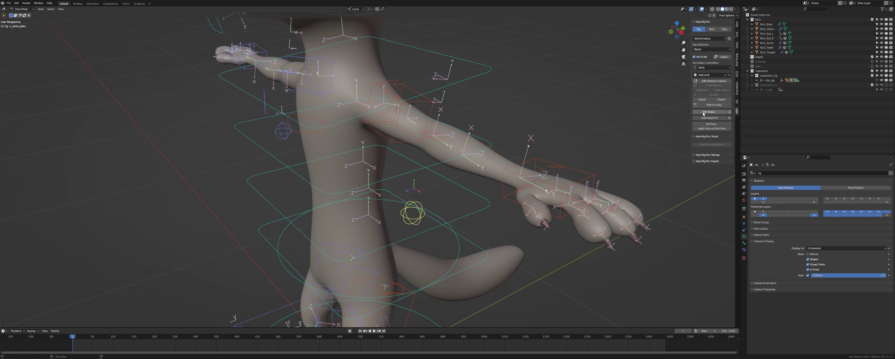
Return to editing the reference bones and try adjusting the roll of the left forearm and upper arm bones.
click(708, 106)
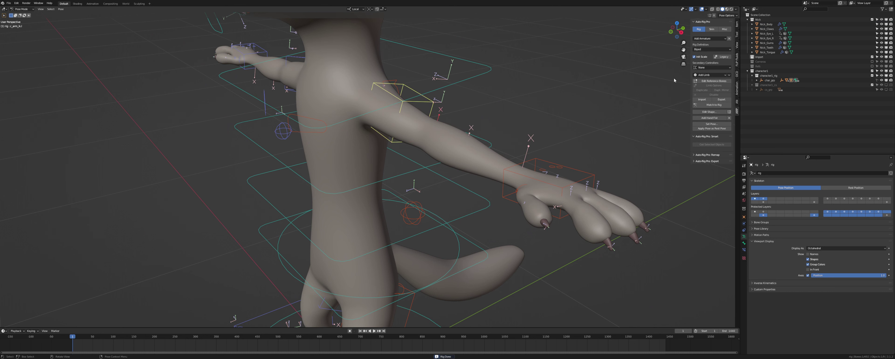
click(702, 81)
click(440, 136)
middle_drag(441, 136, 449, 162)
click(529, 205)
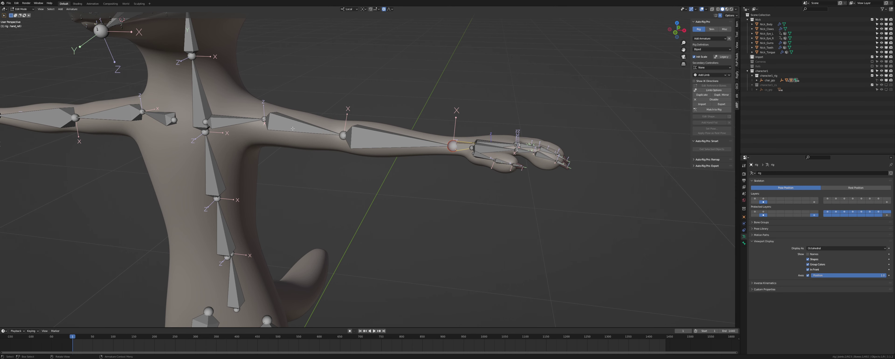
click(400, 142)
click(736, 24)
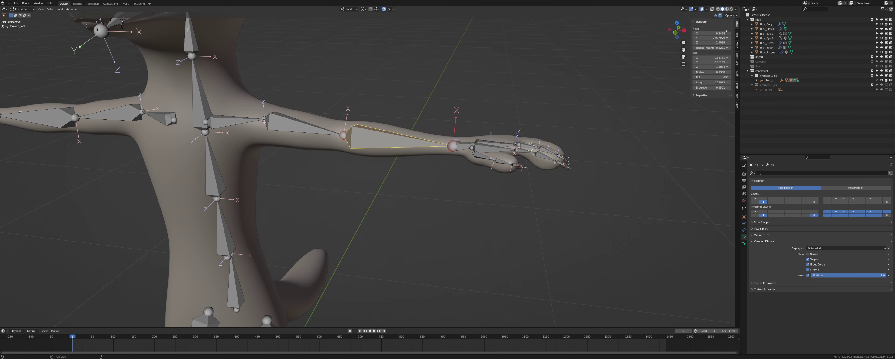
drag(716, 78, 750, 77)
click(302, 132)
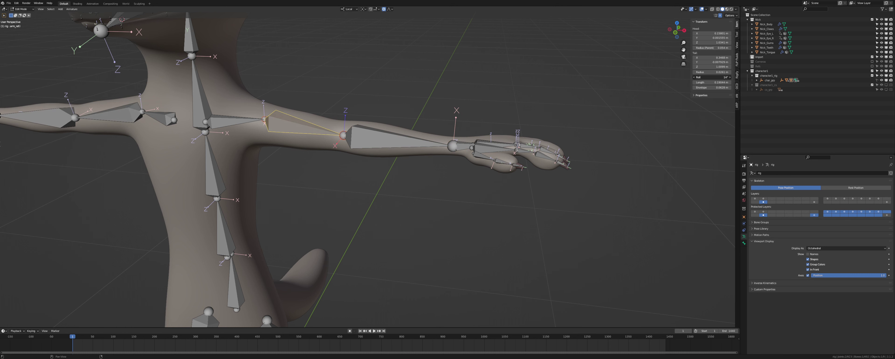
key(KP_3)
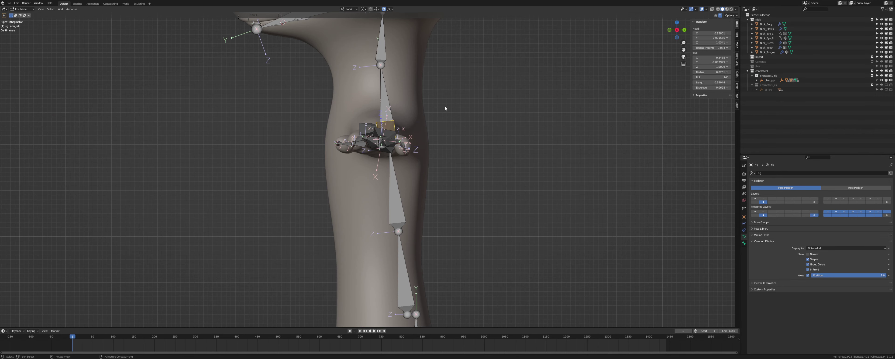
middle_drag(441, 111, 446, 125)
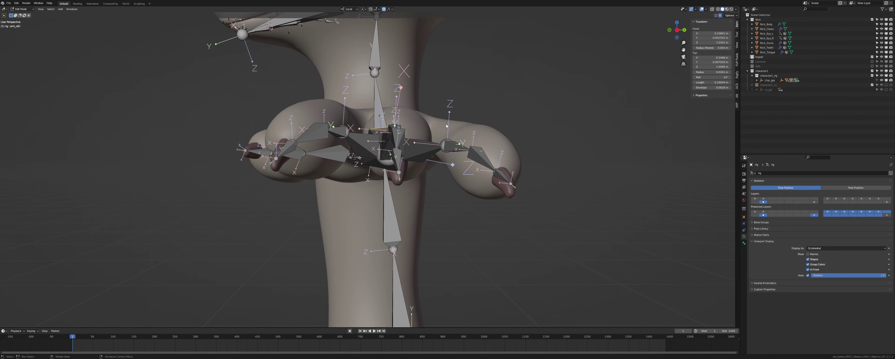
key(KP_3)
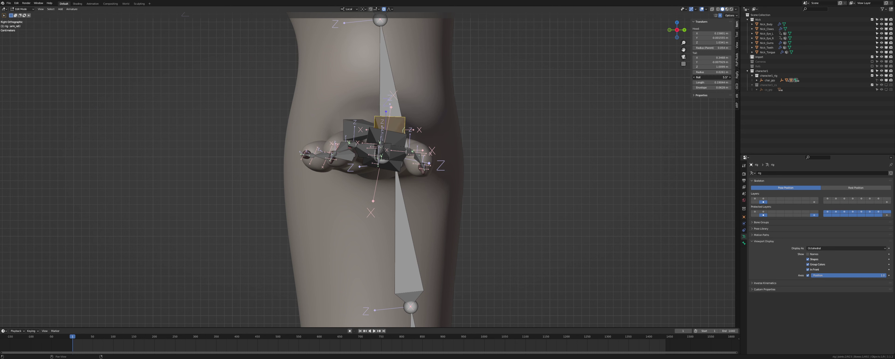
Match the rig to the adjusted arm bones and try moving the left hand control to test the elbow bend.
click(737, 105)
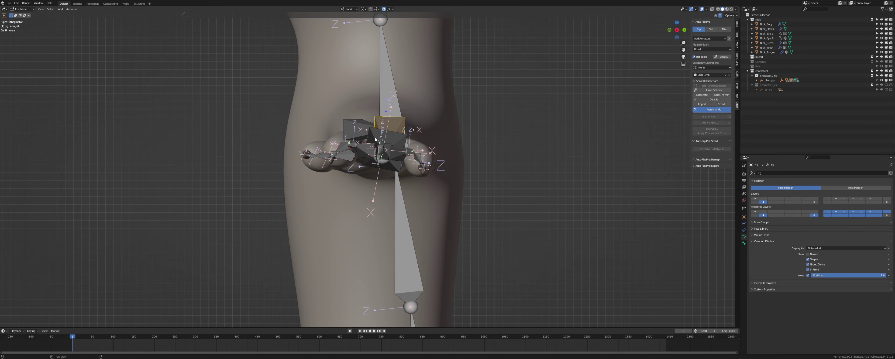
middle_drag(375, 139, 427, 159)
click(427, 159)
key(g)
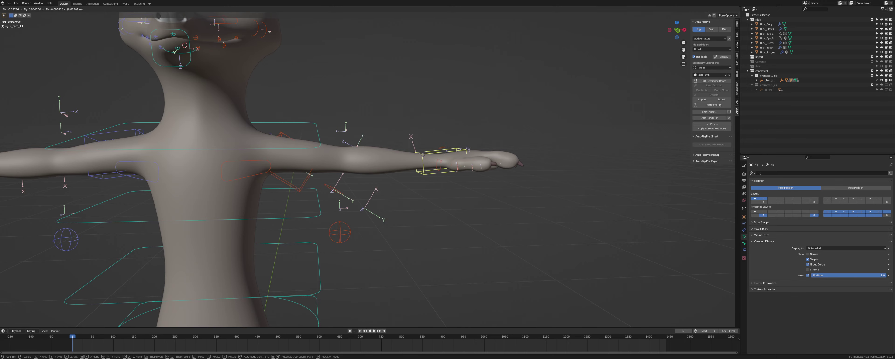
click(422, 156)
middle_drag(422, 156, 356, 164)
Reopen the reference bones for editing and roll the left forearm and upper arm bones until their Z axes point upward.
click(712, 84)
click(368, 155)
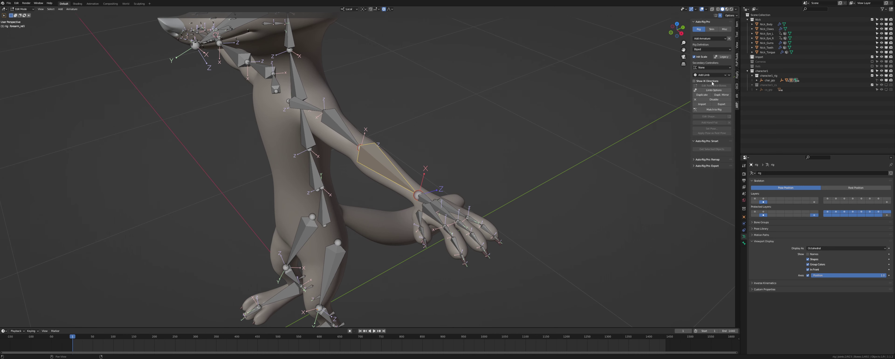
click(735, 27)
drag(713, 76, 726, 76)
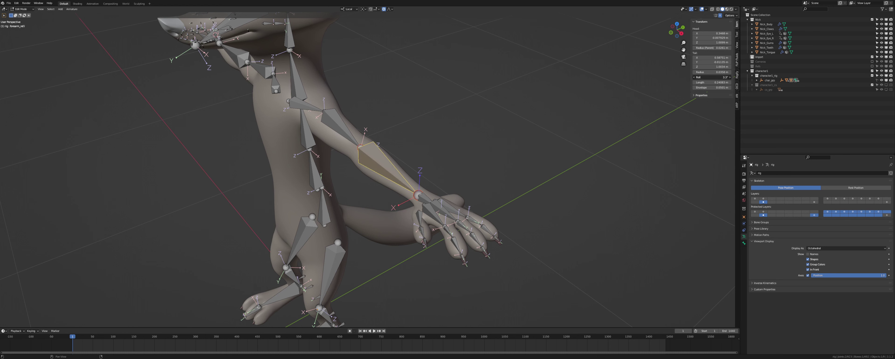
click(346, 135)
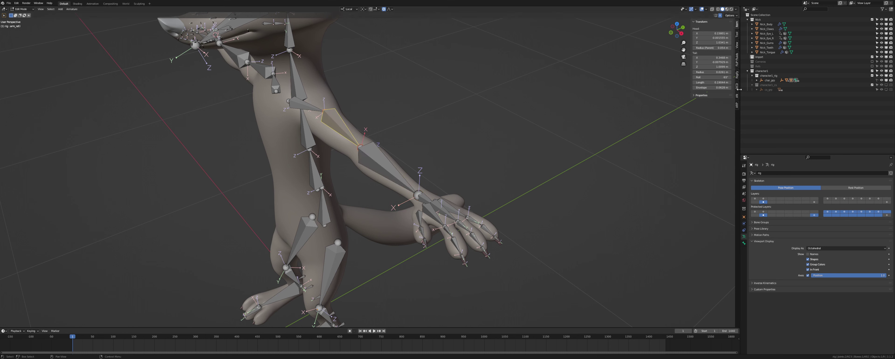
drag(712, 77, 720, 77)
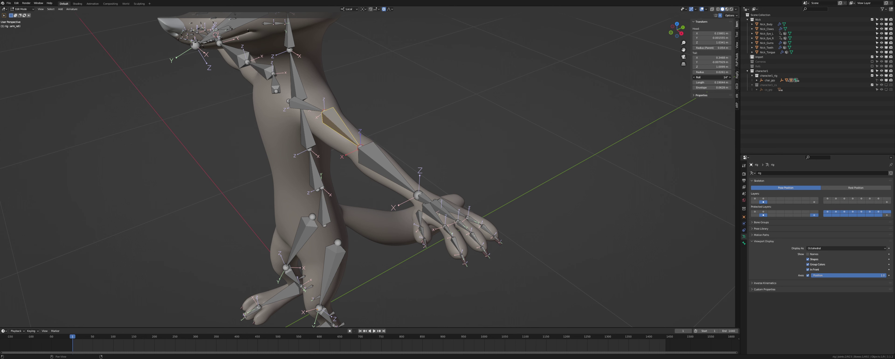
Match the rig with the rerolled forearm and upper arm, and try moving the left hand control.
click(737, 104)
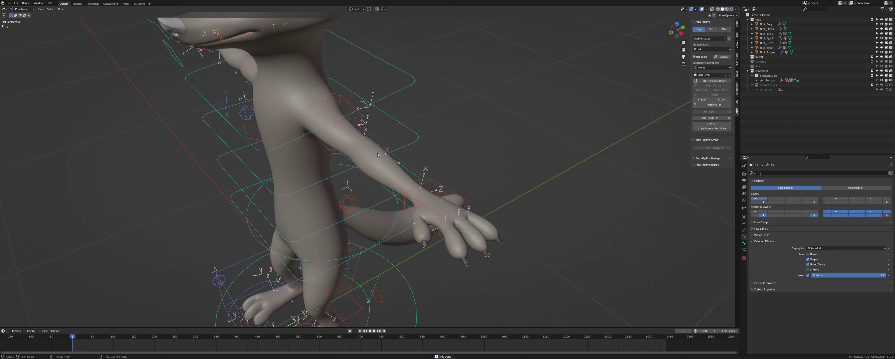
middle_drag(377, 155, 403, 155)
click(459, 161)
key(g)
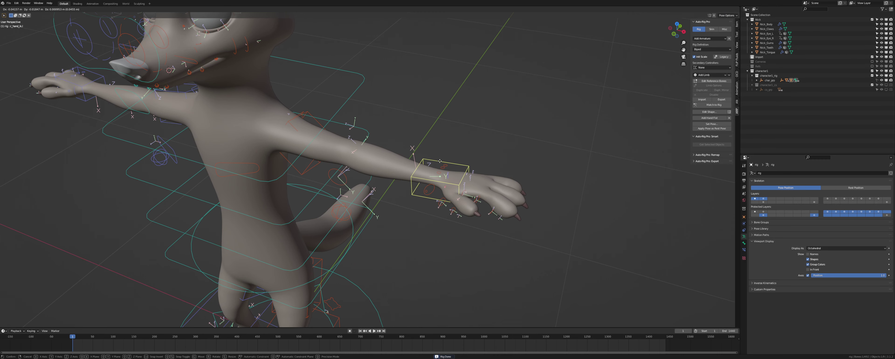
click(457, 161)
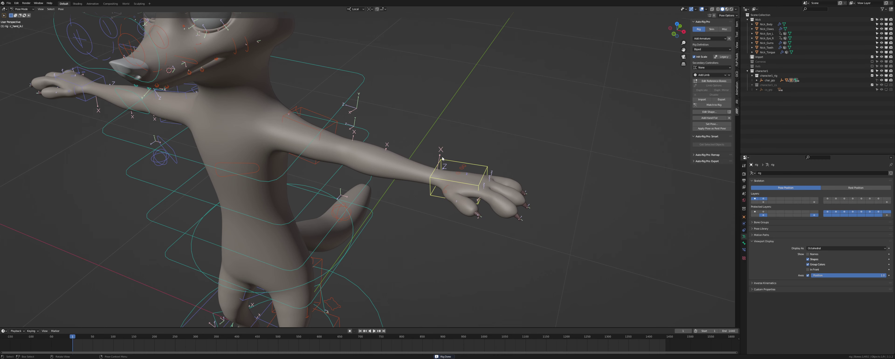
Go back to the reference bones and try different roll values on the left upper arm bone.
click(715, 82)
click(388, 157)
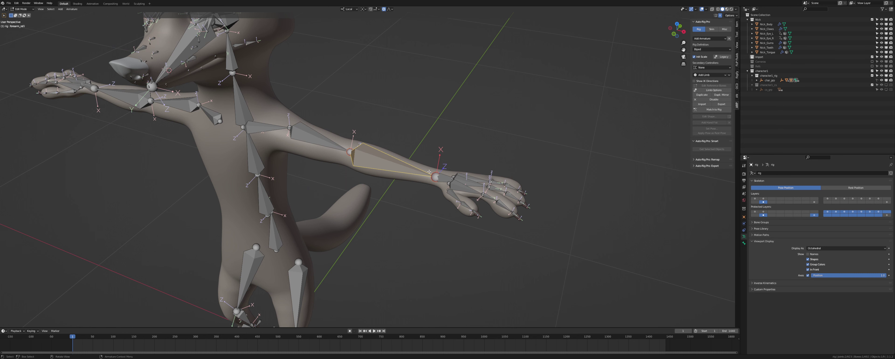
click(298, 132)
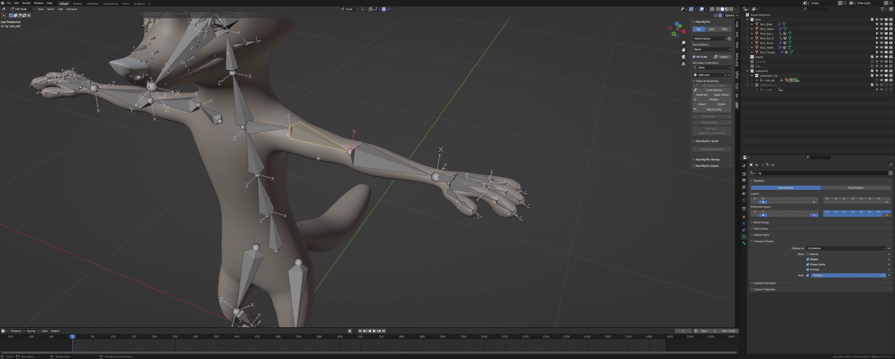
middle_drag(298, 132, 326, 153)
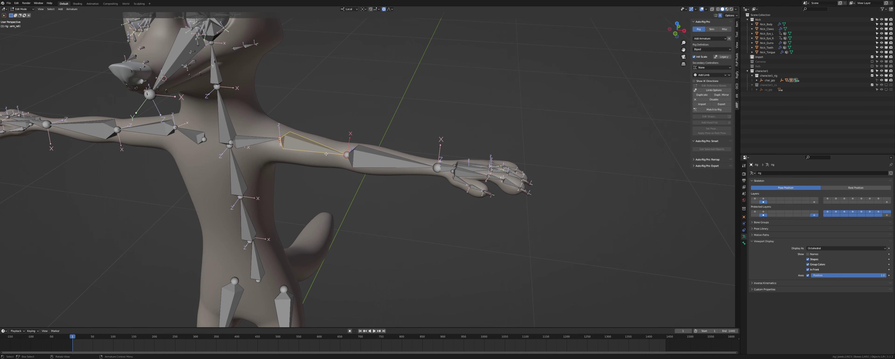
click(737, 25)
drag(715, 77, 715, 78)
middle_drag(520, 111, 608, 80)
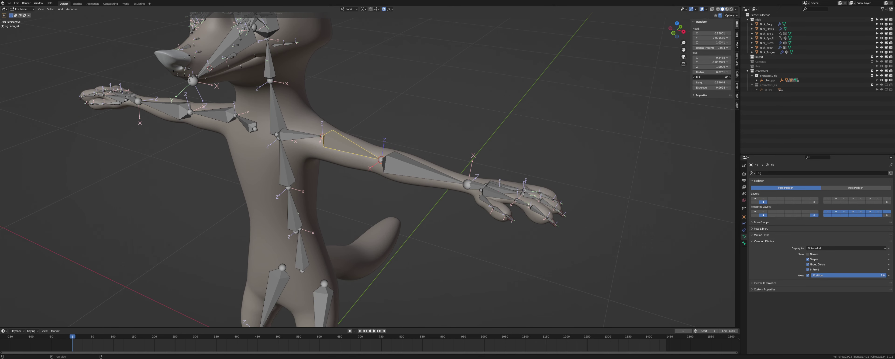
drag(710, 77, 732, 77)
Adjust the roll of the left shoulder reference bone and match the rig to it.
click(286, 135)
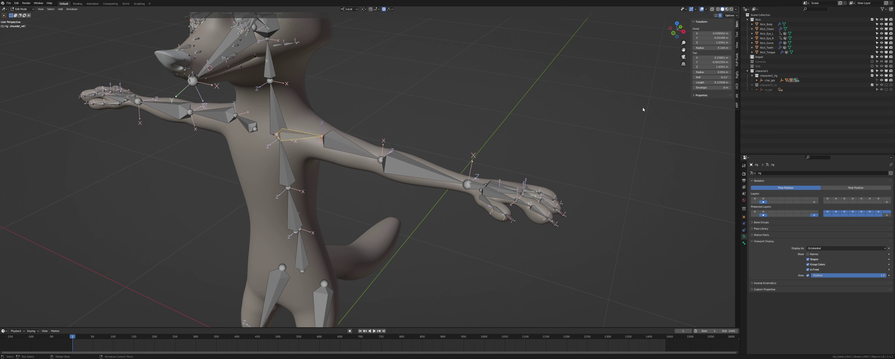
drag(717, 78, 708, 77)
middle_drag(587, 90, 491, 103)
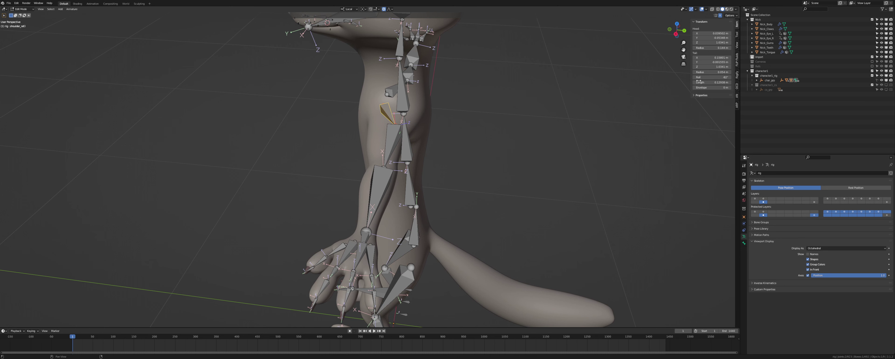
middle_drag(451, 138, 459, 172)
click(737, 35)
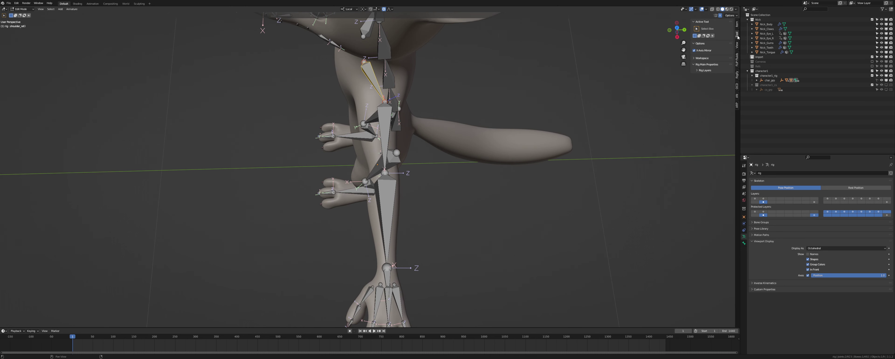
click(737, 27)
click(737, 102)
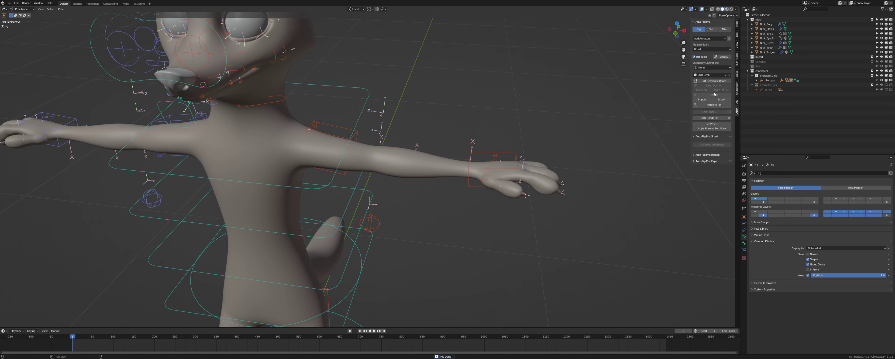
Return to editing the reference bones and try shifting the left elbow joint along its local Y axis.
click(713, 82)
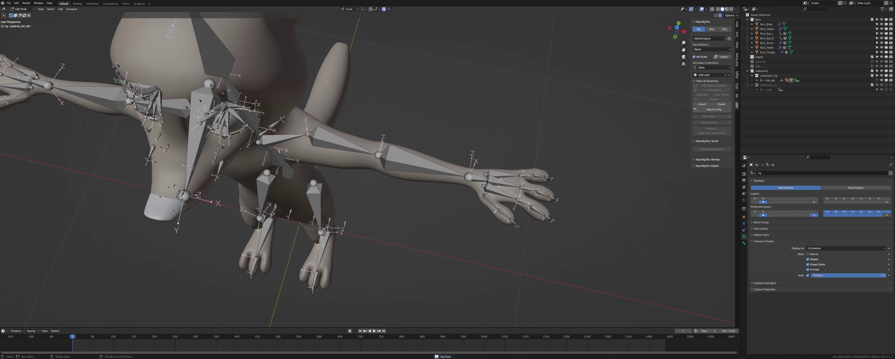
key(KP_7)
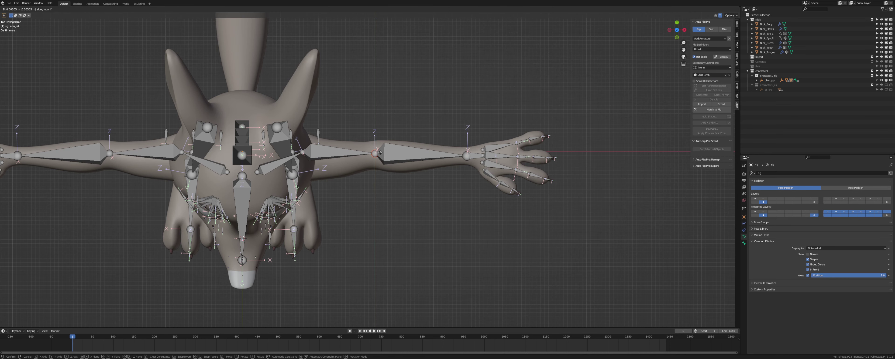
click(380, 154)
middle_drag(380, 153, 325, 90)
click(344, 106)
scroll(343, 105, up, 2)
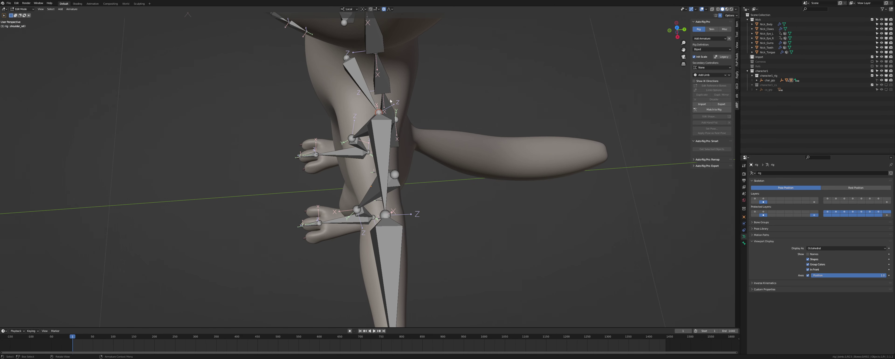
Snap the 3D cursor to the joint between the left shoulder and upper arm reference bones.
key(Tab)
click(325, 104)
key(Tab)
middle_drag(257, 120, 395, 168)
alt+click(310, 155)
alt+click(304, 150)
alt+click(384, 162)
alt+click(378, 152)
key(shift+s)
click(395, 189)
Snap the tip of the left shoulder reference bone to the 3D cursor at the upper arm joint.
key(Tab)
click(396, 162)
key(Tab)
click(395, 161)
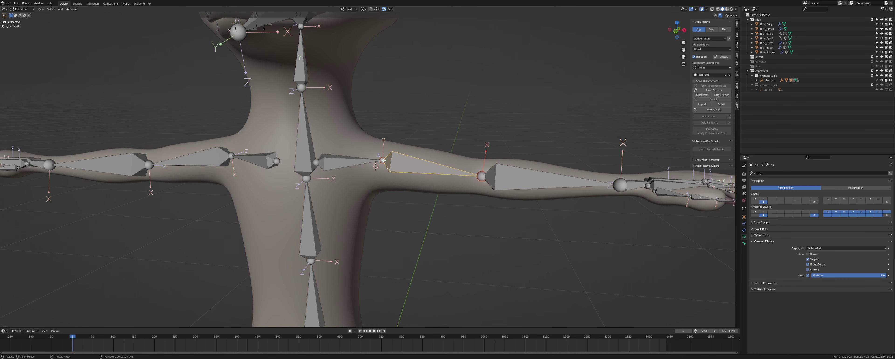
click(383, 160)
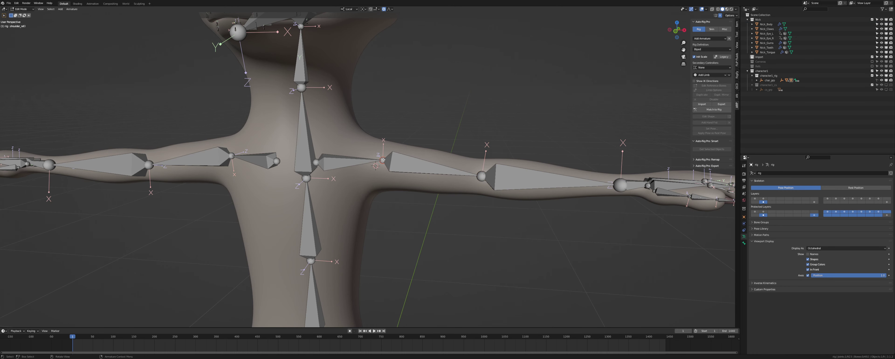
key(shift+s)
click(383, 133)
middle_drag(351, 86, 331, 128)
Match the rig from Object Mode and try moving the left arm along the Z and Y axes.
key(Tab)
mouse_move(406, 142)
middle_down()
mouse_move(423, 171)
mouse_move(426, 163)
middle_up()
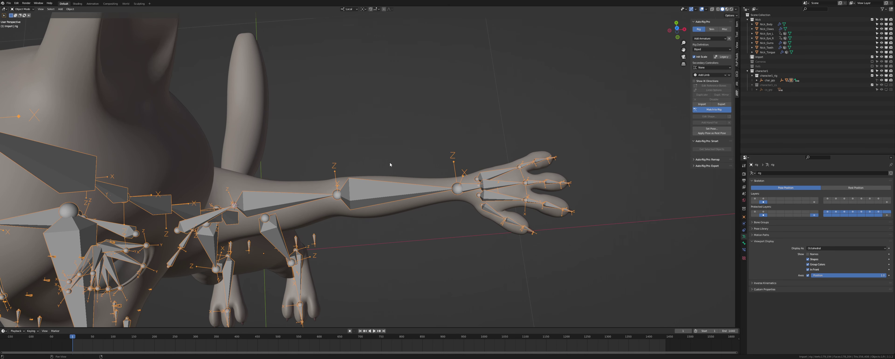
middle_drag(400, 171, 324, 187)
key(g)
key(z)
right_click(439, 198)
key(g)
key(y)
click(404, 190)
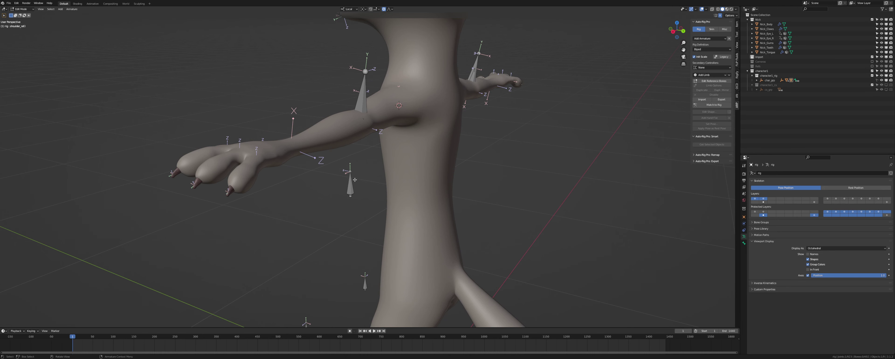
Match the rig once more and try moving the left hand control along the Y axis.
middle_drag(355, 180, 405, 187)
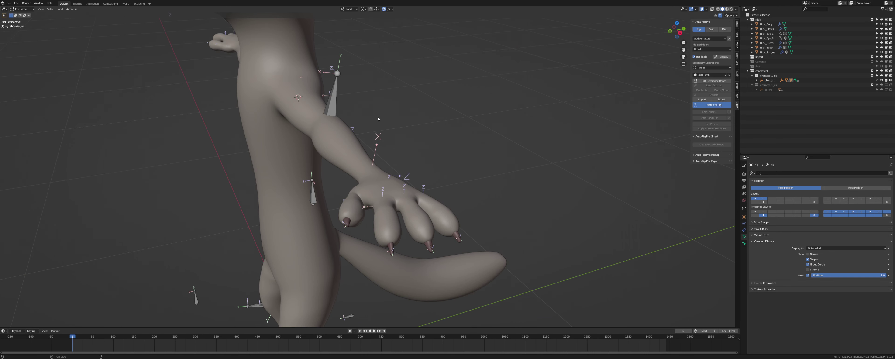
middle_drag(363, 120, 394, 135)
click(441, 162)
key(g)
key(y)
right_click(453, 168)
shift+middle_drag(430, 166, 513, 157)
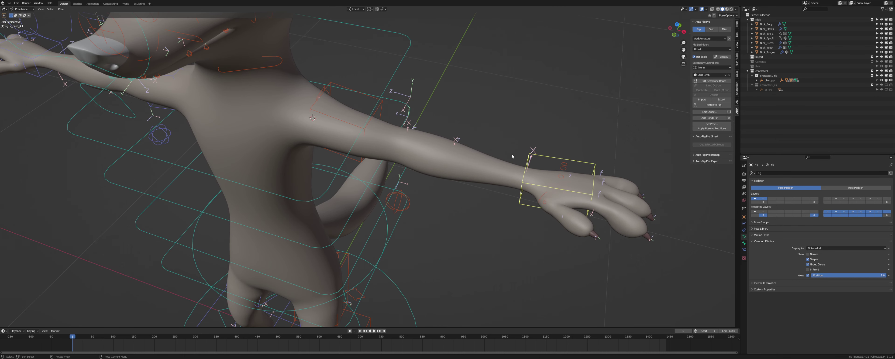
Reopen the last saved version of the file, discarding the unsaved arm and shoulder bone changes.
key(ctrl+shift+o)
click(511, 155)
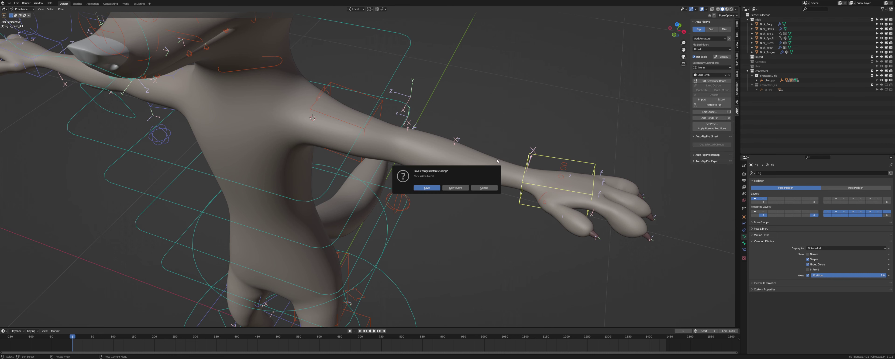
click(455, 188)
middle_drag(420, 141, 431, 167)
key(KP_7)
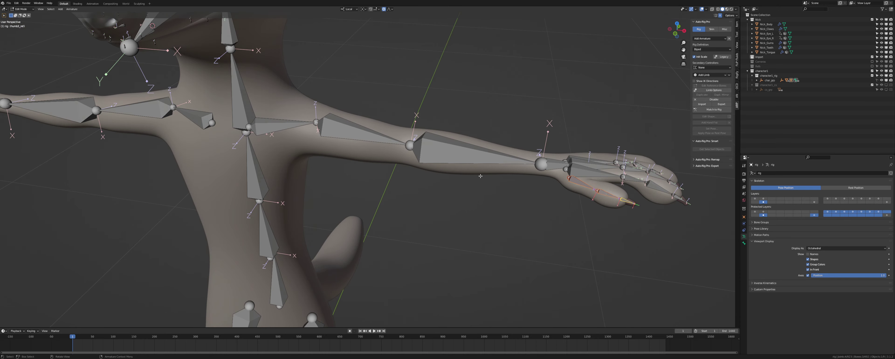
Snap the tip of the left shoulder reference bone to the 3D cursor placed at the body mesh's upper arm edge loop.
click(352, 151)
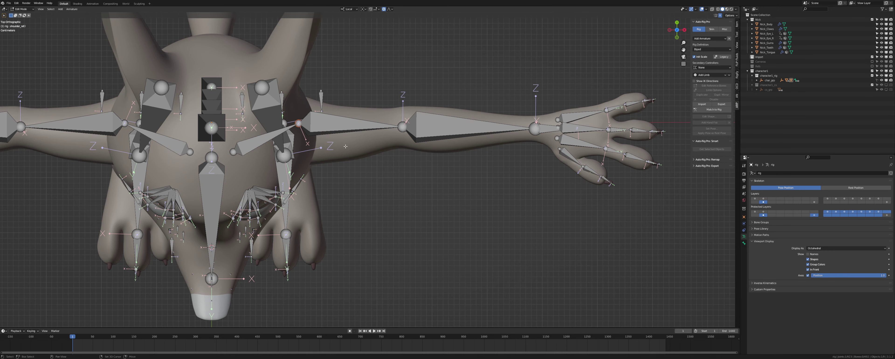
key(Tab)
shift+middle_drag(351, 150, 428, 76)
click(431, 159)
key(Tab)
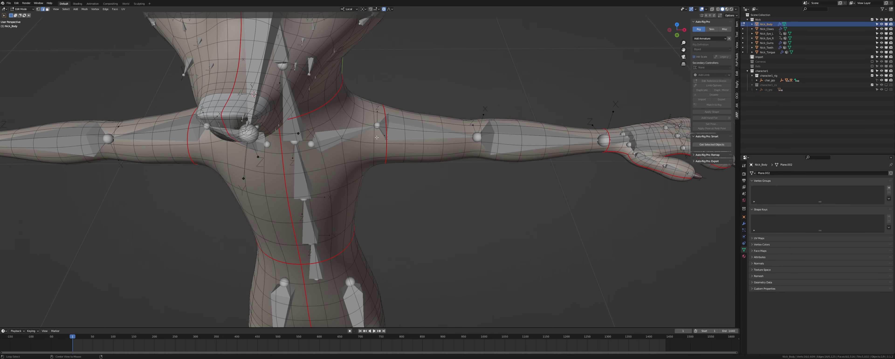
key(alt+q)
key(shift+s)
click(377, 124)
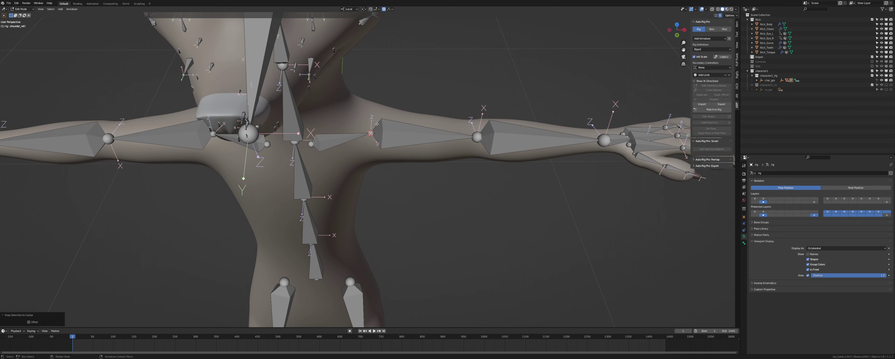
Match the rig and try moving the left hand control along the Y axis.
middle_drag(426, 123, 383, 104)
click(717, 112)
click(593, 206)
key(g)
key(y)
click(554, 205)
Reset the left hand control's location and save the file.
middle_drag(555, 204, 516, 200)
key(alt+g)
key(ctrl+s)
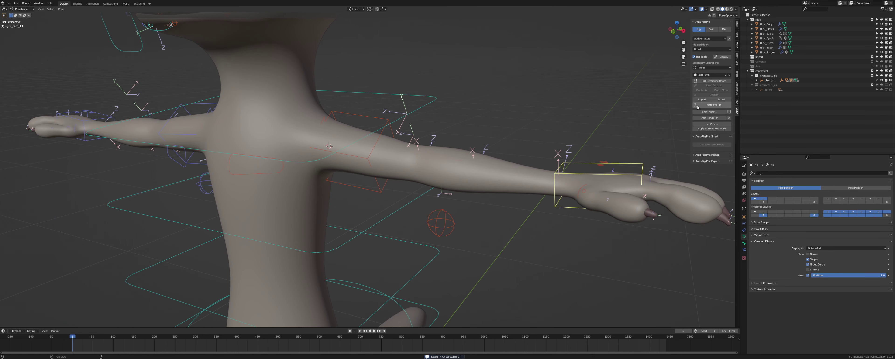
Return to editing the reference bones and nudge the left elbow joint along its local Y axis in top view.
click(711, 82)
middle_drag(499, 157, 458, 167)
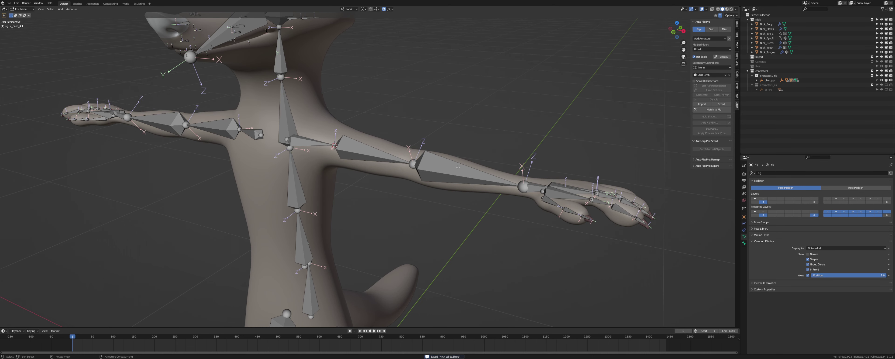
click(419, 167)
key(KP_7)
key(g)
key(y)
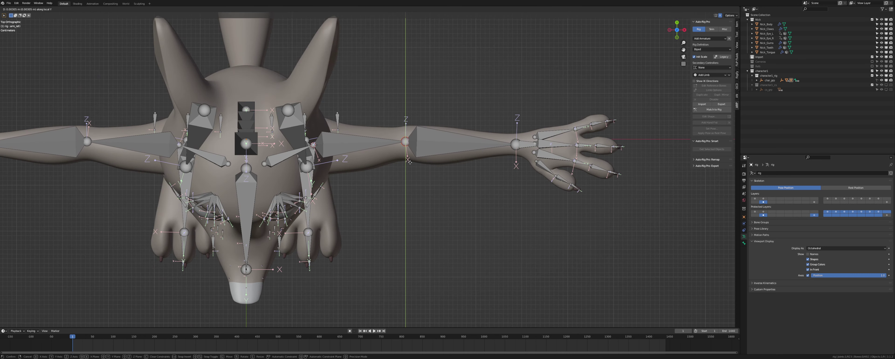
click(409, 161)
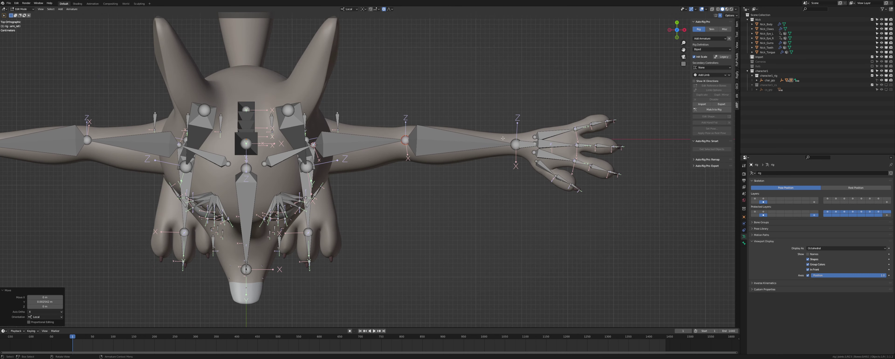
Adjust the left wrist joint slightly along its local Y axis.
click(512, 142)
key(g)
key(y)
click(512, 142)
middle_drag(512, 143, 424, 134)
Move the left shoulder reference bone's joint along its local Y axis and match the rig.
click(422, 157)
key(g)
key(y)
click(419, 146)
scroll(420, 153, down, 2)
shift+middle_drag(419, 187, 437, 139)
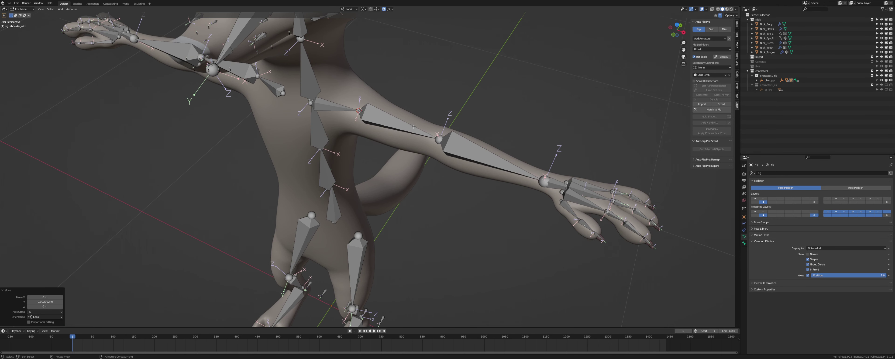
click(706, 110)
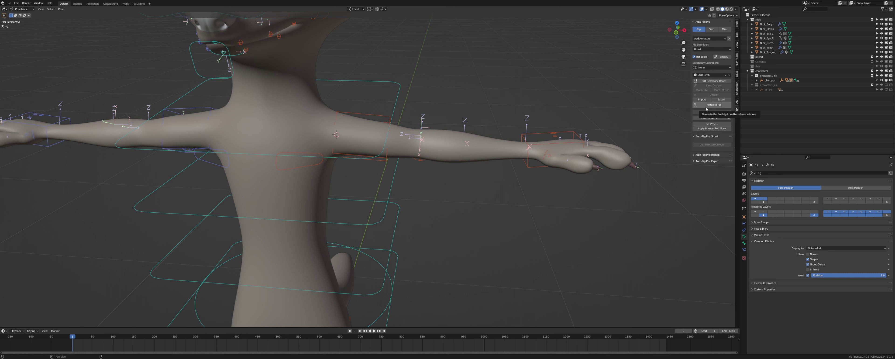
Edit the reference bones again, raise the left elbow joint slightly along Z in front view, and match the rig.
click(712, 81)
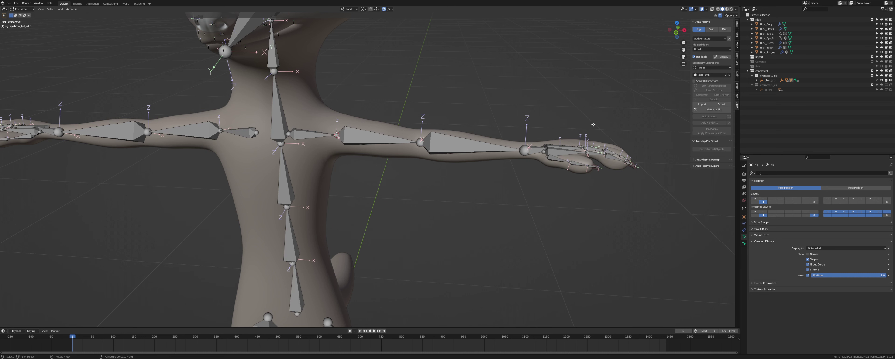
key(KP_1)
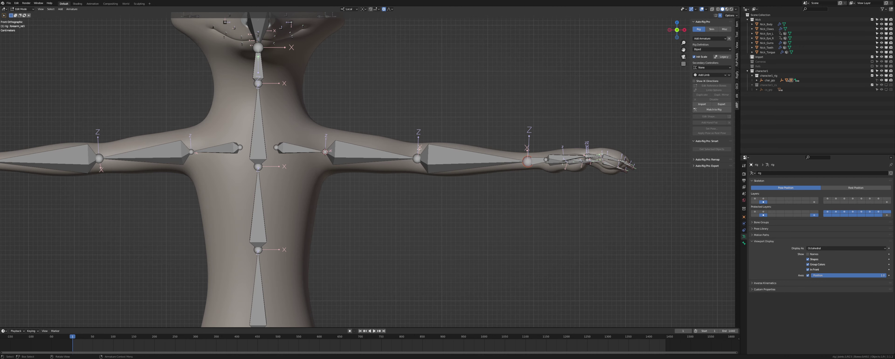
scroll(418, 149, up, 2)
click(434, 152)
key(g)
key(z)
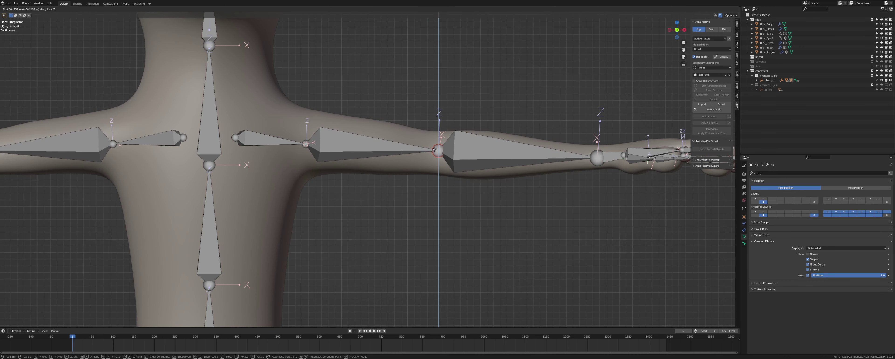
click(434, 149)
click(709, 110)
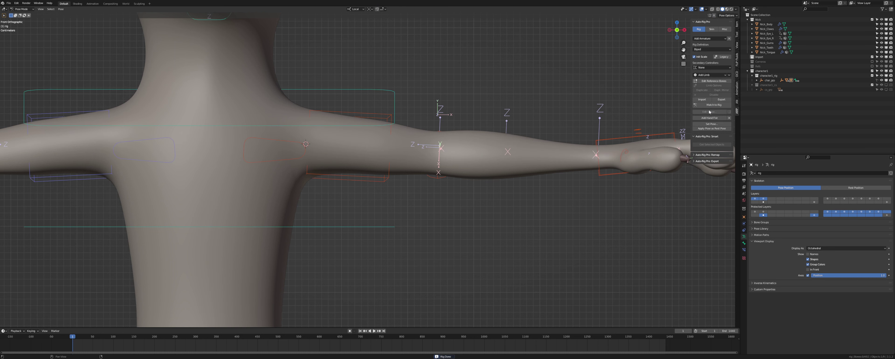
Try moving the left hand control along the Y axis to test the elbow bend.
click(611, 149)
key(g)
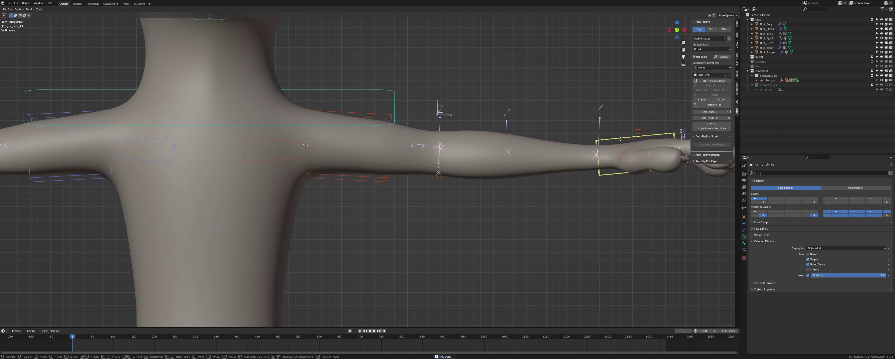
key(y)
key(y)
click(545, 148)
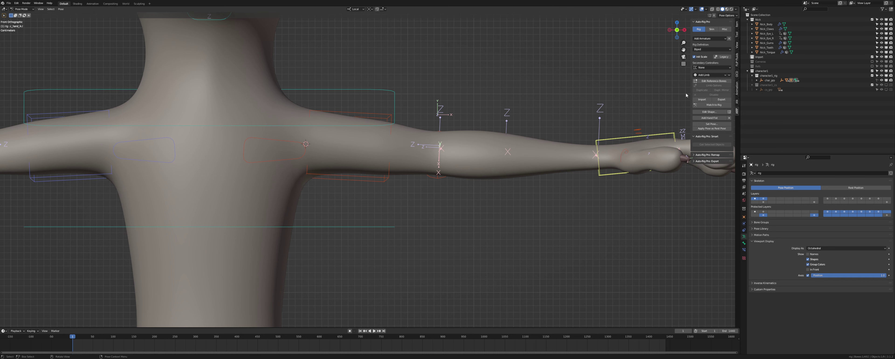
Reopen the reference bones, nudge the left elbow joint further up along Z, and match the rig.
click(711, 81)
click(438, 151)
key(g)
key(z)
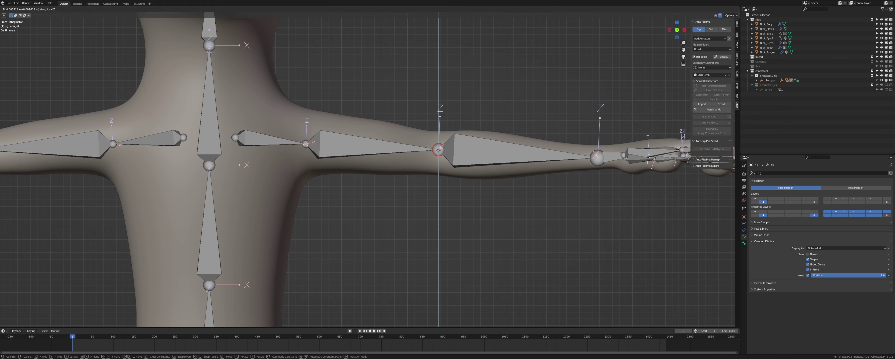
click(438, 149)
click(709, 109)
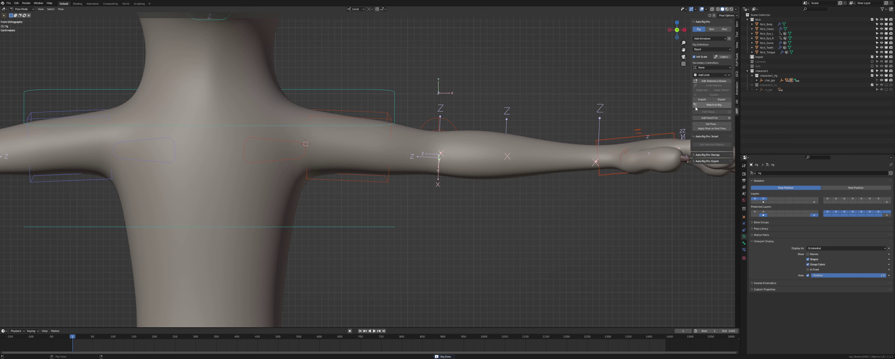
key(alt+h)
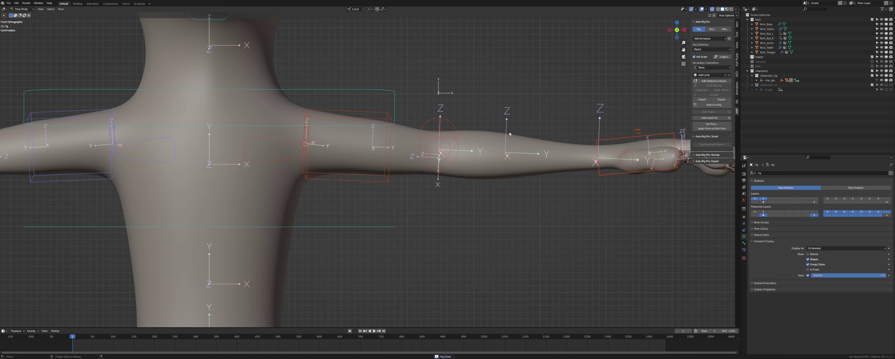
key(alt+z)
Lower the left elbow reference joint slightly along Z and match the rig.
click(707, 82)
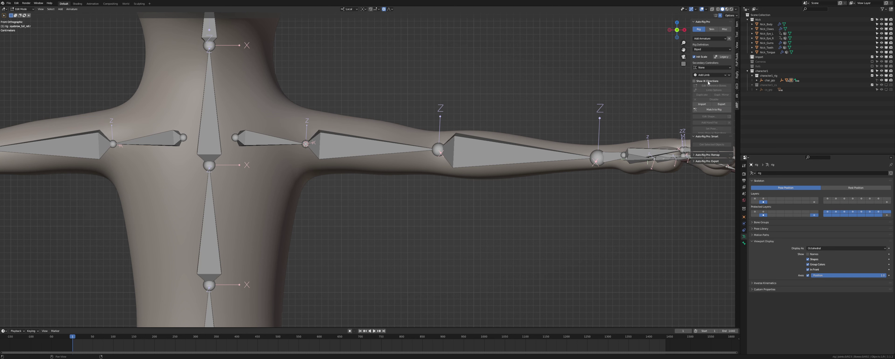
drag(440, 146, 440, 148)
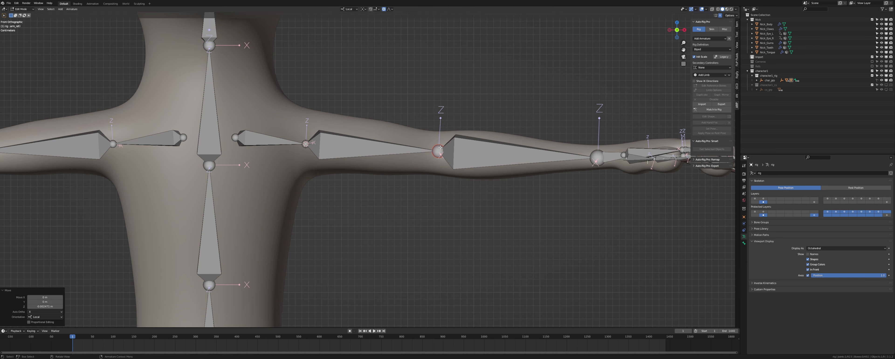
click(709, 110)
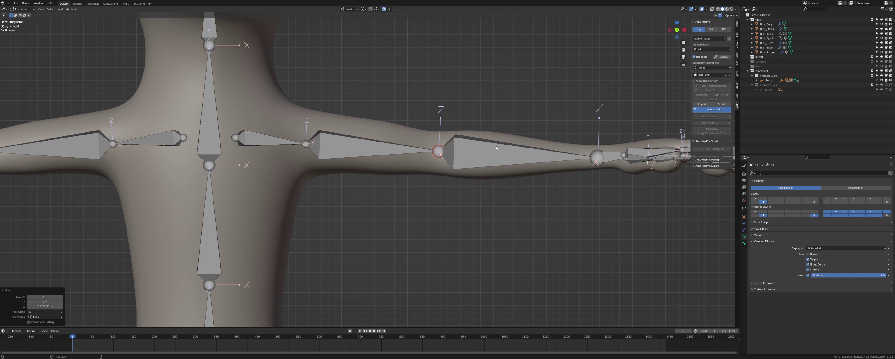
Raise the left elbow reference joint by a tiny amount along Z and match the rig again.
click(712, 80)
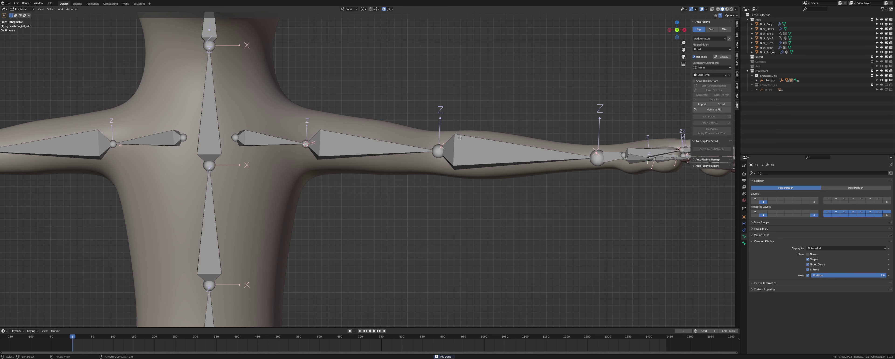
key(g)
key(z)
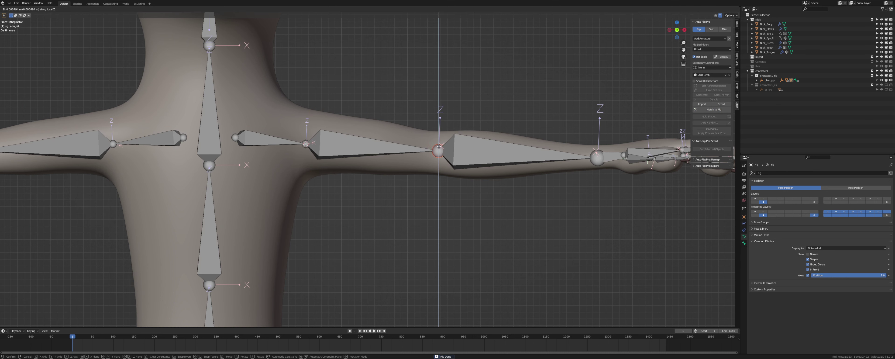
click(451, 149)
click(716, 109)
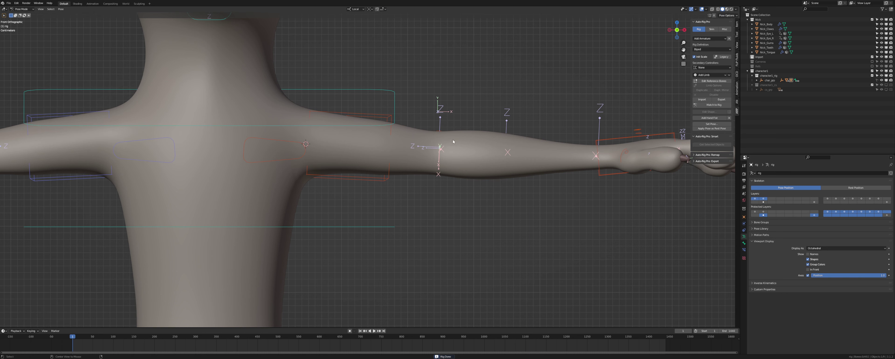
Select the left arm pole control, set the armature to display in front of the mesh, and save the file.
click(448, 142)
middle_drag(448, 142, 471, 157)
scroll(471, 157, down, 8)
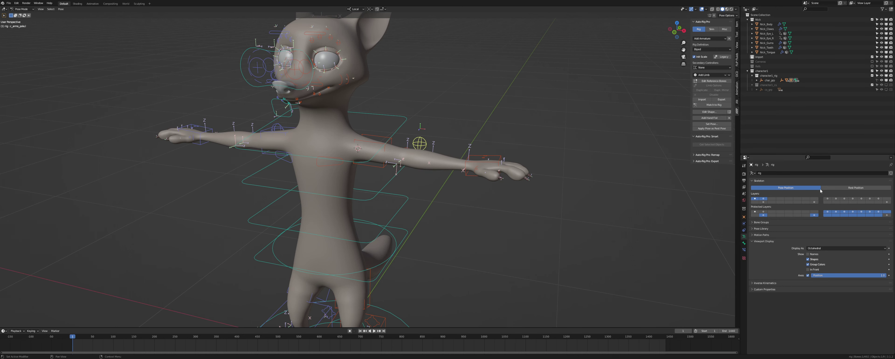
click(809, 269)
Examine the leg controls from the front and back, briefly trying to move the left knee pole control.
shift+middle_drag(404, 222, 469, 64)
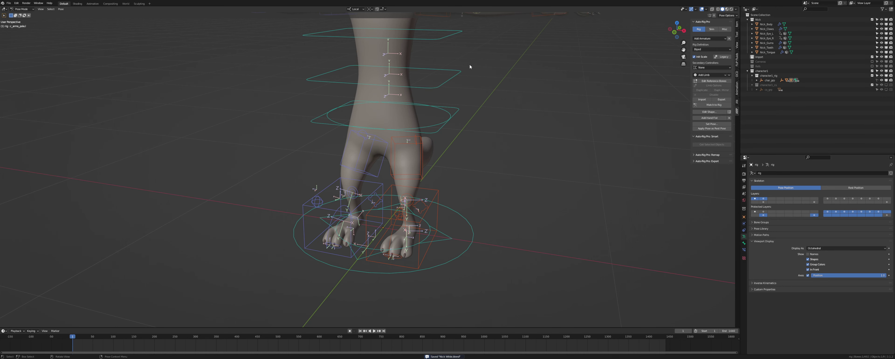
key(KP_1)
shift+middle_drag(413, 247, 416, 185)
scroll(417, 185, up, 2)
scroll(417, 184, up, 3)
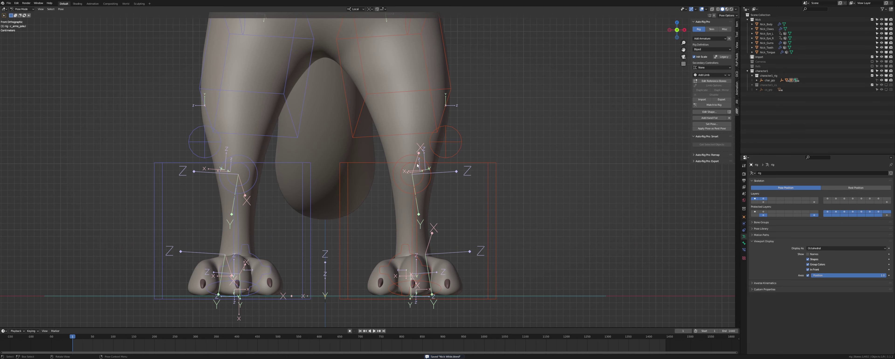
click(446, 151)
key(g)
right_click(401, 169)
middle_drag(444, 157, 372, 159)
key(ctrl+KP_1)
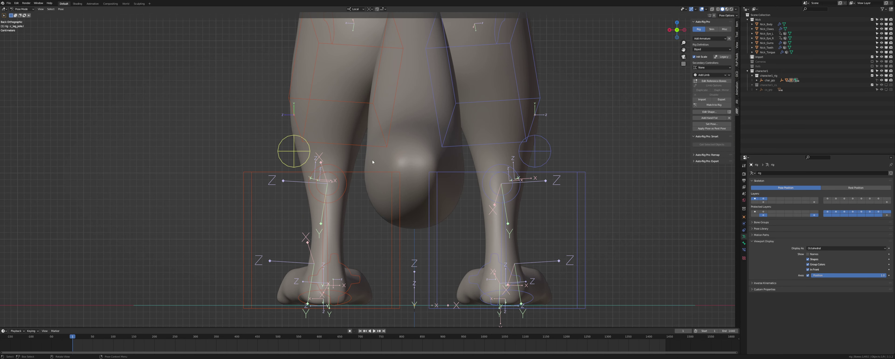
middle_drag(312, 152, 410, 152)
scroll(305, 151, down, 1)
scroll(306, 151, down, 8)
key(KP_1)
middle_drag(417, 189, 456, 192)
Return to the reference bones and enable Fingers IK-FK in the left arm's limb options.
click(712, 80)
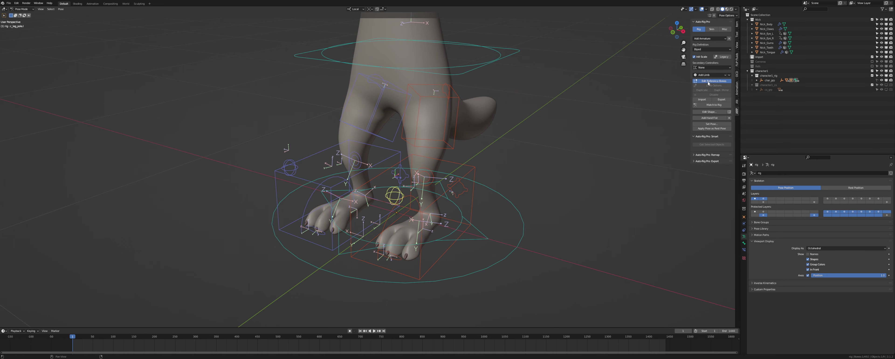
scroll(431, 210, down, 8)
scroll(432, 210, up, 6)
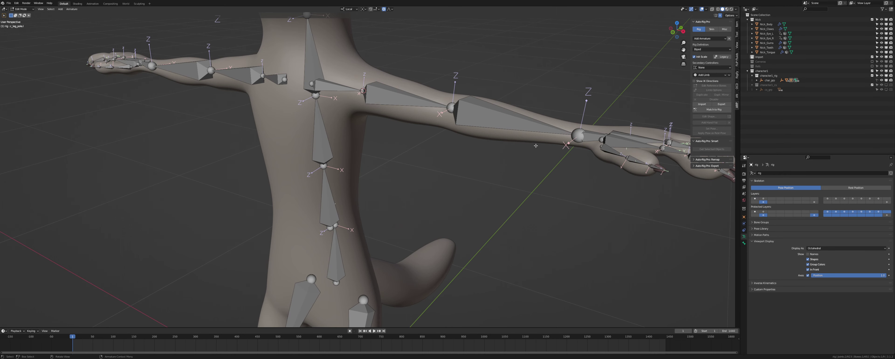
click(595, 136)
click(713, 90)
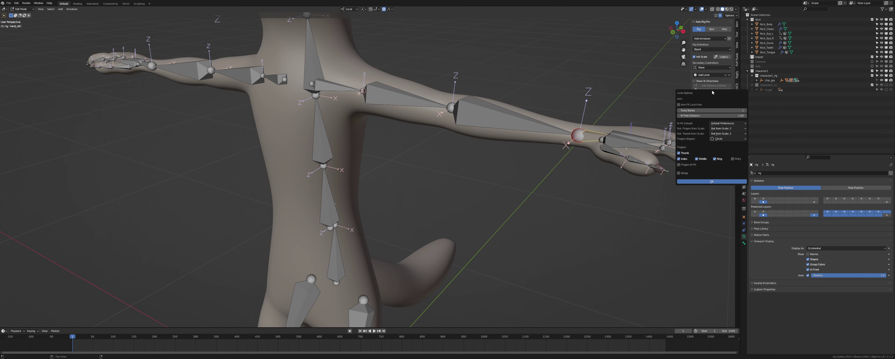
click(689, 166)
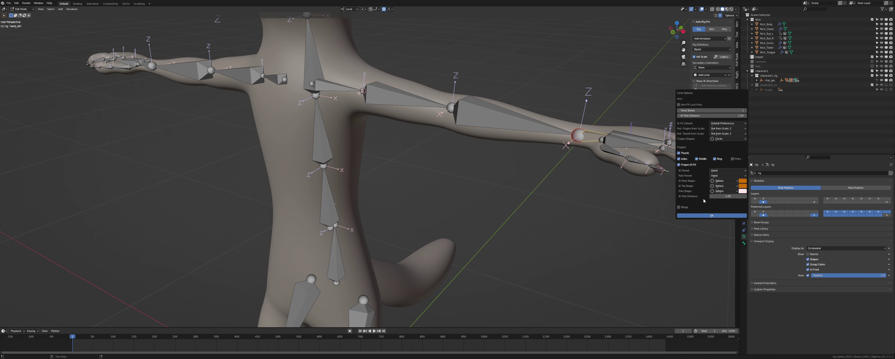
click(711, 216)
Open the left foot's limb options and enable only the Thumb, Middle and Pinky toes.
scroll(631, 162, down, 2)
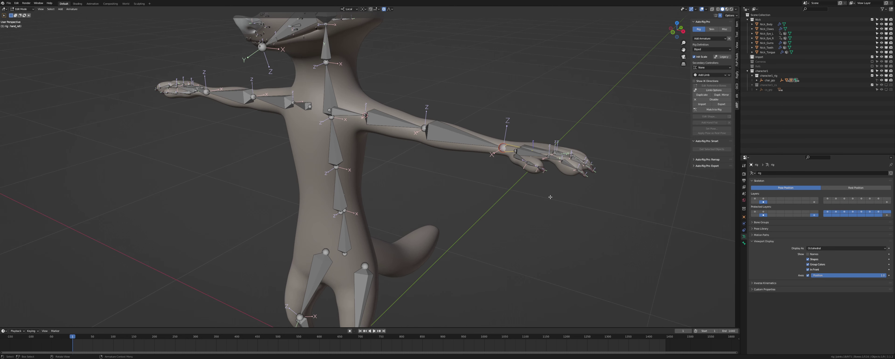
shift+middle_drag(506, 203, 521, 81)
click(363, 257)
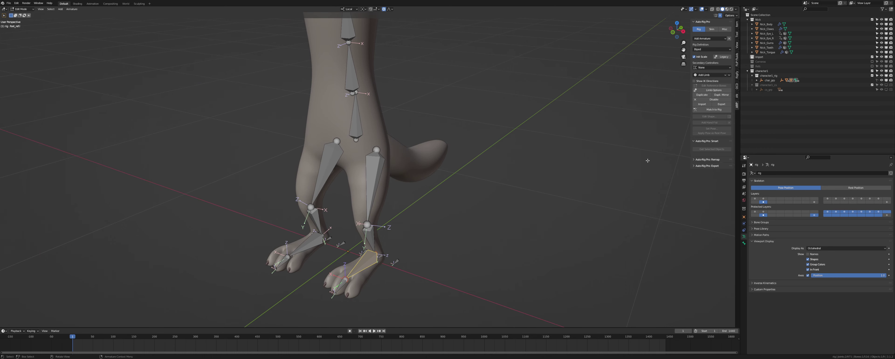
click(713, 91)
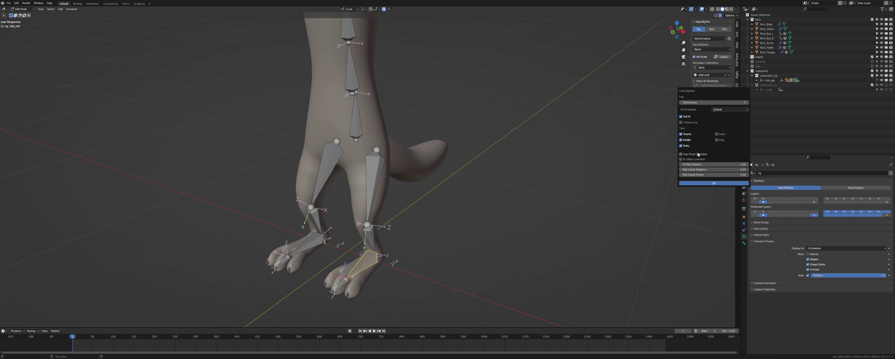
click(717, 184)
Move and rotate the left foot's thumb toe reference bones onto the inner toe, working from the bottom view.
shift+middle_drag(394, 270, 445, 126)
middle_drag(445, 126, 499, 205)
scroll(435, 140, up, 4)
click(437, 128)
key(KP_7)
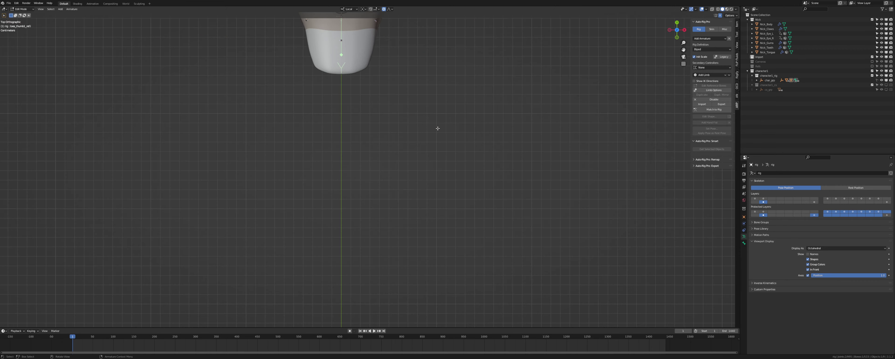
shift+middle_drag(433, 96, 414, 205)
key(ctrl+KP_7)
scroll(390, 242, up, 3)
shift+click(401, 92)
key(g)
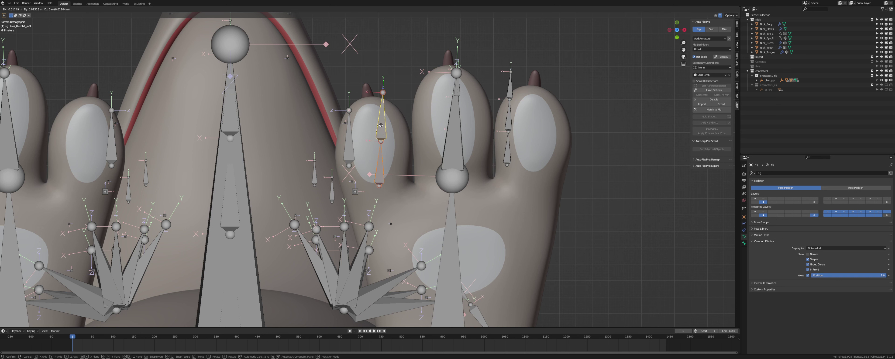
click(406, 113)
key(r)
click(401, 110)
key(g)
click(398, 110)
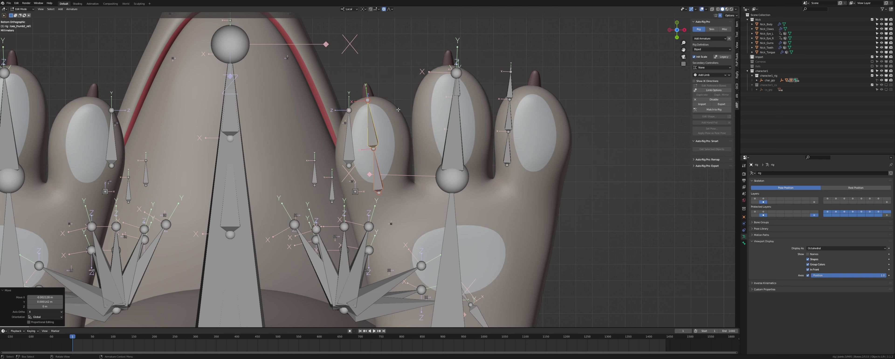
Select the whole pinky toe reference chain of the left foot, then move and rotate it onto the outer toe.
key(alt+a)
key(l)
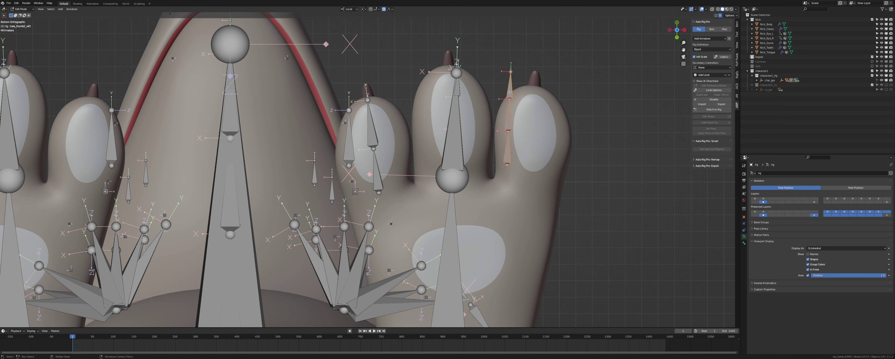
key(g)
click(534, 109)
key(r)
click(575, 155)
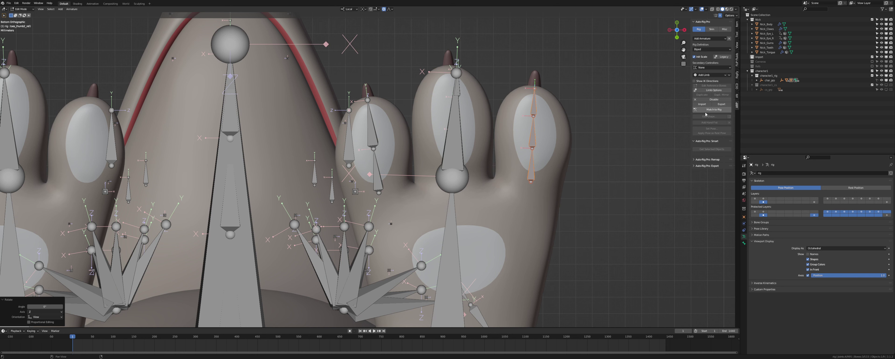
Replace the Thumb toe with the Index toe in the left leg's limb options.
click(713, 90)
click(715, 136)
click(712, 185)
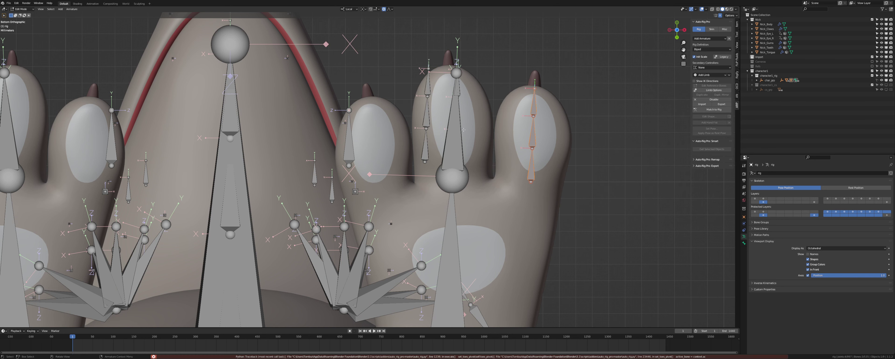
Select the whole index toe reference chain of the left foot, then move and rotate it onto the inner toe.
key(l)
key(alt+a)
key(l)
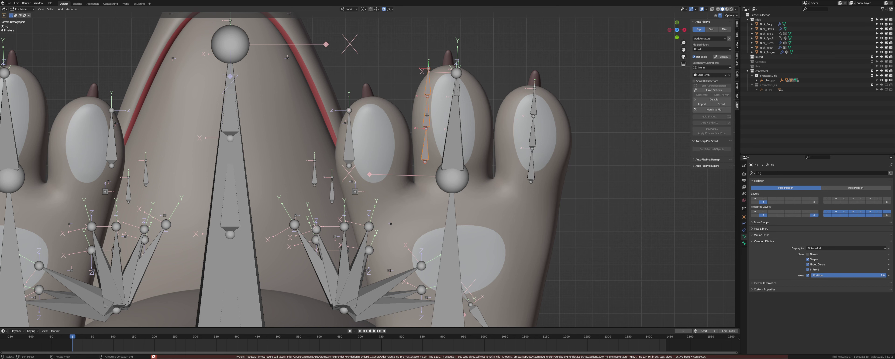
key(g)
click(375, 146)
key(r)
click(415, 174)
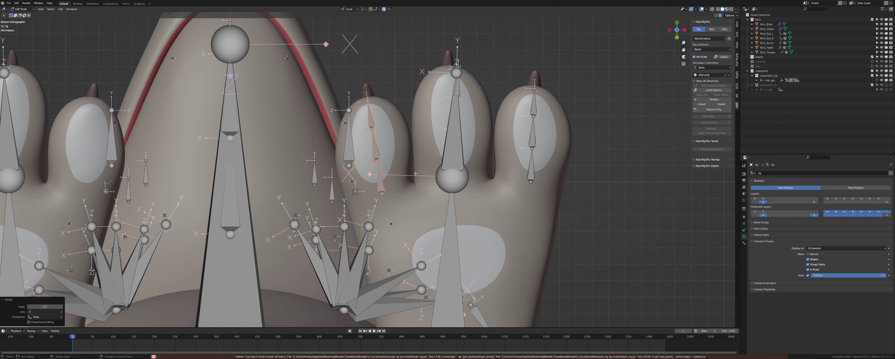
Edit the body mesh, select the edge loop around the left outer toe's base, and snap the 3D cursor to it.
mouse_move(416, 171)
middle_down()
mouse_move(428, 130)
mouse_move(420, 242)
mouse_move(403, 179)
middle_up()
shift+middle_drag(387, 216, 401, 100)
scroll(401, 100, up, 2)
click(410, 149)
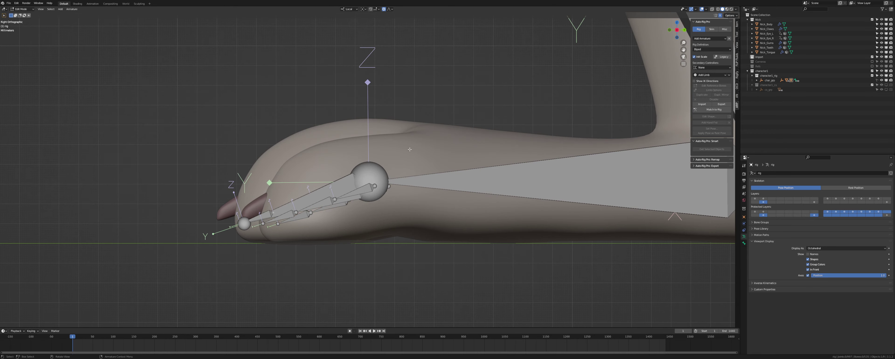
key(Tab)
click(409, 150)
shift+middle_drag(419, 163, 377, 176)
key(Tab)
ctrl+click(430, 158)
key(shift+s)
click(377, 199)
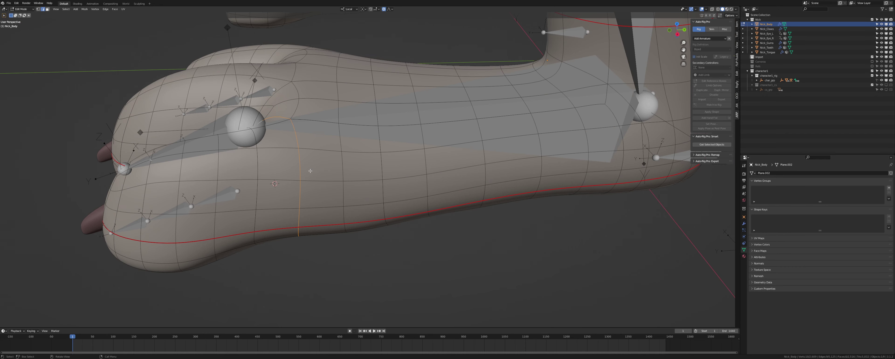
Return to editing the rig and snap the base joint of the pinky toe reference chain to the 3D cursor.
shift+middle_drag(253, 187, 332, 162)
key(Tab)
key(Tab)
key(Tab)
click(318, 166)
key(Tab)
click(318, 166)
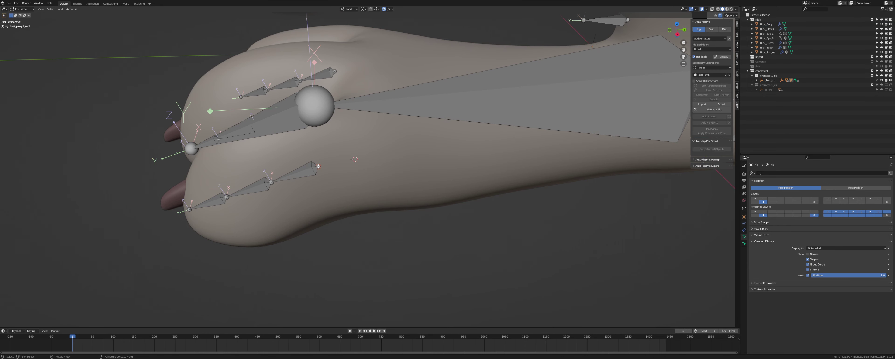
key(shift+s)
Snap the pinky toe's second reference joint to the centre of the edge loop at the outer toe's first knuckle.
key(Tab)
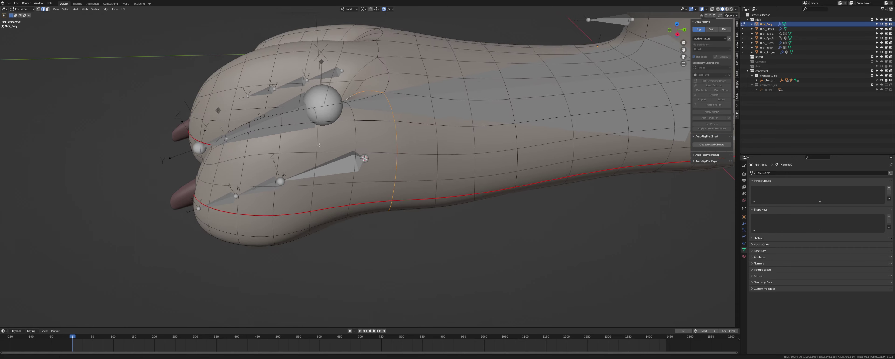
middle_drag(320, 144, 405, 91)
key(Tab)
click(388, 146)
key(Tab)
click(388, 146)
key(shift+s)
click(388, 111)
Place the 3D cursor at the centre of the loop behind the outer toe's claw and snap the pinky's third joint there.
key(Tab)
click(370, 135)
key(Tab)
shift+middle_drag(370, 136, 380, 133)
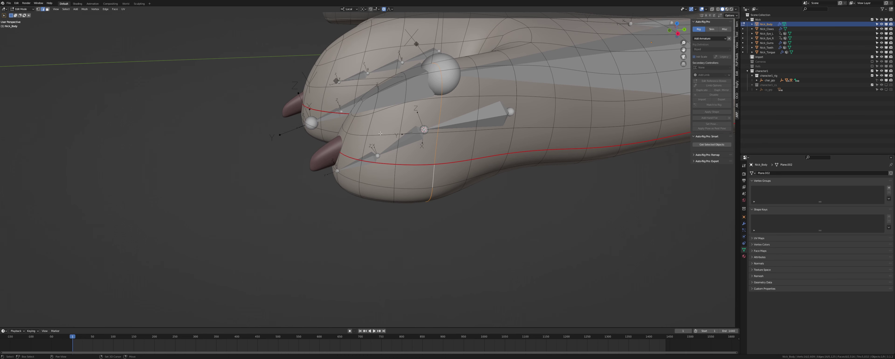
alt+click(372, 122)
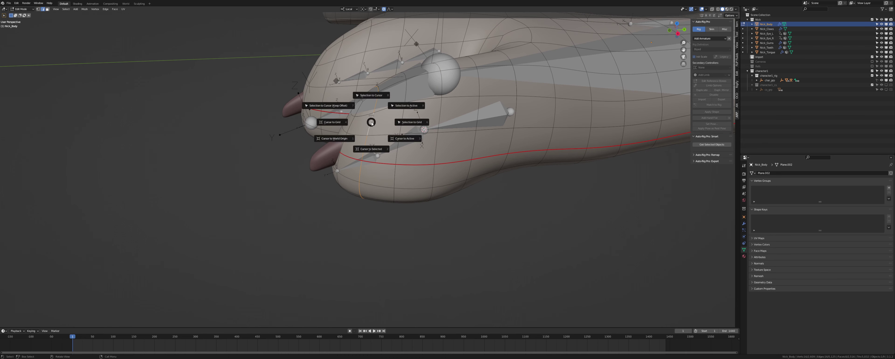
click(379, 155)
key(Tab)
click(379, 156)
key(Tab)
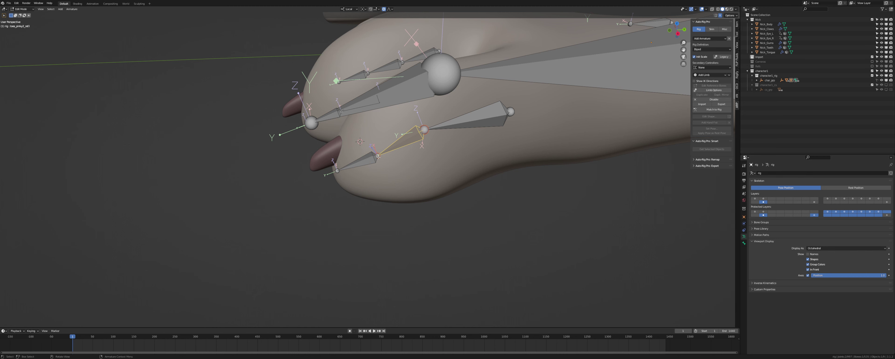
Snap the pinky toe's tip joint to the 3D cursor placed at the base of the outer toe's claw.
key(Tab)
click(348, 158)
key(Tab)
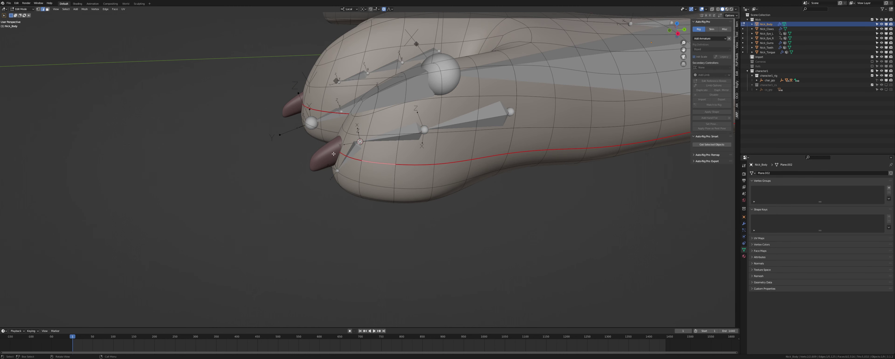
middle_drag(338, 151, 402, 171)
key(Tab)
click(434, 175)
key(Tab)
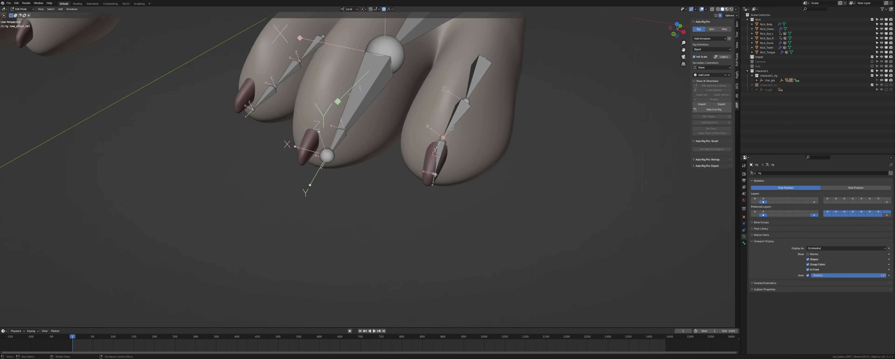
key(shift+s)
click(455, 153)
Edit the body mesh, select the edge loop around the left middle toe's base, and snap the 3D cursor to it.
middle_drag(456, 154, 387, 135)
key(Tab)
click(466, 154)
key(Tab)
scroll(455, 182, up, 3)
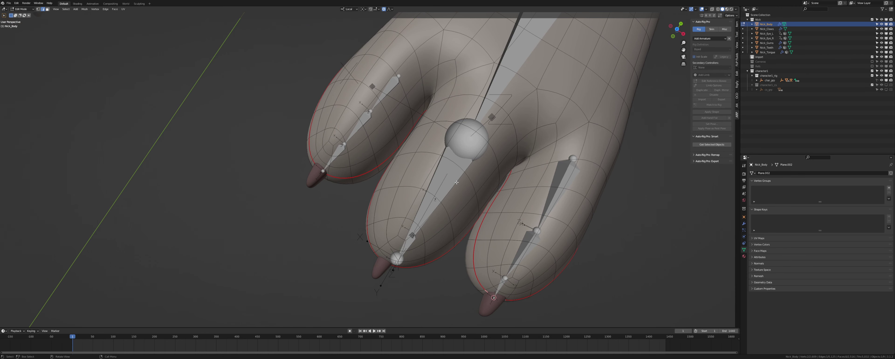
alt+click(522, 95)
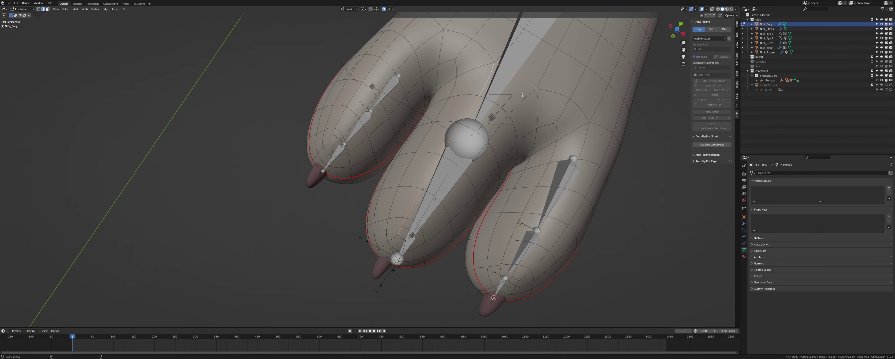
alt+click(538, 107)
scroll(479, 73, down, 4)
middle_drag(479, 72, 524, 87)
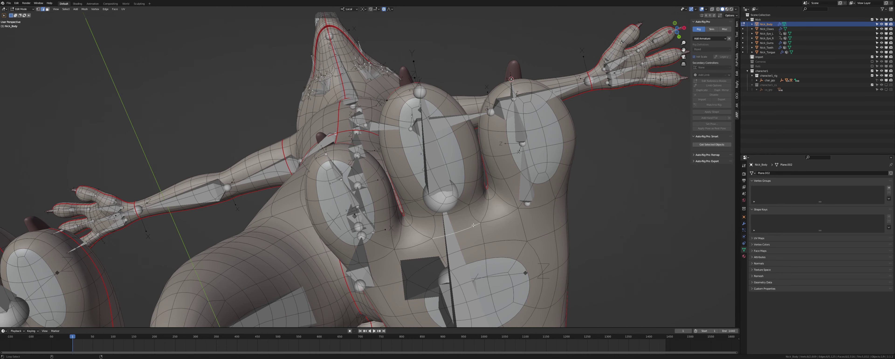
middle_drag(425, 232, 497, 195)
middle_drag(492, 157, 447, 219)
Edit the rig with X-ray on and snap the middle toe's base reference joint to the 3D cursor.
key(Tab)
click(413, 234)
key(Tab)
middle_drag(410, 248, 403, 232)
key(alt+z)
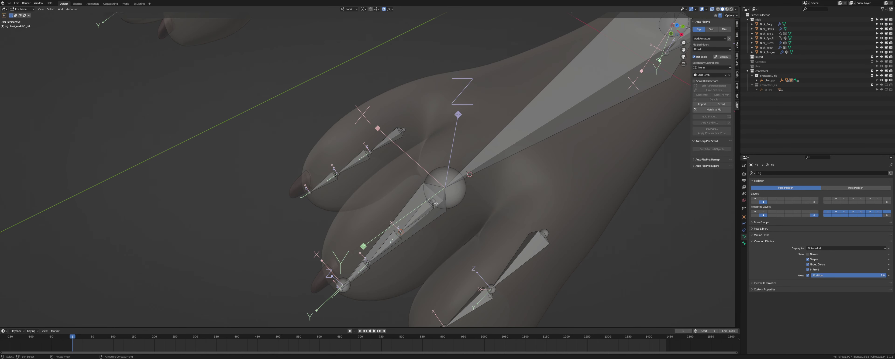
key(shift+s)
click(435, 177)
key(alt+z)
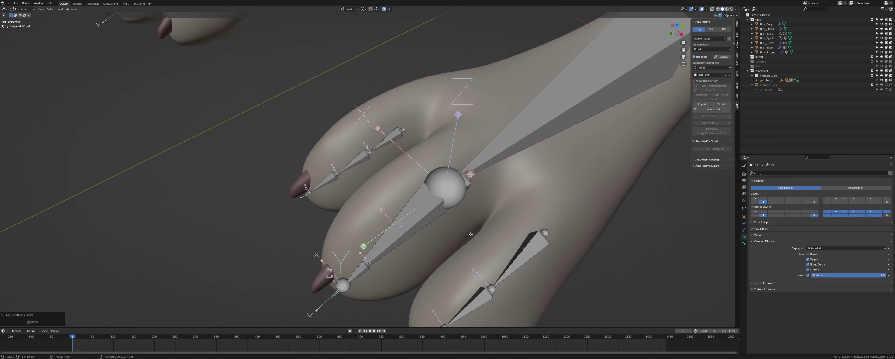
Place the 3D cursor at the centre of the mesh edge loop just in front of the middle toe's base.
click(447, 231)
shift+middle_drag(448, 231, 438, 195)
key(Tab)
click(456, 215)
key(Tab)
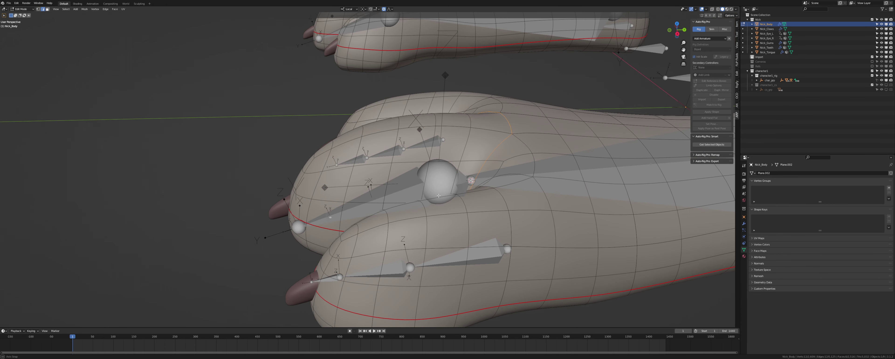
alt+click(430, 154)
middle_drag(429, 153, 480, 195)
Turn on X-ray and snap the middle toe's second reference joint to the 3D cursor.
key(Tab)
click(484, 185)
key(Tab)
click(490, 182)
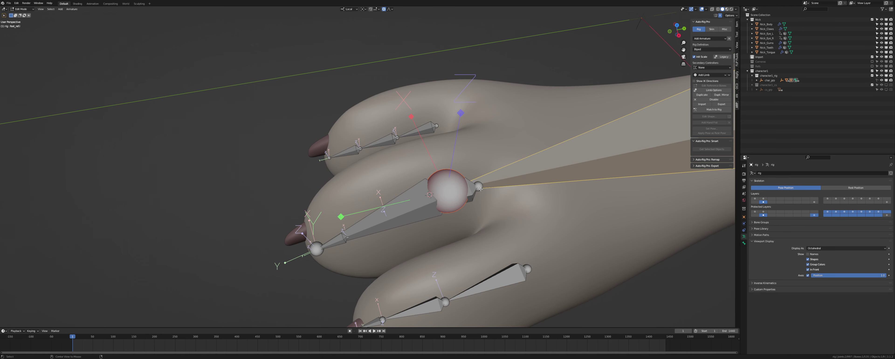
key(alt+z)
click(389, 216)
key(shift+s)
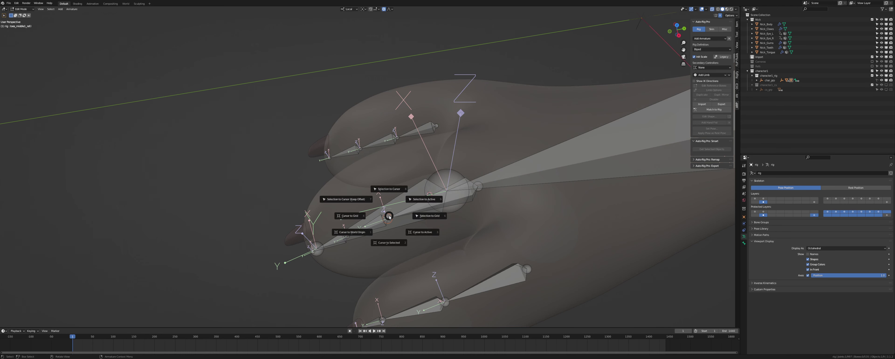
click(387, 187)
Select a mesh edge loop farther forward on the middle toe and snap the 3D cursor to its centre.
key(Tab)
click(386, 179)
key(Tab)
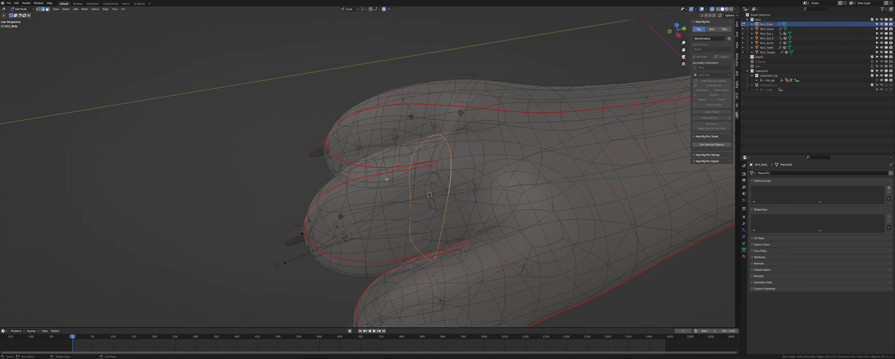
key(Tab)
scroll(458, 236, down, 1)
mouse_move(461, 237)
middle_down()
mouse_move(453, 230)
mouse_move(459, 221)
mouse_move(455, 229)
middle_up()
key(Tab)
key(alt+z)
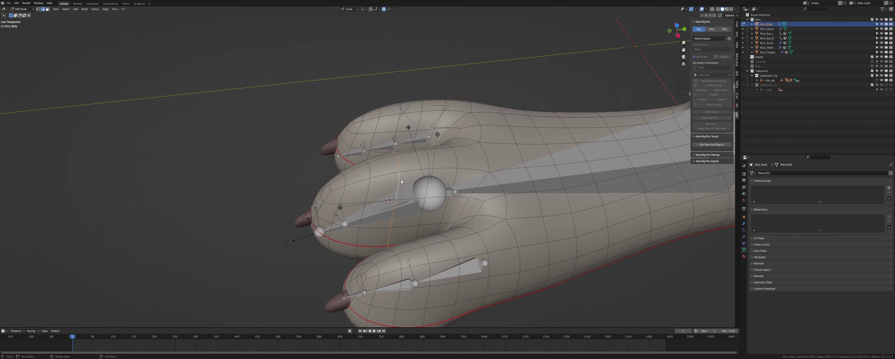
Snap the middle toe's second reference joint again, to the repositioned 3D cursor at the toe's first knuckle.
key(Tab)
click(402, 195)
key(Tab)
key(alt+z)
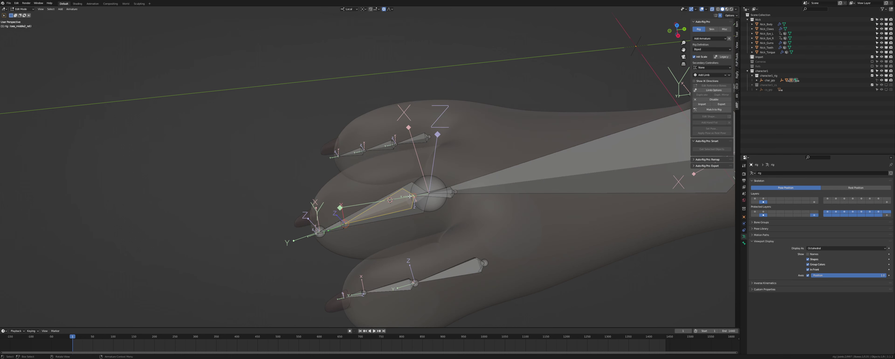
click(414, 195)
Edit the body mesh without X-ray and place the 3D cursor at the edge loop behind the middle toe's claw.
key(Tab)
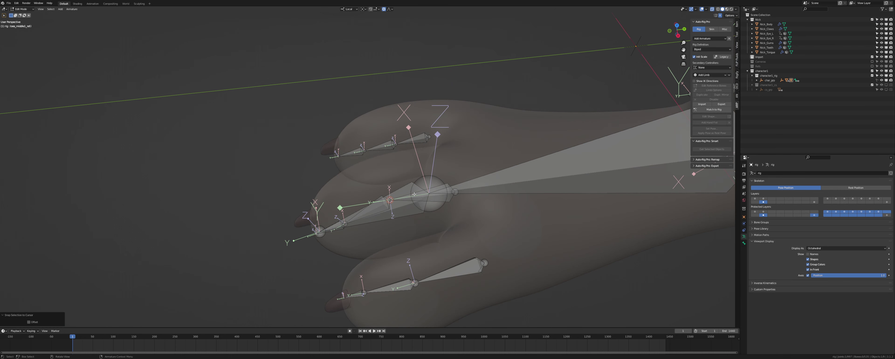
click(374, 185)
key(Tab)
shift+middle_drag(374, 185, 425, 175)
key(alt+z)
alt+click(395, 187)
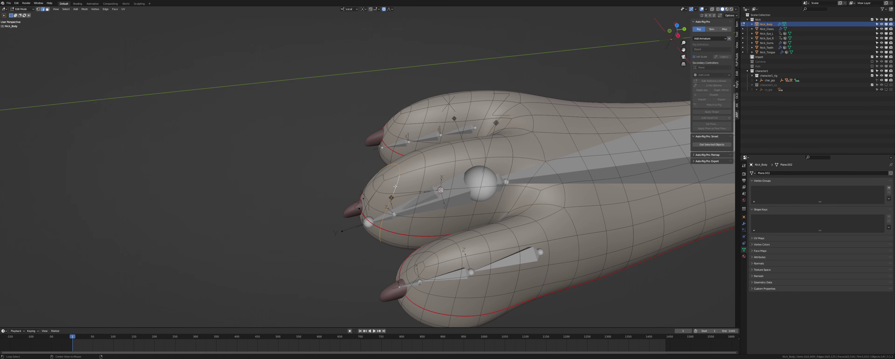
Edit the rig and snap the middle toe's third reference joint to the 3D cursor.
key(Tab)
click(394, 214)
key(Tab)
click(394, 214)
click(394, 214)
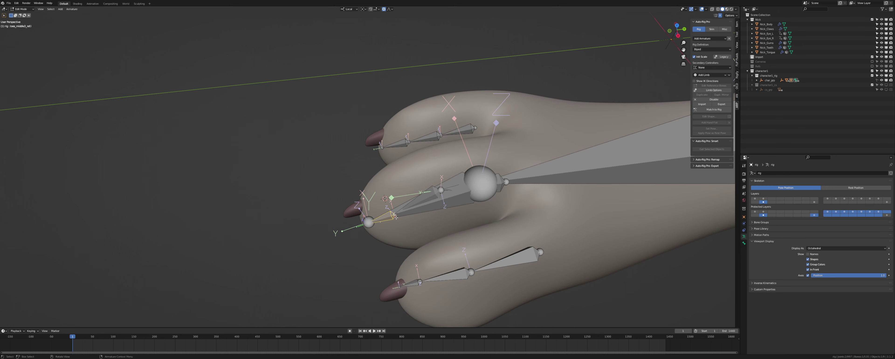
key(shift+s)
click(392, 200)
Edit the body mesh, select the edge loop at the base of the middle toe's claw, and snap the 3D cursor to it.
key(Tab)
click(392, 187)
key(Tab)
alt+click(362, 211)
key(shift+s)
click(365, 227)
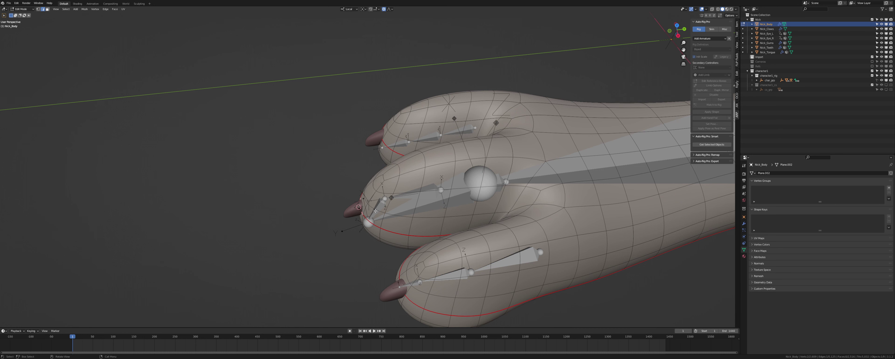
Edit the rig and snap the middle toe's tip joint to the 3D cursor at the base of its claw.
key(Tab)
click(377, 210)
key(Tab)
key(alt+z)
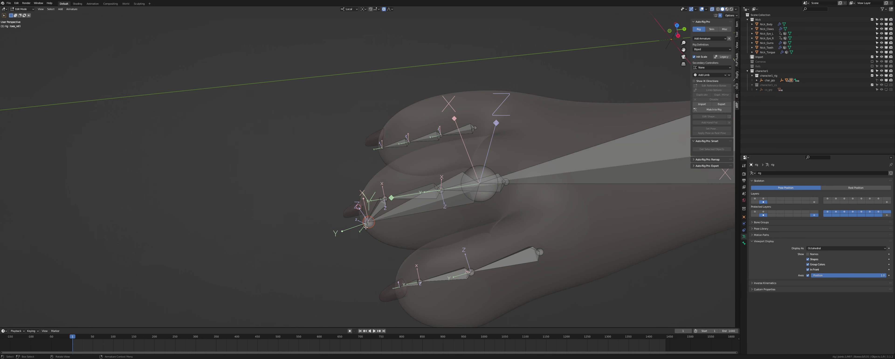
key(shift+s)
click(369, 215)
key(alt+z)
Edit the body mesh and select the edge loop around the base of the left foot's inner toe for the 3D cursor.
middle_drag(335, 134, 392, 144)
key(Tab)
click(392, 144)
key(Tab)
scroll(465, 179, up, 4)
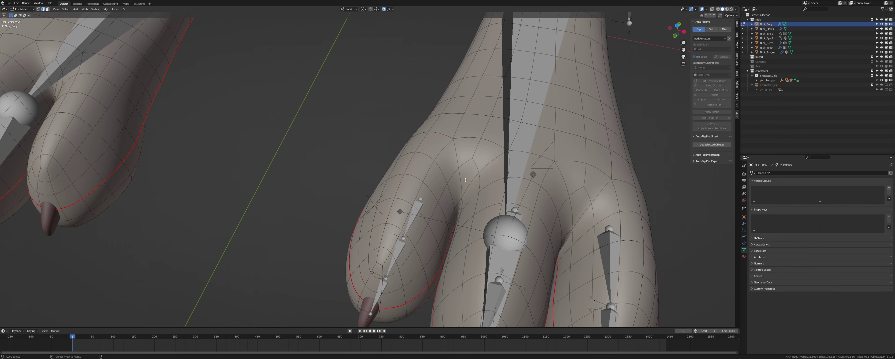
alt+shift+click(441, 137)
middle_drag(292, 245, 417, 253)
Edit the rig and snap the inner toe's first reference joint to the 3D cursor.
key(Tab)
click(399, 245)
key(Tab)
click(339, 202)
click(335, 199)
key(shift+s)
click(336, 172)
Centre the 3D cursor on the edge loop at the inner toe's first knuckle and snap the toe's second reference joint to it.
key(Tab)
click(358, 187)
key(Tab)
middle_drag(361, 210, 388, 217)
alt+click(383, 217)
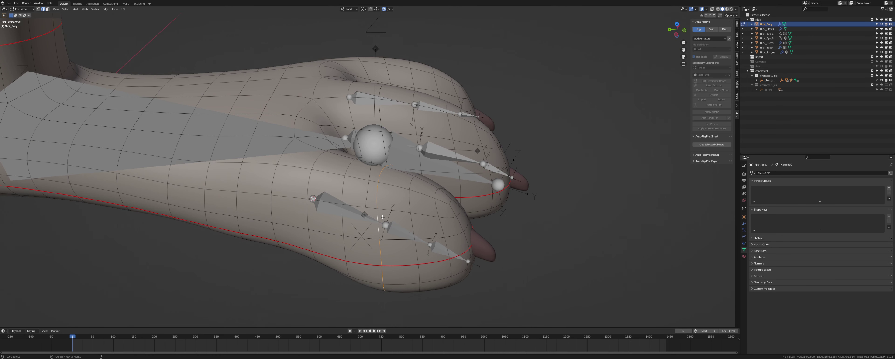
key(Tab)
click(385, 222)
key(Tab)
click(385, 223)
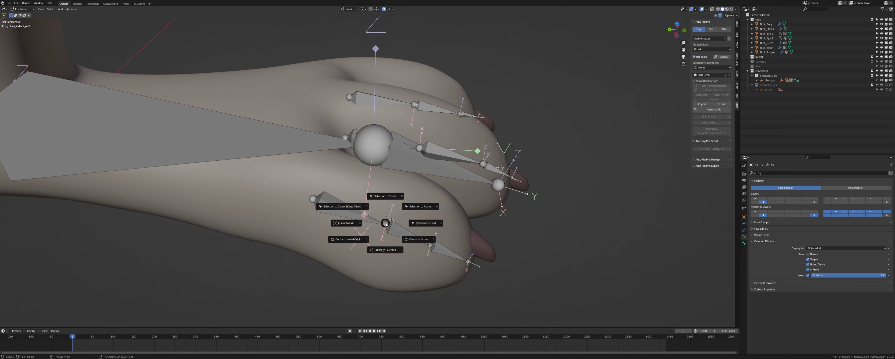
key(8)
Snap the inner toe's third reference joint to the 3D cursor, placed at the centre of the next knuckle's edge loop.
key(alt+q)
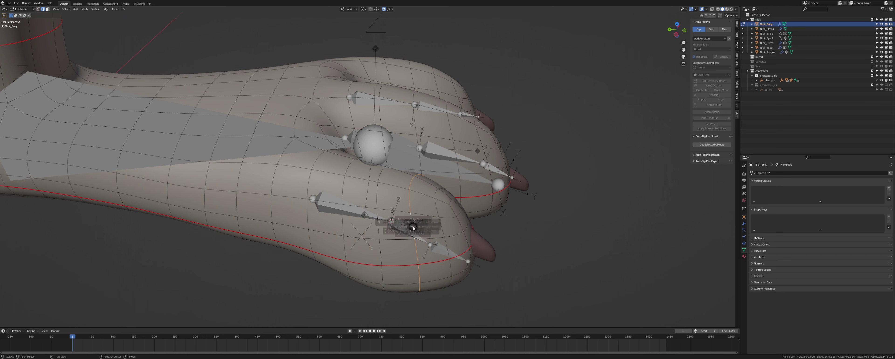
key(Tab)
click(432, 244)
key(Tab)
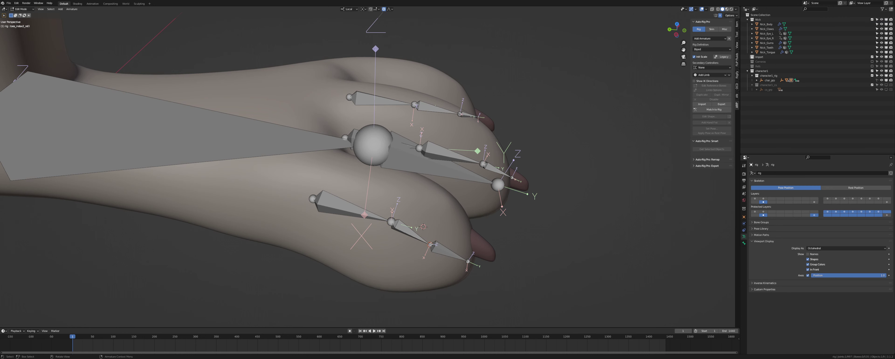
key(shift+s)
key(8)
Snap the 3D cursor to the edge loop at the inner toe's claw base and snap the toe's tip joint to it.
key(alt+q)
alt+click(473, 244)
middle_drag(473, 244, 455, 244)
key(shift+s)
click(454, 271)
key(Tab)
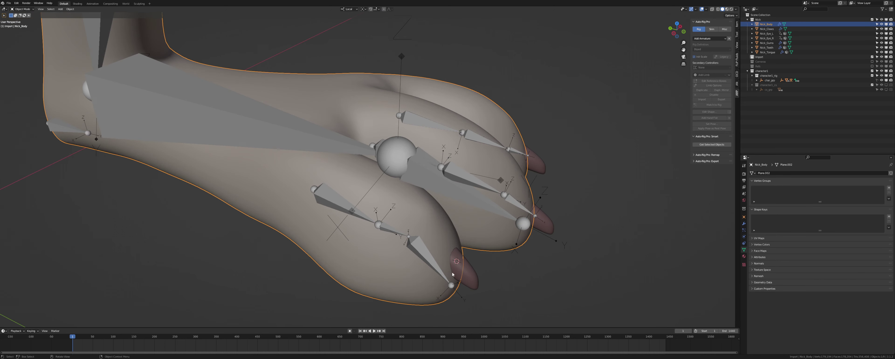
click(450, 285)
key(Tab)
click(451, 285)
key(shift+s)
key(8)
In front view, adjust the roll of the outer toe's three reference bones so their Z axes point straight up.
middle_drag(439, 263, 367, 166)
click(417, 169)
click(440, 169)
key(KP_1)
scroll(367, 166, up, 7)
key(KP_5)
scroll(403, 164, up, 5)
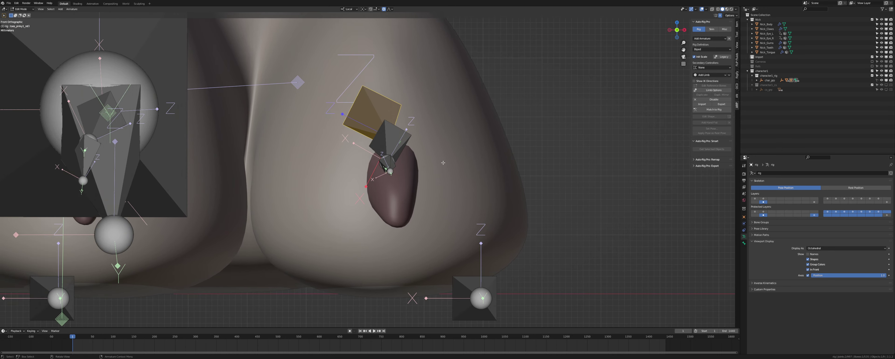
key(KP_5)
scroll(443, 163, down, 5)
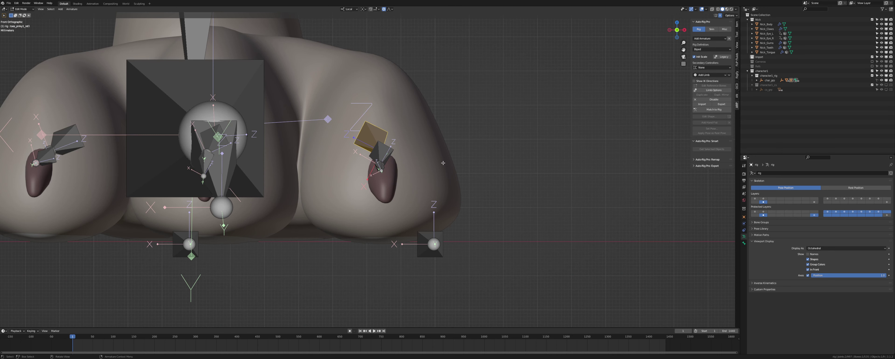
click(736, 24)
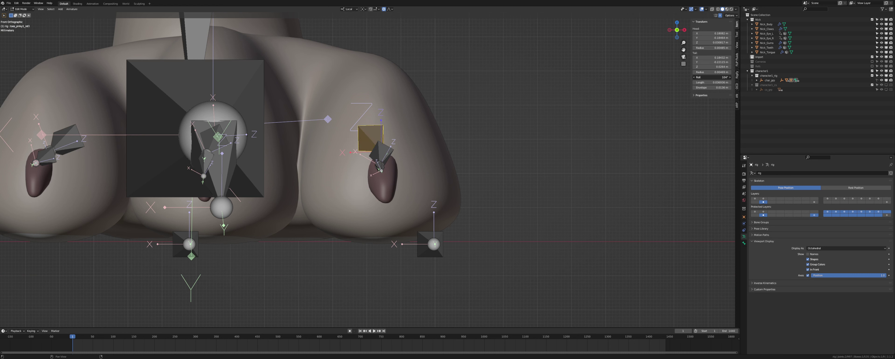
key(bracketright)
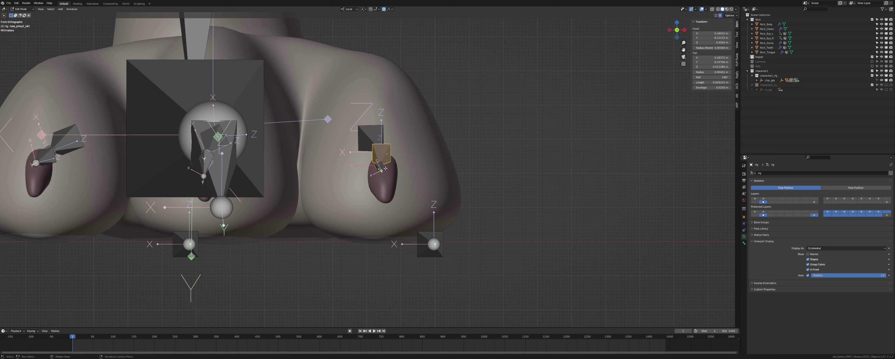
key(bracketright)
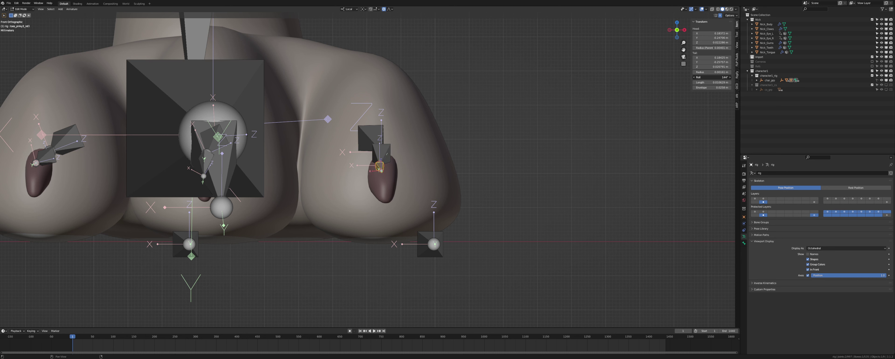
In top view, move the outer toe's second reference joint along its local X axis to straighten the toe chain.
middle_drag(497, 111, 485, 152)
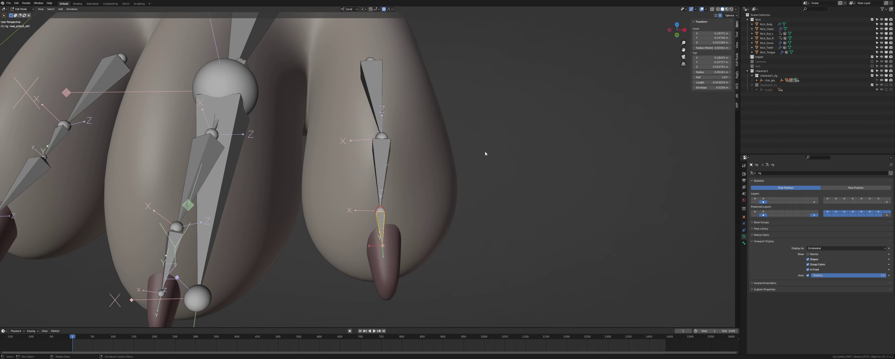
key(KP_7)
click(386, 141)
key(g)
key(x)
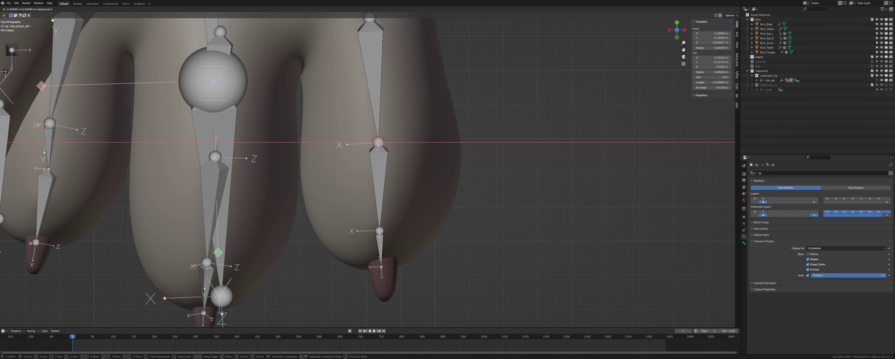
click(383, 140)
scroll(382, 101, down, 2)
shift+middle_drag(382, 98, 385, 119)
key(g)
key(x)
click(384, 120)
Adjust the roll of the middle toe's first reference bone in front view so its Z axis points up.
shift+middle_drag(308, 166, 420, 141)
key(alt+z)
click(377, 155)
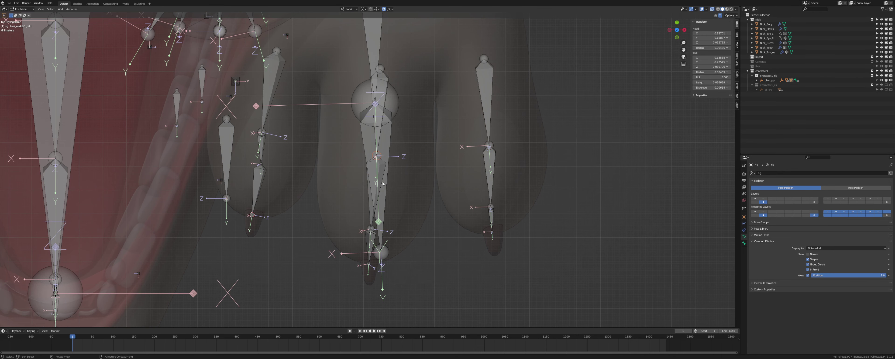
key(alt+z)
shift+middle_drag(400, 174, 409, 169)
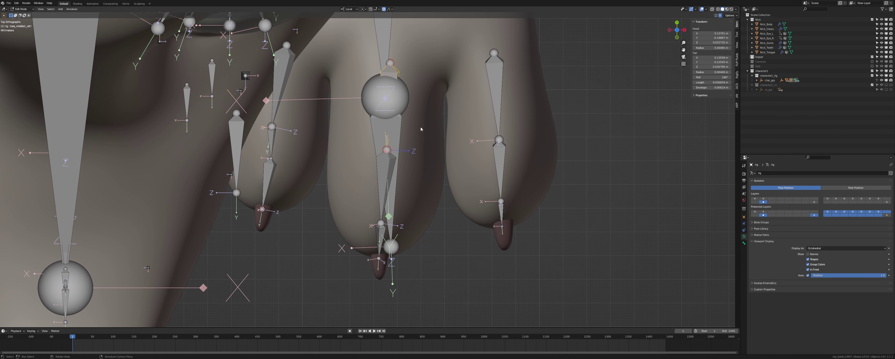
key(KP_1)
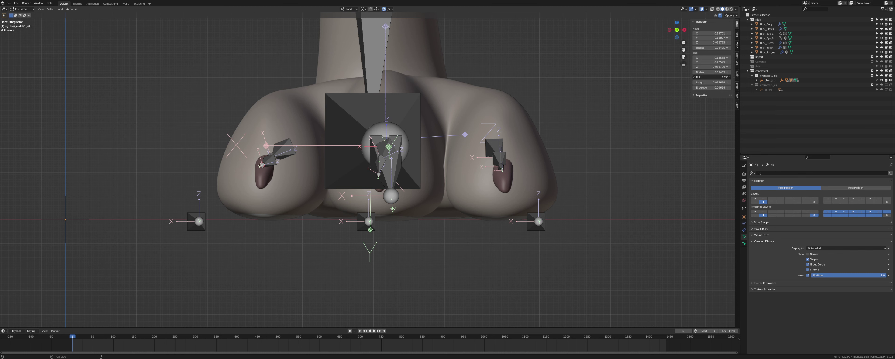
Adjust the roll of the middle toe's second and third reference bones in front view so their Z axes point up.
scroll(461, 127, up, 2)
scroll(406, 136, up, 1)
key(alt+z)
click(396, 143)
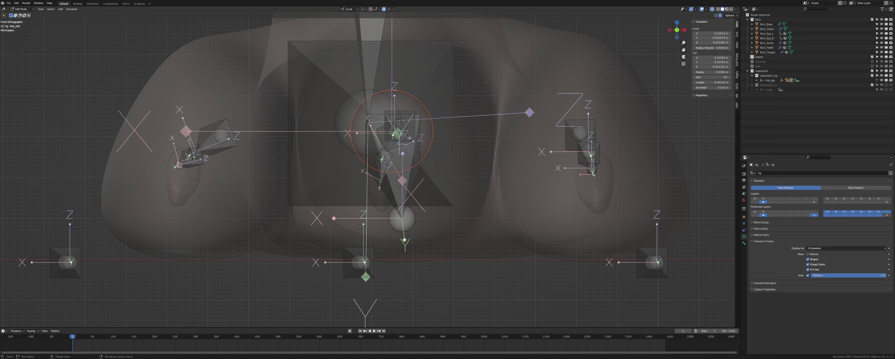
middle_drag(408, 139, 375, 159)
click(375, 159)
key(alt+z)
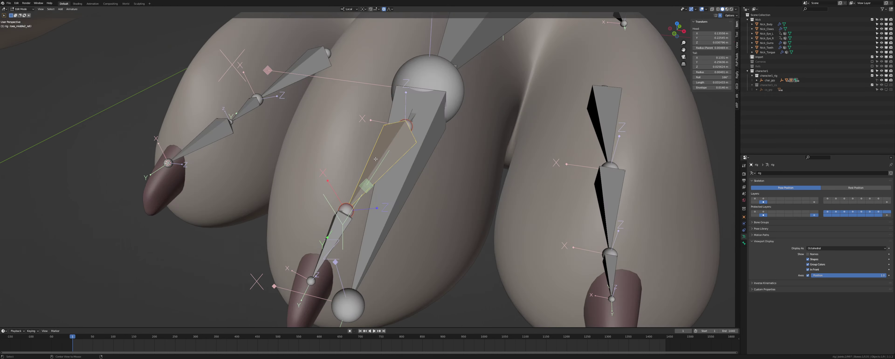
key(KP_1)
mouse_move(711, 77)
mouse_down()
mouse_move(732, 77)
mouse_move(724, 77)
mouse_up()
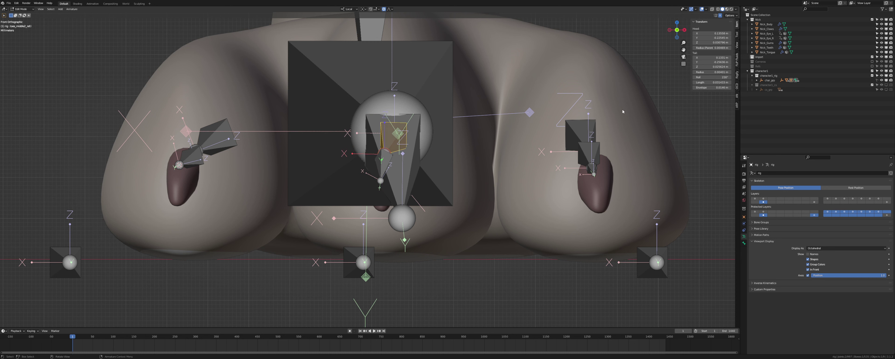
click(382, 165)
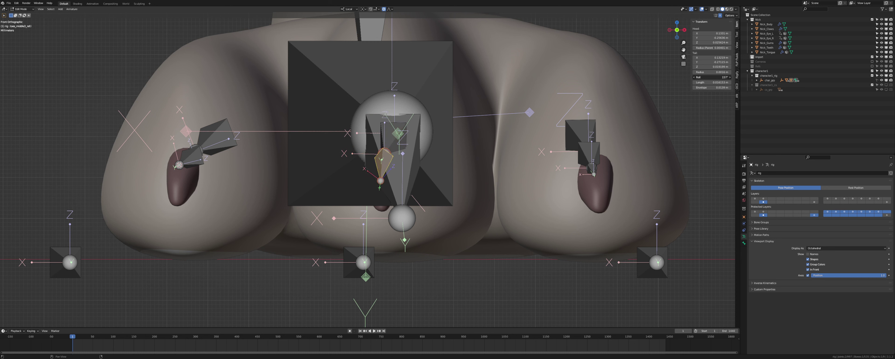
drag(712, 77, 722, 77)
Adjust the roll of the inner toe's first reference bone so its Z axis points straight up.
shift+middle_drag(216, 139, 445, 138)
click(445, 138)
mouse_move(717, 78)
mouse_down()
mouse_move(726, 78)
mouse_move(716, 82)
mouse_up()
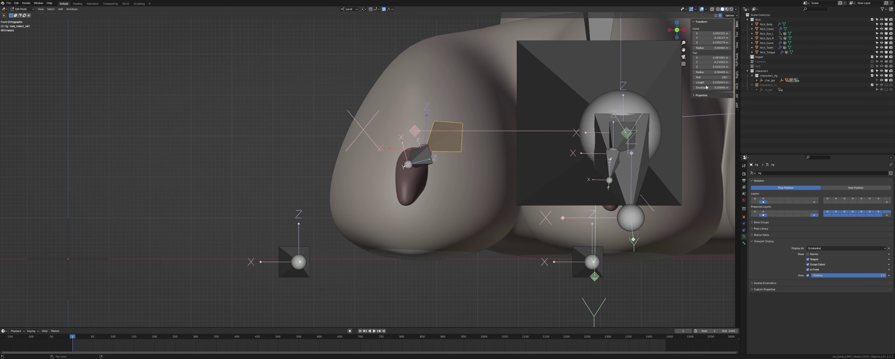
In top view, move the inner toe's third reference joint along its local X axis.
key(KP_7)
scroll(428, 115, down, 3)
shift+middle_drag(429, 114, 427, 129)
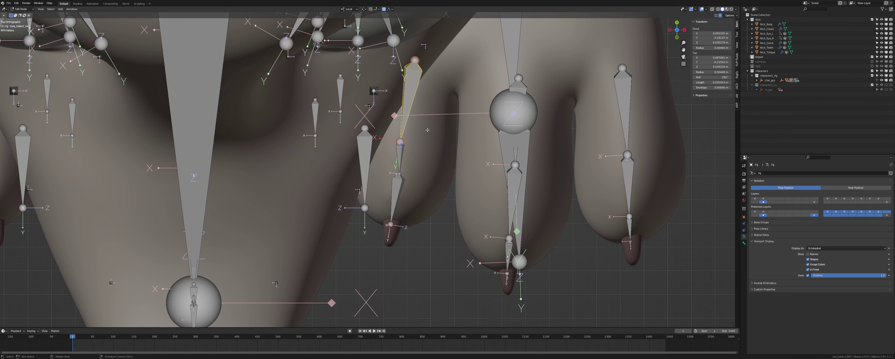
click(401, 174)
scroll(402, 173, up, 2)
key(g)
key(x)
click(423, 176)
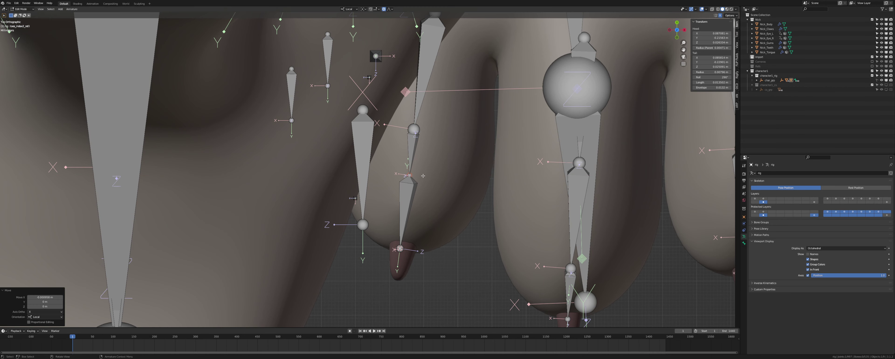
Move the inner toe's second and third reference joints along their local X axes to line up the toe chain.
middle_drag(435, 87, 428, 148)
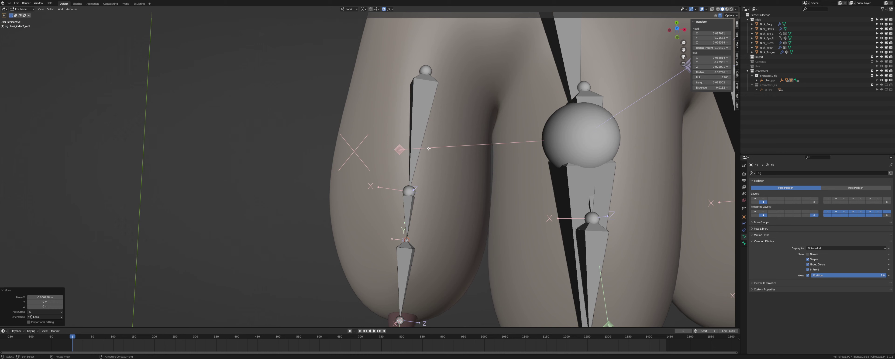
click(411, 188)
key(g)
key(x)
click(416, 189)
click(407, 239)
key(g)
key(x)
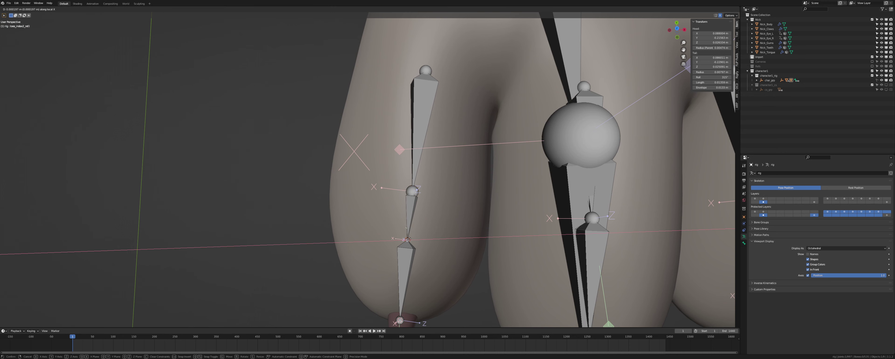
click(409, 238)
middle_drag(409, 238, 423, 188)
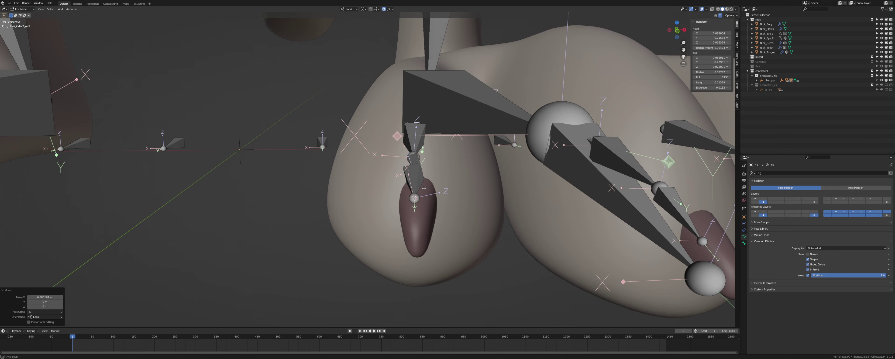
Readjust the roll of the inner toe's first reference bone in front view to keep its Z axis upright.
click(420, 129)
middle_drag(421, 166, 432, 146)
key(KP_1)
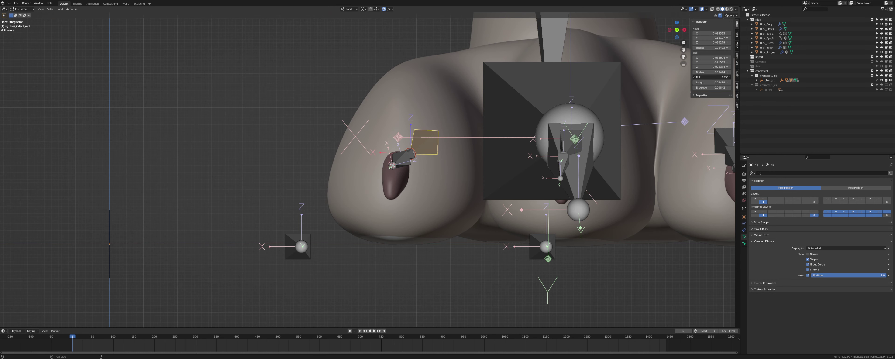
Try to adjust the roll of the inner toe's second reference bone and undo the resulting changes.
click(412, 152)
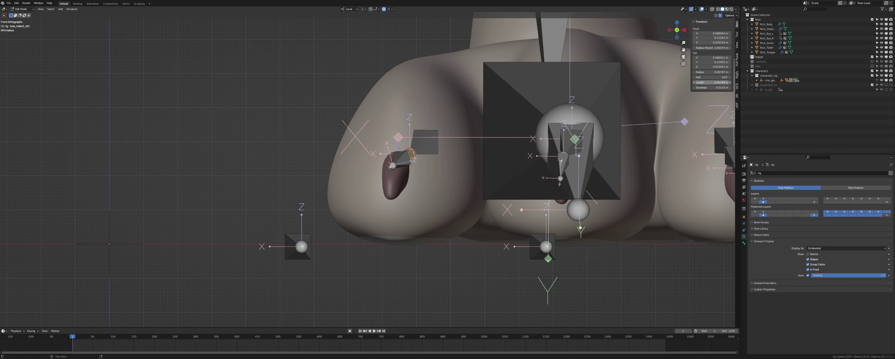
mouse_move(712, 82)
mouse_down()
mouse_move(693, 83)
mouse_move(712, 77)
mouse_up()
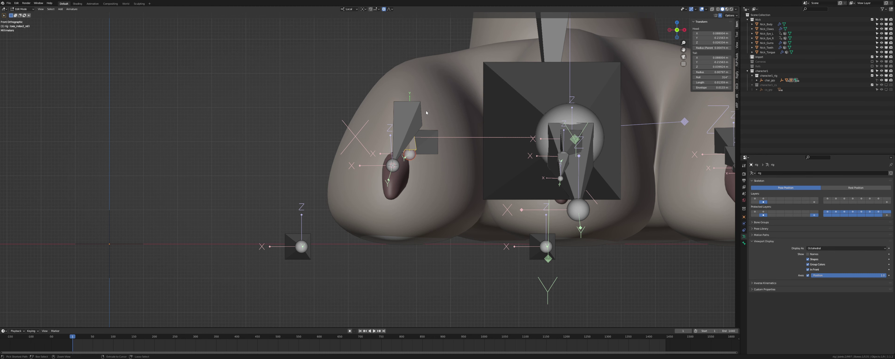
key(ctrl+z)
key(ctrl+z)
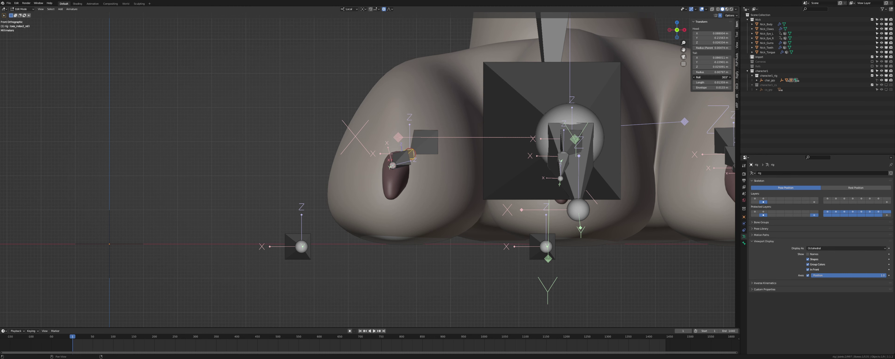
Frame the inner toe's second reference bone and adjust the roll of its second and third bones until their Z axes point up.
key(KP_Decimal)
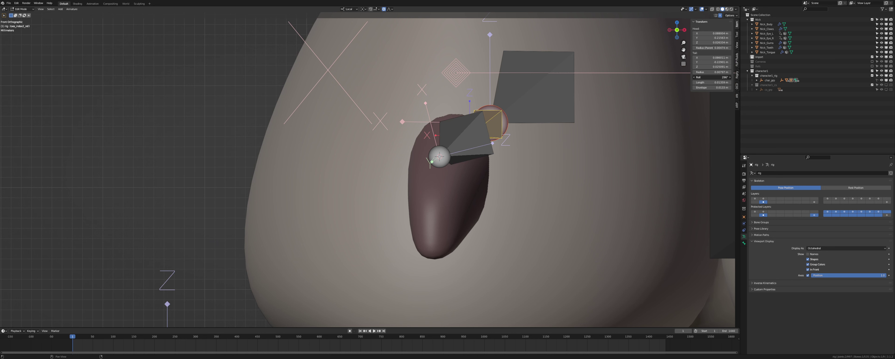
drag(708, 77, 724, 77)
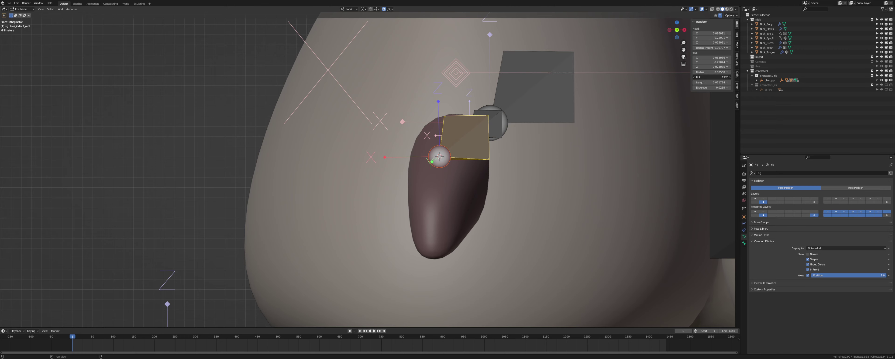
Check the left foot's main toe reference bone from the front and in perspective, and save the file.
scroll(477, 163, down, 6)
middle_drag(476, 152, 426, 181)
scroll(465, 164, down, 4)
click(466, 177)
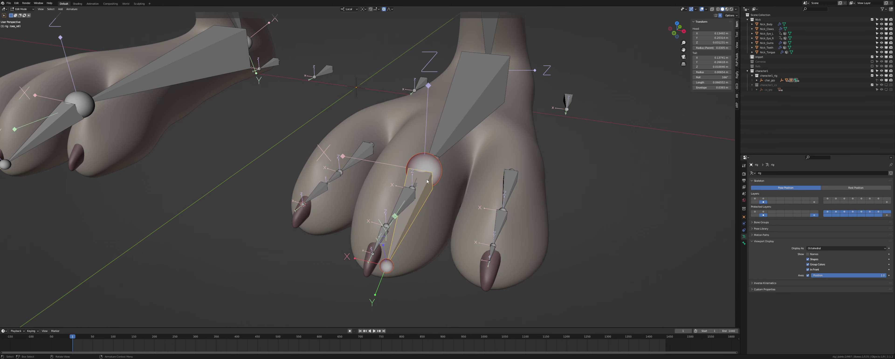
key(KP_1)
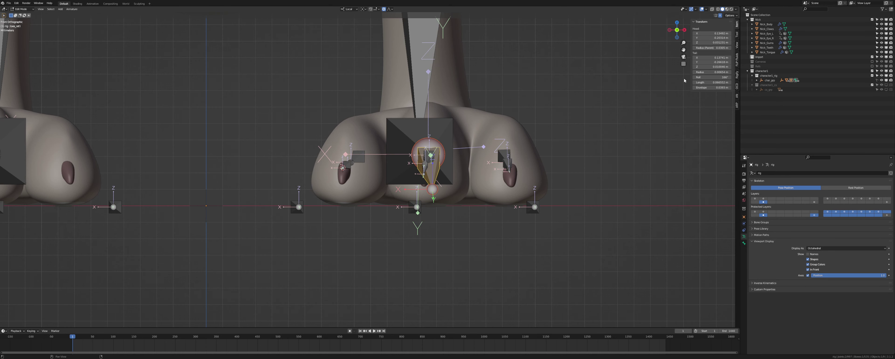
middle_drag(683, 81, 660, 66)
key(ctrl+s)
Match the Auto-Rig Pro rig to the reference bones and select the left foot's outer toe controllers.
click(736, 35)
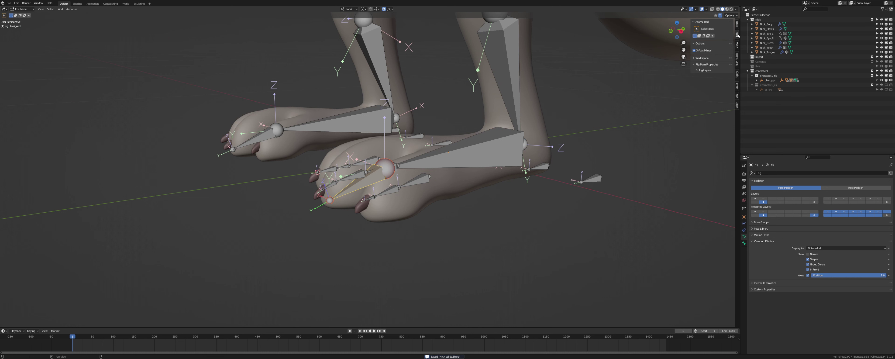
click(737, 104)
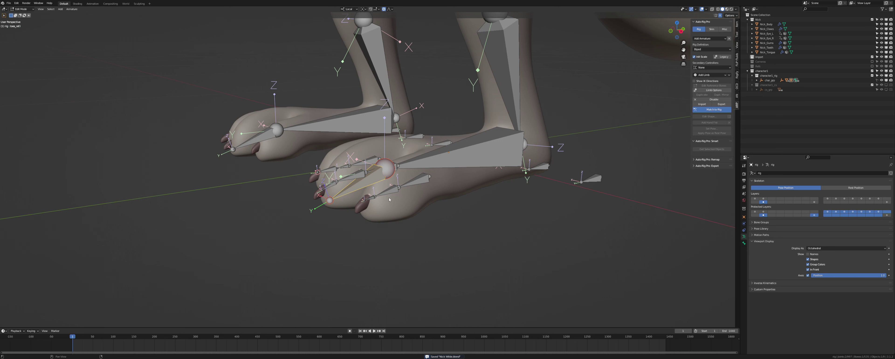
click(811, 270)
click(457, 184)
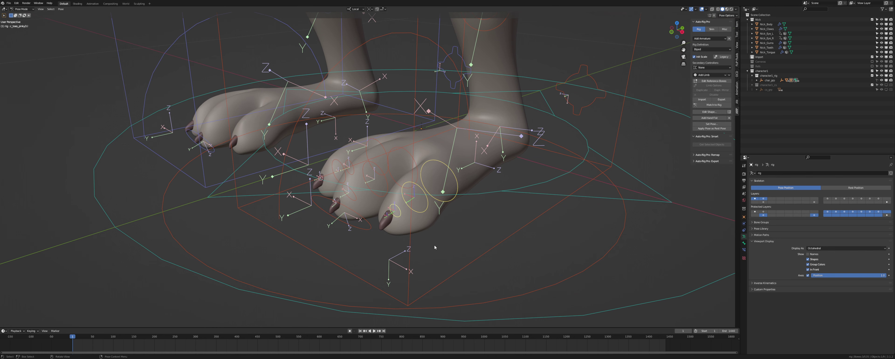
Set the transform pivot to individual origins and save the file.
key(period)
click(435, 272)
key(ctrl+s)
Test-rotate the left foot's outer toe controllers about their local X axes.
middle_drag(432, 242, 469, 278)
key(r)
key(x)
key(x)
click(414, 240)
Select the controllers of all three left toes and test-rotate them together about their local X axes.
scroll(401, 146, up, 1)
key(b)
drag(402, 131, 363, 149)
key(b)
drag(417, 180, 349, 189)
key(b)
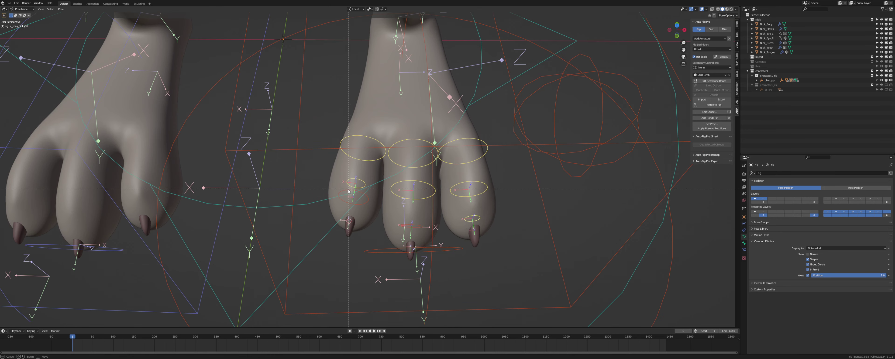
middle_drag(349, 190, 434, 198)
key(r)
key(x)
click(406, 217)
key(r)
key(x)
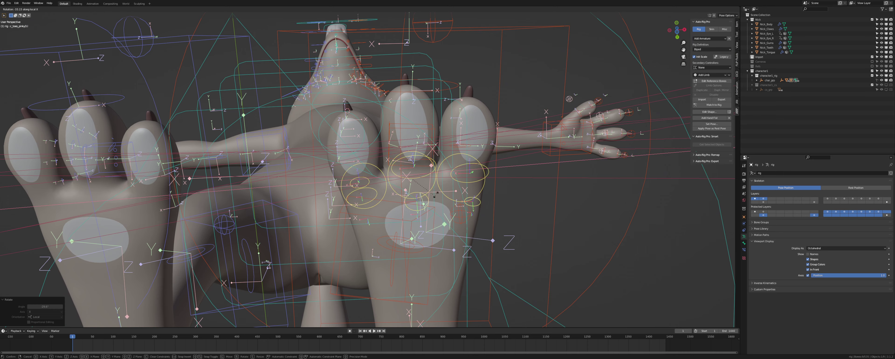
click(464, 104)
middle_drag(463, 104, 438, 183)
Test-rotate the left foot's toe controllers about local X and try its foot roll controller.
click(320, 199)
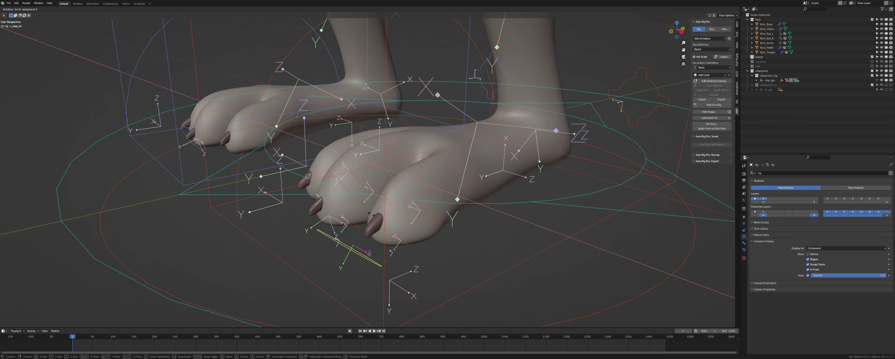
scroll(408, 158, down, 6)
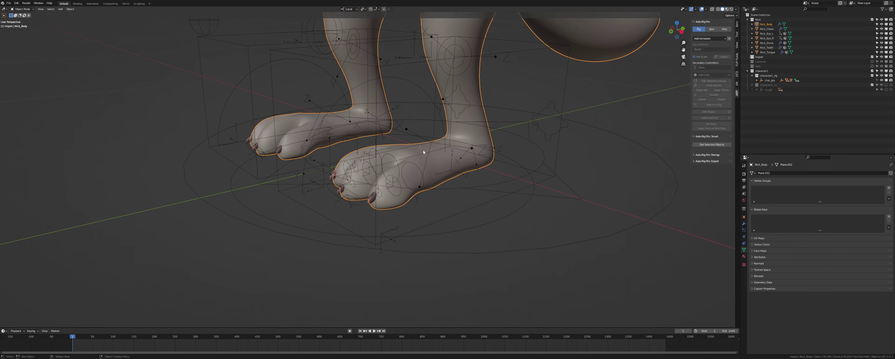
click(388, 174)
key(r)
right_click(405, 196)
click(537, 148)
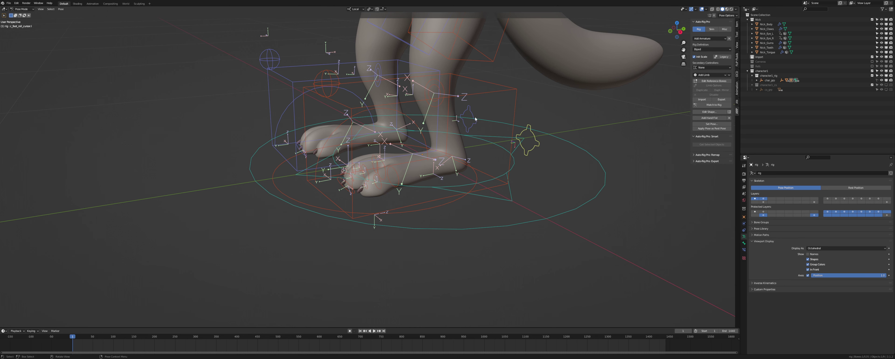
middle_drag(475, 119, 391, 192)
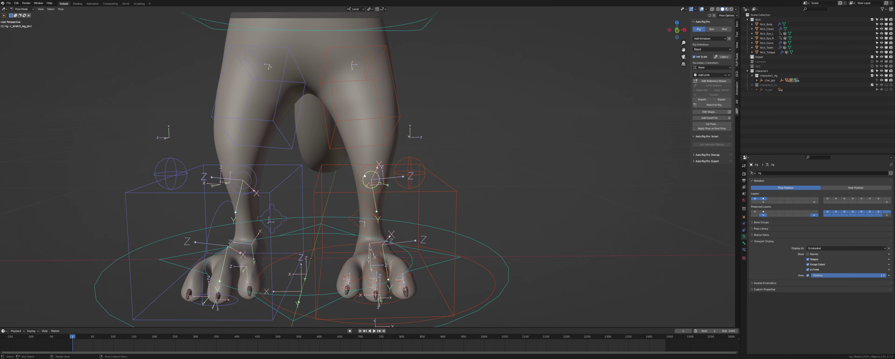
Look at the left knee controller's pinning properties and test moving the left foot IK controller.
click(737, 26)
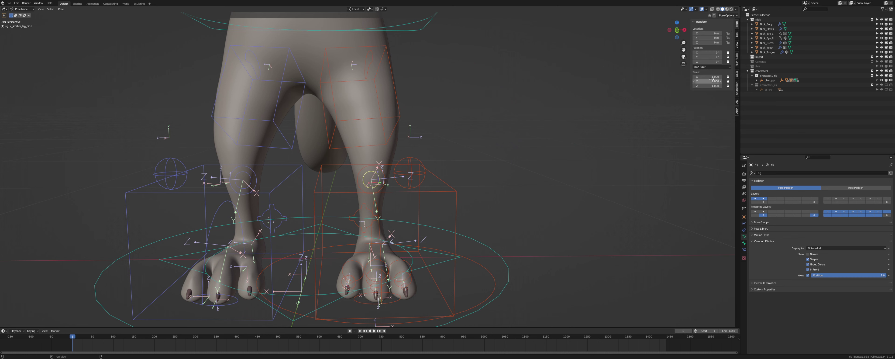
click(736, 34)
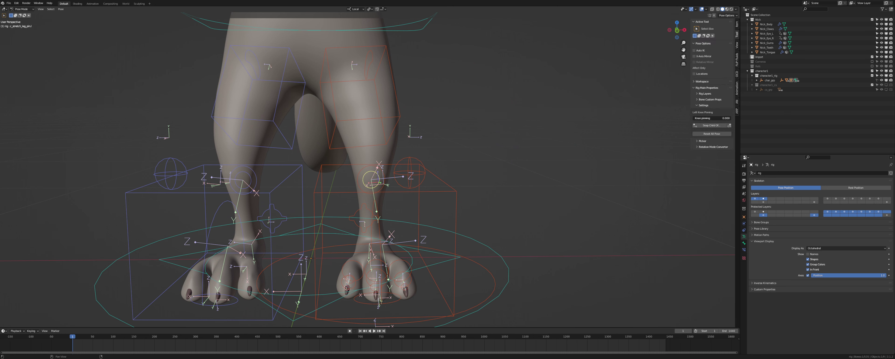
click(458, 195)
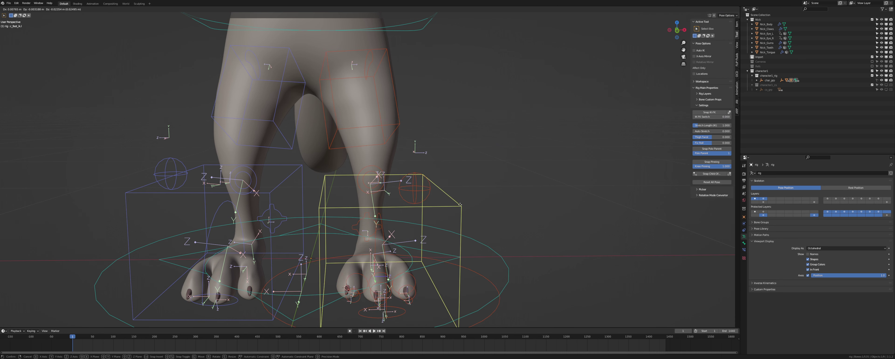
click(365, 175)
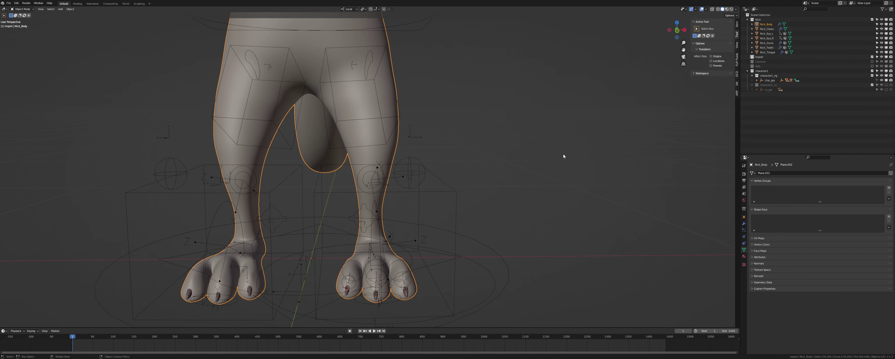
click(368, 177)
click(368, 173)
Set the left elbow pinning to 1.000, test moving the elbow controller and undo the move.
shift+middle_drag(547, 73, 505, 268)
shift+middle_drag(417, 61, 423, 295)
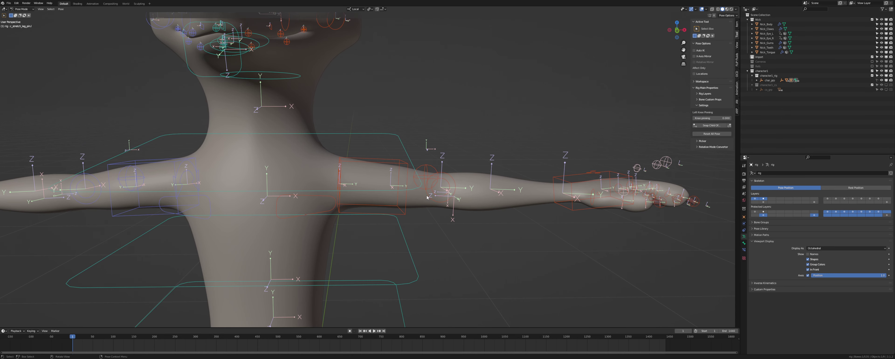
middle_drag(469, 184, 569, 196)
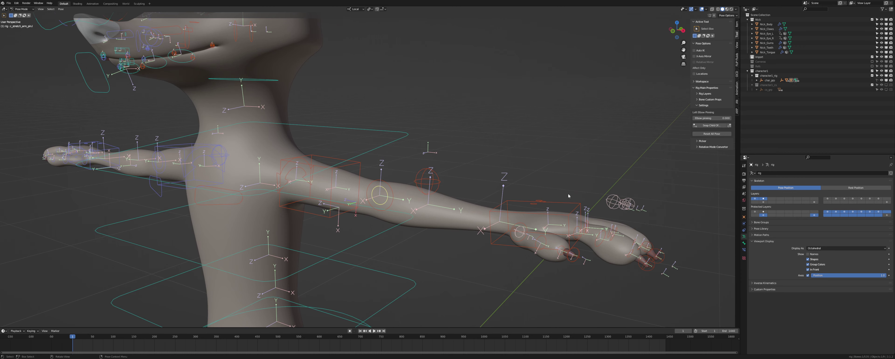
click(723, 126)
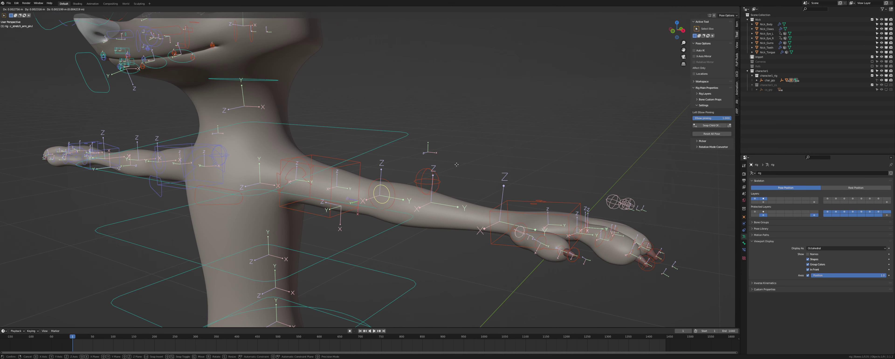
key(ctrl+z)
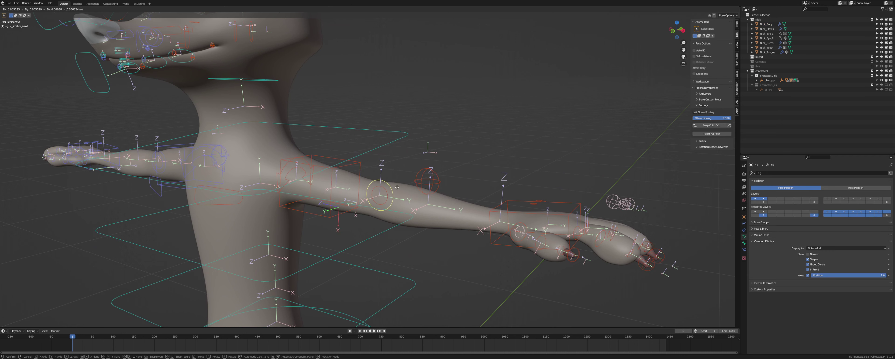
Test moving the left arm's pole and hand controllers, then reselect the left elbow controller.
click(422, 181)
key(g)
right_click(430, 175)
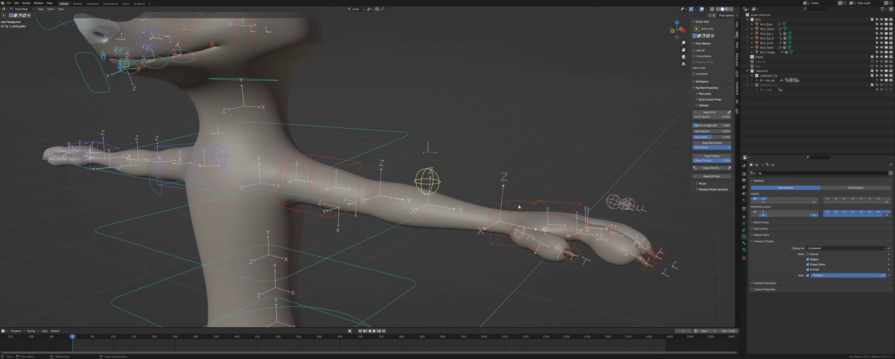
click(517, 203)
key(g)
click(517, 204)
click(416, 196)
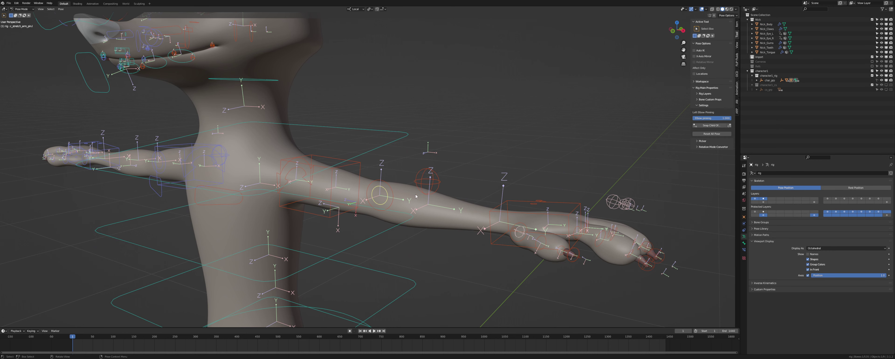
Select the rig's neck controller in side view and return to editing the reference bones.
shift+middle_drag(254, 132, 407, 196)
scroll(438, 162, down, 2)
click(423, 152)
key(KP_3)
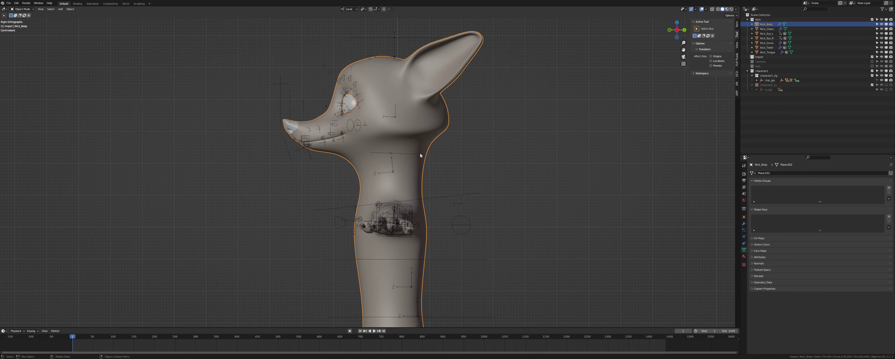
shift+middle_drag(420, 156, 446, 159)
click(414, 135)
key(ctrl+Tab)
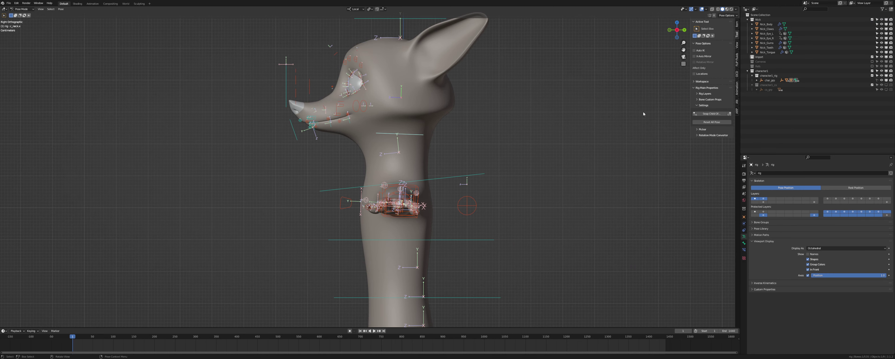
click(736, 111)
click(714, 81)
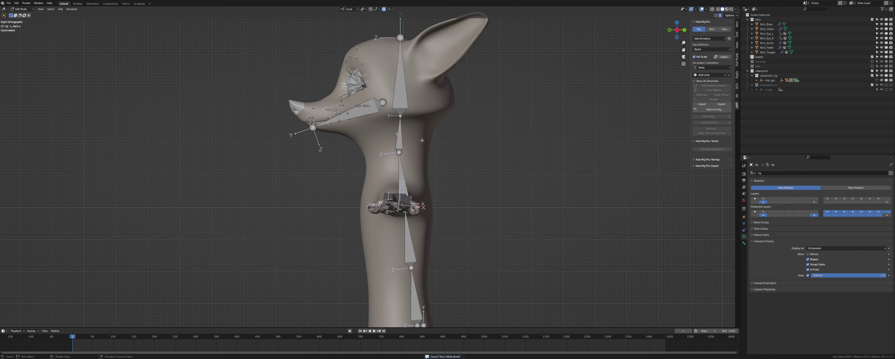
Select the neck reference bone and set its limb options to a neck count of 2.
middle_drag(414, 158, 437, 153)
click(410, 134)
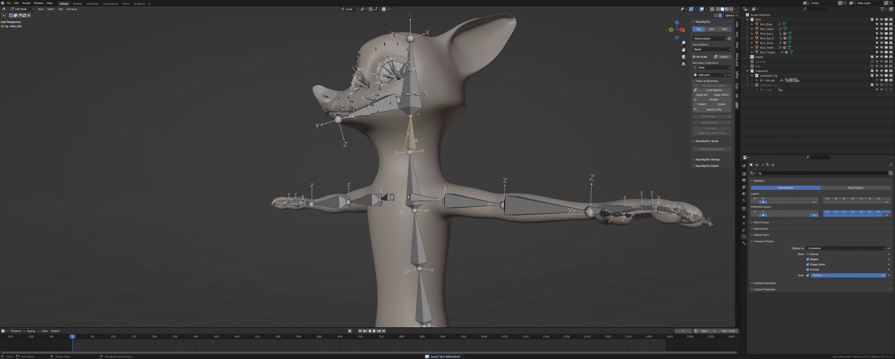
click(715, 91)
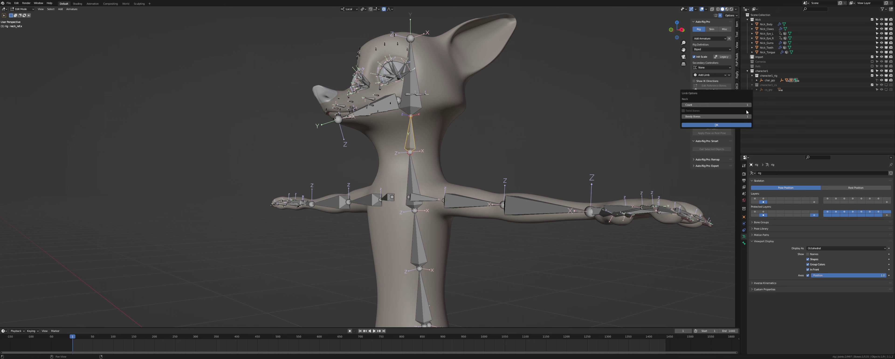
click(725, 125)
Select the joint at the neck's base and snap the 3D cursor to the body mesh's lower-neck edge loop.
scroll(427, 149, up, 1)
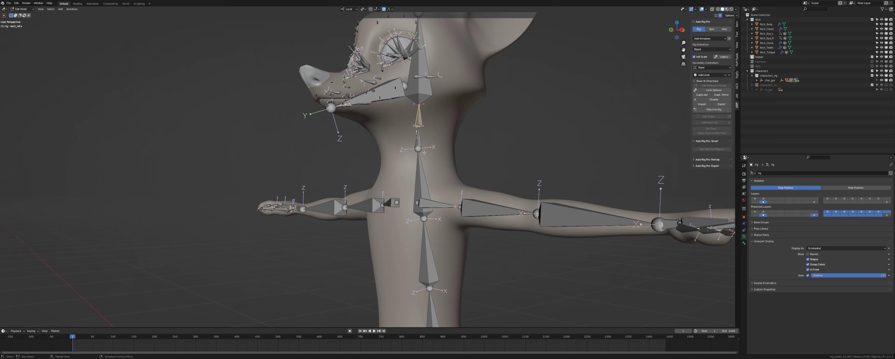
click(420, 150)
key(KP_3)
key(alt+q)
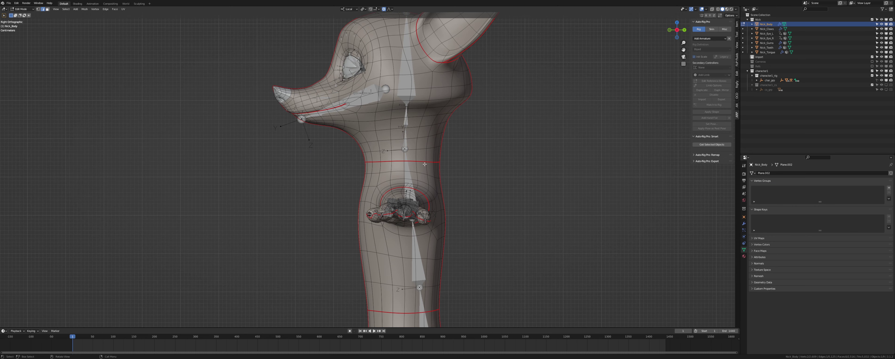
key(shift+s)
key(2)
key(Tab)
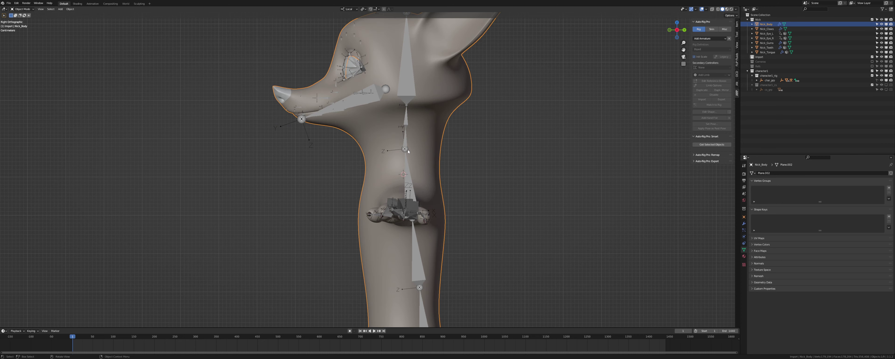
Try snapping the upper spine's end joint to the 3D cursor and check it from the front.
click(407, 149)
key(Tab)
key(shift+s)
key(8)
middle_drag(406, 149, 426, 162)
key(Tab)
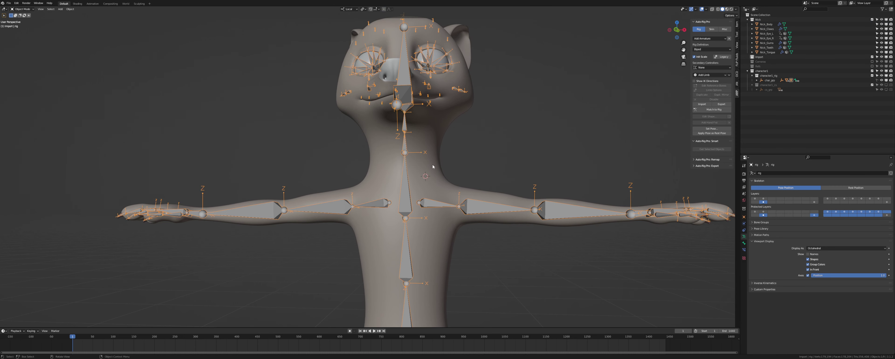
Apply the Mirror modifier on the Nick_Body mesh.
click(429, 164)
click(744, 223)
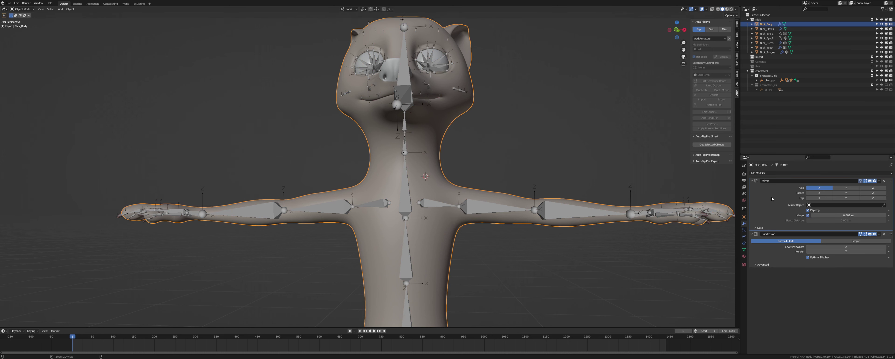
key(ctrl+a)
Snap the 3D cursor to the complete lower-neck edge loop and place the spine_03 reference bone's end joint there.
key(Tab)
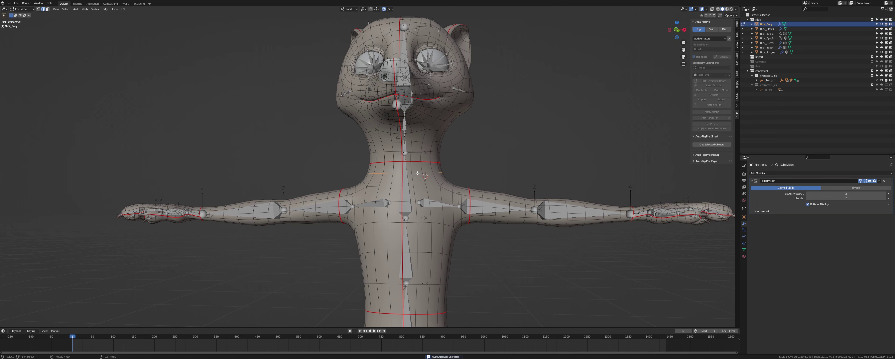
key(shift+s)
key(2)
key(Tab)
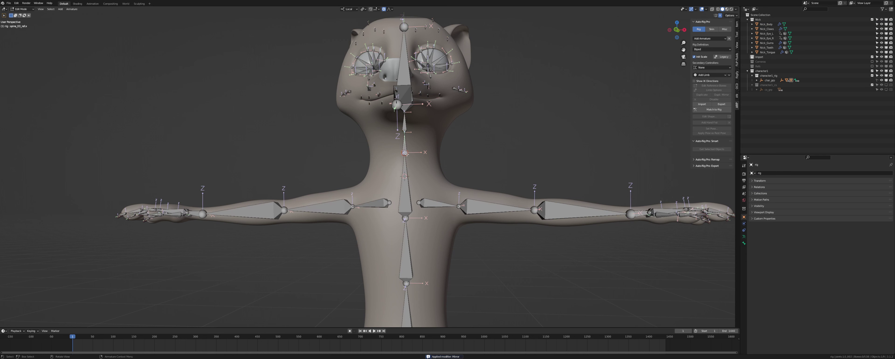
Select the middle edge loop of the neck on the body mesh and snap the 3D cursor to it.
key(Tab)
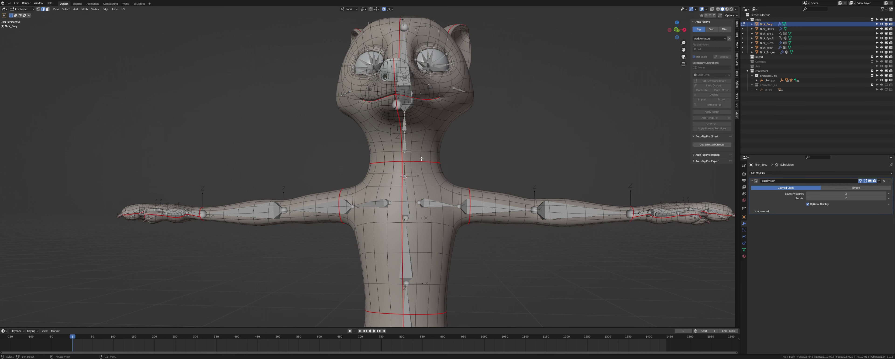
scroll(421, 158, up, 2)
shift+middle_drag(426, 148, 416, 161)
key(Tab)
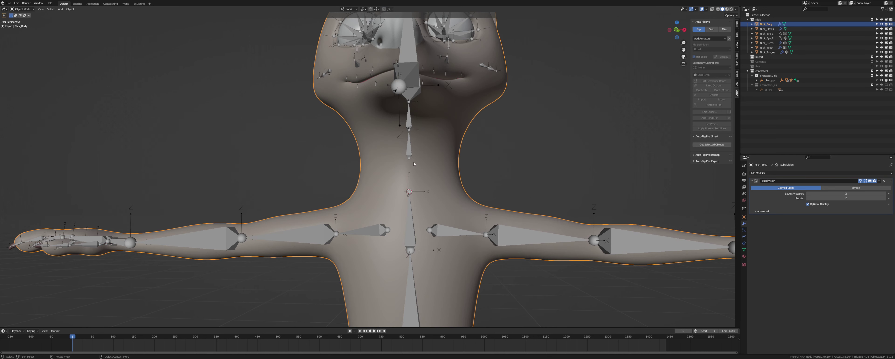
click(411, 156)
key(Tab)
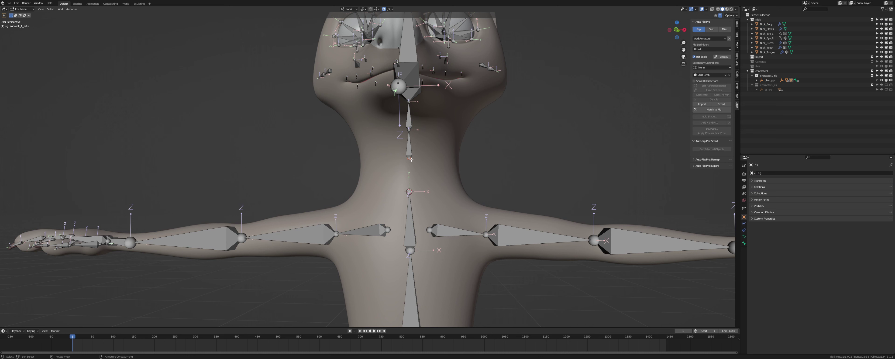
key(Tab)
middle_drag(446, 165, 440, 171)
key(KP_3)
click(440, 169)
key(Tab)
alt+click(448, 140)
key(shift+s)
click(448, 165)
Snap the joint between the two neck reference bones to the 3D cursor.
key(Tab)
click(422, 127)
key(Tab)
click(423, 124)
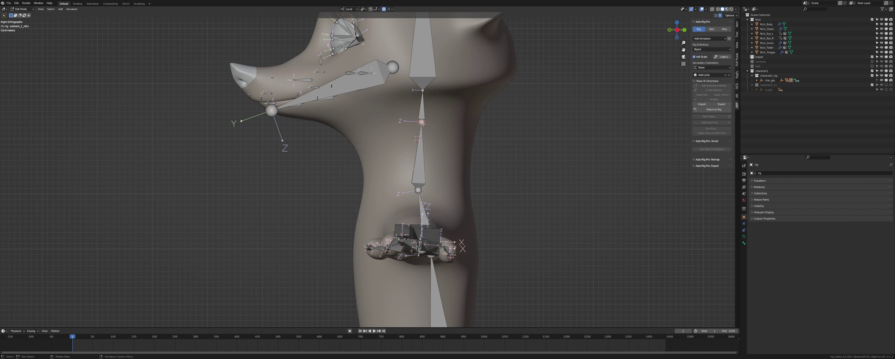
key(g)
right_click(421, 130)
key(Tab)
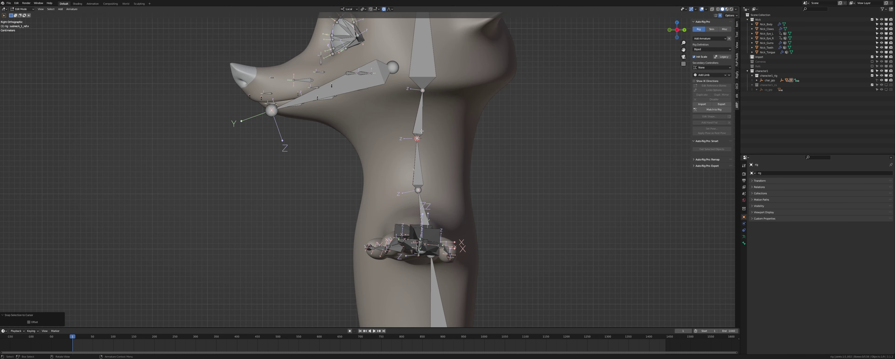
scroll(436, 121, down, 2)
shift+middle_drag(423, 159, 422, 165)
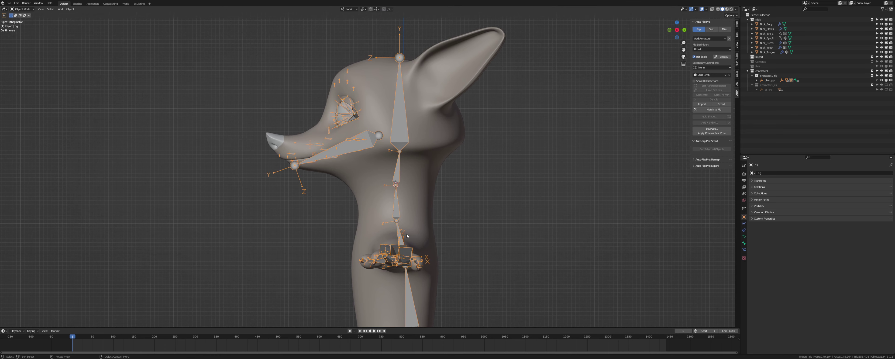
Turn on X-ray and move the end joint of spine_03 at the neck's base backward along Y.
shift+scroll(407, 236, down, 5)
key(Tab)
scroll(417, 175, up, 1)
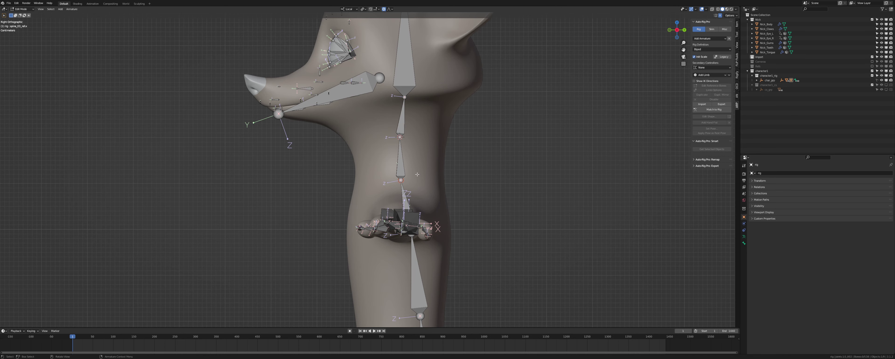
key(g)
key(y)
right_click(427, 174)
scroll(427, 174, up, 2)
key(alt+z)
key(b)
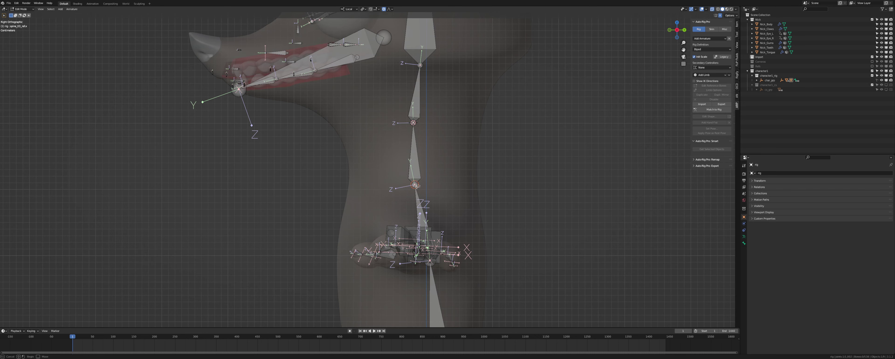
key(g)
key(y)
click(426, 153)
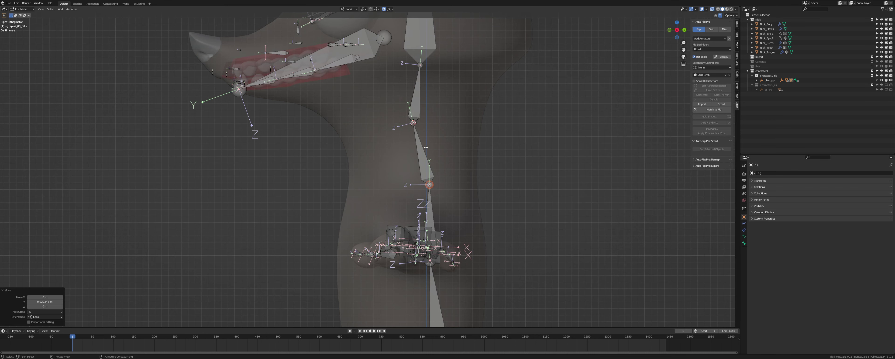
Move the joint between the two neck bones backward along Y, roughly above the neck's base joint.
drag(414, 125, 409, 128)
key(g)
key(y)
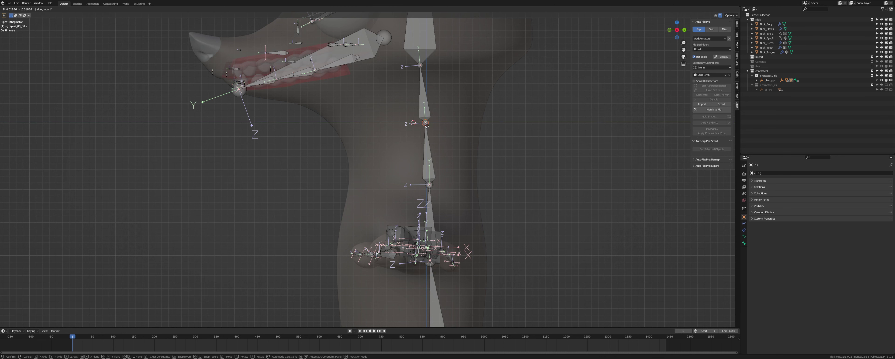
click(424, 127)
Copy the upper spine bone's Y position to both neck reference bones so their joints share the same depth.
click(430, 202)
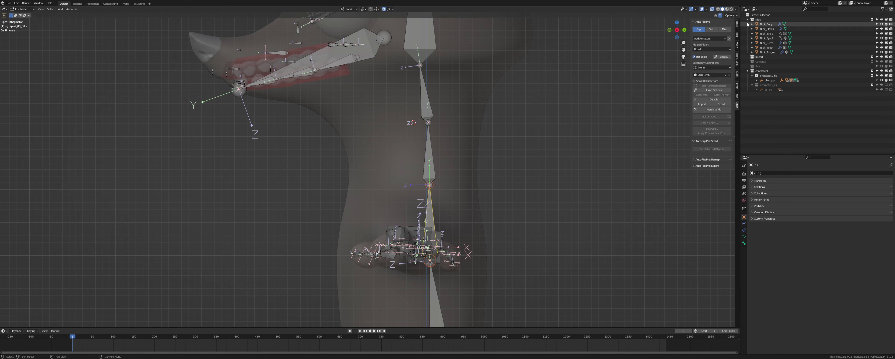
click(738, 28)
mouse_move(712, 37)
mouse_down()
mouse_move(728, 38)
mouse_move(710, 38)
mouse_up()
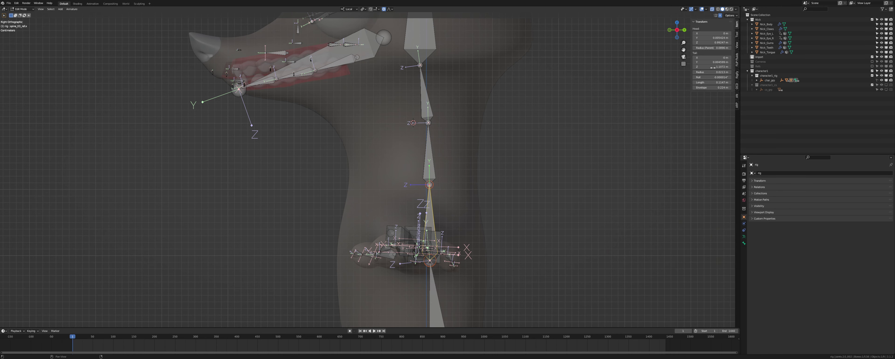
click(432, 145)
click(446, 97)
key(ctrl+c)
key(ctrl+v)
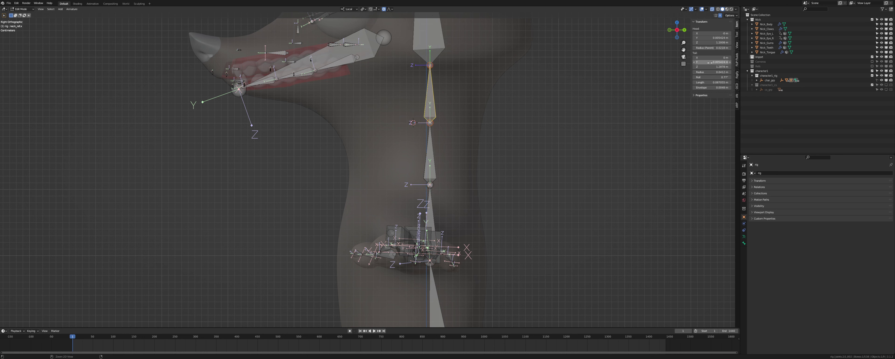
Copy the head reference bone's head Y value to its tail Y value so the bone stands vertical.
shift+middle_drag(447, 60, 451, 142)
click(434, 90)
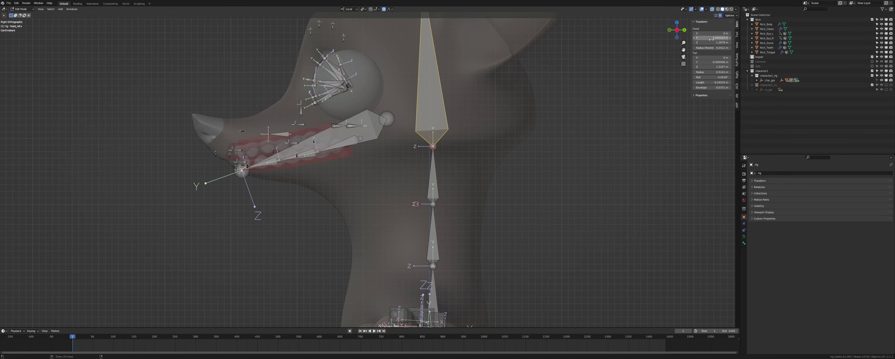
key(ctrl+c)
key(ctrl+v)
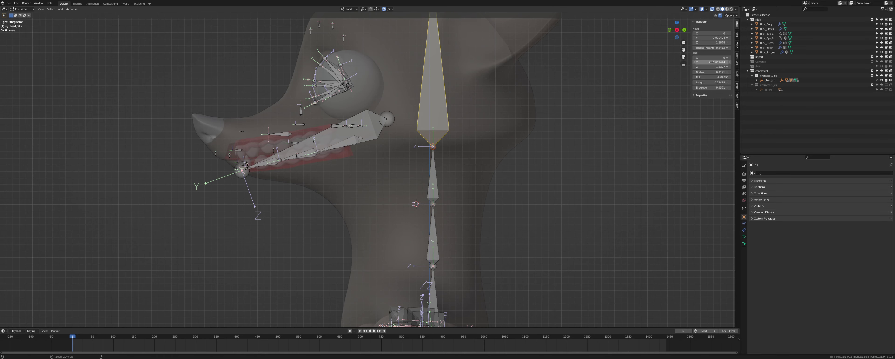
Run Match to Rig to rebuild the control rig from the adjusted reference bones.
scroll(427, 131, down, 5)
middle_drag(428, 132, 407, 122)
click(736, 105)
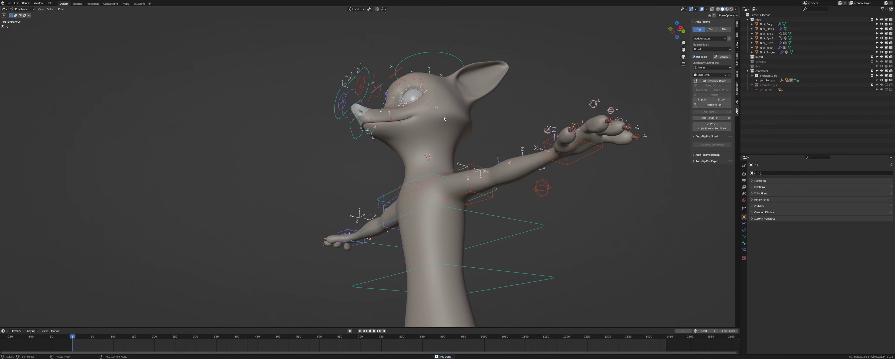
Enable In Front display for the rig.
key(KP_3)
shift+middle_drag(489, 100, 497, 142)
click(743, 236)
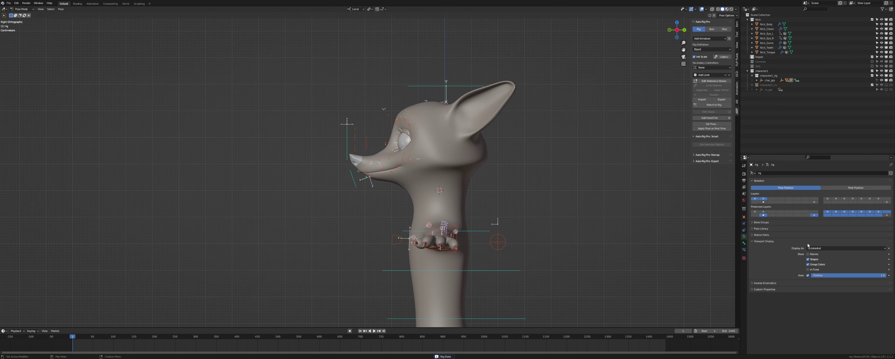
click(811, 269)
Select the head control and test its rotation, cancelling the transform.
click(427, 86)
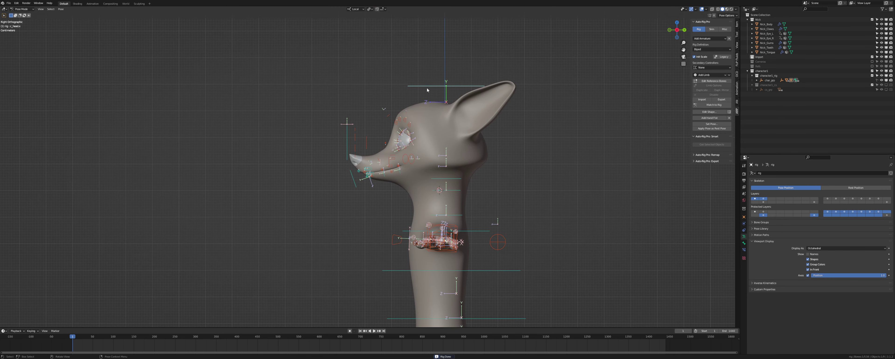
middle_drag(425, 88, 424, 88)
key(r)
right_click(376, 114)
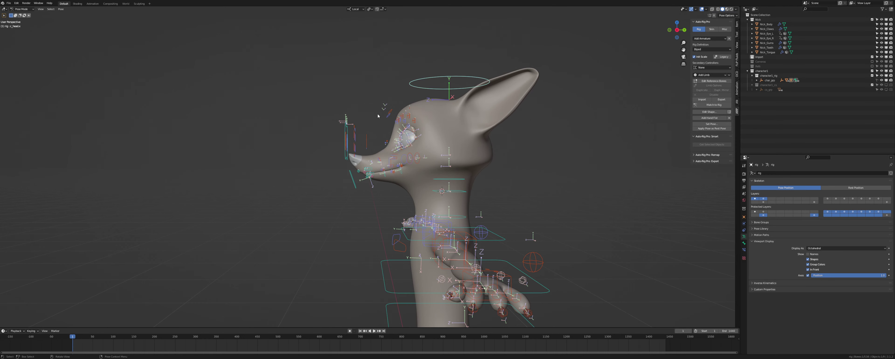
From the front, select the shared eye target control and test moving it, cancelling the transform.
key(KP_1)
scroll(379, 113, up, 4)
click(414, 82)
shift+middle_drag(415, 80, 404, 102)
click(411, 104)
key(ctrl+Tab)
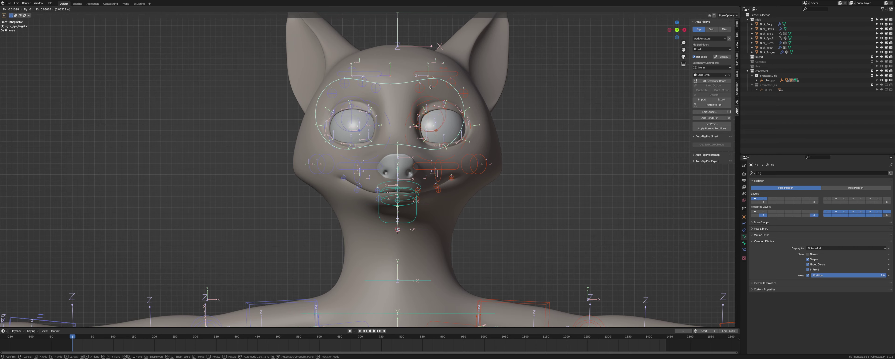
middle_drag(468, 109, 307, 179)
key(g)
right_click(450, 120)
Select the teeth and jaw controls around the mouth and check how they are placed.
click(431, 200)
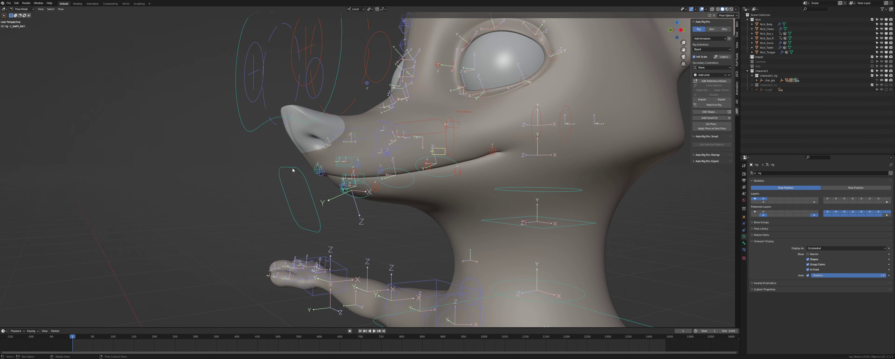
drag(293, 170, 329, 187)
middle_drag(329, 188, 301, 184)
shift+middle_drag(494, 17, 427, 103)
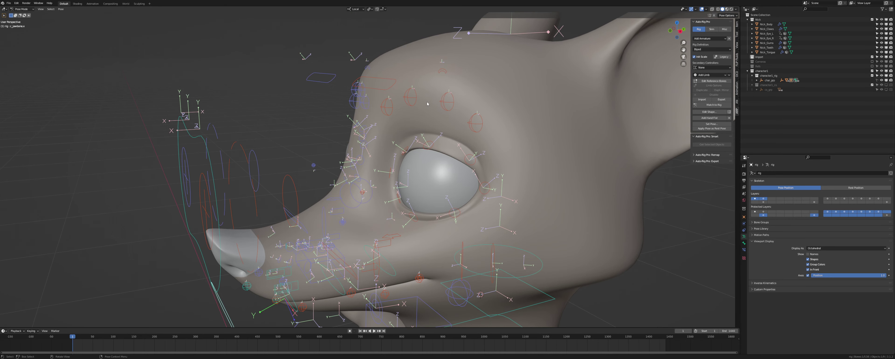
Compare the left eyebrow and upper eyelid controls with the body mesh's topology from the front.
click(443, 73)
middle_drag(444, 73, 458, 163)
click(497, 105)
key(Tab)
scroll(476, 137, up, 5)
key(Tab)
click(412, 121)
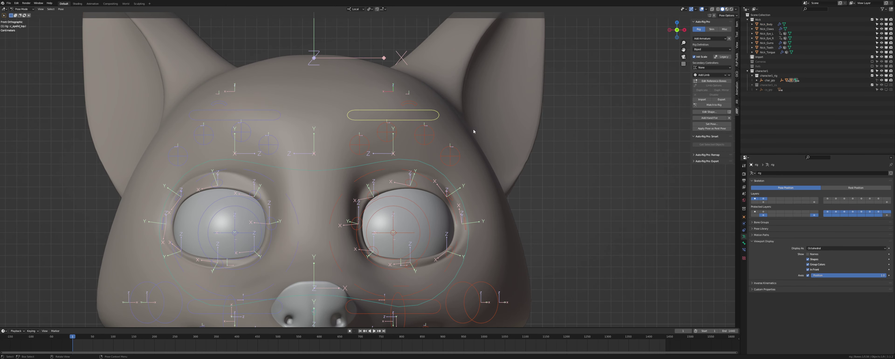
Edit the reference bones, move the innermost left eyebrow bone along Z, and check its placement against the body mesh's topology.
click(713, 82)
click(359, 141)
key(g)
key(z)
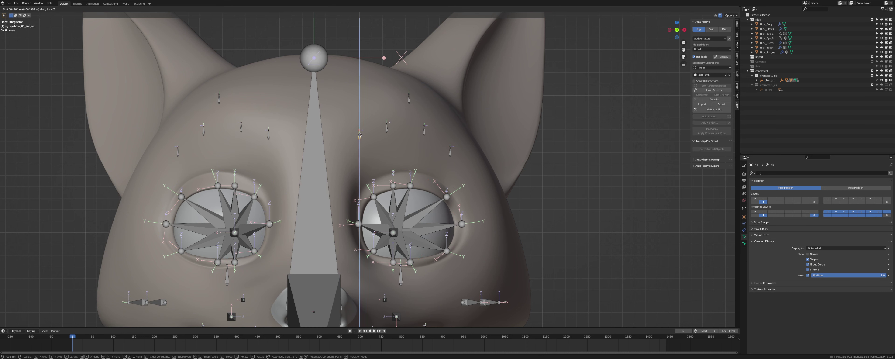
click(373, 131)
click(497, 136)
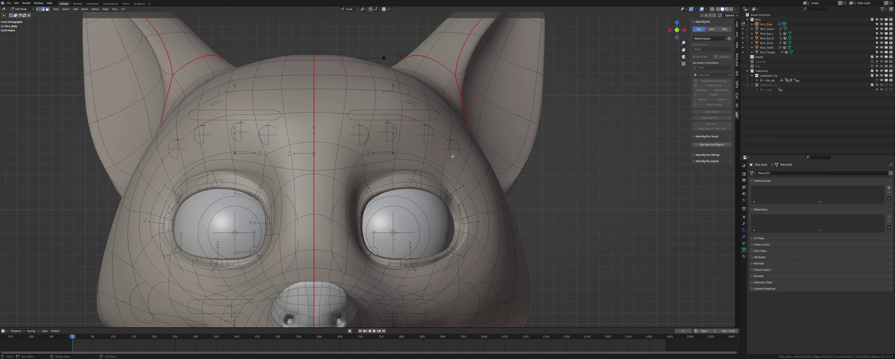
key(Tab)
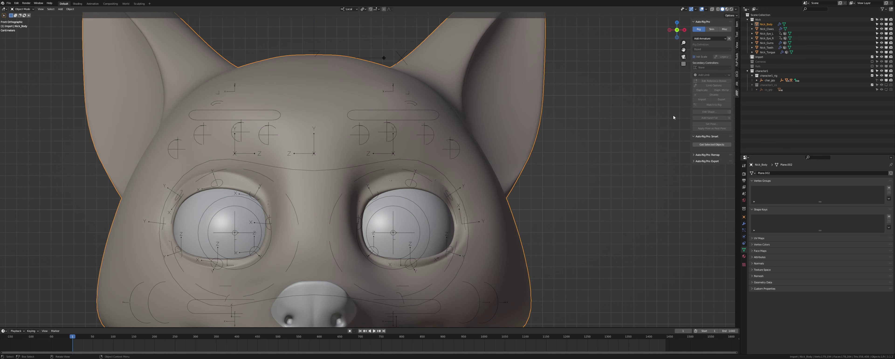
Lower the two outer left eyebrow reference bones slightly along Z to follow the mesh topology.
click(455, 147)
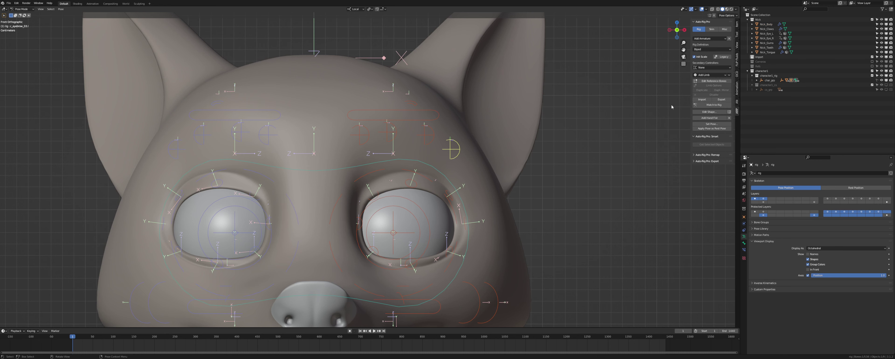
key(Tab)
click(423, 129)
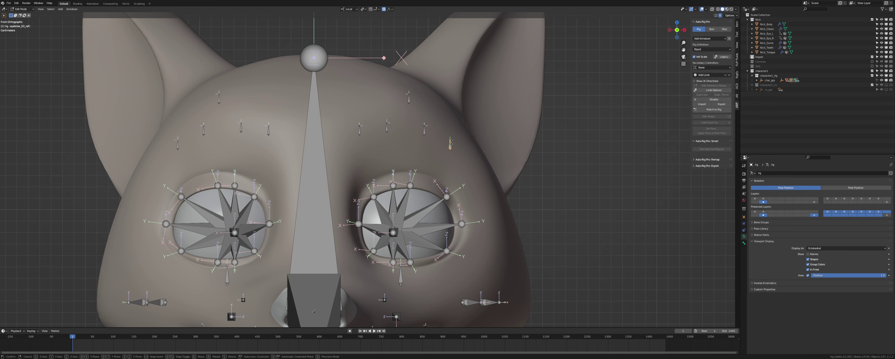
key(g)
key(z)
click(424, 136)
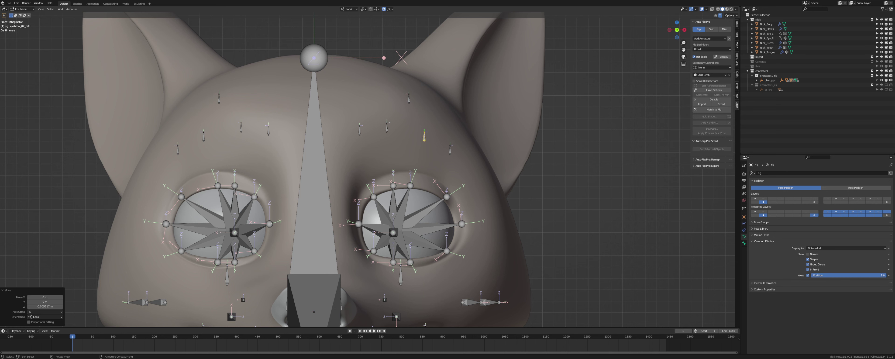
Fine-tune the innermost left eyebrow bone along Z and shift the neighbouring eyebrow bone outward along X.
click(361, 132)
key(g)
key(z)
click(360, 134)
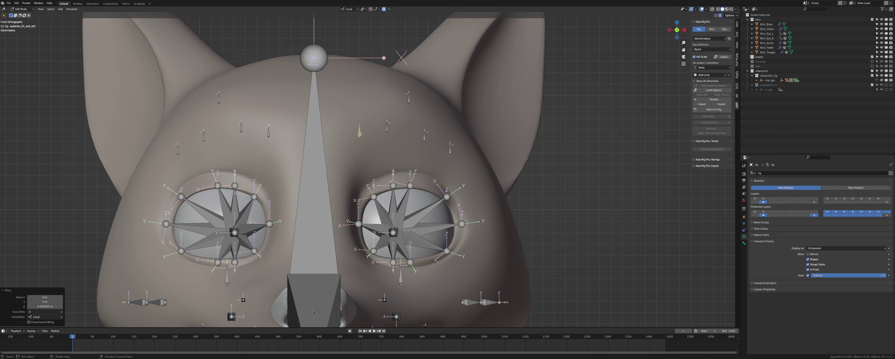
click(388, 126)
key(g)
key(x)
click(391, 127)
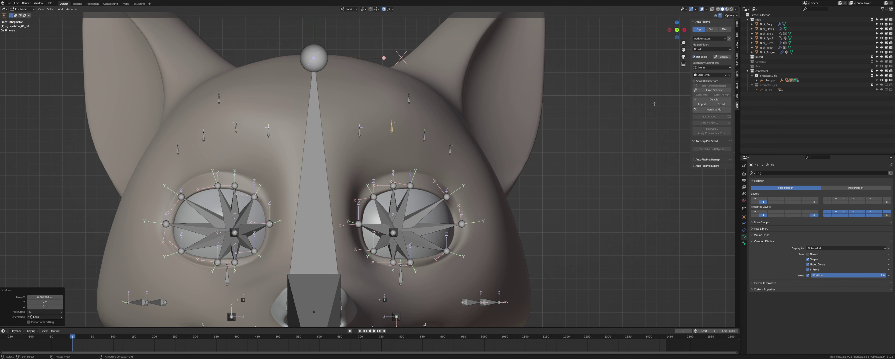
Match the rig to the edited eyebrow bones and compare the controls with the body mesh's topology.
click(710, 90)
click(709, 108)
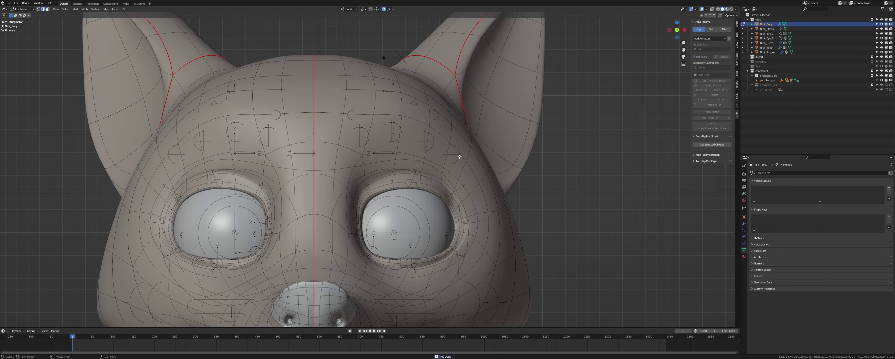
key(Tab)
scroll(350, 133, down, 1)
middle_drag(346, 133, 305, 135)
Select the left upper eyelid control and test its rotation around X, cancelling the transform.
click(382, 129)
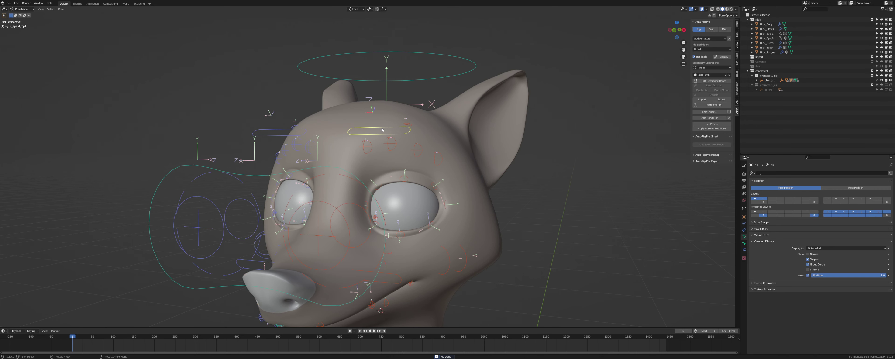
key(r)
key(x)
right_click(404, 188)
Frame the left eye closely and save the Blender file.
shift+middle_drag(405, 189, 378, 170)
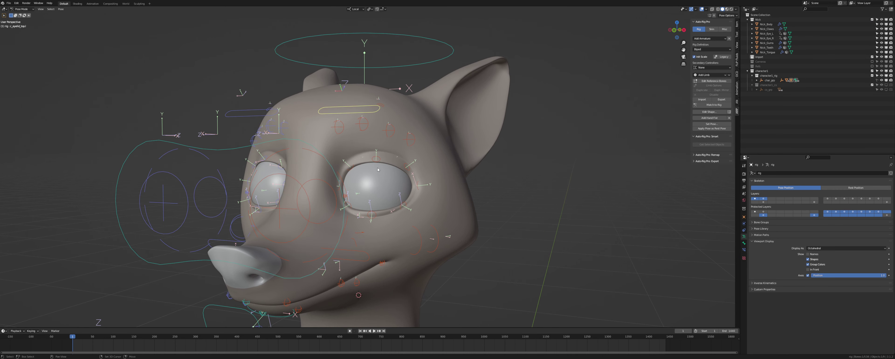
scroll(378, 170, up, 2)
key(ctrl+s)
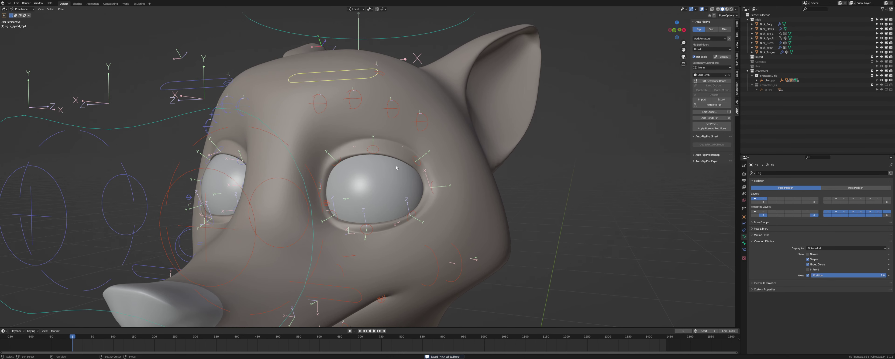
Edit the rig's reference bones and open the bone properties of the left upper eyelid's main bone.
click(708, 81)
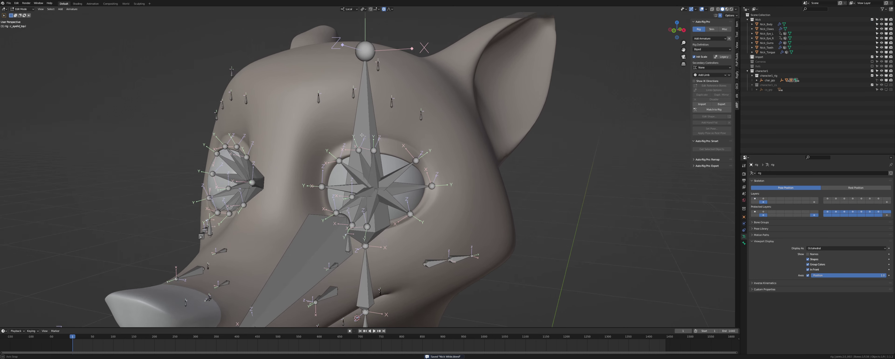
scroll(369, 155, up, 2)
click(369, 154)
middle_drag(368, 155, 369, 138)
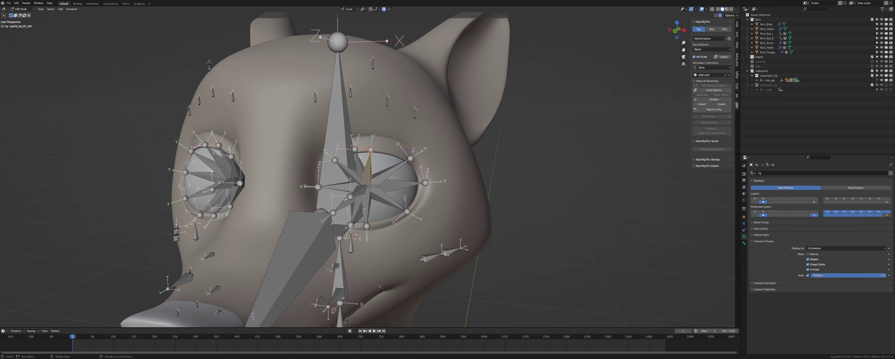
click(357, 158)
click(744, 243)
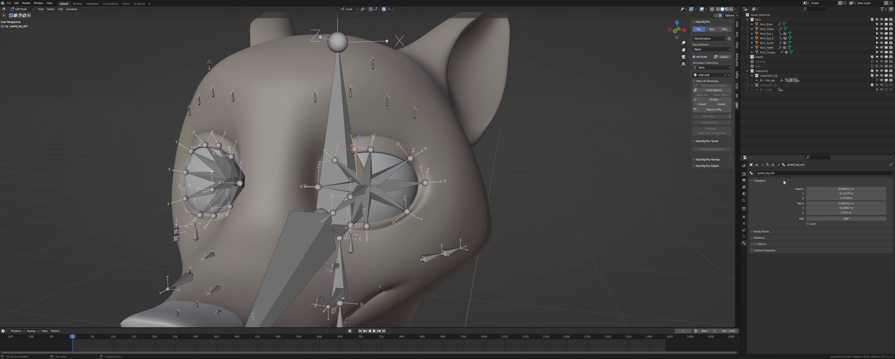
Adjust the roll of the left upper eyelid's main reference bone.
scroll(360, 157, up, 2)
scroll(357, 155, up, 2)
click(351, 154)
click(351, 154)
middle_drag(352, 153, 553, 165)
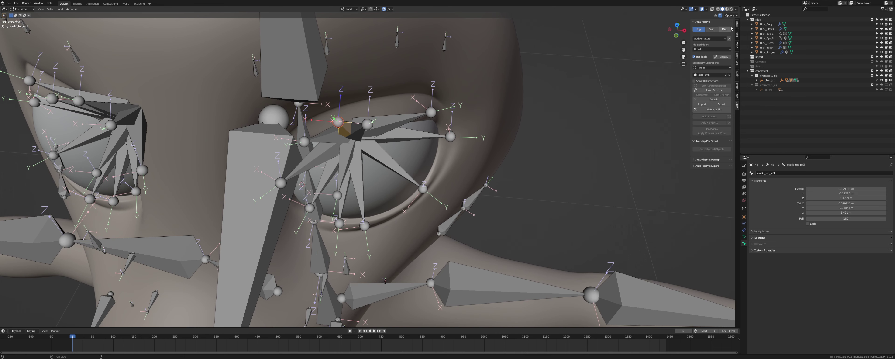
click(736, 24)
drag(703, 77, 711, 77)
Move the tip of the left upper eyelid's main reference bone beside the tip of the lid's middle bone.
middle_drag(430, 123, 380, 159)
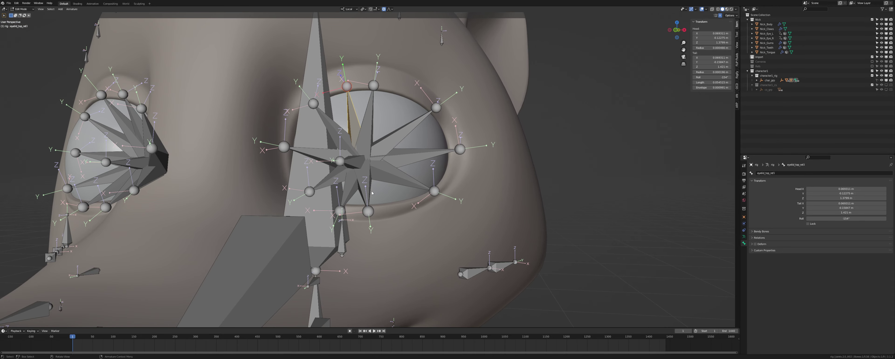
click(365, 187)
click(349, 190)
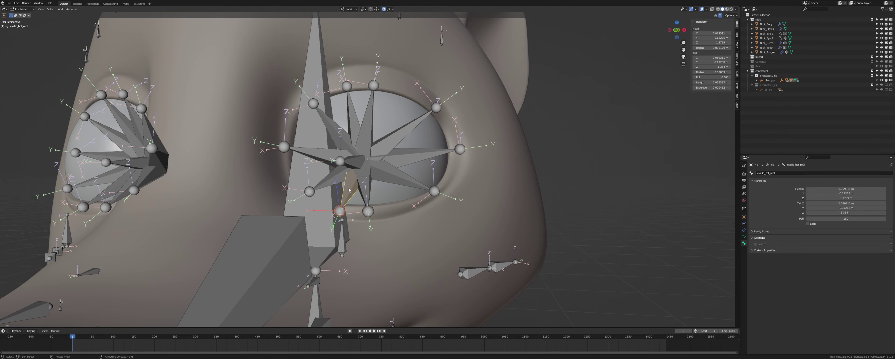
middle_drag(386, 200, 387, 226)
click(342, 193)
middle_drag(345, 74, 345, 137)
key(g)
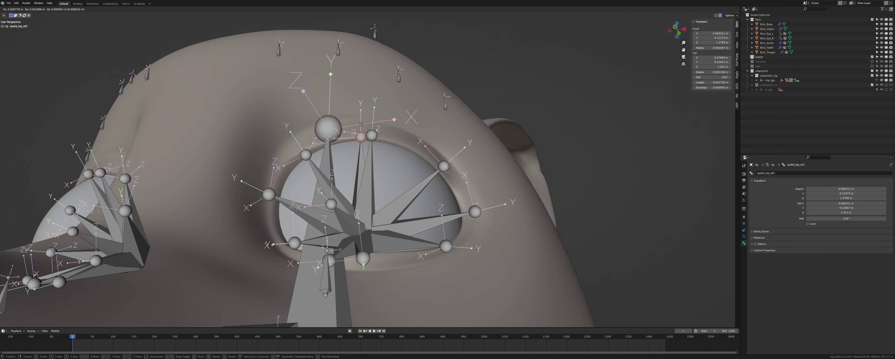
click(361, 124)
middle_drag(361, 124, 372, 161)
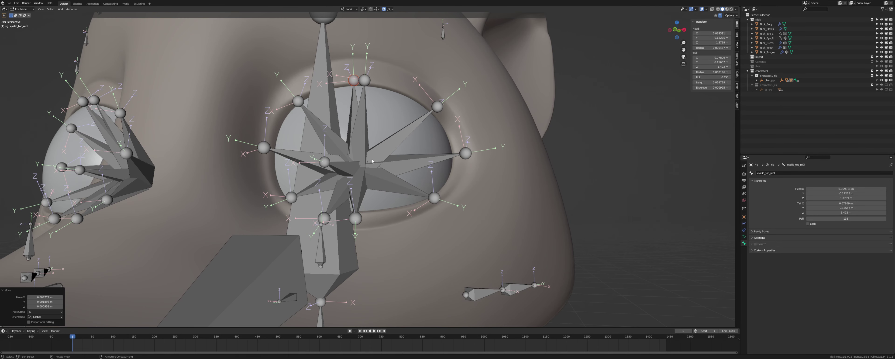
Move the left lower eyelid's main reference bone tip beside the lid's middle bone tip and adjust its roll.
click(328, 219)
middle_drag(328, 219, 378, 208)
key(g)
click(351, 243)
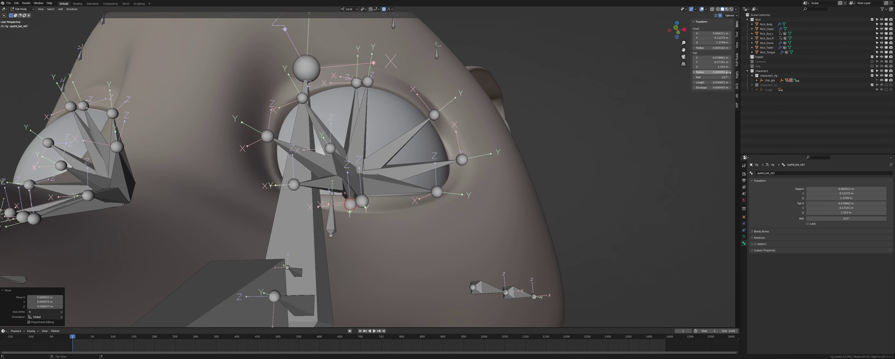
drag(717, 79, 715, 77)
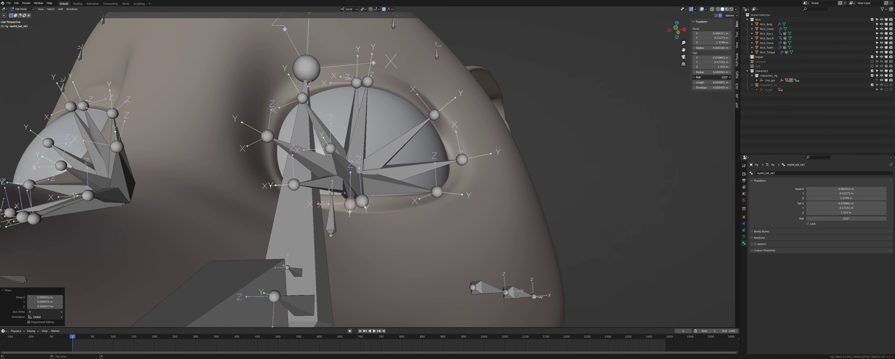
key(g)
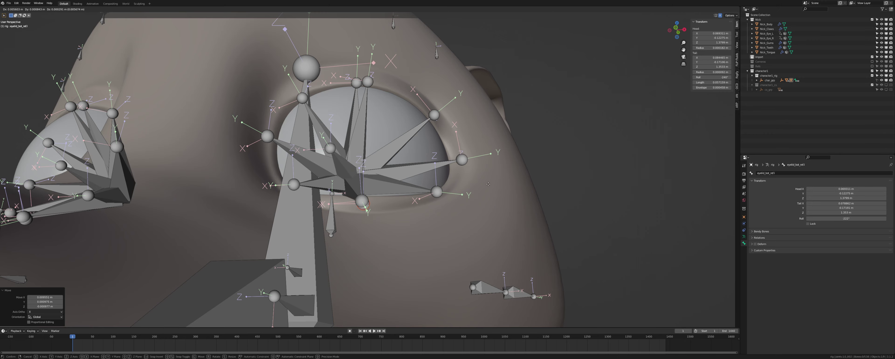
click(483, 183)
Match the rig to the edited left eyelid reference bones.
middle_drag(483, 183, 441, 218)
click(736, 104)
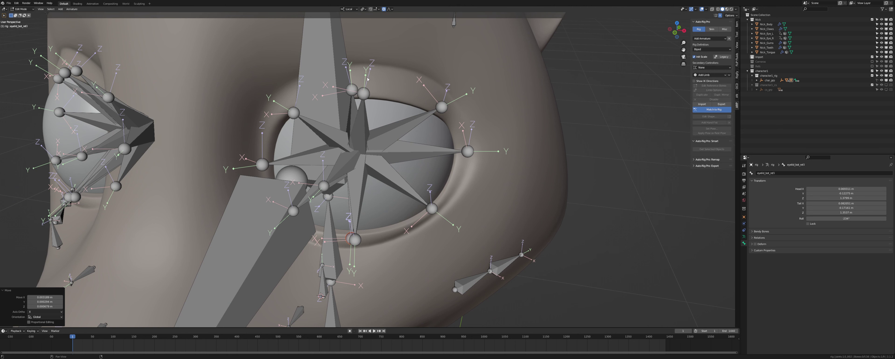
scroll(363, 88, down, 2)
Test closing the left eye by moving the upper eyelid control down, and clear the control's location.
click(364, 36)
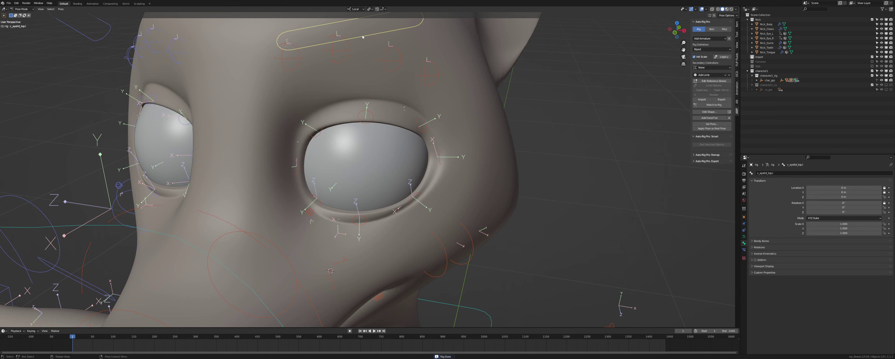
key(g)
click(403, 177)
middle_drag(402, 177, 394, 160)
key(g)
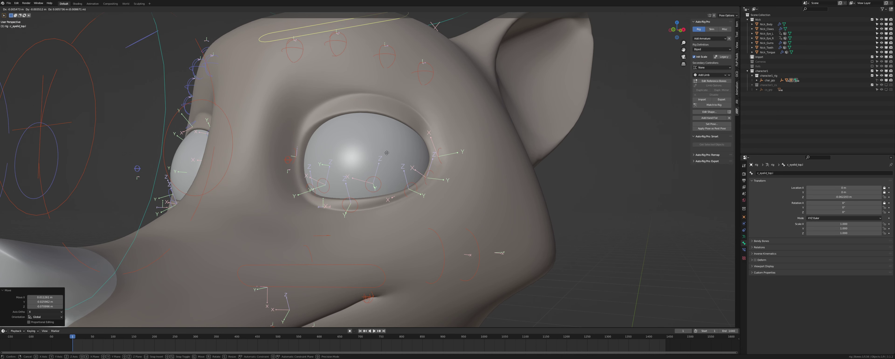
click(385, 167)
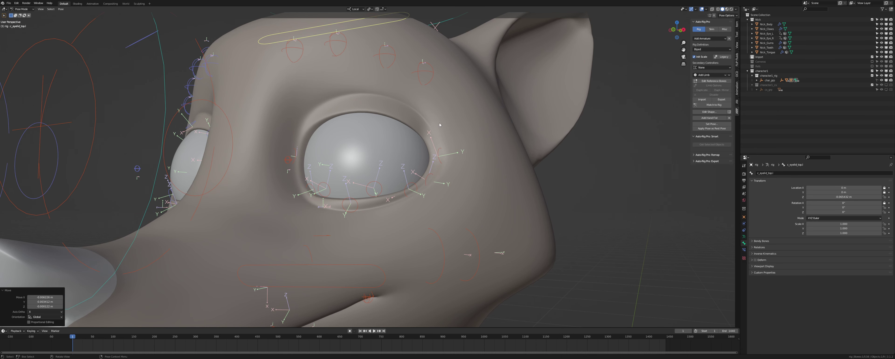
key(alt+g)
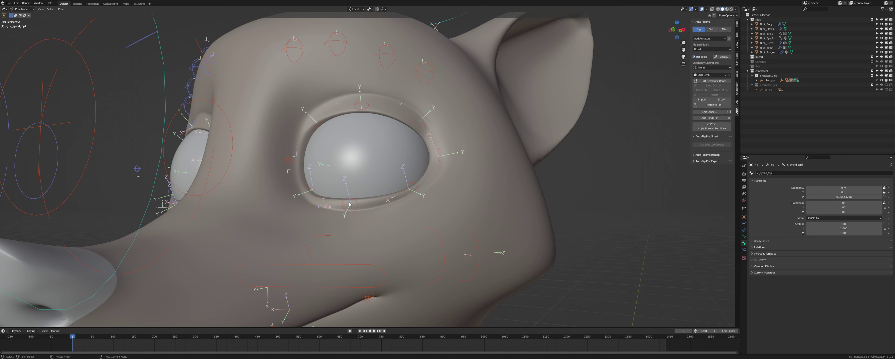
Test raising the left lower eyelid control from several views, and clear the control's location.
click(345, 263)
key(g)
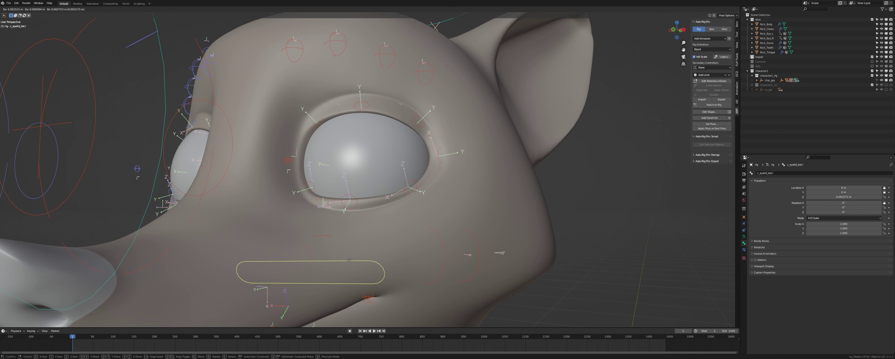
right_click(350, 256)
middle_drag(350, 257, 440, 245)
key(g)
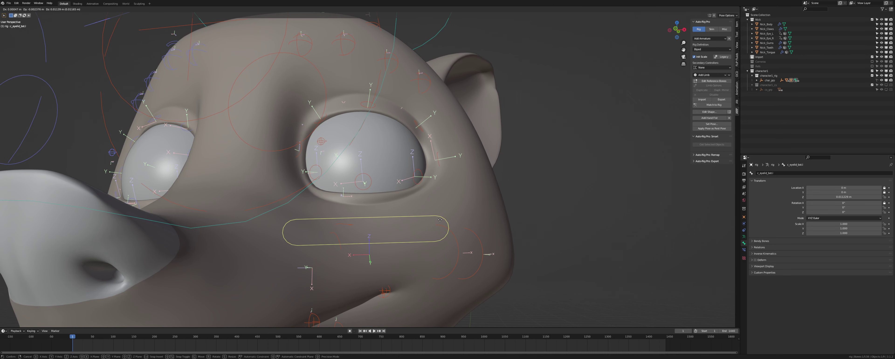
click(440, 220)
middle_drag(441, 216, 435, 216)
key(alt+g)
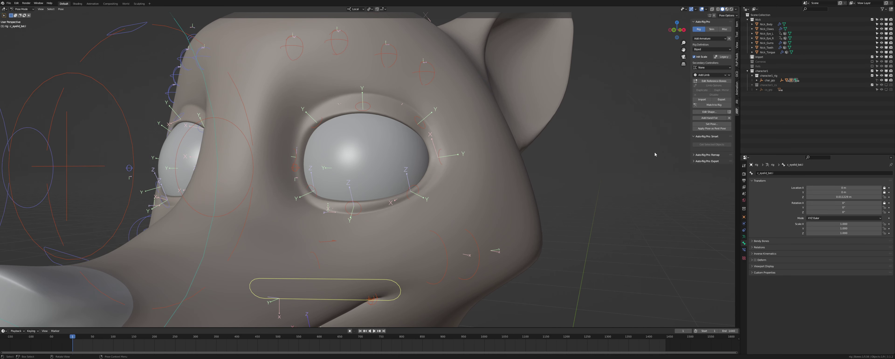
Reopen the reference bones for editing and reposition the left lower eyelid's main bone tip along the lid's edge.
click(717, 81)
middle_drag(357, 186, 408, 206)
click(371, 204)
click(355, 194)
click(354, 217)
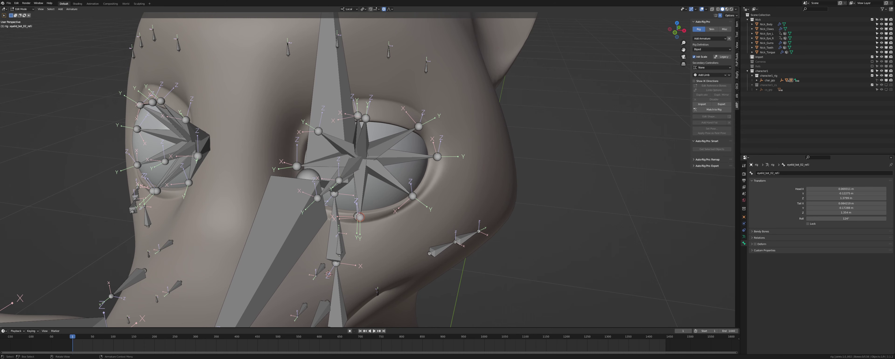
middle_drag(354, 217, 381, 194)
key(g)
click(377, 230)
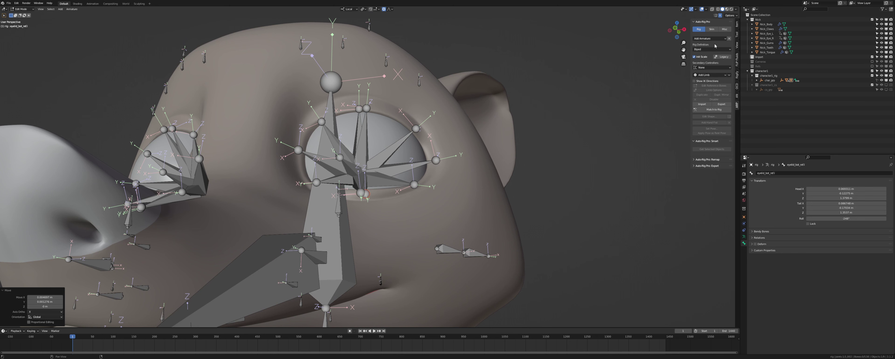
Adjust the roll of the upper eyelid reference bone and match the reference bones to the rig.
click(737, 25)
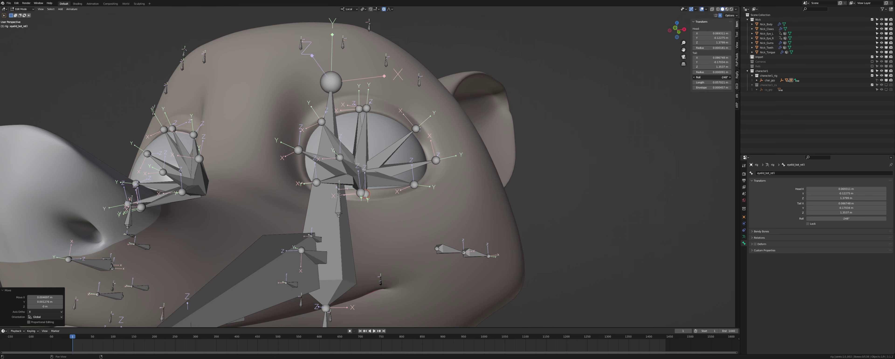
middle_drag(469, 77, 460, 118)
click(367, 129)
middle_drag(368, 130, 357, 153)
click(351, 143)
click(352, 142)
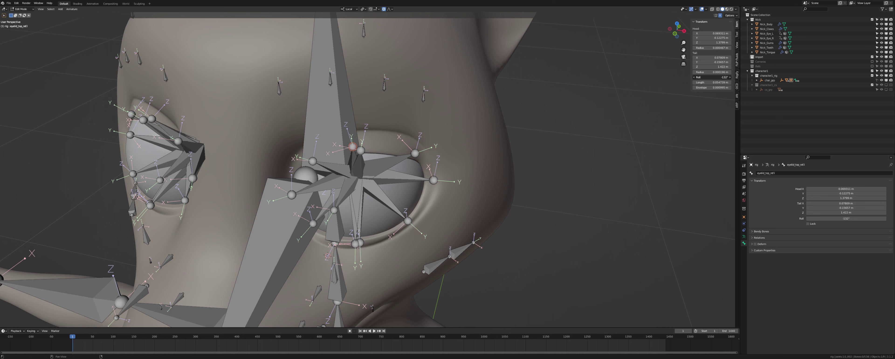
drag(711, 77, 708, 77)
click(737, 106)
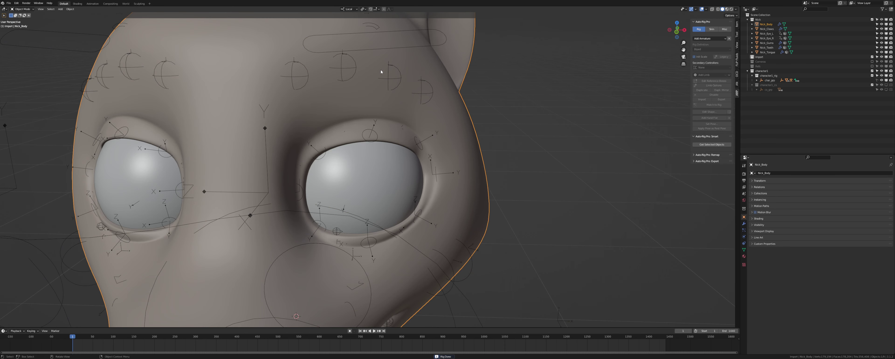
Test the upper and lower eyelid controllers of the left eye by moving them in Pose Mode.
click(377, 55)
key(g)
click(396, 203)
middle_drag(396, 203, 376, 172)
key(g)
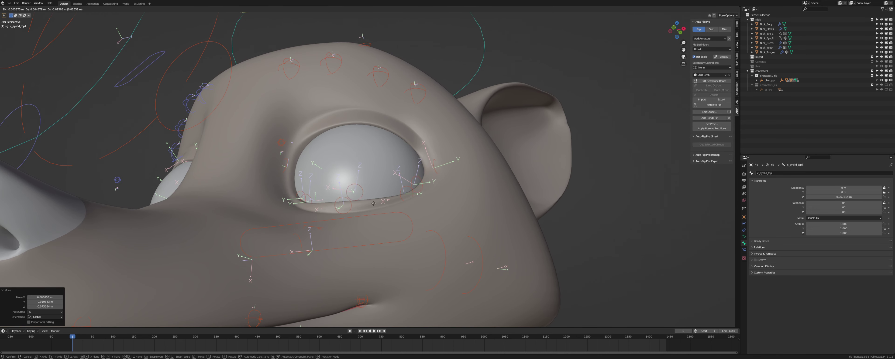
click(374, 201)
click(374, 217)
key(g)
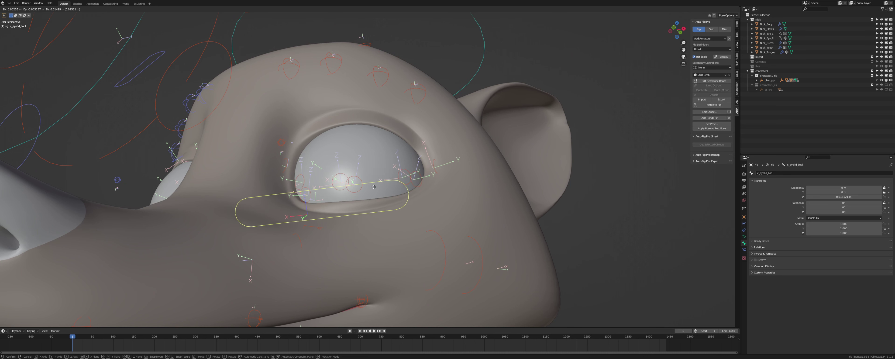
key(Escape)
middle_drag(373, 187, 379, 171)
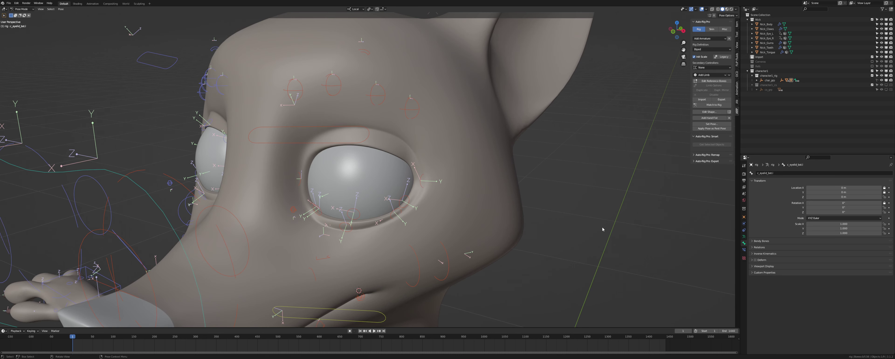
Enable In Front viewport display for the armature so its controllers draw over the mesh.
click(744, 237)
click(807, 269)
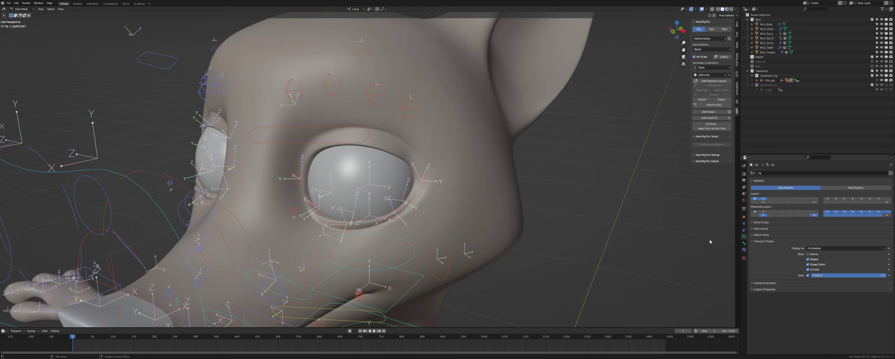
middle_drag(417, 191, 401, 188)
middle_drag(431, 235, 437, 161)
click(437, 160)
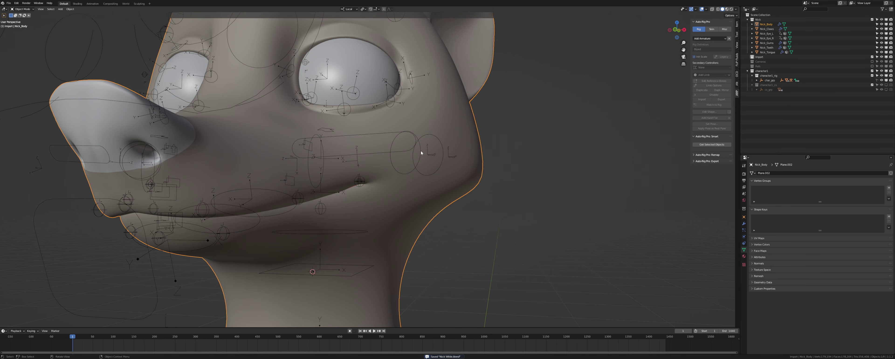
Reselect the rig in Pose Mode, enter Edit Reference Bones, and select the left ear reference bones.
click(417, 160)
key(ctrl+Tab)
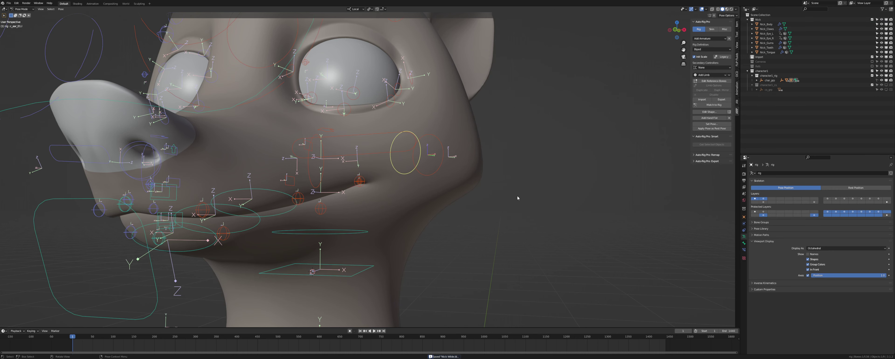
middle_drag(509, 194, 510, 200)
click(743, 243)
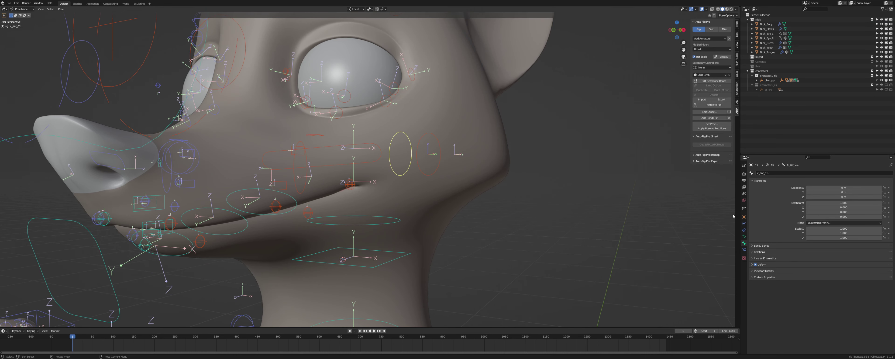
click(743, 237)
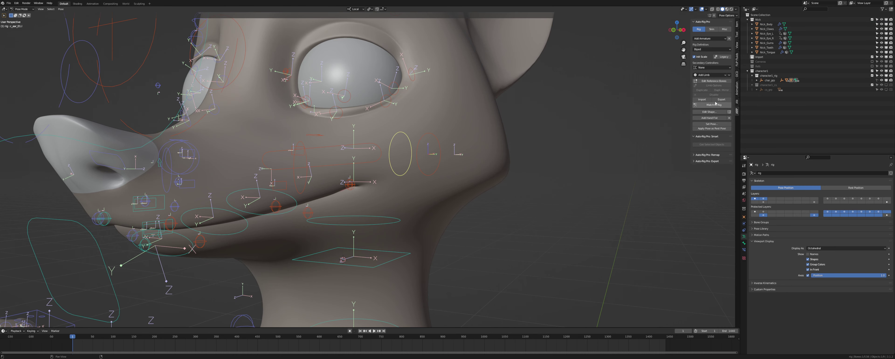
click(712, 81)
click(453, 153)
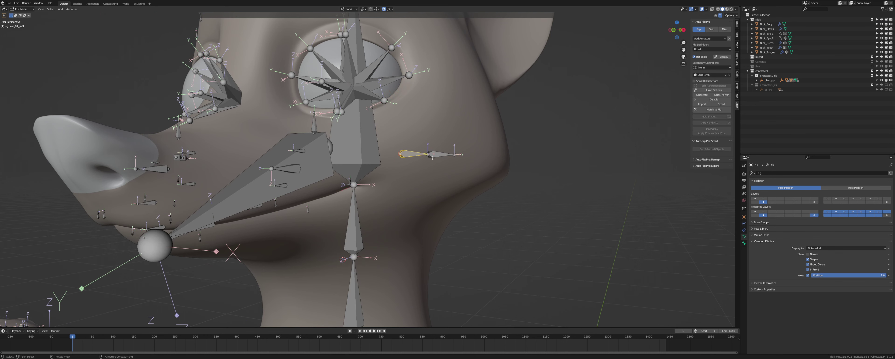
Move the left ear bones onto the ear base in side view and set the pivot point to Bounding Box Center.
scroll(453, 150, down, 3)
key(KP_3)
scroll(486, 138, down, 3)
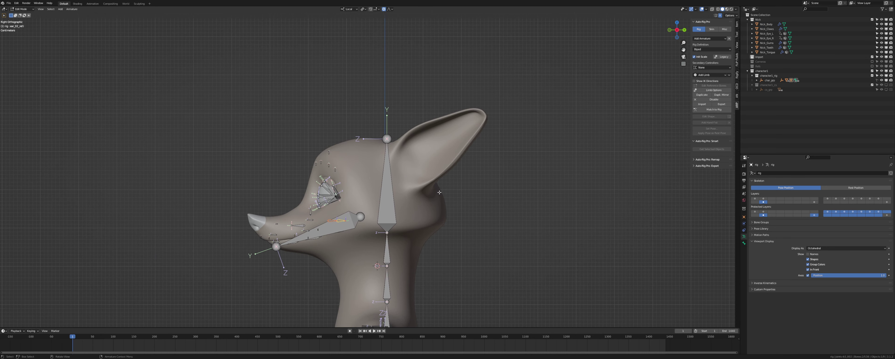
key(g)
click(523, 128)
key(r)
click(525, 126)
key(g)
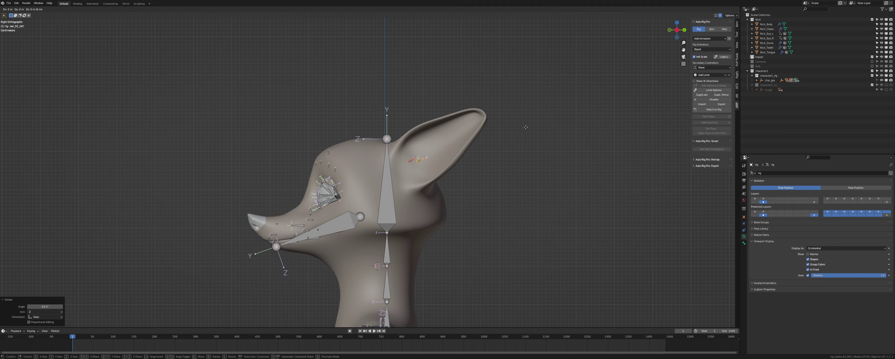
key(Escape)
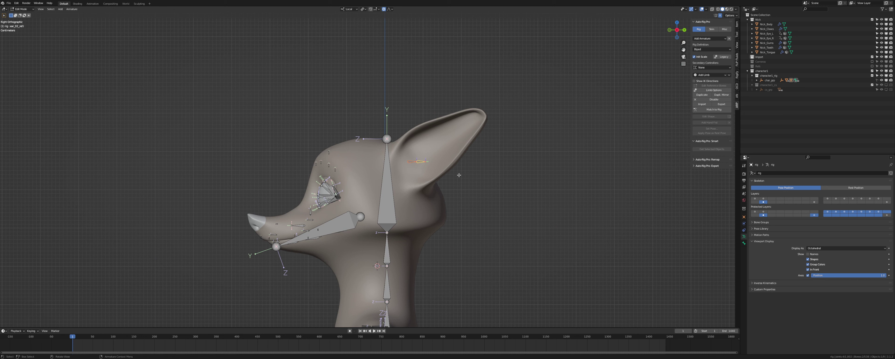
key(period)
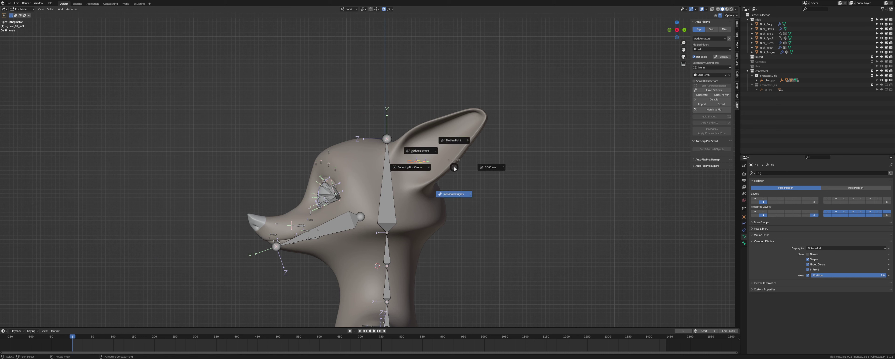
click(424, 167)
key(e)
right_click(485, 157)
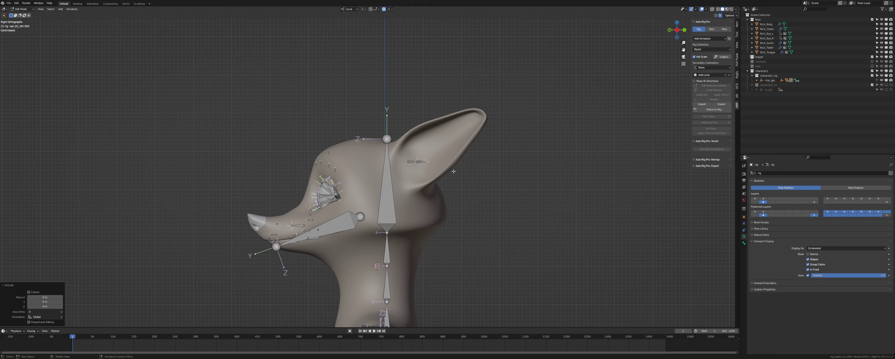
key(ctrl+z)
Rotate the left ear bones to follow the ear's direction and reposition them at its base.
key(r)
click(479, 155)
key(g)
click(478, 159)
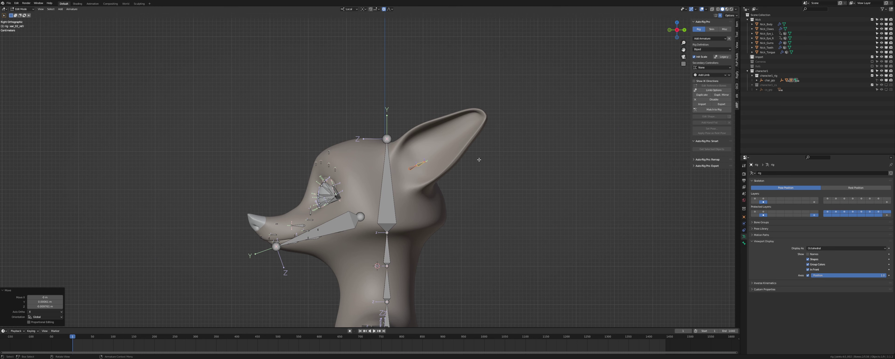
Set the left ear's bone count to 4 in the limb options.
click(713, 90)
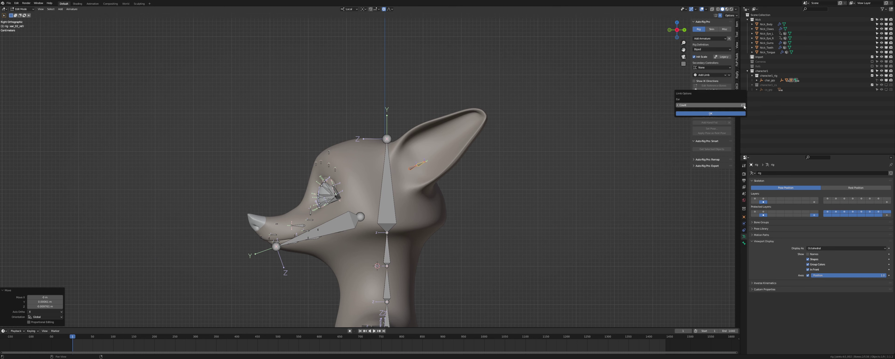
click(740, 113)
scroll(435, 178, up, 6)
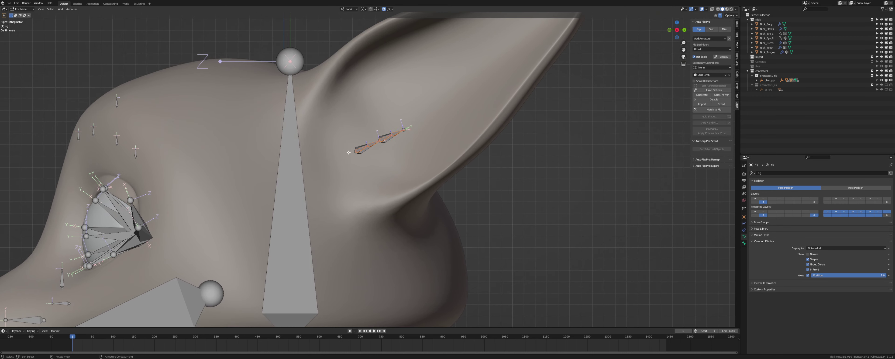
middle_drag(348, 152, 365, 164)
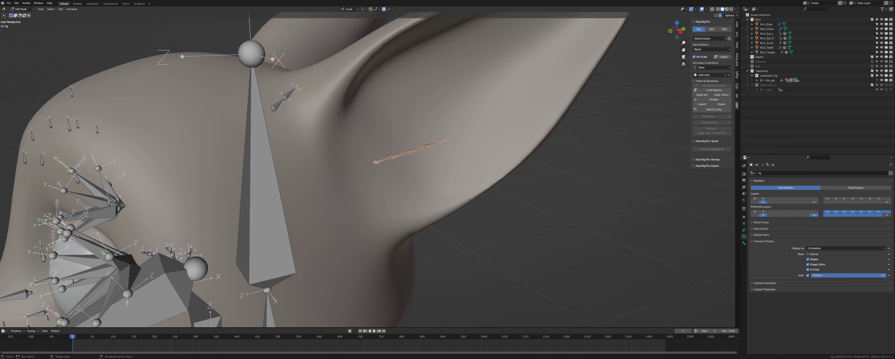
Set the right ear's bone count to 4 in the limb options to match the left ear.
click(375, 162)
scroll(375, 162, down, 3)
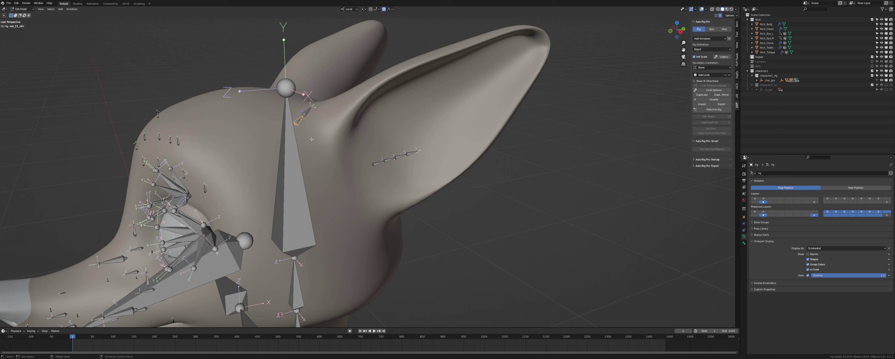
click(713, 90)
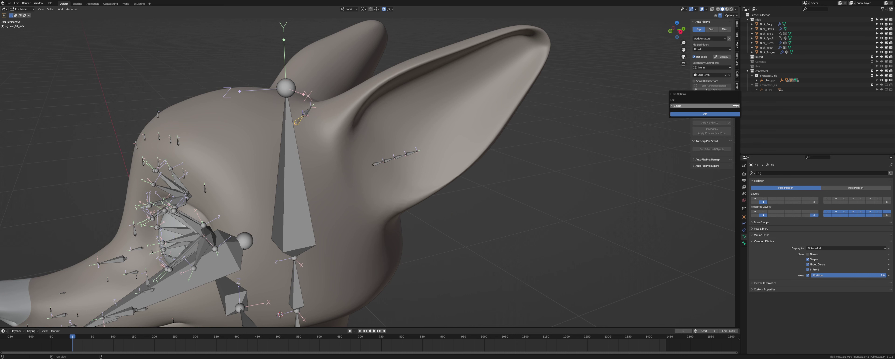
click(720, 115)
Try moving the last left ear bone's tip and base joint along the ear, and undo the changes.
click(414, 153)
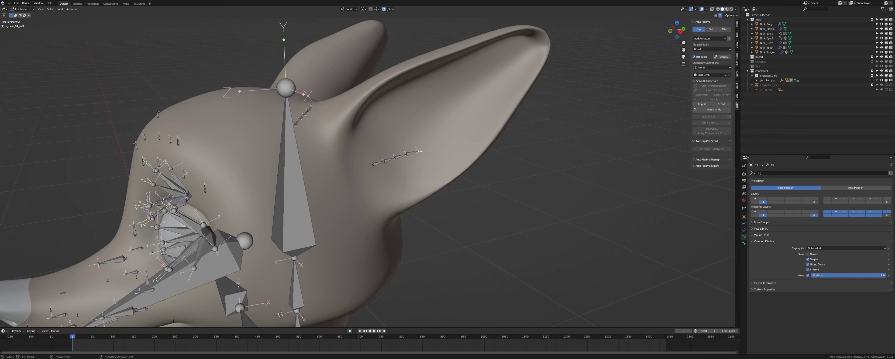
shift+middle_drag(452, 144, 395, 149)
middle_drag(394, 148, 382, 139)
key(g)
click(506, 32)
click(349, 150)
key(g)
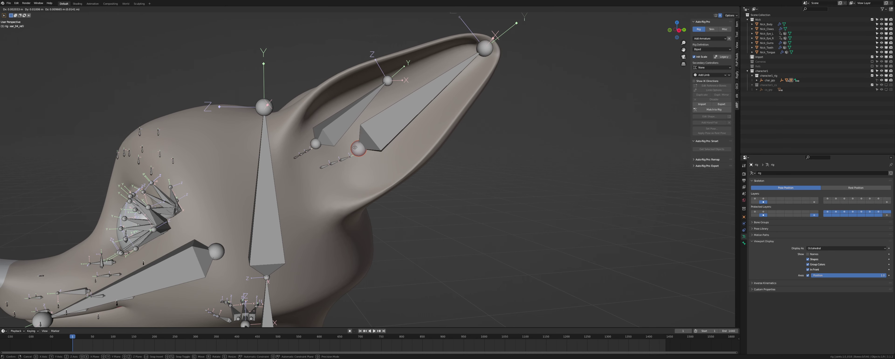
right_click(421, 91)
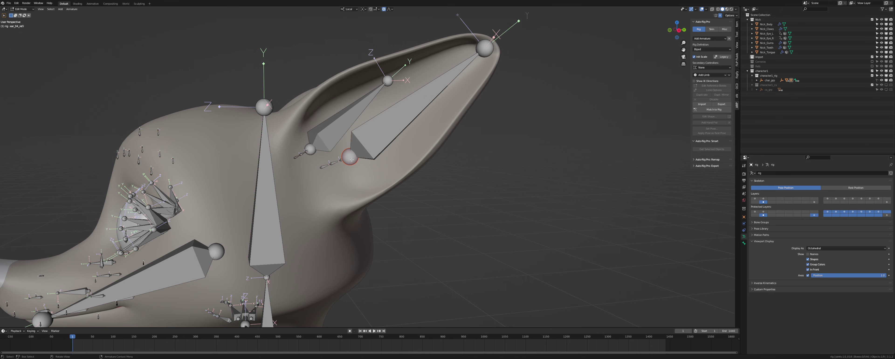
scroll(351, 160, up, 1)
key(ctrl+z)
key(ctrl+z)
scroll(353, 153, up, 4)
scroll(353, 153, down, 1)
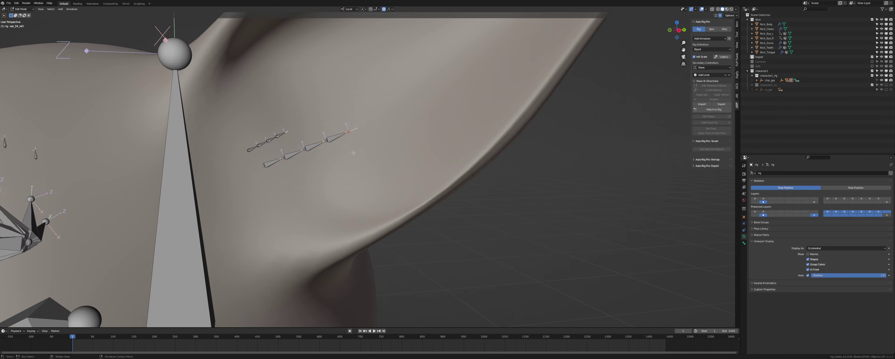
Move the end of the left ear's last bone to the tip of the ear.
scroll(354, 153, down, 5)
key(g)
click(465, 83)
Move the joint between the third and fourth left ear bones outward, just below the ear tip.
scroll(349, 158, up, 6)
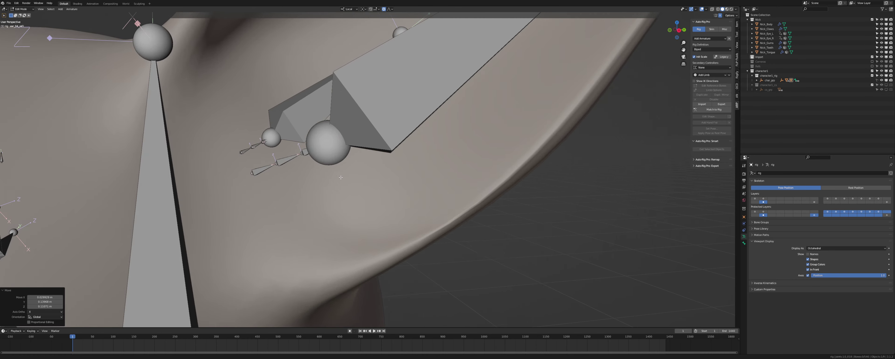
shift+middle_drag(341, 178, 410, 202)
click(416, 180)
key(alt+z)
scroll(415, 180, up, 2)
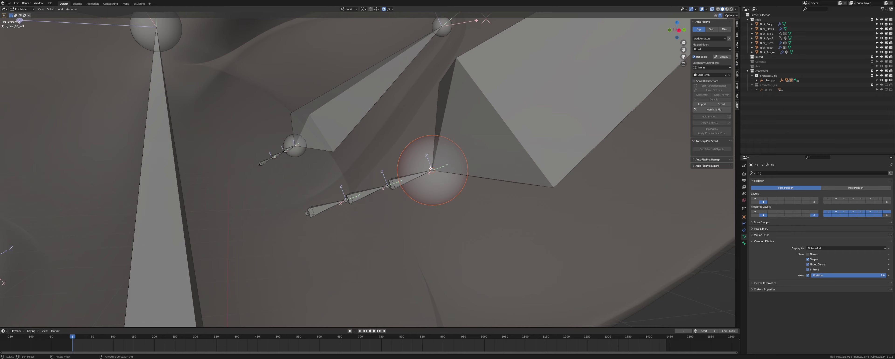
key(alt+z)
scroll(431, 168, down, 8)
key(g)
click(465, 141)
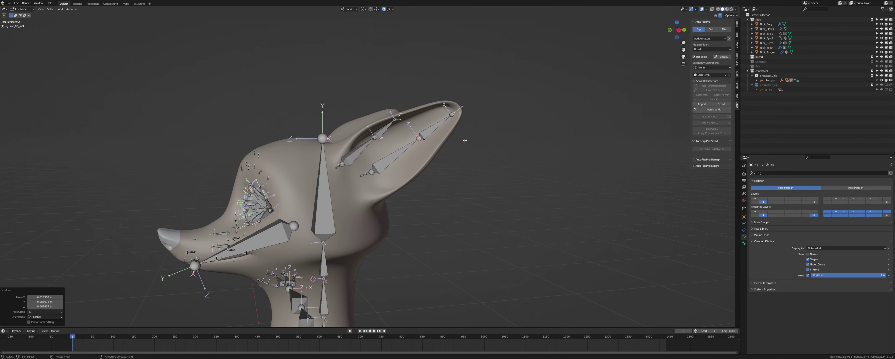
Move the joint between the second and third left ear bones to about the middle of the ear.
scroll(427, 130, up, 6)
click(379, 178)
key(alt+z)
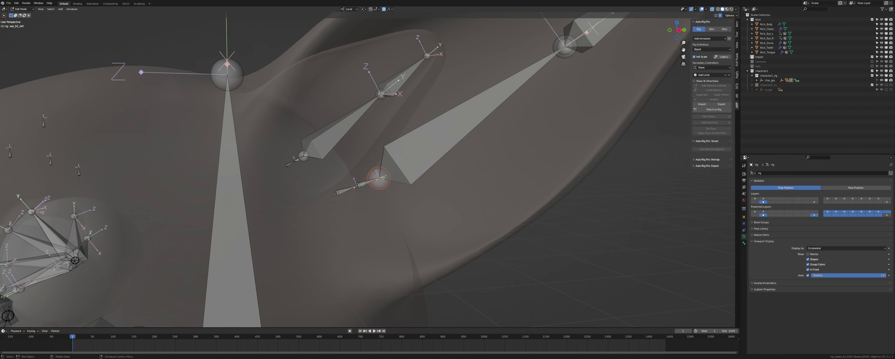
key(alt+z)
key(g)
click(467, 125)
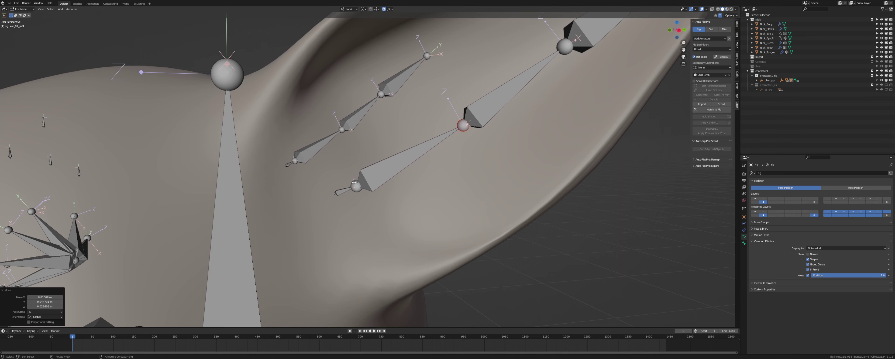
Move the joint between the first and second left ear bones outward to even out the chain's spacing.
click(353, 183)
key(alt+z)
click(382, 174)
key(alt+z)
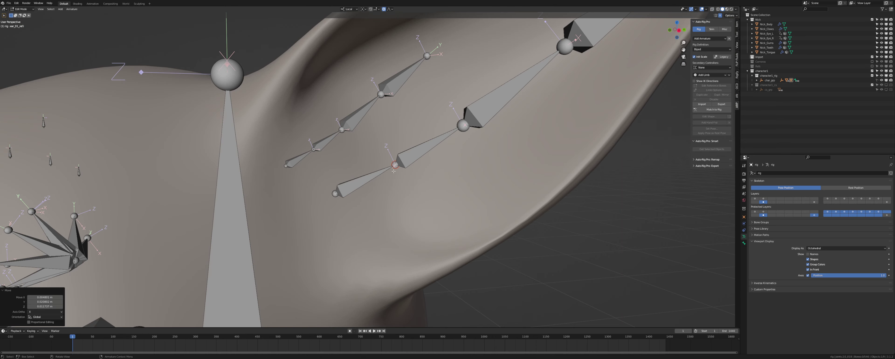
Snap the 3D cursor to the base of the left ear.
scroll(384, 187, down, 4)
key(Tab)
click(390, 206)
key(Tab)
middle_drag(346, 195, 374, 200)
key(shift+s)
click(366, 188)
Leave reference bone editing and select the body mesh in Object Mode.
key(Tab)
click(361, 175)
key(Tab)
key(Tab)
key(Tab)
key(Tab)
key(Tab)
key(Tab)
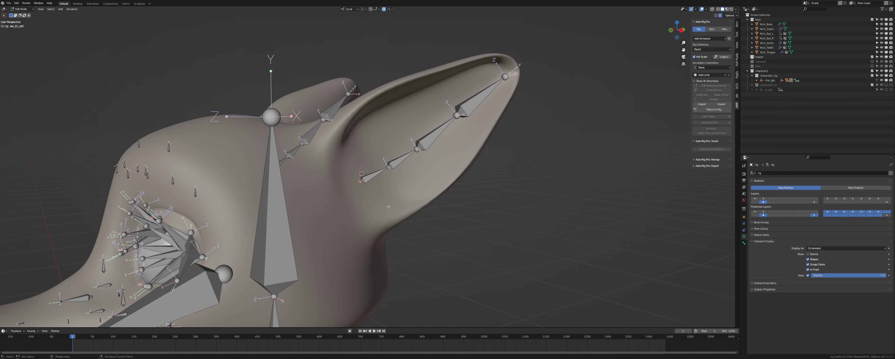
click(399, 198)
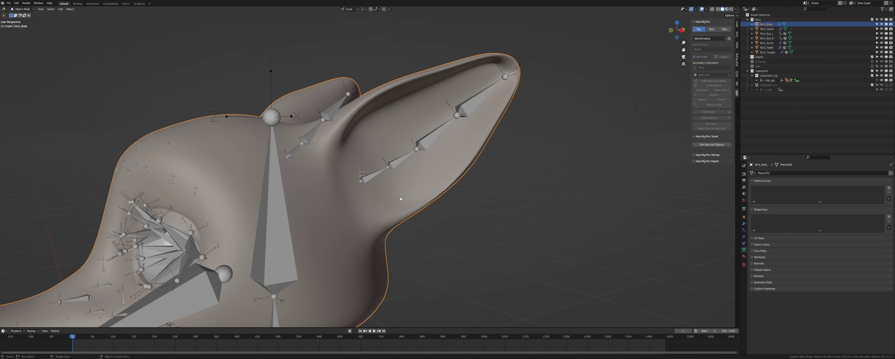
Select the edge loop around the base of the left ear on the body mesh and snap the 3D cursor to it.
key(Tab)
alt+click(327, 202)
middle_drag(412, 209, 344, 211)
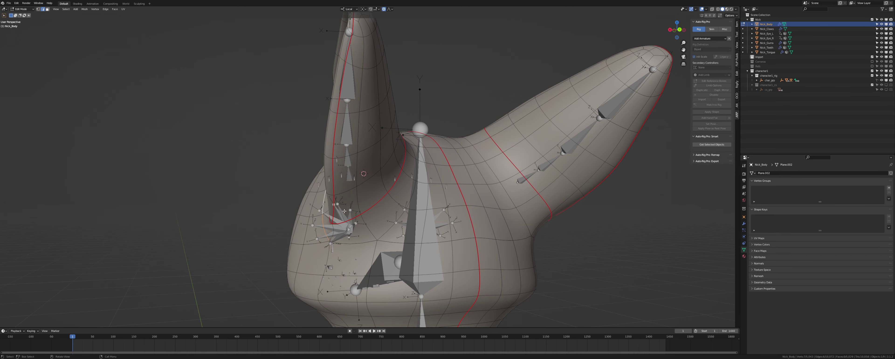
alt+click(372, 244)
middle_drag(372, 244, 382, 197)
key(shift+s)
key(2)
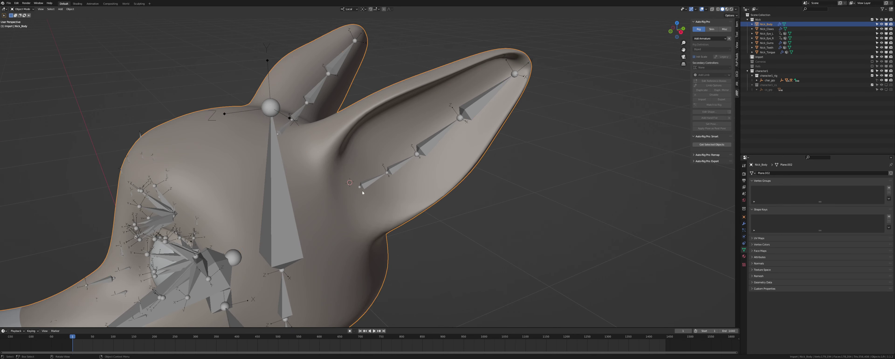
Snap the root joint of the first left ear bone to the 3D cursor.
key(Tab)
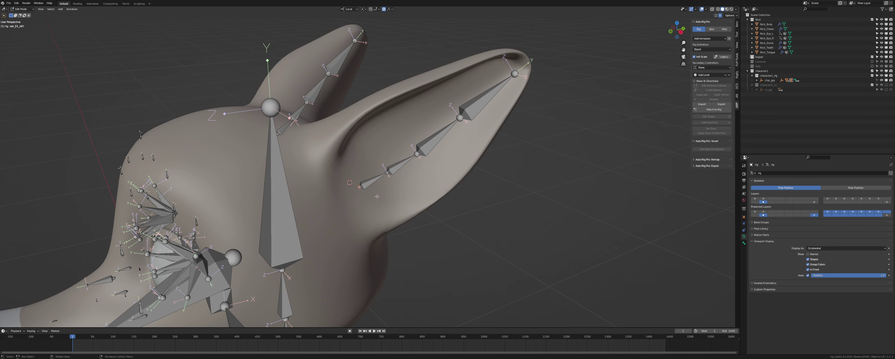
key(shift+s)
key(8)
key(Tab)
Select an edge loop in the lower part of the left ear on the body mesh and snap the 3D cursor to it.
click(378, 196)
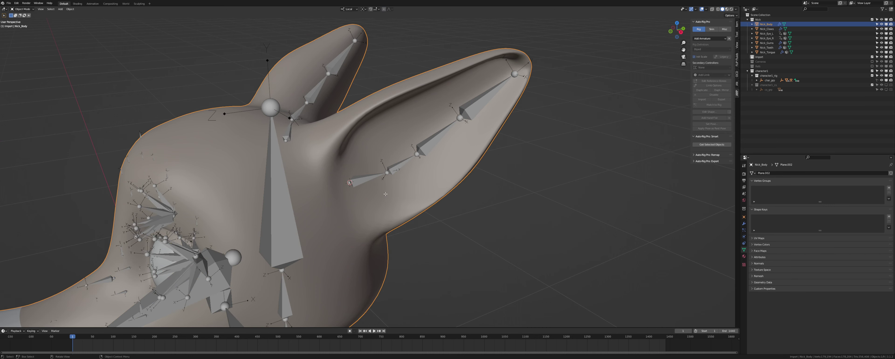
key(Tab)
alt+click(400, 177)
middle_drag(389, 199, 398, 196)
key(shift+s)
key(2)
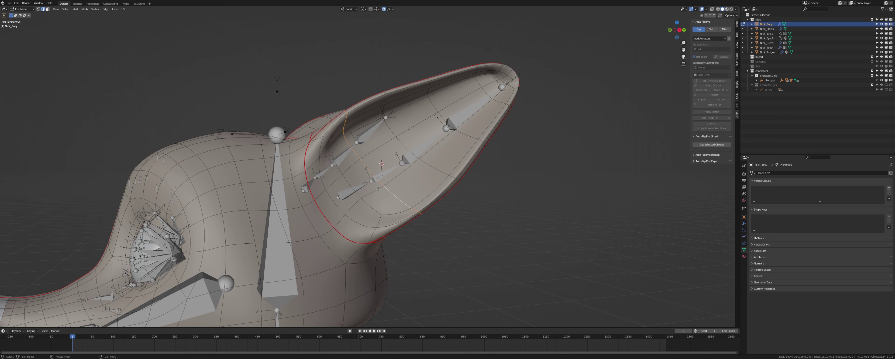
Snap the joint between the first and second left ear bones to the 3D cursor, including the second bone's head.
key(Tab)
click(372, 182)
key(Tab)
key(shift+s)
key(8)
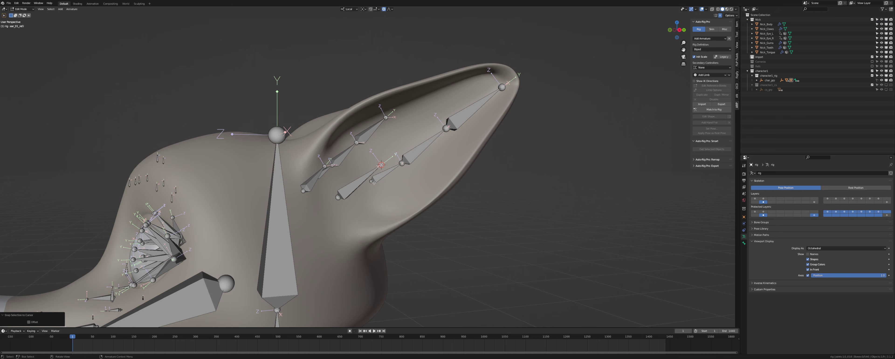
click(373, 183)
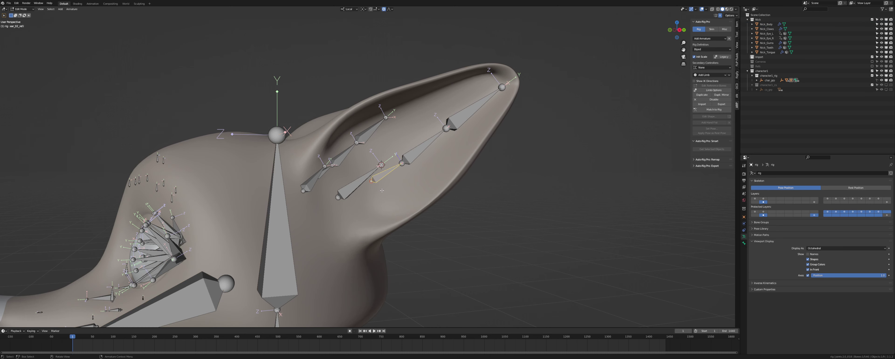
key(Tab)
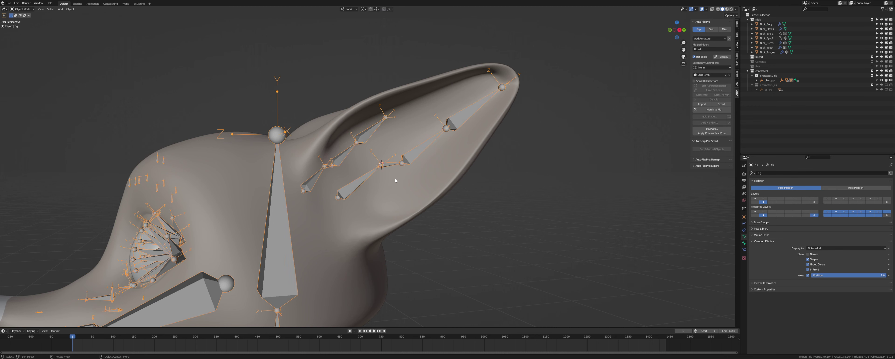
Select an edge loop around the middle of the left ear on the body mesh and snap the 3D cursor to it.
click(413, 178)
key(Tab)
shift+middle_drag(413, 179, 385, 193)
alt+click(376, 167)
key(shift+s)
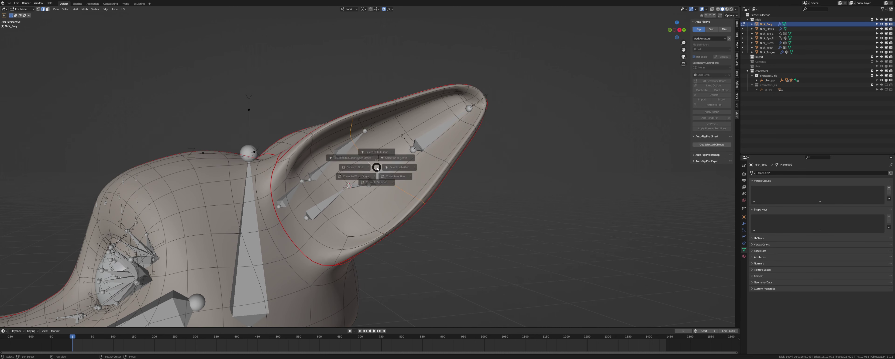
Snap the joint between the second and third left ear bones to the 3D cursor, using X-ray view to pick it.
key(Tab)
click(368, 183)
key(Tab)
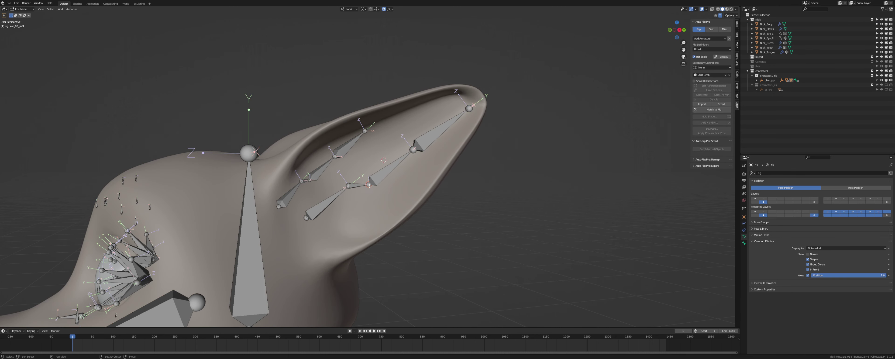
key(z)
key(alt+z)
scroll(370, 191, up, 3)
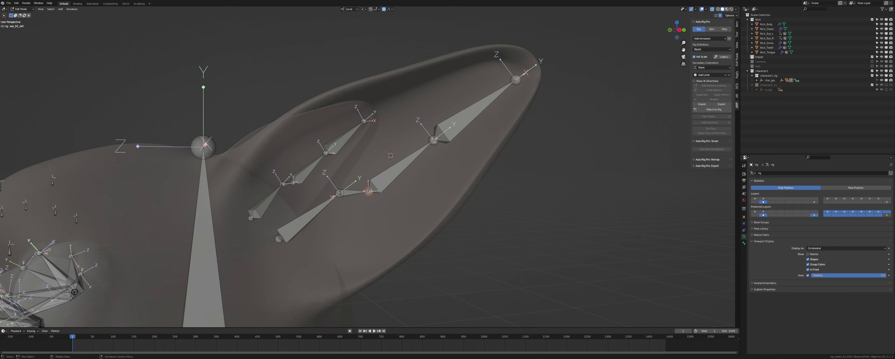
key(Tab)
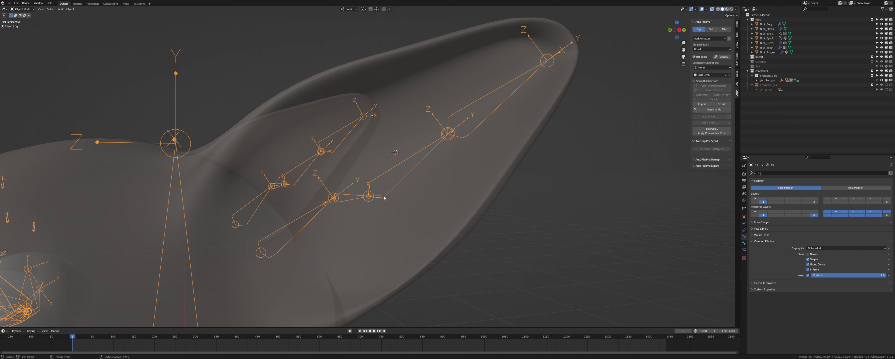
key(Tab)
key(shift+s)
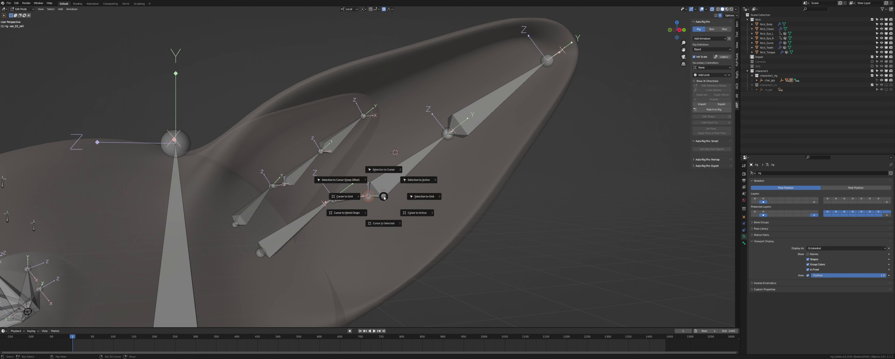
click(384, 170)
key(Tab)
Select an edge loop in the upper part of the left ear and snap the 3D cursor to its centre.
click(449, 164)
key(Tab)
key(alt+z)
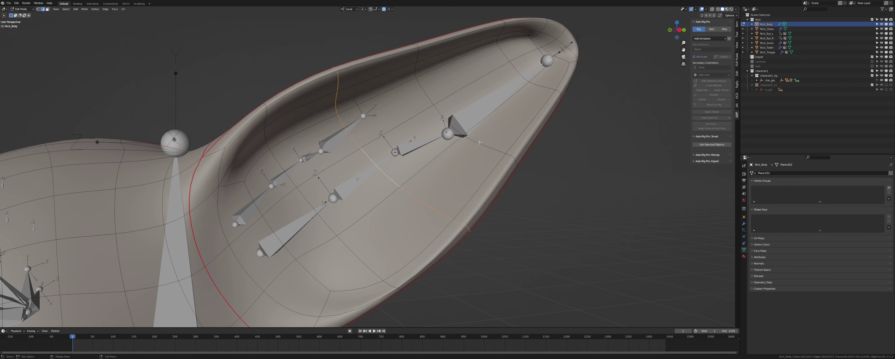
middle_drag(449, 163, 428, 168)
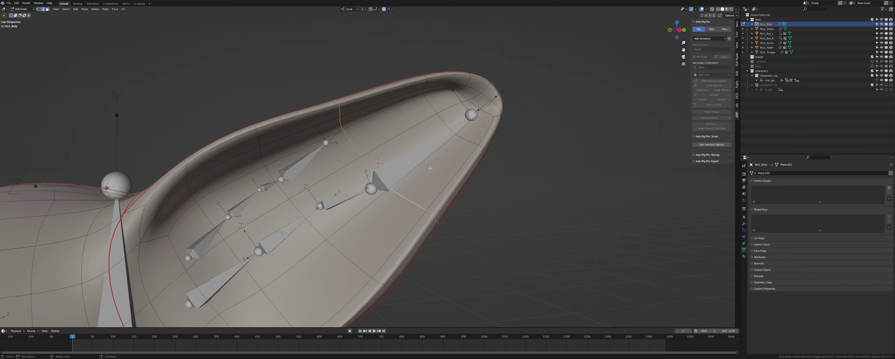
Snap the joint between the third and fourth left ear bones to the 3D cursor and leave bone editing.
key(Tab)
click(374, 191)
key(Tab)
key(alt+z)
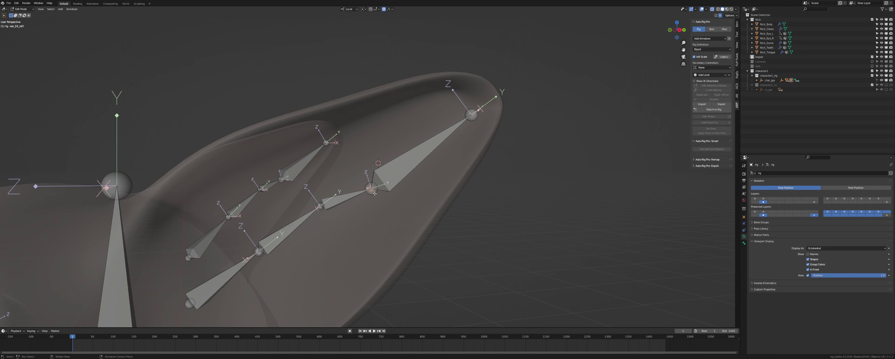
key(shift+s)
click(375, 173)
key(Tab)
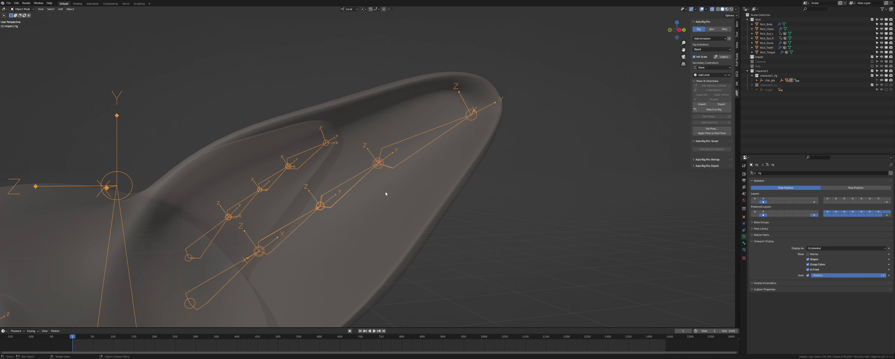
Select the mesh loop near the tip of the left ear and snap the 3D cursor to it.
click(453, 150)
key(Tab)
key(alt+z)
shift+middle_drag(473, 132, 457, 143)
alt+click(460, 117)
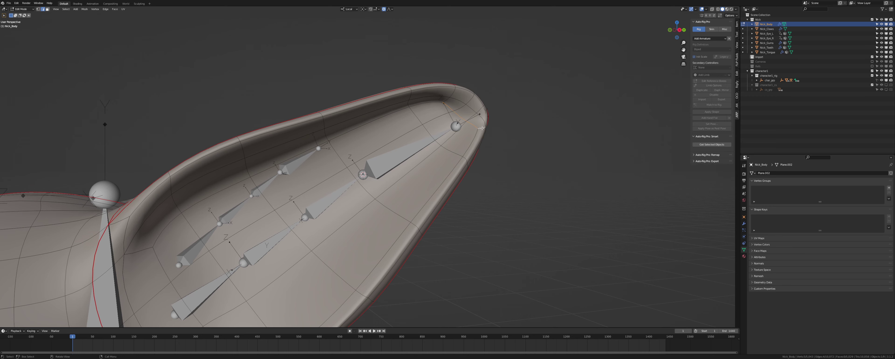
middle_drag(460, 117, 420, 165)
key(shift+s)
click(301, 152)
Snap the tip of the fourth left ear bone to the 3D cursor and leave bone editing.
key(Tab)
click(320, 141)
key(Tab)
key(shift+s)
click(338, 116)
scroll(427, 153, up, 2)
key(Tab)
key(KP_3)
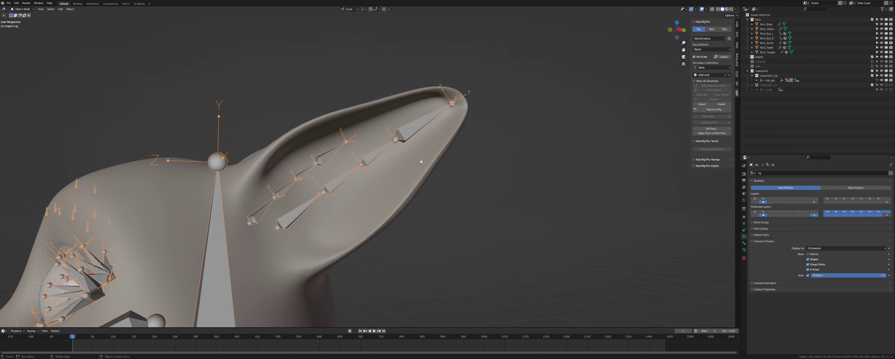
Switch to face selection, select the face loop just below the left ear's tip and snap the 3D cursor to it.
click(428, 153)
key(Tab)
middle_drag(429, 143, 427, 151)
key(3)
alt+click(424, 147)
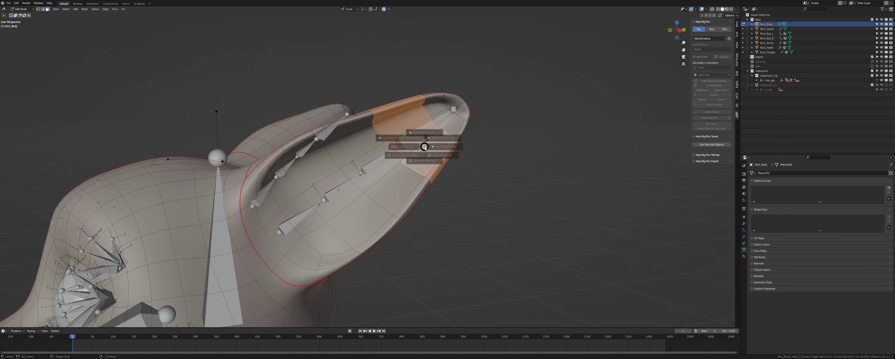
Move the joint between the third and fourth left ear bones onto the 3D cursor at the face loop's centre.
key(Tab)
click(399, 146)
key(Tab)
click(395, 147)
key(alt+z)
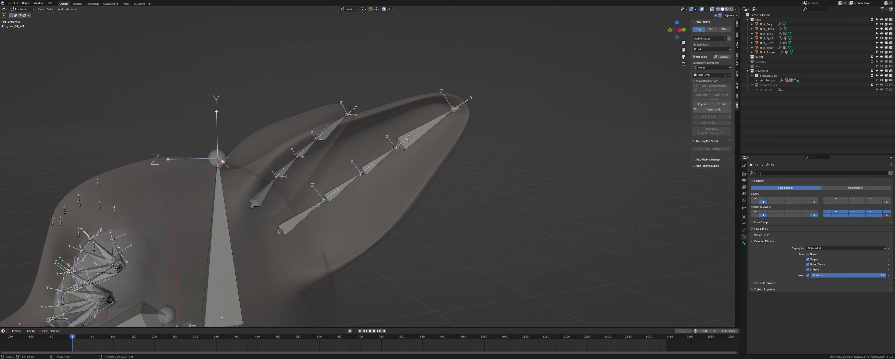
key(alt+z)
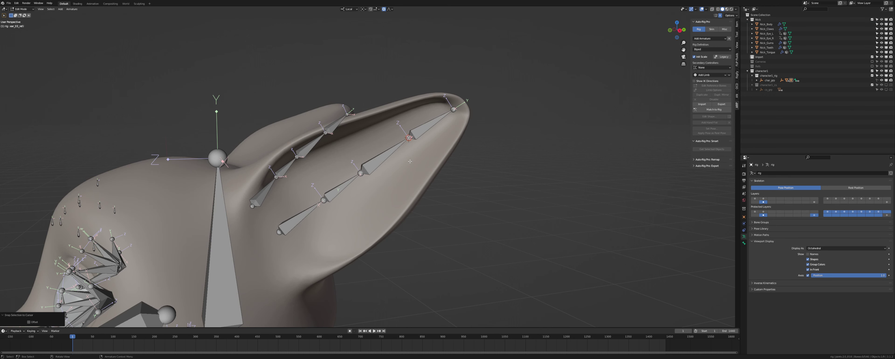
scroll(405, 165, down, 1)
key(Tab)
Snap the 3D cursor to the next face loop down the left ear and return to editing the reference bones.
click(390, 177)
key(Tab)
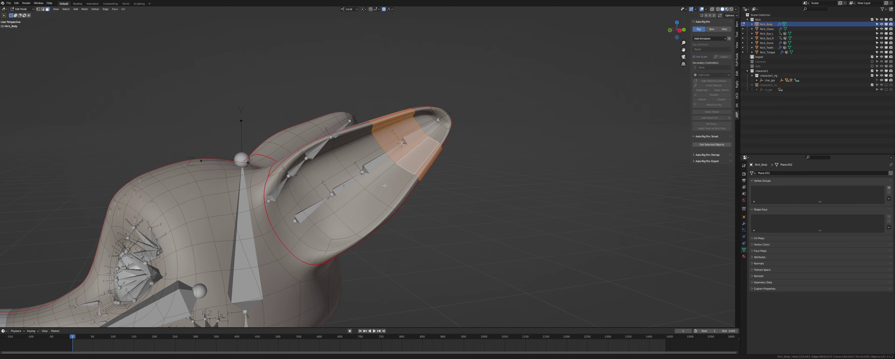
shift+middle_drag(390, 177, 416, 147)
alt+click(405, 153)
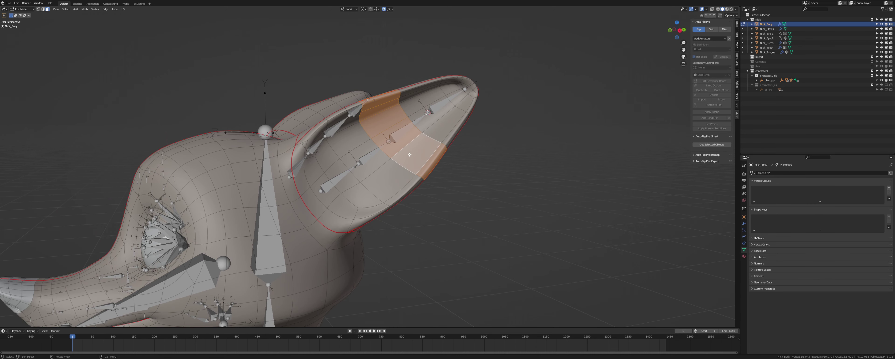
key(Tab)
click(378, 149)
key(Tab)
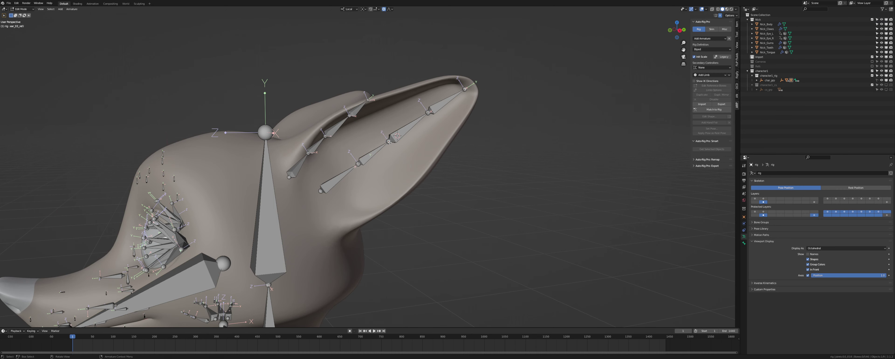
click(375, 151)
click(388, 140)
key(shift+s)
key(8)
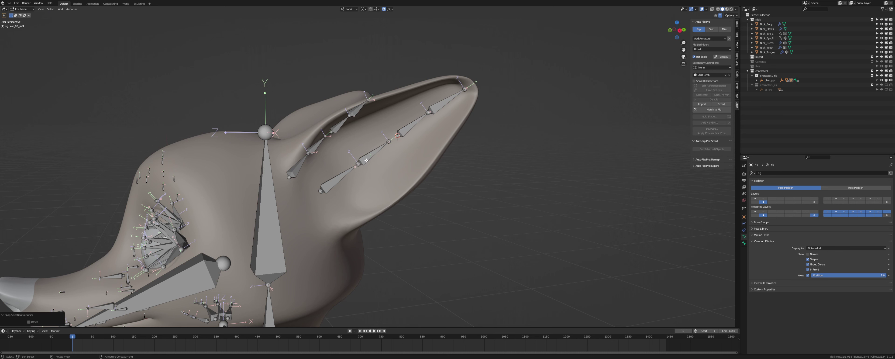
key(ctrl+z)
Move the complete joint between the second and third left ear bones onto the 3D cursor and leave bone editing.
scroll(410, 142, up, 4)
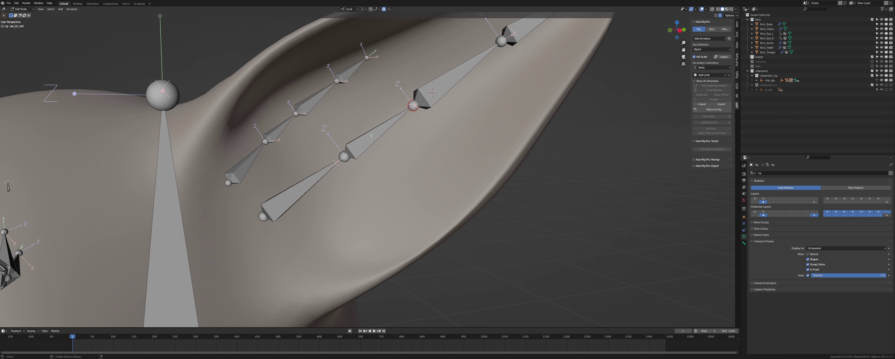
key(alt+z)
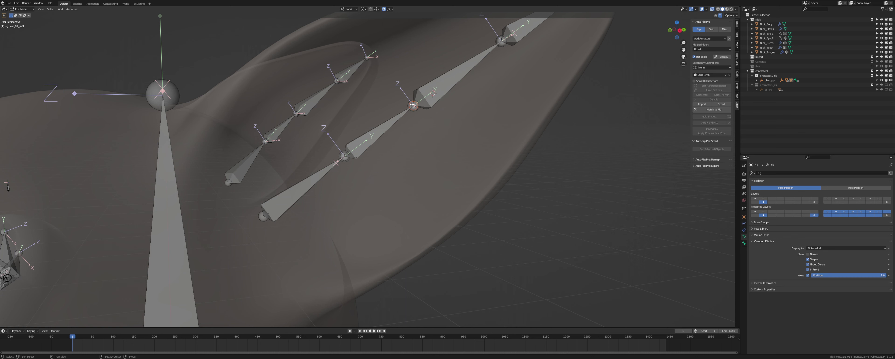
key(alt+z)
scroll(409, 163, down, 5)
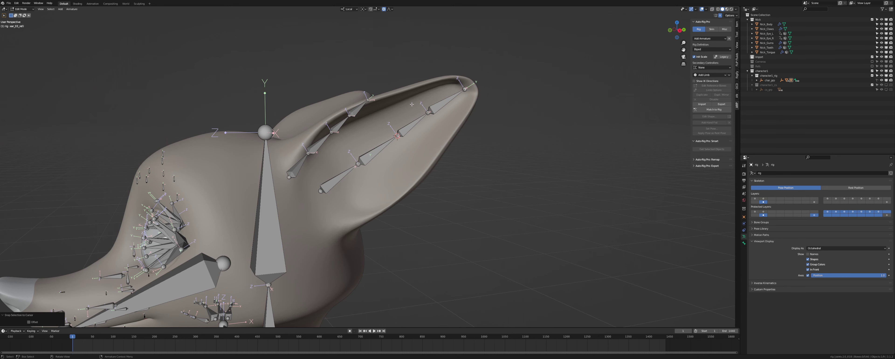
key(Tab)
Match the rig to the edited reference bones and enable In Front display for the armature.
click(405, 171)
middle_drag(405, 171, 453, 117)
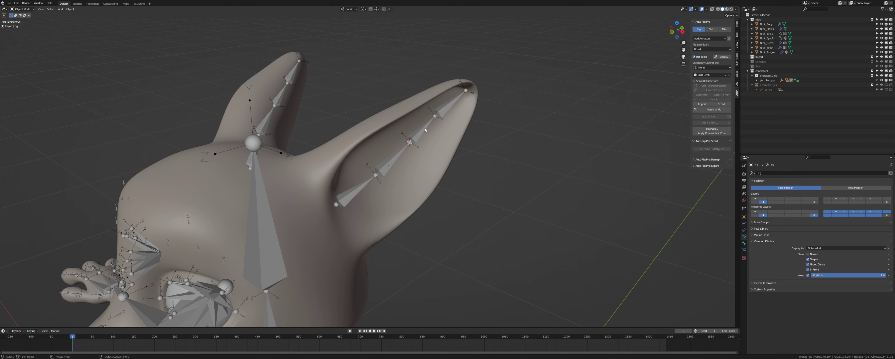
middle_drag(383, 174, 468, 139)
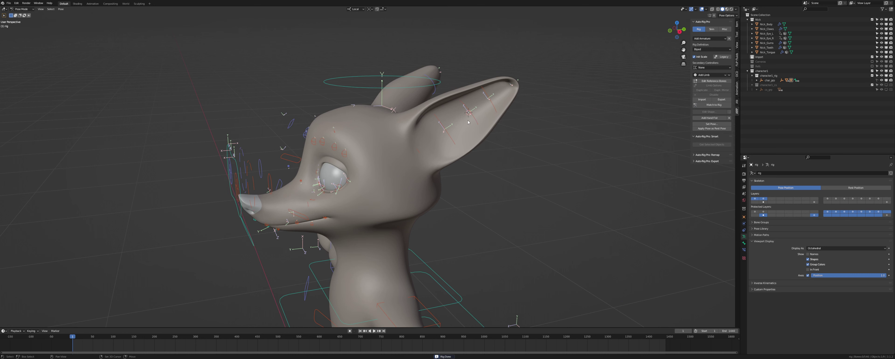
click(816, 270)
middle_drag(469, 112, 505, 131)
key(r)
key(x)
key(x)
right_click(505, 126)
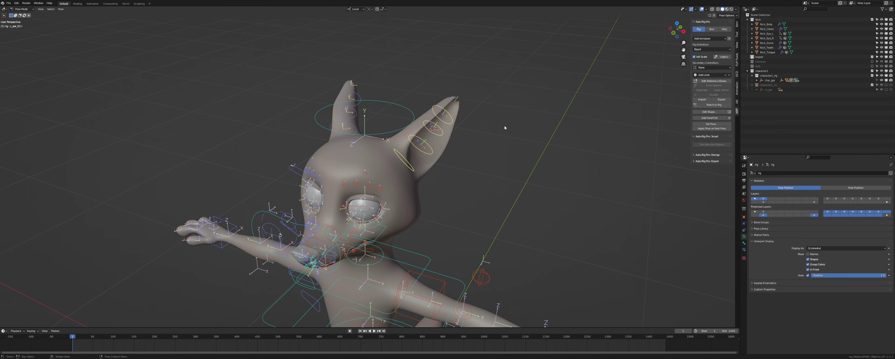
Change the transform pivot point and rotate the four left ear controllers about their local X axis.
key(period)
click(504, 153)
key(r)
key(x)
key(x)
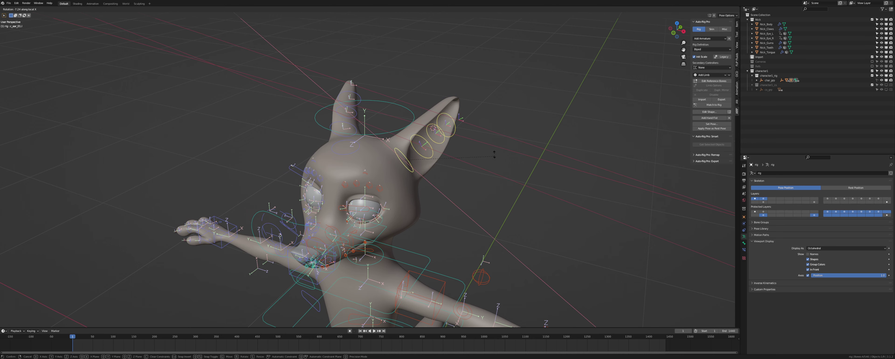
click(485, 170)
Try bending the left ear by rotating its four controllers about the X axis, viewed from above and from the front.
middle_drag(485, 170, 436, 196)
key(r)
key(x)
click(429, 228)
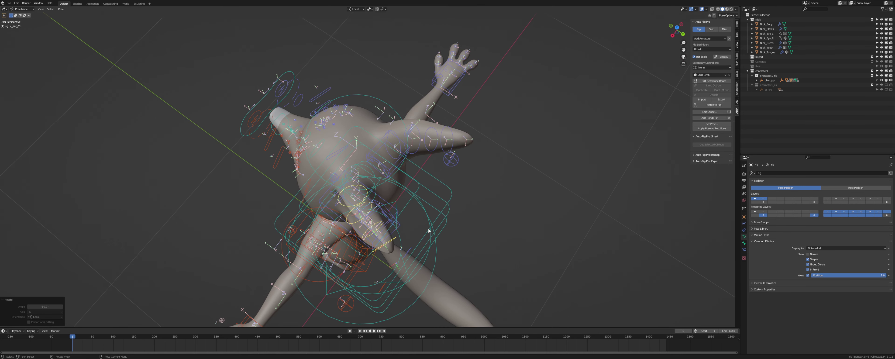
middle_drag(430, 232, 466, 188)
key(ctrl+z)
key(r)
key(x)
key(x)
right_click(476, 143)
Test the left ear bend by rotating its four controllers about their Z and Y axes, and save the file.
middle_drag(475, 144, 490, 170)
key(r)
key(z)
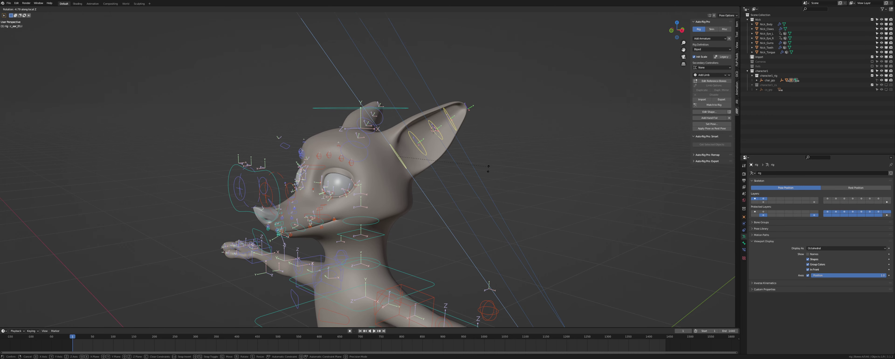
key(y)
click(477, 131)
middle_drag(477, 130, 415, 139)
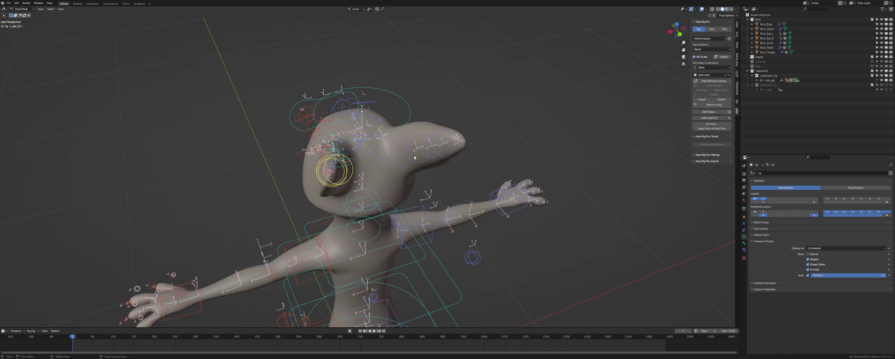
key(r)
key(y)
key(y)
click(407, 211)
middle_drag(407, 211, 463, 150)
key(ctrl+s)
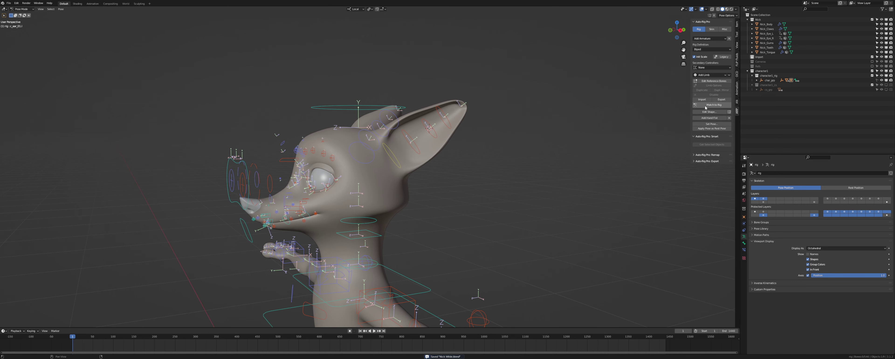
Edit the rig's reference bones, select the first ear bone and show its transform values.
click(709, 81)
scroll(605, 100, up, 4)
click(443, 123)
shift+middle_drag(464, 119, 373, 199)
scroll(352, 165, down, 2)
scroll(306, 175, up, 2)
scroll(355, 178, up, 1)
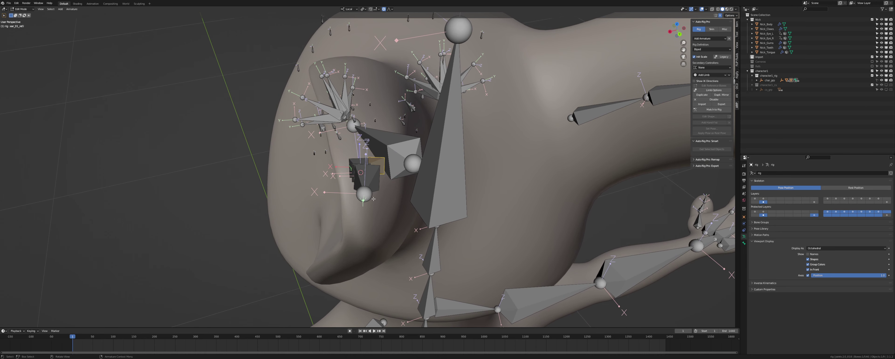
click(737, 25)
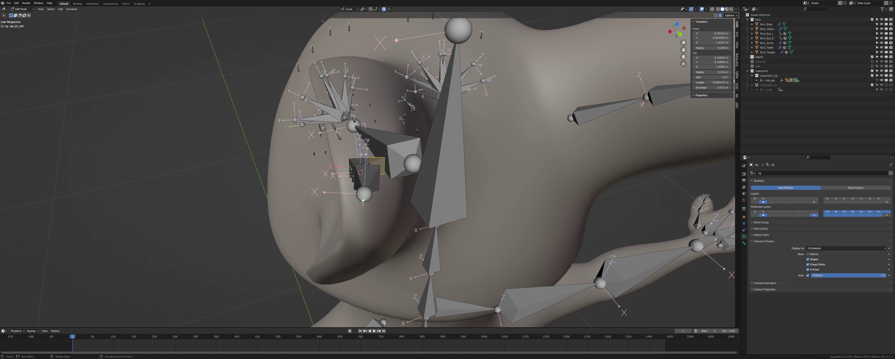
Adjust the roll of the first ear reference bone to straighten its axes, selecting it on the opposite ear.
mouse_move(361, 154)
shift+middle_down()
mouse_move(394, 156)
mouse_move(372, 155)
shift+middle_up()
click(617, 102)
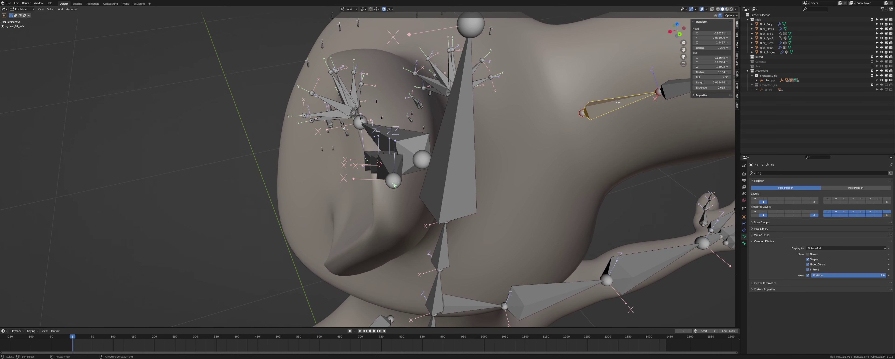
middle_drag(398, 139, 334, 155)
click(358, 154)
click(606, 99)
middle_drag(606, 100, 609, 103)
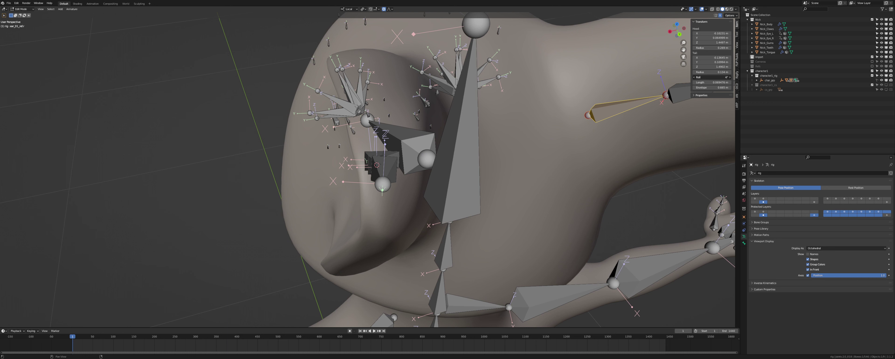
Adjust the roll of the second and third ear reference bones to line their axes up with the first.
click(681, 88)
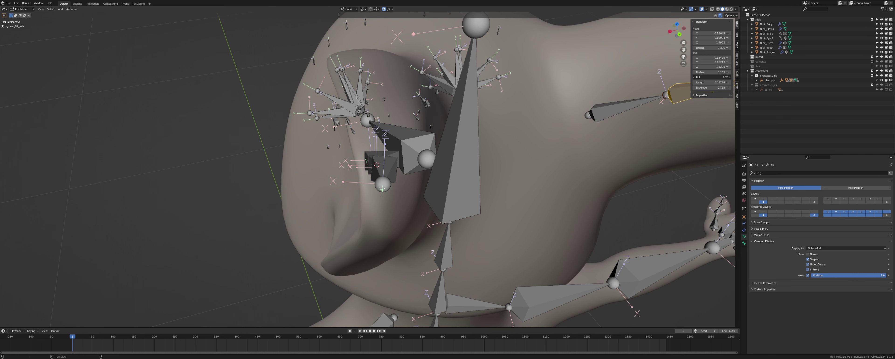
scroll(637, 94, down, 1)
shift+middle_drag(637, 95, 614, 96)
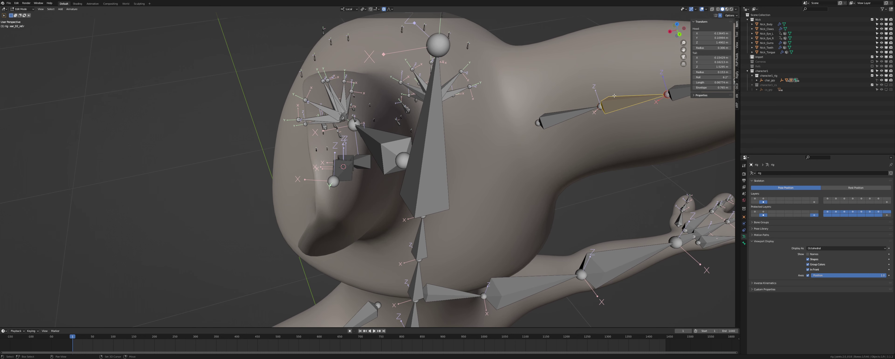
click(680, 91)
mouse_move(437, 118)
shift+middle_down()
mouse_move(469, 107)
mouse_move(436, 120)
shift+middle_up()
scroll(469, 107, up, 2)
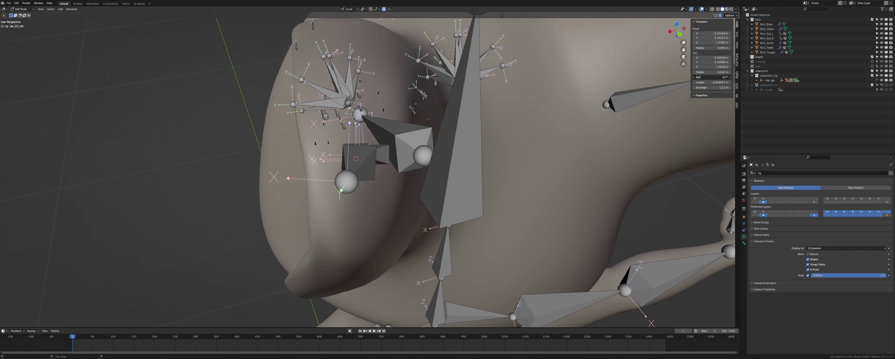
Adjust the roll of the last ear reference bone, at the ear tip, to line up with the chain.
scroll(653, 101, down, 3)
click(653, 96)
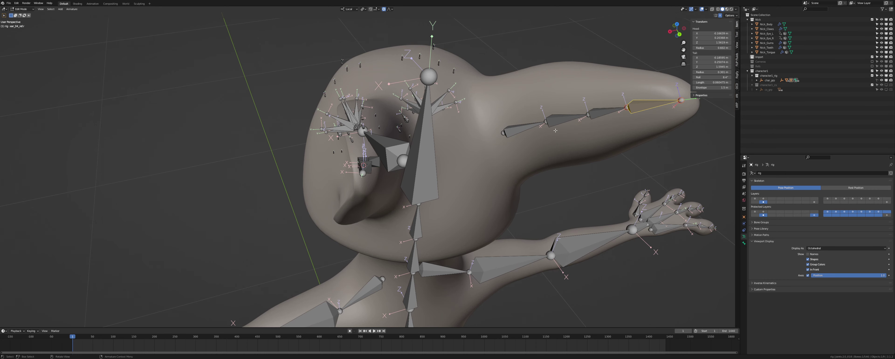
scroll(470, 152, up, 4)
middle_drag(458, 145, 472, 150)
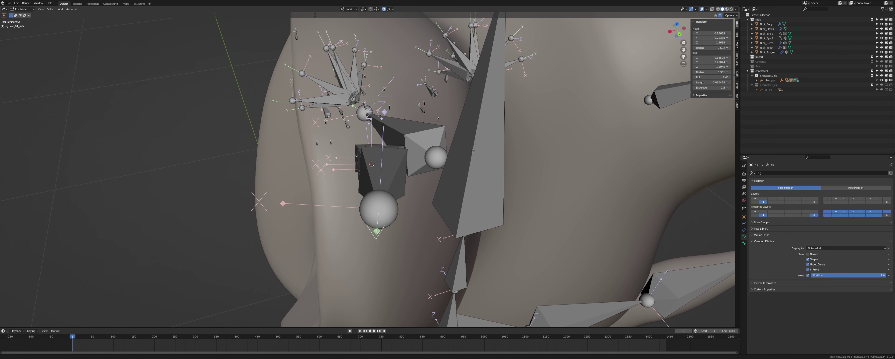
drag(712, 78, 699, 77)
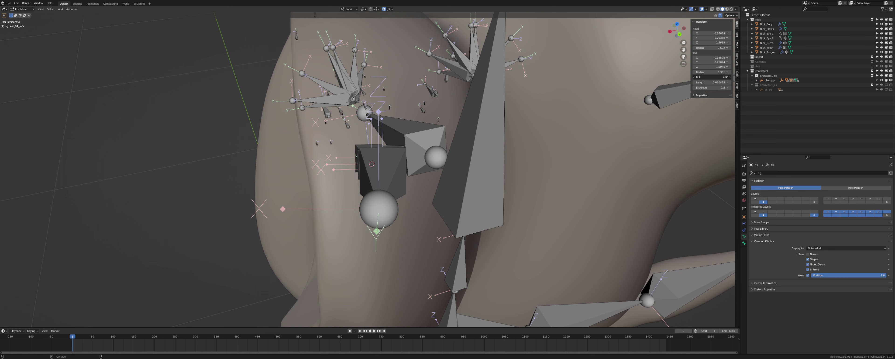
scroll(485, 122, down, 2)
mouse_move(477, 124)
shift+middle_down()
mouse_move(473, 103)
mouse_move(472, 123)
shift+middle_up()
scroll(471, 113, up, 1)
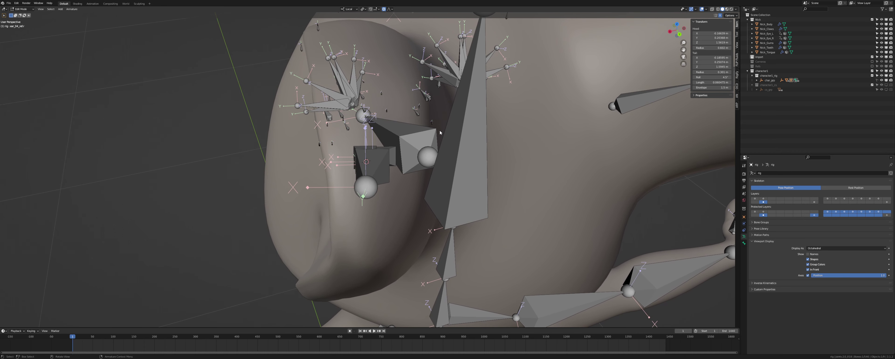
Match the rig to the adjusted ear bones and enable In Front display for the armature.
click(665, 95)
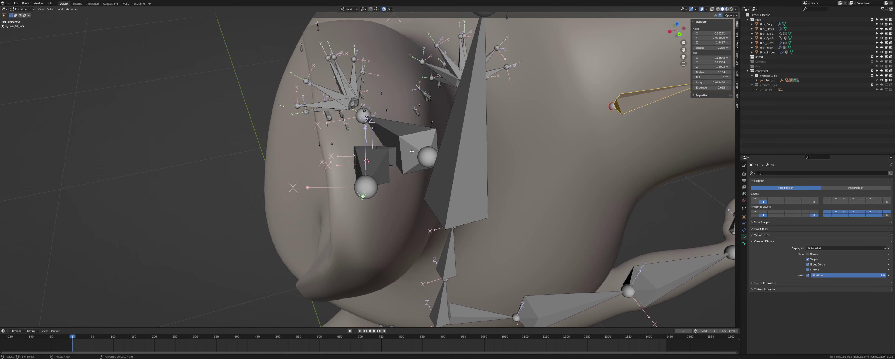
middle_drag(409, 155, 716, 97)
key(KP_3)
scroll(455, 136, down, 1)
scroll(402, 156, down, 1)
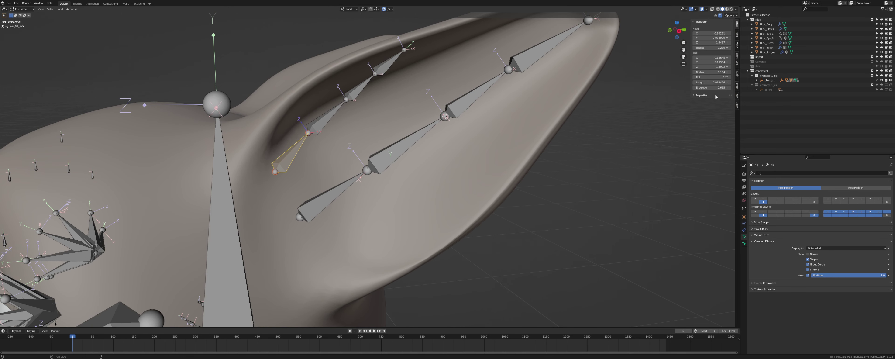
click(735, 102)
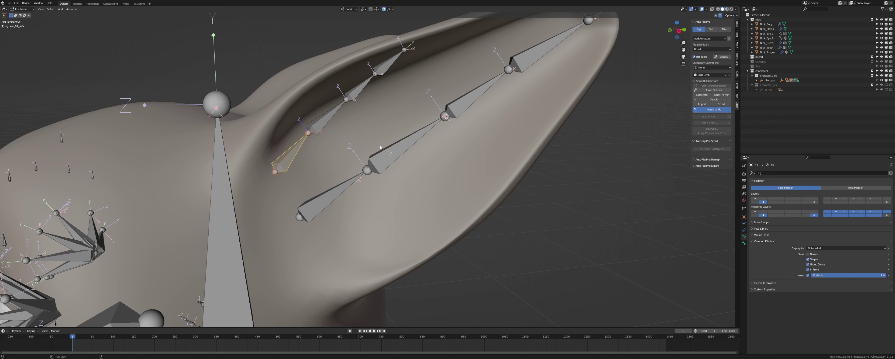
click(807, 270)
Select all four left ear controllers and try rotating them together.
click(378, 165)
scroll(392, 159, down, 3)
middle_drag(393, 159, 415, 159)
key(b)
drag(470, 107, 411, 144)
middle_drag(489, 133, 582, 166)
key(r)
click(548, 156)
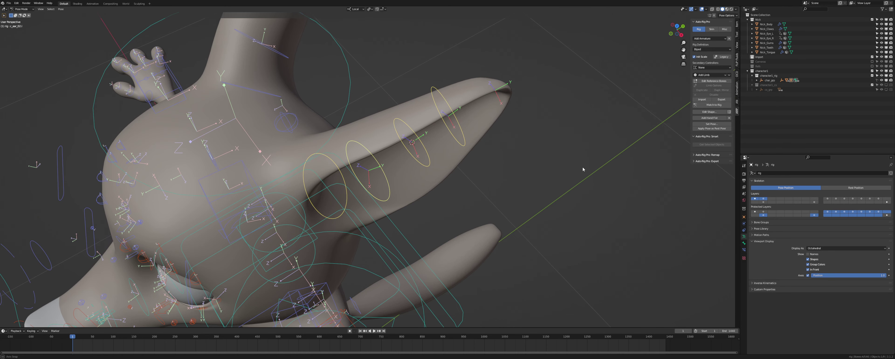
Bend the left ear by rotating its four controllers about the X axis, and save the file.
key(r)
key(x)
click(533, 67)
middle_drag(533, 68, 511, 109)
middle_drag(344, 187, 665, 145)
key(ctrl+s)
Try moving the left mouth corner controller.
scroll(442, 148, up, 5)
scroll(425, 164, up, 3)
key(g)
right_click(398, 137)
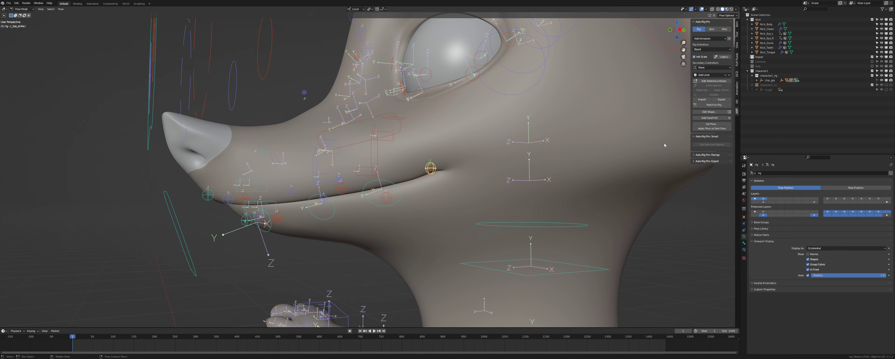
Edit the reference bones again and try moving the left mouth corner reference bone in X-ray view.
click(711, 82)
scroll(480, 163, up, 5)
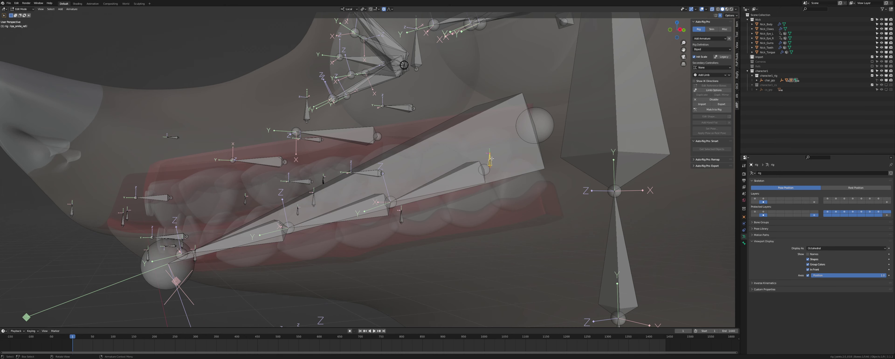
shift+middle_drag(491, 159, 371, 166)
click(363, 167)
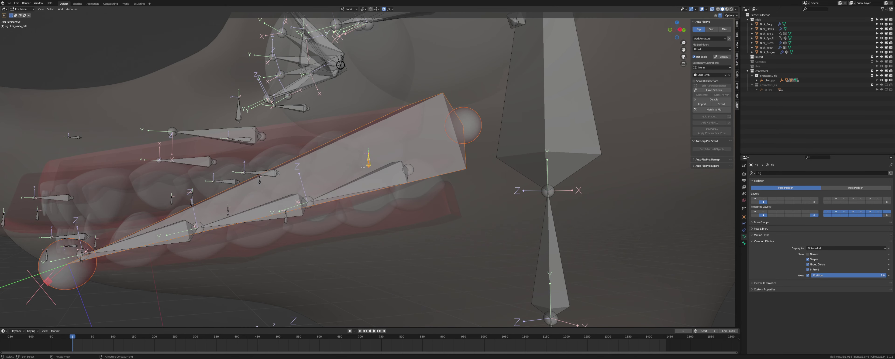
key(b)
middle_drag(469, 98, 434, 150)
key(g)
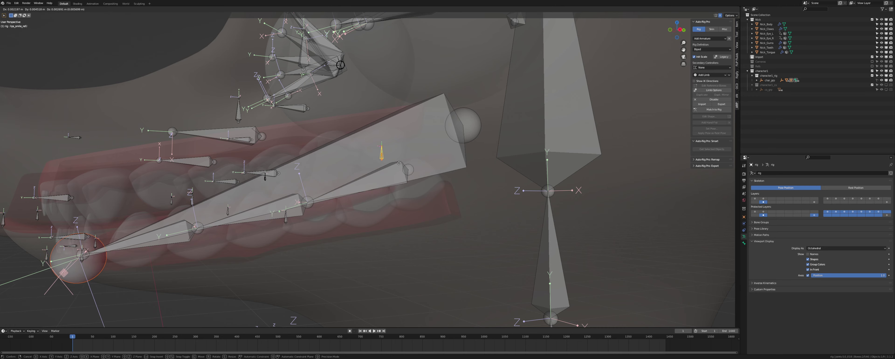
key(Escape)
key(b)
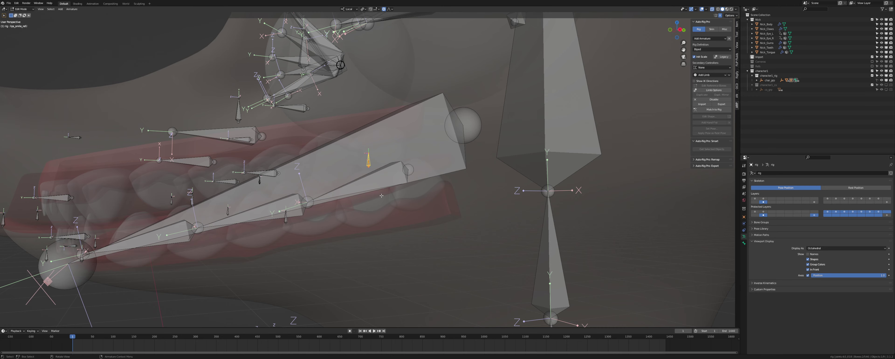
Reposition the left mouth corner reference bone against the lip corner, working from below and from the side.
key(KP_3)
middle_drag(335, 184, 317, 127)
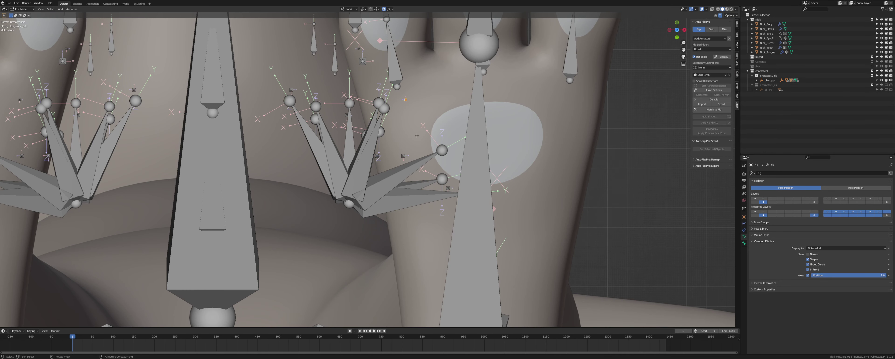
key(KP_5)
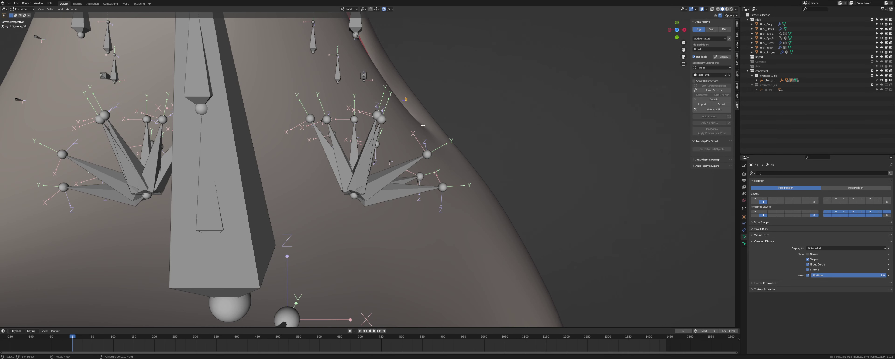
click(427, 128)
middle_drag(427, 128, 436, 189)
key(g)
click(415, 190)
key(g)
click(405, 210)
Slide the left lower lip reference bones along the Y axis to fit the lower lip edge.
click(350, 196)
middle_drag(350, 196, 319, 196)
key(g)
key(y)
click(382, 198)
middle_drag(382, 197, 387, 200)
click(334, 208)
key(g)
key(y)
key(y)
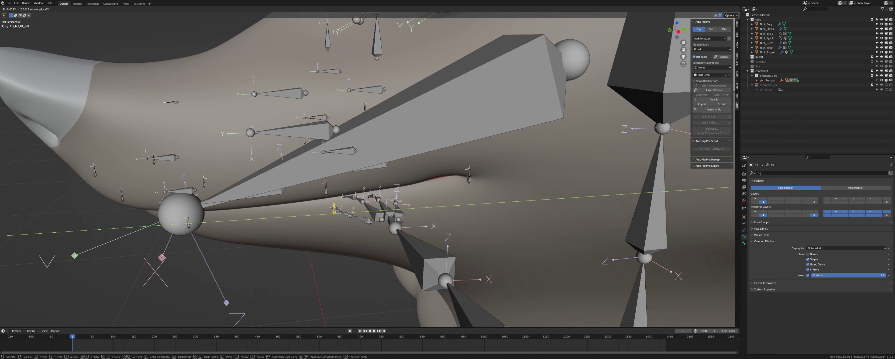
click(332, 210)
middle_drag(331, 209, 525, 122)
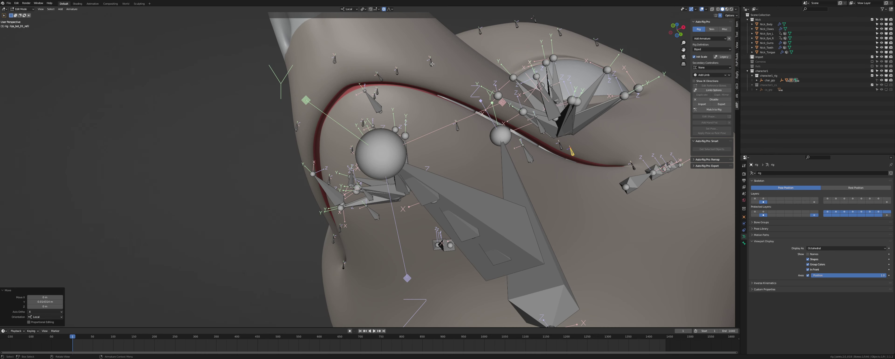
Reposition the left front upper and lower lip reference bones along the lip line from the bottom view.
click(436, 62)
shift+middle_drag(436, 62, 416, 116)
key(ctrl+KP_7)
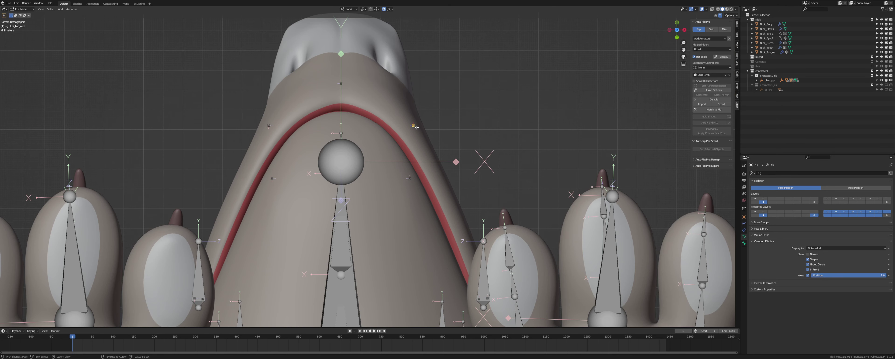
key(g)
click(413, 136)
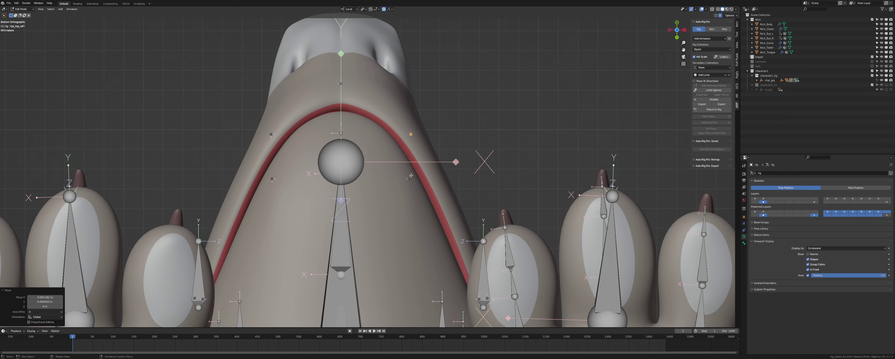
click(410, 177)
key(g)
click(405, 162)
Undo a freehand move of the centre upper lip reference bone and slide it along its local Y axis instead.
click(341, 84)
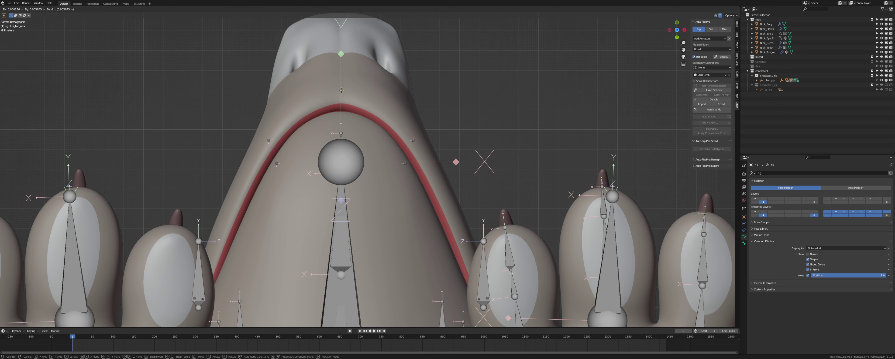
click(341, 116)
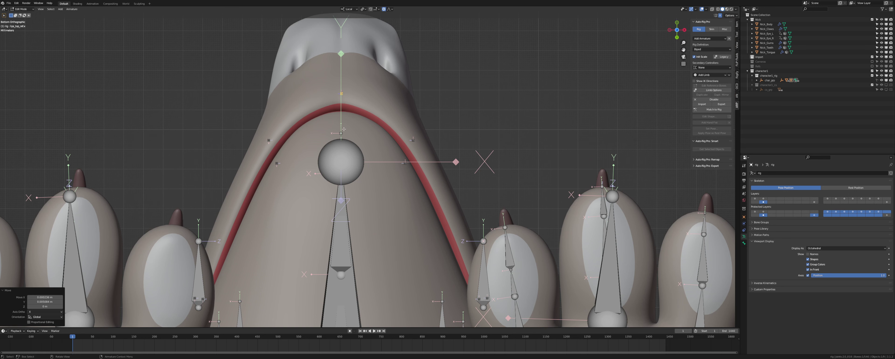
key(ctrl+z)
click(363, 115)
middle_drag(362, 115, 345, 242)
Slide the centre lower lip reference bone along its local Y axis from the bottom view and show its bone properties.
key(alt+z)
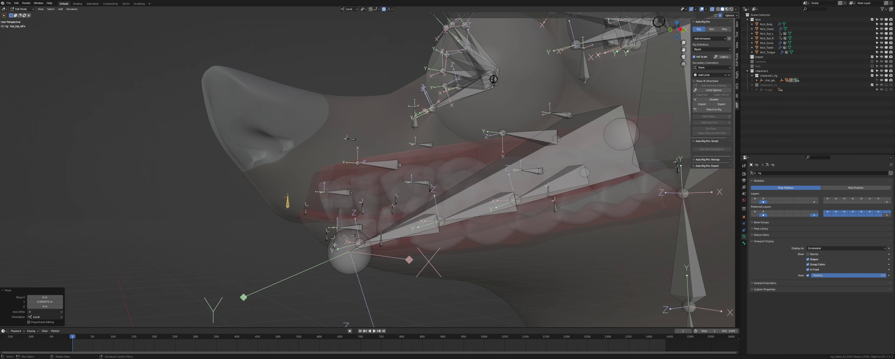
click(334, 244)
key(alt+z)
key(alt+z)
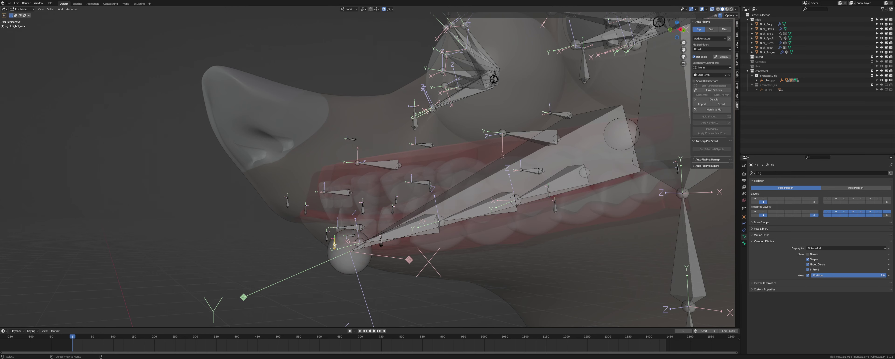
key(alt+z)
key(ctrl+KP_7)
key(g)
key(y)
click(337, 201)
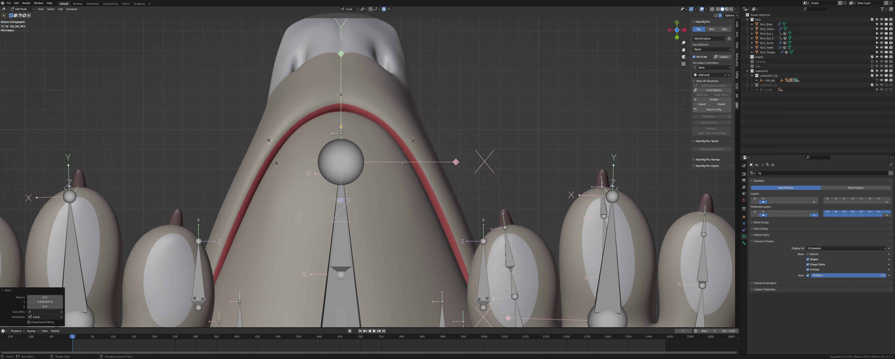
click(744, 243)
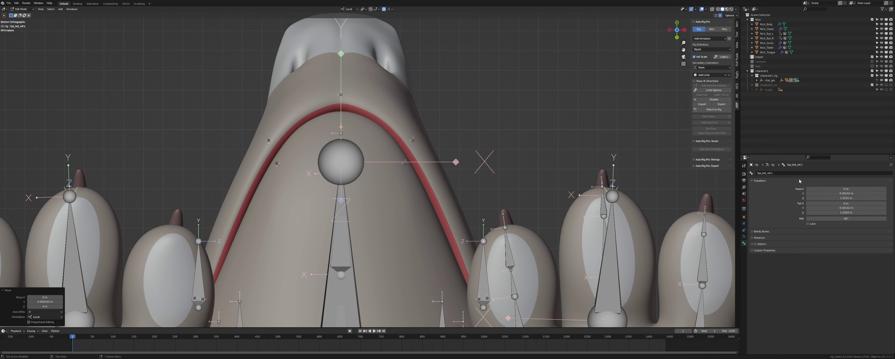
Reposition the centre lower lip reference bone against the lower lip edge from the side view.
key(KP_3)
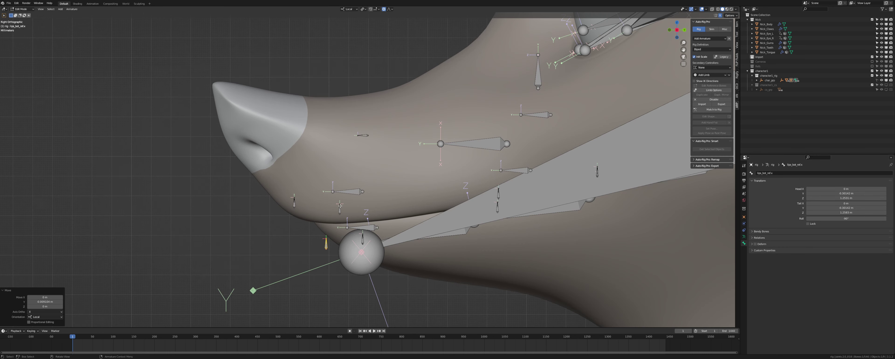
key(g)
click(347, 200)
Slide the left upper lip reference bone midway along the mouth along the Y axis from the side view.
shift+middle_drag(441, 214, 319, 213)
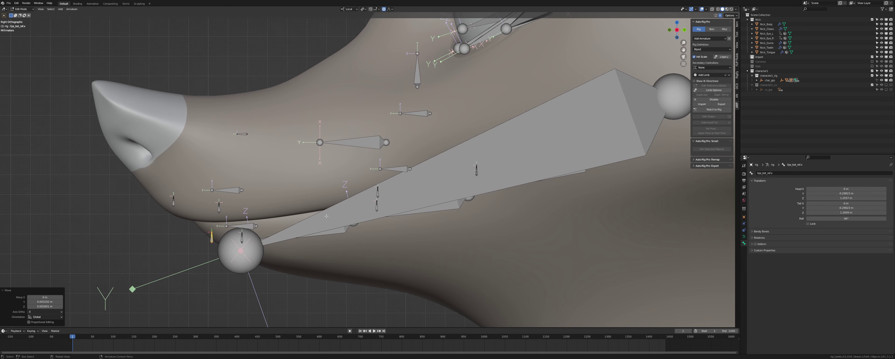
click(378, 193)
key(g)
key(y)
click(378, 193)
Move the left lower lip reference bone midway along the mouth forward and down, then adjust its height along its local Z axis.
click(377, 205)
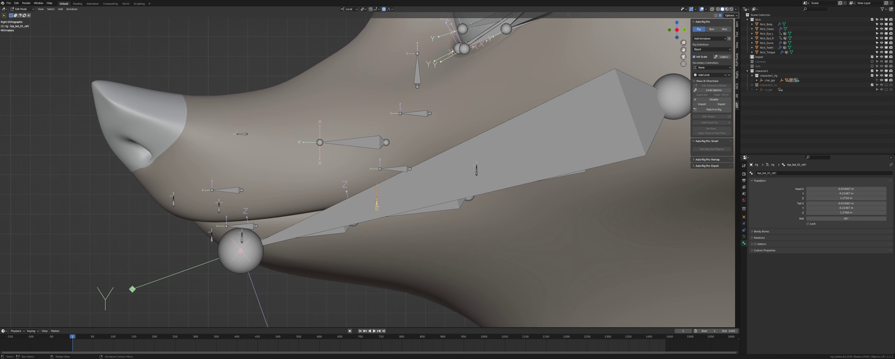
key(alt+z)
key(g)
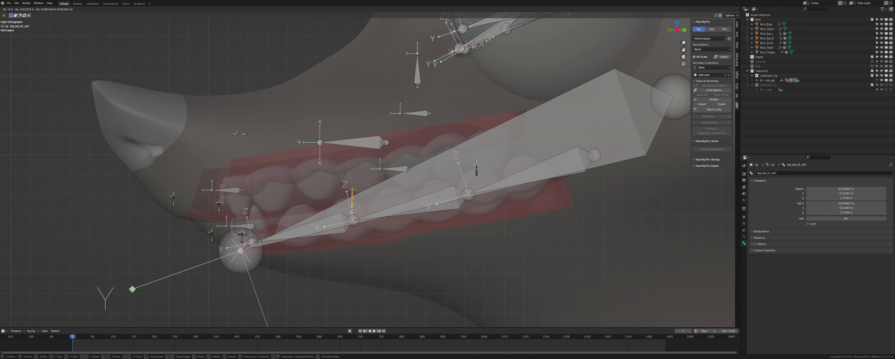
click(352, 210)
key(alt+z)
middle_drag(352, 210, 315, 205)
key(g)
key(z)
key(z)
click(385, 215)
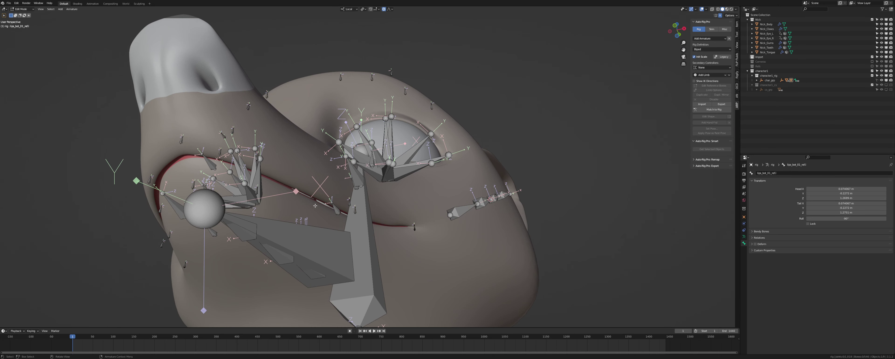
Move the left cheek inflate reference bone back toward the cheek from the side view.
click(361, 178)
middle_drag(549, 230, 358, 208)
key(KP_3)
key(g)
click(453, 184)
middle_drag(453, 184, 494, 150)
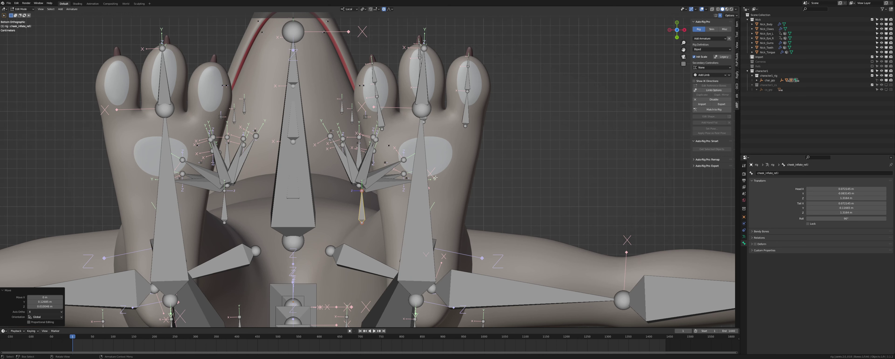
Move the left cheek inflate reference bone outward to the cheek surface, using the bottom, top and side views.
key(g)
click(470, 170)
key(KP_7)
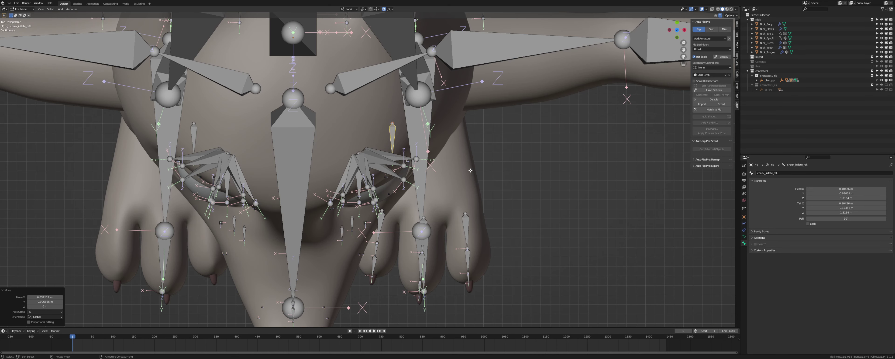
key(g)
click(517, 173)
middle_drag(517, 173, 477, 185)
key(KP_3)
click(459, 158)
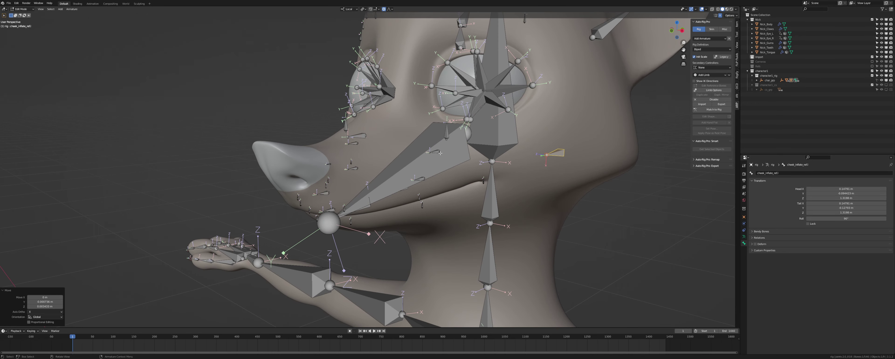
Turn on X-ray display and move the left upper teeth reference bone along the Z axis to the upper teeth.
click(438, 152)
middle_drag(438, 153, 412, 207)
key(alt+z)
key(g)
key(z)
click(403, 193)
Lower the left lower teeth reference bone along the Z axis onto the lower row of teeth.
click(406, 174)
key(g)
key(z)
click(412, 196)
key(g)
key(z)
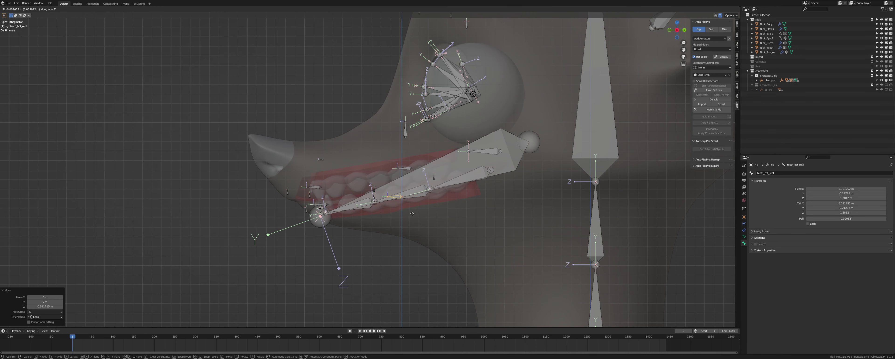
click(411, 213)
Fine-tune the left upper and lower teeth reference bones against their rows of teeth from the side view.
click(402, 168)
key(g)
key(z)
click(401, 174)
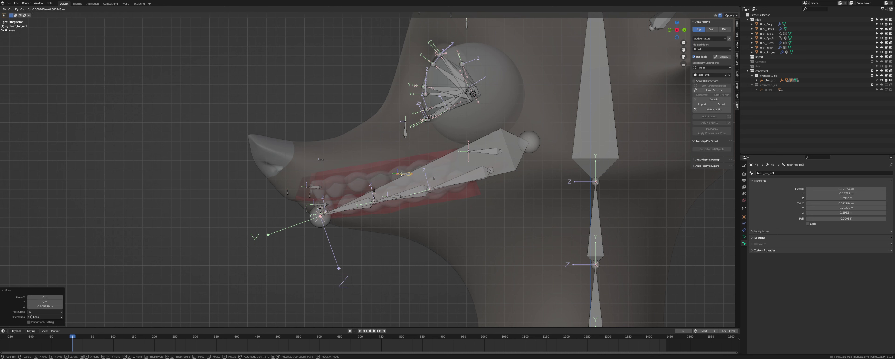
click(378, 179)
click(398, 196)
key(g)
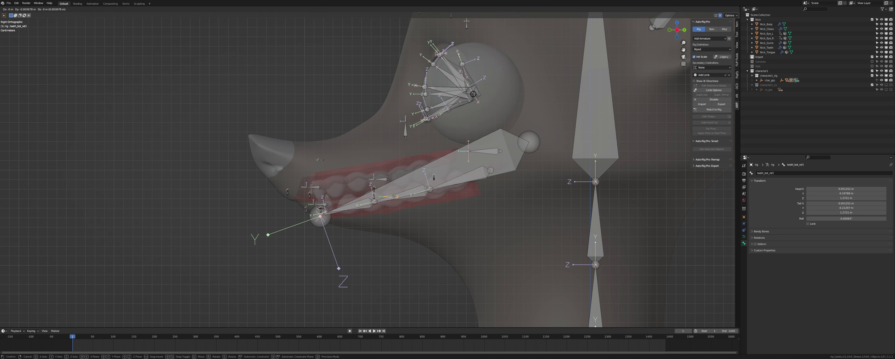
click(391, 198)
Position the centre upper teeth reference bone at the front upper teeth from the side view.
shift+middle_drag(391, 197, 481, 181)
scroll(481, 181, up, 3)
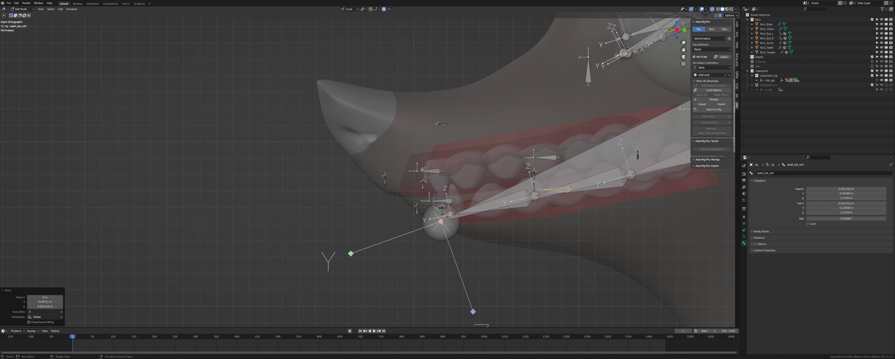
click(435, 172)
scroll(446, 176, up, 2)
key(g)
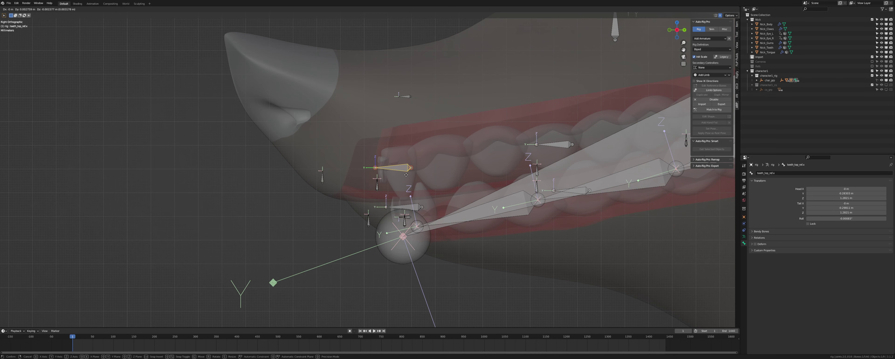
click(405, 174)
Position the centre lower teeth reference bone at the front lower teeth and adjust its height along the Z axis.
click(407, 207)
key(g)
click(409, 208)
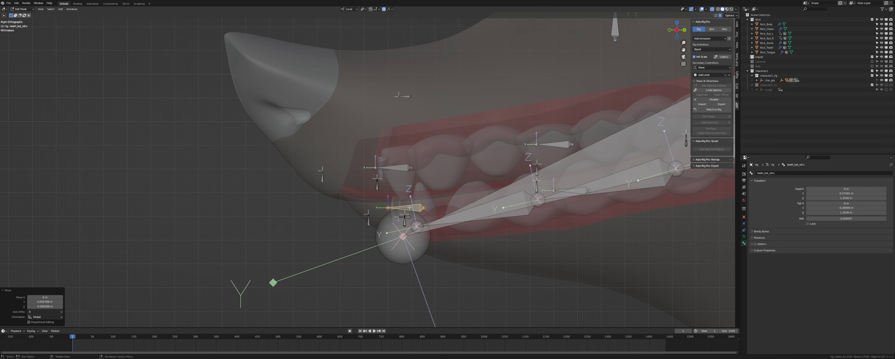
key(KP_1)
key(KP_3)
key(g)
key(z)
click(409, 209)
Move the lower lip roll reference bone forward and down in front of the lower lip from the side view.
scroll(409, 208, down, 2)
shift+middle_drag(400, 205, 371, 196)
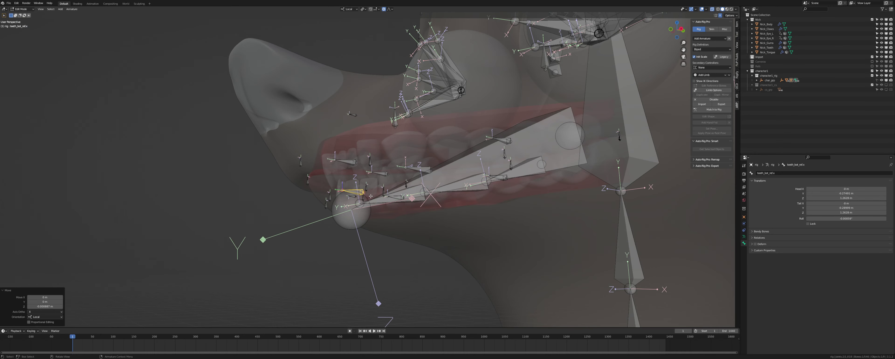
click(353, 196)
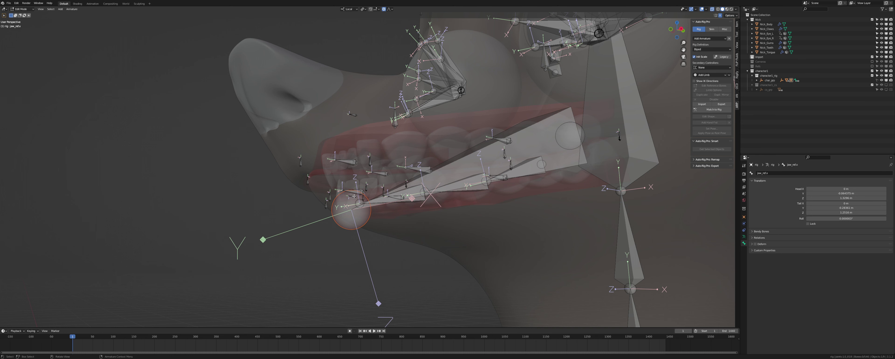
scroll(353, 197, up, 4)
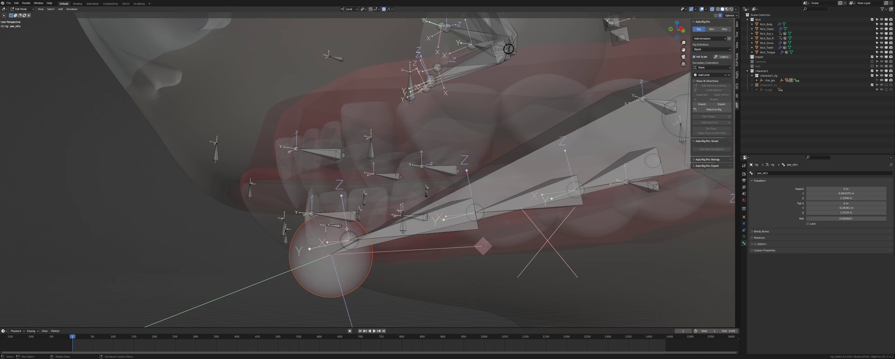
click(335, 226)
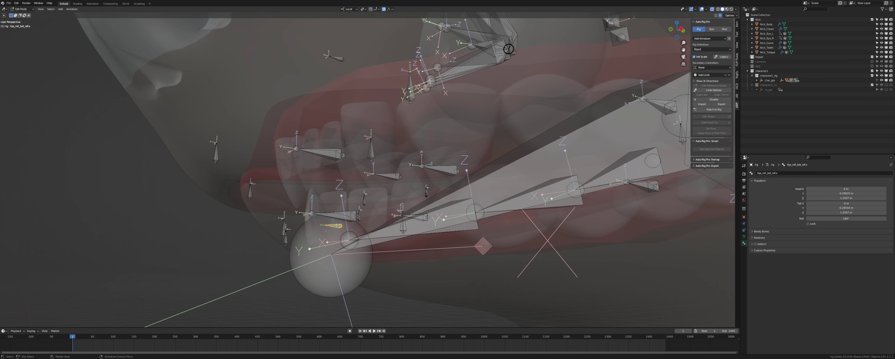
key(KP_3)
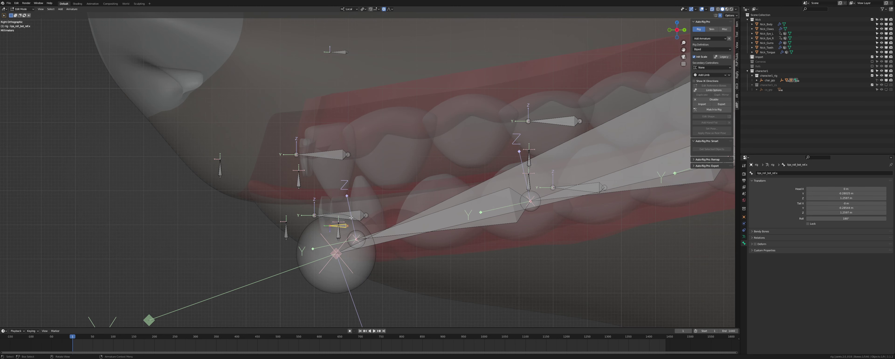
key(g)
click(293, 244)
Move the upper lip roll reference bone to the front of the muzzle below the nose and nudge the lower lip roll bone.
shift+middle_drag(303, 178, 406, 193)
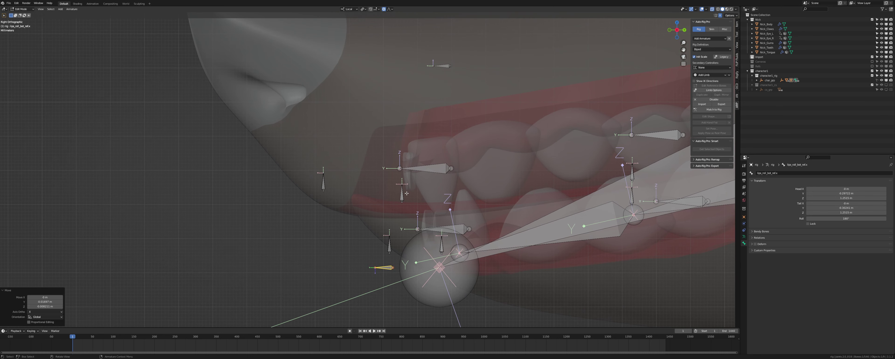
click(444, 65)
key(g)
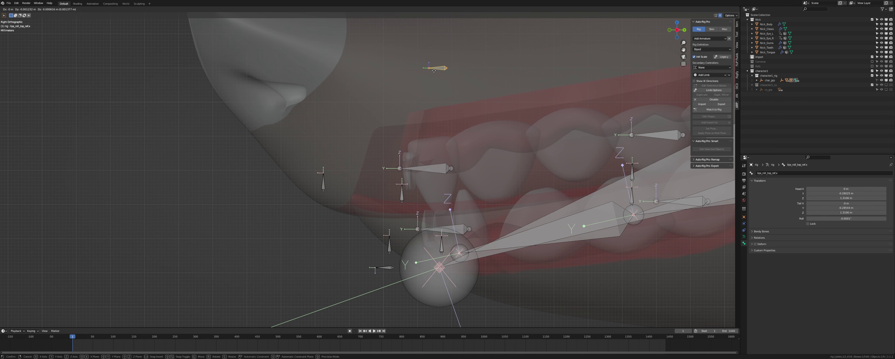
click(279, 165)
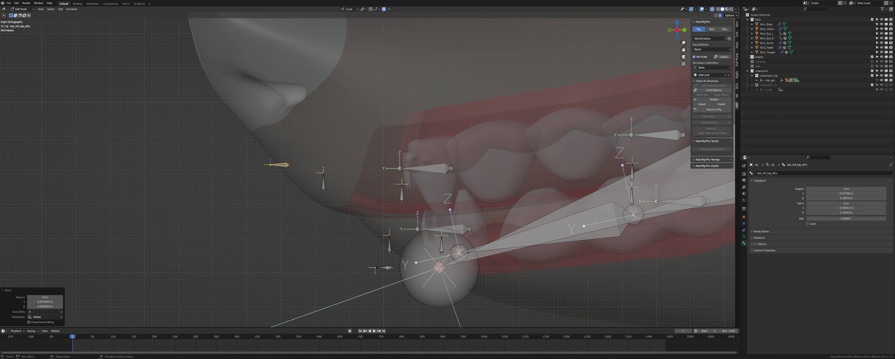
drag(387, 267, 387, 267)
Turn off X-ray display and move the left cheek smile reference bone below the eye onto the cheek from the front view.
scroll(414, 215, down, 4)
shift+middle_drag(436, 158, 335, 205)
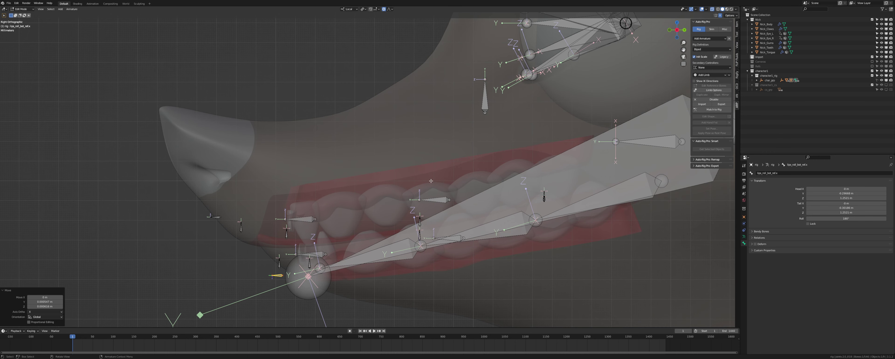
click(484, 104)
shift+middle_drag(482, 134, 399, 166)
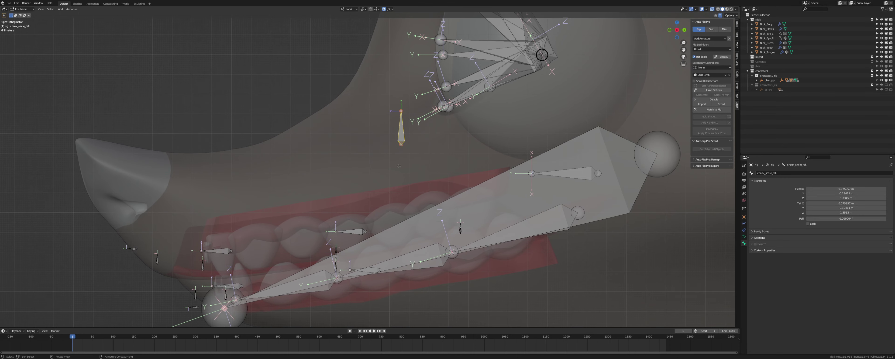
key(KP_1)
key(alt+z)
key(g)
click(563, 187)
Examine the reference bone placement on the head, arm, hand, torso, leg and foot, and the shape of the tail.
scroll(563, 193, down, 2)
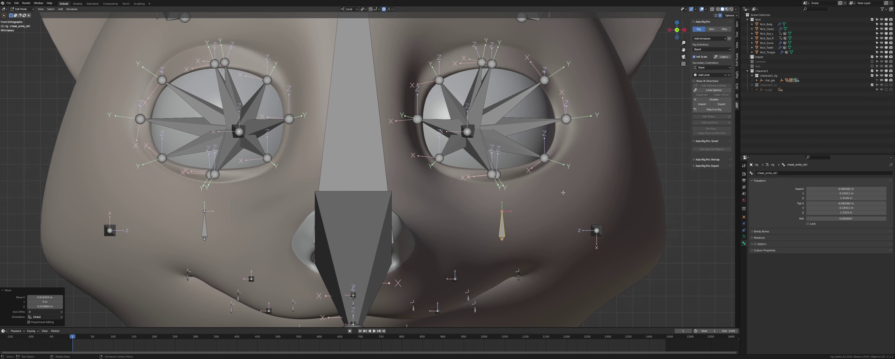
scroll(602, 225, down, 3)
middle_drag(602, 225, 506, 207)
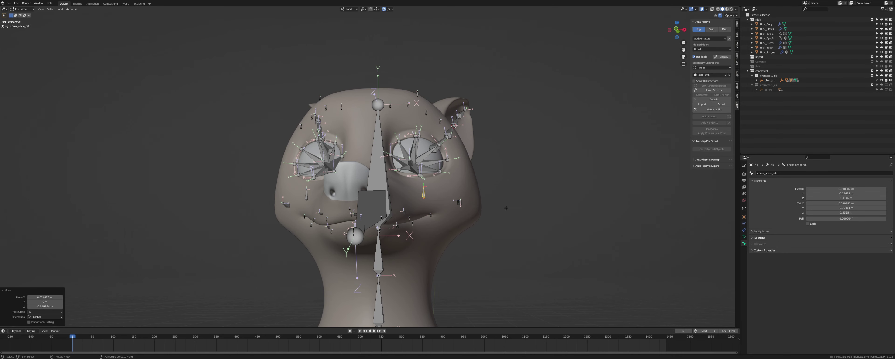
shift+middle_drag(456, 273, 356, 234)
scroll(439, 109, down, 2)
key(ctrl+KP_7)
scroll(440, 166, up, 2)
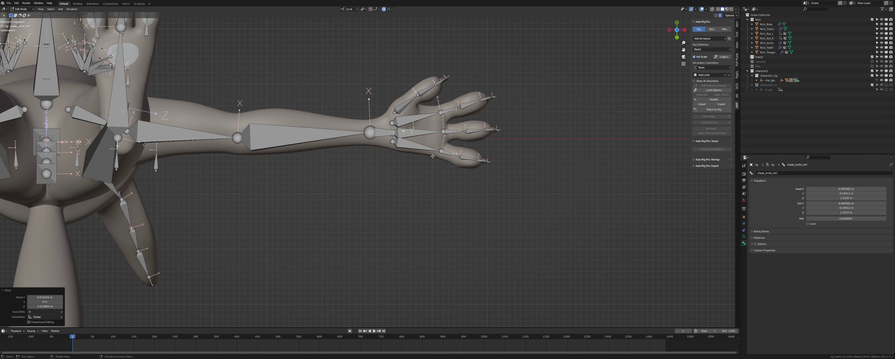
scroll(395, 110, up, 3)
scroll(308, 209, down, 4)
middle_drag(308, 209, 441, 126)
key(KP_3)
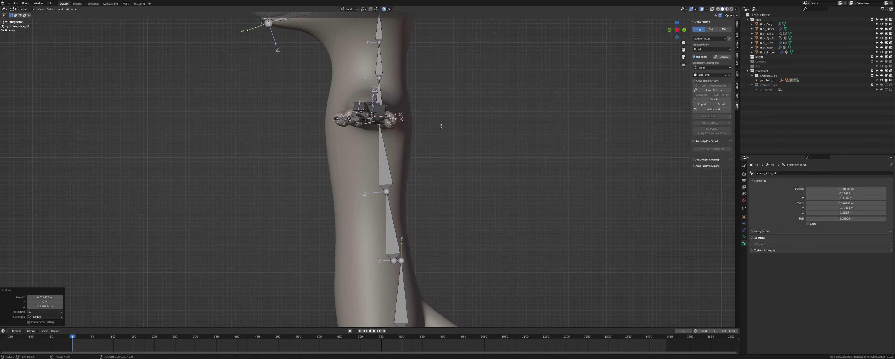
scroll(448, 184, down, 4)
scroll(451, 156, up, 6)
shift+middle_drag(443, 186, 453, 86)
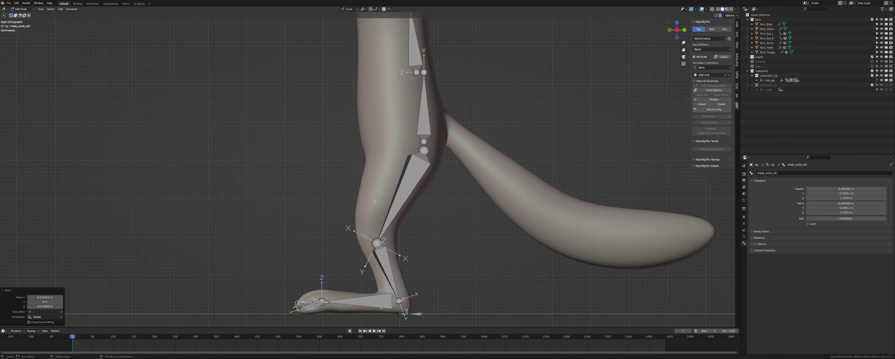
Generate the control rig with Match to Rig and show the armature's data properties, viewing the legs and tail from the side.
middle_drag(375, 202, 404, 214)
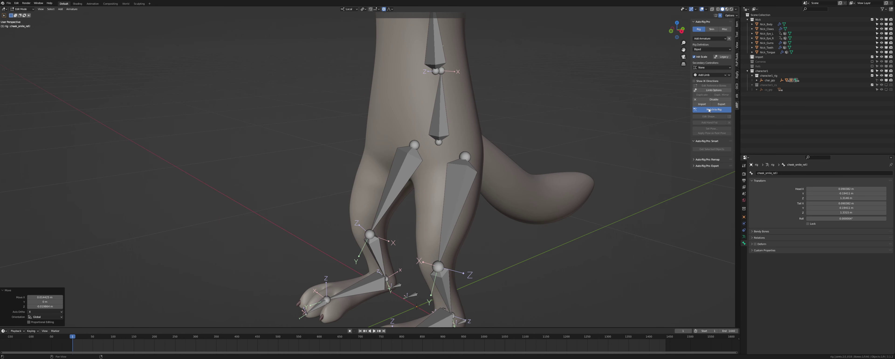
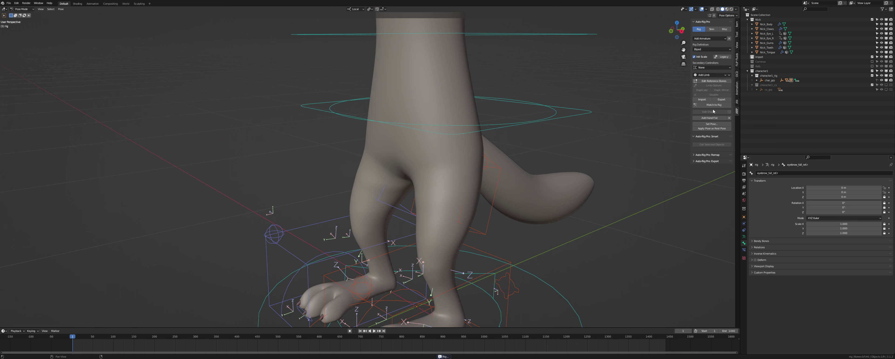
click(743, 249)
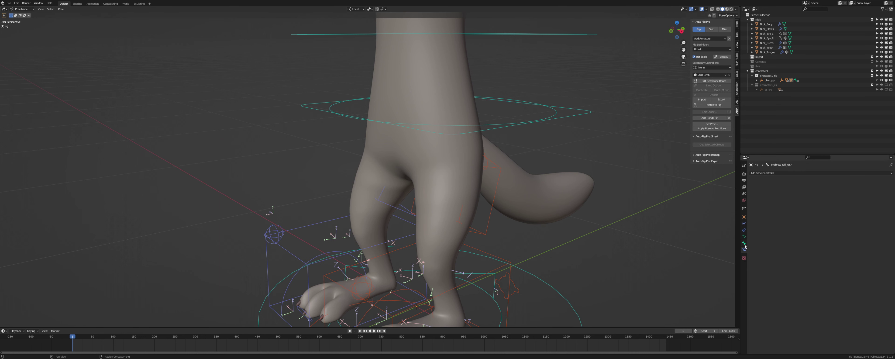
click(744, 244)
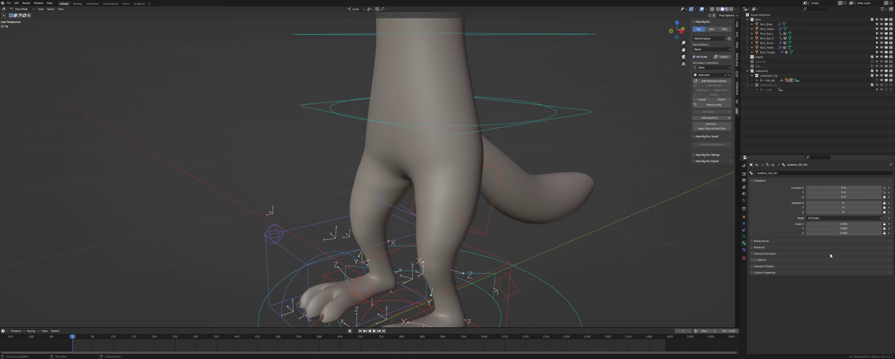
click(763, 266)
click(768, 266)
click(743, 237)
key(KP_3)
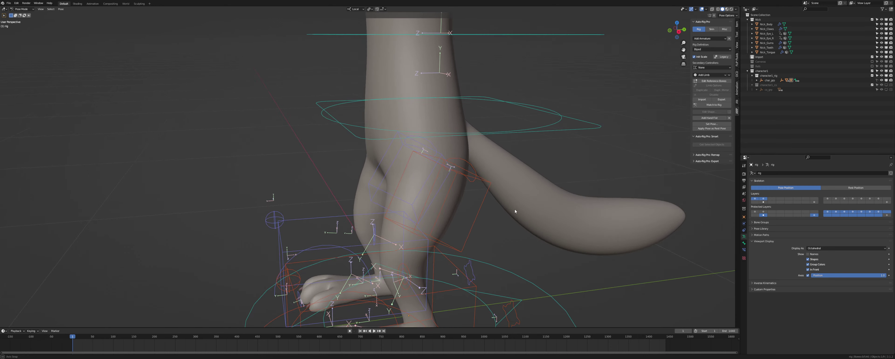
scroll(503, 205, up, 2)
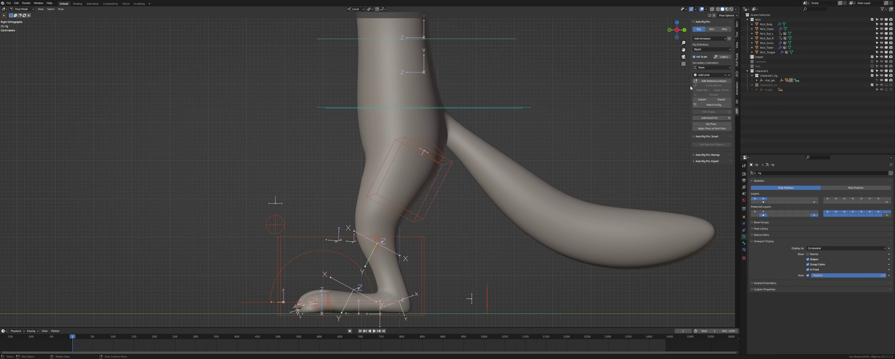
Edit the reference bones, move the top joint of the left thigh bone forward along Y to the middle of the leg, and save the file.
click(716, 80)
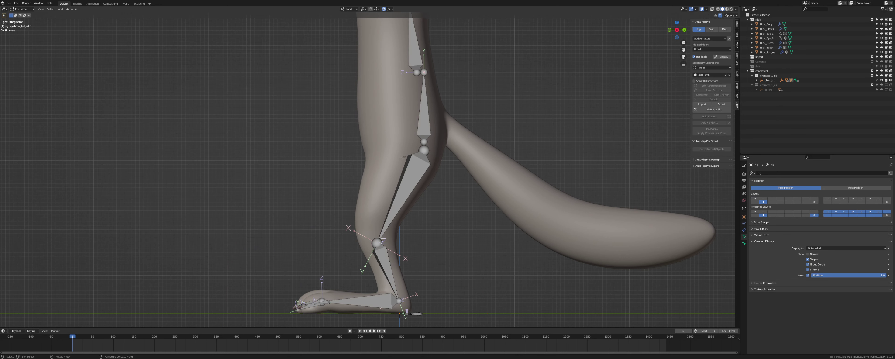
key(g)
key(y)
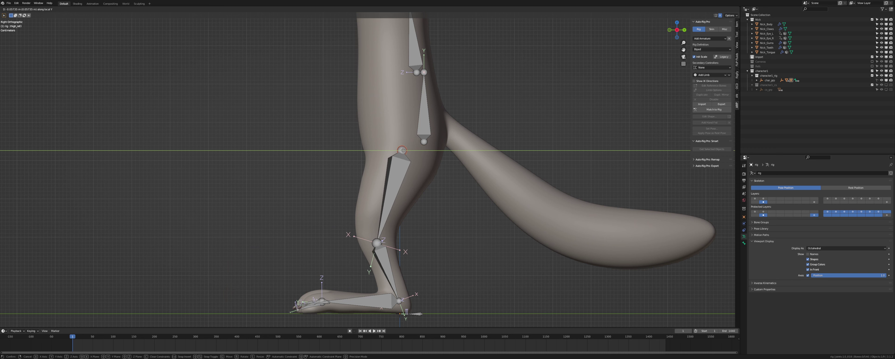
click(401, 150)
middle_drag(419, 186, 382, 200)
key(ctrl+s)
key(KP_1)
key(KP_3)
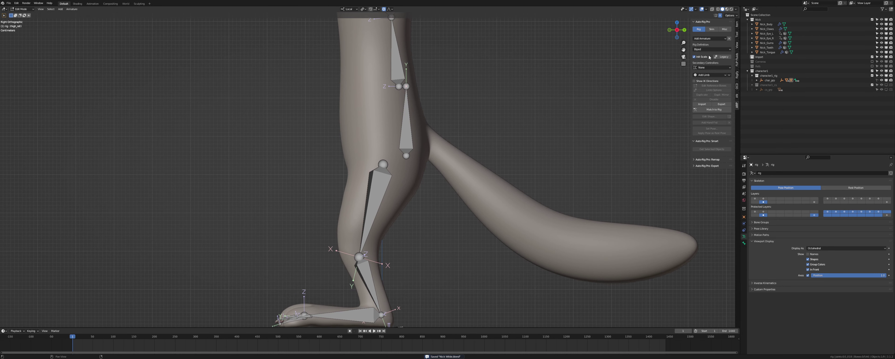
Add a Tail limb to the rig and move the whole tail bone chain to the base of the tail mesh.
click(710, 39)
click(712, 75)
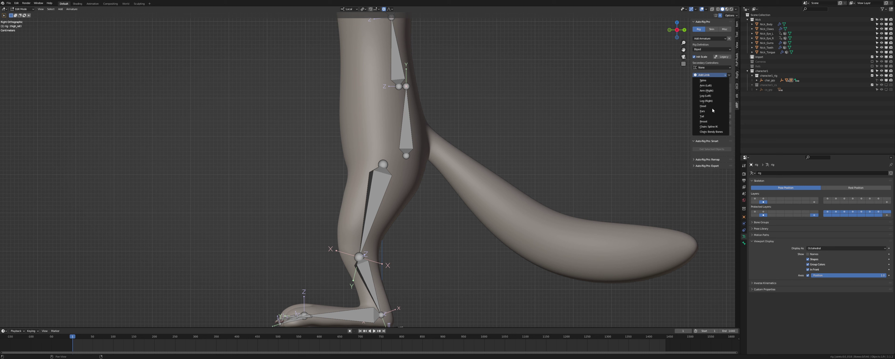
click(713, 122)
key(alt+a)
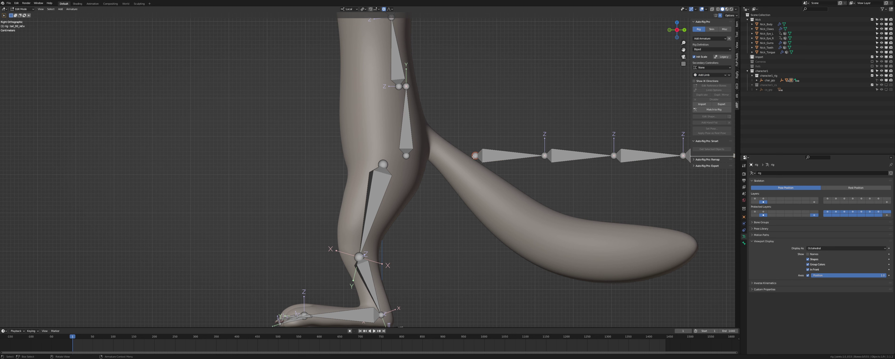
shift+middle_drag(511, 160, 443, 154)
click(443, 154)
key(ctrl+l)
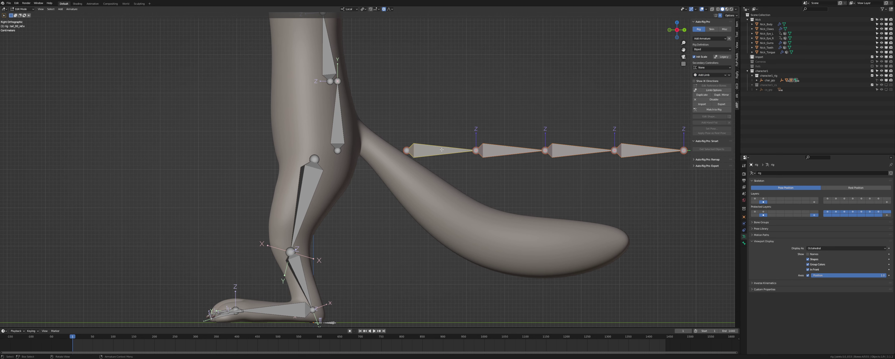
key(g)
click(402, 147)
key(r)
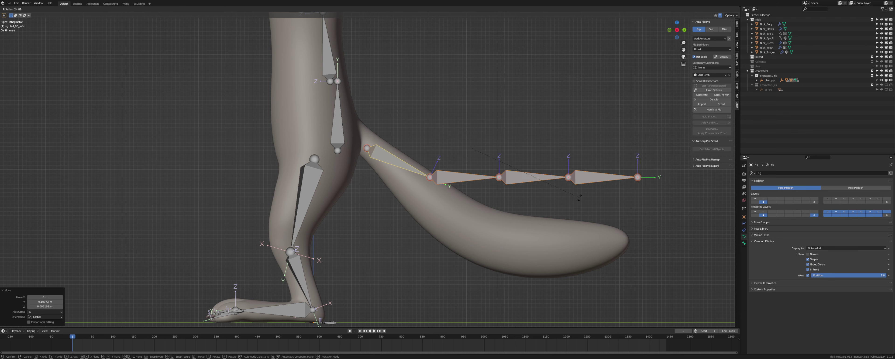
right_click(581, 192)
Select the edge loop around the tail's base on the body mesh and snap the 3D cursor to it.
key(Tab)
click(372, 134)
key(Tab)
middle_drag(372, 134, 348, 122)
alt+click(325, 123)
key(2)
alt+click(330, 125)
key(shift+s)
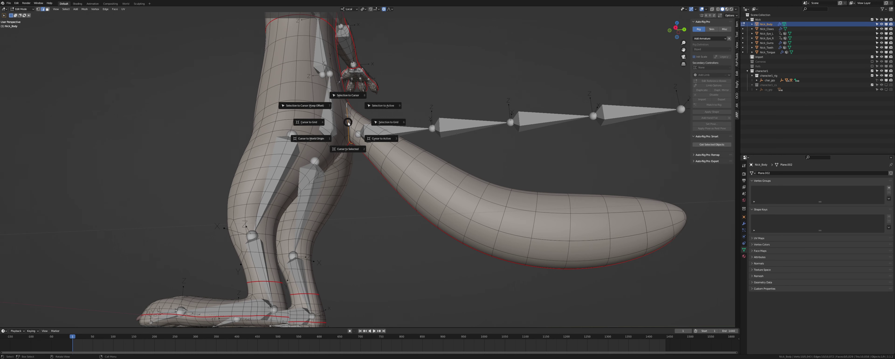
click(348, 149)
Snap the root joint of the tail bone chain to the 3D cursor at the base of the tail.
key(Tab)
click(364, 135)
key(Tab)
click(357, 136)
key(shift+s)
key(8)
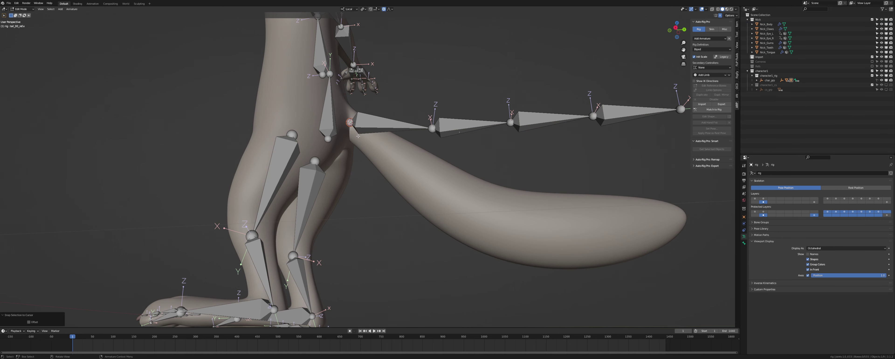
key(KP_1)
key(KP_3)
Snap the second tail joint to the centre of an edge loop on the upper part of the tail.
key(Tab)
click(419, 183)
key(Tab)
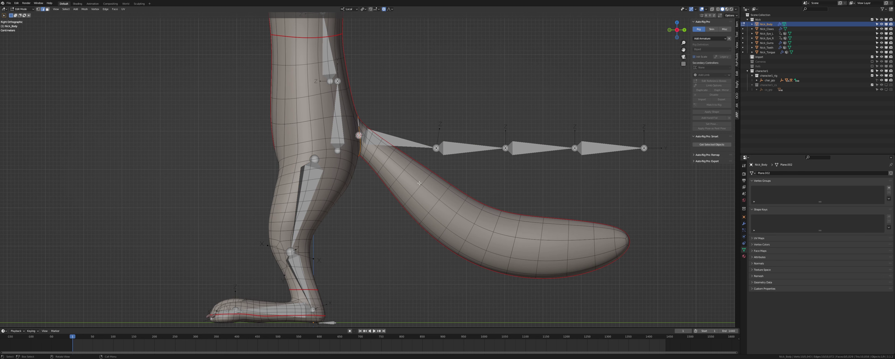
key(Tab)
click(435, 146)
key(Tab)
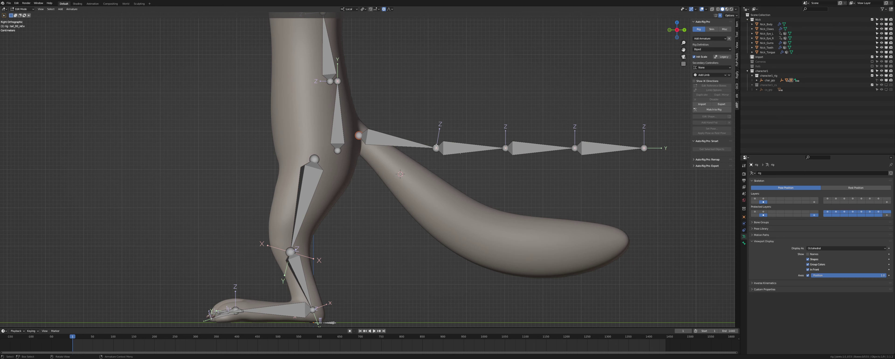
key(shift+s)
key(8)
Snap the third tail joint to the centre of an edge loop a little before the middle of the tail.
key(Tab)
click(438, 194)
key(Tab)
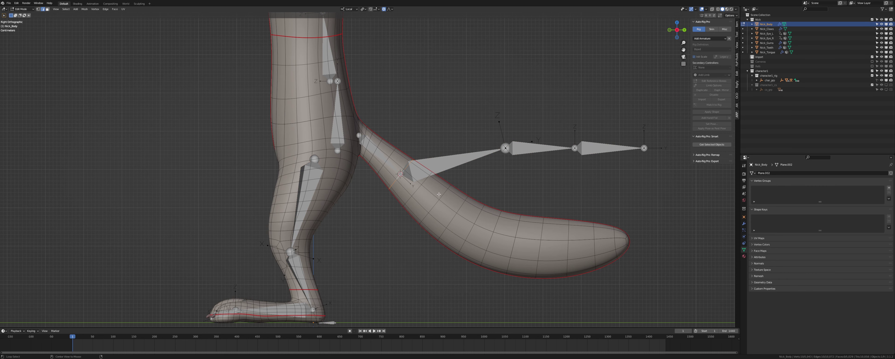
key(shift+s)
key(2)
key(Tab)
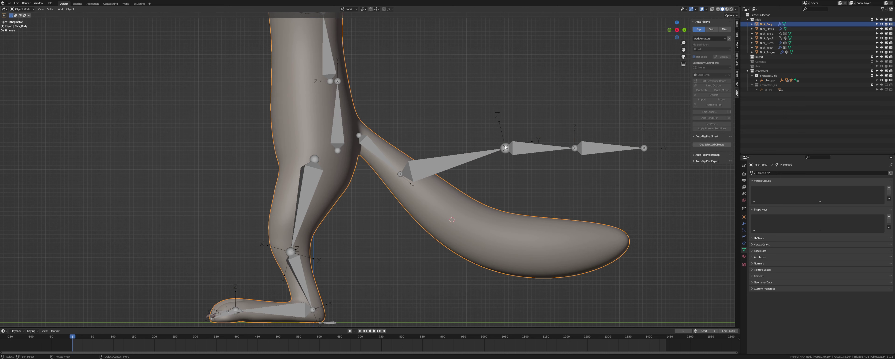
click(505, 145)
key(Tab)
click(505, 145)
key(shift+s)
key(8)
Snap the fourth tail joint to the centre of an edge loop just past the middle of the tail.
key(Tab)
click(514, 237)
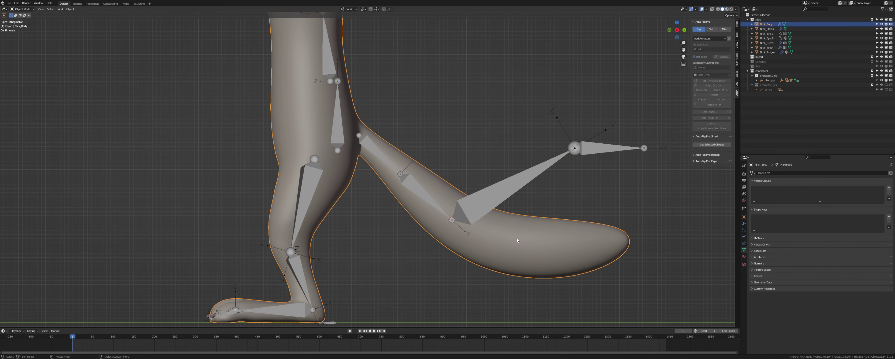
key(Tab)
shift+middle_drag(514, 237, 491, 212)
key(shift+s)
key(2)
key(Tab)
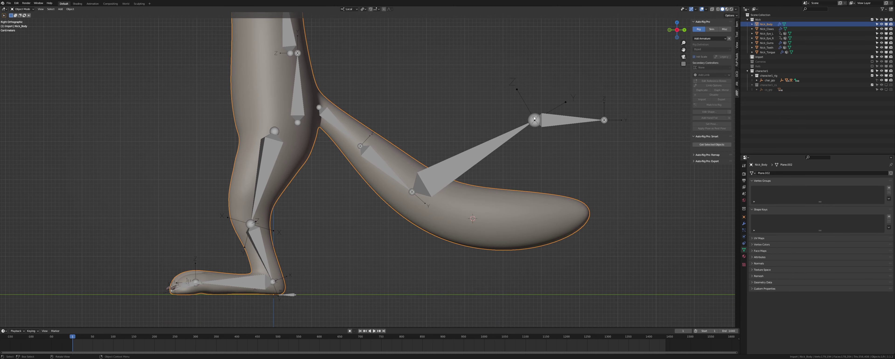
click(533, 115)
key(Tab)
click(534, 115)
key(shift+s)
key(8)
Snap the end joint of the tail chain to the tip of the tail mesh.
key(Tab)
click(577, 214)
key(Tab)
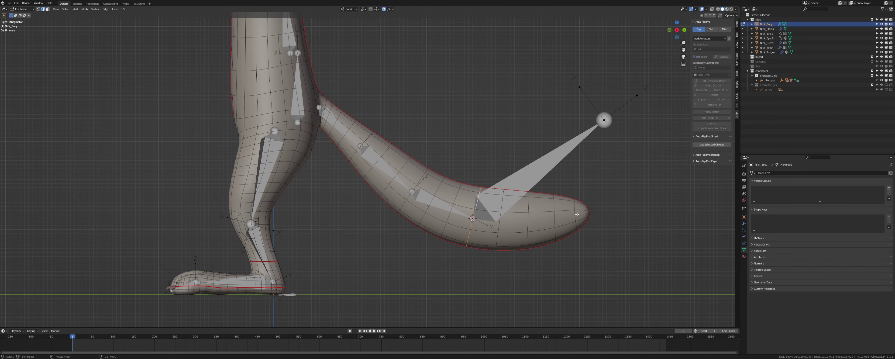
middle_drag(589, 211, 483, 230)
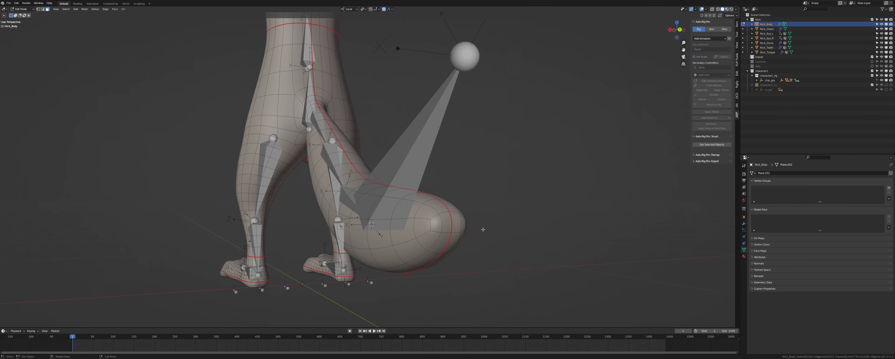
key(shift+s)
key(2)
key(Tab)
click(466, 57)
key(Tab)
click(465, 57)
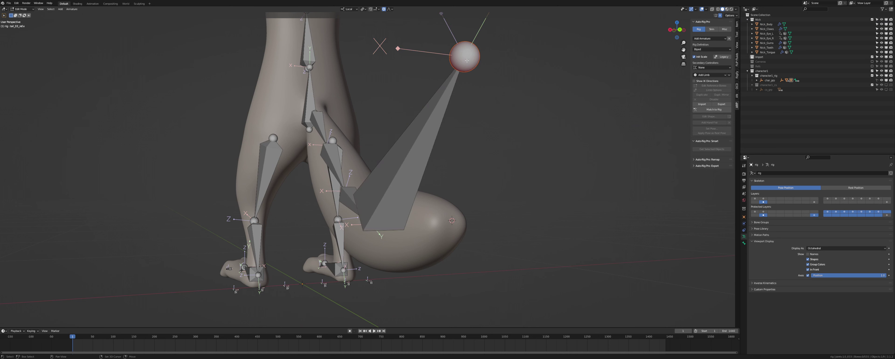
key(shift+s)
key(8)
key(KP_3)
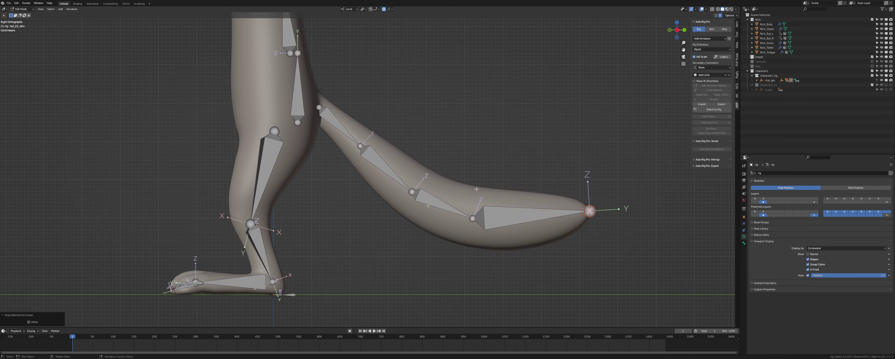
Resnap the fourth tail joint to the centre of an edge loop closer to the tail's tip.
key(Tab)
click(482, 194)
key(Tab)
key(shift+s)
key(2)
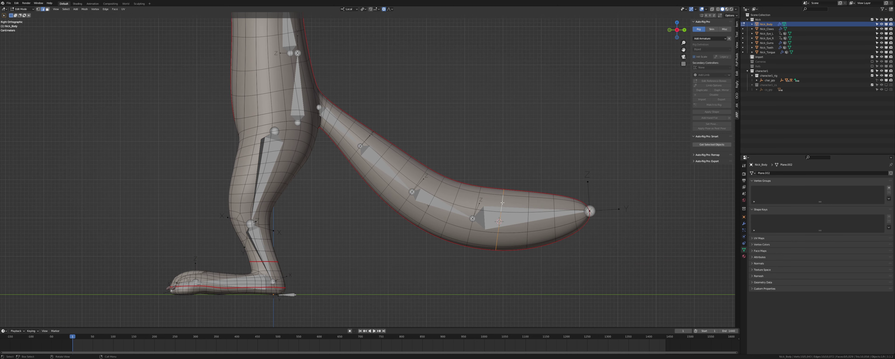
key(Tab)
click(487, 217)
key(Tab)
click(472, 218)
key(shift+s)
click(471, 196)
Resnap the third tail joint to the centre of an edge loop slightly farther down the tail.
key(Tab)
click(445, 186)
key(Tab)
alt+click(438, 186)
key(shift+s)
key(2)
key(Tab)
click(409, 189)
key(Tab)
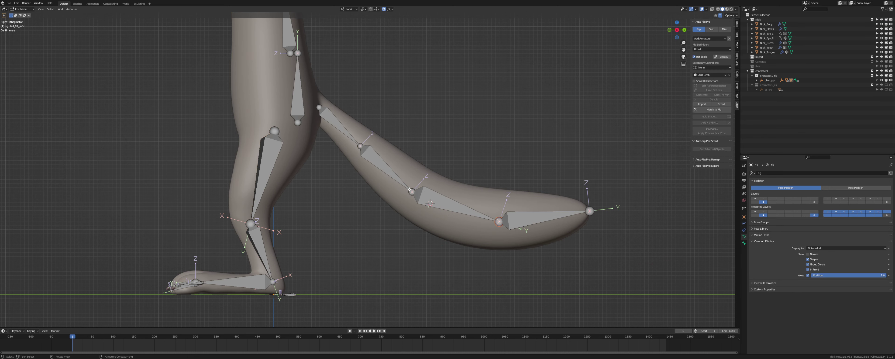
key(shift+s)
key(8)
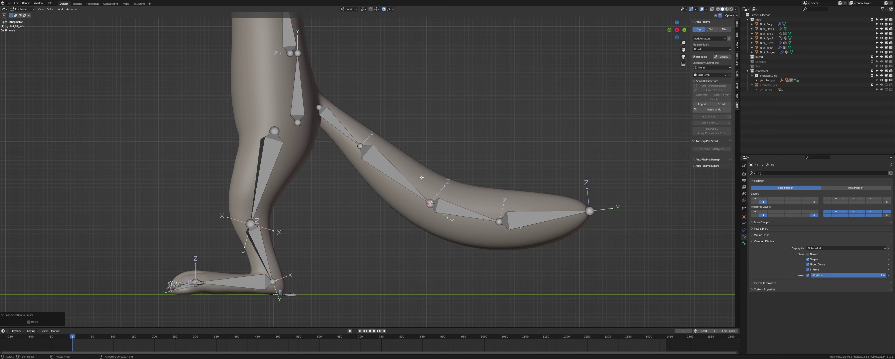
Resnap the second tail joint to an edge loop farther from the tail's base to even out the bone lengths.
key(Tab)
shift+middle_drag(421, 171, 441, 181)
click(441, 181)
key(Tab)
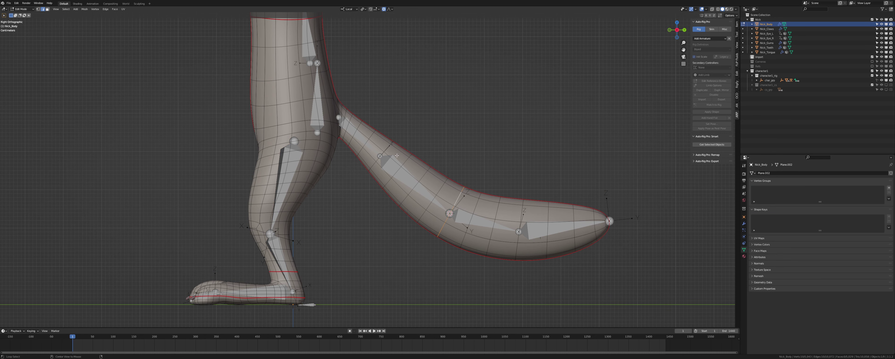
key(Tab)
click(396, 171)
key(Tab)
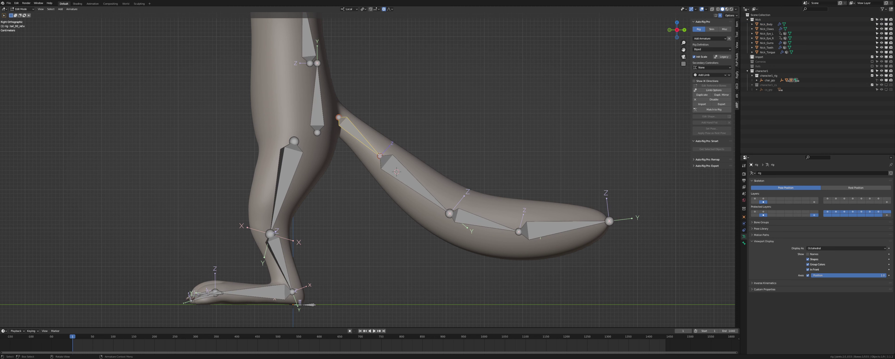
key(shift+s)
key(8)
Review the tail's limb options with the master controller at root enabled, and match the control rig to the reference bones.
key(Tab)
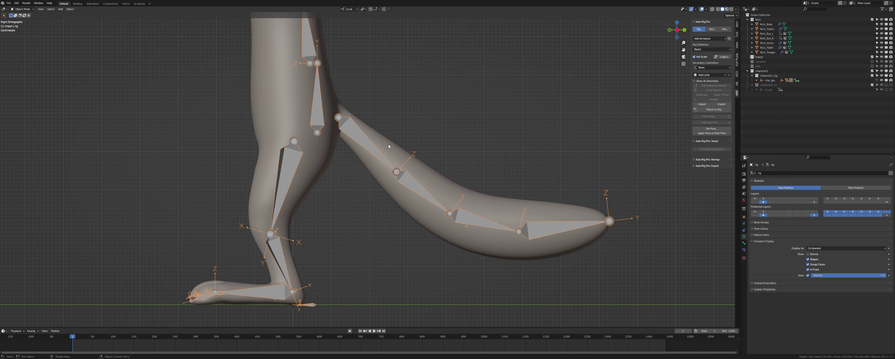
middle_drag(408, 164, 379, 143)
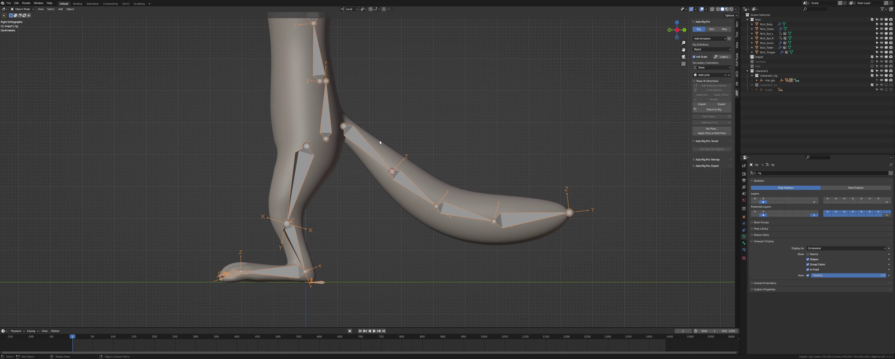
key(Tab)
click(375, 157)
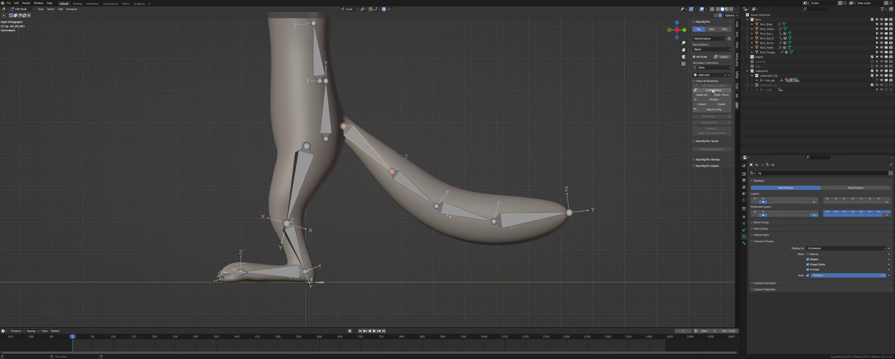
click(698, 90)
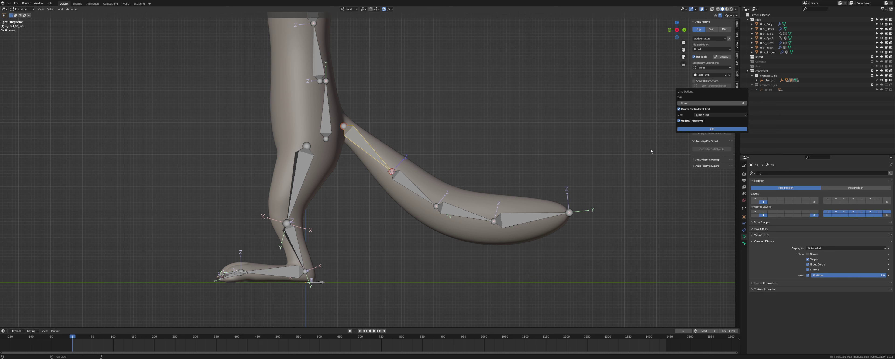
click(628, 151)
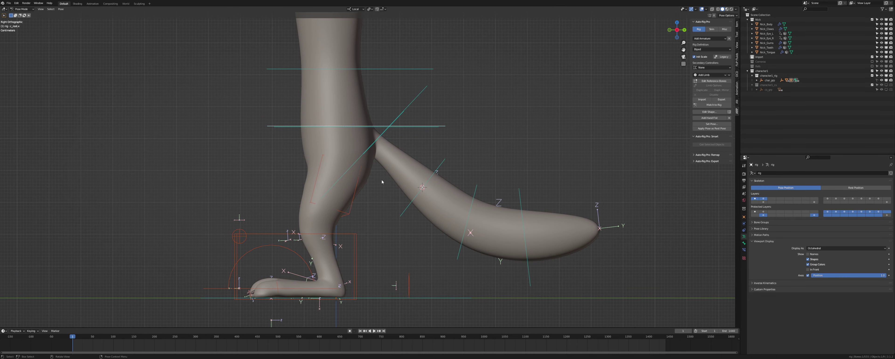
Select the tail's master controller and try rotating it in the side view to test how the tail controls follow.
middle_drag(382, 181, 558, 239)
click(817, 269)
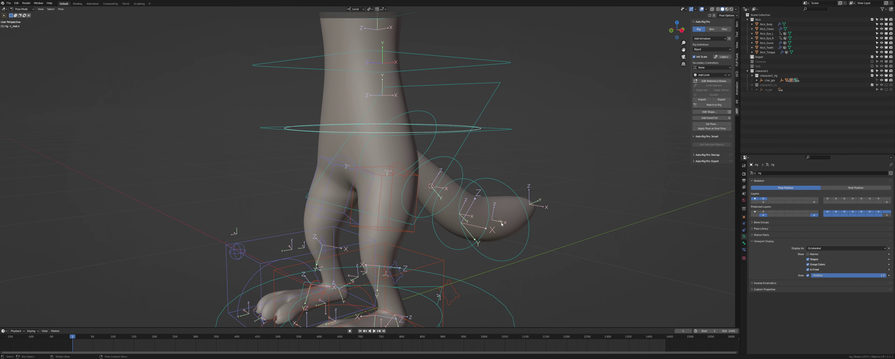
middle_drag(427, 177, 449, 185)
click(385, 115)
key(KP_3)
key(r)
right_click(395, 81)
click(394, 81)
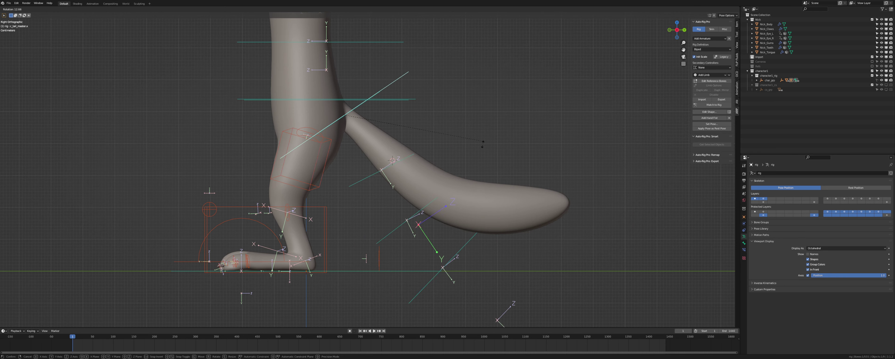
Try rotating the tail controllers about their local Z and Y axes.
middle_drag(448, 265, 484, 180)
key(r)
key(z)
key(z)
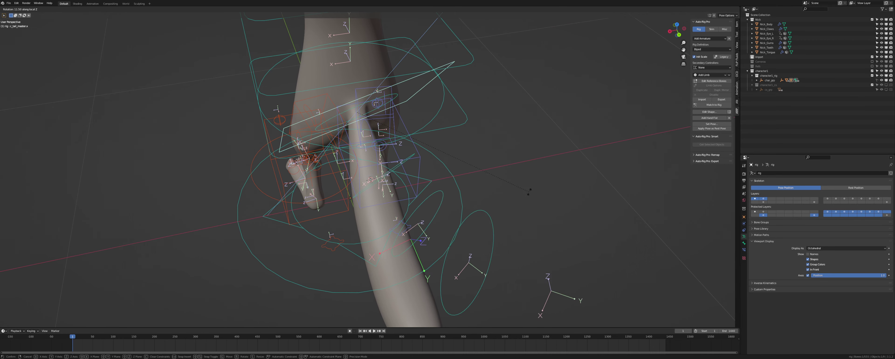
key(y)
key(y)
click(520, 216)
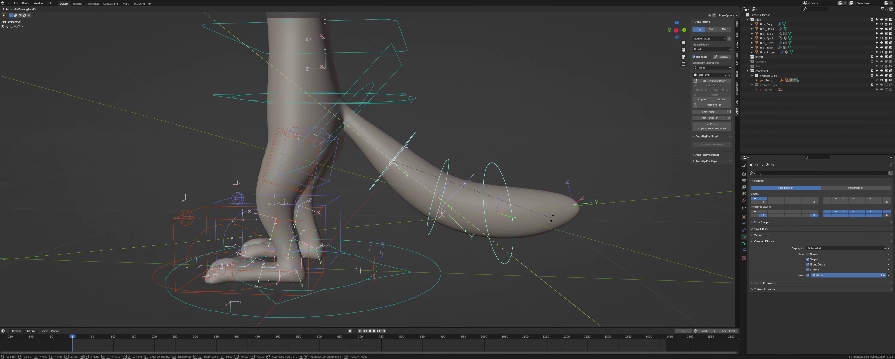
Inspect the tail and leg controls from behind, and select the head controller on the upper body.
alt+middle_drag(351, 162, 378, 164)
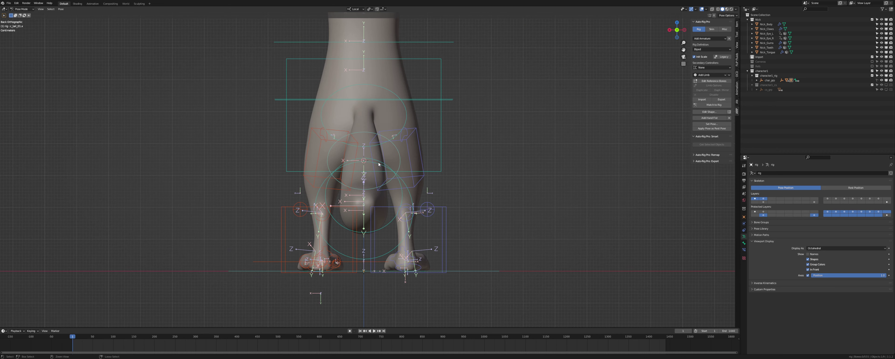
alt+middle_drag(356, 214, 468, 130)
scroll(468, 130, down, 1)
shift+middle_drag(474, 100, 422, 208)
middle_drag(372, 139, 489, 123)
click(468, 59)
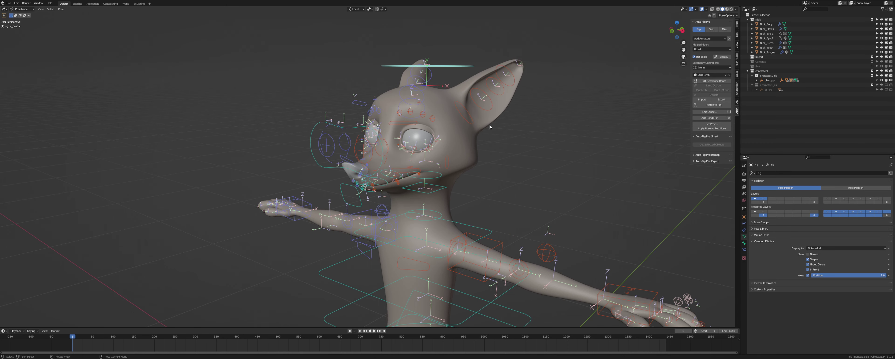
Open the left foot IK controller's custom shape for editing and try scaling it by 0.5.
shift+middle_drag(490, 284, 441, 83)
click(425, 282)
shift+middle_drag(425, 282, 437, 195)
scroll(437, 196, up, 2)
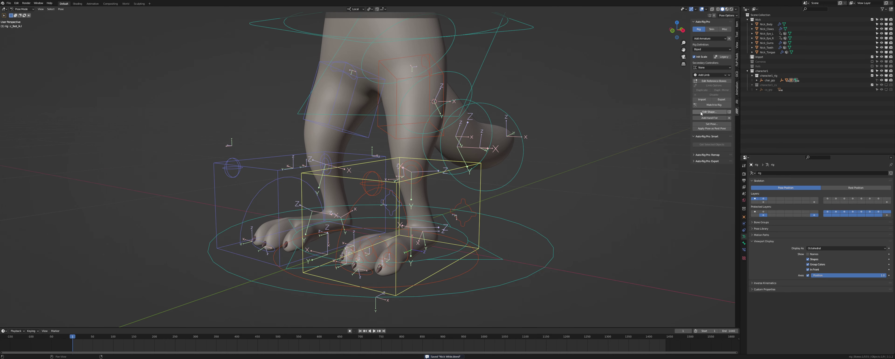
click(709, 111)
text(s.5)
key(Escape)
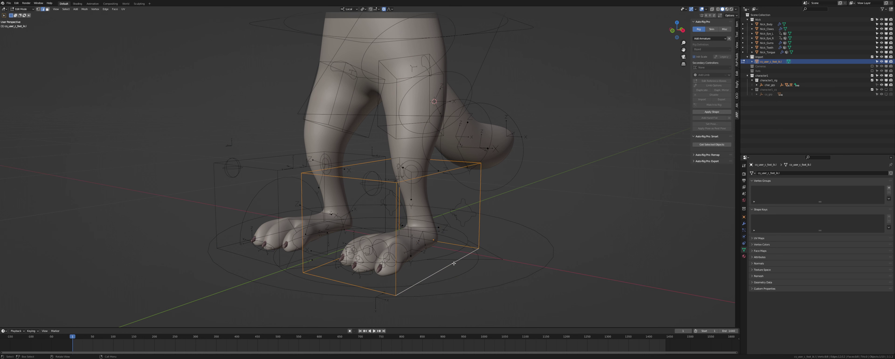
Snap the 3D cursor to the base edges of the left foot controller's box and use it as the pivot point.
middle_drag(444, 259, 384, 302)
click(364, 269)
shift+click(468, 261)
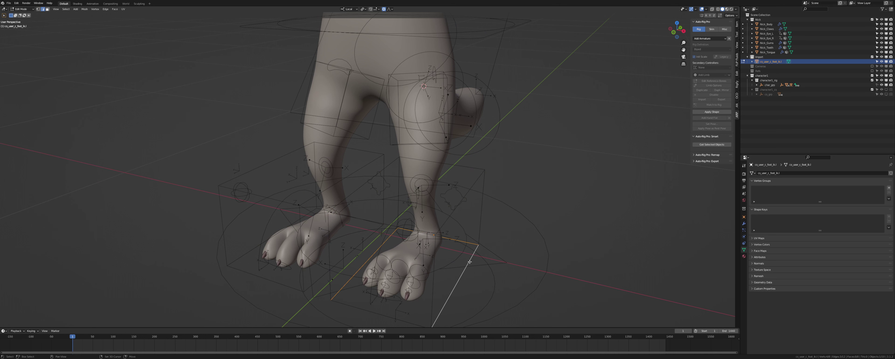
shift+click(375, 312)
key(shift+s)
click(401, 321)
shift+middle_drag(429, 286, 422, 270)
key(period)
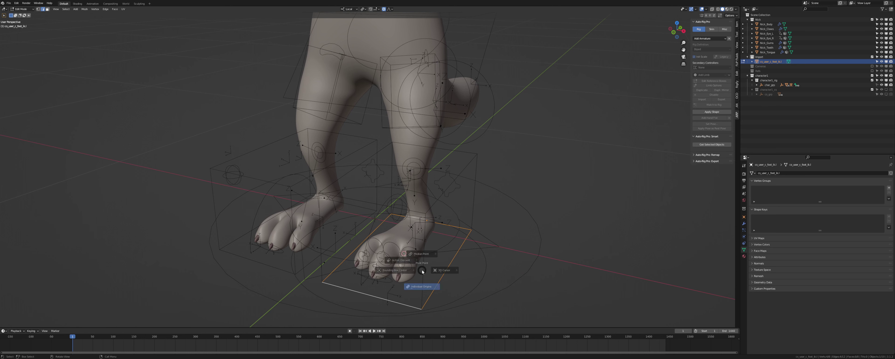
click(459, 269)
Select the whole left foot box and scale it by 0.5 on every local axis except Y.
click(469, 166)
key(ctrl+l)
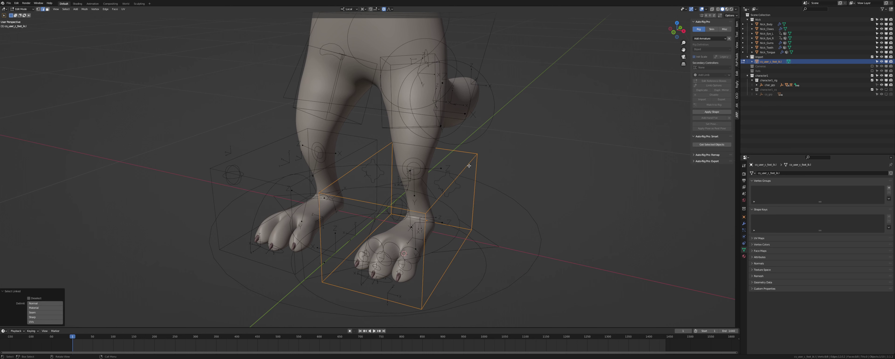
text(s.5)
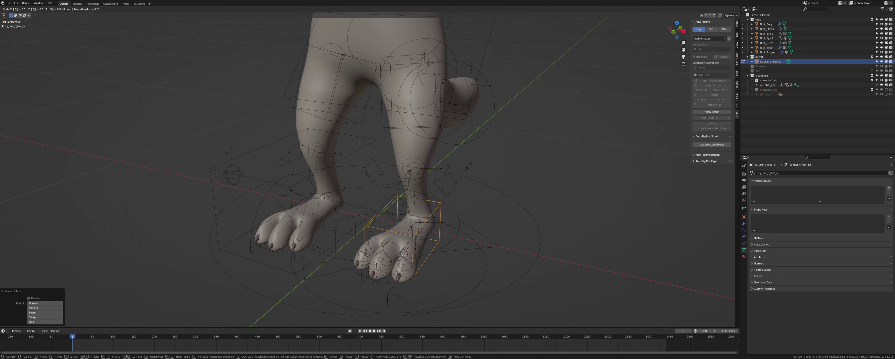
key(shift+y)
key(shift+y)
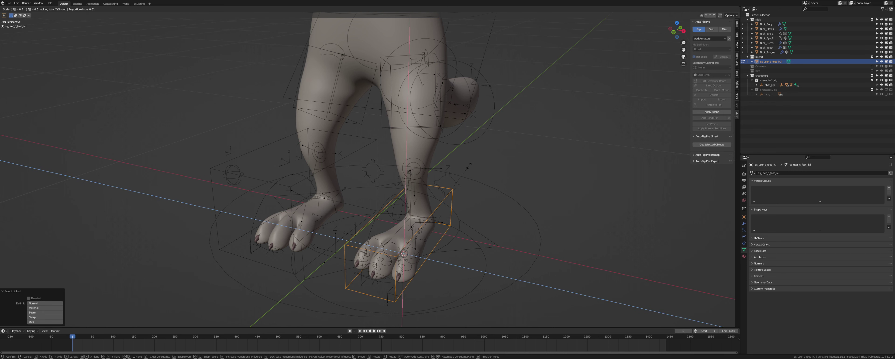
click(468, 166)
Scale the left foot box by 1.5 along the global X axis and apply the shape.
shift+middle_drag(471, 255, 469, 195)
middle_drag(469, 195, 485, 197)
key(s)
key(x)
key(x)
text(1.5)
key(Return)
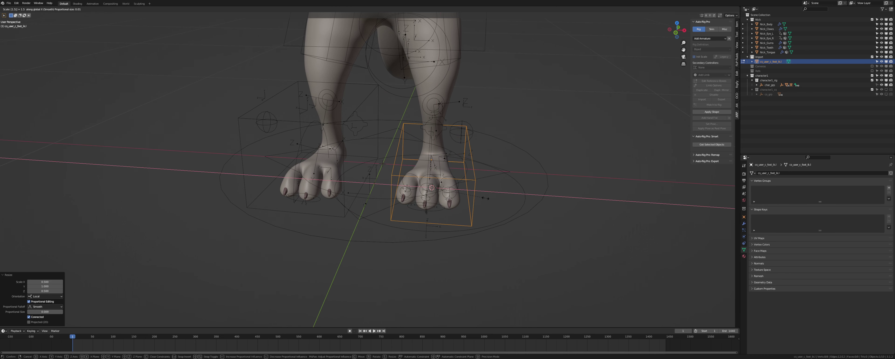
middle_drag(484, 197, 472, 177)
click(698, 111)
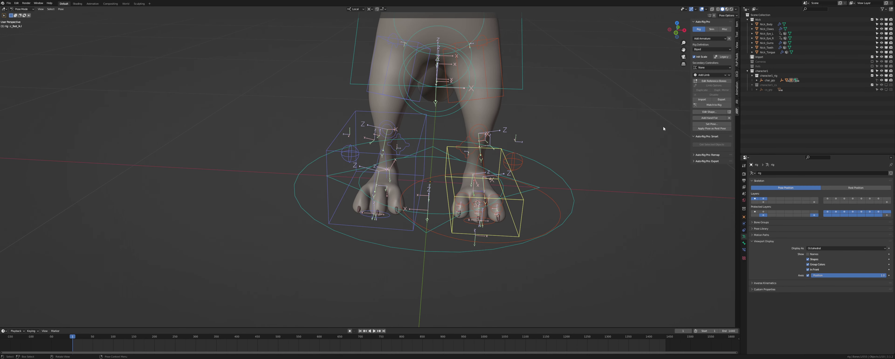
Edit the right foot IK controller's shape and snap the 3D cursor to its box's base edges.
click(425, 124)
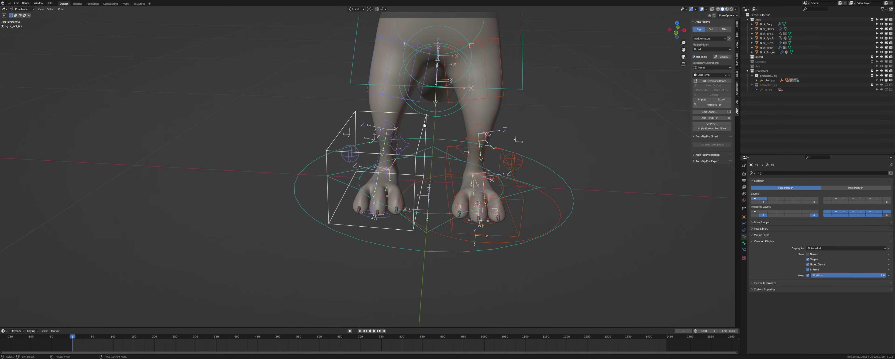
click(708, 112)
click(382, 228)
shift+click(345, 192)
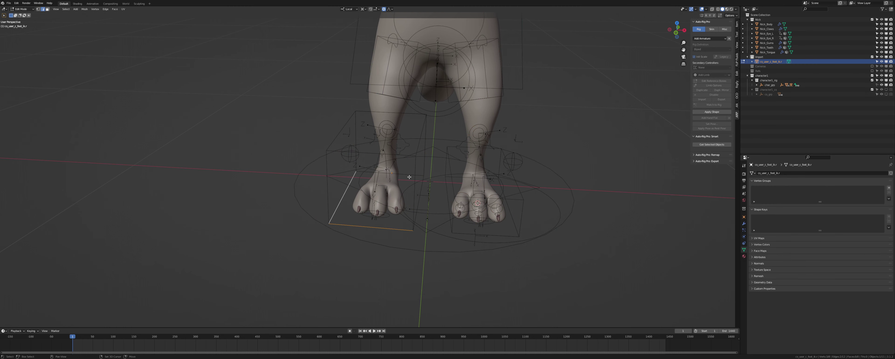
shift+click(421, 188)
key(shift+s)
key(2)
Scale the entire right foot box by 0.5 on every local axis except Y.
text(a)
text(s.5)
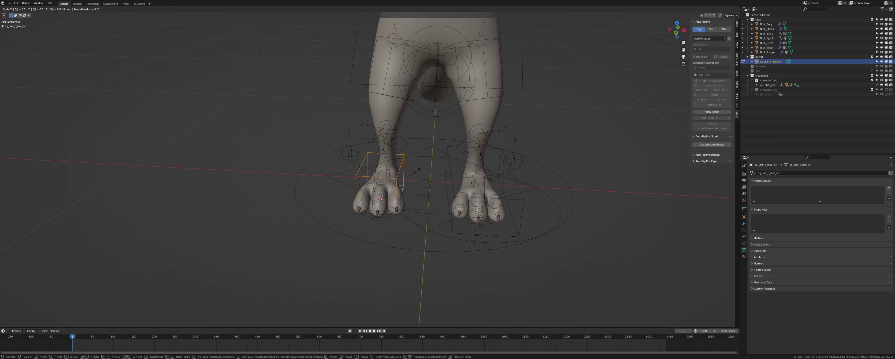
key(shift+y)
key(Return)
Scale the right foot box by 1.5 along X and apply the shape.
text(sx.5)
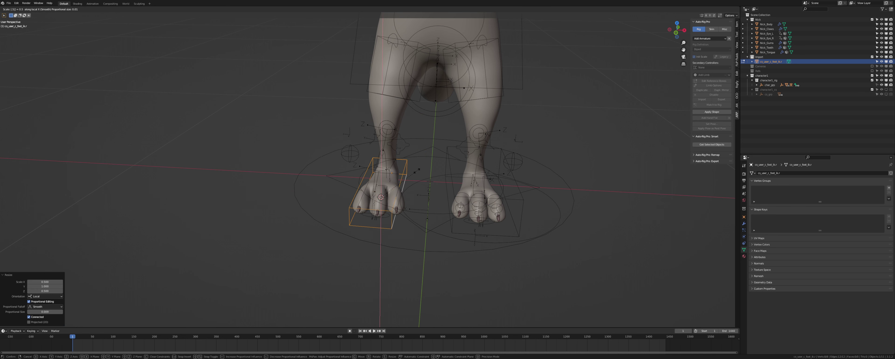
key(BackSpace)
key(BackSpace)
text(1.5)
key(Return)
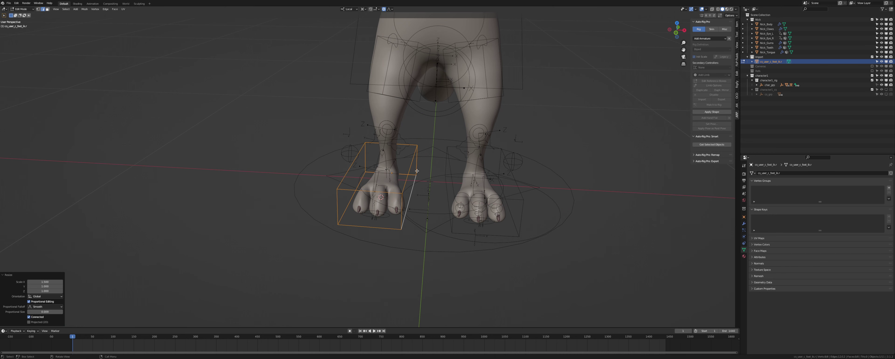
middle_drag(417, 170, 427, 188)
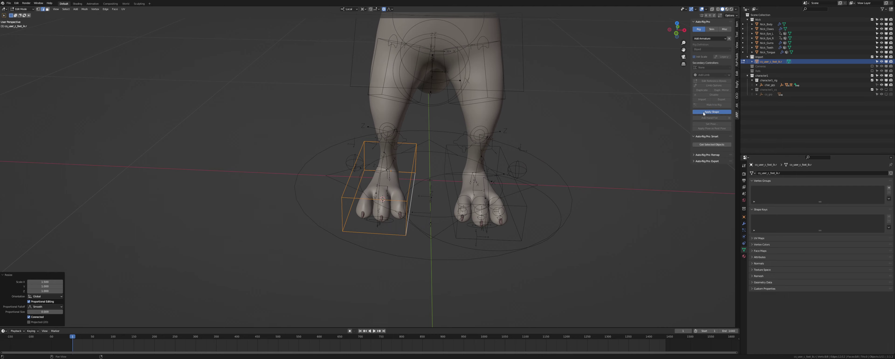
click(711, 112)
Try moving the left foot IK controller along its local Z axis.
click(499, 182)
key(g)
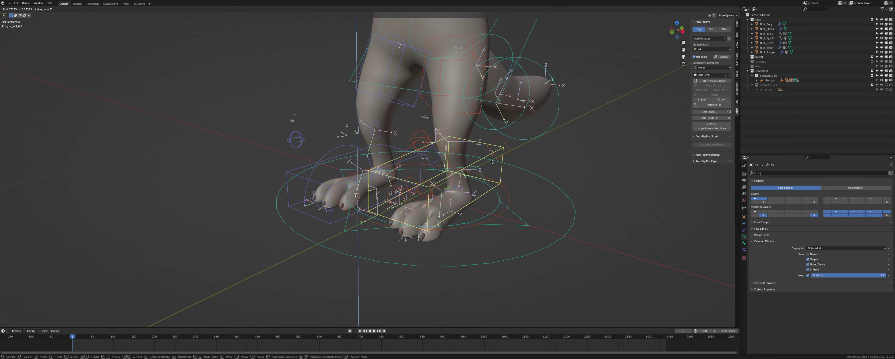
click(468, 188)
Select the head controller and open its custom shape for editing in the side view.
middle_drag(468, 188, 439, 218)
shift+middle_drag(375, 151, 403, 229)
shift+middle_drag(409, 136, 427, 250)
click(371, 100)
key(KP_1)
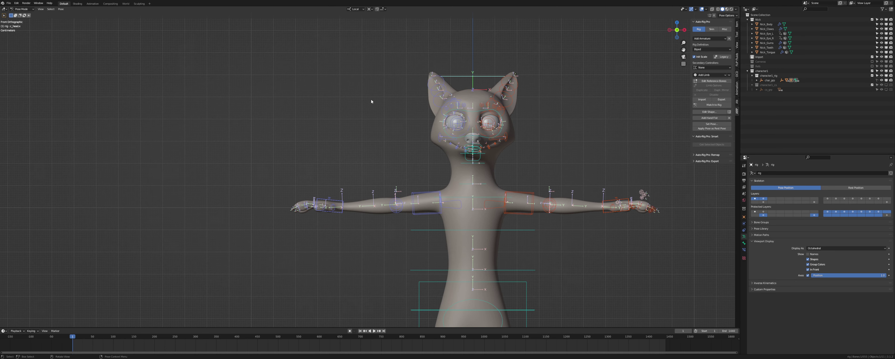
key(KP_3)
shift+middle_drag(407, 104, 461, 137)
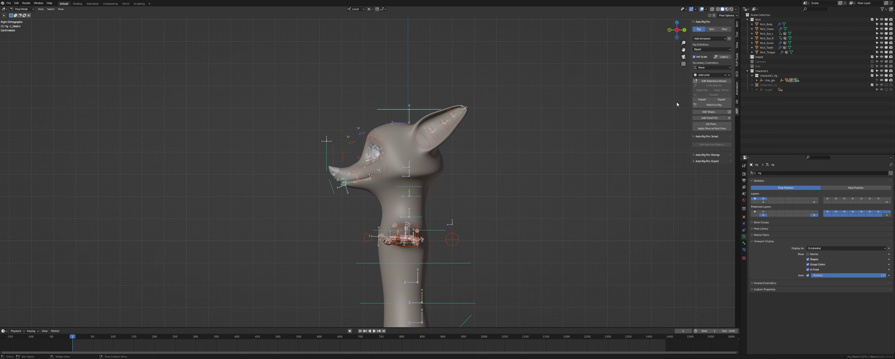
click(709, 112)
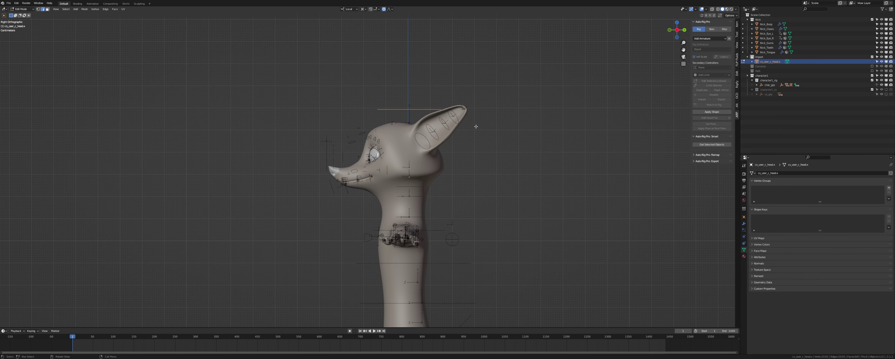
text(s1.5)
key(BackSpace)
key(BackSpace)
key(BackSpace)
right_click(488, 144)
Scale the head controller's ring by 1.5 and apply the shape.
middle_drag(479, 142, 497, 160)
text(s1.5)
key(Return)
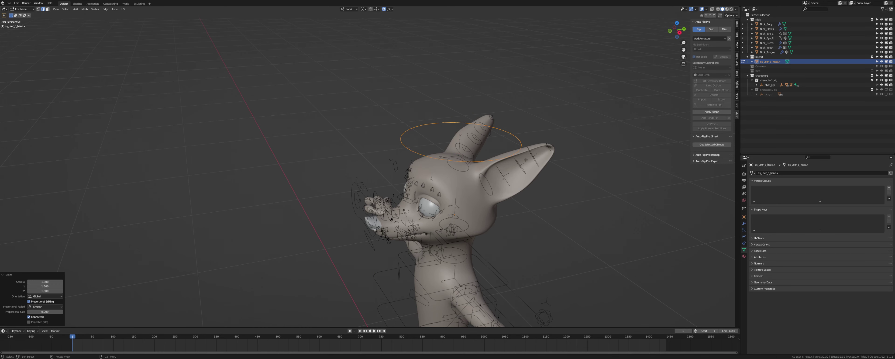
click(711, 112)
Examine the face controls and eyes, switching between the rig's controllers and the left eye mesh.
middle_drag(559, 187, 356, 154)
scroll(515, 172, up, 3)
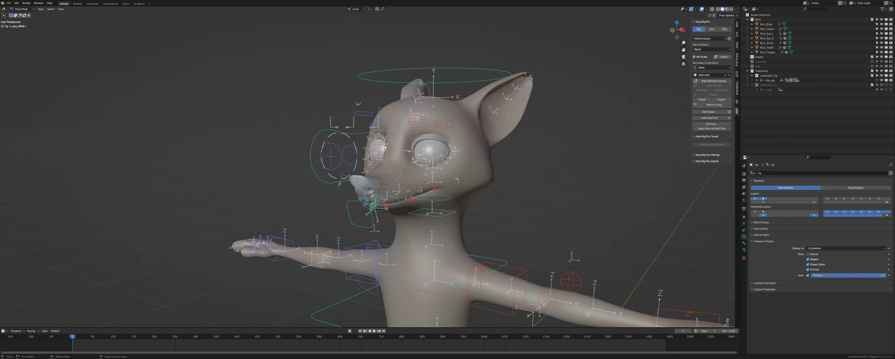
click(403, 141)
shift+middle_drag(492, 179, 497, 155)
middle_drag(496, 155, 485, 153)
key(ctrl+Tab)
click(429, 151)
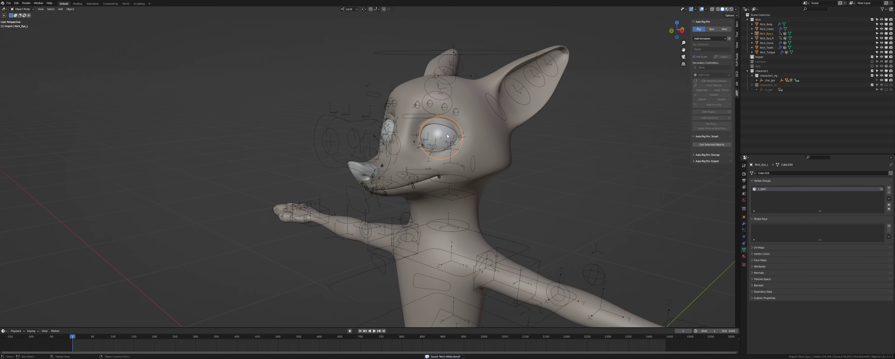
scroll(428, 152, up, 2)
click(468, 46)
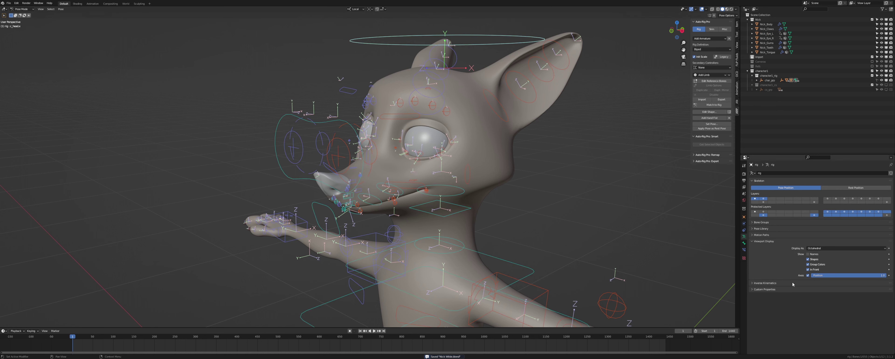
click(424, 153)
scroll(424, 160, up, 4)
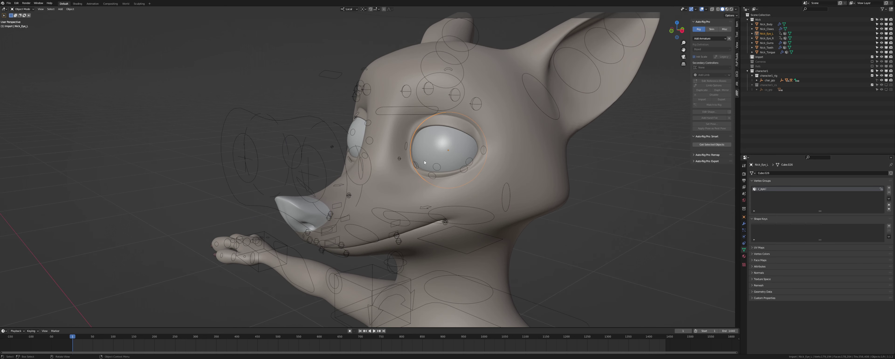
middle_drag(432, 158, 430, 156)
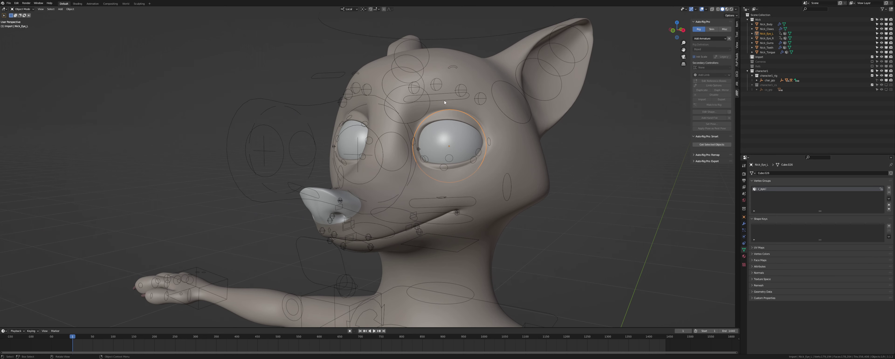
Reset the bar-shaped controller above the left eye and try moving it.
click(444, 101)
key(alt+r)
key(g)
right_click(447, 189)
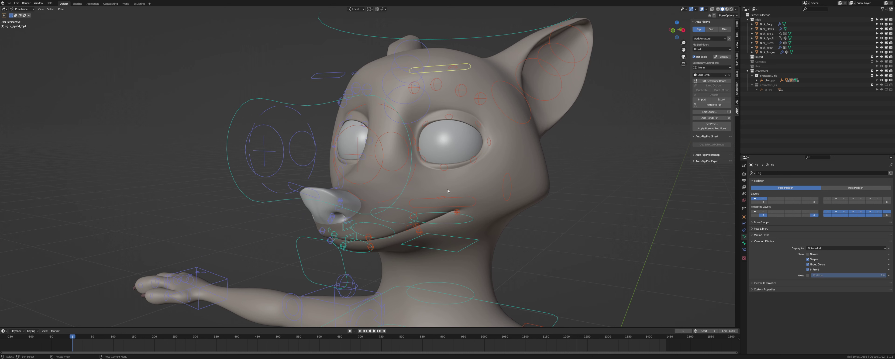
Save the file, and try moving the eye target and jaw controllers.
click(313, 107)
key(ctrl+s)
key(g)
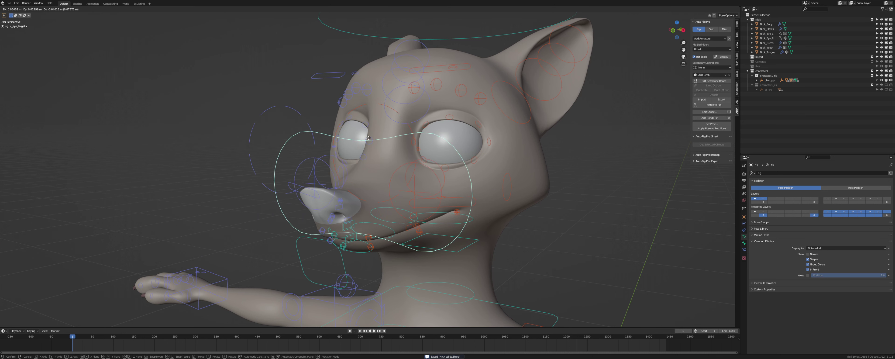
right_click(352, 131)
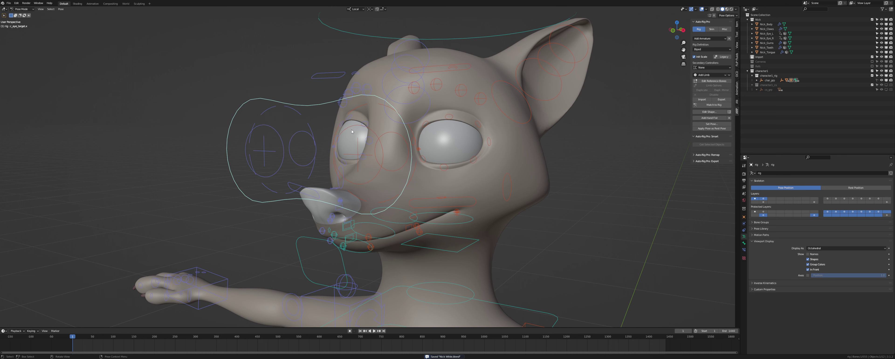
click(313, 240)
key(g)
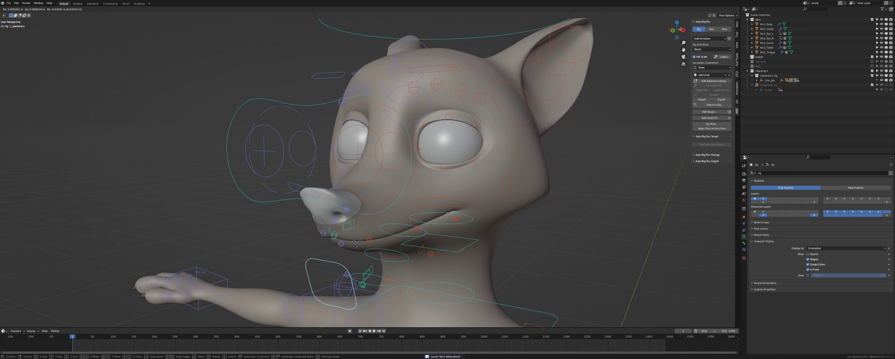
right_click(354, 235)
Select the left eye mesh in Object Mode and switch the viewport to rendered shading.
shift+middle_drag(399, 202, 396, 209)
key(ctrl+Tab)
click(443, 153)
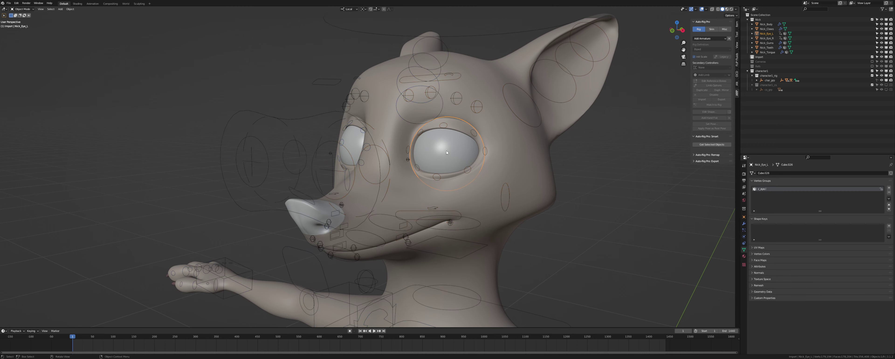
middle_drag(444, 153, 437, 162)
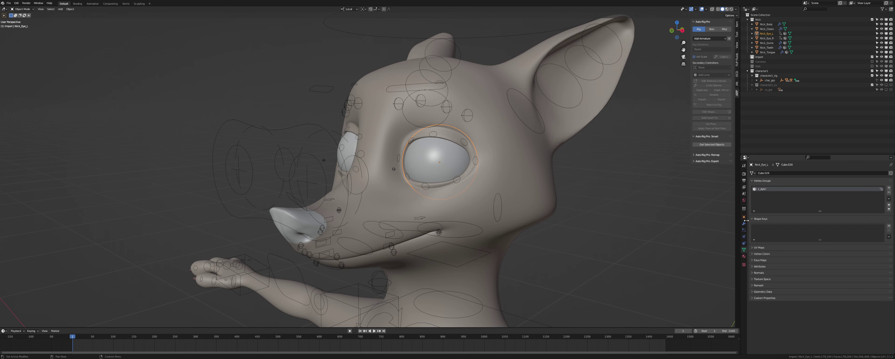
key(z)
click(424, 125)
Try moving the eye target controller to check how the textured eyes follow.
click(293, 127)
key(g)
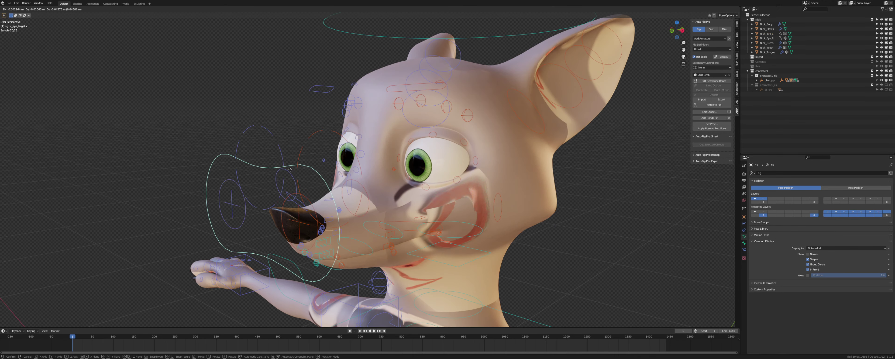
right_click(380, 142)
Add an Armature modifier to the left eye mesh.
click(439, 162)
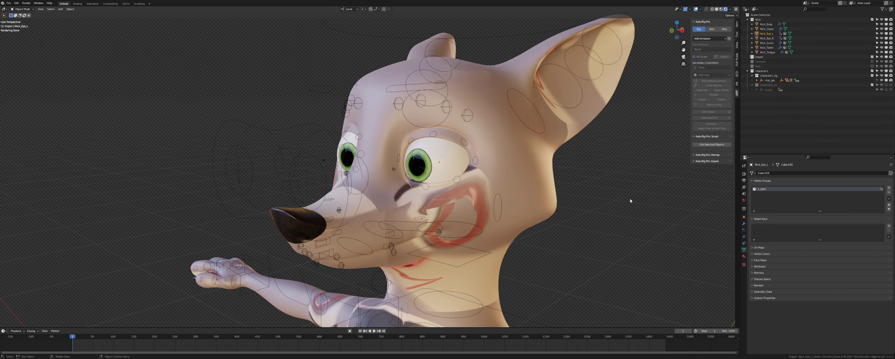
click(743, 223)
click(764, 175)
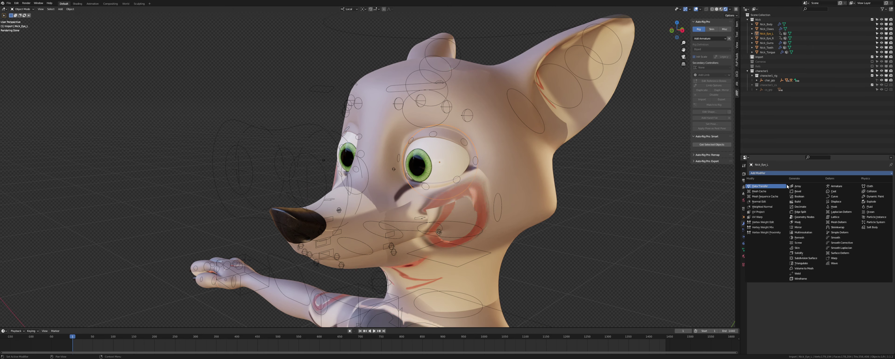
click(841, 186)
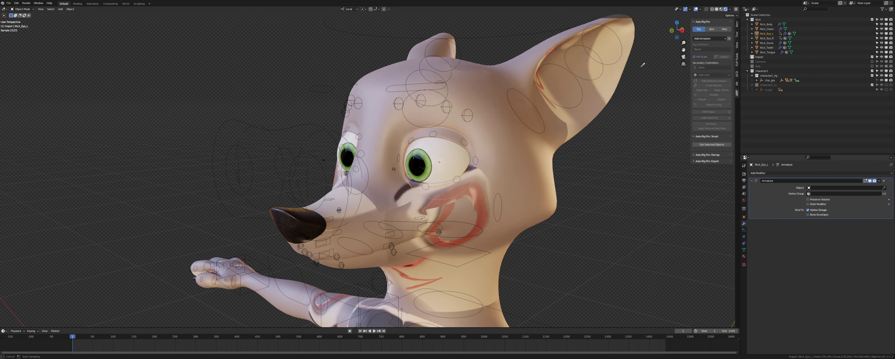
Set the rig as the object of the left eye's Armature modifier.
click(619, 41)
click(341, 140)
key(ctrl+Tab)
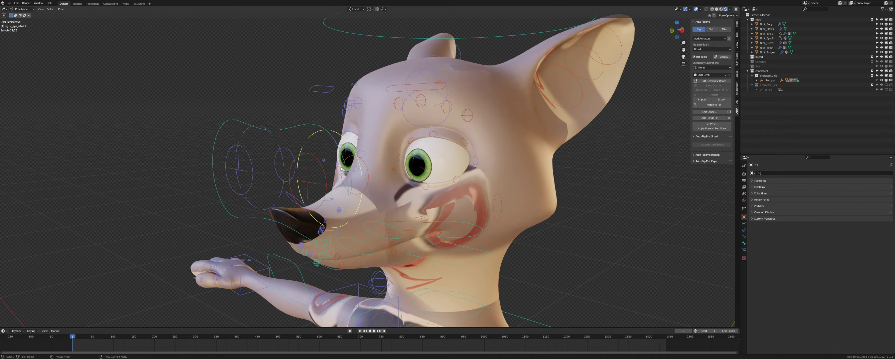
middle_drag(280, 162, 325, 163)
key(ctrl+Tab)
Add an Armature modifier to the right eye mesh and set the rig as its object.
click(350, 170)
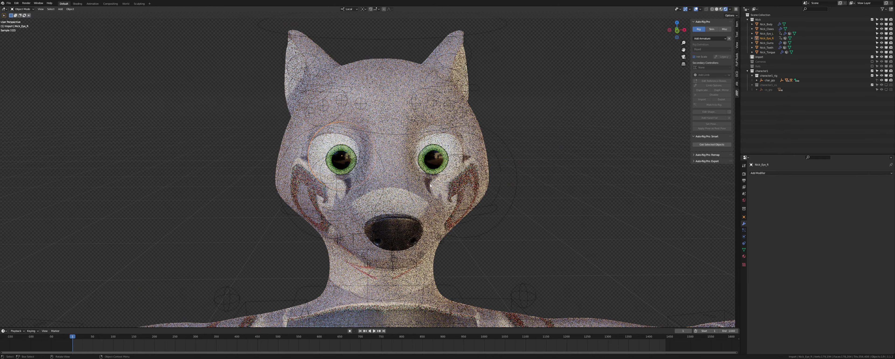
click(822, 173)
click(835, 186)
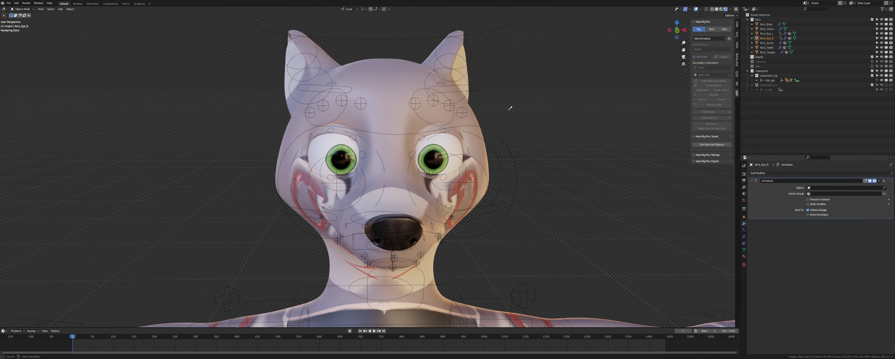
click(493, 128)
Try moving the eye target controller in Pose Mode to check how both eyes follow.
click(494, 134)
key(ctrl+Tab)
middle_drag(524, 161, 517, 155)
click(517, 155)
key(g)
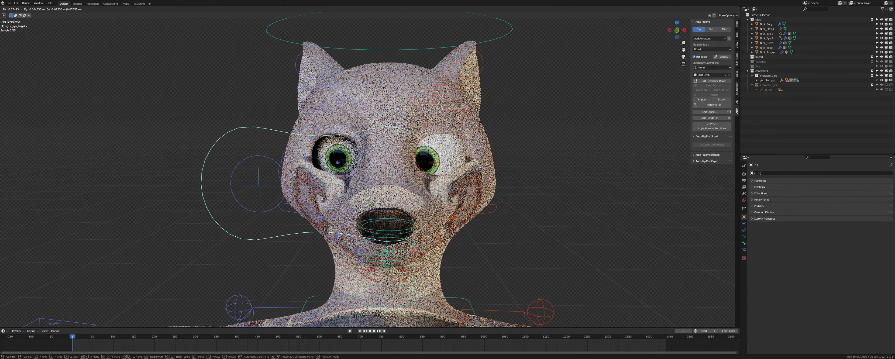
right_click(469, 157)
Rename the right eye mesh's vertex group to match the right eye bone.
key(ctrl+Tab)
click(342, 162)
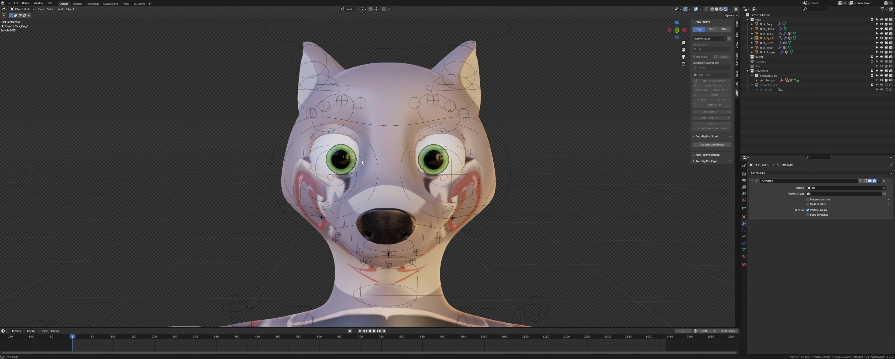
middle_drag(526, 179, 545, 185)
click(744, 249)
click(768, 190)
click(768, 190)
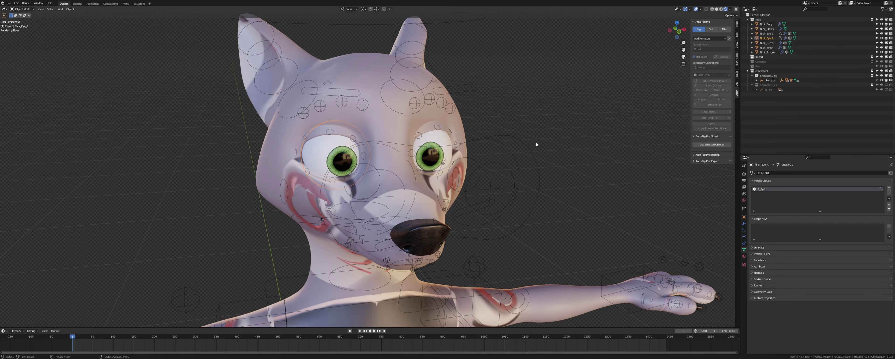
Try moving the eye target controller from the front and the side to test both bound eyes.
click(534, 163)
middle_drag(541, 165, 525, 151)
key(g)
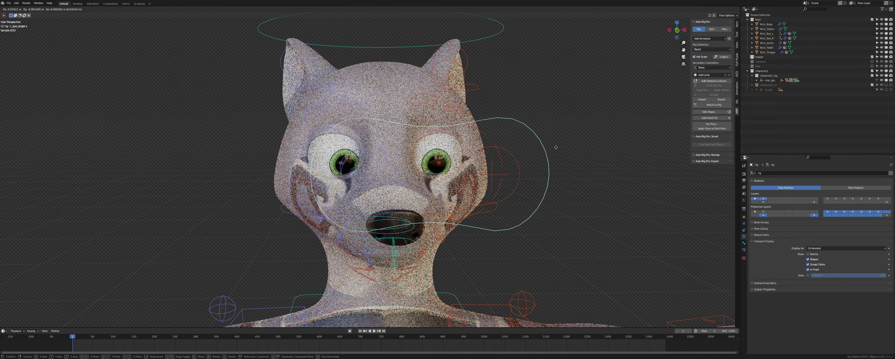
right_click(539, 175)
middle_drag(537, 183, 474, 163)
key(g)
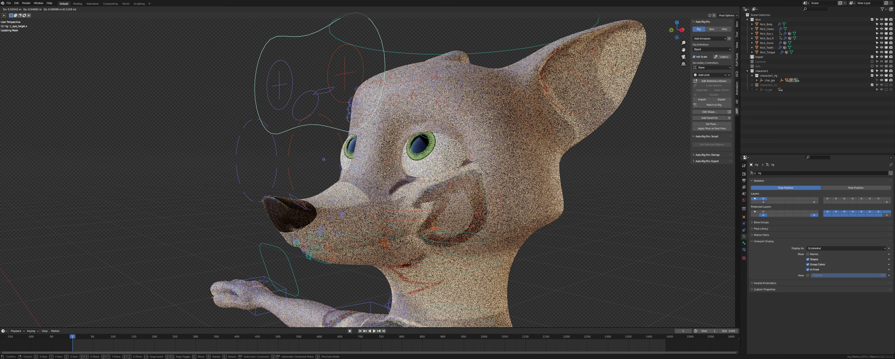
right_click(534, 204)
Try moving the left eye's offset controller.
scroll(483, 209, down, 4)
middle_drag(484, 209, 535, 212)
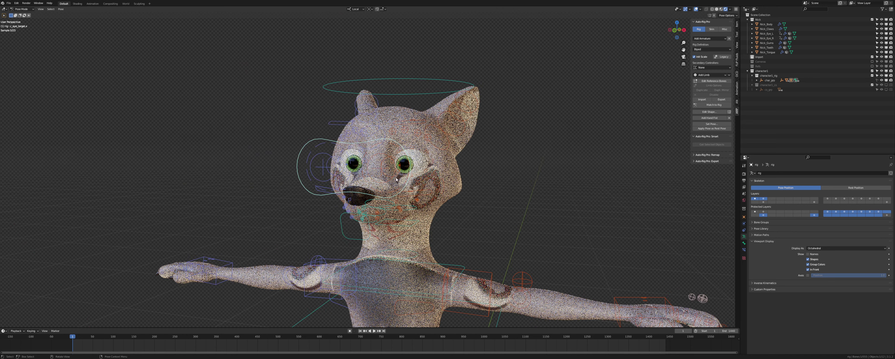
scroll(372, 155, up, 2)
click(405, 146)
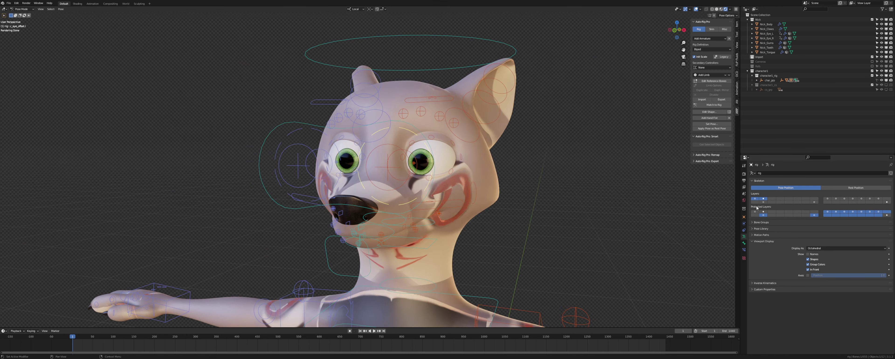
key(g)
right_click(515, 191)
Move the left and right eye offset controllers to a hidden bone layer.
shift+click(291, 138)
key(m)
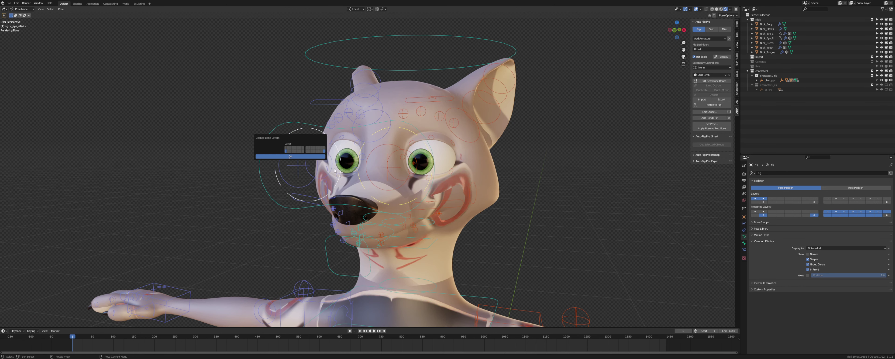
middle_drag(341, 166, 373, 164)
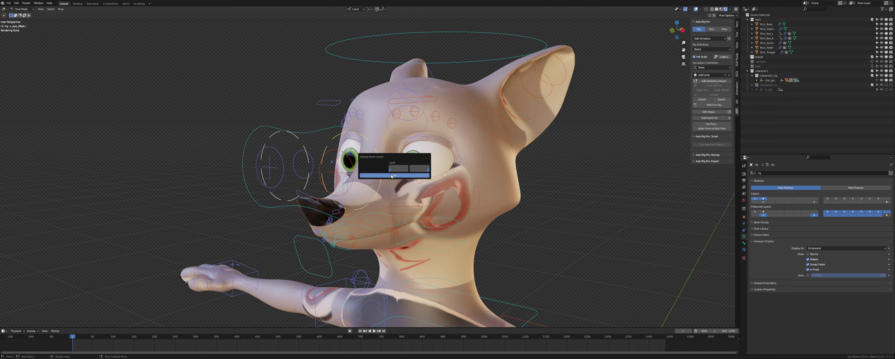
click(391, 175)
Try rotating the right eye controller and moving the left eye controller, and select both.
middle_drag(391, 175, 319, 162)
click(319, 163)
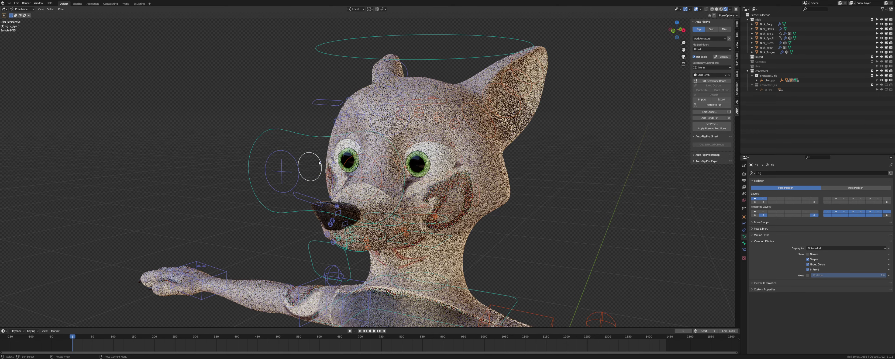
key(r)
click(307, 156)
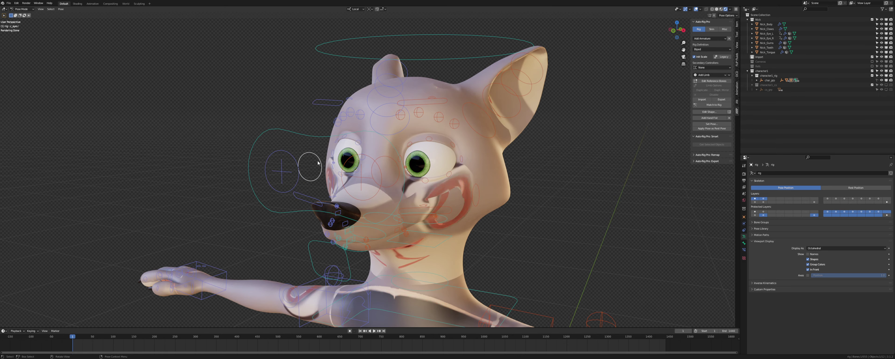
click(383, 160)
key(g)
right_click(378, 147)
click(385, 157)
shift+click(318, 158)
Switch the viewport back to solid shading.
middle_drag(318, 158, 368, 179)
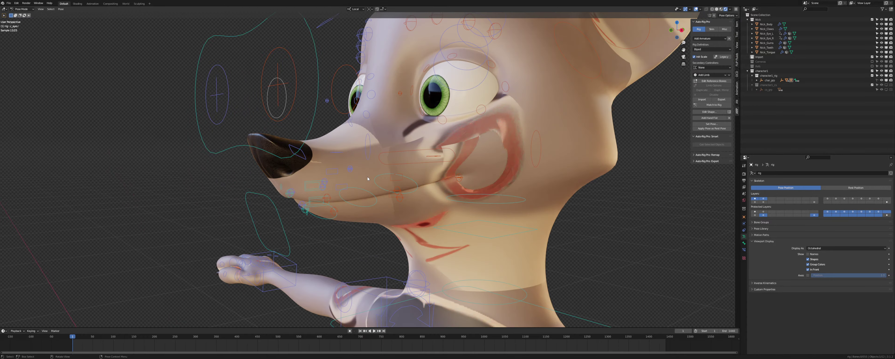
key(z)
scroll(509, 192, down, 5)
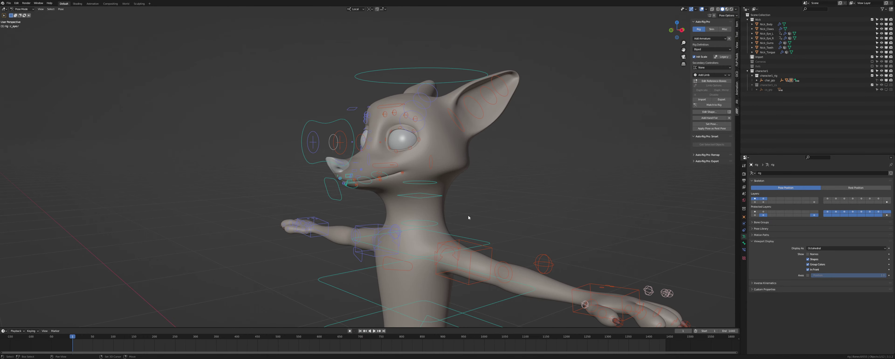
middle_drag(514, 182, 510, 166)
Inspect the left hand's finger controllers and try moving the hand IK controller.
click(575, 173)
scroll(556, 167, up, 5)
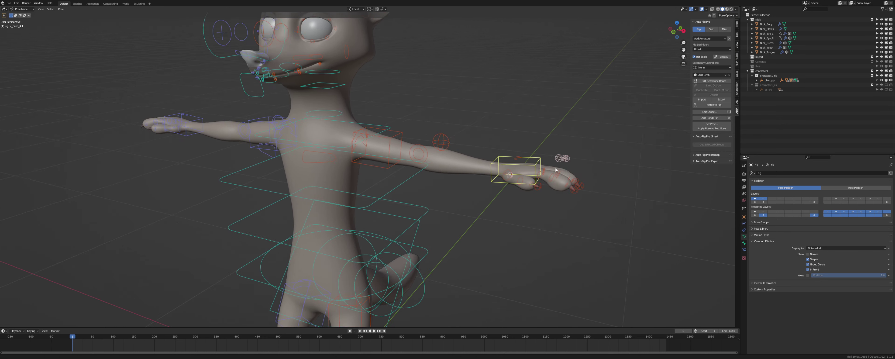
shift+middle_drag(545, 163, 456, 194)
click(442, 183)
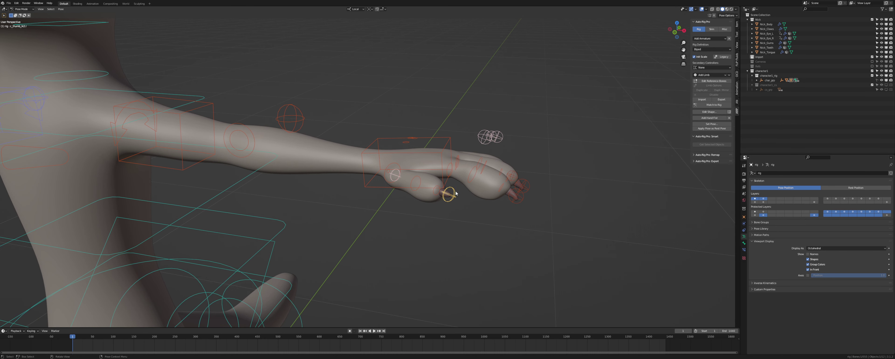
click(736, 24)
shift+middle_drag(448, 163, 444, 161)
click(437, 149)
key(g)
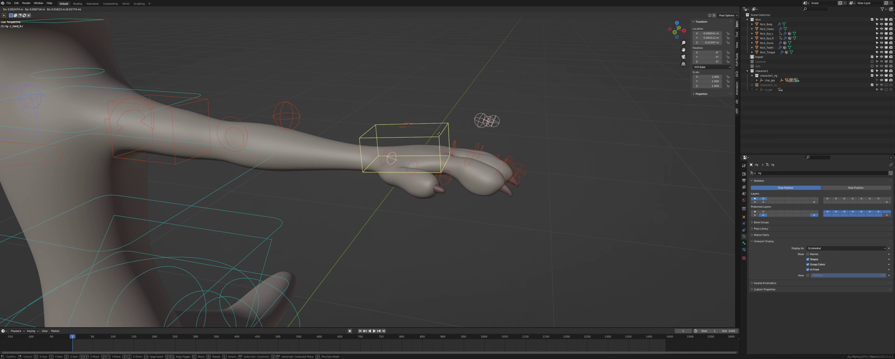
right_click(439, 147)
Try moving the left thumb's IK tip controller.
click(447, 190)
key(g)
right_click(439, 187)
Snap the left hand's thumb and finger controllers from IK to FK, and try posing the index finger.
middle_drag(440, 187, 471, 201)
shift+middle_drag(470, 201, 453, 184)
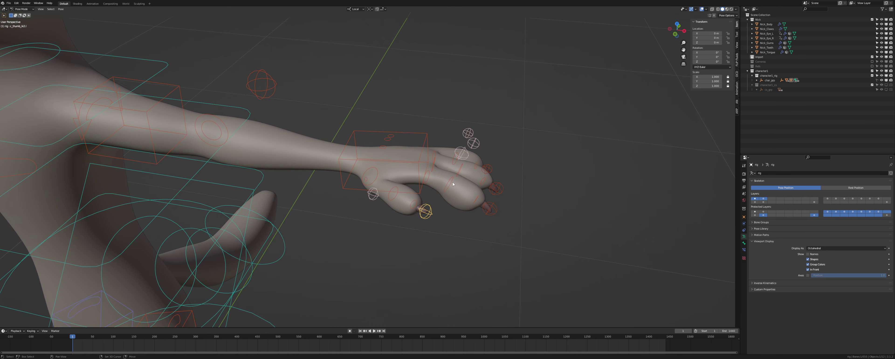
click(736, 35)
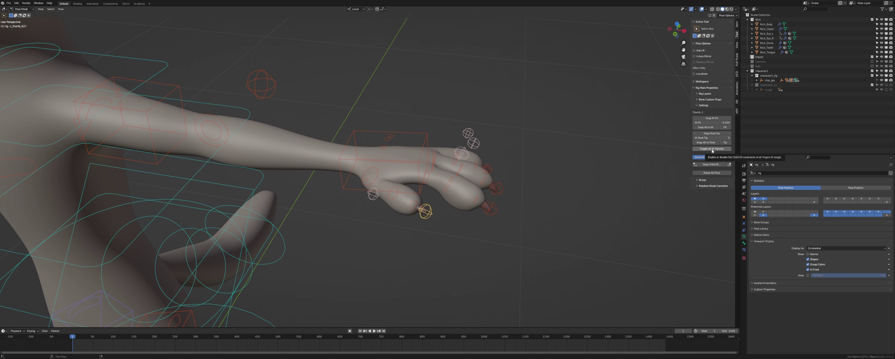
click(714, 117)
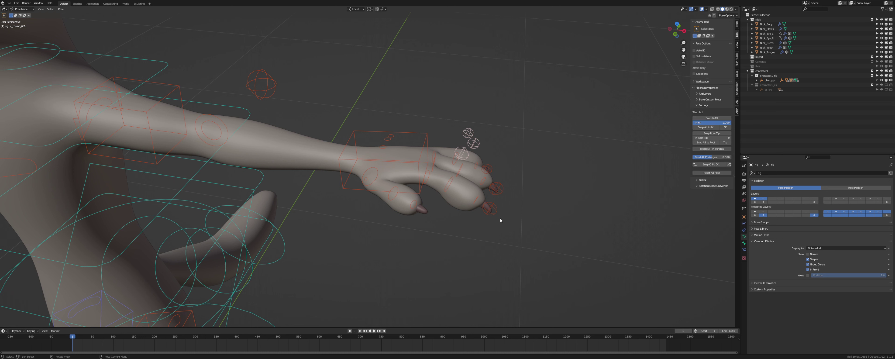
click(489, 208)
click(696, 119)
click(495, 188)
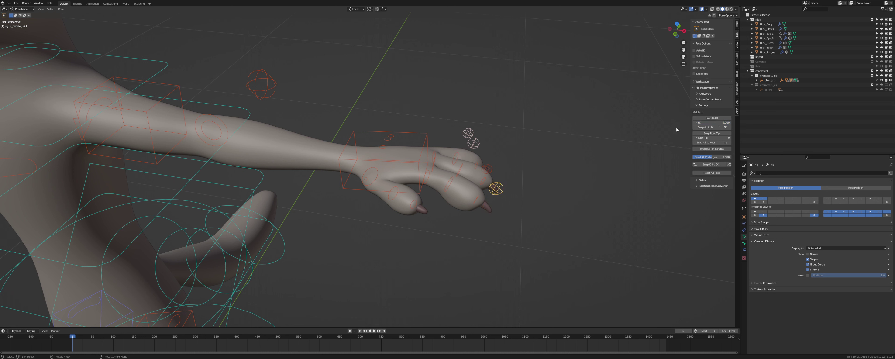
click(708, 118)
click(468, 133)
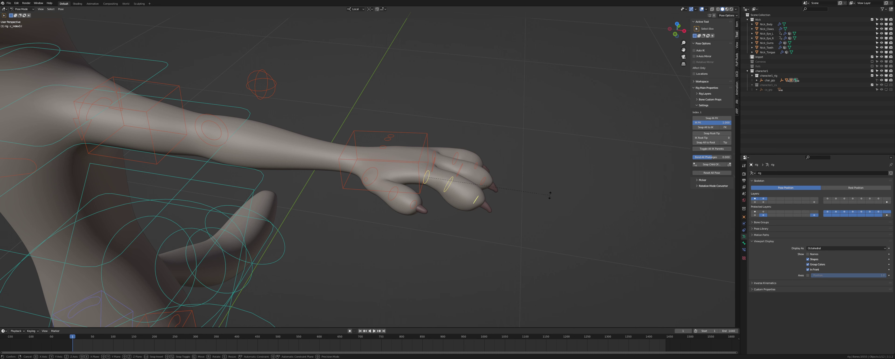
key(period)
click(525, 241)
Check the right and left leg pole controllers from several angles.
scroll(252, 194, down, 4)
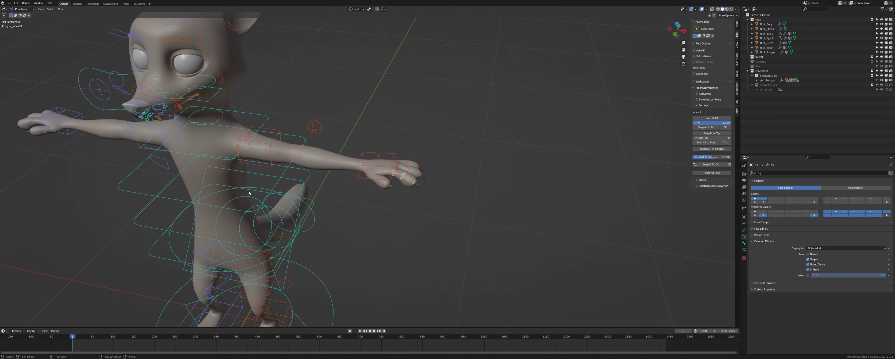
shift+middle_drag(252, 194, 457, 201)
middle_drag(349, 191, 369, 163)
middle_drag(531, 179, 448, 132)
scroll(494, 180, down, 2)
click(288, 248)
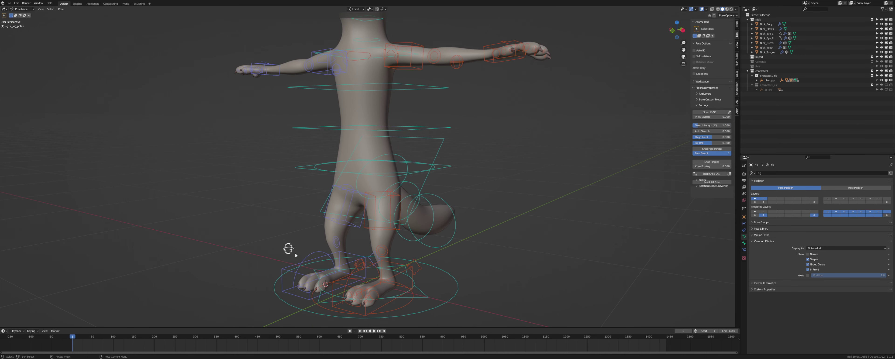
middle_drag(287, 248, 335, 203)
click(433, 204)
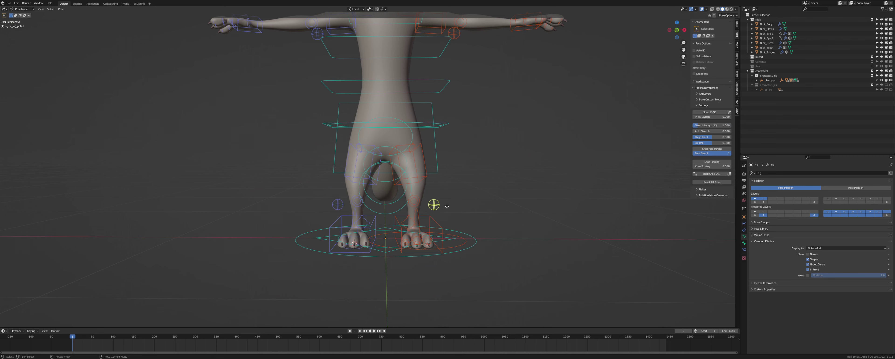
middle_drag(433, 205, 419, 280)
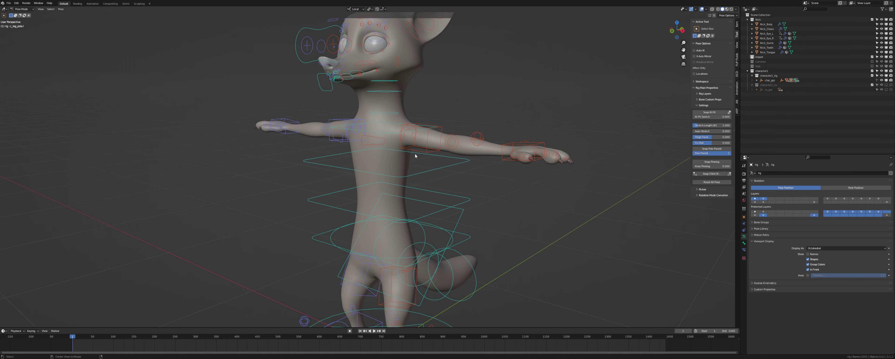
click(415, 155)
Hide the fox body mesh in the viewport and select the Nick_Claws mesh.
shift+middle_drag(441, 67, 442, 158)
scroll(449, 146, up, 1)
scroll(450, 147, up, 2)
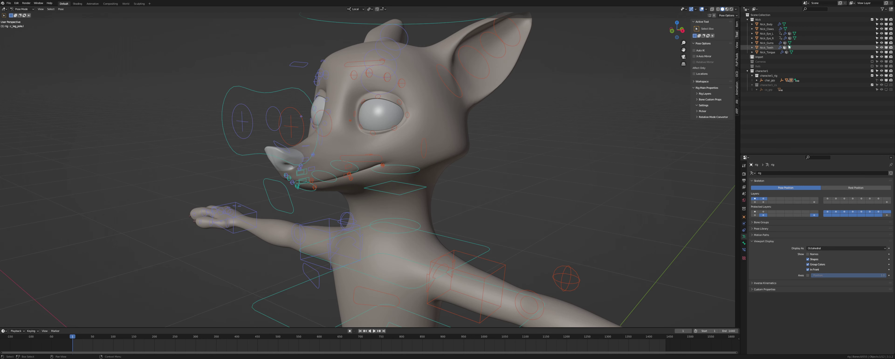
click(886, 24)
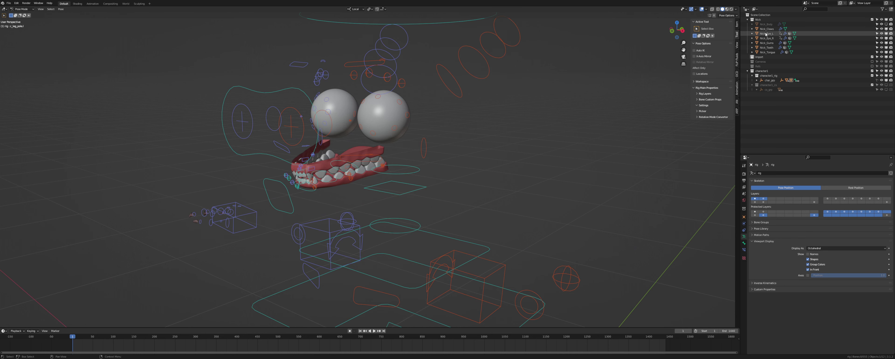
click(754, 29)
scroll(468, 179, down, 4)
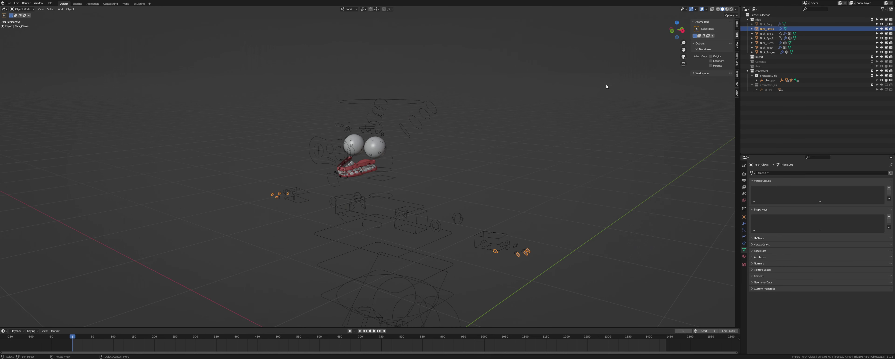
Bind the Nick_Claws mesh to the rig using Auto-Rig Pro's Heat Maps skinning engine.
click(736, 25)
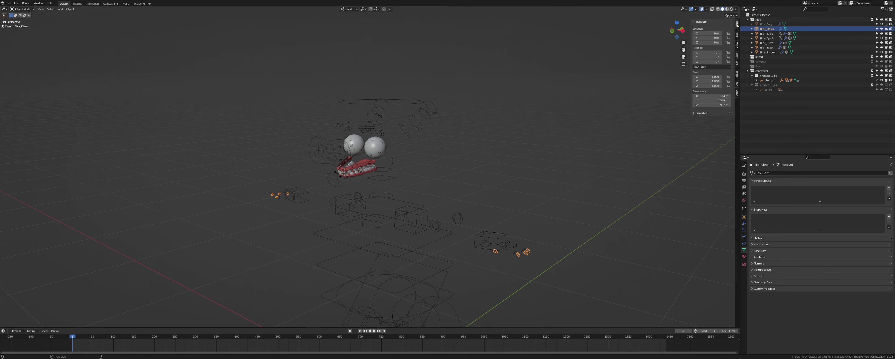
shift+click(519, 247)
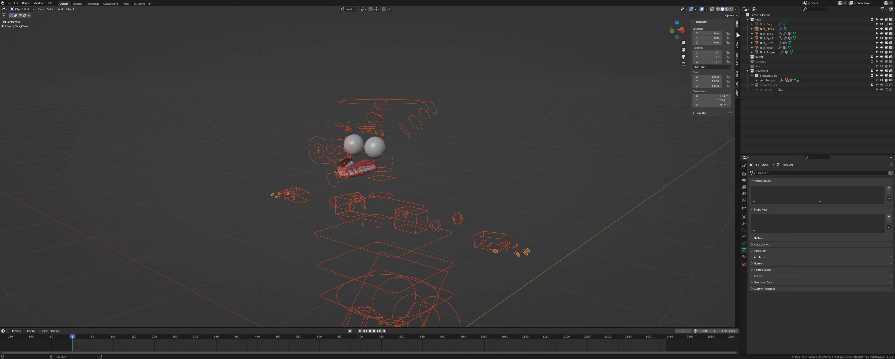
click(737, 93)
click(711, 29)
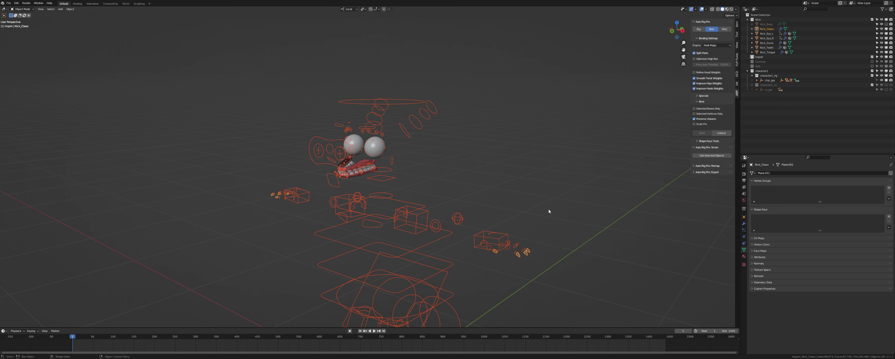
click(527, 254)
shift+click(505, 238)
click(701, 133)
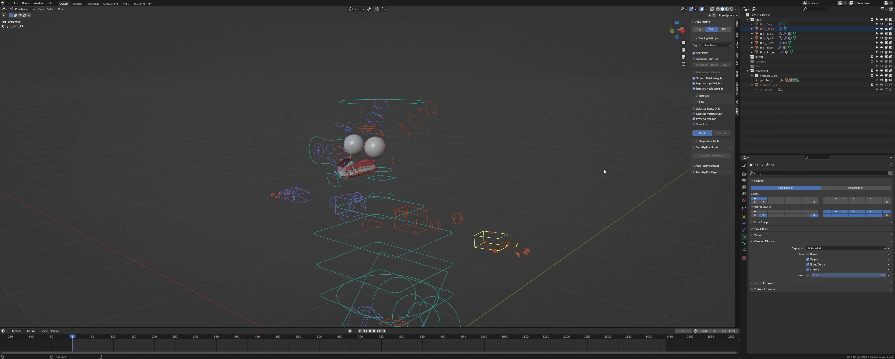
Move the Nick_Eye_L and Nick_Eye_R objects into the character1 collection.
click(765, 34)
shift+click(765, 38)
drag(765, 36, 761, 70)
click(765, 33)
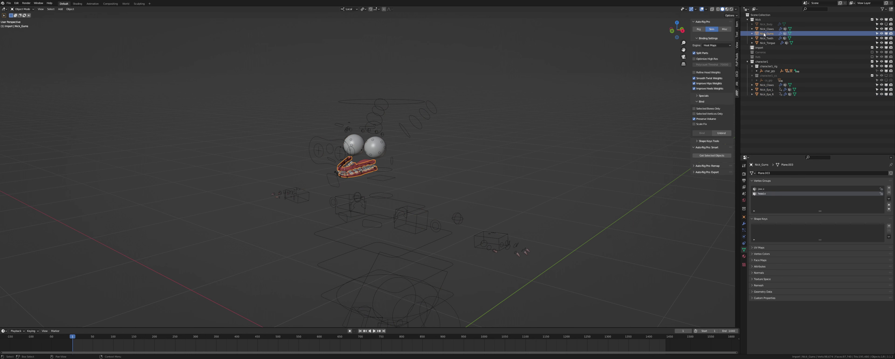
scroll(516, 126, up, 2)
shift+middle_drag(404, 153, 443, 149)
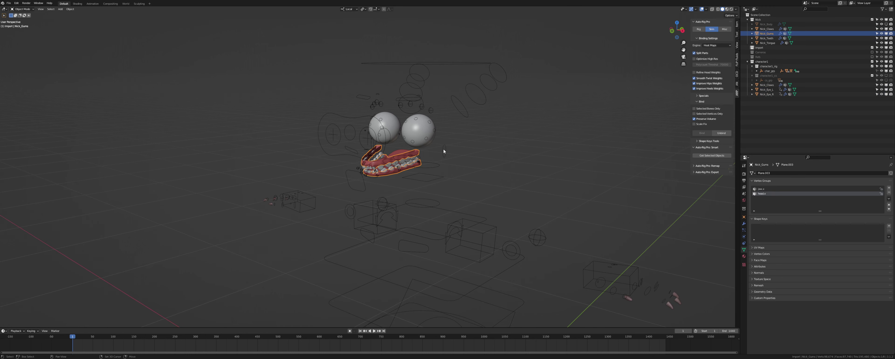
Move the Nick_Claws mesh out of its original collection so it sits only in the character1 collection.
drag(766, 29, 764, 63)
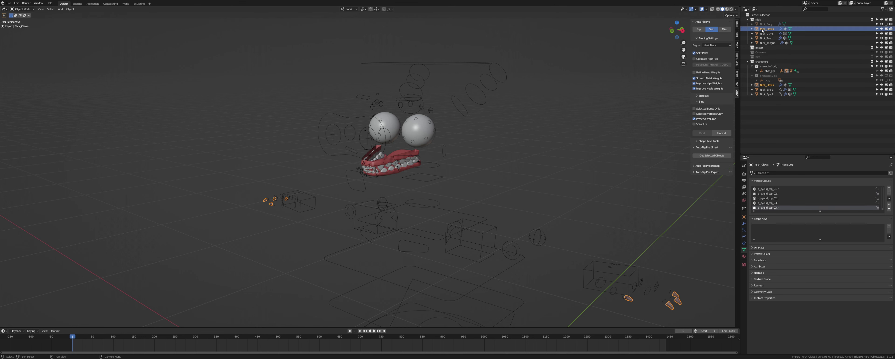
key(m)
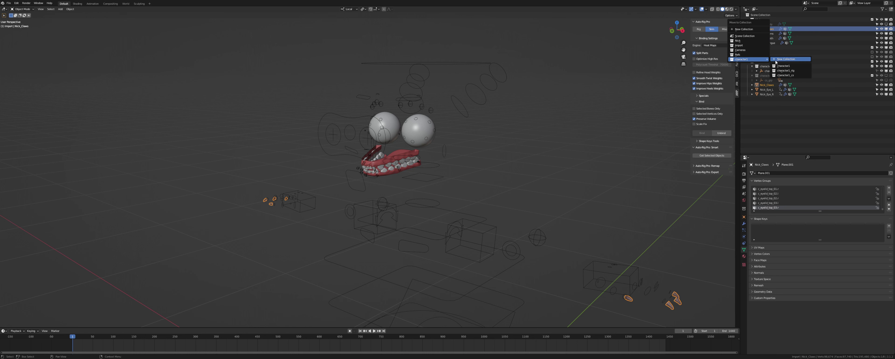
click(777, 66)
Bind the Nick_Tongue mesh to the rig using Auto-Rig Pro's Heat Maps engine.
click(766, 29)
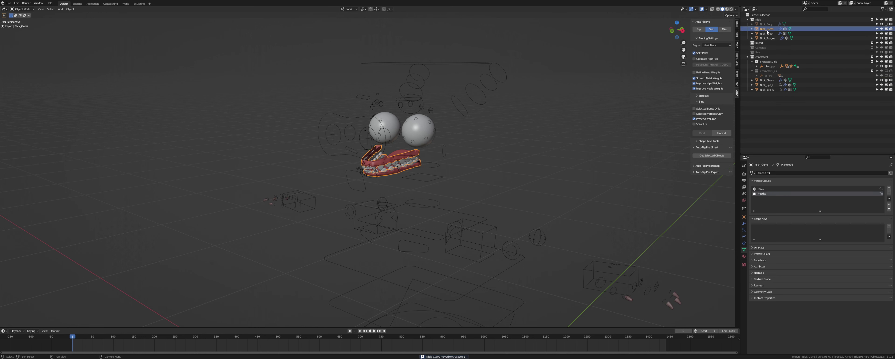
click(766, 38)
scroll(541, 99, up, 2)
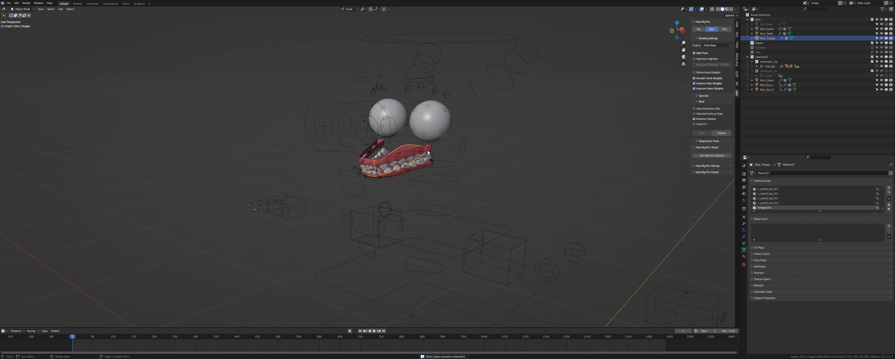
scroll(434, 157, up, 2)
click(459, 168)
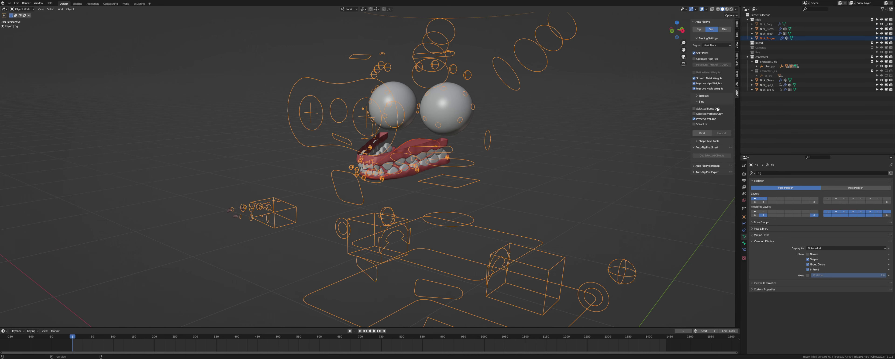
click(706, 134)
Move the Nick_Tongue mesh into the character1 collection.
click(770, 39)
key(m)
mouse_move(622, 80)
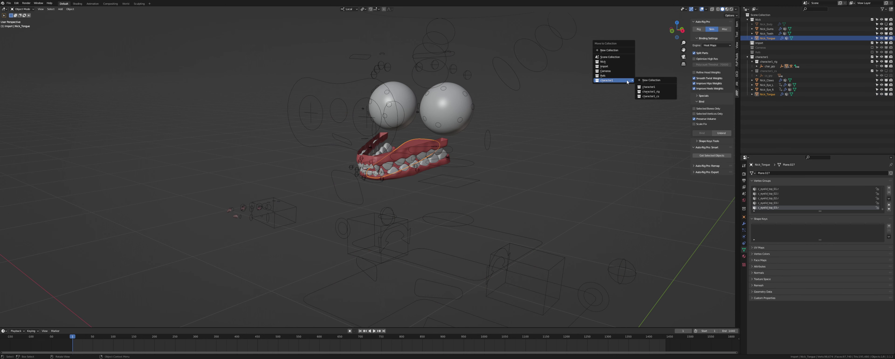
click(649, 86)
Bind the Nick_Teeth mesh and the Nick_Gums mesh to the rig with Heat Maps skinning.
click(766, 33)
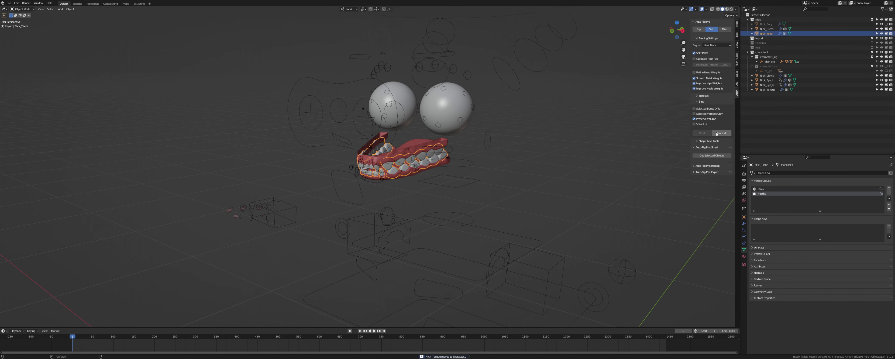
shift+click(472, 165)
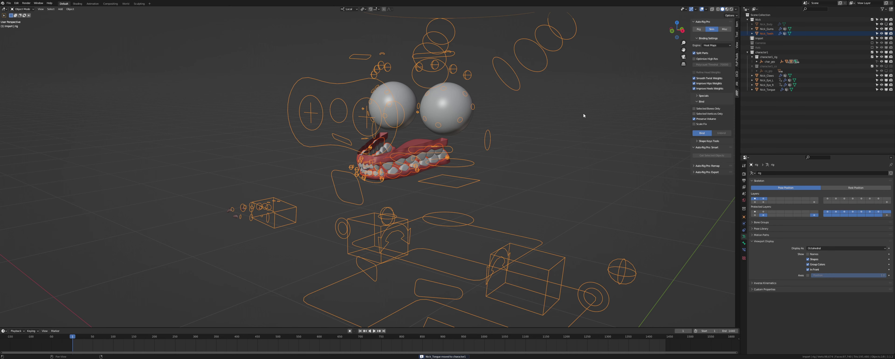
click(766, 29)
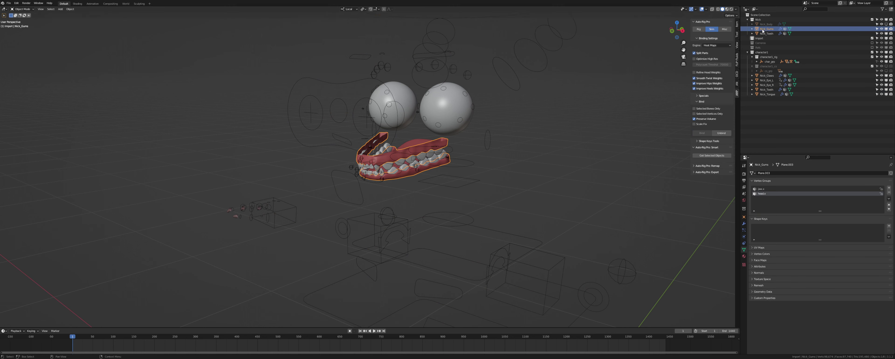
shift+click(454, 173)
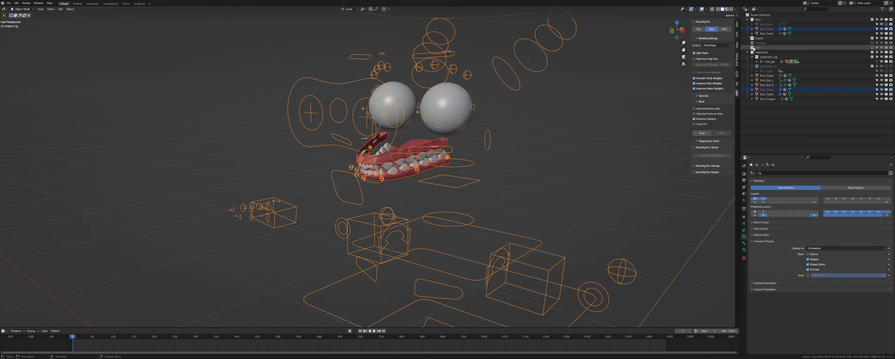
Move the Nick_Gums and Nick_Teeth meshes together into the character1 collection.
key(m)
mouse_move(623, 99)
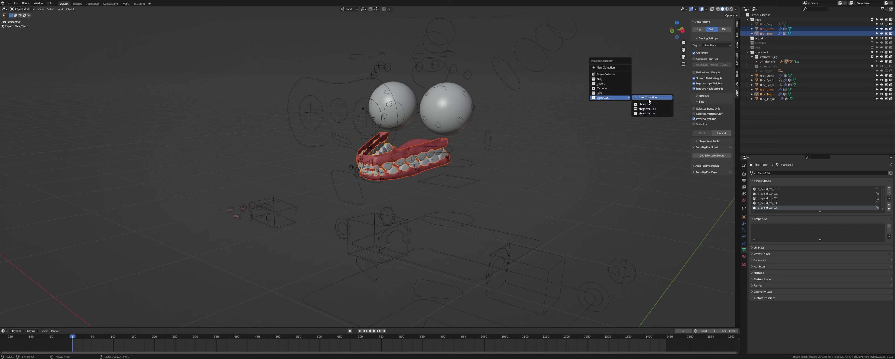
click(650, 105)
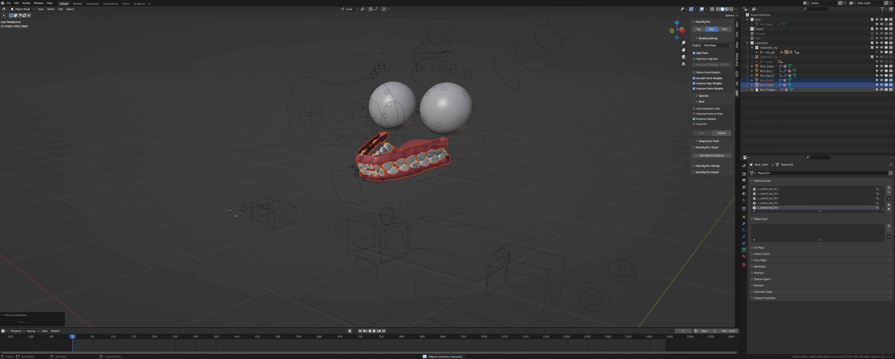
Set the rig's character name to NickWilde with Auto-Rig Pro's Set Character Name.
click(723, 29)
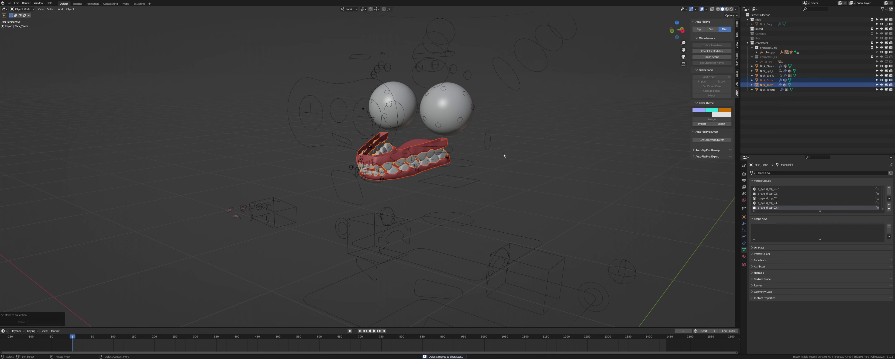
click(463, 166)
click(711, 63)
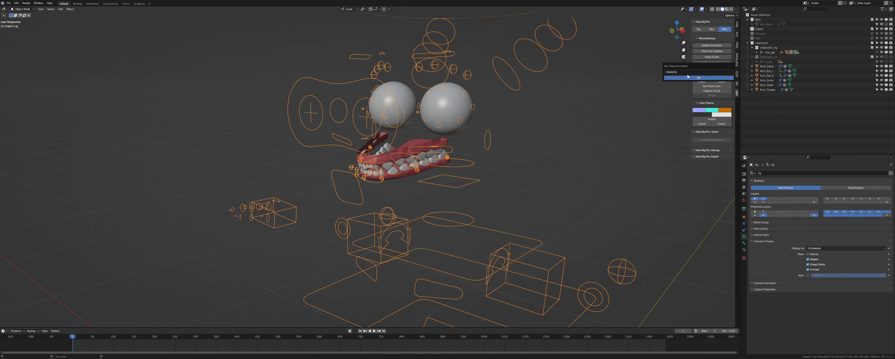
click(688, 72)
text(NickWilde)
click(689, 78)
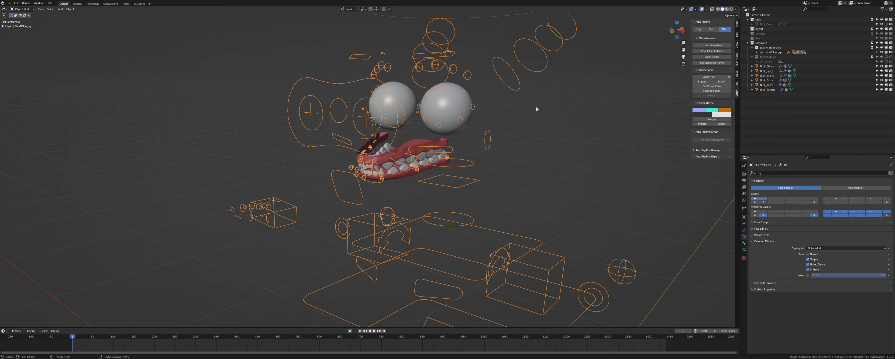
Collapse the rig and custom shape collections inside the NickWilde collection in the outliner.
shift+middle_drag(475, 160, 486, 145)
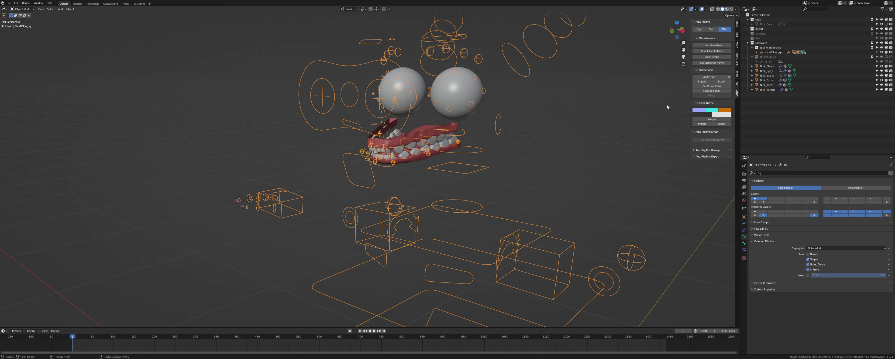
click(751, 57)
click(753, 47)
click(752, 48)
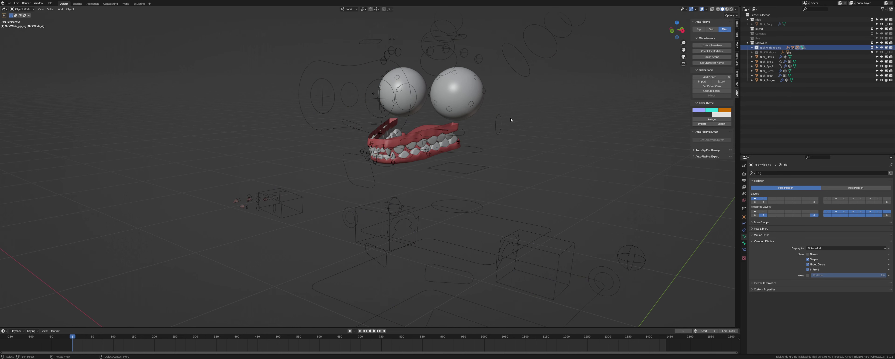
Switch the rig to Pose Mode and try moving a tongue controller to test the tongue's binding.
key(ctrl+Tab)
click(457, 156)
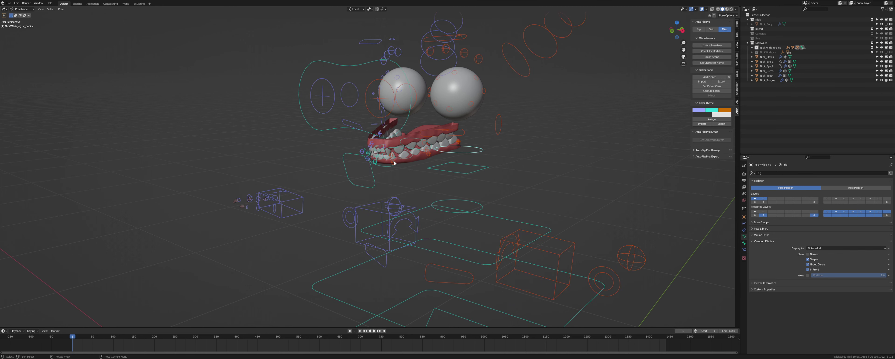
key(KP_3)
scroll(352, 139, down, 1)
shift+middle_drag(351, 140, 500, 220)
scroll(382, 186, up, 8)
click(487, 184)
scroll(494, 197, down, 8)
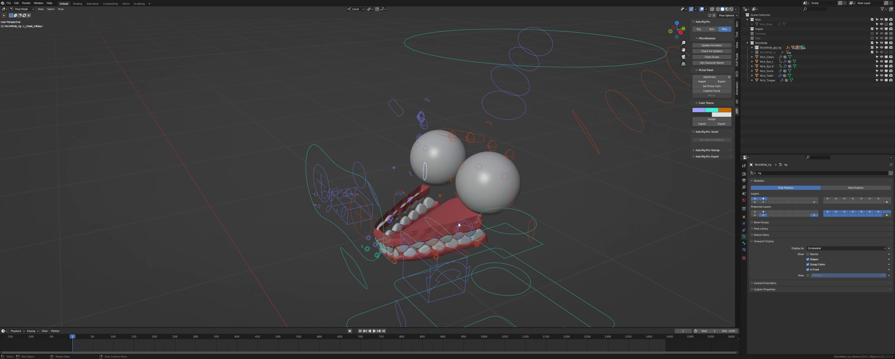
click(436, 221)
middle_drag(435, 221, 443, 208)
key(g)
right_click(447, 203)
Select the Nick_Tongue mesh, filter its vertex groups by "ton" and lock the three tongue groups.
scroll(461, 226, up, 3)
click(478, 186)
shift+middle_drag(478, 187, 461, 177)
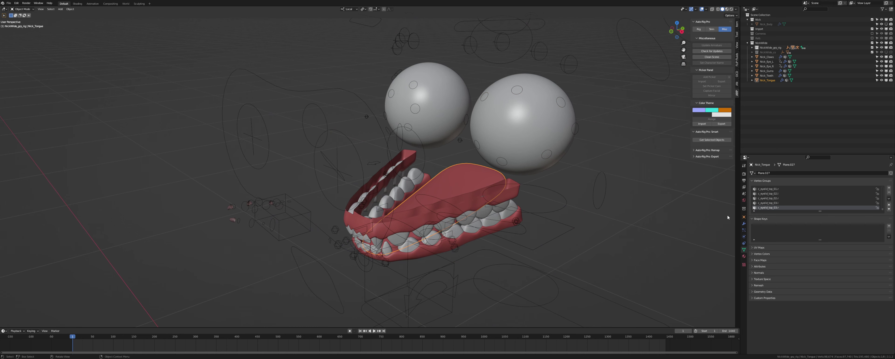
drag(820, 211, 819, 265)
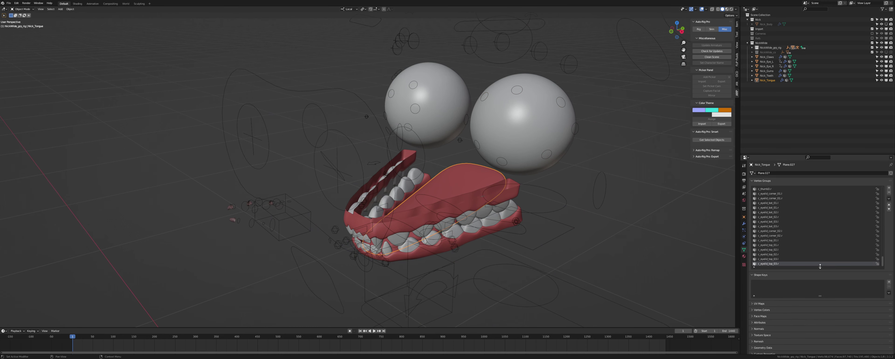
click(754, 267)
click(763, 271)
text(ton)
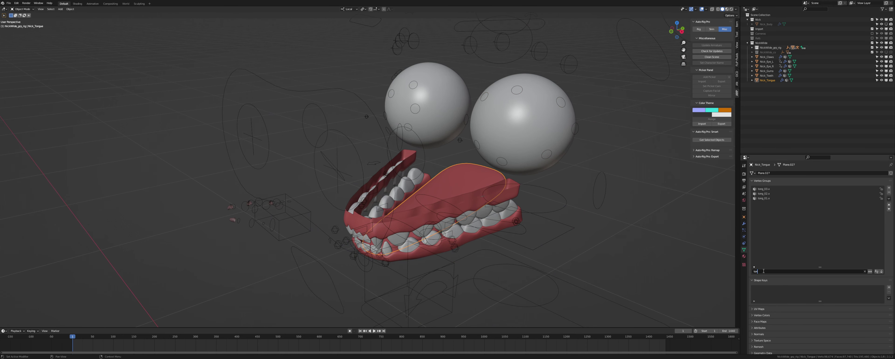
drag(881, 188, 882, 195)
Clear the vertex group filter and delete all unlocked vertex groups from the tongue mesh.
click(864, 270)
click(889, 199)
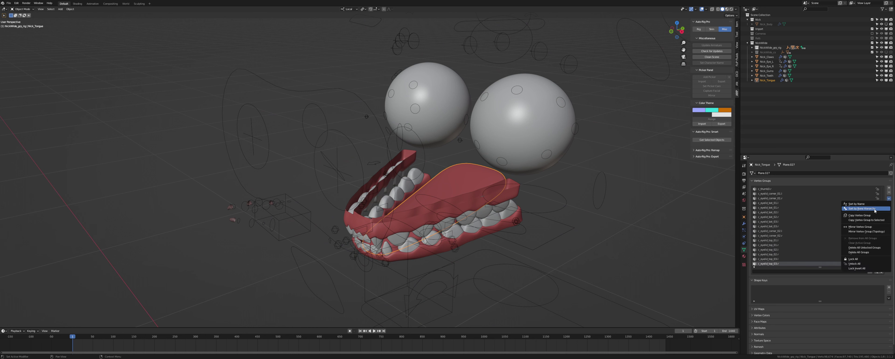
click(872, 247)
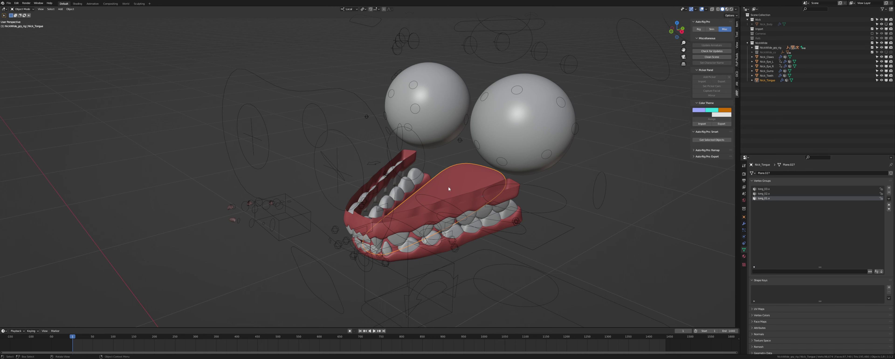
Move the base tongue controller up to lift the whole tongue clear of the teeth.
click(435, 197)
key(r)
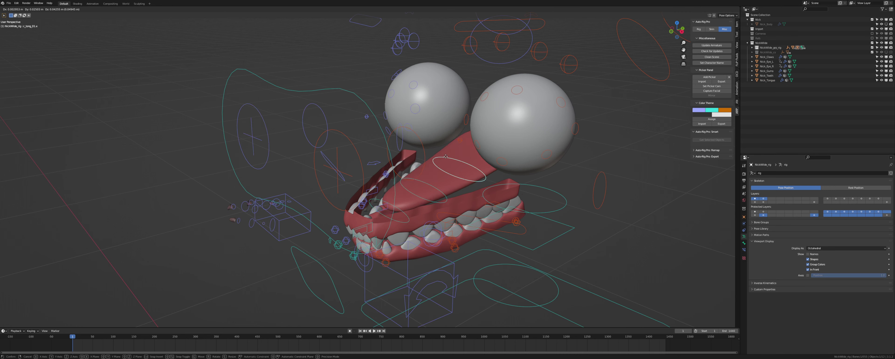
right_click(469, 180)
mouse_move(469, 180)
middle_down()
mouse_move(431, 169)
mouse_move(462, 170)
middle_up()
key(g)
click(426, 104)
Try rotating and moving the middle and tip tongue controllers to test how the tongue deforms.
middle_drag(425, 104, 408, 134)
key(r)
right_click(279, 156)
click(280, 156)
key(g)
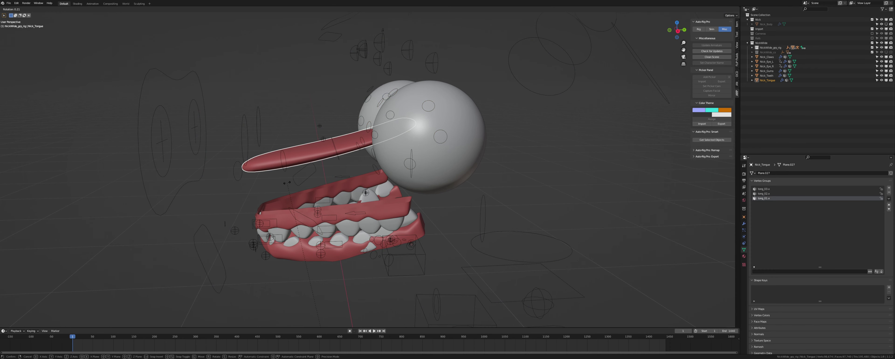
right_click(282, 155)
click(283, 155)
key(comma)
right_click(289, 157)
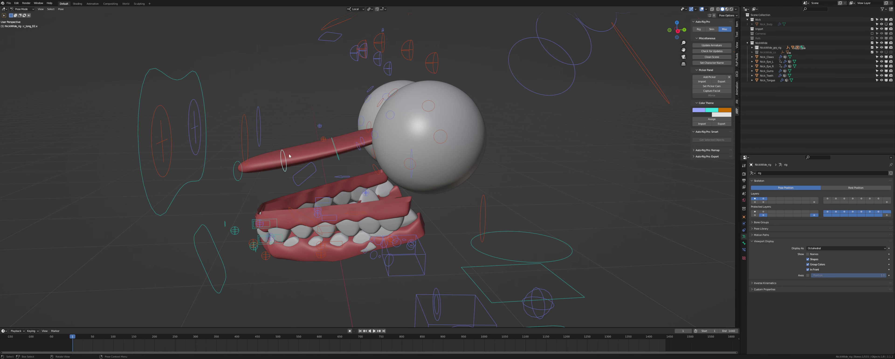
key(period)
right_click(272, 157)
key(r)
right_click(259, 185)
key(r)
right_click(243, 173)
Select the tongue mesh together with the rig and switch it to Weight Paint mode.
click(294, 158)
mouse_move(293, 158)
shift+middle_down()
mouse_move(370, 149)
mouse_move(349, 154)
mouse_move(409, 200)
shift+middle_up()
key(ctrl+Tab)
click(338, 145)
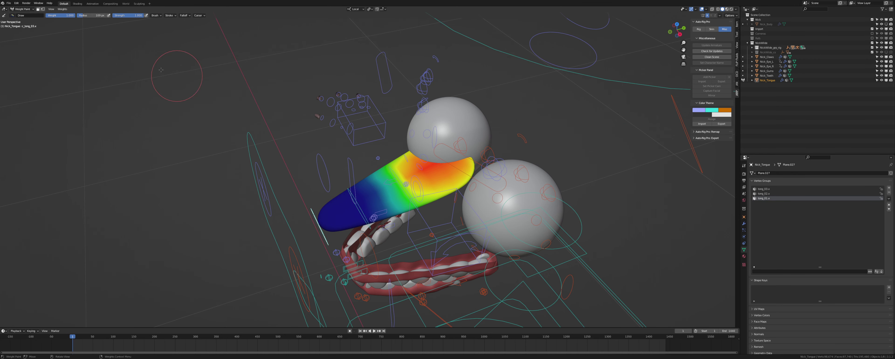
Blur the tong_01.x weights along the tongue using an enlarged Blur brush.
key(t)
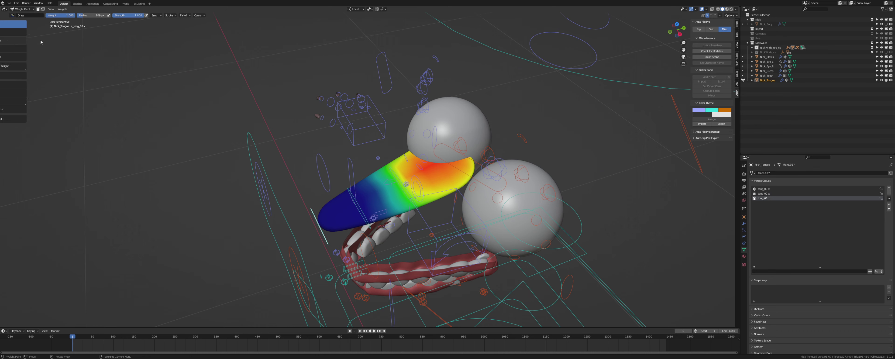
click(12, 32)
key(f)
click(429, 155)
mouse_move(445, 176)
mouse_down()
mouse_move(421, 192)
mouse_move(360, 201)
mouse_move(400, 206)
mouse_up()
middle_drag(399, 206, 409, 114)
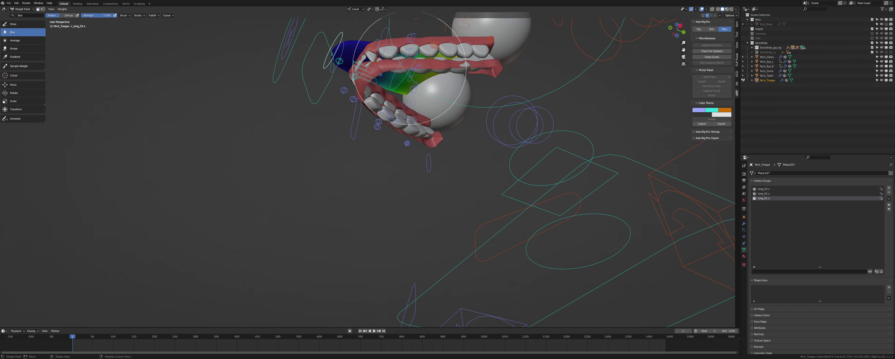
Activate the tong_02.x vertex group and blur its weights across the tongue.
middle_drag(396, 82, 403, 124)
click(764, 193)
middle_drag(462, 180, 460, 212)
mouse_move(445, 146)
mouse_down()
mouse_move(351, 215)
mouse_move(389, 154)
mouse_up()
mouse_move(396, 232)
middle_down()
mouse_move(393, 143)
mouse_move(324, 164)
mouse_move(347, 208)
mouse_move(486, 174)
middle_up()
Check the tong_01.x and tong_03.x weights on the tongue from several angles.
click(767, 198)
click(766, 189)
middle_drag(375, 210, 373, 243)
middle_drag(354, 264, 288, 186)
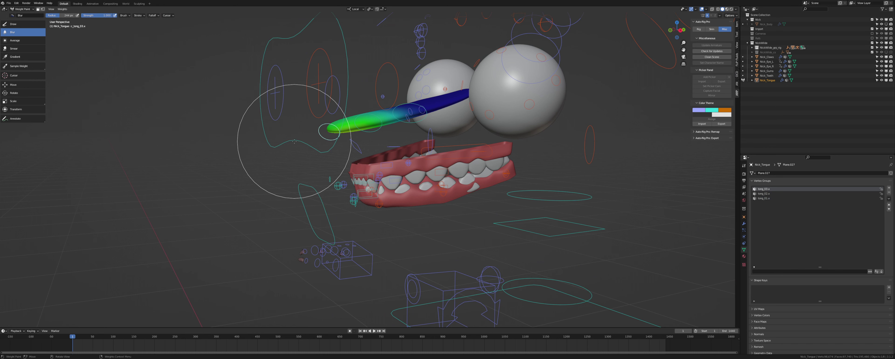
Leave Weight Paint mode, return the rig to Pose Mode and clear the base tongue controller's location.
key(ctrl+Tab)
click(262, 142)
click(418, 106)
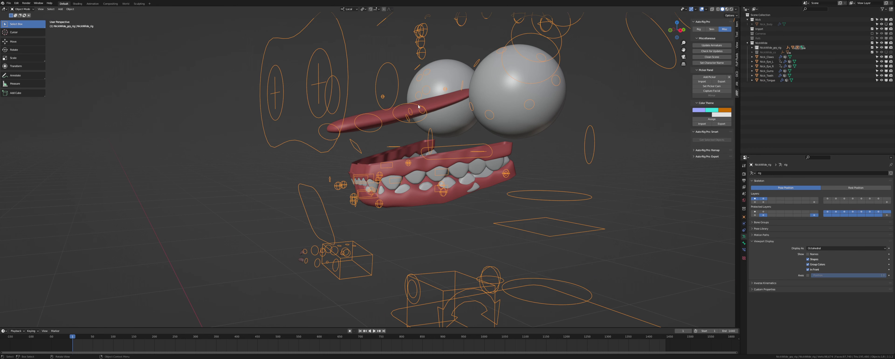
key(ctrl+Tab)
click(418, 107)
key(alt+g)
Move the base tongue controller along its local Z axis to raise the tongue above the teeth.
middle_drag(427, 145, 372, 168)
key(g)
key(z)
click(386, 203)
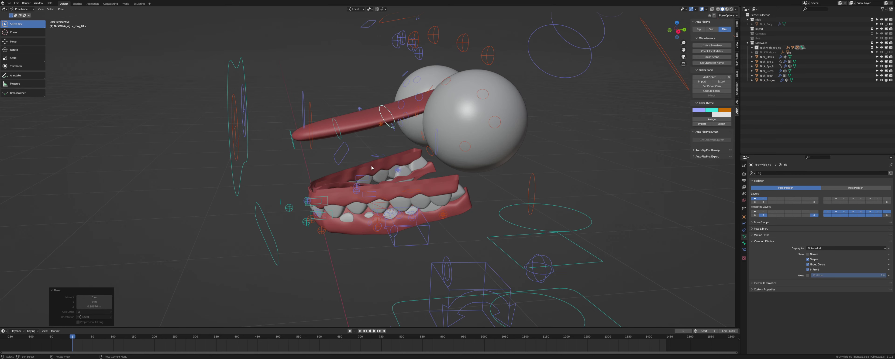
Try rotating the middle tongue controller around its local X axis to test the tongue's deformation.
click(333, 122)
key(r)
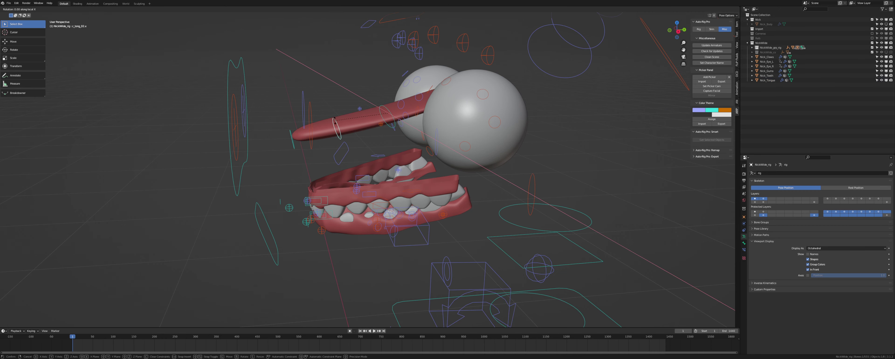
key(x)
key(x)
right_click(319, 108)
Reset the base tongue controller's pose so the tongue sits back inside the mouth.
click(352, 124)
middle_drag(352, 132, 387, 155)
click(425, 127)
key(alt+r)
scroll(395, 151, up, 3)
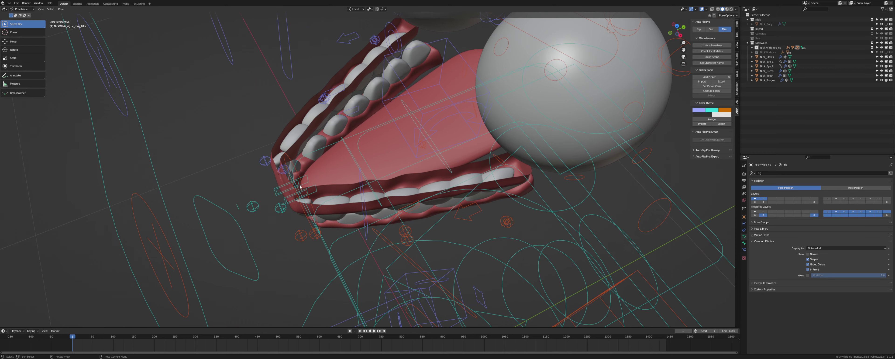
Select the tip, middle and base tongue controllers in Pose Mode.
middle_drag(300, 188, 318, 175)
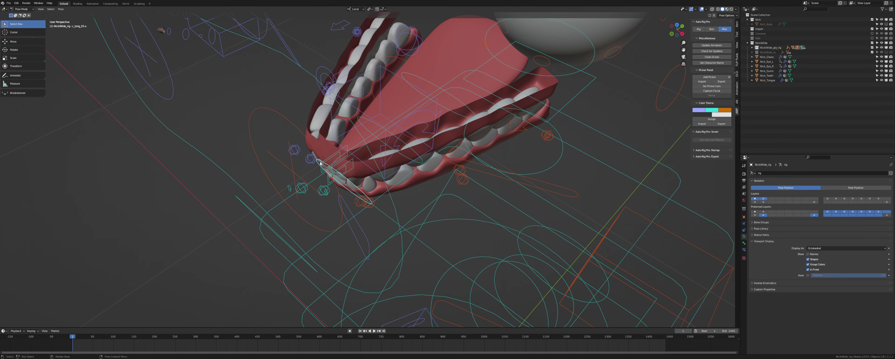
mouse_move(365, 153)
middle_down()
mouse_move(357, 163)
mouse_move(359, 155)
middle_up()
key(ctrl+Tab)
shift+click(364, 151)
click(359, 155)
key(ctrl+Tab)
middle_drag(328, 175, 323, 167)
shift+click(323, 166)
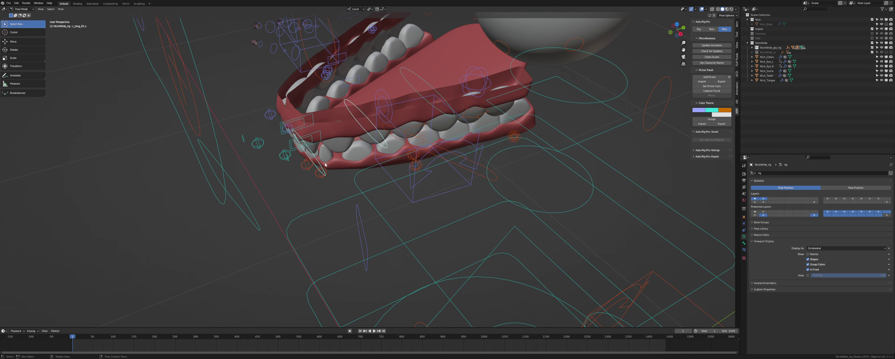
shift+middle_drag(369, 108, 371, 136)
shift+click(416, 101)
Select the tongue mesh together with the rig in Object Mode and unbind the tongue.
key(ctrl+shift+z)
key(ctrl+shift+z)
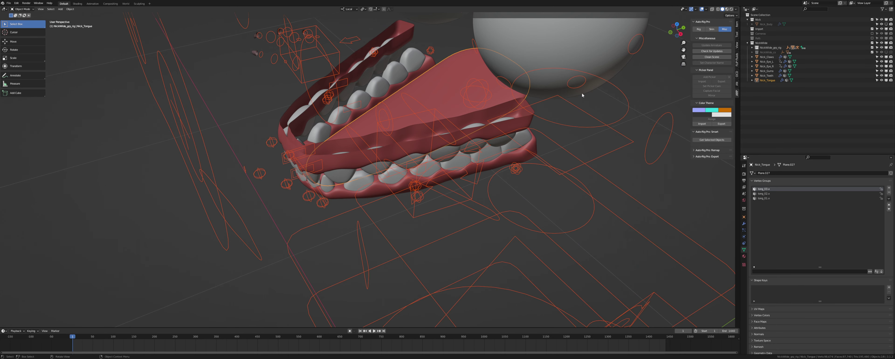
click(711, 30)
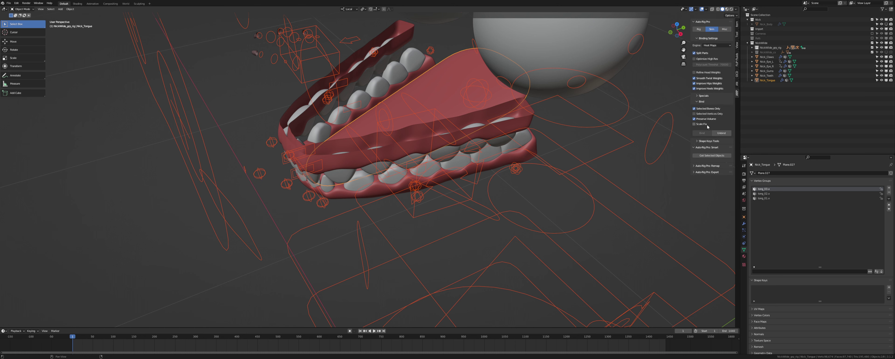
middle_drag(486, 94, 488, 102)
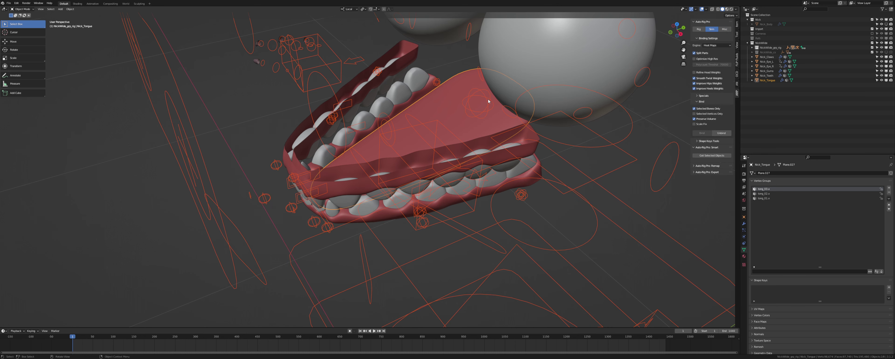
click(715, 133)
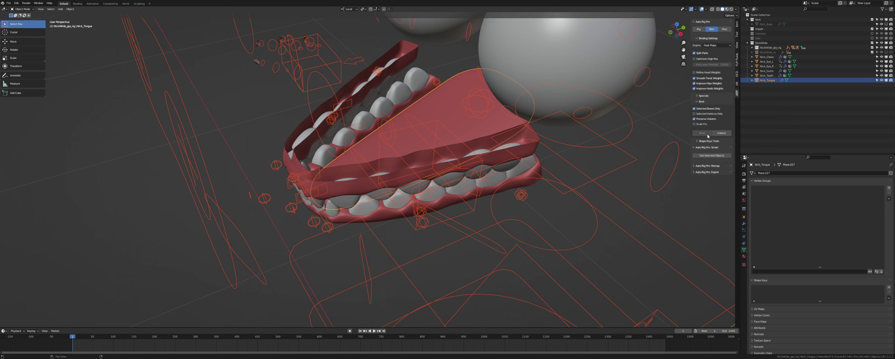
Select the three tongue controllers in Pose Mode, add the tongue mesh in Object Mode and try to rebind it.
click(419, 120)
key(ctrl+Tab)
middle_drag(416, 121, 413, 123)
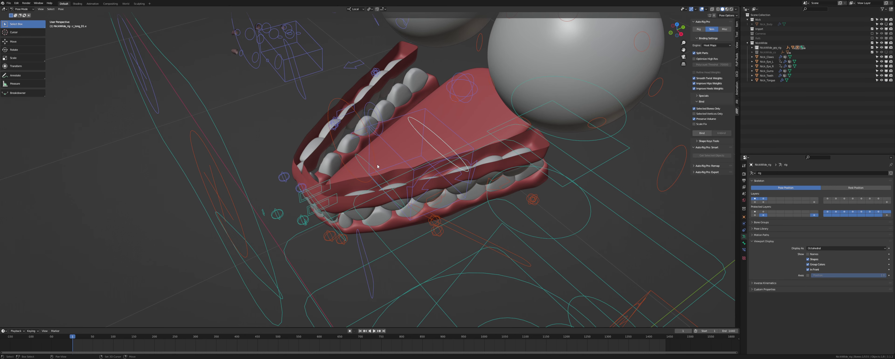
shift+click(361, 159)
shift+click(325, 213)
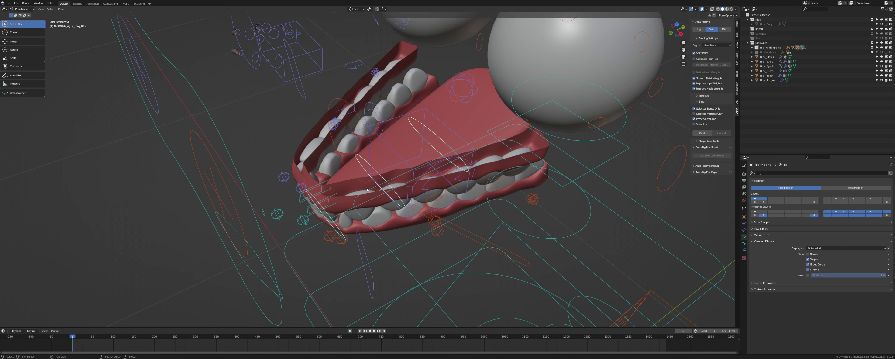
key(ctrl+Tab)
shift+click(467, 118)
click(700, 30)
click(707, 29)
click(716, 133)
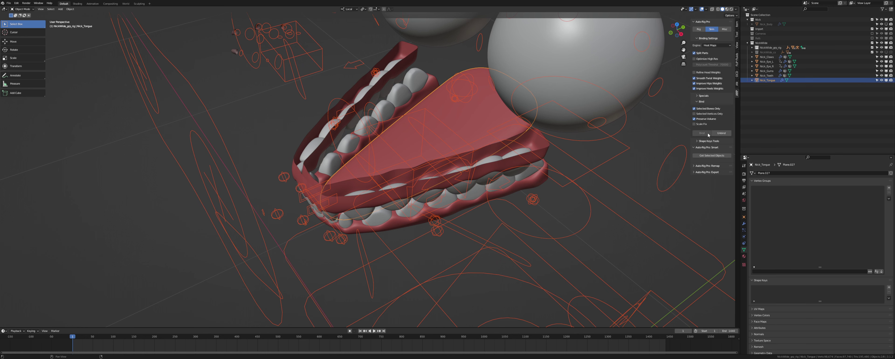
Check the Shape Keys Tools options and the tongue's modifier stack for an armature modifier.
click(705, 142)
click(706, 141)
shift+middle_drag(455, 119, 451, 132)
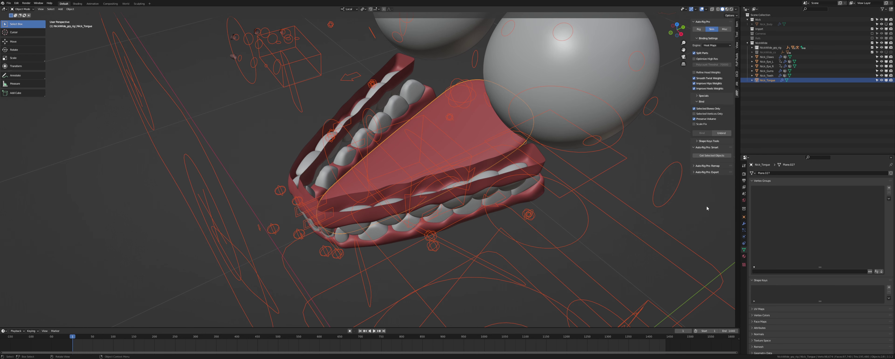
click(743, 223)
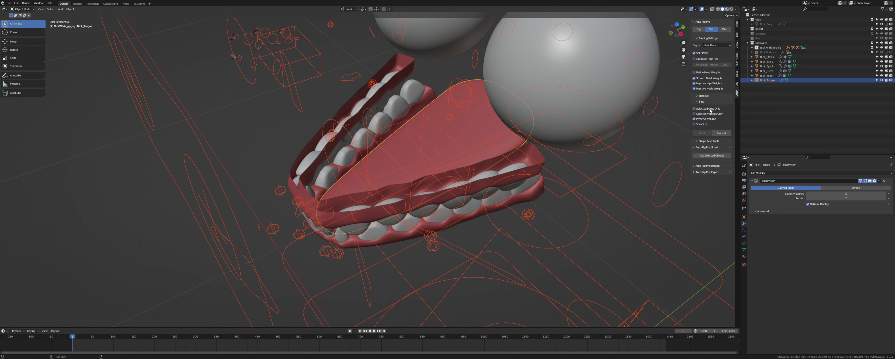
Bind the tongue to the rig with Selected Bones Only enabled and unbind it again.
click(472, 124)
shift+click(433, 147)
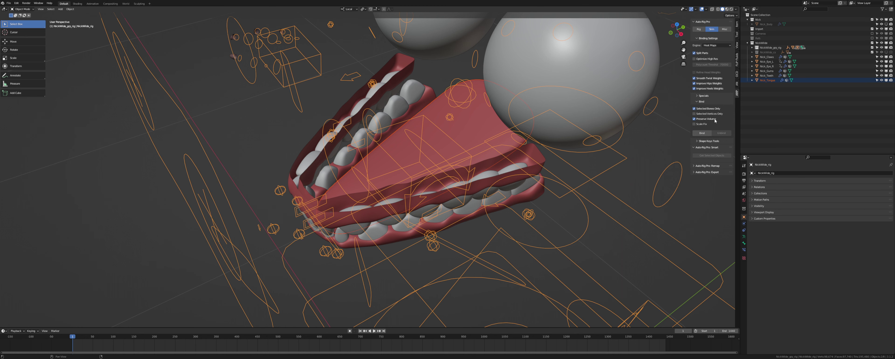
click(446, 135)
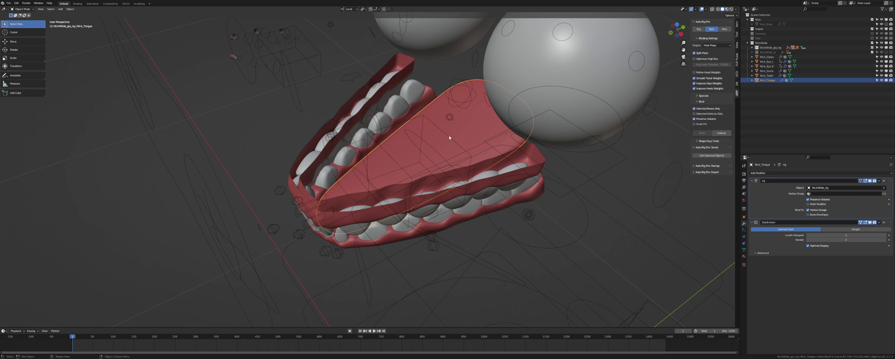
click(720, 133)
Try binding the tongue from Pose Mode with the three tongue controllers selected and check its vertex groups.
shift+click(429, 145)
key(ctrl+Tab)
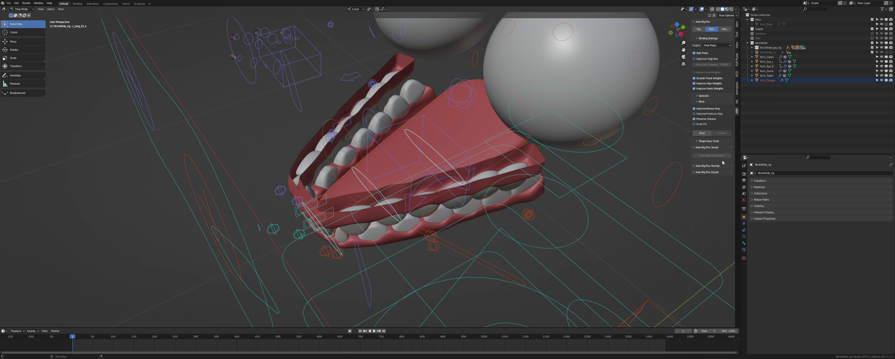
click(743, 242)
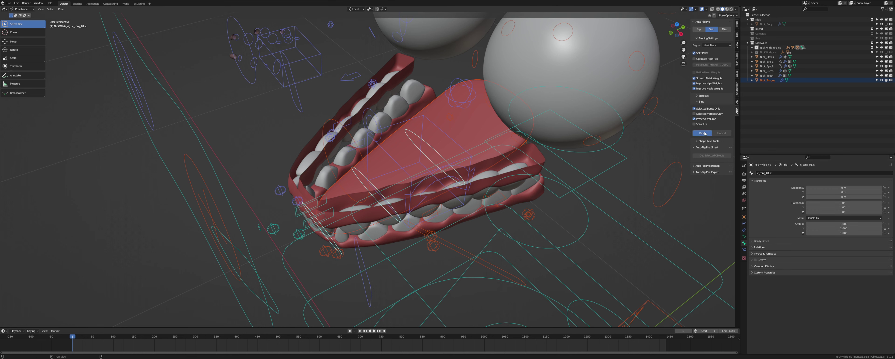
key(ctrl+Tab)
click(768, 80)
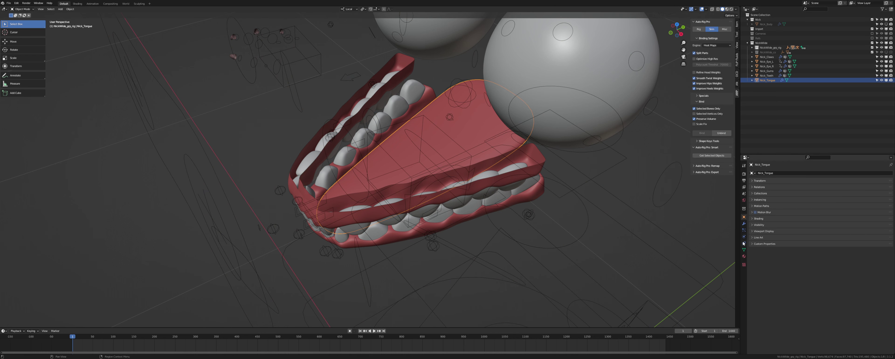
click(743, 249)
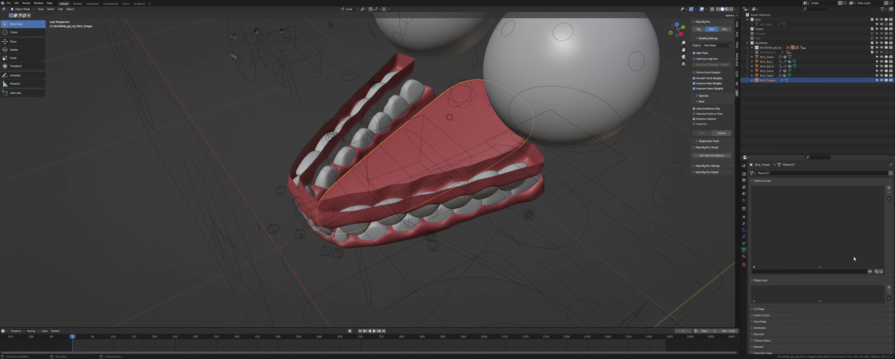
Test the tongue binding by rotating the base tongue controller around local X, then cancel and reselect the tongue.
click(433, 150)
key(ctrl+Tab)
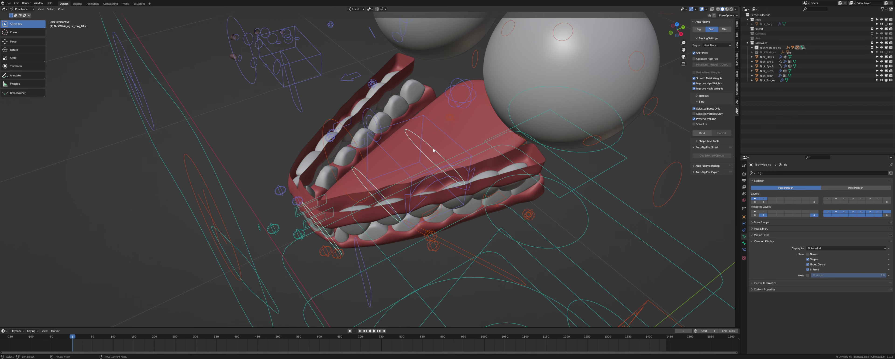
click(433, 151)
key(r)
key(x)
right_click(467, 133)
key(ctrl+Tab)
click(467, 134)
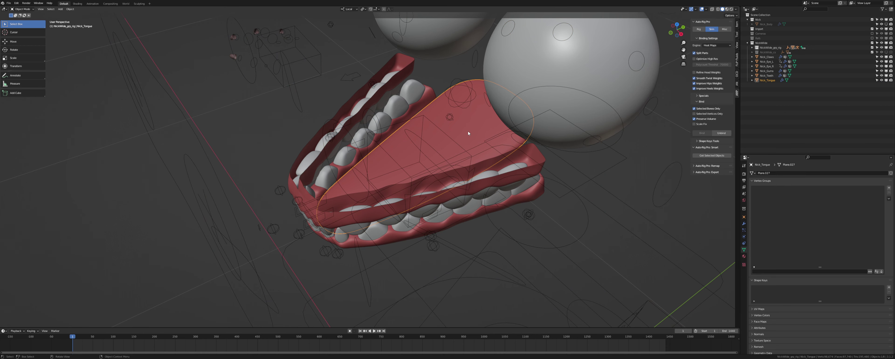
Select the tongue and rig, pick all three tongue controllers in Pose Mode and retry the Selected Bones Only bind.
shift+click(435, 150)
key(ctrl+Tab)
shift+click(361, 175)
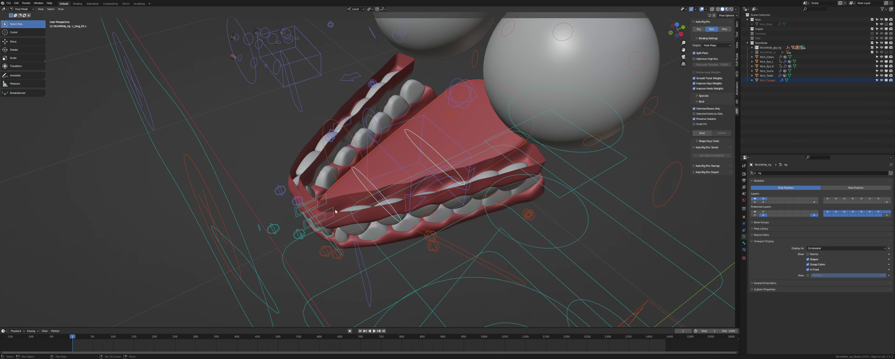
shift+click(324, 227)
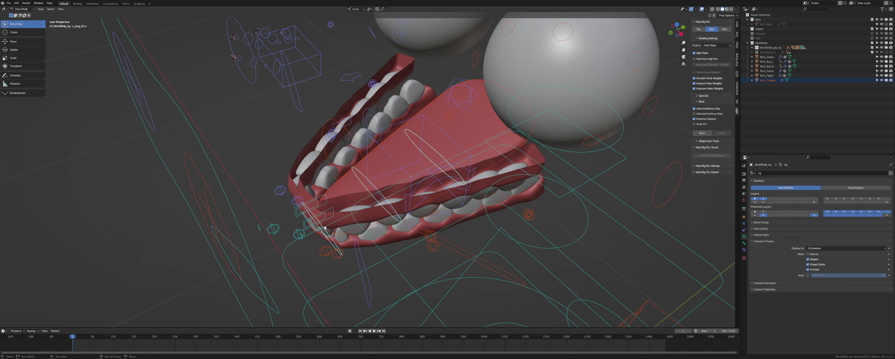
click(703, 134)
click(485, 129)
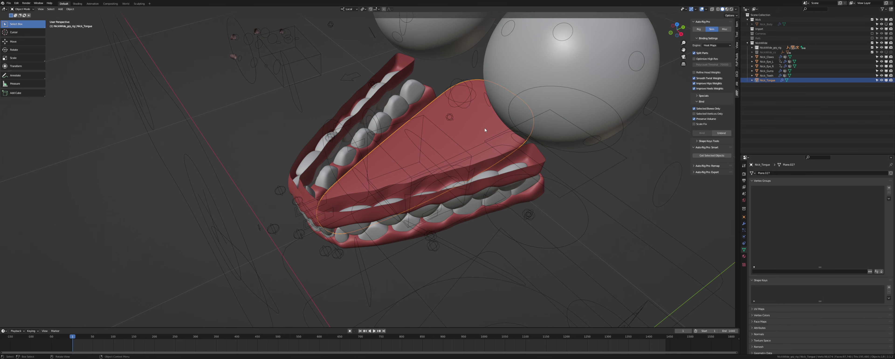
Try rotating the base tongue controller around local X to see whether the tongue follows.
click(437, 151)
key(ctrl+Tab)
click(438, 152)
key(r)
key(x)
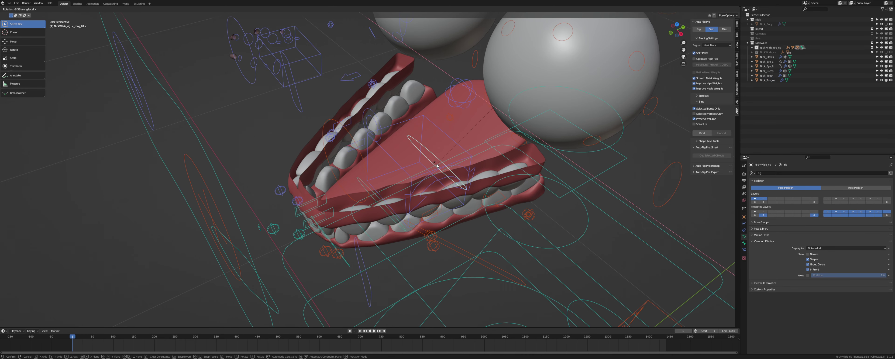
right_click(435, 148)
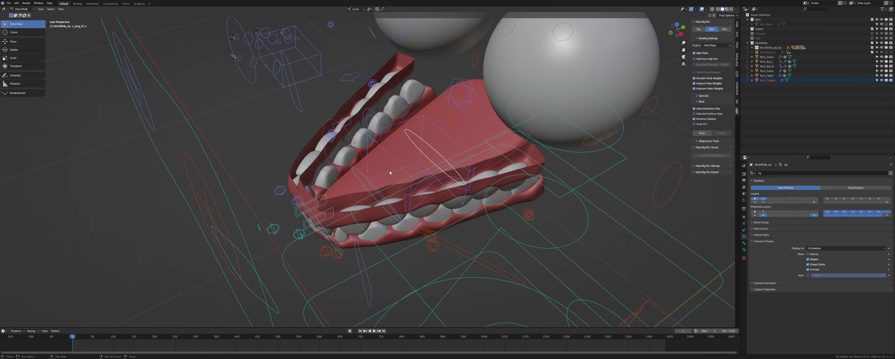
Bind the tongue to the full rig with Selected Bones Only disabled.
click(356, 172)
click(330, 237)
click(702, 134)
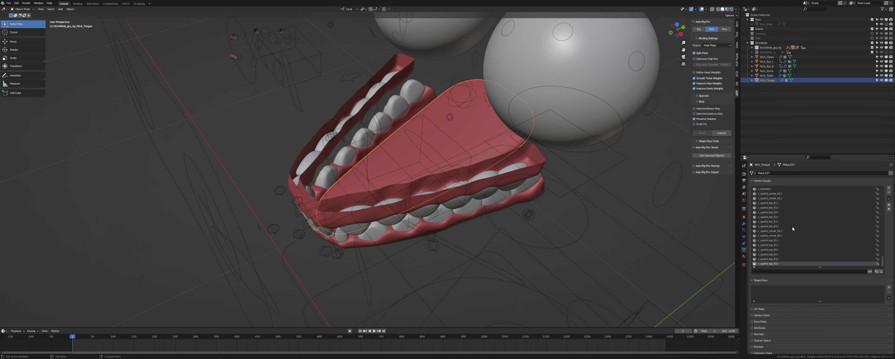
Filter the tongue's vertex groups by "tong" and lock the three matching groups.
click(780, 270)
text(tong)
key(Return)
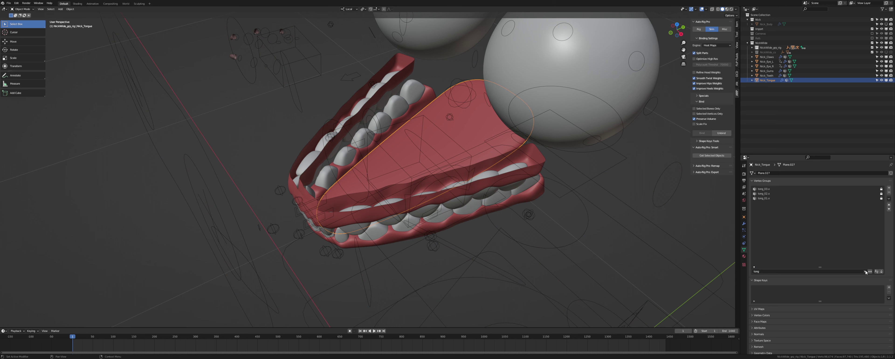
Clear the filter, delete all unlocked vertex groups and unlock the three remaining tong groups.
click(865, 271)
click(888, 198)
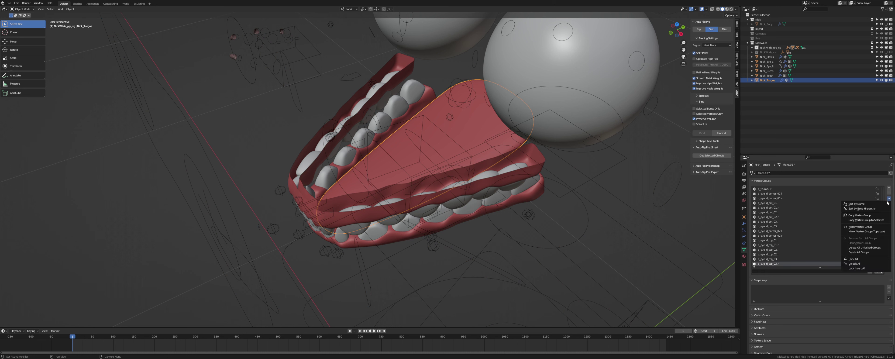
click(864, 252)
drag(881, 189, 880, 198)
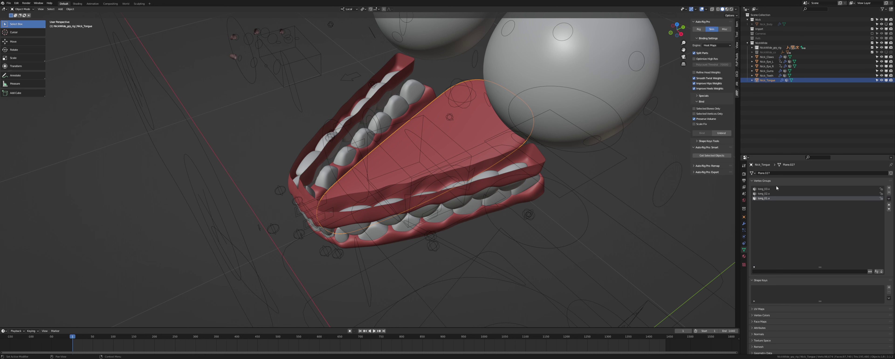
Switch the tongue to Weight Paint mode and check the tong_01.x, tong_02.x and tong_03.x weights.
key(Tab)
shift+middle_drag(476, 126, 468, 147)
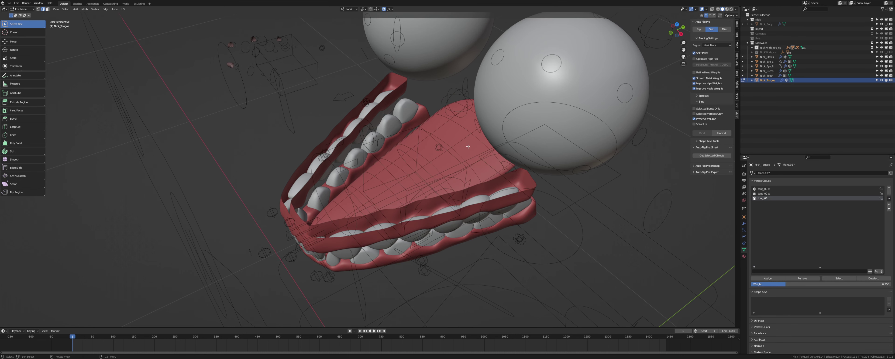
key(Tab)
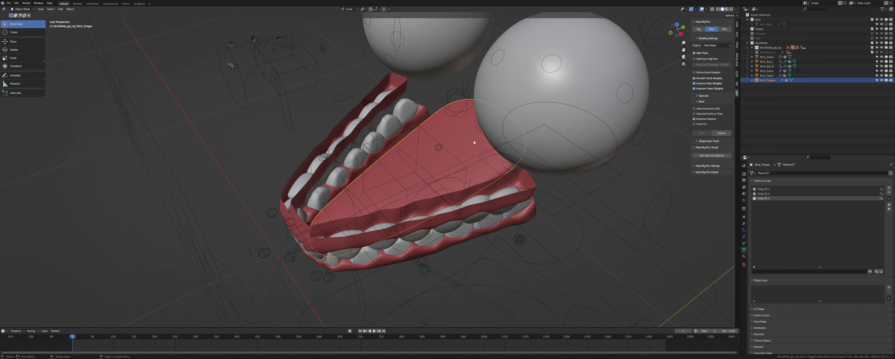
key(ctrl+Tab)
click(442, 124)
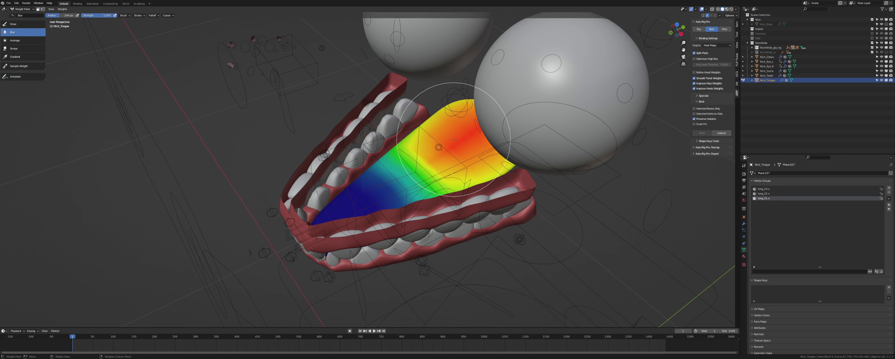
click(767, 193)
click(770, 190)
Remove all of the tongue's vertices from the tong_03.x and tong_02.x groups and check the cleared weights in Weight Paint mode.
key(ctrl+Tab)
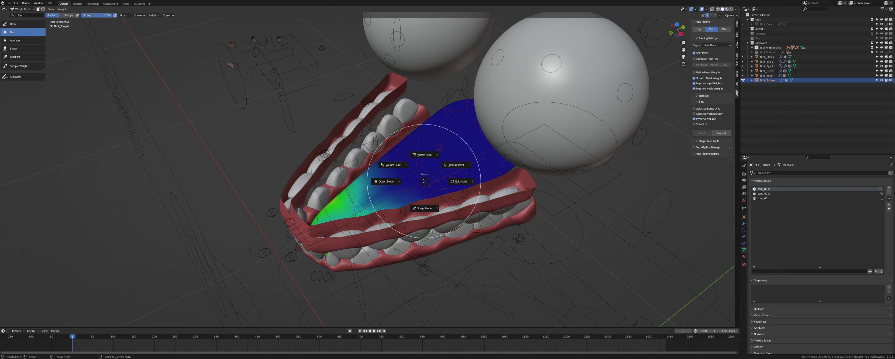
click(397, 182)
key(Tab)
middle_drag(456, 140, 466, 141)
key(a)
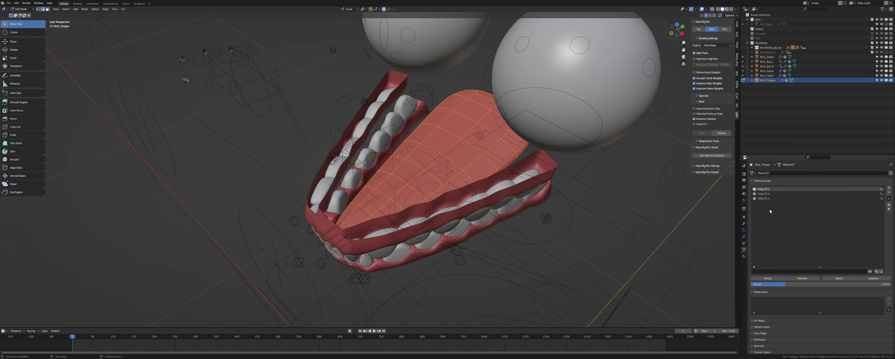
click(799, 278)
click(775, 193)
click(806, 278)
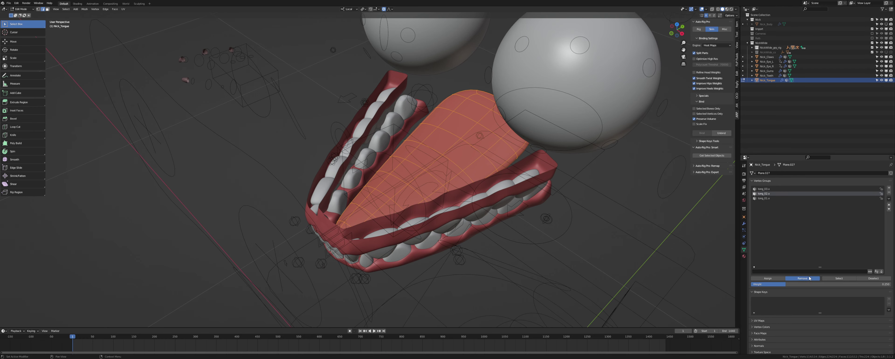
key(ctrl+Tab)
click(447, 143)
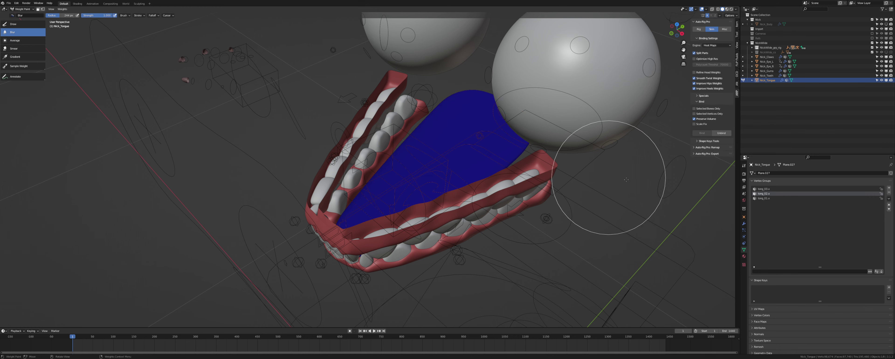
Select the back section of the tongue mesh and assign it to the tong_01.x vertex group with weight 1.000.
click(764, 198)
key(ctrl+Tab)
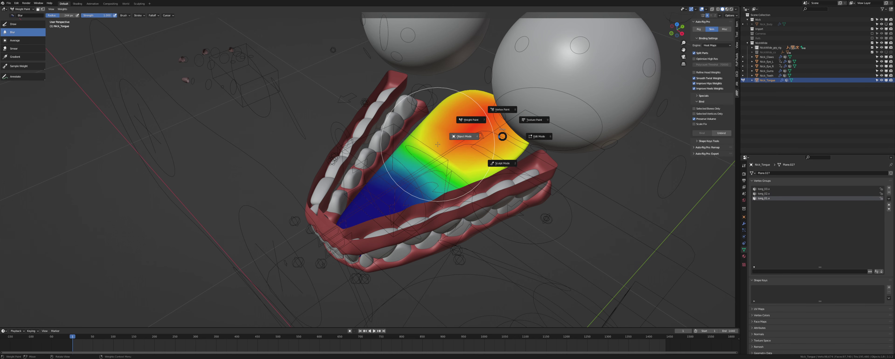
click(459, 143)
key(Tab)
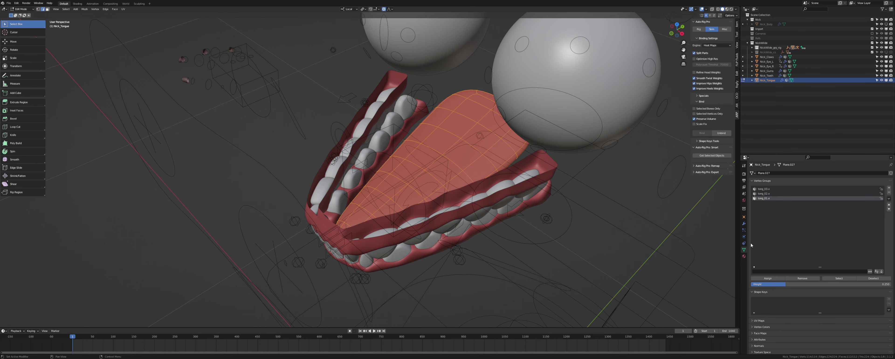
alt+click(497, 117)
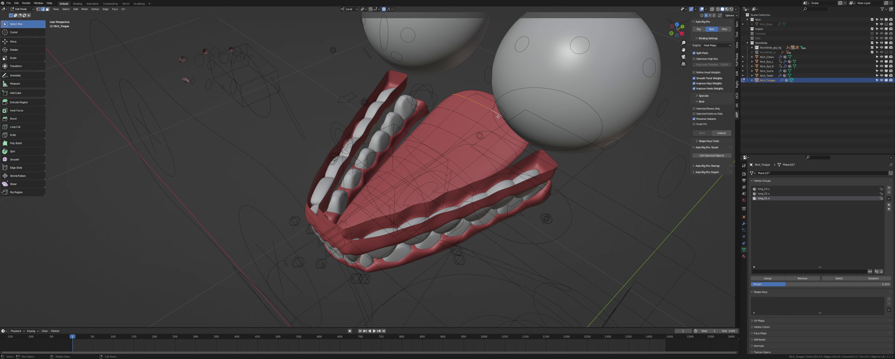
key(ctrl+KP_Add)
key(ctrl+KP_Add)
key(1)
key(alt+z)
key(alt+z)
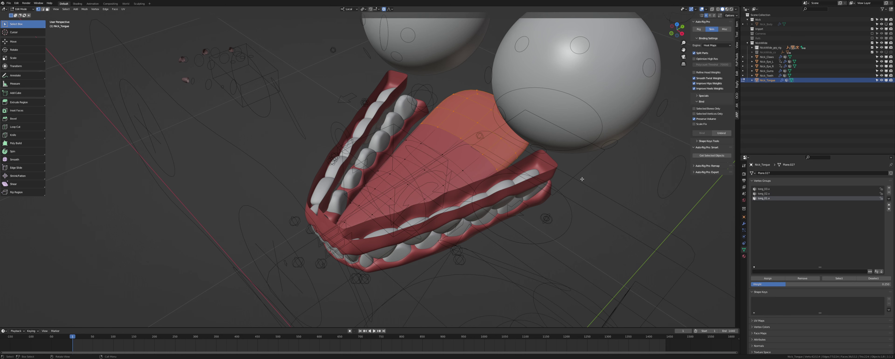
drag(784, 283, 889, 284)
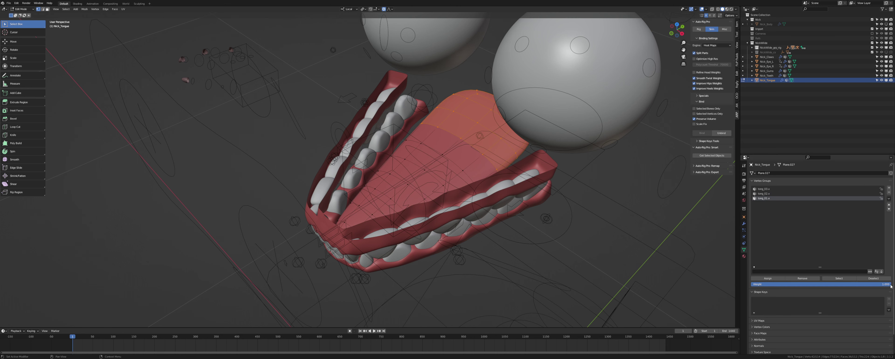
click(768, 278)
click(769, 278)
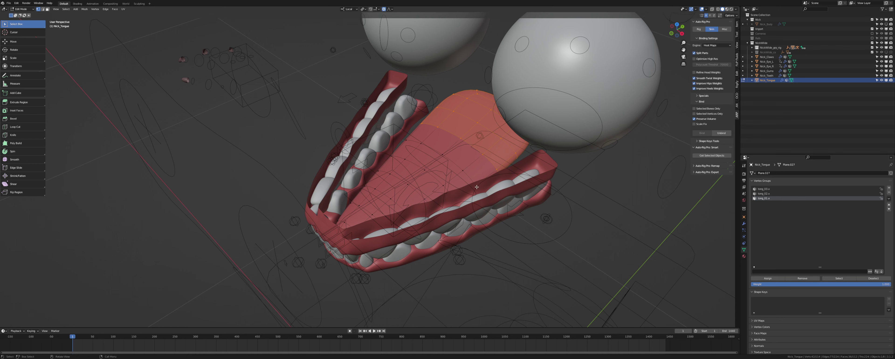
Select the middle section of the tongue mesh and assign it to the tong_02.x vertex group at full weight.
middle_drag(445, 195, 412, 208)
alt+click(412, 207)
key(ctrl+KP_Add)
key(ctrl+KP_Add)
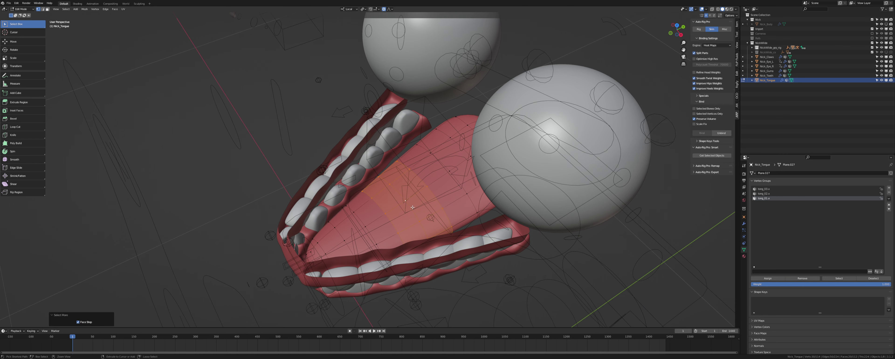
click(764, 194)
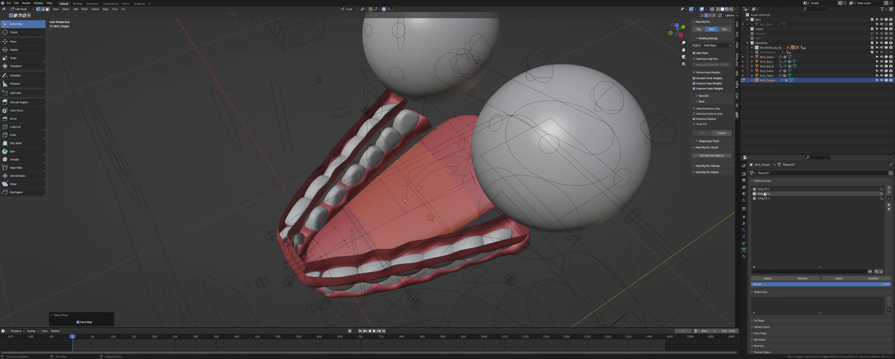
click(772, 279)
Select the tip section of the tongue mesh, assign it to the tong_03.x vertex group and return to Object Mode.
shift+middle_drag(321, 255, 344, 218)
key(alt+z)
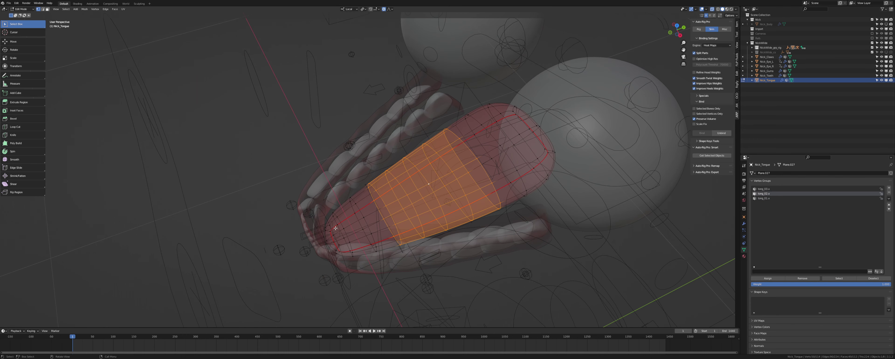
key(alt+a)
key(b)
drag(313, 200, 368, 277)
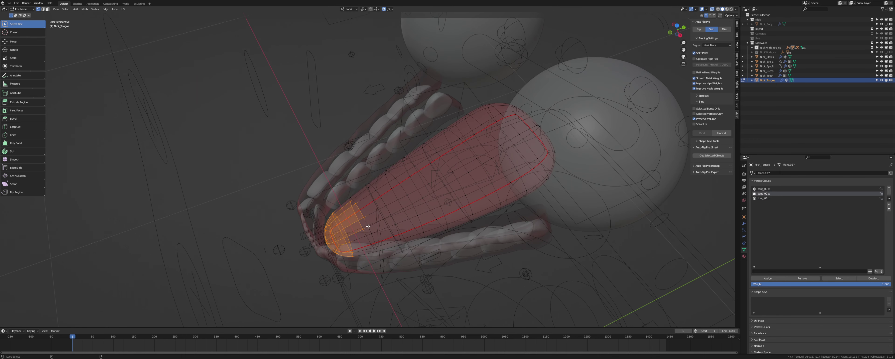
key(ctrl+KP_Add)
click(767, 188)
click(767, 278)
key(alt+z)
middle_drag(431, 215, 420, 220)
key(Tab)
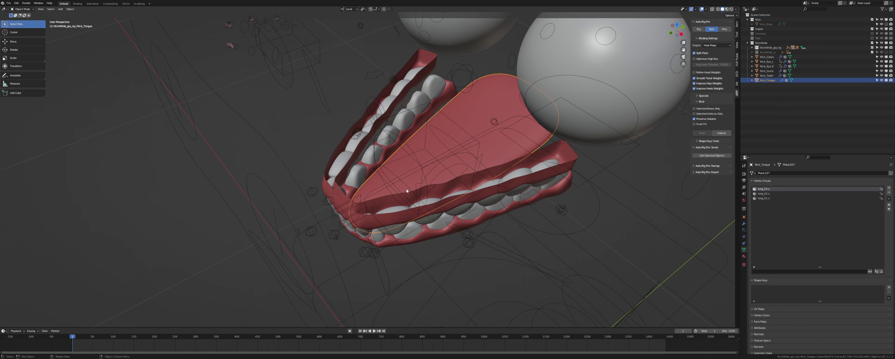
Test the new tongue weights by rotating a tongue bone in Pose Mode, then cancel the rotation.
click(387, 172)
key(ctrl+Tab)
key(r)
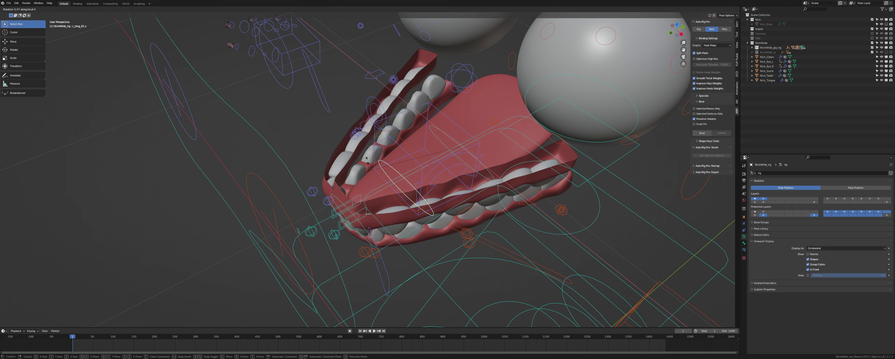
right_click(355, 200)
click(346, 215)
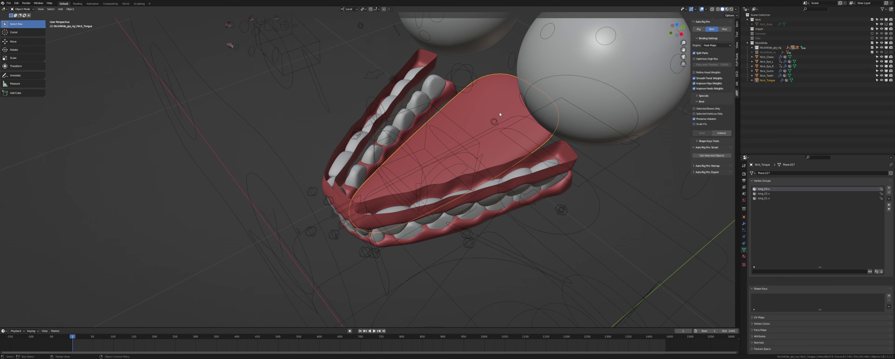
Blur the borders between the tong_03.x, tong_02.x and tong_01.x weights on both sides of the tongue in Weight Paint mode.
key(ctrl+Tab)
click(471, 100)
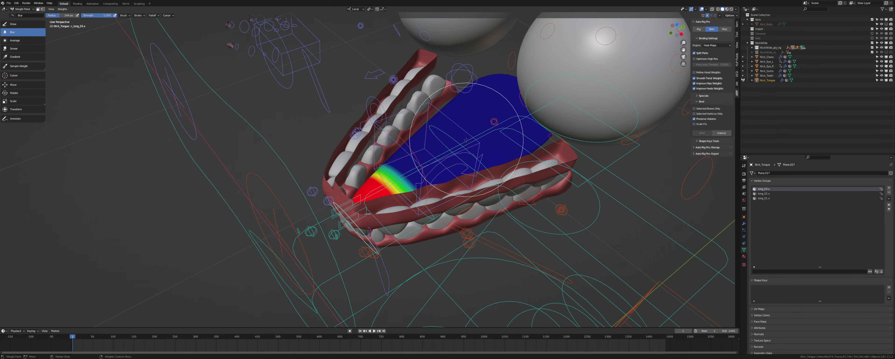
mouse_move(471, 99)
middle_down()
mouse_move(510, 168)
mouse_move(542, 159)
mouse_move(542, 135)
middle_up()
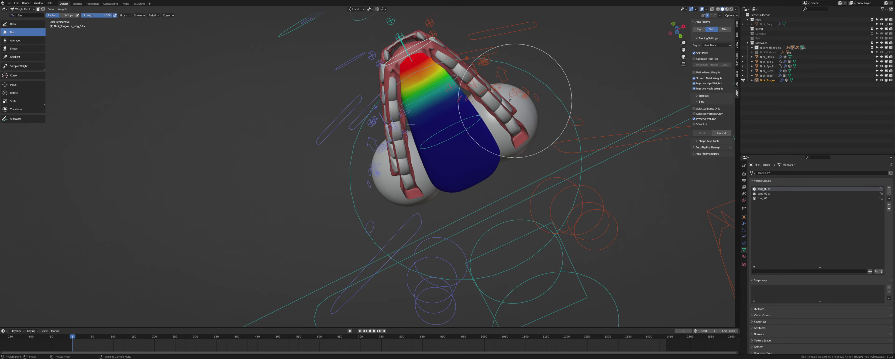
click(763, 193)
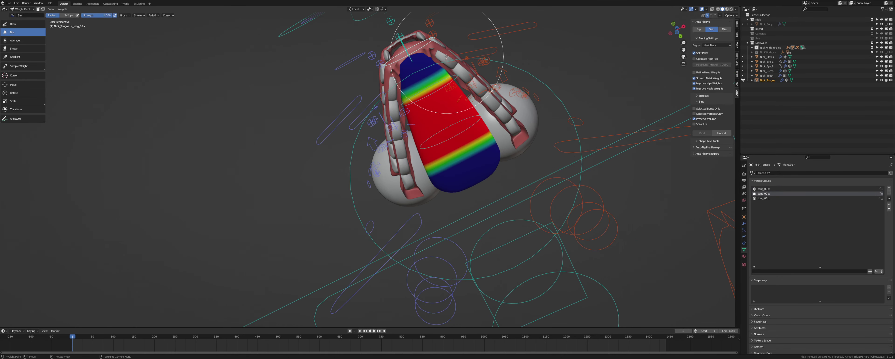
middle_drag(483, 87, 491, 230)
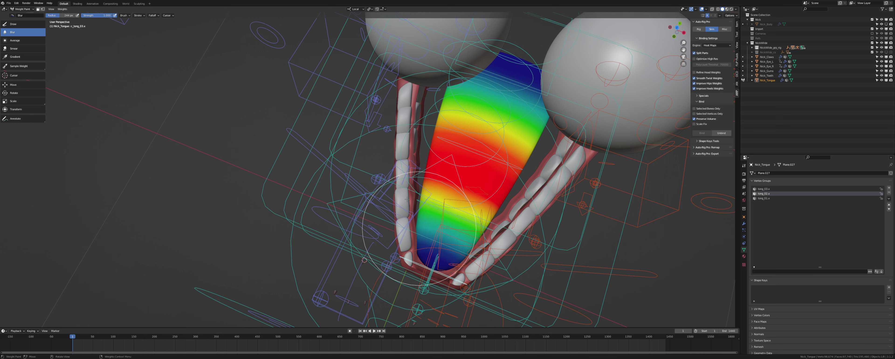
click(772, 189)
click(770, 198)
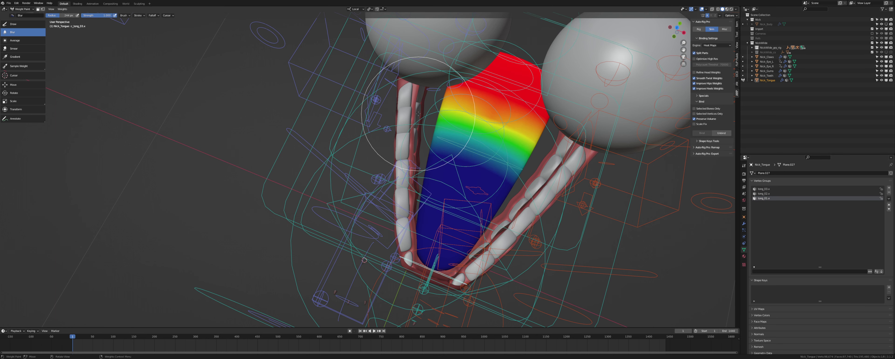
middle_drag(573, 211, 557, 110)
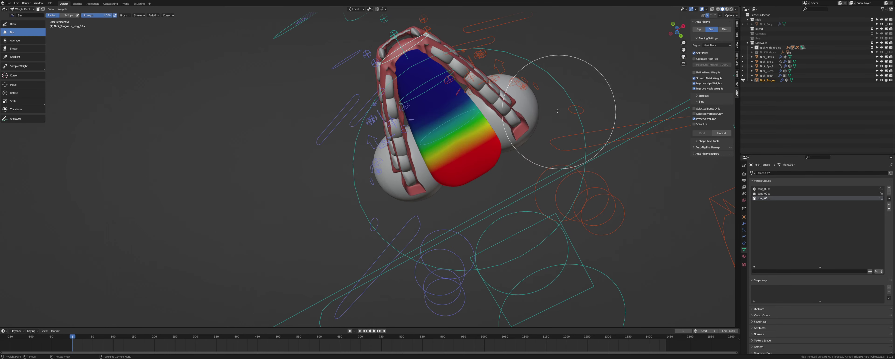
mouse_move(557, 111)
mouse_down()
mouse_move(453, 125)
mouse_move(474, 98)
mouse_move(411, 112)
mouse_up()
middle_drag(411, 111, 404, 172)
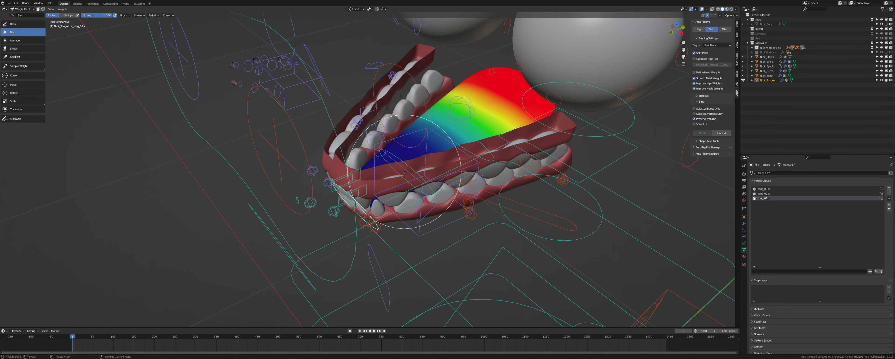
Leave Weight Paint mode and test the tongue's bending by rotating its bones around X, including the middle one.
key(ctrl+Tab)
click(389, 166)
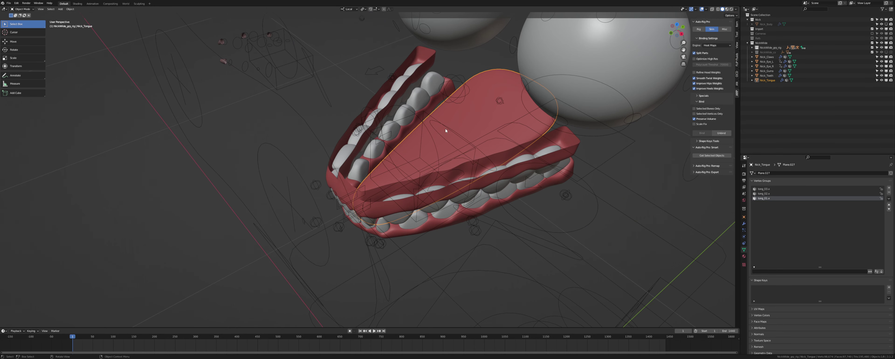
click(440, 133)
middle_drag(440, 154, 417, 146)
key(ctrl+Tab)
click(426, 128)
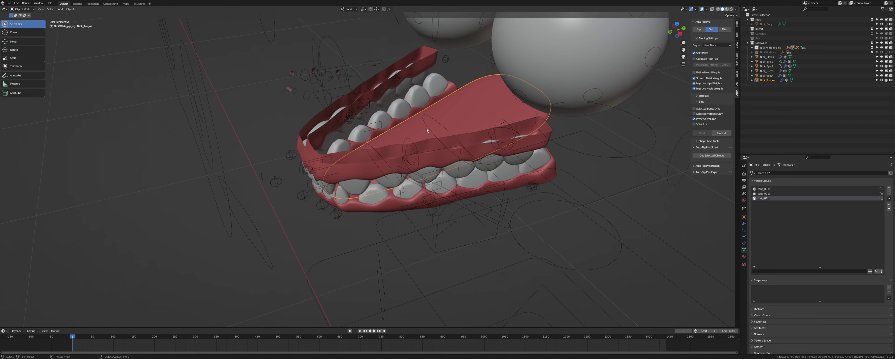
click(428, 127)
key(r)
key(x)
click(390, 81)
click(372, 147)
key(r)
key(x)
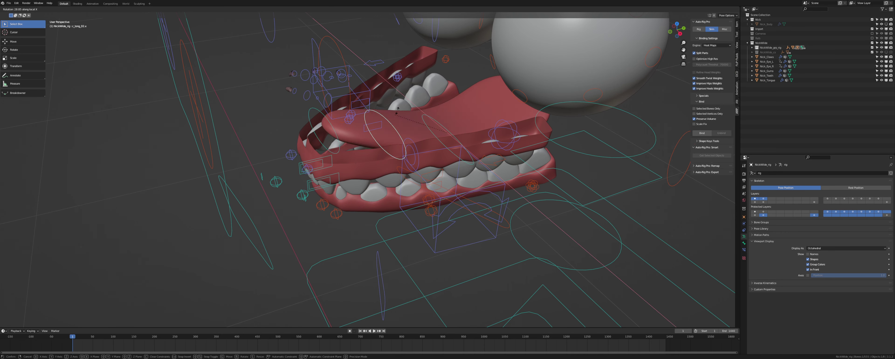
click(390, 95)
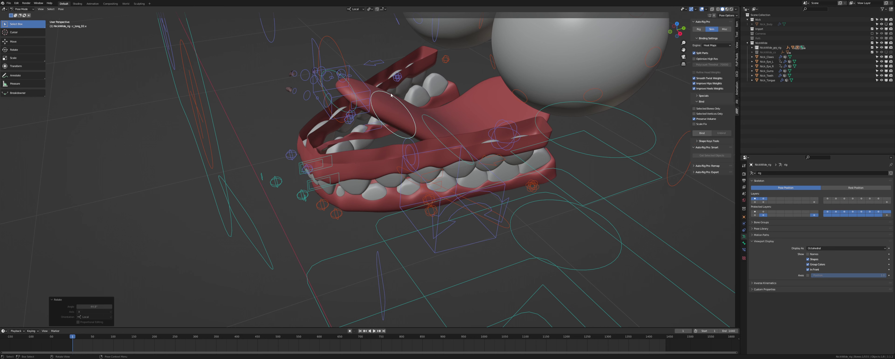
Try rotating the tongue tip bone around X, cancel it, and clear the rotation of the tip and middle bones.
click(353, 88)
key(r)
key(x)
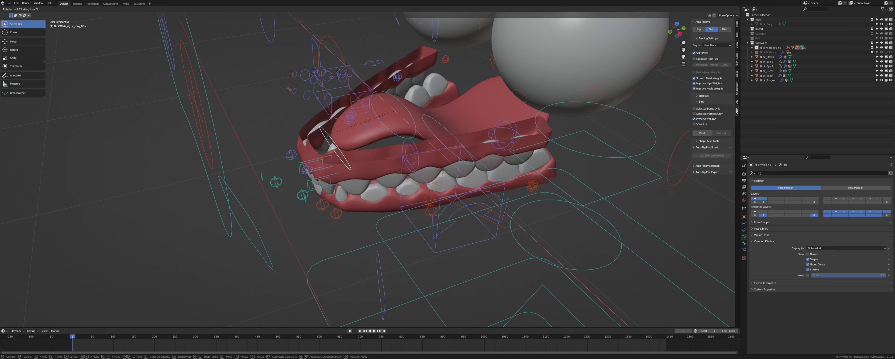
right_click(328, 135)
shift+click(413, 114)
shift+click(409, 112)
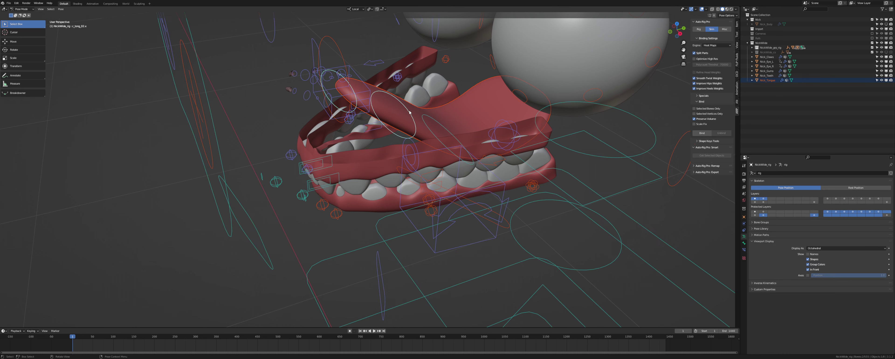
click(409, 112)
key(alt+r)
Filter the teeth object's vertex groups by "ton" and delete its tong_01.x, tong_02.x and tong_03.x groups.
click(433, 121)
click(448, 83)
click(438, 89)
shift+middle_drag(447, 103, 466, 130)
click(808, 272)
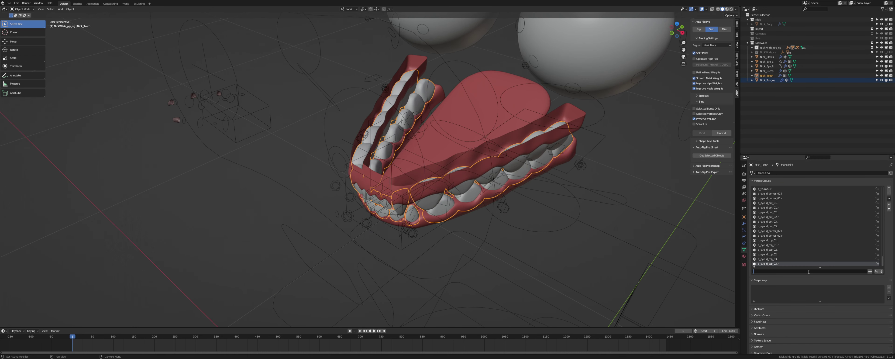
text(ting)
key(BackSpace)
key(BackSpace)
key(BackSpace)
text(on)
click(838, 193)
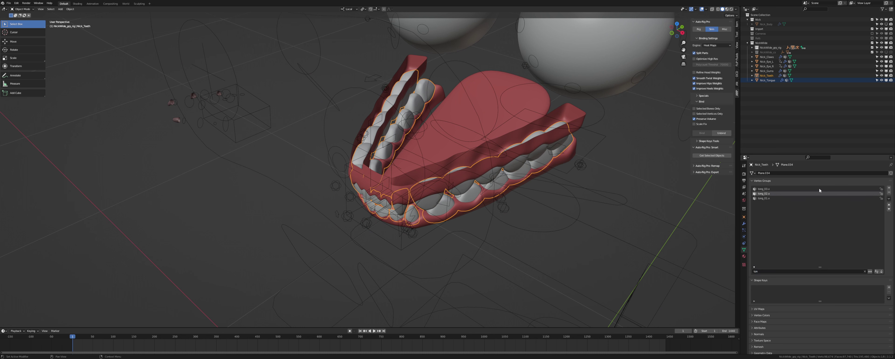
click(889, 192)
click(888, 193)
click(889, 193)
Delete the three tong vertex groups from the gums object.
click(535, 144)
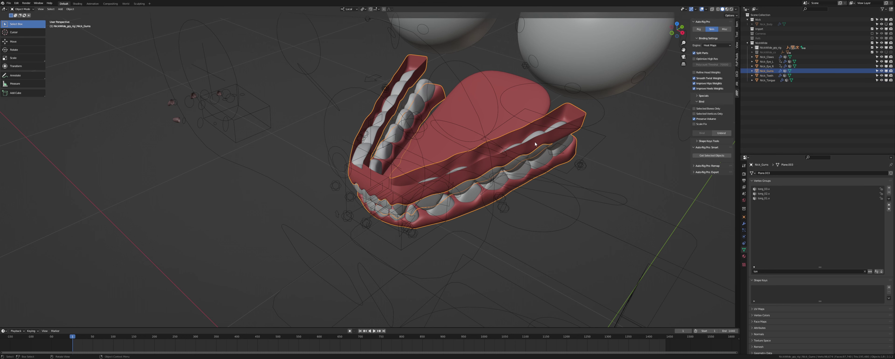
click(763, 198)
click(889, 193)
click(888, 192)
click(888, 192)
Test whether the tongue bone still affects the teeth and gums by moving it, then cancel the move.
click(468, 132)
key(g)
right_click(485, 133)
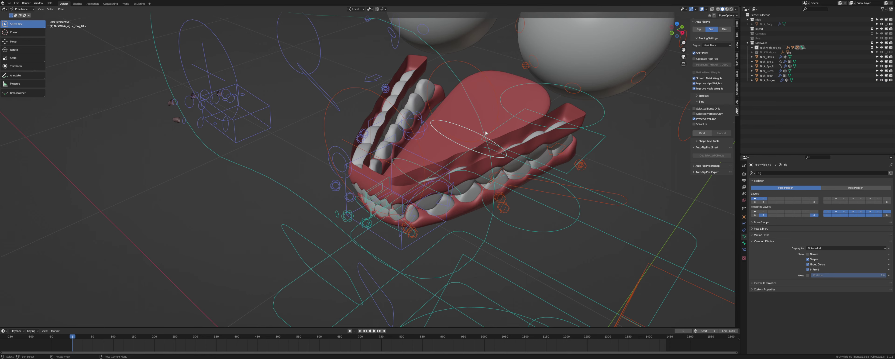
middle_drag(485, 133, 521, 135)
Inspect the vertex groups of the two eye objects and the claws object for stray tong groups.
click(765, 66)
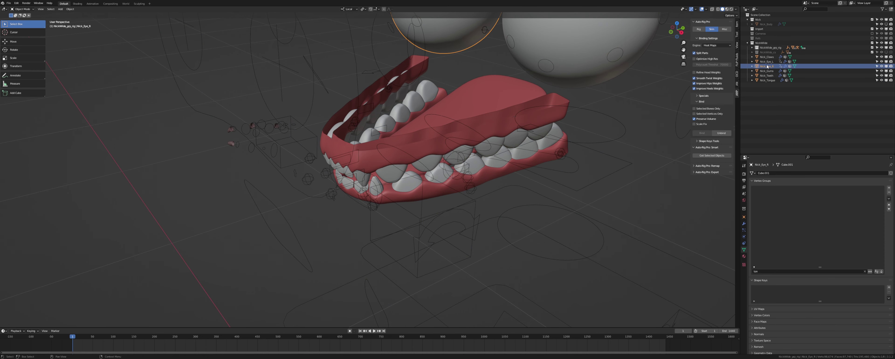
click(766, 62)
click(766, 57)
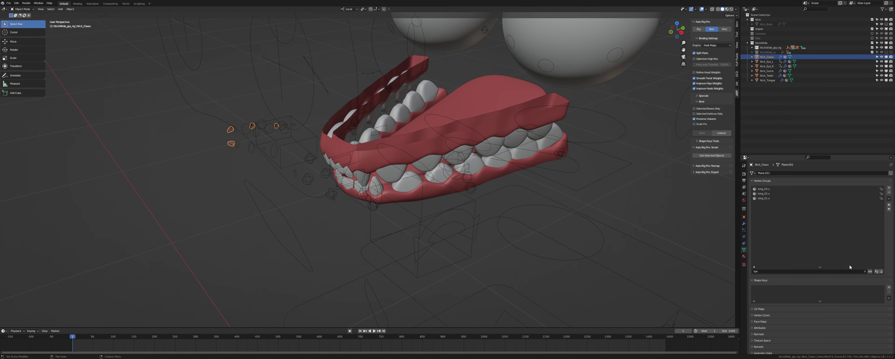
Clear the "ton" filter on the claws' vertex groups, search them for "fin", and empty the filter again.
click(865, 271)
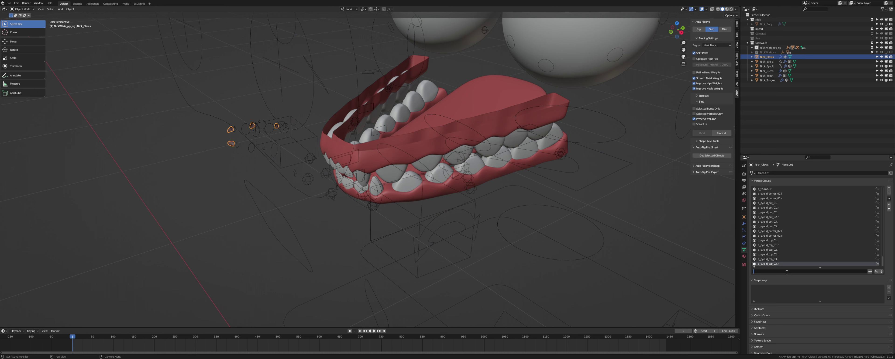
text(fin)
key(ctrl+a)
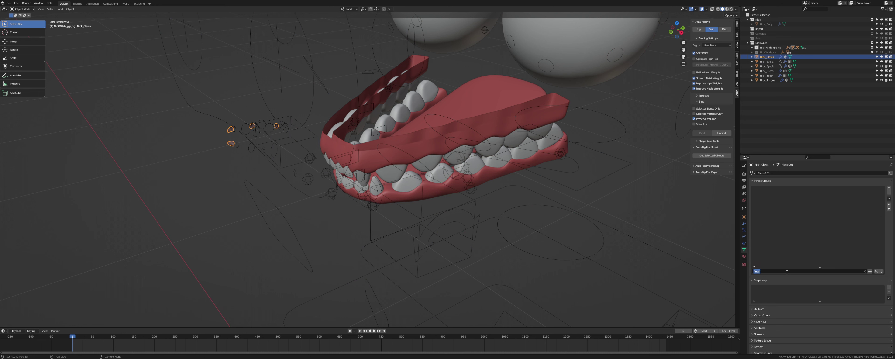
key(BackSpace)
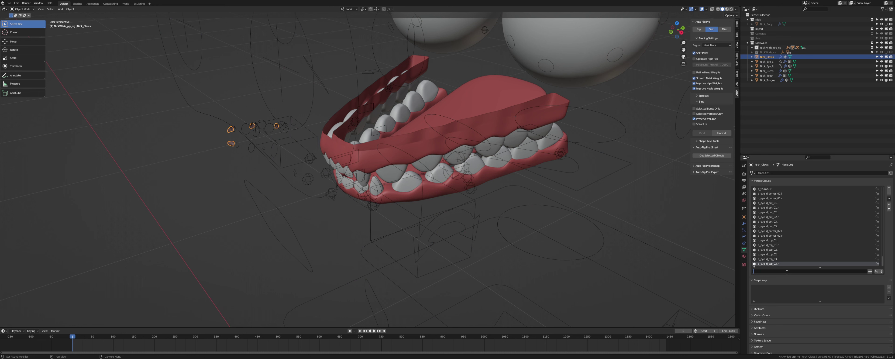
Enter Edit Mode on the claws, select a vertex on one of the claws, and show its vertex weights.
scroll(660, 236, down, 6)
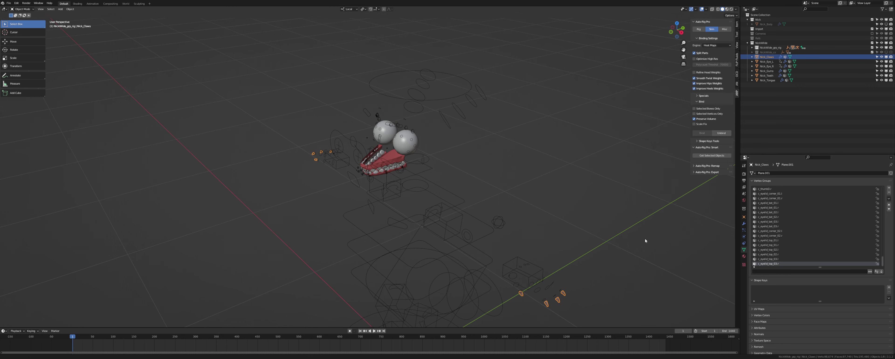
key(Tab)
click(543, 266)
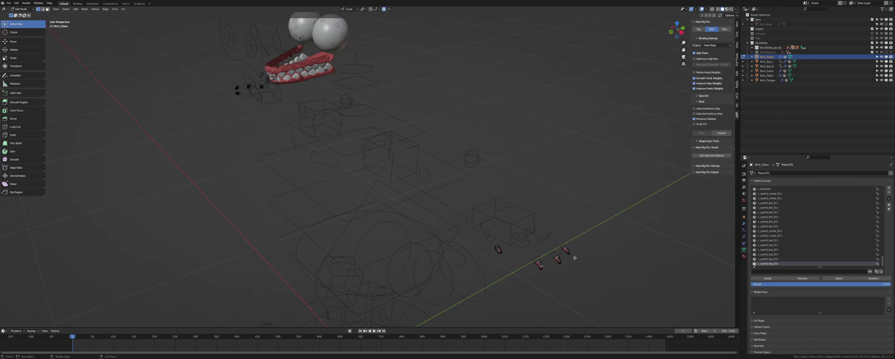
key(KP_Decimal)
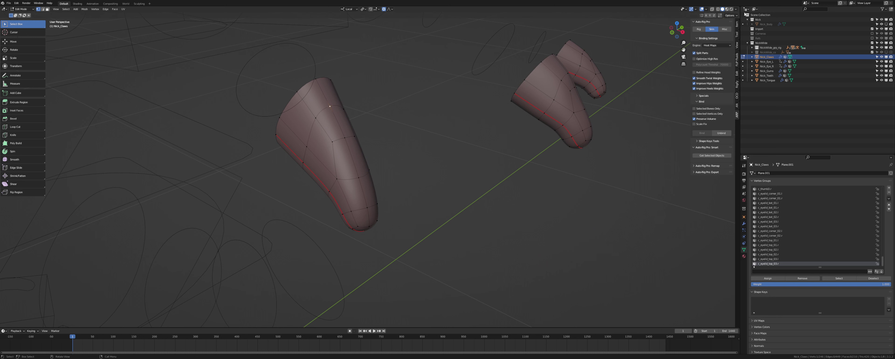
click(736, 25)
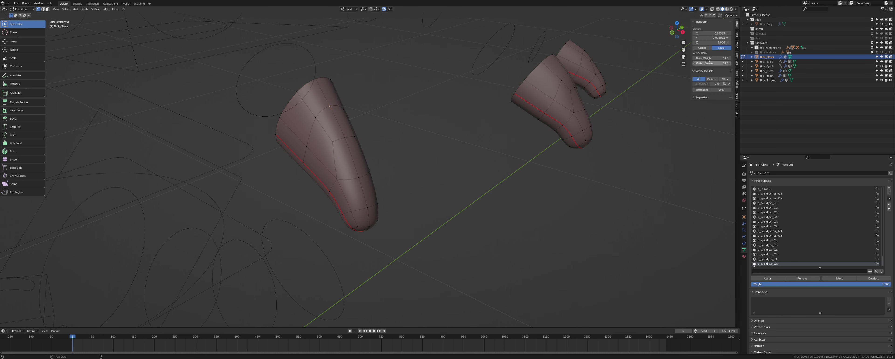
shift+middle_drag(451, 109, 559, 115)
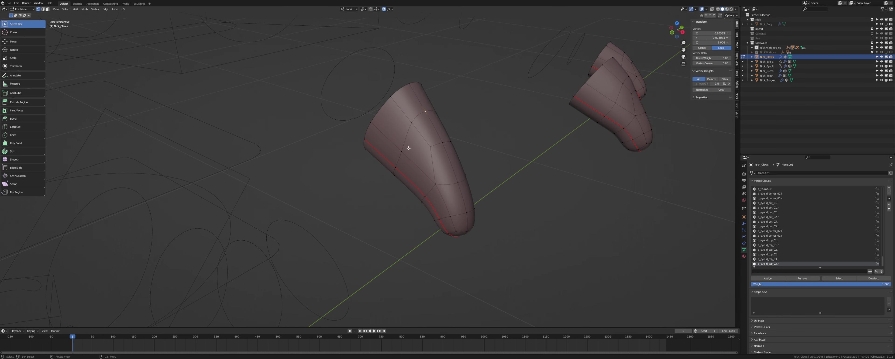
Filter the claws' vertex groups by "3." to list the third finger bone groups.
click(789, 271)
text(s)
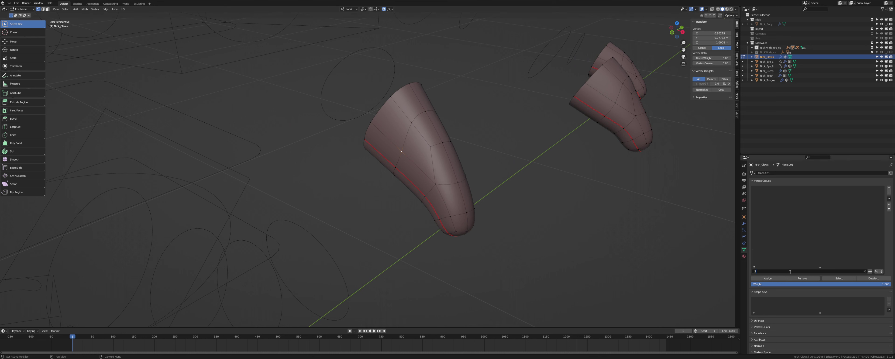
key(BackSpace)
key(BackSpace)
text(3.)
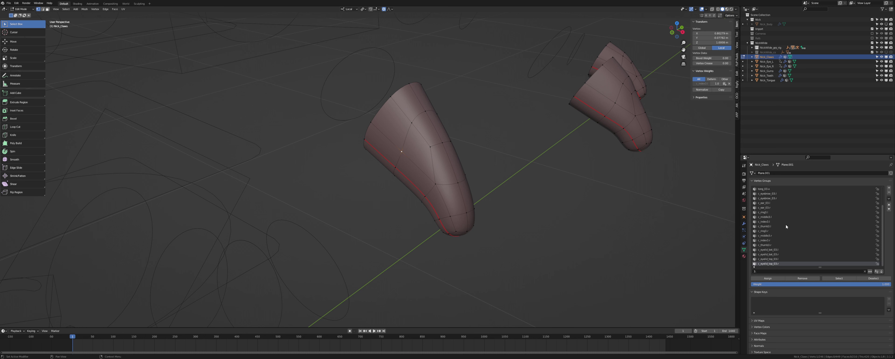
Look through the claws mesh's vertex groups from the top of the list.
scroll(791, 224, up, 5)
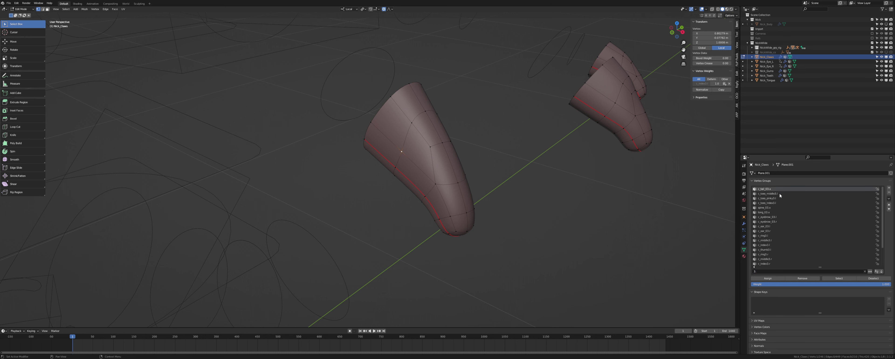
click(780, 193)
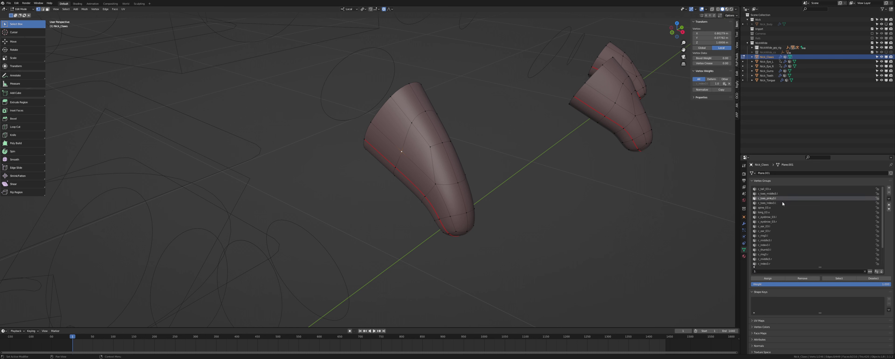
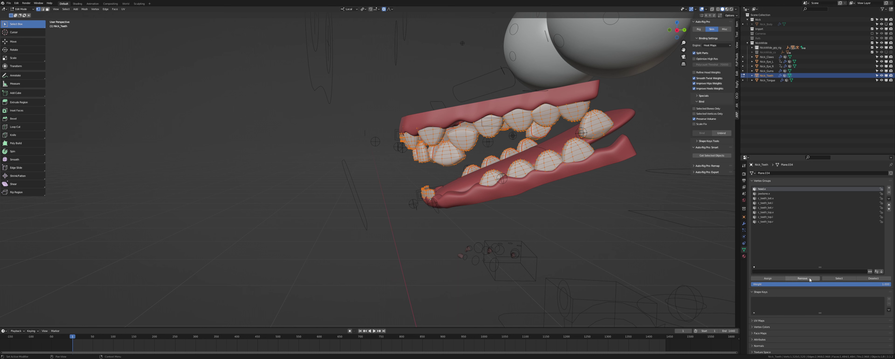
Remove the selected teeth vertices from the c_teeth_bot and c_teeth_top vertex groups of the teeth mesh.
click(777, 199)
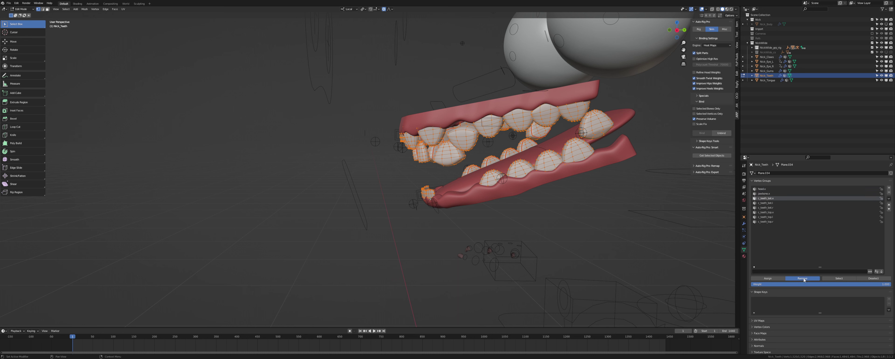
click(803, 280)
click(773, 202)
click(802, 278)
click(774, 208)
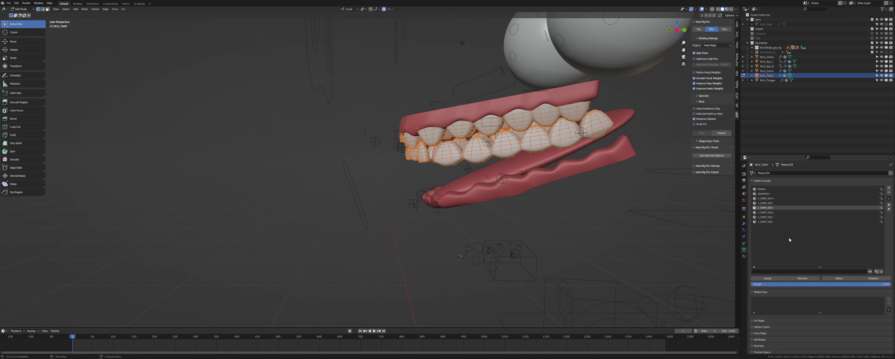
click(775, 212)
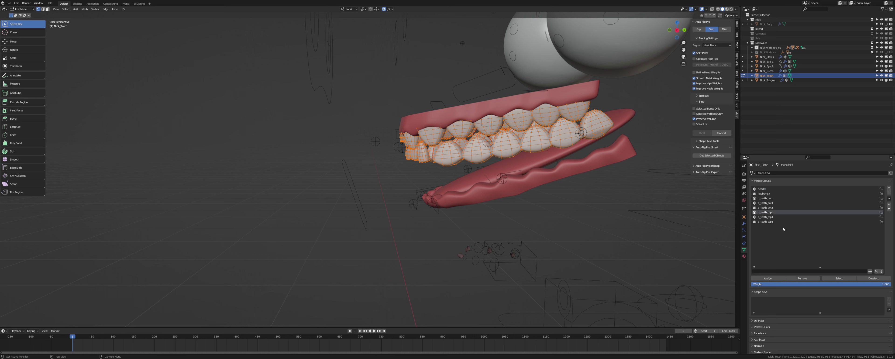
click(777, 217)
click(803, 277)
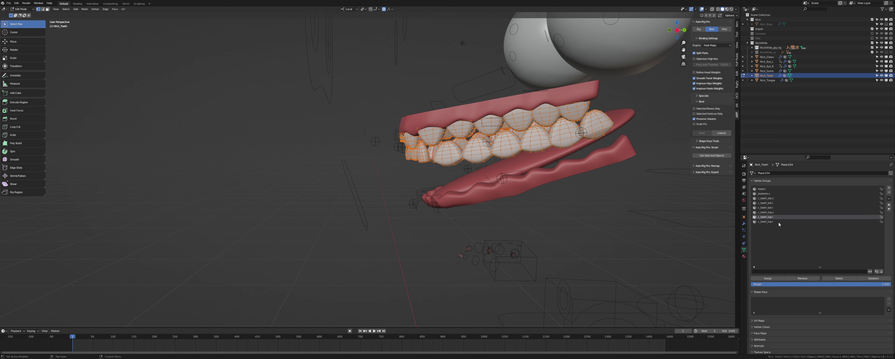
click(778, 221)
Select all the lower teeth and assign them to the jawbone.x vertex group.
key(alt+a)
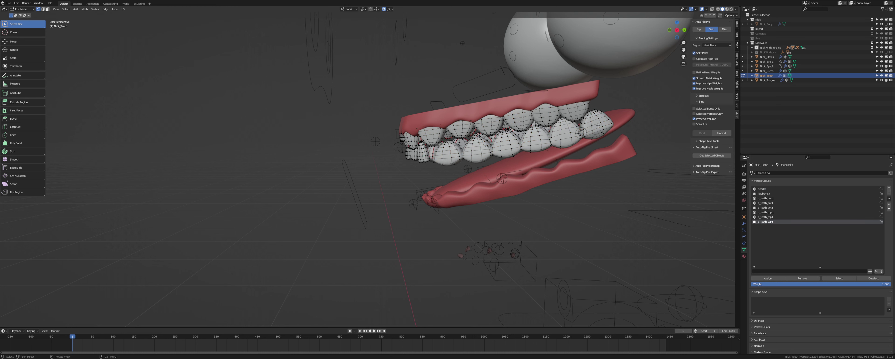
key(l)
key(l)
key(l)
key(l)
key(l)
key(l)
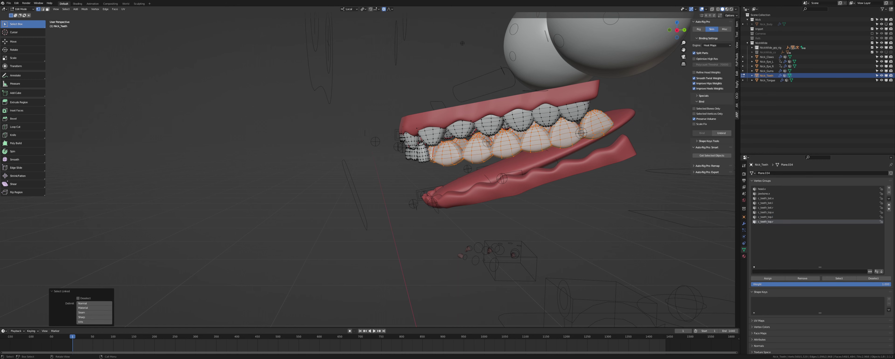
key(l)
middle_drag(407, 158, 438, 156)
click(764, 194)
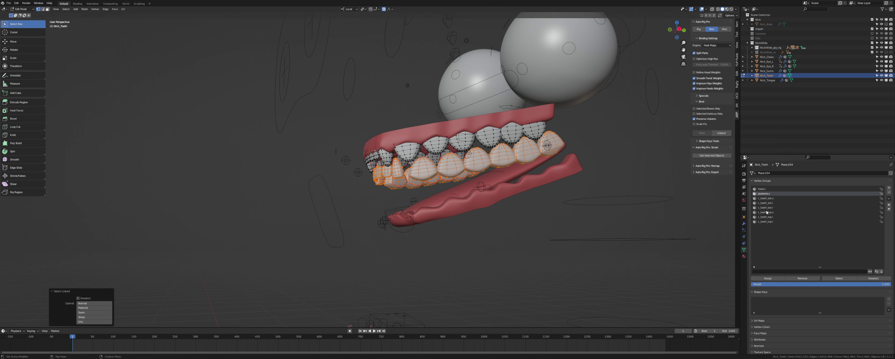
click(767, 278)
Select only the upper teeth and assign them to the head.x vertex group.
middle_drag(560, 150, 556, 154)
key(alt+a)
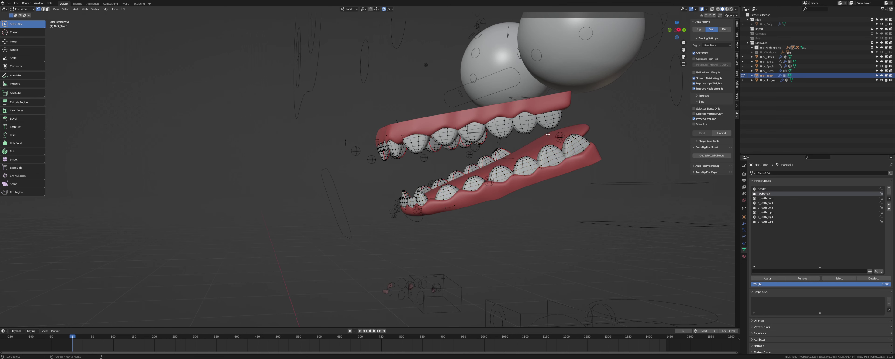
key(l)
key(l)
key(l)
key(l)
key(l)
key(l)
key(l)
key(l)
key(l)
key(l)
key(l)
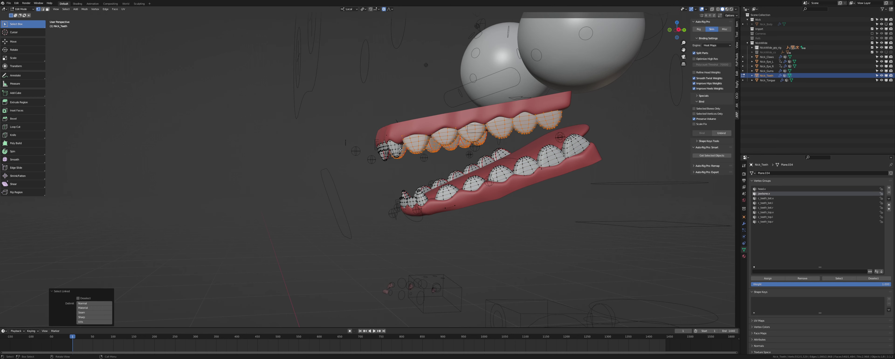
middle_drag(393, 156, 434, 145)
click(764, 189)
click(768, 277)
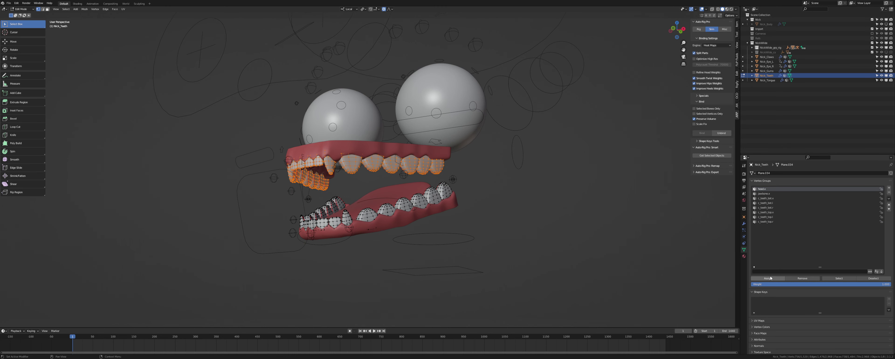
Put the rig in Pose Mode and test the head control with a rotation about its local X axis.
key(Tab)
middle_drag(473, 128, 513, 30)
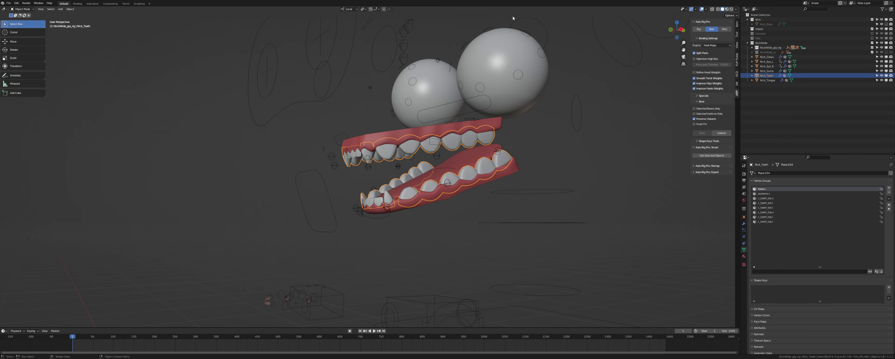
click(513, 18)
key(ctrl+Tab)
shift+middle_drag(519, 66, 519, 86)
click(481, 34)
key(r)
key(x)
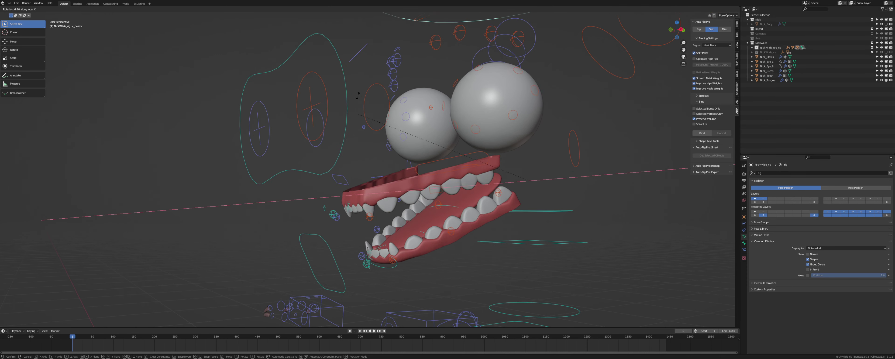
click(400, 154)
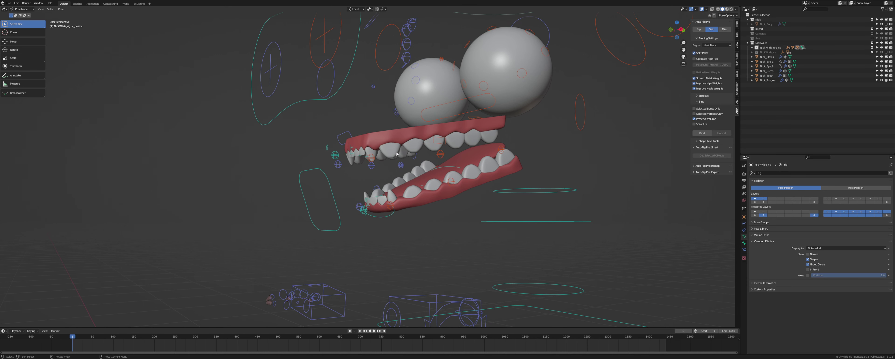
Clear the jaw control's location and test the lower teeth by trial-moving the control.
click(329, 186)
key(alt+g)
key(g)
right_click(333, 214)
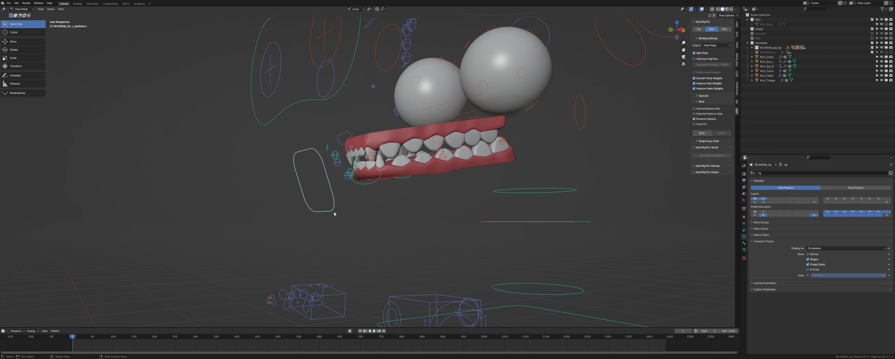
middle_drag(334, 213, 355, 208)
key(g)
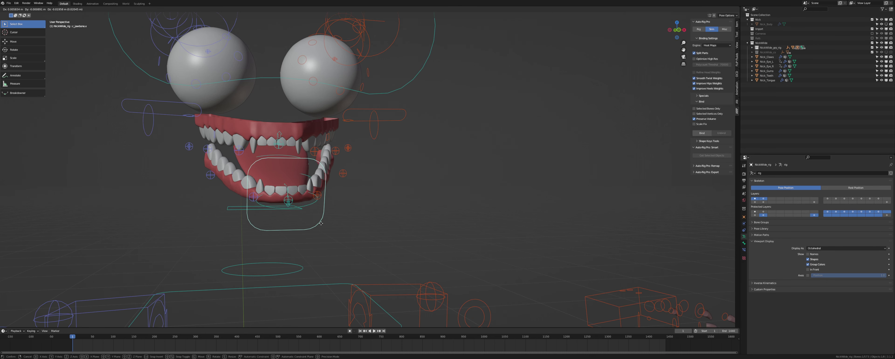
right_click(318, 225)
Check the teeth in Material Preview shading and return to Solid shading.
key(z)
click(317, 237)
key(z)
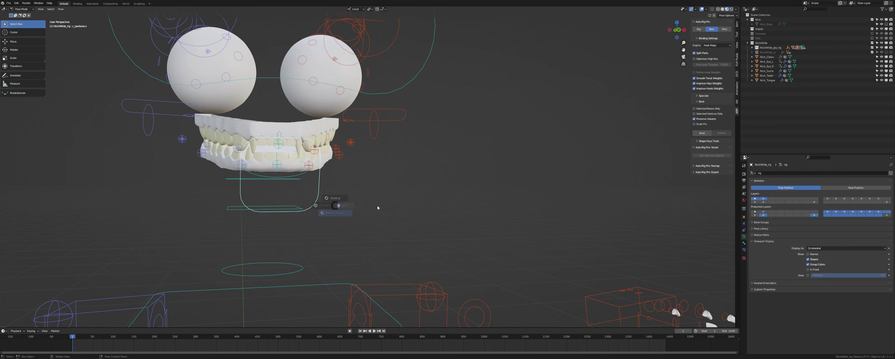
Move the jaw control down to open the mouth.
mouse_move(377, 207)
middle_down()
mouse_move(333, 210)
mouse_move(399, 192)
middle_up()
key(g)
click(329, 222)
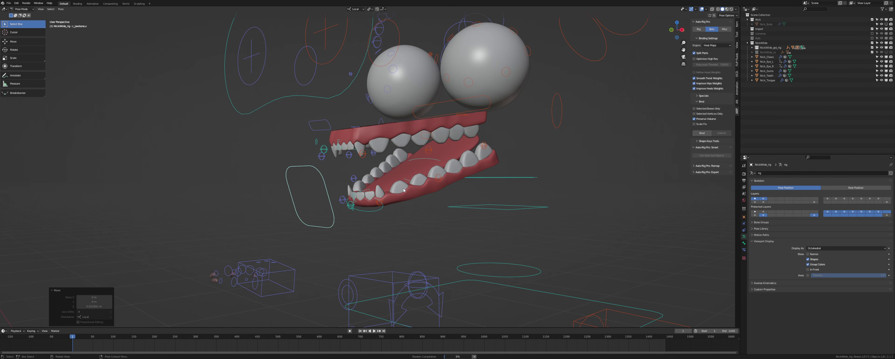
Display the rig's bones in front of the meshes and select the c_teeth_bot.l control in the right side view.
key(KP_3)
shift+middle_drag(532, 192, 518, 189)
click(807, 270)
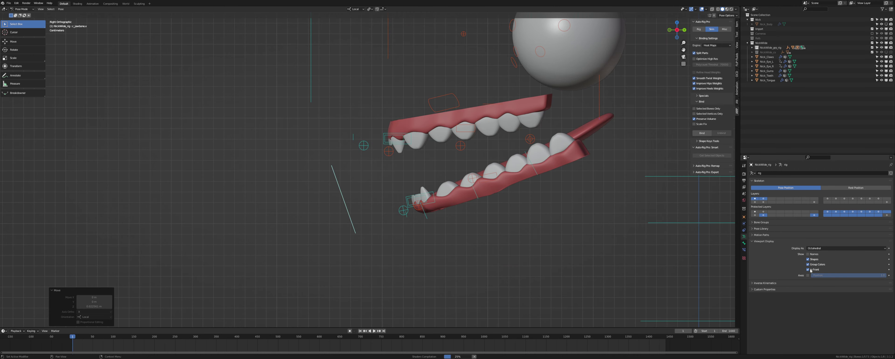
scroll(531, 186, up, 3)
click(528, 185)
shift+middle_drag(504, 180, 480, 185)
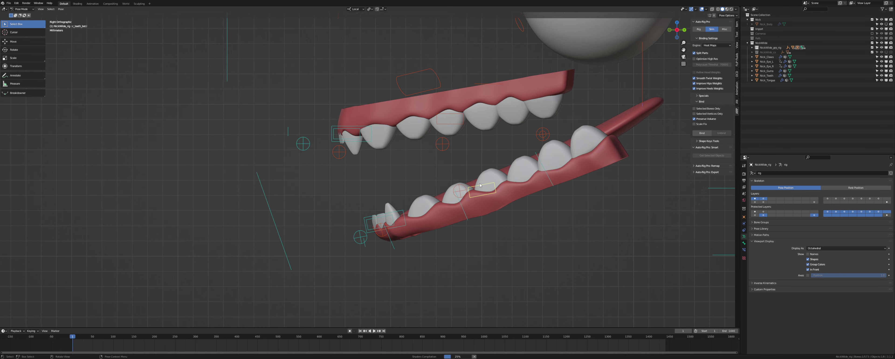
Open the teeth mesh in Edit Mode with nothing selected and make c_teeth_bot.l the active vertex group.
key(ctrl+Tab)
click(482, 120)
key(Tab)
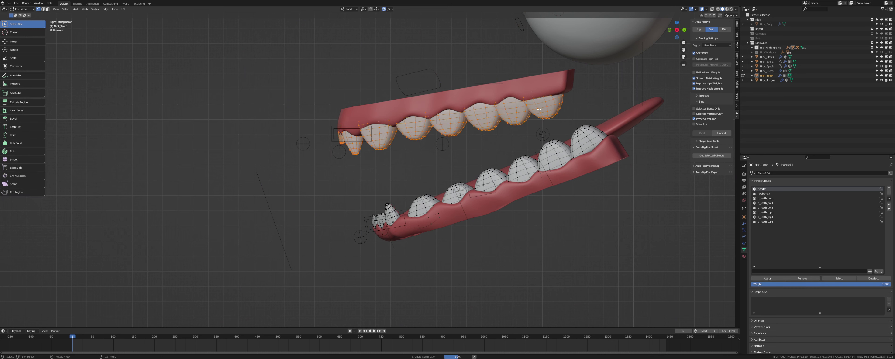
click(775, 199)
click(776, 203)
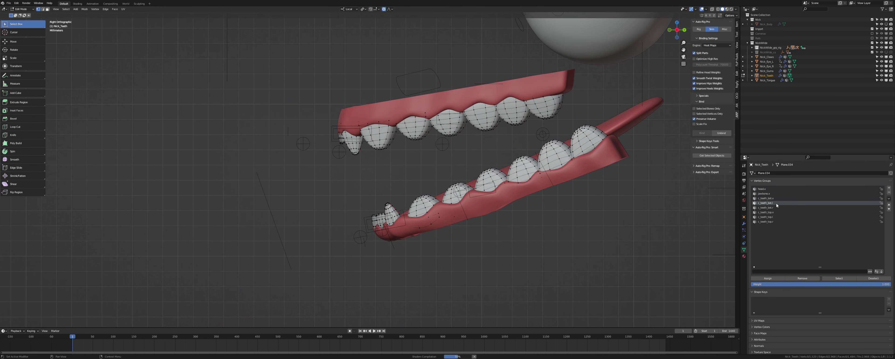
Select the upper back teeth on both sides, leaving out the front ones, for the c_teeth_top.l vertex group.
middle_drag(556, 139, 467, 140)
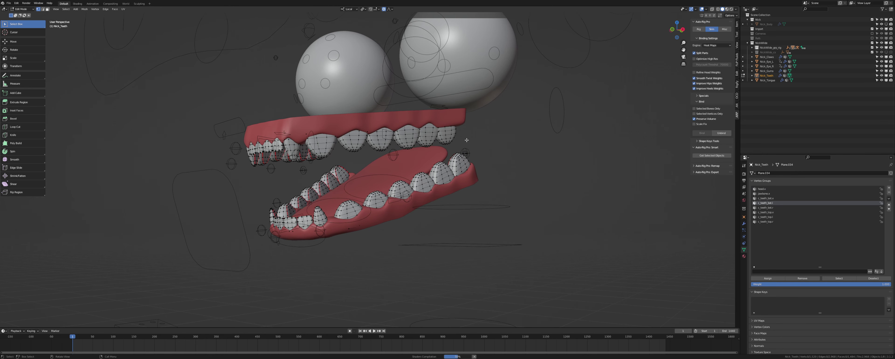
scroll(377, 141, up, 1)
key(l)
key(l)
key(l)
key(l)
key(l)
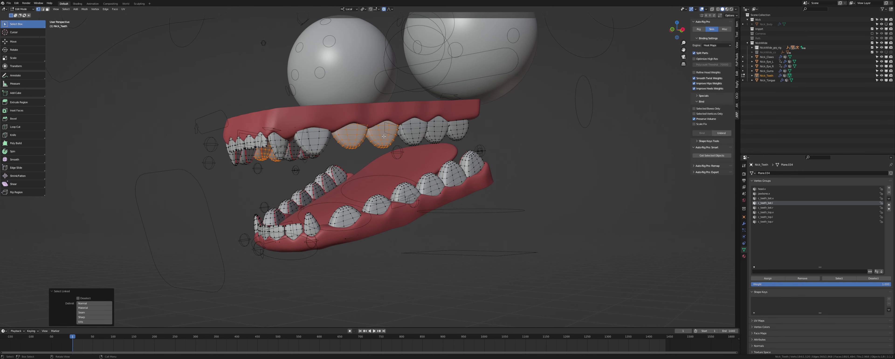
middle_drag(386, 142, 351, 132)
key(l)
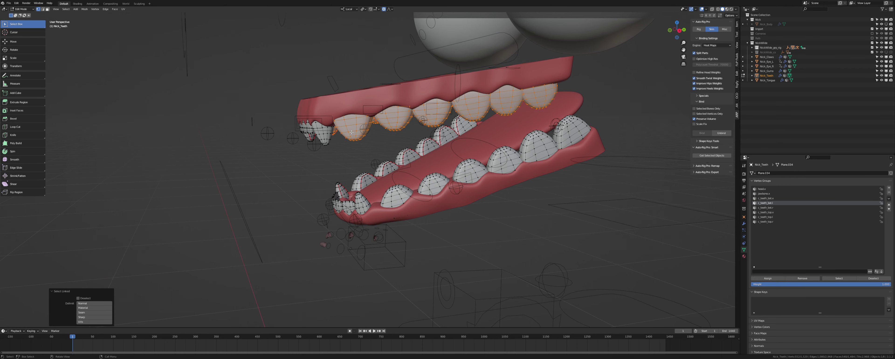
key(shift+l)
key(Tab)
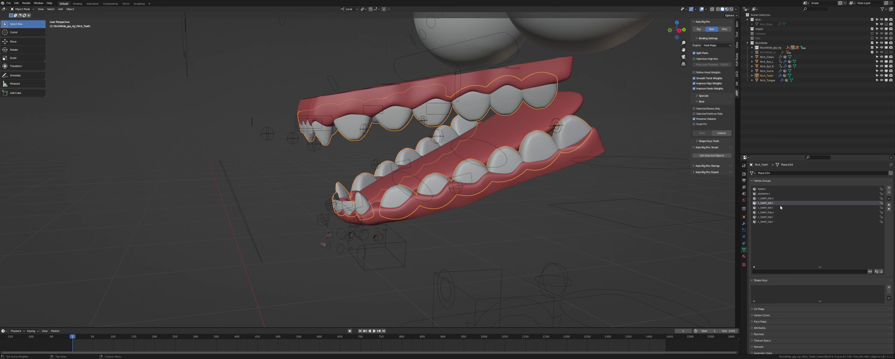
key(Tab)
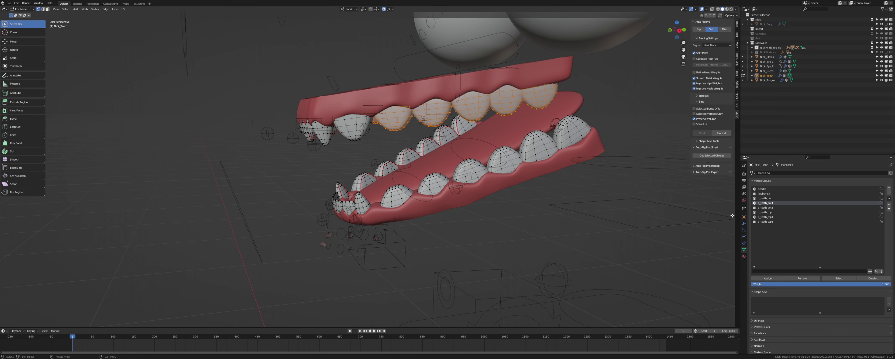
click(773, 216)
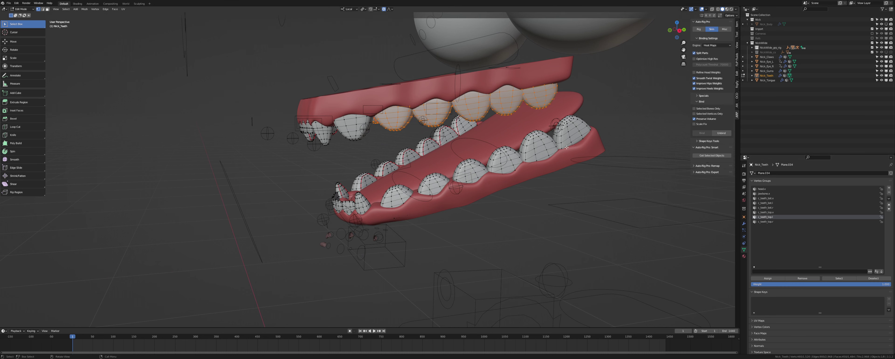
Select the lower back teeth on both sides, leaving out the front ones, and assign them to the c_teeth_bot.l vertex group.
key(alt+a)
key(l)
key(l)
key(l)
key(l)
key(l)
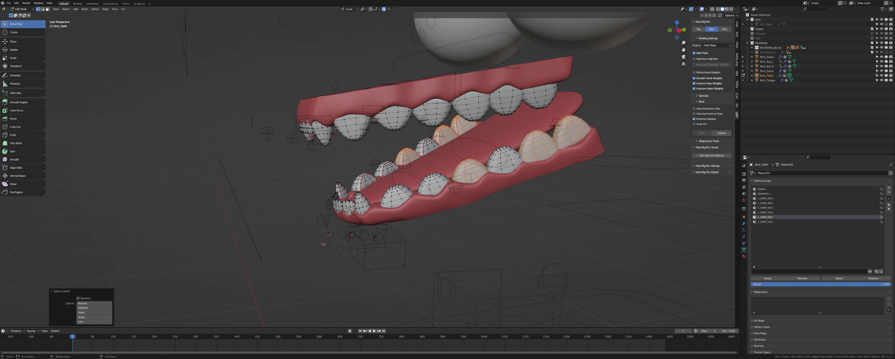
key(l)
key(l)
key(l)
middle_drag(392, 181, 393, 211)
key(shift+l)
key(shift+l)
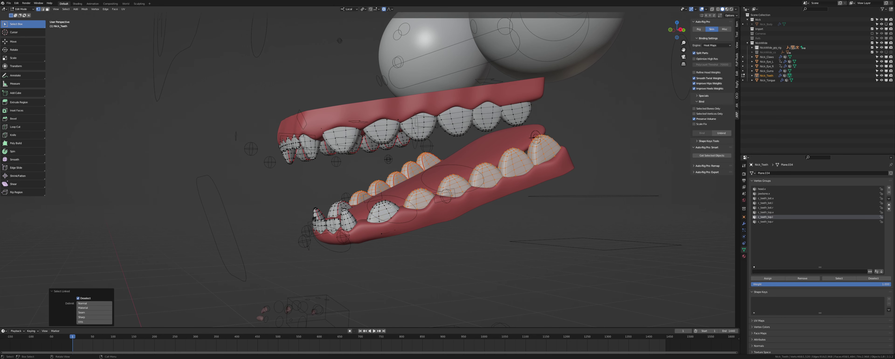
click(776, 203)
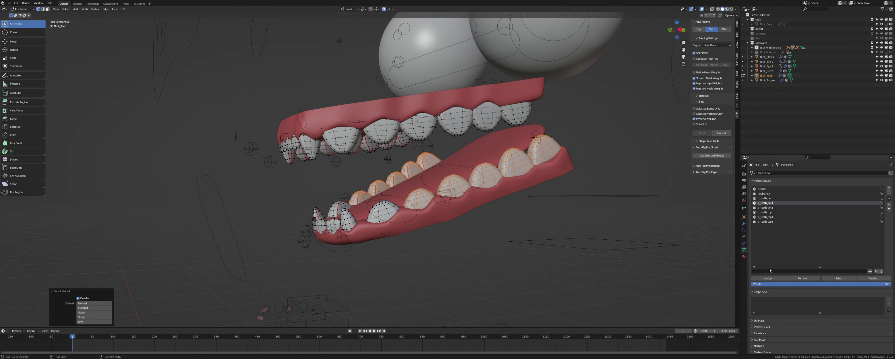
click(767, 278)
Test-move the c_teeth_top.l, right upper teeth and c_teeth_bot.l controls in the rig, cancelling each move.
key(Tab)
click(438, 132)
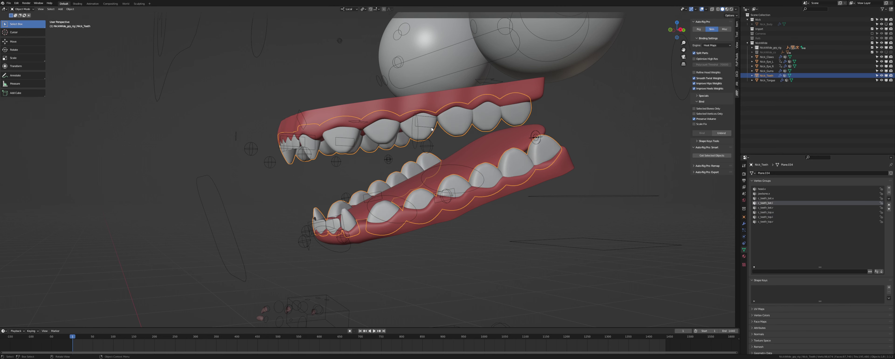
click(436, 127)
middle_drag(436, 127, 511, 171)
key(g)
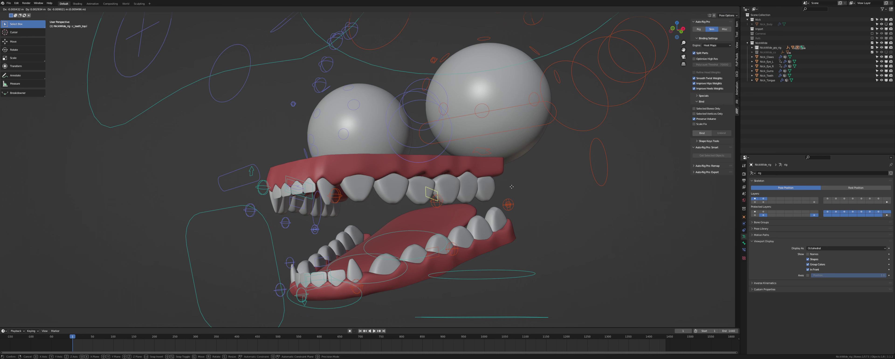
right_click(510, 181)
click(301, 208)
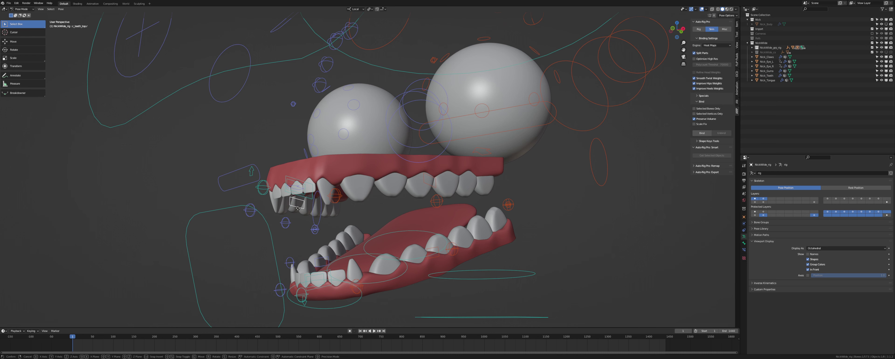
click(430, 250)
key(g)
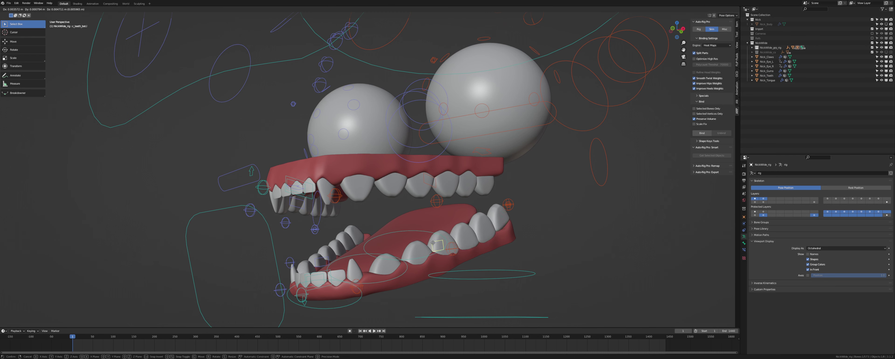
right_click(500, 225)
Return to the teeth mesh in Edit Mode with nothing selected and the front teeth in view.
middle_drag(510, 223, 476, 233)
click(542, 214)
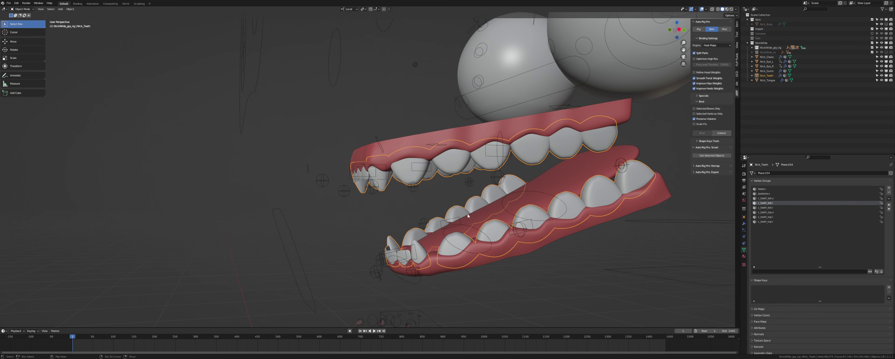
key(Tab)
middle_drag(393, 255, 455, 236)
key(alt+a)
middle_drag(390, 217, 376, 217)
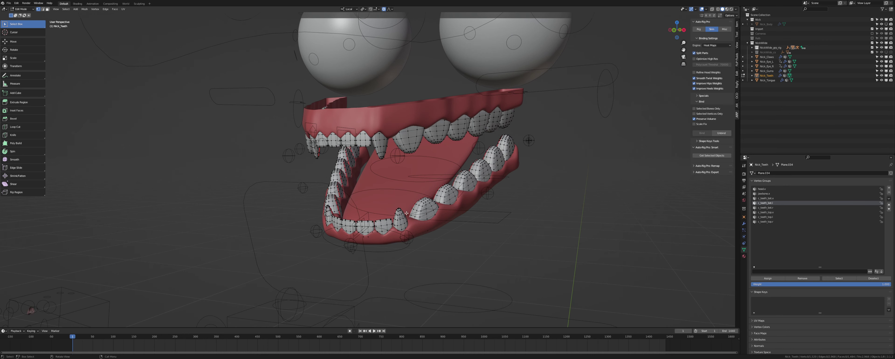
Select the lower front teeth, including the first larger tooth on each side, and assign them to the c_teeth_bot.x vertex group.
key(l)
key(l)
key(l)
key(l)
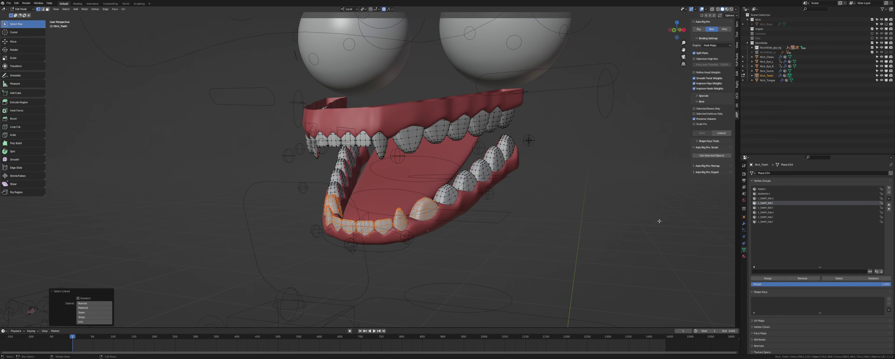
click(777, 211)
click(775, 199)
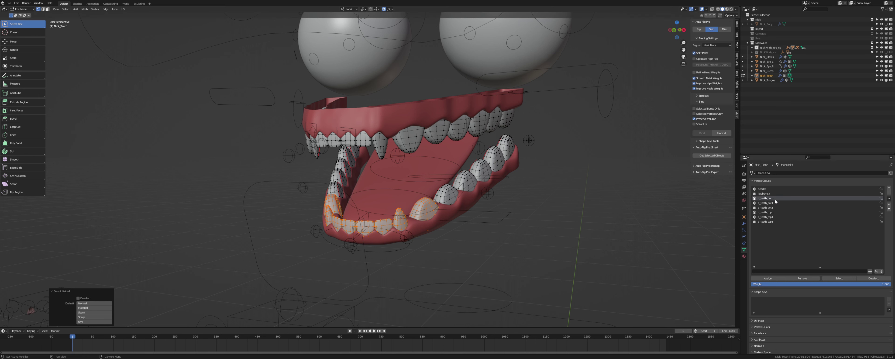
click(776, 279)
With the lower teeth deselected, select the upper front teeth and assign them to the c_teeth_top.x vertex group.
key(alt+a)
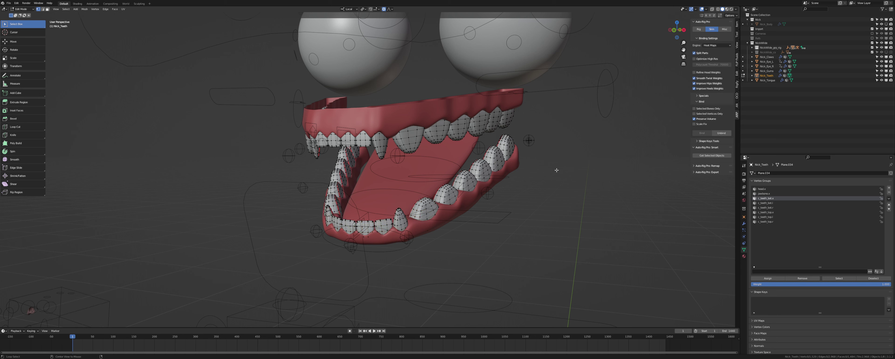
click(776, 203)
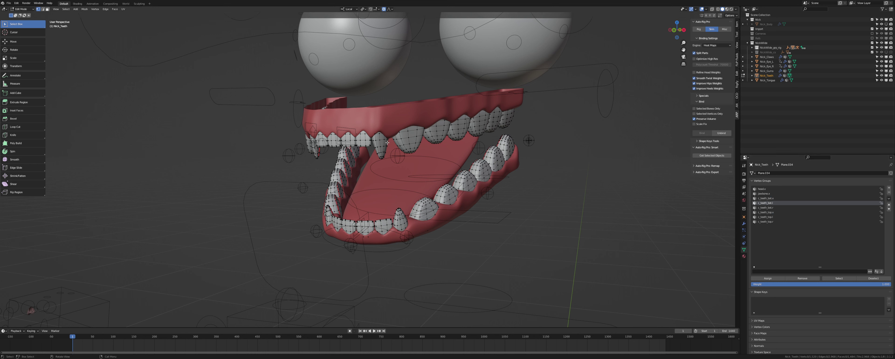
key(l)
key(l)
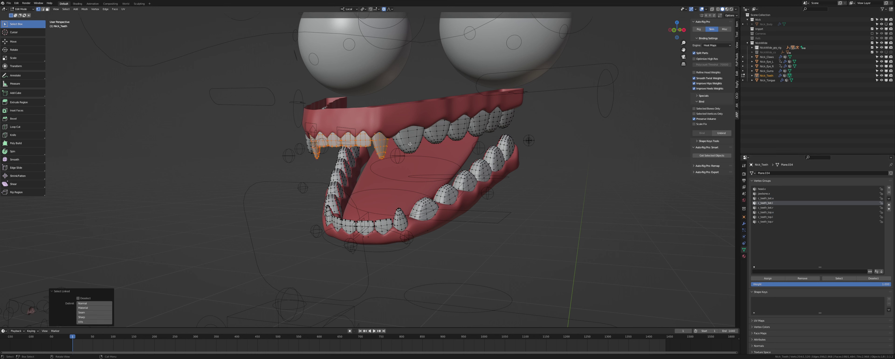
key(l)
click(776, 212)
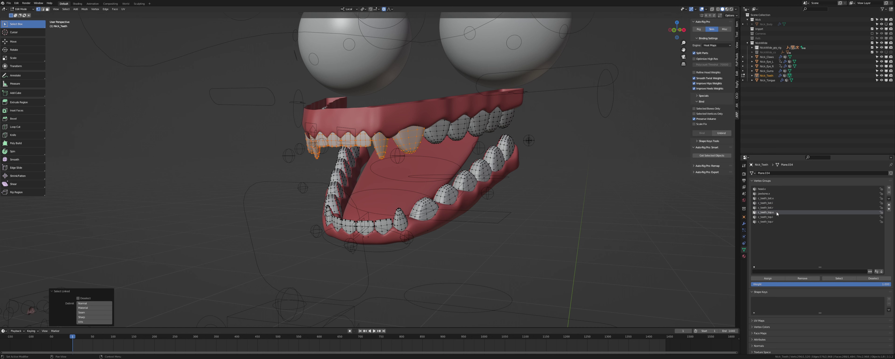
click(772, 277)
Test-move the c_teeth_top.x, c_teeth_top_master.x and lower front teeth controls, cancelling each move.
key(Tab)
click(349, 134)
key(g)
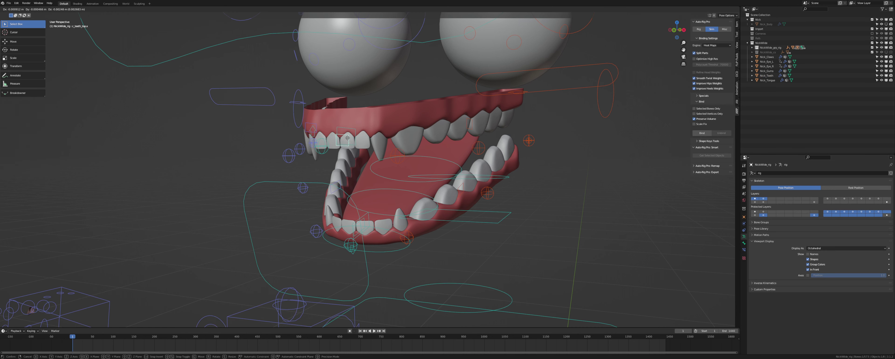
right_click(348, 138)
click(354, 135)
key(g)
right_click(355, 142)
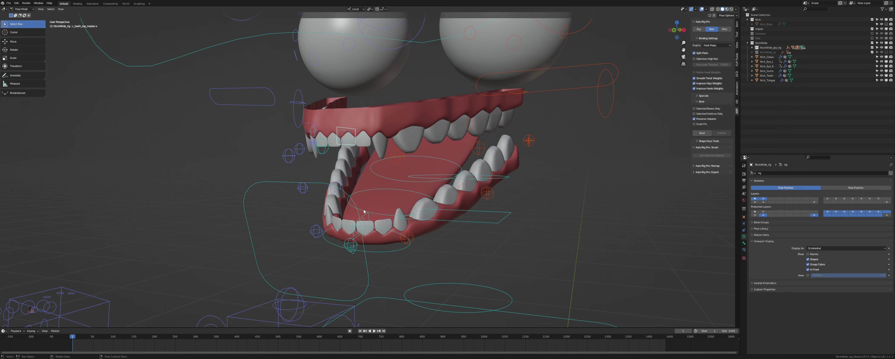
click(364, 218)
key(g)
right_click(362, 207)
Leave Pose Mode, select the gums mesh and save the file.
key(ctrl+Tab)
click(427, 112)
key(ctrl+s)
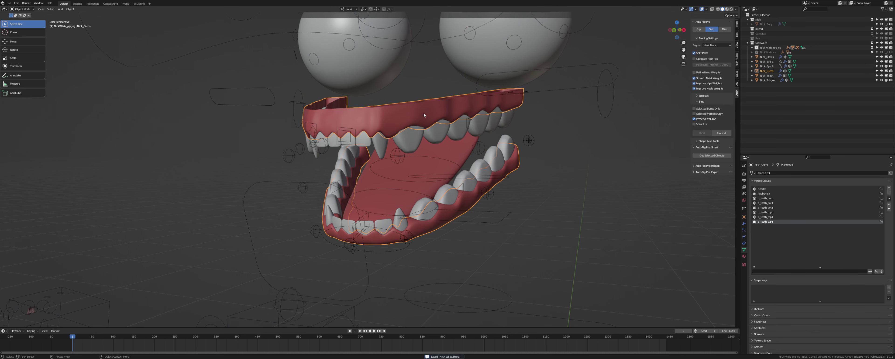
In the gums mesh, select the front section of the upper gums and assign it to the c_teeth_top.x vertex group.
key(Tab)
middle_drag(364, 119, 334, 117)
click(331, 117)
key(ctrl+KP_Add)
key(ctrl+KP_Add)
key(ctrl+KP_Add)
key(ctrl+KP_Add)
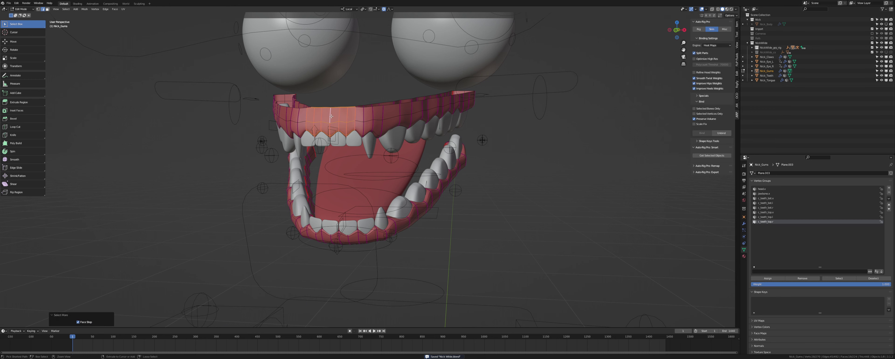
key(ctrl+KP_Add)
key(ctrl+KP_Add)
middle_drag(462, 118, 382, 122)
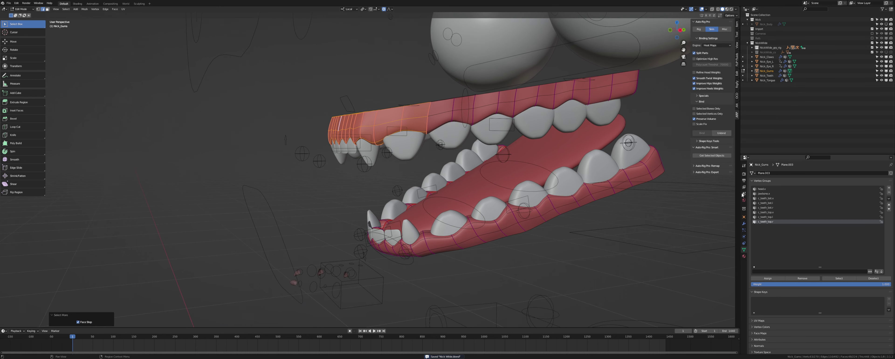
click(775, 217)
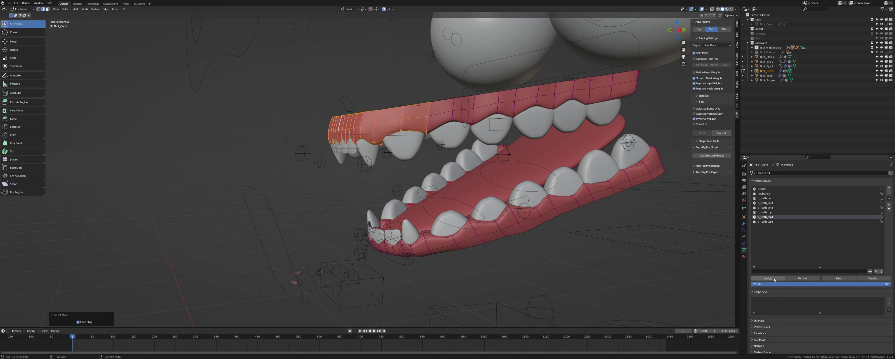
click(773, 212)
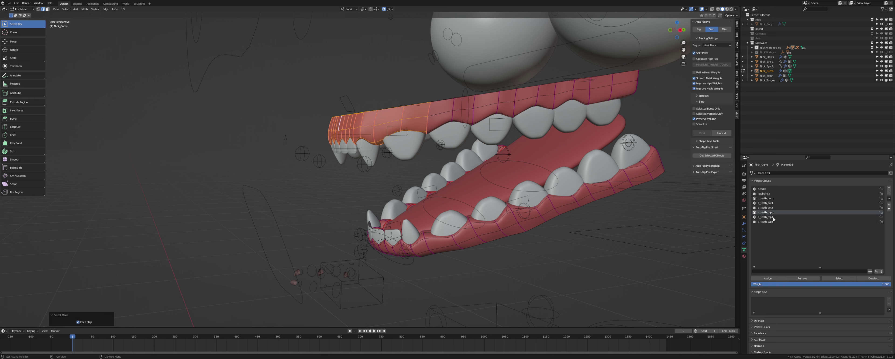
click(770, 278)
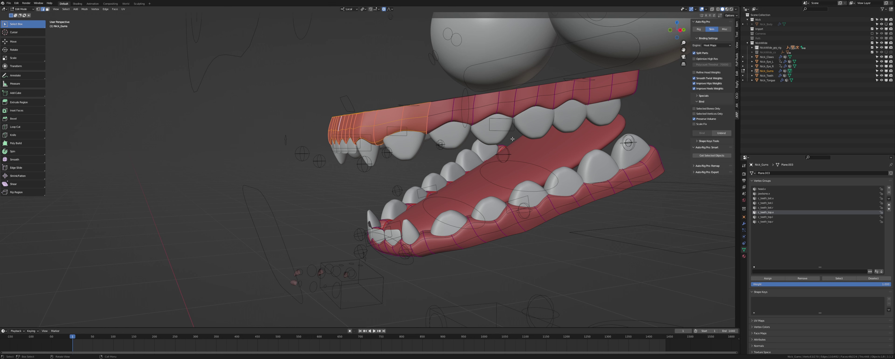
Select the back sections of the upper gums on both sides, without the lower gums, and assign them to the c_teeth_top.l vertex group.
key(ctrl+i)
key(shift+l)
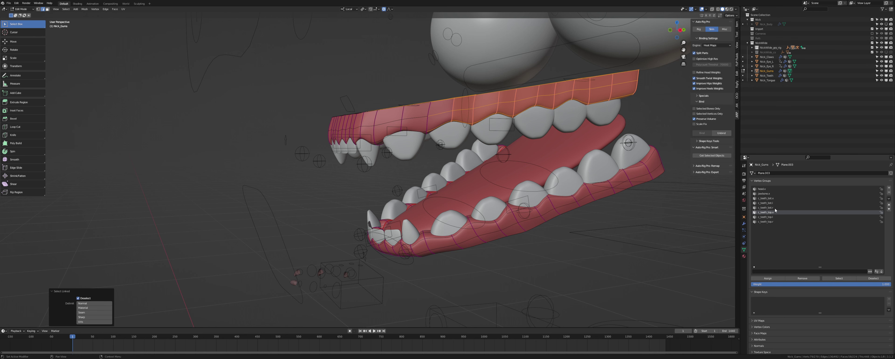
click(775, 217)
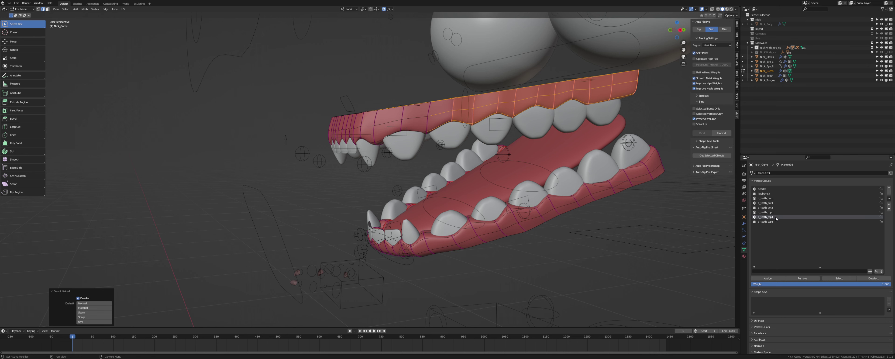
middle_drag(404, 156, 425, 136)
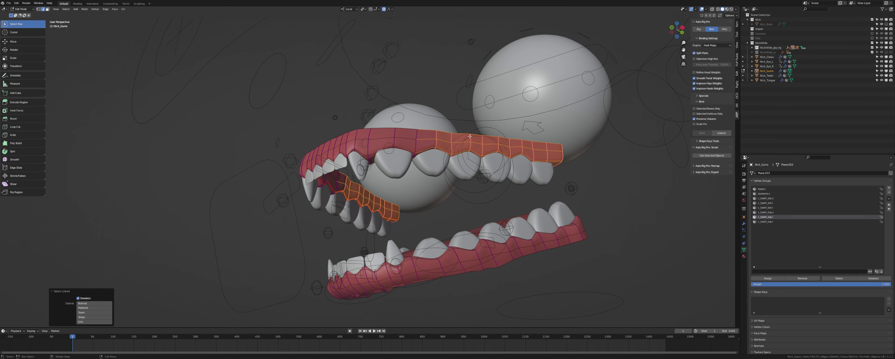
key(1)
key(ctrl+KP_Subtract)
key(ctrl+z)
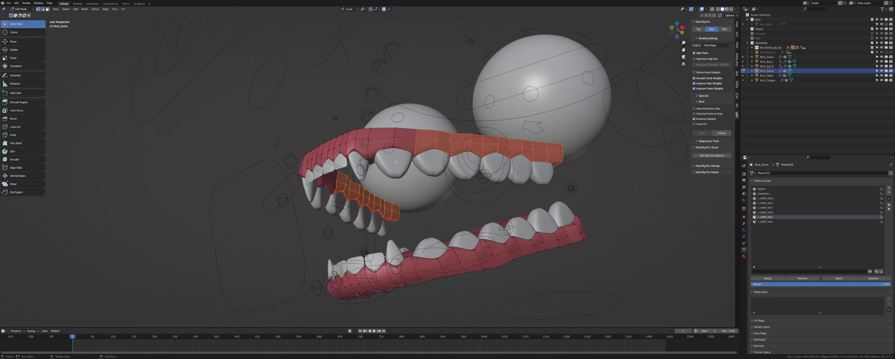
click(777, 278)
Select only the front section of the lower gums and assign it to the c_teeth_bot.x vertex group.
middle_drag(489, 220, 495, 194)
key(alt+a)
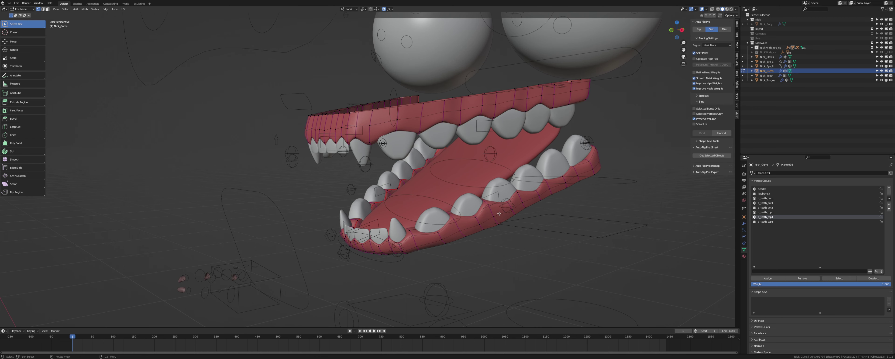
key(l)
middle_drag(447, 235, 282, 258)
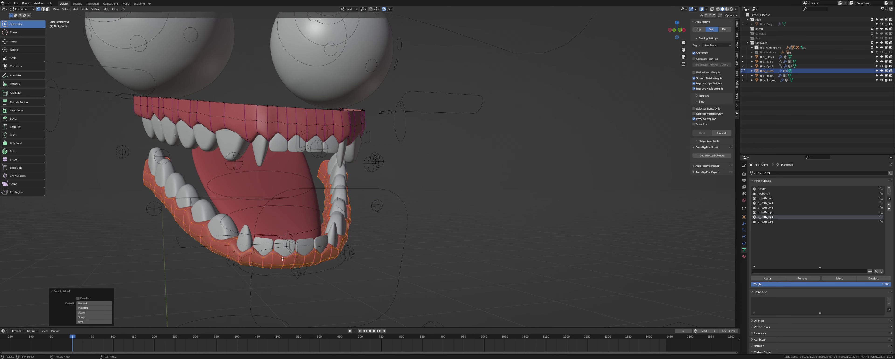
click(294, 258)
key(ctrl+KP_Add)
key(ctrl+KP_Add)
key(ctrl+KP_Add)
key(ctrl+KP_Add)
key(ctrl+KP_Add)
key(ctrl+KP_Add)
key(ctrl+KP_Add)
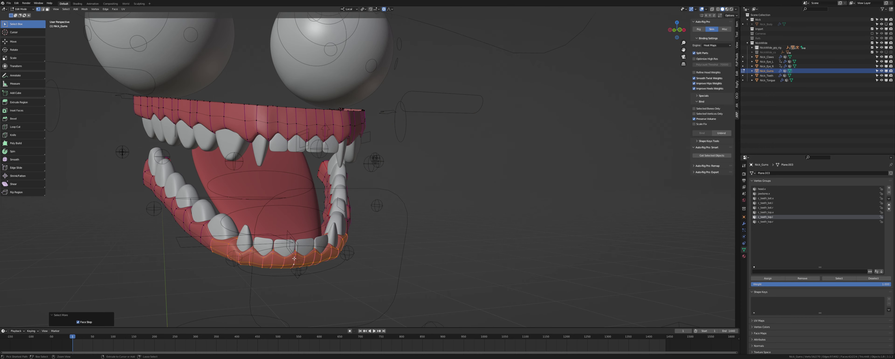
middle_drag(421, 258, 516, 263)
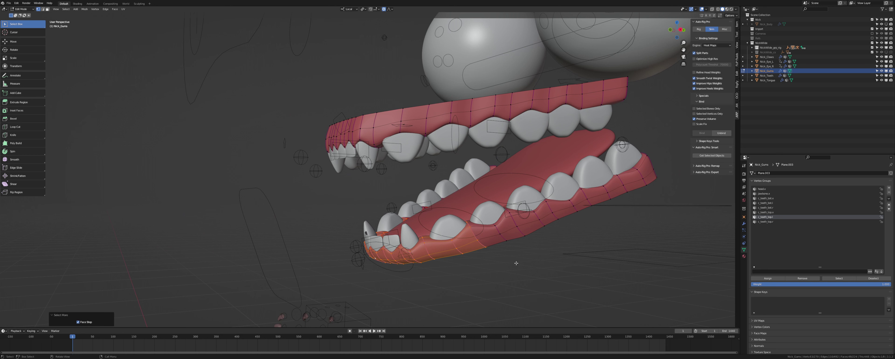
click(777, 200)
click(772, 278)
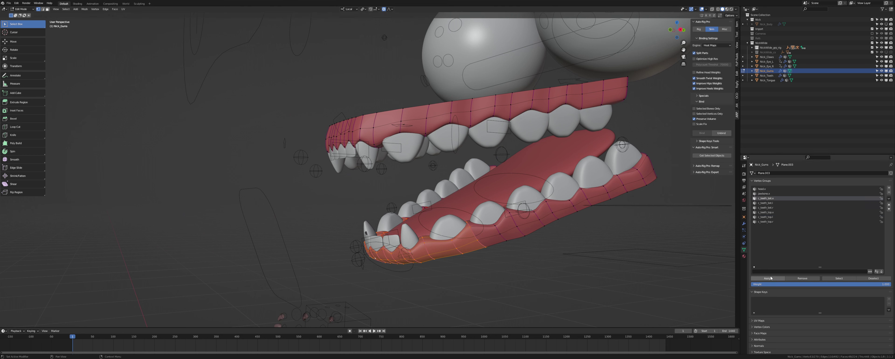
Select the back sections of the lower gums, extended one edge loop forward, and make c_teeth_bot.l the active vertex group.
key(ctrl+i)
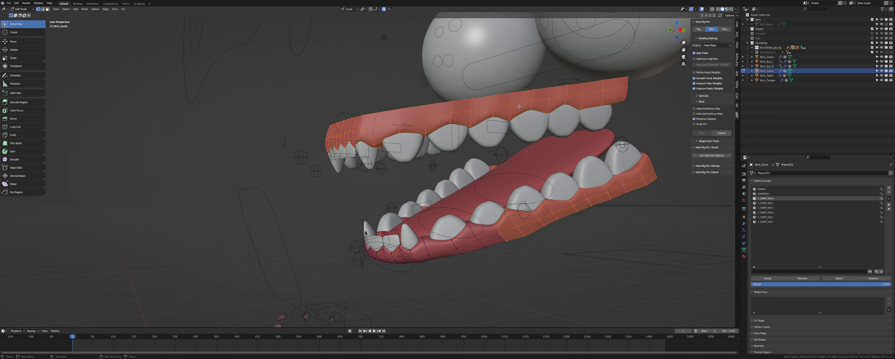
key(shift+l)
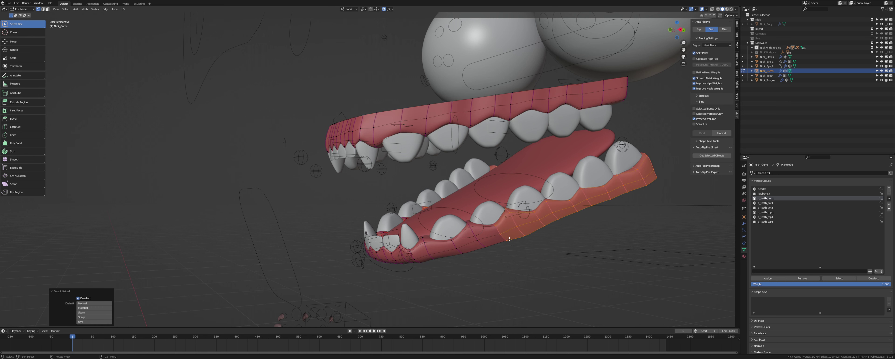
alt+shift+click(480, 241)
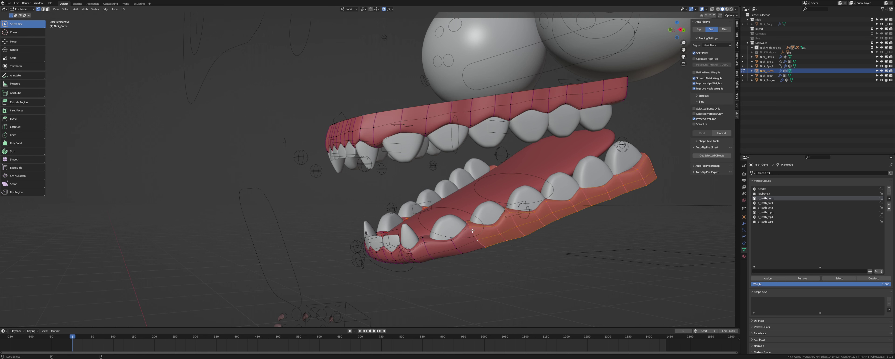
click(774, 203)
Test-move the c_teeth_bot.l control to check the lower back gums, and return to editing the gums mesh.
key(Tab)
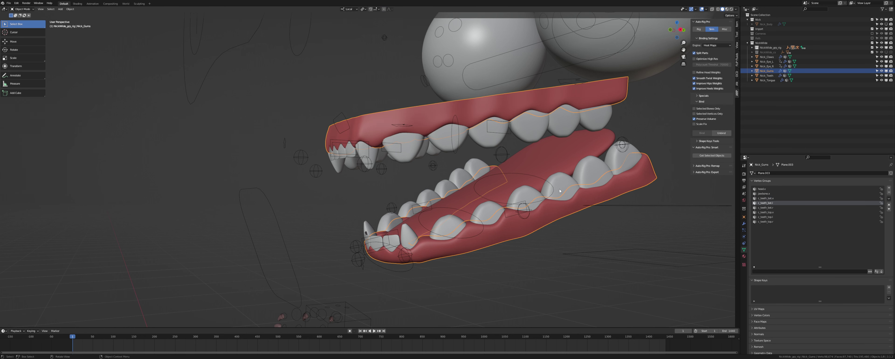
click(524, 203)
key(ctrl+Tab)
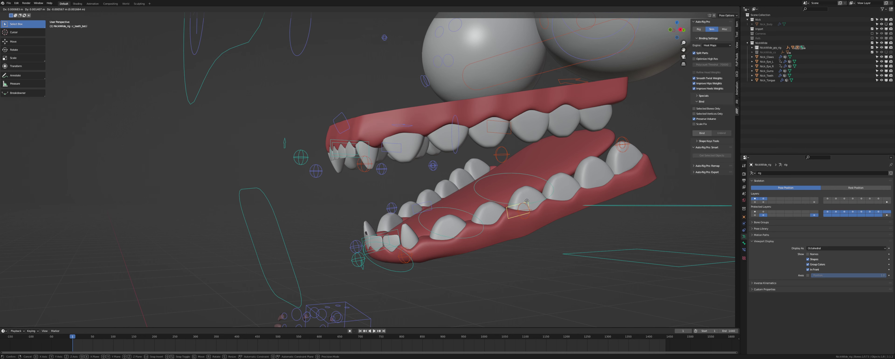
key(ctrl+Tab)
click(552, 216)
key(Tab)
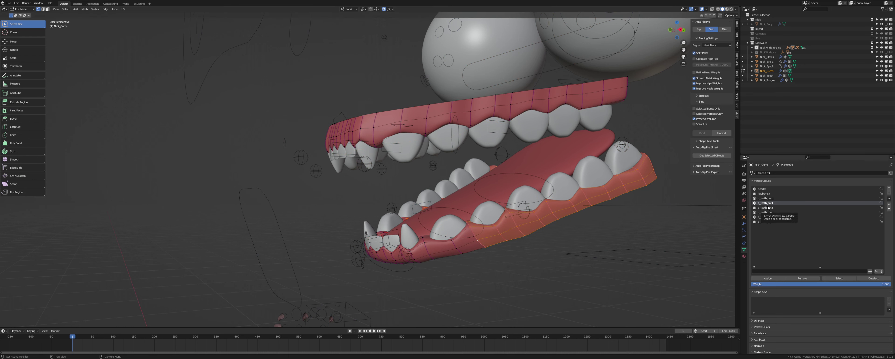
Display the vertex weights of a vertex on the lower back gums and reselect the lower back gum section.
key(Tab)
click(517, 203)
key(ctrl+Tab)
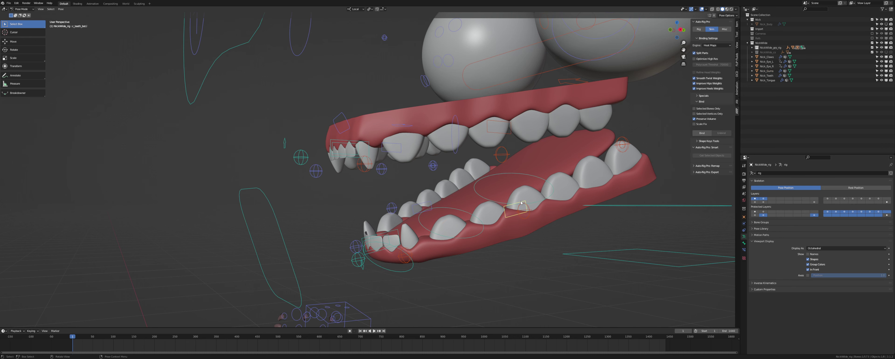
click(541, 216)
key(Tab)
click(539, 219)
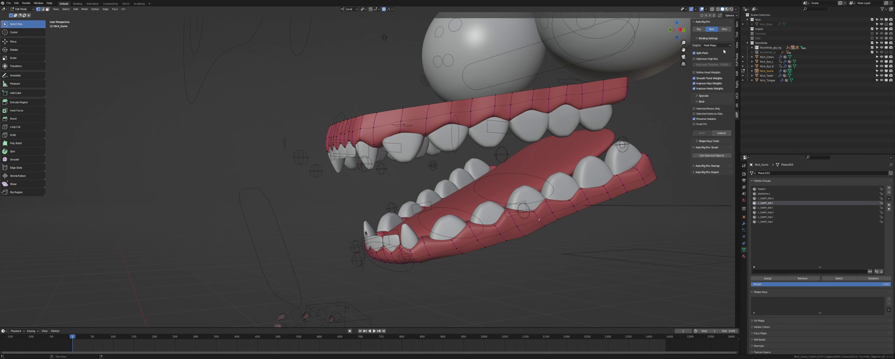
click(737, 27)
key(ctrl+l)
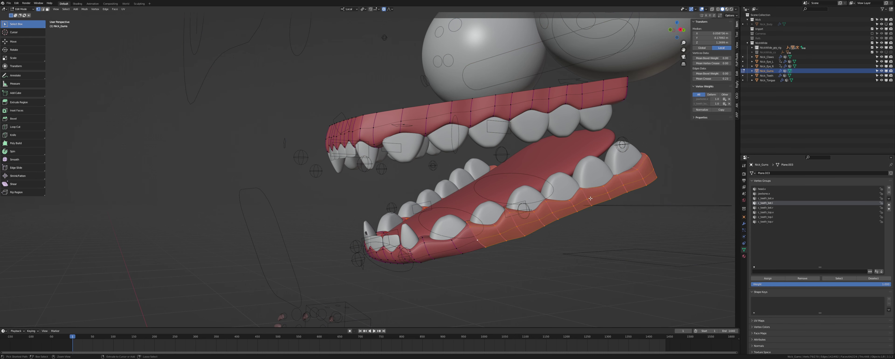
Test-move the c_teeth_bot.l, c_teeth_bot.x, c_teeth_top.x and c_teeth_top.l controls in Pose Mode, cancelling each move.
key(Tab)
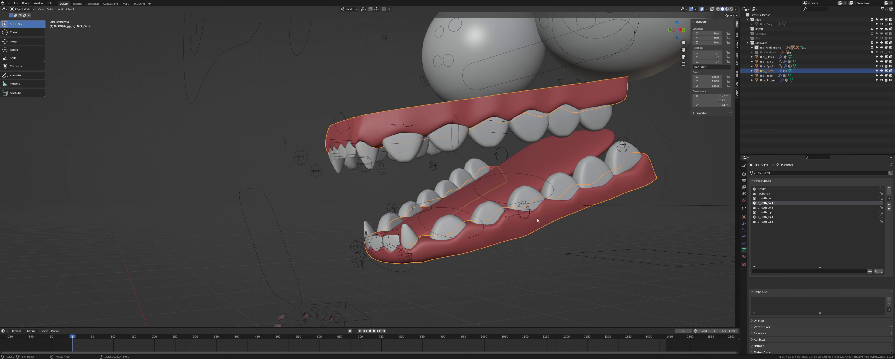
click(520, 204)
key(ctrl+Tab)
key(g)
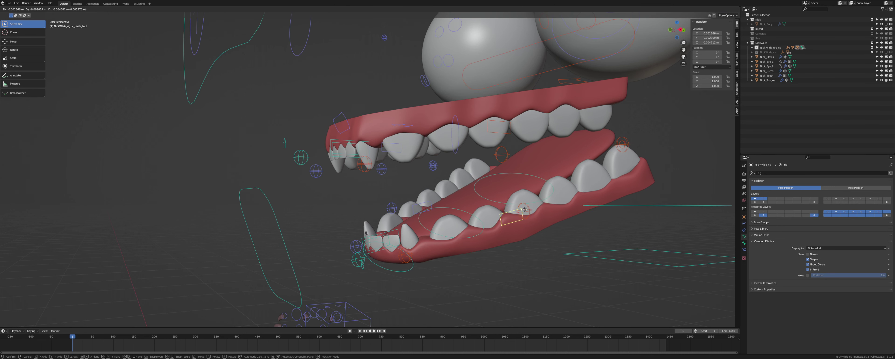
key(Escape)
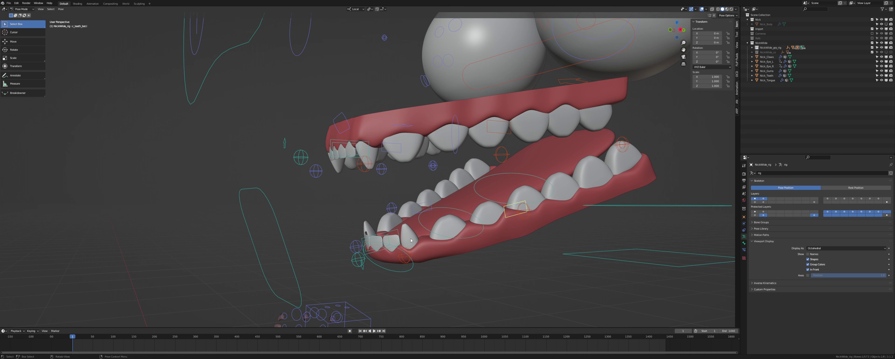
click(384, 235)
click(383, 237)
click(348, 146)
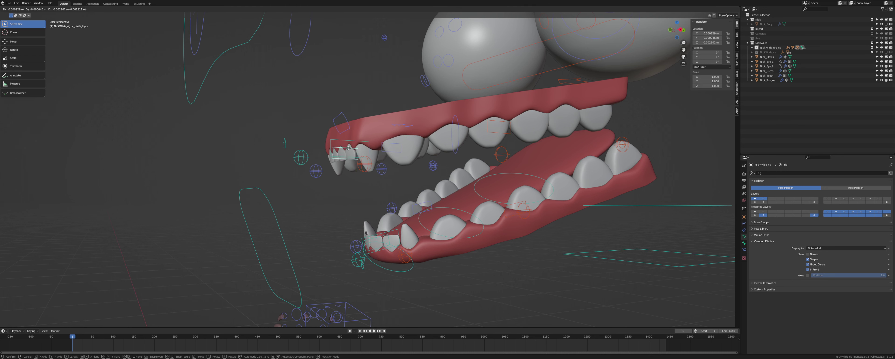
click(493, 122)
key(g)
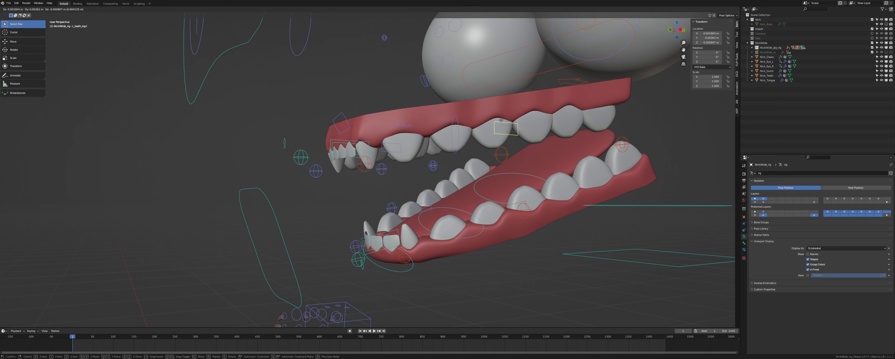
right_click(481, 116)
Blur the gums' front-to-back weight transitions in Weight Paint mode and review the teeth, jawbone.x and head.x vertex groups.
click(472, 113)
key(ctrl+Tab)
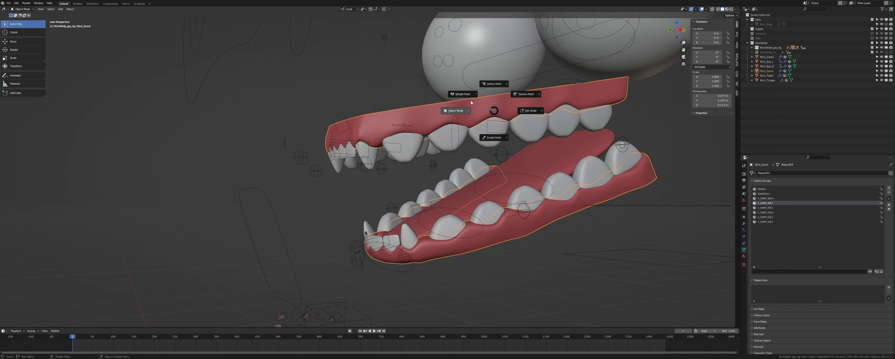
click(462, 95)
drag(424, 114, 424, 114)
click(774, 212)
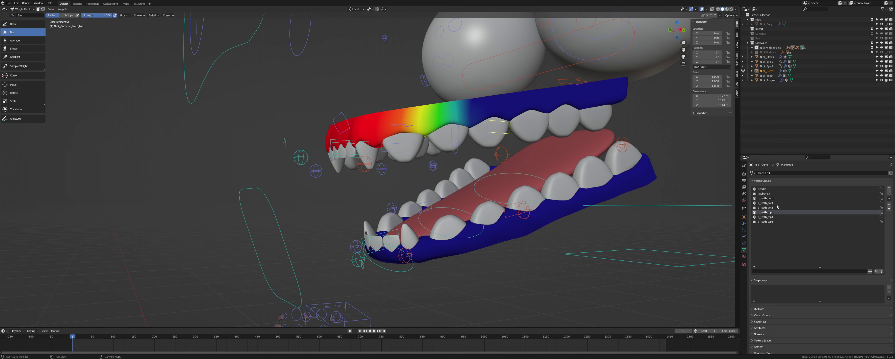
click(765, 203)
mouse_move(500, 216)
mouse_down()
mouse_move(497, 236)
mouse_move(506, 234)
mouse_move(469, 223)
mouse_move(479, 214)
mouse_move(511, 224)
mouse_up()
click(766, 198)
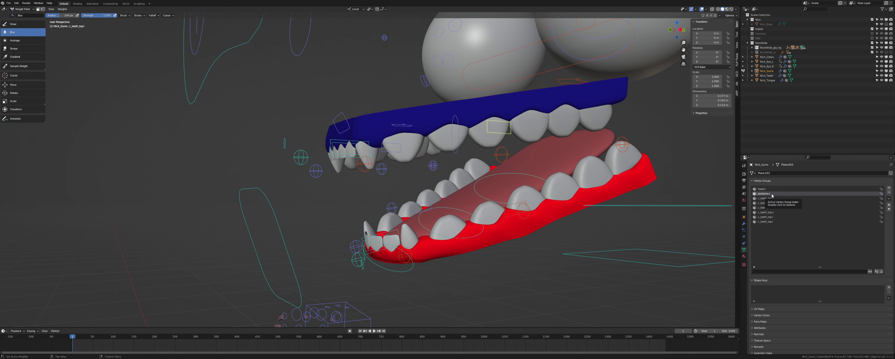
click(764, 189)
key(ctrl+Tab)
click(354, 205)
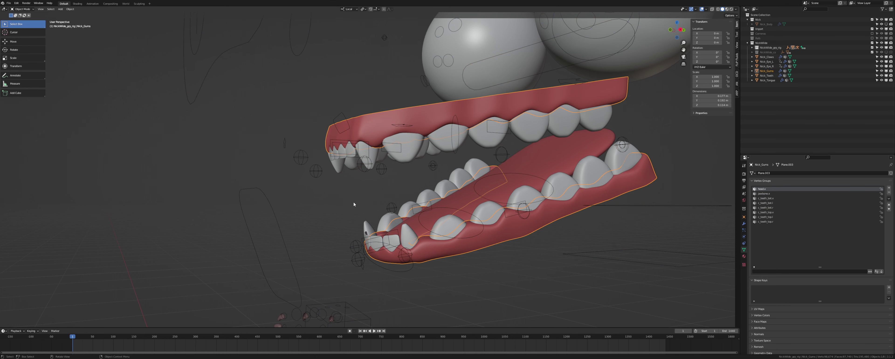
Test-move the upper teeth master control and the individual upper and lower teeth controls to check the gums, cancelling each move.
click(343, 151)
key(g)
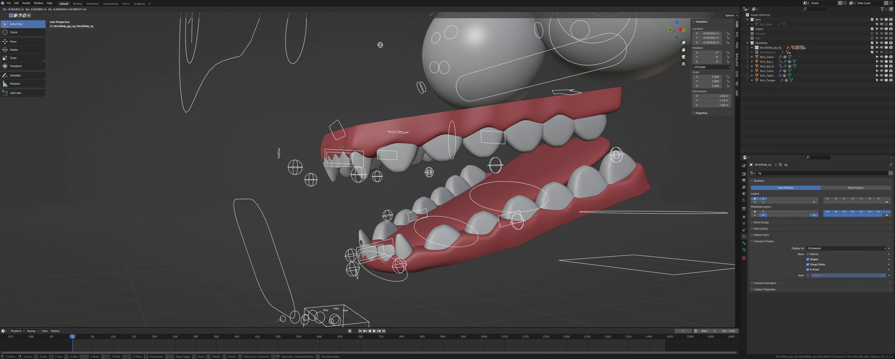
right_click(340, 158)
click(348, 141)
click(349, 142)
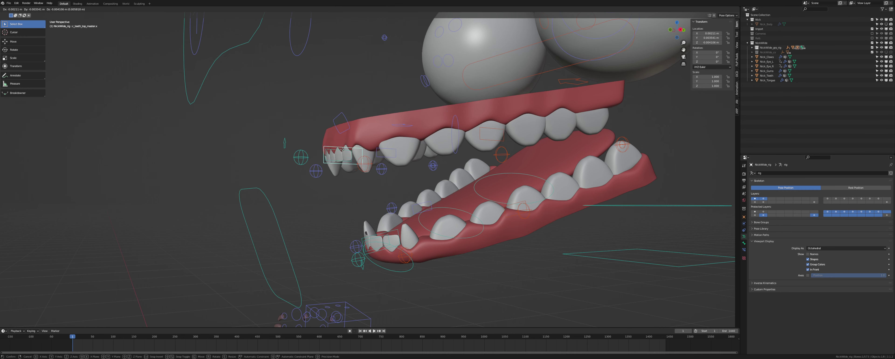
key(ctrl+Tab)
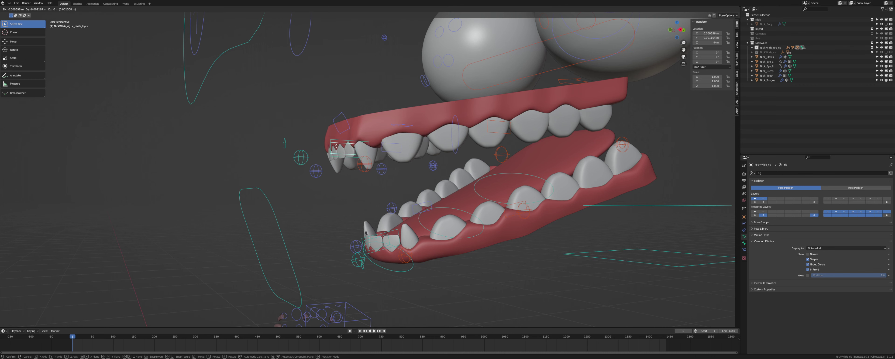
click(344, 149)
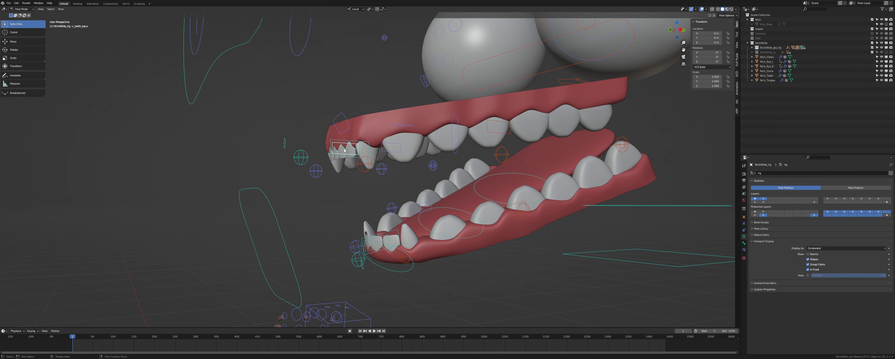
click(491, 132)
click(511, 208)
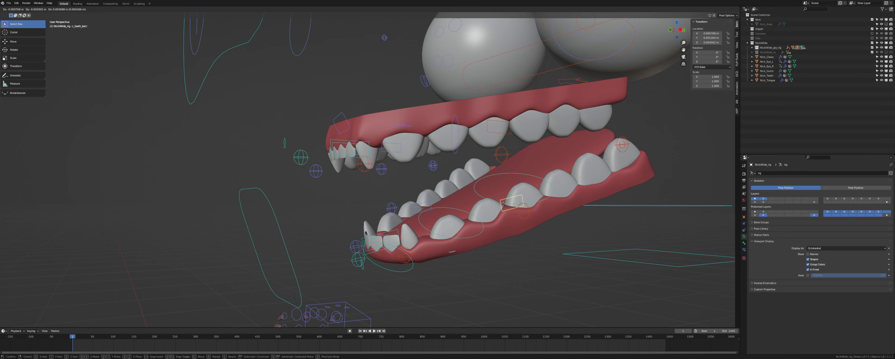
click(382, 236)
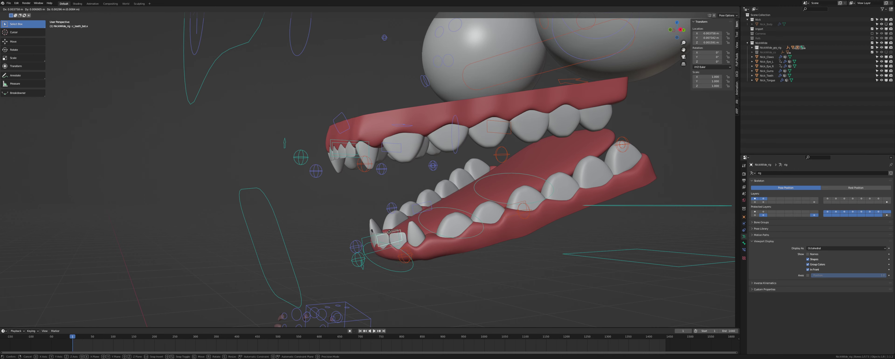
middle_drag(382, 236, 424, 206)
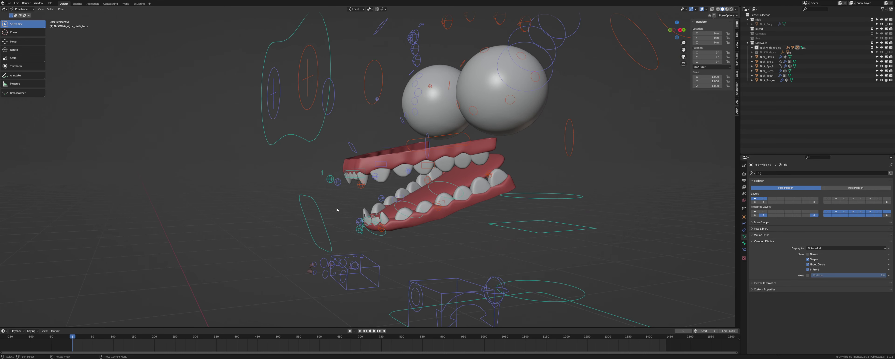
Clear the jaw control's location to close the mouth and deselect all controls.
click(322, 210)
key(alt+g)
key(alt+a)
scroll(344, 183, down, 3)
Test-rotate the c_head.x control, cancel the rotation, deselect everything and save the file.
click(416, 50)
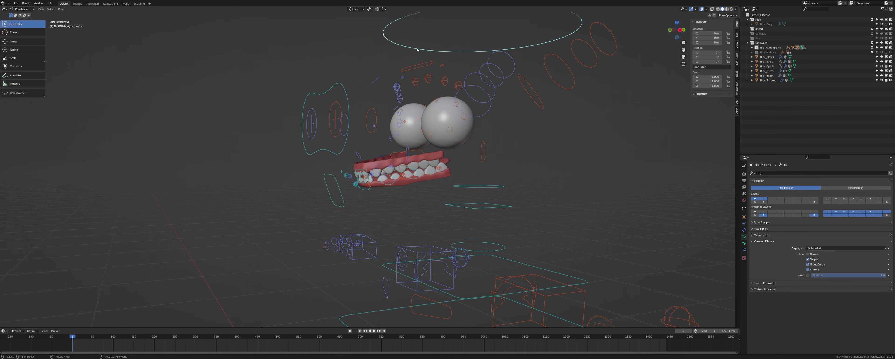
key(r)
right_click(419, 108)
key(alt+a)
key(ctrl+s)
scroll(433, 118, up, 3)
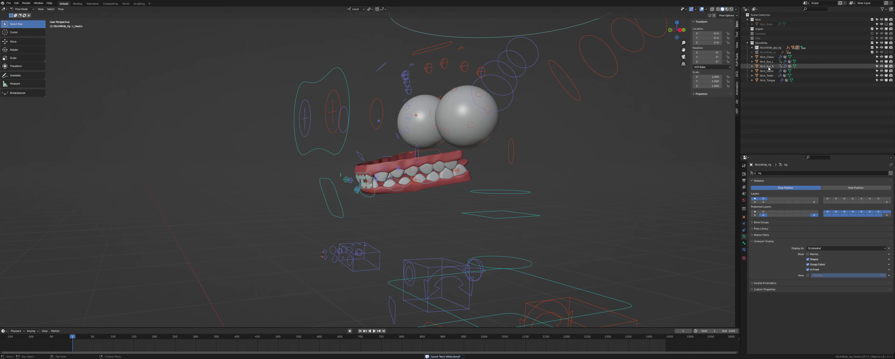
Select the Nick_Claws mesh and review its vertex groups.
click(766, 57)
scroll(553, 107, down, 1)
scroll(535, 117, up, 2)
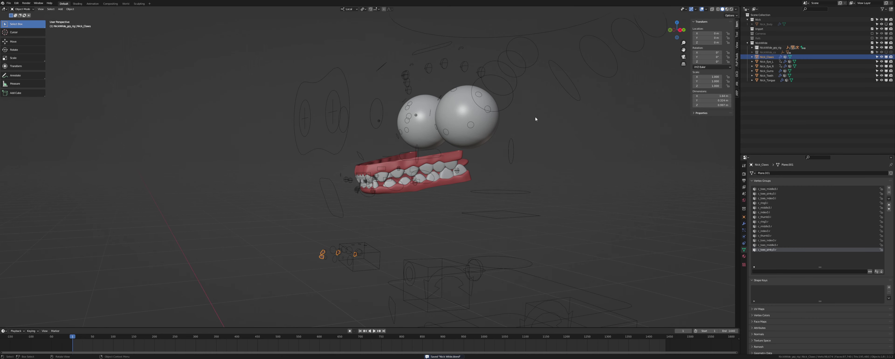
scroll(520, 108, down, 2)
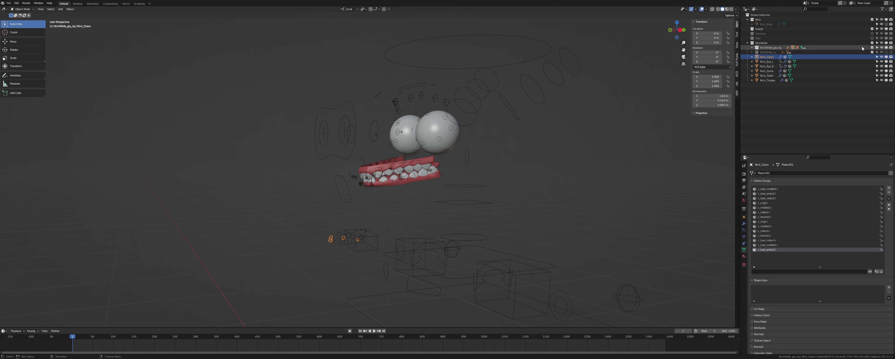
Unhide Nick_Body and select it together with the rig in Pose Mode for Auto-Rig Pro binding.
click(881, 24)
click(523, 116)
key(ctrl+Tab)
shift+click(539, 100)
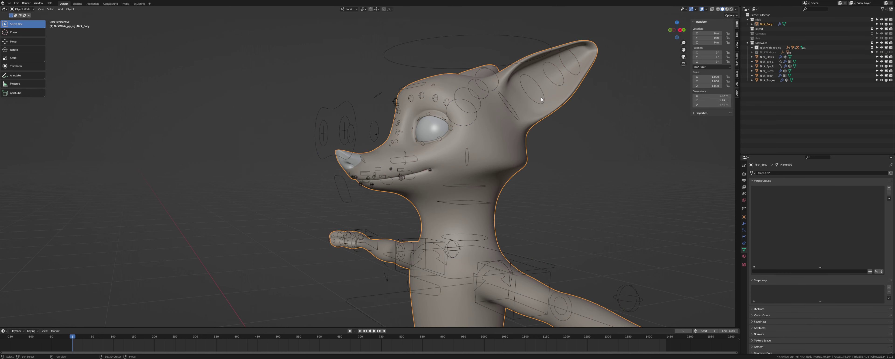
shift+click(542, 97)
shift+click(545, 106)
shift+click(543, 102)
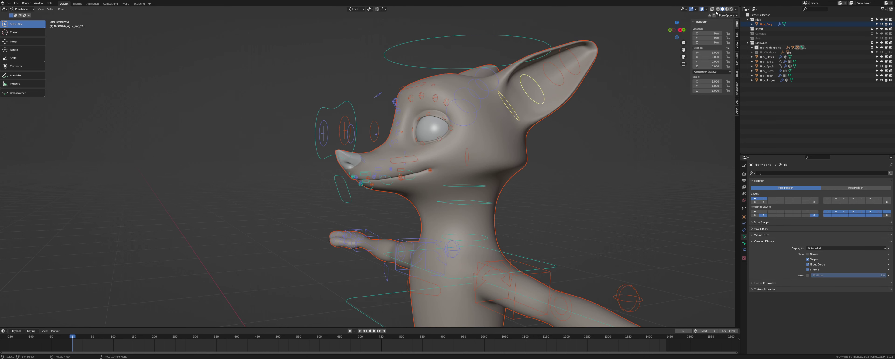
click(737, 111)
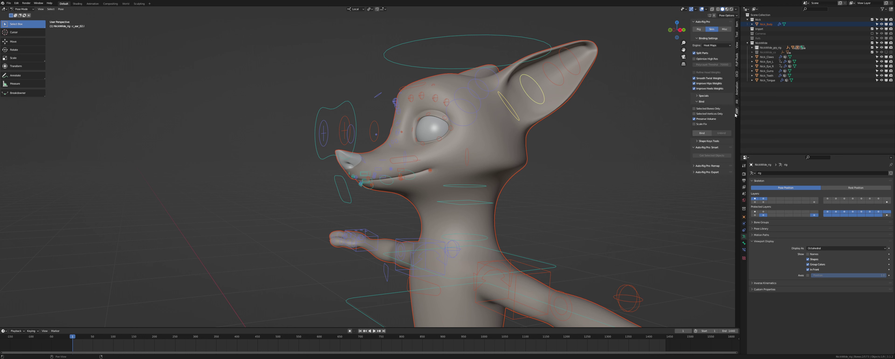
click(701, 133)
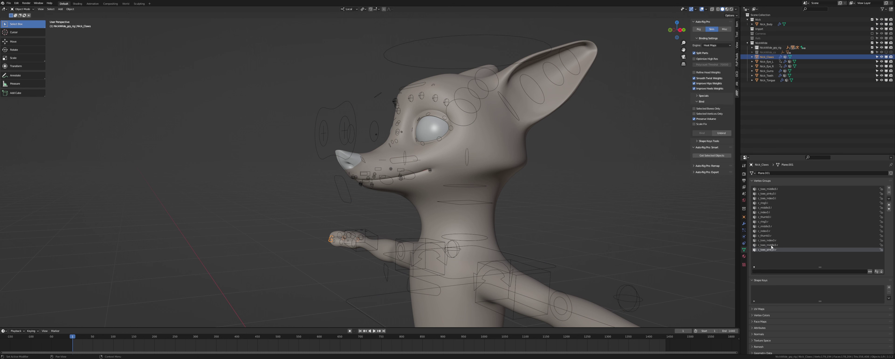
Review the vertex groups of the eye, gums, teeth and tongue meshes.
click(768, 62)
click(769, 66)
click(769, 71)
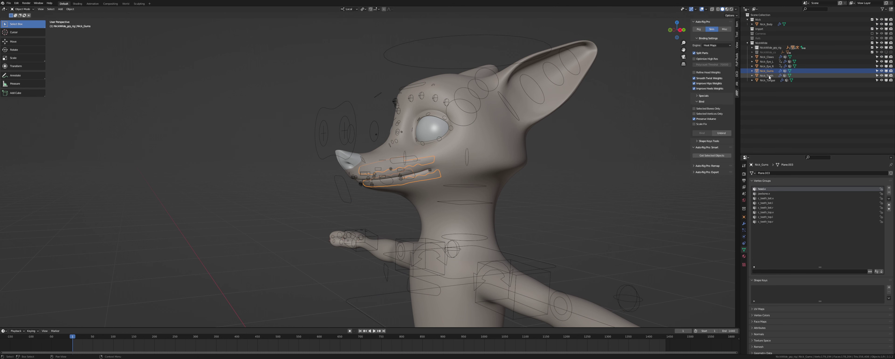
click(766, 75)
click(767, 80)
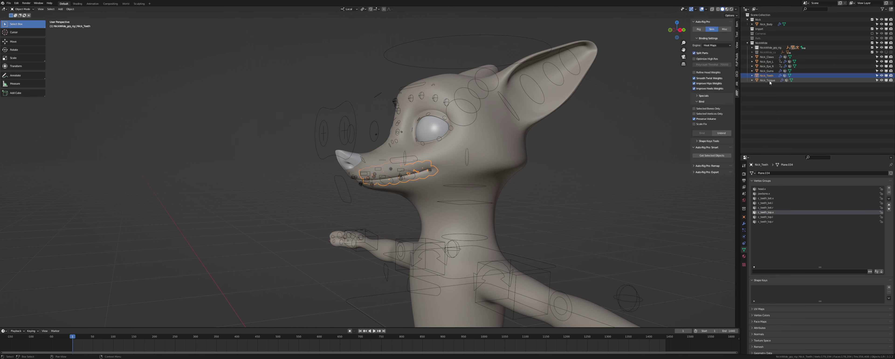
Bind Nick_Body to the rig with the Heat Maps engine and return to Object Mode.
click(499, 139)
shift+click(476, 115)
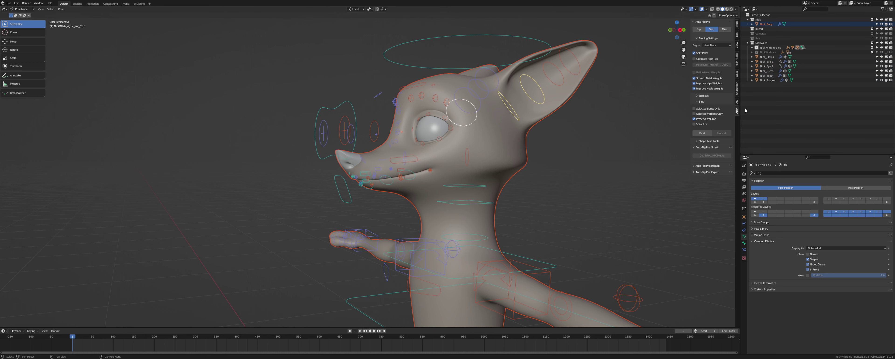
click(707, 134)
key(ctrl+Tab)
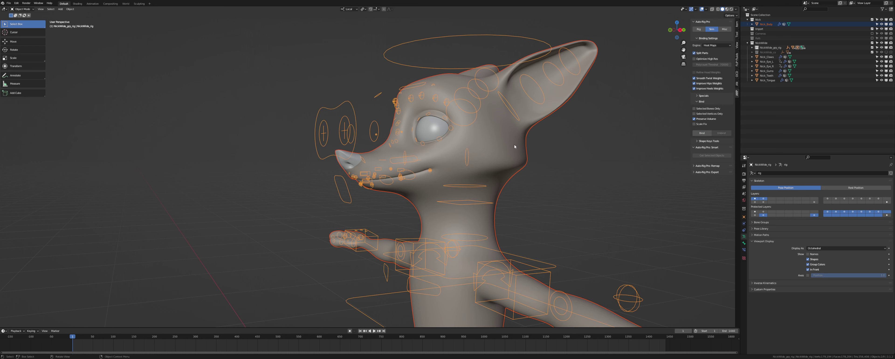
Filter Nick_Body's vertex groups by "tong" and remove the three tongue groups.
click(781, 272)
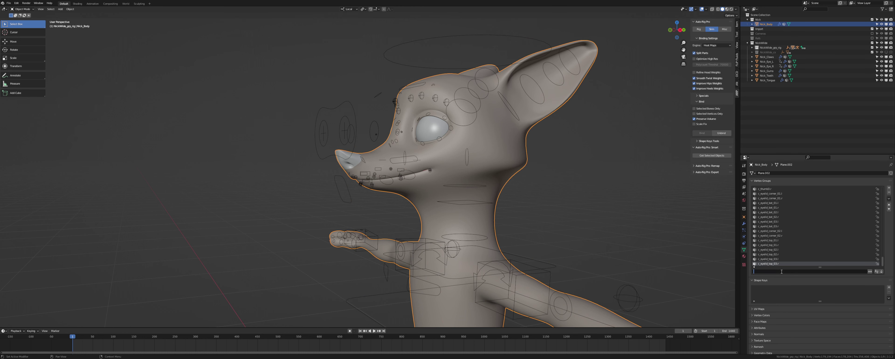
text(tong)
click(764, 198)
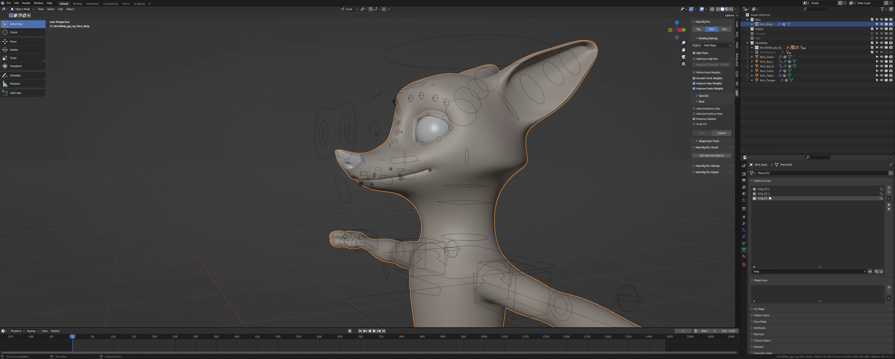
click(889, 193)
click(889, 193)
click(889, 193)
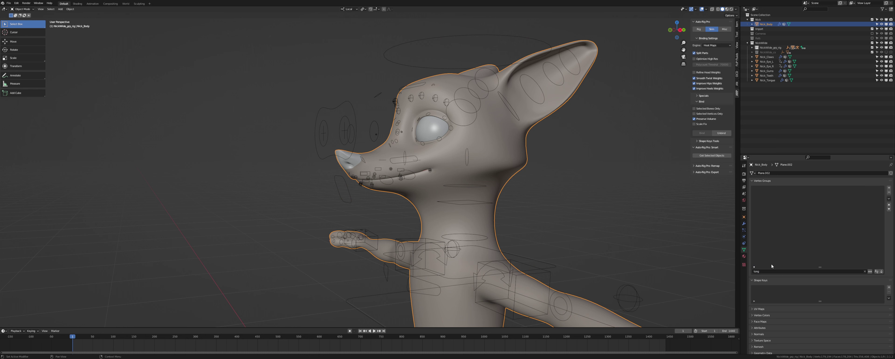
Filter Nick_Body's vertex groups by "teeth" and remove three of the listed teeth groups.
click(782, 271)
text(teeth)
click(782, 212)
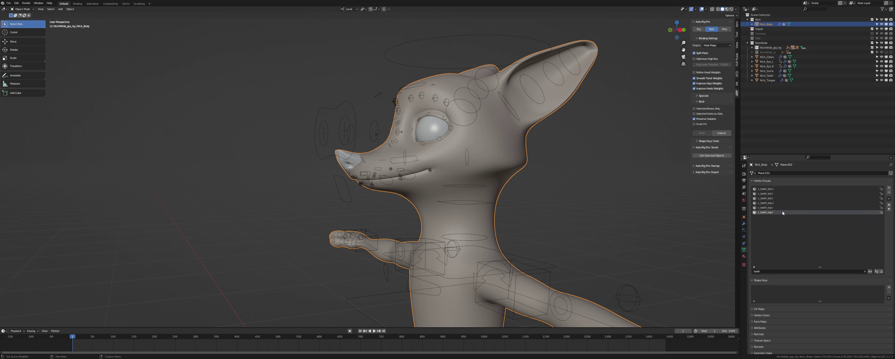
click(888, 193)
click(889, 192)
click(888, 193)
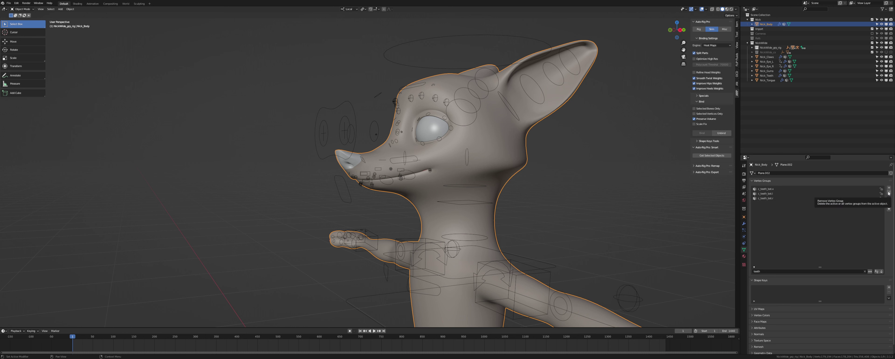
Undo the recent changes and try to remove the six teeth vertex groups from Nick_Gums.
key(ctrl+z)
click(775, 211)
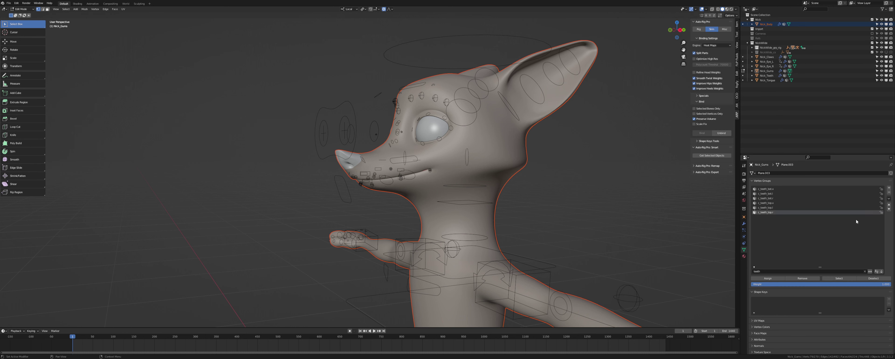
click(889, 193)
click(888, 193)
click(888, 193)
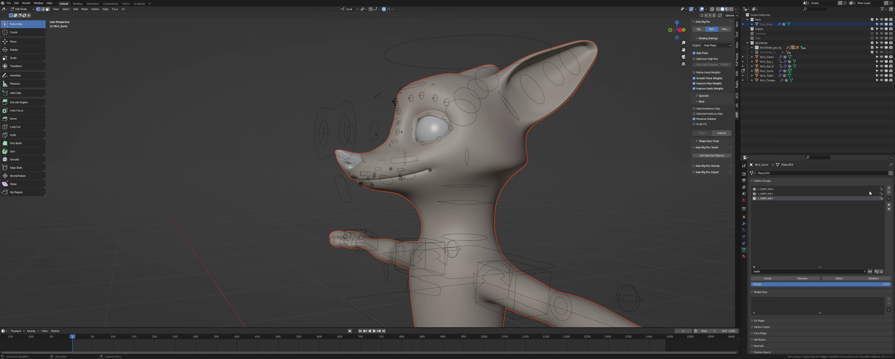
click(888, 193)
click(888, 193)
click(888, 192)
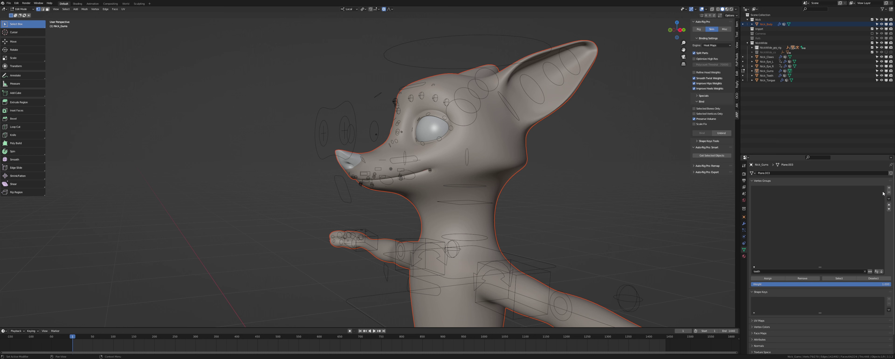
Undo the teeth group removals on Nick_Gums and return to Object Mode.
key(Tab)
click(510, 156)
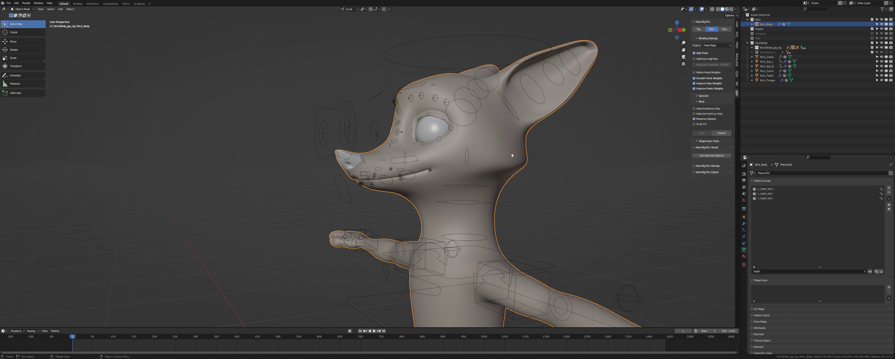
key(ctrl+z)
key(ctrl+z)
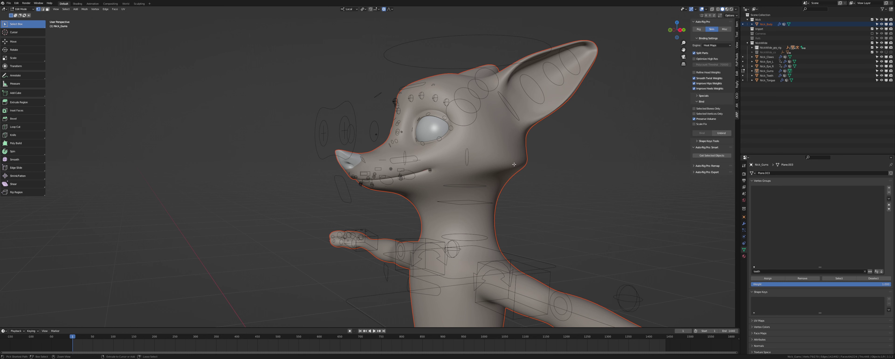
key(ctrl+z)
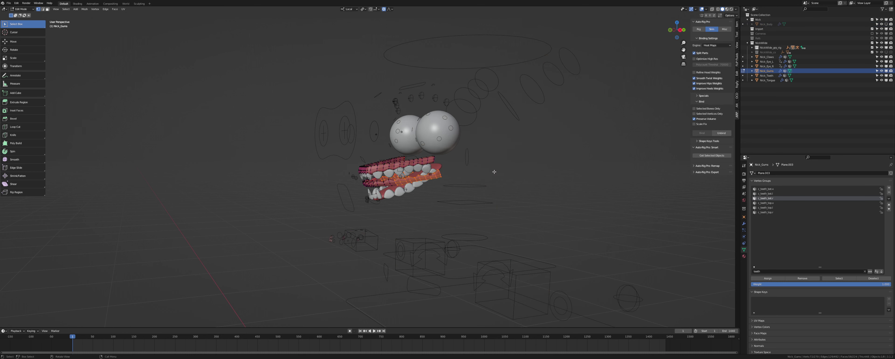
key(Tab)
scroll(367, 196, up, 6)
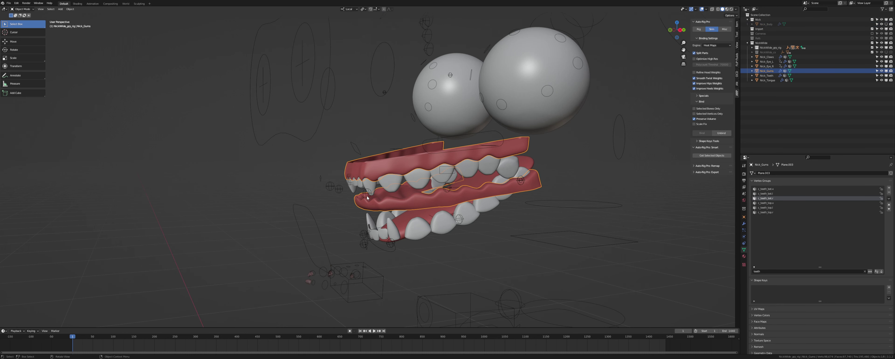
Redo the undone changes until the bound body mesh is restored, and leave Edit Mode.
key(ctrl+shift+z)
key(ctrl+shift+z)
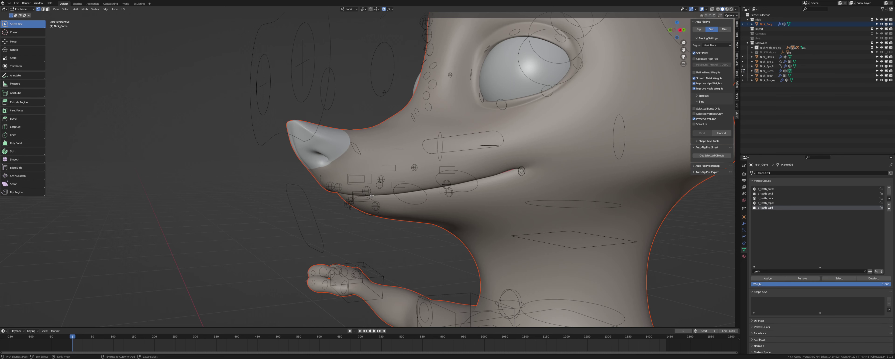
scroll(453, 182, down, 2)
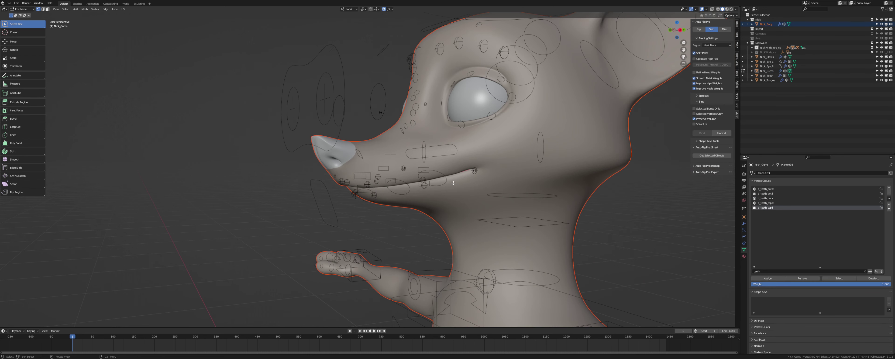
key(Tab)
Put the rig in Pose Mode and test the mouth by moving the jaw control, cancelling each move.
click(328, 189)
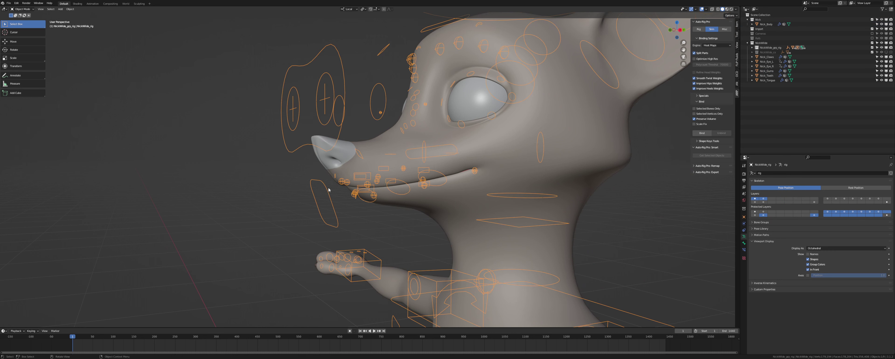
key(ctrl+Tab)
click(328, 190)
key(g)
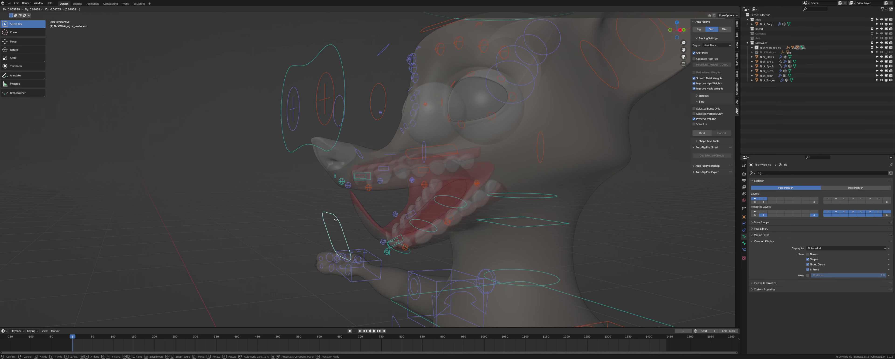
right_click(329, 201)
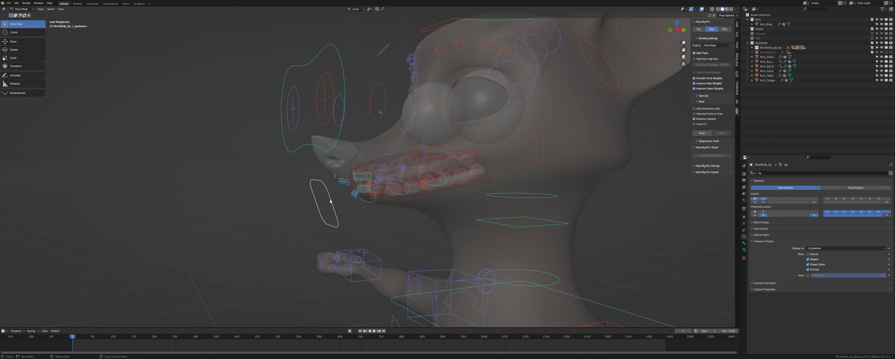
key(g)
right_click(344, 220)
Turn off X-ray, remove the three remaining teeth vertex groups from Nick_Body and clear the group filter.
click(505, 162)
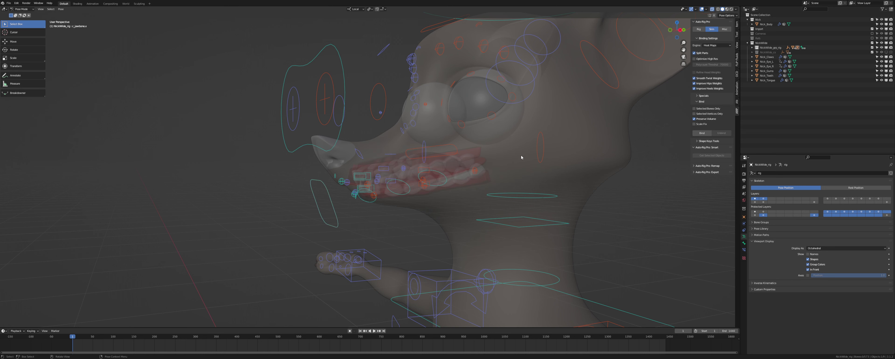
click(766, 24)
key(alt+z)
scroll(562, 140, down, 3)
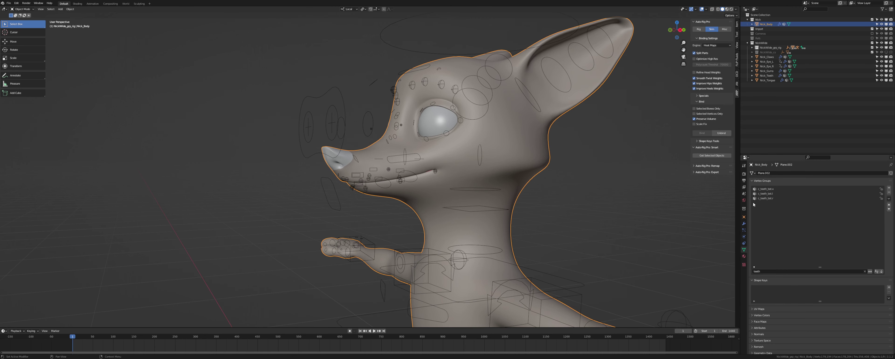
click(780, 197)
click(888, 192)
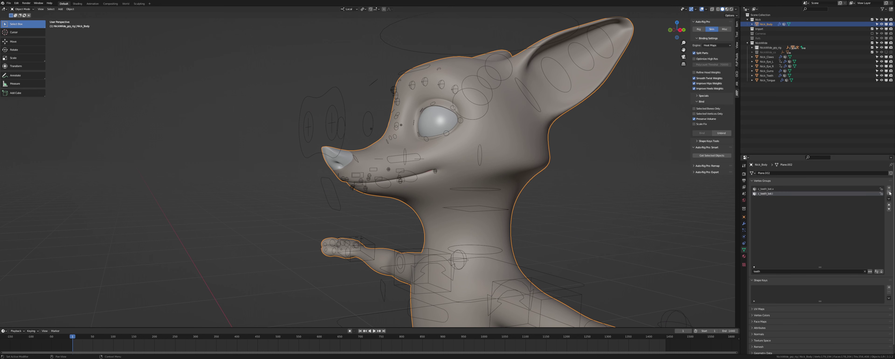
click(889, 193)
click(889, 193)
click(864, 271)
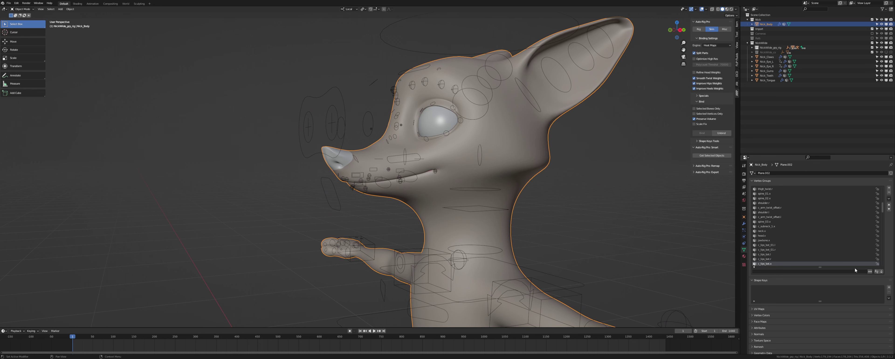
Put the rig back in Pose Mode and test opening the mouth by moving the jaw control along Z.
click(333, 184)
key(ctrl+Tab)
key(g)
key(z)
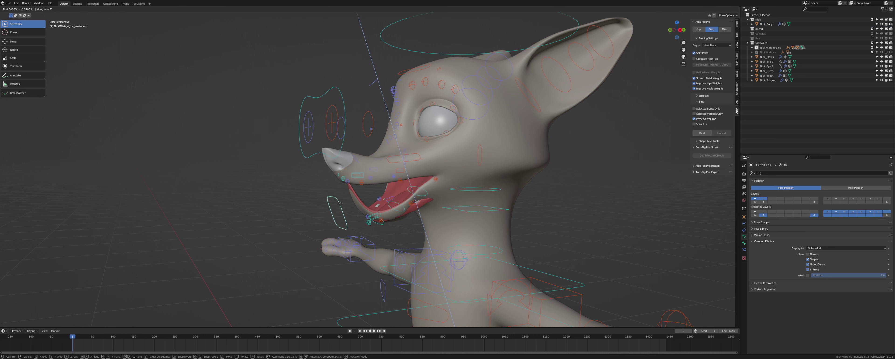
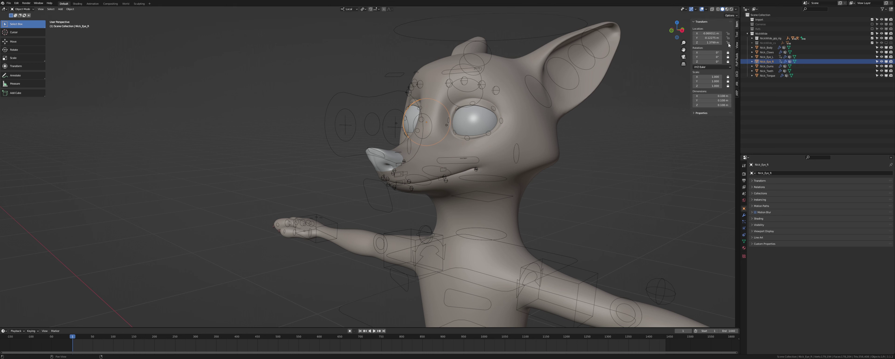
Lock the location, rotation and scale of the remaining Nick meshes, including the gums, teeth, eyes, claws and body.
click(764, 67)
click(766, 71)
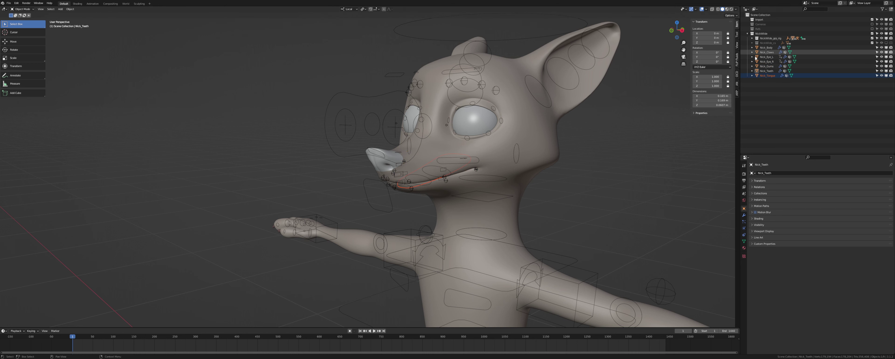
click(766, 61)
click(766, 57)
click(766, 52)
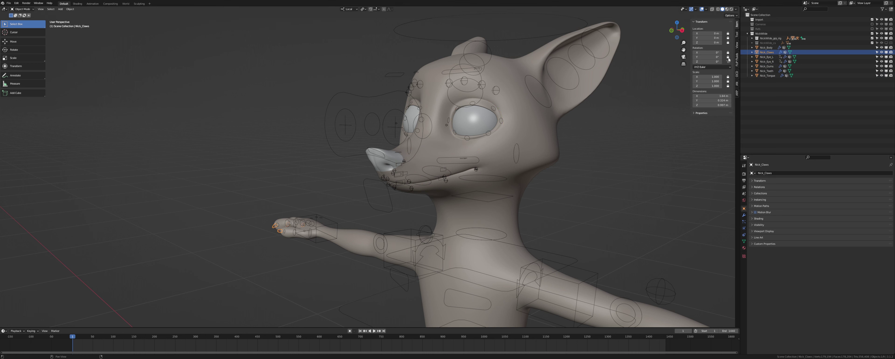
click(755, 47)
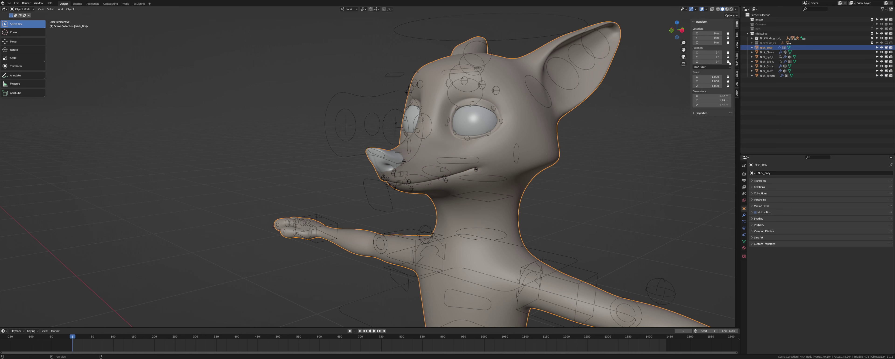
drag(551, 84, 542, 89)
key(ctrl+Tab)
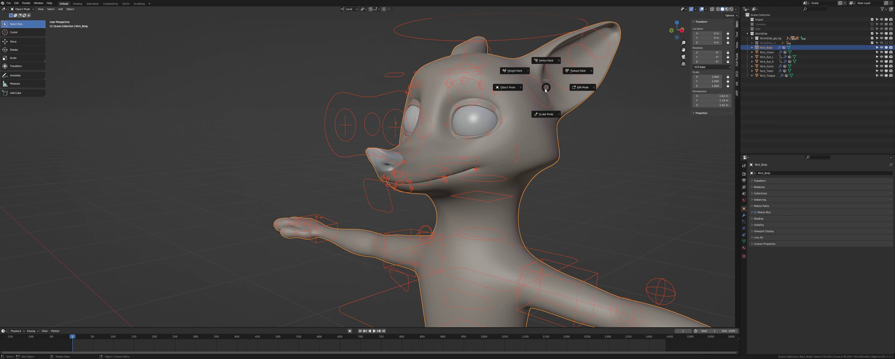
key(Escape)
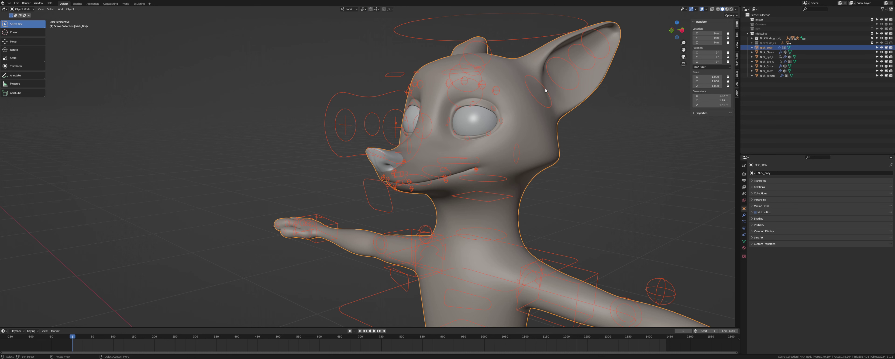
Put the rig in Pose Mode and test the left ear control by rotating it about X, cancelling each rotation.
click(546, 91)
key(ctrl+Tab)
click(545, 91)
shift+middle_drag(545, 91, 515, 101)
key(r)
key(x)
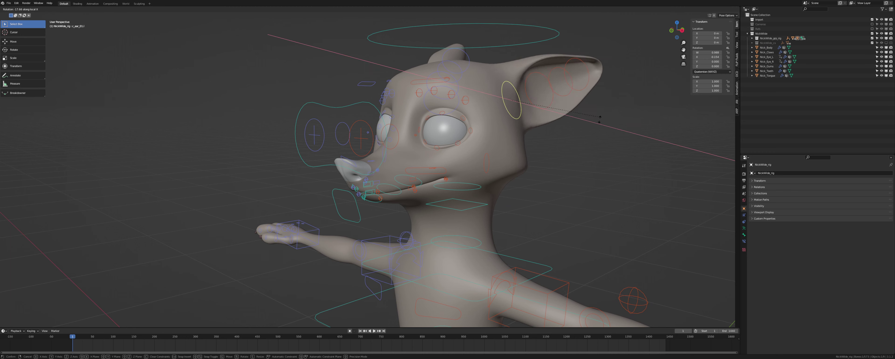
right_click(595, 81)
middle_drag(596, 81, 590, 115)
key(r)
key(x)
right_click(520, 123)
scroll(520, 123, down, 2)
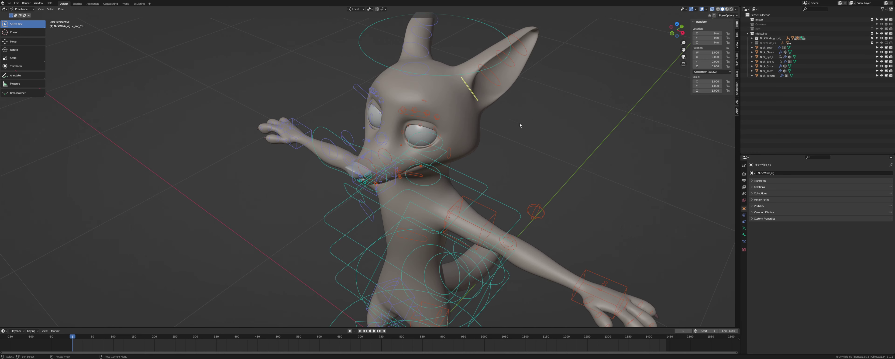
Review the modifiers of the claws, gums, teeth and tongue meshes.
shift+middle_drag(532, 210, 588, 176)
click(766, 52)
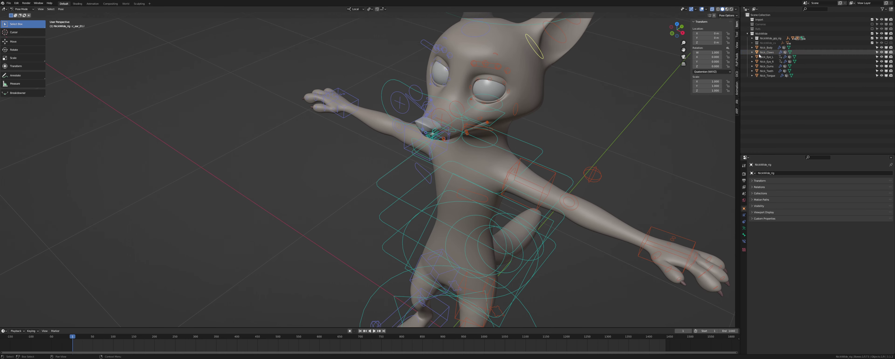
click(744, 215)
click(766, 66)
click(766, 71)
click(764, 76)
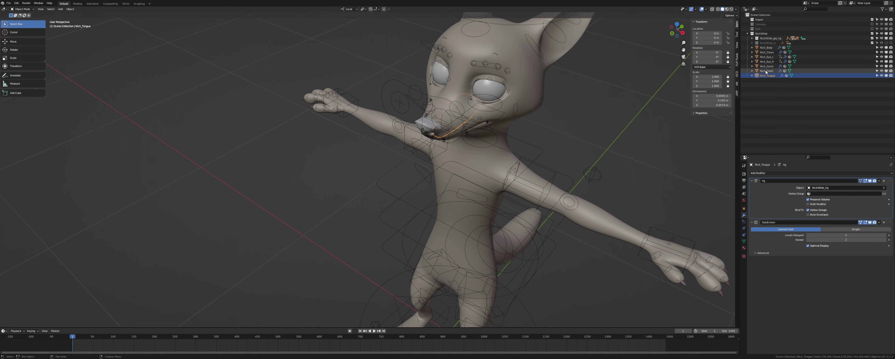
click(765, 71)
shift+middle_drag(533, 149, 593, 145)
click(593, 146)
click(604, 109)
middle_drag(605, 110, 522, 166)
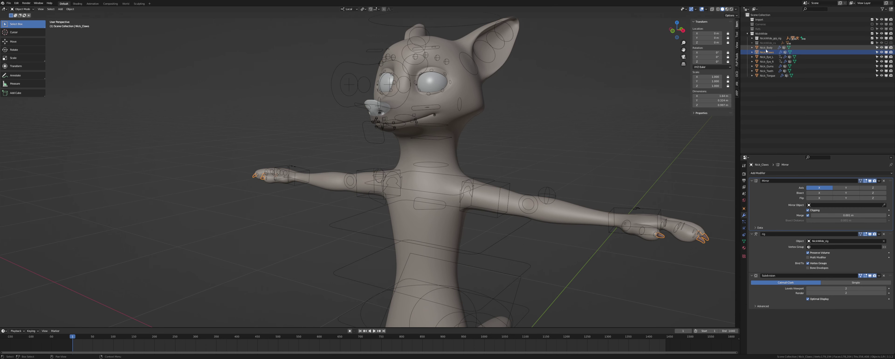
Examine the vertex group list of Nick_Body.
click(744, 241)
middle_drag(587, 173, 596, 172)
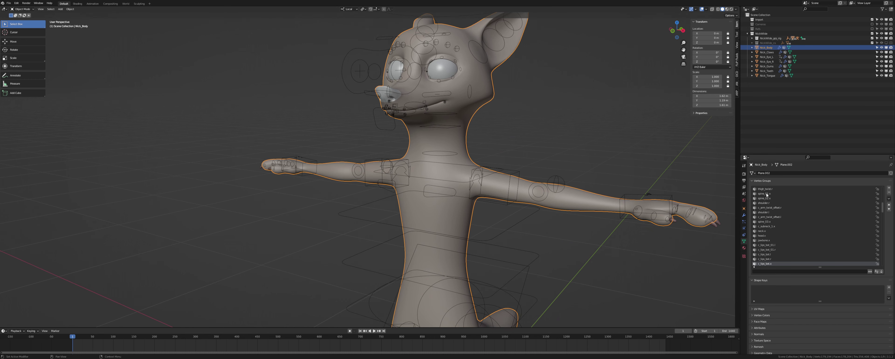
scroll(579, 257, down, 1)
shift+middle_drag(579, 257, 565, 163)
shift+middle_drag(574, 218, 574, 178)
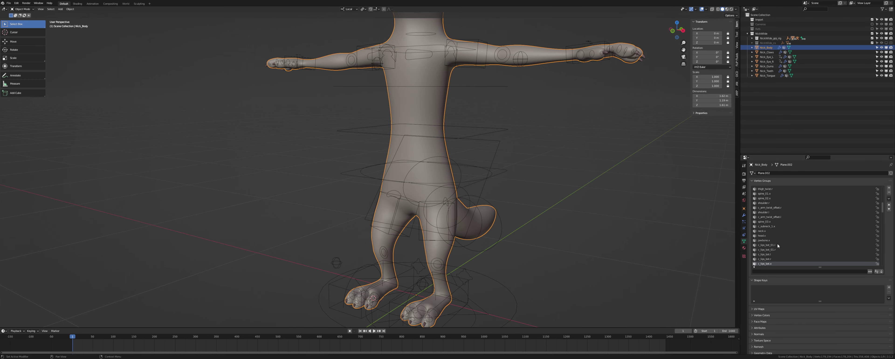
scroll(774, 250, down, 5)
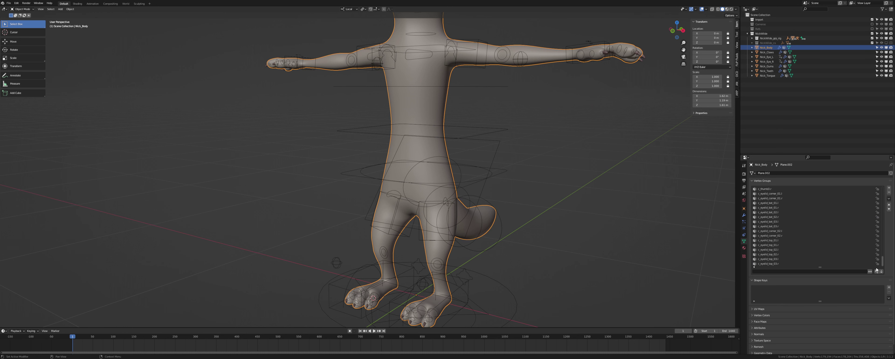
Select the left foot control and test the leg by moving it in the front view, cancelling the move.
shift+middle_drag(509, 231, 513, 174)
click(464, 225)
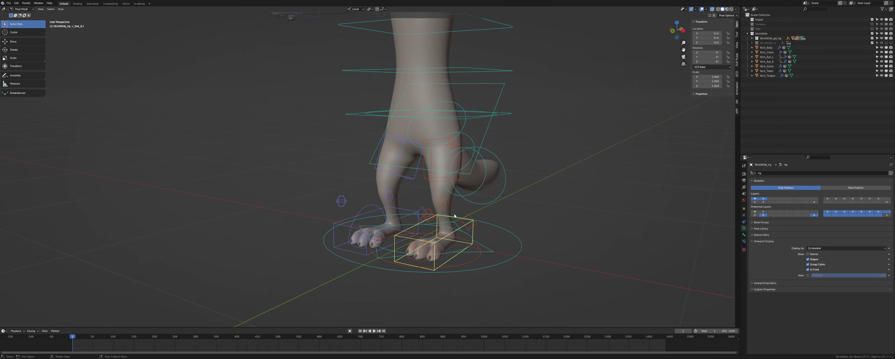
key(KP_1)
scroll(455, 216, down, 2)
key(g)
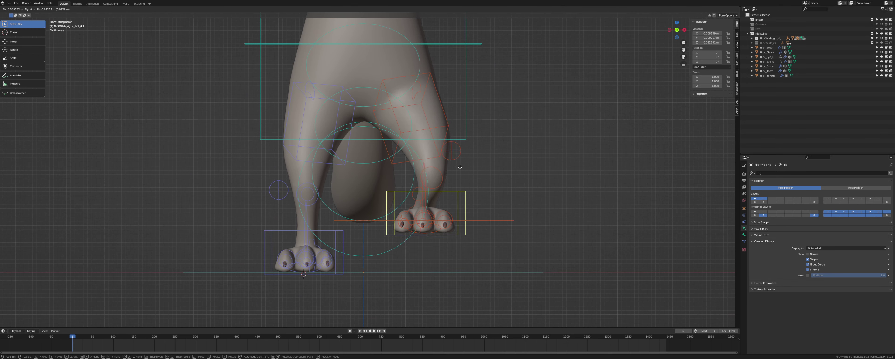
key(Escape)
Test the left foot control's deformation by rotating it freely and in the side view, cancelling each rotation.
middle_drag(467, 170, 417, 135)
key(r)
right_click(442, 225)
key(KP_3)
key(KP_3)
key(r)
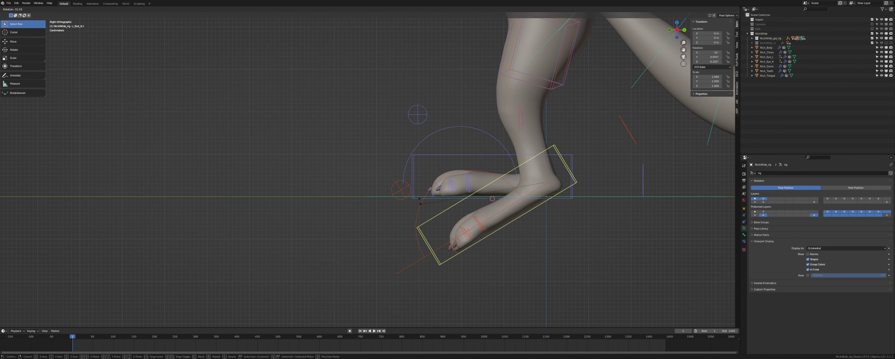
key(Escape)
Test the left foot roll control by moving it and the toe control by rotating it about X, cancelling both.
click(643, 177)
middle_drag(643, 177, 663, 184)
key(g)
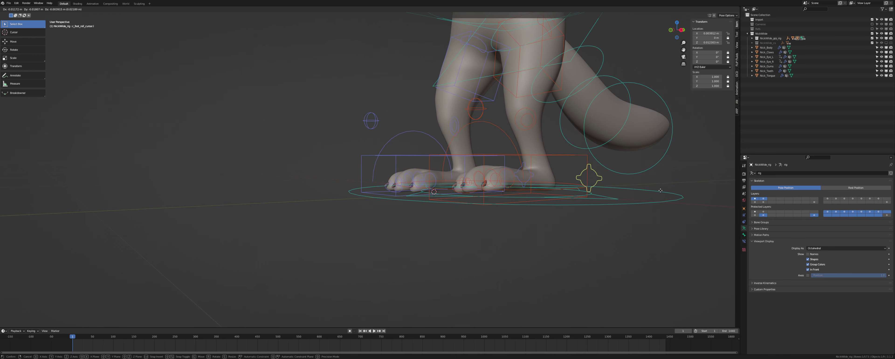
key(Escape)
middle_drag(663, 180, 484, 187)
key(r)
key(x)
key(Escape)
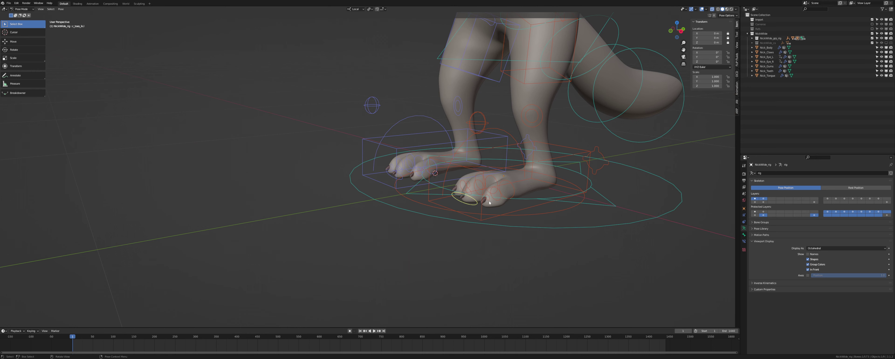
Test the base control of the left foot's index toe by rotating it about its local X, cancelling the rotation.
scroll(489, 202, up, 4)
key(KP_3)
shift+middle_drag(490, 175, 473, 181)
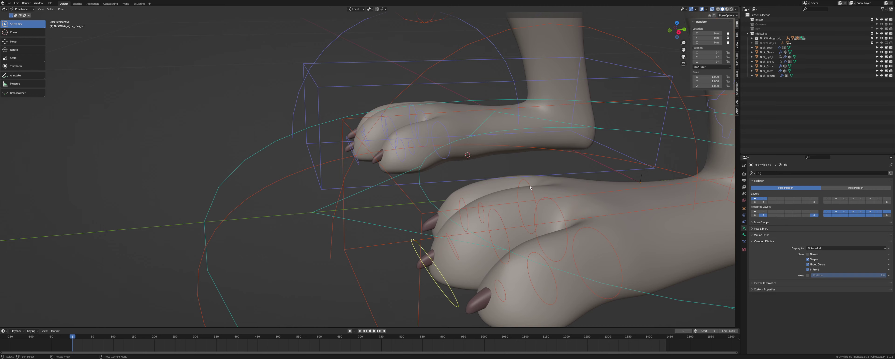
middle_drag(530, 187, 524, 188)
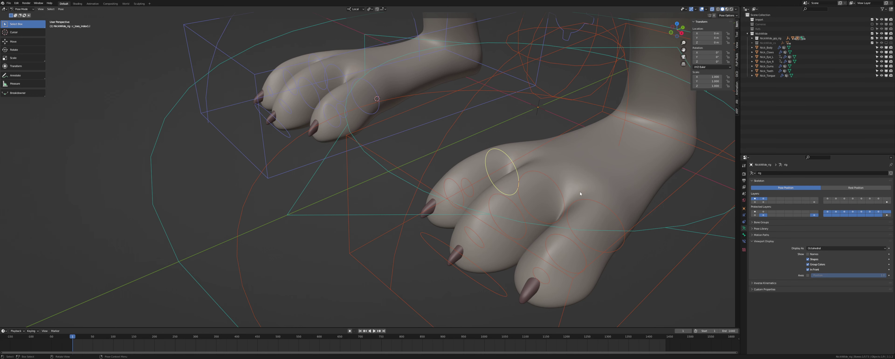
middle_drag(554, 215, 529, 199)
key(r)
key(x)
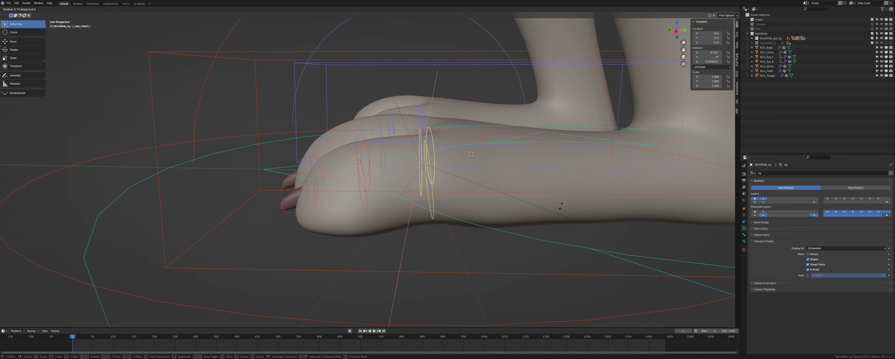
right_click(562, 162)
Select matching controls on all three left toes and test their bend about local X, cancelling each rotation.
middle_drag(453, 167, 401, 176)
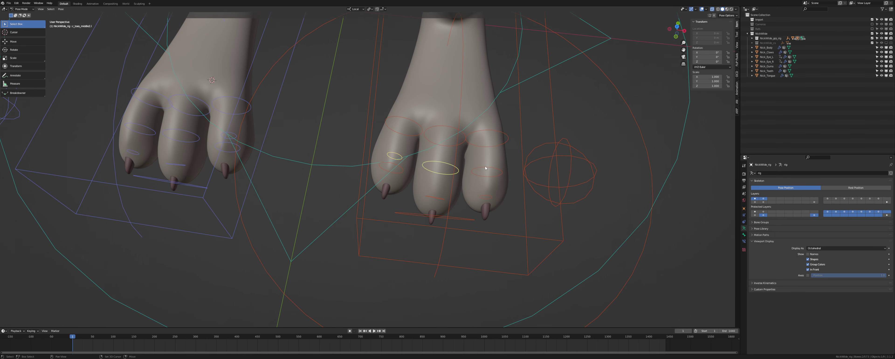
key(x)
right_click(543, 205)
middle_drag(543, 205, 521, 207)
key(r)
key(x)
key(x)
right_click(513, 188)
Start editing the rig's reference bones with Auto-Rig Pro.
click(736, 111)
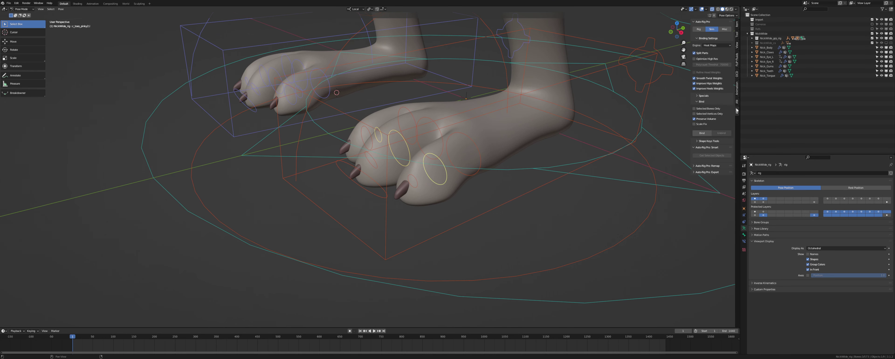
click(698, 29)
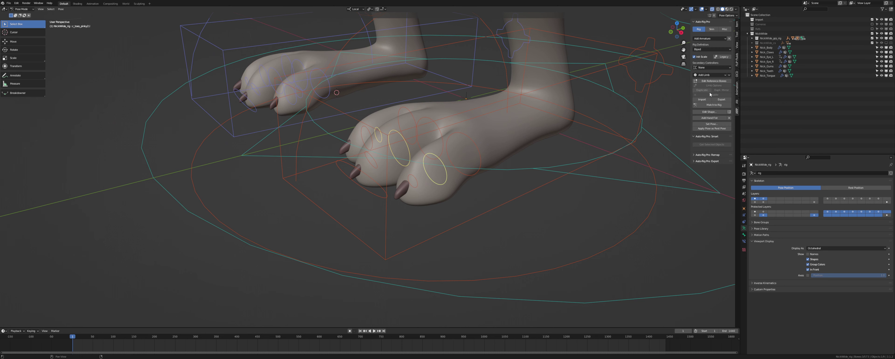
click(709, 83)
Place the 3D cursor behind the left index toe's claw and snap the toe's reference joint to it.
middle_drag(382, 139, 466, 144)
scroll(431, 159, up, 2)
key(Tab)
click(433, 150)
key(Tab)
middle_drag(418, 161, 371, 202)
key(shift+s)
click(443, 176)
key(Tab)
click(368, 170)
key(Tab)
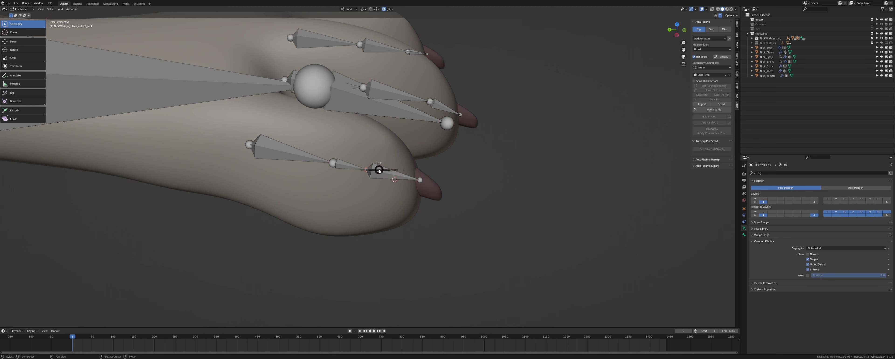
key(8)
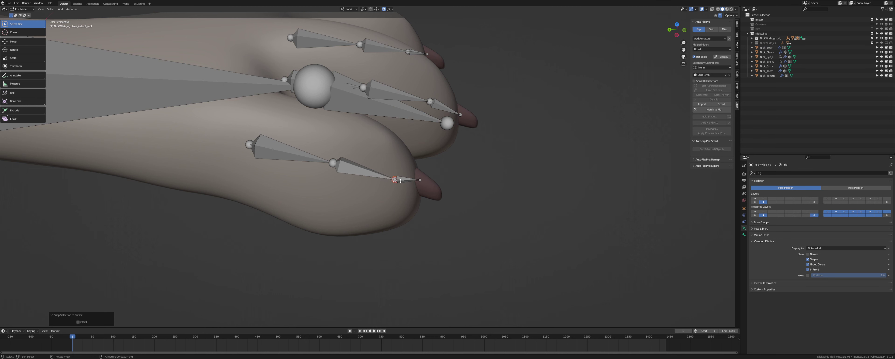
Refine the left index toe's reference joints against the mesh, moving the selection along its local Z axis.
middle_drag(400, 181, 409, 158)
click(440, 152)
key(Tab)
key(Tab)
key(Tab)
click(358, 168)
key(Tab)
click(375, 152)
mouse_move(377, 164)
middle_down()
mouse_move(354, 157)
mouse_move(404, 140)
mouse_move(386, 154)
mouse_move(314, 146)
mouse_move(389, 172)
middle_up()
key(Tab)
click(405, 140)
key(Tab)
key(g)
key(z)
key(z)
click(409, 158)
Centre the left index toe's claw-base joint and bone tip inside the claw by moving each along X.
scroll(314, 146, up, 5)
middle_drag(389, 172, 389, 203)
click(358, 163)
key(g)
key(x)
click(358, 171)
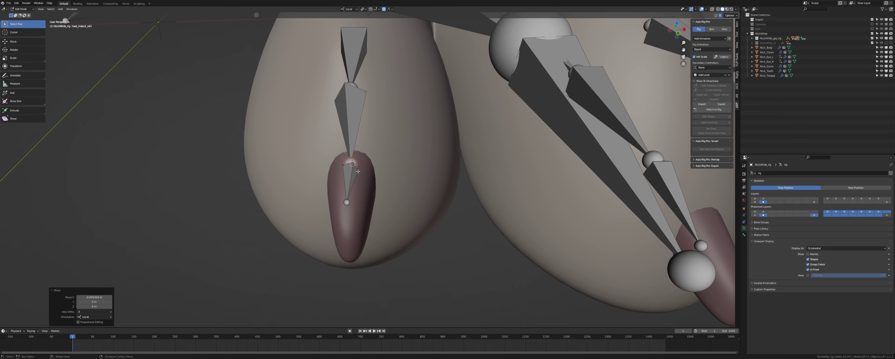
click(348, 204)
key(g)
key(x)
click(351, 203)
Display the armature's bone axes to check the toe bones, and match the rig to the edited reference bones.
shift+middle_drag(396, 183, 430, 193)
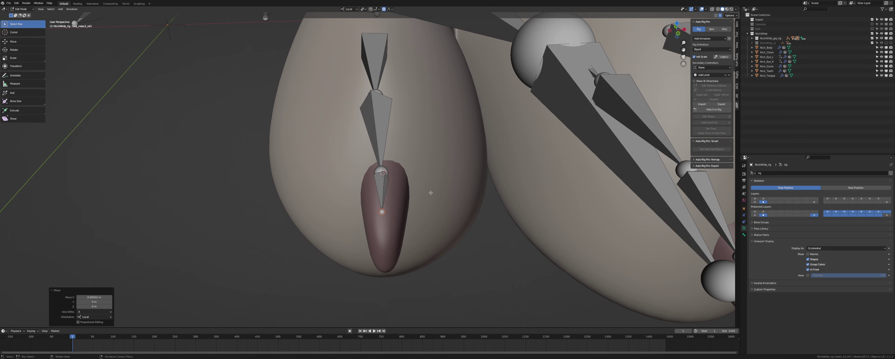
click(808, 275)
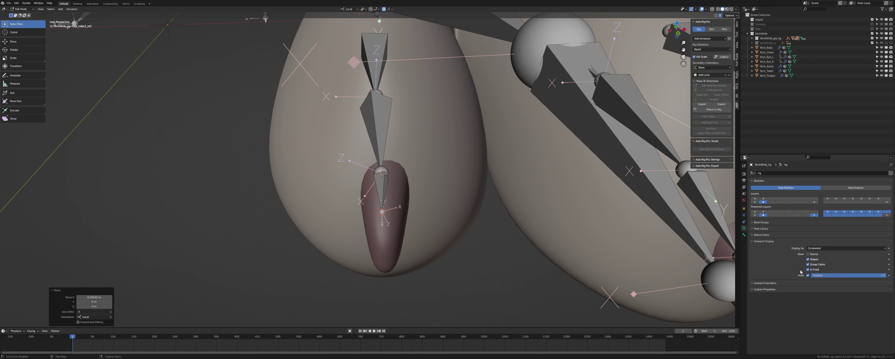
click(390, 140)
middle_drag(390, 140, 605, 104)
click(737, 23)
middle_drag(597, 74, 678, 82)
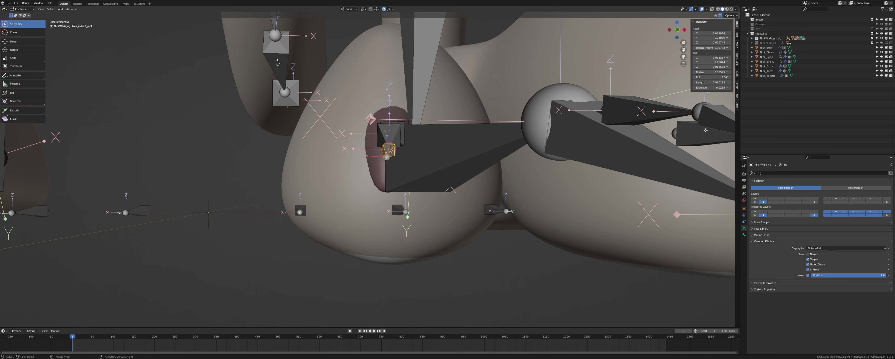
click(736, 105)
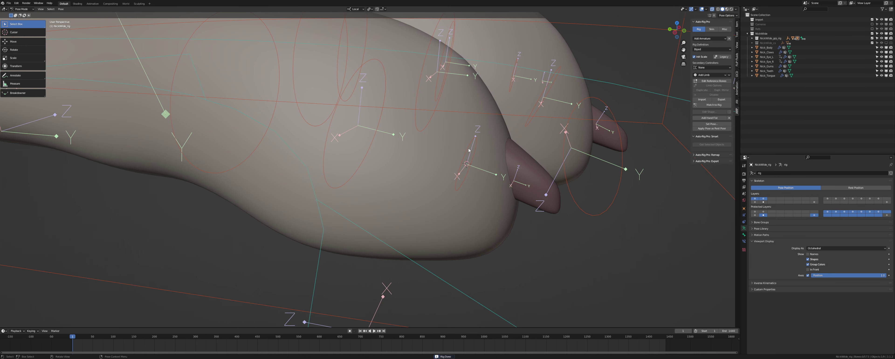
Test the left index toe's two controls by rotating each about its local X, cancelling the rotations.
click(469, 150)
middle_drag(468, 150, 391, 136)
key(r)
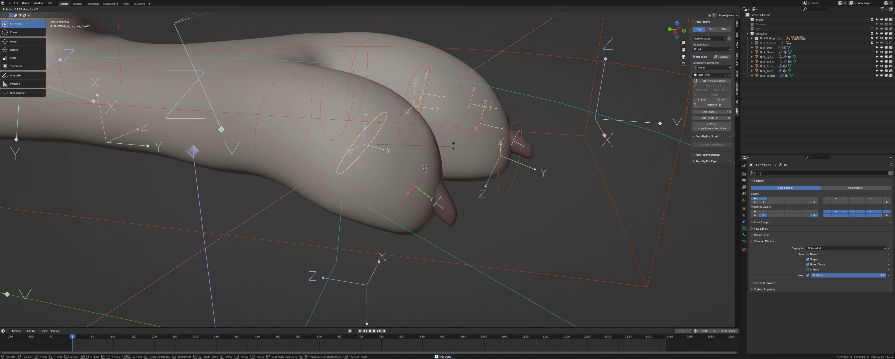
right_click(425, 150)
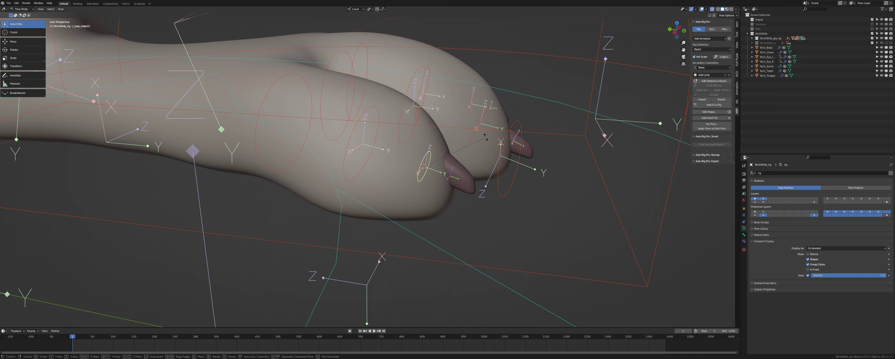
right_click(513, 153)
Test the outer controls of all three left toes together by rotating them about local X, cancelling the rotation.
middle_drag(513, 152, 480, 166)
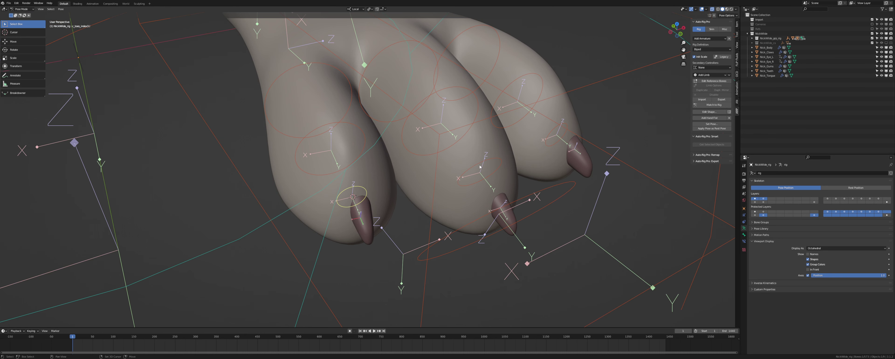
key(r)
key(x)
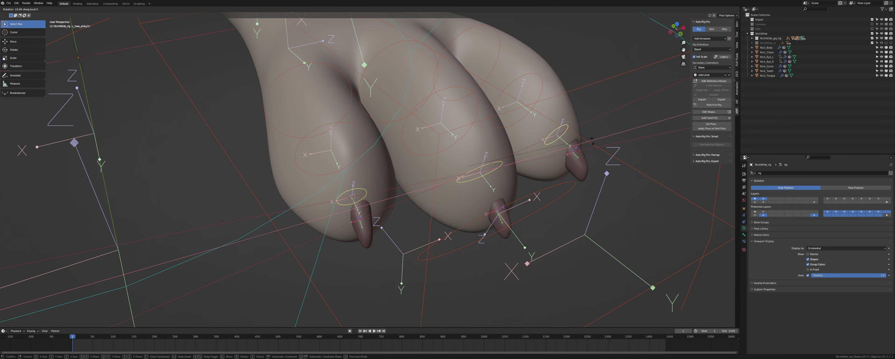
right_click(480, 101)
Select the left leg pole control and test the knee direction by moving it.
scroll(481, 101, down, 7)
middle_drag(456, 84, 438, 162)
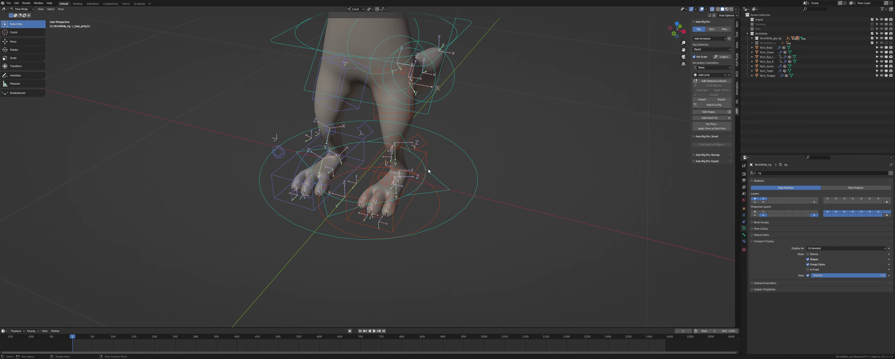
click(386, 181)
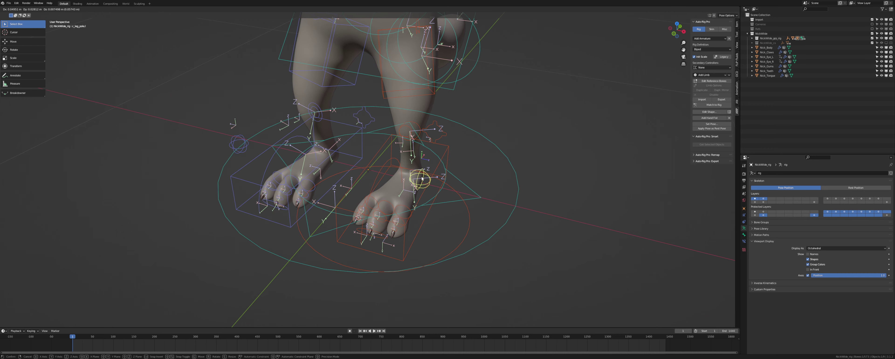
scroll(433, 68, up, 2)
Test the tail master control by rotating it freely from the side, cancelling the rotation.
middle_drag(433, 68, 444, 134)
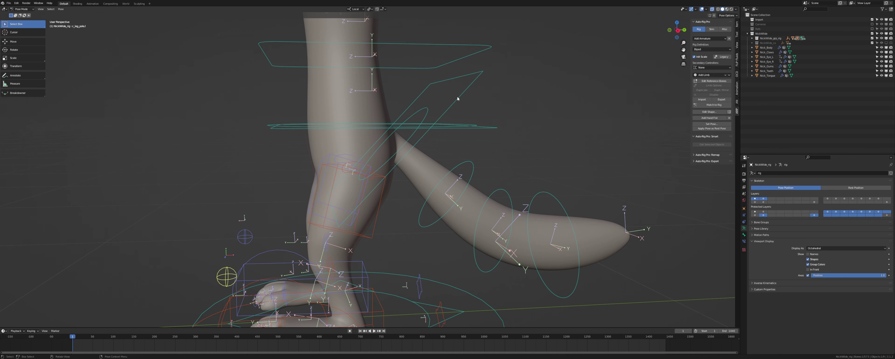
key(r)
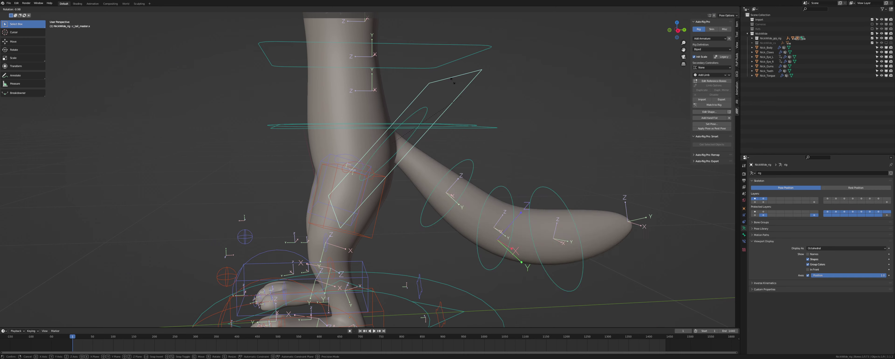
right_click(518, 177)
Swing the tail sideways by rotating the tail master control about its local Z axis.
middle_drag(518, 175, 415, 202)
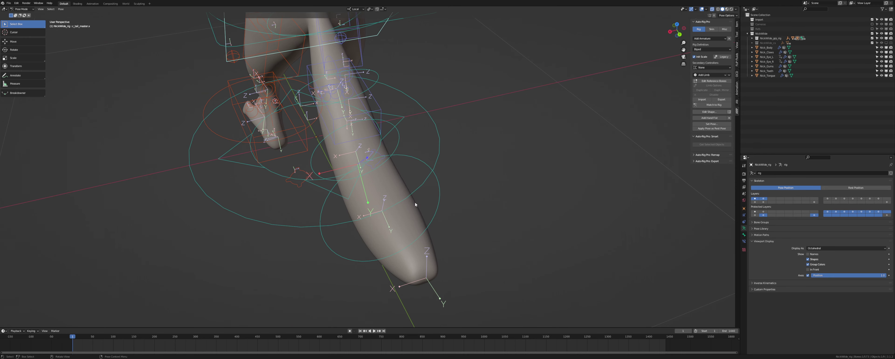
key(r)
key(x)
key(x)
key(z)
key(z)
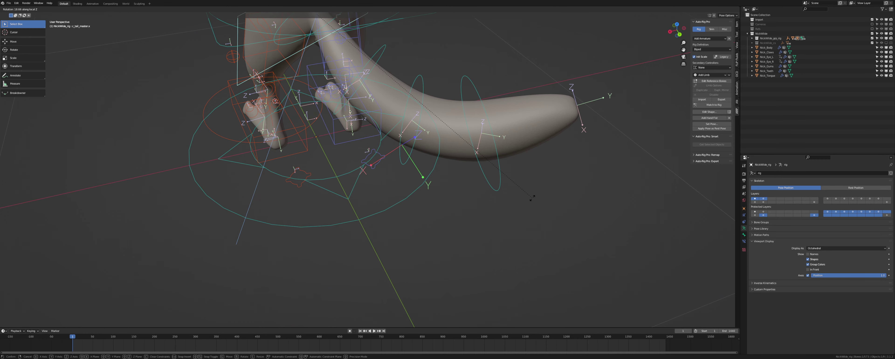
click(481, 179)
Put Nick_Body in Weight Paint mode, filter the vertex groups by "ta" and examine the weights of c_tail_00.x to c_tail_03.x.
middle_drag(481, 179, 560, 134)
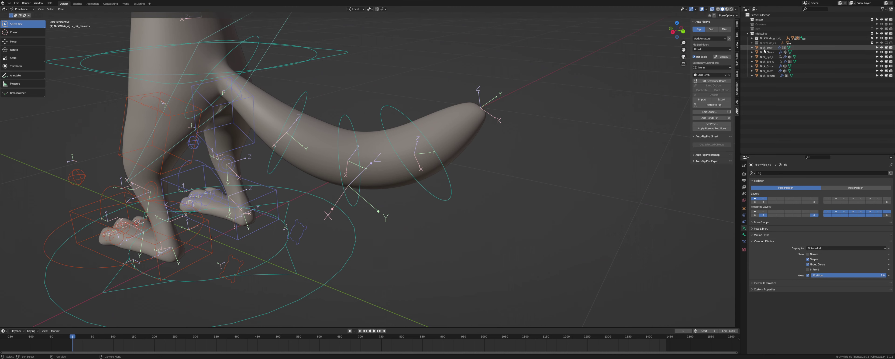
click(765, 48)
key(ctrl+Tab)
click(437, 117)
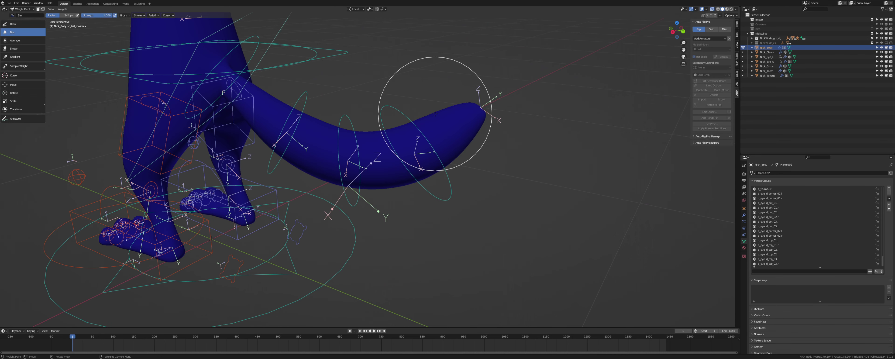
text(ta)
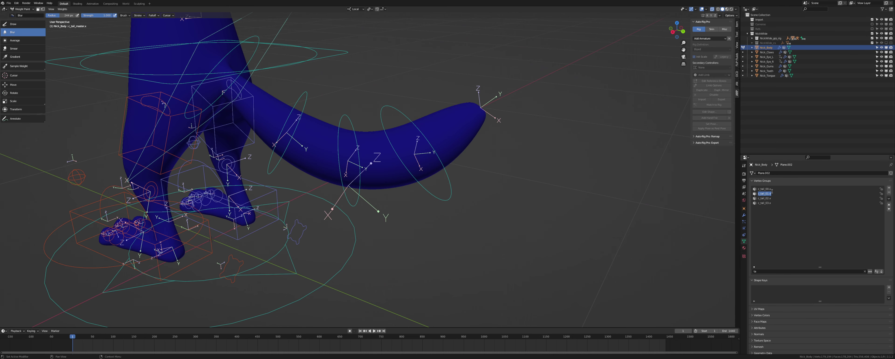
click(764, 188)
middle_drag(393, 163, 459, 152)
click(766, 193)
click(767, 198)
click(766, 203)
middle_drag(680, 195, 703, 193)
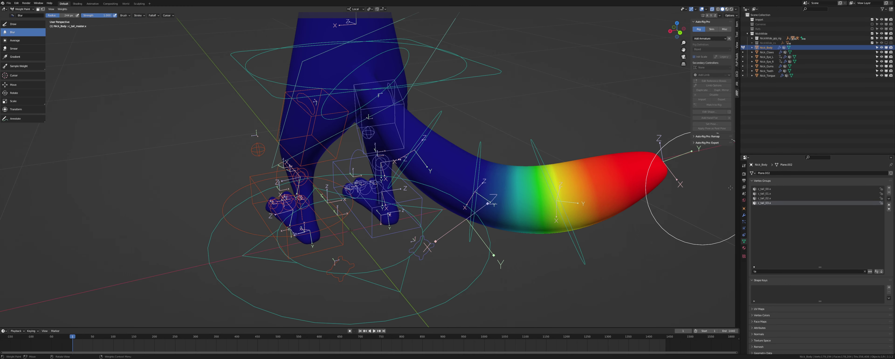
Return Nick_Body to Object Mode, put the rig in Pose Mode and test the c_root_master.x control by moving it from the side.
key(ctrl+Tab)
click(462, 151)
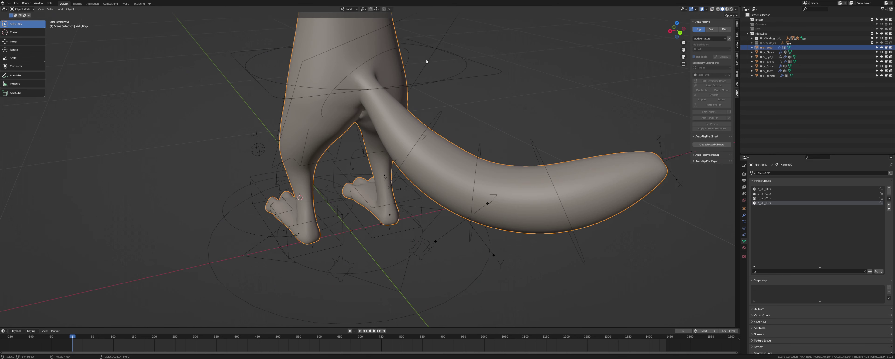
click(400, 23)
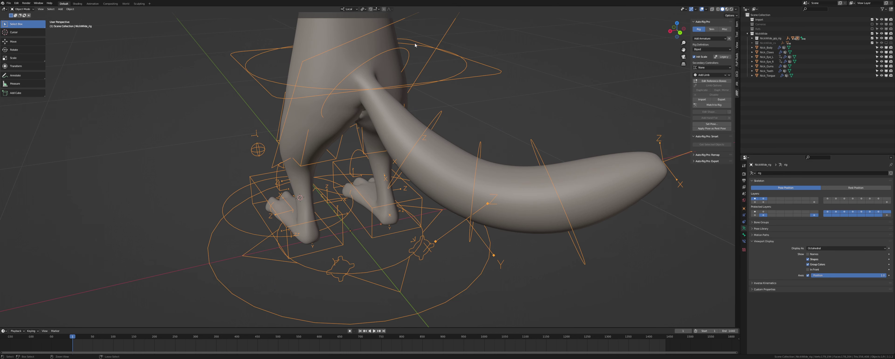
key(ctrl+Tab)
middle_drag(440, 43, 453, 142)
shift+click(461, 174)
middle_drag(461, 175, 503, 162)
key(g)
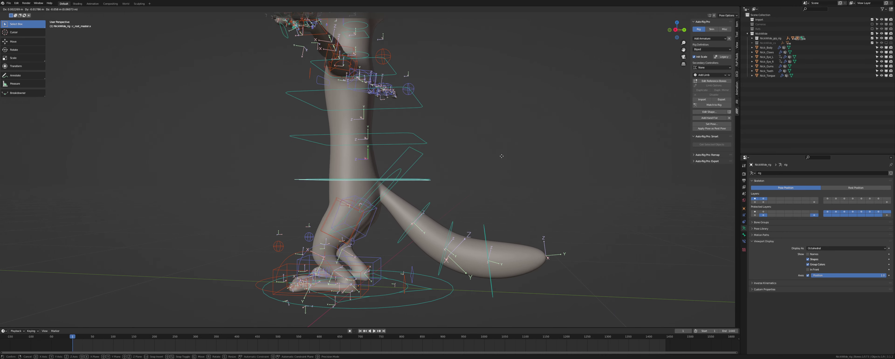
key(Escape)
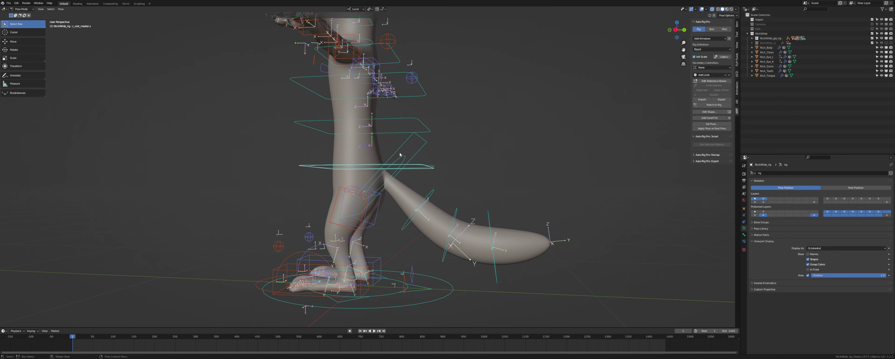
Test the hip deformation by freely rotating the c_root.x control.
click(433, 168)
key(r)
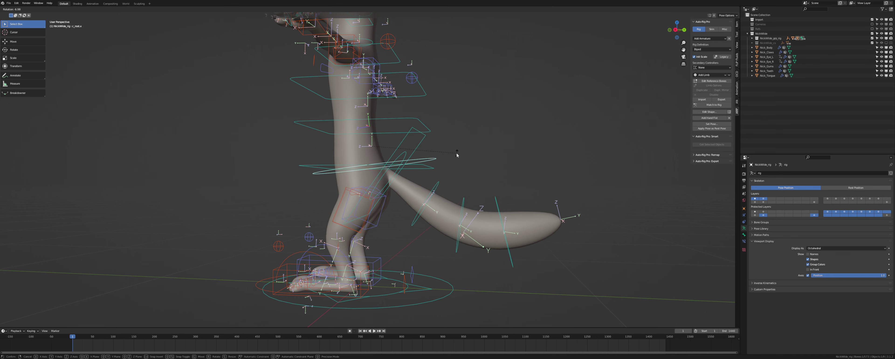
right_click(433, 138)
Test the torso deformation by rotating the c_spine_02.x control in the front view.
right_click(414, 122)
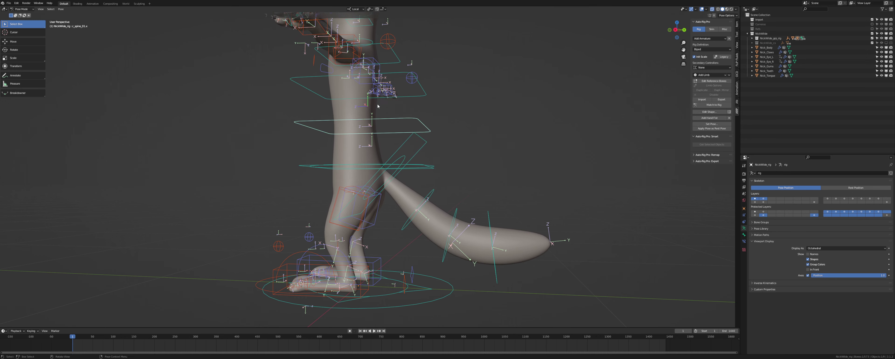
shift+middle_drag(414, 122, 412, 186)
middle_drag(361, 167, 457, 195)
key(KP_1)
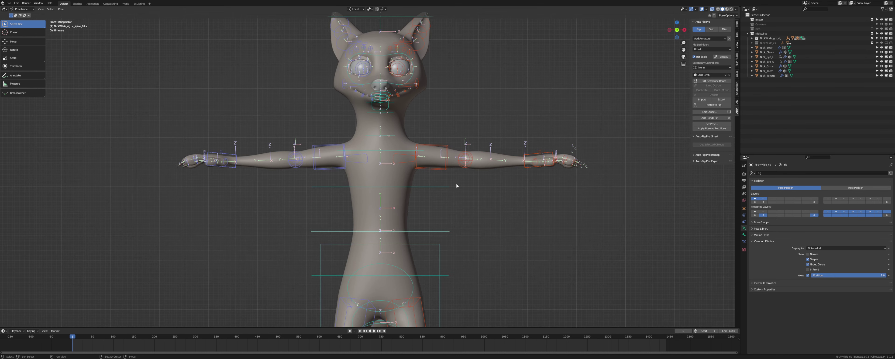
scroll(457, 194, up, 2)
key(r)
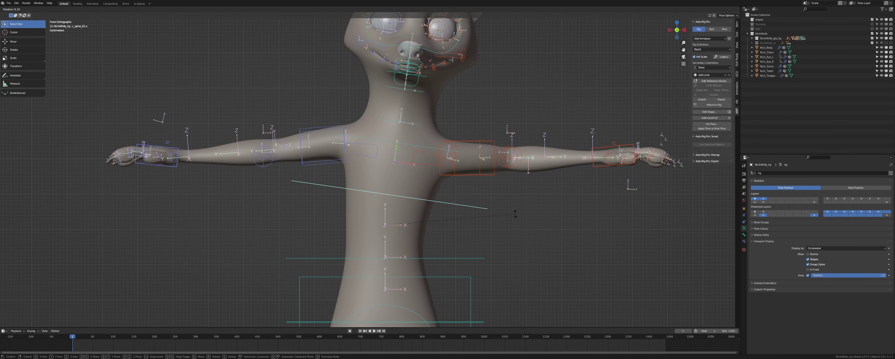
right_click(520, 179)
Test the left arm by moving its elbow pole and sliding the hand IK control along its local Y axis.
shift+middle_drag(510, 154, 429, 153)
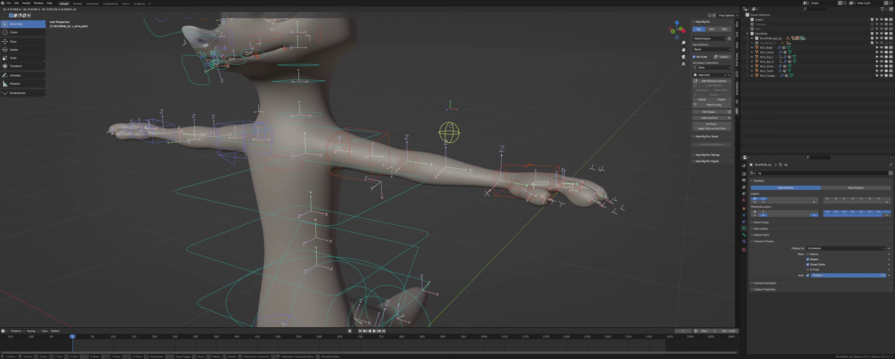
click(516, 167)
key(g)
key(y)
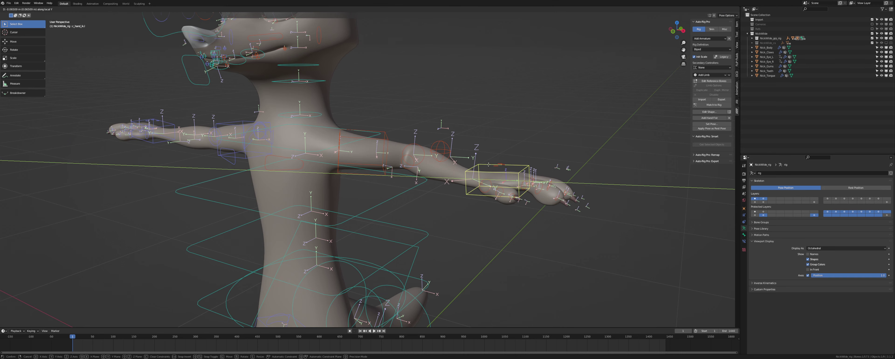
click(481, 163)
Test another move on the left arm, clear the control's location and try rotating it.
middle_drag(503, 164, 521, 149)
click(409, 204)
key(g)
right_click(416, 228)
key(alt+g)
key(r)
right_click(527, 130)
Hide the rig's bone axes and test the left hand IK control by moving it freely.
click(808, 276)
middle_drag(597, 195, 572, 184)
key(g)
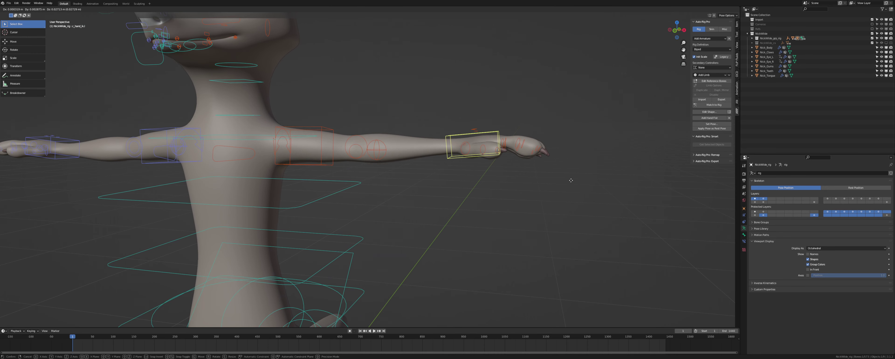
click(568, 192)
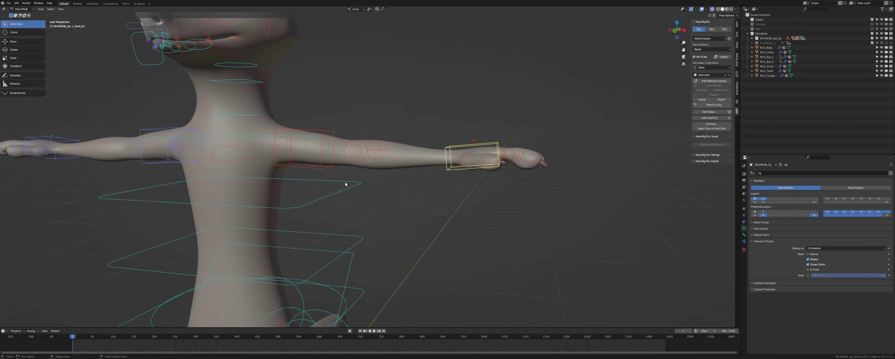
Test the left shoulder control by rotating it in the front view.
click(245, 150)
key(KP_1)
shift+middle_drag(338, 163, 488, 197)
key(r)
click(441, 170)
key(r)
click(425, 204)
key(KP_1)
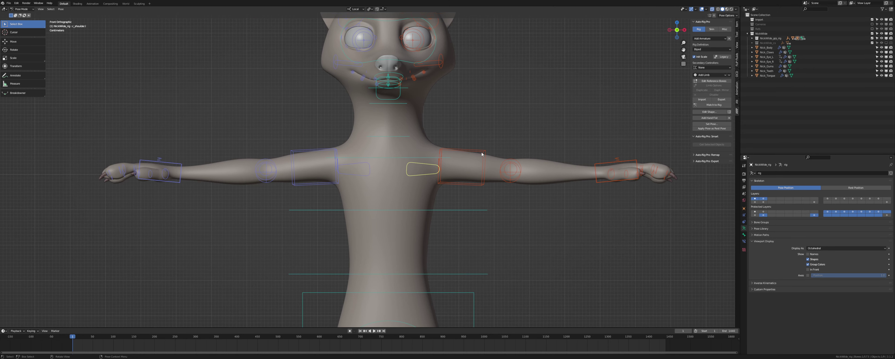
Select the three left thumb controls and try rotating them about the X axis.
shift+middle_drag(561, 159, 565, 165)
shift+middle_drag(640, 170, 373, 147)
scroll(378, 153, up, 4)
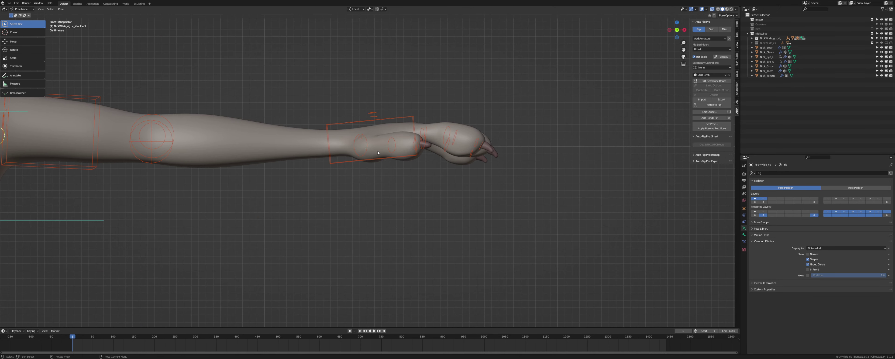
key(KP_Decimal)
scroll(465, 170, down, 6)
middle_drag(465, 170, 467, 188)
drag(510, 204, 511, 204)
shift+drag(434, 186, 433, 187)
shift+middle_drag(466, 198, 285, 200)
key(r)
key(x)
right_click(320, 219)
Set the pivot point to Individual Origins and test curling the left thumb controls about their local X axes.
key(period)
middle_drag(321, 219, 326, 142)
key(r)
key(x)
click(315, 183)
middle_drag(315, 183, 442, 228)
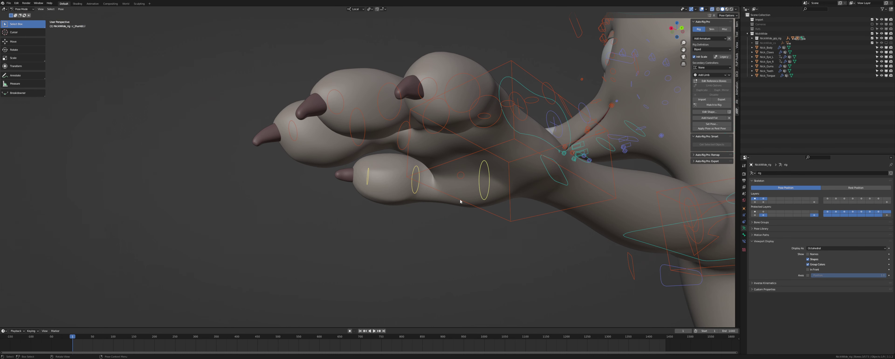
key(x)
key(x)
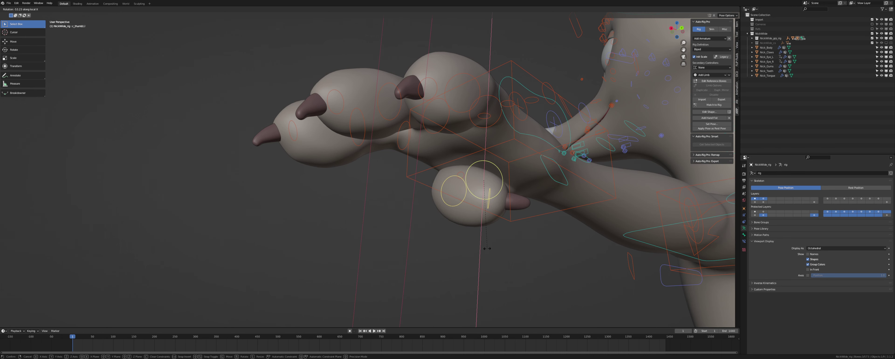
click(458, 236)
Select all the index, middle and ring finger controls of the left hand and curl them about their local X axes.
middle_drag(458, 237, 379, 122)
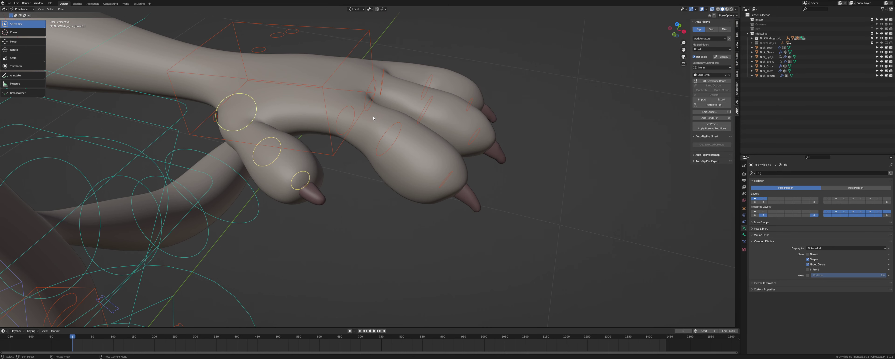
drag(489, 72, 379, 188)
scroll(415, 138, up, 1)
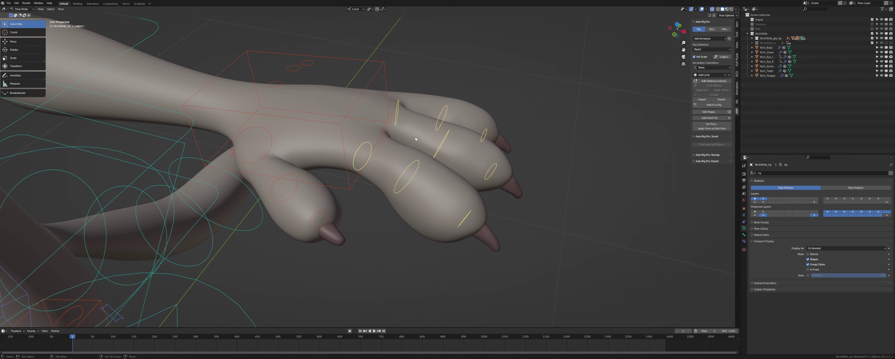
shift+click(391, 122)
middle_drag(519, 175, 516, 156)
key(r)
key(x)
key(x)
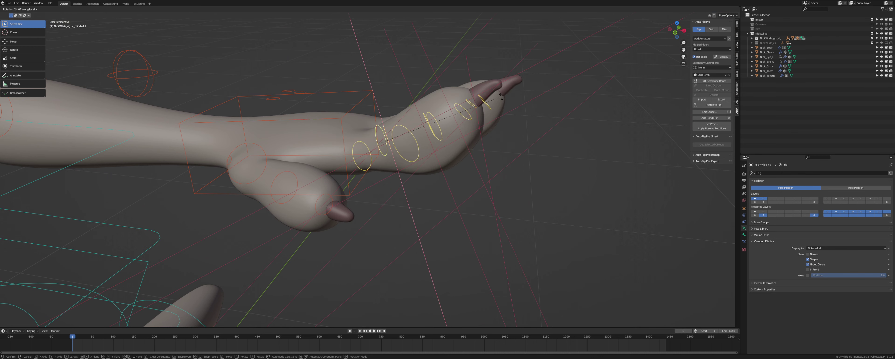
click(452, 222)
Undo the finger curl and deselect the fingertip controls of the left hand.
middle_drag(452, 222, 513, 218)
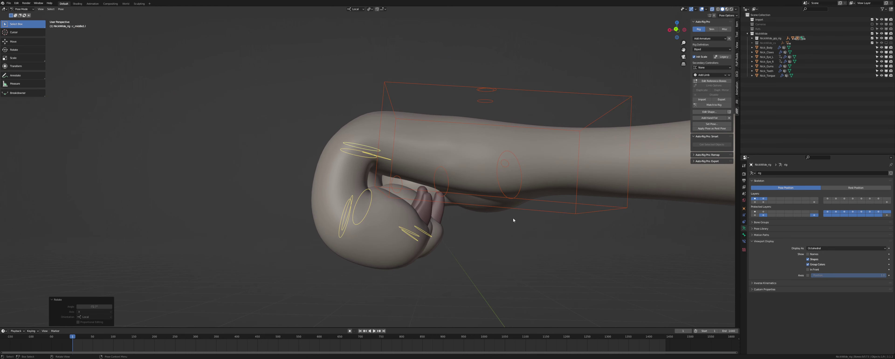
key(b)
drag(434, 224, 404, 238)
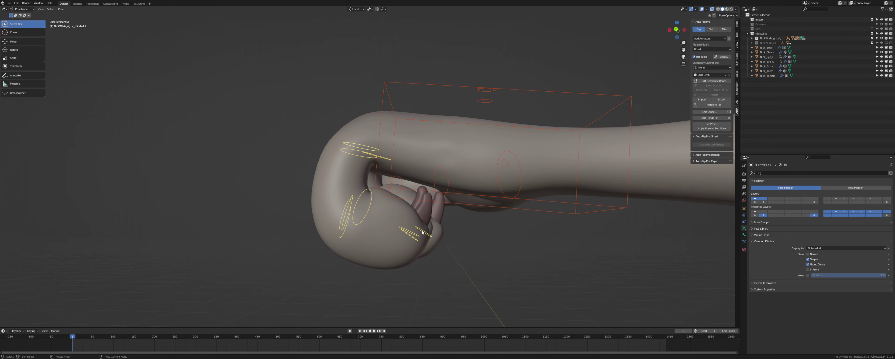
key(ctrl+z)
drag(282, 167, 213, 197)
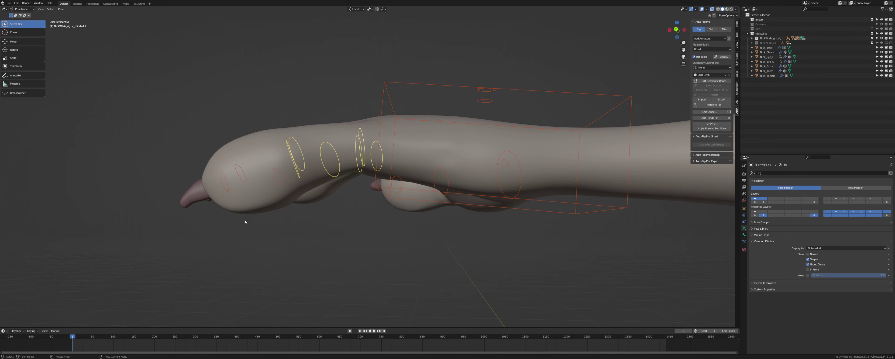
Curl the base and middle finger controls of the left hand about their local X axes to test the knuckle deformation.
key(x)
key(x)
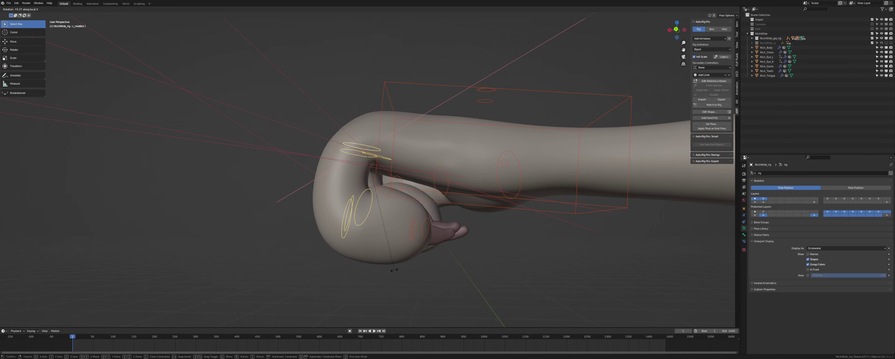
click(401, 265)
middle_drag(401, 265, 487, 225)
key(r)
key(x)
key(x)
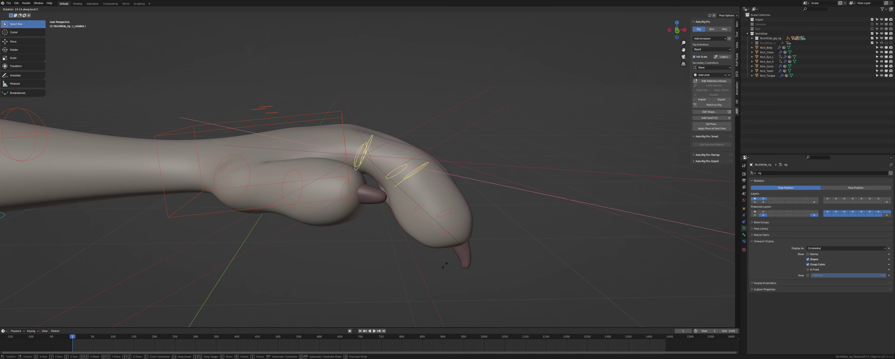
click(381, 283)
Select a single finger base control, save the file and inspect the curled fingers from the side.
middle_drag(381, 283, 401, 225)
click(452, 189)
middle_drag(451, 189, 371, 182)
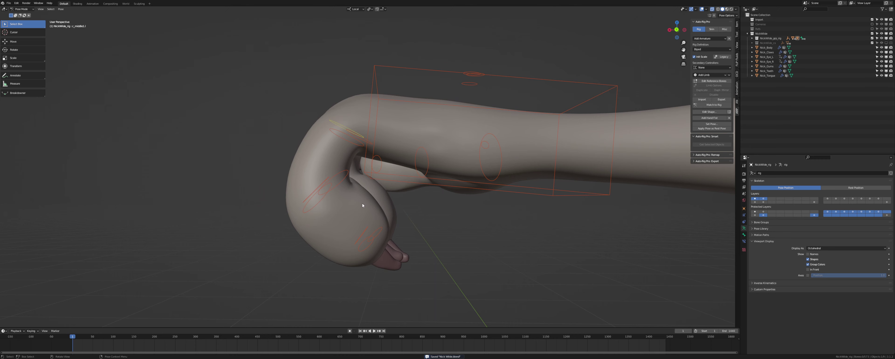
middle_drag(362, 205, 401, 209)
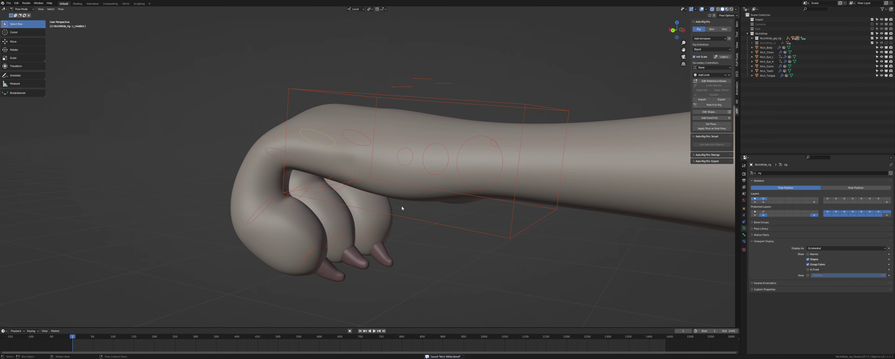
Clear the vertex group filter on Nick_Body and show the weights of c_ring1_base.l in Weight Paint mode.
click(766, 47)
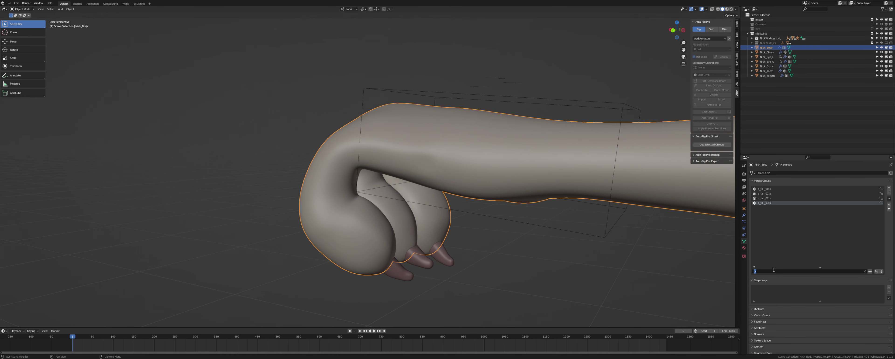
key(BackSpace)
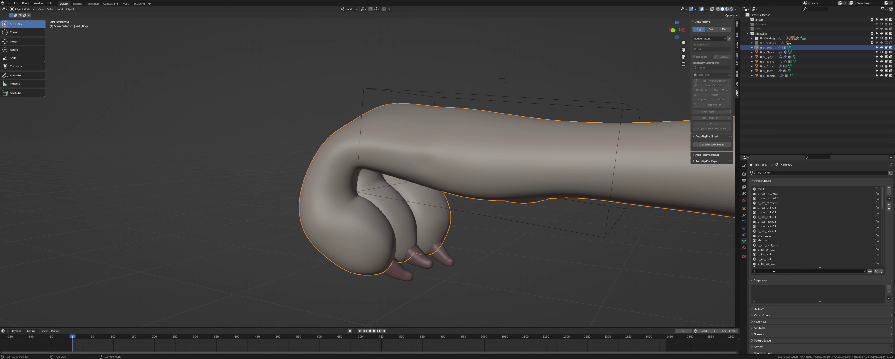
scroll(776, 199, down, 10)
scroll(776, 220, down, 5)
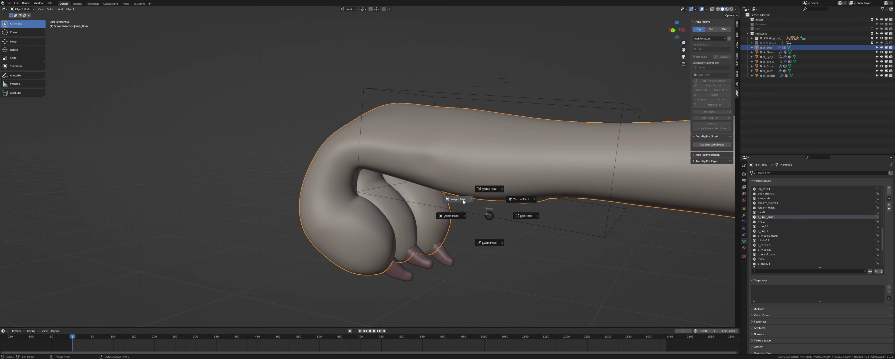
click(458, 201)
mouse_move(458, 201)
middle_down()
mouse_move(503, 194)
mouse_move(439, 190)
middle_up()
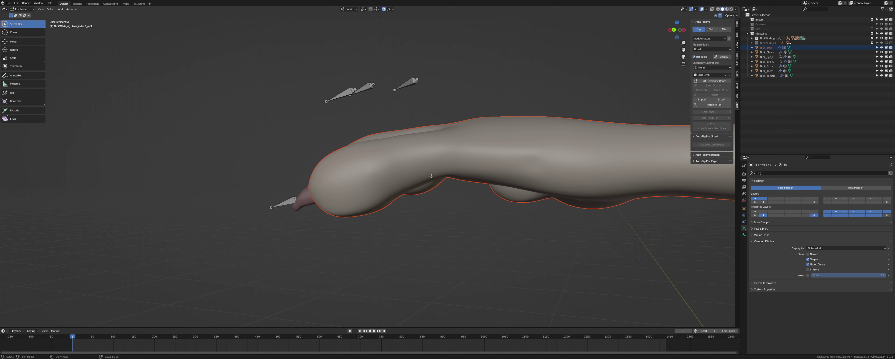
Examine Nick_Body's leg and forearm vertex group weights around the bent hand in Weight Paint mode.
key(Tab)
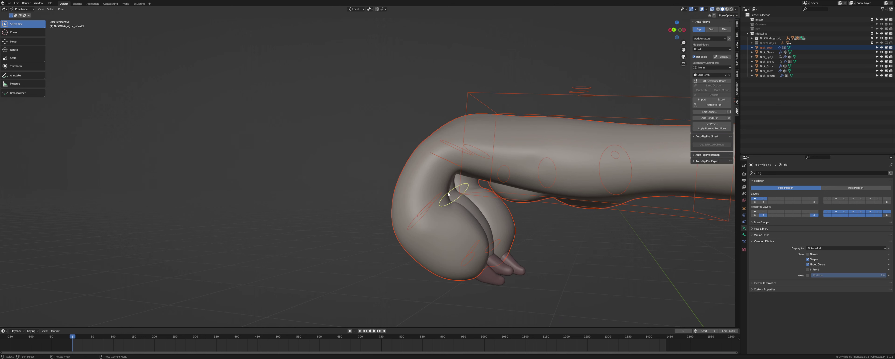
click(766, 48)
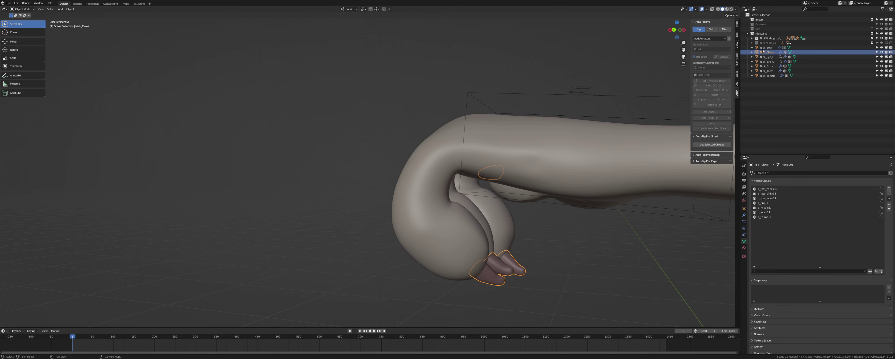
key(ctrl+Tab)
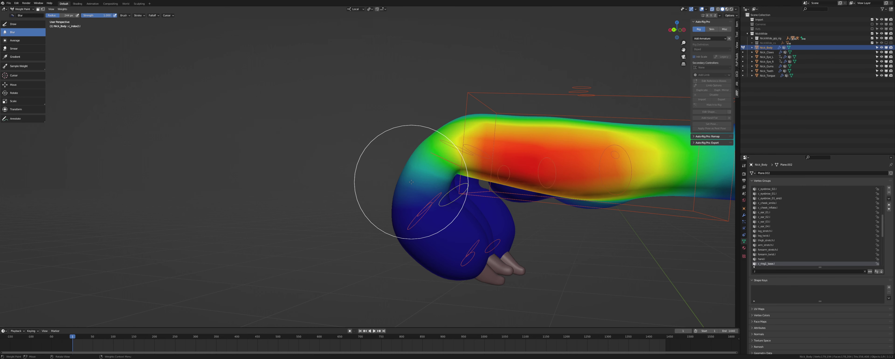
click(780, 220)
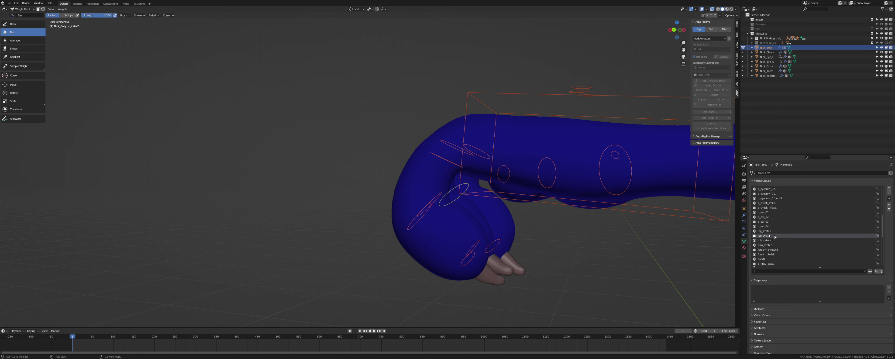
click(774, 244)
click(775, 250)
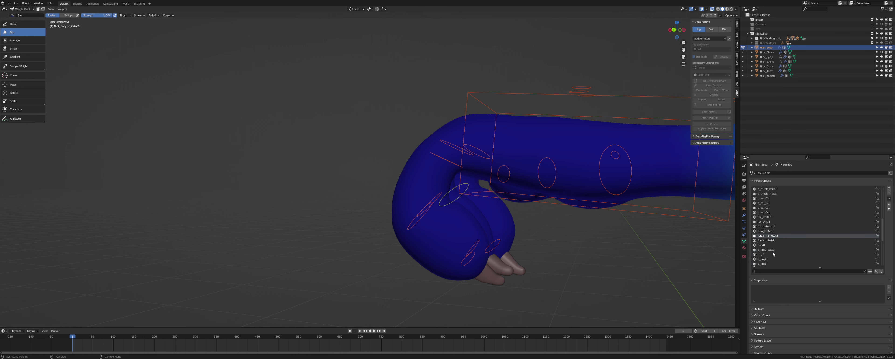
key(ctrl+Tab)
Return the rig to Pose Mode and rotate the middle finger controls about their local X axes to straighten the curled fingers.
click(438, 198)
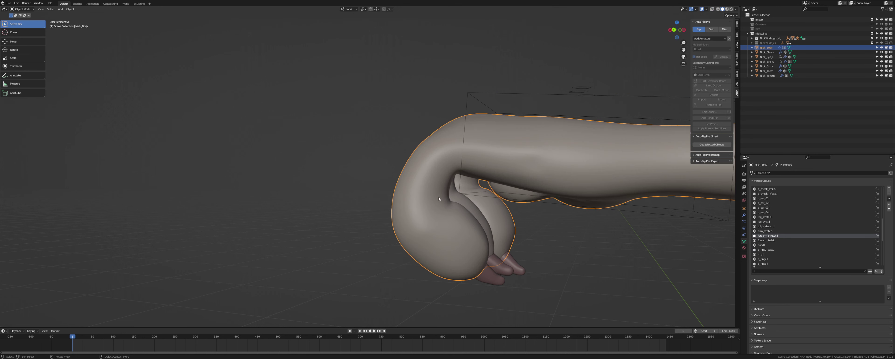
ctrl+scroll(744, 233, up, 4)
ctrl+scroll(745, 233, down, 4)
click(467, 105)
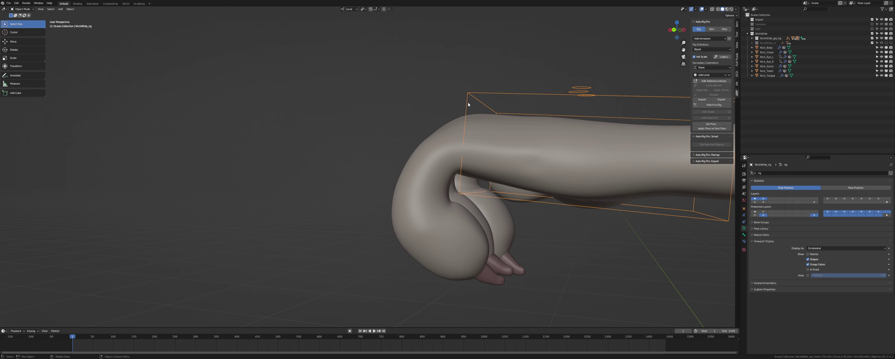
key(ctrl+Tab)
click(450, 197)
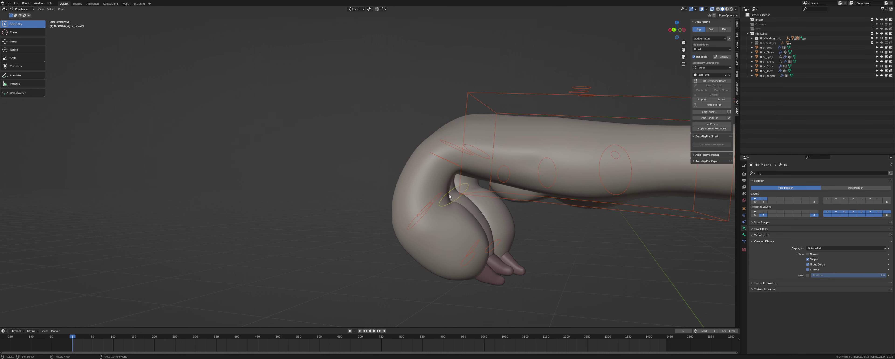
key(b)
drag(422, 191, 441, 219)
key(r)
key(x)
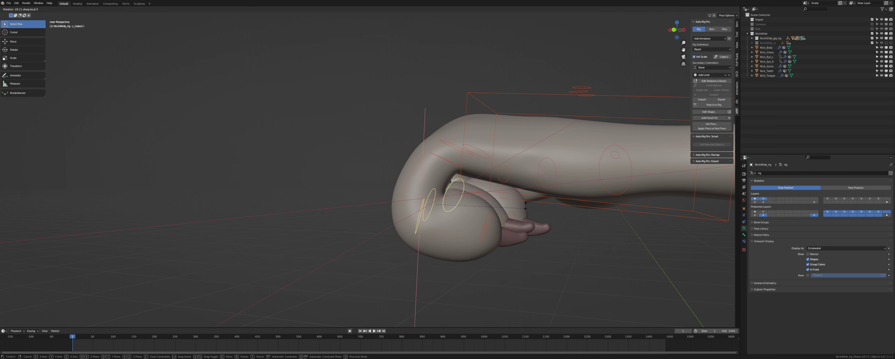
click(519, 216)
middle_drag(520, 216, 480, 180)
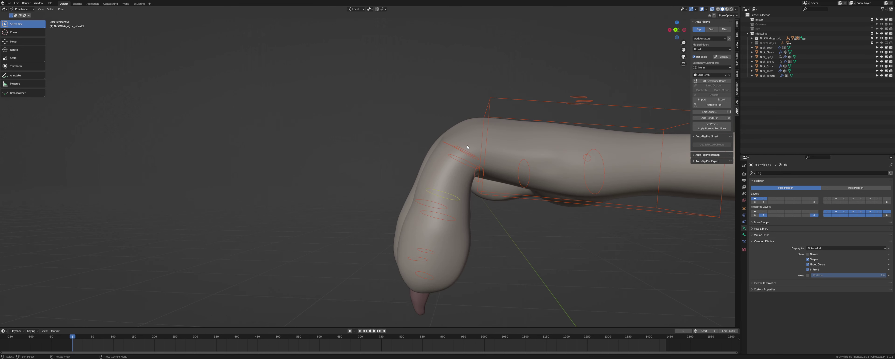
Rotate the finger base controls about their local X axes several times, checking the knuckle bend from both sides of the hand.
key(r)
key(x)
key(x)
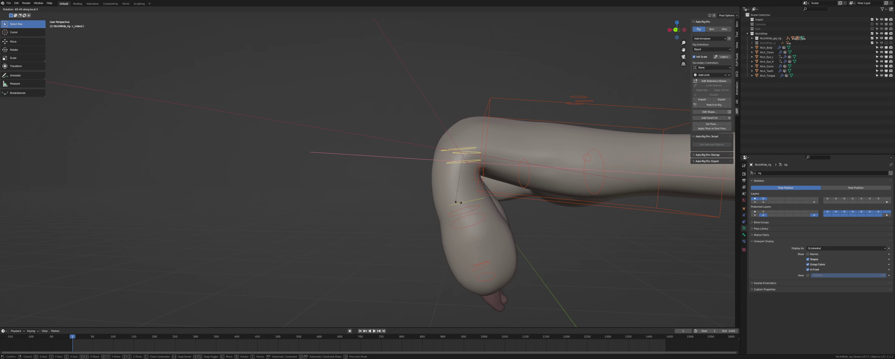
click(467, 206)
middle_drag(467, 205, 488, 191)
key(r)
key(x)
key(x)
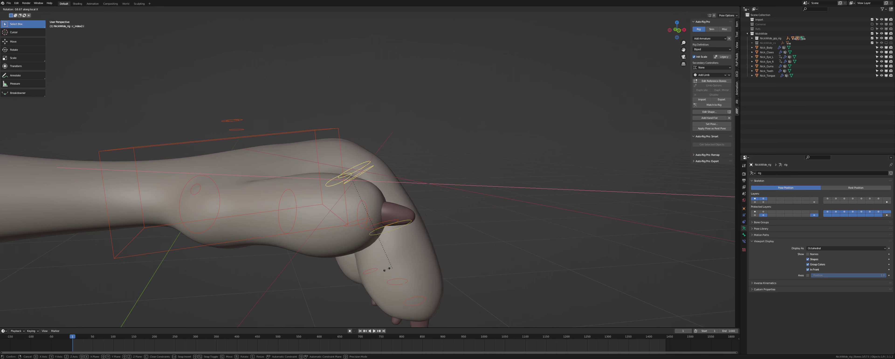
click(391, 242)
mouse_move(390, 242)
middle_down()
mouse_move(368, 246)
mouse_move(387, 239)
middle_up()
key(r)
key(x)
key(x)
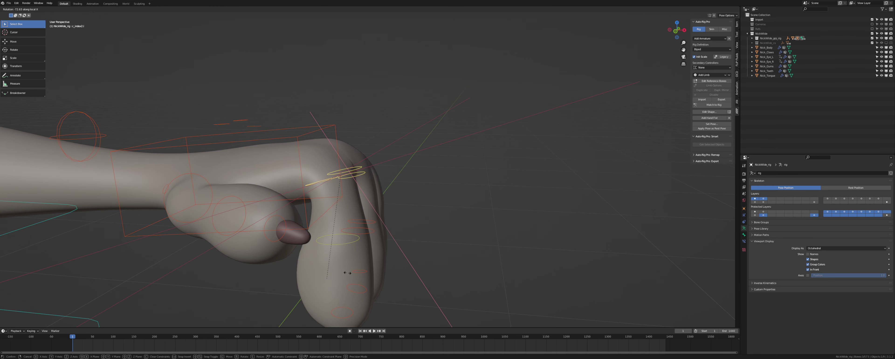
click(364, 256)
click(382, 194)
shift+middle_drag(391, 197, 449, 198)
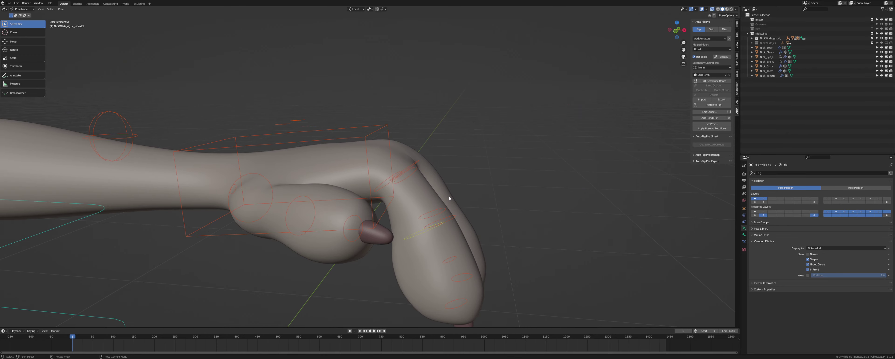
Open Nick_Body in Edit Mode and filter its vertex groups by "hand".
click(767, 47)
key(Tab)
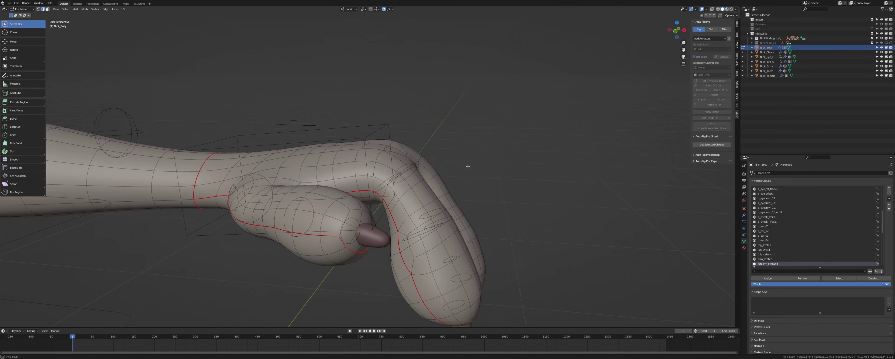
middle_drag(467, 165, 399, 203)
click(776, 271)
text(hand)
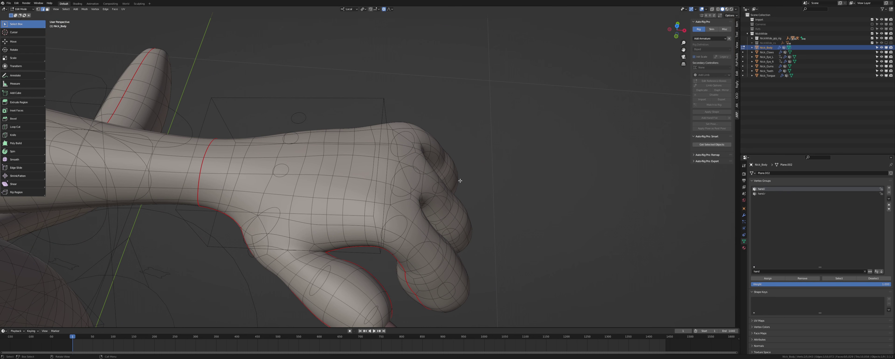
Switch Nick_Body to Weight Paint mode, compare both hand vertex groups and leave the left hand's group active.
key(Tab)
key(ctrl+Tab)
click(411, 163)
shift+middle_drag(412, 163, 428, 178)
click(768, 189)
click(772, 194)
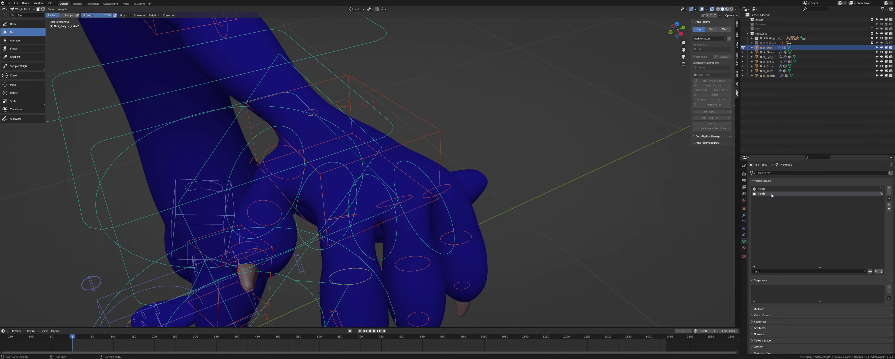
click(771, 189)
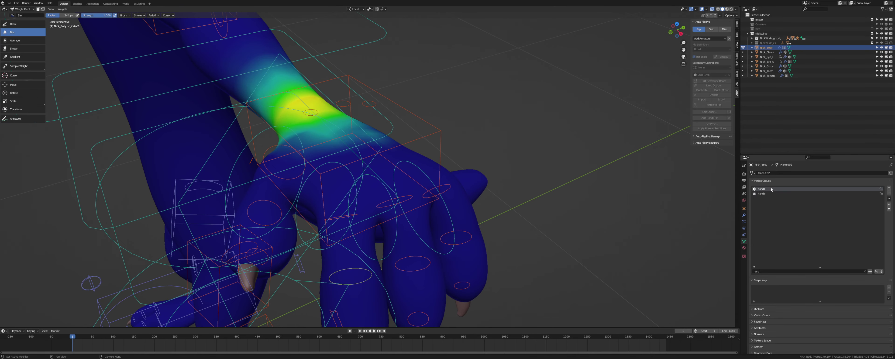
Clear the vertex group filter, choose the Draw brush with a reduced weight and paint across the back of the left hand.
click(864, 271)
middle_drag(423, 187, 449, 186)
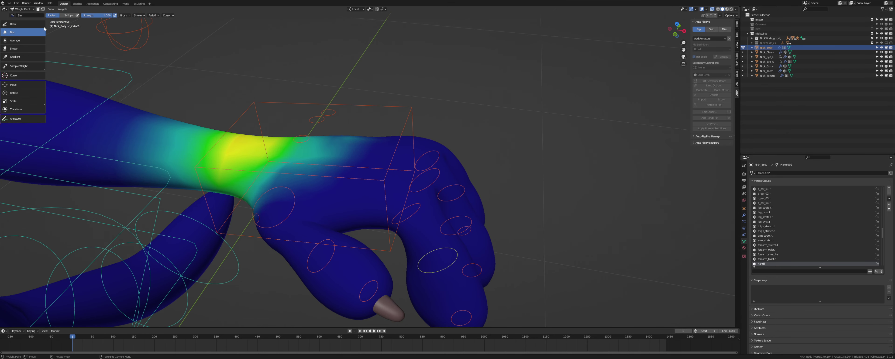
click(35, 24)
middle_drag(396, 157, 401, 156)
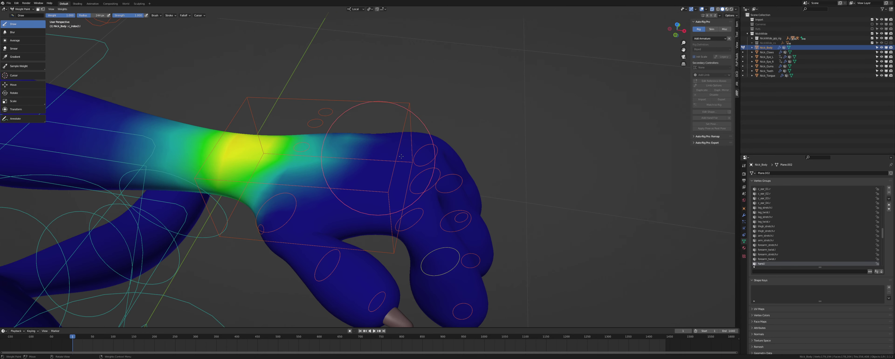
click(737, 27)
click(737, 34)
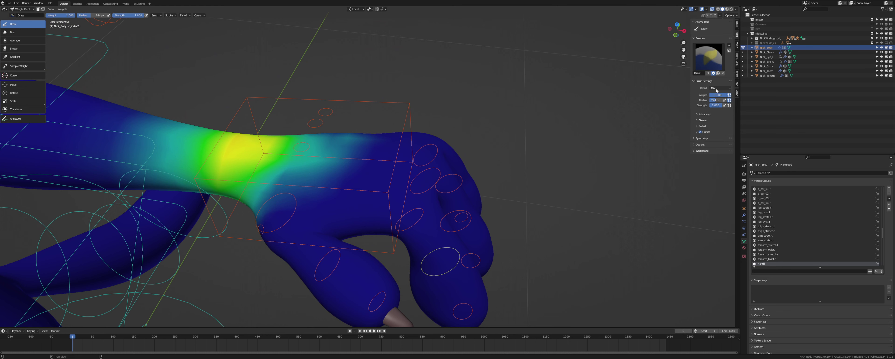
middle_drag(361, 152, 439, 157)
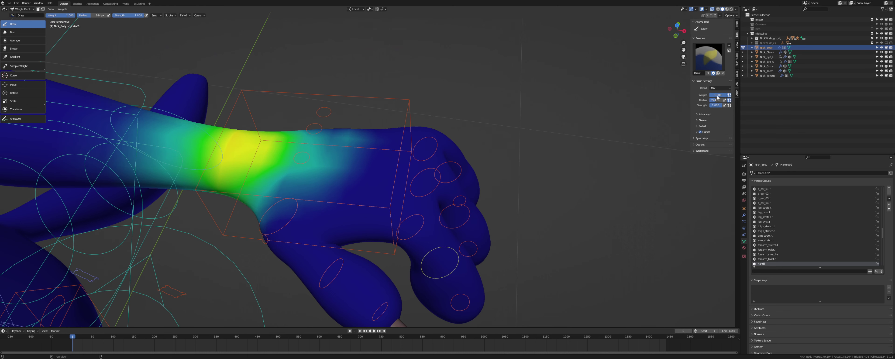
mouse_move(346, 164)
mouse_down()
mouse_move(376, 170)
mouse_move(417, 157)
mouse_move(330, 201)
mouse_move(312, 135)
mouse_up()
mouse_move(441, 184)
middle_down()
mouse_move(288, 136)
mouse_move(332, 138)
mouse_move(343, 163)
middle_up()
Filter the vertex groups by "hand" again and make the left hand's group active for painting.
key(Tab)
key(Tab)
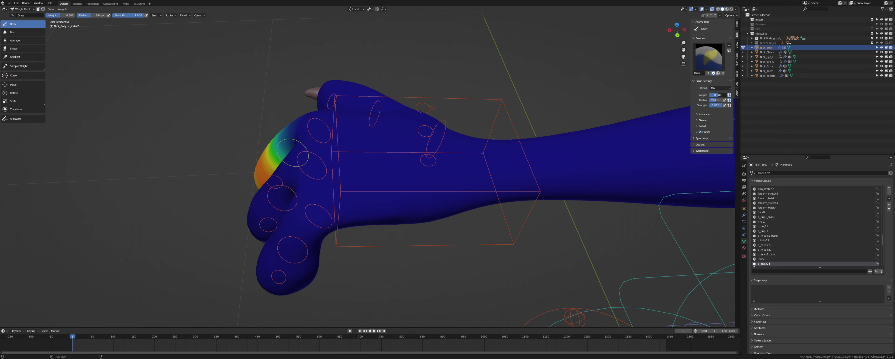
middle_drag(393, 142, 409, 147)
click(788, 271)
text(ha)
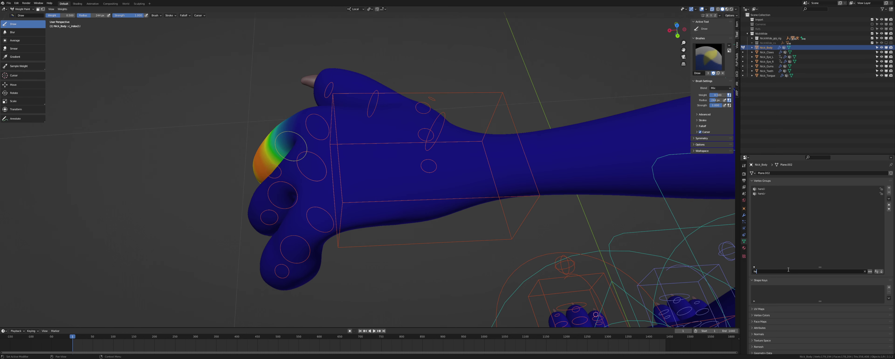
click(761, 189)
Paint the left hand group's weights over the back of the hand, the knuckles and the thumb side with the Draw brush.
middle_drag(400, 146, 419, 126)
mouse_move(419, 118)
mouse_down()
mouse_move(377, 129)
mouse_move(331, 184)
mouse_move(417, 182)
mouse_up()
middle_drag(353, 168, 405, 124)
drag(382, 174, 312, 162)
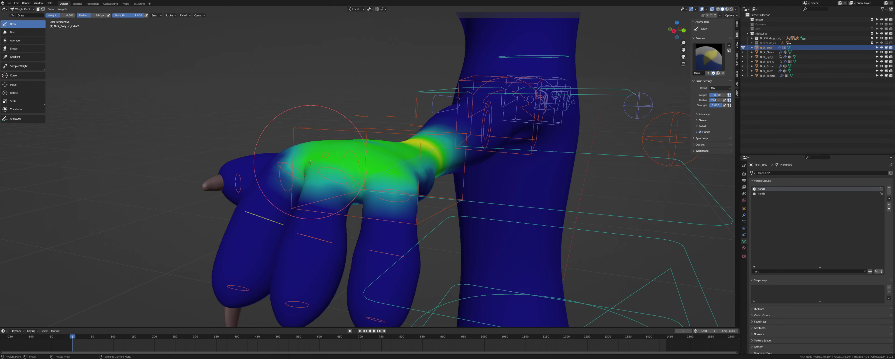
middle_drag(311, 162, 374, 173)
drag(374, 173, 329, 170)
middle_drag(329, 170, 361, 177)
drag(361, 177, 309, 207)
middle_drag(310, 208, 318, 177)
drag(325, 156, 323, 182)
middle_drag(322, 183, 293, 139)
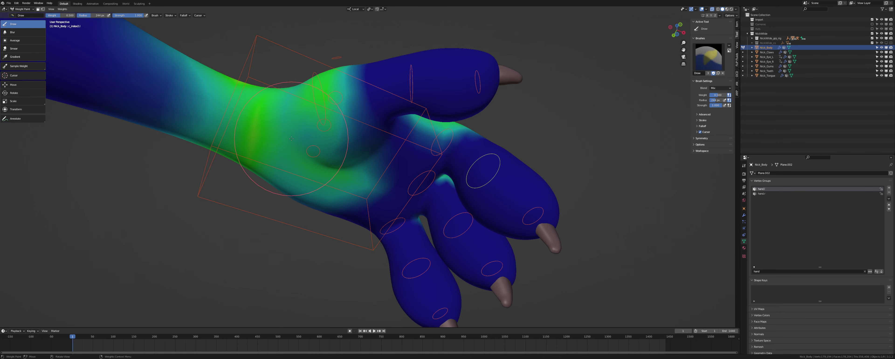
middle_drag(287, 93, 294, 213)
middle_drag(357, 166, 249, 139)
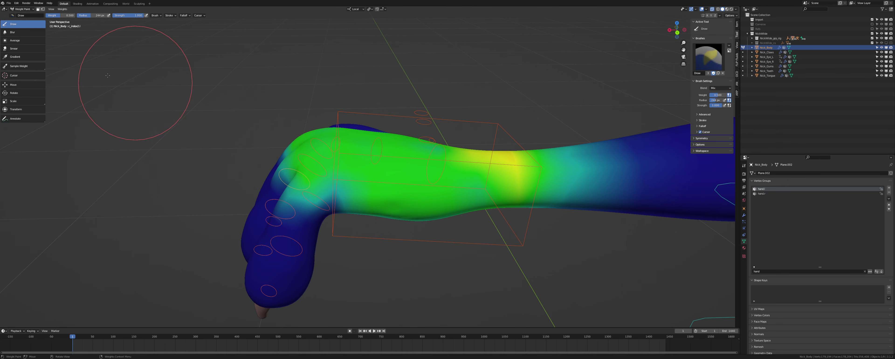
Smooth the left hand group's weights around the knuckles, palm, thumb base and wrist with the Blur brush.
click(14, 32)
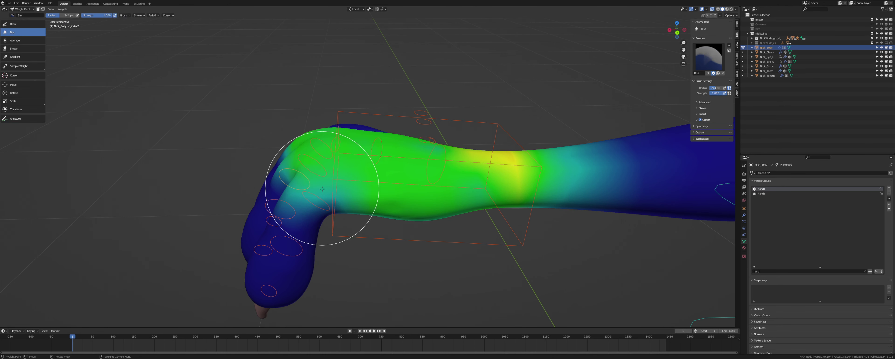
middle_drag(320, 192, 318, 201)
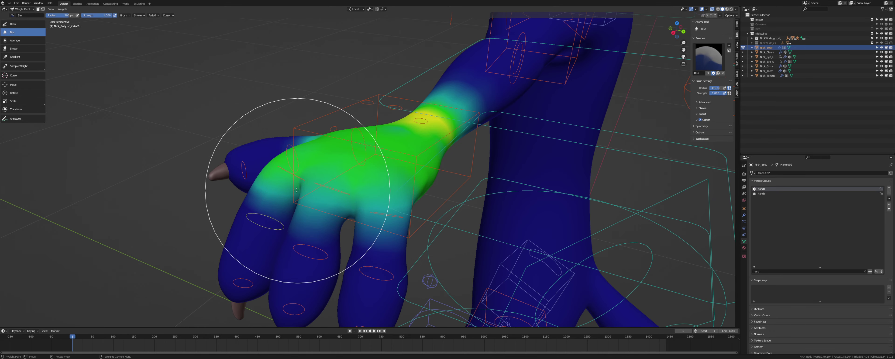
middle_drag(286, 174, 340, 198)
middle_drag(276, 164, 325, 213)
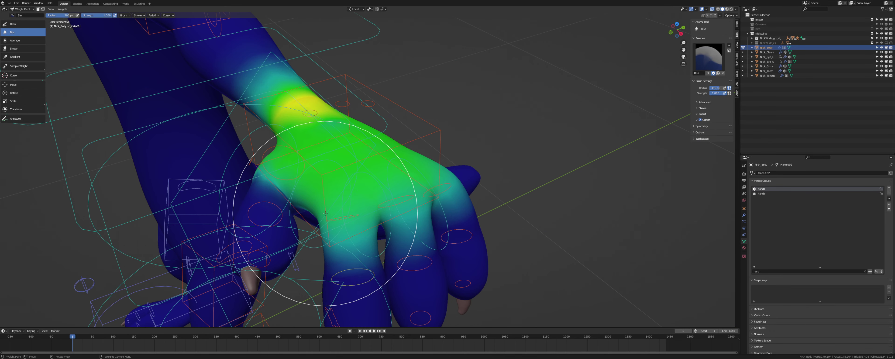
middle_drag(277, 192, 318, 161)
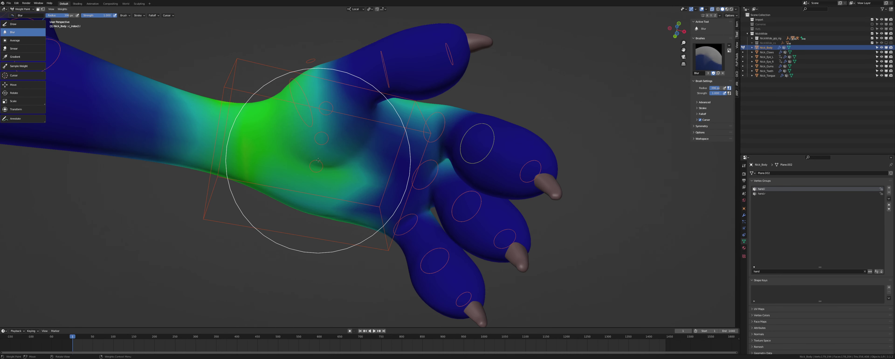
mouse_move(217, 121)
middle_down()
mouse_move(250, 99)
mouse_move(369, 109)
mouse_move(302, 115)
mouse_move(397, 205)
mouse_move(378, 180)
middle_up()
middle_drag(381, 172, 362, 185)
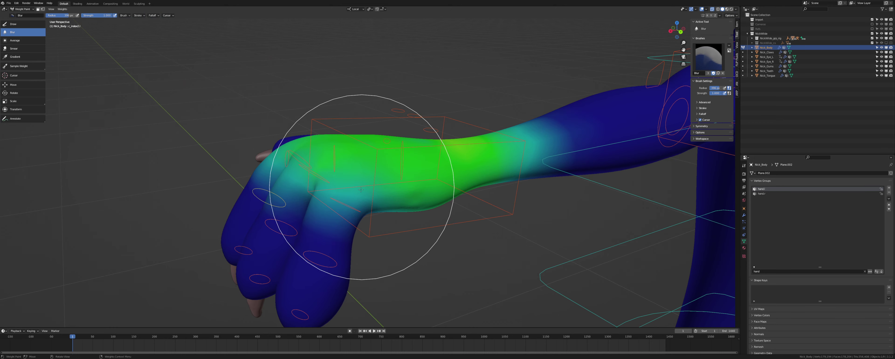
mouse_move(361, 185)
mouse_down()
mouse_move(298, 182)
mouse_move(290, 166)
mouse_up()
middle_drag(289, 165, 352, 197)
middle_drag(381, 221, 384, 158)
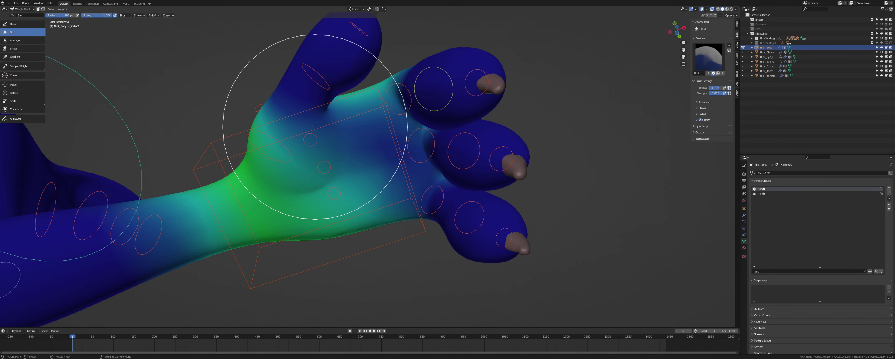
middle_drag(319, 110, 319, 180)
Leave weight painting, put the rig in Pose Mode and examine how the left hand bends in side view.
key(ctrl+Tab)
click(294, 184)
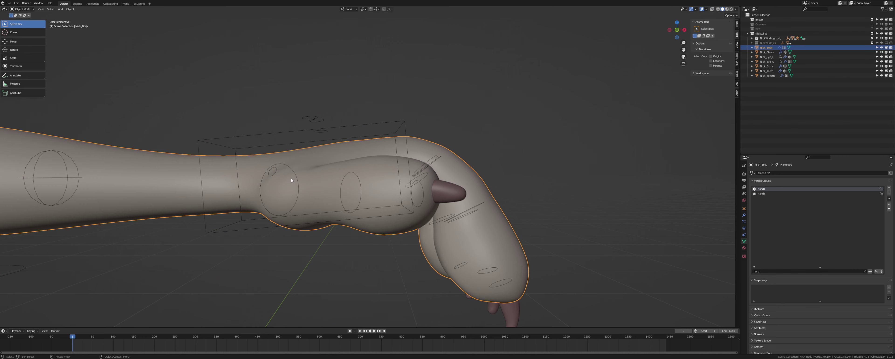
click(305, 132)
key(ctrl+Tab)
scroll(296, 164, down, 6)
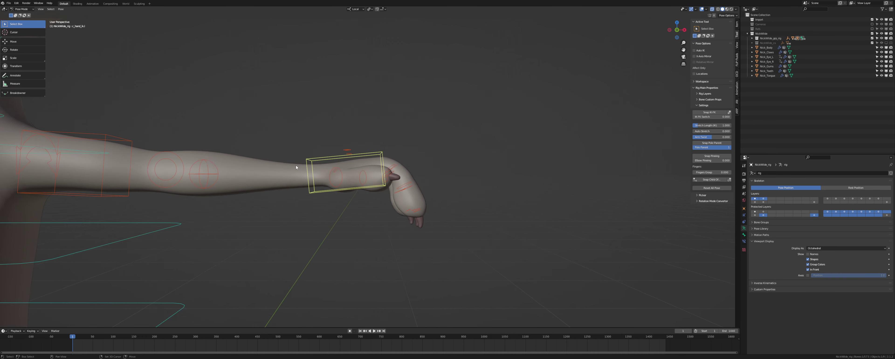
key(ctrl+Tab)
key(ctrl+Tab)
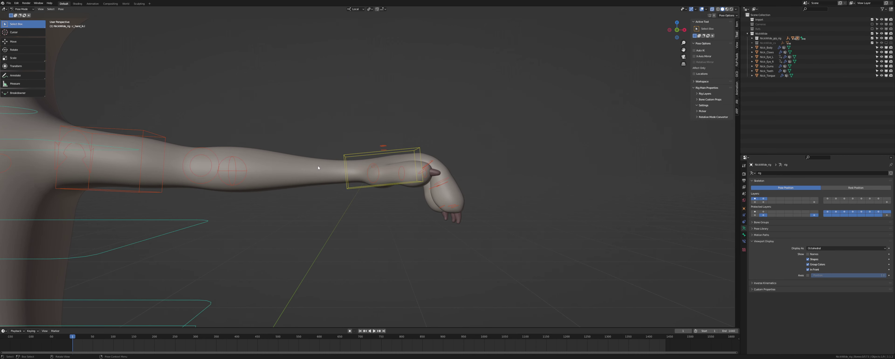
Return the body mesh to Weight Paint mode, turn on X-axis symmetry for the brush and keep the left hand's vertex group active.
click(766, 47)
key(ctrl+Tab)
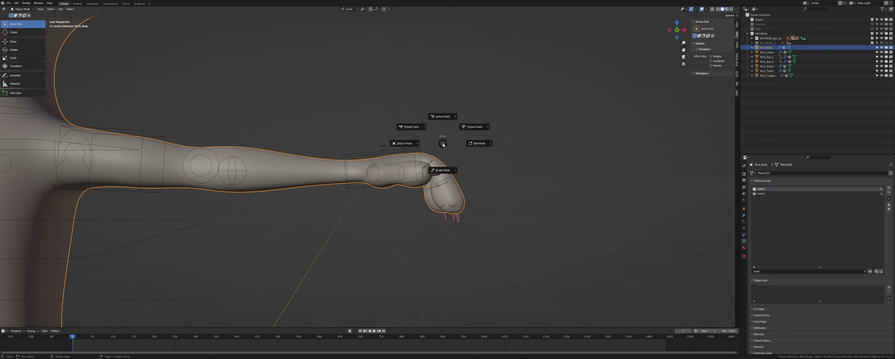
click(412, 127)
scroll(406, 174, down, 3)
shift+middle_drag(391, 184, 646, 186)
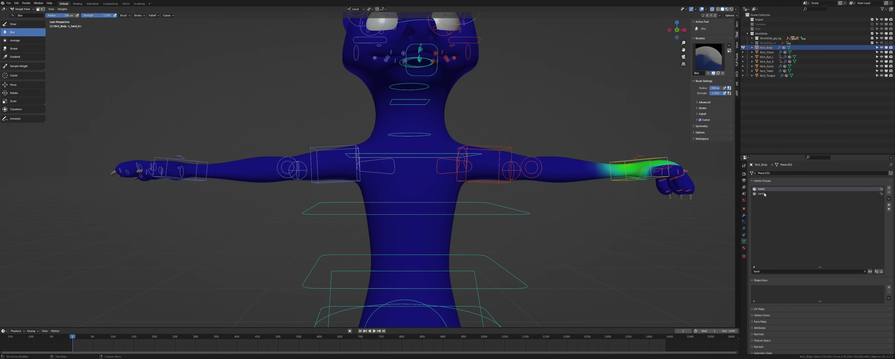
click(764, 194)
middle_drag(433, 153, 429, 178)
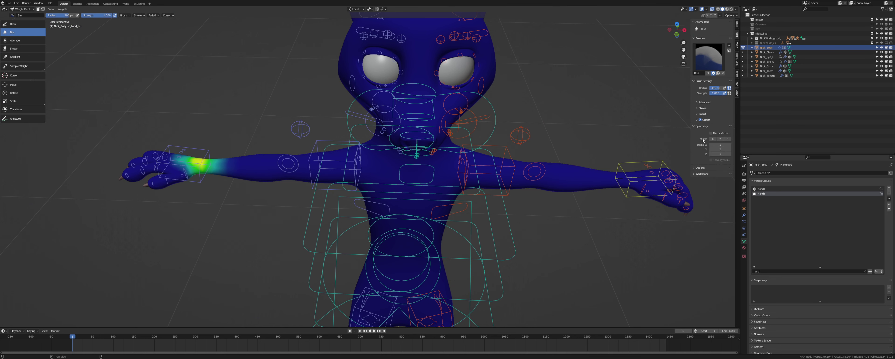
shift+middle_drag(656, 164, 520, 113)
click(761, 189)
middle_drag(519, 89, 502, 209)
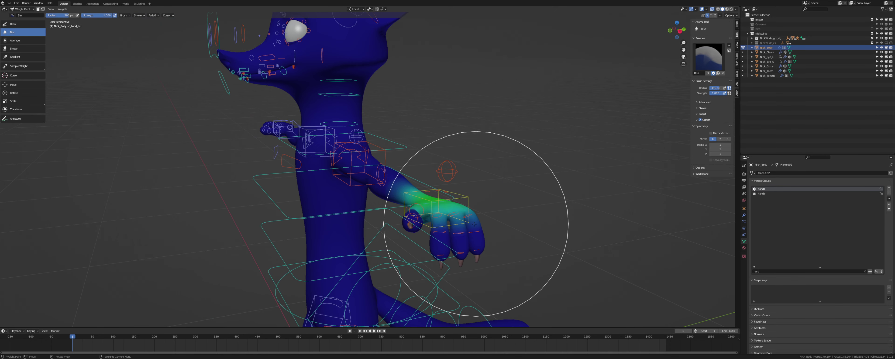
Compare the left and right hand vertex groups on the arms and check the brush and symmetry settings.
middle_drag(451, 224, 499, 229)
click(764, 194)
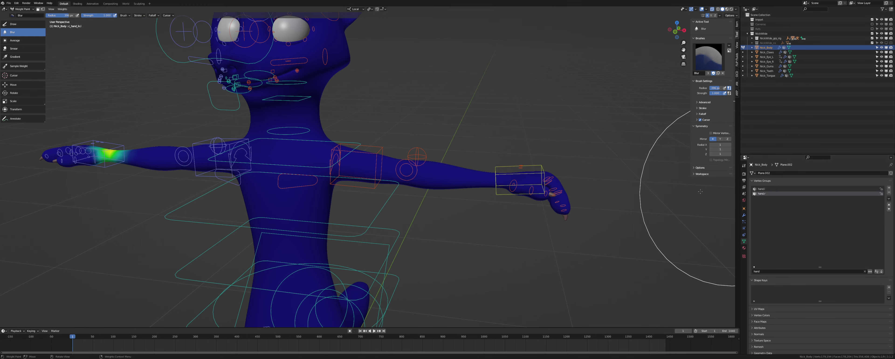
mouse_move(325, 195)
middle_down()
mouse_move(315, 176)
mouse_move(409, 179)
middle_up()
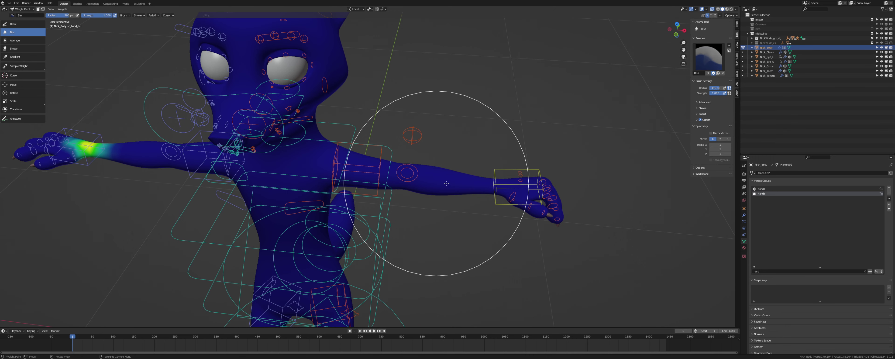
click(736, 24)
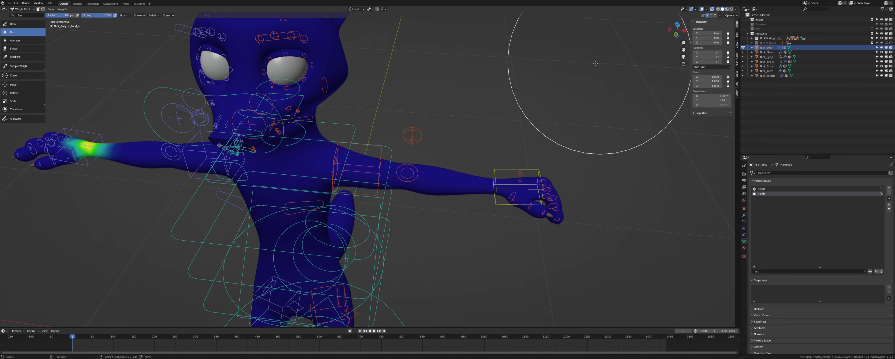
shift+middle_drag(599, 64, 544, 49)
click(736, 35)
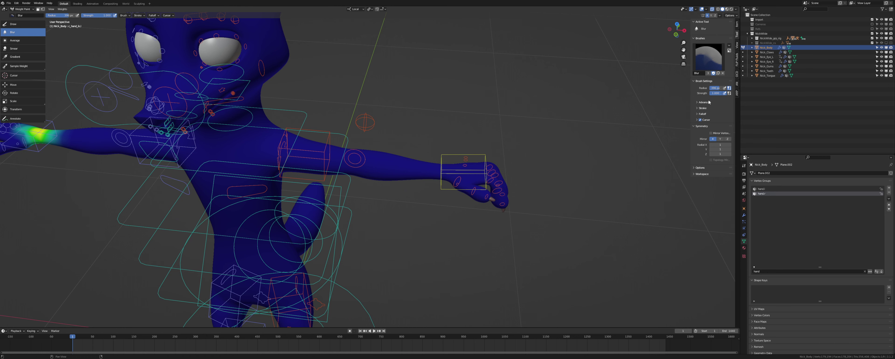
middle_drag(552, 123, 519, 184)
click(761, 189)
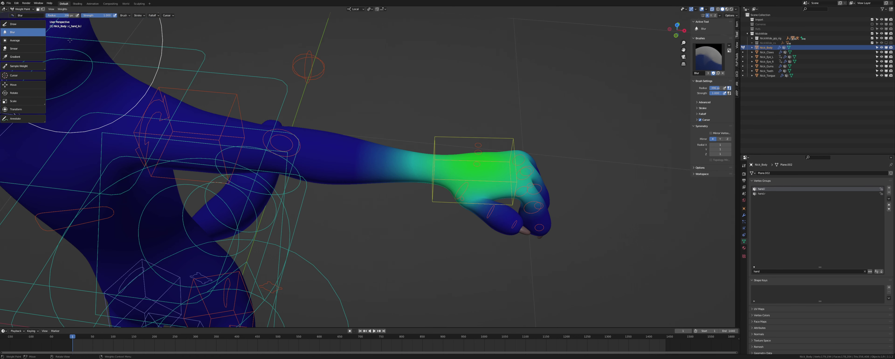
Paint the left hand group's weights across the back of the hand and the knuckles with a resized Draw brush.
click(14, 24)
middle_drag(489, 148, 486, 155)
scroll(486, 155, up, 1)
key(f)
click(505, 171)
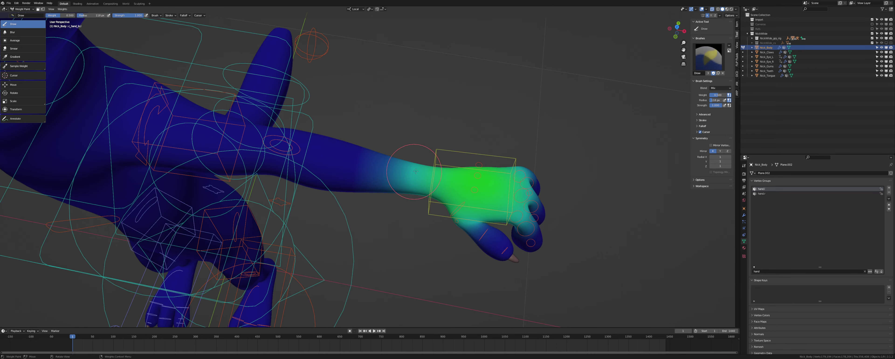
middle_drag(484, 201, 394, 161)
scroll(449, 180, down, 4)
scroll(446, 178, down, 1)
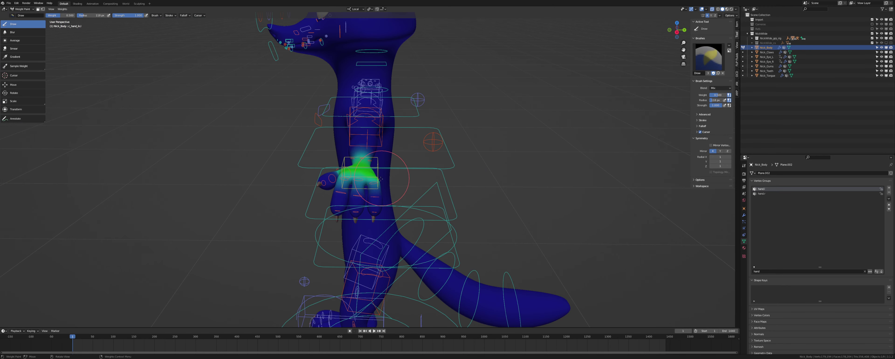
scroll(386, 170, up, 5)
drag(344, 193, 400, 197)
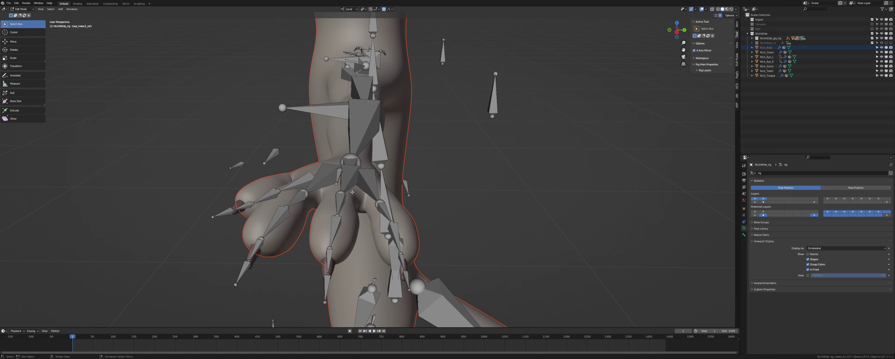
Take the rig out of Edit Mode and put only the body mesh into Weight Paint mode.
key(ctrl+Tab)
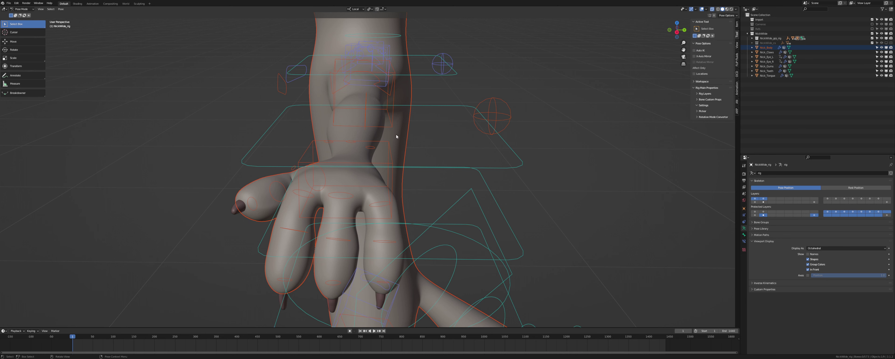
click(768, 48)
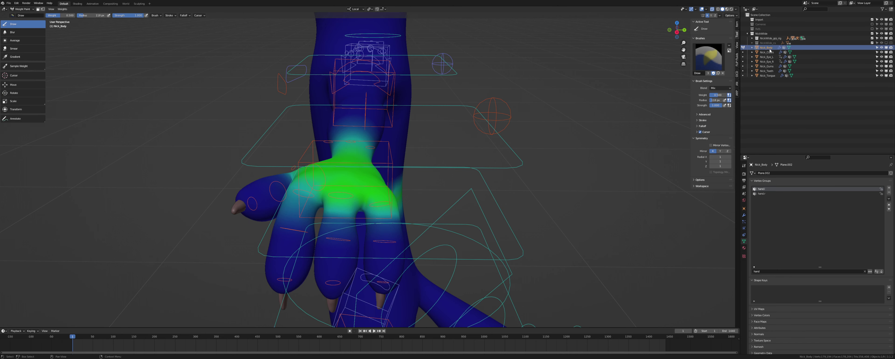
key(Tab)
key(Tab)
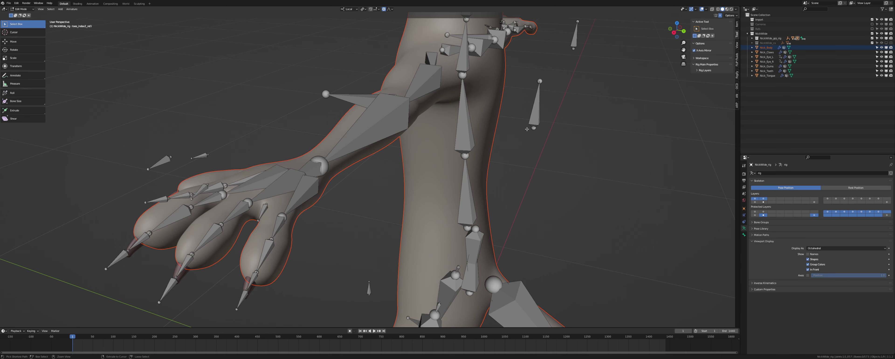
key(Tab)
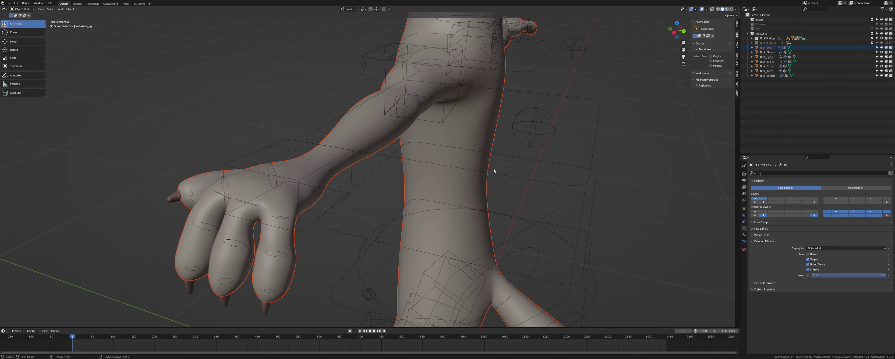
click(484, 149)
key(ctrl+Tab)
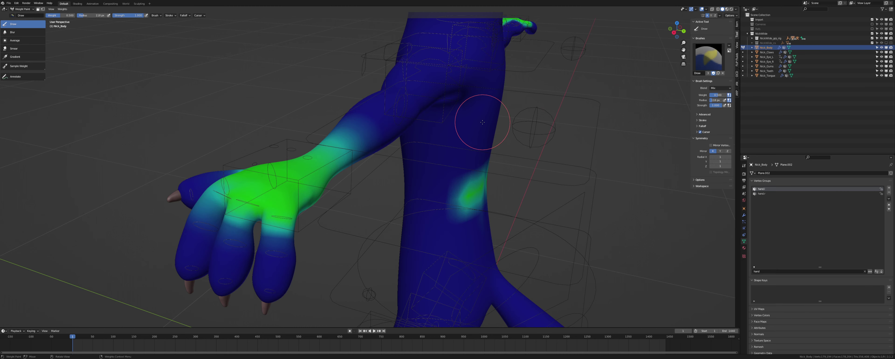
Select a wide band of the torso around the stray weights in Edit Mode and remove it from both hand vertex groups.
middle_drag(482, 122, 439, 162)
scroll(559, 186, down, 4)
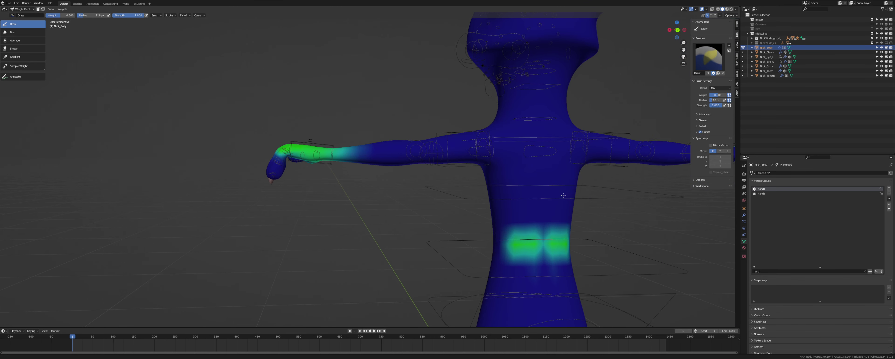
shift+middle_drag(566, 201, 510, 179)
key(Tab)
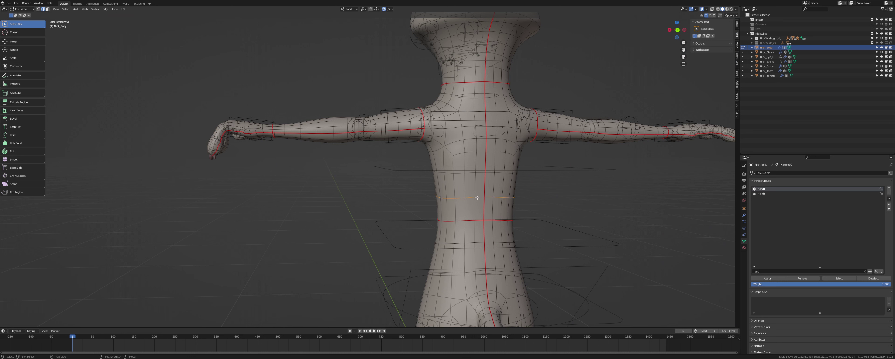
key(ctrl+KP_Add)
key(ctrl+KP_Add)
click(798, 278)
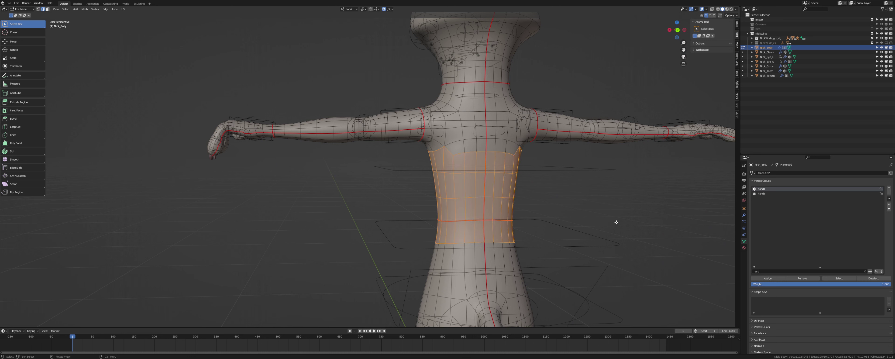
click(764, 193)
click(797, 278)
key(Tab)
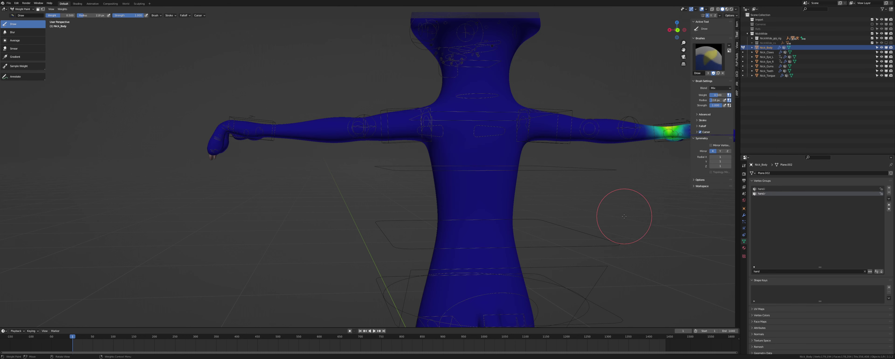
Make the left hand's vertex group active and paint its weights around the wrist and thumb base.
click(775, 188)
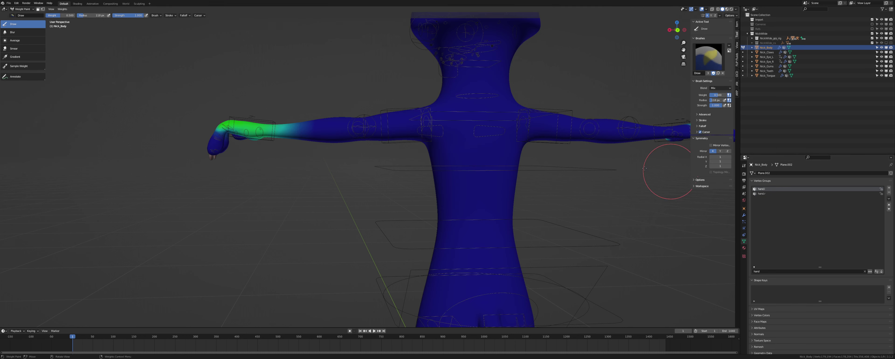
scroll(348, 164, up, 5)
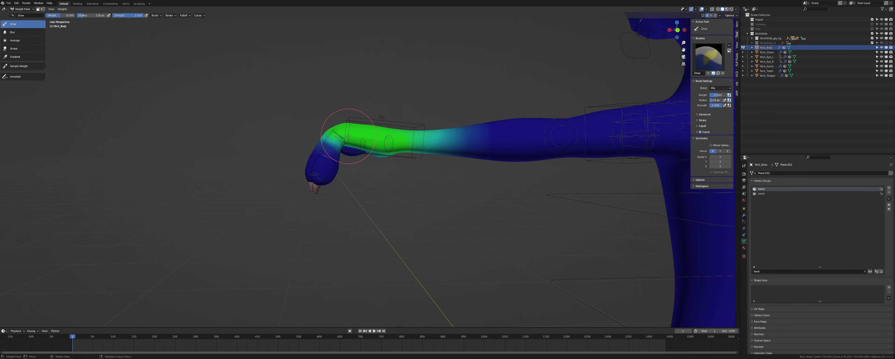
middle_drag(397, 132, 344, 108)
middle_drag(331, 133, 338, 132)
middle_drag(376, 177, 304, 177)
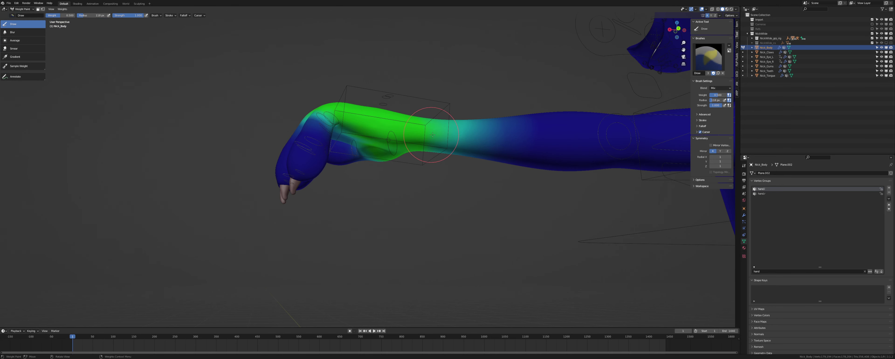
Paint the active hand group's weights over the back of the hand, the wrist and the palm with X symmetry.
scroll(432, 134, down, 5)
middle_drag(432, 134, 404, 185)
mouse_move(116, 150)
middle_down()
mouse_move(351, 176)
mouse_move(329, 125)
middle_up()
middle_drag(372, 163, 300, 121)
key(Tab)
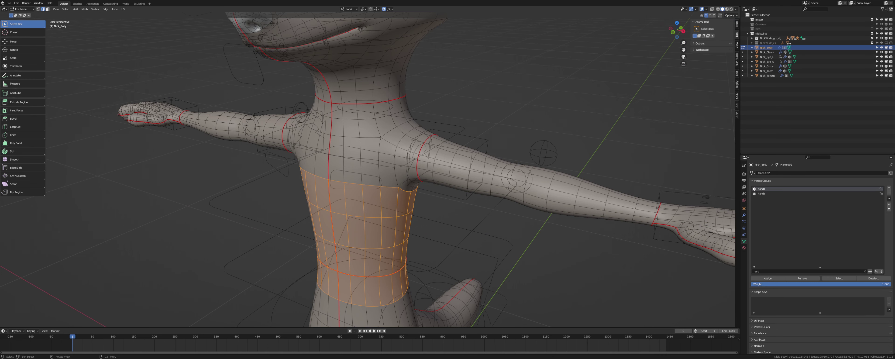
key(Tab)
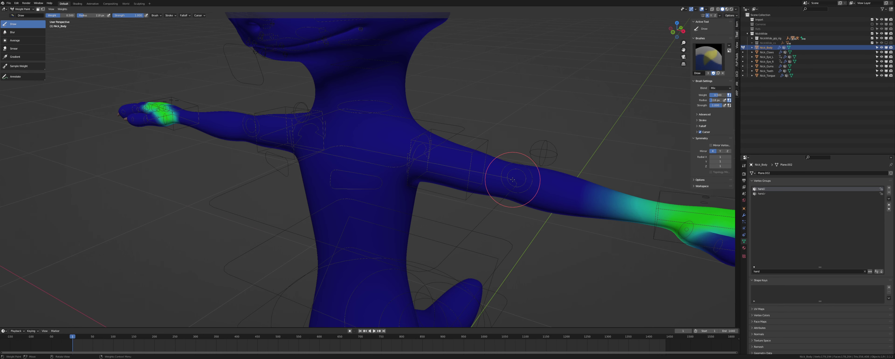
mouse_move(512, 180)
middle_down()
mouse_move(542, 208)
mouse_move(552, 198)
middle_up()
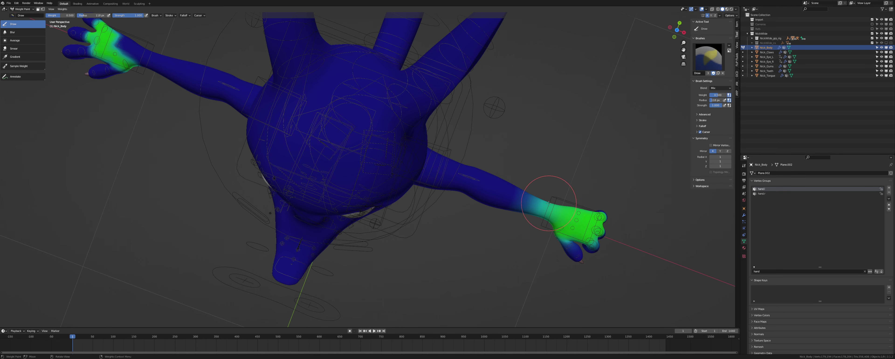
drag(558, 211, 565, 212)
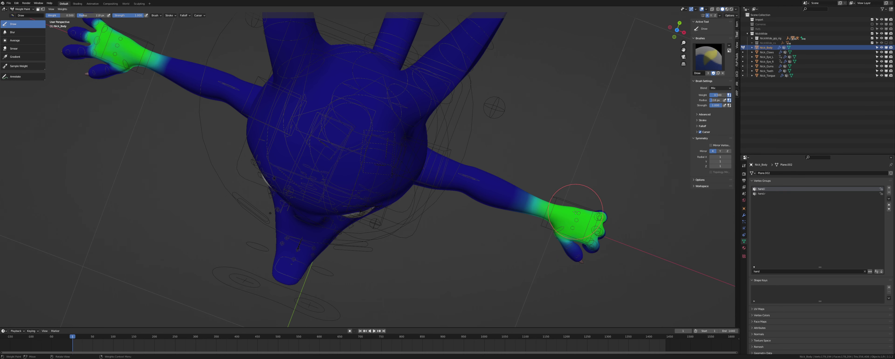
mouse_move(577, 215)
middle_down()
mouse_move(605, 190)
mouse_move(565, 139)
mouse_move(576, 115)
middle_up()
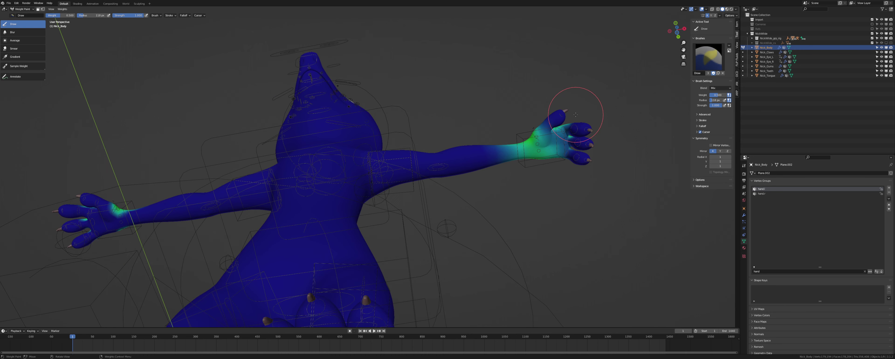
drag(538, 147, 547, 164)
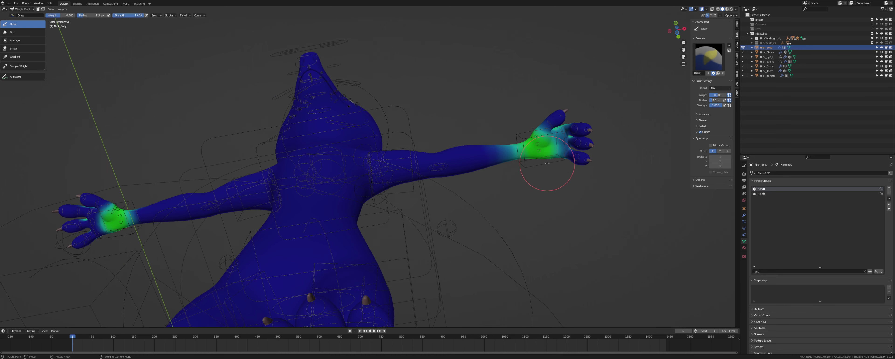
middle_drag(547, 164, 448, 188)
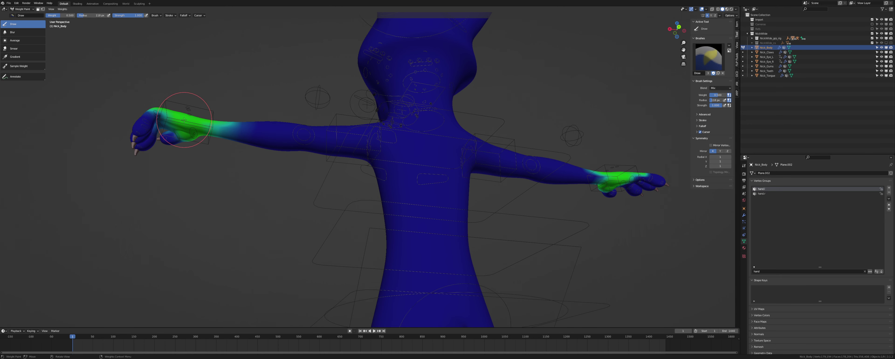
Smooth the active hand group's weights around the wrist and palm with the Blur brush, and return the body to Object Mode.
click(24, 33)
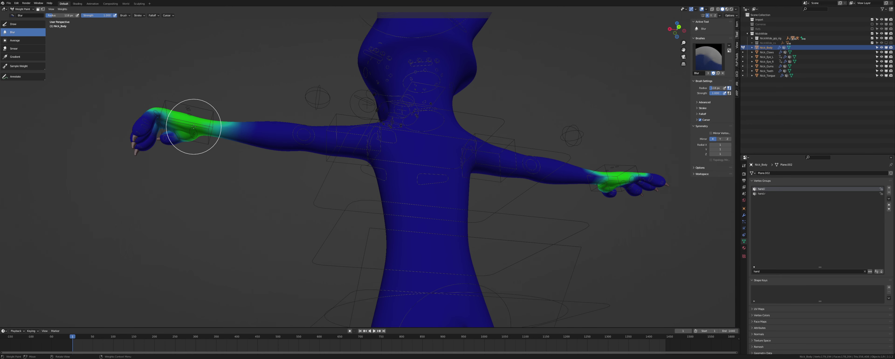
mouse_move(175, 114)
middle_down()
mouse_move(455, 205)
mouse_move(538, 211)
middle_up()
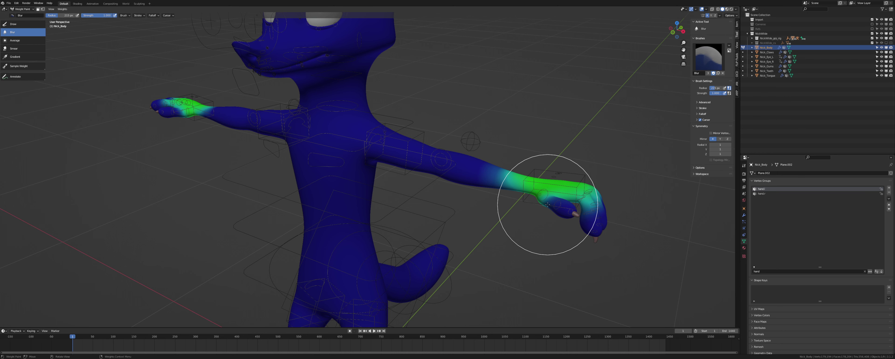
mouse_move(535, 196)
middle_down()
mouse_move(479, 195)
mouse_move(489, 149)
mouse_move(551, 139)
mouse_move(513, 295)
mouse_move(508, 266)
mouse_move(356, 239)
middle_up()
mouse_move(263, 234)
middle_down()
mouse_move(327, 231)
mouse_move(393, 199)
middle_up()
key(ctrl+Tab)
click(365, 196)
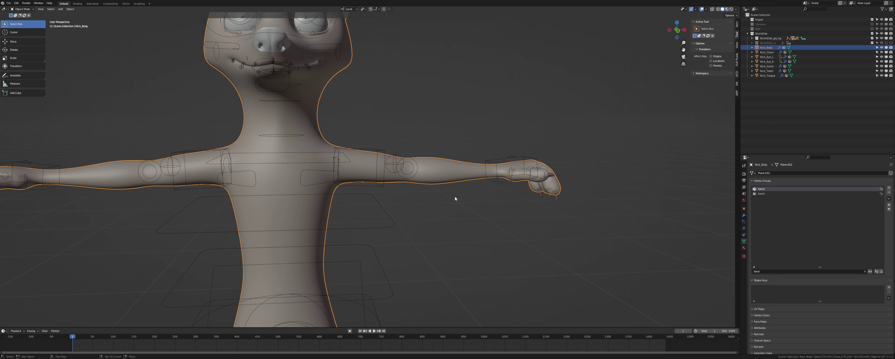
Put the rig in Pose Mode and rotate the left hand control slightly to test the wrist deformation.
click(502, 161)
key(ctrl+Tab)
click(501, 161)
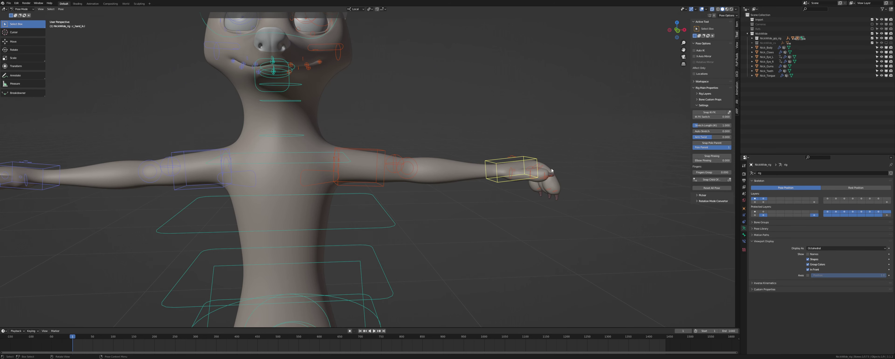
middle_drag(552, 171, 548, 178)
key(r)
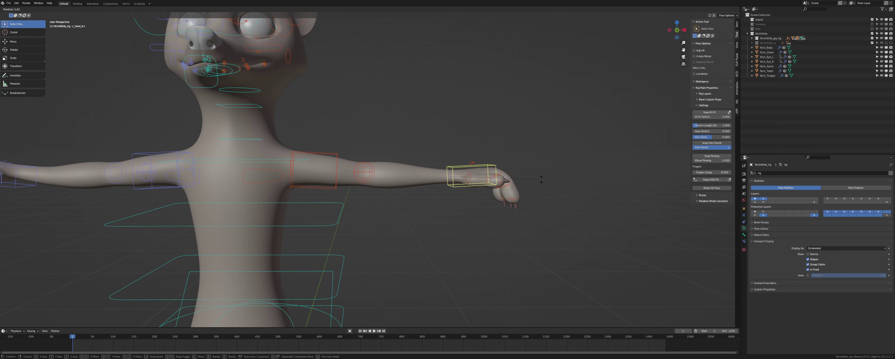
click(541, 180)
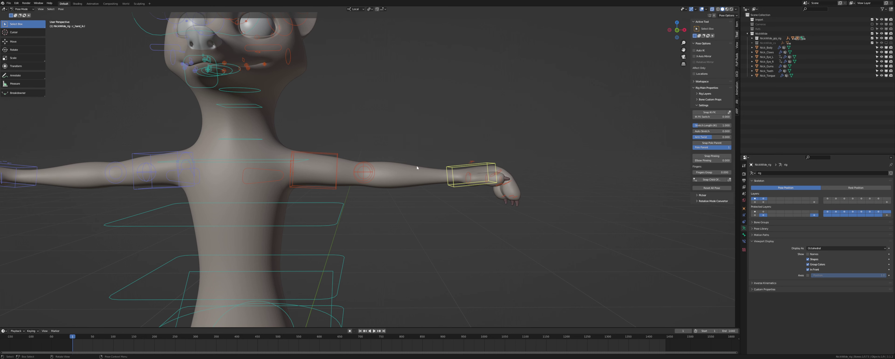
Select the body's right forearm and hand vertices in Edit Mode with X-ray on, and return to Object Mode.
click(397, 170)
click(765, 52)
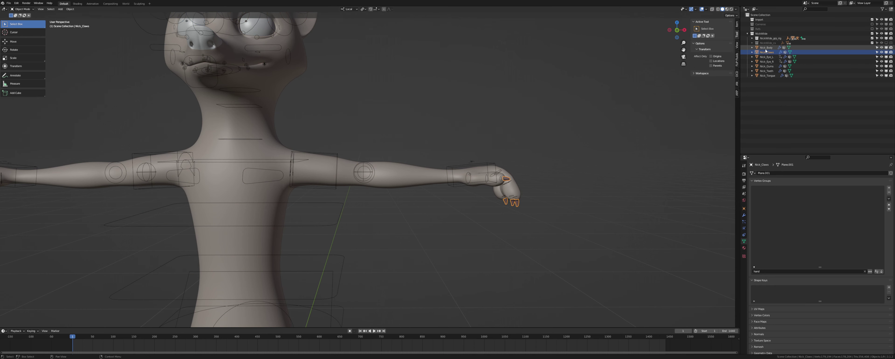
click(765, 48)
key(Tab)
scroll(222, 208, down, 2)
shift+middle_drag(217, 207, 305, 208)
key(alt+z)
key(alt+a)
drag(132, 138, 290, 223)
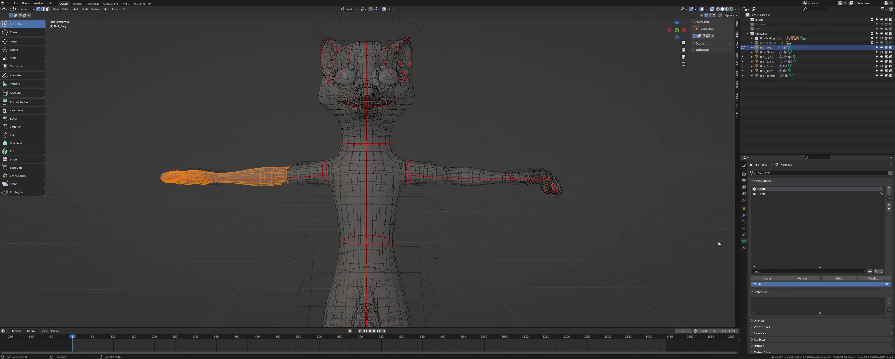
key(Tab)
key(ctrl+Tab)
click(325, 160)
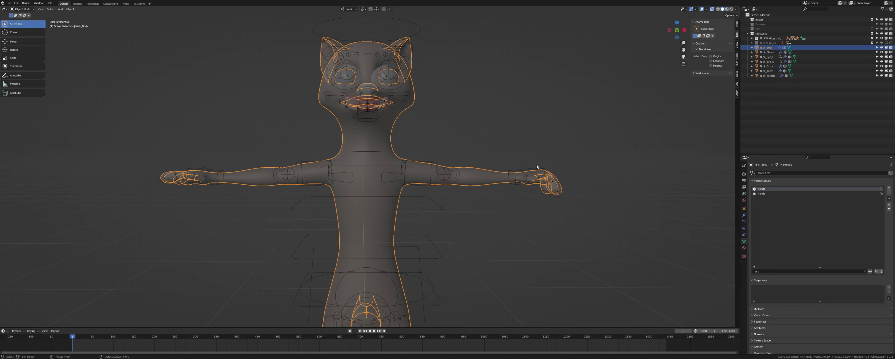
Put the rig in Pose Mode and try transforming the left and right hand controls in turn.
click(519, 171)
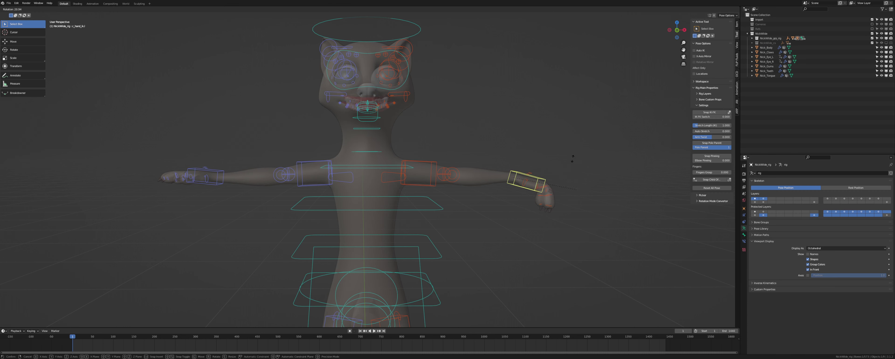
key(g)
right_click(526, 166)
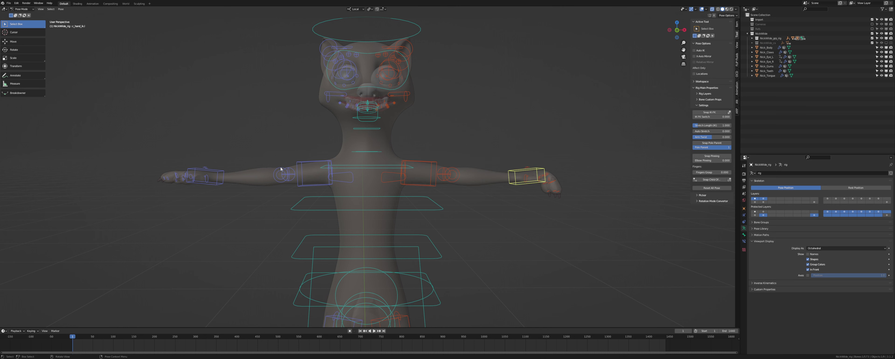
click(213, 173)
key(g)
right_click(226, 157)
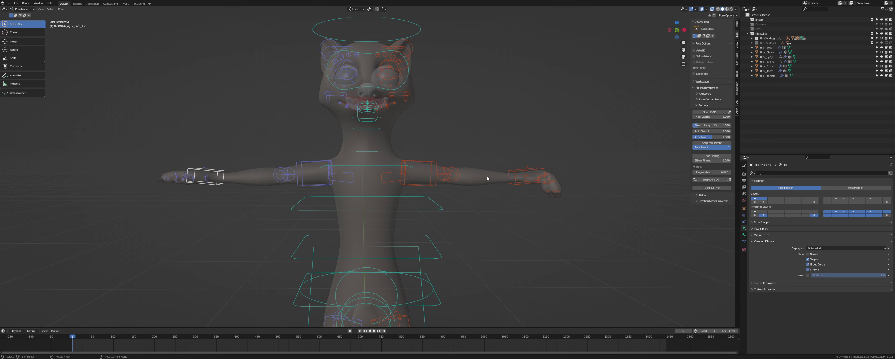
Return the rig to Object Mode, turn X-ray off and deselect everything.
shift+middle_drag(486, 176, 384, 170)
key(ctrl+Tab)
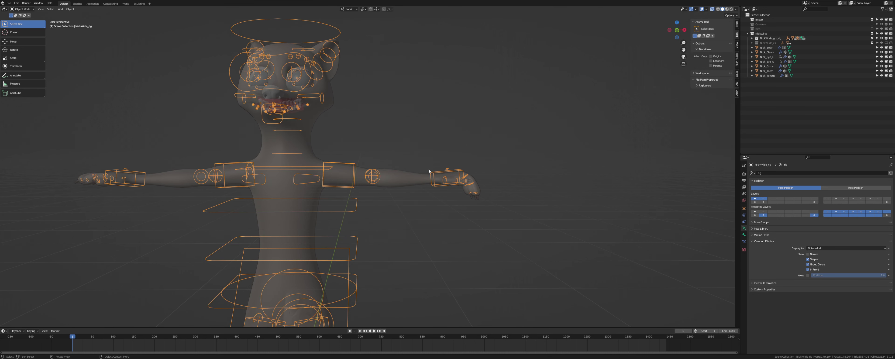
click(415, 179)
key(alt+z)
key(alt+a)
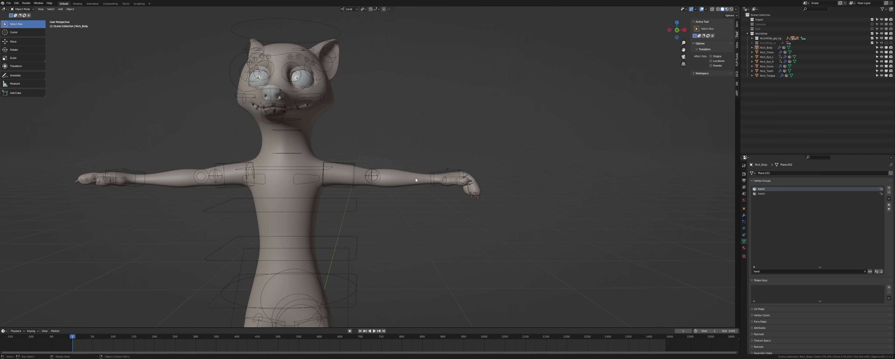
Put the rig back in Pose Mode, reset the pose of all bones and save the file.
click(465, 179)
key(ctrl+Tab)
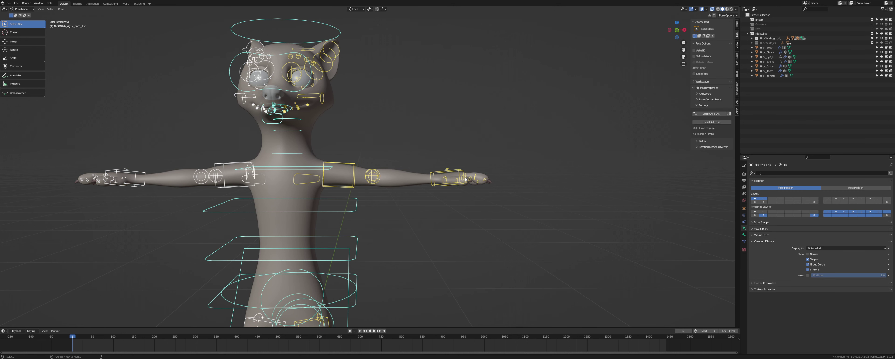
key(alt+a)
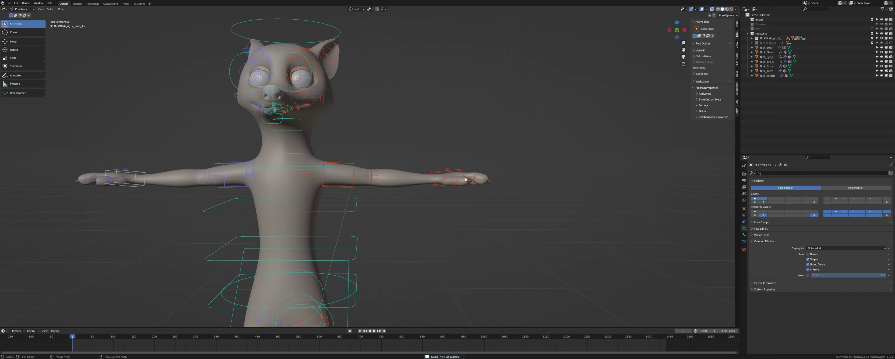
Try moving and rotating the left hand control to check how the wrist bends.
scroll(465, 179, up, 3)
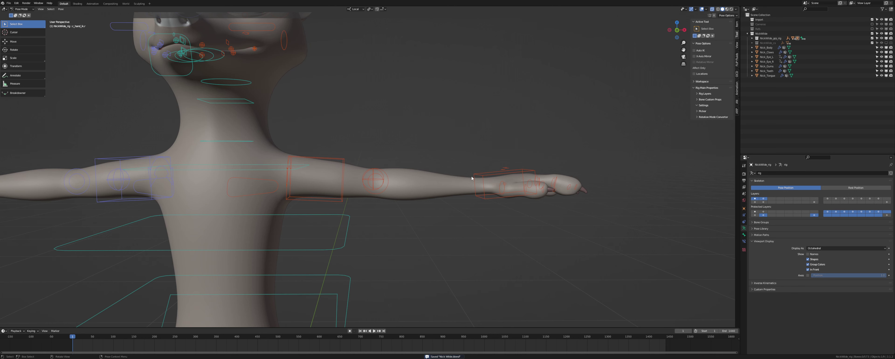
click(471, 177)
shift+middle_drag(471, 177, 407, 160)
key(g)
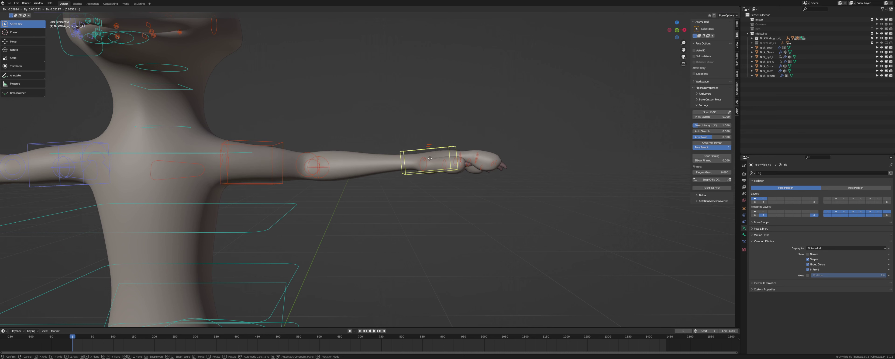
click(459, 175)
key(r)
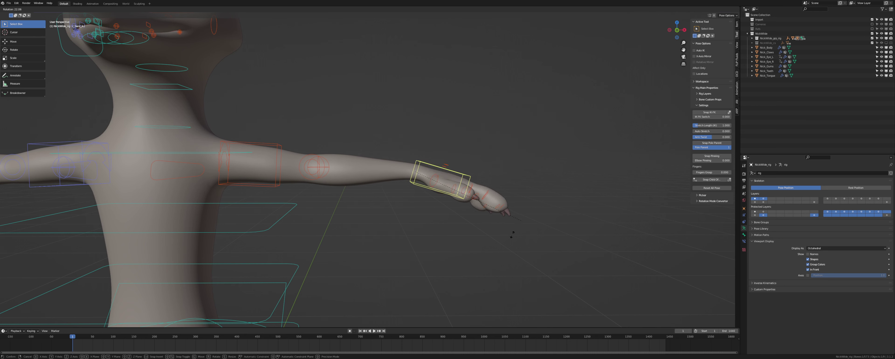
right_click(520, 163)
Bend the left middle finger about its local X axis to test the deformation, and undo the rotation.
scroll(525, 167, up, 2)
shift+middle_drag(535, 174, 391, 177)
middle_drag(390, 178, 363, 163)
click(363, 164)
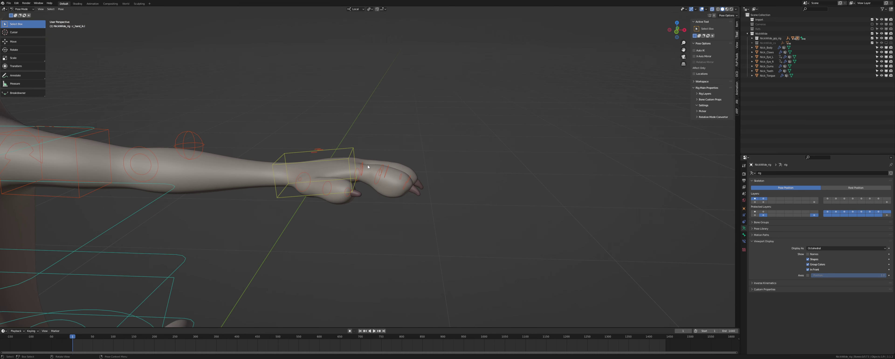
drag(358, 171, 361, 176)
key(r)
key(x)
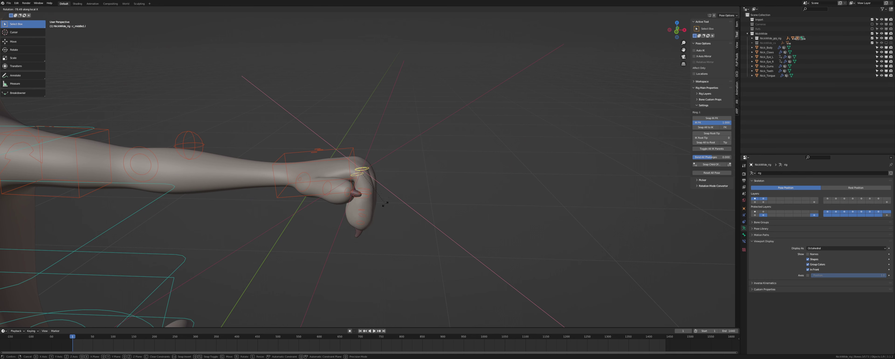
click(389, 194)
middle_drag(390, 192, 385, 176)
key(ctrl+z)
scroll(399, 175, up, 2)
scroll(374, 177, down, 6)
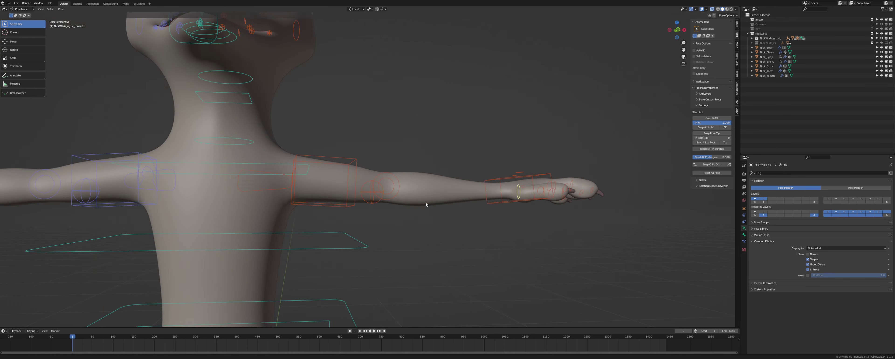
Try tilting the lower and upper neck controls sideways in front view to check the neck deformation.
click(315, 176)
key(KP_3)
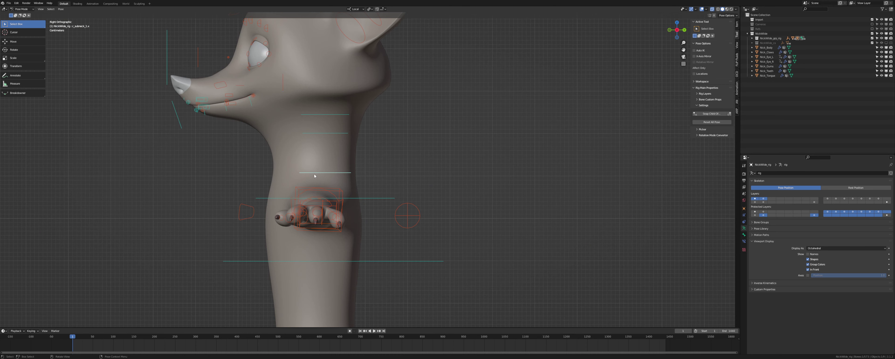
key(KP_1)
key(KP_2)
shift+middle_drag(314, 176, 466, 218)
key(KP_1)
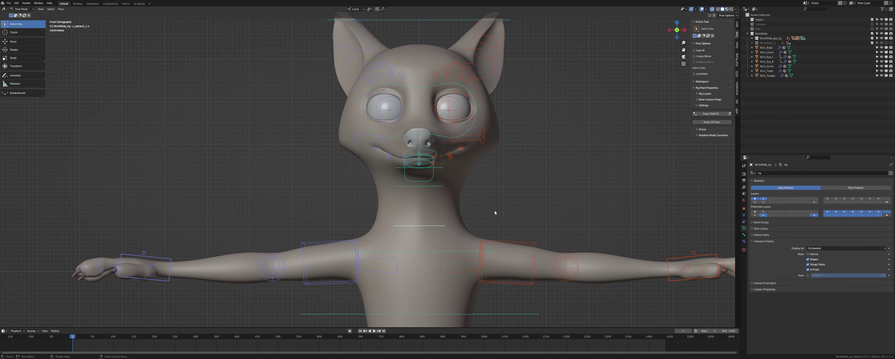
key(r)
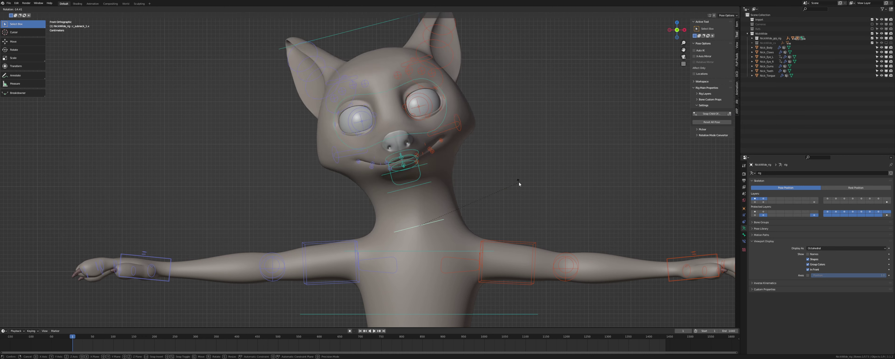
right_click(519, 183)
key(r)
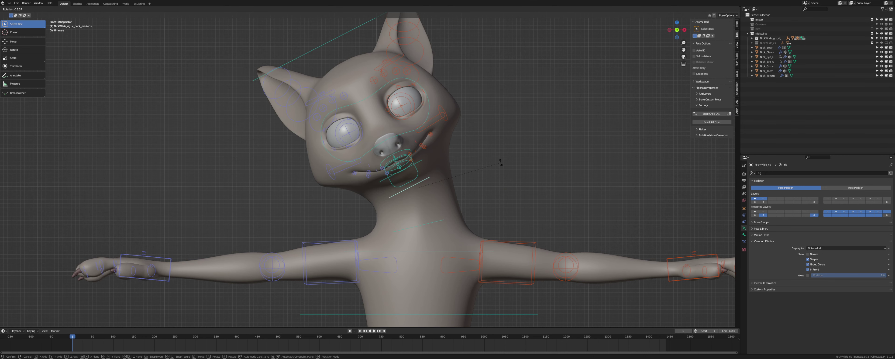
right_click(493, 243)
Try rotating the left shoulder control to check its influence on the neck.
shift+middle_drag(477, 262, 449, 227)
key(r)
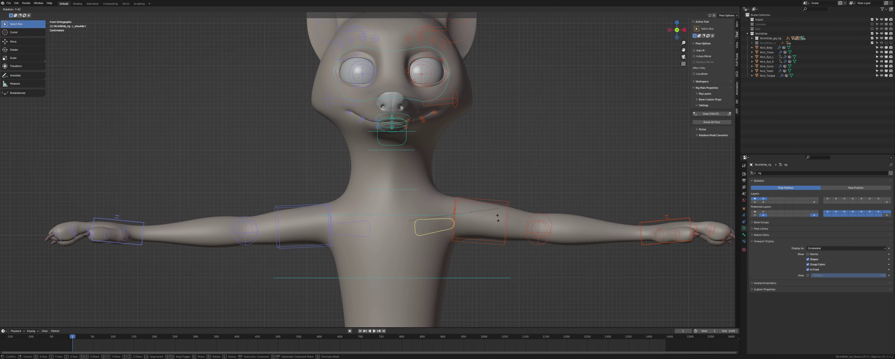
right_click(497, 215)
Put the body mesh in Edit Mode and display the vertex weights of a vertex on the side of the neck.
click(428, 170)
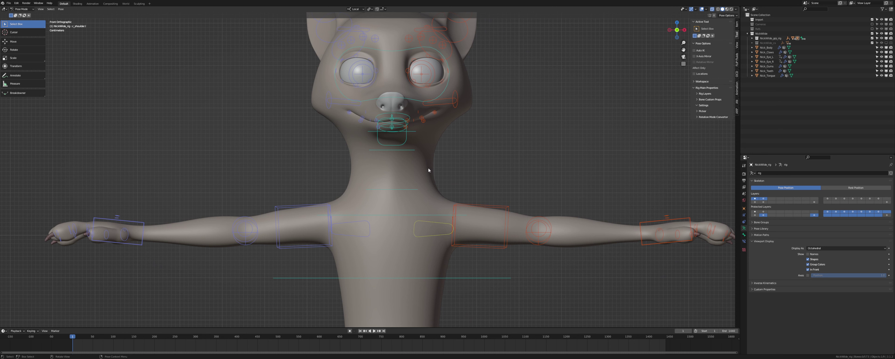
click(759, 43)
key(Tab)
click(433, 162)
click(736, 24)
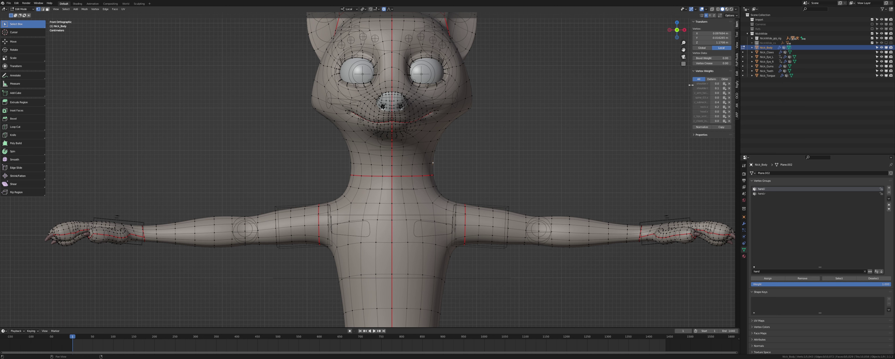
drag(690, 85, 673, 87)
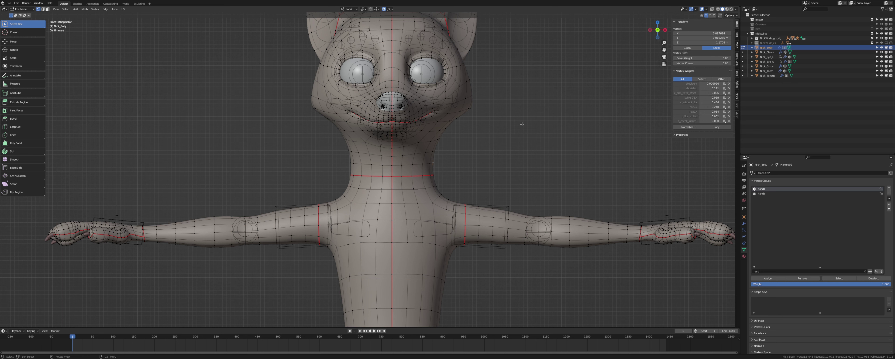
Select three edge loops around the neck, filter the vertex groups by "shoulder" and remove the loops from the left shoulder group.
alt+click(427, 152)
alt+shift+click(427, 163)
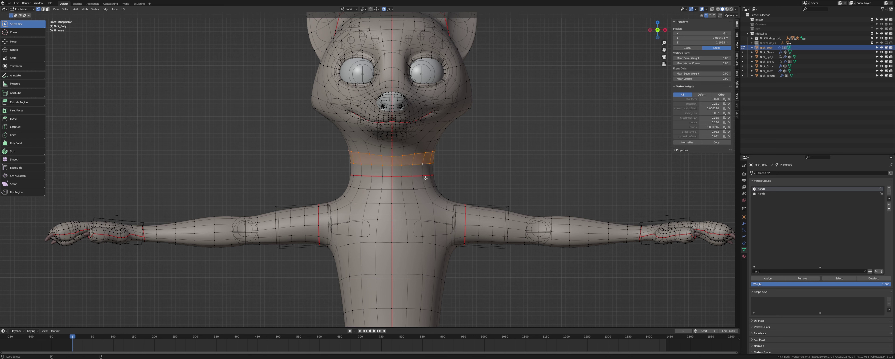
alt+shift+click(425, 176)
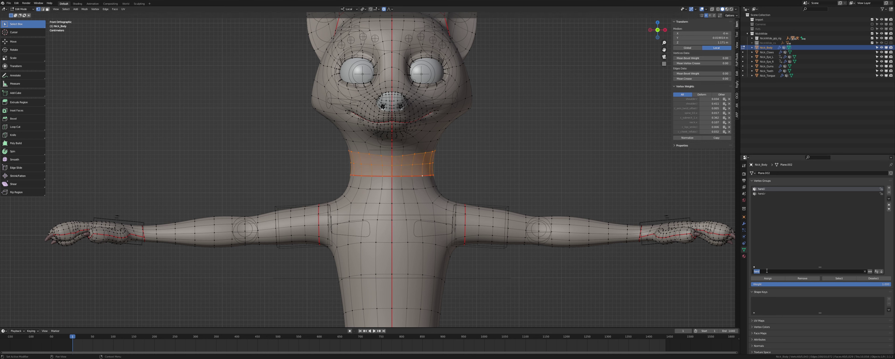
text(shoulder)
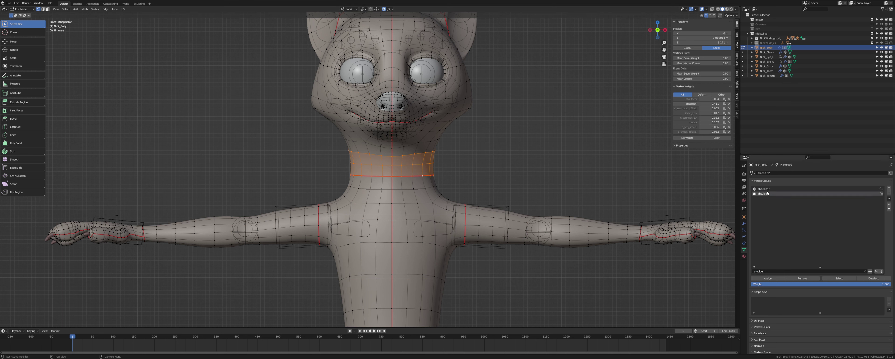
Extend the selection to the entire head and neck, remove it from both shoulder vertex groups, and leave Edit Mode.
click(773, 188)
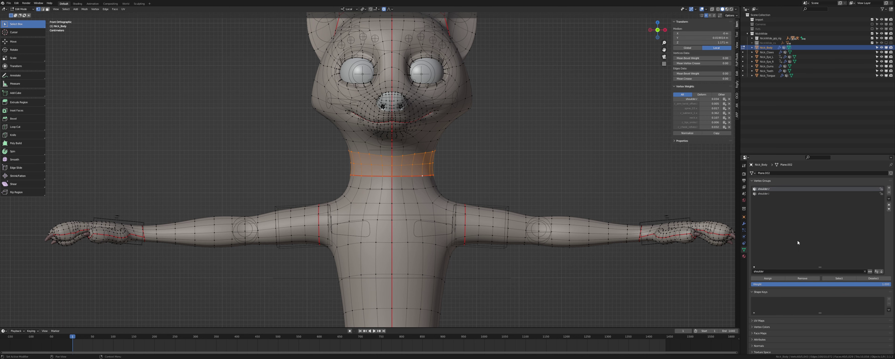
scroll(407, 92, down, 2)
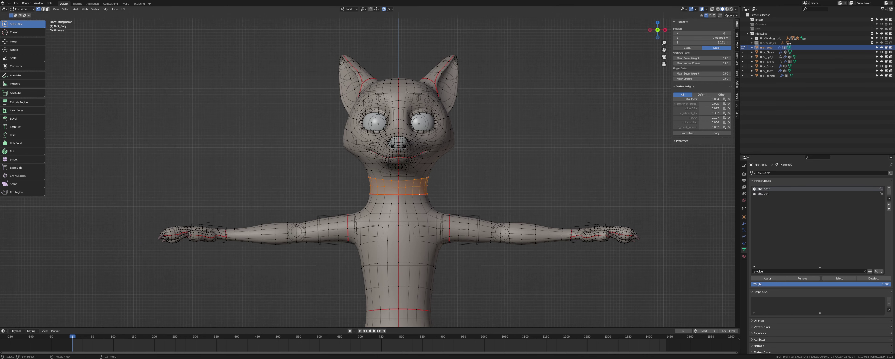
key(alt+z)
shift+drag(317, 38, 528, 178)
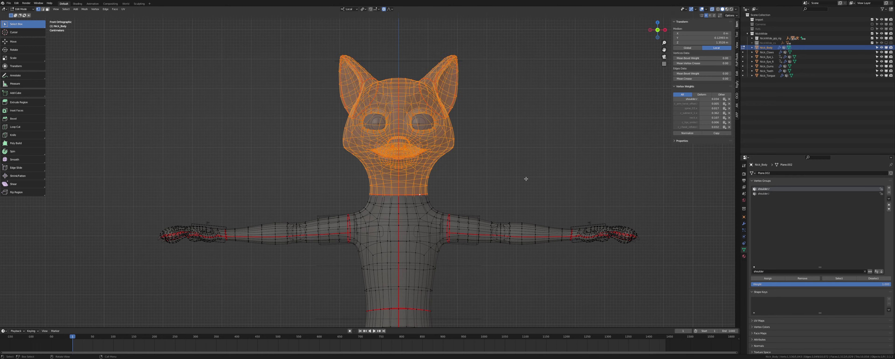
key(alt+z)
scroll(517, 183, up, 3)
shift+middle_drag(553, 191, 510, 181)
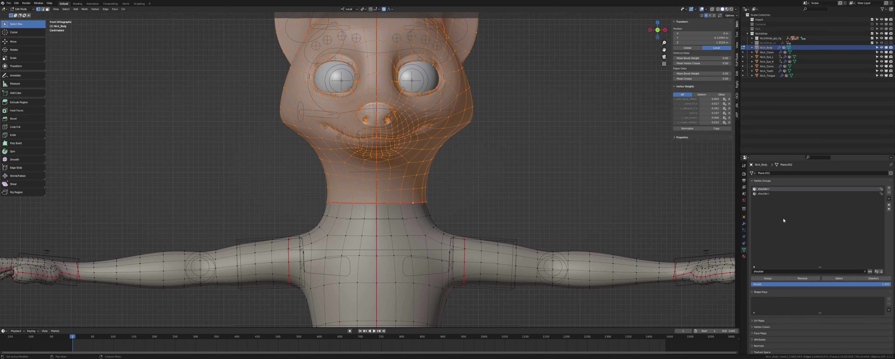
click(777, 194)
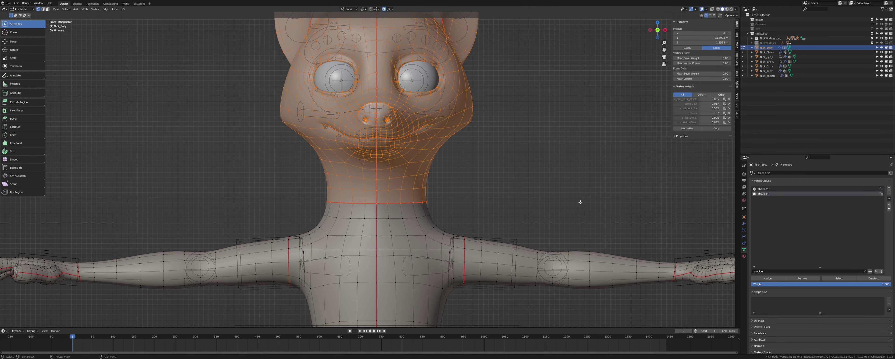
key(alt+a)
shift+middle_drag(454, 124, 455, 161)
key(Tab)
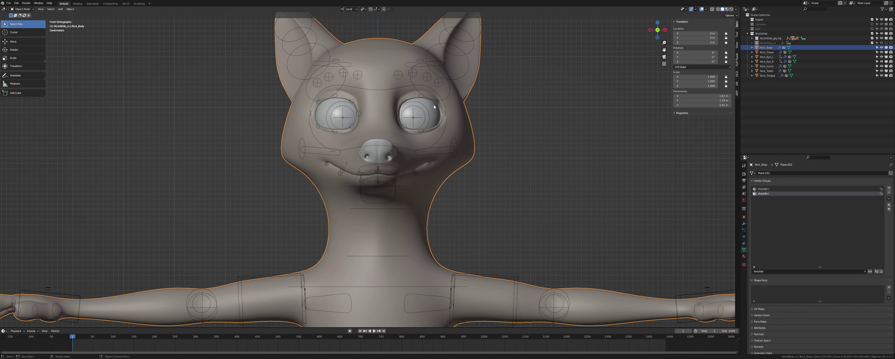
Put the rig in Pose Mode and try moving the eye target and the left upper eyelid controls.
click(396, 88)
key(ctrl+Tab)
key(g)
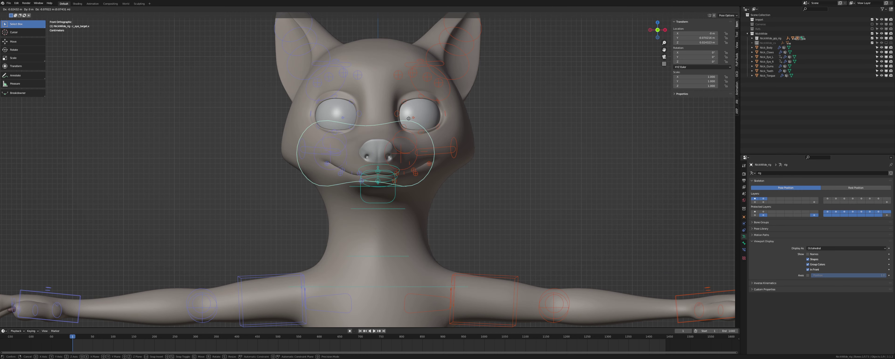
key(Escape)
click(424, 65)
key(g)
right_click(429, 94)
shift+middle_drag(430, 161, 431, 133)
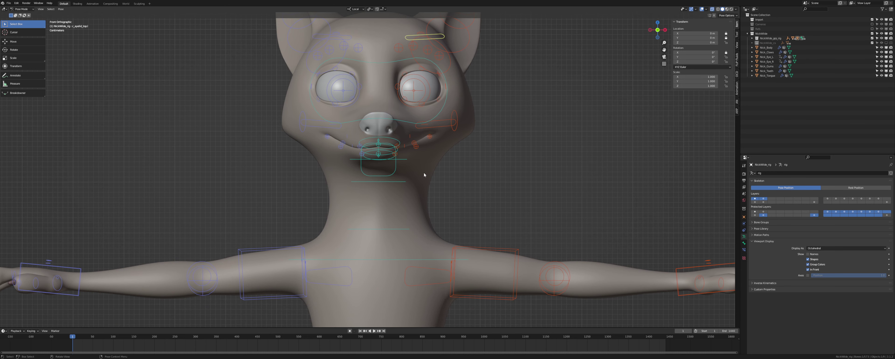
Try rotating the left shoulder control to check how it deforms the base of the neck.
click(437, 269)
key(g)
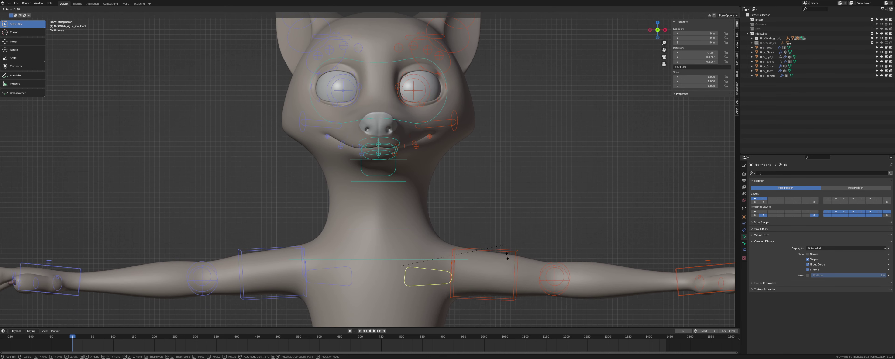
right_click(418, 222)
click(417, 216)
shift+middle_drag(416, 217, 421, 203)
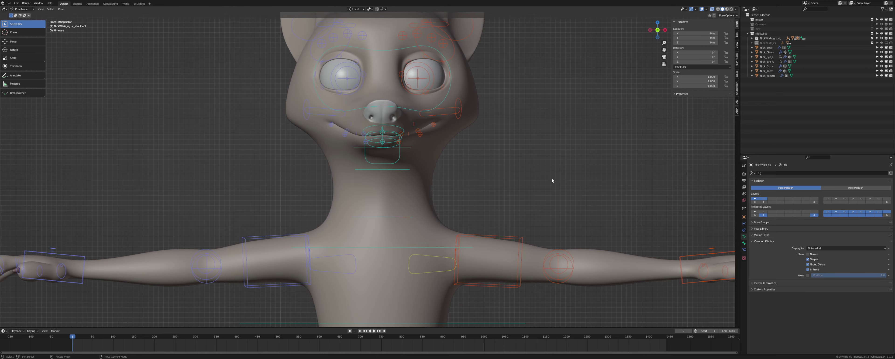
Return to Object Mode and put the body mesh in Weight Paint mode on the left shoulder group.
click(766, 48)
key(ctrl+Tab)
click(412, 199)
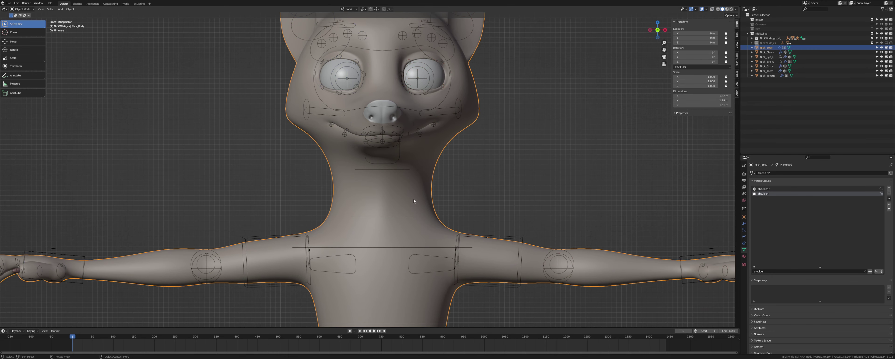
key(ctrl+Tab)
click(395, 191)
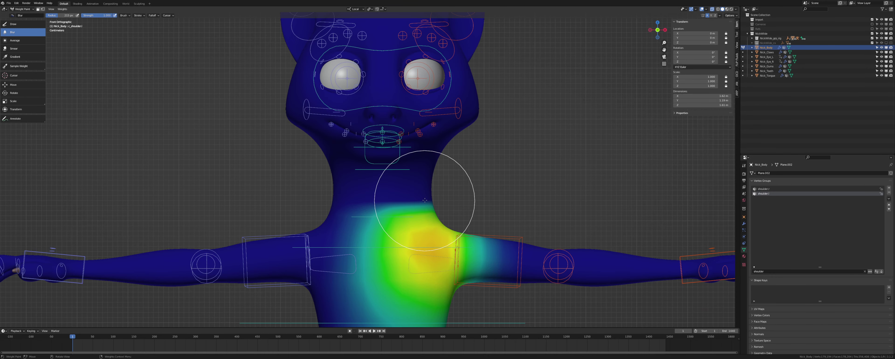
Blur the left shoulder weights around the base of the neck with the Blur brush.
mouse_move(416, 189)
middle_down()
mouse_move(399, 194)
mouse_move(429, 189)
middle_up()
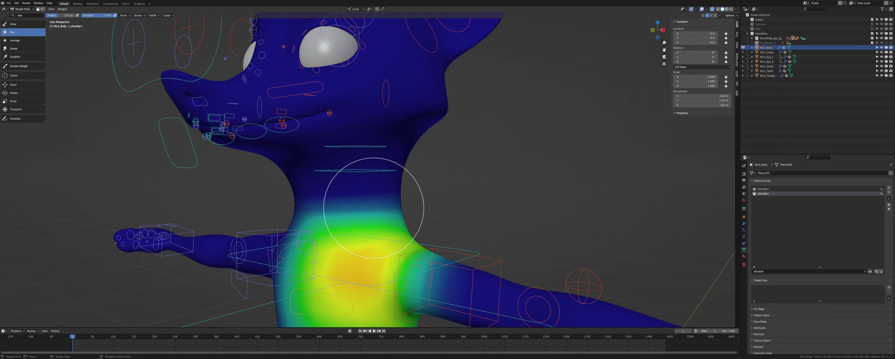
middle_drag(363, 204, 407, 203)
middle_drag(274, 199, 379, 200)
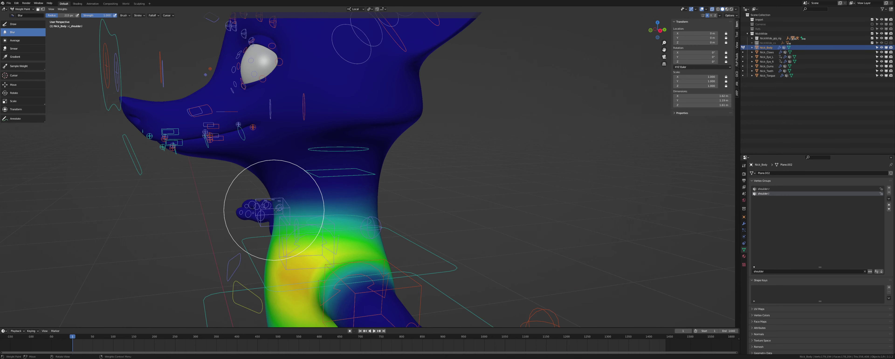
middle_drag(260, 209, 439, 180)
middle_drag(360, 199, 285, 202)
middle_drag(475, 179, 326, 200)
middle_drag(355, 239, 493, 204)
Blur the right shoulder group's weights around the base of the neck to soften the edge.
click(777, 189)
click(737, 37)
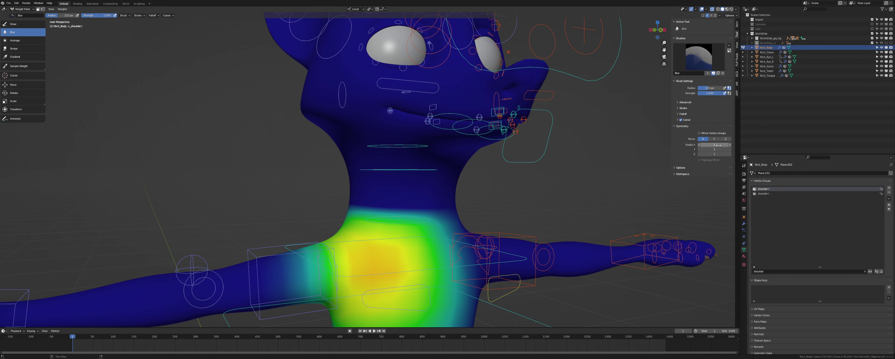
middle_drag(478, 182, 500, 188)
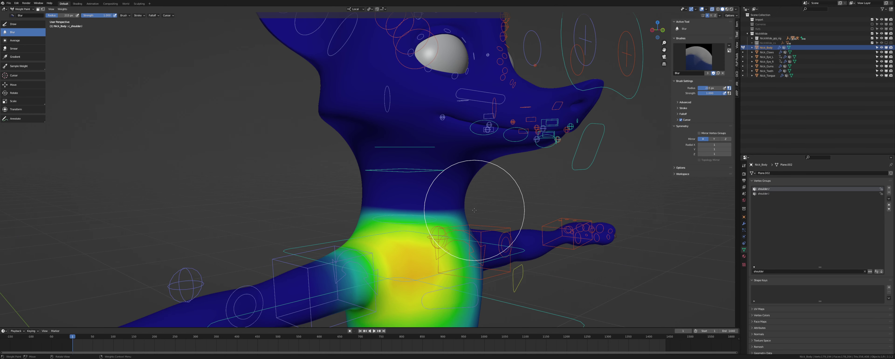
middle_drag(487, 210, 483, 200)
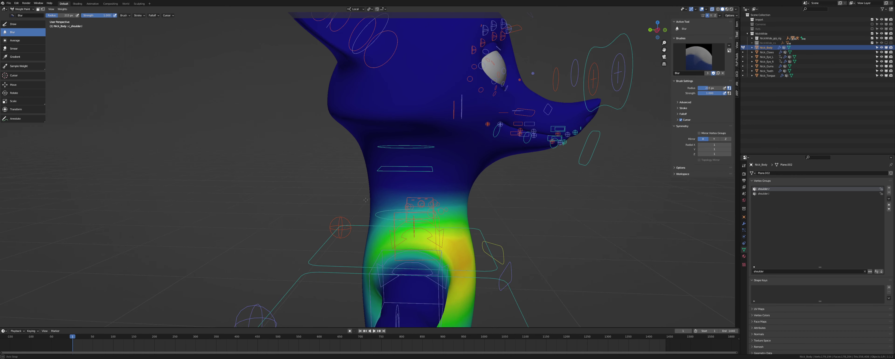
middle_drag(394, 202, 348, 196)
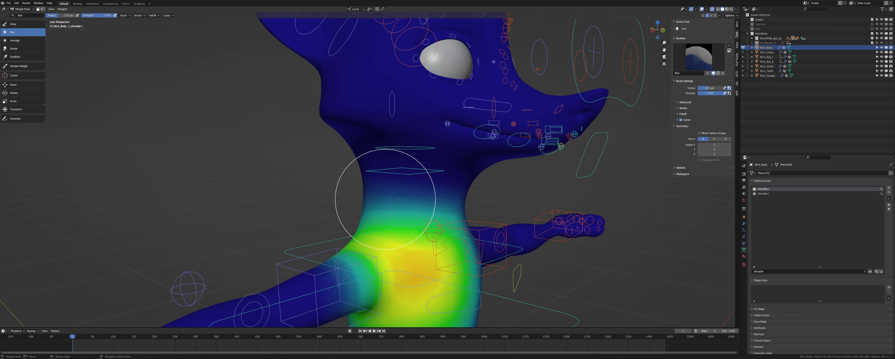
middle_drag(505, 206, 482, 199)
Return to Object Mode, select only the body mesh, and put it back in Weight Paint mode.
key(ctrl+Tab)
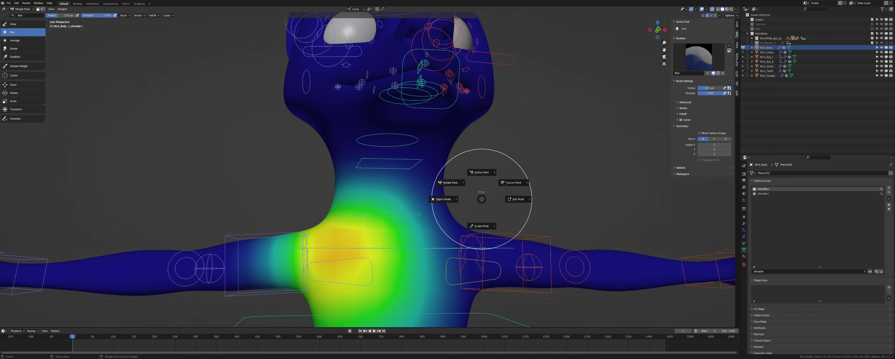
click(442, 199)
scroll(455, 198, down, 4)
click(453, 200)
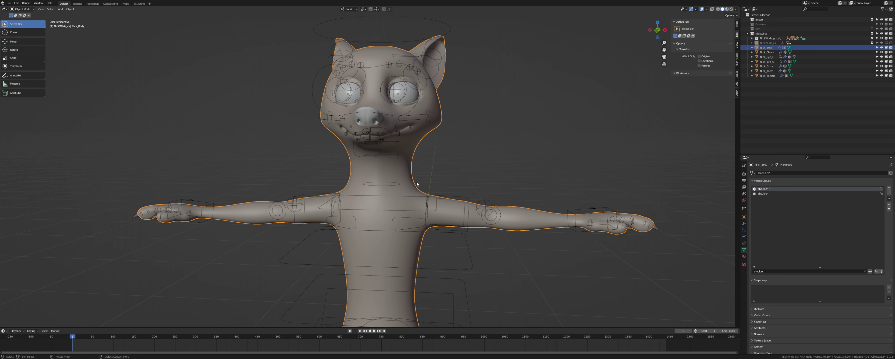
key(ctrl+Tab)
click(385, 166)
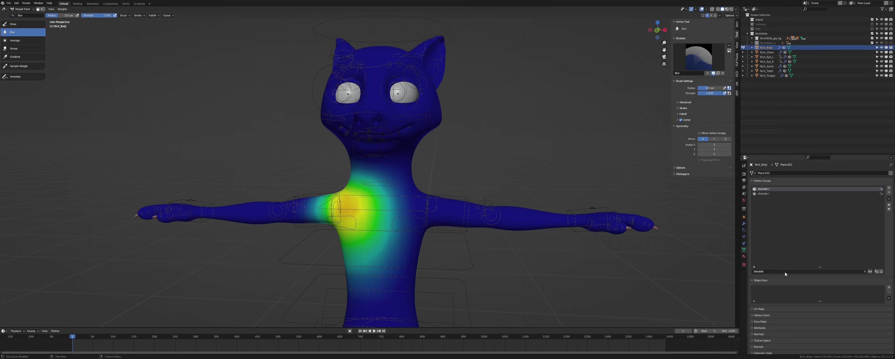
Filter the vertex groups by "hand", compare both hand groups, and blur the right hand weights around the wrist.
click(768, 193)
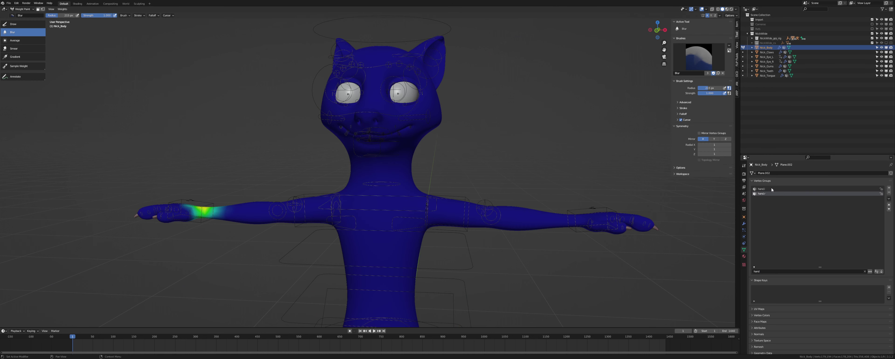
click(771, 188)
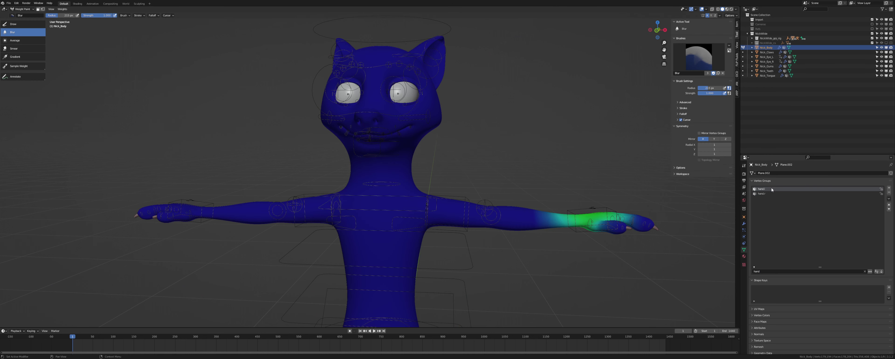
click(785, 193)
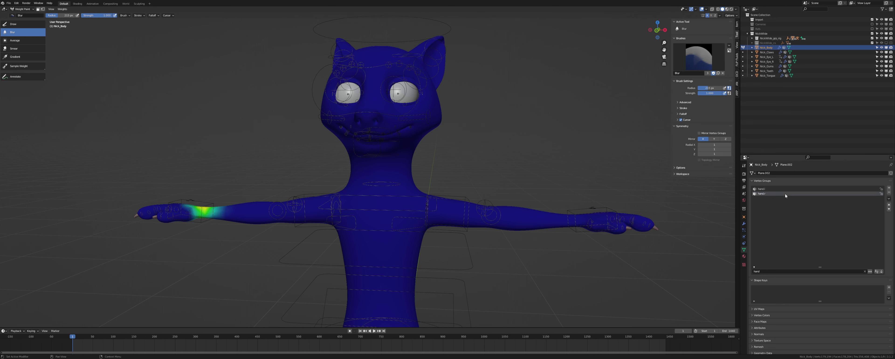
scroll(446, 216, up, 2)
mouse_move(282, 218)
shift+middle_down()
mouse_move(446, 216)
mouse_move(441, 236)
shift+middle_up()
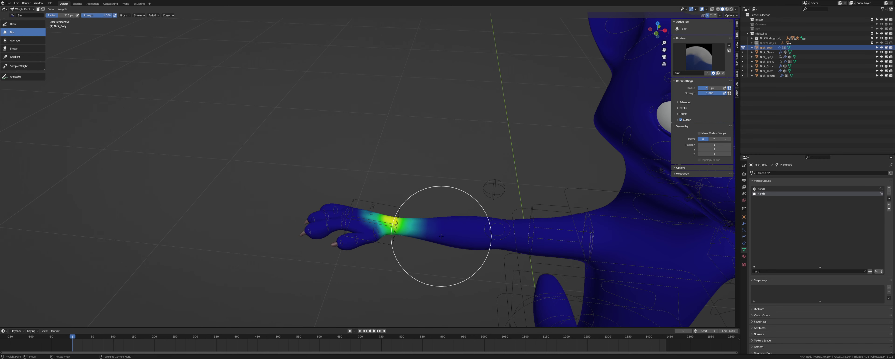
drag(441, 236, 375, 235)
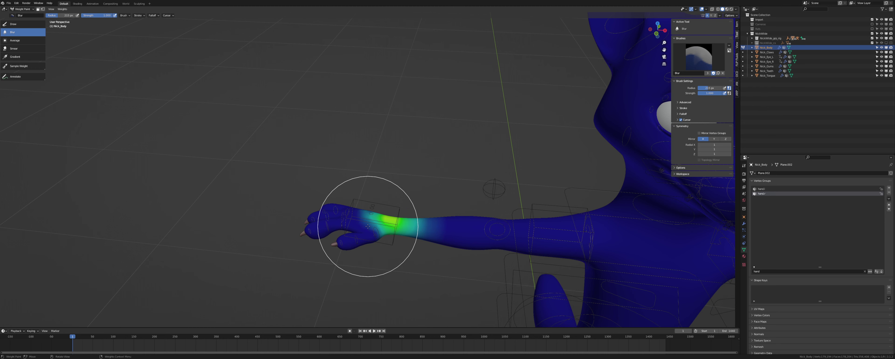
Paint even right hand group weights over the wrist and palm from all sides with the Draw brush.
mouse_move(359, 235)
middle_down()
mouse_move(404, 183)
mouse_move(406, 166)
mouse_move(423, 168)
middle_up()
scroll(369, 204, up, 1)
scroll(406, 166, up, 2)
click(21, 24)
drag(280, 150, 460, 175)
middle_drag(460, 175, 455, 130)
mouse_move(464, 199)
mouse_down()
mouse_move(483, 224)
mouse_move(372, 212)
mouse_move(495, 286)
mouse_move(494, 260)
mouse_up()
mouse_move(405, 277)
mouse_down()
mouse_move(418, 261)
mouse_move(404, 258)
mouse_up()
mouse_move(404, 258)
middle_down()
mouse_move(390, 295)
mouse_move(330, 226)
middle_up()
drag(350, 217, 361, 247)
shift+middle_drag(361, 247, 373, 161)
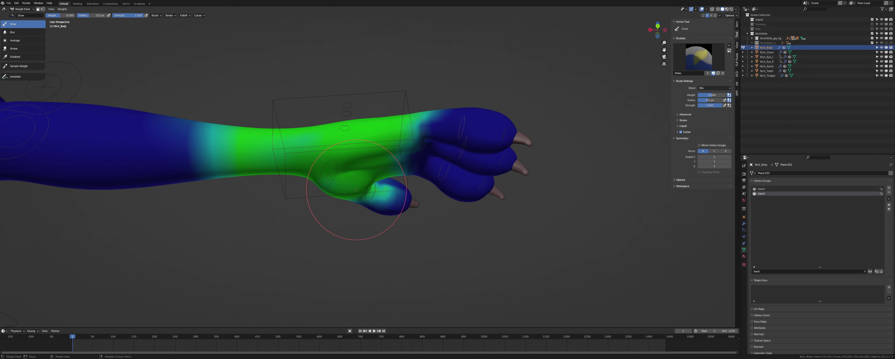
Set the Draw brush weight to 0 to clean hand influence from the right thumb, and set the weight to 1.
middle_drag(356, 190, 410, 146)
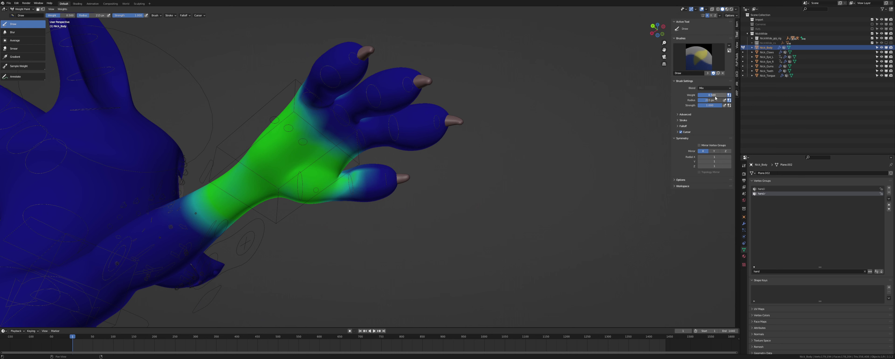
scroll(360, 196, up, 5)
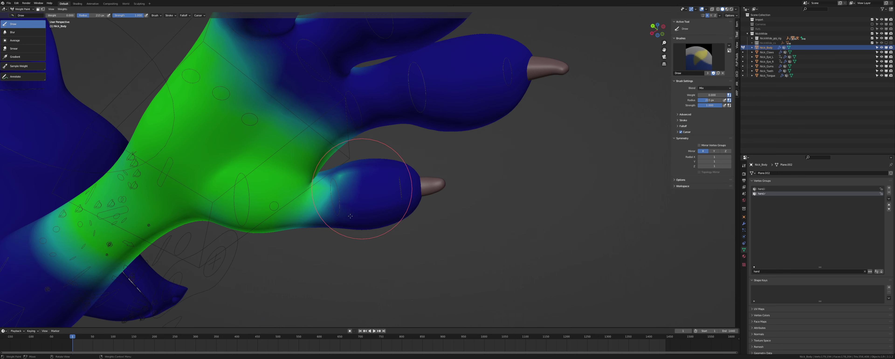
middle_drag(363, 195, 390, 213)
scroll(390, 212, down, 5)
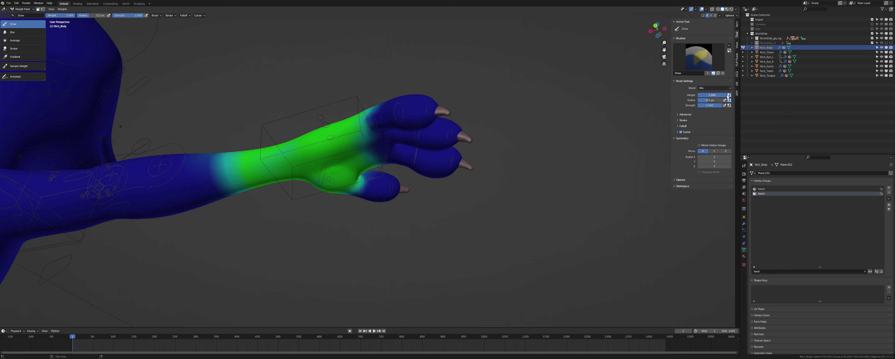
mouse_move(298, 141)
middle_down()
mouse_move(299, 159)
mouse_move(281, 181)
mouse_move(312, 140)
middle_up()
Enlarge the Blur brush and smooth the right hand group's weights across the forearm, wrist and finger bases.
click(11, 32)
key(f)
click(369, 141)
mouse_move(294, 132)
mouse_down()
mouse_move(276, 130)
mouse_move(289, 129)
mouse_up()
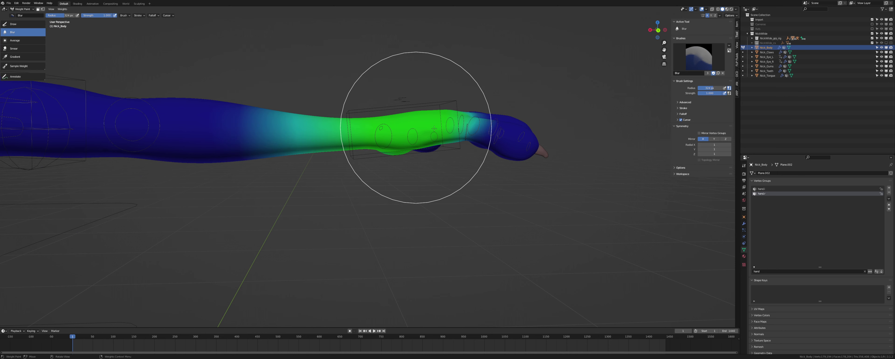
middle_drag(434, 128, 429, 159)
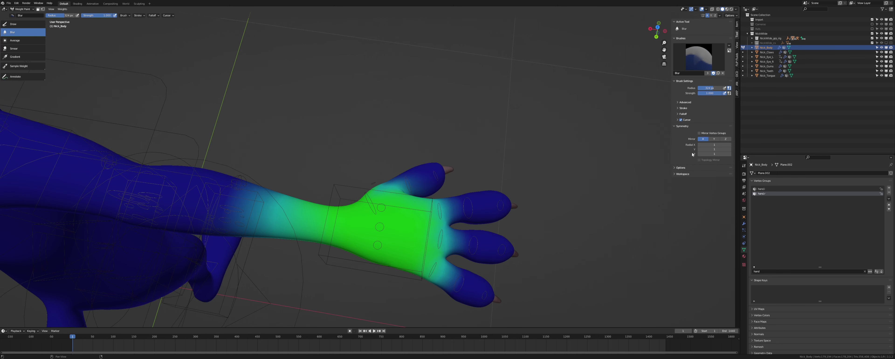
Turn on Mirror Vertex Groups for weight painting and undo the latest blur strokes on the right hand.
click(703, 134)
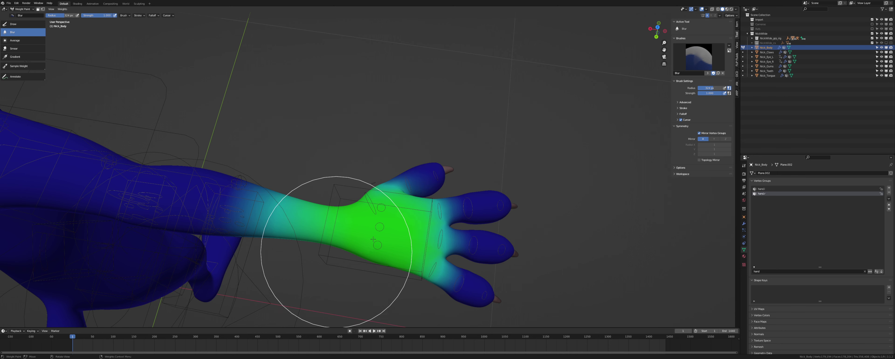
mouse_move(410, 230)
middle_down()
mouse_move(424, 90)
mouse_move(426, 176)
middle_up()
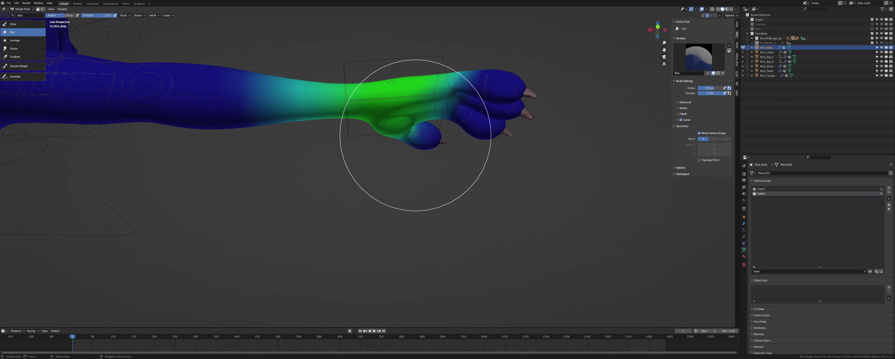
middle_drag(413, 139, 299, 169)
mouse_move(390, 150)
middle_down()
mouse_move(380, 137)
mouse_move(322, 135)
middle_up()
drag(322, 135, 342, 133)
key(ctrl+z)
key(ctrl+z)
key(ctrl+z)
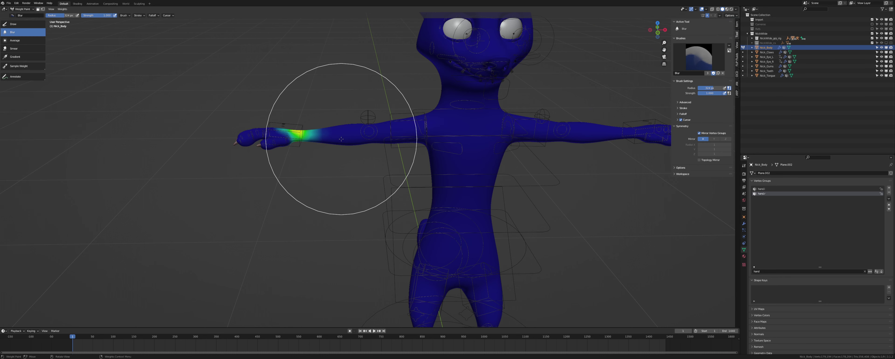
Repaint even right hand group weights over the wrist and back of the hand with the Draw brush.
scroll(341, 139, up, 4)
shift+middle_drag(295, 132, 426, 177)
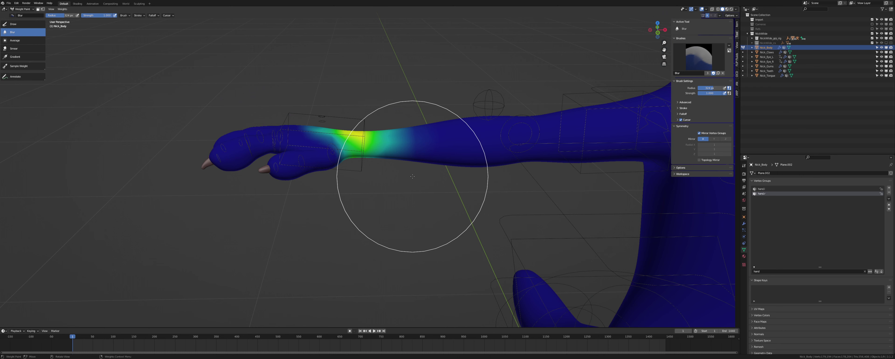
click(13, 24)
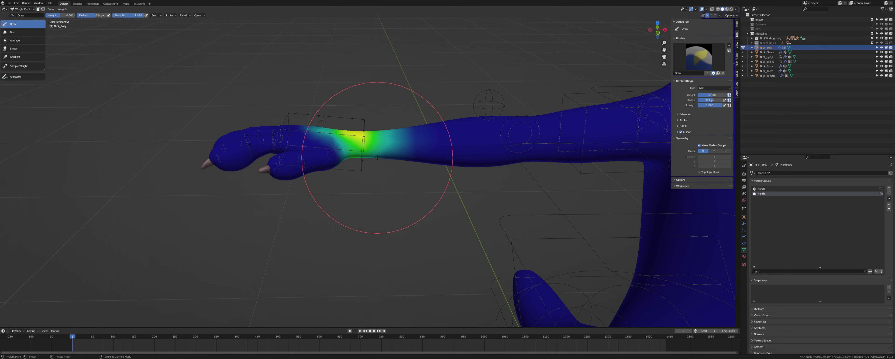
middle_drag(360, 150, 374, 153)
mouse_move(374, 153)
mouse_down()
mouse_move(315, 124)
mouse_move(324, 121)
mouse_up()
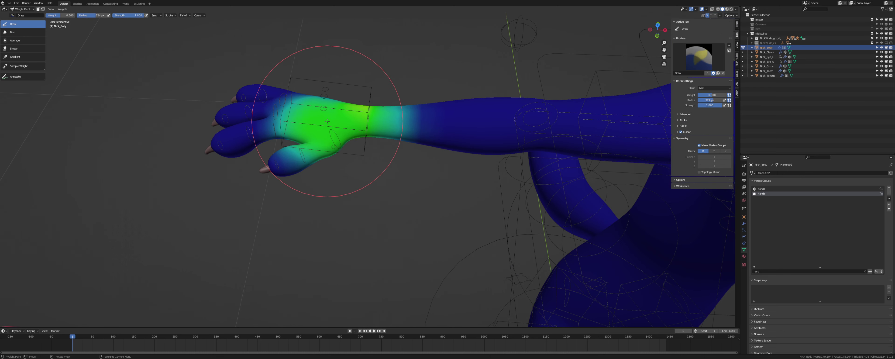
middle_drag(343, 98, 314, 124)
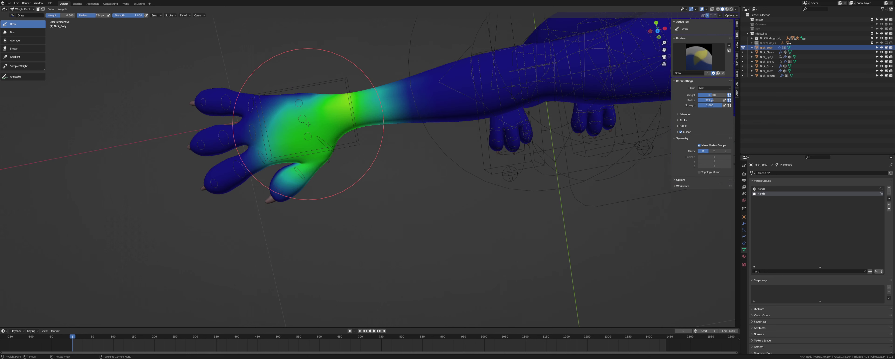
mouse_move(314, 124)
mouse_down()
mouse_move(333, 114)
mouse_move(340, 123)
mouse_move(343, 110)
mouse_up()
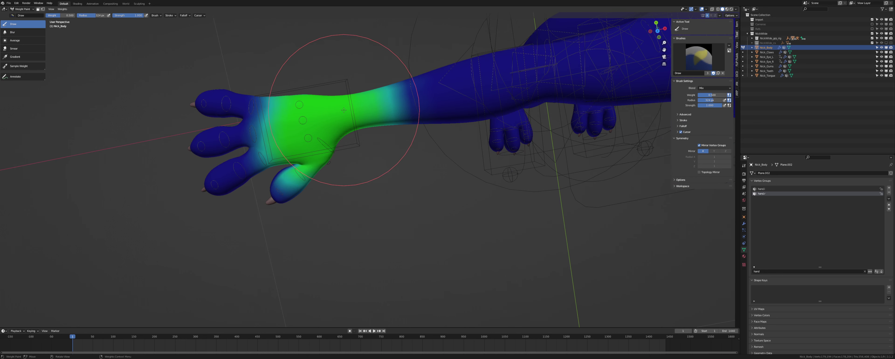
middle_drag(321, 128, 302, 110)
mouse_move(302, 110)
mouse_down()
mouse_move(292, 98)
mouse_move(280, 126)
mouse_up()
Paint the right hand group evenly over the palm, thumb base and underside of the wrist with the Draw brush.
middle_drag(280, 126, 330, 209)
drag(330, 209, 373, 237)
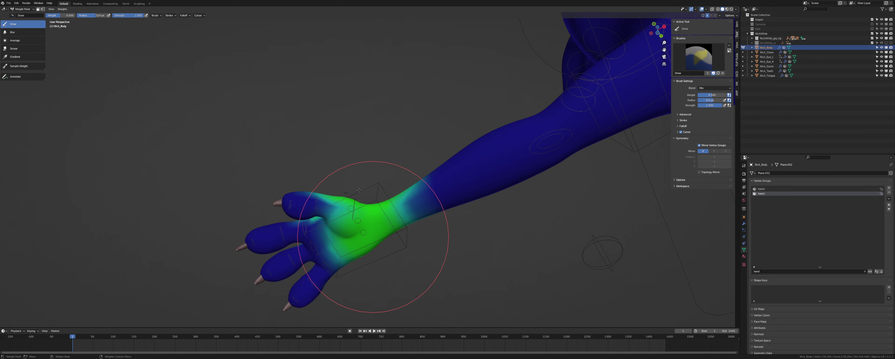
middle_drag(373, 237, 398, 186)
shift+middle_drag(349, 229, 364, 177)
drag(365, 177, 378, 175)
scroll(333, 163, up, 1)
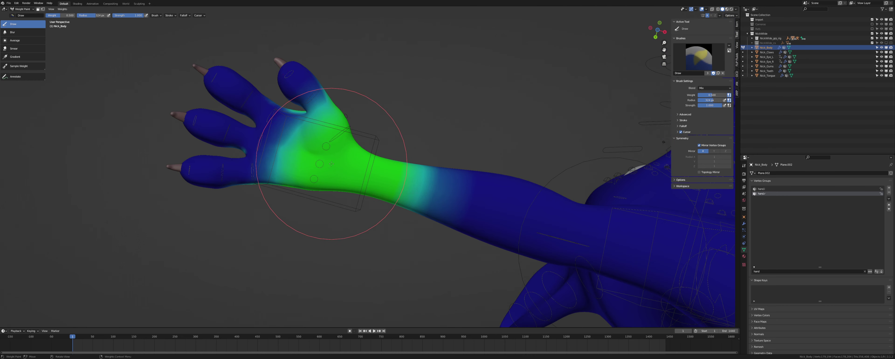
drag(333, 164, 332, 131)
middle_drag(344, 129, 333, 202)
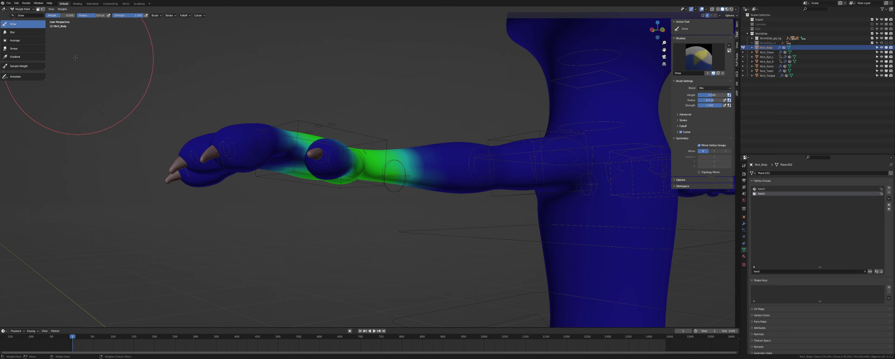
Smooth the right hand group's weights across the forearm, wrist, palm and finger bases with the Blur brush.
click(27, 32)
middle_drag(288, 131, 392, 231)
click(424, 123)
middle_drag(274, 192, 322, 194)
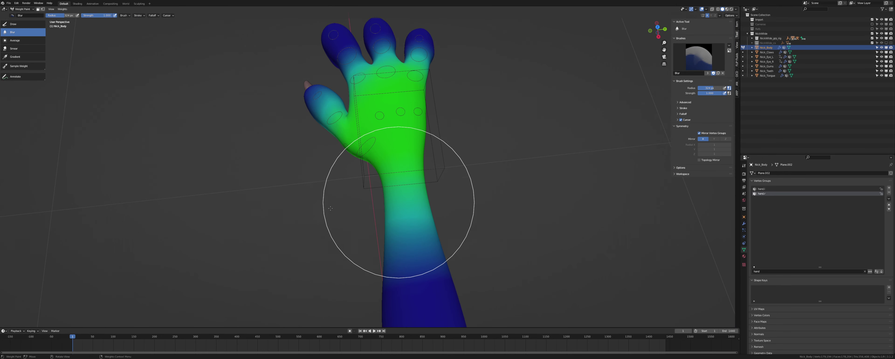
mouse_move(382, 186)
middle_down()
mouse_move(413, 173)
mouse_move(356, 140)
middle_up()
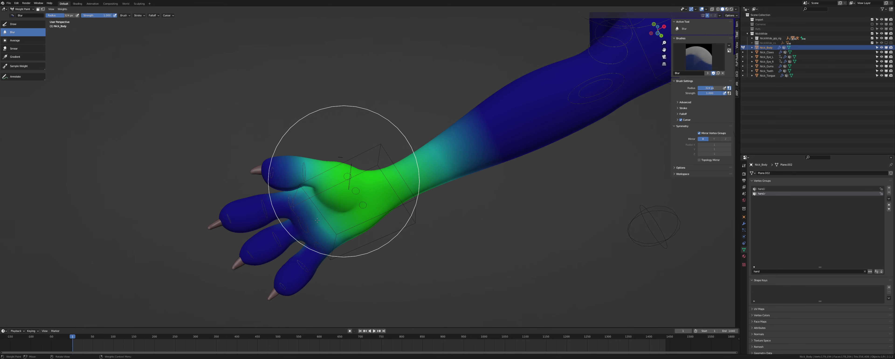
middle_drag(423, 209, 422, 216)
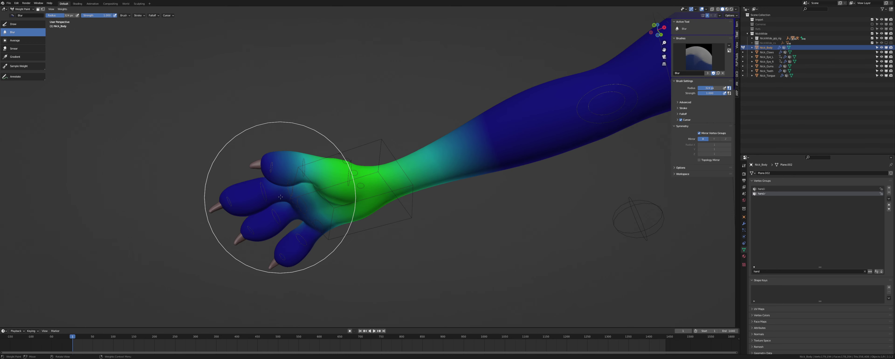
mouse_move(359, 209)
middle_down()
mouse_move(445, 221)
mouse_move(439, 192)
middle_up()
Save the file, and switch the body to Object Mode and back to Weight Paint.
scroll(457, 140, down, 4)
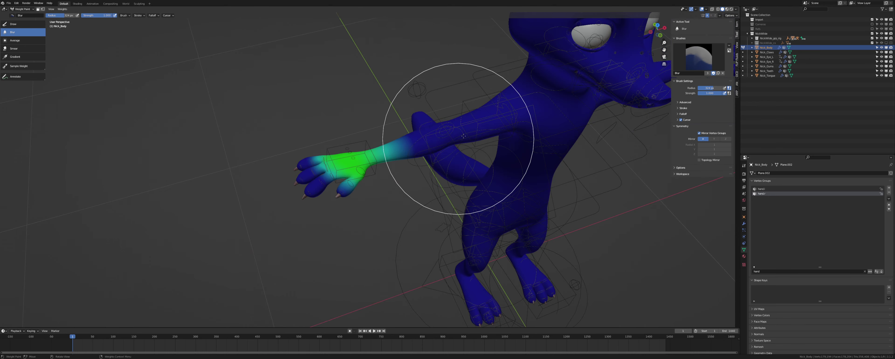
shift+middle_drag(457, 140, 302, 141)
key(ctrl+s)
key(ctrl+Tab)
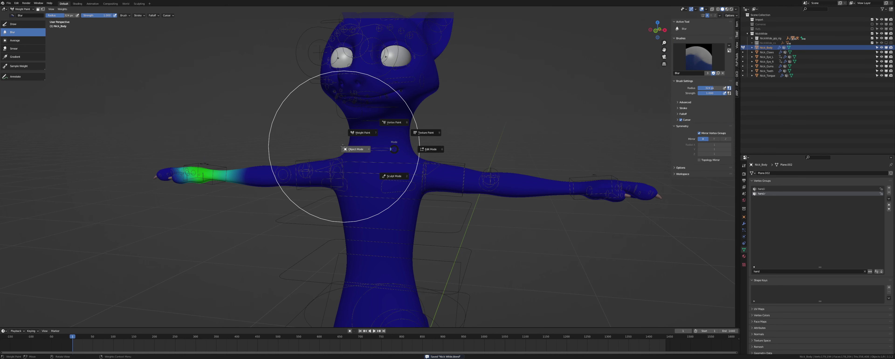
click(353, 150)
key(ctrl+Tab)
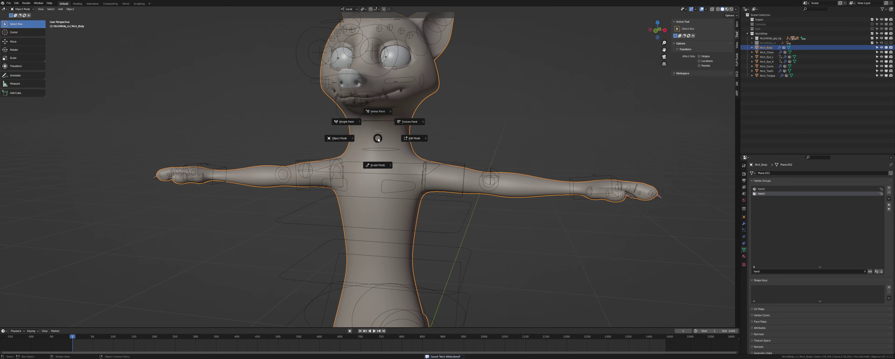
click(361, 130)
Filter the vertex groups by "shoulder" and compare the weights of both shoulder groups around the chest and neck.
scroll(379, 146, up, 3)
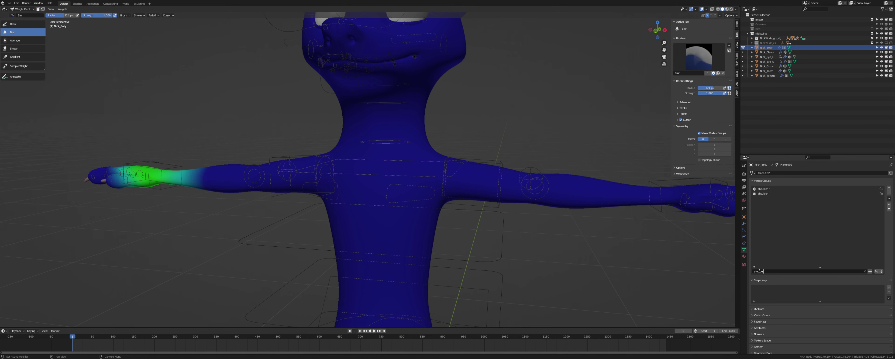
click(764, 189)
scroll(417, 148, up, 3)
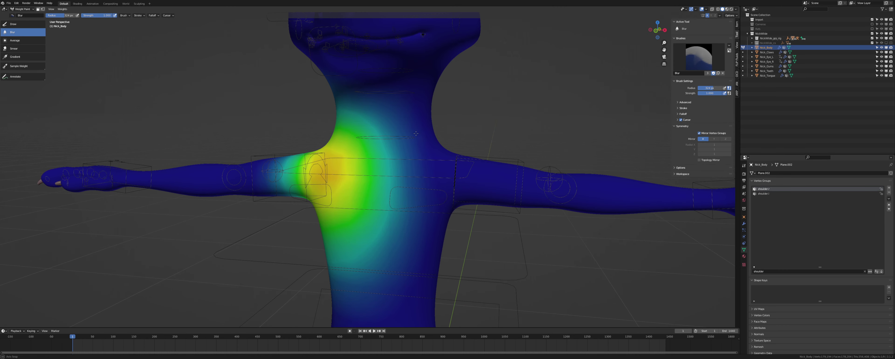
click(770, 193)
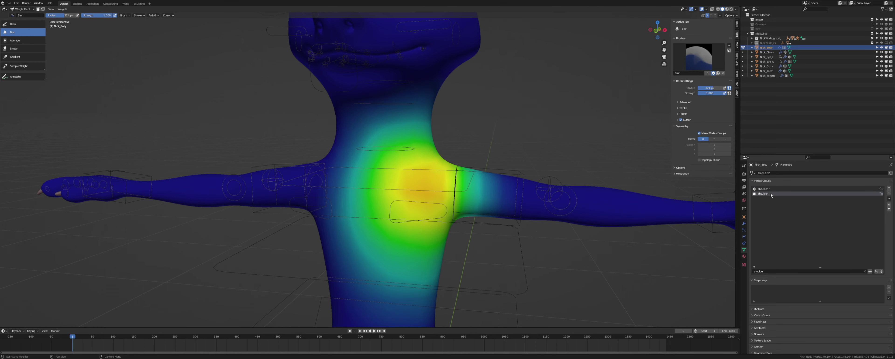
click(768, 189)
middle_drag(393, 138, 479, 128)
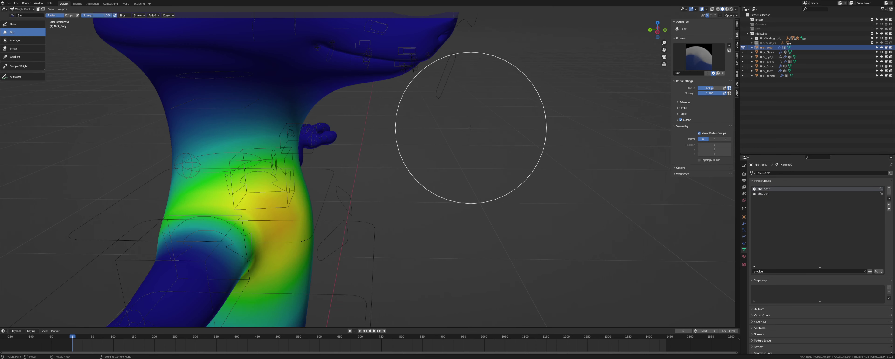
scroll(187, 148, down, 3)
middle_drag(306, 149, 229, 148)
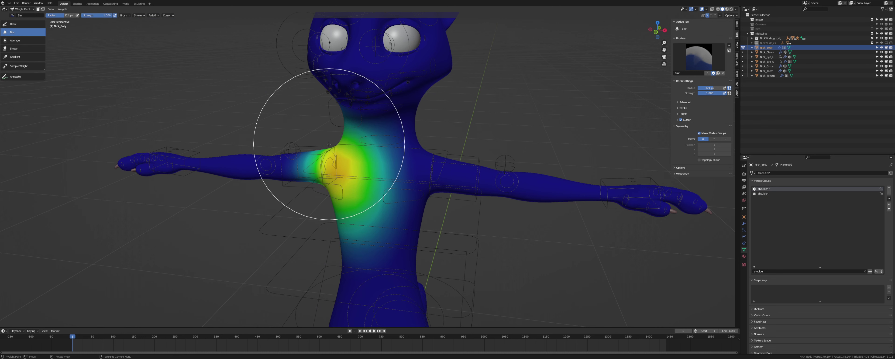
Select the entire body mesh in Edit Mode and apply Snap to Symmetry.
key(ctrl+Tab)
click(300, 146)
key(Tab)
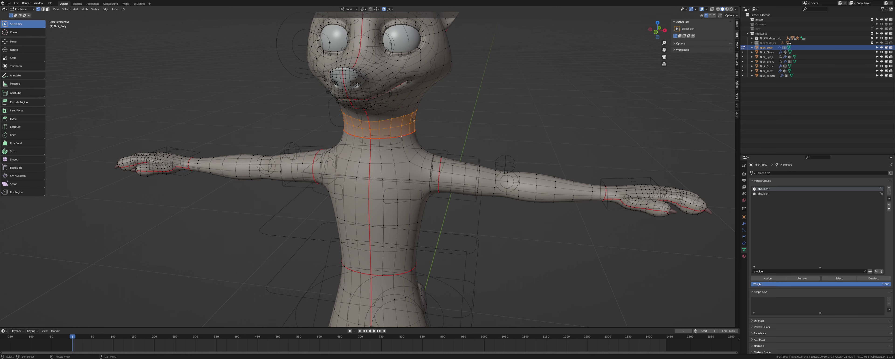
key(a)
scroll(407, 132, down, 2)
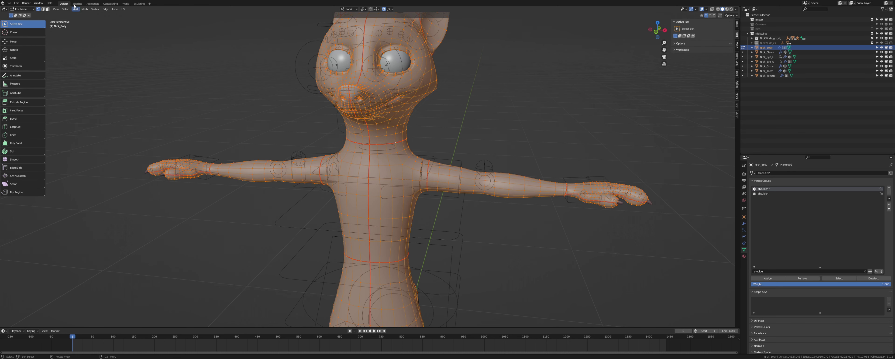
click(78, 11)
mouse_move(84, 9)
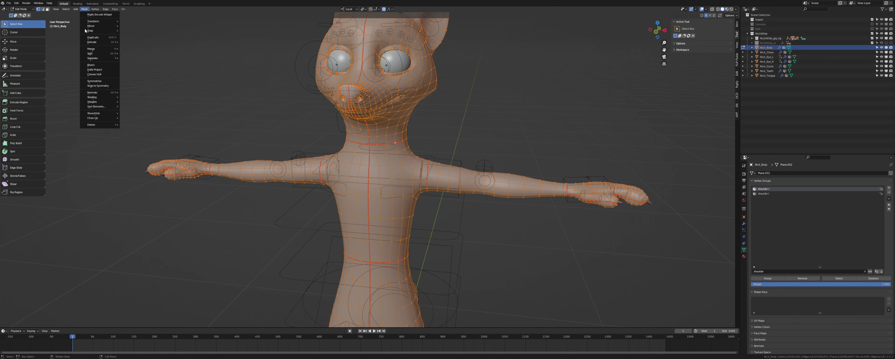
click(99, 87)
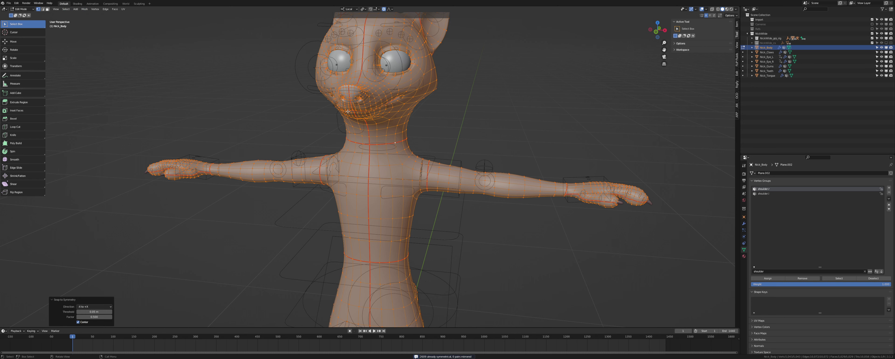
Return the body to Weight Paint mode, and clear the vertex group filter to start a new search.
scroll(347, 111, up, 1)
key(Tab)
key(ctrl+Tab)
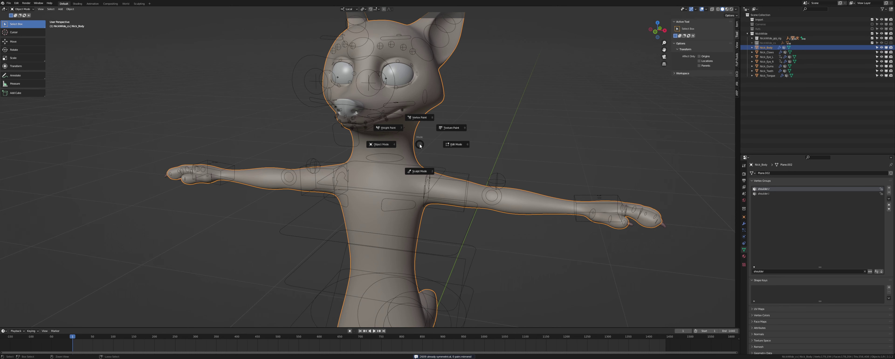
click(388, 127)
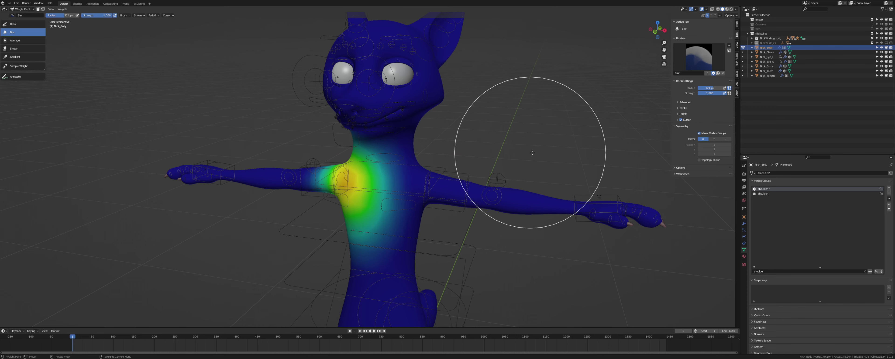
click(864, 271)
scroll(465, 167, up, 3)
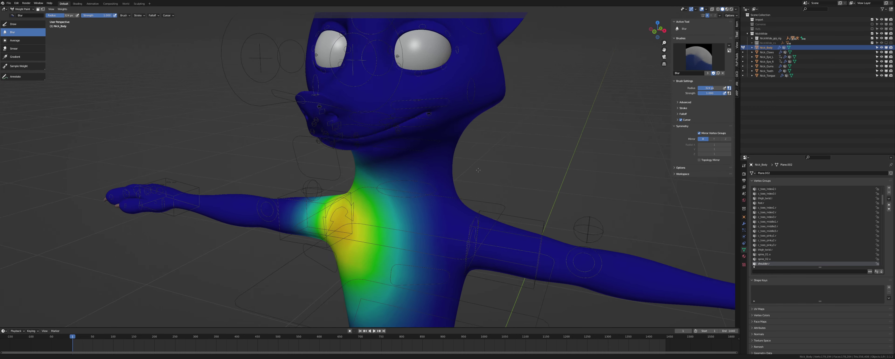
middle_drag(478, 170, 481, 161)
click(779, 273)
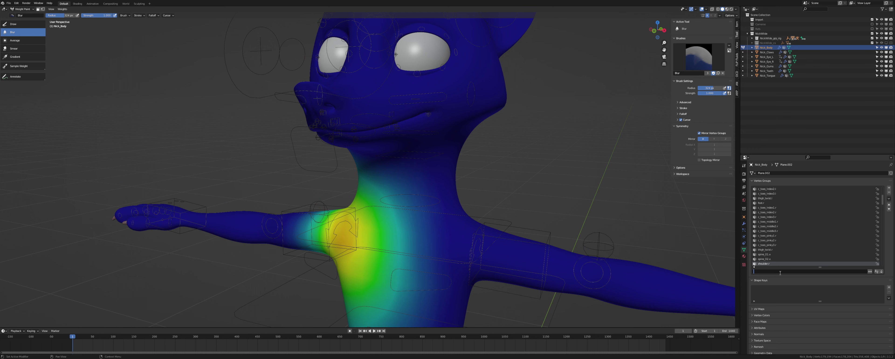
Filter the body's vertex groups by "lips" and show the first lower-lip group's weights at the mouth.
text(lips)
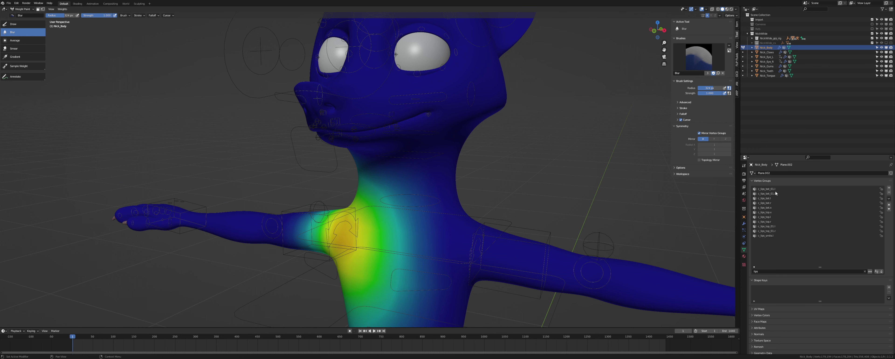
click(773, 190)
middle_drag(376, 134, 379, 112)
scroll(385, 147, up, 3)
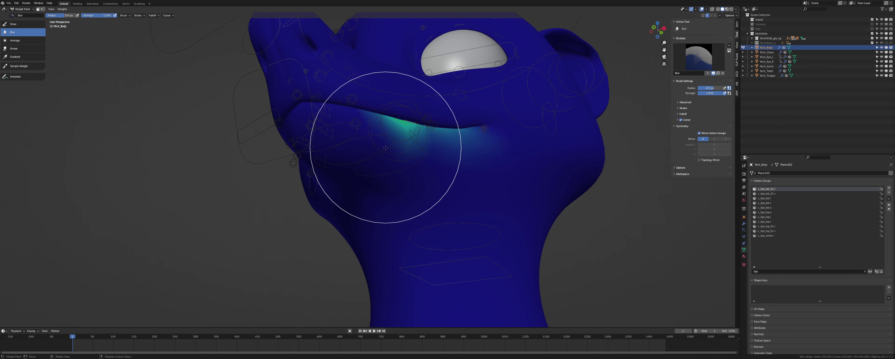
Try painting weight onto the lower lip with a smaller Draw brush.
click(13, 24)
middle_drag(347, 135, 379, 144)
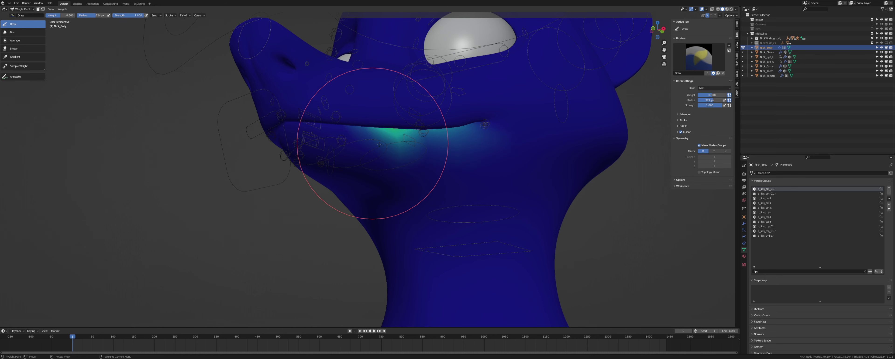
key(f)
click(367, 156)
click(398, 147)
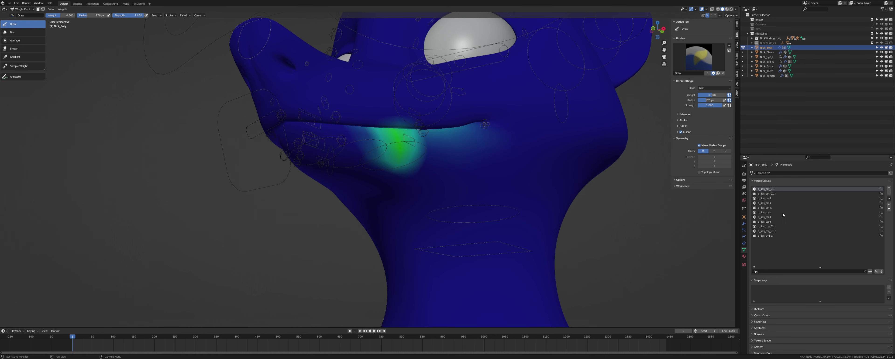
Compare the first two lower-lip vertex groups, and in Edit Mode remove the selected vertices from both.
click(774, 193)
mouse_move(434, 194)
middle_down()
mouse_move(400, 194)
mouse_move(469, 197)
mouse_move(423, 198)
middle_up()
click(774, 189)
middle_drag(449, 169, 436, 183)
key(Tab)
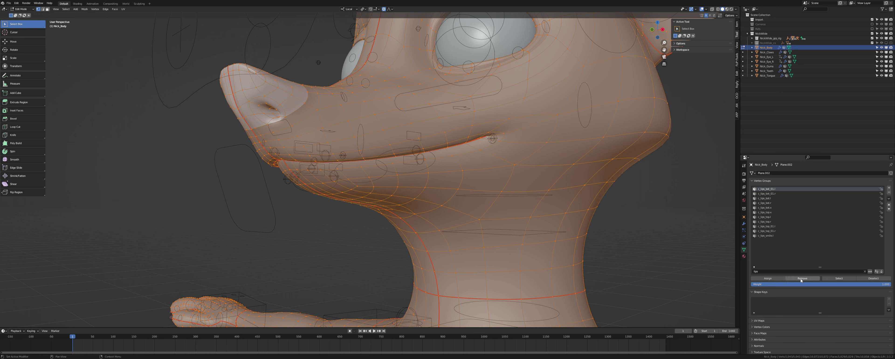
click(801, 279)
click(776, 193)
click(801, 279)
Remove the selected vertices from the remaining three lower-lip vertex groups.
click(770, 199)
click(796, 277)
click(766, 203)
click(801, 278)
click(777, 211)
click(801, 278)
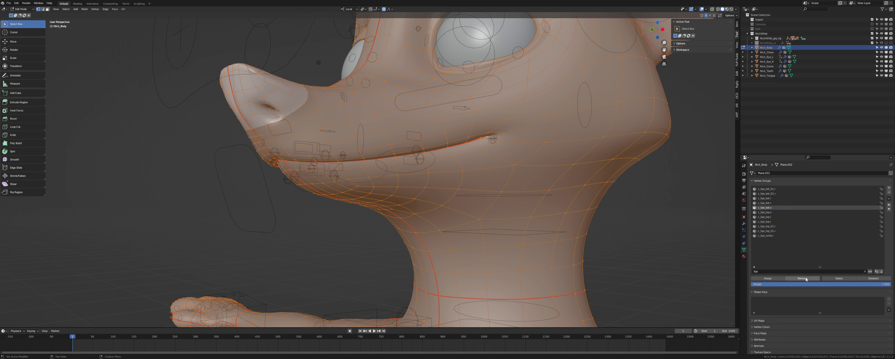
Remove the selected vertices from the upper-lip vertex groups and make the lip smile group active.
click(778, 217)
click(777, 221)
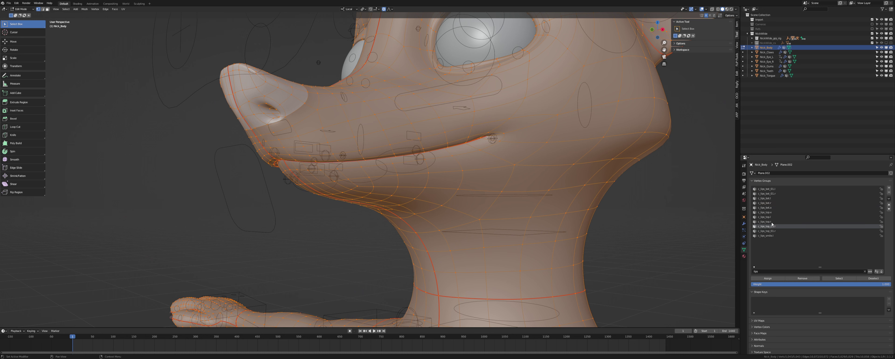
click(801, 278)
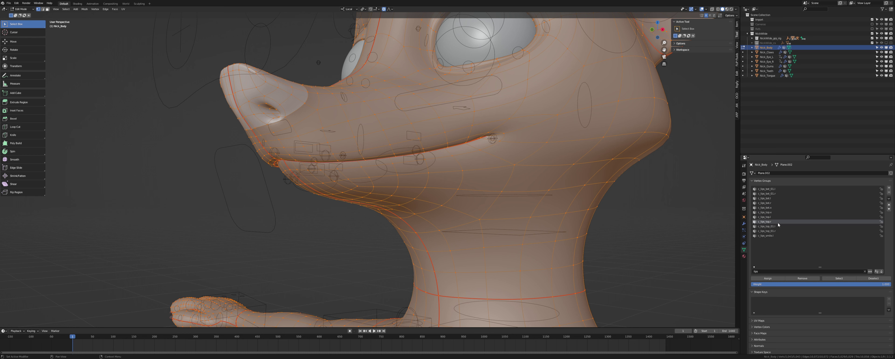
click(777, 226)
click(801, 278)
click(777, 230)
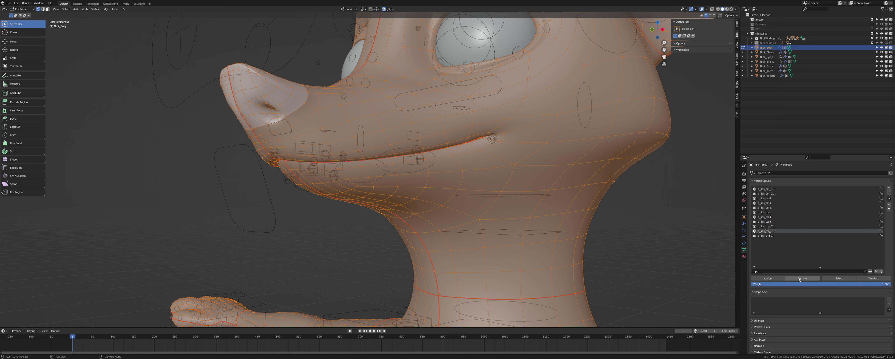
click(799, 278)
click(778, 235)
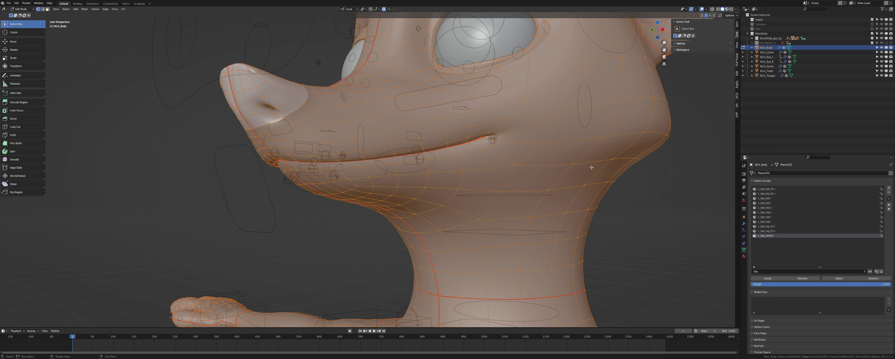
Search the full vertex group list for smile groups, filtering by "smile", and clear the filter.
click(864, 271)
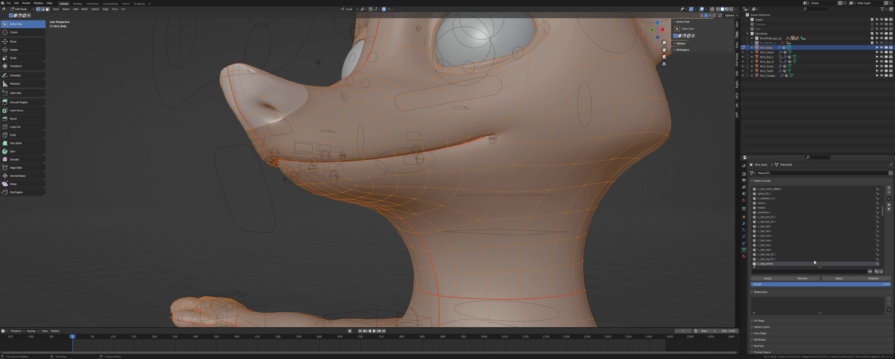
scroll(799, 255, down, 3)
double_click(773, 249)
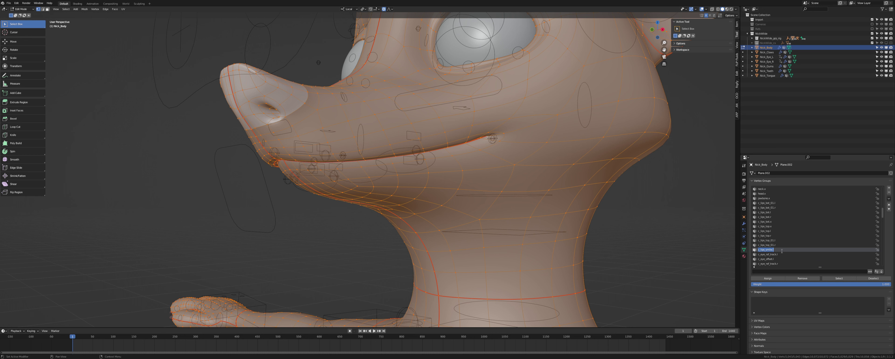
key(Return)
drag(882, 212, 883, 219)
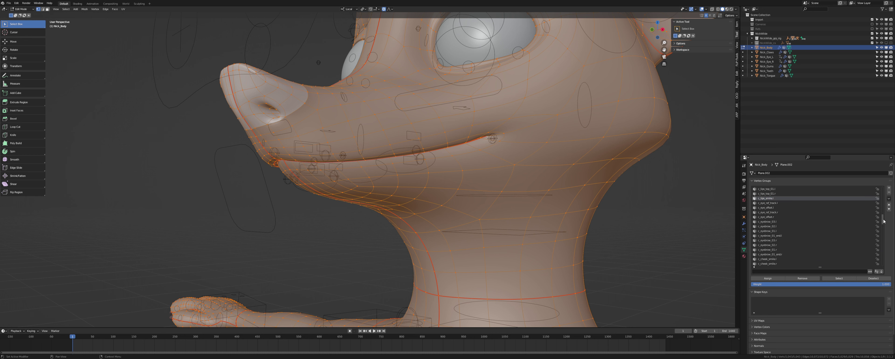
click(824, 271)
text(smile)
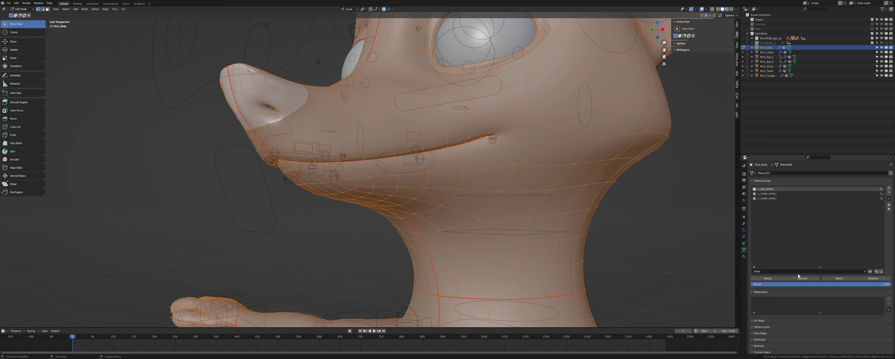
click(864, 272)
scroll(386, 170, down, 2)
Leave mesh editing, select the character's rig and switch it to Pose Mode.
key(ctrl+Tab)
key(ctrl+Tab)
key(ctrl+Tab)
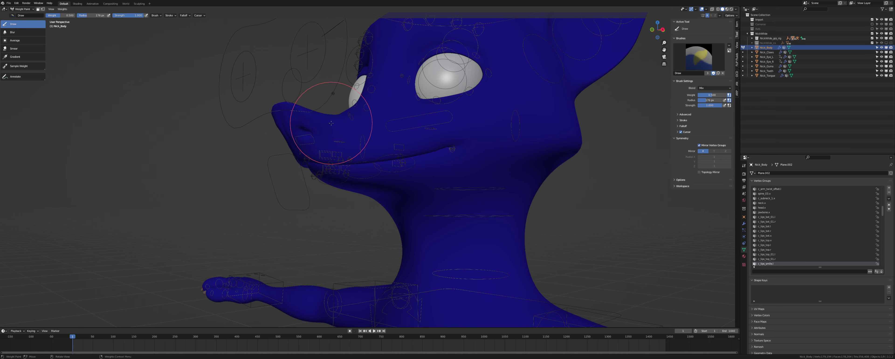
key(ctrl+Tab)
click(314, 122)
click(287, 157)
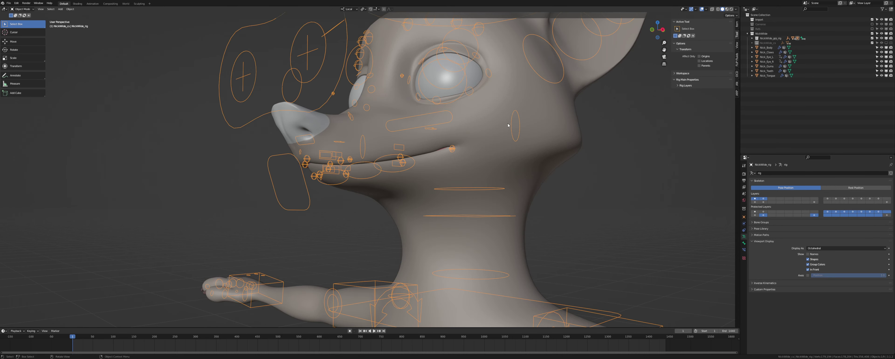
middle_drag(508, 126, 281, 139)
key(ctrl+Tab)
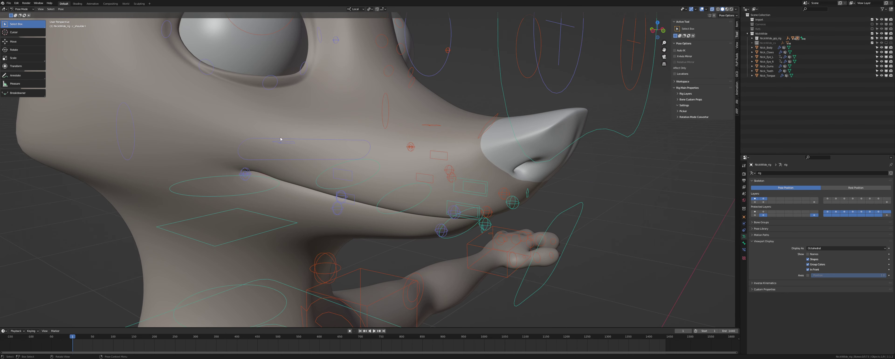
Inspect the bone properties of the cheek smile, lip corner and lip smile bones beside the mouth.
click(281, 141)
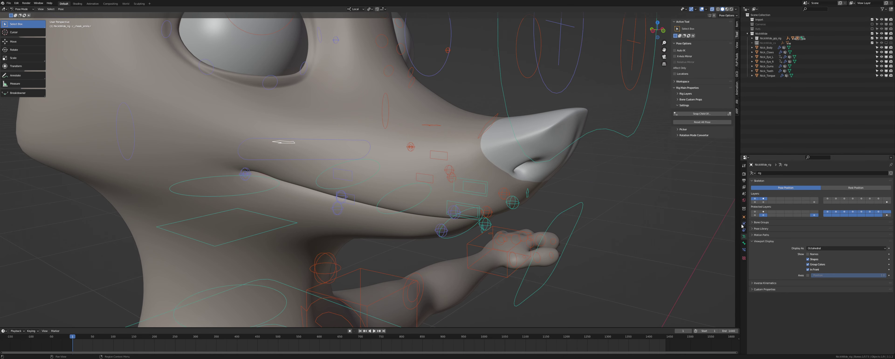
click(743, 243)
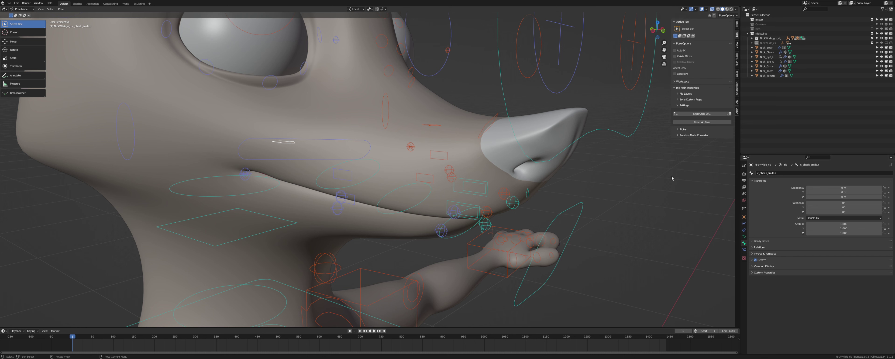
click(245, 172)
shift+middle_drag(246, 172, 380, 170)
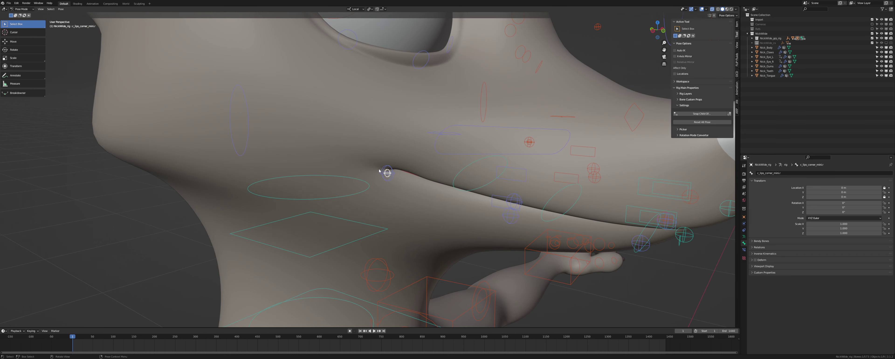
click(388, 168)
scroll(399, 170, down, 1)
middle_drag(454, 187, 448, 184)
click(420, 167)
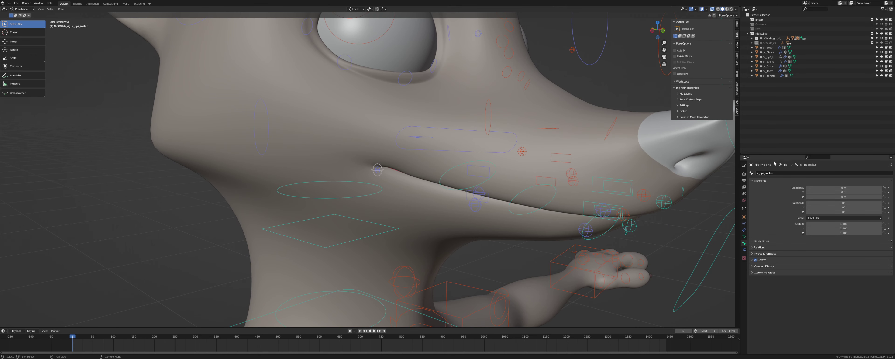
Add a new vertex group named c_lips_smile.r to Nick_Body.
click(767, 48)
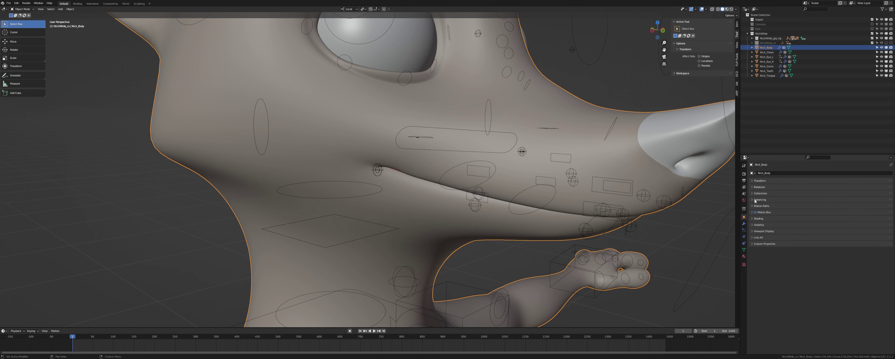
click(744, 250)
click(888, 188)
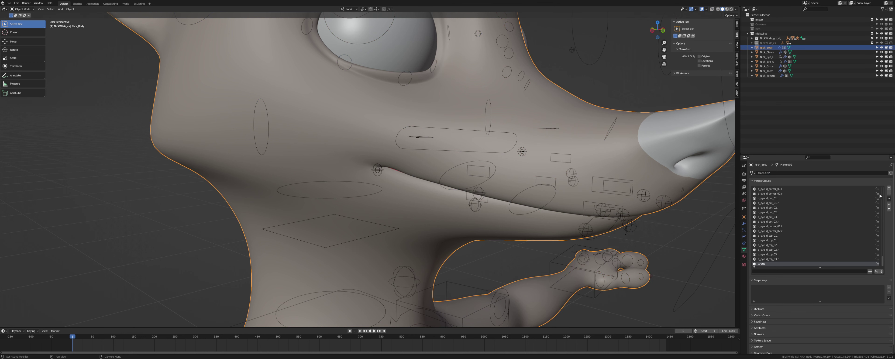
double_click(785, 263)
text(c_lips_smile.r)
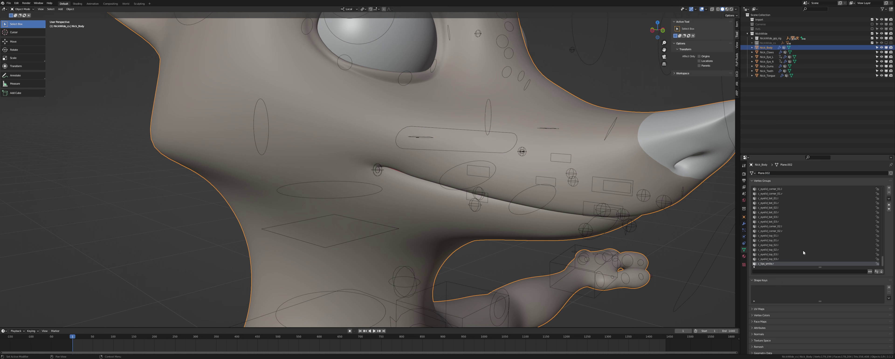
click(888, 204)
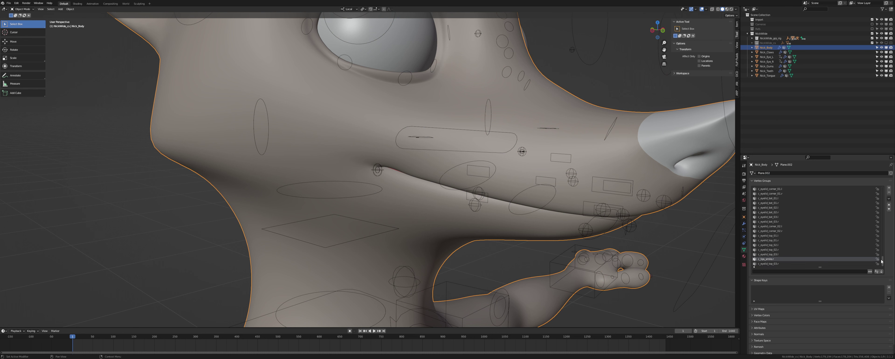
mouse_move(882, 262)
mouse_down()
mouse_move(884, 199)
mouse_move(884, 262)
mouse_up()
click(888, 209)
Put the body mesh in Edit Mode and filter its vertex groups by "lips".
scroll(549, 226, down, 2)
middle_drag(549, 229, 450, 201)
key(ctrl+Tab)
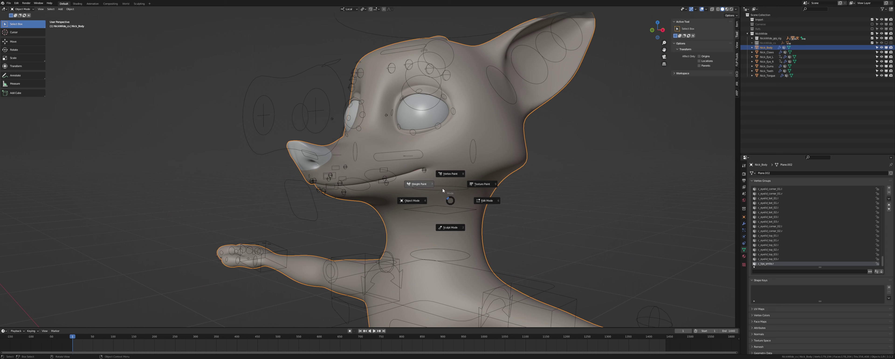
click(485, 201)
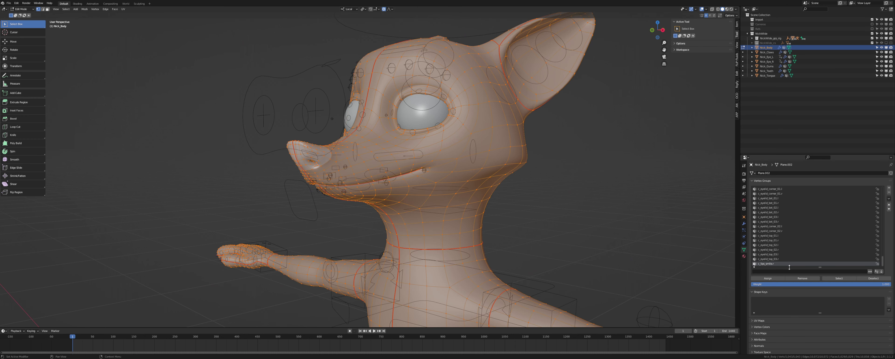
click(797, 271)
text(lips)
Switch the body to Weight Paint mode, check other lip groups and make the c_lips_smile.r group active.
key(ctrl+Tab)
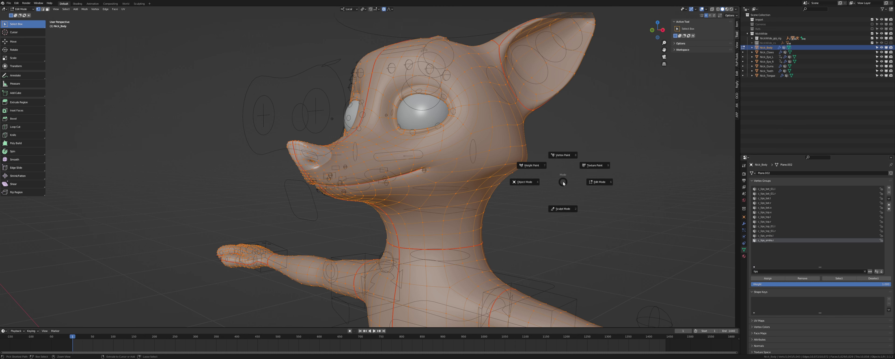
click(524, 181)
key(ctrl+Tab)
click(530, 165)
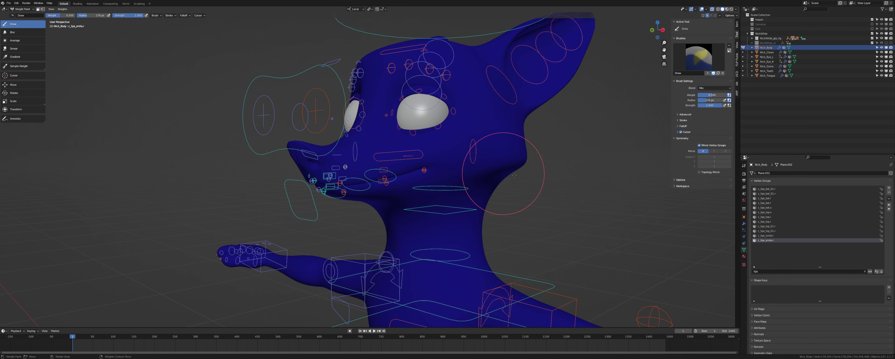
click(775, 194)
click(772, 203)
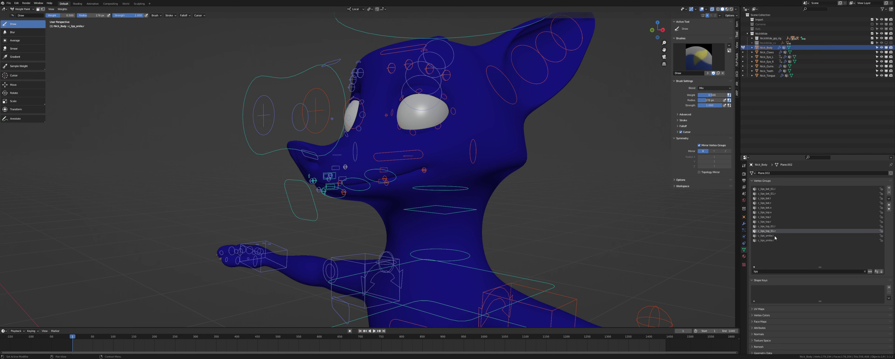
click(771, 240)
Return to Object Mode, select the rig by a forehead control and put it in Pose Mode.
shift+middle_drag(525, 176, 548, 197)
middle_drag(454, 175, 462, 178)
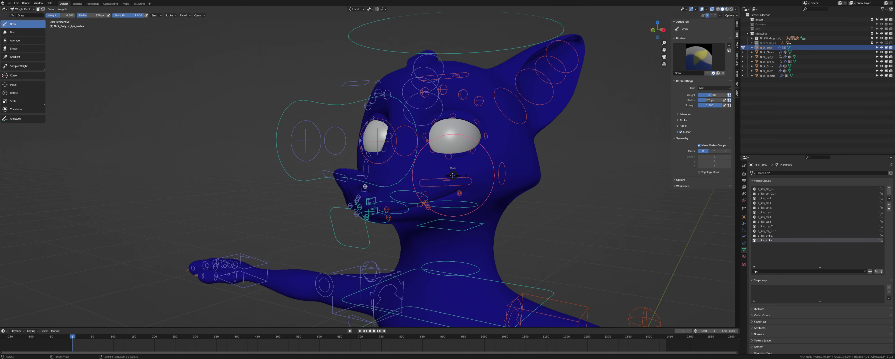
key(ctrl+Tab)
click(420, 174)
ctrl+middle_drag(481, 153, 463, 89)
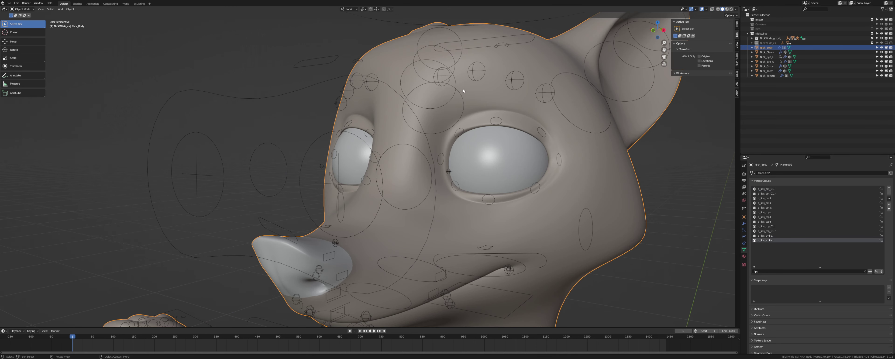
click(474, 52)
key(ctrl+Tab)
middle_drag(472, 49, 469, 69)
click(469, 69)
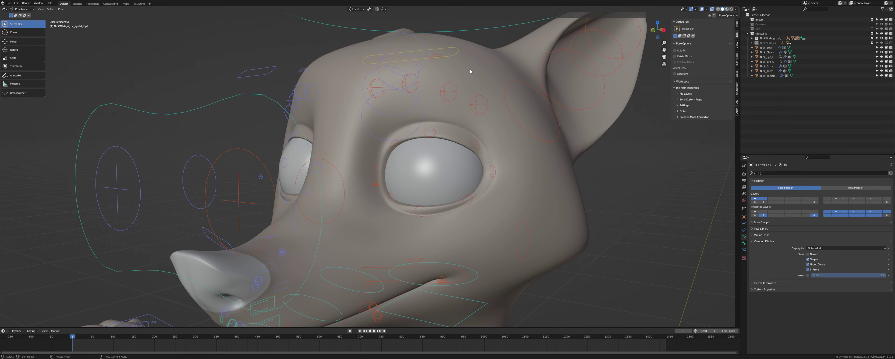
Switch Nick_Body to Weight Paint mode and filter its vertex groups by "brow".
click(764, 47)
key(ctrl+Tab)
click(457, 70)
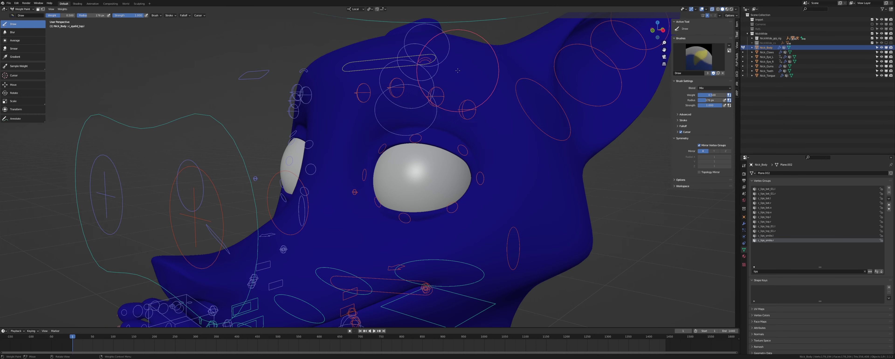
middle_drag(457, 70, 459, 79)
click(774, 271)
key(BackSpace)
text(b)
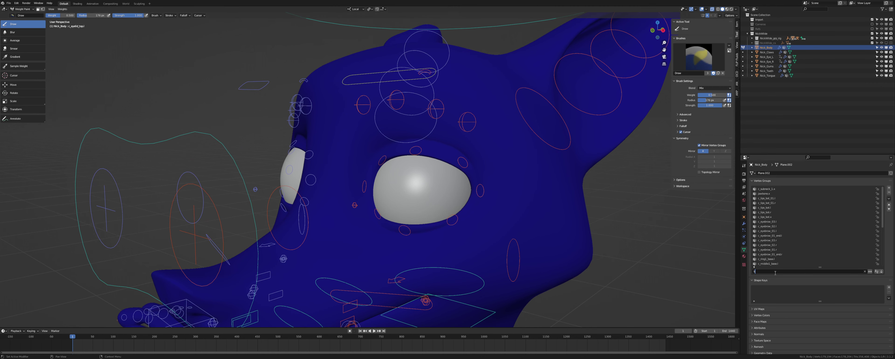
text(row)
Inspect the existing weights of the first eyebrow vertex groups on the forehead.
click(783, 218)
click(777, 198)
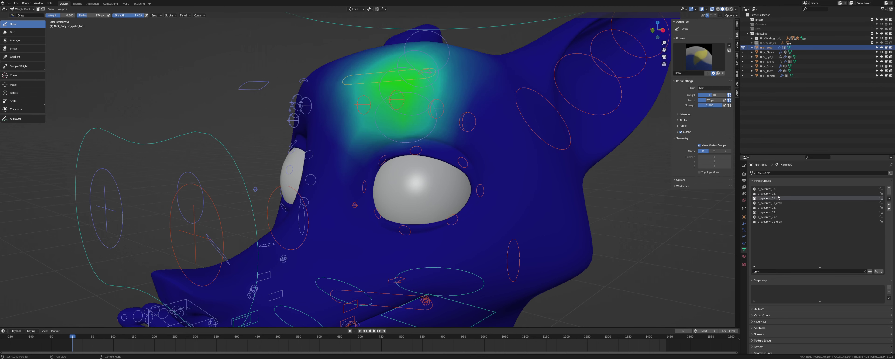
click(776, 194)
click(776, 189)
middle_drag(631, 186, 480, 177)
Put the body in Edit Mode and remove all its vertices from the first four eyebrow vertex groups.
key(Tab)
scroll(480, 187, down, 3)
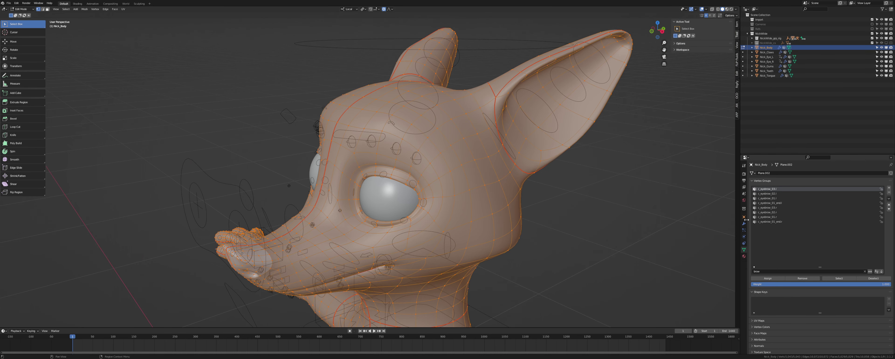
click(780, 194)
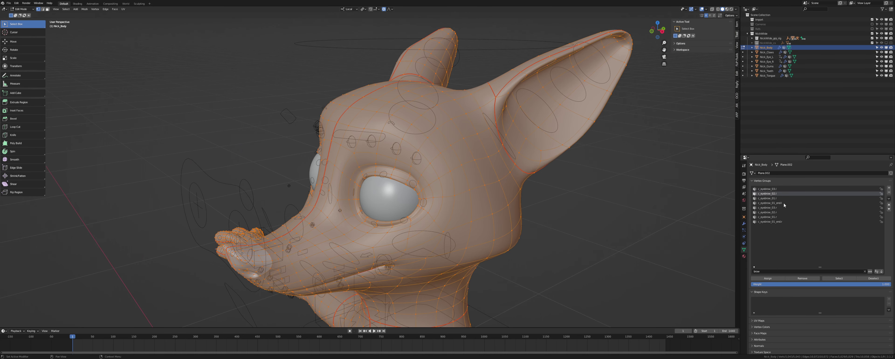
click(780, 199)
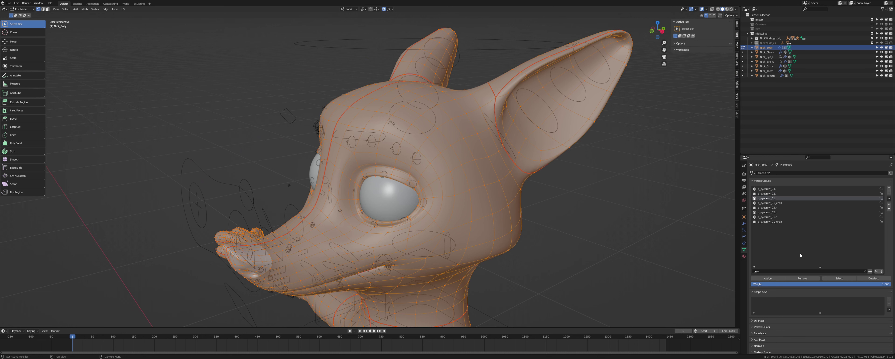
click(785, 203)
key(Tab)
key(Tab)
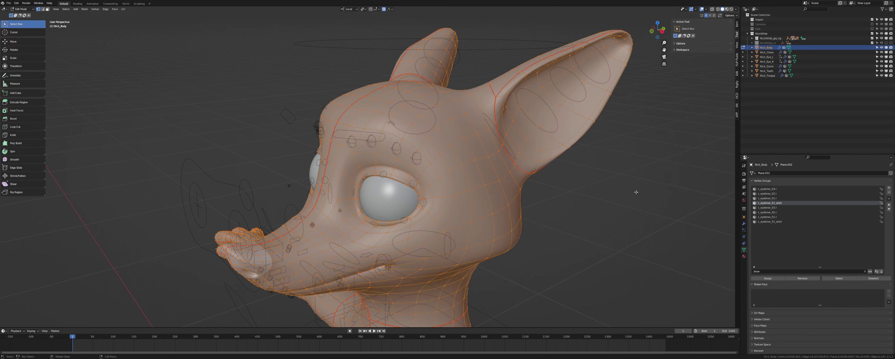
Remove all the body's vertices from the remaining four eyebrow vertex groups, ending with the second end group.
click(777, 209)
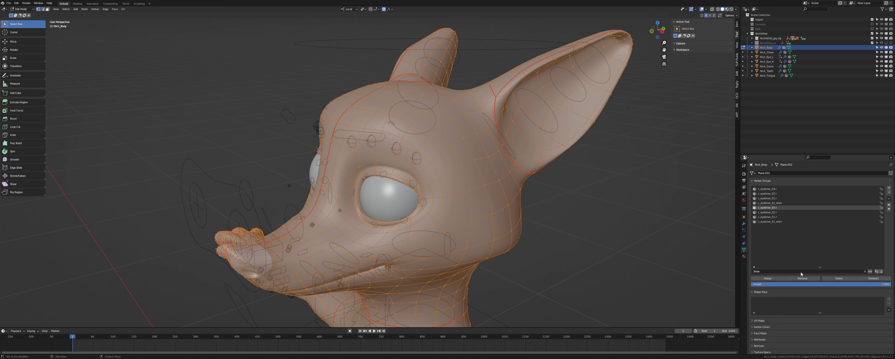
ctrl+scroll(791, 228, down, 1)
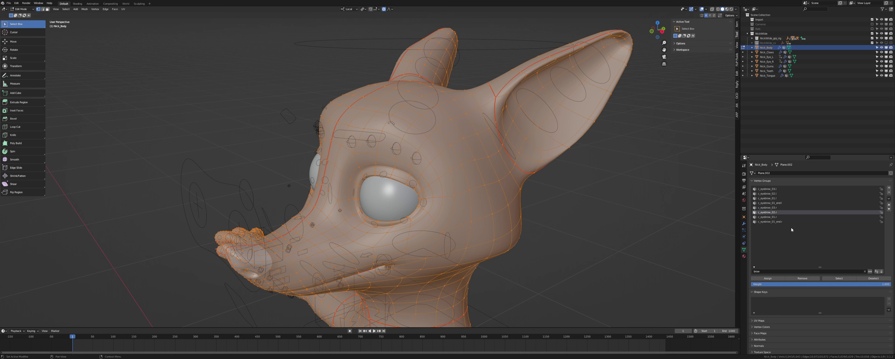
key(Down)
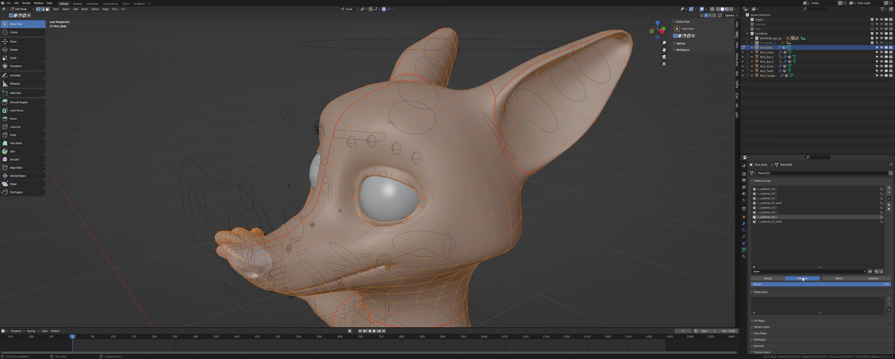
click(782, 222)
click(802, 278)
Return to Weight Paint mode, filter the vertex groups by "eye" and check the weights of several eyelid groups.
key(ctrl+Tab)
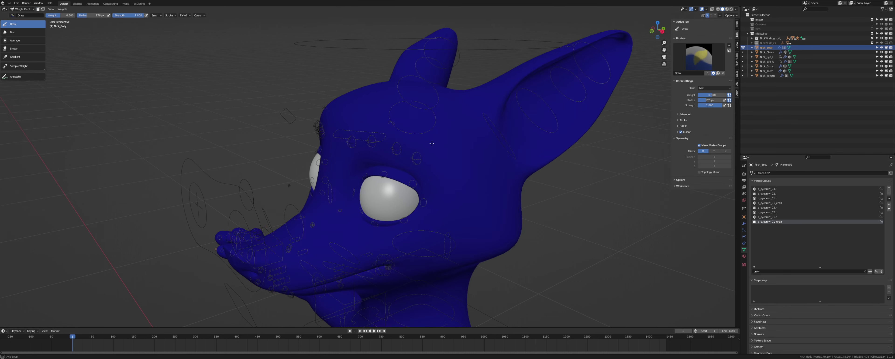
middle_drag(432, 143, 443, 139)
click(773, 271)
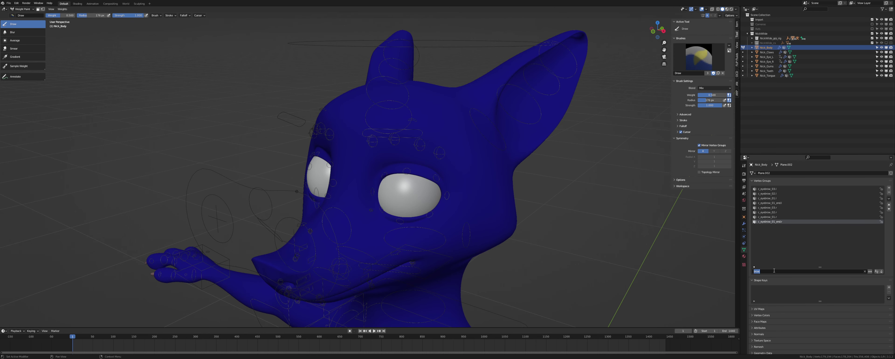
text(eye)
click(776, 203)
click(778, 212)
click(781, 226)
click(783, 235)
click(786, 250)
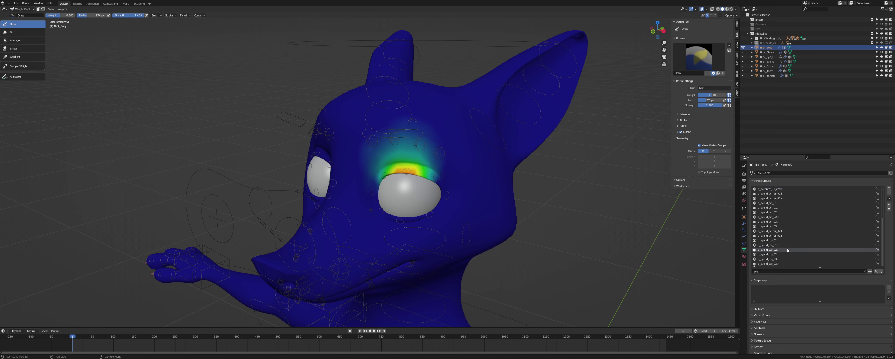
click(780, 189)
Filter the vertex groups by "eyelid" and, in Edit Mode, remove all vertices from the first two eyelid corner groups.
click(780, 272)
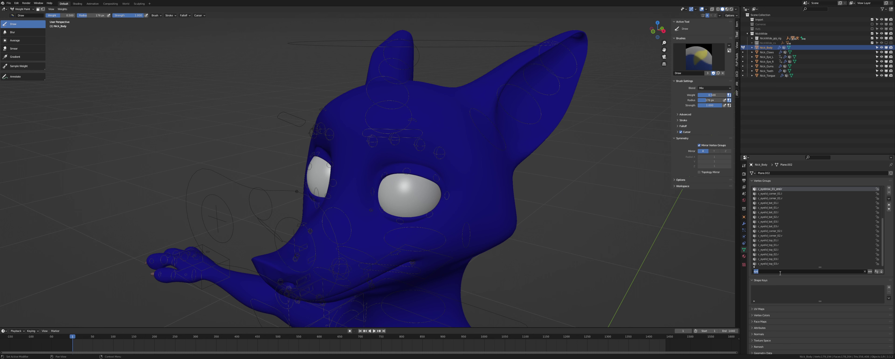
text(lid)
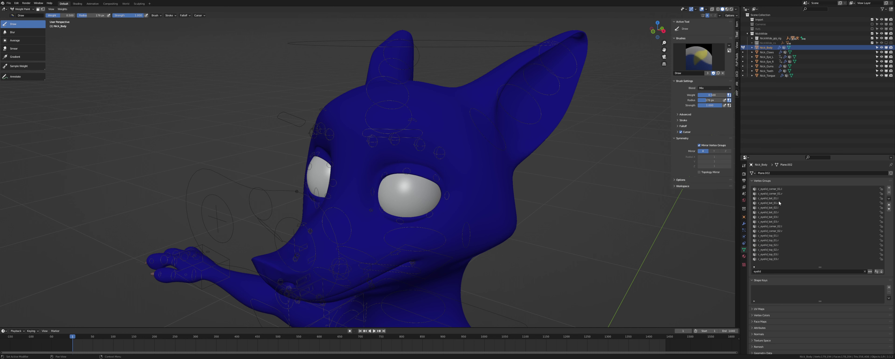
click(774, 188)
key(Tab)
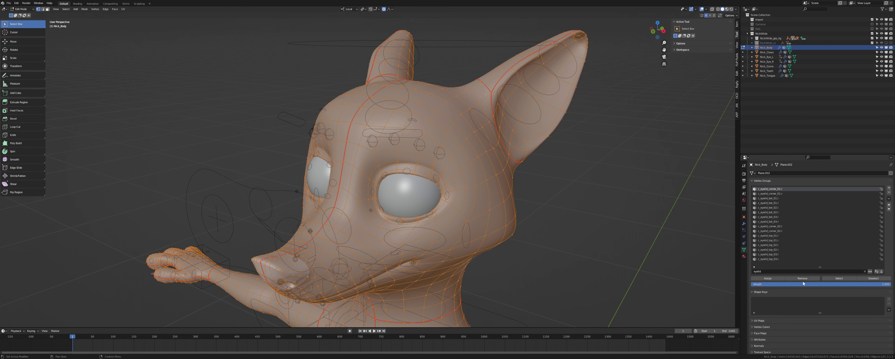
click(780, 193)
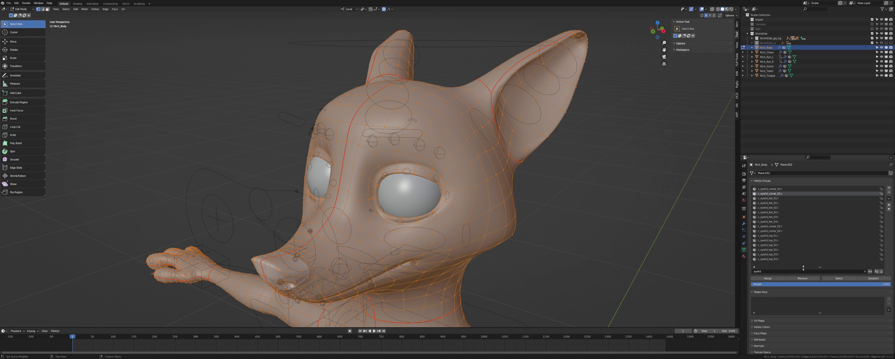
click(802, 278)
Remove all the body's vertices from each of the c_eyelid_bot vertex groups.
click(772, 198)
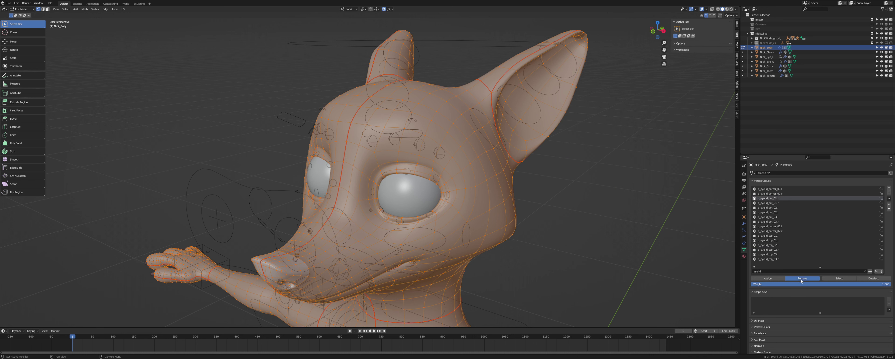
click(779, 207)
click(783, 203)
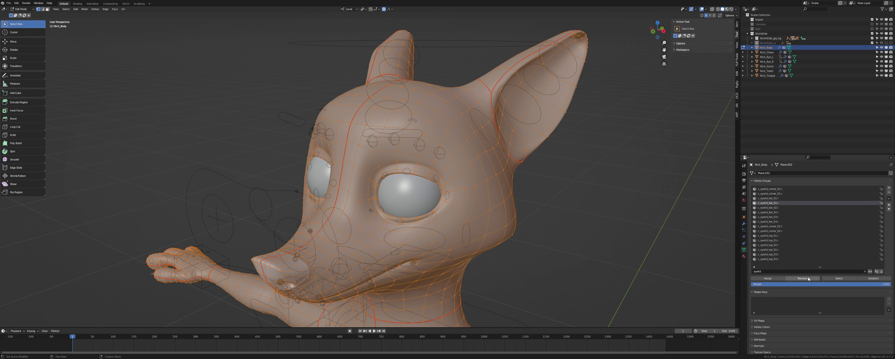
click(783, 207)
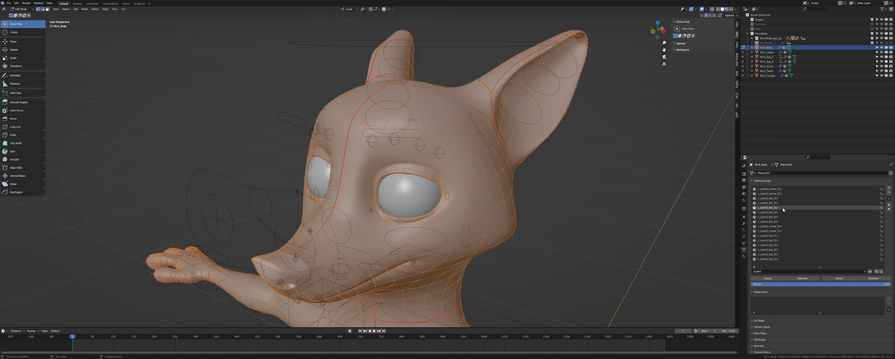
click(781, 212)
click(801, 278)
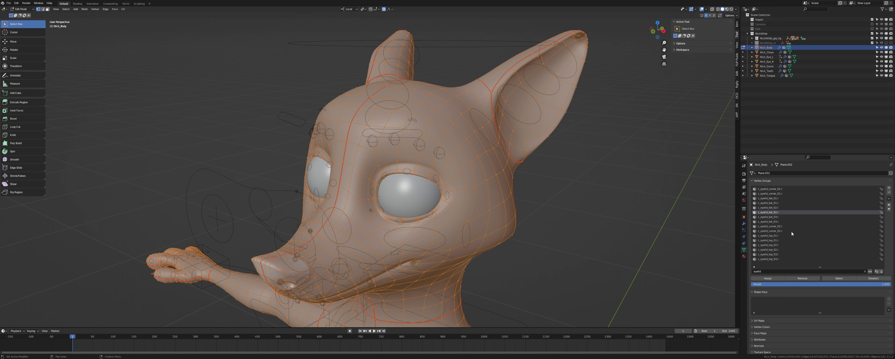
click(784, 222)
click(802, 278)
Remove all the body's vertices from the other two eyelid corner groups and every c_eyelid_top vertex group.
click(780, 226)
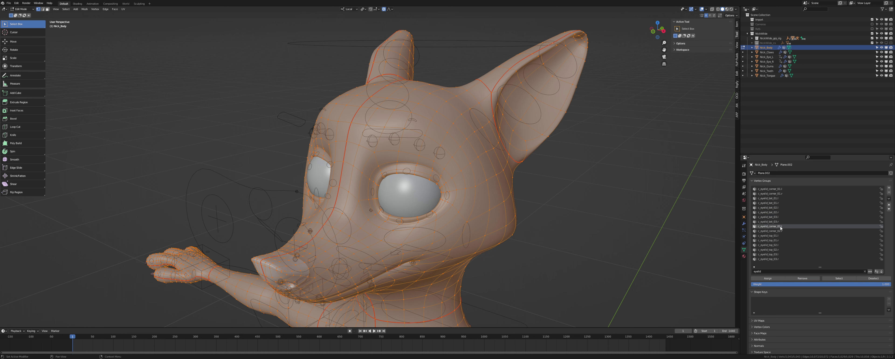
click(802, 278)
click(779, 231)
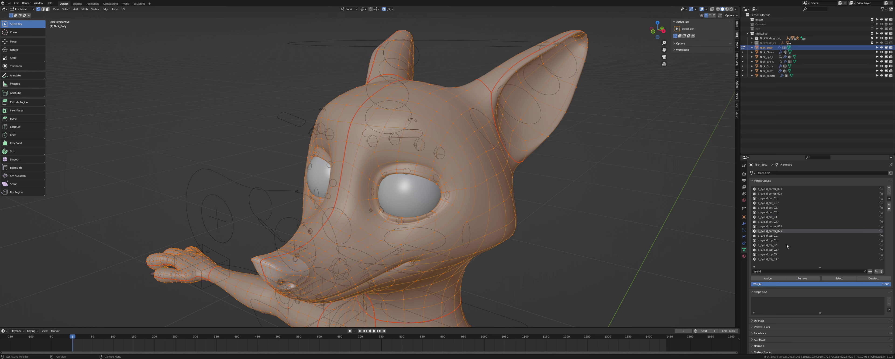
click(781, 236)
click(780, 240)
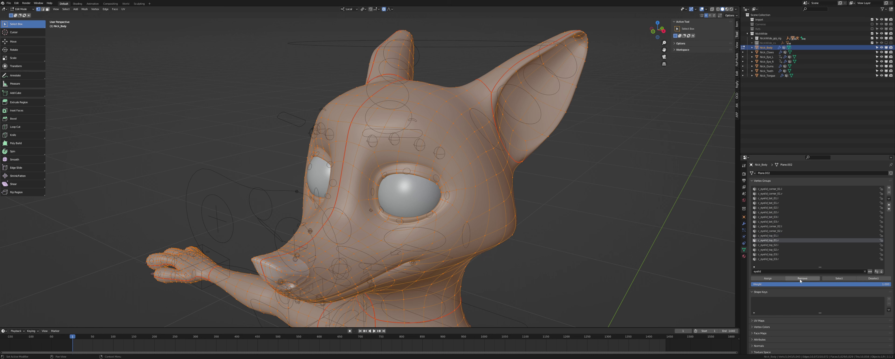
click(799, 277)
click(781, 250)
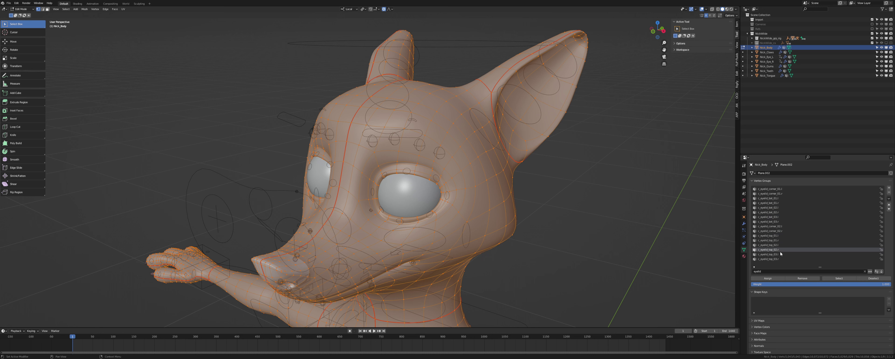
click(783, 254)
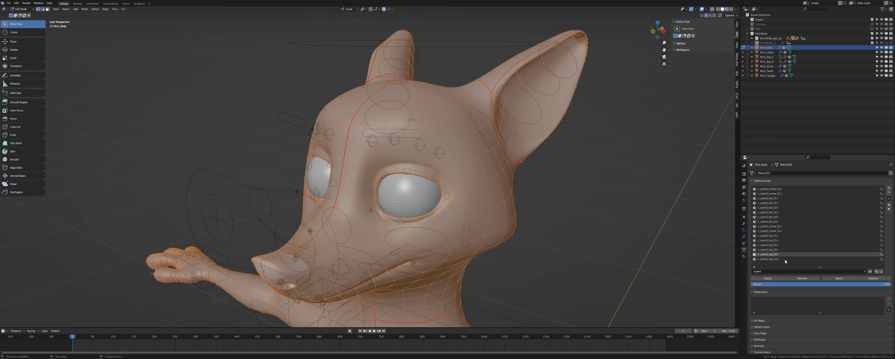
click(784, 259)
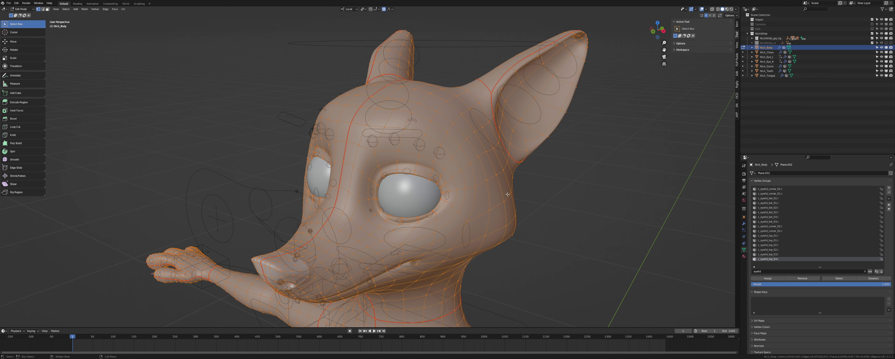
Return the body to Object Mode, show the whole upper body in front view and save the file.
key(Tab)
key(KP_1)
scroll(508, 194, down, 3)
shift+middle_drag(452, 199, 466, 171)
key(ctrl+Tab)
click(442, 170)
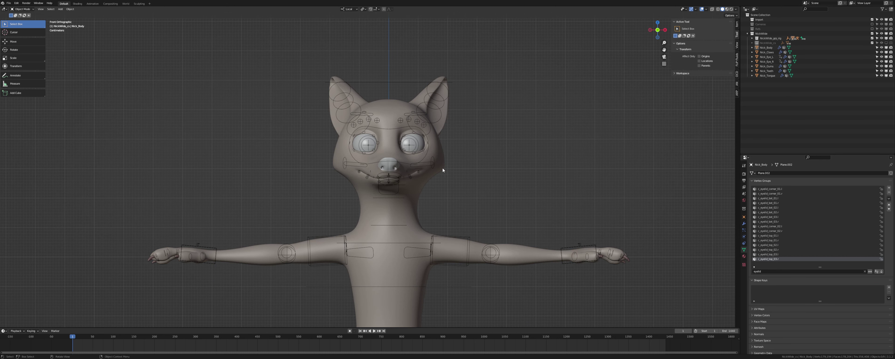
key(ctrl+s)
In Edit Mode, clear the selection, turn on X-ray and box-select the character's right half of the body down to the feet.
key(Tab)
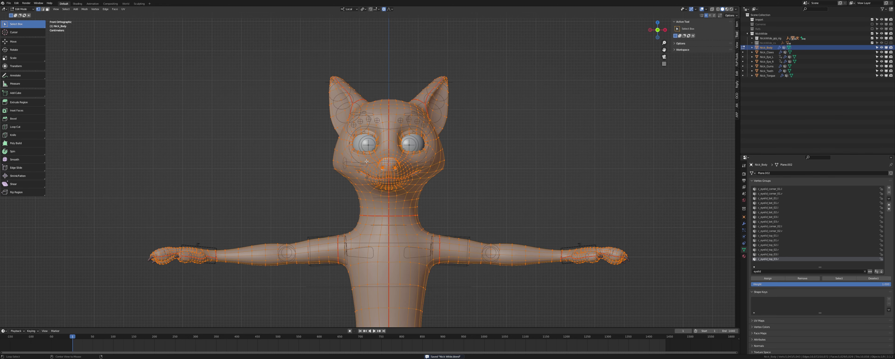
key(alt+a)
scroll(269, 146, down, 3)
key(alt+z)
drag(255, 83, 397, 320)
shift+middle_drag(397, 291, 396, 107)
drag(339, 79, 395, 224)
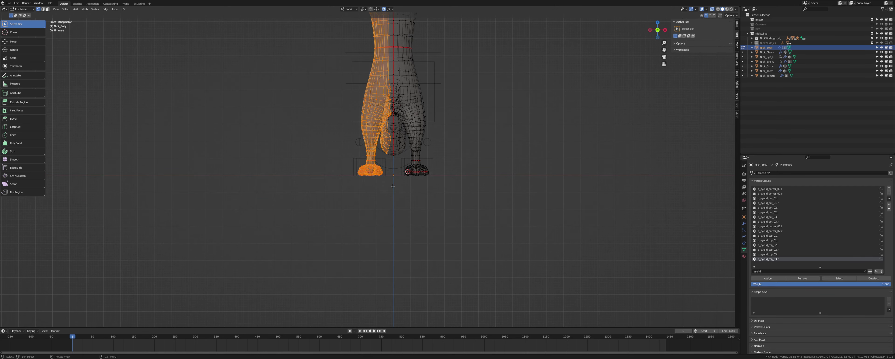
Add the missed vertices beside the centre seam to the selection and delete the character's right half of the mesh.
scroll(400, 68, up, 4)
scroll(400, 68, up, 3)
shift+middle_drag(400, 68, 362, 245)
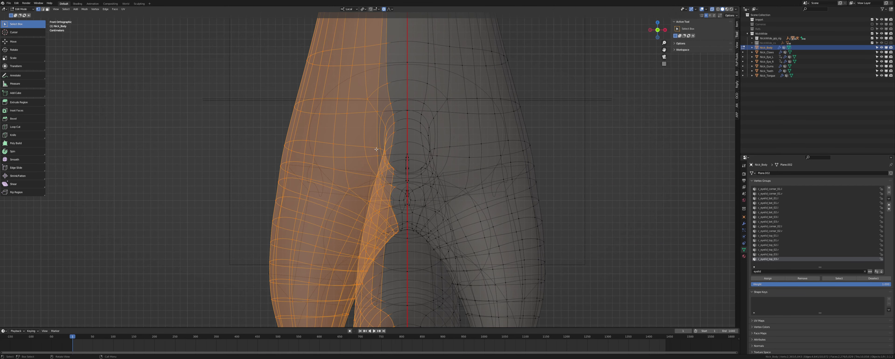
drag(377, 122, 407, 257)
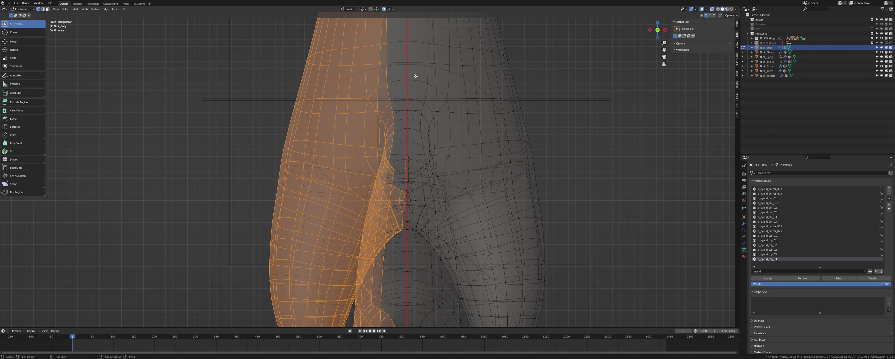
shift+scroll(415, 83, up, 15)
key(b)
drag(361, 87, 391, 166)
drag(405, 213, 405, 214)
shift+scroll(405, 150, up, 6)
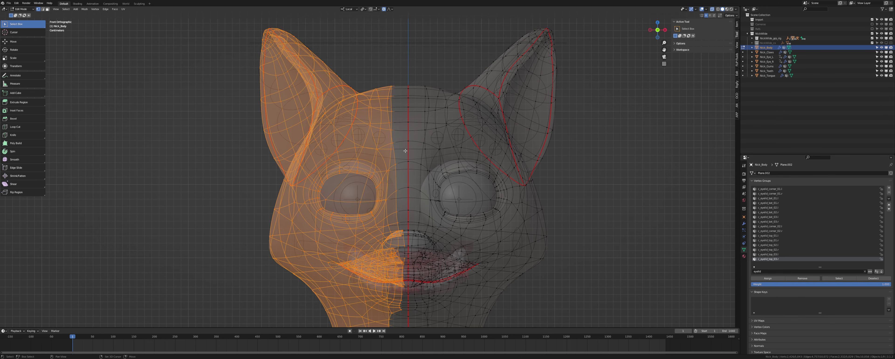
click(406, 149)
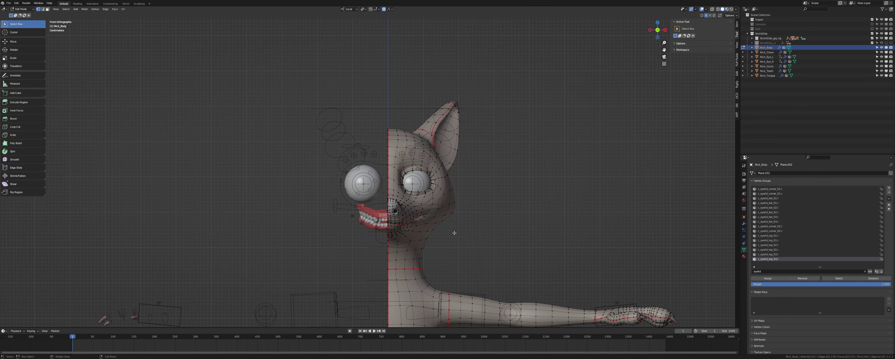
Delete the leftover vertices past the centre line around the mouth and chin, using X-ray to reach them.
shift+middle_drag(430, 239, 418, 180)
scroll(418, 181, up, 2)
drag(392, 187, 408, 223)
key(x)
click(405, 215)
key(alt+z)
shift+middle_drag(438, 255, 435, 118)
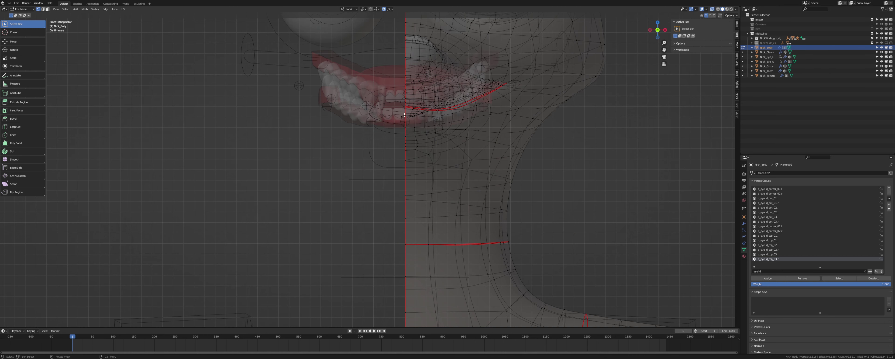
Box-select the leftover vertices past the centre line below the mouth and delete them.
key(b)
drag(392, 99, 403, 130)
key(x)
click(404, 129)
scroll(403, 130, up, 3)
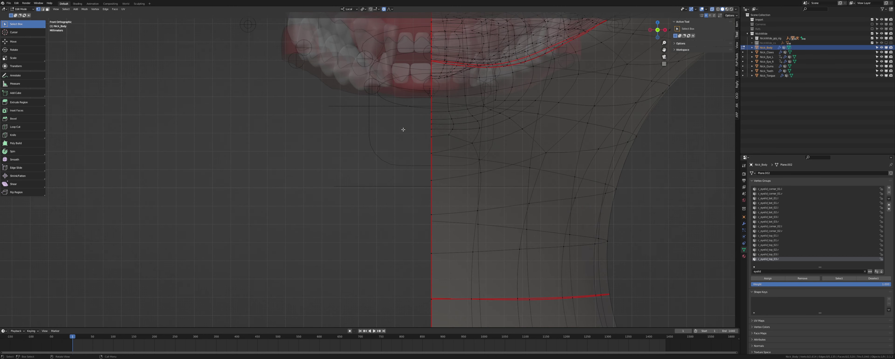
Check the centre seam down to the feet for leftover vertices and return the body to Object Mode.
scroll(423, 222, down, 3)
shift+middle_drag(422, 222, 418, 181)
scroll(411, 283, down, 6)
scroll(413, 233, up, 1)
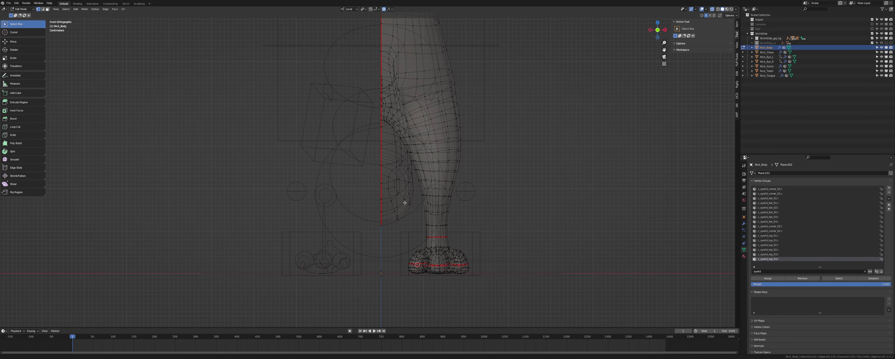
shift+scroll(405, 203, down, 2)
scroll(404, 202, up, 2)
shift+middle_drag(421, 177, 419, 247)
key(Tab)
scroll(461, 196, down, 4)
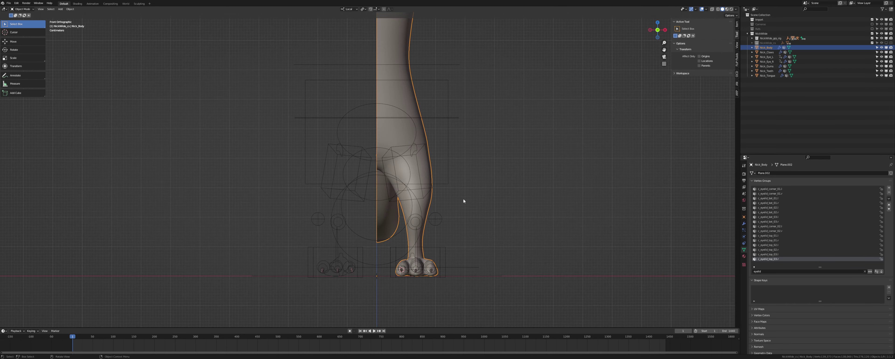
Add a Mirror modifier on X to the body, move it above the rig modifier and enable Clipping.
middle_drag(556, 216, 535, 223)
click(743, 223)
click(773, 173)
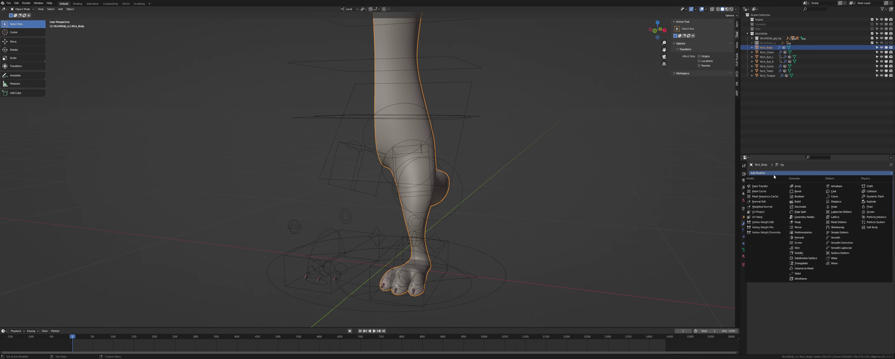
click(815, 227)
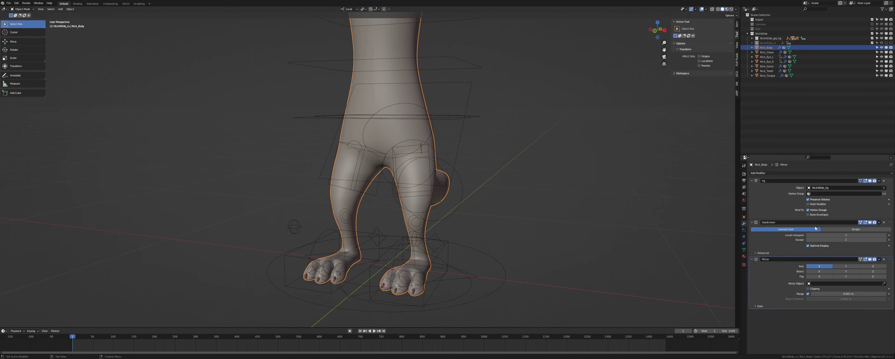
drag(889, 259, 888, 180)
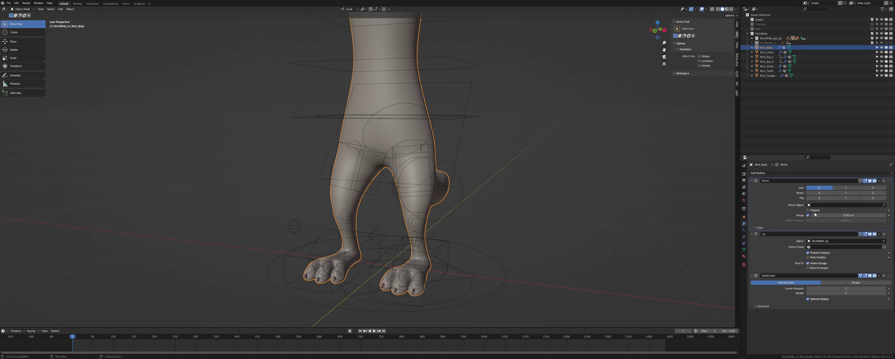
scroll(464, 90, down, 5)
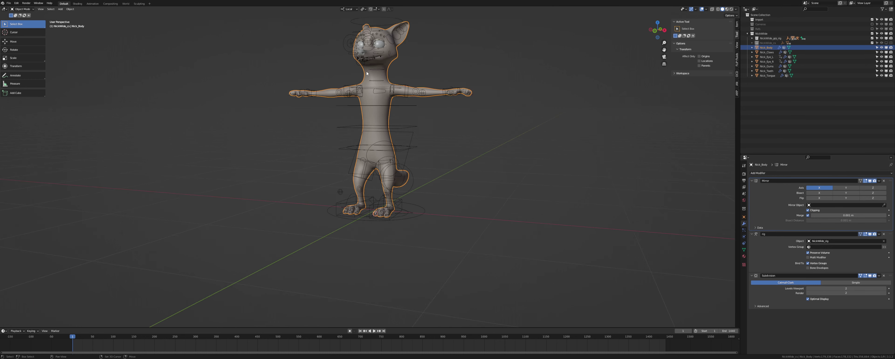
Put the rig in Pose Mode and test the mirrored deformation by moving the character's right hand control.
shift+middle_drag(464, 89, 477, 137)
click(478, 137)
scroll(521, 126, up, 3)
key(ctrl+Tab)
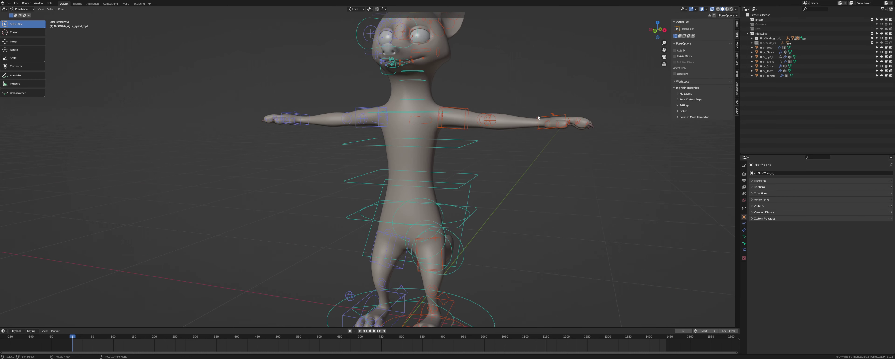
click(540, 118)
click(302, 121)
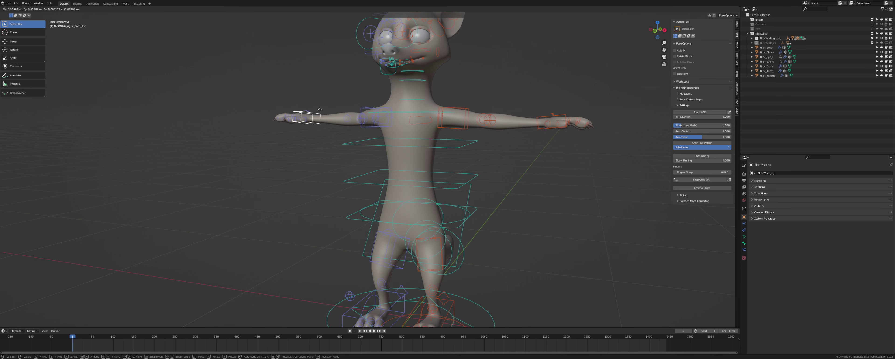
shift+middle_drag(350, 92, 346, 180)
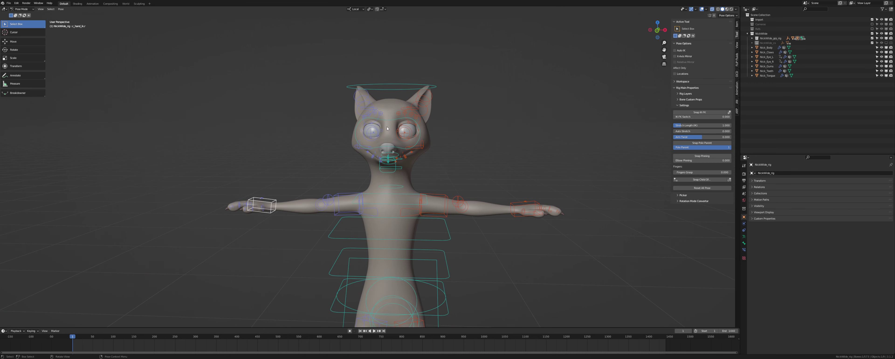
Preview the face in Rendered shading and test the eyes by moving the eye target control.
click(390, 119)
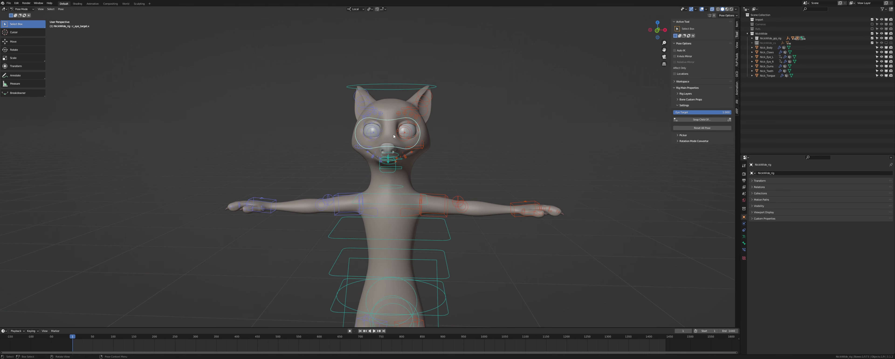
scroll(393, 135, up, 3)
mouse_move(446, 162)
shift+middle_down()
mouse_move(441, 111)
mouse_move(428, 179)
shift+middle_up()
key(z)
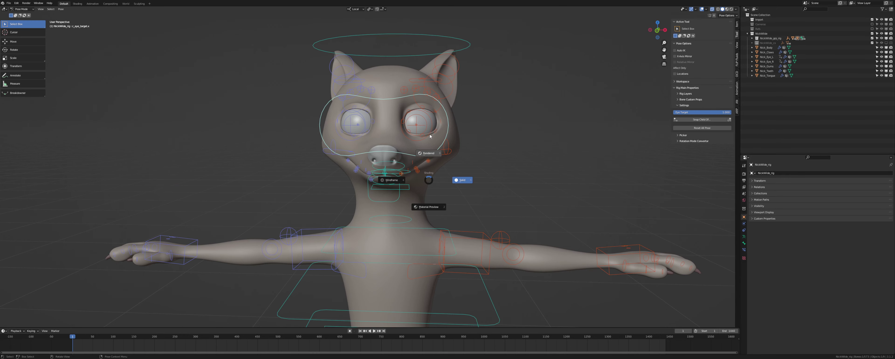
click(429, 136)
key(g)
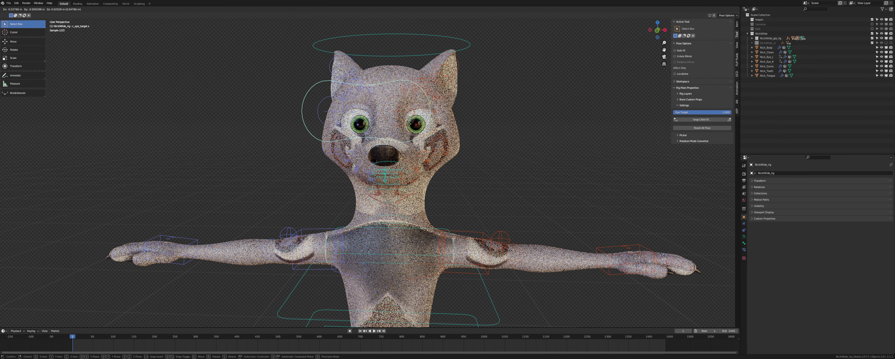
right_click(371, 129)
Test the eye target control once more in the rendered view and return to Solid shading.
click(466, 158)
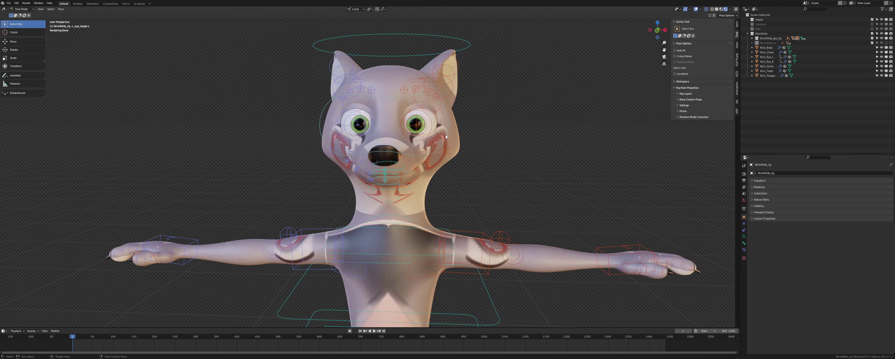
click(445, 137)
key(g)
right_click(458, 163)
key(z)
click(517, 169)
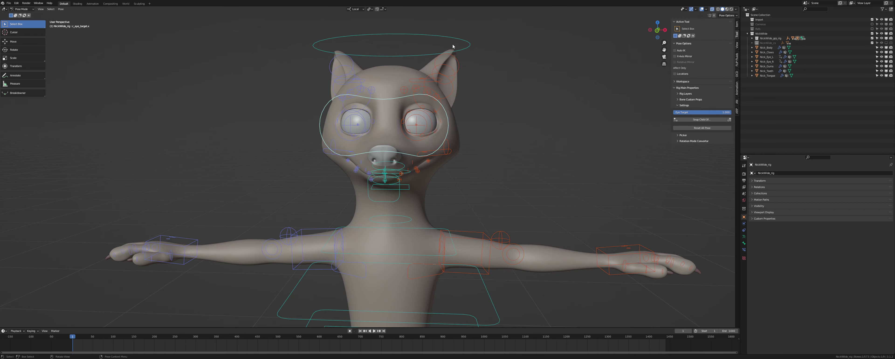
Test the head deformation by rotating the head control above the ears.
click(458, 40)
scroll(447, 191, down, 4)
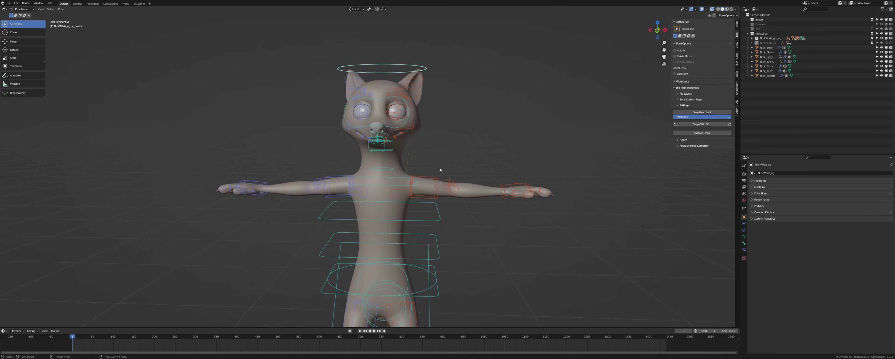
key(r)
click(458, 142)
Test the lower body by moving the root control and the character's right foot control.
middle_drag(459, 147, 445, 74)
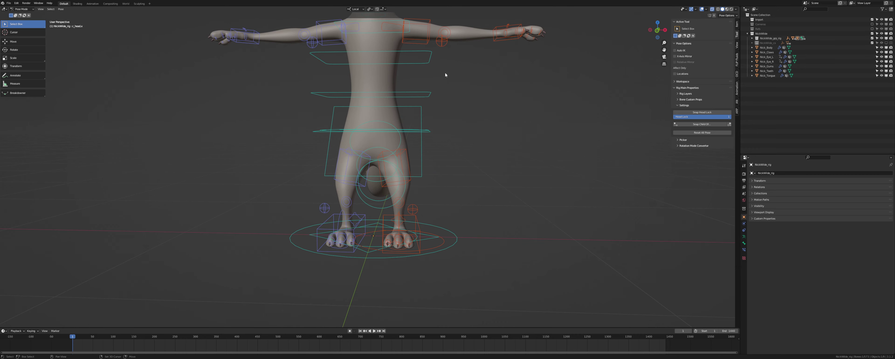
click(421, 161)
key(g)
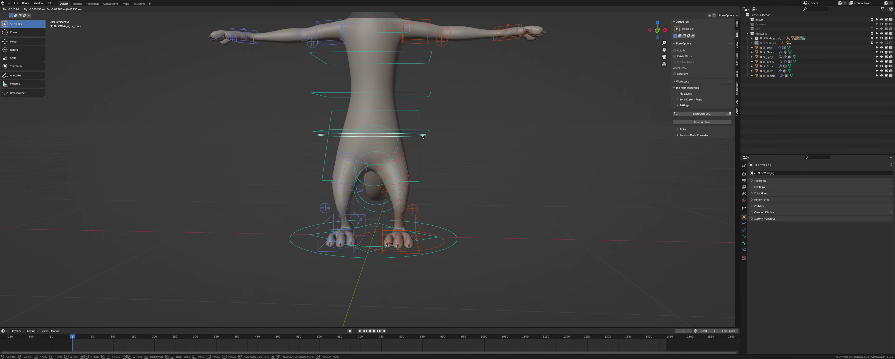
right_click(422, 144)
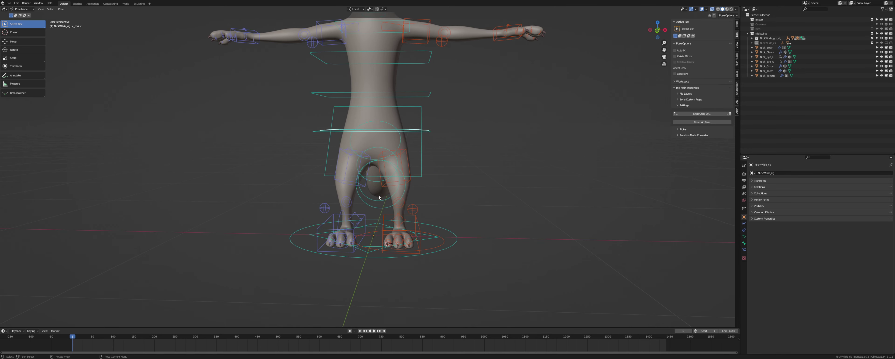
click(364, 219)
key(g)
right_click(363, 213)
Select the body mesh in Object Mode and save the file.
shift+middle_drag(391, 67, 391, 243)
scroll(390, 178, up, 4)
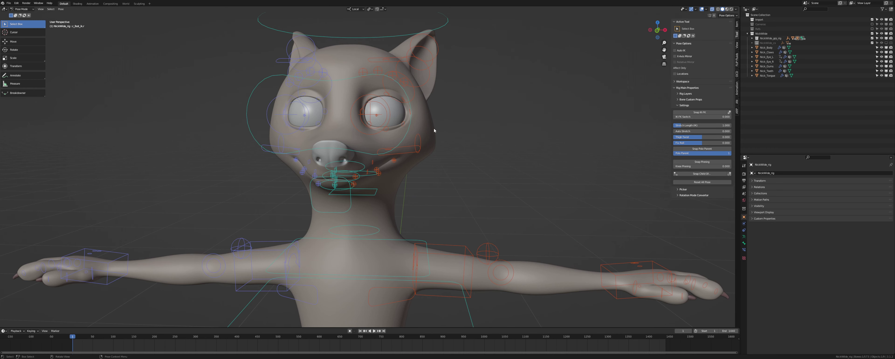
middle_drag(433, 130, 417, 156)
click(768, 48)
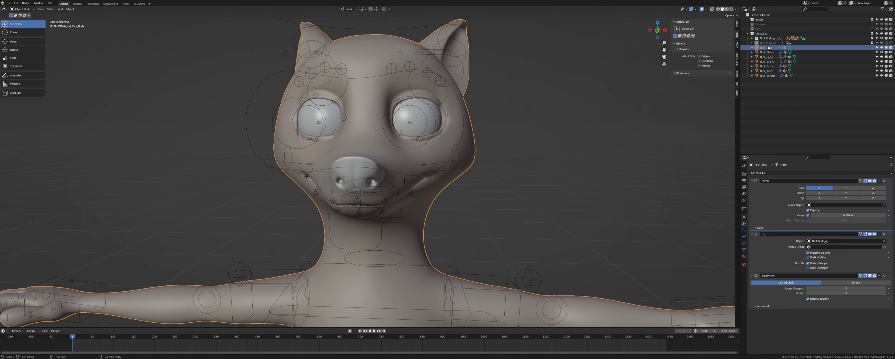
middle_drag(458, 149, 415, 139)
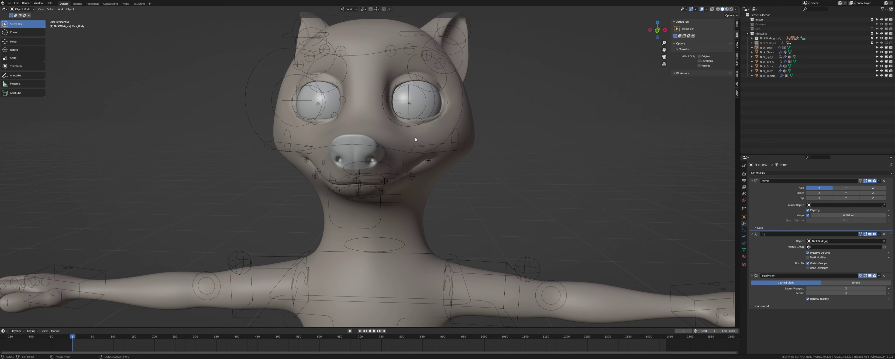
key(ctrl+s)
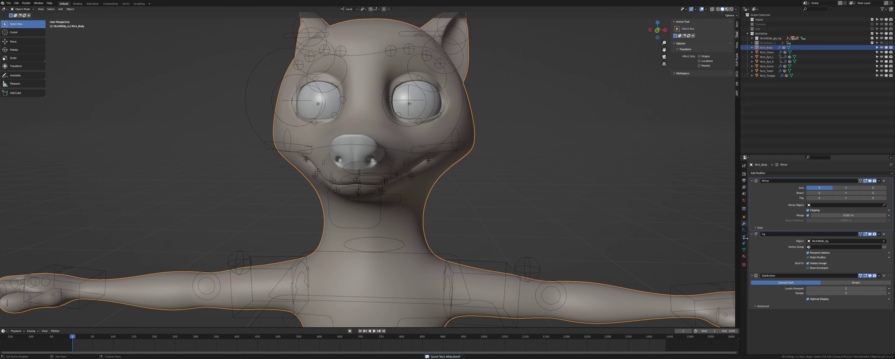
Display the body's vertex groups and test the upper eyelid control of the character's left eye in Pose Mode.
click(744, 250)
middle_drag(482, 144, 401, 106)
click(391, 142)
key(g)
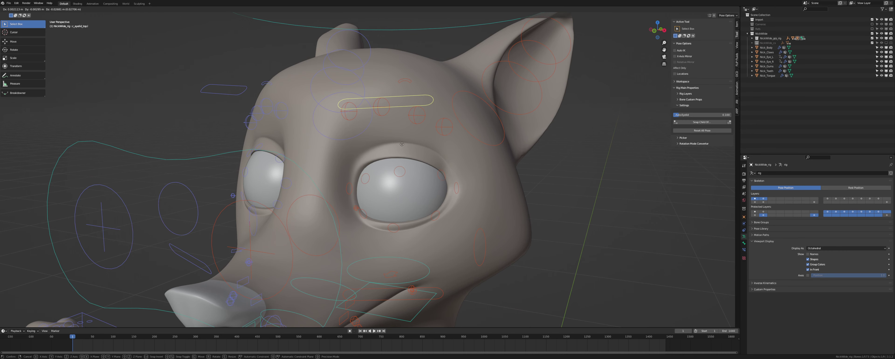
key(Escape)
key(ctrl+Tab)
Inspect the body's topology around the left eye in Edit Mode and select the inner eyelid corner control in Pose Mode.
click(766, 48)
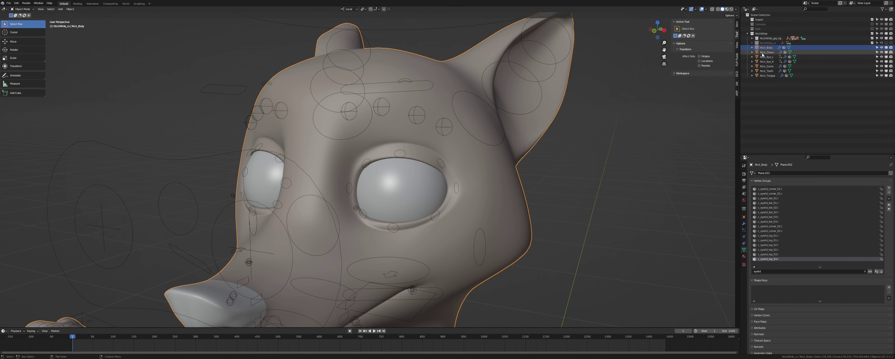
key(Tab)
scroll(363, 163, up, 3)
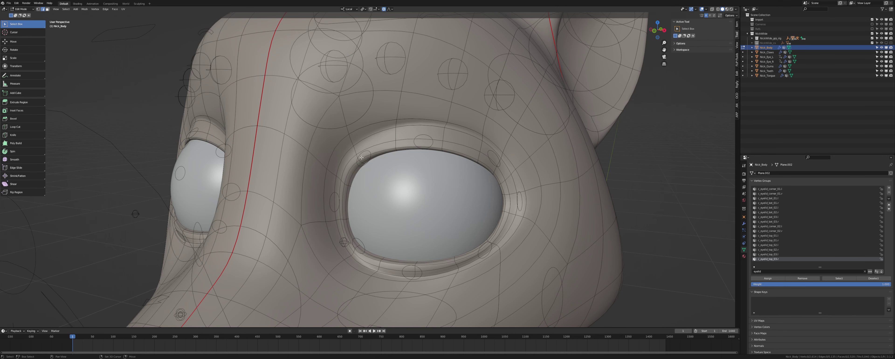
key(Tab)
click(358, 161)
key(ctrl+Tab)
shift+middle_drag(335, 186, 403, 172)
click(404, 185)
scroll(404, 184, up, 4)
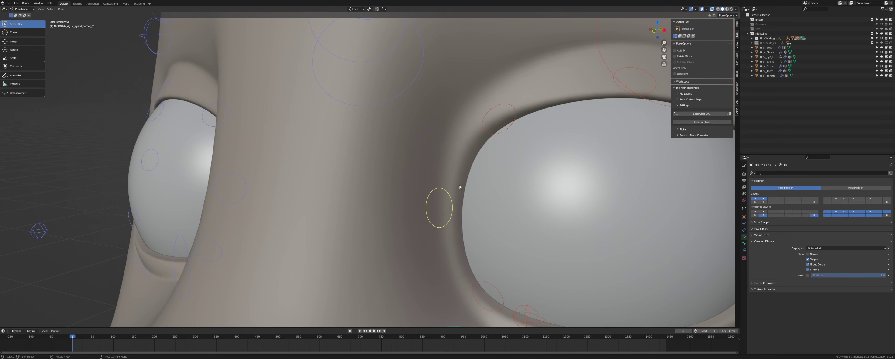
Look through the constraint and bone properties of the inner eyelid corner control.
click(743, 243)
click(743, 249)
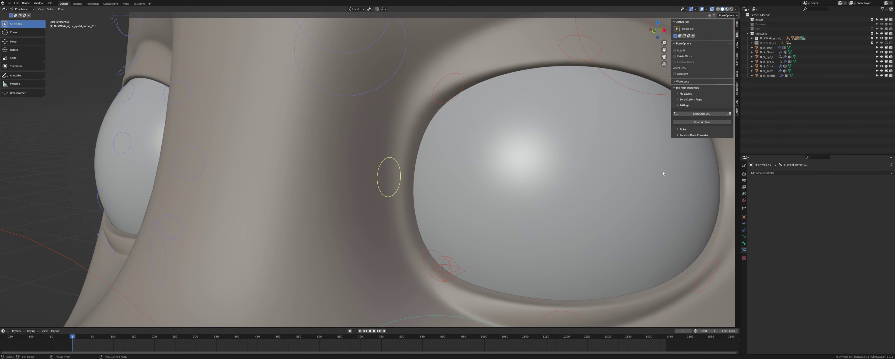
click(744, 243)
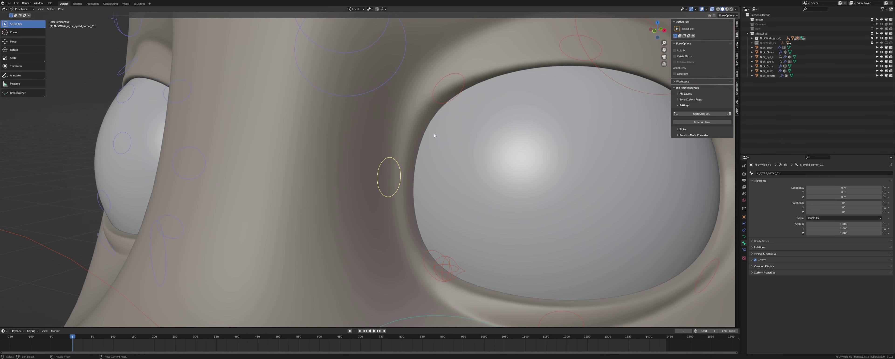
click(423, 136)
In the body's Edit Mode, select the faces at the inner corner of the left eye using face selection.
click(766, 47)
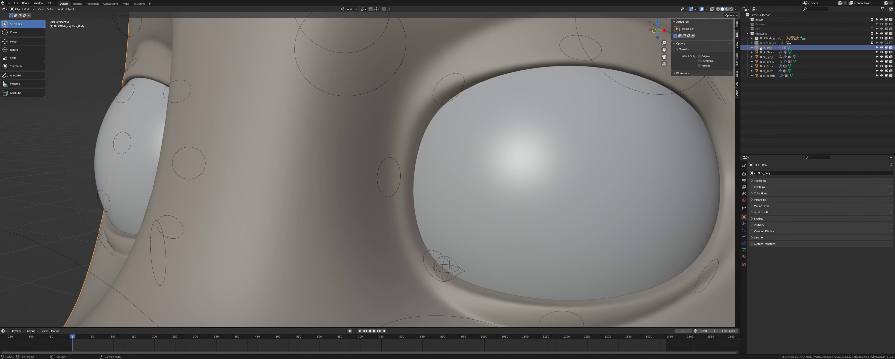
key(Tab)
key(3)
drag(392, 162, 408, 164)
shift+click(412, 165)
key(alt+z)
key(alt+z)
middle_drag(413, 165, 424, 183)
shift+click(414, 178)
Assign the selected inner eye corner faces to the vertex group c_eyelid_corner_01.l with weight 1.000.
click(744, 249)
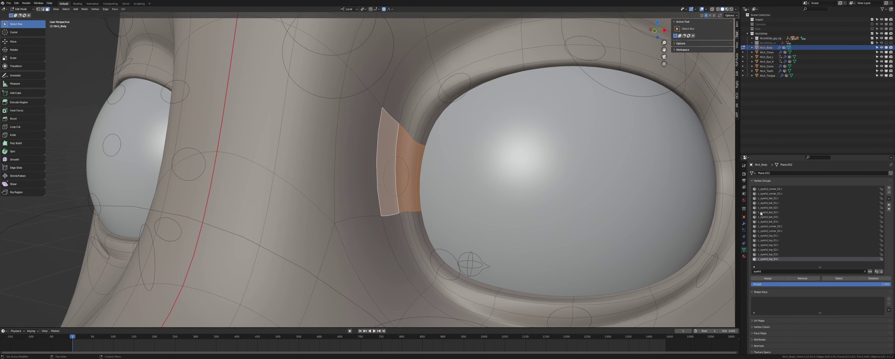
click(786, 189)
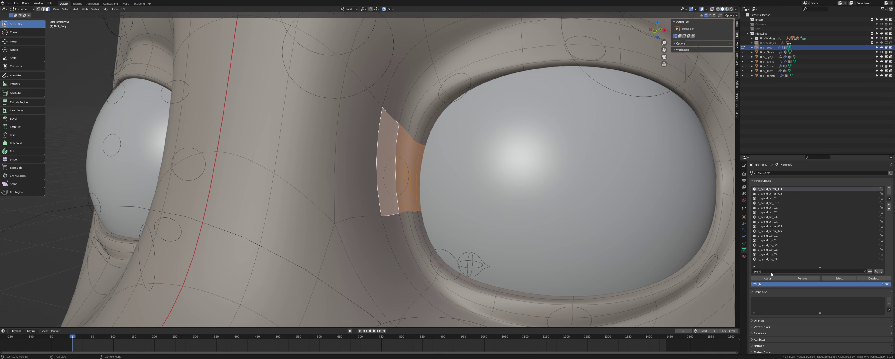
click(770, 279)
Test the new weights by moving the inner eyelid corner control of the left eye.
key(Tab)
click(407, 168)
key(g)
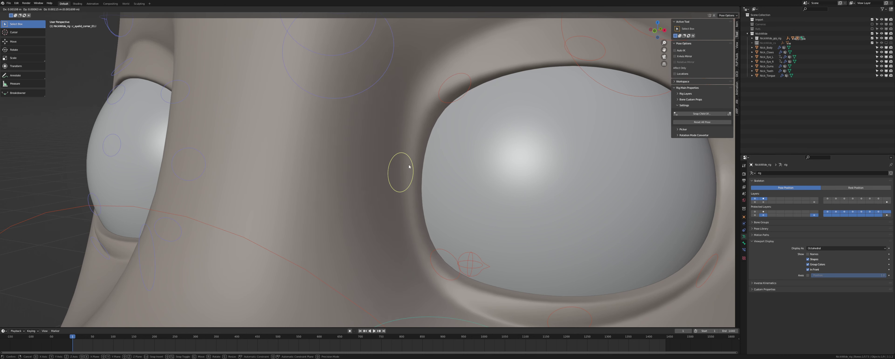
right_click(410, 166)
key(ctrl+Tab)
In the body's Edit Mode, select the edges crossing the inner part of the left eye's upper eyelid using edge selection.
click(431, 115)
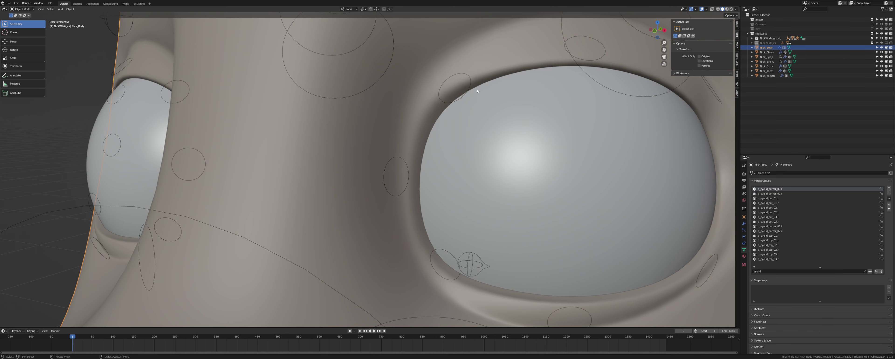
key(Tab)
middle_drag(466, 91, 436, 119)
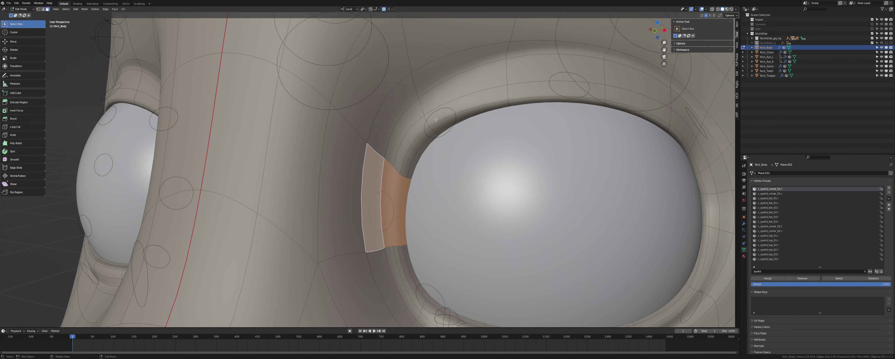
key(2)
click(422, 107)
shift+click(427, 121)
shift+click(433, 129)
key(alt+z)
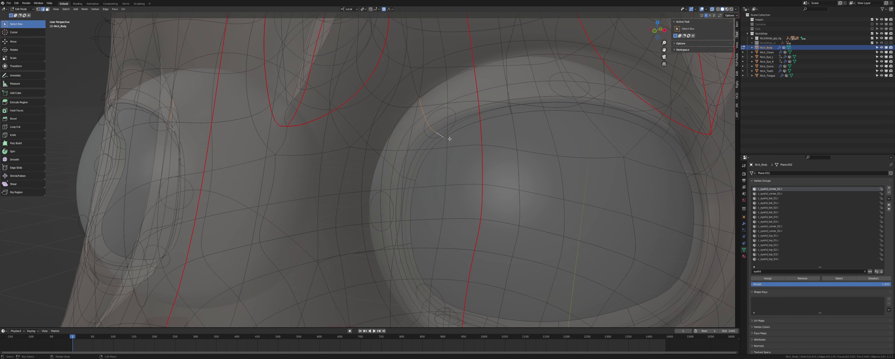
key(alt+z)
shift+middle_drag(452, 118, 446, 114)
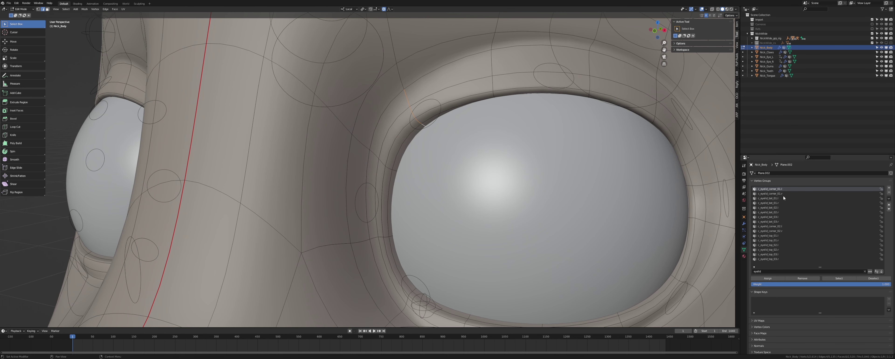
Assign the selected edges to the vertex group c_eyelid_top_01.l and test the deformation by moving the inner upper eyelid control.
click(778, 234)
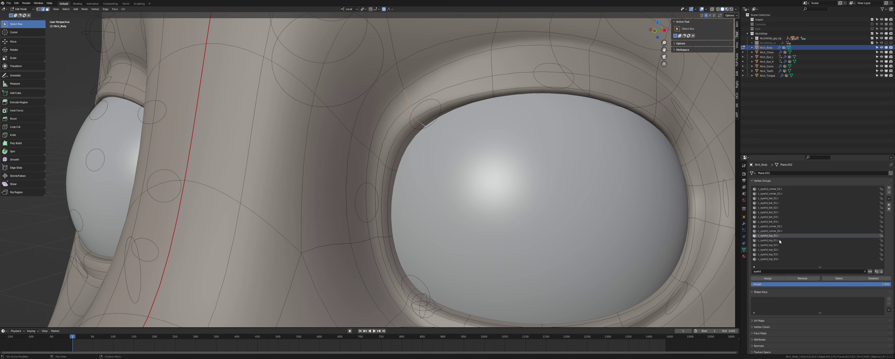
click(768, 278)
key(Tab)
click(424, 104)
key(ctrl+Tab)
key(g)
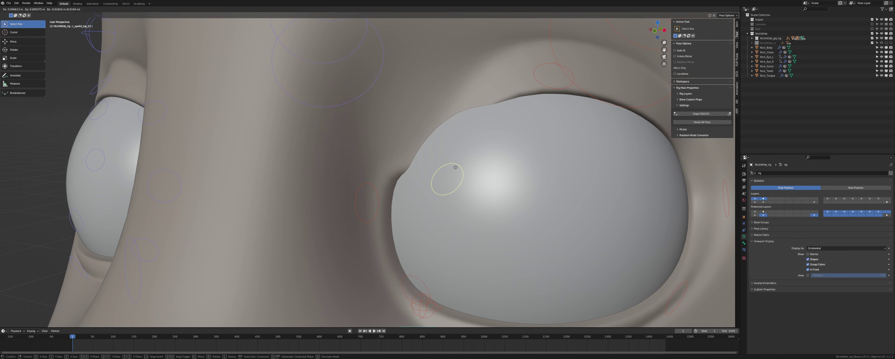
click(430, 113)
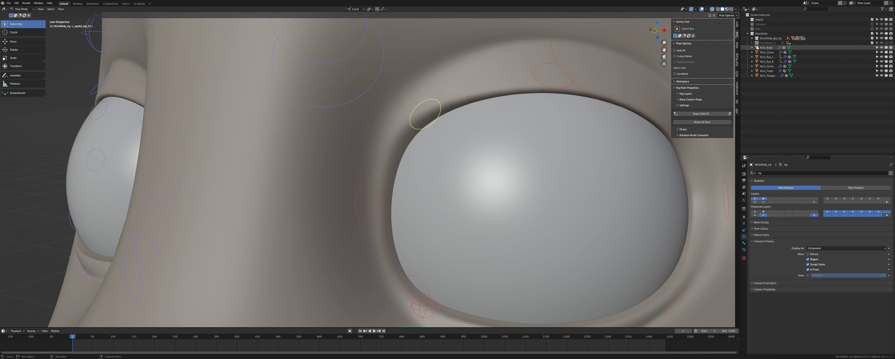
Back in the body's Edit Mode, select the edges crossing the middle of the left eye's upper eyelid, including the hidden inner ones.
click(766, 48)
key(Tab)
middle_drag(555, 80, 373, 88)
click(366, 85)
shift+click(460, 100)
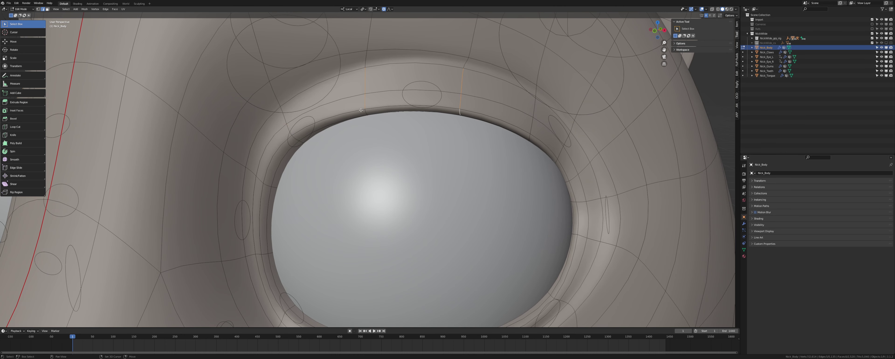
key(alt+z)
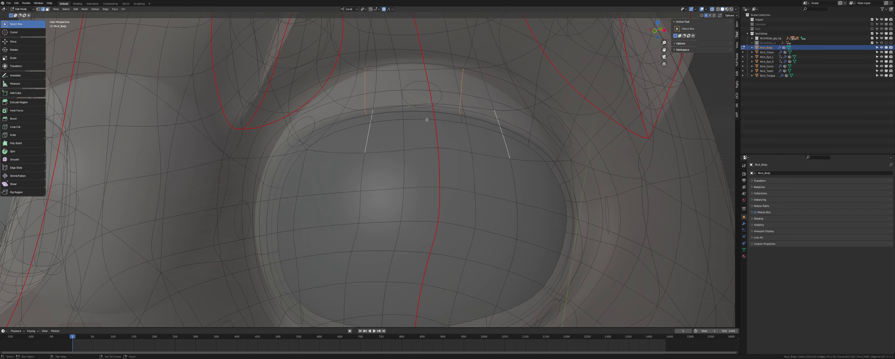
shift+click(371, 119)
key(alt+z)
Assign the selected middle edges to the vertex group c_eyelid_top_02.l and test the middle upper eyelid control.
click(744, 249)
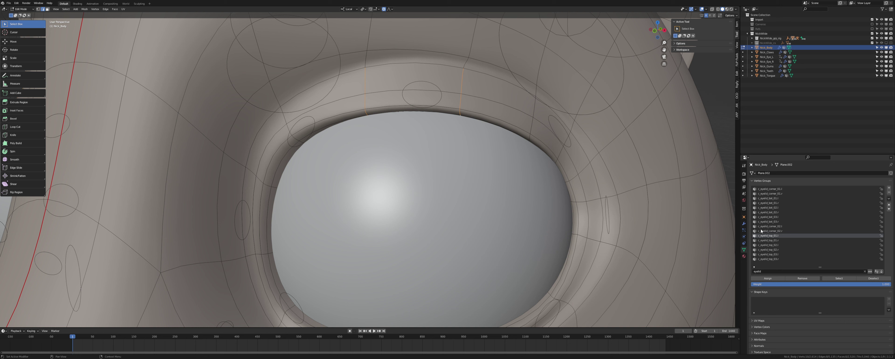
click(779, 244)
click(771, 278)
key(Tab)
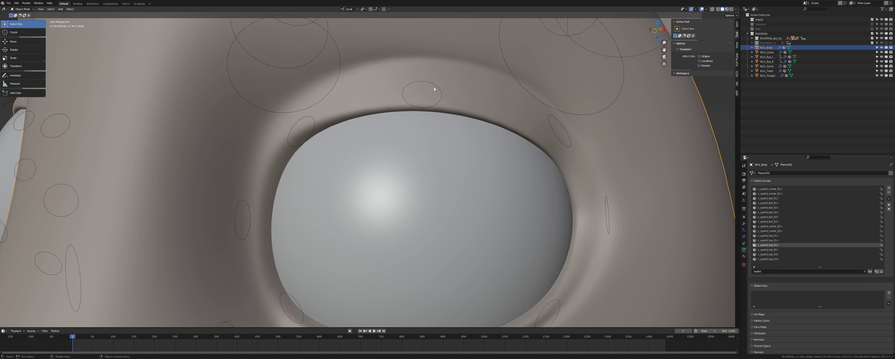
click(434, 87)
key(ctrl+Tab)
key(g)
right_click(434, 88)
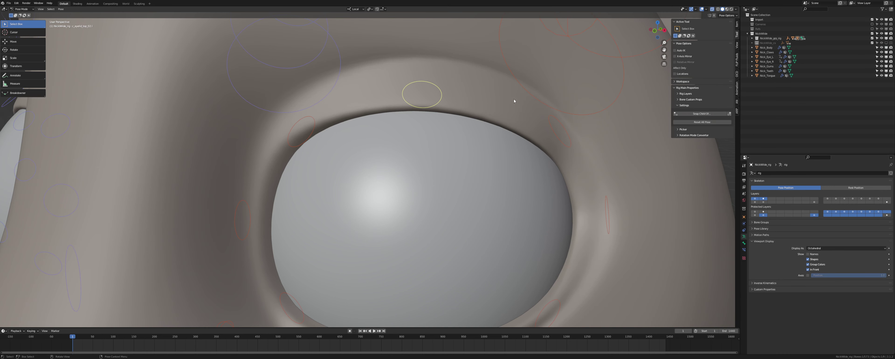
Select the body's edges crossing the outer part of the left upper eyelid and assign them to the vertex group c_eyelid_top_03.l.
click(766, 48)
key(Tab)
middle_drag(529, 127, 462, 124)
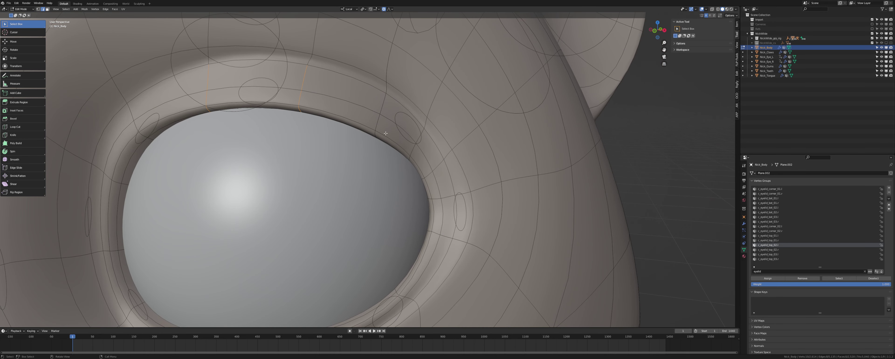
alt+click(376, 135)
alt+shift+click(415, 139)
key(alt+z)
shift+click(377, 140)
shift+click(406, 162)
shift+click(405, 162)
shift+click(407, 164)
key(alt+z)
click(782, 254)
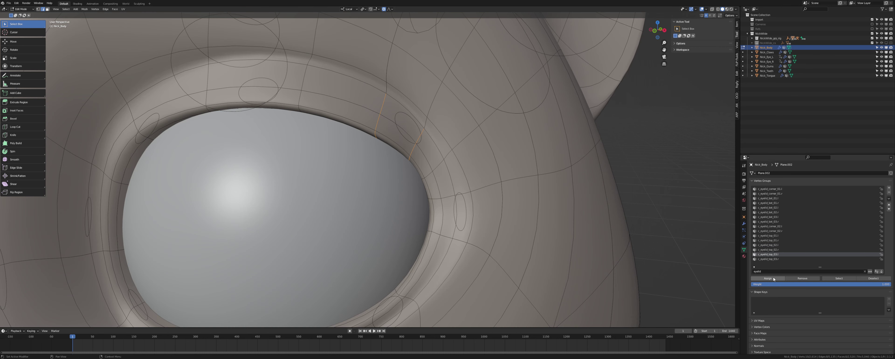
Select the faces at the outer corner of the left eye and assign them to the vertex group c_eyelid_corner_02.l.
shift+middle_drag(522, 216, 503, 177)
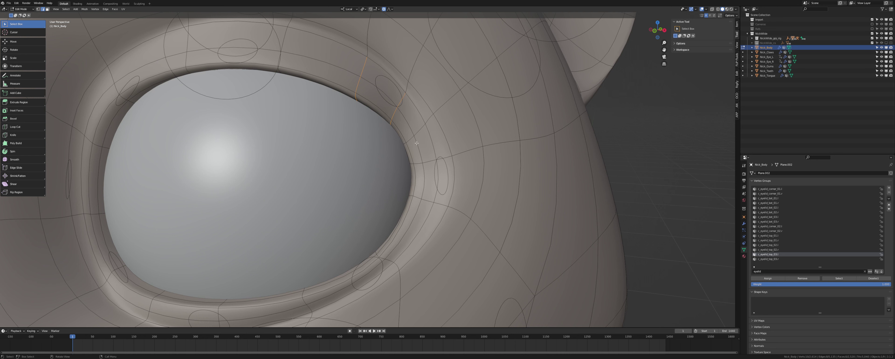
key(3)
drag(407, 158, 440, 170)
key(alt+z)
key(alt+z)
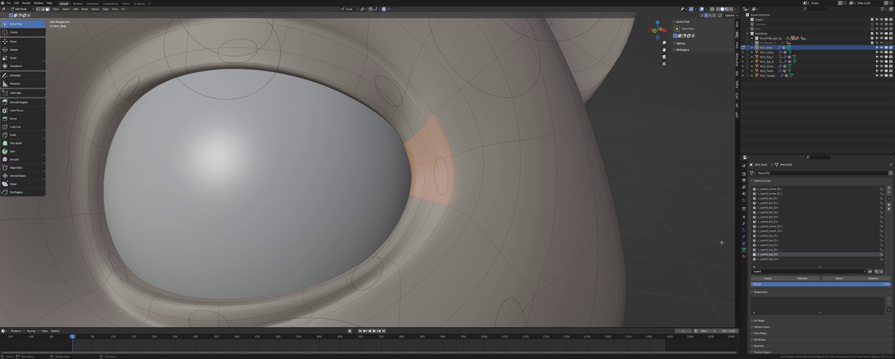
click(787, 226)
click(769, 276)
Test the new weights by moving the outer eyelid corner control of the left eye.
key(Tab)
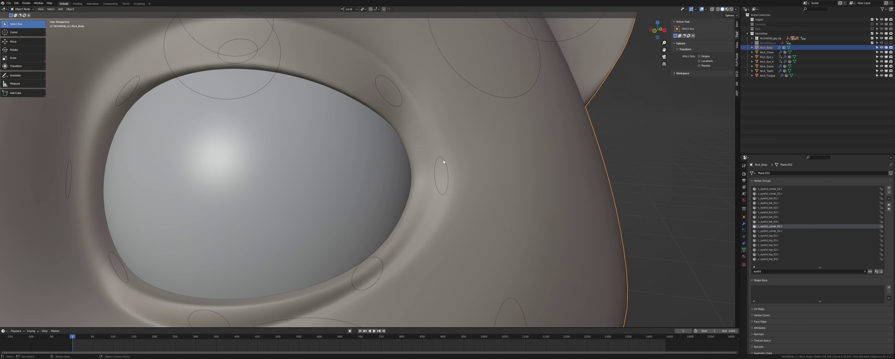
click(437, 163)
key(ctrl+Tab)
key(g)
click(440, 197)
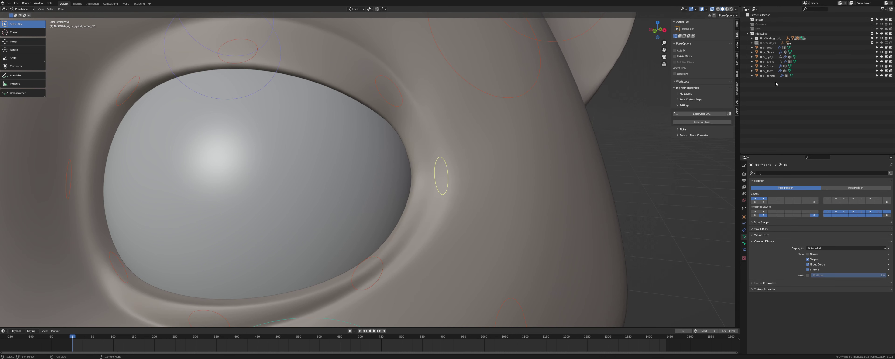
In the body's edge selection, show the c_eyelid_top_03.l vertices and assign the edges above the outer upper eyelid to that group.
click(766, 48)
key(Tab)
shift+middle_drag(361, 295, 443, 201)
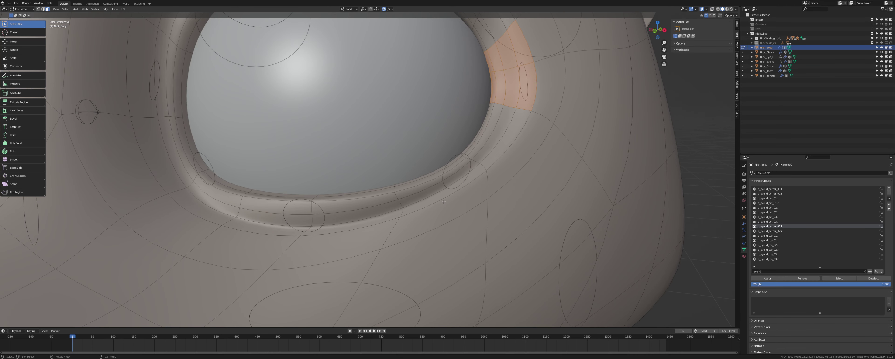
key(2)
middle_drag(477, 162, 483, 193)
shift+middle_drag(680, 192, 684, 243)
click(774, 217)
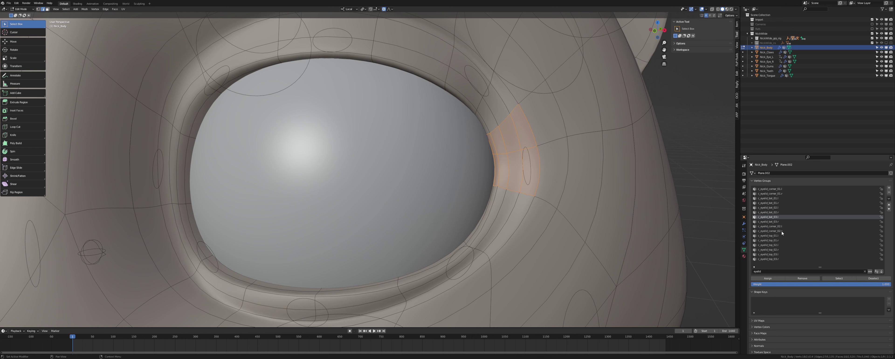
click(778, 254)
click(830, 278)
click(492, 75)
shift+click(453, 41)
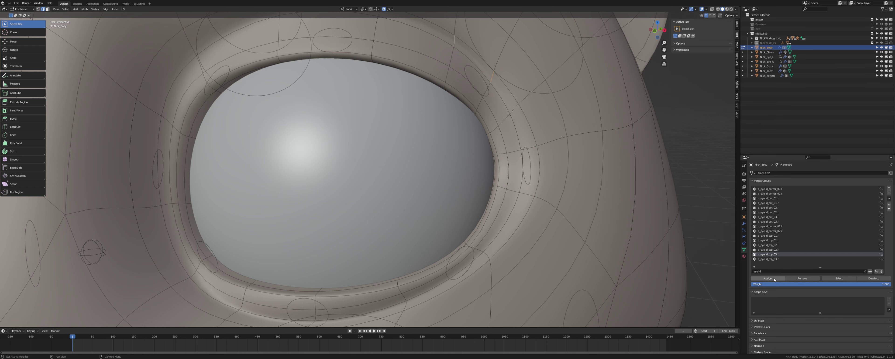
Show the c_eyelid_top_02.l vertices and assign the two edges above the middle of the upper eyelid to that group.
click(778, 244)
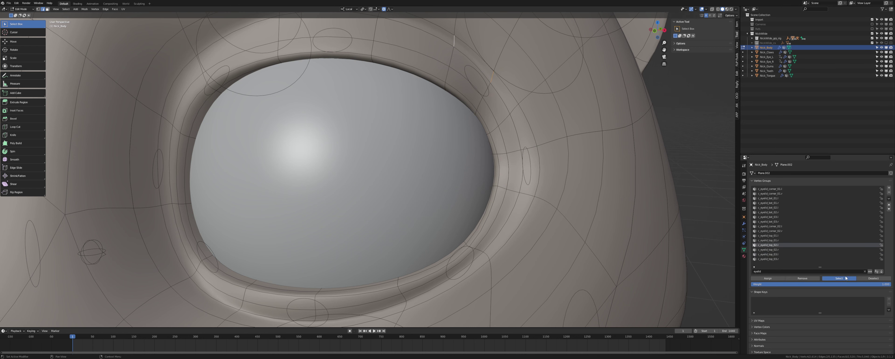
click(846, 278)
shift+middle_drag(440, 107, 464, 140)
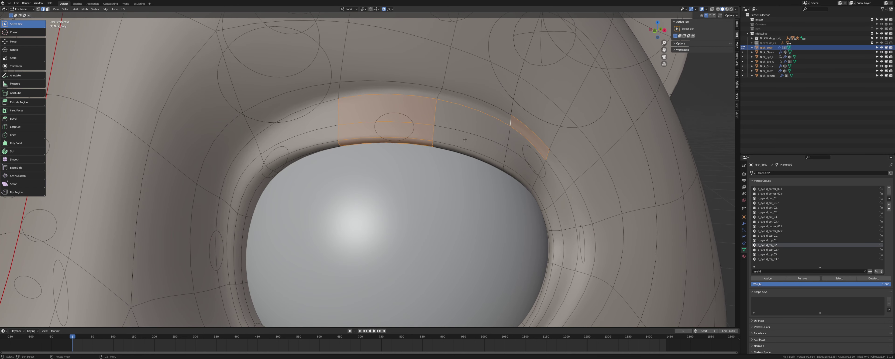
click(433, 93)
shift+click(339, 89)
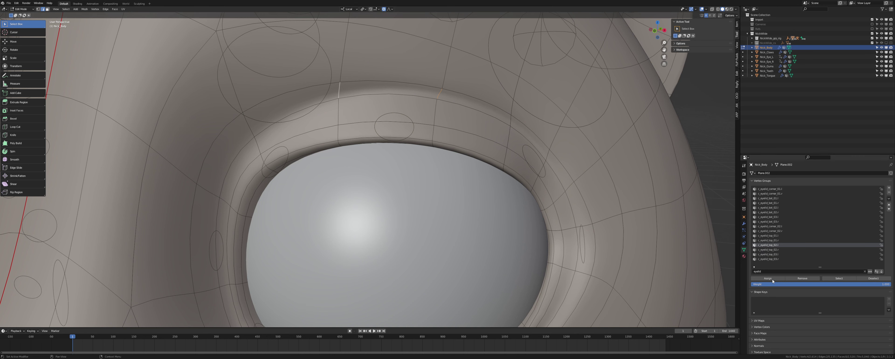
Show the c_eyelid_top_01.l vertices and select the edge above the inner upper eyelid for that group.
click(778, 235)
click(843, 278)
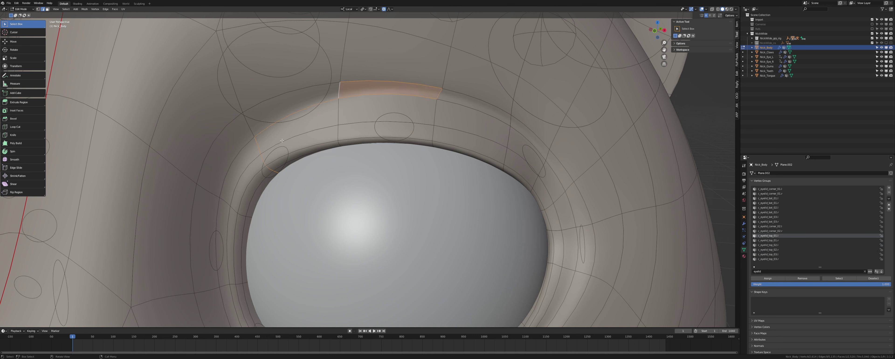
click(248, 122)
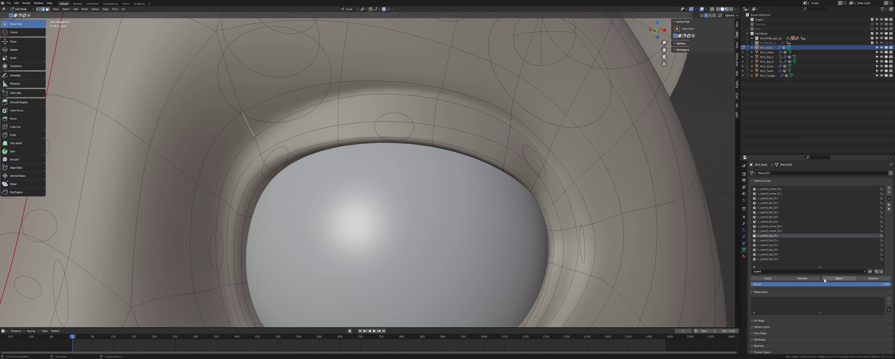
Examine which faces at the inner corner of the left eye belong to the vertex group c_eyelid_corner_01.l.
click(784, 226)
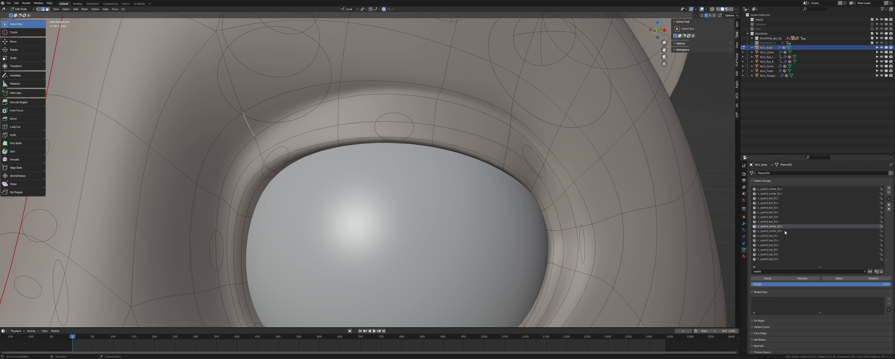
click(778, 188)
click(838, 277)
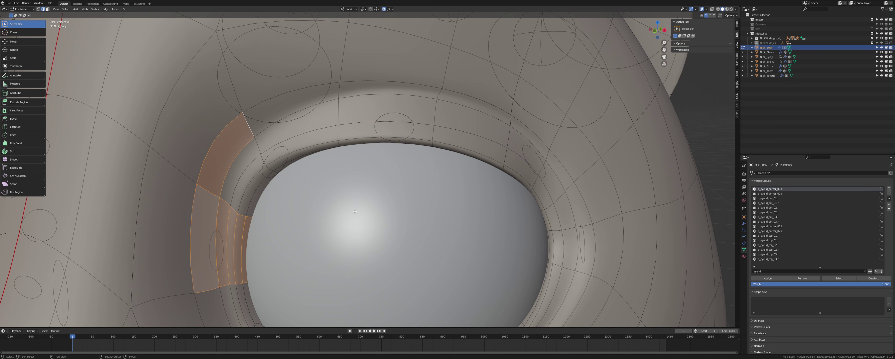
shift+middle_drag(327, 248, 365, 185)
click(292, 60)
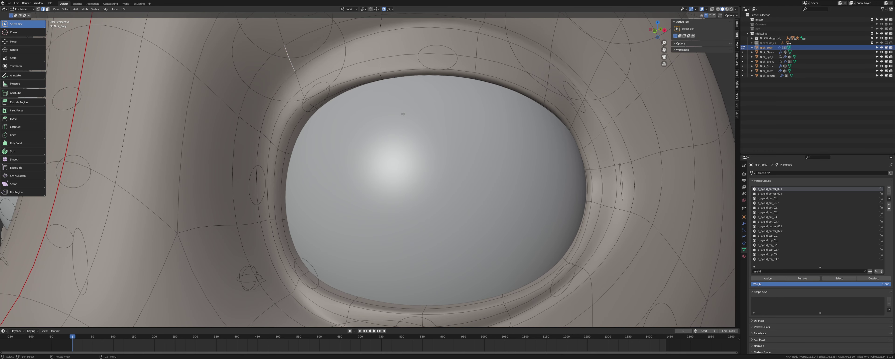
key(alt+a)
click(840, 277)
shift+middle_drag(427, 293, 422, 184)
Select the edges crossing the inner part of the left eye's lower eyelid and assign them to the vertex group c_eyelid_bot_01.l.
click(336, 205)
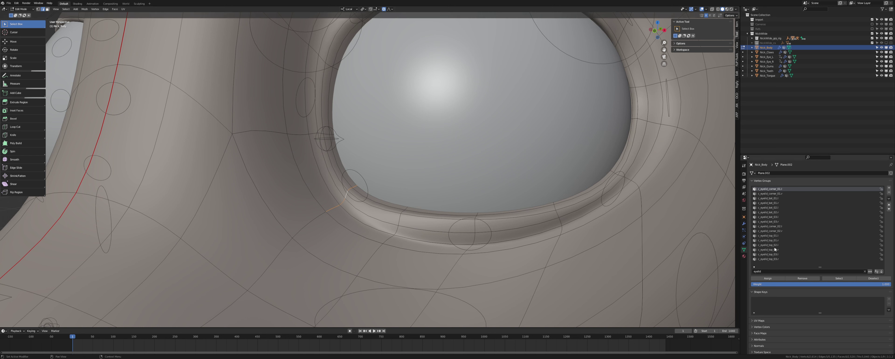
shift+click(339, 208)
key(ctrl+z)
key(ctrl+z)
click(778, 198)
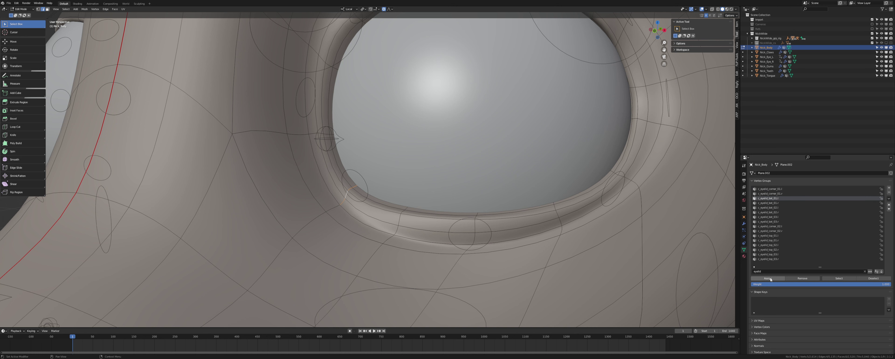
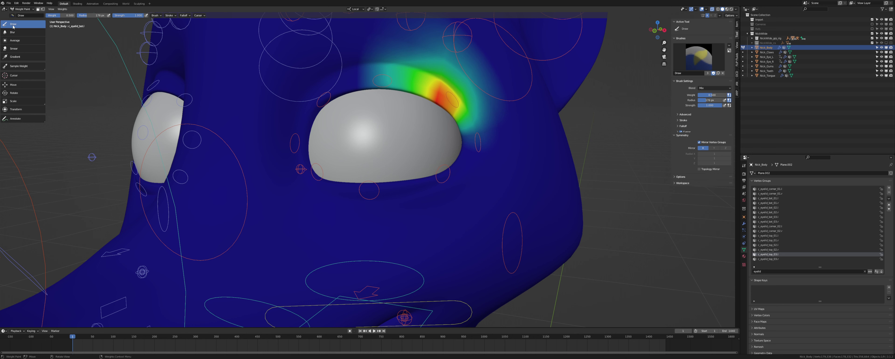
Set the Draw brush weight to 0 and paint away the excess c_eyelid_top_03.l weight above the outer left eye.
drag(711, 95, 697, 95)
shift+middle_drag(490, 53, 503, 94)
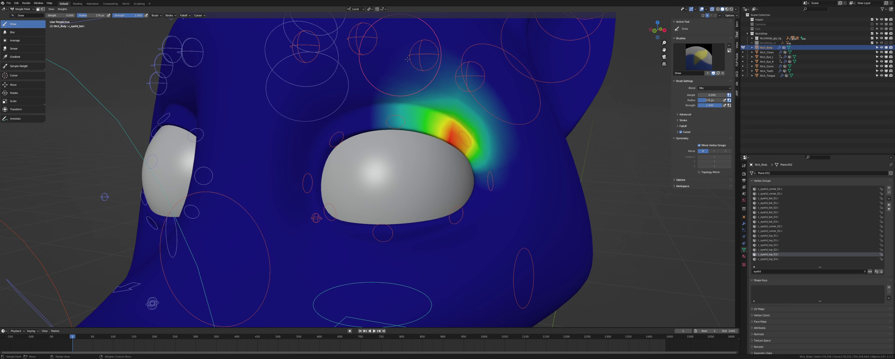
drag(398, 56, 509, 110)
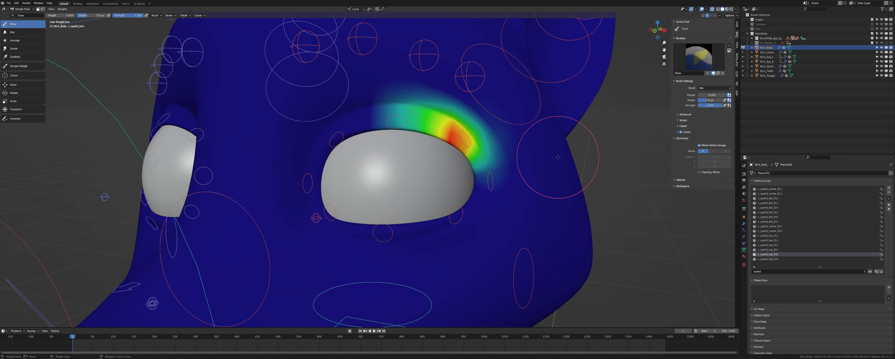
key(ctrl+Tab)
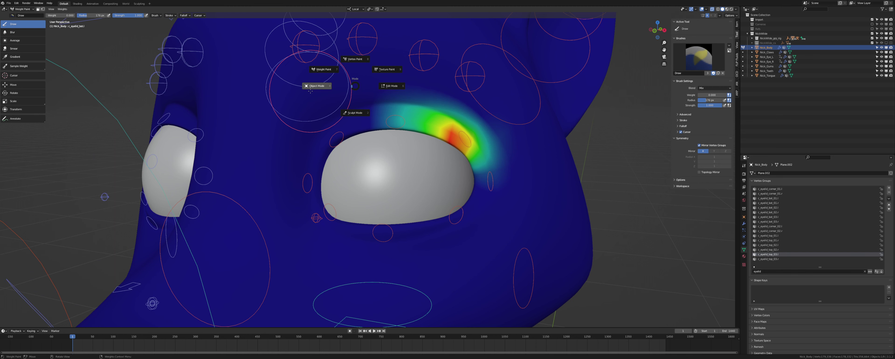
Pose the rig by lowering the left upper eyelid control over the eye to examine the eyelid's deformation.
click(307, 85)
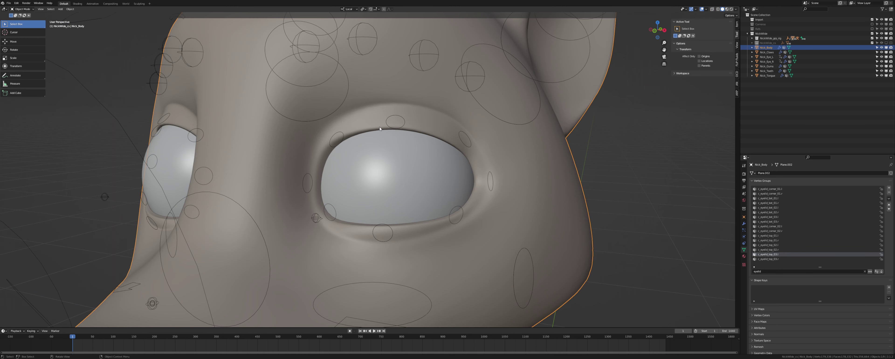
click(385, 279)
scroll(384, 281, down, 5)
click(388, 240)
key(ctrl+Tab)
click(387, 243)
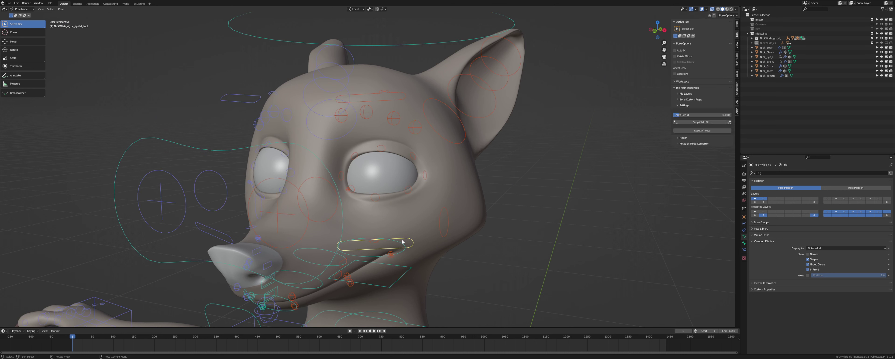
click(396, 94)
key(g)
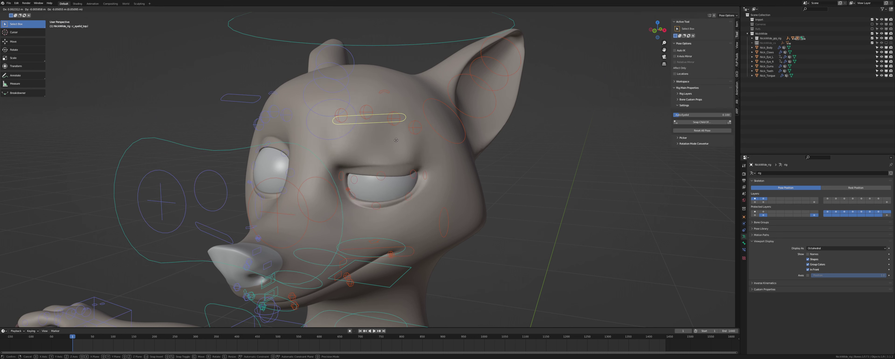
click(392, 153)
click(392, 153)
scroll(448, 161, up, 3)
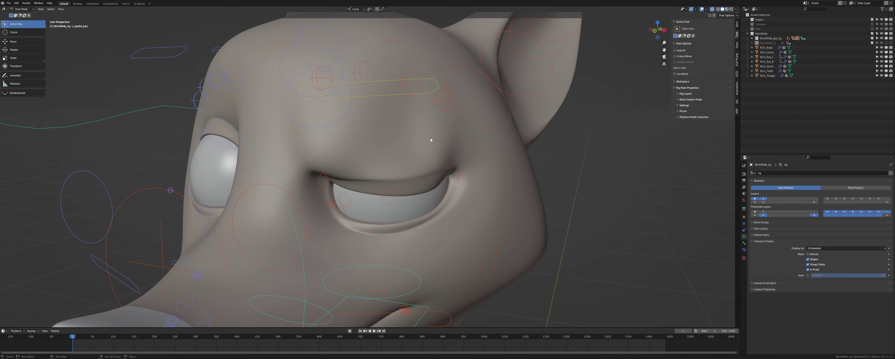
shift+middle_drag(430, 141, 434, 168)
Clear the left upper eyelid control's location and save the file.
click(410, 128)
key(alt+g)
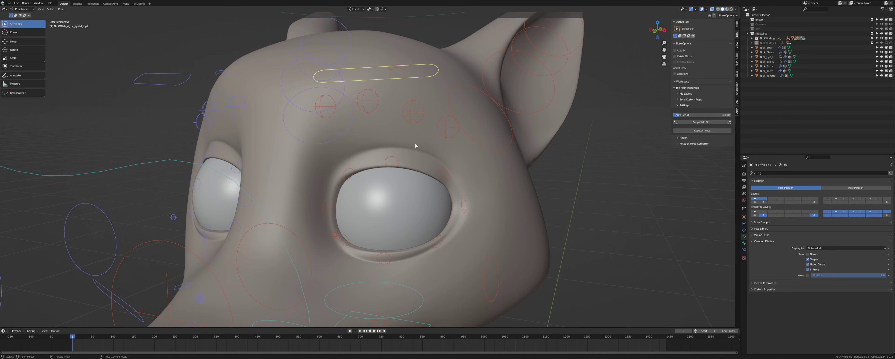
key(ctrl+s)
click(766, 48)
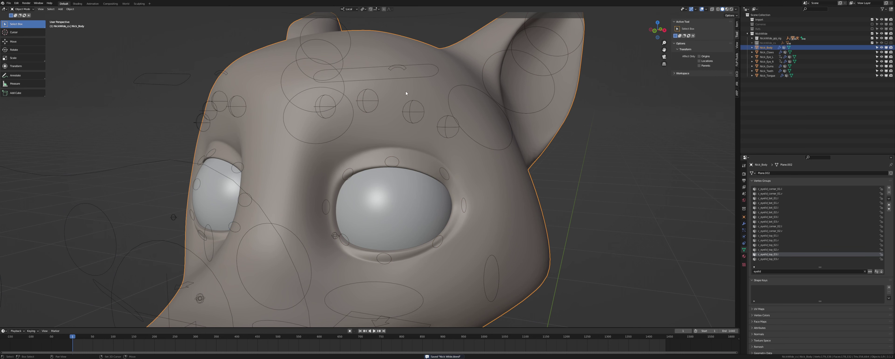
scroll(406, 92, up, 1)
key(ctrl+Tab)
click(391, 89)
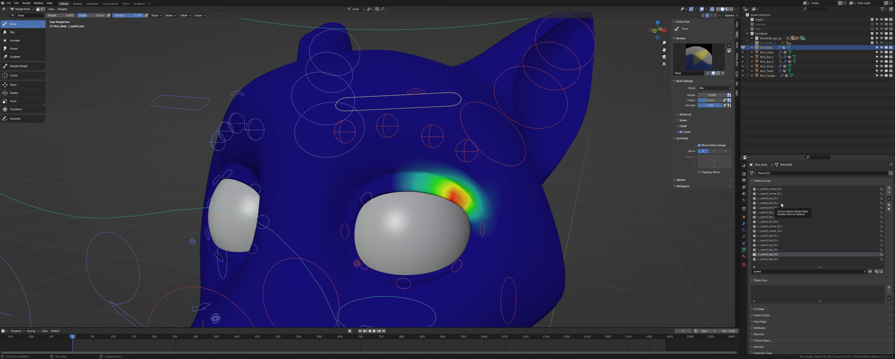
key(ctrl+Tab)
click(351, 156)
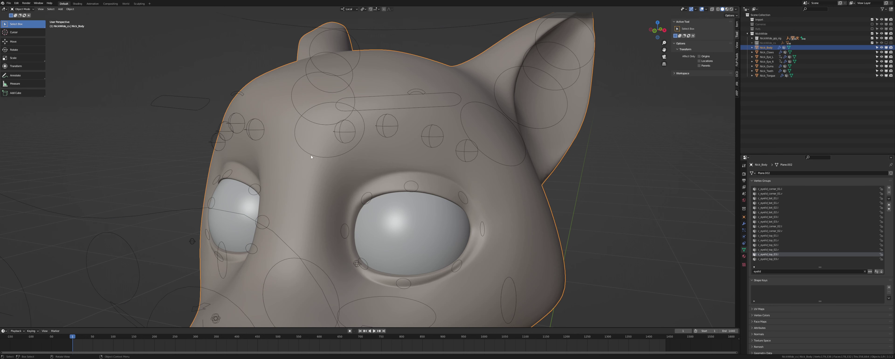
click(170, 107)
key(ctrl+Tab)
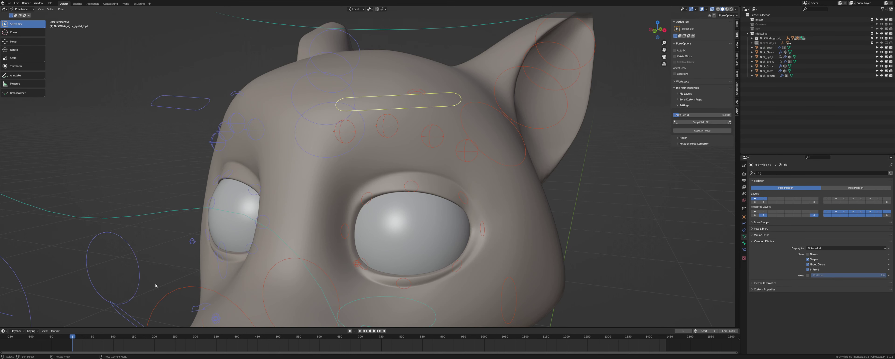
click(126, 316)
click(189, 109)
click(466, 88)
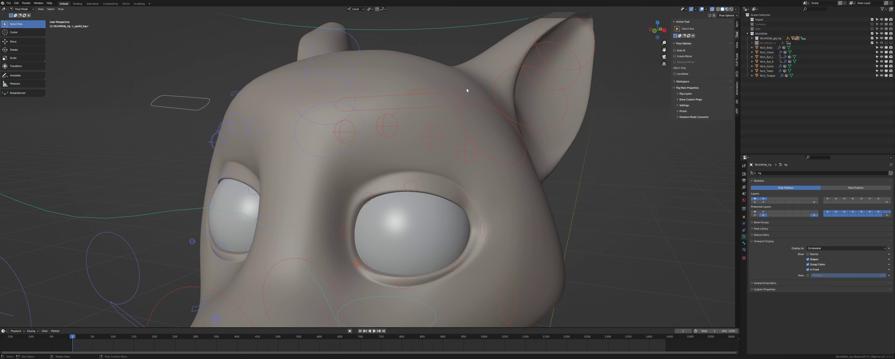
Filter the body's vertex groups by "eyebrow" and assign the face under the innermost left brow control to c_eyebrow_01_end.l.
click(743, 48)
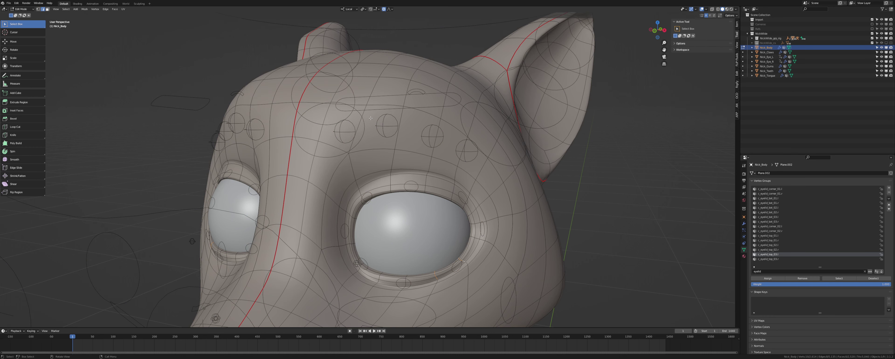
click(347, 127)
middle_drag(347, 127, 517, 164)
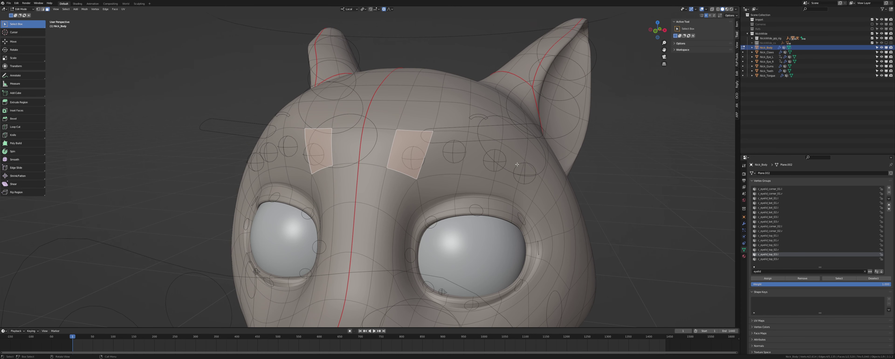
click(770, 272)
text(eyebrow)
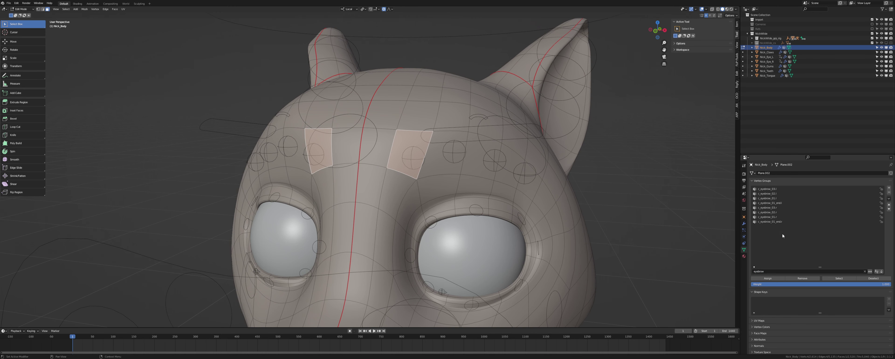
click(781, 203)
click(770, 279)
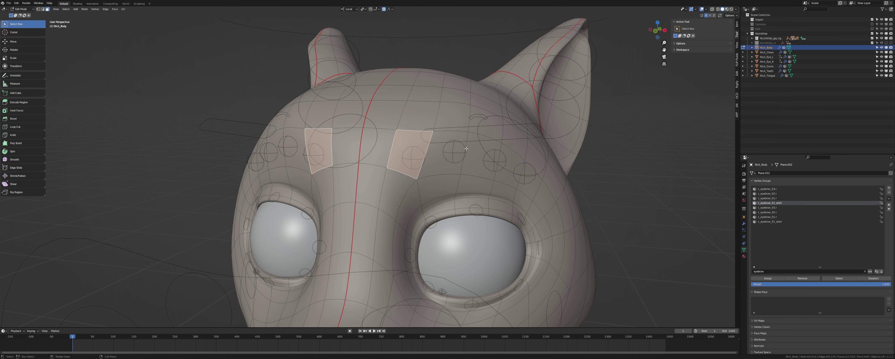
Check the bone names of the two inner left brow controls and assign the face under the second one to c_eyebrow_01.l.
key(Tab)
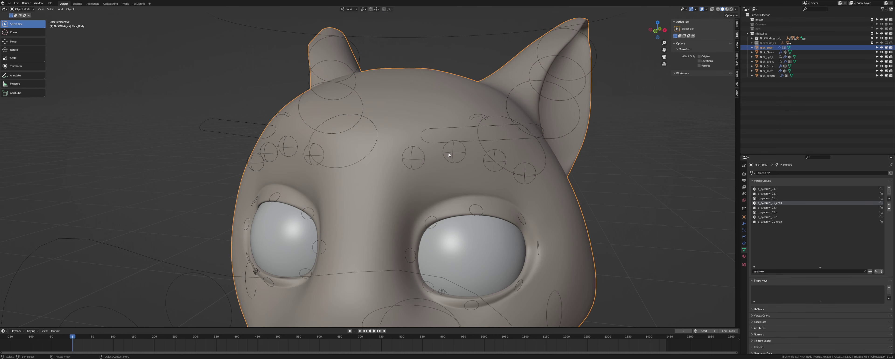
click(418, 160)
key(ctrl+Tab)
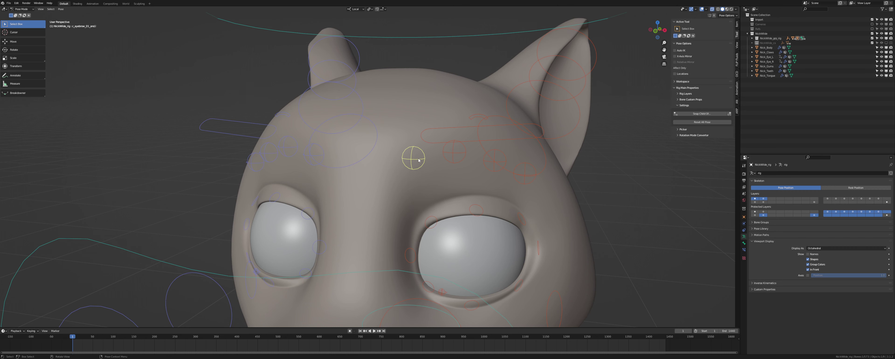
click(449, 155)
click(744, 249)
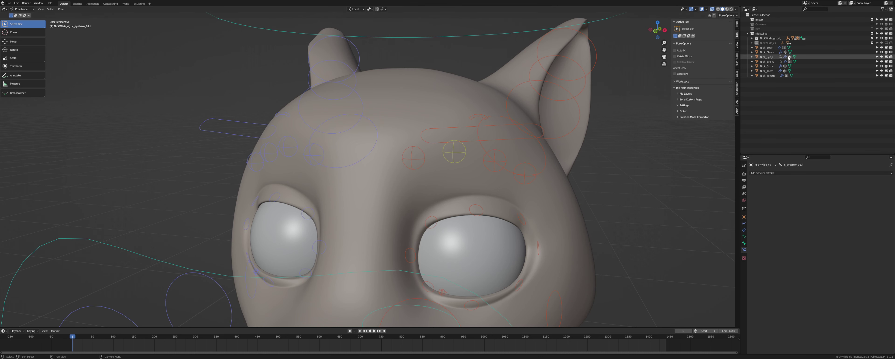
click(765, 48)
key(Tab)
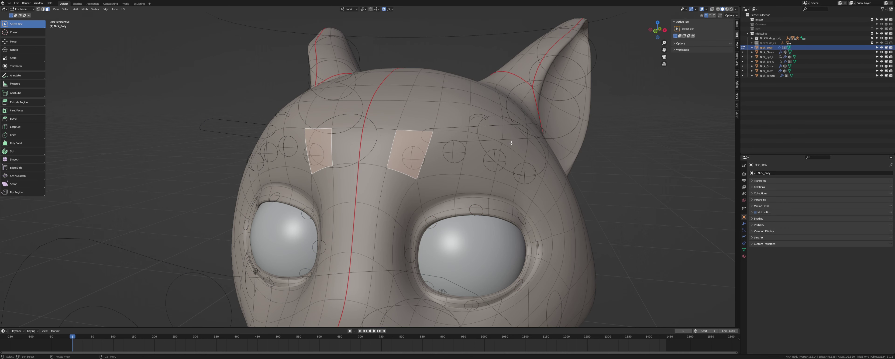
click(451, 154)
click(744, 249)
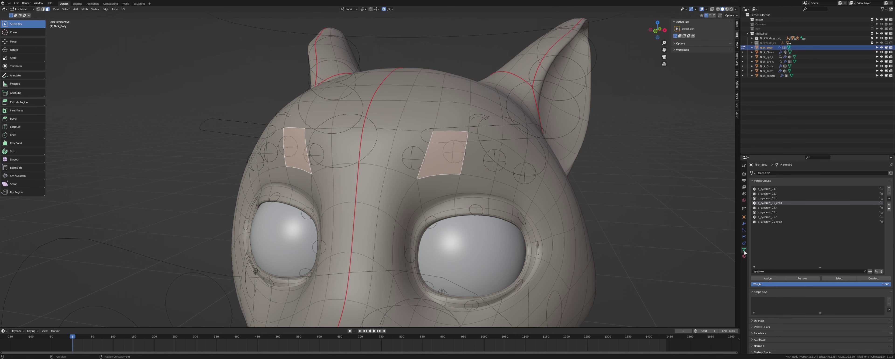
click(779, 199)
click(771, 279)
Select the brow faces around the third left brow control for c_eyebrow_02.l and check which faces belong to c_eyebrow_01.l.
click(483, 156)
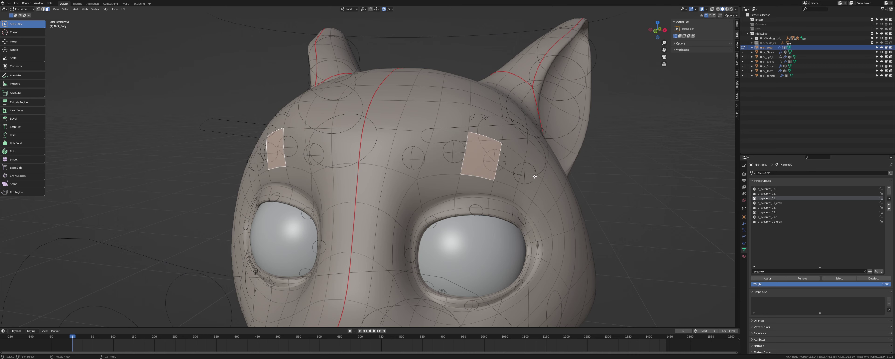
middle_drag(483, 158, 434, 163)
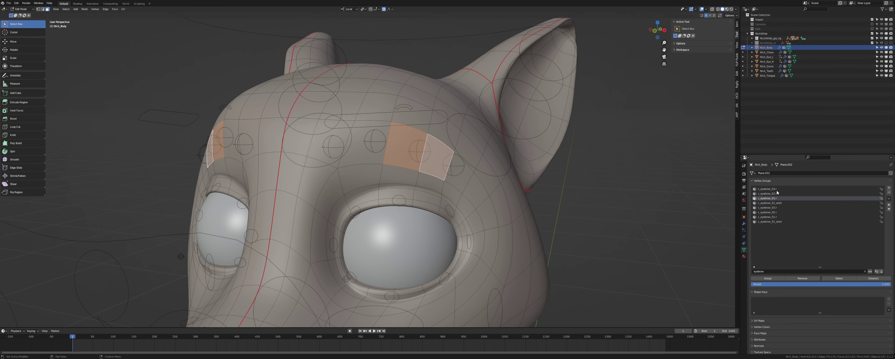
click(779, 193)
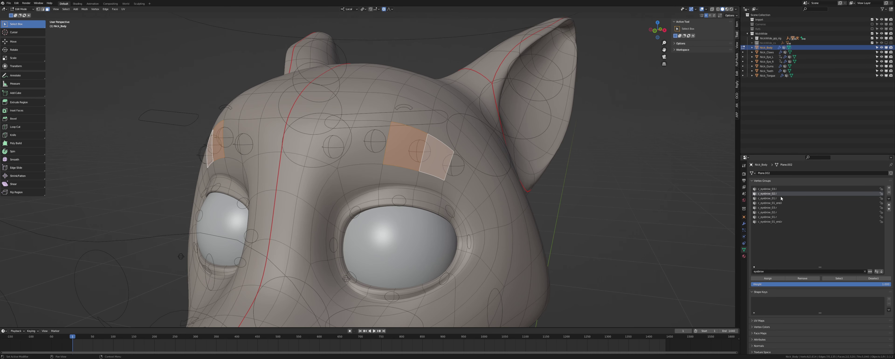
click(780, 198)
click(832, 279)
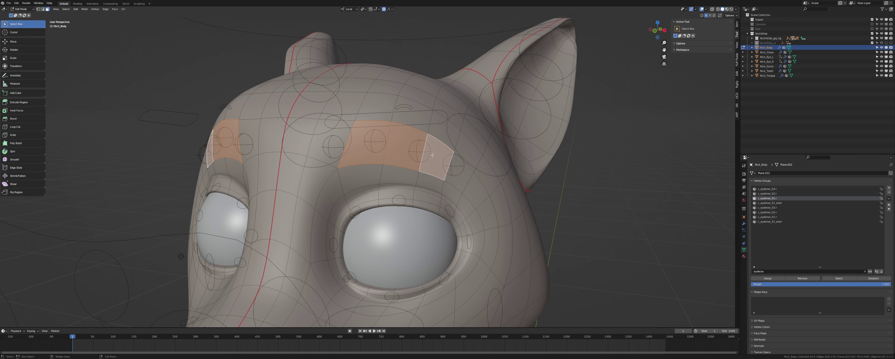
click(399, 147)
middle_drag(399, 147, 407, 147)
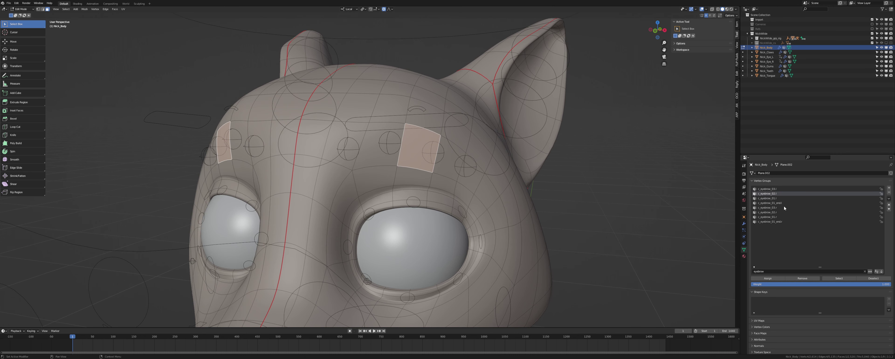
Assign the two inner left brow faces to c_eyebrow_01_end.l and the two outermost ones to c_eyebrow_03.l.
click(354, 145)
shift+click(377, 148)
click(770, 204)
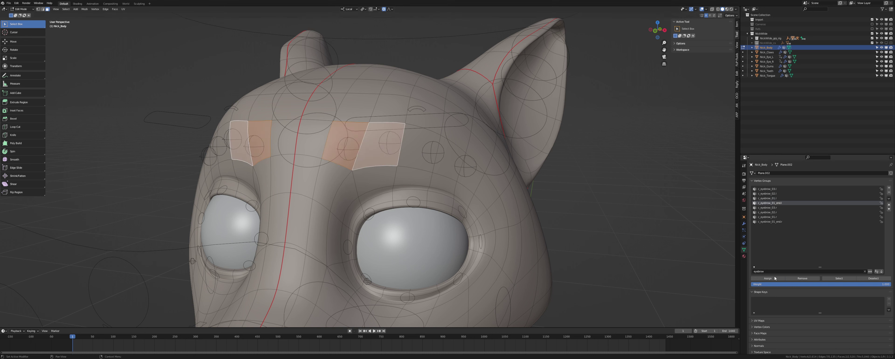
click(473, 169)
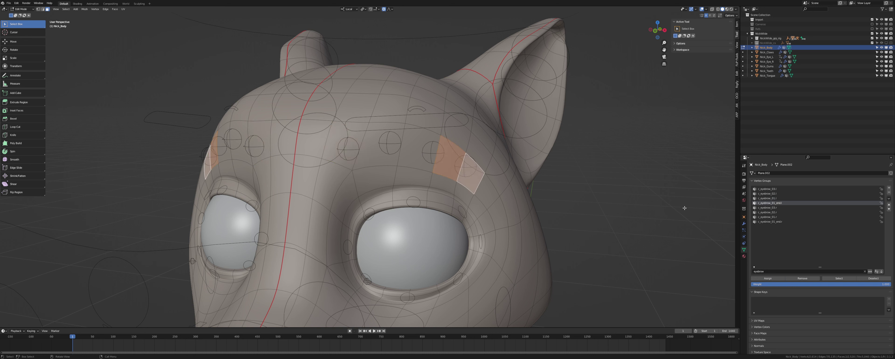
click(780, 189)
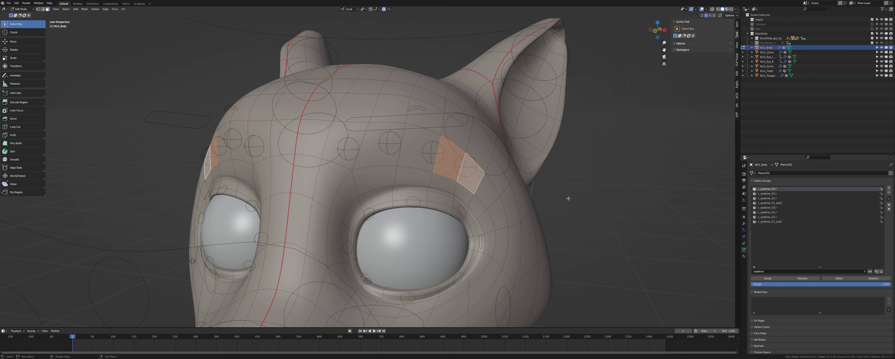
Switch the body to Weight Paint mode, enlarge the brush radius and display the c_eyebrow_01.l weights.
key(Tab)
key(ctrl+Tab)
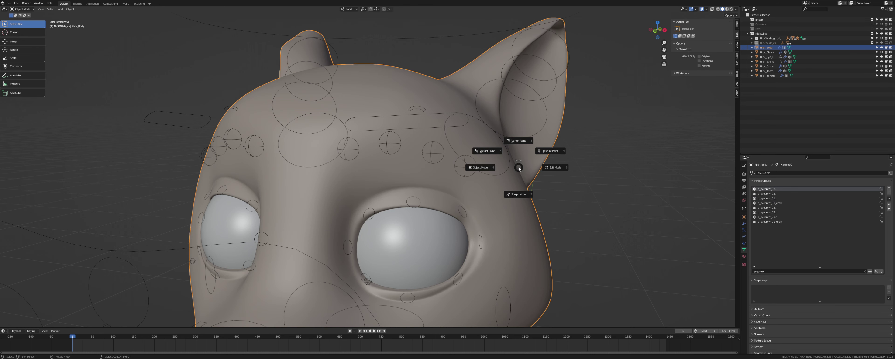
click(497, 157)
key(f)
click(544, 155)
click(461, 153)
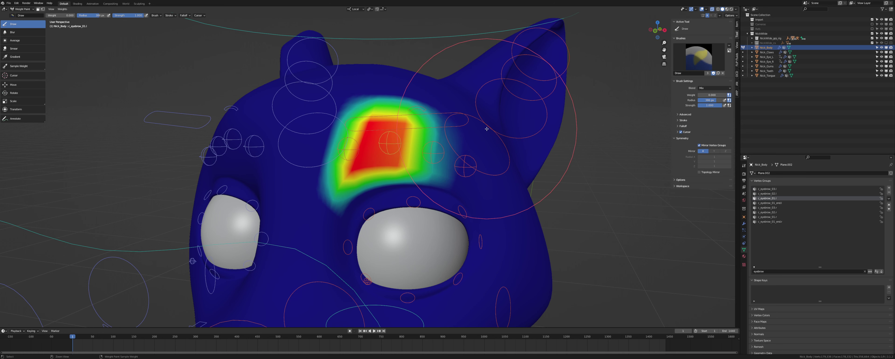
key(Tab)
key(Tab)
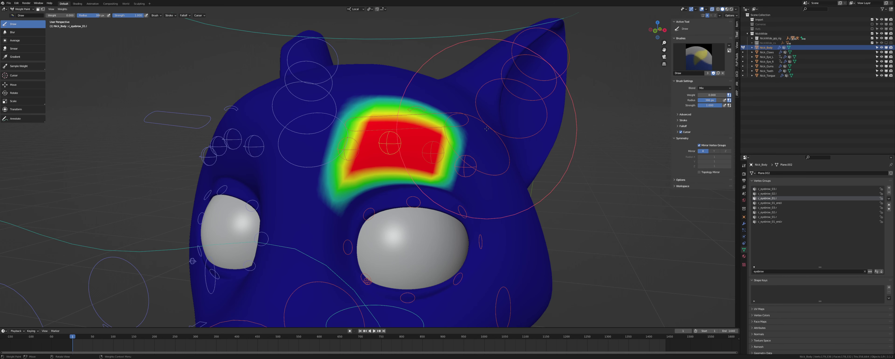
Smooth the c_eyebrow_01.l weights above the left eye with the Blur brush, working around all edges of the weighted area.
click(13, 32)
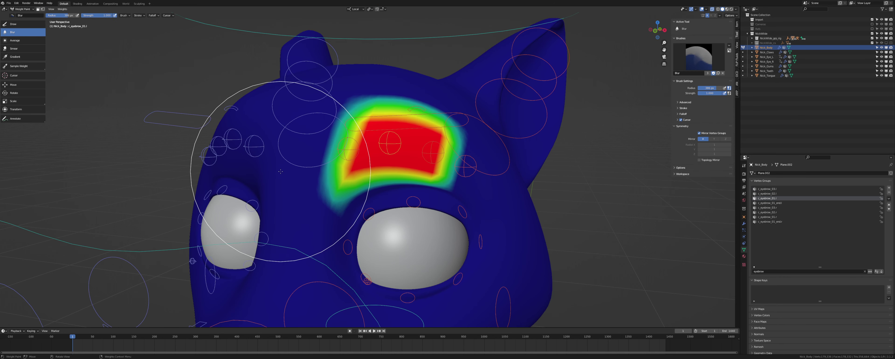
drag(358, 113, 315, 125)
middle_drag(316, 124, 312, 136)
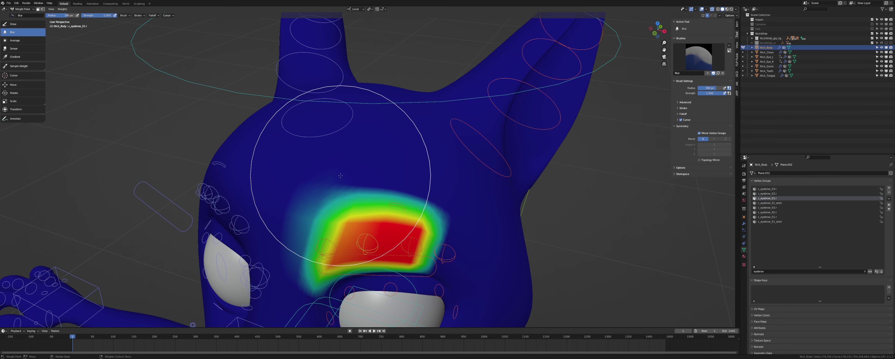
click(340, 175)
click(402, 176)
click(440, 200)
mouse_move(458, 252)
mouse_down()
mouse_move(431, 252)
mouse_move(270, 302)
mouse_move(369, 180)
mouse_up()
mouse_move(370, 179)
middle_down()
mouse_move(408, 209)
mouse_move(380, 190)
middle_up()
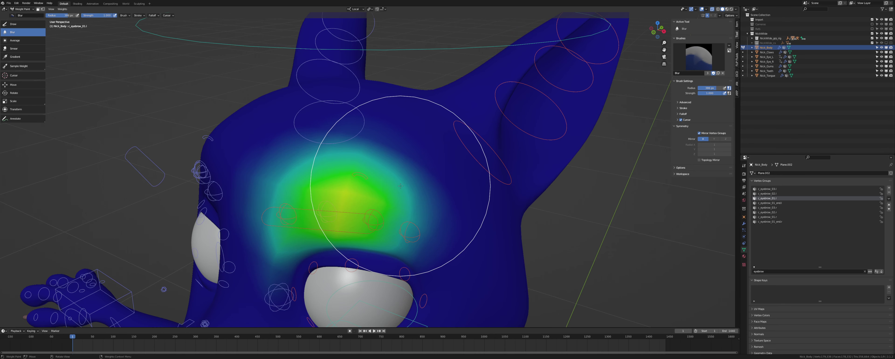
Blur the c_eyebrow_02.l weights above the left eye into a soft gradient.
click(766, 193)
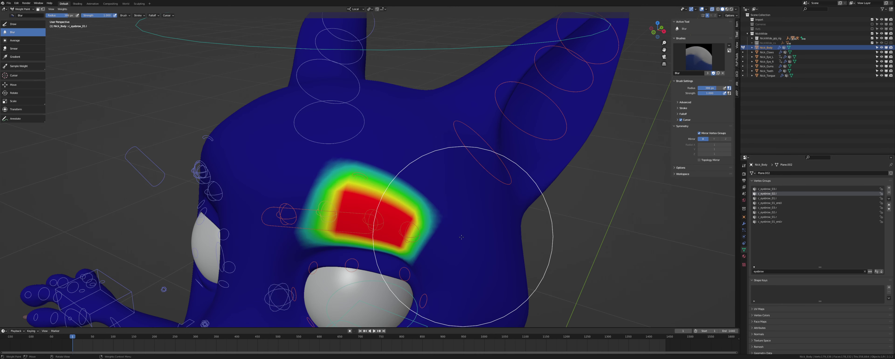
click(438, 243)
click(437, 243)
click(424, 192)
mouse_move(423, 192)
mouse_down()
mouse_move(415, 132)
mouse_move(376, 135)
mouse_move(312, 173)
mouse_move(274, 226)
mouse_move(343, 179)
mouse_move(424, 196)
mouse_move(356, 249)
mouse_up()
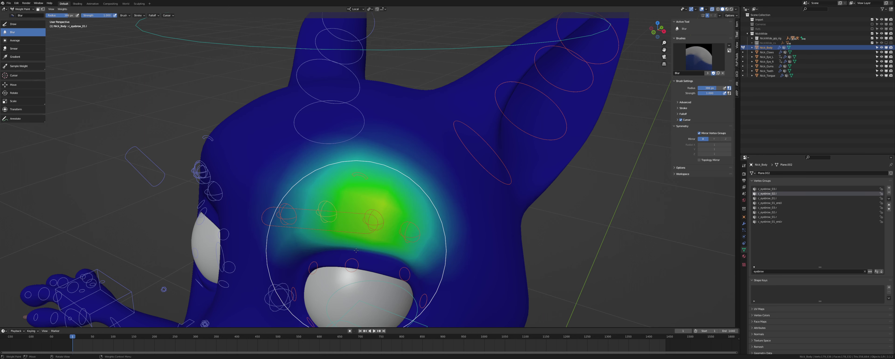
Display the c_eyebrow_01_end.l weights and blur them above the left eye into a soft gradient.
click(780, 200)
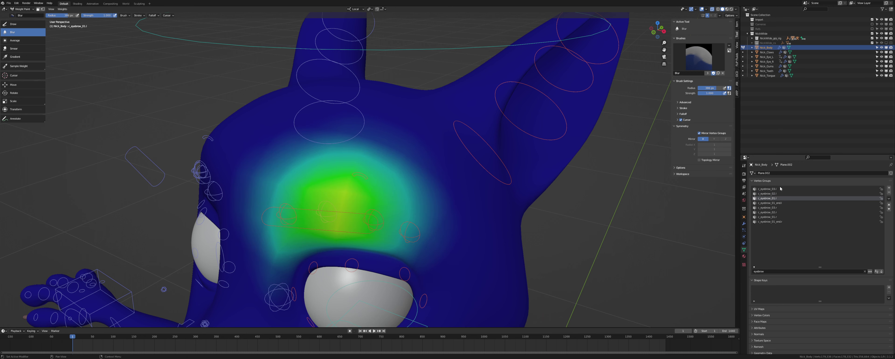
click(780, 188)
click(779, 204)
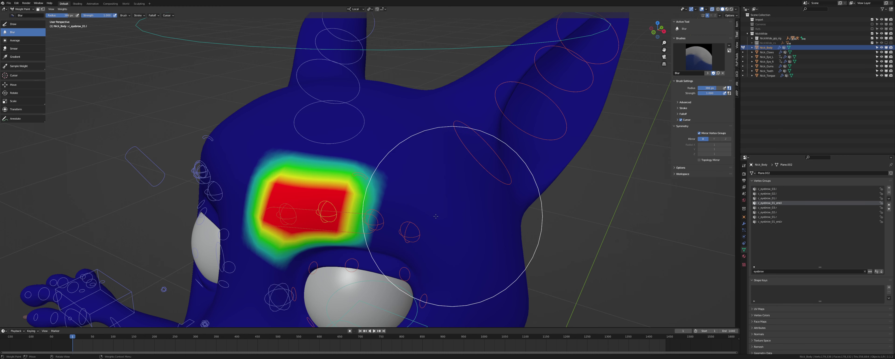
mouse_move(386, 216)
mouse_down()
mouse_move(414, 208)
mouse_move(363, 164)
mouse_move(306, 140)
mouse_move(262, 193)
mouse_up()
middle_drag(262, 194, 288, 209)
mouse_move(294, 213)
mouse_down()
mouse_move(289, 221)
mouse_move(349, 218)
mouse_move(396, 132)
mouse_move(346, 124)
mouse_move(343, 140)
mouse_up()
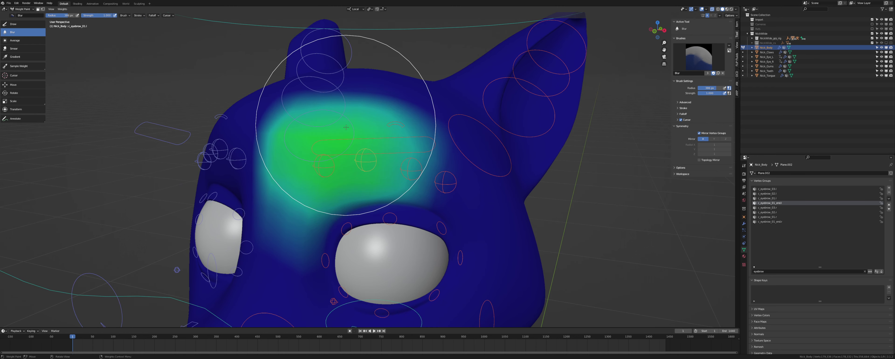
Assign the selected outer left brow faces to c_eyebrow_03.l in Edit Mode and blur the group's weights in Weight Paint mode.
key(Tab)
click(782, 188)
click(768, 278)
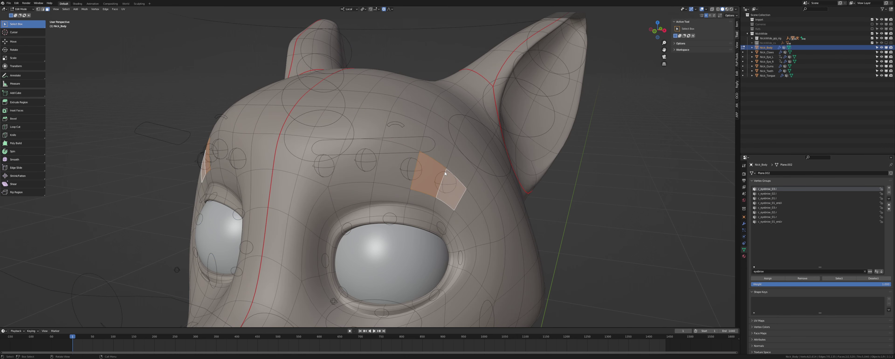
key(Tab)
mouse_move(369, 158)
mouse_down()
mouse_move(379, 175)
mouse_move(409, 144)
mouse_move(479, 160)
mouse_move(503, 216)
mouse_move(511, 211)
mouse_move(405, 249)
mouse_move(487, 218)
mouse_up()
middle_drag(488, 217, 475, 219)
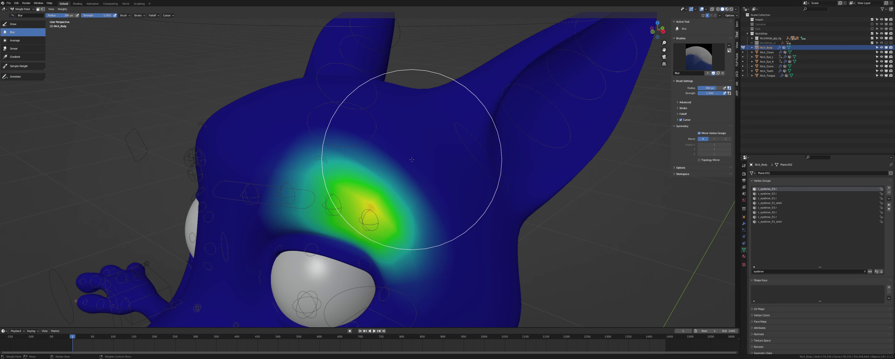
middle_drag(341, 139, 406, 182)
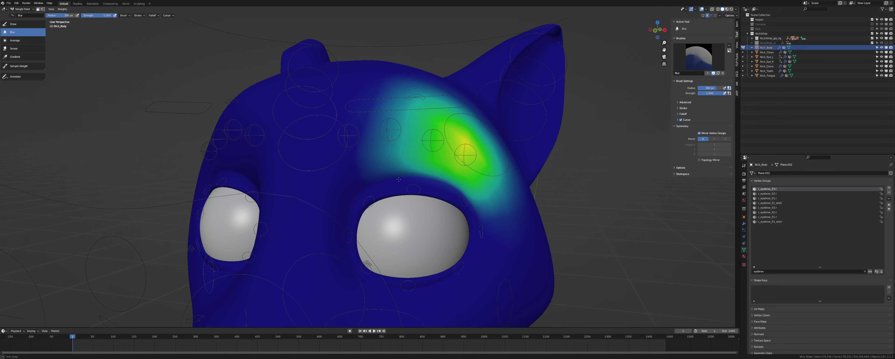
Leave Weight Paint, put the rig in Pose Mode and move the left upper eyelid control down to nearly close the eye.
key(ctrl+Tab)
click(379, 185)
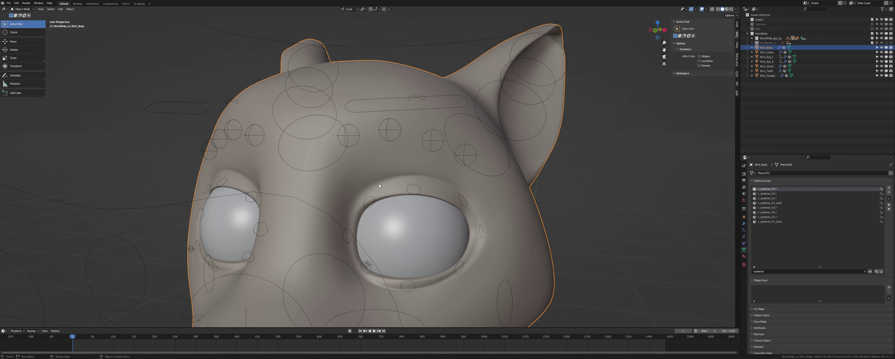
click(401, 112)
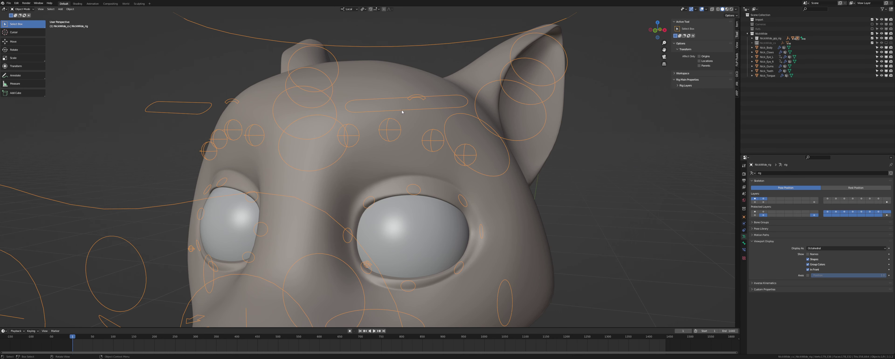
key(ctrl+Tab)
click(401, 112)
key(g)
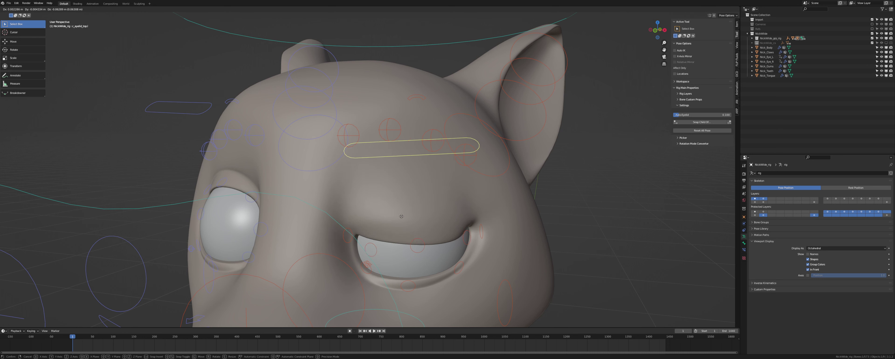
click(427, 246)
click(427, 245)
shift+middle_drag(427, 246, 427, 207)
Save the file and display the vertex weights of a vertex on the body's closed left upper eyelid in Edit Mode.
click(766, 48)
key(ctrl+s)
key(Tab)
scroll(443, 182, up, 2)
key(1)
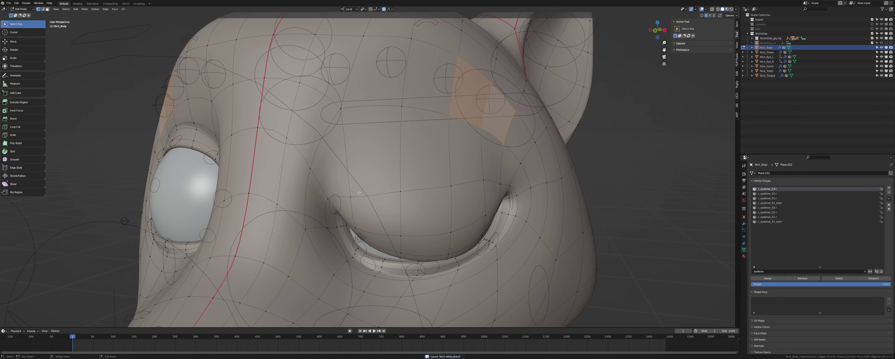
click(350, 197)
click(737, 25)
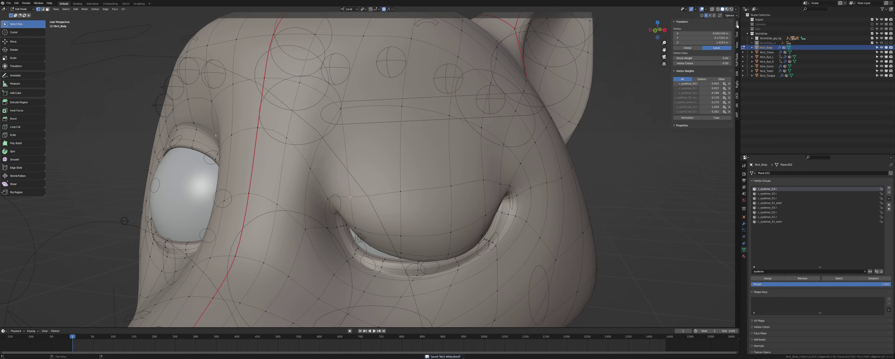
Assign the edge loop running across the upper part of the left eyelid to the head.x vertex group at weight 1.
alt+click(411, 181)
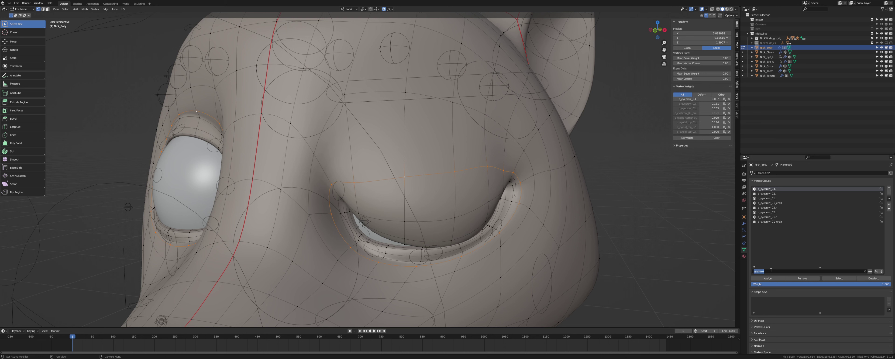
text(head)
click(769, 189)
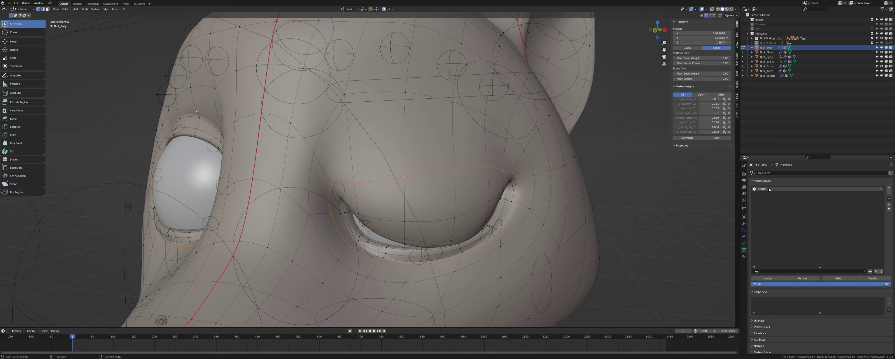
click(772, 277)
Assign the next lower edge loop of the left eyelid to head.x with a weight of 0.25.
alt+click(440, 212)
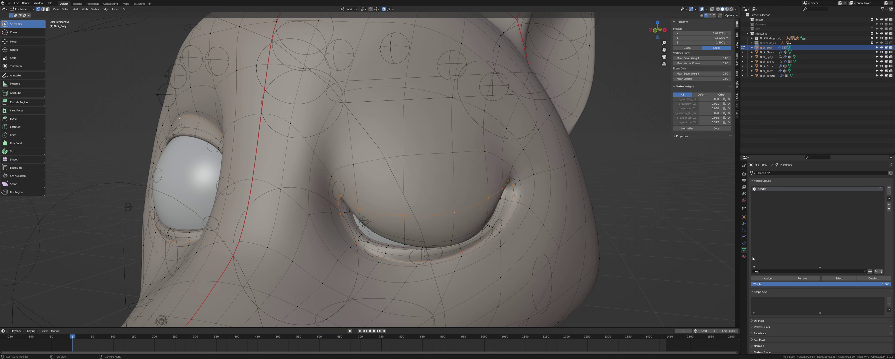
click(776, 284)
text(.25)
key(Return)
click(776, 278)
Select the edge loop at the left eyelid's rim, grow the selection and remove it from head.x.
alt+click(472, 227)
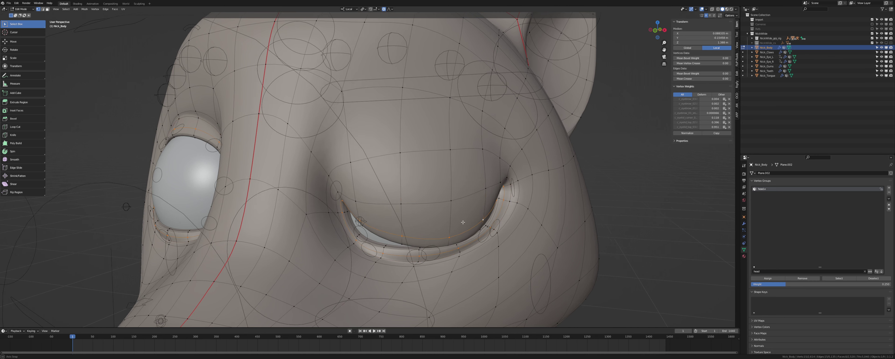
middle_drag(463, 221, 457, 214)
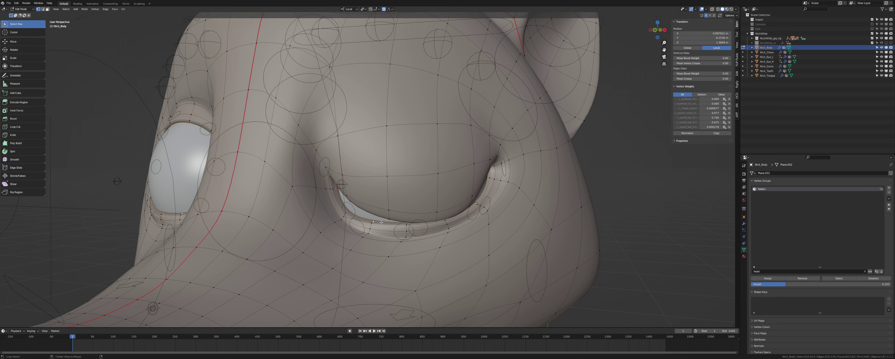
key(ctrl+KP_Add)
click(805, 279)
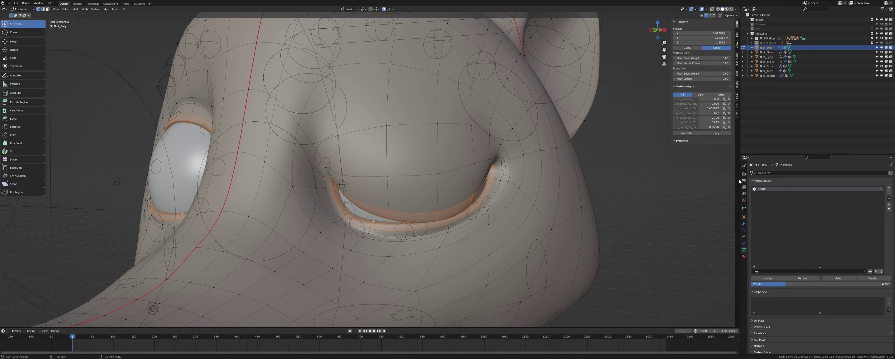
Extend the selection over the lower part of the left eyelid and remove it from c_eyebrow_03.l and c_eyebrow_02.l.
shift+middle_drag(577, 129, 595, 133)
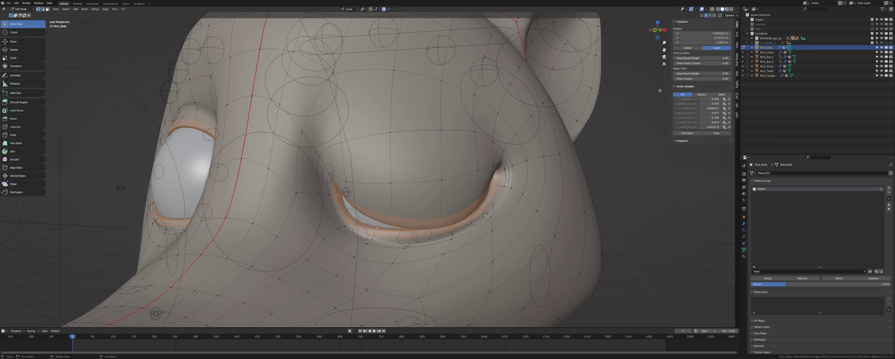
alt+shift+click(423, 181)
click(795, 271)
text(brow)
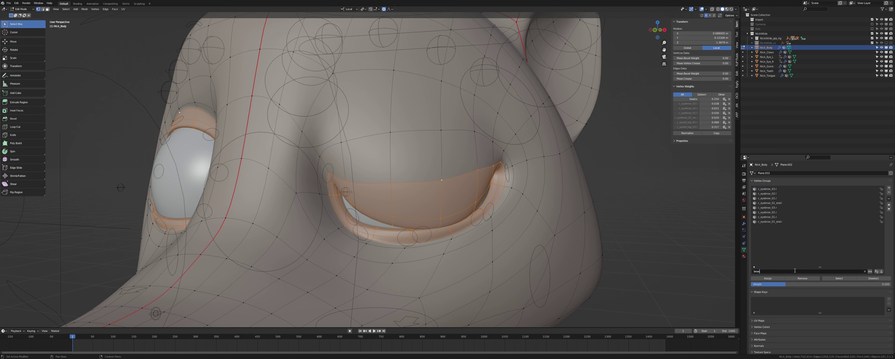
click(777, 192)
click(777, 189)
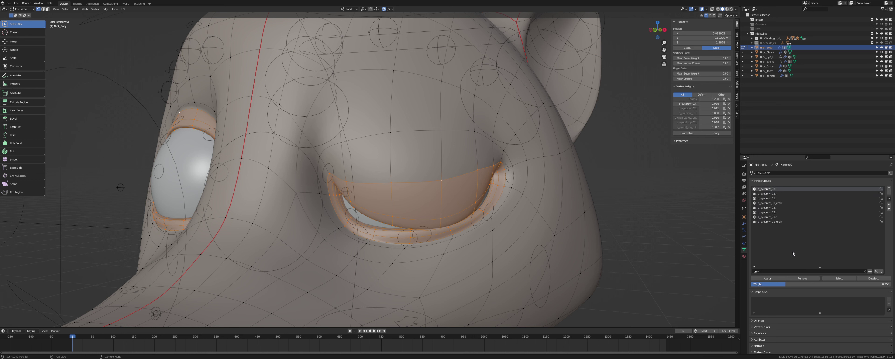
click(802, 278)
click(774, 193)
click(801, 278)
Remove the selected left eyelid vertices from the c_eyebrow_01.l and c_eyebrow_01_end.l groups.
click(779, 198)
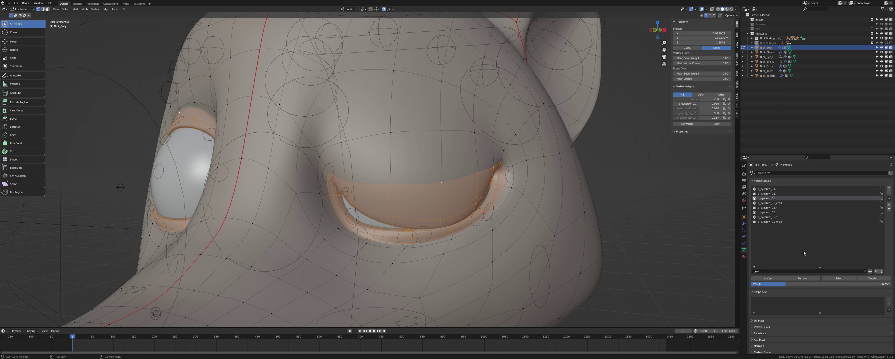
click(809, 278)
click(782, 202)
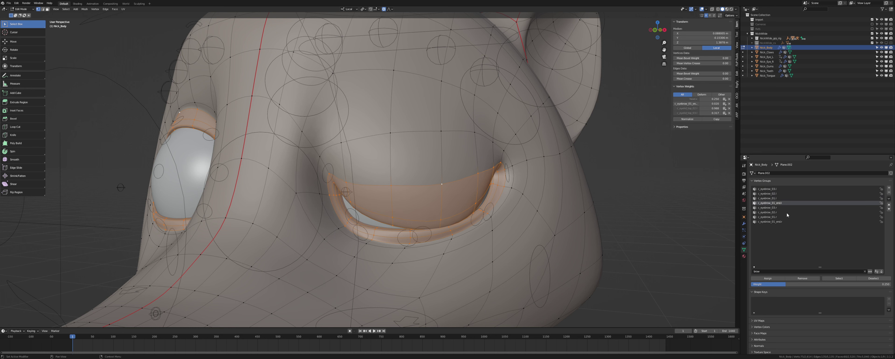
click(805, 278)
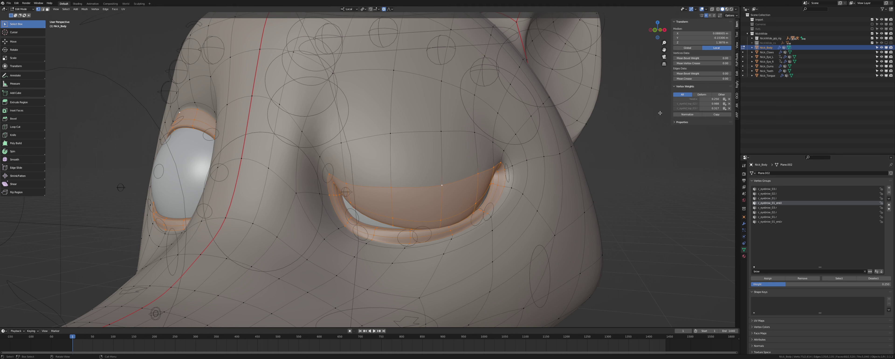
Reset the left upper eyelid control's location in Pose Mode and move it down slightly to test the lid deformation.
key(Tab)
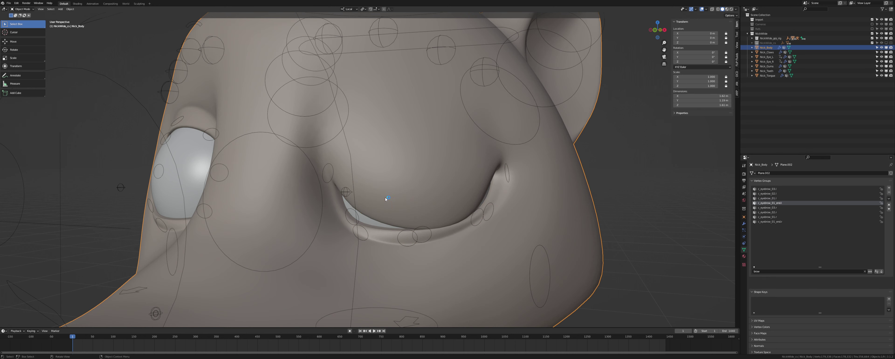
middle_drag(364, 209, 416, 84)
click(419, 63)
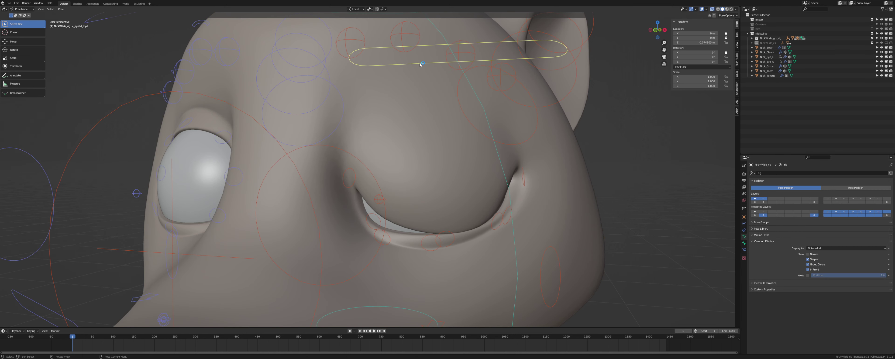
key(alt+g)
key(g)
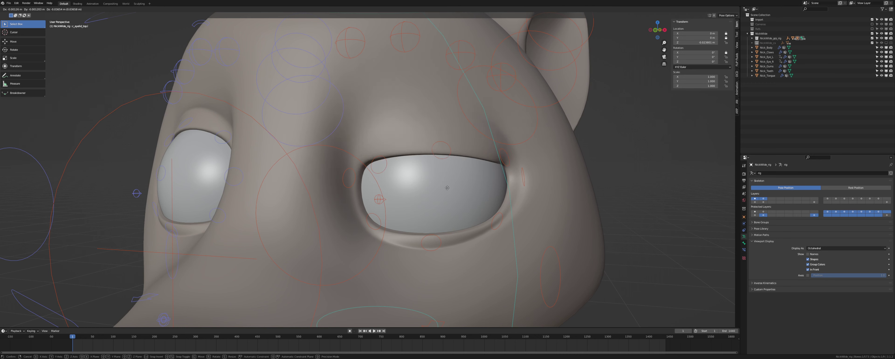
key(Escape)
middle_drag(399, 99, 305, 82)
key(g)
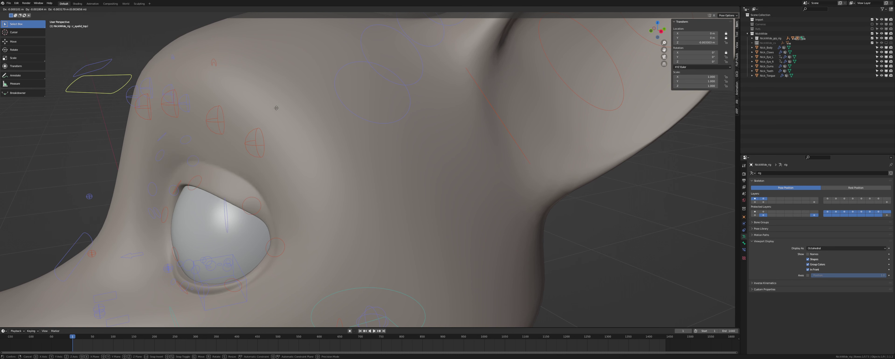
click(235, 164)
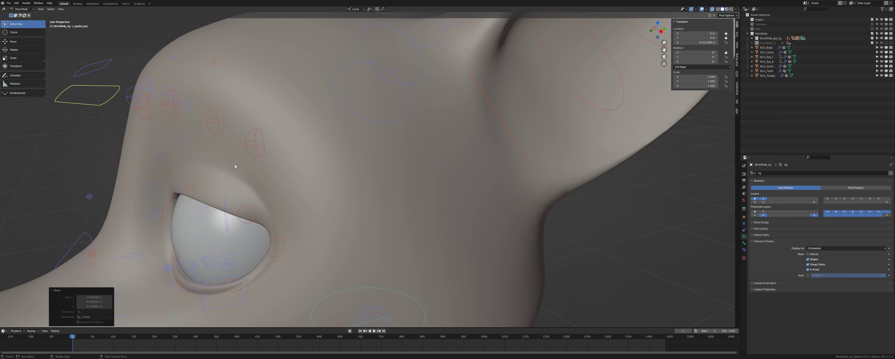
Enter edge editing on the body and select the edge loop encircling the left eyelid.
click(766, 47)
key(Tab)
key(2)
alt+click(240, 183)
middle_drag(241, 184, 271, 179)
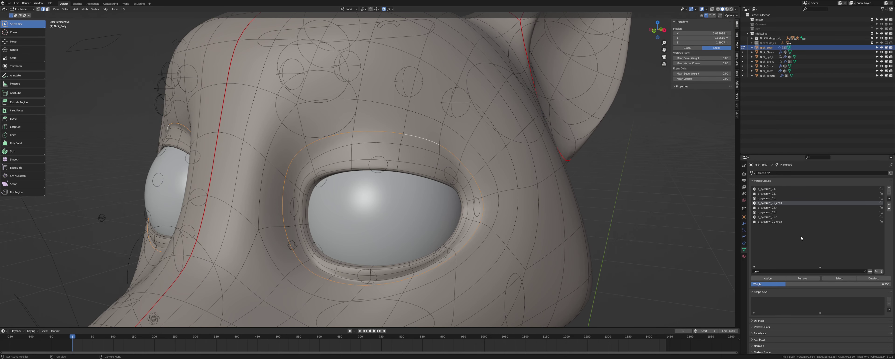
Filter the vertex groups by "eyelid" and make the second eyelid corner group active.
click(782, 271)
text(eye)
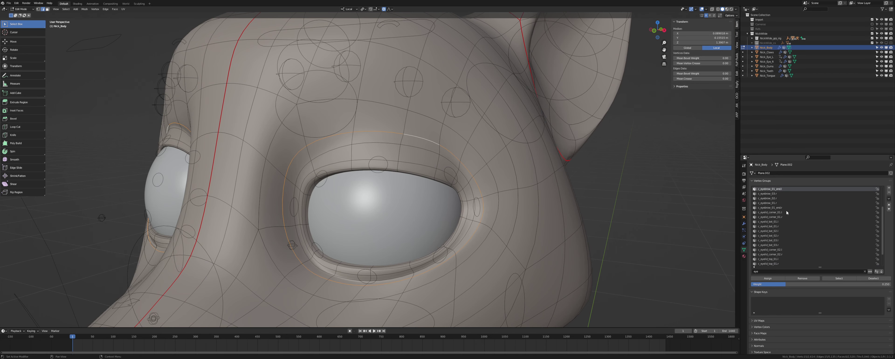
click(765, 271)
text(lid)
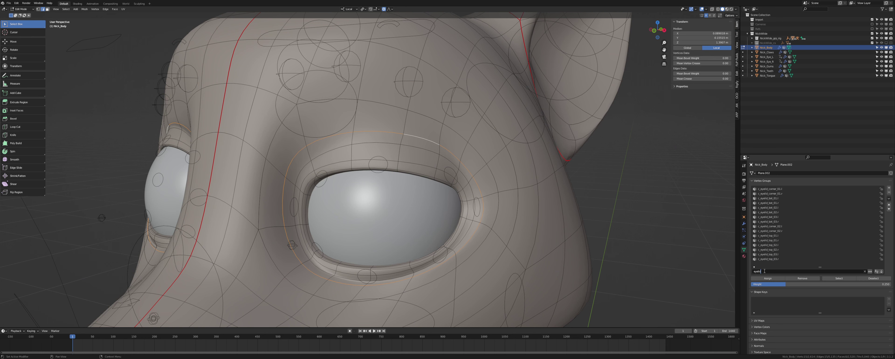
click(787, 189)
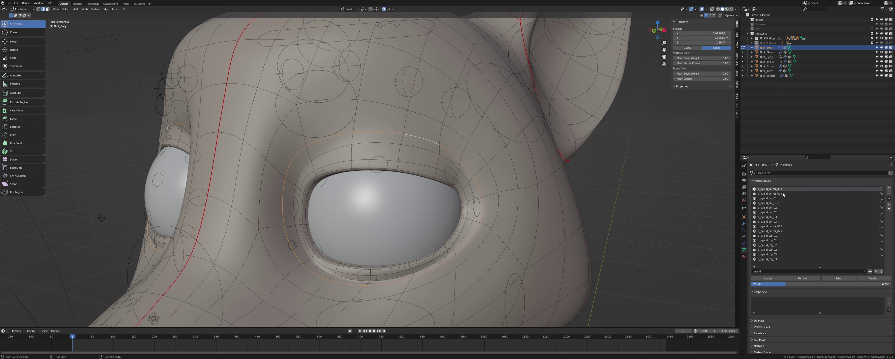
click(782, 193)
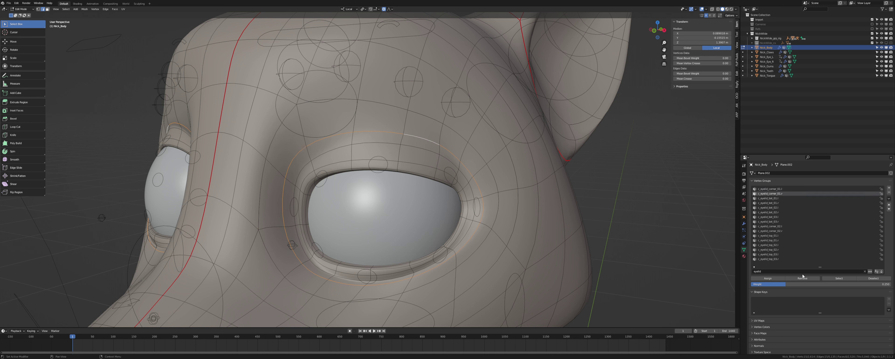
Select the edge loop surrounding the left eye socket and grow the selection across the surrounding brow and cheek area.
alt+shift+click(377, 102)
alt+shift+click(261, 172)
alt+shift+click(240, 187)
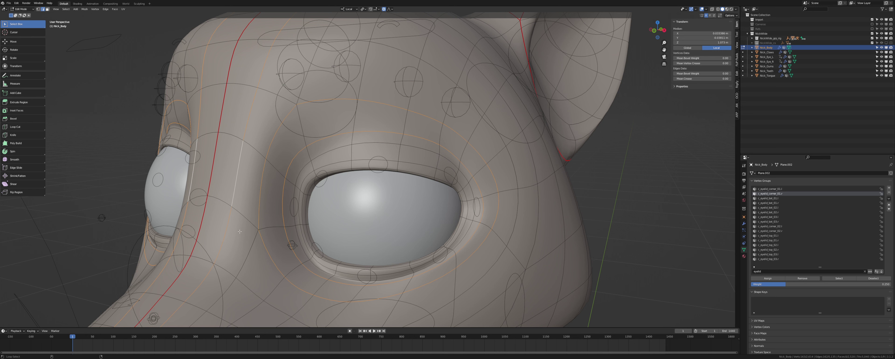
alt+shift+click(248, 231)
key(alt+a)
alt+shift+click(259, 240)
key(ctrl+KP_Add)
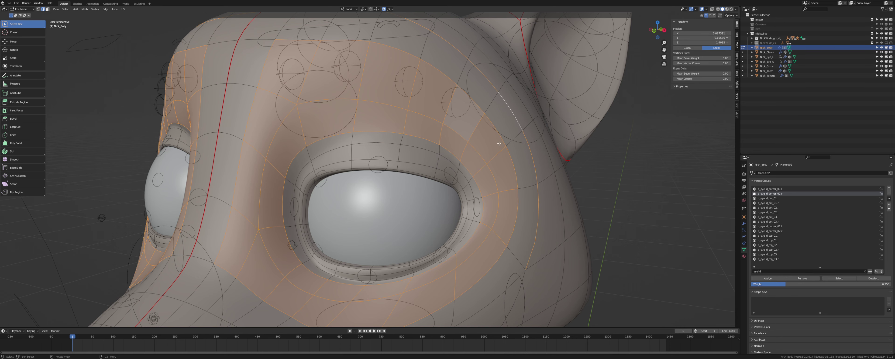
scroll(400, 255, down, 3)
key(ctrl+KP_Add)
scroll(338, 194, up, 2)
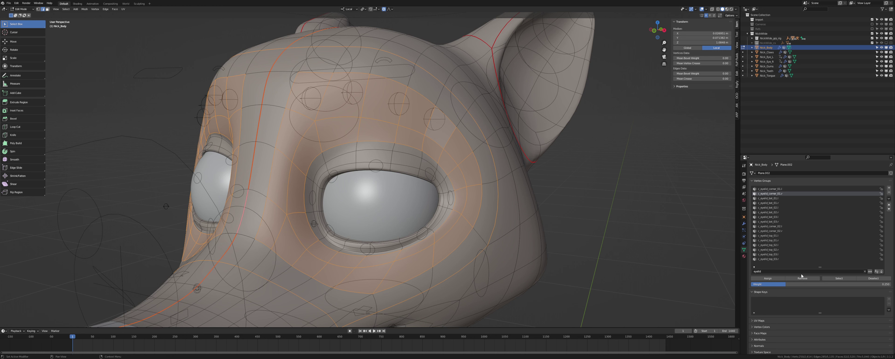
Remove the selected vertices from the left eyelid groups bot_01 to bot_03, c_eyelid_corner_02.l and top_01 to top_03.
click(782, 197)
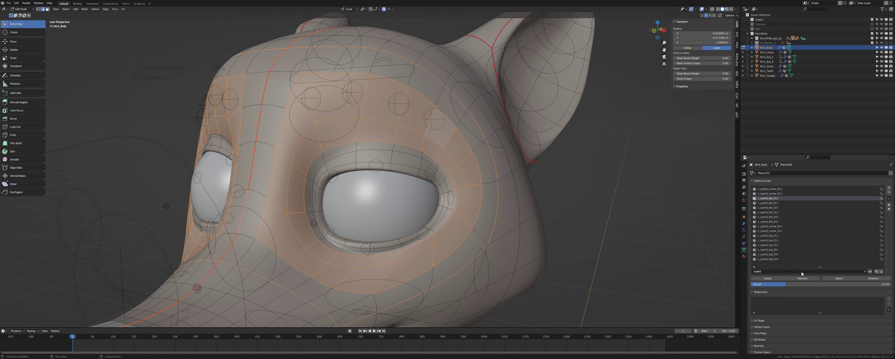
click(782, 207)
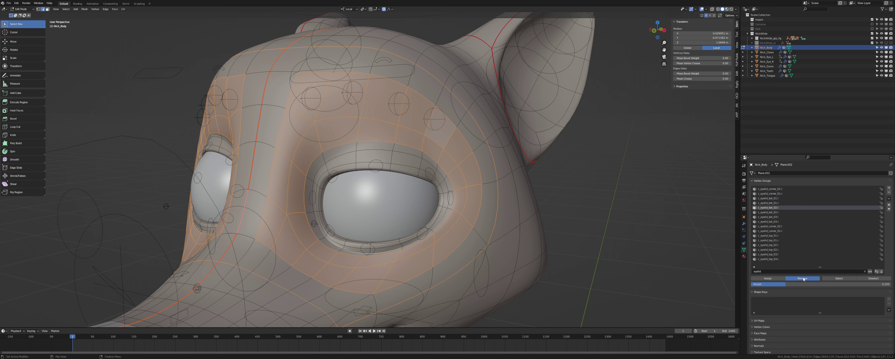
click(781, 216)
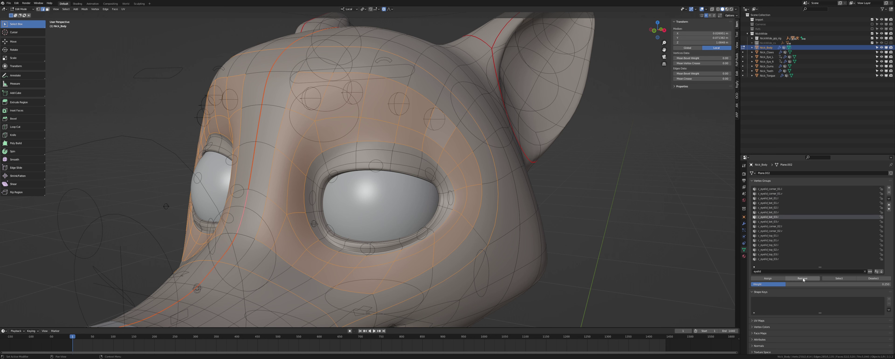
click(784, 226)
click(781, 235)
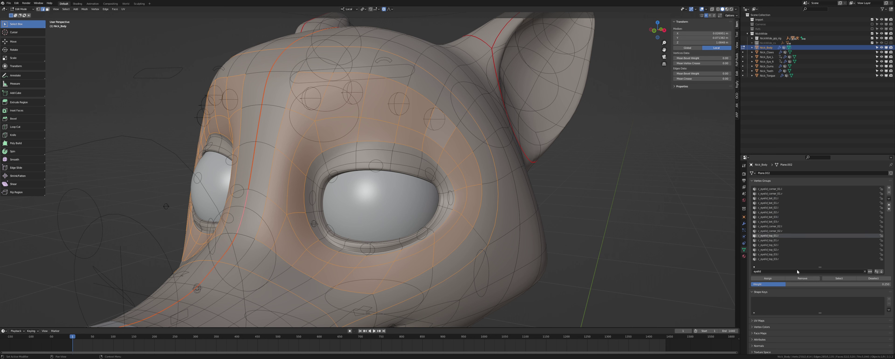
click(782, 244)
click(800, 278)
click(782, 253)
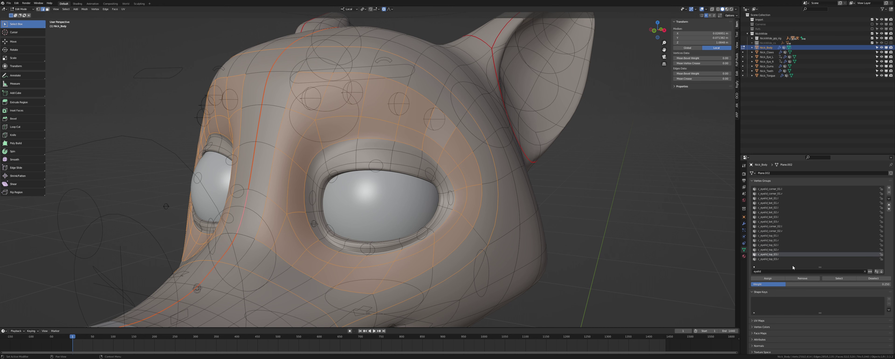
click(802, 279)
Return to the rig's Pose Mode and move the left upper eyelid control down until the lid nearly closes.
key(Tab)
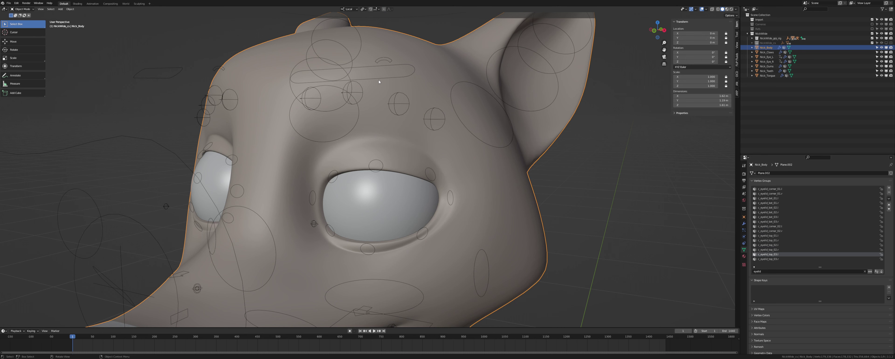
click(378, 81)
key(ctrl+Tab)
key(g)
right_click(378, 115)
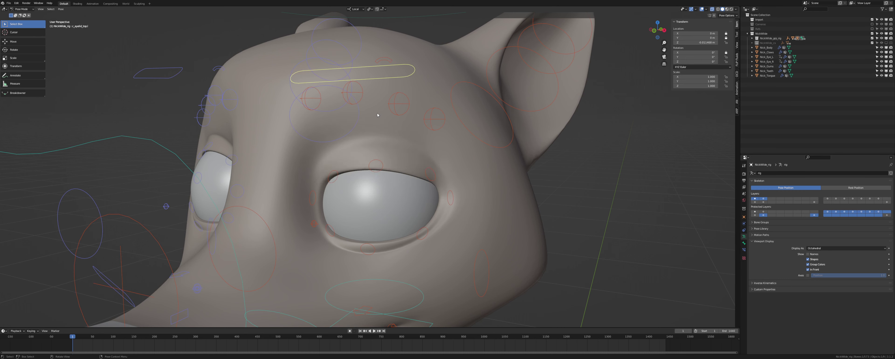
key(g)
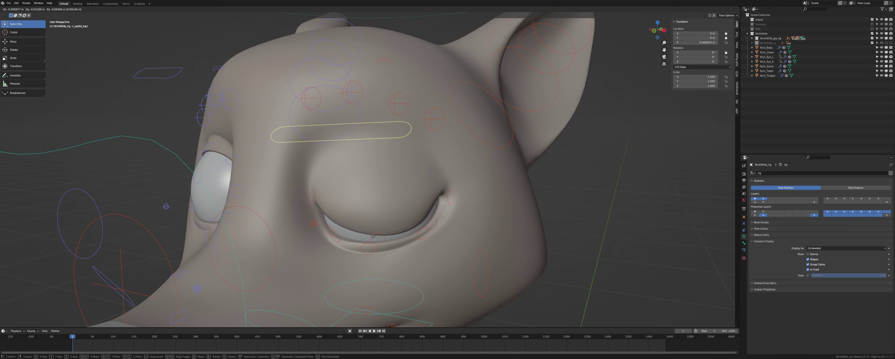
click(373, 239)
Reset the left upper eyelid control's location, lower it again to close the lid, and save the file.
middle_drag(373, 239, 315, 161)
key(g)
right_click(213, 78)
key(alt+g)
key(g)
key(ctrl+s)
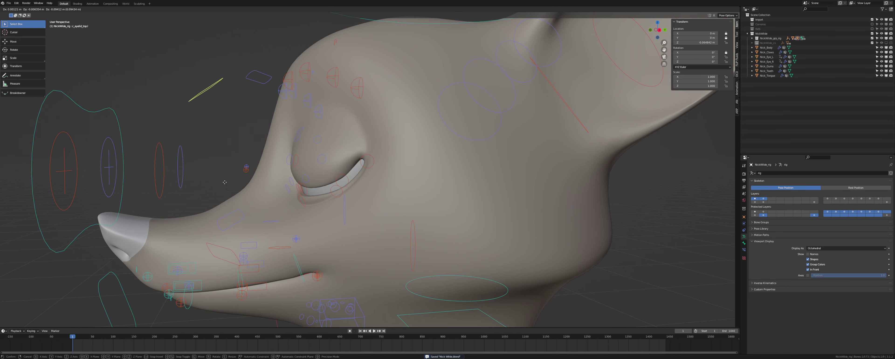
click(315, 188)
scroll(339, 179, up, 2)
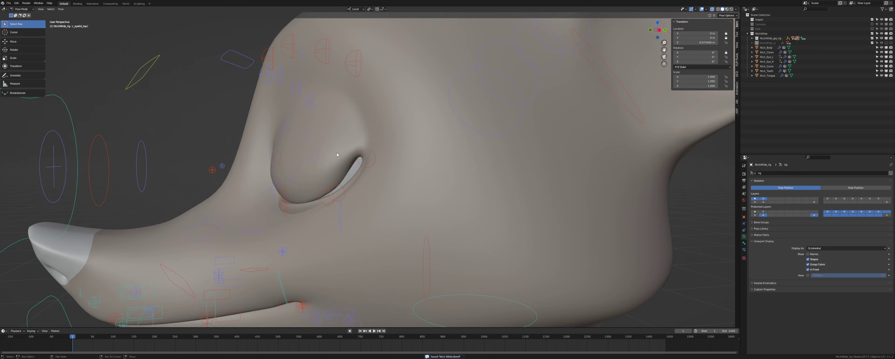
Enter vertex editing on the body and select the upper lid vertex near the left eye's outer corner.
click(766, 48)
key(Tab)
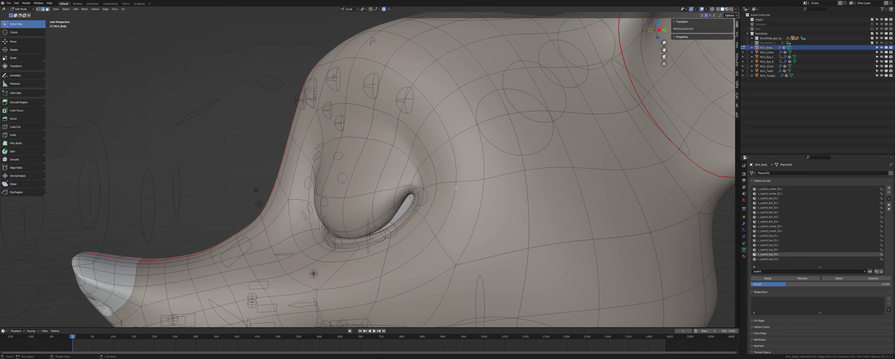
scroll(422, 213, up, 2)
scroll(422, 213, up, 2)
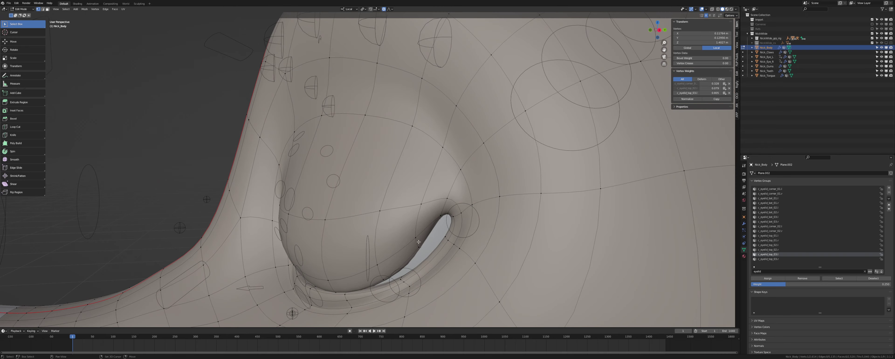
key(alt+z)
shift+middle_drag(422, 235, 455, 184)
click(456, 210)
Using X-ray, select the upper lid rim vertex near the outer corner and adjust its eyelid corner group weight.
key(alt+z)
scroll(334, 148, up, 3)
shift+middle_drag(333, 146, 355, 161)
key(alt+z)
key(2)
click(350, 155)
key(alt+z)
key(alt+z)
key(1)
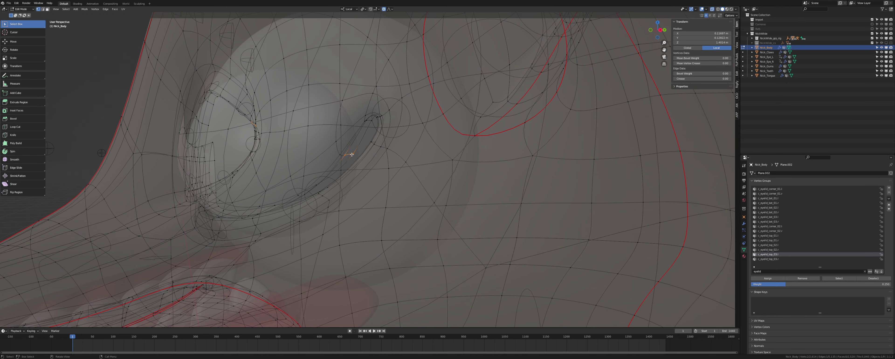
click(346, 155)
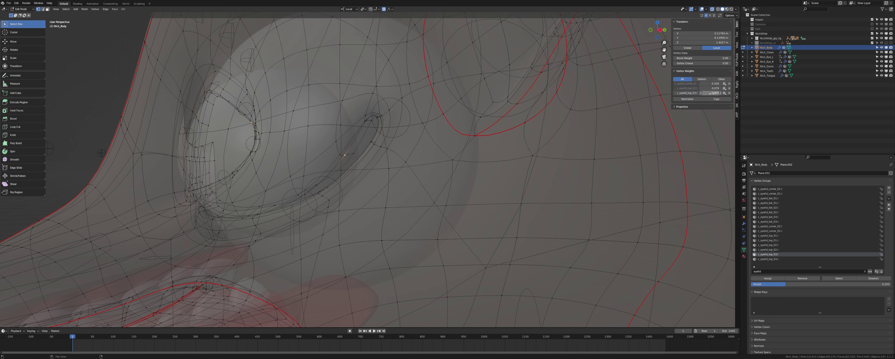
drag(712, 84, 709, 83)
key(alt+z)
key(alt+z)
key(alt+z)
key(alt+z)
Select the neighbouring lid rim vertex, remove its zero-weight eyelid group assignment and adjust its eyelid corner weight.
click(353, 154)
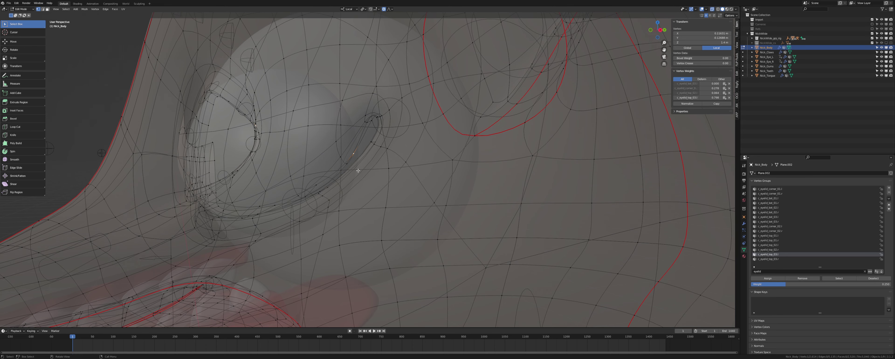
scroll(351, 153, up, 3)
middle_drag(358, 170, 343, 185)
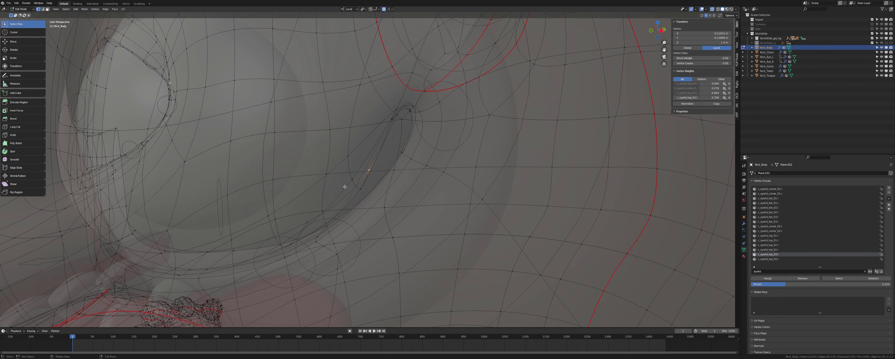
click(729, 84)
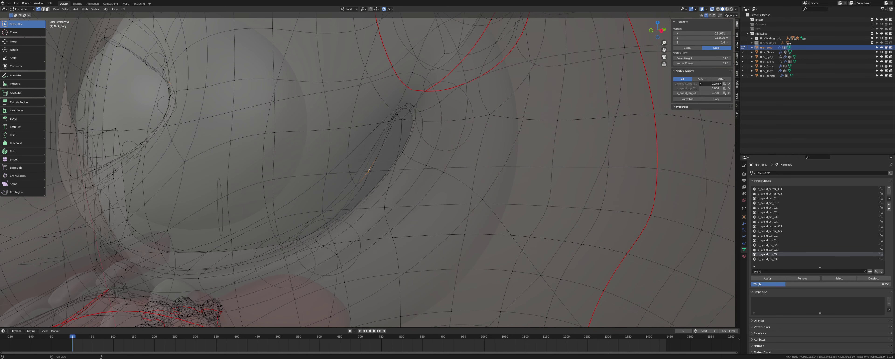
drag(713, 83, 714, 84)
key(alt+z)
key(alt+z)
key(alt+z)
key(alt+z)
Select the inner upper lid rim vertices running up to the left eye's outer corner, excluding stray vertices outside the rim.
alt+click(379, 149)
key(alt+a)
key(c)
drag(351, 188, 368, 183)
right_click(368, 183)
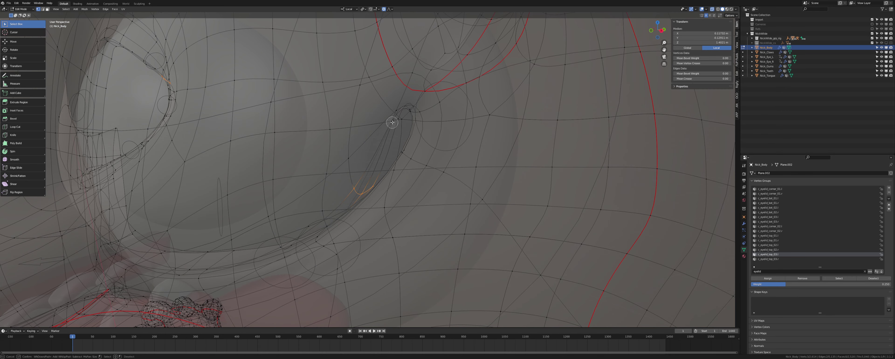
ctrl+click(395, 116)
middle_drag(394, 116, 405, 114)
key(c)
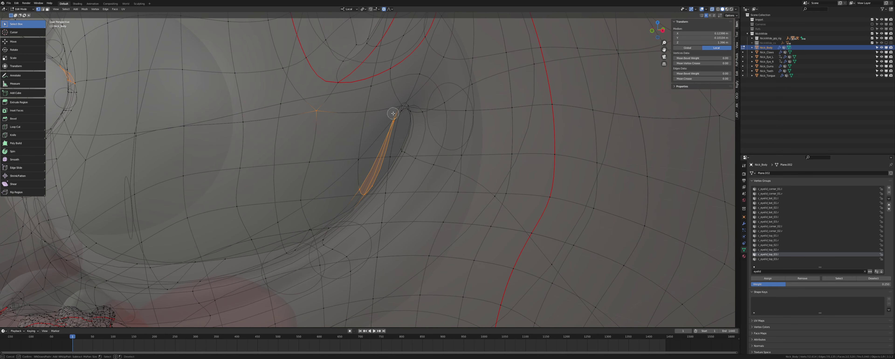
middle_click(313, 112)
right_click(315, 112)
key(alt+z)
middle_drag(375, 156, 366, 157)
Remove the selected rim vertices from c_eyelid_corner_02.l, undoing and repeating the removal to compare the lid shape.
click(779, 226)
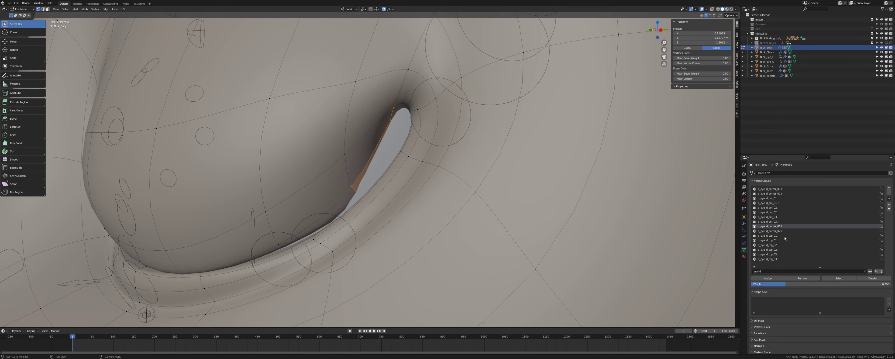
click(800, 279)
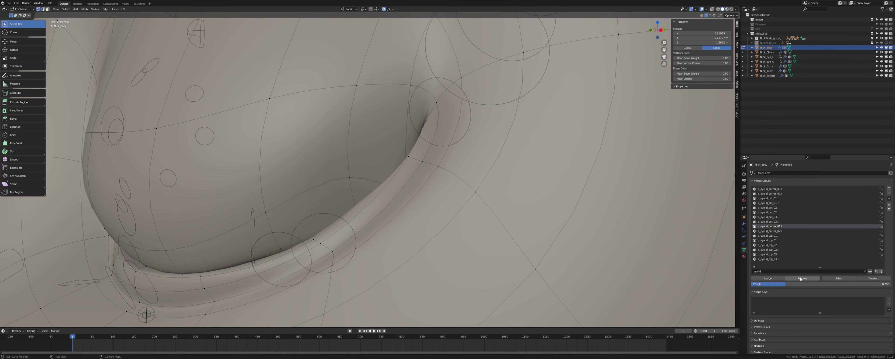
scroll(368, 172, down, 2)
key(alt+z)
middle_drag(367, 171, 429, 197)
key(alt+z)
key(ctrl+z)
click(804, 277)
middle_drag(526, 212, 542, 214)
key(alt+z)
key(alt+z)
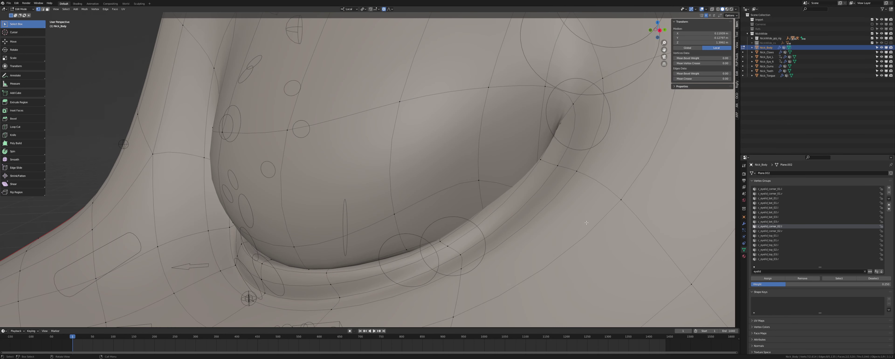
Select the column of rim vertices midway along the left upper lid and remove them from c_eyelid_corner_01.l.
middle_drag(474, 198, 507, 189)
middle_drag(391, 202, 434, 204)
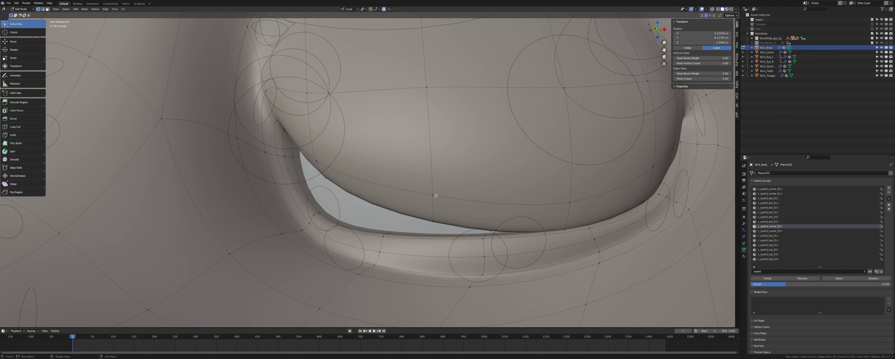
click(433, 216)
key(alt+z)
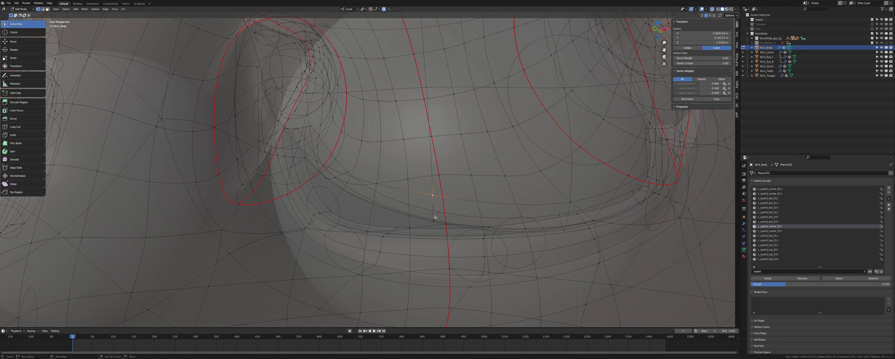
shift+click(435, 218)
shift+click(434, 220)
shift+click(440, 212)
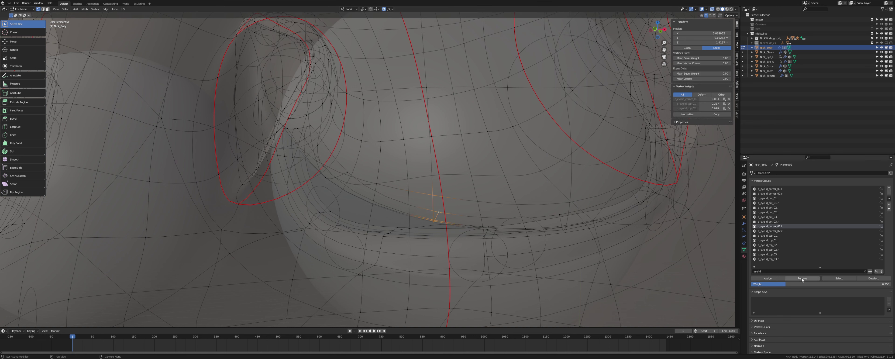
click(780, 190)
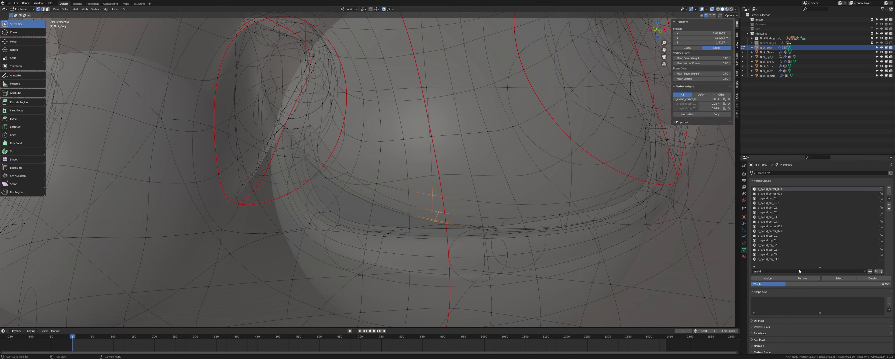
click(801, 278)
key(alt+z)
key(alt+z)
Select the adjacent upper lid rim vertices closer to the inner corner and remove them from c_eyelid_corner_01.l.
middle_drag(396, 209, 434, 211)
click(397, 185)
shift+click(387, 190)
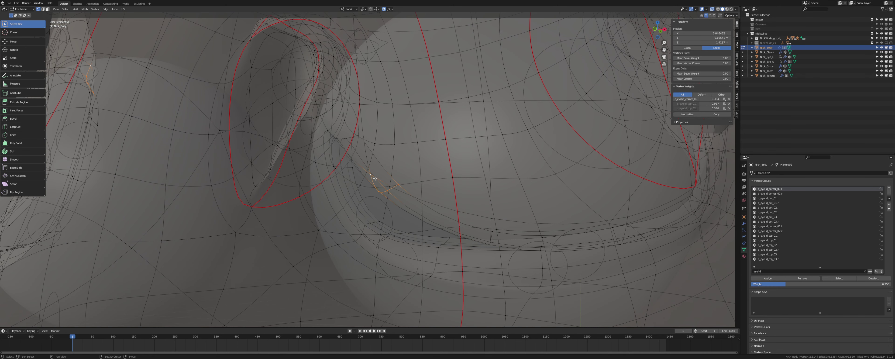
ctrl+click(370, 174)
key(alt+z)
click(802, 278)
key(alt+z)
Select the lid rim vertices at the left eye's inner corner and assign them to c_eyelid_corner_01.l with weight 0.5.
mouse_move(399, 194)
middle_down()
mouse_move(335, 189)
mouse_move(387, 181)
mouse_move(395, 191)
middle_up()
key(alt+z)
key(alt+a)
key(alt+z)
click(400, 169)
shift+click(392, 178)
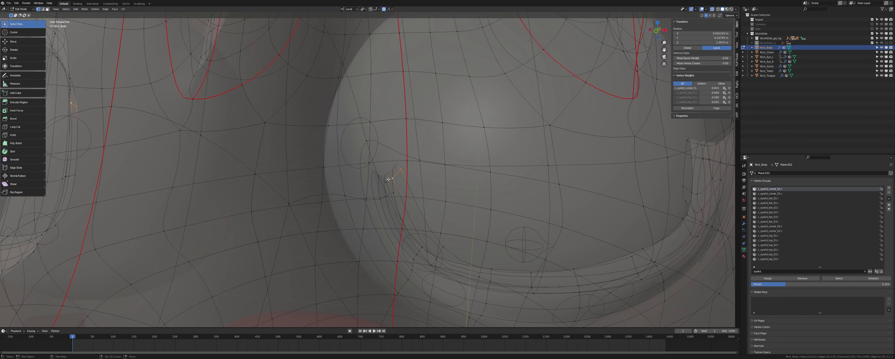
shift+click(385, 181)
shift+click(380, 176)
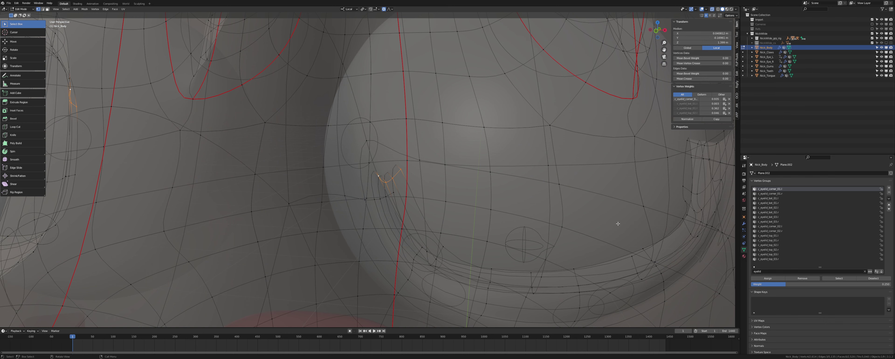
click(774, 285)
text(0.5)
key(Return)
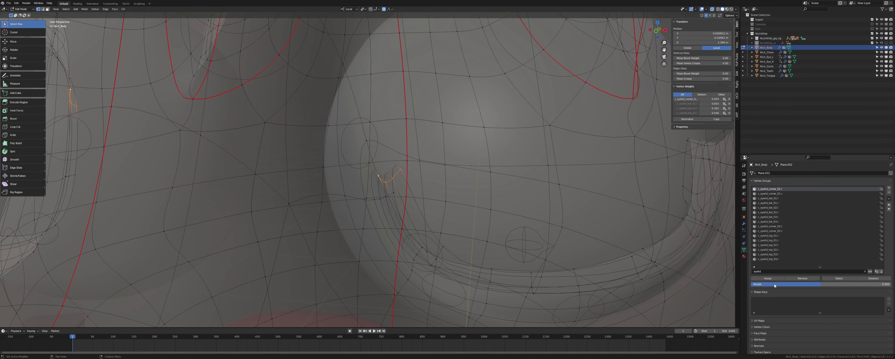
click(767, 278)
Remove the selected inner-corner rim vertices of the left eye from c_eyelid_bot_01.l.
key(alt+z)
mouse_move(434, 207)
middle_down()
mouse_move(440, 199)
mouse_move(406, 191)
mouse_move(417, 207)
middle_up()
key(z)
key(z)
key(alt+z)
key(alt+z)
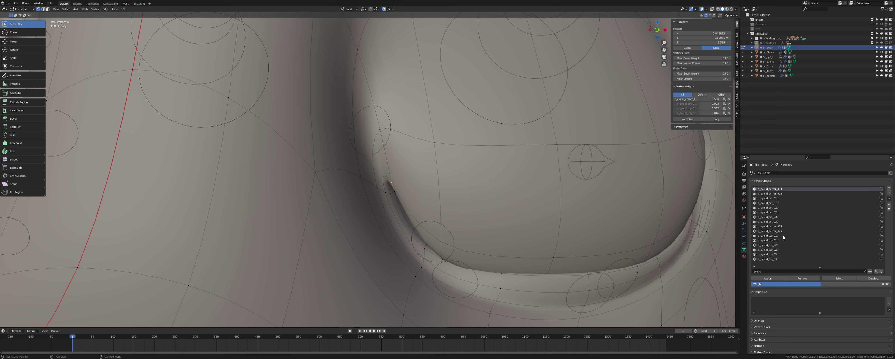
click(782, 198)
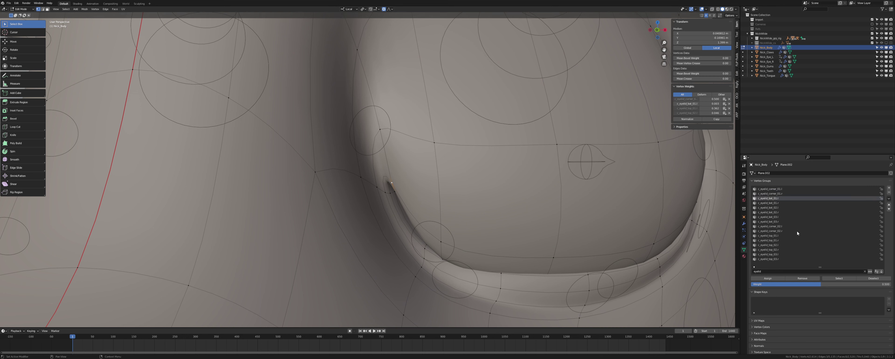
click(807, 278)
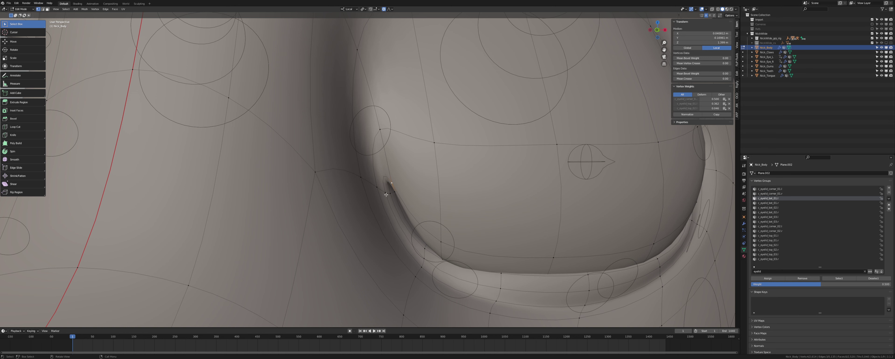
Select the short column of lid rim vertices just below the left eye's inner corner, leaving out the surrounding face vertices.
key(alt+z)
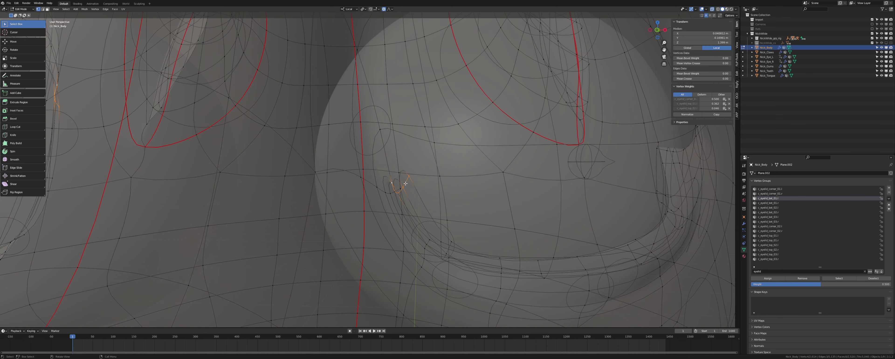
middle_drag(401, 175, 394, 204)
scroll(397, 168, up, 2)
click(406, 193)
click(405, 207)
alt+click(387, 193)
scroll(340, 193, down, 1)
key(c)
middle_drag(231, 152, 359, 199)
middle_click(312, 170)
right_click(311, 169)
key(alt+z)
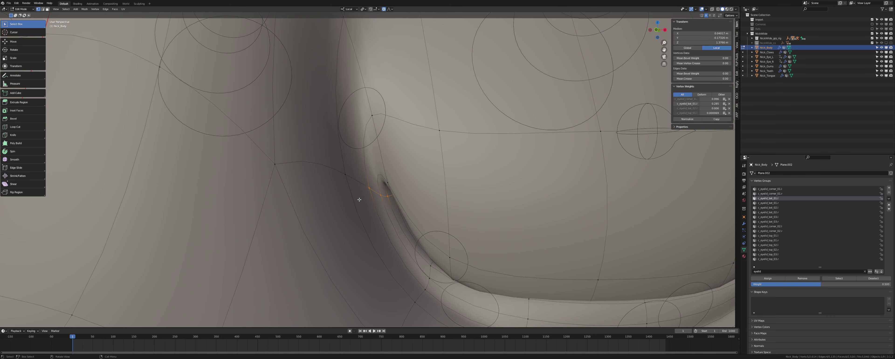
key(c)
middle_click(366, 190)
right_click(366, 191)
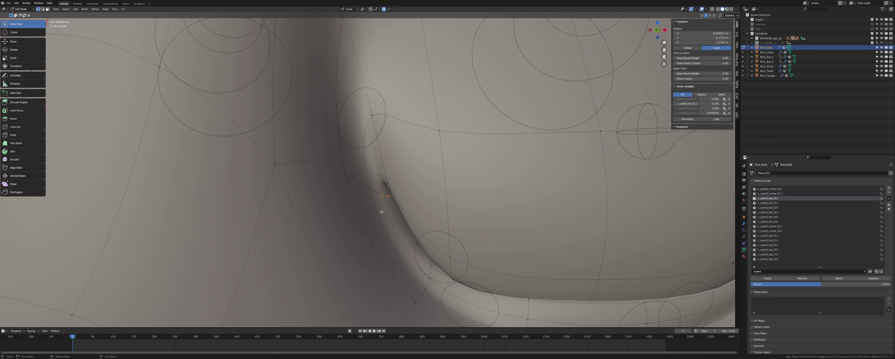
Try assigning the selected rim vertices to c_eyelid_corner_01.l with weight 0.5, and set the assignment weight to 0.25.
click(780, 189)
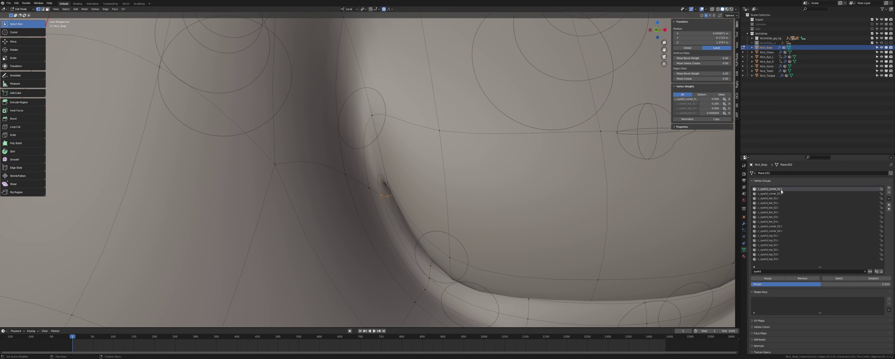
click(775, 279)
drag(793, 284, 753, 284)
click(765, 279)
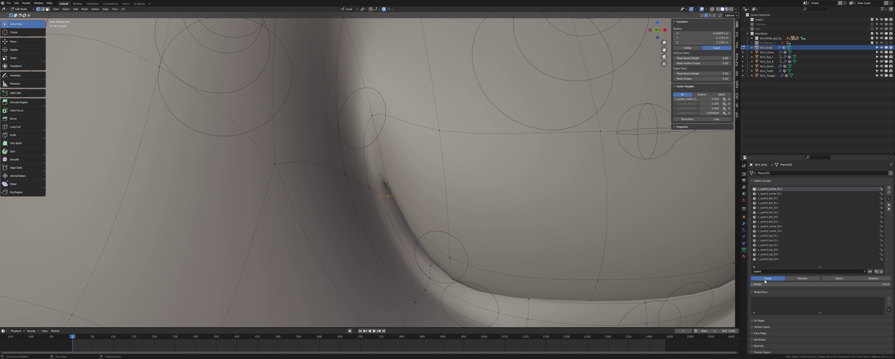
click(756, 284)
text(.25)
key(Return)
Try a weight of 0.1 for the selected rim vertices in c_eyelid_top_01.l.
click(776, 236)
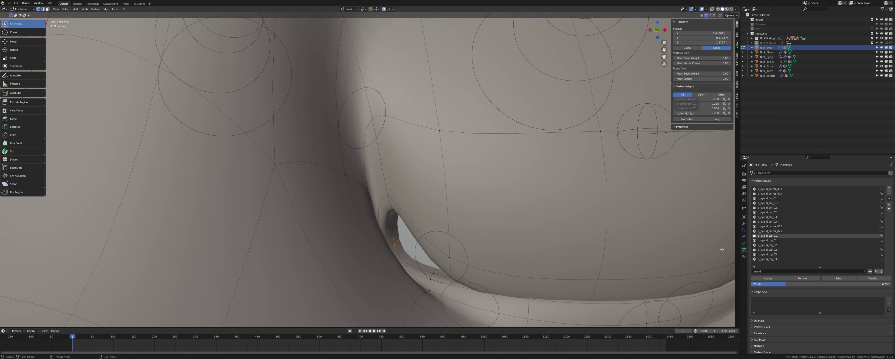
click(768, 284)
text(0.1)
key(Return)
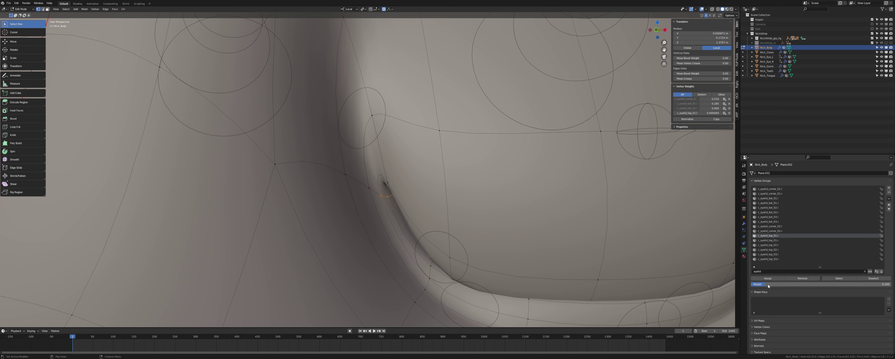
click(767, 278)
Assign the selected rim vertices to c_eyelid_corner_01.l with weight 0.5.
click(778, 190)
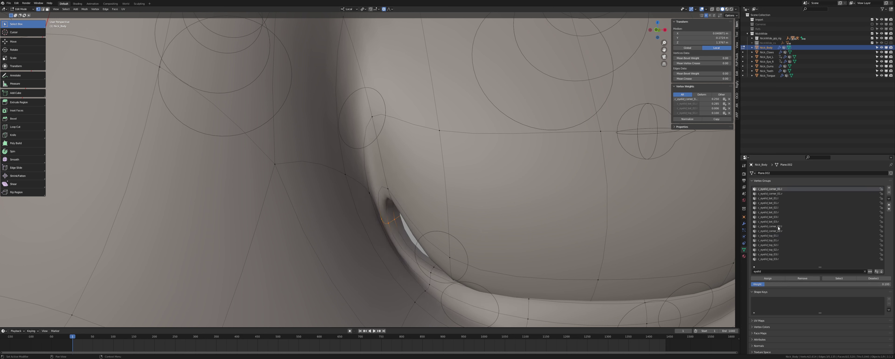
click(782, 284)
text(0.5)
key(Return)
click(779, 278)
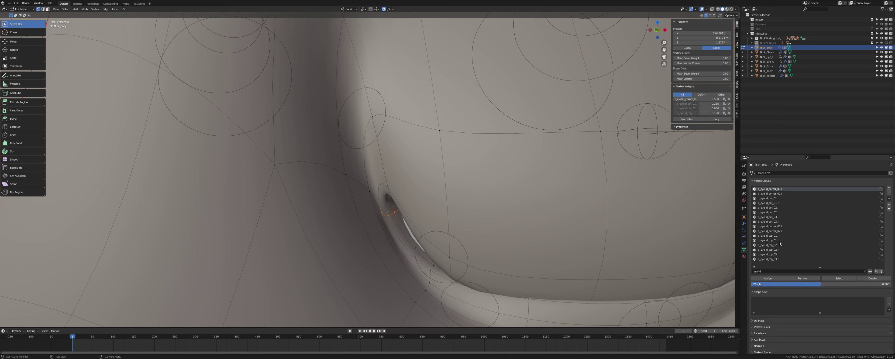
Assign the selected rim vertices to c_eyelid_top_01.l with weight 0.05.
click(779, 236)
click(780, 283)
text(0.05)
key(Return)
click(768, 278)
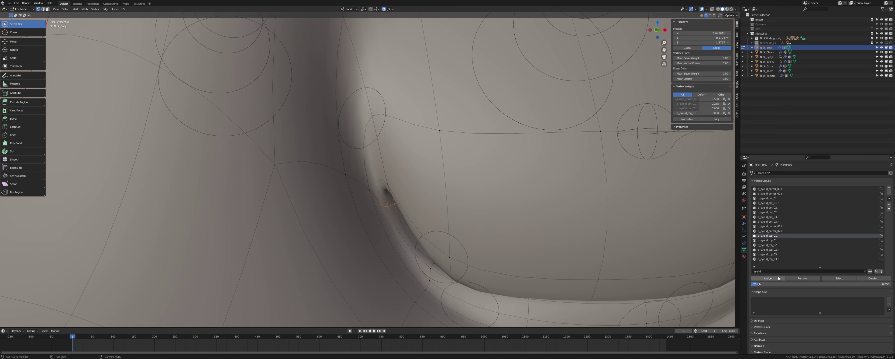
Select the neighbouring column of lid rim vertices right at the left eye's inner corner, including those hidden inside the fold.
mouse_move(442, 208)
middle_down()
mouse_move(403, 212)
mouse_move(430, 204)
middle_up()
key(alt+z)
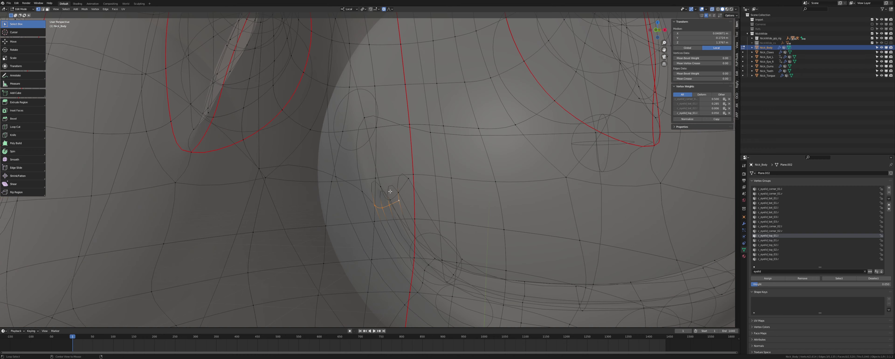
click(380, 186)
shift+click(390, 199)
shift+click(398, 192)
shift+click(410, 179)
key(alt+z)
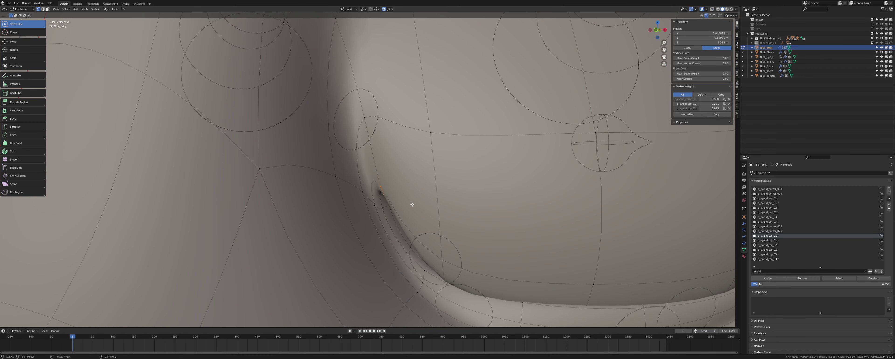
Try assigning the inner-corner rim vertices to c_eyelid_top_01.l with weight 0.25.
middle_drag(408, 202, 414, 204)
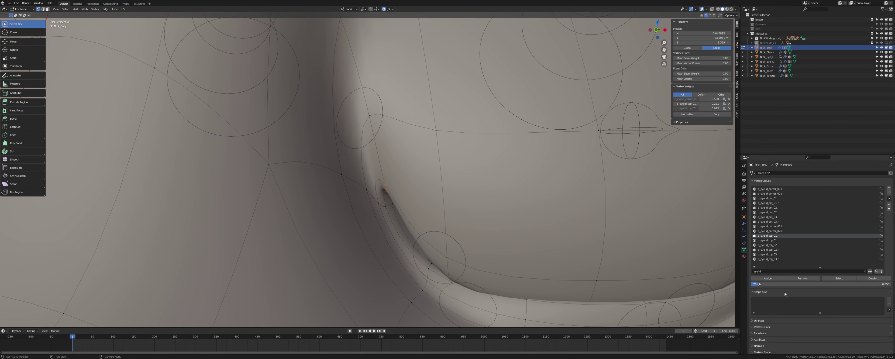
click(781, 285)
text(.25)
key(Return)
click(777, 279)
Assign the inner-corner rim vertices to c_eyelid_top_01.l with weight 0.5.
click(781, 284)
text(0.5)
key(Return)
click(777, 280)
Examine the closed left eyelid and its inner corner from several angles, with and without the mesh wireframe.
middle_drag(486, 226, 451, 255)
scroll(479, 243, down, 6)
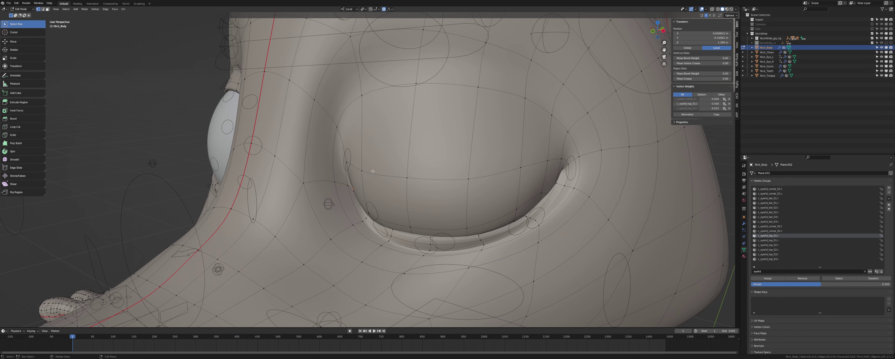
middle_drag(362, 94, 359, 129)
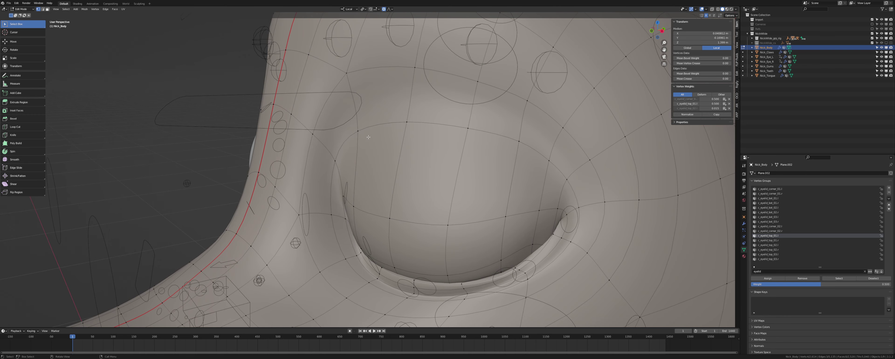
click(359, 130)
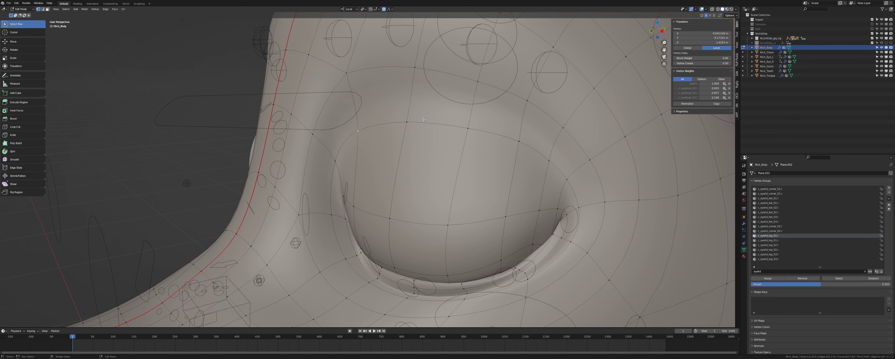
alt+click(386, 124)
key(Tab)
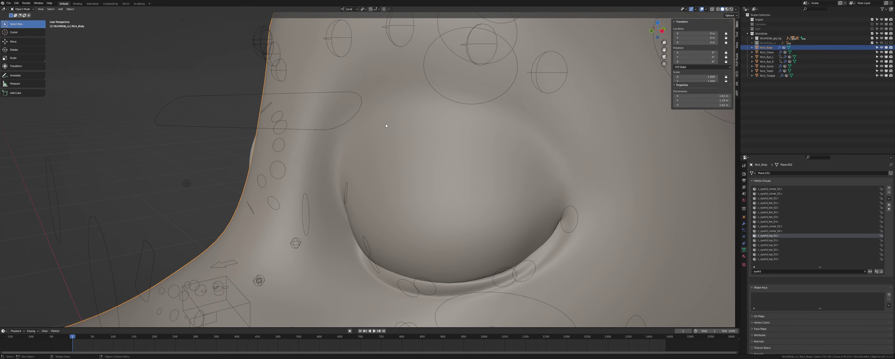
middle_drag(385, 124, 427, 156)
key(Tab)
key(alt+z)
key(alt+z)
scroll(440, 179, down, 5)
key(Tab)
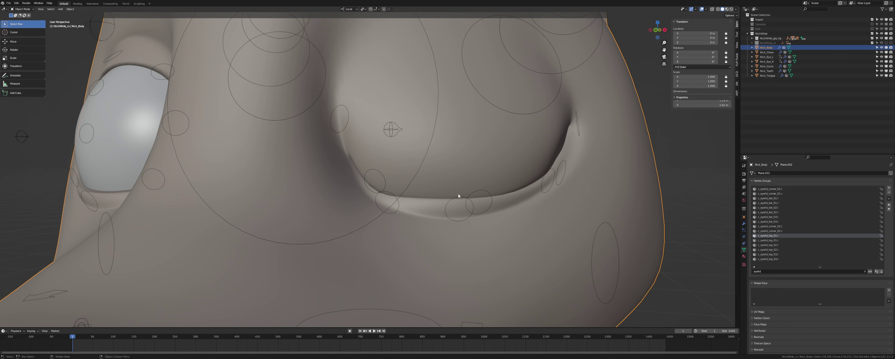
Pose the rig's left upper eyelid control c_eyelid_top.l by setting its Z location to -0.07 m.
click(440, 255)
key(ctrl+Tab)
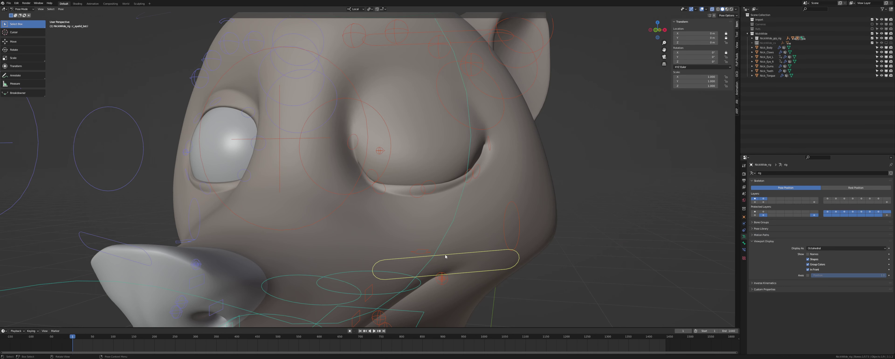
scroll(415, 148, down, 2)
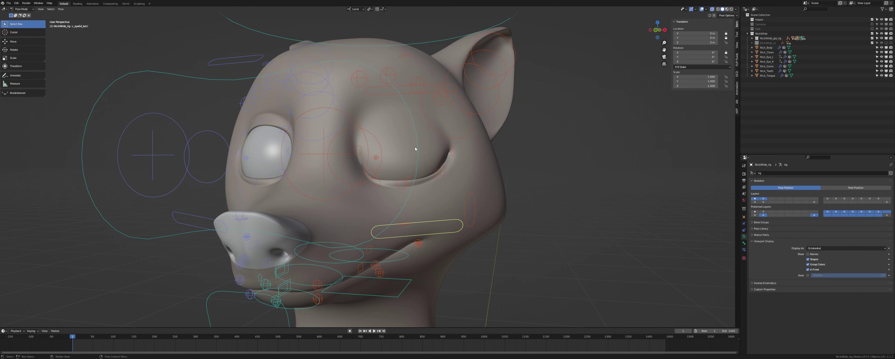
click(393, 97)
scroll(423, 151, up, 2)
scroll(465, 164, up, 2)
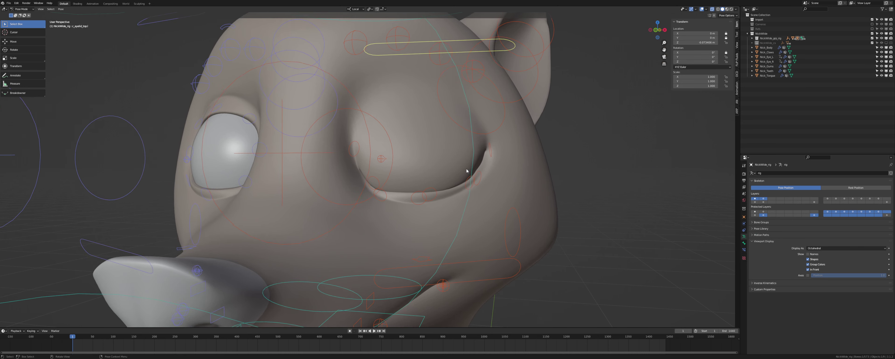
click(693, 42)
text(-0.073)
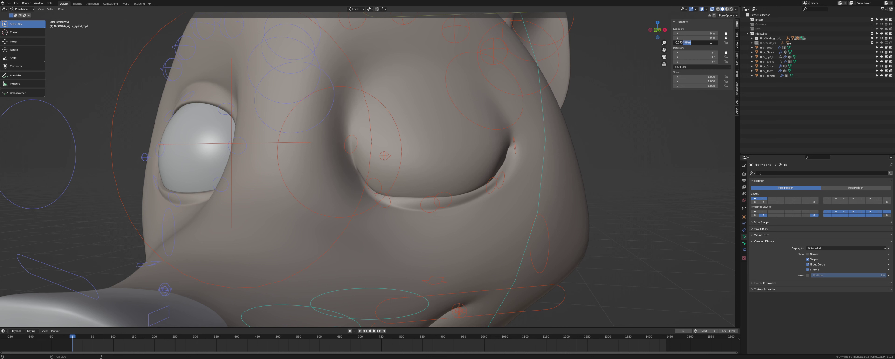
key(Return)
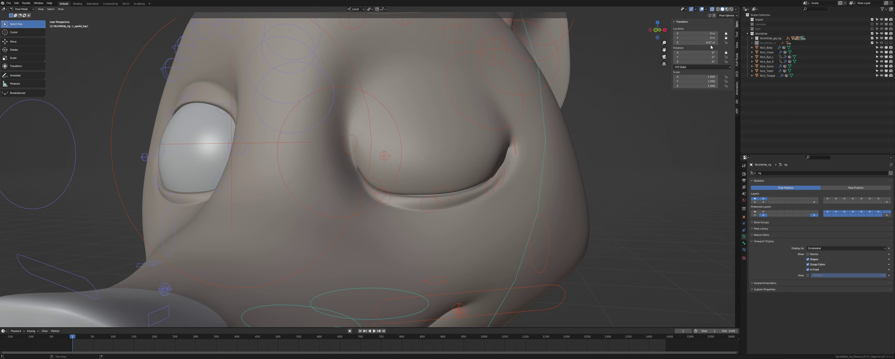
Return to editing the Nick_Body mesh and select the vertex at the middle of the left upper lid's rim.
click(766, 48)
scroll(431, 182, up, 3)
key(Tab)
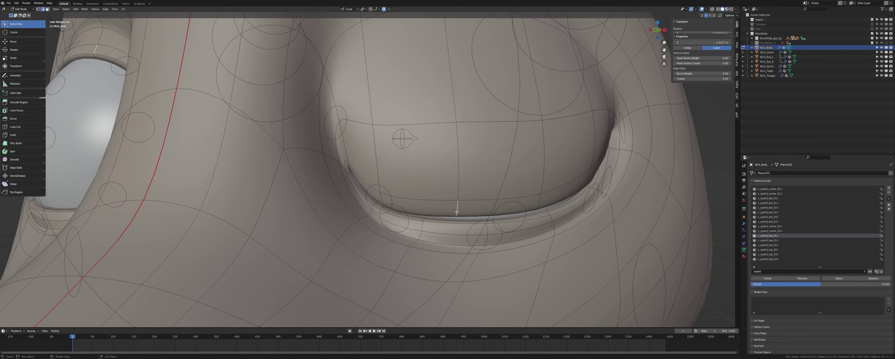
key(1)
click(459, 215)
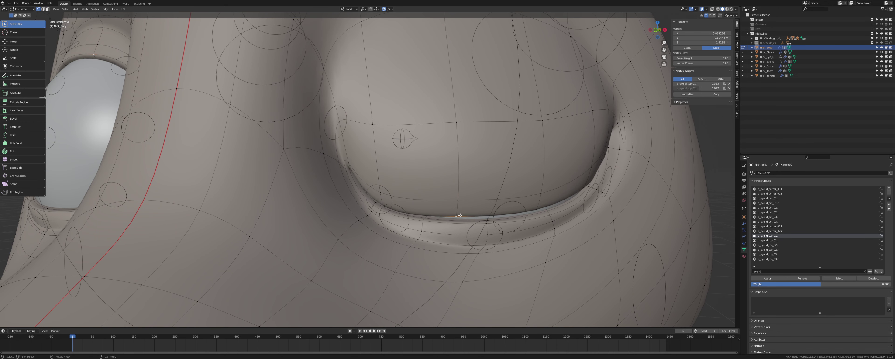
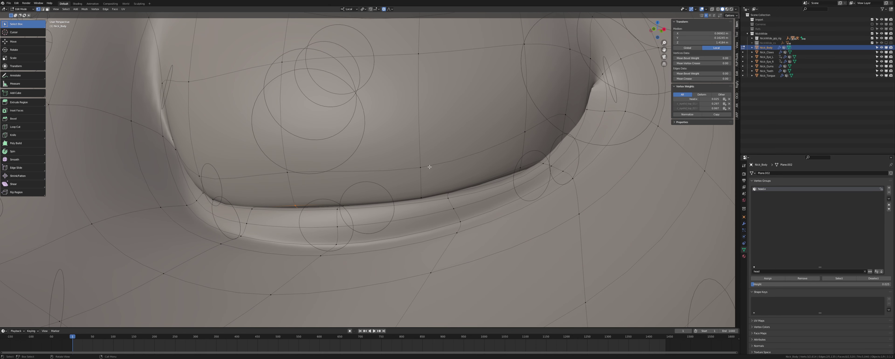
Select the edge loop just above the left upper lid's rim and assign it to head.x with weight 0.1.
alt+click(311, 171)
click(786, 283)
text(.1)
key(Return)
click(779, 279)
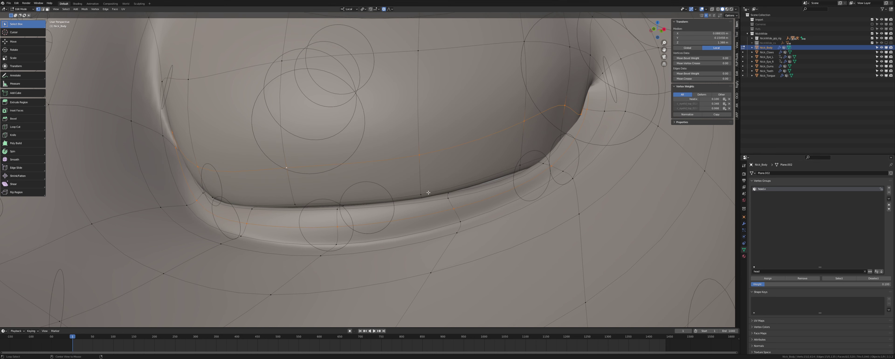
Select the left upper lid's rim loop, grow the selection once, and assign it to head.x with weight 0.025.
key(alt+a)
key(alt+z)
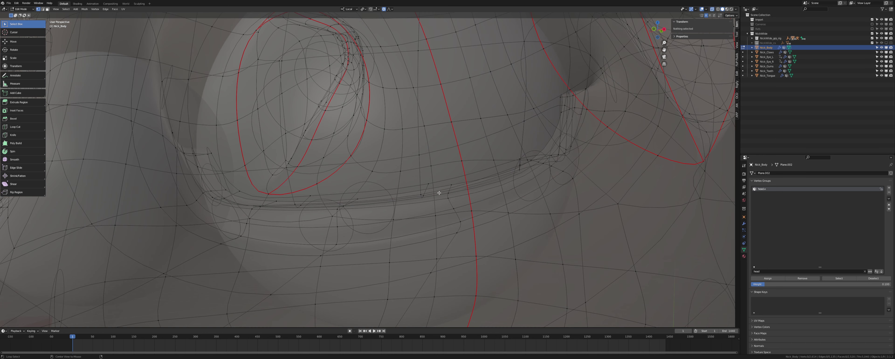
alt+click(436, 184)
key(ctrl+KP_Add)
key(alt+z)
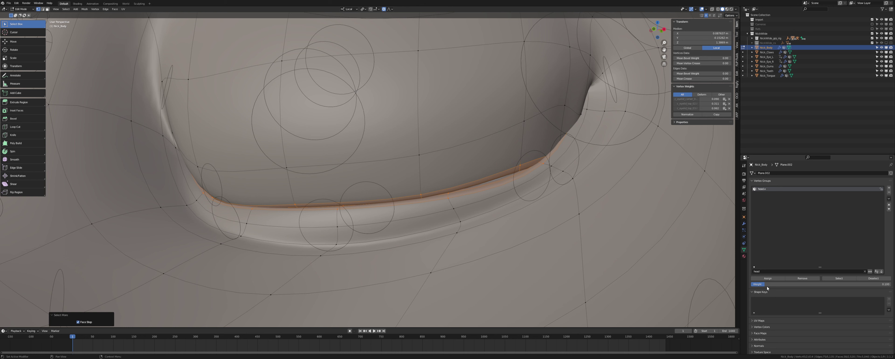
text(0.025)
key(Return)
click(768, 278)
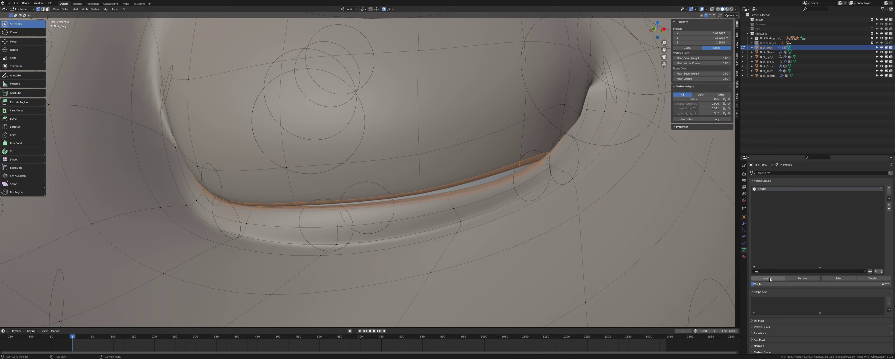
Select the overlapping rim vertices near the middle of the left upper eyelid.
click(420, 190)
mouse_move(422, 189)
shift+middle_down()
mouse_move(400, 168)
mouse_move(393, 174)
mouse_move(424, 176)
mouse_move(410, 193)
shift+middle_up()
key(alt+z)
shift+click(410, 191)
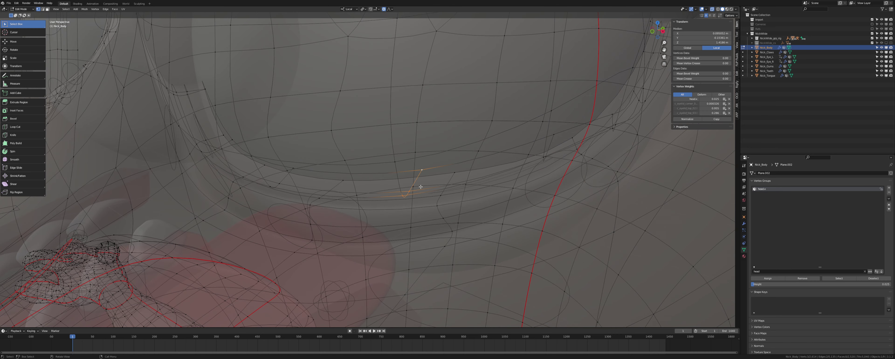
key(alt+z)
scroll(422, 184, up, 3)
Filter the vertex groups by "corner" and remove the selected rim vertices from the left eyelid corner groups.
click(764, 271)
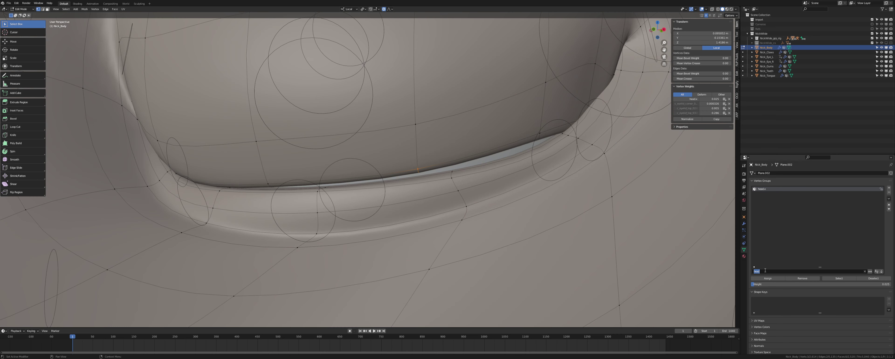
text(coner)
key(Return)
click(764, 271)
text(corner)
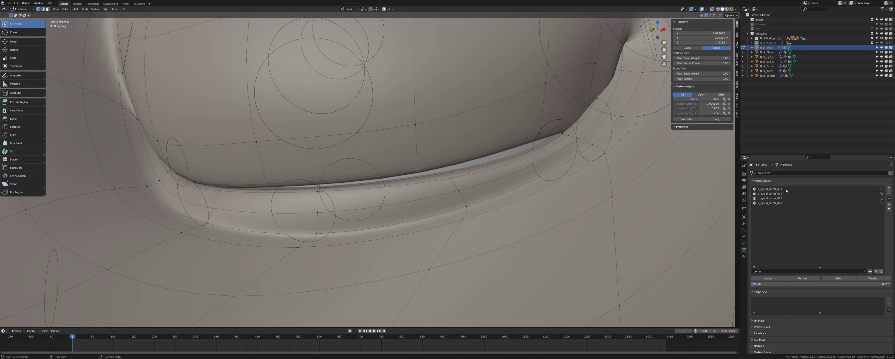
click(786, 189)
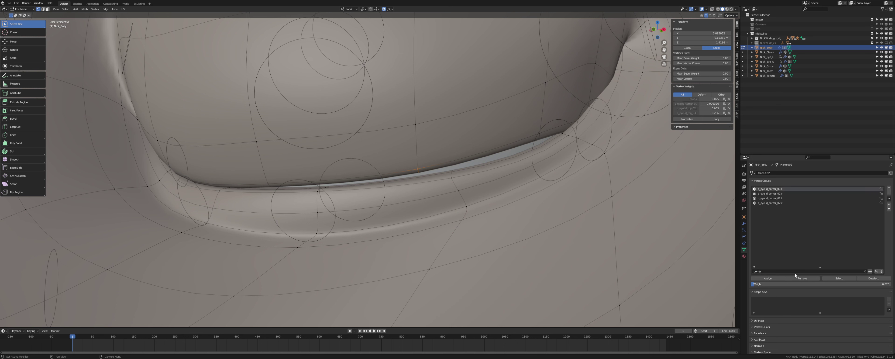
click(800, 278)
click(779, 198)
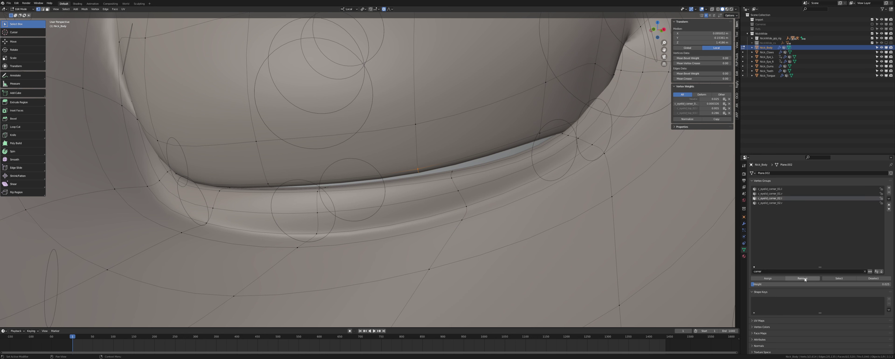
click(802, 278)
Filter the vertex groups by "head" and assign the selected middle rim vertices to head.x with weight 0.01.
middle_drag(465, 143, 699, 204)
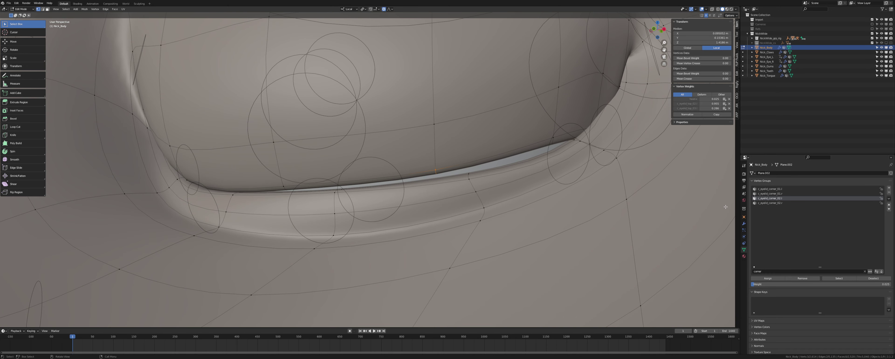
key(ctrl+f)
text(head)
click(768, 189)
click(773, 284)
key(BackSpace)
key(Return)
click(774, 279)
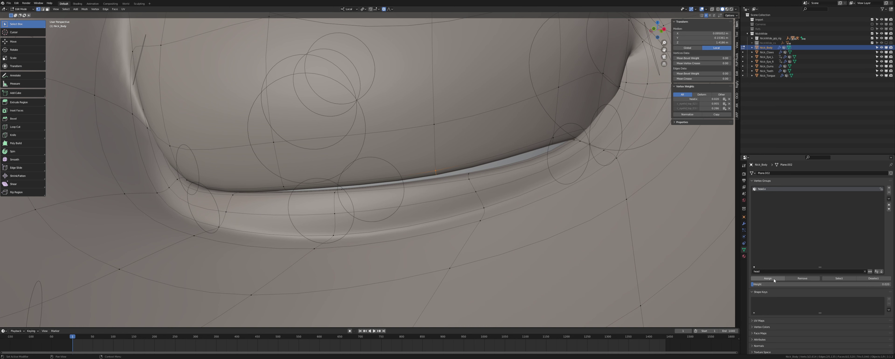
click(774, 283)
key(BackSpace)
text(1)
key(Return)
click(774, 280)
Select the next rim vertices toward the eye's outer corner and delete their eyelid corner weight.
shift+middle_drag(532, 126, 458, 165)
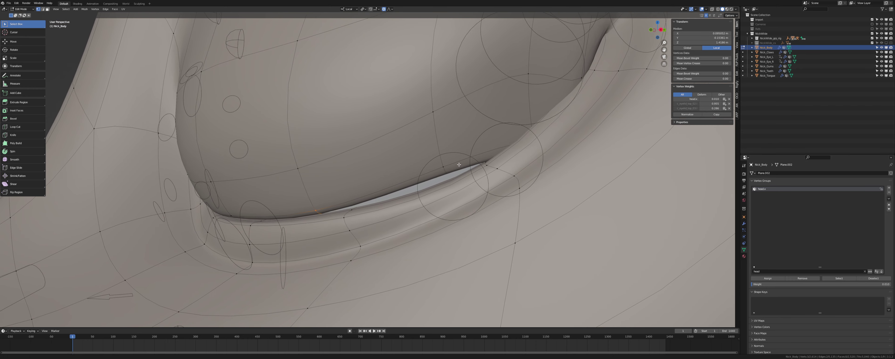
key(alt+z)
click(445, 168)
shift+click(449, 170)
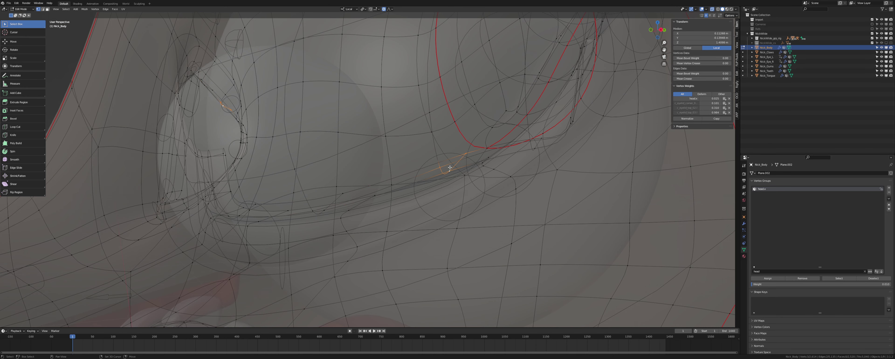
shift+click(465, 154)
key(alt+z)
middle_drag(444, 168, 454, 168)
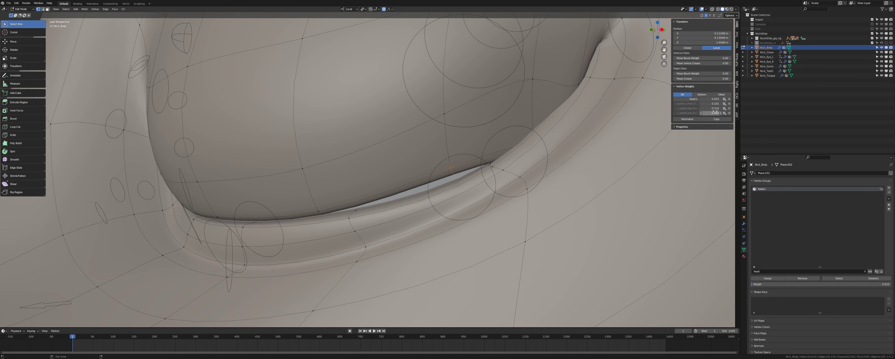
click(728, 104)
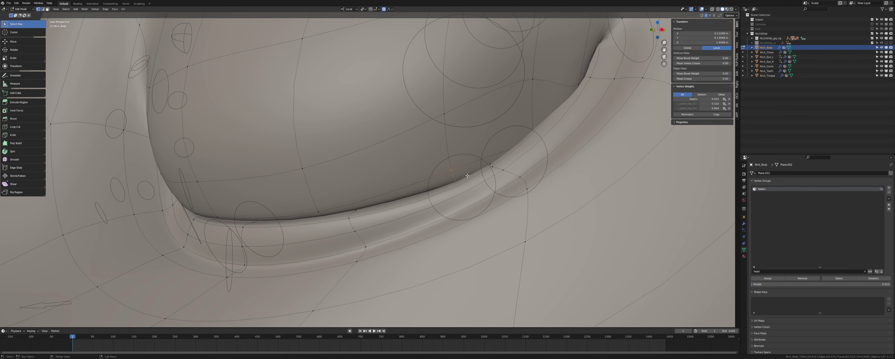
Delete the eyelid corner weight from the individual lid vertices beside that part of the rim.
click(450, 171)
click(729, 88)
key(alt+z)
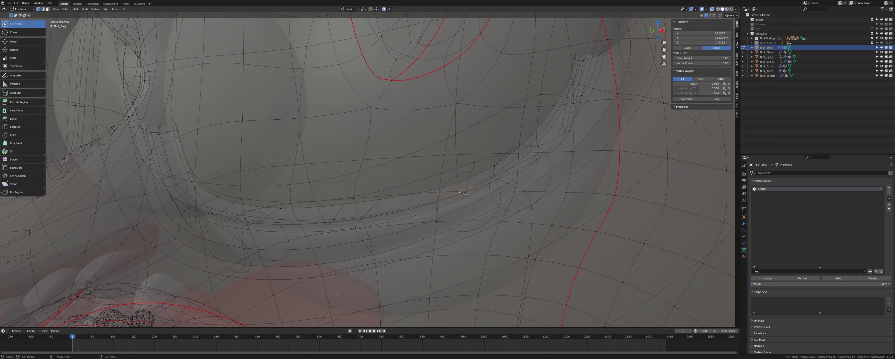
click(475, 163)
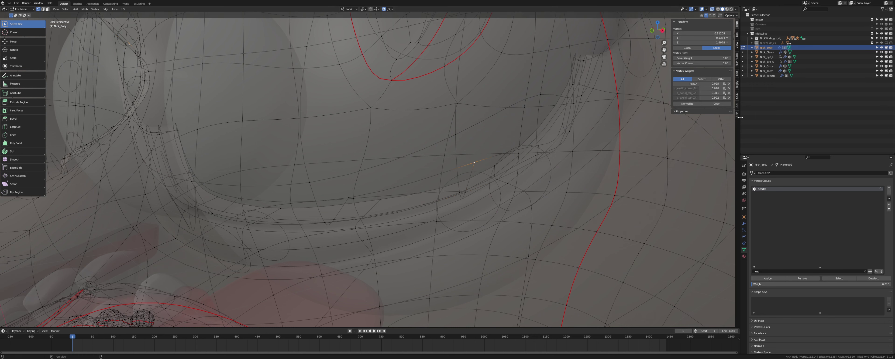
click(729, 88)
Select the cleaned rim vertices together and assign them to head.x with weight 0.05.
shift+click(466, 193)
shift+click(462, 193)
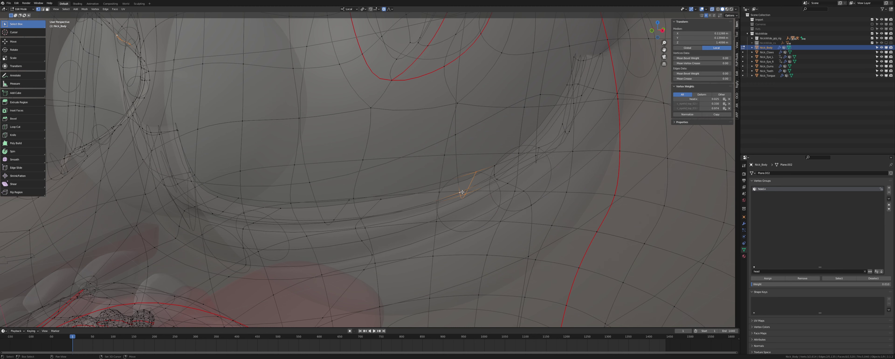
key(alt+z)
middle_drag(462, 193, 485, 203)
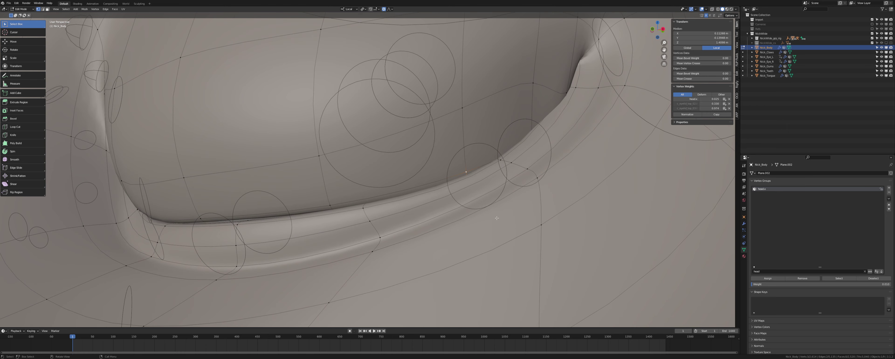
double_click(759, 284)
text(25)
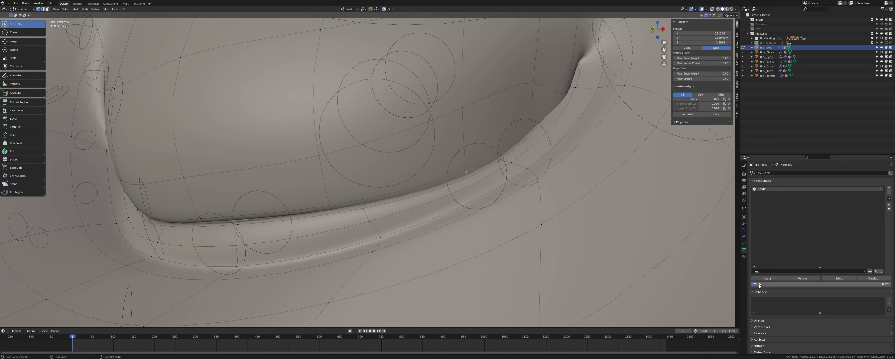
key(Return)
click(765, 284)
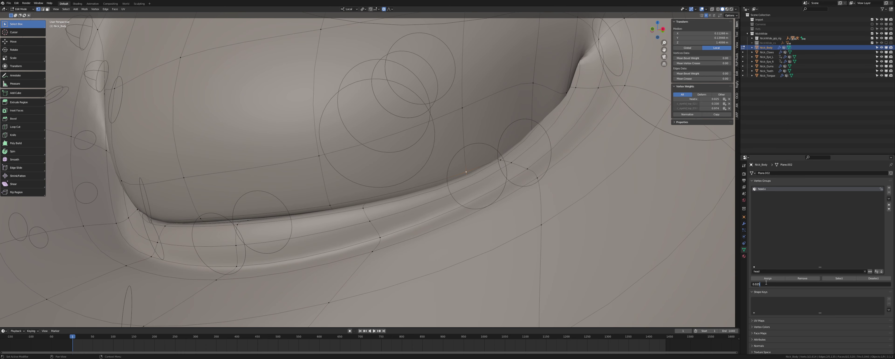
key(BackSpace)
key(BackSpace)
text(5)
key(Return)
click(766, 278)
Select the next rim vertices farther toward the outer corner and assign them to head.x with weight 0.15.
middle_drag(407, 222, 409, 201)
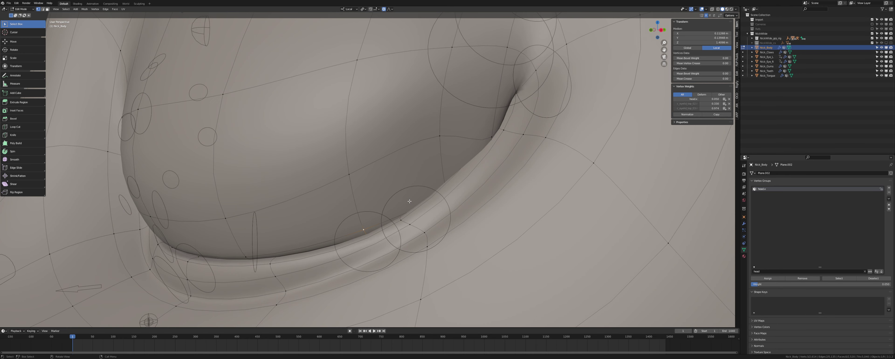
key(alt+z)
click(448, 196)
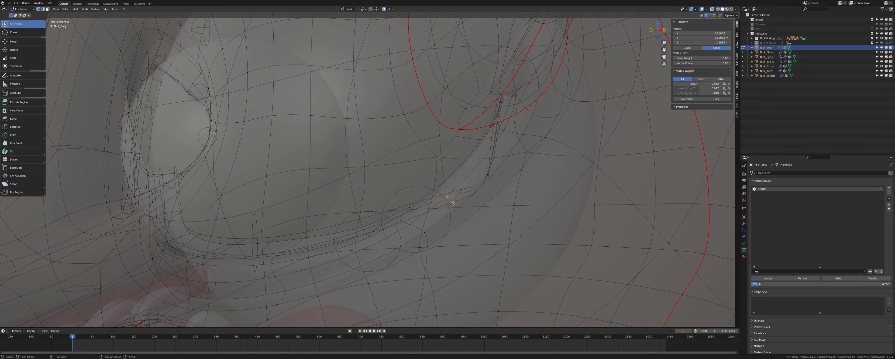
middle_drag(459, 191, 443, 185)
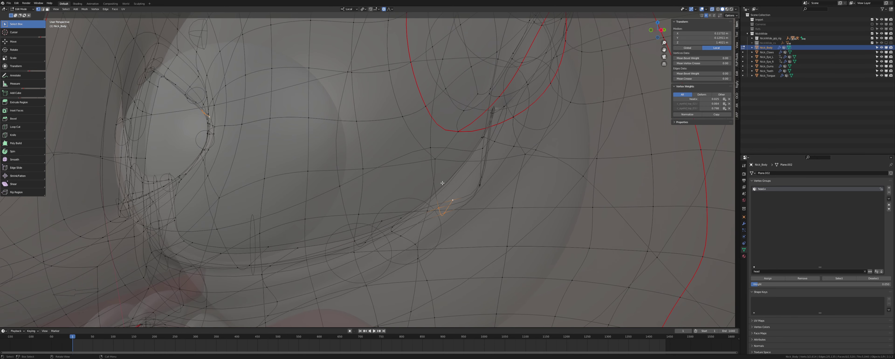
key(alt+z)
click(768, 284)
text(0.05)
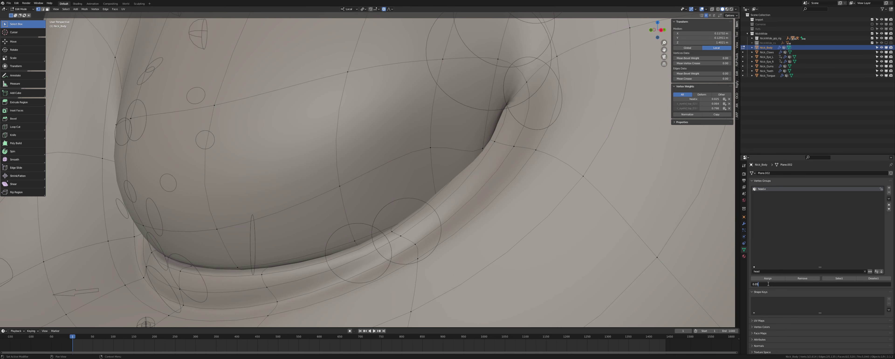
key(Return)
click(769, 279)
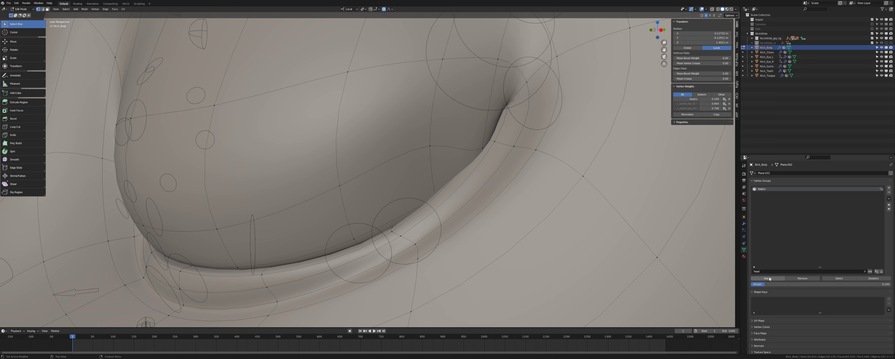
click(771, 284)
text(0.15)
key(Return)
click(767, 278)
Select the rim vertices just below the outer corner and try a head.x weight of 0.25 on them.
key(alt+z)
key(alt+z)
mouse_move(496, 174)
middle_down()
mouse_move(455, 189)
mouse_move(478, 201)
mouse_move(471, 191)
mouse_move(462, 203)
middle_up()
key(alt+z)
click(453, 190)
ctrl+click(452, 198)
key(alt+z)
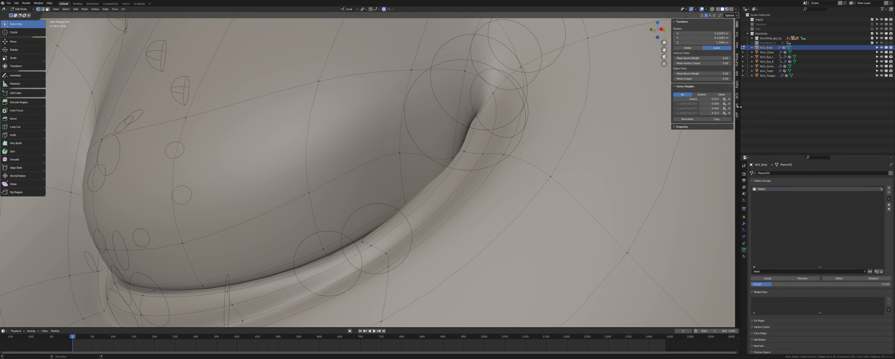
click(767, 278)
click(777, 284)
key(BackSpace)
text(25)
key(Return)
click(776, 279)
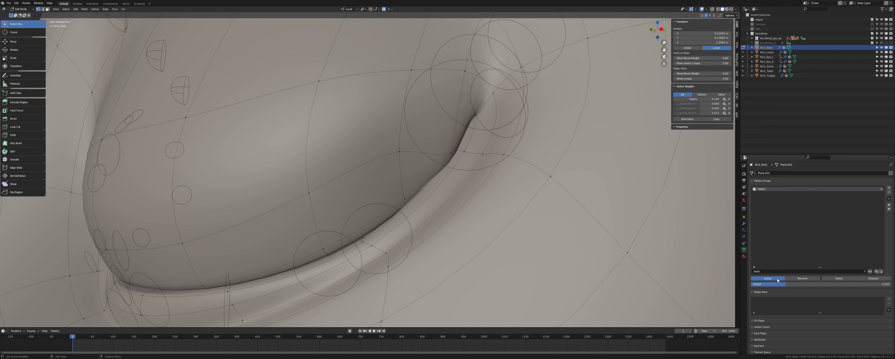
Reselect the rim vertices just below the outer corner of the left upper eyelid.
middle_drag(464, 163, 451, 182)
key(alt+z)
key(alt+z)
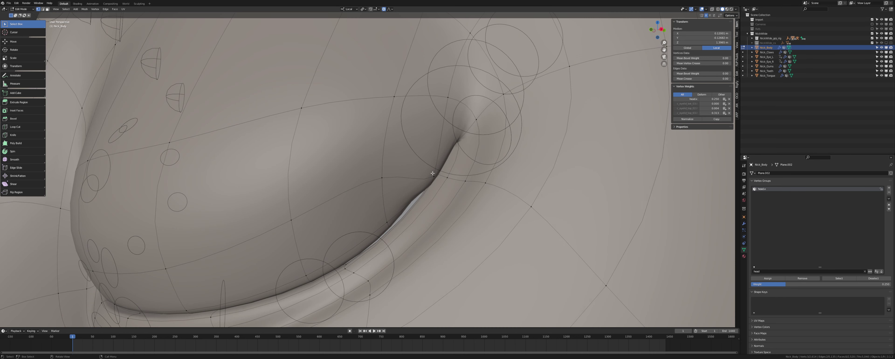
click(433, 176)
mouse_move(709, 85)
mouse_down()
mouse_move(728, 85)
mouse_move(709, 85)
mouse_up()
key(z)
key(alt+z)
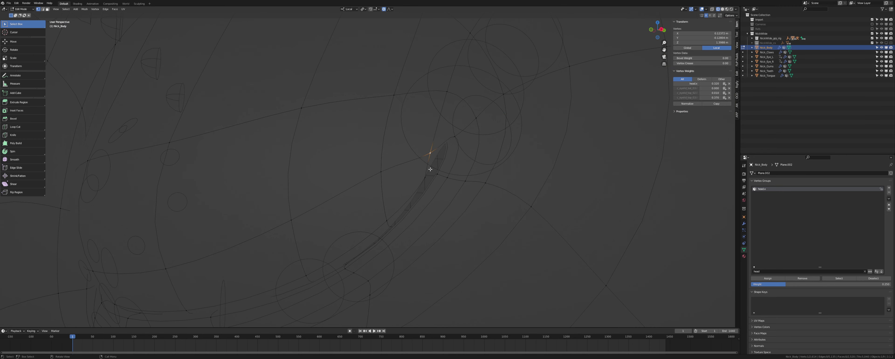
key(z)
key(alt+z)
mouse_move(535, 170)
middle_down()
mouse_move(439, 184)
mouse_move(449, 184)
middle_up()
shift+click(431, 181)
key(alt+z)
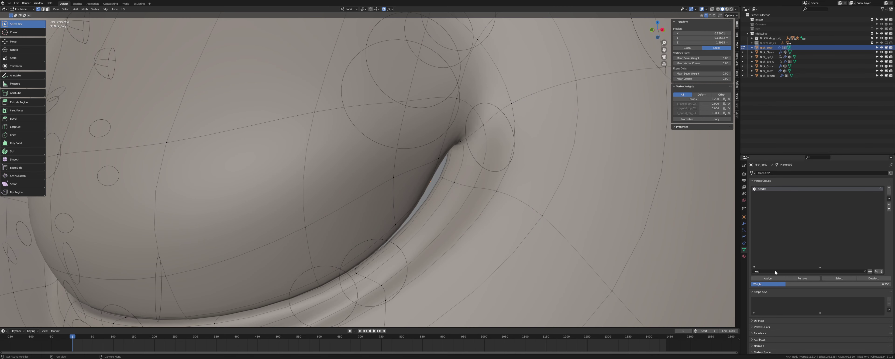
Assign the reselected rim vertices to head.x with weight 0.2.
click(791, 284)
text(0.2)
key(Return)
click(782, 279)
Select the vertices at the eyelid's outer corner and remove them from the c_cheek_inflate.l vertex group.
middle_drag(452, 182, 422, 172)
key(alt+z)
click(417, 167)
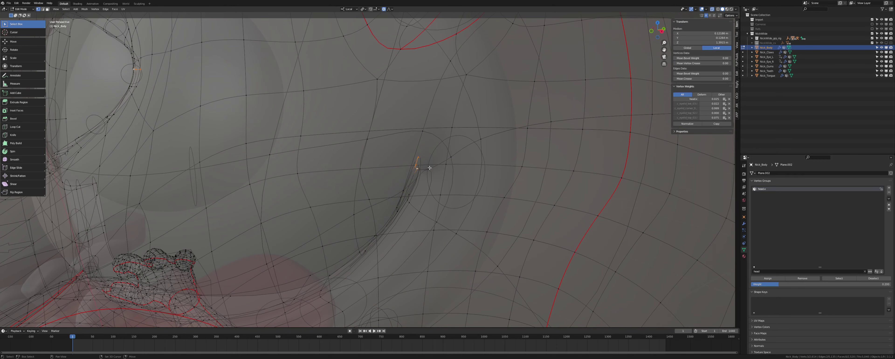
key(alt+z)
scroll(429, 177, up, 4)
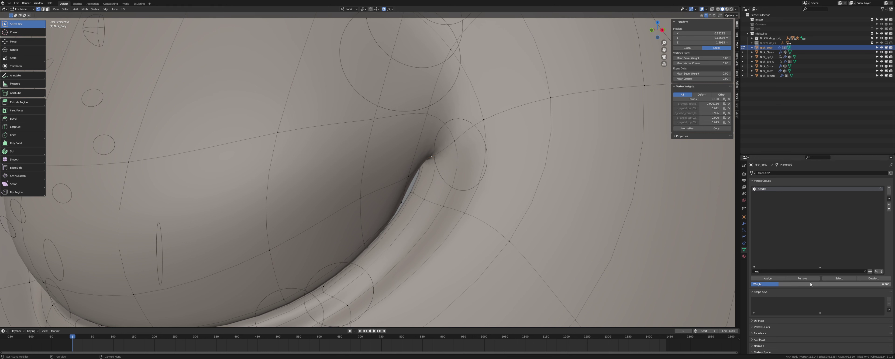
click(802, 278)
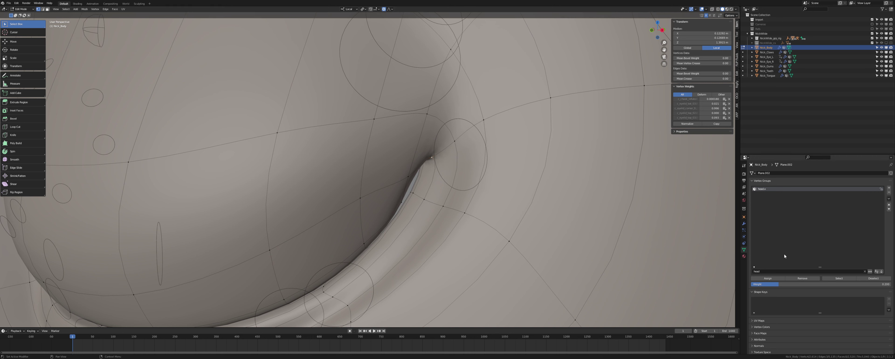
click(780, 272)
text(chee)
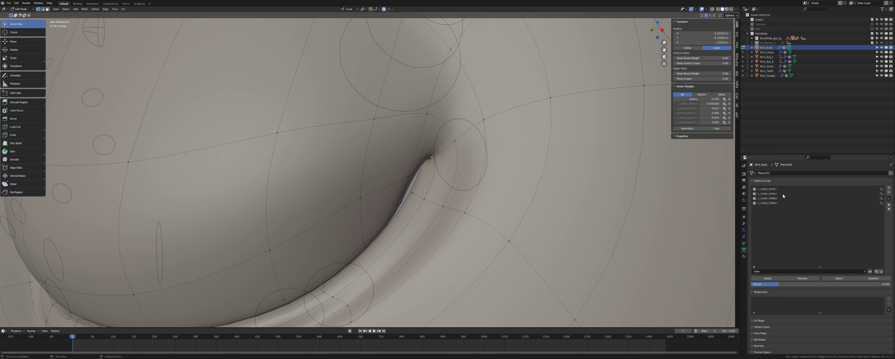
click(783, 198)
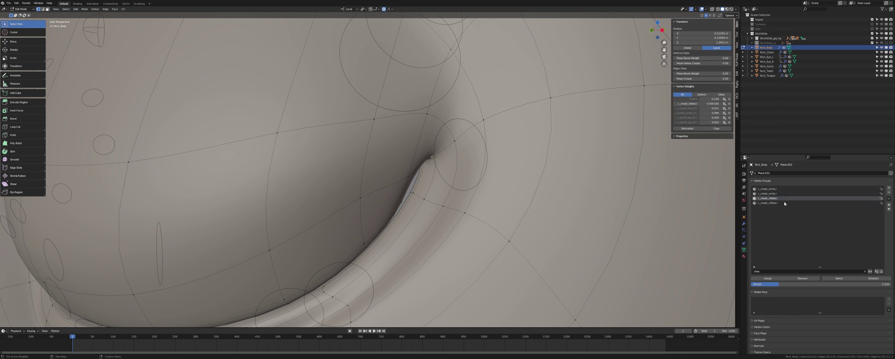
click(802, 278)
click(779, 189)
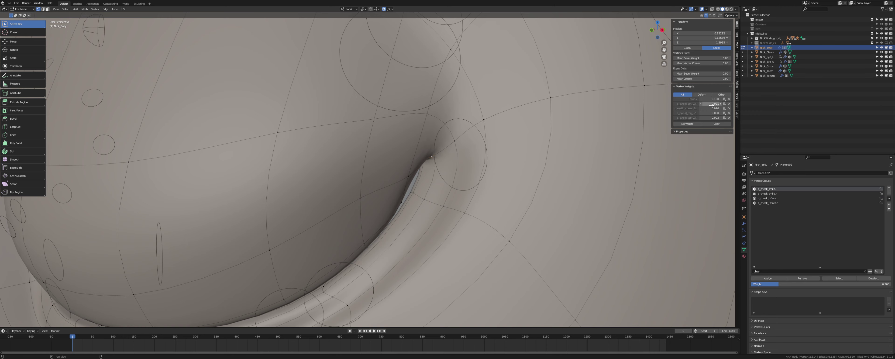
Inspect the closed left eyelid's shape in object mode and from the right orthographic view.
scroll(484, 169, down, 3)
key(Tab)
middle_drag(484, 170, 361, 180)
key(Tab)
key(KP_3)
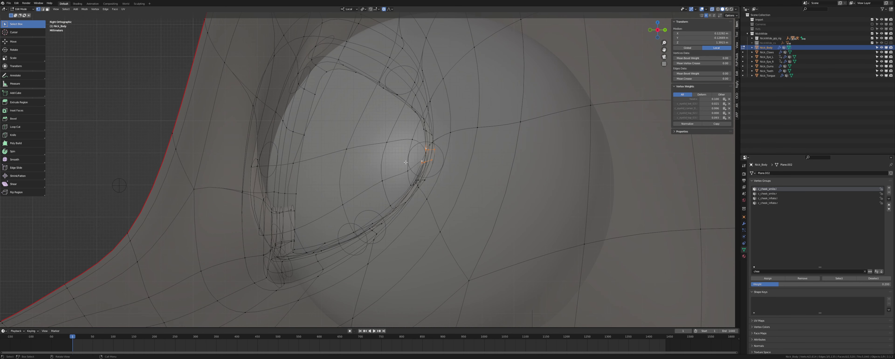
shift+middle_drag(356, 157, 438, 155)
key(alt+z)
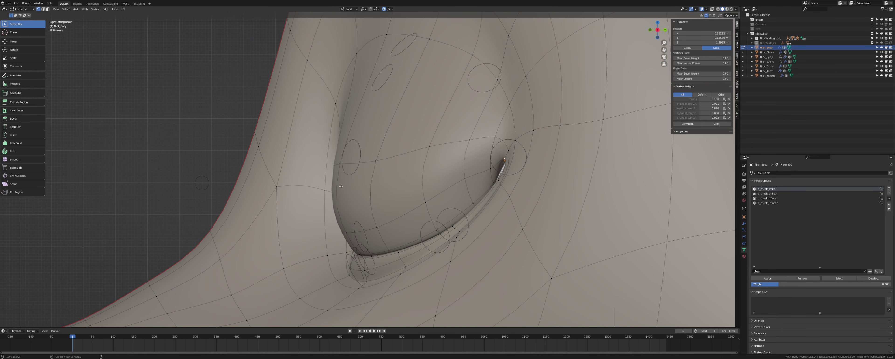
Check the weights of individual vertices on the closed left eyelid's surface.
key(alt+z)
key(alt+z)
middle_drag(300, 181, 381, 191)
click(360, 180)
click(298, 179)
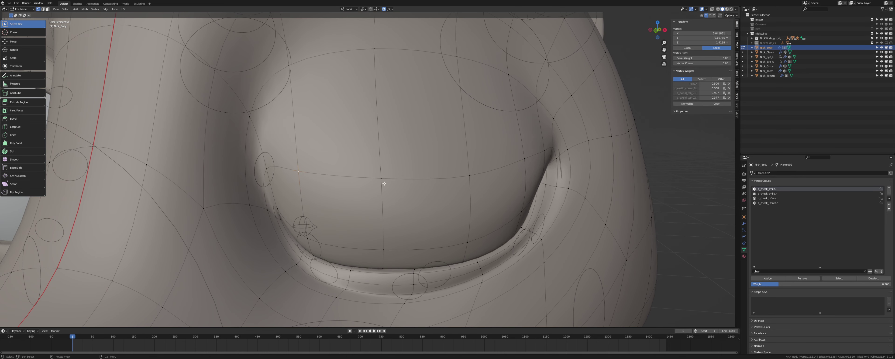
Select the row of vertices across the middle of the left upper eyelid and assign them to head.x with weight 0.5.
middle_drag(418, 182, 360, 184)
key(alt+a)
click(349, 179)
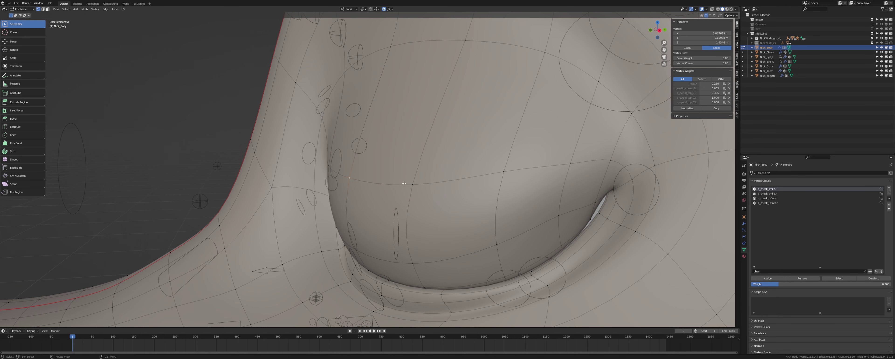
shift+click(610, 160)
shift+click(570, 163)
key(c)
drag(504, 172, 411, 185)
key(Escape)
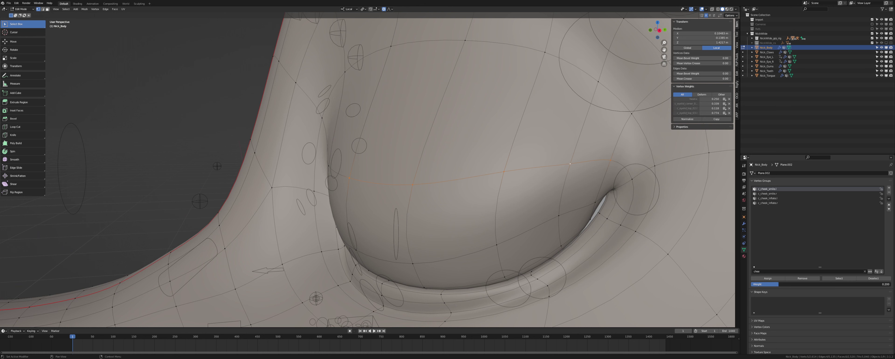
click(766, 271)
text(head)
click(767, 190)
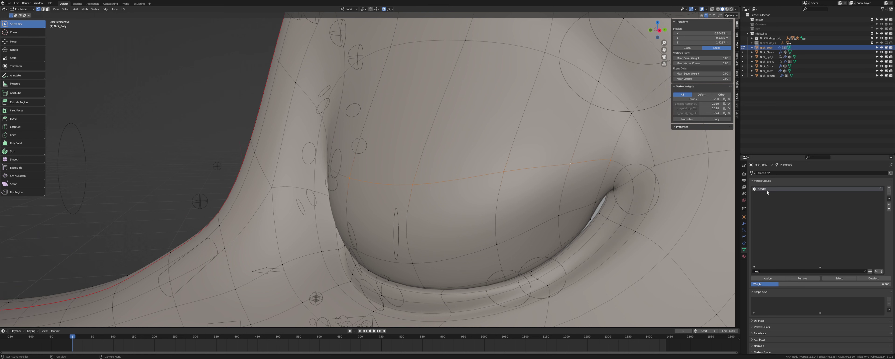
click(781, 285)
text(0.5)
key(Return)
middle_drag(665, 245, 631, 246)
click(775, 279)
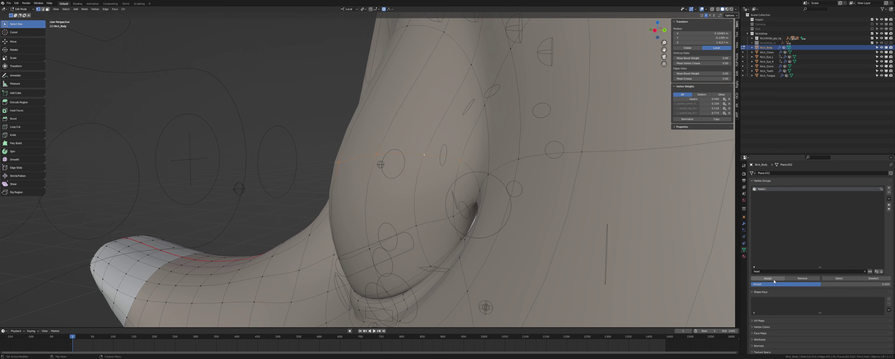
Select the whole edge loop across the eyelid and around its outer corner, and assign it to head.x at weight 0.5.
mouse_move(438, 196)
middle_down()
mouse_move(424, 196)
mouse_move(441, 194)
middle_up()
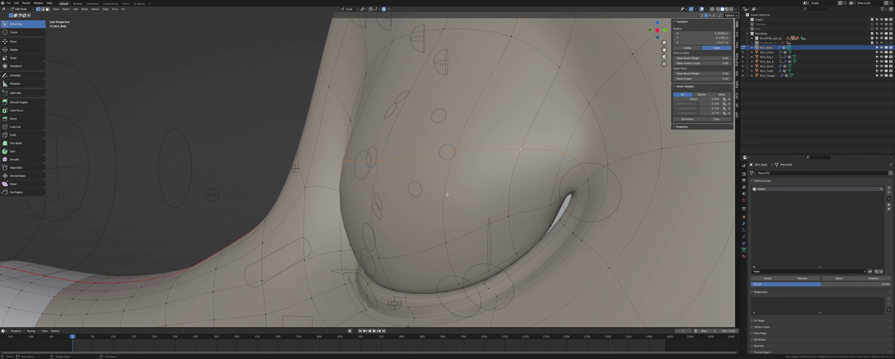
click(580, 178)
alt+click(590, 175)
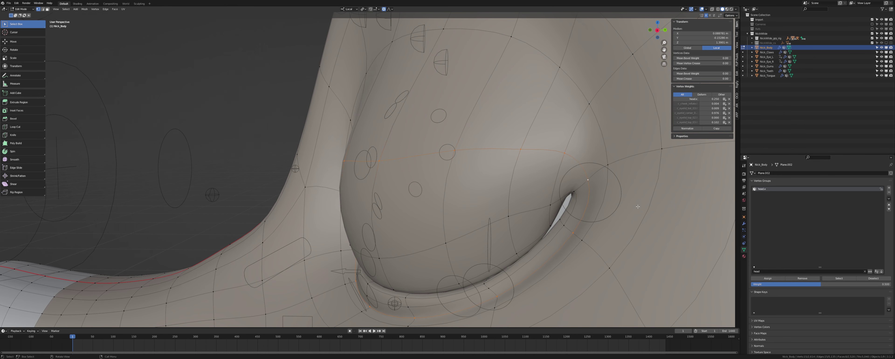
click(766, 278)
key(KP_Decimal)
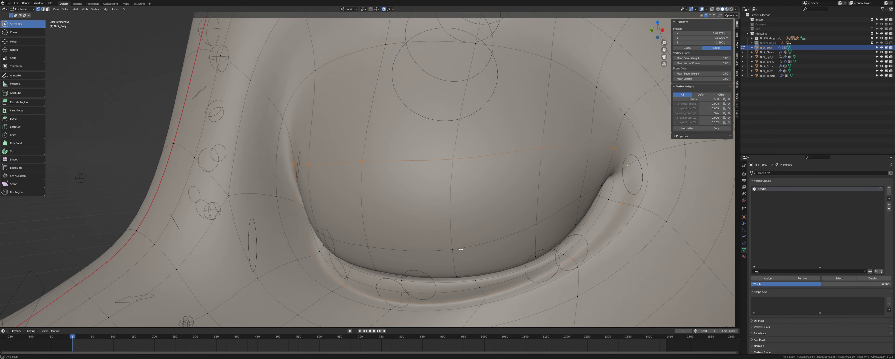
Try assigning the next lower edge loop of the left eyelid to head.x with weight 0.25, and undo the assignment.
shift+middle_drag(477, 256, 447, 236)
alt+click(456, 256)
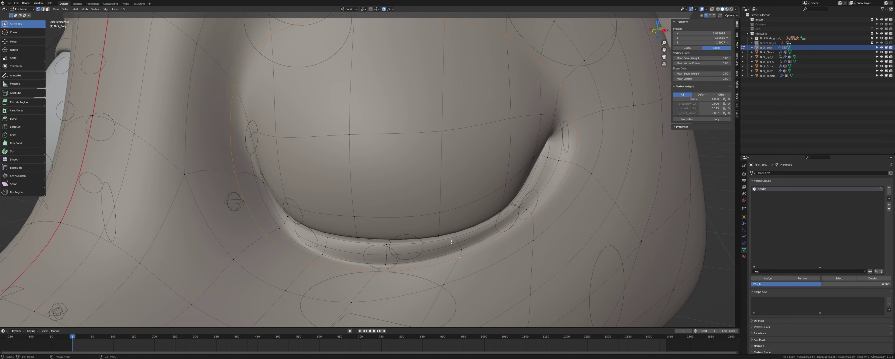
shift+middle_drag(460, 185, 484, 197)
alt+click(487, 204)
click(771, 284)
text(0.25)
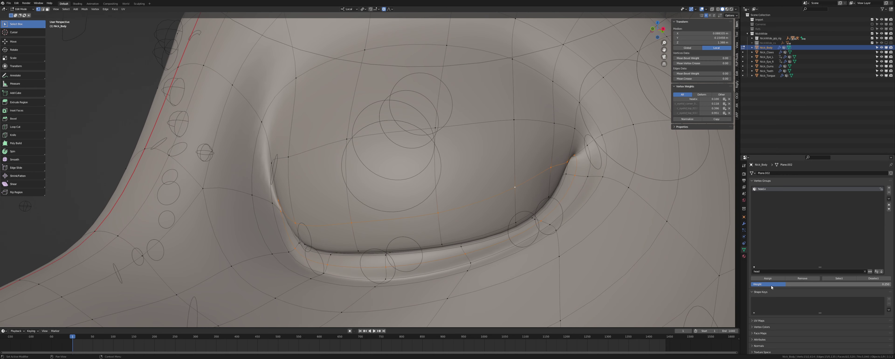
key(Return)
click(770, 278)
middle_drag(532, 219, 485, 226)
key(ctrl+z)
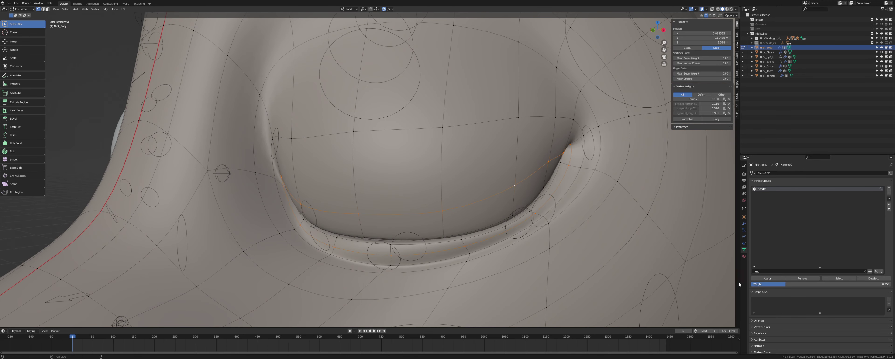
Save the file and inspect the closed left eyelid in object mode from the side and front.
key(Tab)
key(ctrl+s)
scroll(404, 183, down, 5)
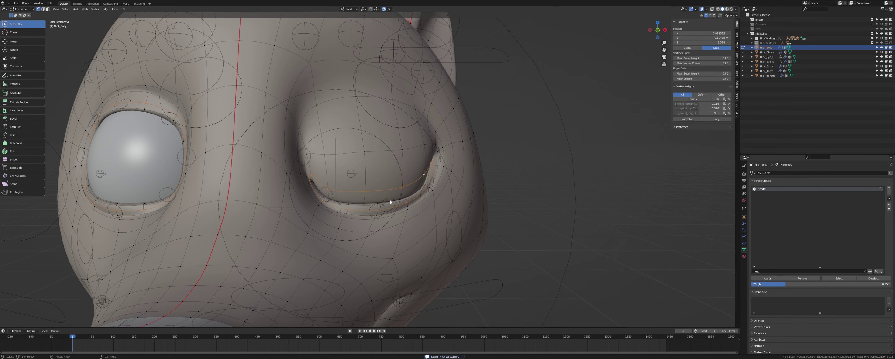
middle_drag(404, 183, 351, 180)
scroll(353, 181, up, 4)
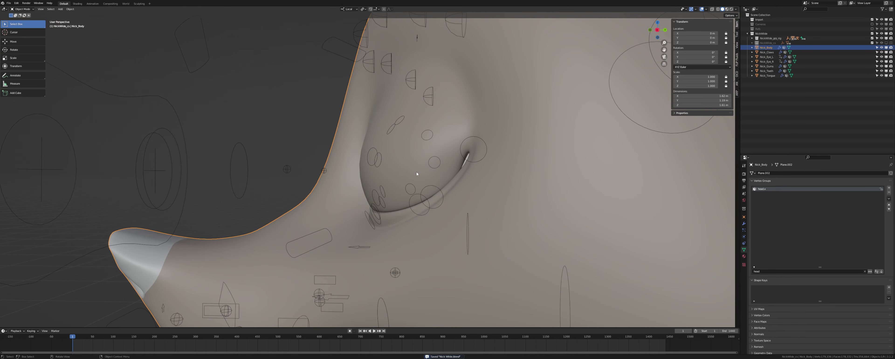
middle_drag(416, 172, 503, 166)
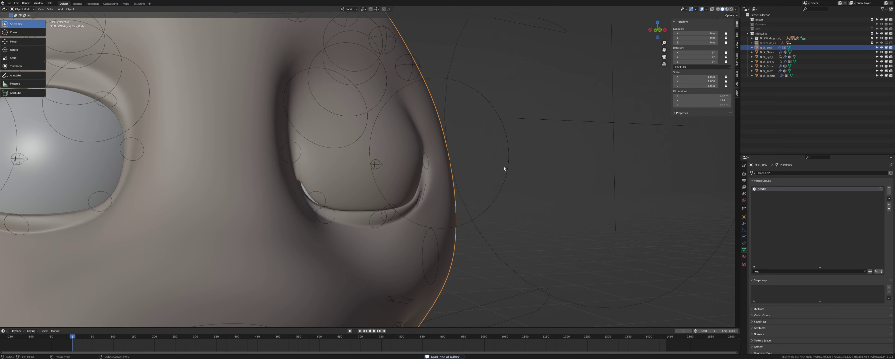
Select the vertices at the left eyelid's inner corner and remove them from the head.x vertex group.
click(320, 173)
click(348, 175)
key(Tab)
key(KP_Decimal)
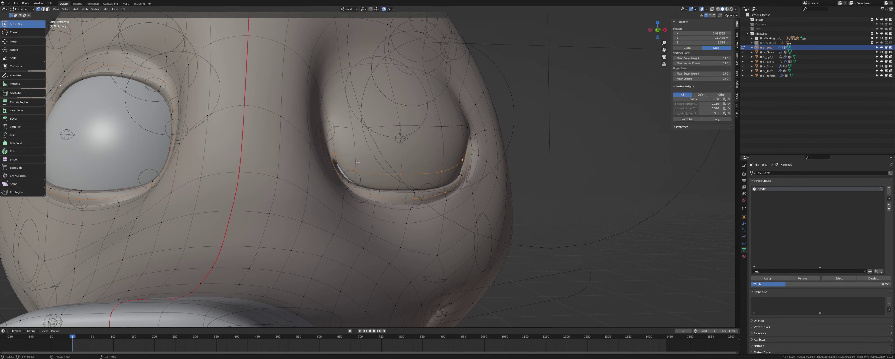
shift+middle_drag(322, 159, 439, 164)
key(alt+z)
click(424, 174)
shift+click(431, 170)
shift+click(431, 169)
click(799, 278)
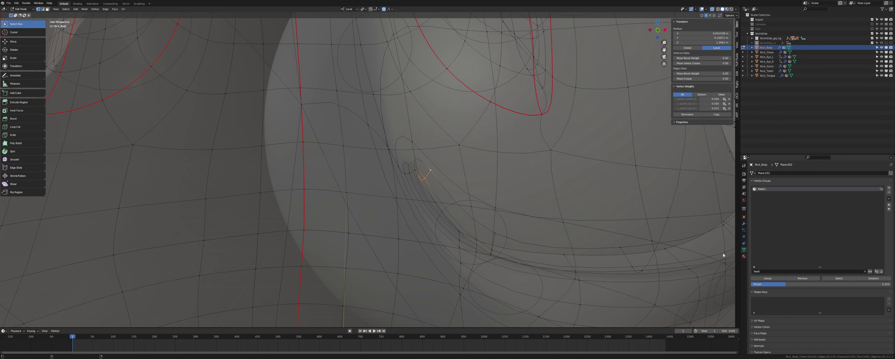
key(alt+z)
click(799, 278)
Filter the vertex groups by "corner" and assign the inner corner vertices to c_eyelid_corner_01.l with weight 0.25.
middle_drag(455, 229, 468, 203)
middle_drag(463, 168, 465, 176)
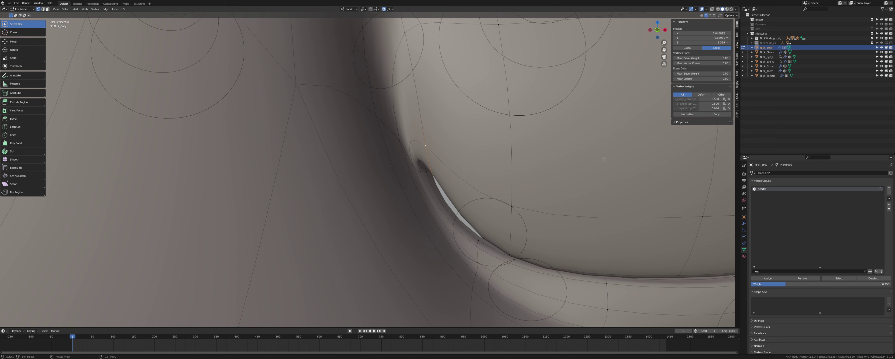
text(corner)
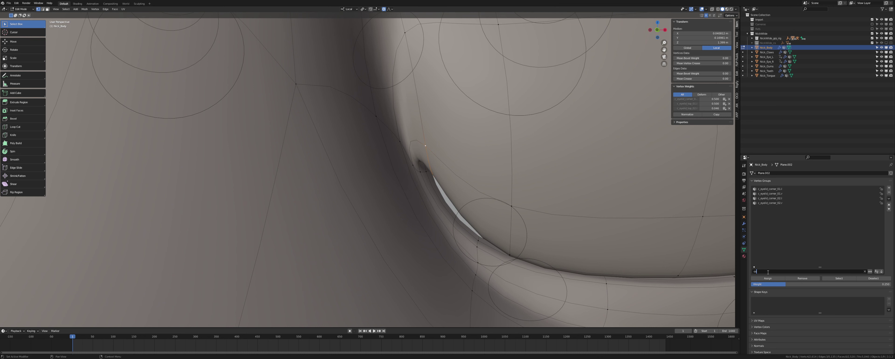
click(782, 190)
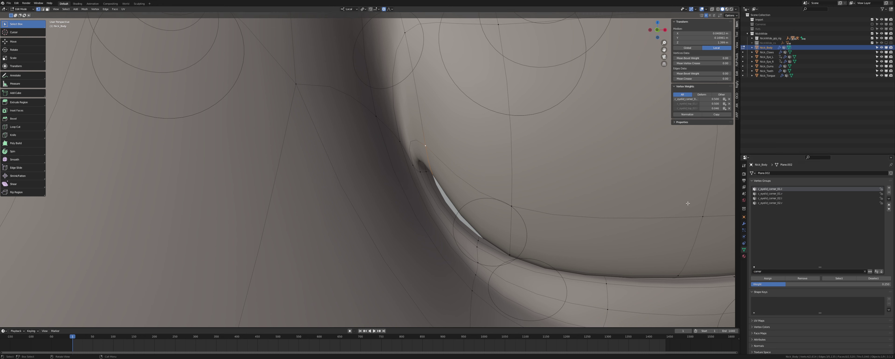
click(767, 278)
click(786, 283)
text(.25)
key(Return)
click(767, 278)
Reassign the inner corner vertices to c_eyelid_corner_01.l with weight 0.4 and check the lid gap.
click(784, 283)
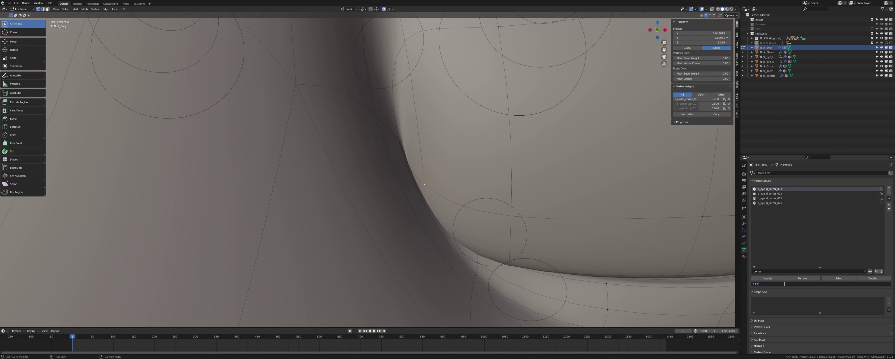
key(BackSpace)
key(BackSpace)
text(4)
key(Return)
click(767, 278)
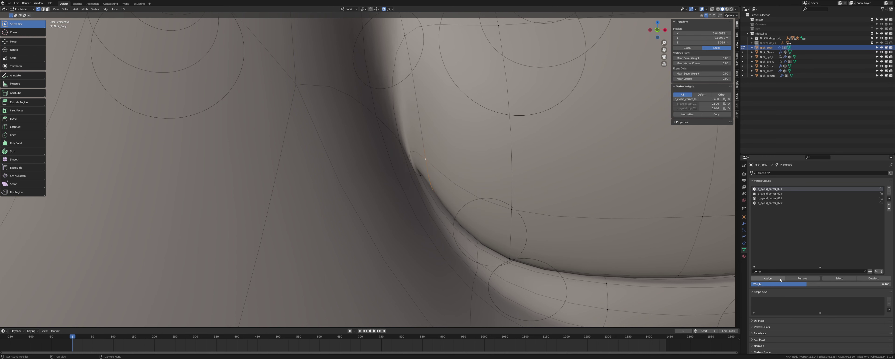
middle_drag(467, 160, 436, 190)
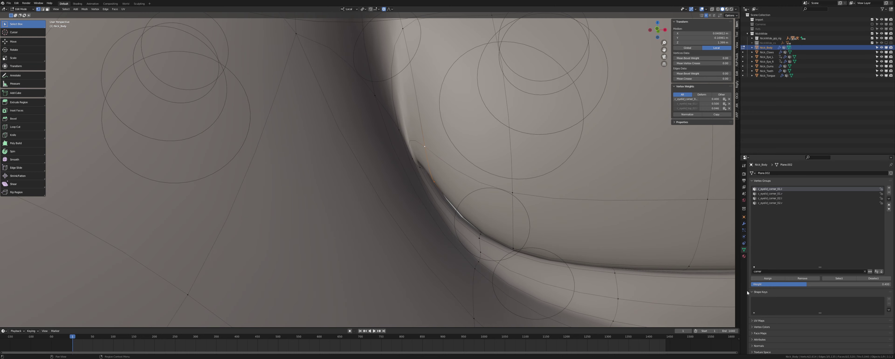
Set the inner corner vertices' weight in c_eyelid_corner_01.l to 0.35.
click(781, 284)
text(.35)
key(Return)
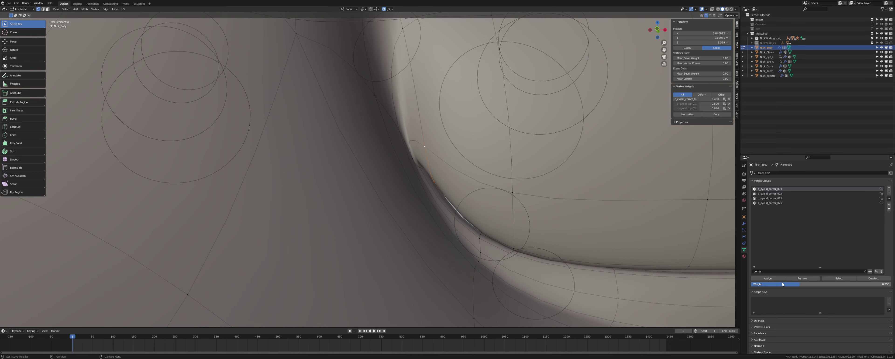
click(769, 279)
middle_drag(480, 179, 425, 204)
key(alt+a)
scroll(521, 193, down, 6)
click(467, 174)
key(alt+z)
shift+click(419, 204)
key(alt+z)
key(alt+z)
click(434, 186)
key(c)
drag(427, 187, 431, 179)
right_click(431, 179)
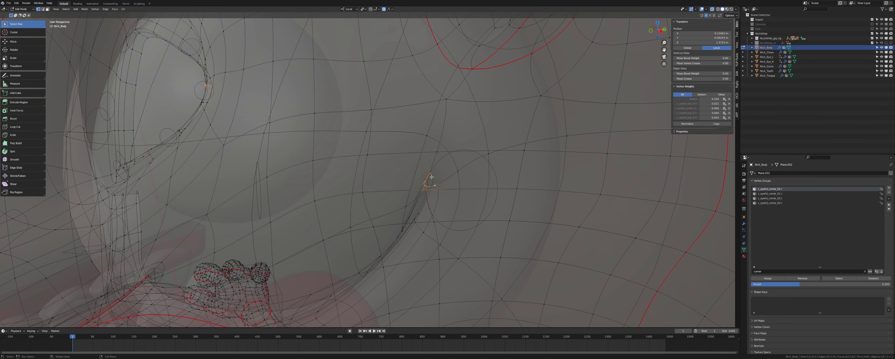
middle_drag(431, 194, 406, 210)
key(c)
right_click(353, 191)
click(406, 208)
key(shift+v)
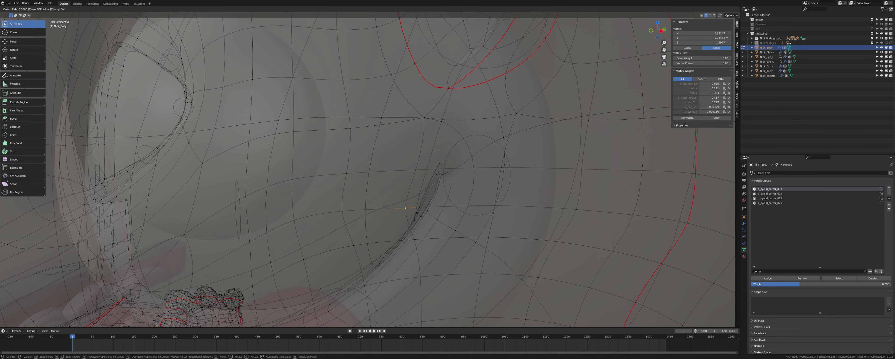
right_click(418, 215)
Select the vertices at the left eyelid's outer corner and remove them from the c_eyelid_bot_03.l vertex group.
key(alt+a)
key(c)
drag(449, 174, 437, 168)
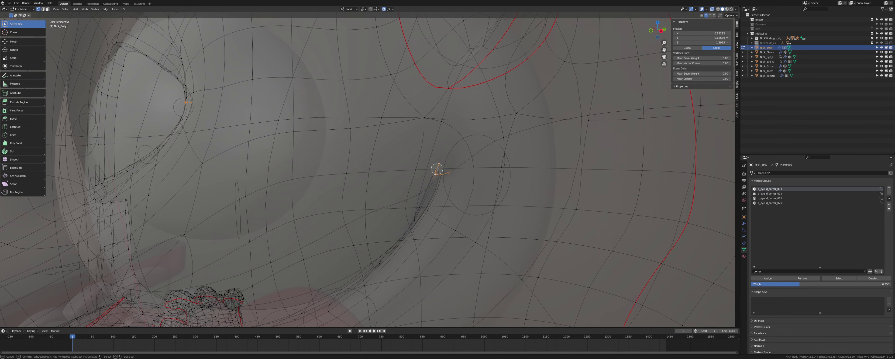
right_click(436, 169)
middle_drag(435, 198, 445, 199)
key(alt+z)
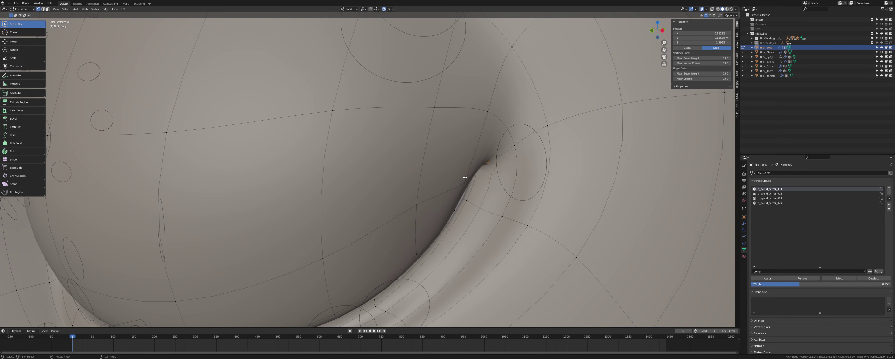
shift+click(486, 166)
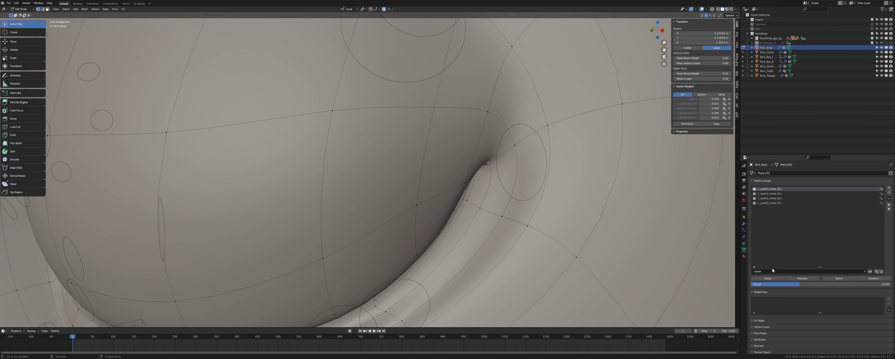
text(eyelid)
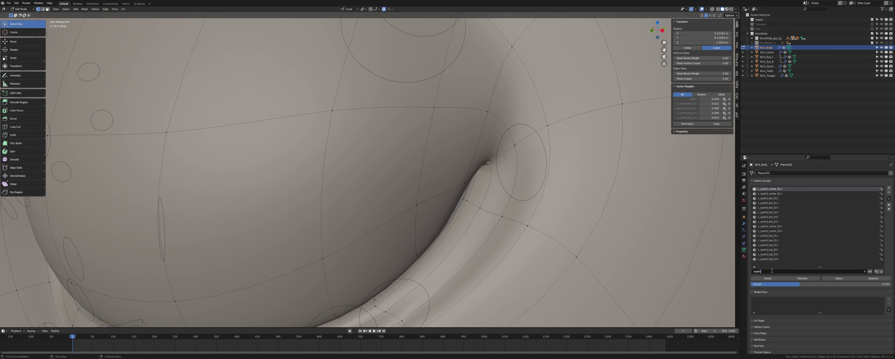
click(779, 203)
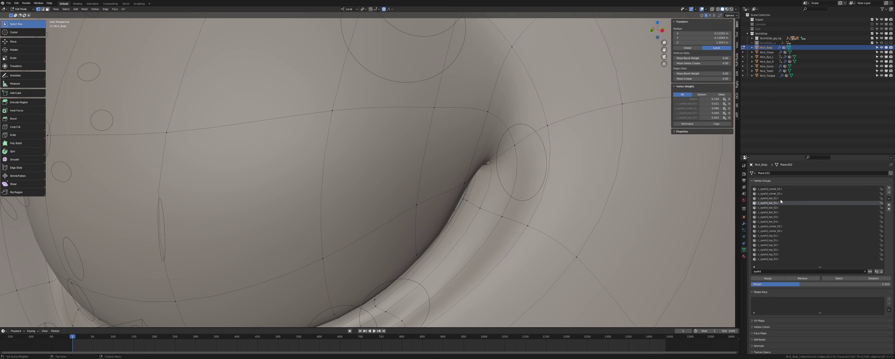
click(778, 198)
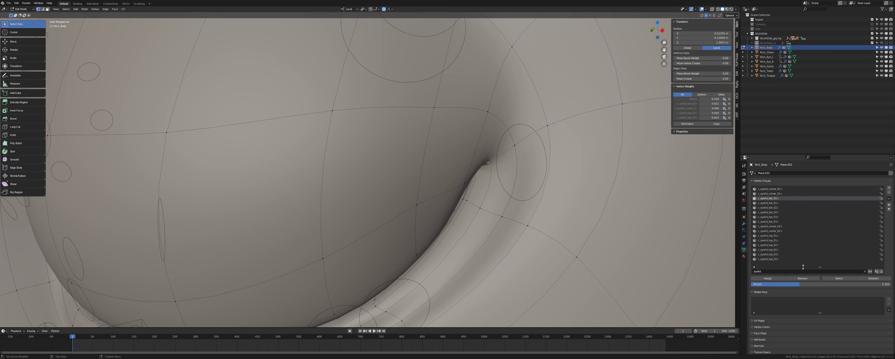
click(780, 217)
click(803, 278)
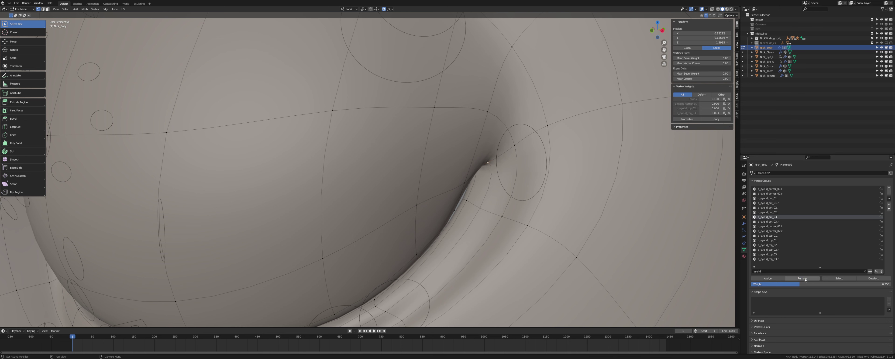
Compare the vertex weights of the neighbouring vertices around the left eyelid's outer corner.
middle_drag(500, 149, 487, 146)
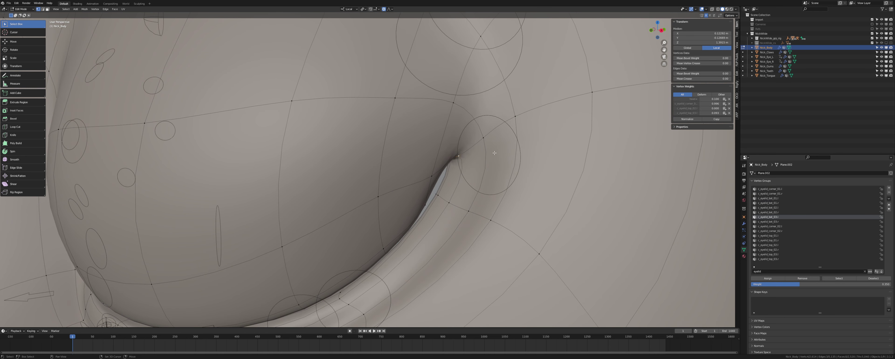
shift+click(481, 139)
click(517, 120)
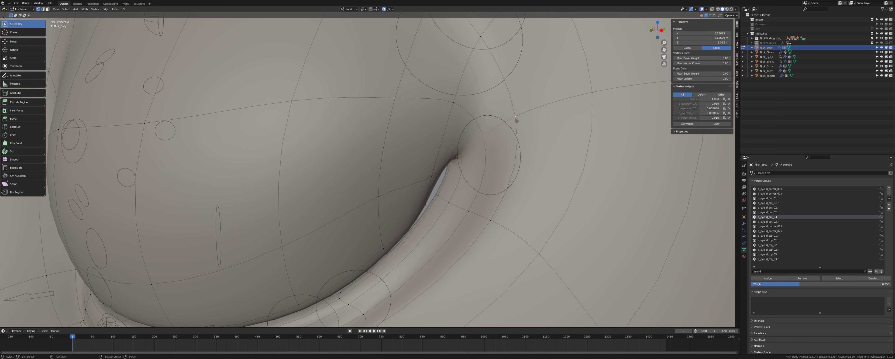
shift+click(484, 139)
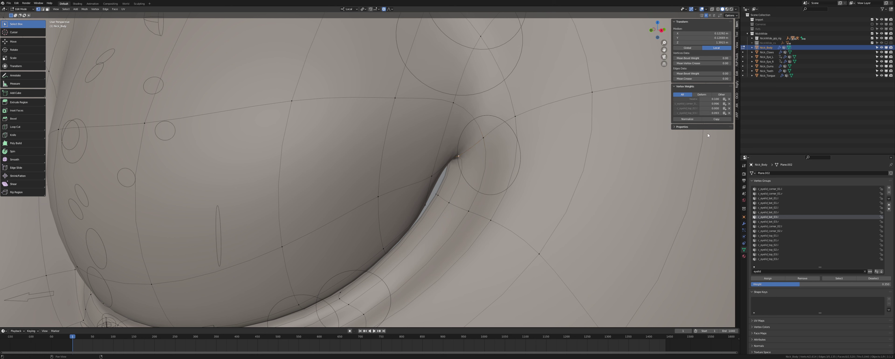
Assign the left eyelid's outer corner vertices to c_eyelid_corner_02.l and set their weight in that group to 0.25.
click(782, 189)
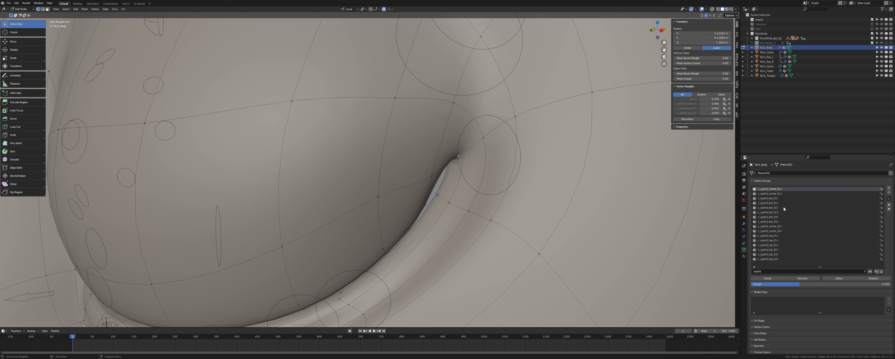
click(780, 226)
click(777, 278)
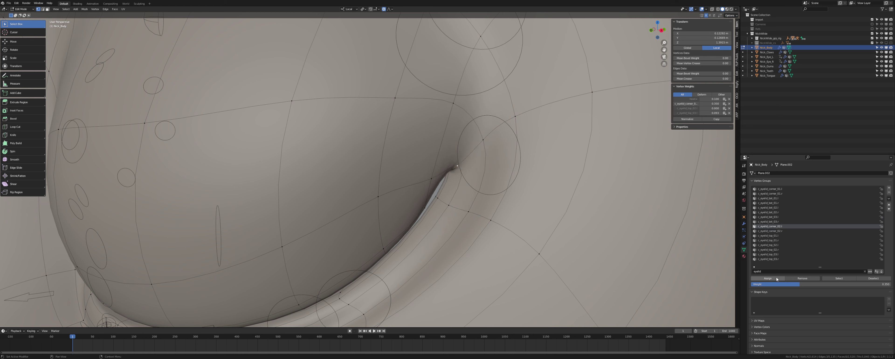
click(779, 285)
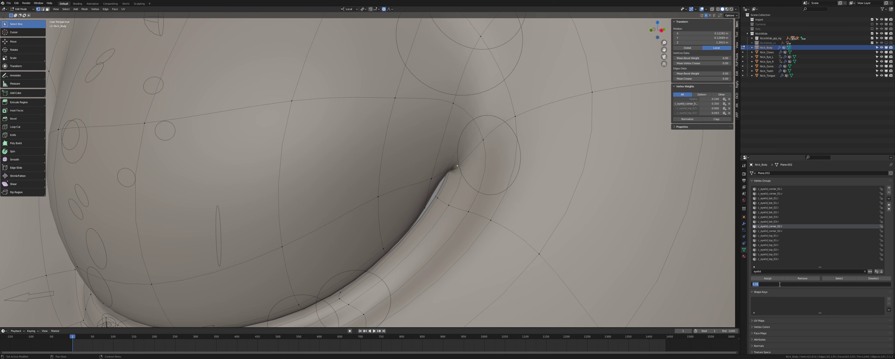
key(Return)
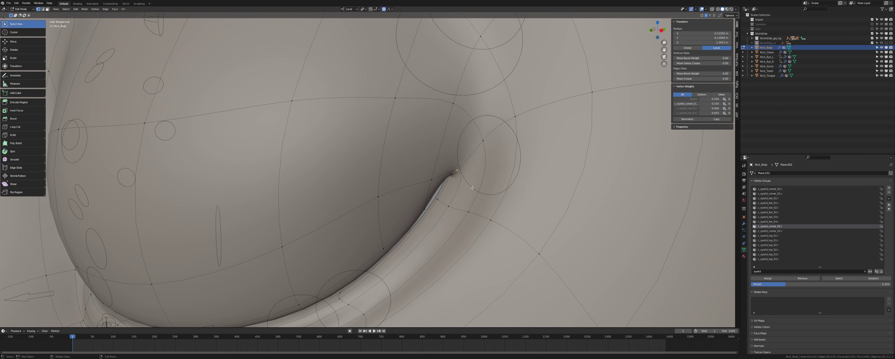
Select the lower-lid vertices just below the left outer corner and assign them to the head.x vertex group with weight 0.25.
mouse_move(486, 182)
middle_down()
mouse_move(439, 196)
mouse_move(461, 192)
mouse_move(483, 215)
mouse_move(465, 209)
middle_up()
key(alt+z)
click(460, 192)
shift+click(461, 206)
key(alt+z)
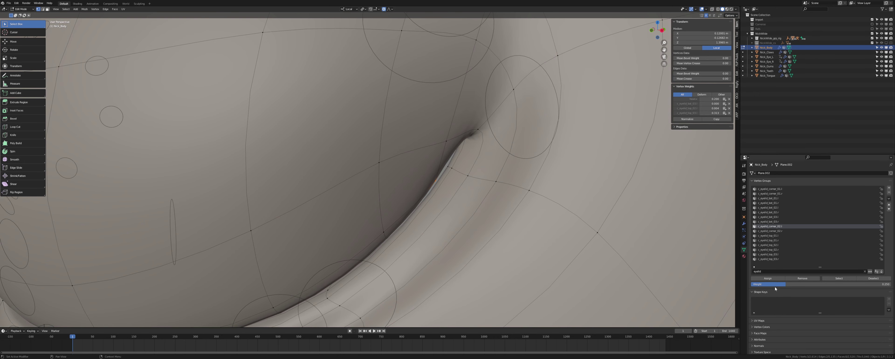
click(778, 271)
text(head)
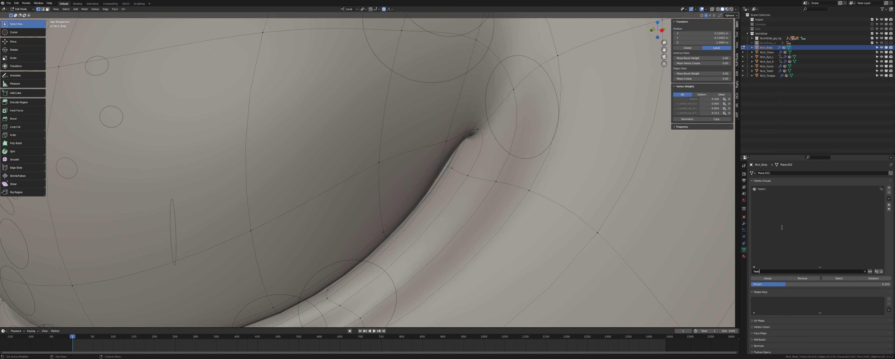
click(768, 190)
click(767, 278)
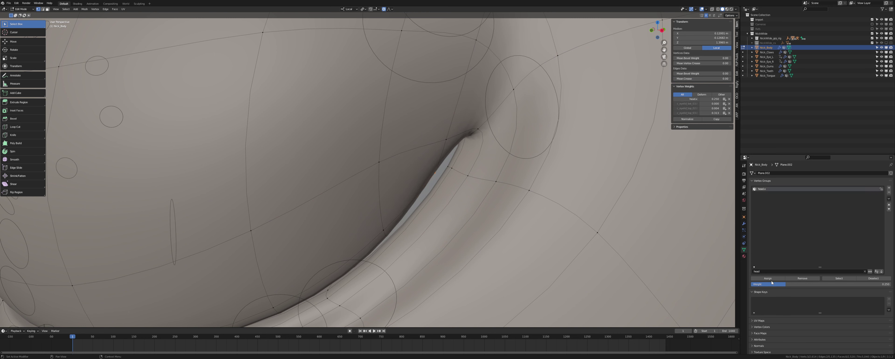
Reassign the selected lower-lid vertices to head.x with weight 0.15.
click(772, 284)
key(BackSpace)
key(BackSpace)
text(15)
key(Return)
click(774, 278)
middle_drag(489, 190, 490, 190)
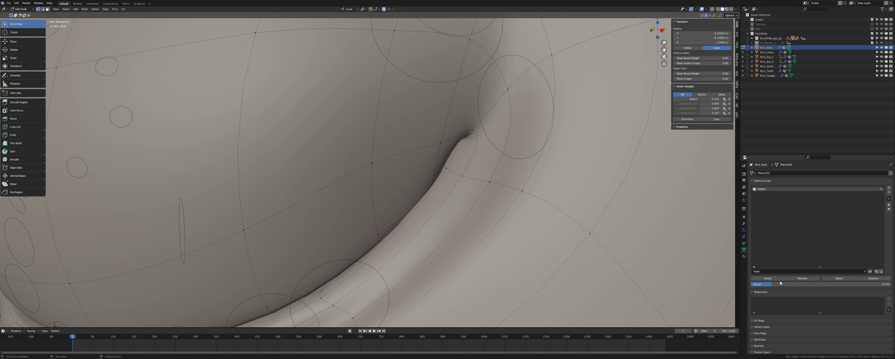
Set the selected lower-lid vertices' head.x weight to 0.175 and check the lid gap from another angle.
click(779, 284)
text(75)
key(Return)
click(768, 278)
middle_drag(451, 184, 404, 155)
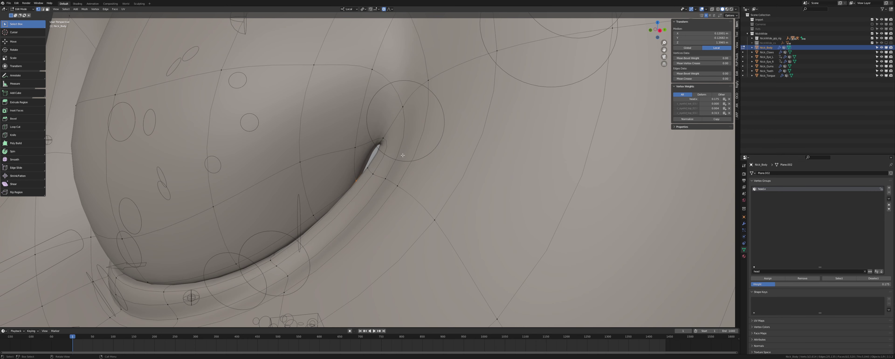
scroll(400, 154, up, 3)
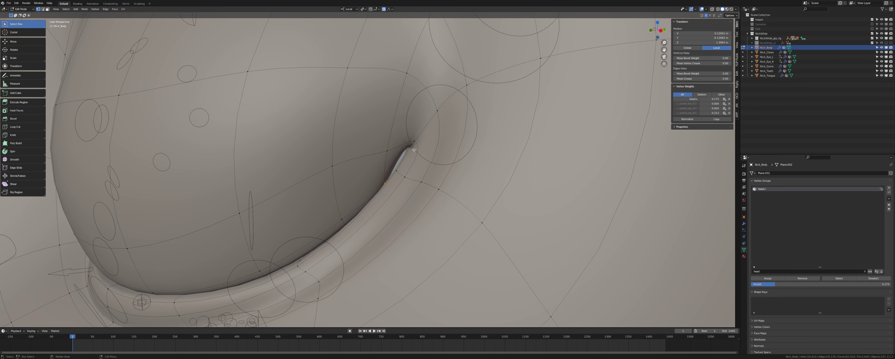
Select the left eyelid's outer corner vertices again and reassign them to c_eyelid_corner_02.l with weight 0.2.
middle_drag(414, 149, 447, 160)
key(alt+z)
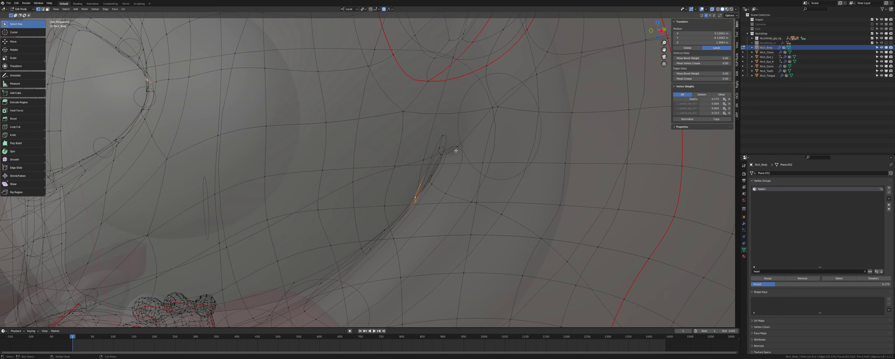
key(alt+a)
key(c)
drag(458, 146, 439, 135)
right_click(438, 135)
key(alt+z)
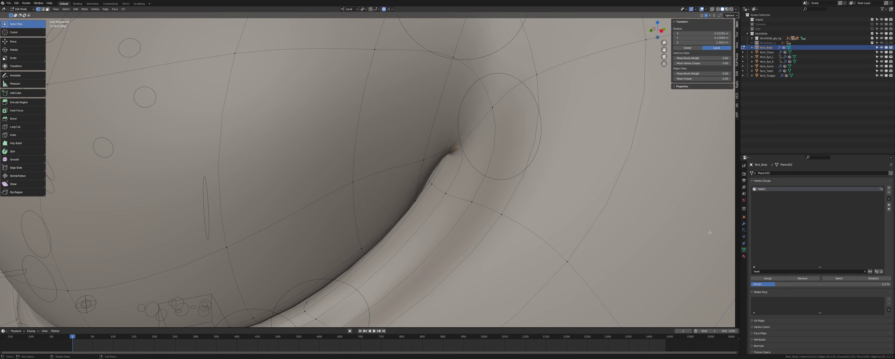
click(457, 145)
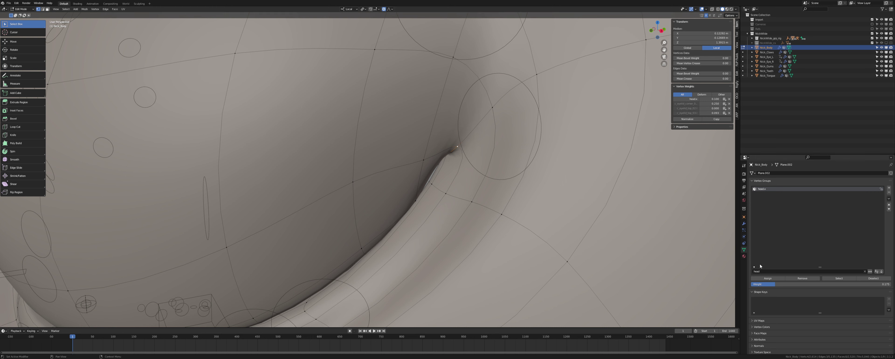
text(corne)
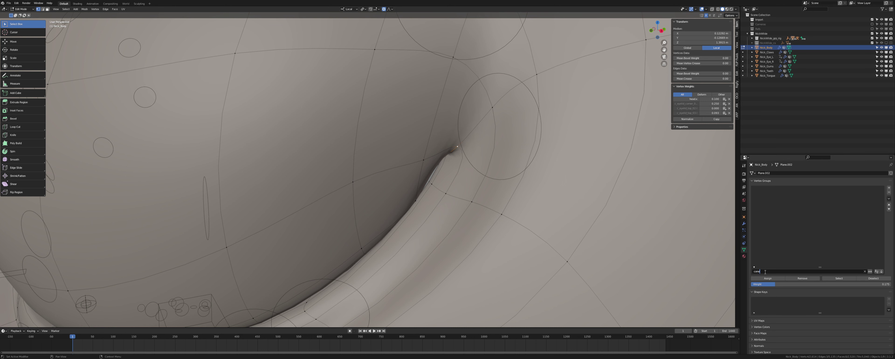
text(r)
click(784, 198)
click(786, 281)
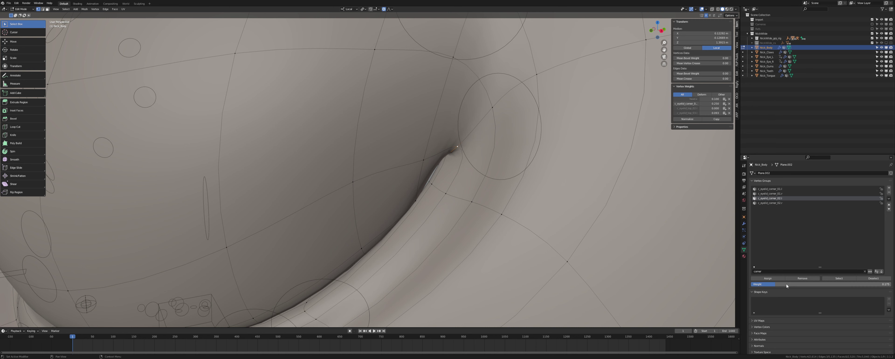
key(BackSpace)
text(2)
key(Return)
click(777, 279)
middle_drag(492, 201, 477, 199)
Leave mesh editing, review the closed left eyelid on the whole head, and save the file.
key(Tab)
scroll(408, 189, down, 2)
scroll(409, 188, up, 1)
middle_drag(408, 188, 545, 202)
scroll(535, 199, down, 4)
key(ctrl+s)
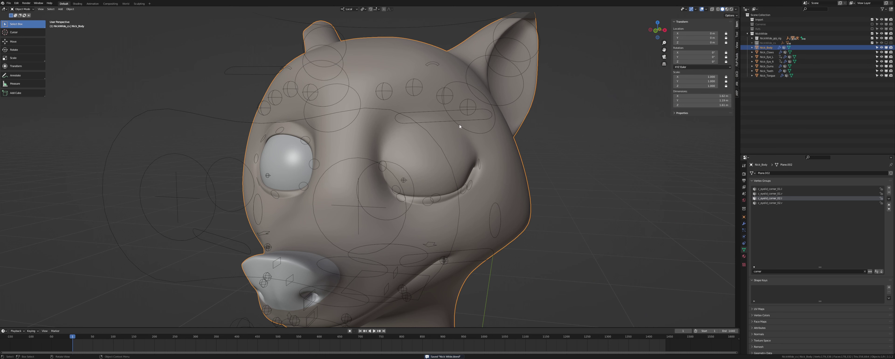
Put the rig in Pose Mode and clear the left upper eyelid control's location to open the eye.
click(461, 120)
key(ctrl+Tab)
key(alt+g)
click(388, 126)
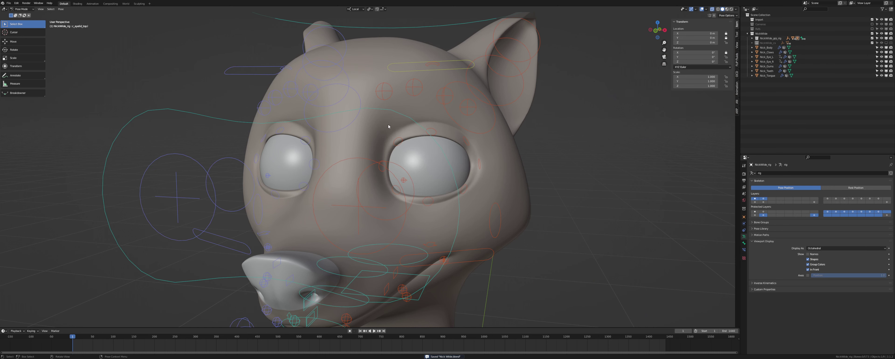
Test the right eyelid by moving its upper control down, and clear the control's location again.
click(240, 73)
key(g)
click(228, 180)
middle_drag(228, 180, 285, 181)
key(alt+g)
Select the left upper eyelid control and undo the last actions back to editing the body mesh.
middle_drag(487, 133, 387, 130)
click(431, 77)
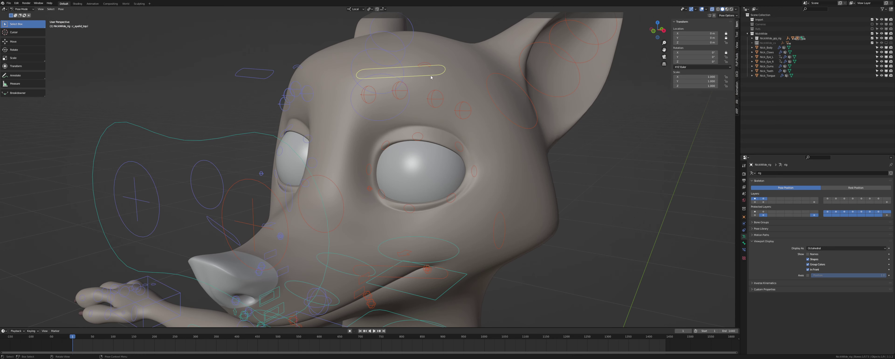
key(ctrl+z)
key(ctrl+z)
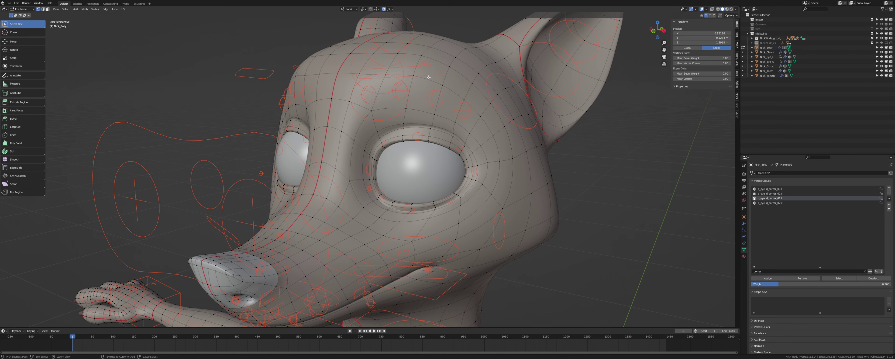
Redo the reverted eyelid-corner edits and lower the left upper eyelid control to close the eye.
key(ctrl+shift+z)
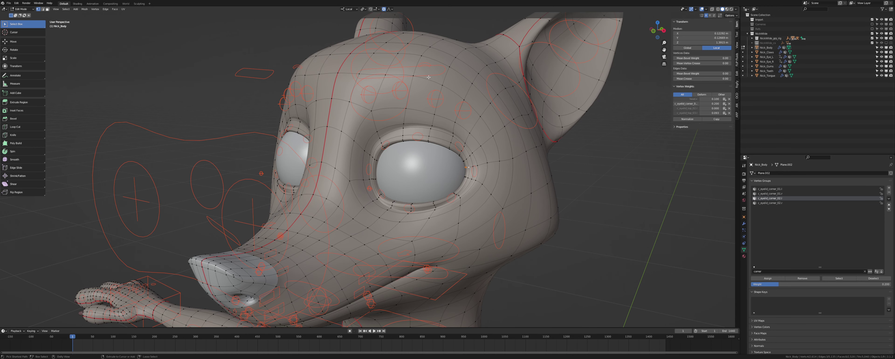
key(ctrl+shift+z)
key(g)
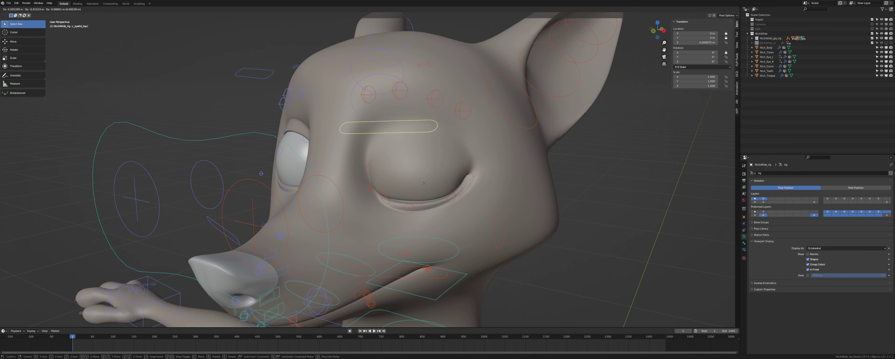
click(424, 183)
Fine-tune the left upper eyelid control to a just-closed eye and set its Z location to -0.0725 m.
middle_drag(426, 185, 413, 185)
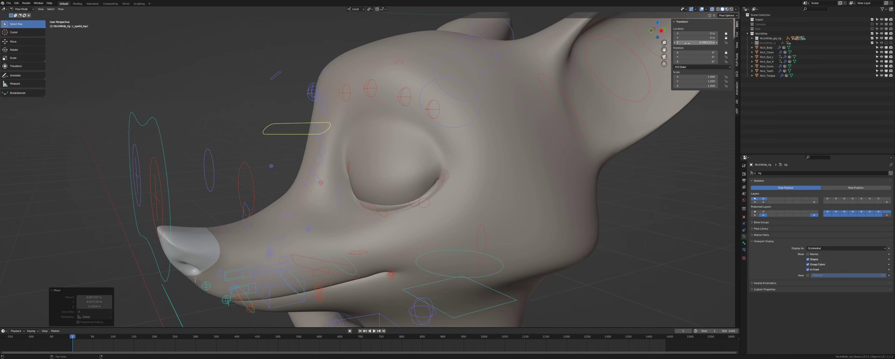
key(g)
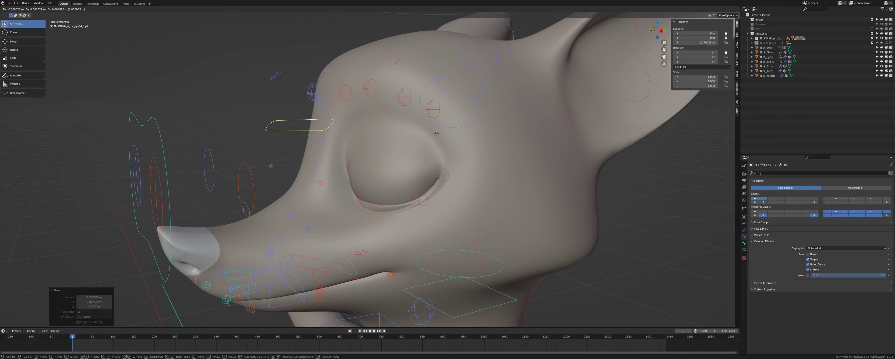
click(436, 133)
click(695, 38)
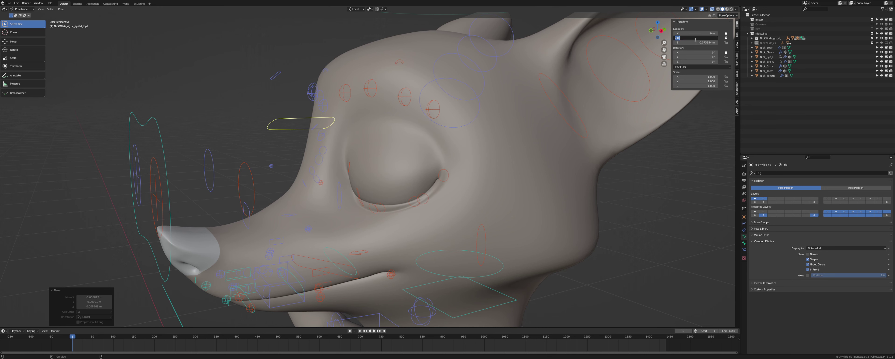
click(693, 42)
key(Return)
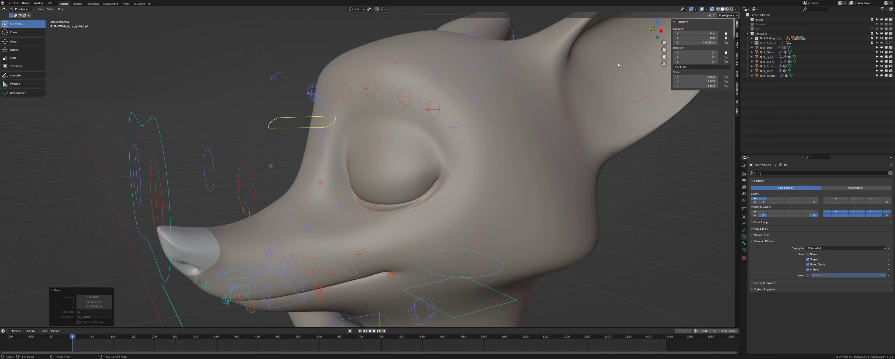
middle_drag(535, 101, 566, 102)
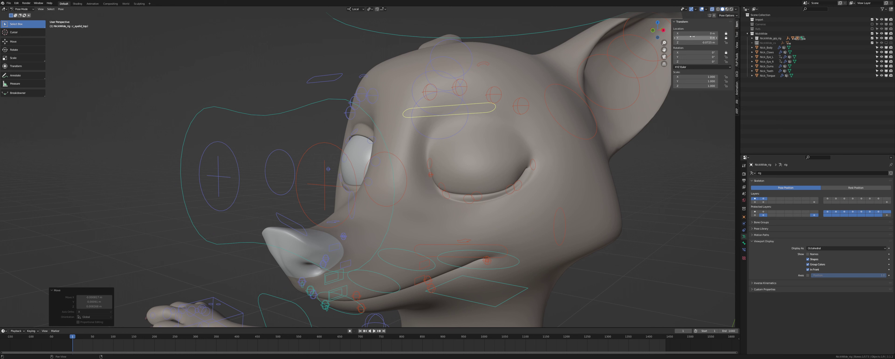
Add a Limit Location constraint to the left upper eyelid control, enabling its maximum Z and a minimum Z of -0.0725 m.
click(744, 250)
click(788, 173)
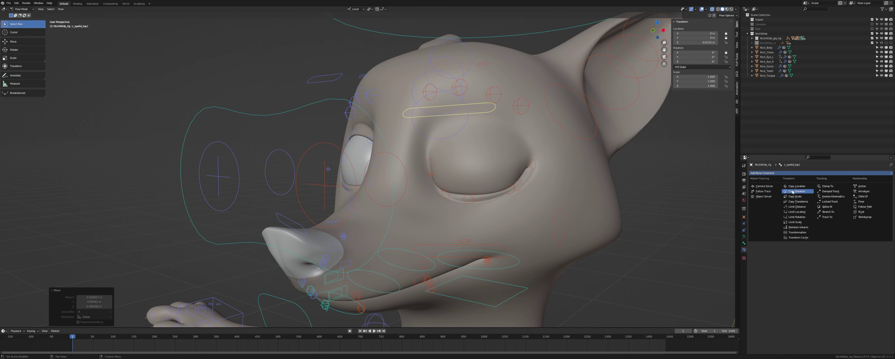
click(808, 212)
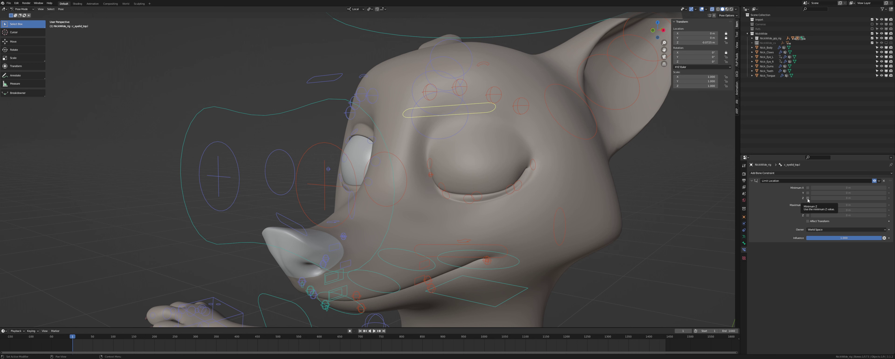
click(807, 198)
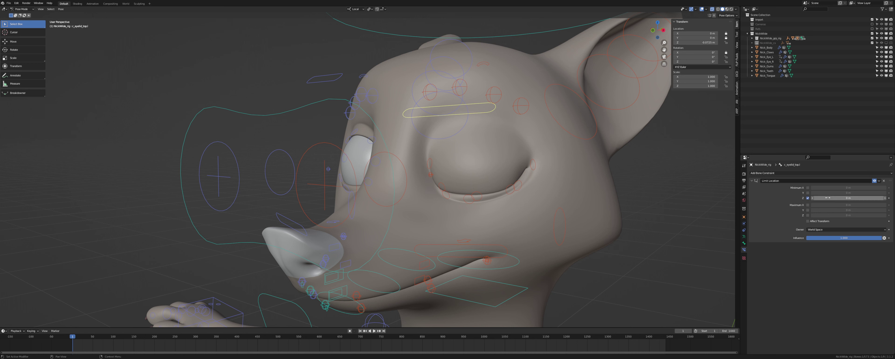
click(807, 215)
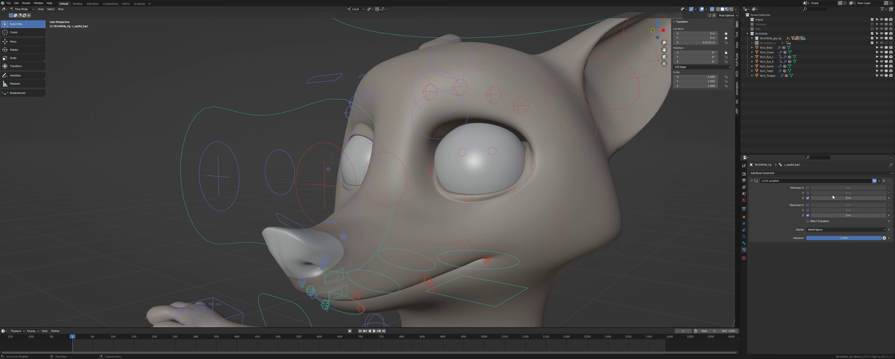
text(-0.0725 m)
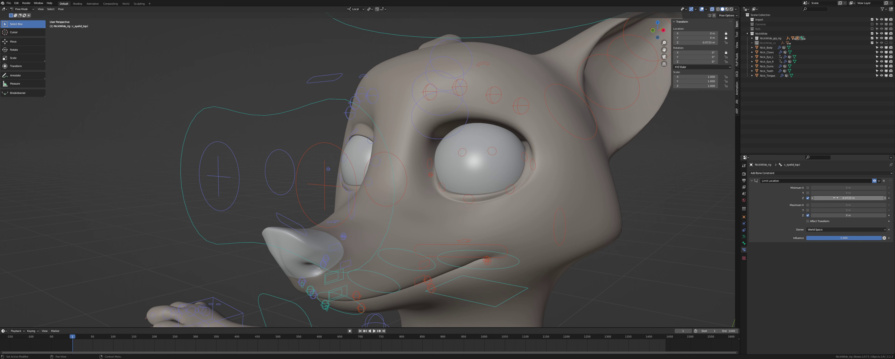
Enable Affect Transform with Local Space as the constraint's owner space, and clear the eyelid control's location.
click(807, 221)
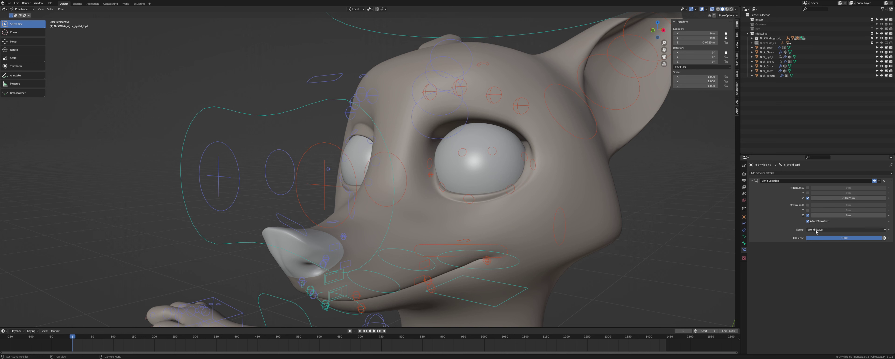
click(815, 230)
click(833, 262)
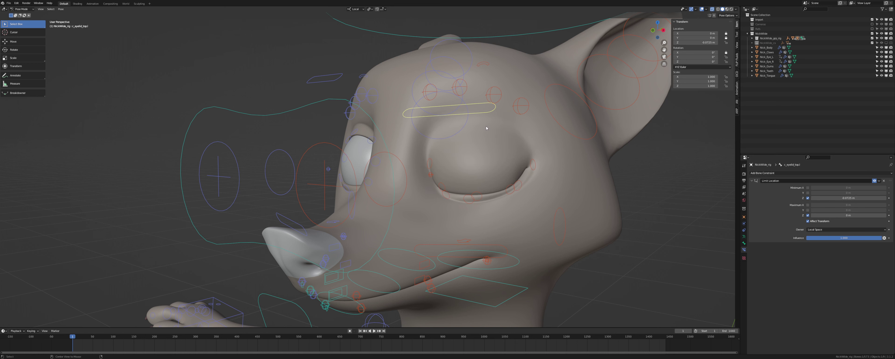
key(alt+g)
key(g)
key(Escape)
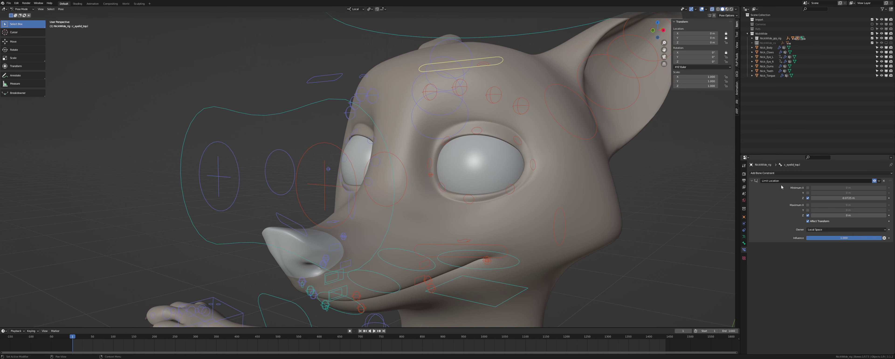
Raise the left upper eyelid control to find its open limit and set the constraint's maximum Z to 0.02 m.
key(g)
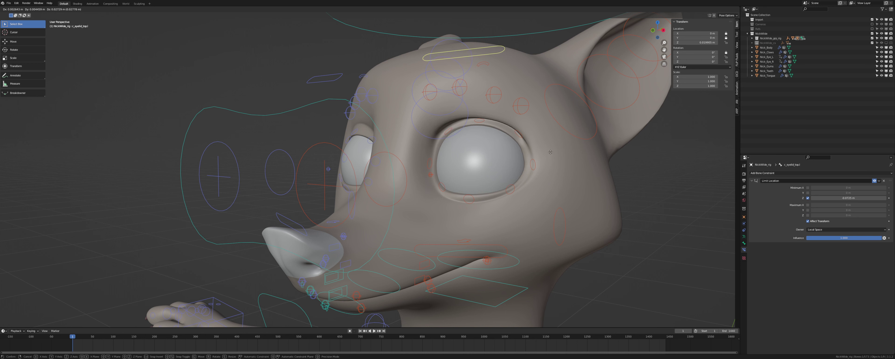
click(550, 152)
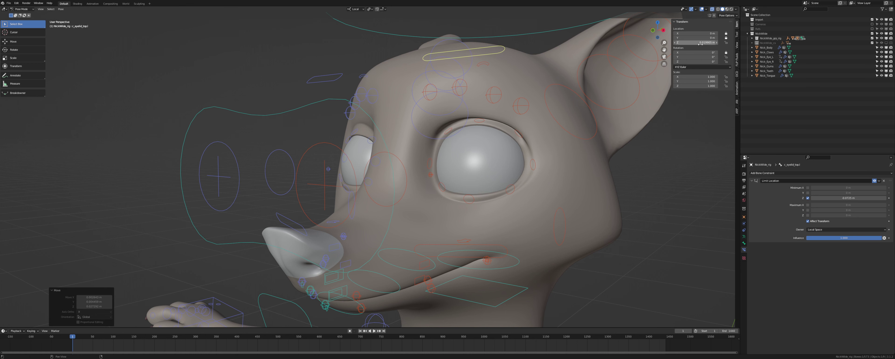
click(809, 215)
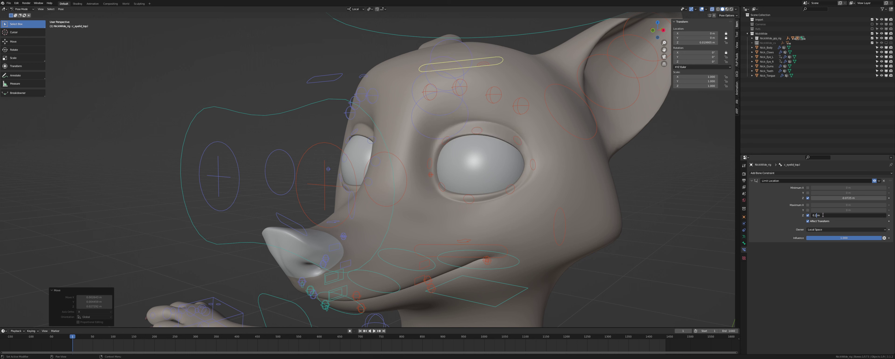
key(Return)
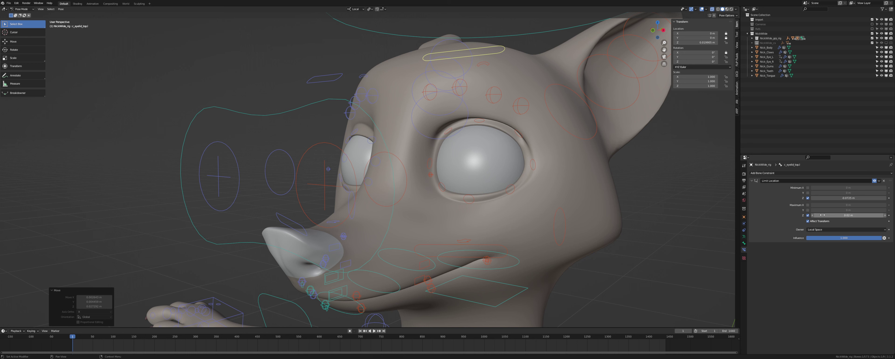
middle_drag(514, 139, 536, 137)
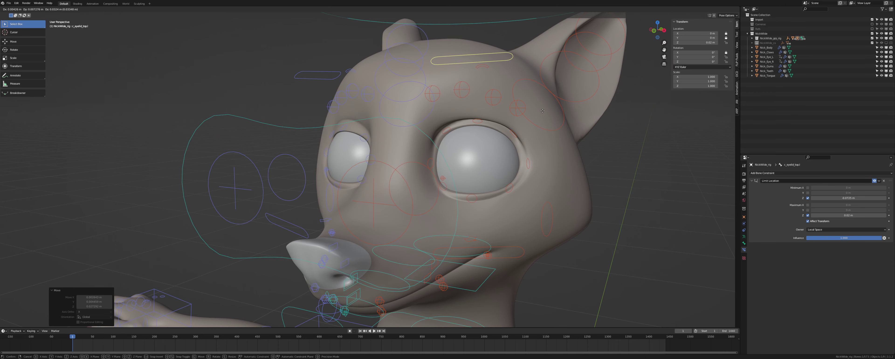
key(alt+g)
Copy the Limit Location constraint from the left upper eyelid control to the right one and test its movement.
shift+click(336, 74)
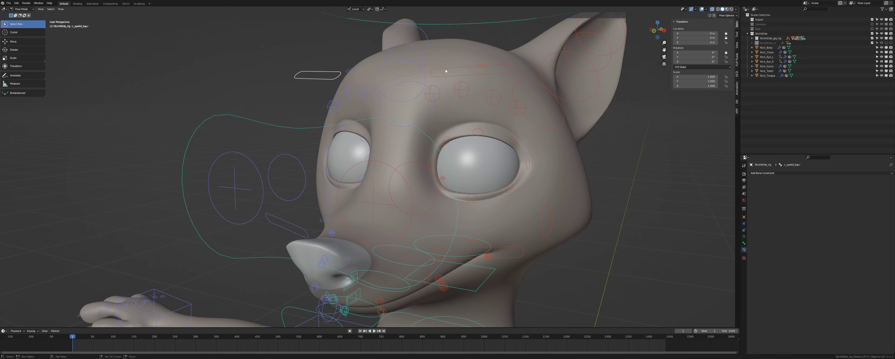
shift+click(436, 69)
key(ctrl+shift+c)
click(442, 118)
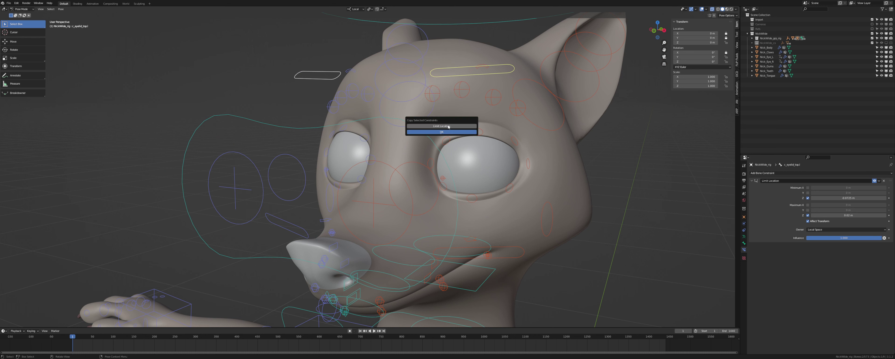
click(448, 133)
click(339, 74)
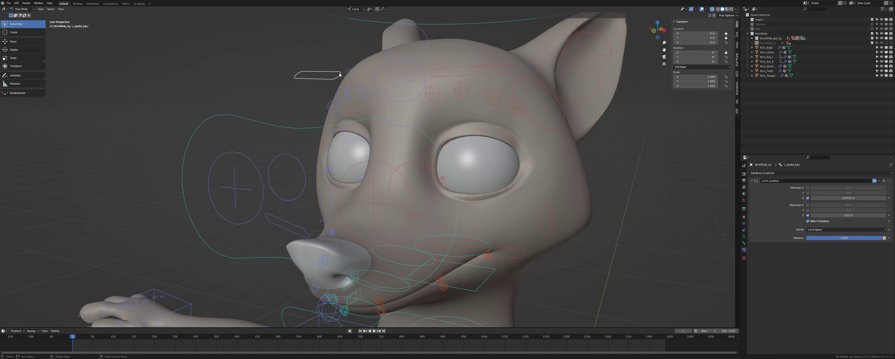
key(g)
key(Escape)
Raise the left lower eyelid control to find how far its lid should travel.
click(500, 249)
key(g)
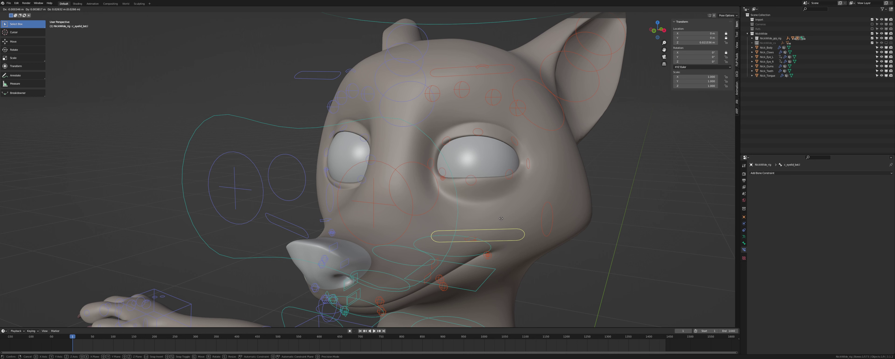
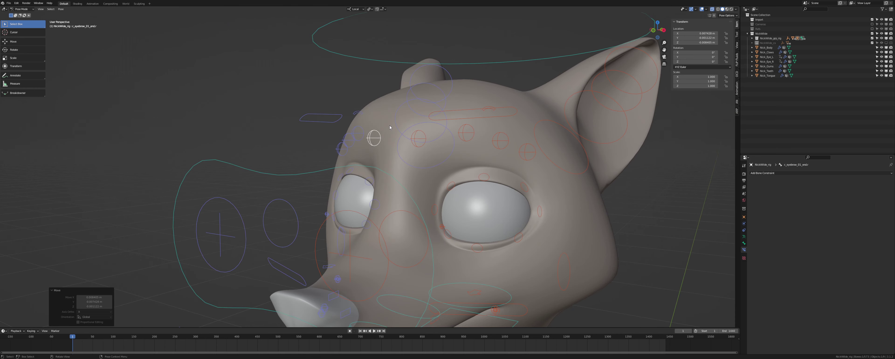
Clear the location of the inner eyebrow controls on both sides of the forehead.
click(418, 139)
key(g)
right_click(417, 154)
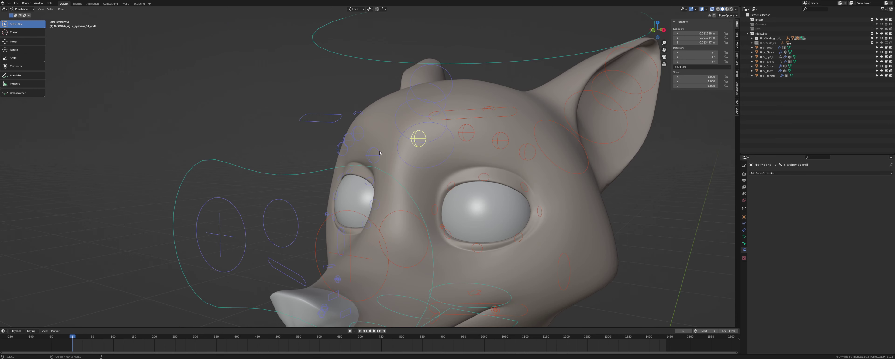
key(alt+g)
click(378, 153)
key(alt+g)
Test-rotate the control at the base of the left ear around the X axis.
middle_drag(482, 152, 459, 156)
scroll(486, 155, down, 1)
middle_drag(518, 154, 471, 122)
click(471, 157)
scroll(455, 155, down, 5)
key(r)
key(x)
key(Escape)
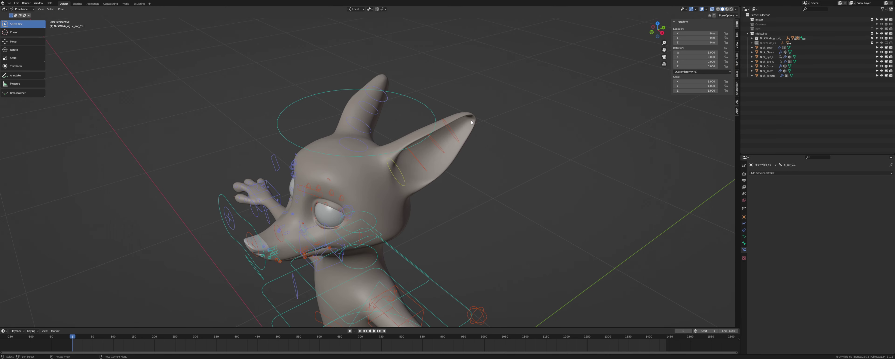
Examine the edge loops around the ear bases in the Nick_Body mesh in Edit Mode.
click(766, 48)
key(Tab)
scroll(399, 168, up, 4)
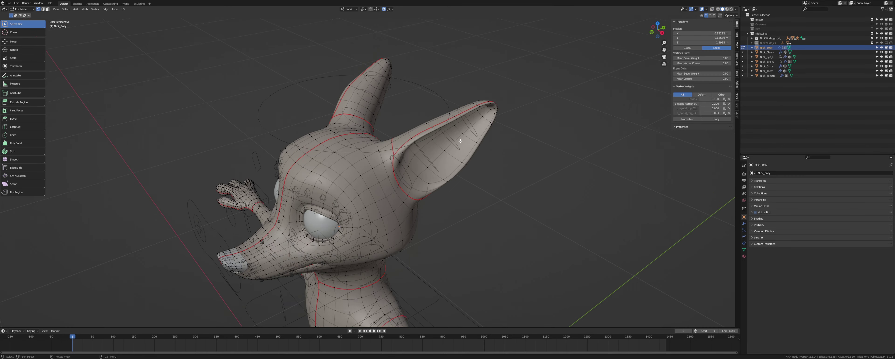
middle_drag(424, 187, 409, 228)
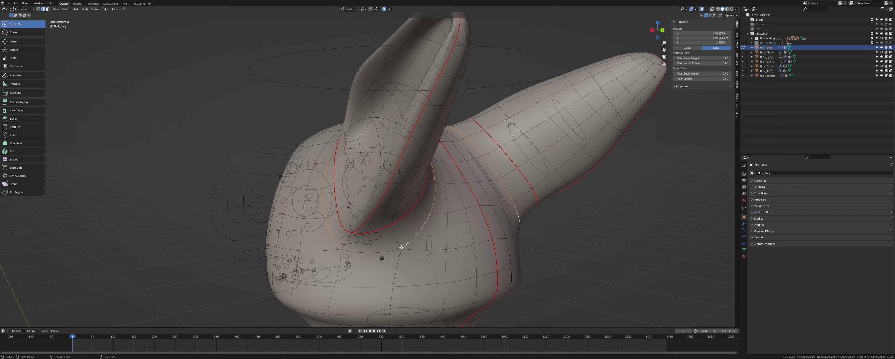
middle_drag(380, 253, 419, 233)
key(Tab)
Switch Nick_Body to Weight Paint mode, filter its vertex groups by "head" and activate head.x.
key(ctrl+Tab)
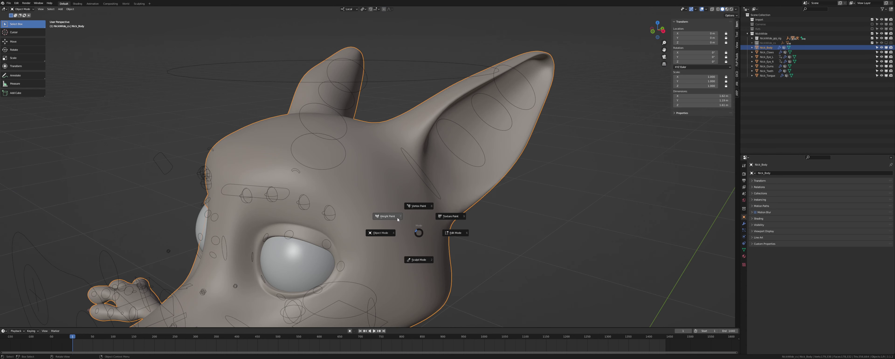
click(429, 220)
click(743, 256)
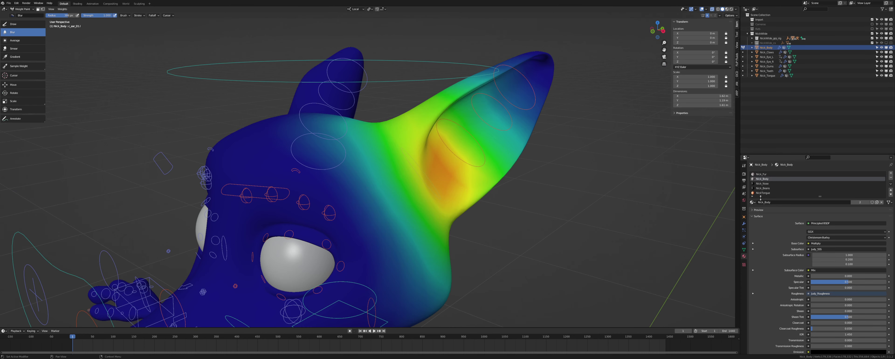
click(744, 249)
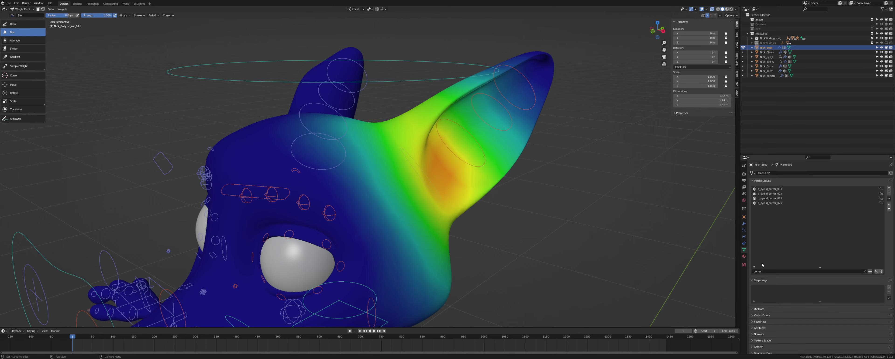
click(765, 271)
text(head)
key(Return)
click(768, 191)
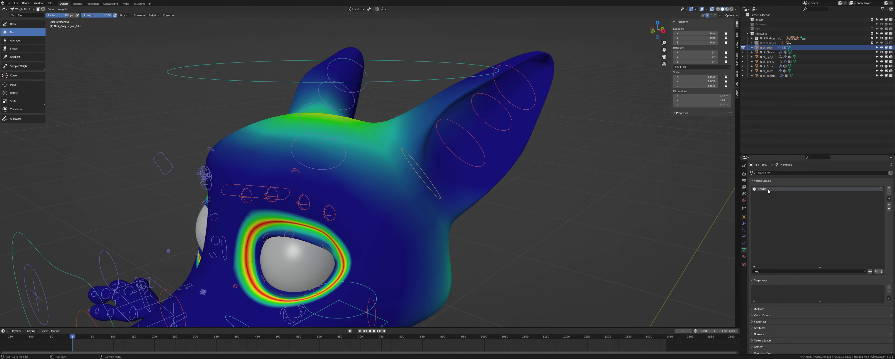
Paint head.x at weight 1.000 with a smaller Draw brush across the side of the head, from below the left ear to the crown.
middle_drag(621, 176, 464, 142)
click(31, 24)
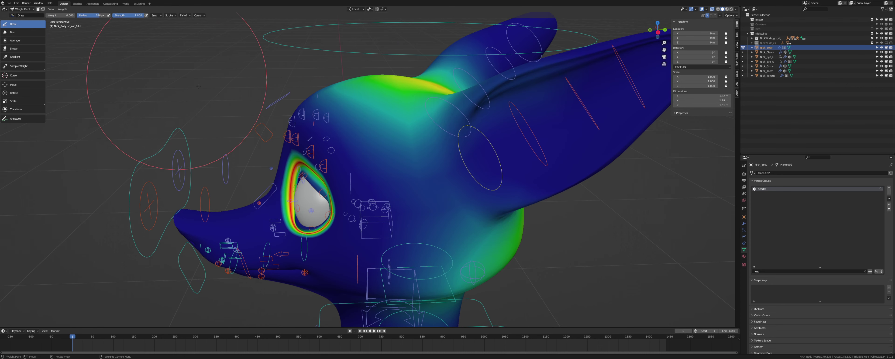
click(738, 35)
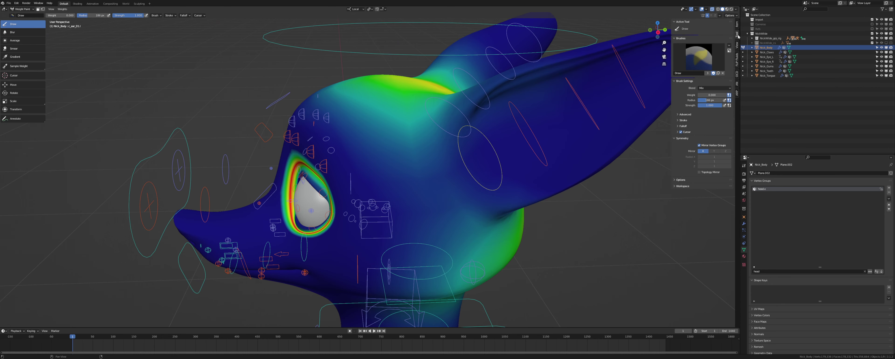
key(f)
click(425, 151)
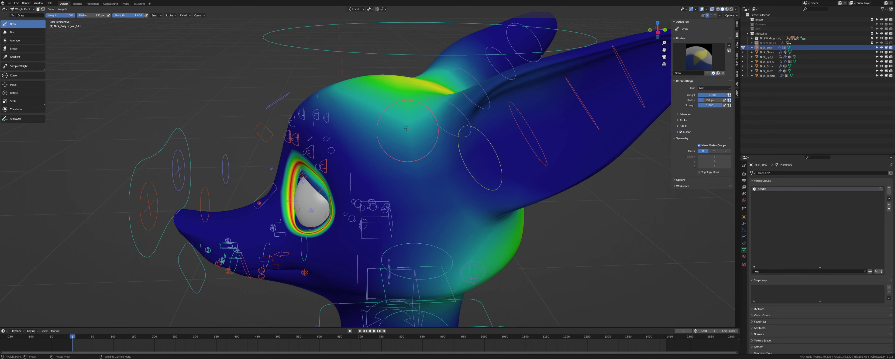
mouse_move(413, 141)
mouse_down()
mouse_move(467, 217)
mouse_move(418, 149)
mouse_move(428, 206)
mouse_move(387, 88)
mouse_up()
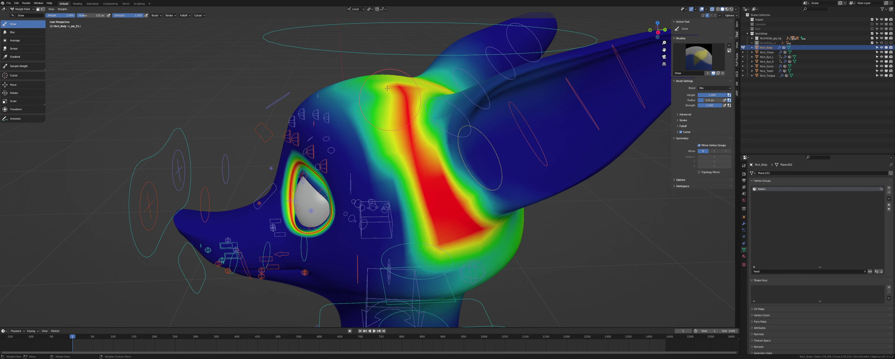
Paint full head.x weight over the back of the head, between the ears and across the area below them.
mouse_move(453, 247)
middle_down()
mouse_move(458, 227)
mouse_move(478, 228)
mouse_move(472, 238)
middle_up()
mouse_move(403, 187)
mouse_down()
mouse_move(386, 243)
mouse_move(408, 136)
mouse_up()
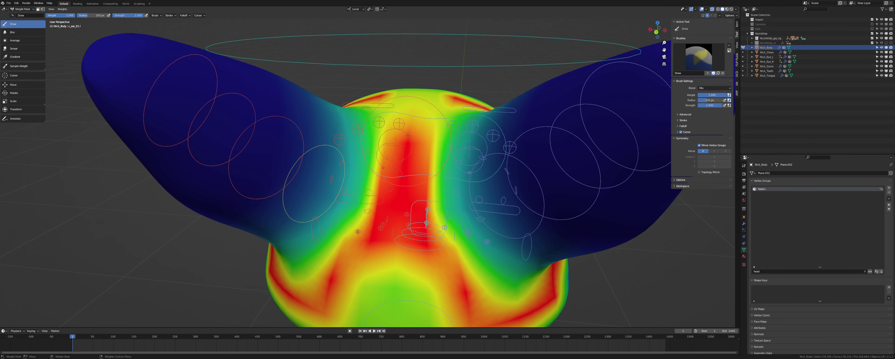
middle_drag(397, 264, 410, 243)
drag(416, 223, 433, 195)
mouse_move(362, 228)
mouse_down()
mouse_move(328, 233)
mouse_move(395, 227)
mouse_up()
middle_drag(302, 227, 349, 239)
mouse_move(373, 212)
mouse_down()
mouse_move(403, 184)
mouse_move(479, 201)
mouse_up()
middle_drag(479, 201, 469, 212)
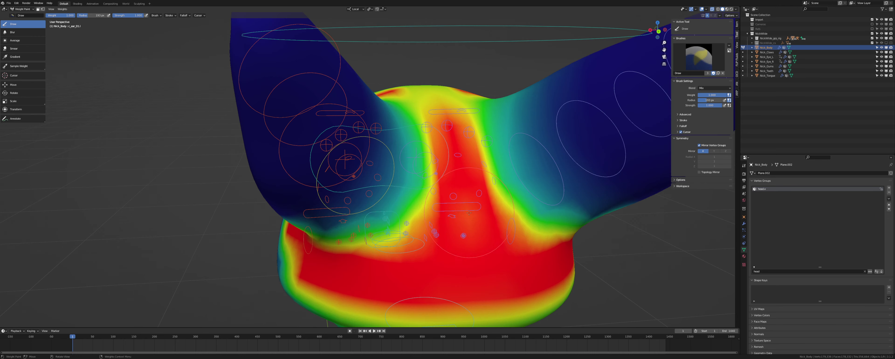
Extend the full head.x weight around the ear bases and up toward the crown.
drag(381, 226, 415, 136)
middle_drag(415, 137, 419, 163)
drag(427, 208, 377, 152)
middle_drag(377, 151, 399, 174)
mouse_move(399, 173)
mouse_down()
mouse_move(431, 156)
mouse_move(467, 231)
mouse_move(394, 186)
mouse_up()
Paint full head.x weight over the top of the head and down the centre of the forehead.
middle_drag(517, 281, 438, 259)
middle_drag(436, 283, 473, 276)
mouse_move(370, 89)
mouse_down()
mouse_move(412, 216)
mouse_move(364, 95)
mouse_up()
middle_drag(365, 95, 297, 113)
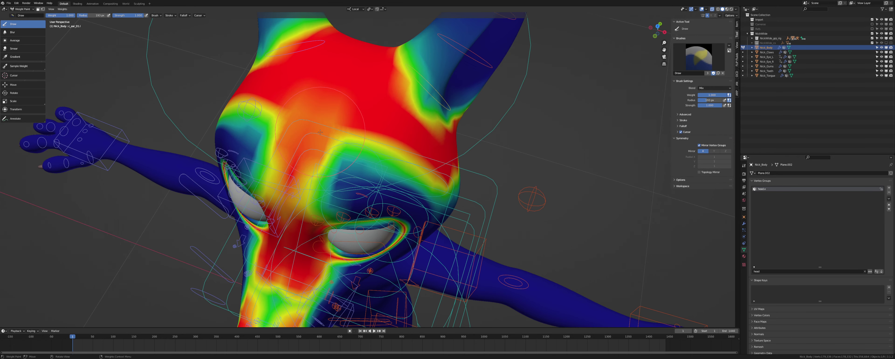
middle_drag(312, 184, 385, 174)
mouse_move(416, 159)
mouse_down()
mouse_move(371, 208)
mouse_move(371, 267)
mouse_move(382, 114)
mouse_up()
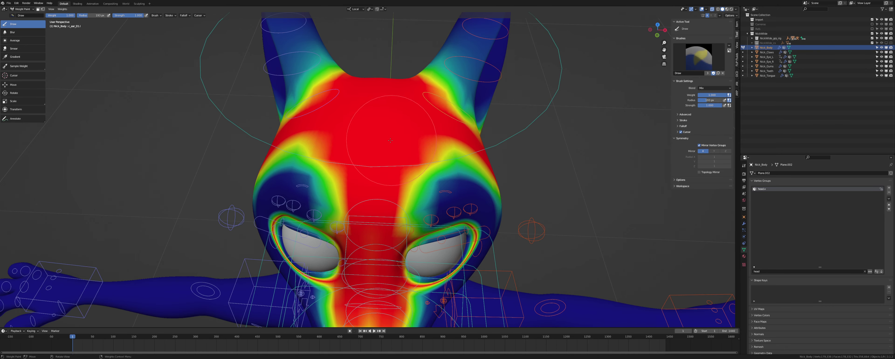
Widen the full head.x weight across the forehead toward the brow areas above both eyes.
mouse_move(382, 113)
middle_down()
mouse_move(365, 219)
mouse_move(406, 177)
mouse_move(366, 180)
middle_up()
scroll(369, 218, up, 5)
mouse_move(239, 159)
mouse_down()
mouse_move(245, 176)
mouse_move(229, 163)
mouse_move(278, 167)
mouse_move(243, 146)
mouse_move(275, 177)
mouse_move(486, 174)
mouse_move(382, 146)
mouse_move(410, 208)
mouse_move(514, 201)
mouse_move(479, 215)
mouse_move(283, 197)
mouse_up()
middle_drag(284, 196, 365, 176)
drag(316, 179, 338, 170)
shift+middle_drag(338, 170, 309, 253)
mouse_move(377, 149)
middle_down()
mouse_move(353, 166)
mouse_move(356, 275)
middle_up()
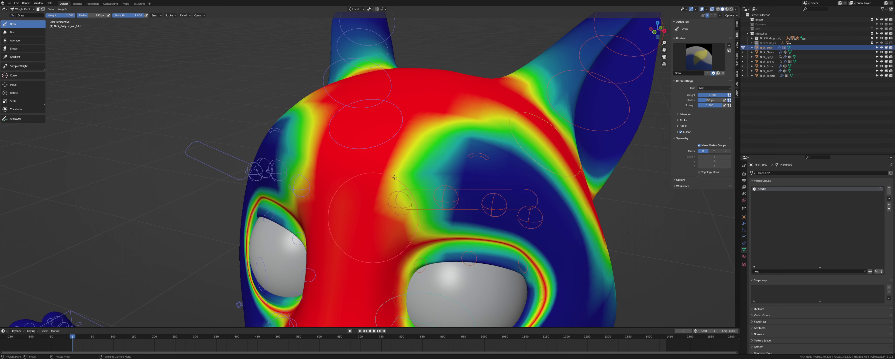
drag(394, 177, 455, 118)
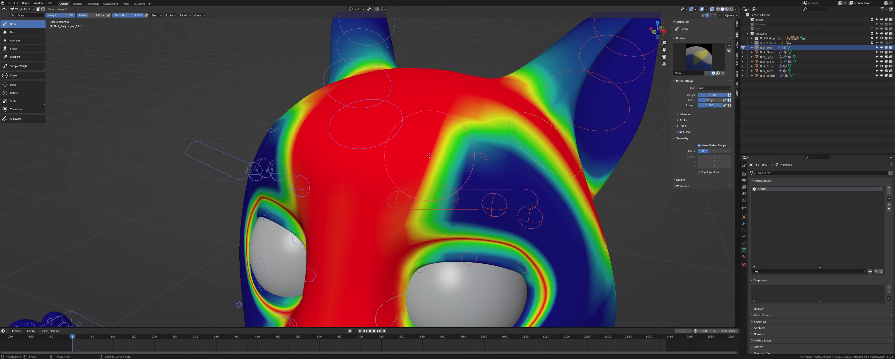
middle_drag(383, 200, 415, 205)
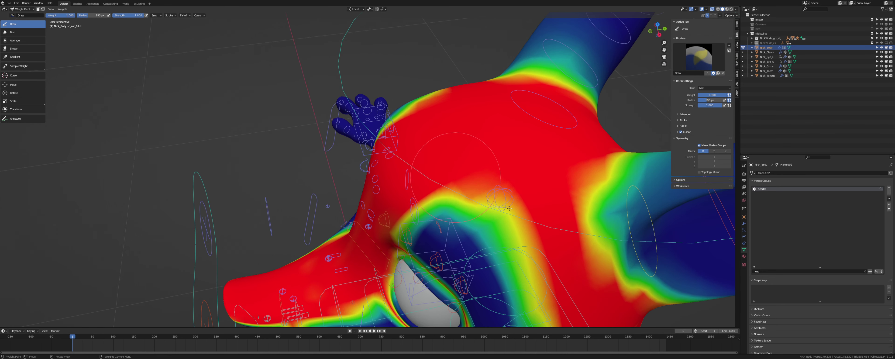
Soften the head.x weight border above the left eye using the Blur brush with a reduced radius.
middle_drag(509, 208, 74, 41)
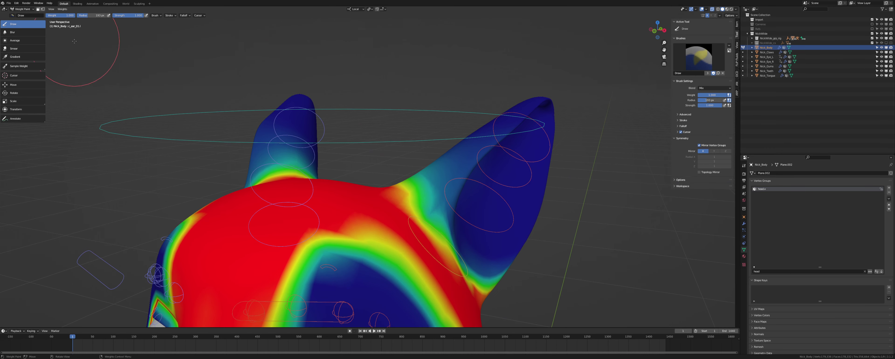
click(31, 33)
middle_drag(304, 198, 302, 187)
drag(303, 187, 308, 194)
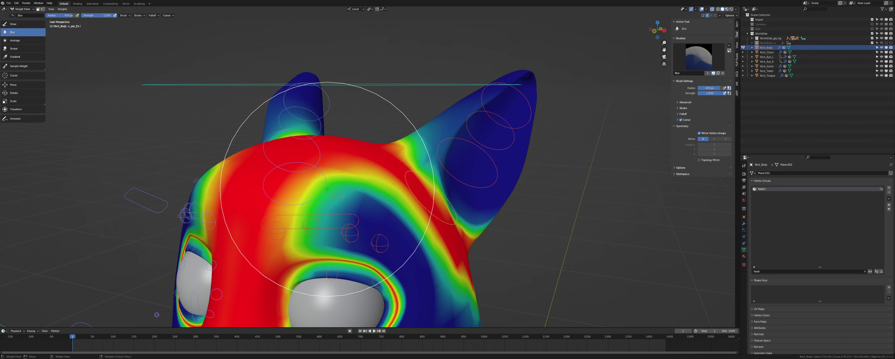
key(f)
click(297, 195)
drag(318, 195, 356, 197)
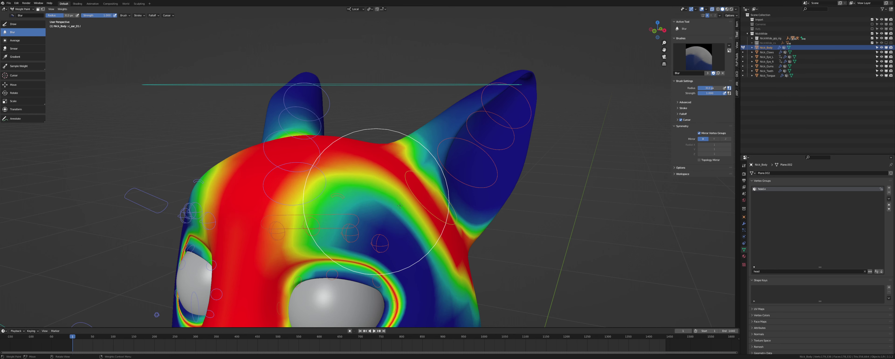
Blur the head.x weights around the left ear base and the side of the head.
middle_drag(456, 265, 417, 214)
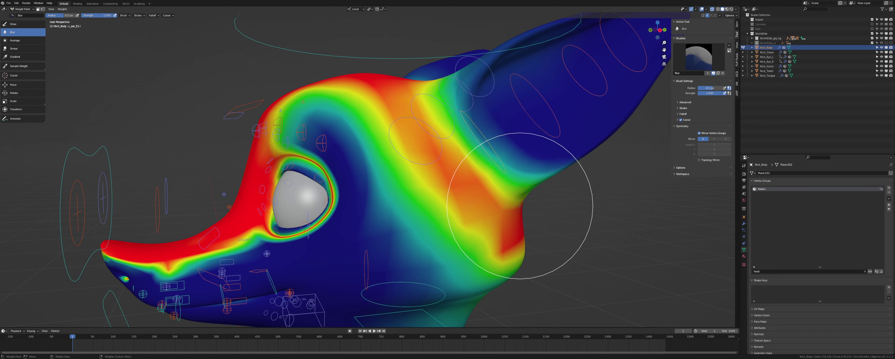
mouse_move(513, 208)
middle_down()
mouse_move(486, 243)
mouse_move(485, 213)
mouse_move(377, 259)
middle_up()
middle_drag(453, 176, 459, 259)
mouse_move(423, 140)
middle_down()
mouse_move(400, 199)
mouse_move(432, 232)
mouse_move(429, 194)
mouse_move(428, 241)
mouse_move(398, 229)
middle_up()
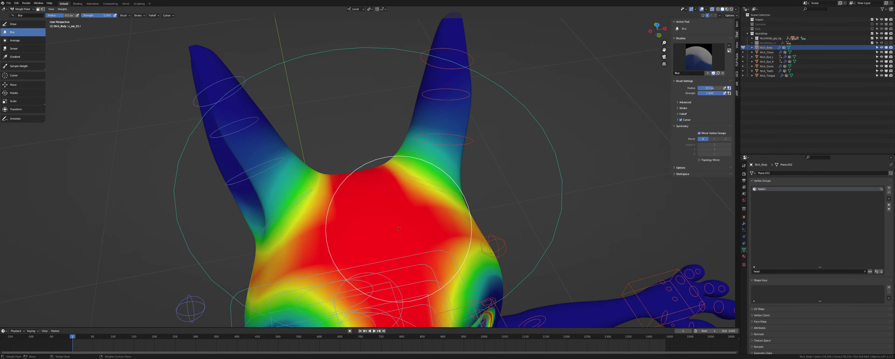
middle_drag(473, 120, 410, 149)
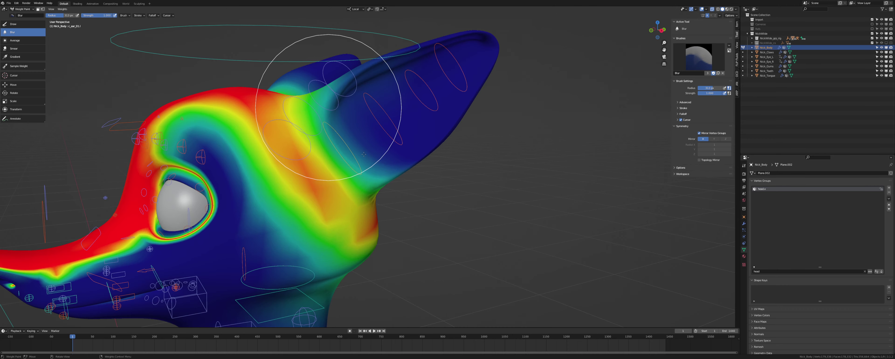
middle_drag(382, 179, 293, 153)
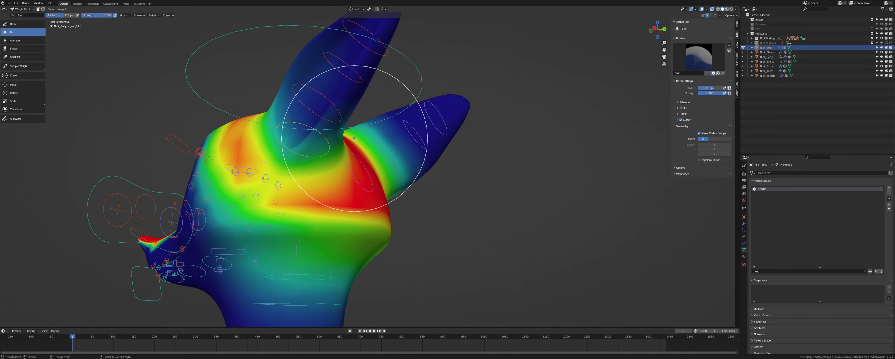
Filter the vertex groups by "neck" and examine the c_subneck_1.x and neck.x weights around the neck.
scroll(318, 198, down, 3)
shift+middle_drag(315, 199, 434, 160)
middle_drag(385, 184, 387, 207)
scroll(511, 229, up, 1)
shift+middle_drag(510, 230, 459, 228)
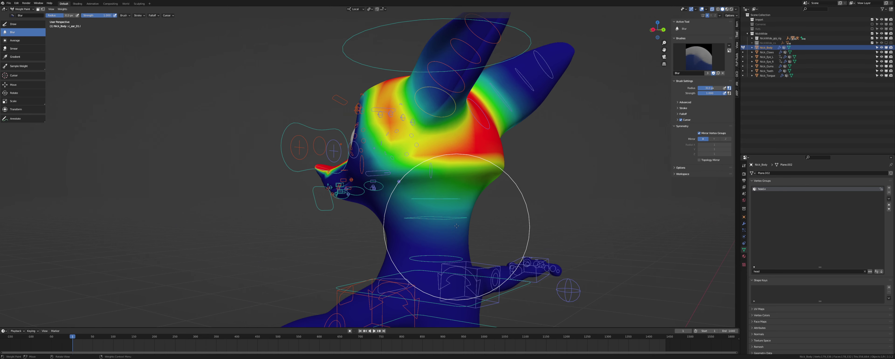
text(neck)
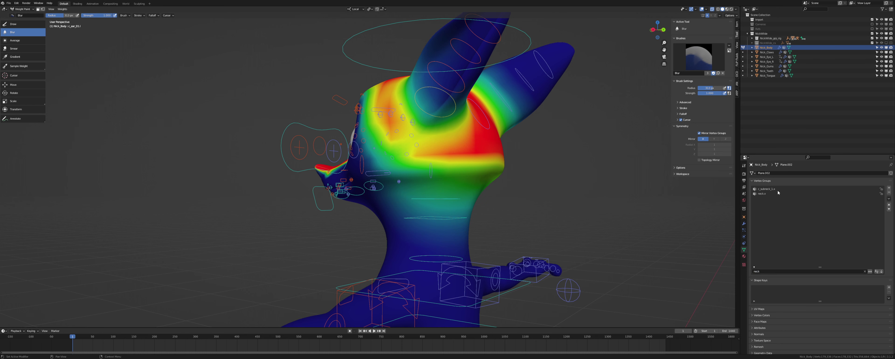
click(777, 190)
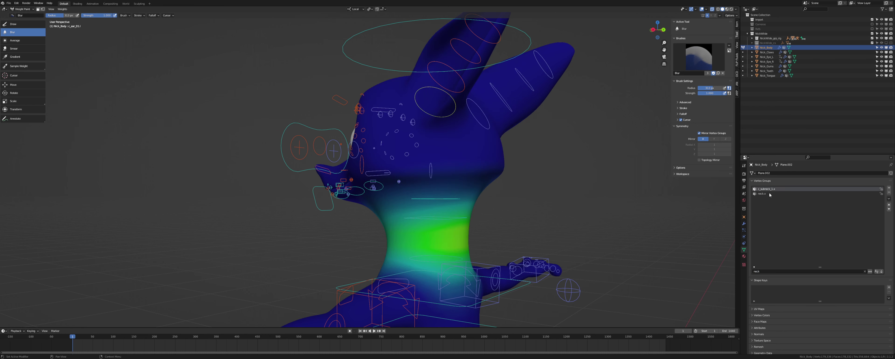
middle_drag(429, 250, 529, 229)
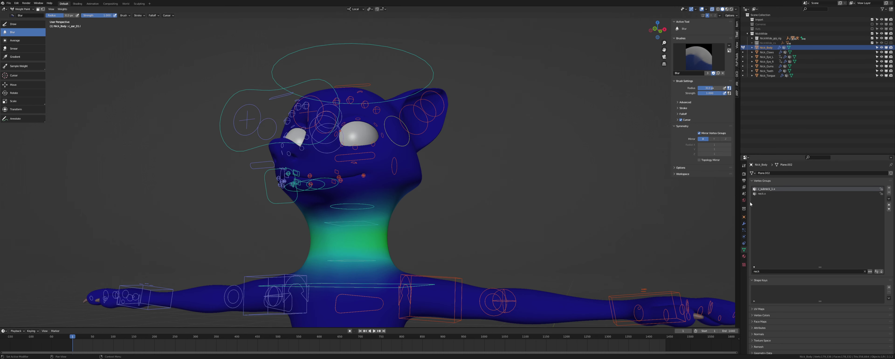
click(761, 193)
middle_drag(419, 275, 465, 225)
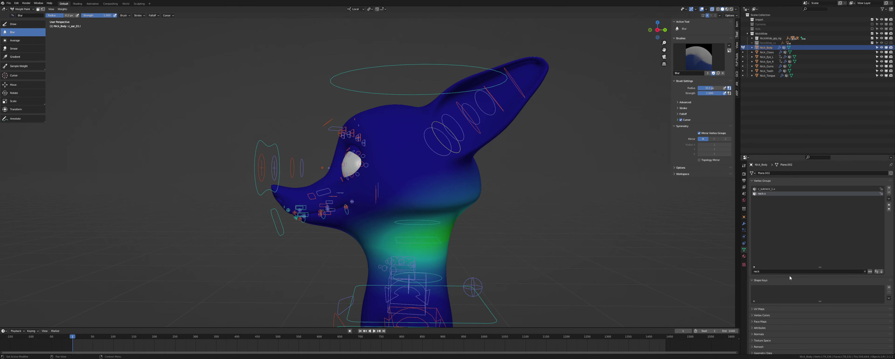
Filter the vertex groups by "jaw", activate jawbone.x and examine its weights on the bridge of the muzzle.
click(787, 272)
text(jaw)
click(767, 190)
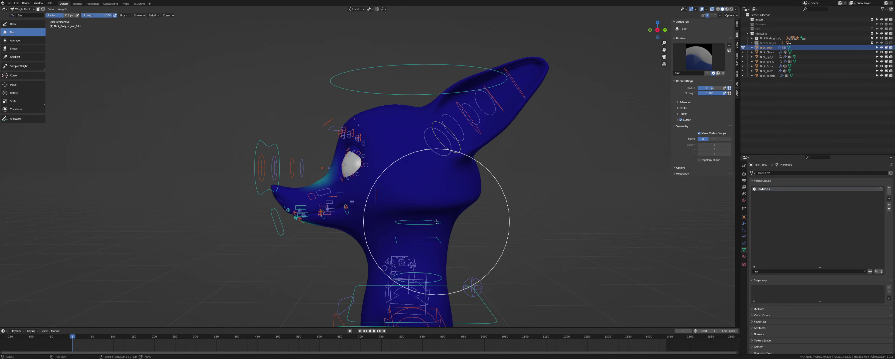
shift+middle_drag(436, 222, 590, 277)
scroll(360, 183, up, 3)
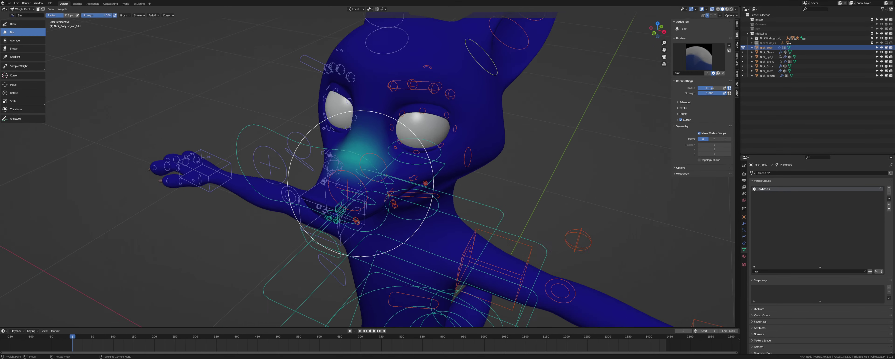
scroll(361, 183, up, 1)
mouse_move(360, 184)
shift+middle_down()
mouse_move(424, 199)
mouse_move(410, 195)
shift+middle_up()
scroll(423, 199, up, 1)
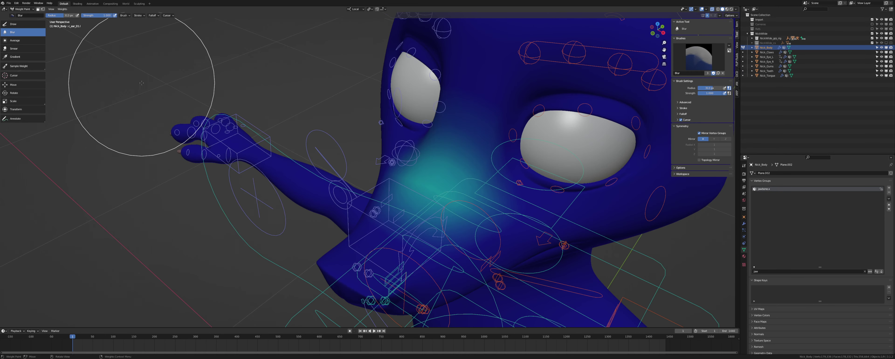
In Edit Mode, grow a selection from the muzzle bridge over the surrounding faces and remove those vertices from jawbone.x.
key(Tab)
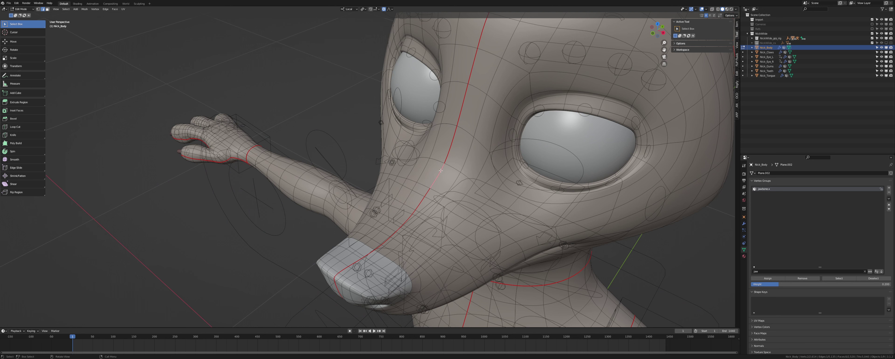
key(ctrl+KP_Add)
key(ctrl+KP_Add)
key(ctrl+KP_Add)
key(ctrl+KP_Add)
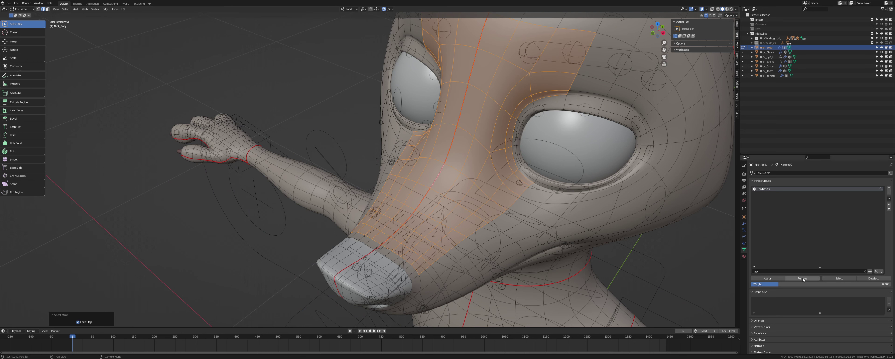
click(801, 278)
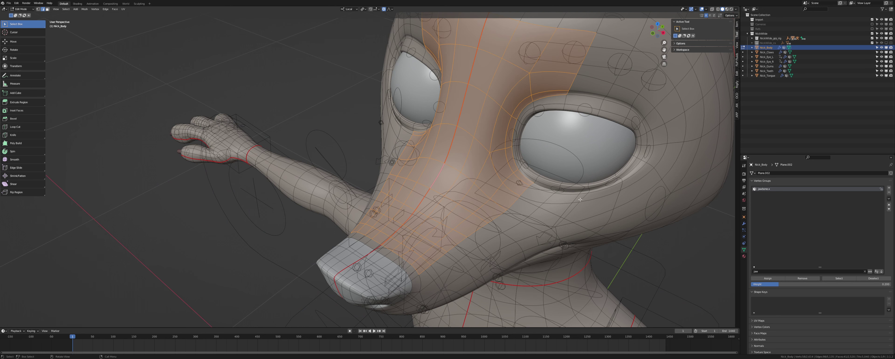
Select the vertices assigned to jawbone.x to check the group's extent, and clear the selection.
key(alt+a)
click(823, 278)
middle_drag(542, 224, 534, 223)
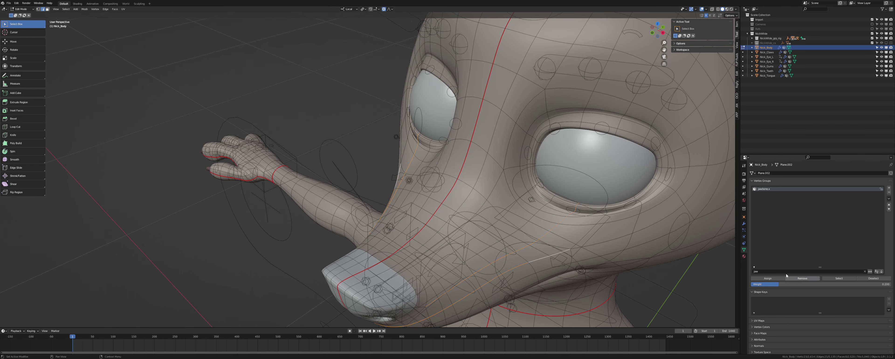
key(alt+a)
scroll(615, 258, down, 1)
middle_drag(615, 259, 610, 217)
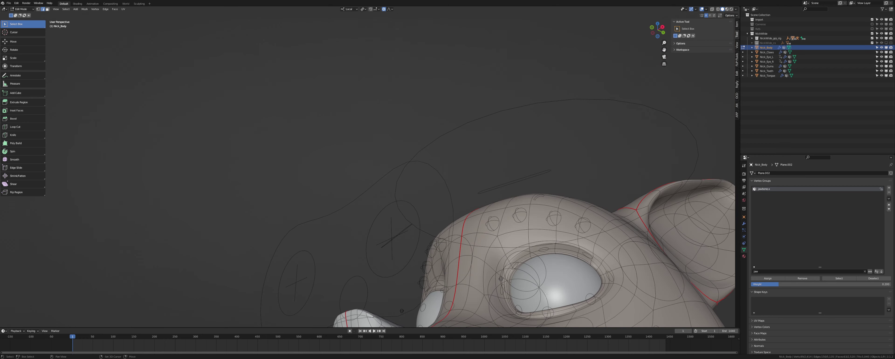
mouse_move(503, 312)
shift+middle_down()
mouse_move(450, 176)
mouse_move(387, 209)
shift+middle_up()
scroll(449, 176, down, 2)
key(alt+a)
Leave Edit Mode, return Nick_Body to Object Mode, select the character rig and save the file.
key(Tab)
shift+middle_drag(521, 125, 438, 182)
key(ctrl+Tab)
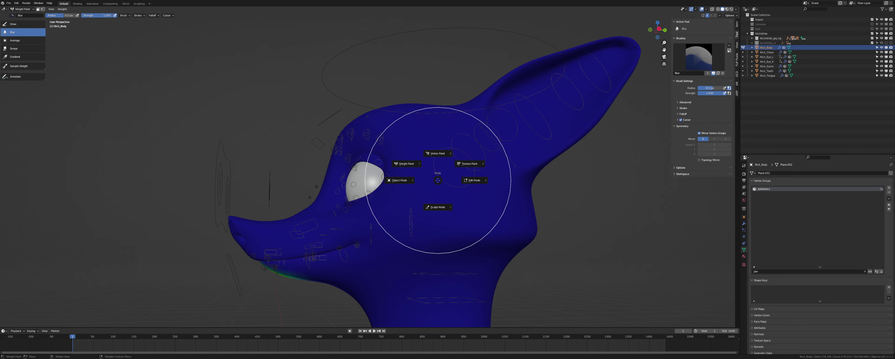
click(399, 180)
click(237, 273)
key(ctrl+s)
Switch the rig to Pose Mode and test-move a control on the muzzle, cancelling the move.
key(ctrl+Tab)
shift+middle_drag(239, 277, 285, 243)
click(300, 208)
key(g)
right_click(324, 223)
Select the control at the base of the left ear and collapse the rig's Settings section.
shift+middle_drag(522, 98, 400, 232)
click(423, 198)
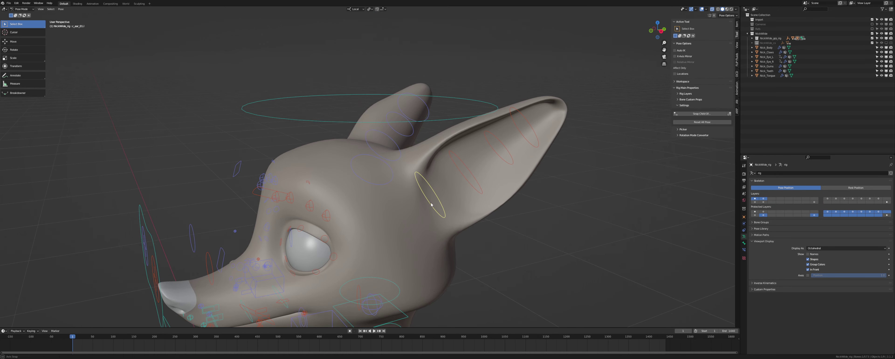
middle_drag(423, 197, 493, 222)
click(684, 105)
Select every vertex of Nick_Body in Edit Mode and filter its vertex groups by "ear".
click(766, 47)
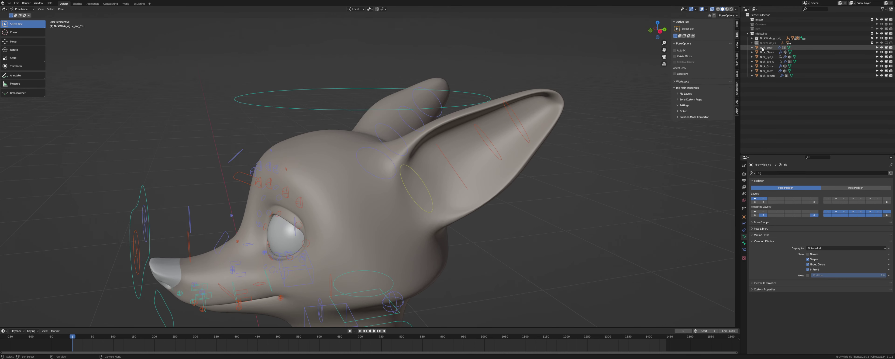
key(ctrl+Tab)
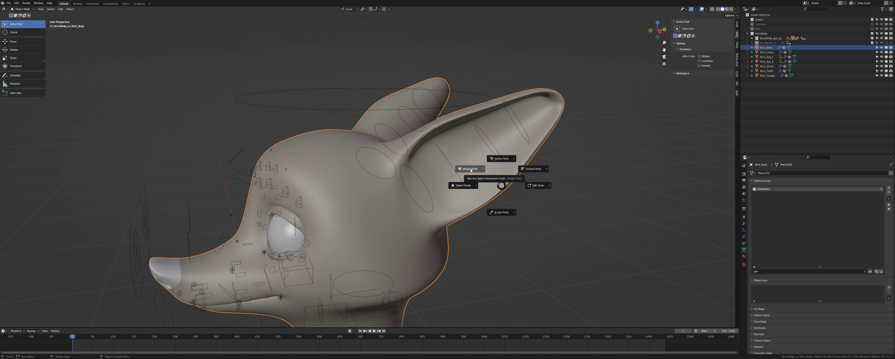
click(633, 209)
text(a)
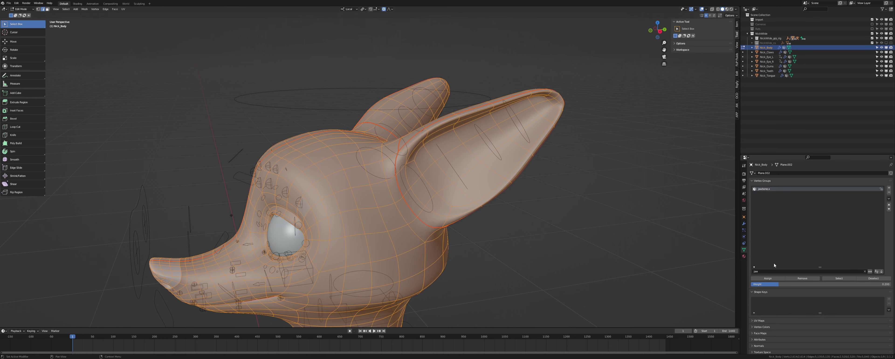
text(ear)
Remove all vertices from the ear vertex groups, including c_ear_01.l to c_ear_04.l.
click(773, 193)
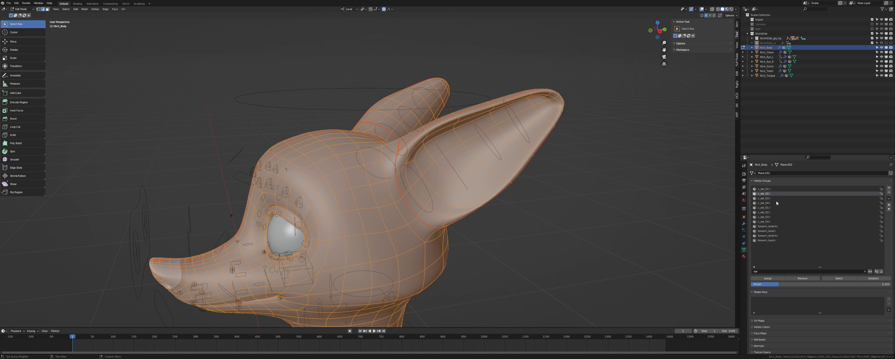
click(772, 212)
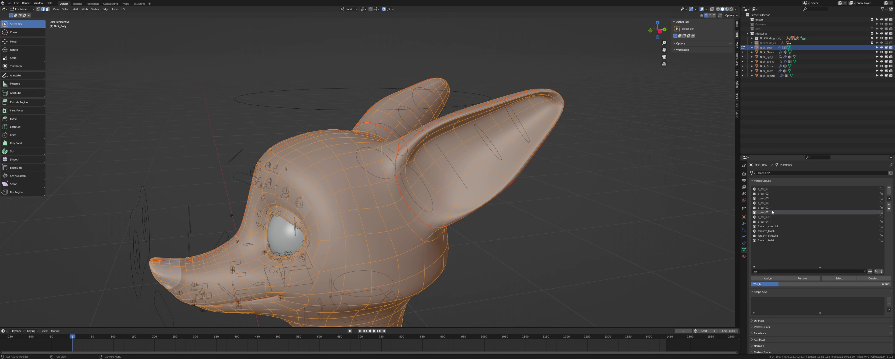
click(772, 216)
click(773, 203)
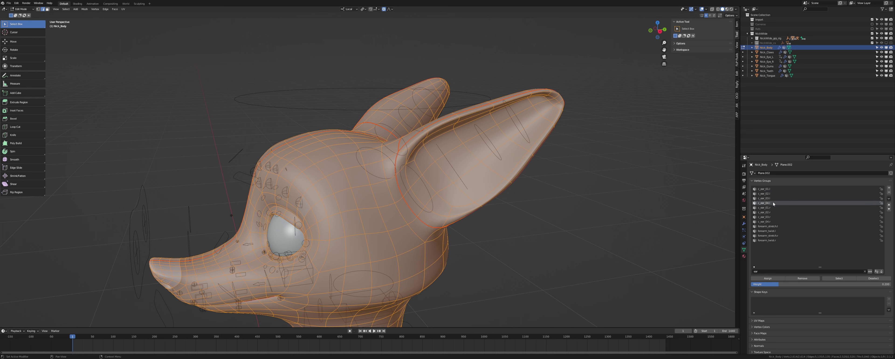
click(773, 189)
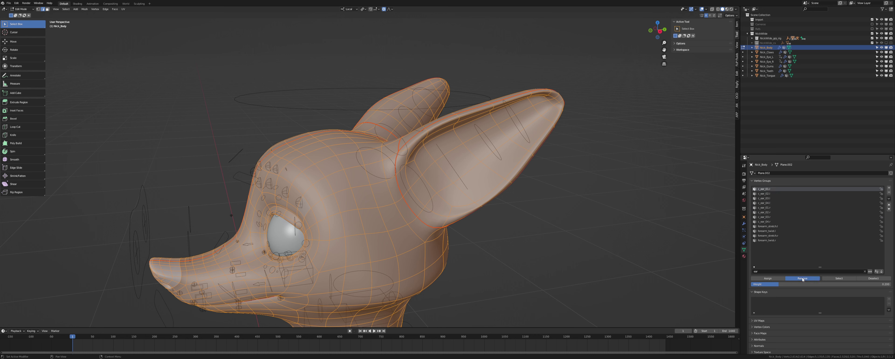
click(774, 194)
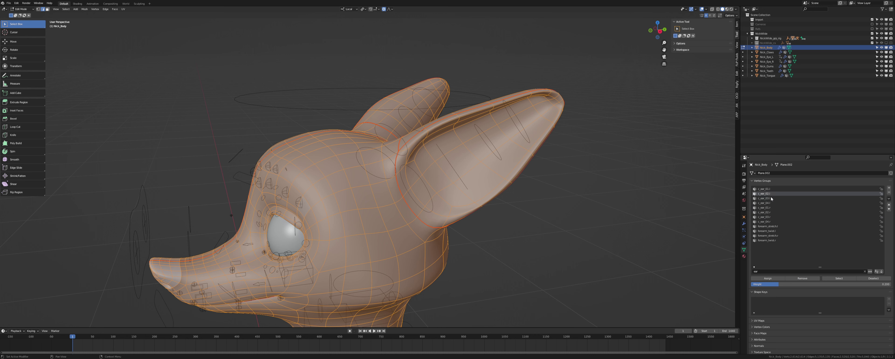
click(771, 198)
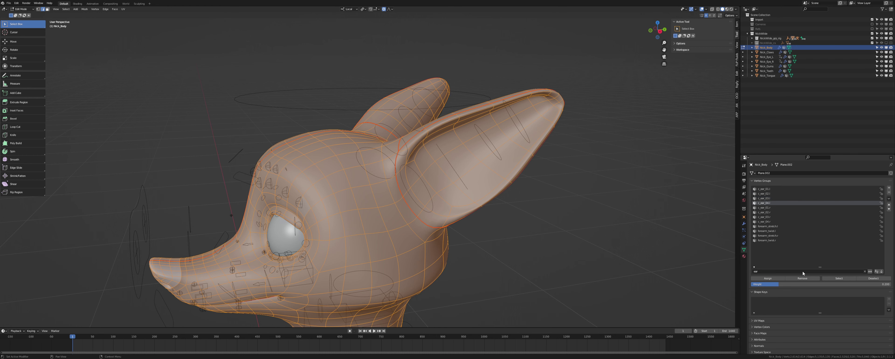
Leave Edit Mode and select the rig control nearest the left ear tip to identify its bone.
middle_drag(496, 162, 529, 178)
key(Tab)
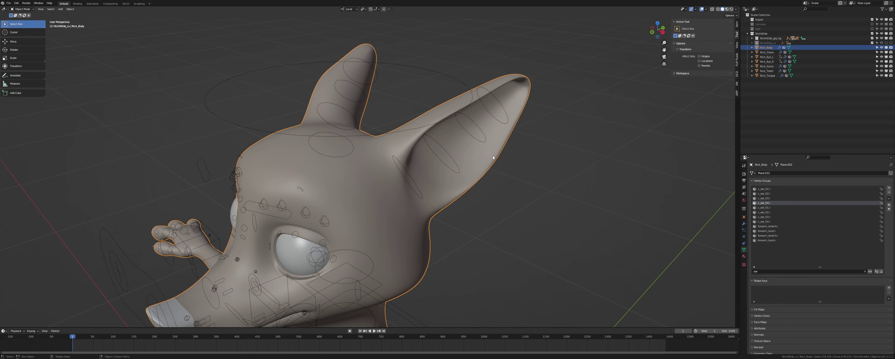
middle_drag(584, 168, 499, 146)
key(Tab)
key(Tab)
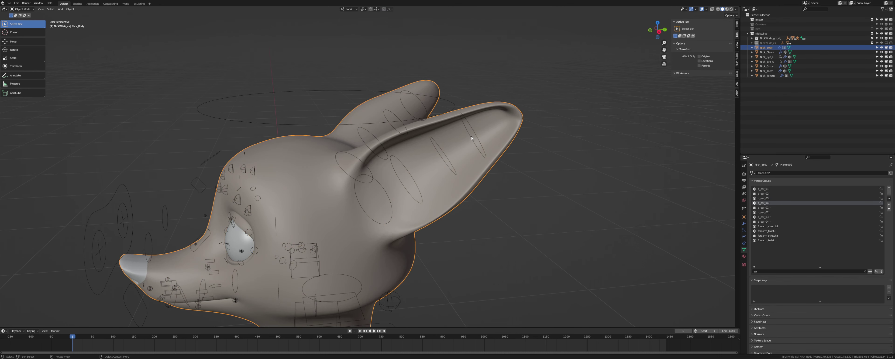
click(473, 139)
click(743, 249)
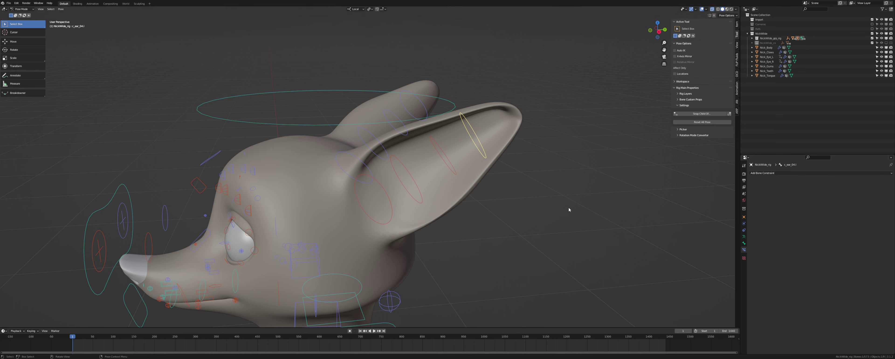
click(506, 132)
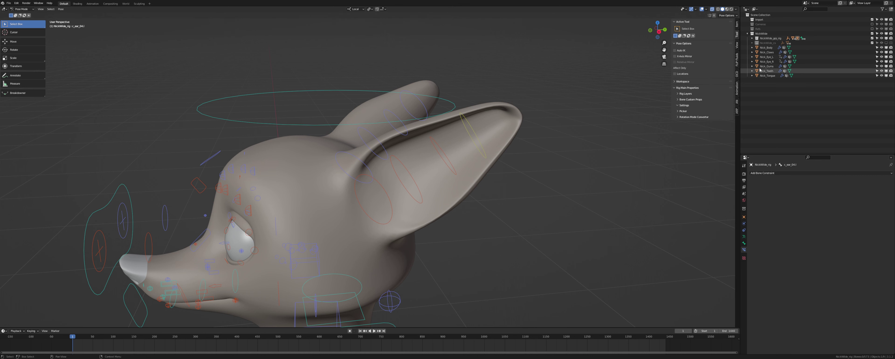
Select the left ear tip on Nick_Body in Edit Mode and assign it to c_ear_04.l with weight 1.000.
click(765, 48)
key(Tab)
alt+click(497, 126)
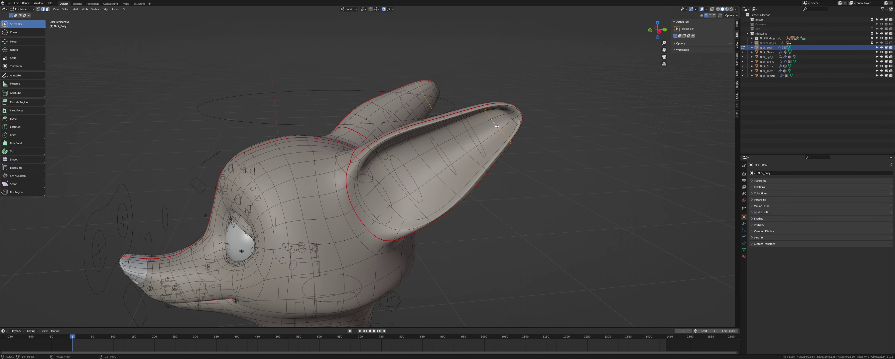
key(ctrl+KP_Add)
key(alt+z)
key(c)
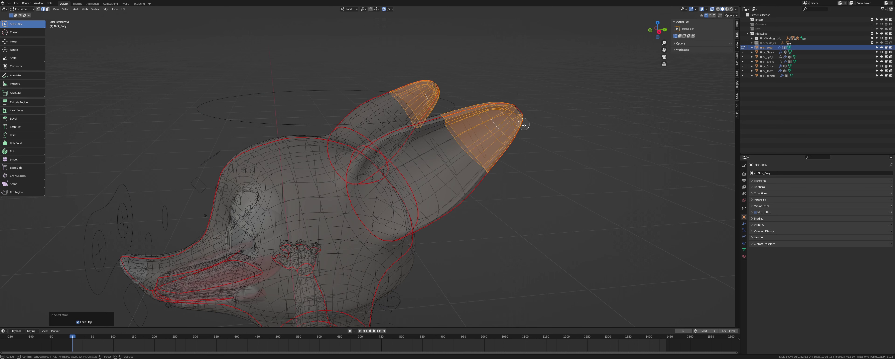
key(Escape)
key(1)
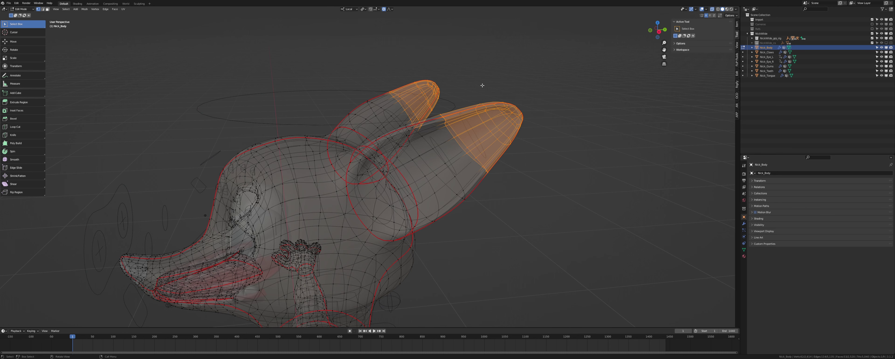
drag(480, 86, 555, 135)
key(alt+z)
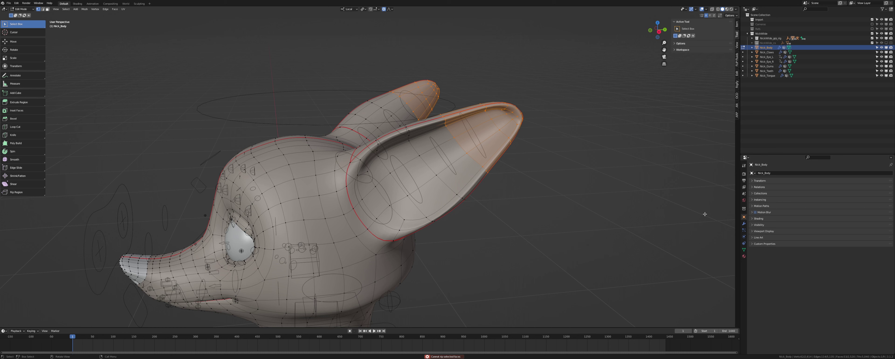
click(743, 250)
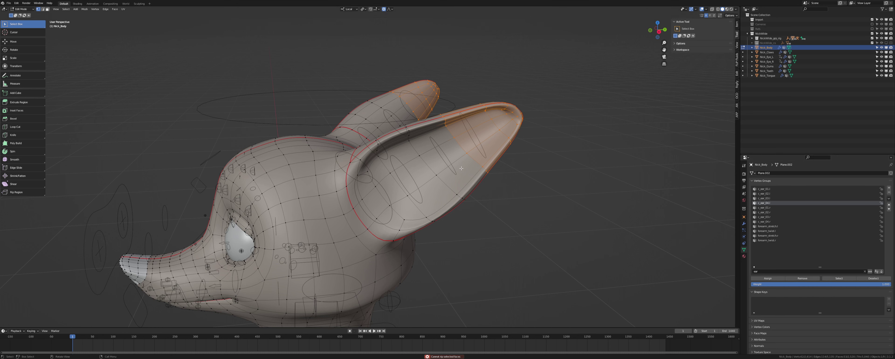
Assign the middle band of the left ear to c_ear_03.l and the next band towards the base to c_ear_02.l.
key(ctrl+KP_Add)
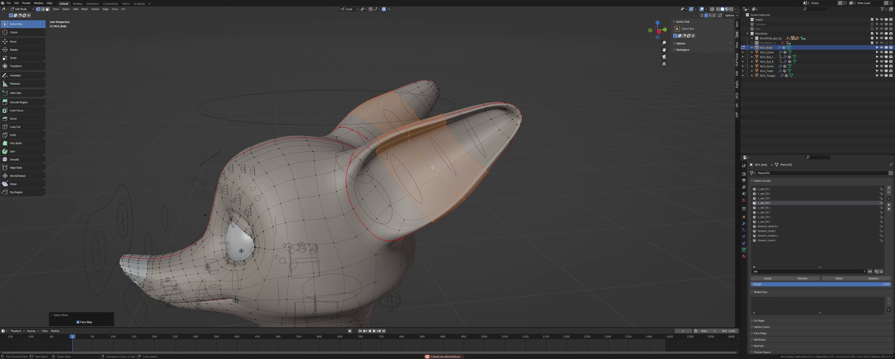
click(763, 198)
middle_drag(463, 191, 462, 185)
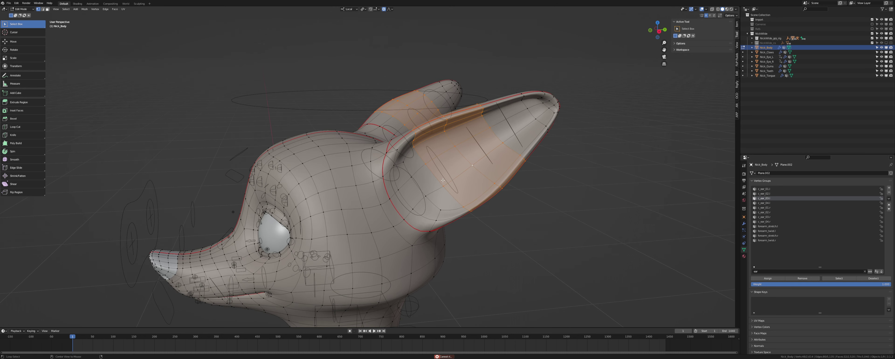
alt+click(440, 179)
key(ctrl+KP_Add)
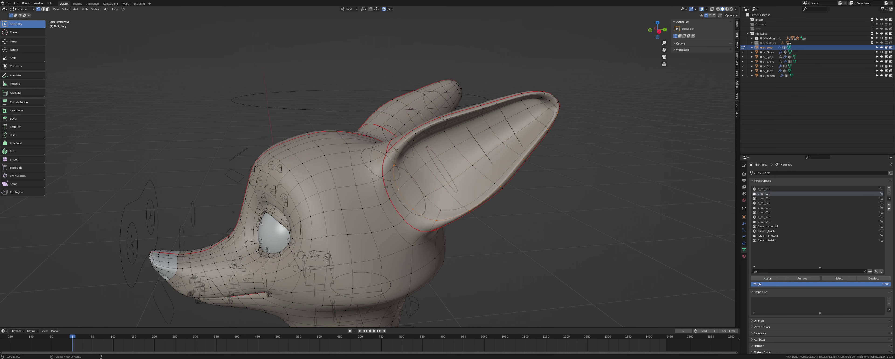
Select the ring of vertices around the left ear's base and assign it to c_ear_01.l with weight 1.000.
middle_drag(386, 187, 440, 192)
key(ctrl+KP_Add)
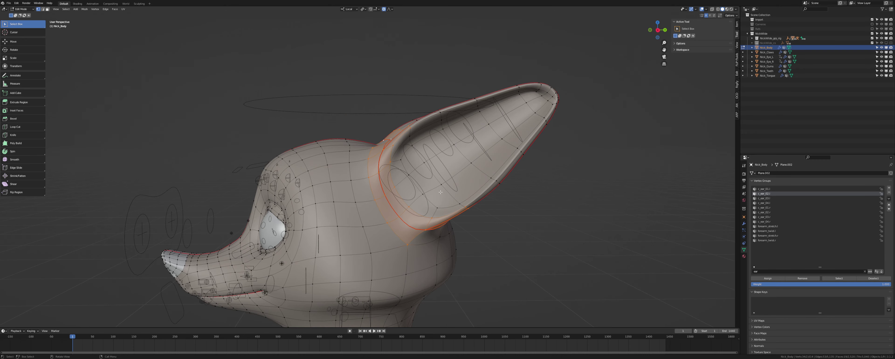
alt+shift+click(378, 207)
middle_drag(379, 207, 712, 252)
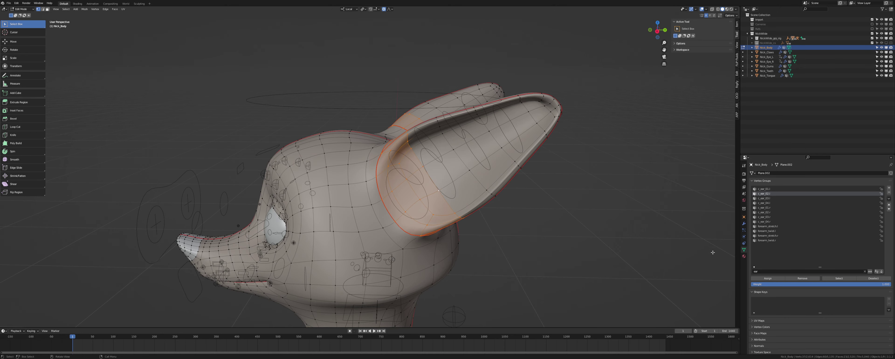
click(769, 277)
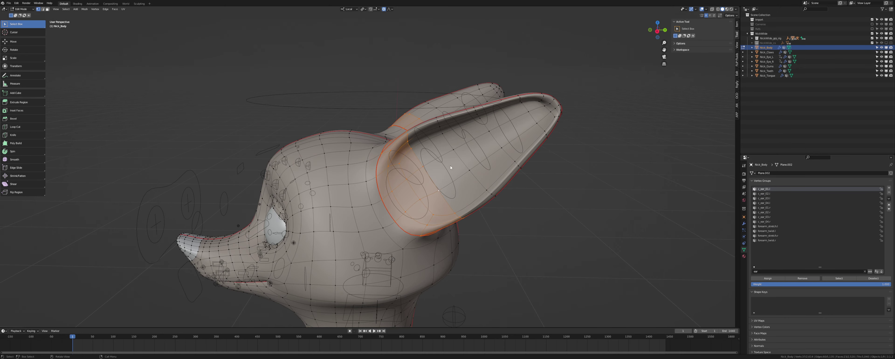
Return the rig to Pose Mode and test-rotate the left ear's base control around a local axis, cancelling the rotation.
key(Tab)
middle_drag(441, 159, 466, 191)
click(407, 171)
key(ctrl+Tab)
key(r)
key(x)
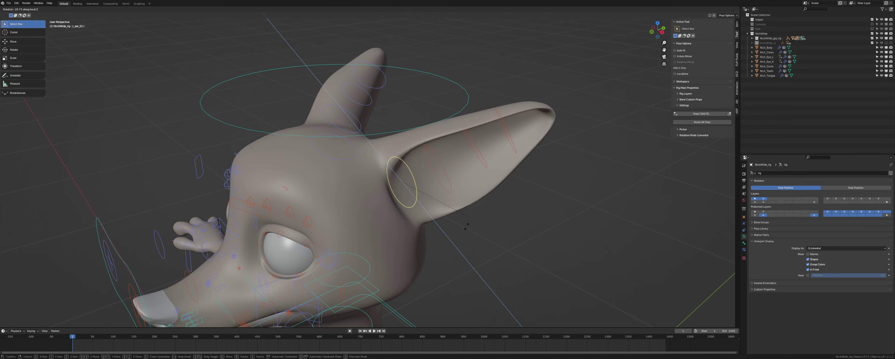
click(469, 165)
middle_drag(466, 175, 475, 181)
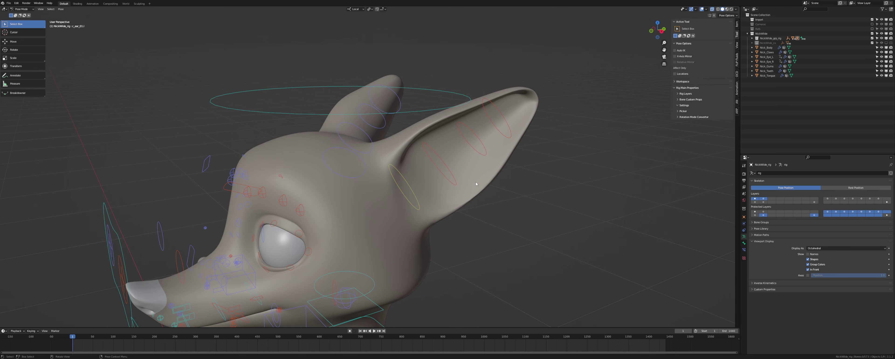
Put Nick_Body in Weight Paint mode and soften the c_ear_04.l weights near the left ear tip with the Blur brush.
click(756, 48)
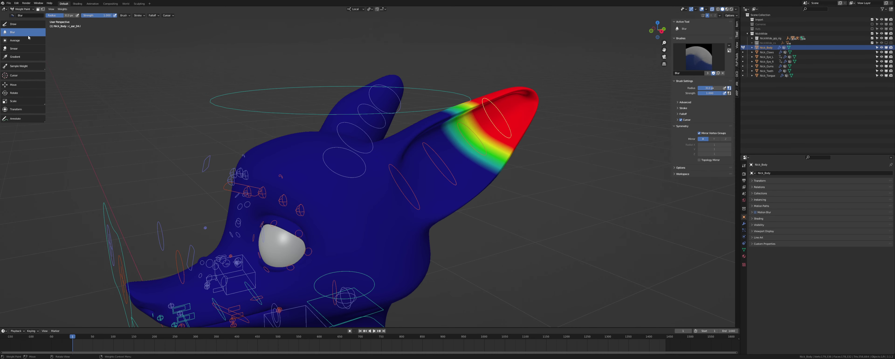
drag(467, 118, 488, 145)
middle_drag(488, 146, 515, 96)
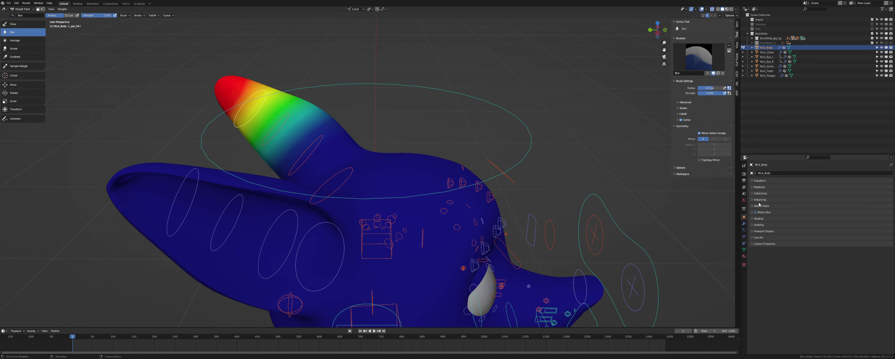
Blur the c_ear_03.l weights across the middle of the left ear from both its back and inner side.
click(743, 249)
click(766, 198)
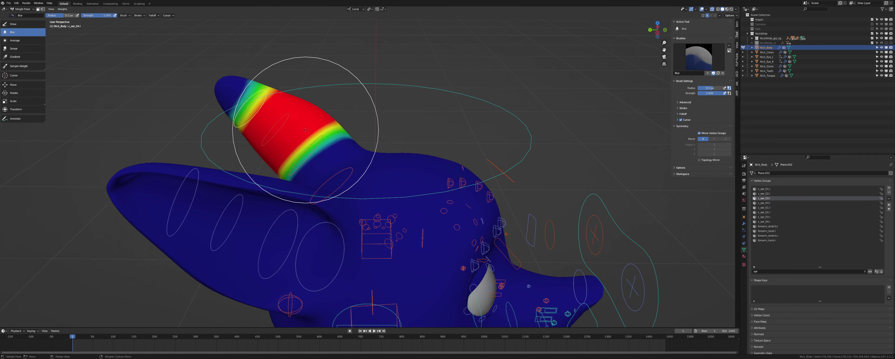
mouse_move(301, 114)
mouse_down()
mouse_move(265, 84)
mouse_move(236, 144)
mouse_move(343, 123)
mouse_up()
middle_drag(209, 123, 329, 144)
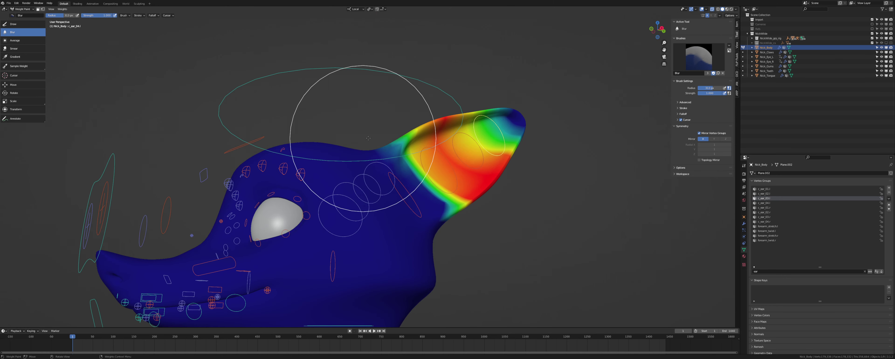
mouse_move(408, 145)
mouse_down()
mouse_move(472, 115)
mouse_move(499, 126)
mouse_up()
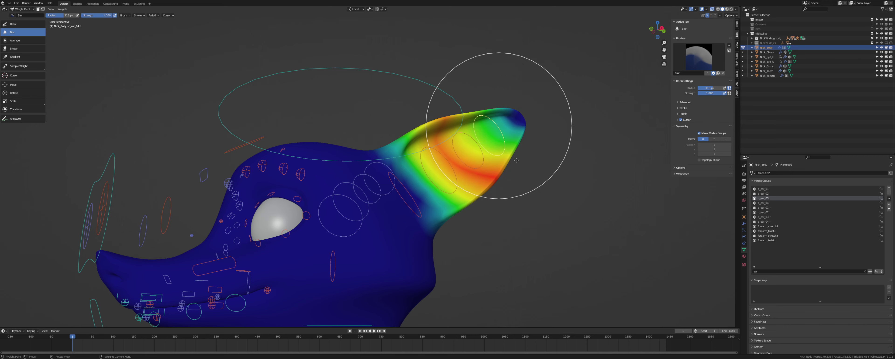
middle_drag(499, 126, 494, 140)
Blur the c_ear_02.l weights on the lower left ear, smoothing the transition to the head from front and back.
click(767, 194)
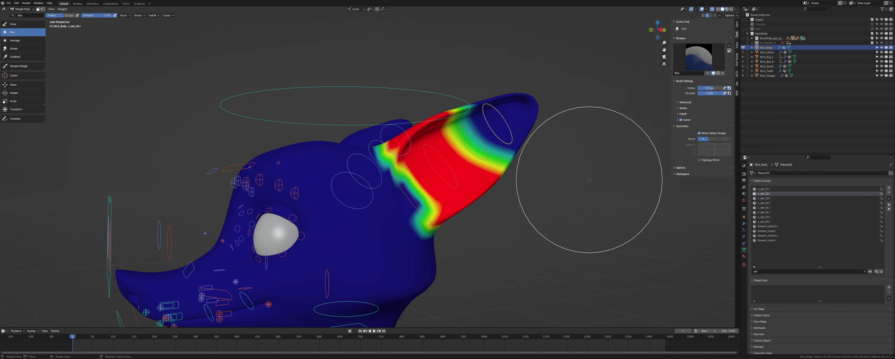
middle_drag(599, 160, 539, 189)
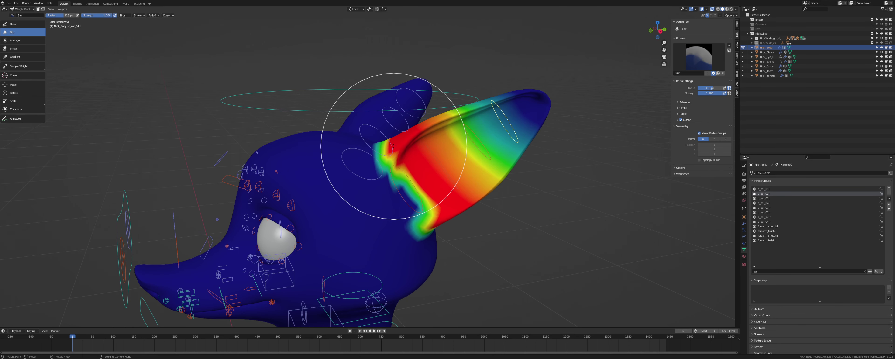
drag(375, 100, 451, 213)
mouse_move(396, 134)
middle_down()
mouse_move(452, 166)
mouse_move(359, 200)
middle_up()
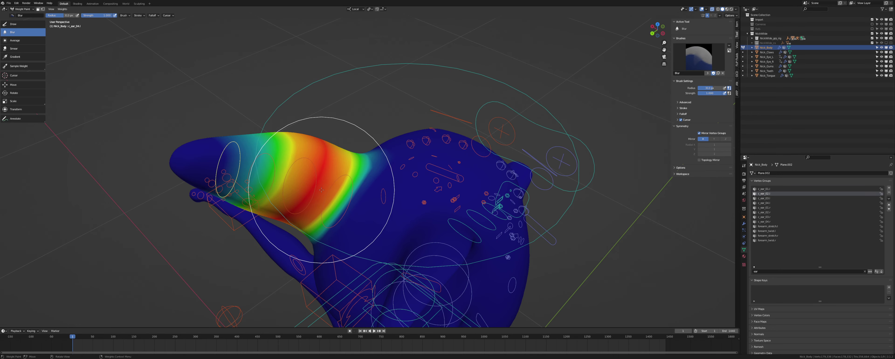
drag(245, 205, 301, 113)
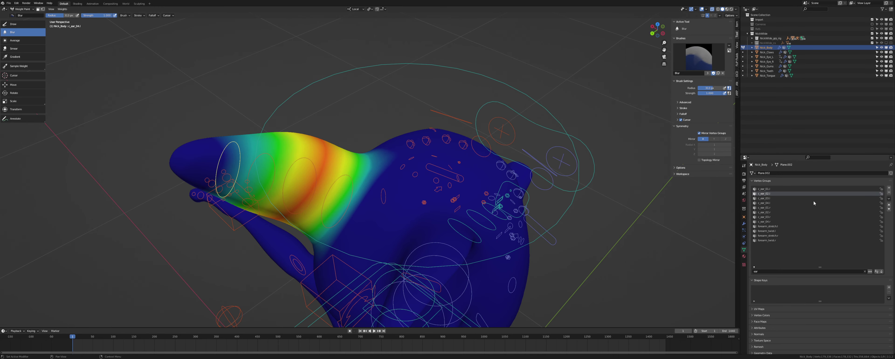
Blur the c_ear_01.l weights around the left ear base from the outer, inner and back sides to soften the transition to the head.
click(766, 189)
middle_drag(364, 189, 320, 137)
drag(314, 132, 211, 214)
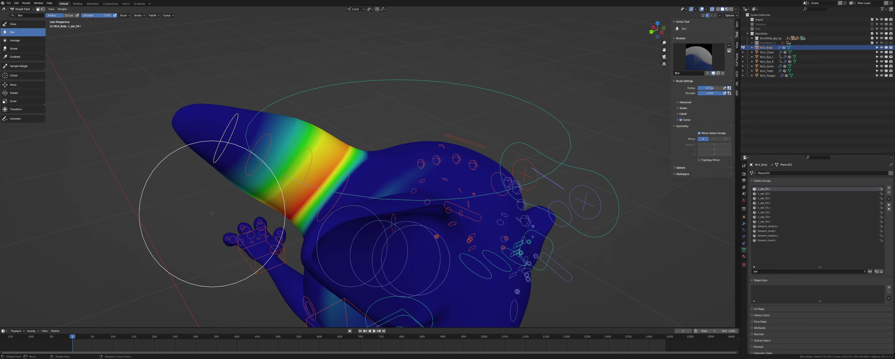
middle_drag(487, 155, 361, 125)
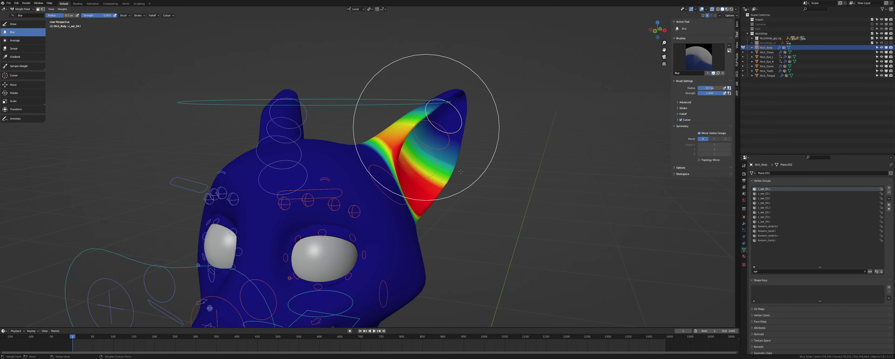
drag(425, 128, 464, 176)
middle_drag(464, 176, 433, 165)
mouse_move(458, 131)
mouse_down()
mouse_move(413, 235)
mouse_move(390, 156)
mouse_move(405, 194)
mouse_up()
middle_drag(405, 193, 524, 235)
middle_drag(342, 244, 373, 194)
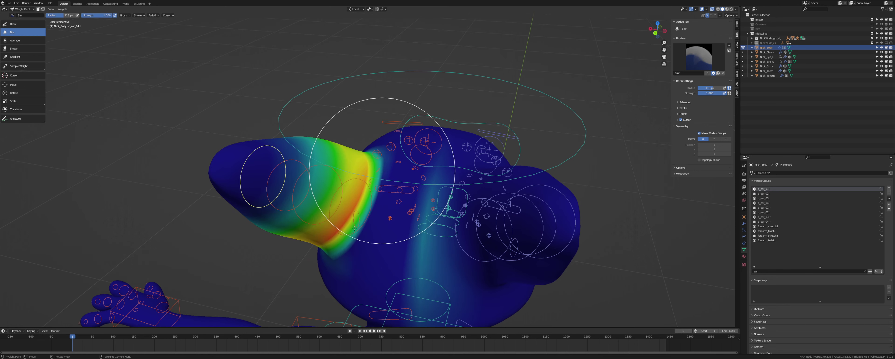
drag(383, 169, 373, 205)
Compare the edge loops across the middle of the head with the c_ear_01.l weights, and clear the mesh selection.
key(Tab)
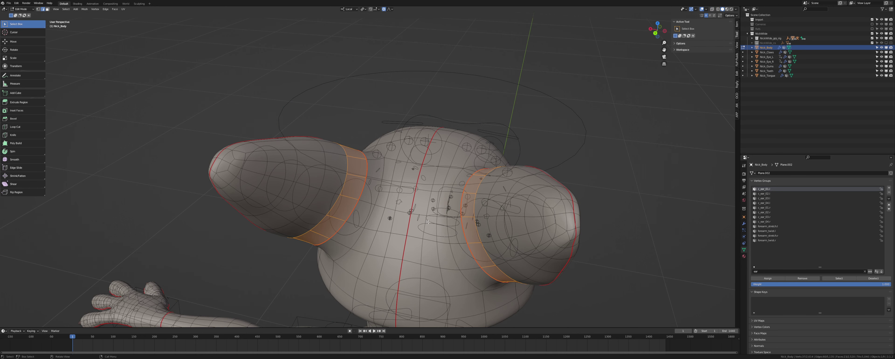
alt+click(437, 203)
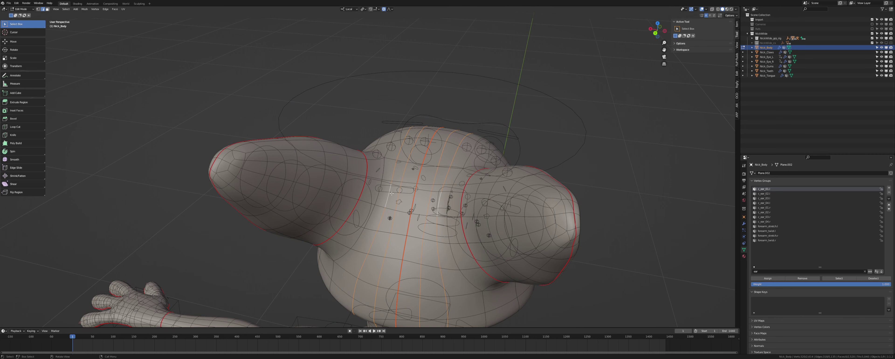
key(Tab)
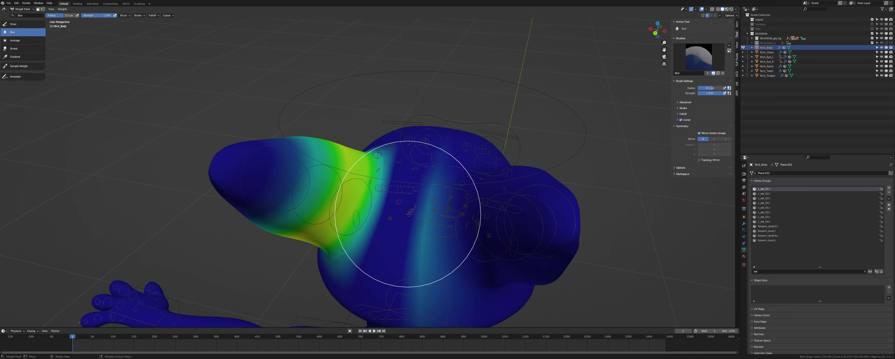
middle_drag(409, 213, 441, 187)
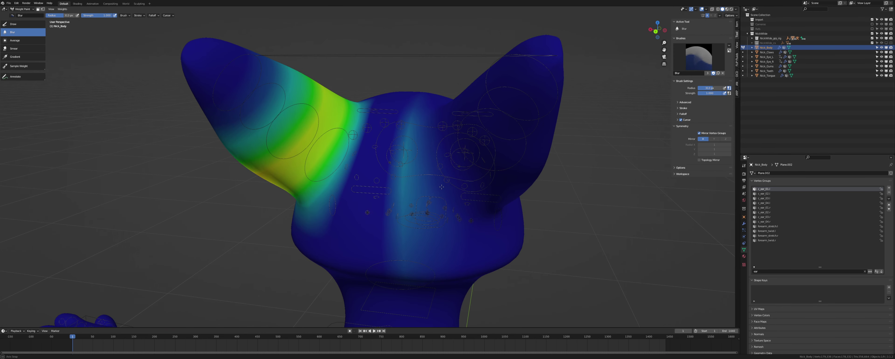
key(Tab)
key(alt+a)
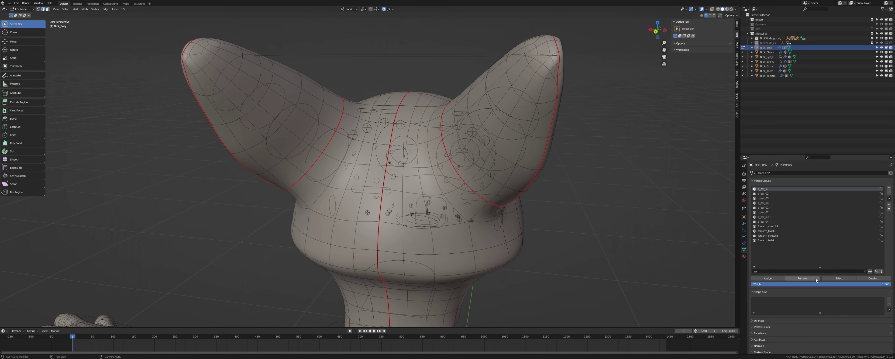
Select the vertices assigned to c_ear_01.l and examine how far they extend over the head, alternating between Edit Mode and Weight Paint.
click(837, 278)
mouse_move(403, 215)
middle_down()
mouse_move(438, 215)
mouse_move(403, 208)
middle_up()
key(1)
key(alt+a)
click(840, 279)
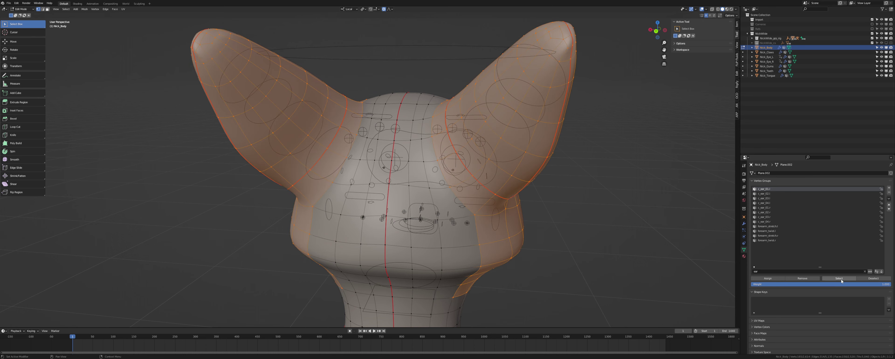
key(Tab)
middle_drag(375, 176, 375, 195)
mouse_move(400, 215)
middle_down()
mouse_move(465, 189)
mouse_move(383, 188)
mouse_move(405, 159)
middle_up()
key(Tab)
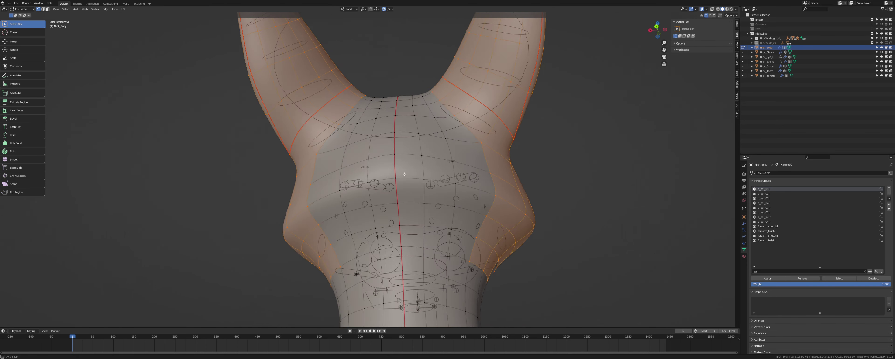
key(Tab)
Switch to the rig in Pose Mode and test-move the left ear's base control twice, cancelling each move.
middle_drag(361, 181, 464, 190)
key(ctrl+Tab)
click(429, 190)
mouse_move(445, 146)
middle_down()
mouse_move(408, 147)
mouse_move(399, 175)
mouse_move(448, 180)
mouse_move(415, 224)
middle_up()
click(405, 130)
key(ctrl+Tab)
key(g)
right_click(466, 194)
key(g)
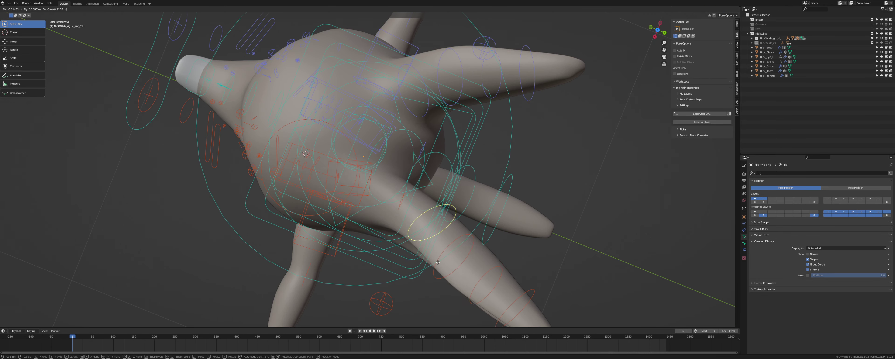
right_click(428, 213)
Return to Nick_Body in Edit Mode and select the vertices assigned to the right ear's first vertex group.
middle_drag(428, 213, 402, 188)
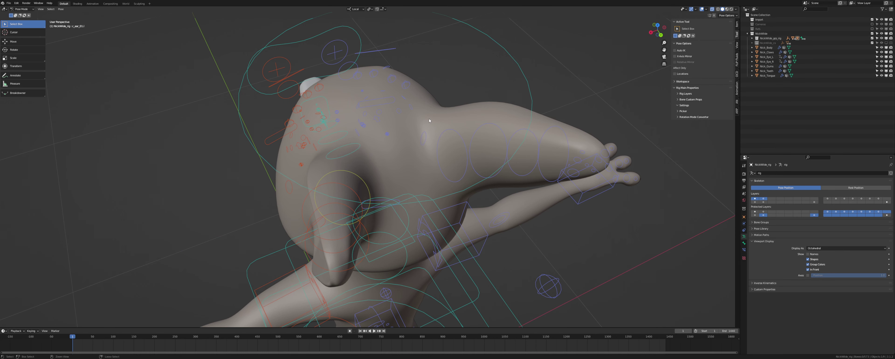
key(ctrl+Tab)
click(444, 113)
key(Tab)
click(649, 167)
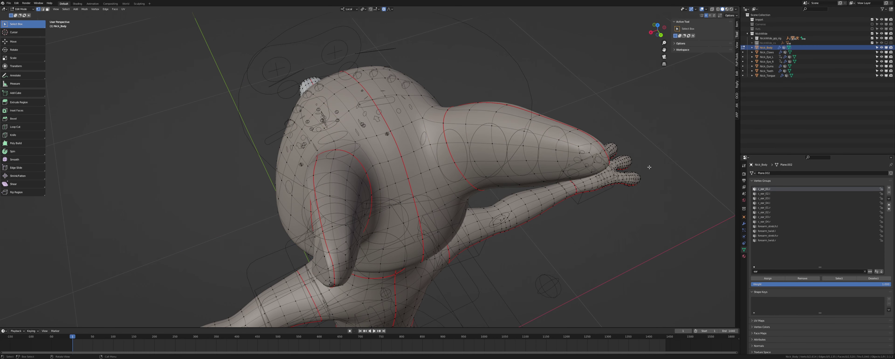
click(831, 279)
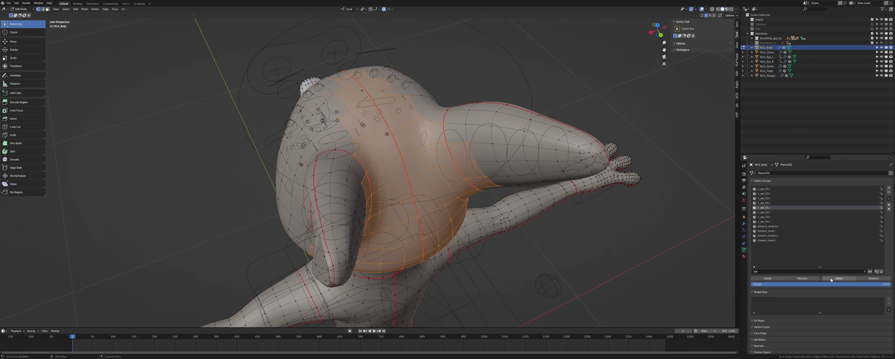
middle_drag(510, 200, 579, 218)
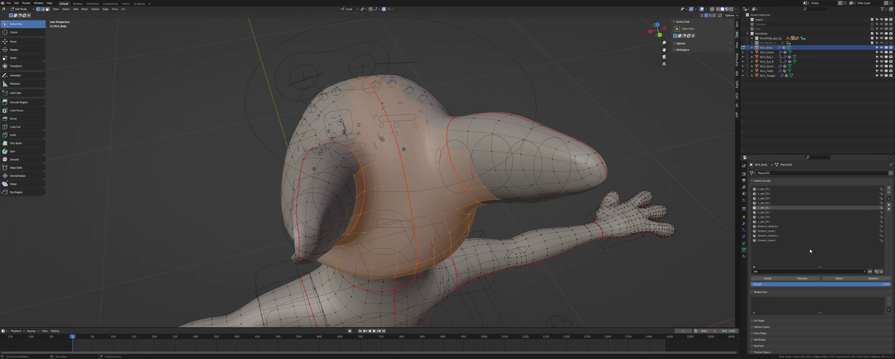
Select all vertices of Nick_Body, go through the right ear's vertex groups to the last one, and leave Edit Mode.
key(a)
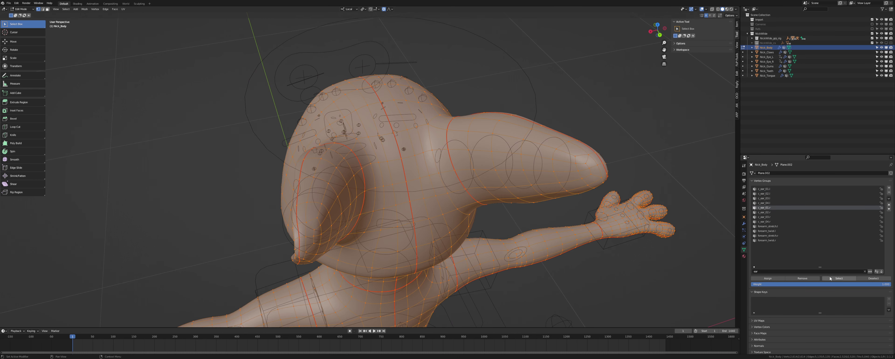
click(771, 213)
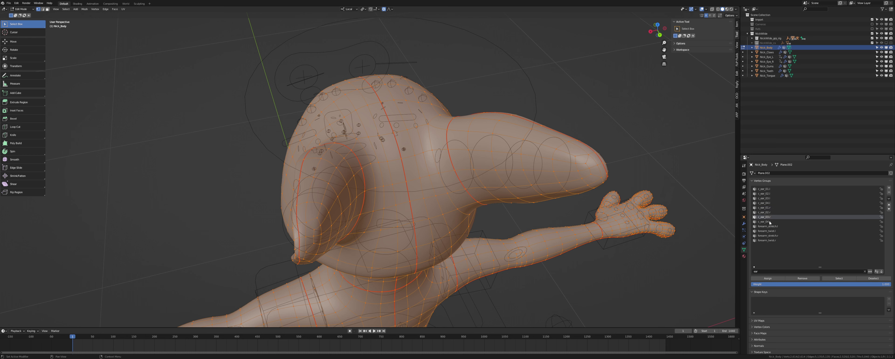
key(Tab)
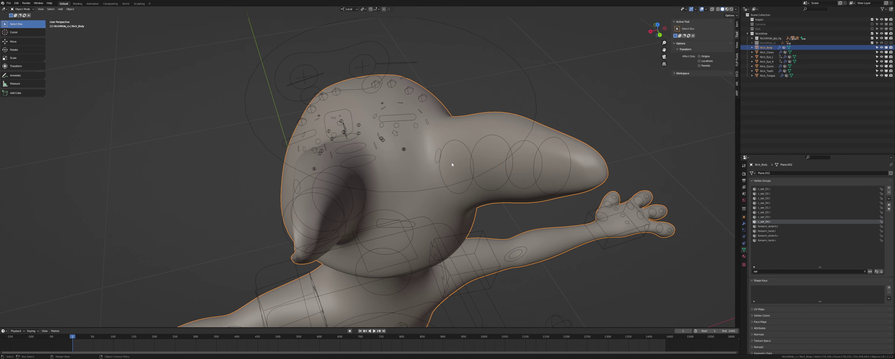
Inspect the c_ear_01.l weights in Weight Paint mode, and select only that group's vertices in Edit Mode to check their coverage.
middle_drag(399, 163, 426, 161)
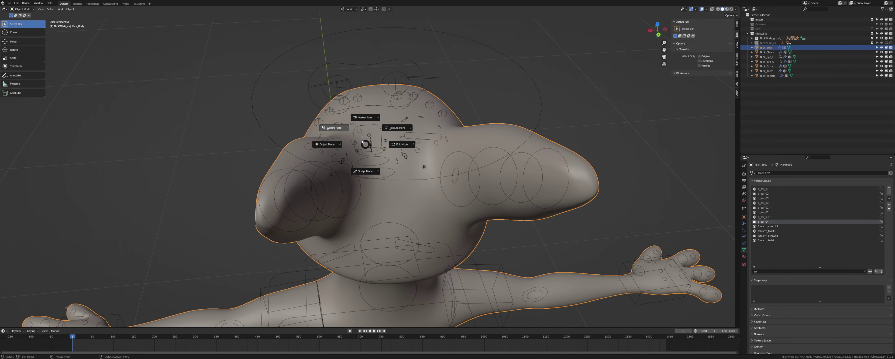
click(342, 130)
click(771, 190)
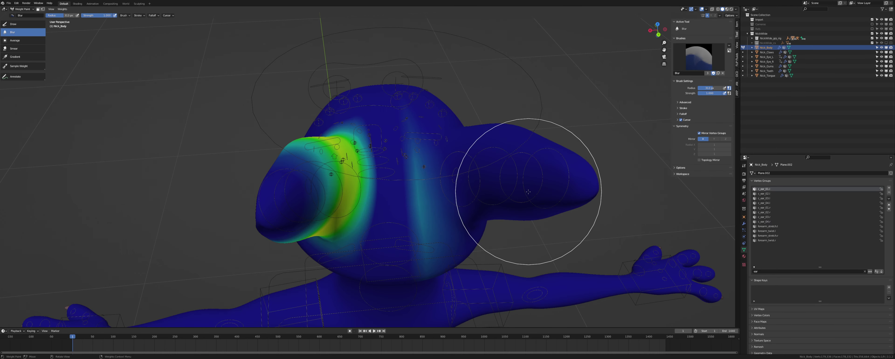
middle_drag(529, 186, 453, 193)
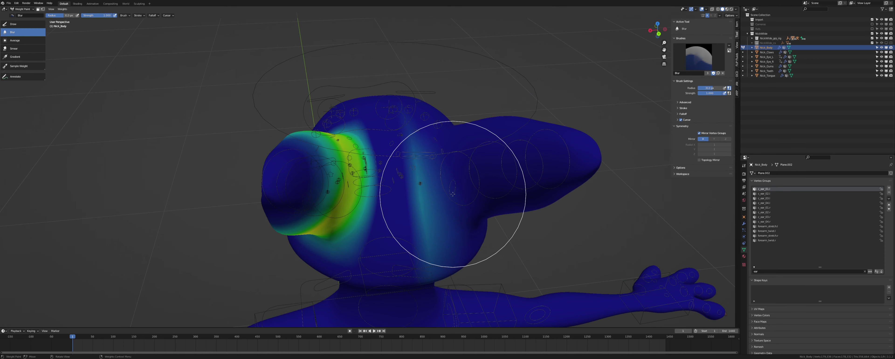
key(ctrl+Tab)
click(408, 196)
key(Tab)
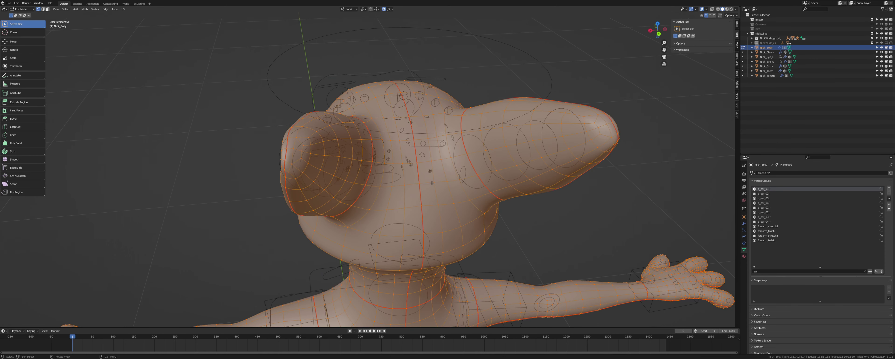
key(alt+a)
click(839, 278)
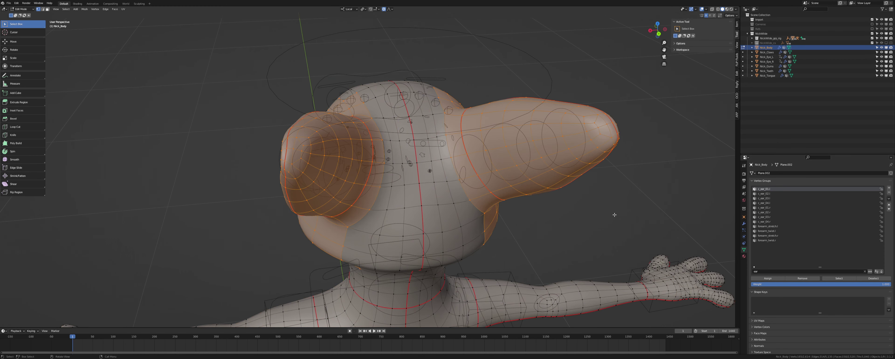
middle_drag(643, 222, 575, 194)
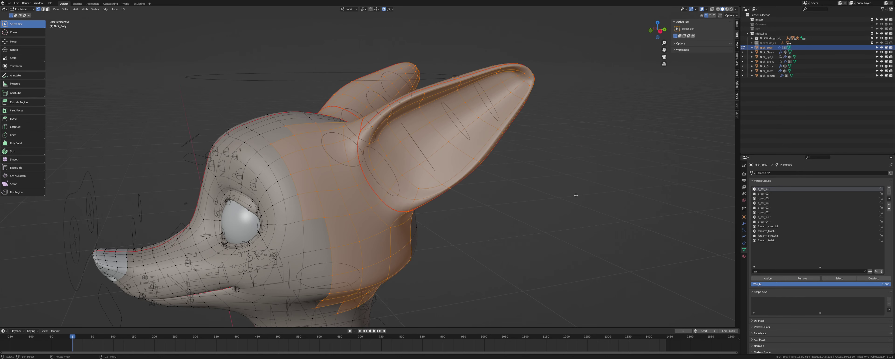
Put the rig back in Pose Mode and test-rotate the left ear's base control around its local Y axis, cancelling the rotation.
key(Tab)
scroll(407, 172, down, 2)
shift+middle_drag(384, 163, 399, 196)
click(392, 181)
key(ctrl+Tab)
scroll(396, 184, up, 2)
click(397, 184)
key(r)
key(y)
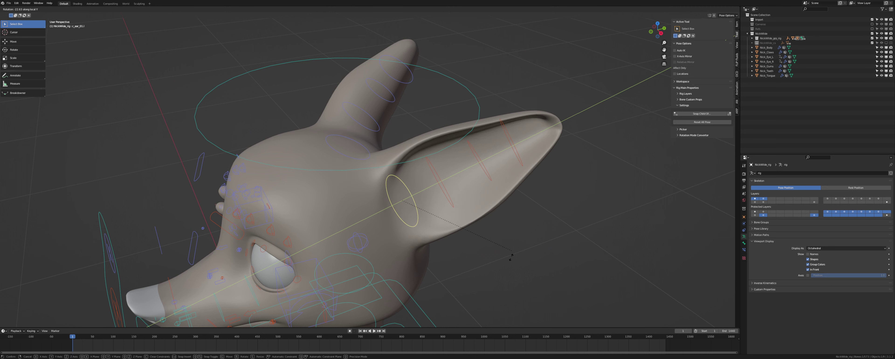
right_click(530, 236)
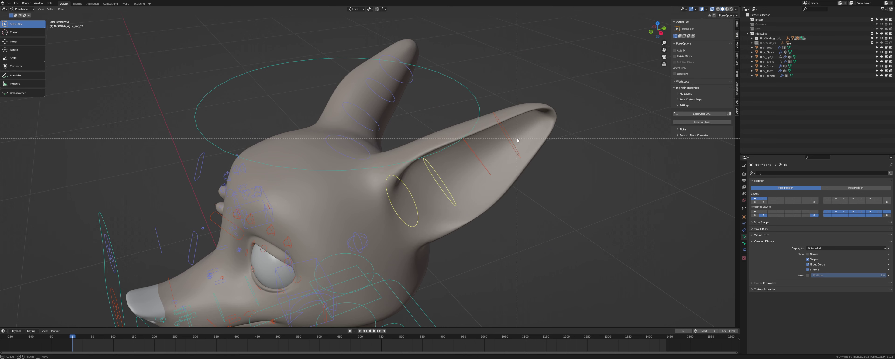
Test-bend the chain of left ear controls around local Z and with a free trackball rotation, cancelling both.
key(r)
key(z)
key(z)
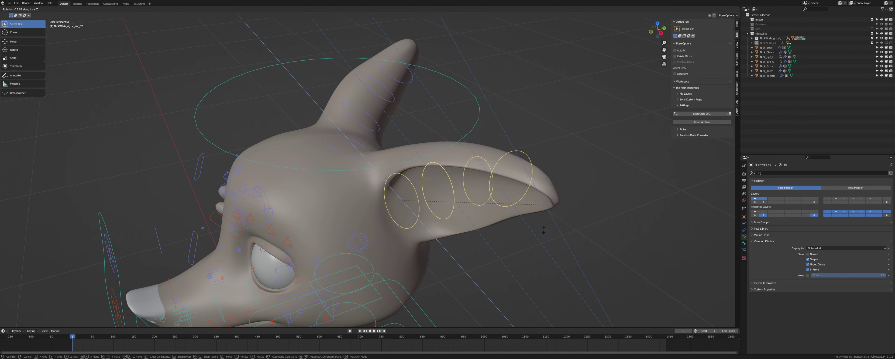
right_click(545, 185)
middle_drag(545, 185, 558, 168)
key(r)
key(r)
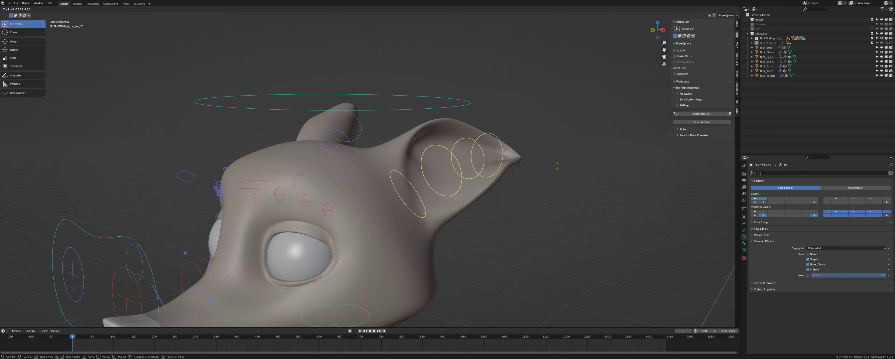
right_click(554, 181)
Deselect the rig controls and save the Blender file.
key(alt+a)
scroll(388, 266, down, 4)
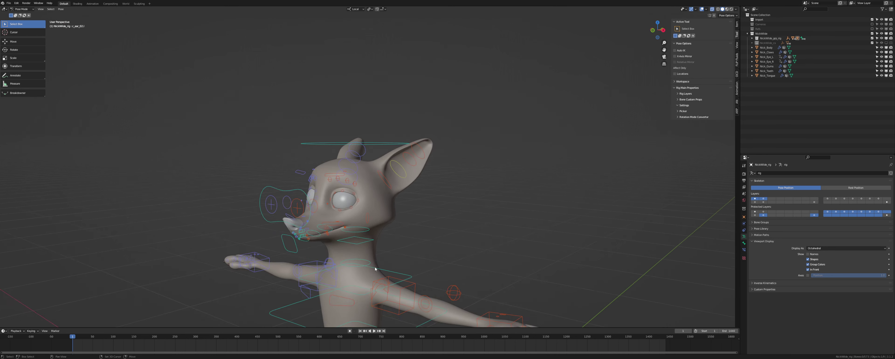
shift+middle_drag(376, 267, 438, 186)
scroll(417, 175, up, 3)
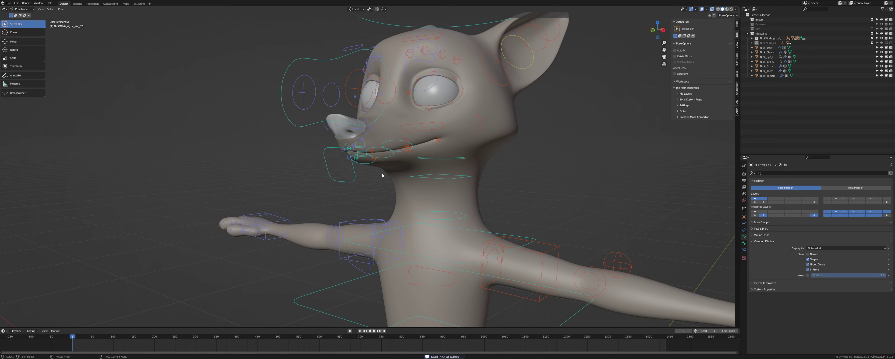
Open Nick_Body in Edit Mode from the right orthographic view and select a strip of the lower jaw below the mouth.
click(764, 47)
key(KP_3)
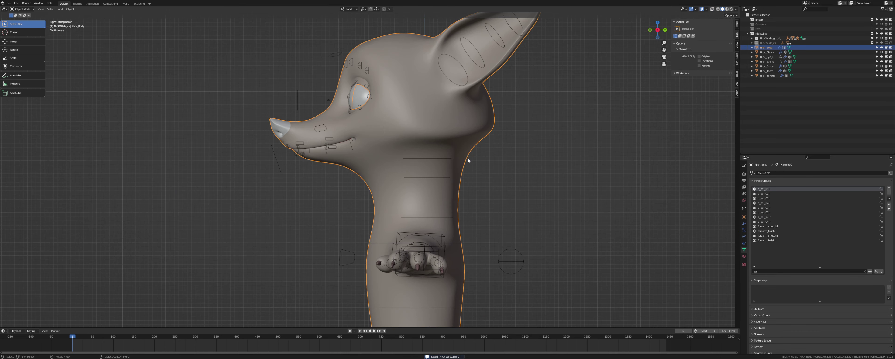
key(Tab)
scroll(315, 170, up, 4)
shift+middle_drag(316, 171, 437, 192)
scroll(437, 192, up, 2)
key(2)
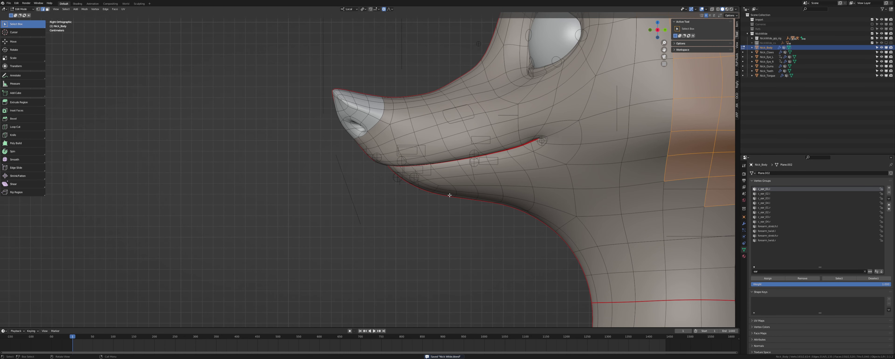
alt+click(436, 183)
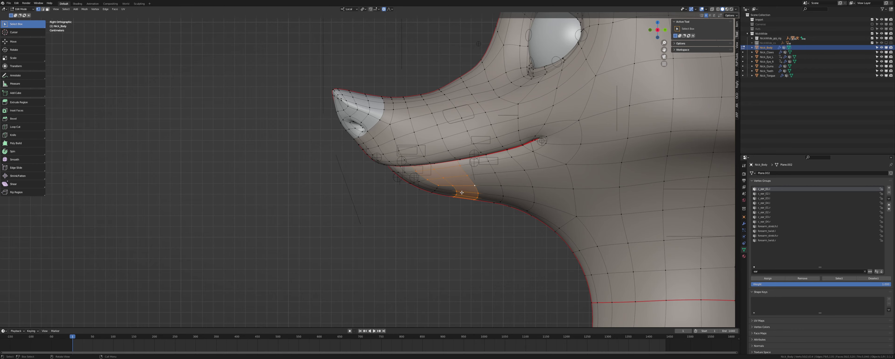
Grow and trim the selection until it covers the lower jaw from the chin tip to below the mouth corner.
middle_drag(462, 192, 473, 183)
key(ctrl+KP_Add)
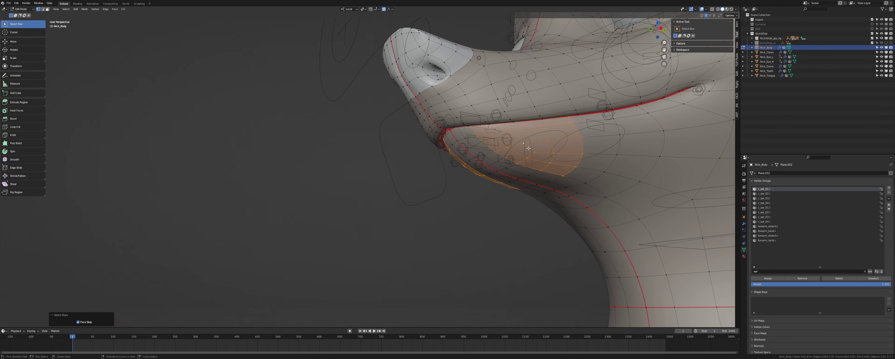
key(ctrl+KP_Add)
key(ctrl+KP_Add)
key(alt+z)
middle_drag(528, 148, 427, 206)
key(ctrl+KP_Add)
key(alt+z)
key(ctrl+KP_Subtract)
key(alt+z)
key(alt+z)
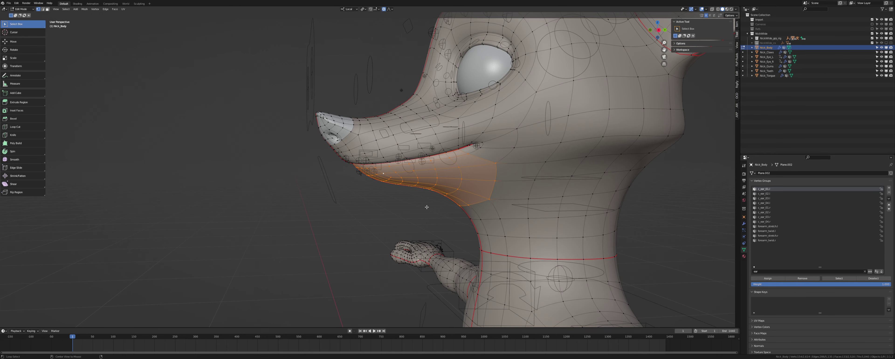
Filter the vertex groups by "jaw", assign the selected lower jaw vertices to jawbone.x, and leave Edit Mode.
click(767, 271)
text(jaw)
key(Return)
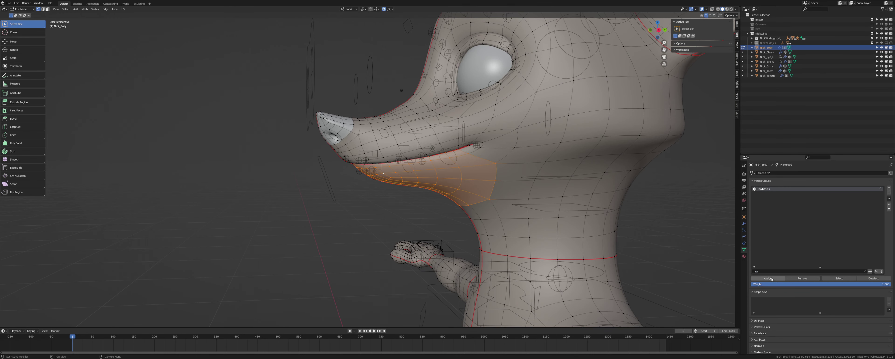
middle_drag(462, 182, 475, 183)
key(Tab)
Select the jaw control and, in the right orthographic view, move it down to open the mouth as a test.
click(347, 187)
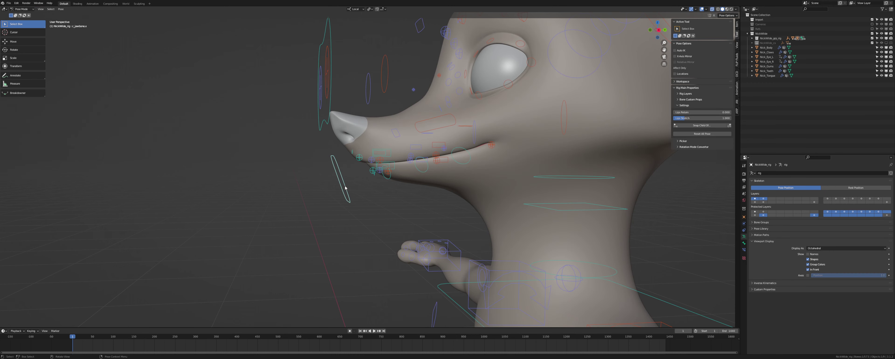
key(KP_3)
key(g)
click(348, 203)
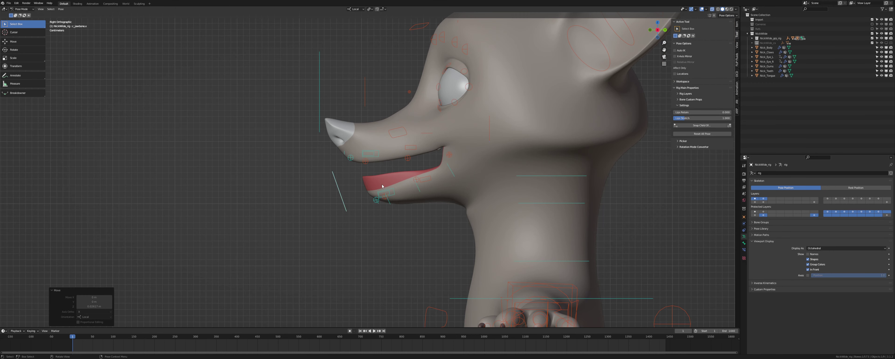
click(381, 187)
middle_drag(381, 187, 403, 156)
Open Nick_Body in Edit Mode, filter the vertex groups by "head", and remove the selected lower jaw vertices from head.x.
click(767, 47)
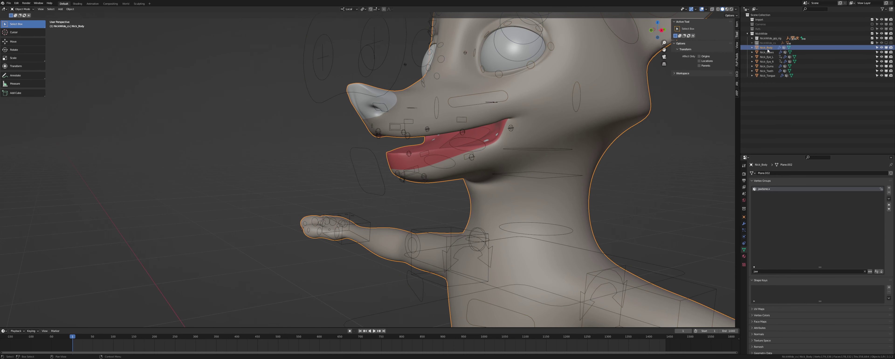
key(Tab)
scroll(482, 156, up, 3)
click(785, 271)
key(BackSpace)
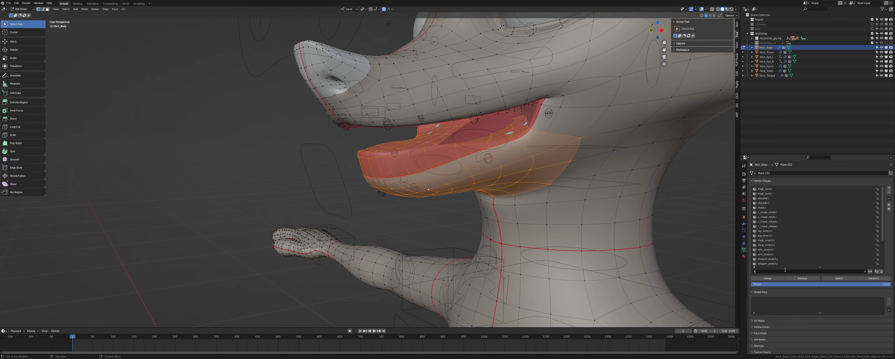
click(799, 278)
Inspect the inner mouth and check a vertex's weights in the item properties, then return to Object Mode.
middle_drag(497, 188, 397, 180)
scroll(465, 193, up, 3)
click(393, 170)
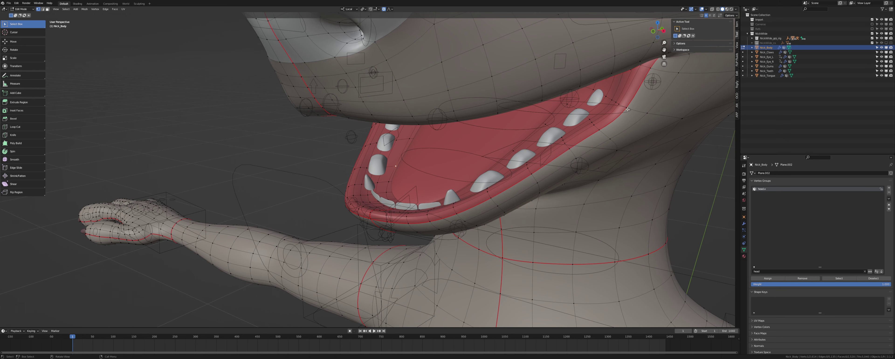
click(737, 28)
click(736, 36)
click(738, 27)
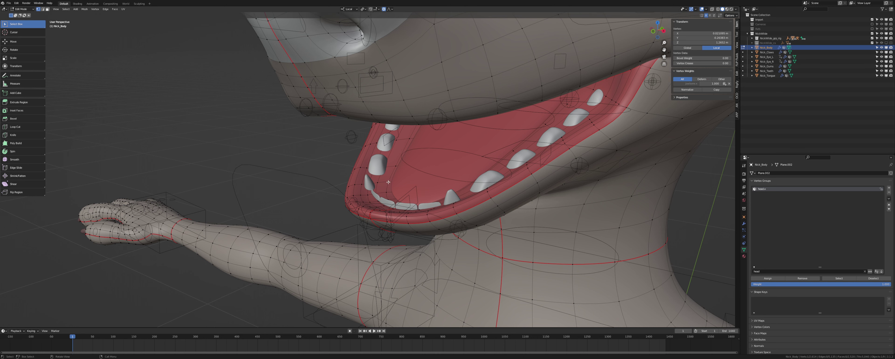
middle_drag(406, 201, 376, 161)
key(Tab)
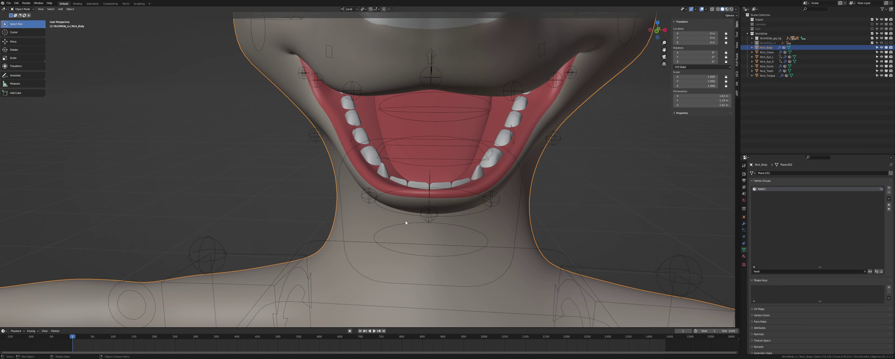
Select the jaw control and clear its location to close the mouth.
click(340, 172)
key(alt+g)
middle_drag(395, 135, 358, 205)
key(ctrl+Tab)
Deselect everything, hide Nick_Tongue in the viewport, and bring the inside of the closed mouth into view.
click(349, 182)
key(alt+z)
scroll(361, 185, up, 3)
scroll(361, 184, up, 2)
scroll(363, 204, up, 2)
key(alt+a)
key(alt+z)
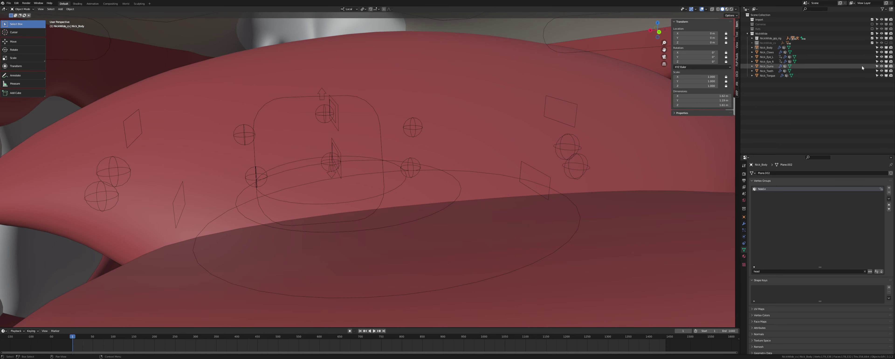
click(886, 75)
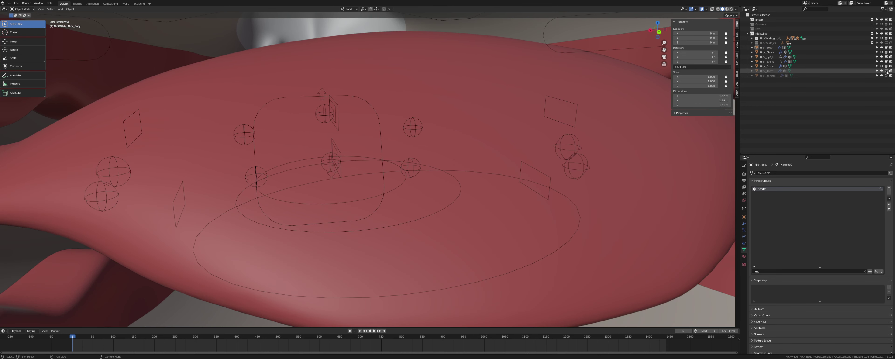
middle_drag(526, 140, 532, 144)
scroll(438, 153, up, 2)
middle_drag(438, 155, 442, 176)
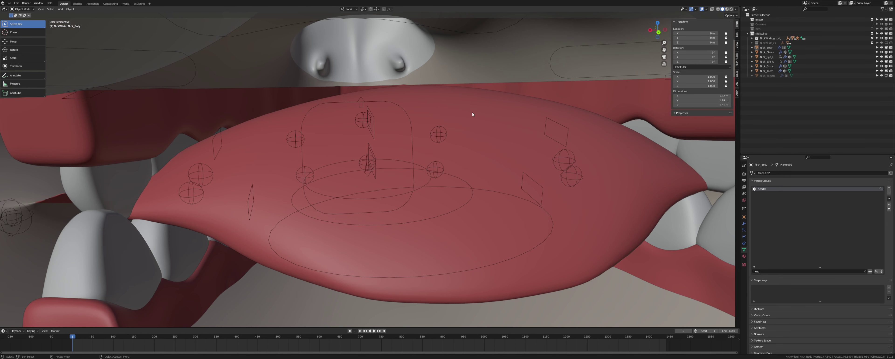
Open Nick_Body in Edit Mode and circle-select the faces of the inner mouth floor between the lower teeth.
click(766, 66)
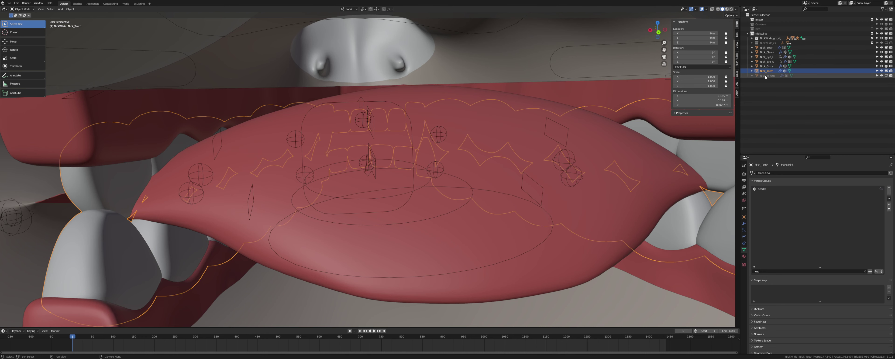
click(765, 47)
scroll(375, 159, down, 2)
scroll(375, 157, down, 3)
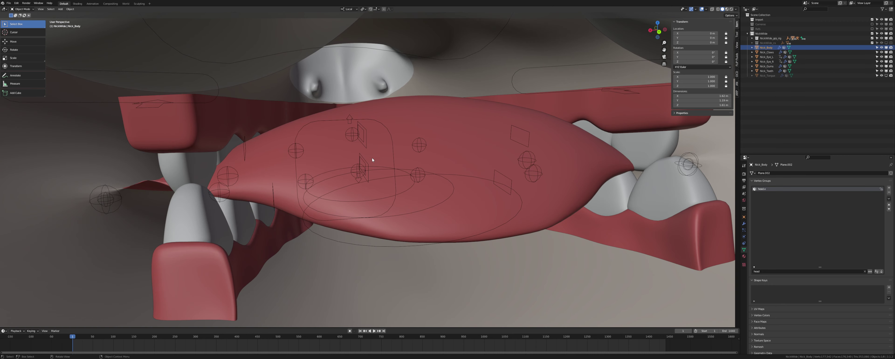
key(Tab)
mouse_move(372, 158)
middle_down()
mouse_move(274, 147)
mouse_move(307, 156)
mouse_move(300, 145)
middle_up()
click(275, 147)
key(c)
mouse_move(281, 126)
mouse_down()
mouse_move(315, 171)
mouse_move(382, 170)
mouse_move(323, 127)
mouse_move(403, 133)
mouse_move(329, 154)
mouse_up()
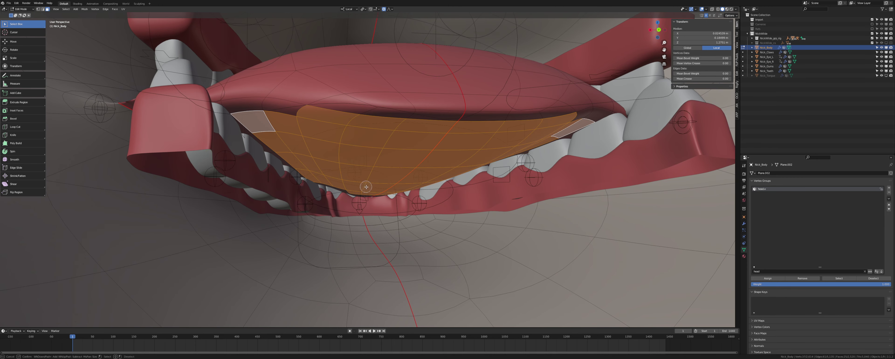
right_click(341, 184)
mouse_move(341, 184)
middle_down()
mouse_move(363, 183)
mouse_move(328, 185)
mouse_move(354, 171)
mouse_move(343, 178)
middle_up()
Try a linked selection on the inner mouth surface, then undo back to the mouth floor selection.
key(alt+z)
key(alt+z)
key(alt+a)
key(l)
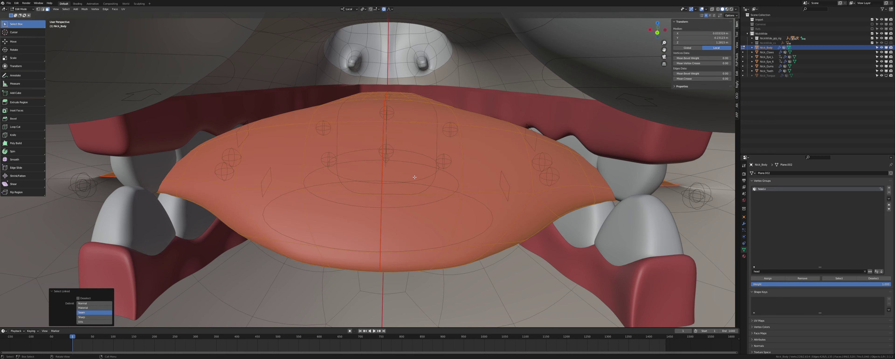
key(alt+z)
key(alt+z)
middle_drag(318, 171, 318, 166)
middle_drag(247, 132, 314, 134)
key(ctrl+z)
key(ctrl+z)
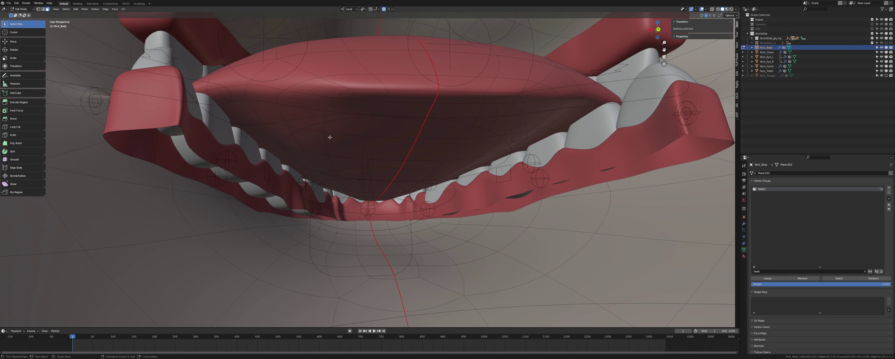
Try lowering the selected mouth floor faces along Z with proportional editing, then undo the move.
key(g)
key(z)
key(z)
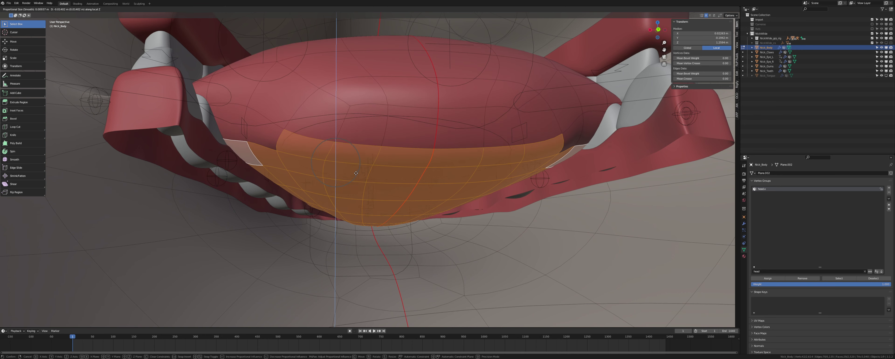
click(356, 182)
middle_drag(355, 181, 521, 125)
key(ctrl+z)
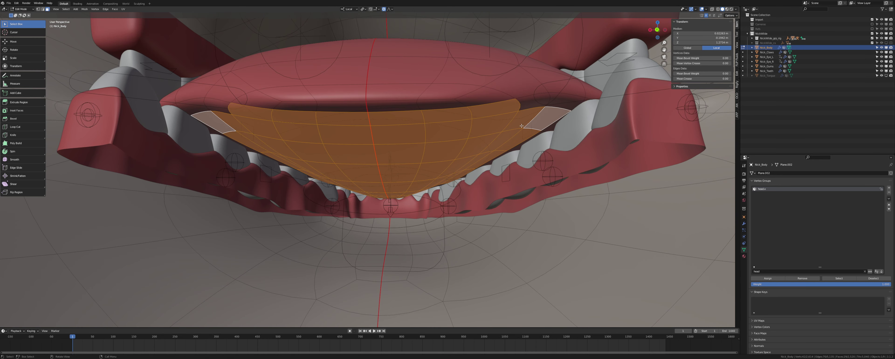
Add the outer rear faces to the mouth floor selection, lower it along Z with proportional editing, and leave Edit Mode.
shift+click(539, 104)
shift+click(560, 104)
key(g)
key(z)
key(z)
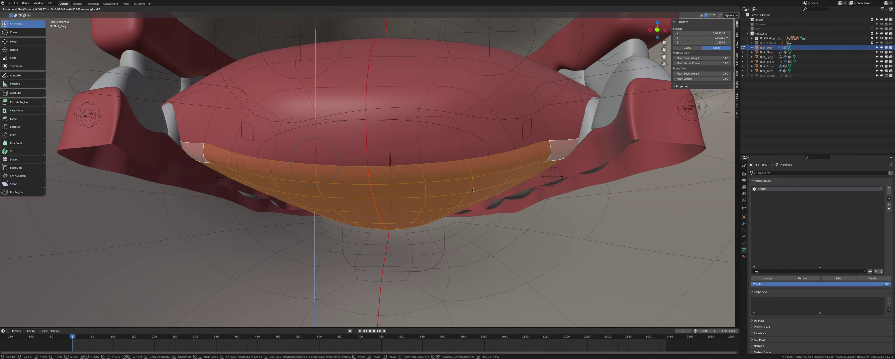
click(349, 184)
middle_drag(349, 184, 448, 184)
key(alt+z)
middle_drag(302, 185, 236, 194)
key(alt+z)
key(Tab)
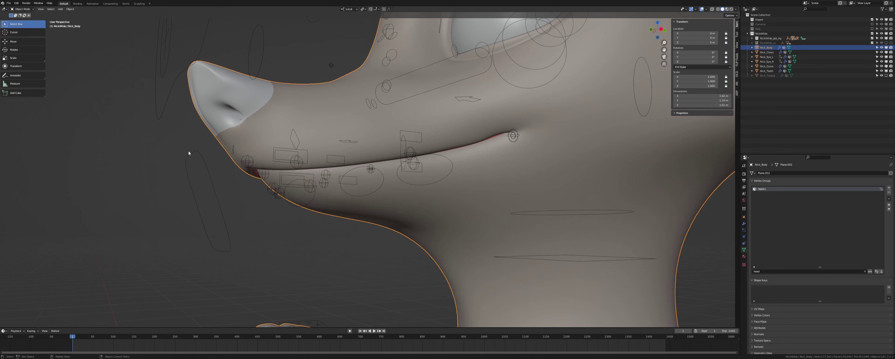
Move the jaw control along its Z axis to open the mouth wide.
click(188, 152)
key(g)
key(z)
key(z)
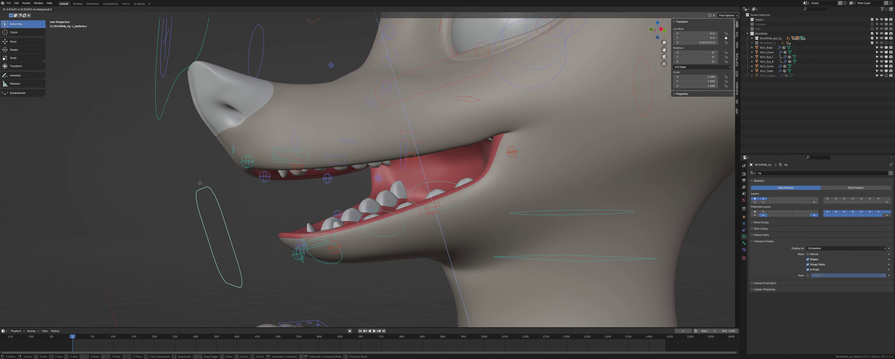
click(277, 211)
middle_drag(277, 211, 397, 226)
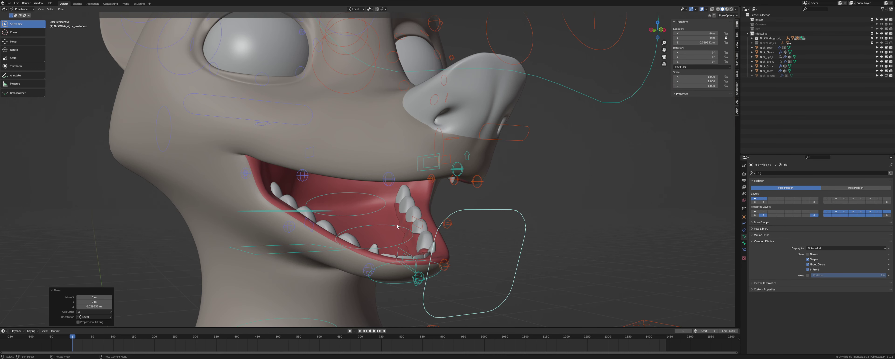
Open Nick_Body in Edit Mode, select the edge loop across the back of the mouth floor, and move it along Y.
click(764, 48)
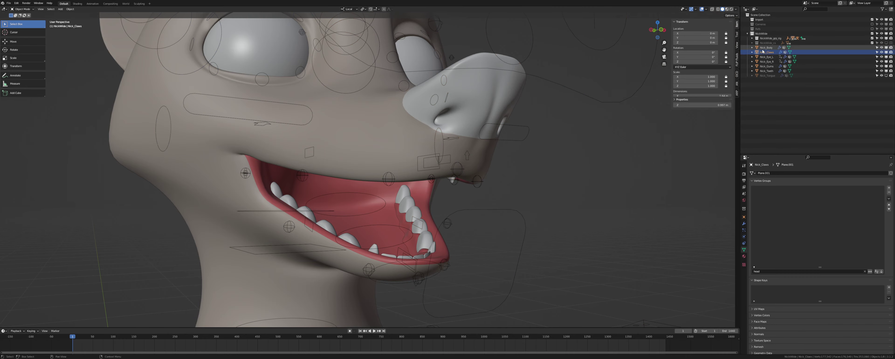
key(Tab)
scroll(419, 236, up, 3)
shift+middle_drag(420, 236, 326, 181)
middle_drag(561, 108, 595, 118)
key(2)
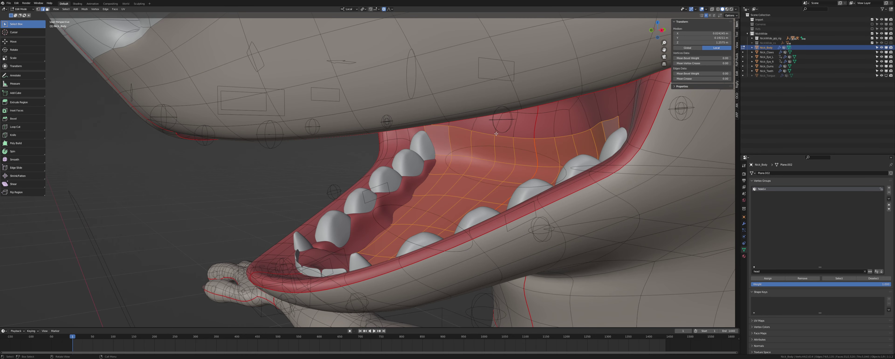
click(467, 129)
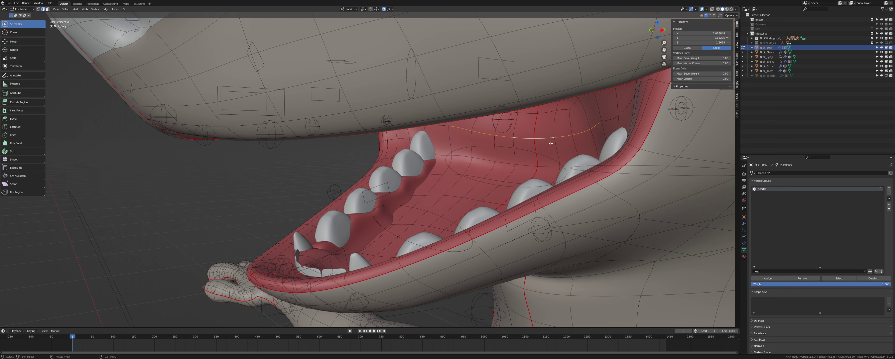
key(g)
key(y)
key(y)
key(y)
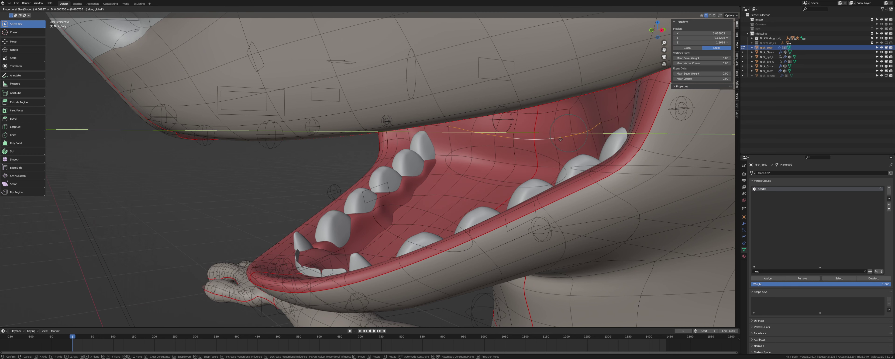
click(561, 139)
Reposition the selected rear mouth edge loop freely in the right orthographic view.
mouse_move(561, 138)
middle_down()
mouse_move(569, 148)
mouse_move(518, 162)
mouse_move(479, 149)
mouse_move(410, 151)
mouse_move(457, 156)
mouse_move(370, 229)
mouse_move(450, 133)
mouse_move(473, 139)
mouse_move(448, 136)
mouse_move(415, 160)
middle_up()
key(KP_3)
key(alt+z)
key(g)
click(521, 161)
Select a patch of faces on the mouth roof above the rear upper gums and raise it along local Z.
key(alt+z)
key(3)
click(379, 140)
shift+click(399, 141)
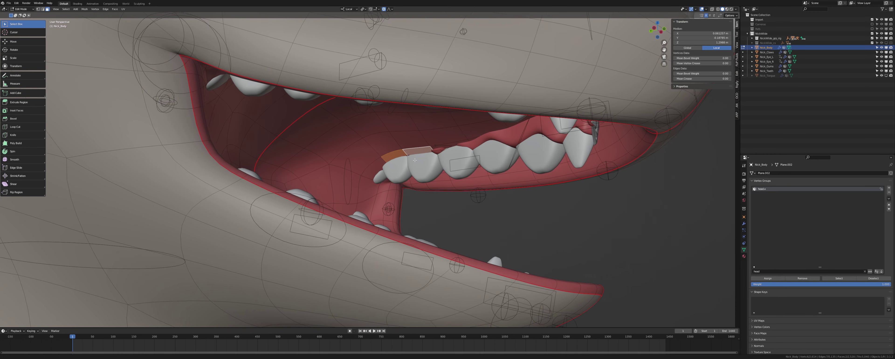
shift+click(413, 142)
click(427, 127)
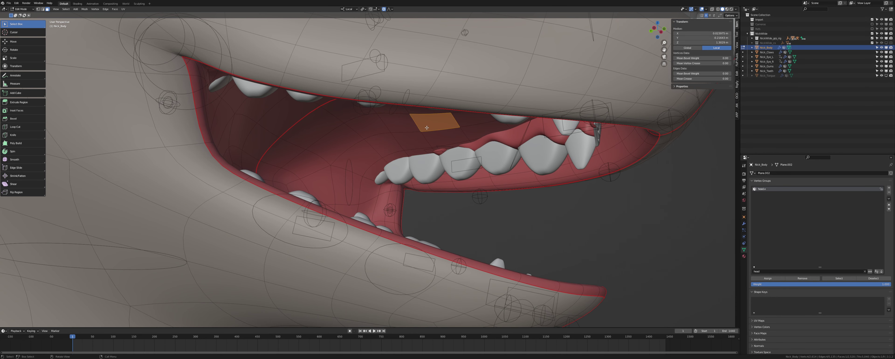
drag(435, 130, 393, 140)
key(Escape)
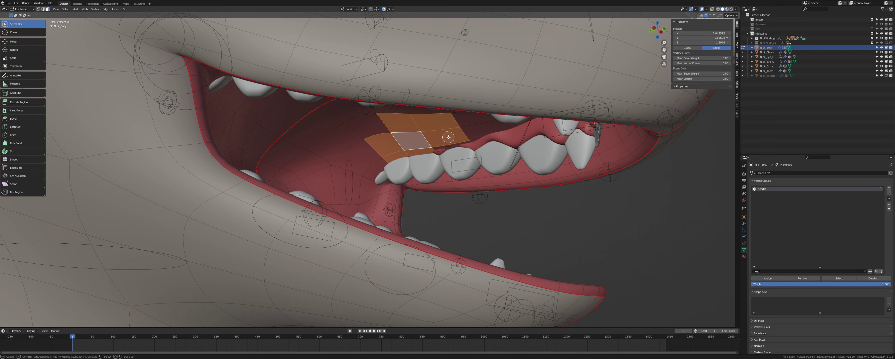
key(Escape)
key(g)
key(z)
click(454, 156)
key(z)
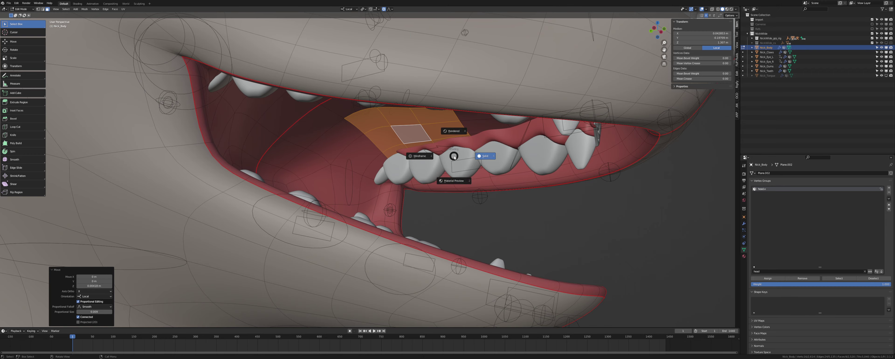
key(Escape)
Fine-tune the height of the mouth roof patch with two more moves along local Z.
key(alt+z)
middle_drag(453, 156, 414, 183)
key(alt+z)
key(g)
key(z)
click(406, 182)
key(g)
key(z)
click(405, 179)
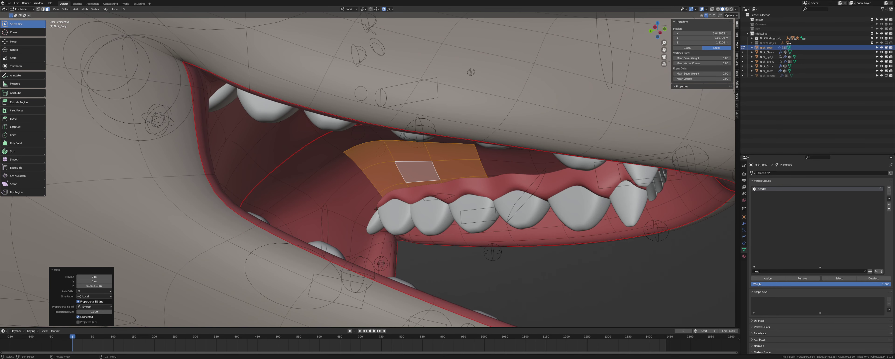
Select the edges of the rear mouth roof behind the last upper teeth and raise them along local Z.
shift+click(368, 213)
shift+click(347, 197)
click(363, 209)
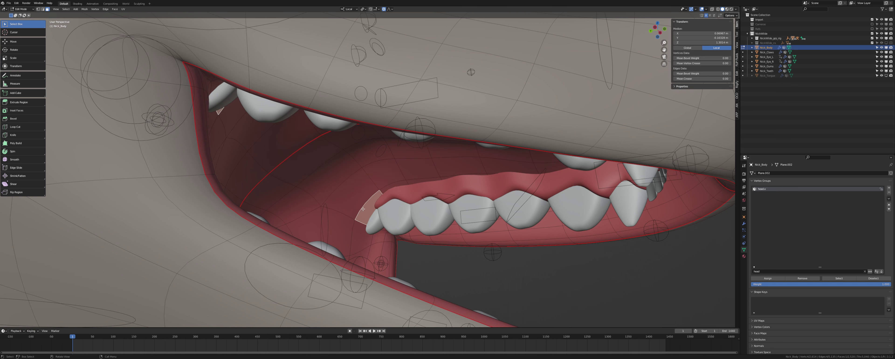
key(g)
key(z)
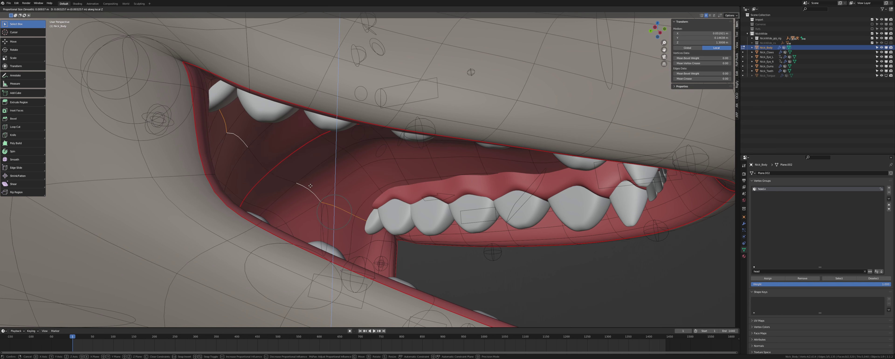
click(310, 161)
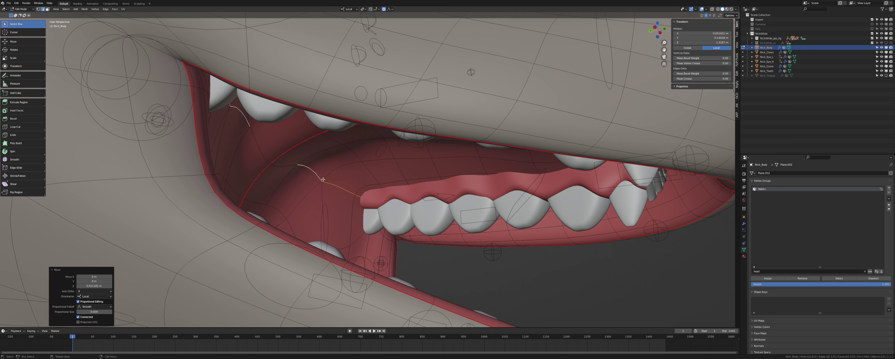
Move the midline vertex of the rear mouth roof along local Z and switch to the right orthographic view.
middle_drag(302, 187, 320, 227)
key(1)
click(309, 188)
key(g)
key(z)
click(320, 200)
key(KP_3)
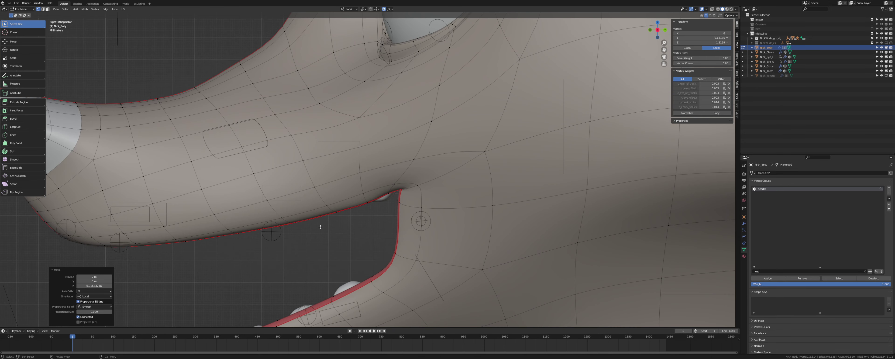
Adjust the height of the selected rear mouth roof midline vertex along local Z with see-through display enabled.
key(alt+z)
mouse_move(487, 231)
shift+middle_down()
mouse_move(405, 243)
mouse_move(393, 235)
mouse_move(392, 180)
shift+middle_up()
key(g)
key(z)
click(409, 241)
Turn off see-through display, expand the selection over the back of the inner mouth, and smooth its vertices.
key(alt+z)
key(ctrl+KP_Add)
key(ctrl+KP_Add)
key(ctrl+KP_Add)
key(ctrl+KP_Add)
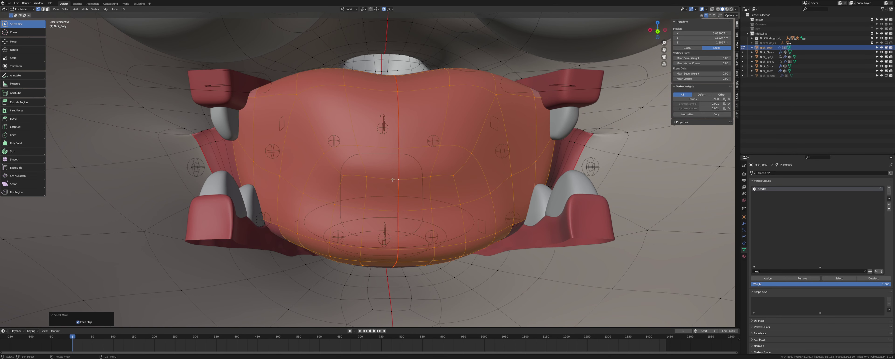
key(ctrl+KP_Subtract)
right_click(393, 179)
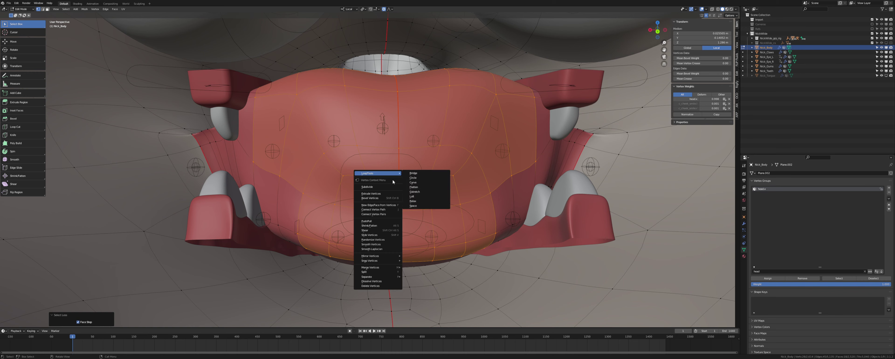
click(380, 242)
middle_drag(380, 243, 416, 207)
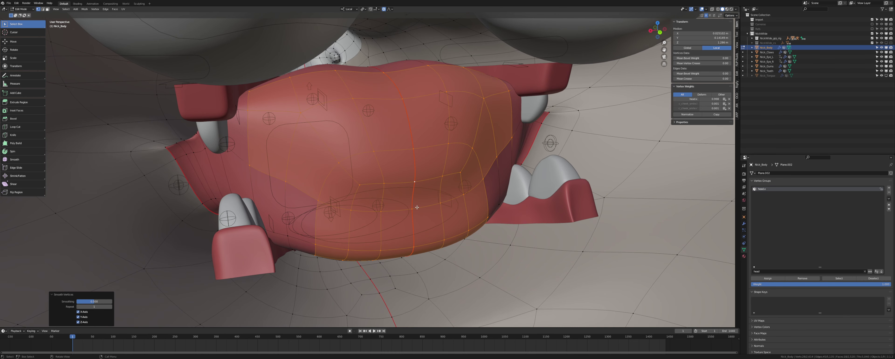
Raise a vertex at the upper back of the mouth lining along local Z and leave Edit Mode.
click(388, 73)
key(g)
key(z)
click(387, 59)
key(Tab)
middle_drag(387, 59, 496, 142)
scroll(497, 142, down, 4)
shift+middle_drag(209, 210, 292, 177)
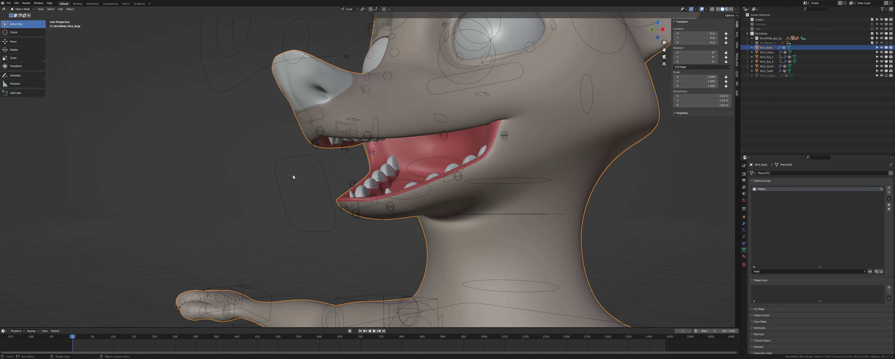
Put the rig in Pose Mode, lower the jaw control along local Z, and view the head from the right.
click(291, 156)
key(ctrl+Tab)
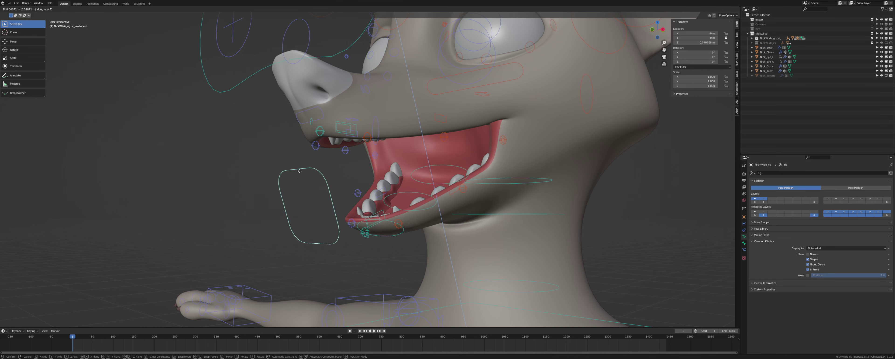
click(299, 182)
key(KP_3)
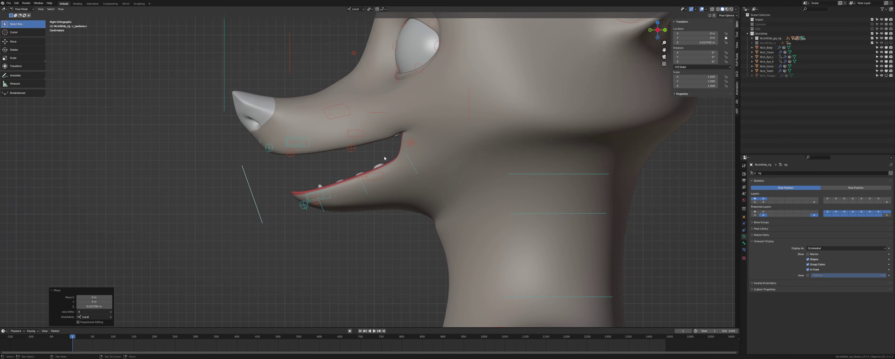
Enter Weight Paint mode on Nick_Body with the rig and make the jaw bone's vertex group active.
key(ctrl+Tab)
click(452, 125)
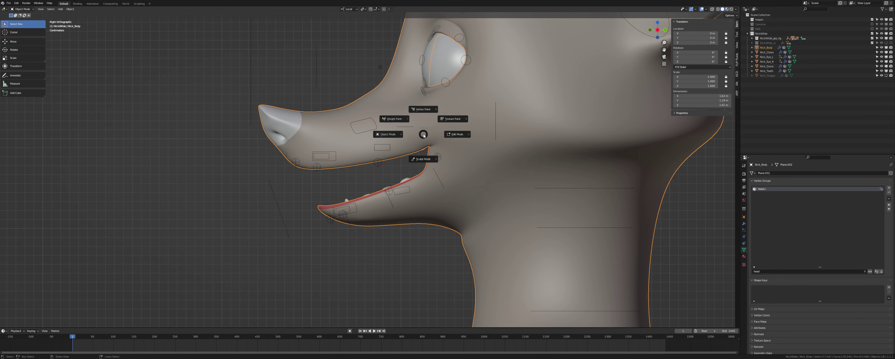
click(406, 125)
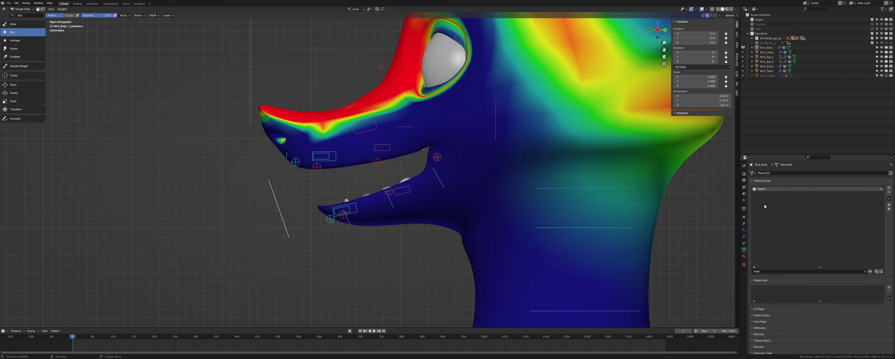
click(764, 189)
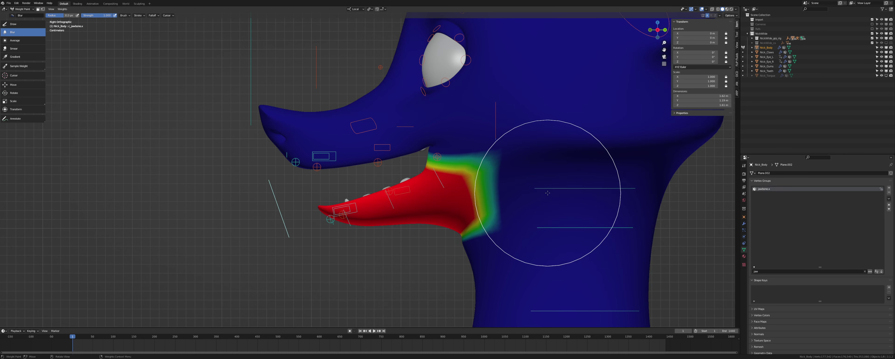
Blur the jaw bone weights around the mouth corner, the back of the jaw and the throat.
drag(455, 150, 435, 135)
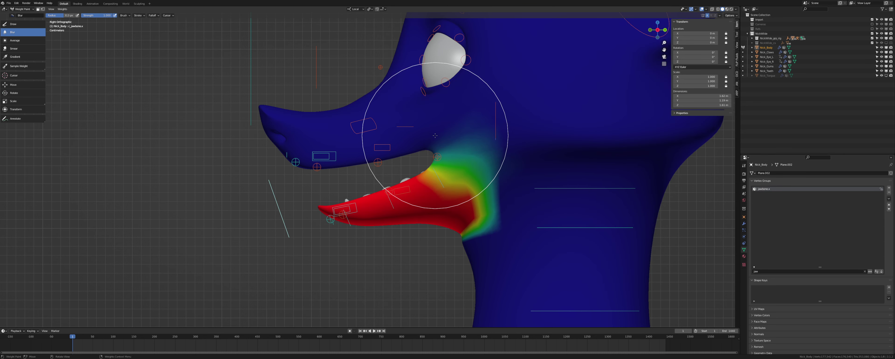
mouse_move(496, 146)
mouse_down()
mouse_move(495, 136)
mouse_move(475, 284)
mouse_move(539, 136)
mouse_move(481, 256)
mouse_up()
middle_drag(481, 256, 473, 294)
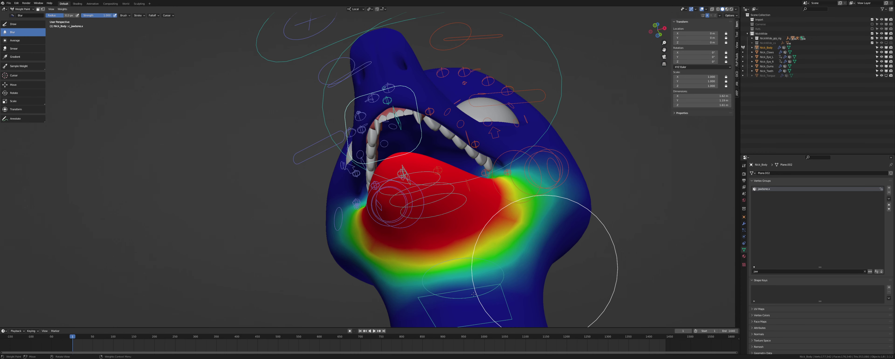
drag(494, 281, 506, 277)
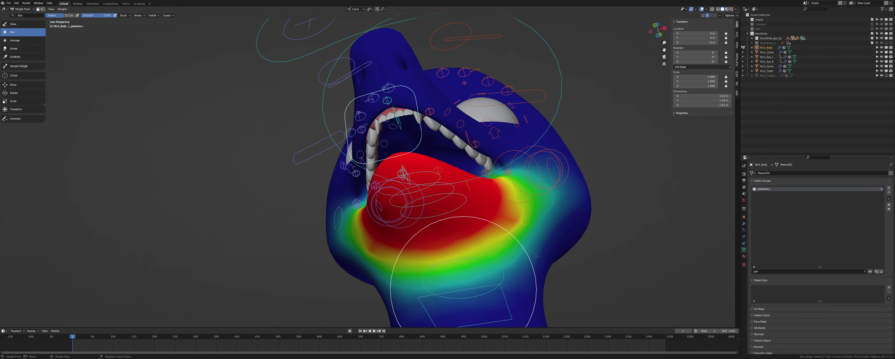
drag(536, 256, 539, 247)
drag(548, 218, 529, 209)
Blur the jaw bone weights on the inner mouth surface between the lower teeth and the mouth roof.
middle_drag(509, 200, 533, 226)
scroll(424, 181, up, 3)
middle_drag(416, 185, 394, 181)
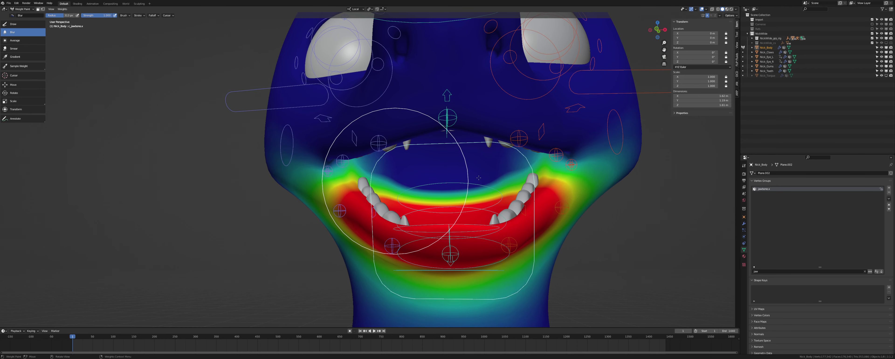
scroll(480, 177, up, 3)
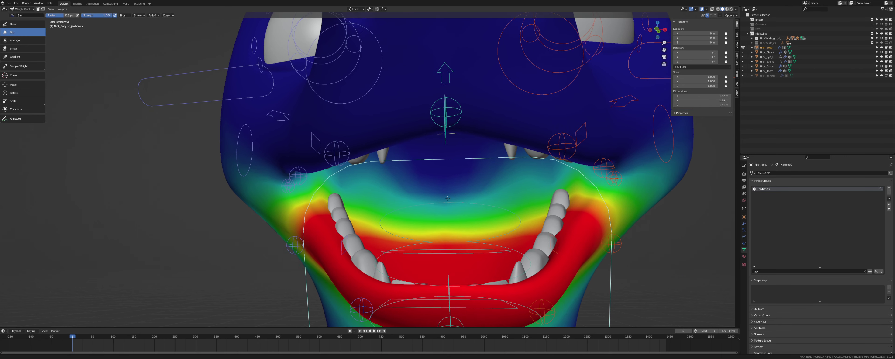
middle_drag(463, 197, 431, 194)
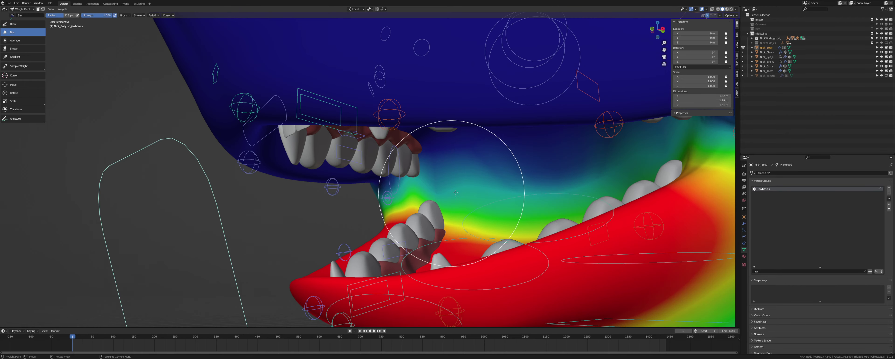
middle_drag(501, 182, 528, 207)
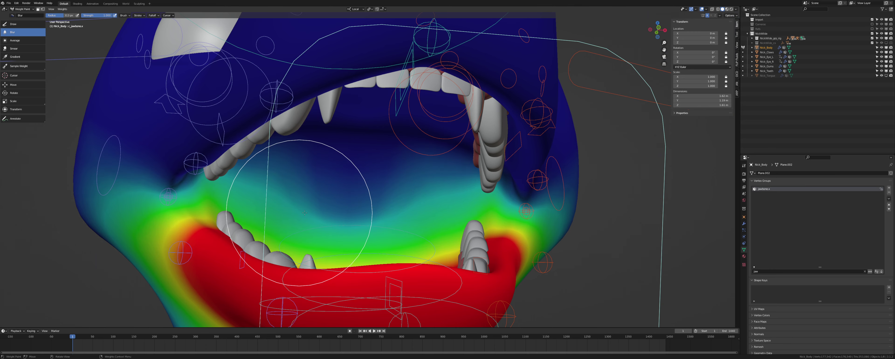
Soften the jaw bone weight falloff across the cheek and under the chin toward the neck.
middle_drag(611, 225, 553, 165)
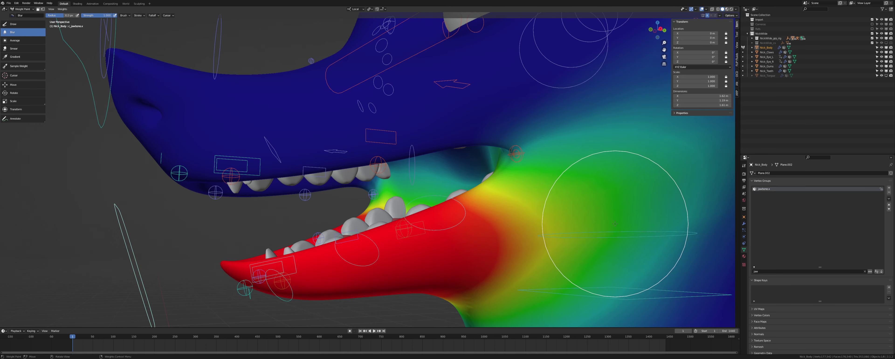
scroll(615, 224, down, 5)
middle_drag(503, 200, 507, 173)
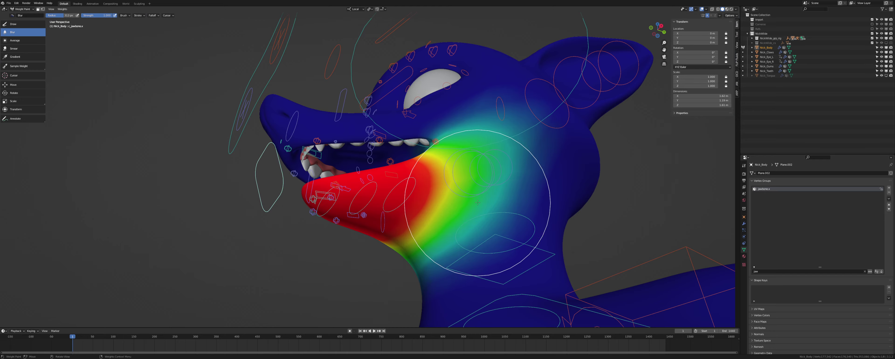
middle_drag(477, 202, 267, 194)
mouse_move(324, 150)
middle_down()
mouse_move(342, 163)
mouse_move(530, 169)
middle_up()
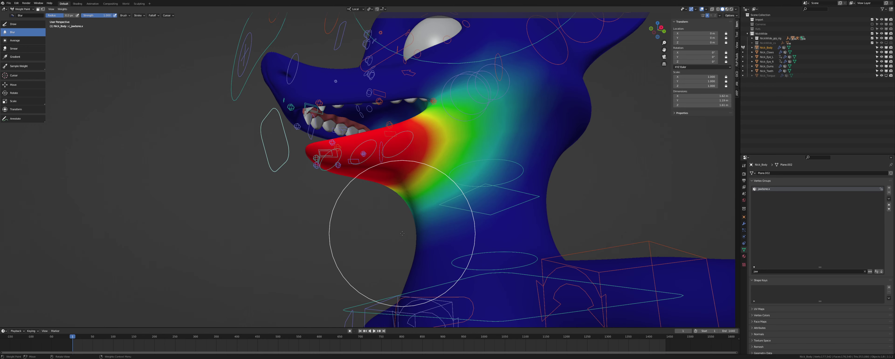
Return Nick_Body to Object Mode and switch the rig to Pose Mode with the jaw control selected.
key(KP_1)
key(ctrl+Tab)
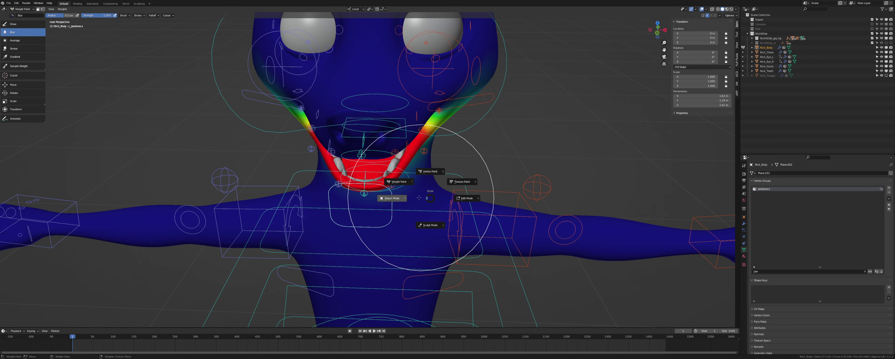
click(397, 199)
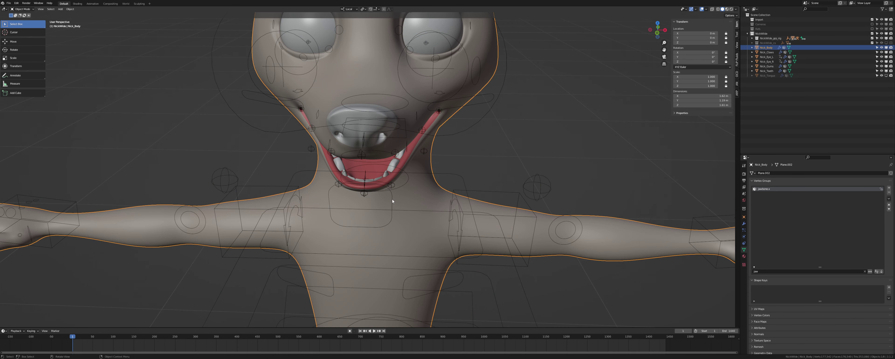
click(392, 200)
key(ctrl+Tab)
middle_drag(392, 200, 456, 190)
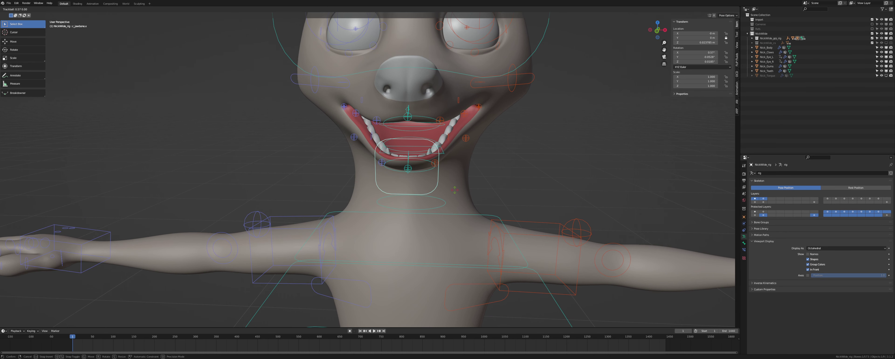
Test the jaw deformation by freely rotating and moving the jaw control, cancelling each transform.
key(r)
key(r)
key(g)
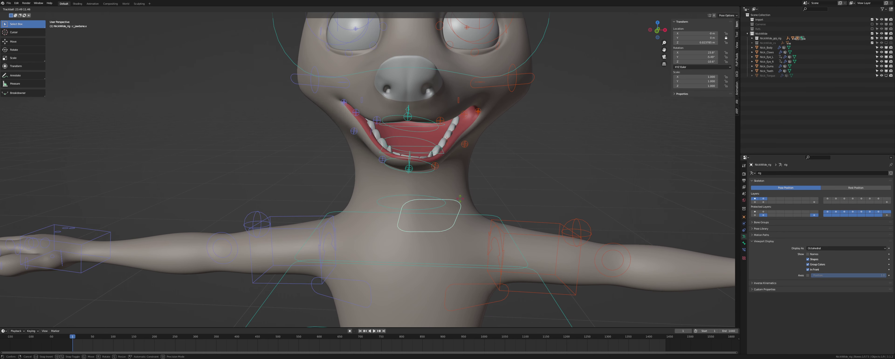
right_click(493, 211)
middle_drag(494, 217, 495, 198)
key(g)
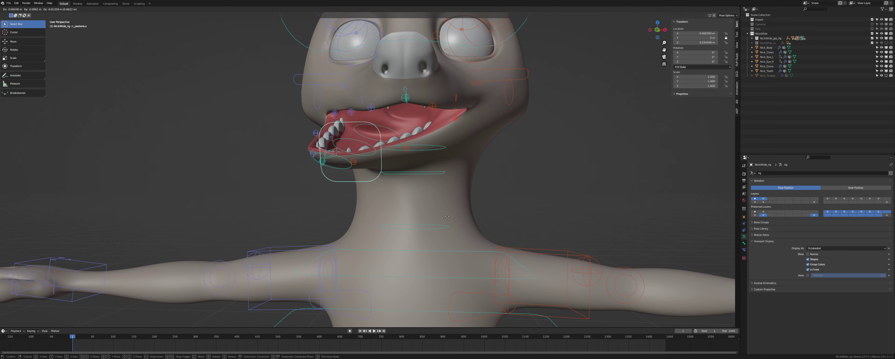
right_click(498, 238)
Move the jaw control down along its local Z axis to open the mouth wide.
middle_drag(498, 237, 417, 228)
scroll(418, 233, up, 2)
key(g)
click(427, 269)
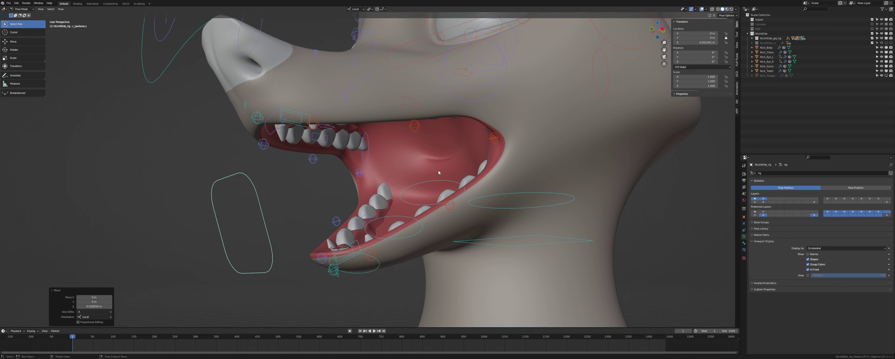
Switch Nick_Body to Edit Mode and select the vertices assigned to the head.x vertex group.
click(519, 152)
key(Tab)
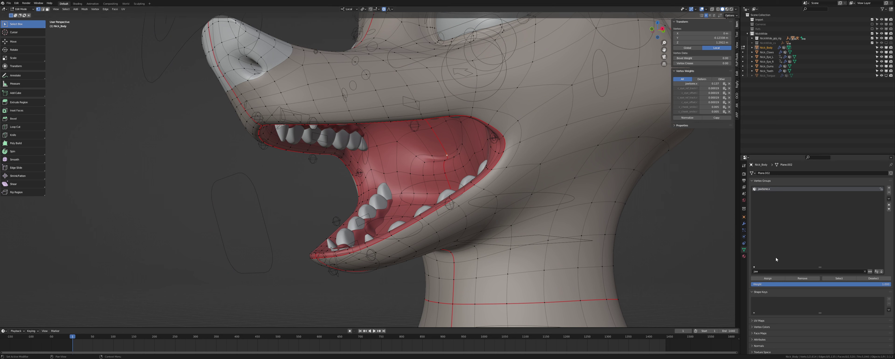
click(822, 279)
middle_drag(332, 174, 390, 171)
scroll(391, 171, up, 3)
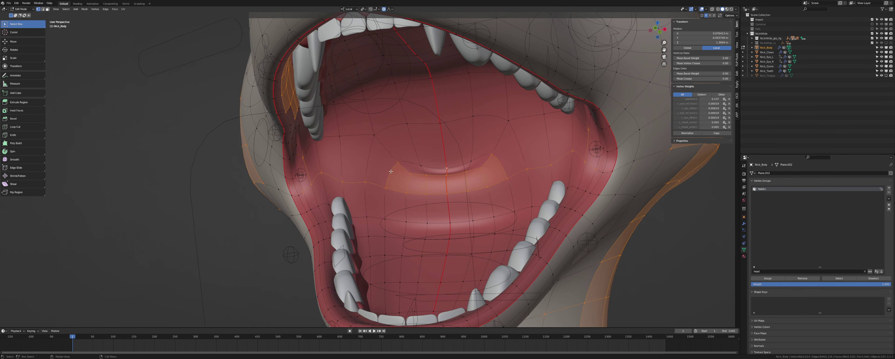
Narrow the selection to the vertex row across the back of the mouth and remove it from the head.x group.
key(2)
alt+click(353, 180)
key(alt+a)
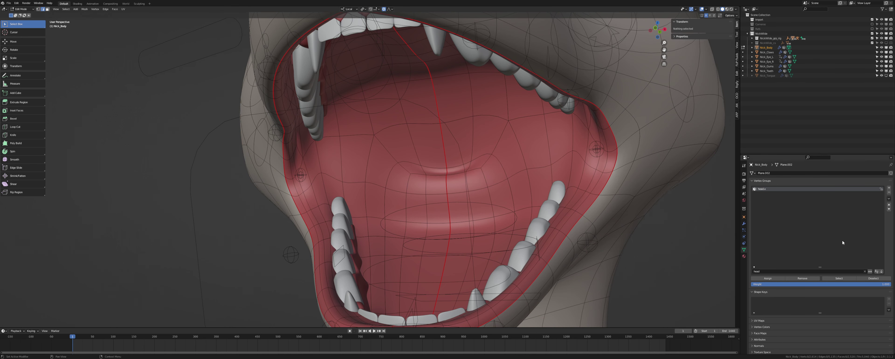
click(835, 278)
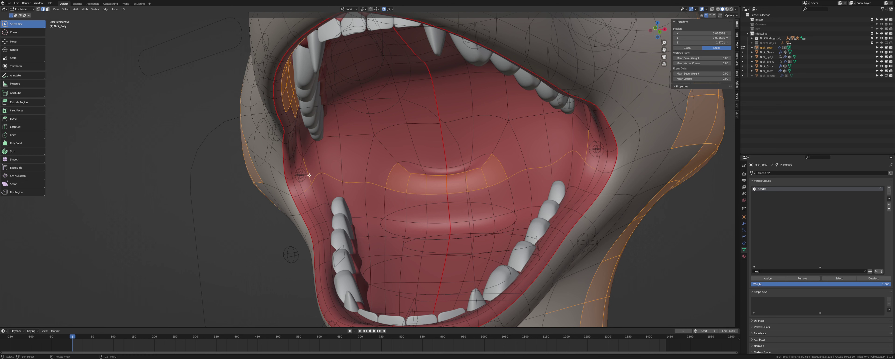
click(303, 169)
key(c)
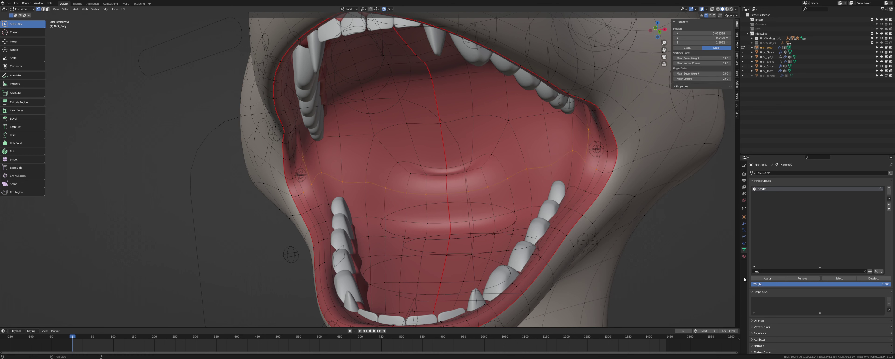
click(798, 278)
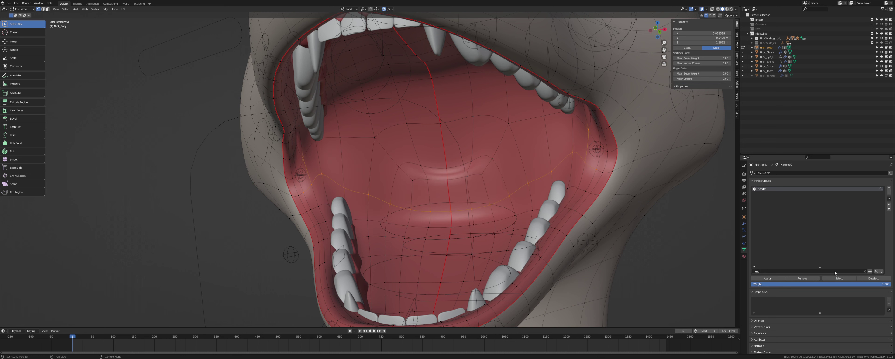
Circle-select the leftover vertices along the crease at the back of the mouth and remove them from the head.x group.
key(alt+a)
key(c)
drag(398, 168, 488, 160)
key(alt+a)
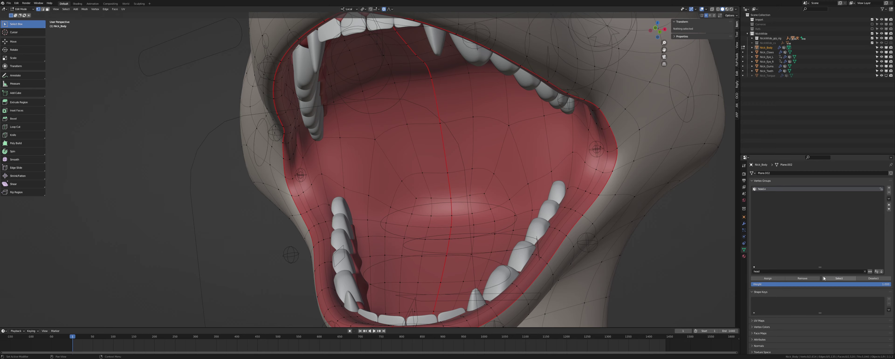
Select the head.x vertices, replace them with the edge loop along the inner upper lip, and grow that selection three times.
click(838, 278)
middle_drag(465, 192, 571, 178)
alt+click(574, 154)
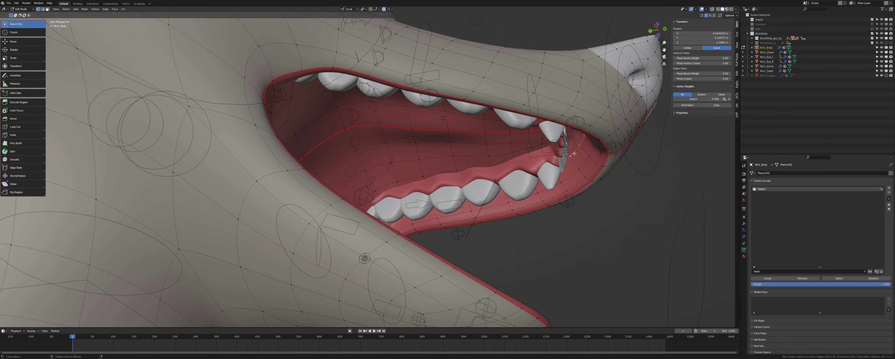
key(ctrl+KP_Add)
key(ctrl+KP_Add)
key(ctrl+KP_Add)
middle_drag(556, 166, 460, 155)
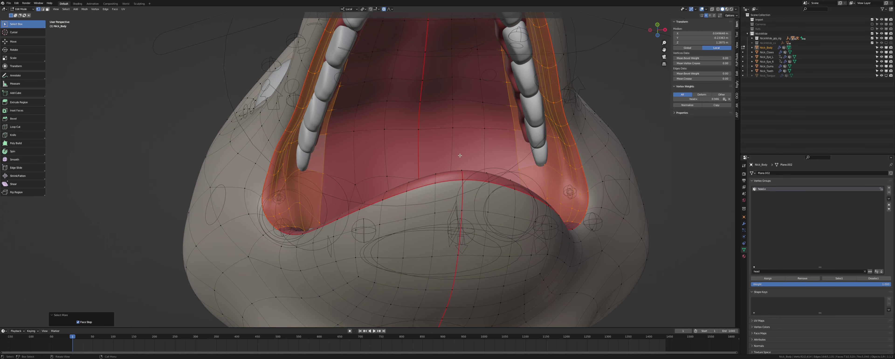
Inspect the weights of single vertices on the mouth roof and show the vertices assigned to the head.x group.
click(455, 125)
middle_drag(455, 126, 463, 144)
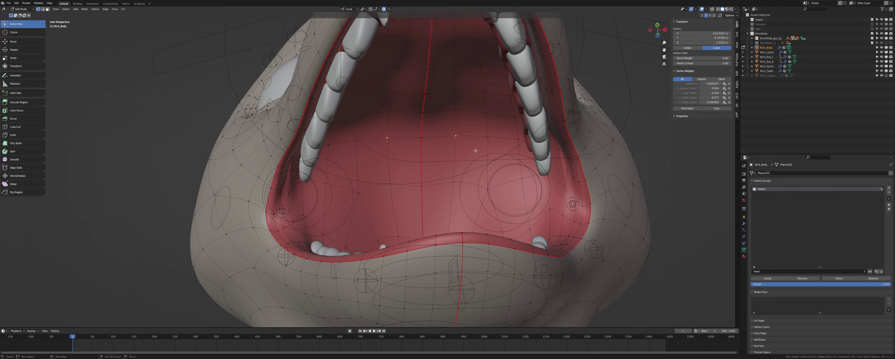
shift+middle_drag(475, 150, 453, 181)
click(437, 153)
middle_drag(437, 153, 460, 189)
click(829, 279)
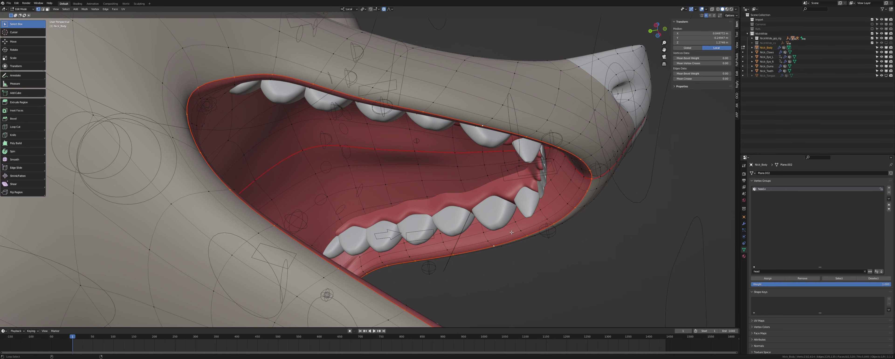
Select the edge loop around the lips and grow it inward into a band along the mouth rim.
alt+click(509, 240)
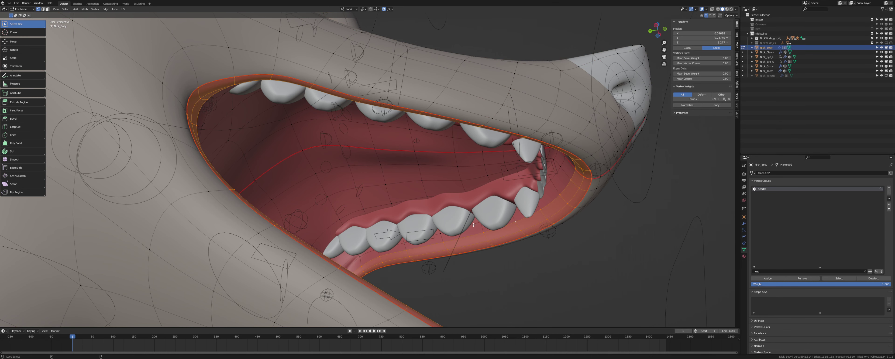
alt+shift+click(447, 196)
middle_drag(446, 198, 436, 221)
key(ctrl+z)
key(ctrl+z)
middle_drag(479, 261, 432, 178)
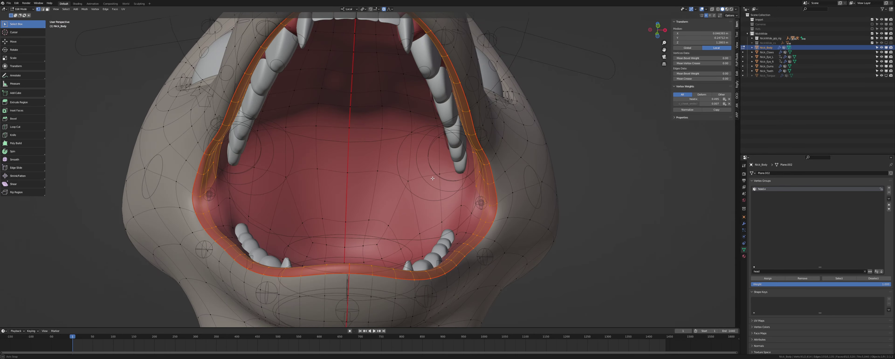
Add the roof of the mouth to the selection with Circle Select, including the patches near the front and beside the upper teeth.
middle_drag(342, 130, 368, 205)
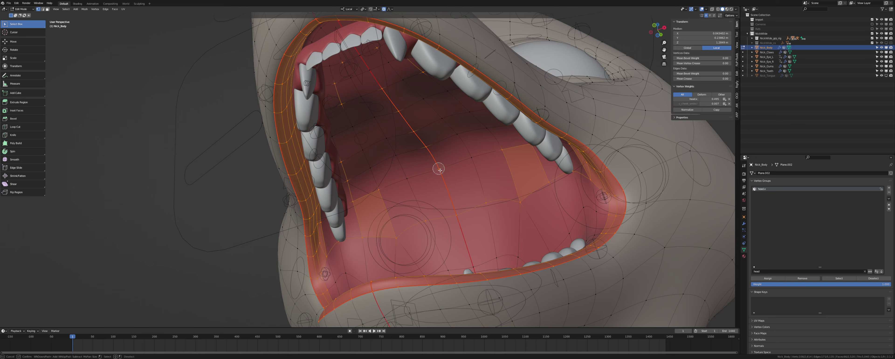
scroll(406, 163, down, 10)
mouse_move(405, 163)
mouse_down()
mouse_move(412, 183)
mouse_move(412, 158)
mouse_up()
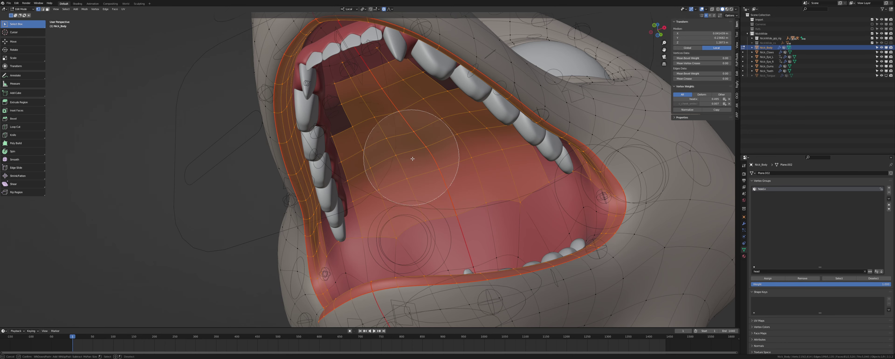
right_click(465, 182)
ctrl+middle_drag(465, 182, 460, 145)
middle_drag(422, 225, 443, 208)
key(c)
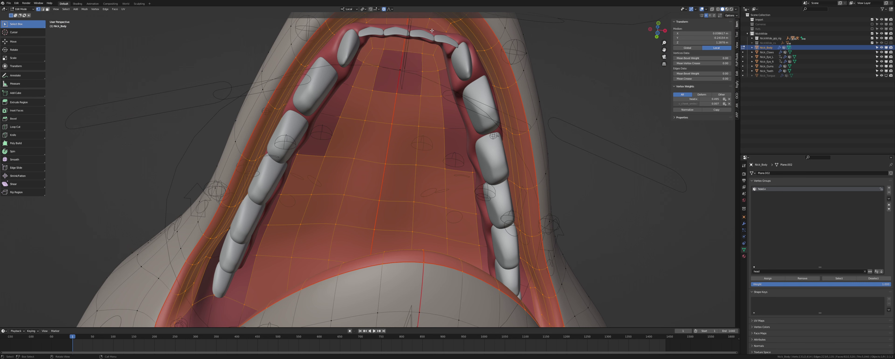
key(c)
mouse_move(421, 45)
mouse_down()
mouse_move(405, 88)
mouse_move(466, 166)
mouse_up()
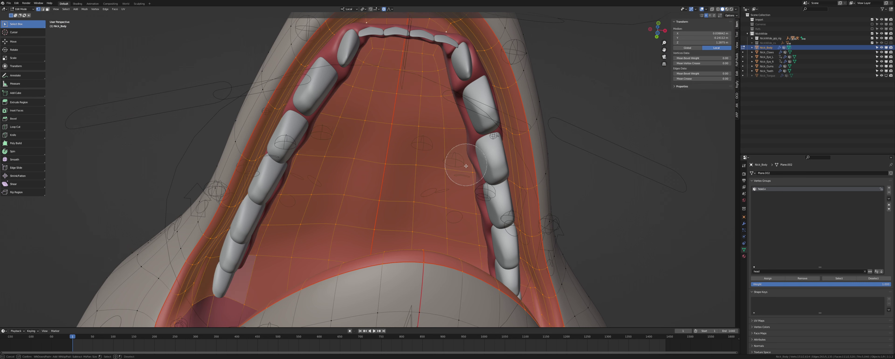
Deselect the lower-lip portion of the rim band, keeping only the upper mouth lining selected.
scroll(446, 96, down, 3)
mouse_move(446, 152)
middle_down()
mouse_move(448, 239)
mouse_move(396, 179)
mouse_move(337, 266)
middle_up()
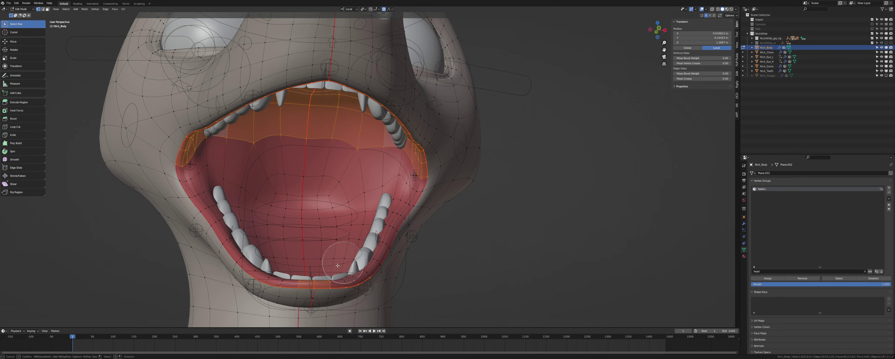
right_click(252, 272)
mouse_move(252, 272)
middle_down()
mouse_move(340, 189)
mouse_move(321, 199)
mouse_move(392, 205)
middle_up()
key(alt+z)
key(alt+z)
Assign the selected upper mouth vertices to head.x at weight 1.000 and check the selection through the mesh.
click(767, 278)
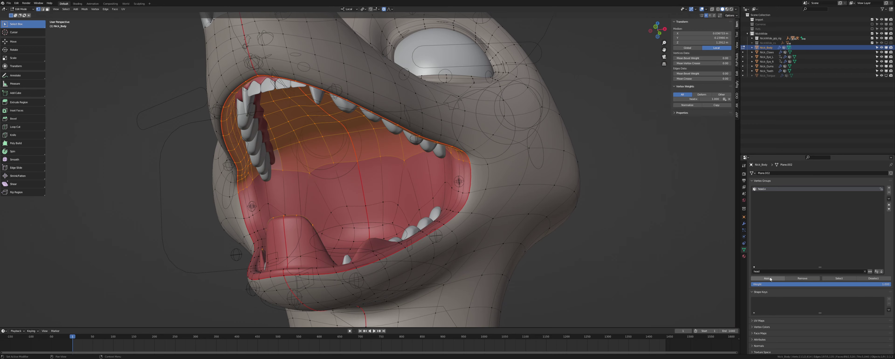
middle_drag(447, 210, 331, 240)
key(alt+z)
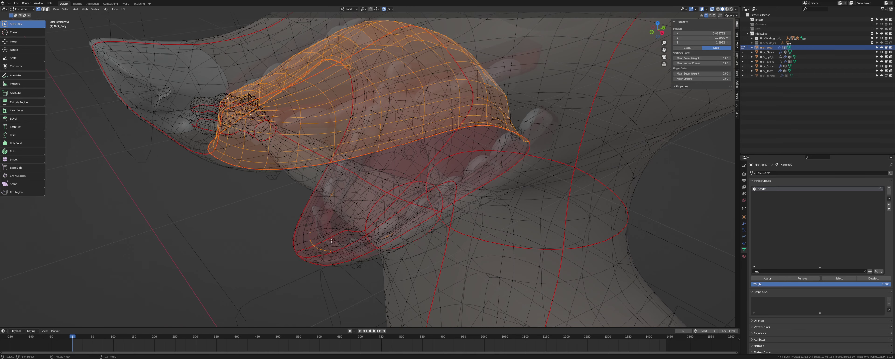
key(Escape)
key(alt+z)
middle_drag(331, 214, 579, 245)
click(766, 278)
Switch Nick_Body to Weight Paint and blur the head.x weight transition across the back of the mouth and its corners.
middle_drag(505, 203, 472, 182)
key(Tab)
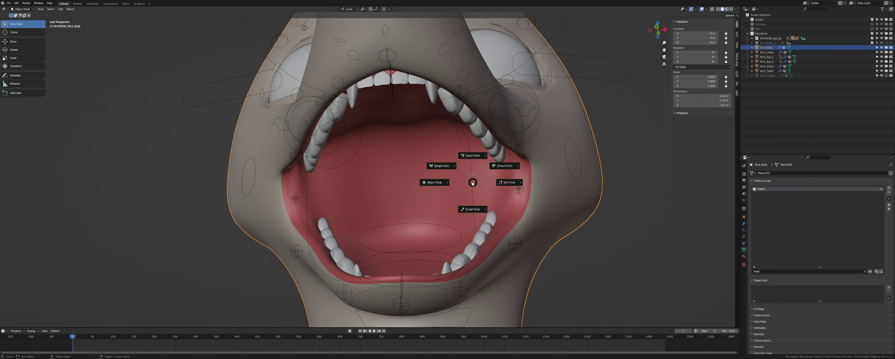
click(444, 170)
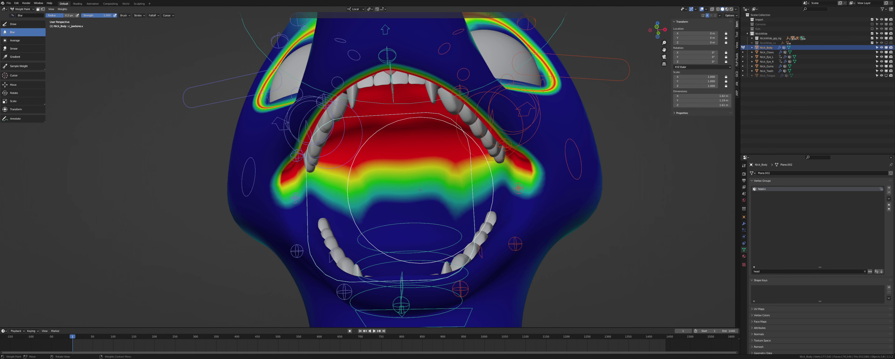
drag(419, 190, 409, 200)
drag(493, 196, 514, 200)
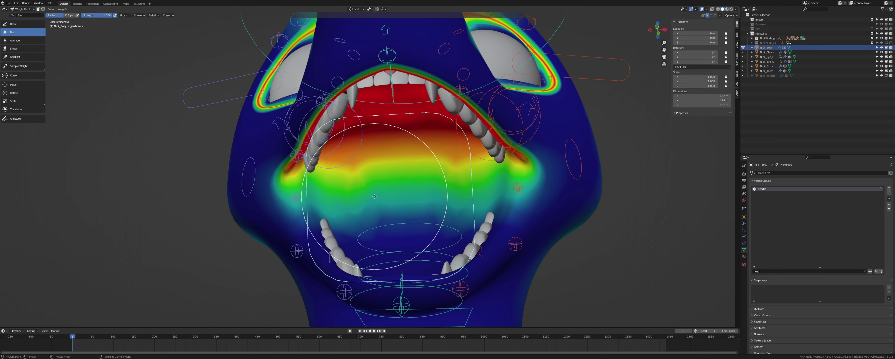
middle_drag(375, 197, 253, 184)
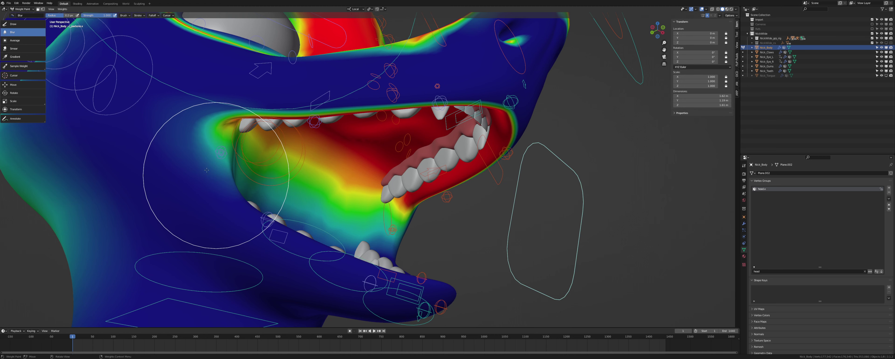
middle_drag(280, 196, 564, 152)
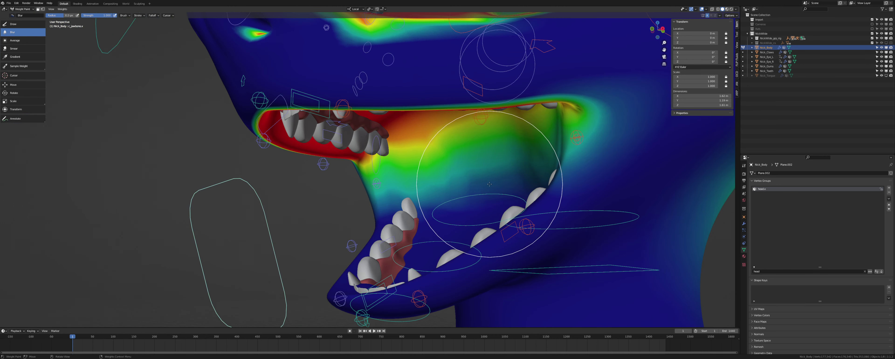
mouse_move(488, 184)
middle_down()
mouse_move(392, 197)
mouse_move(450, 152)
mouse_move(451, 176)
mouse_move(434, 180)
middle_up()
Bring Nick_Body back to Weight Paint through the other modes and check the head.x weights inside the mouth.
scroll(448, 154, up, 4)
key(Tab)
scroll(456, 173, down, 2)
key(Escape)
key(Tab)
key(ctrl+Tab)
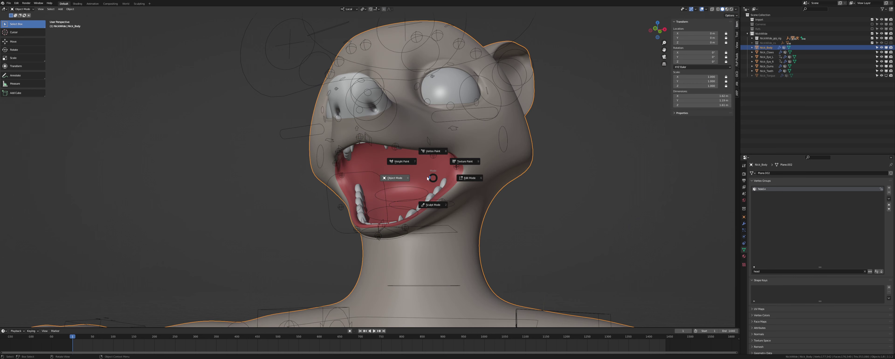
click(400, 163)
key(ctrl+Tab)
click(398, 161)
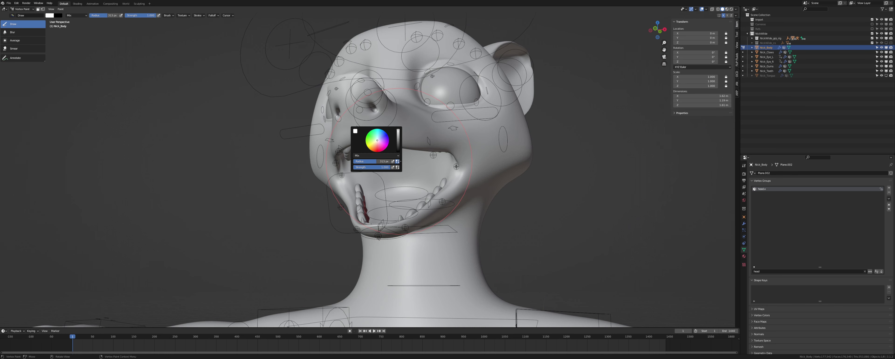
click(442, 185)
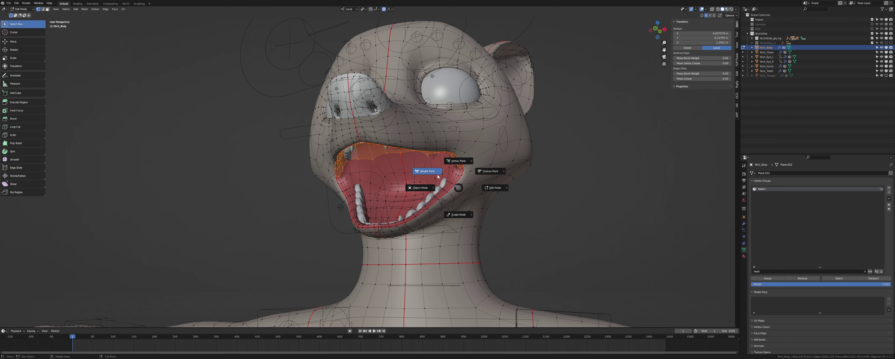
click(437, 176)
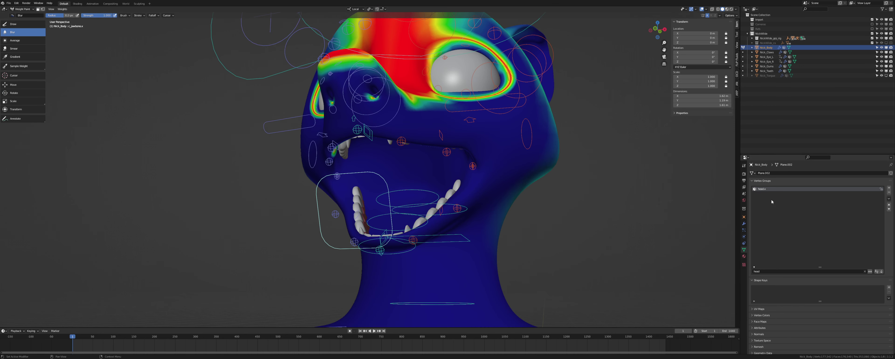
middle_drag(381, 211, 413, 166)
scroll(413, 165, up, 3)
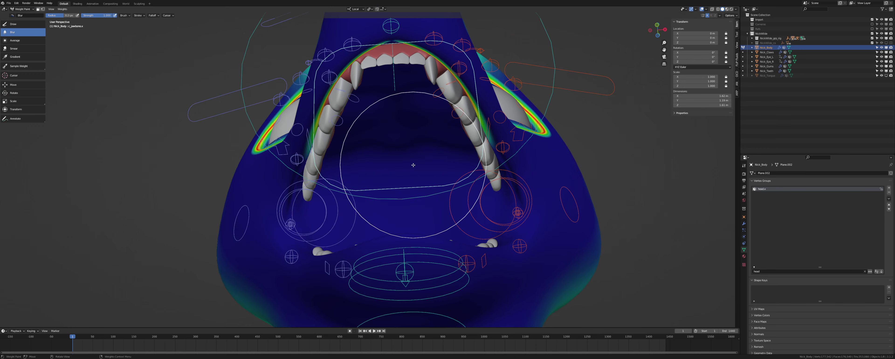
Assign the still-selected upper mouth lining to head.x again at weight 1.000 and return to Weight Paint.
key(Tab)
click(767, 278)
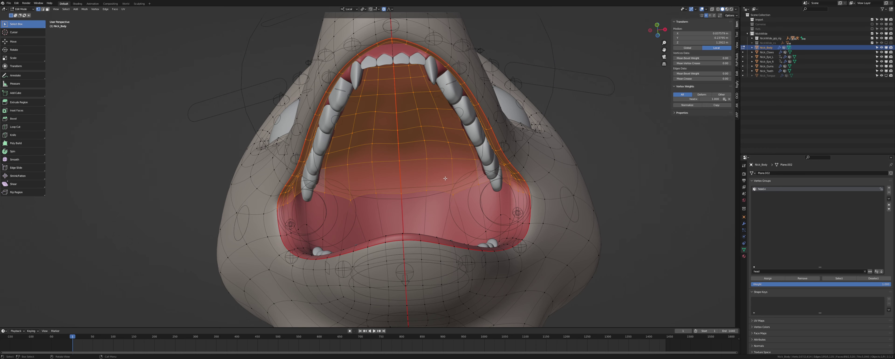
key(Tab)
Blur the head.x weights across the back of the mouth and cheek corners, and check the gradient from both sides.
middle_drag(407, 191, 410, 212)
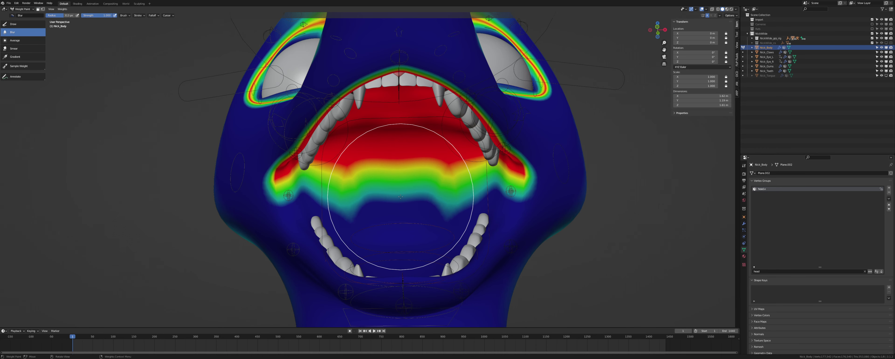
click(400, 196)
mouse_move(430, 197)
mouse_down()
mouse_move(434, 188)
mouse_move(504, 193)
mouse_up()
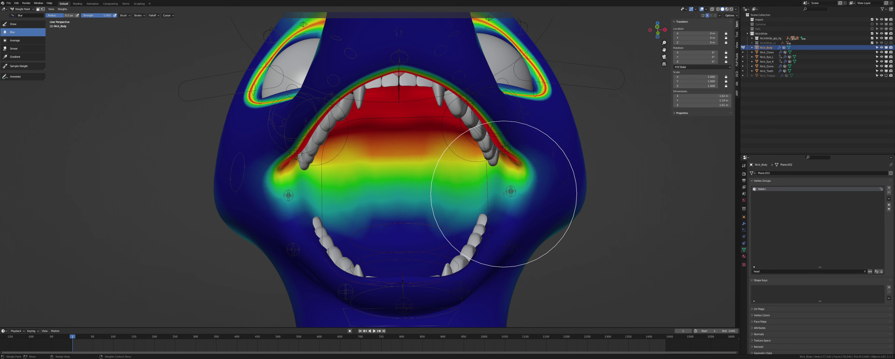
drag(412, 209, 412, 212)
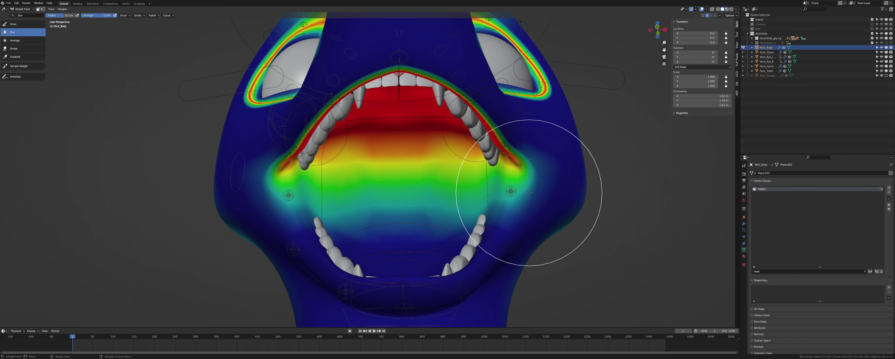
middle_drag(529, 192, 522, 197)
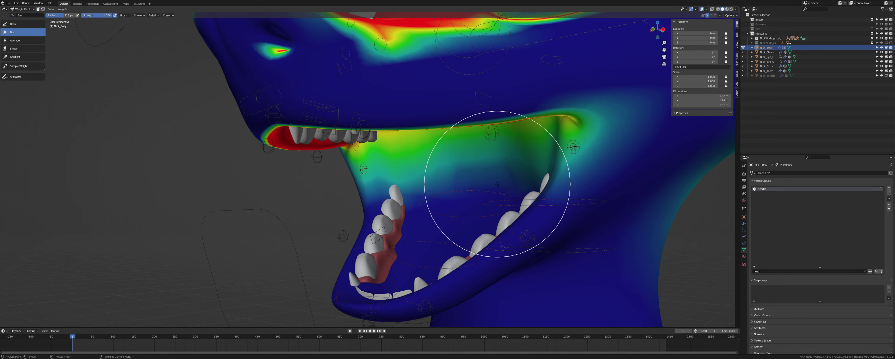
middle_drag(483, 181, 508, 186)
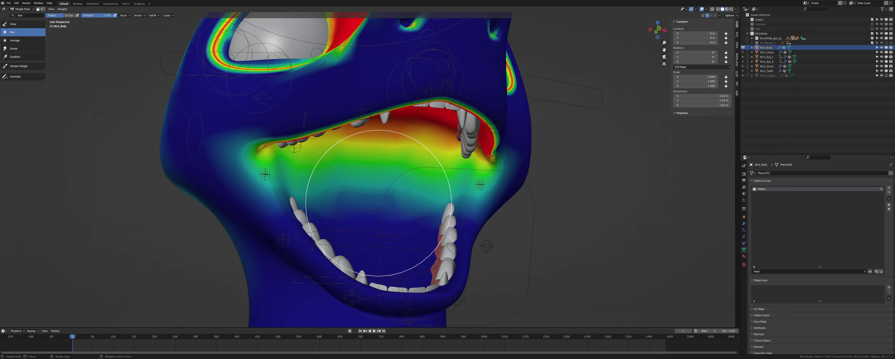
middle_drag(426, 208, 408, 199)
Select the character rig, enter Pose Mode and clear the jaw control's location to close the mouth.
click(378, 218)
click(377, 178)
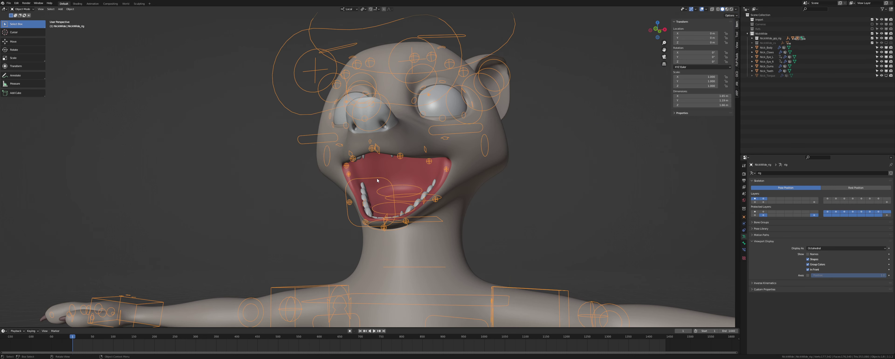
key(ctrl+Tab)
key(alt+g)
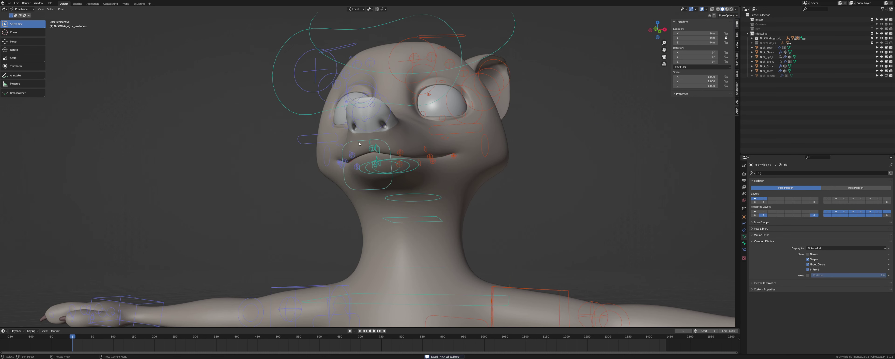
Test the jaw by moving its control down along Z, and clear its location again.
click(358, 143)
key(g)
key(z)
click(361, 187)
middle_drag(388, 188, 462, 195)
key(alt+g)
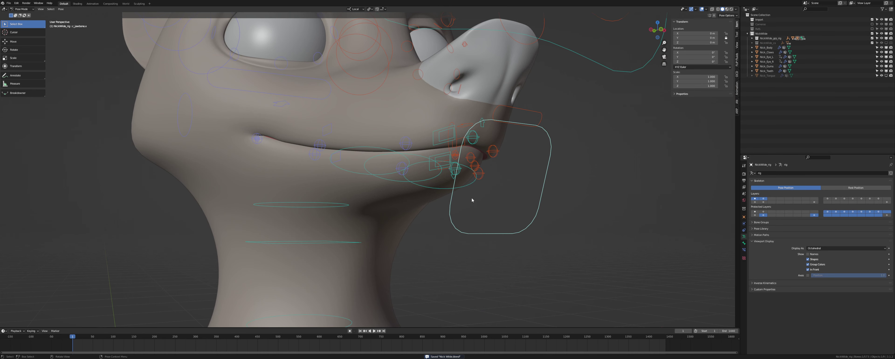
Move the jaw control down along Z to open the mouth wide.
key(g)
key(z)
click(443, 222)
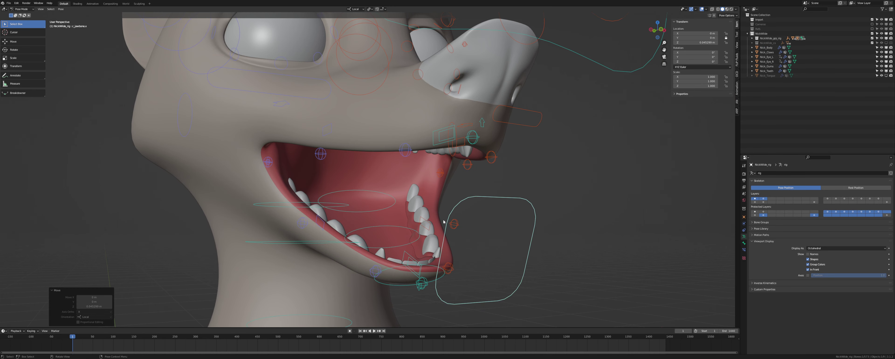
middle_drag(443, 222, 392, 220)
Preview the open mouth in Rendered shading from close up and return to Solid shading.
click(404, 135)
mouse_move(405, 135)
middle_down()
mouse_move(419, 180)
mouse_move(468, 158)
middle_up()
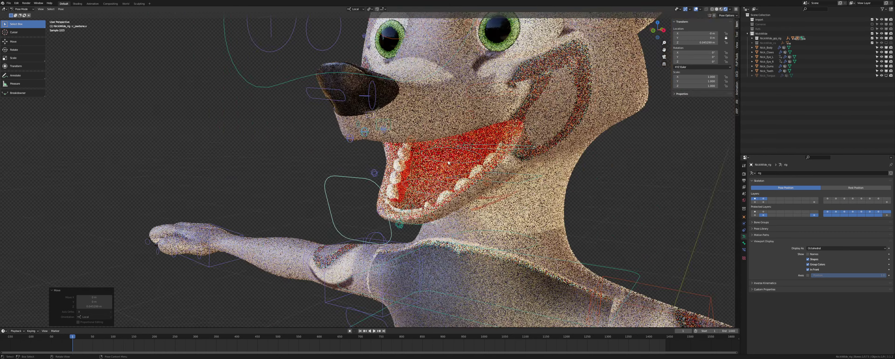
scroll(459, 173, up, 3)
shift+middle_drag(459, 183, 420, 147)
key(z)
click(482, 176)
mouse_move(482, 176)
shift+middle_down()
mouse_move(482, 141)
mouse_move(393, 156)
mouse_move(438, 149)
shift+middle_up()
Examine Nick_Body's lower-lip topology around the front teeth in Edit Mode, and return to posing the rig.
click(417, 146)
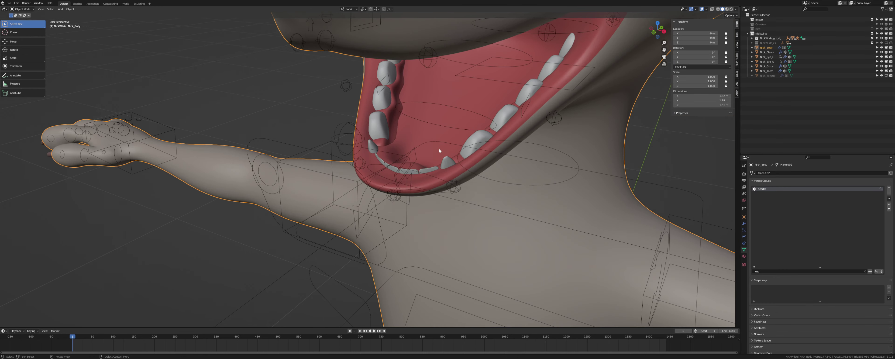
key(Tab)
scroll(399, 180, up, 2)
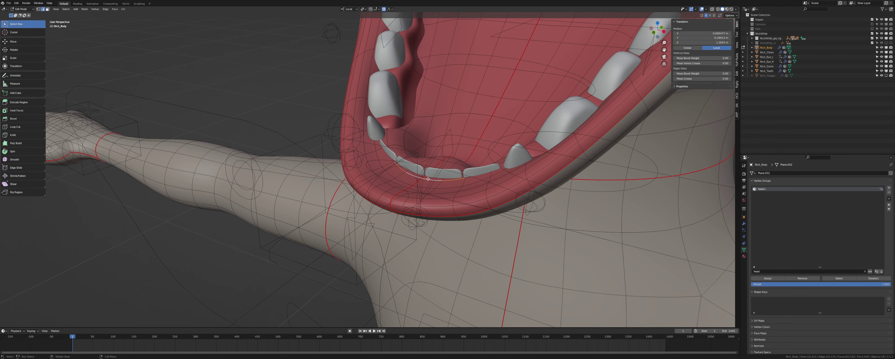
scroll(427, 178, down, 1)
middle_drag(428, 179, 393, 177)
key(Tab)
scroll(281, 149, down, 3)
click(273, 146)
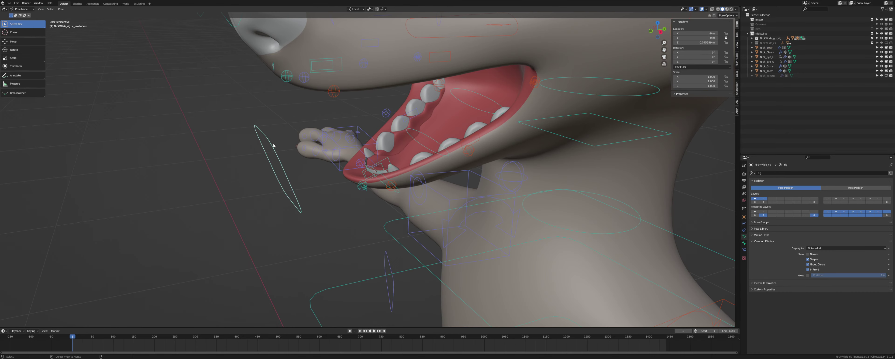
Clear the jaw control's location to close the mouth, and open Nick_Body in Edit Mode.
key(alt+g)
shift+middle_drag(350, 136, 381, 184)
click(415, 166)
key(Tab)
Move the mouth-lining edge behind the lower front teeth along Z with smooth proportional editing.
scroll(414, 164, up, 4)
key(alt+z)
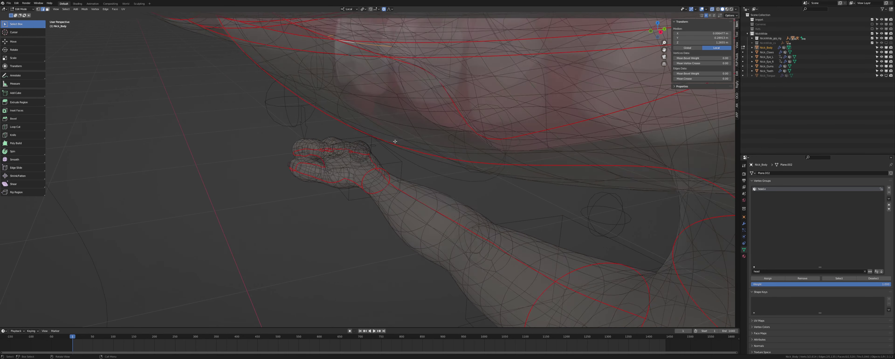
middle_drag(395, 141, 399, 164)
key(alt+z)
scroll(331, 160, up, 1)
key(g)
key(z)
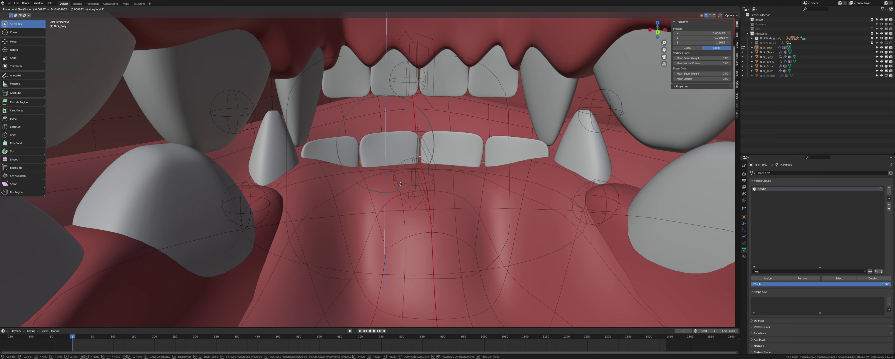
click(426, 167)
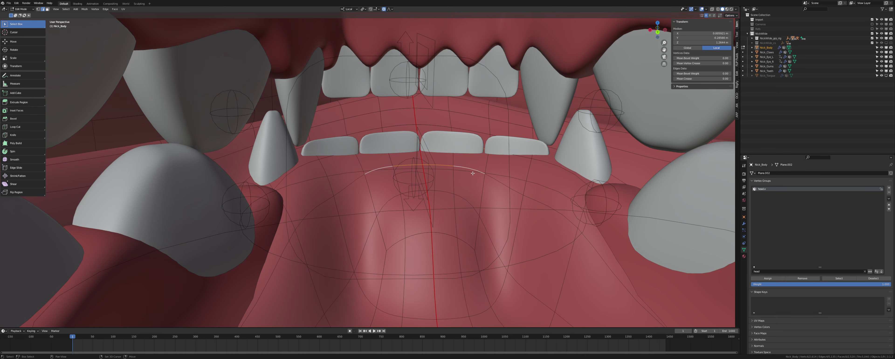
Lower the grown selection behind the lower incisors along Z, and the neighbouring side edges, so the lining sits below the gums.
middle_drag(456, 175, 441, 196)
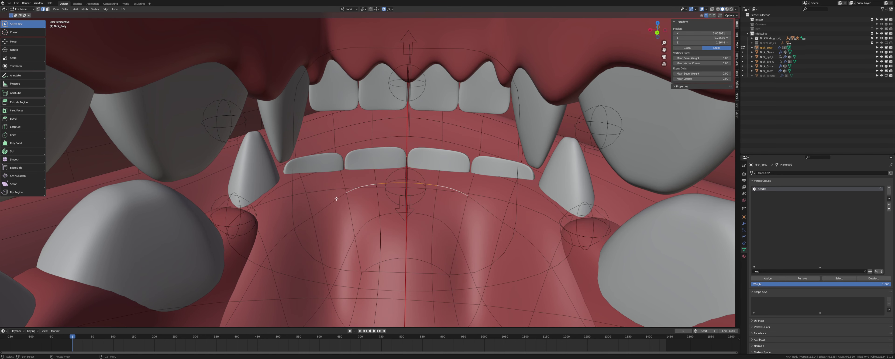
key(ctrl+KP_Add)
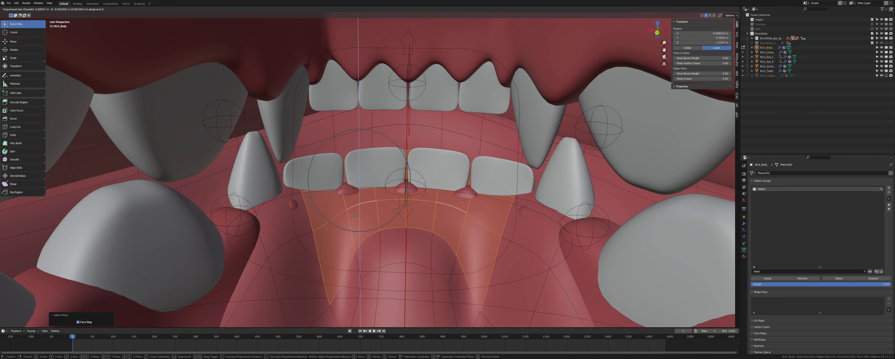
click(355, 215)
shift+middle_drag(297, 224, 314, 148)
click(313, 149)
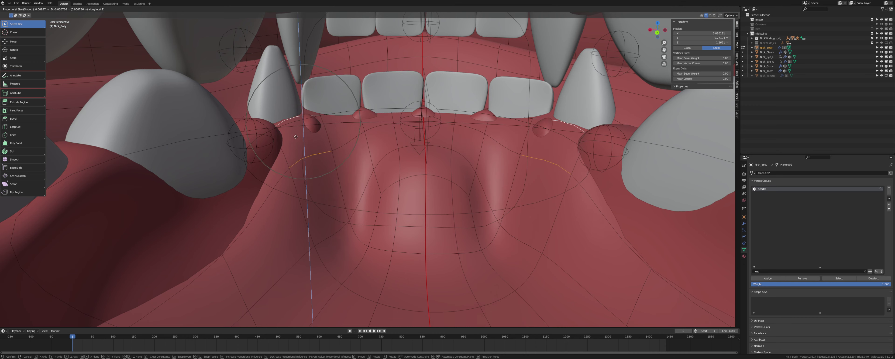
click(300, 167)
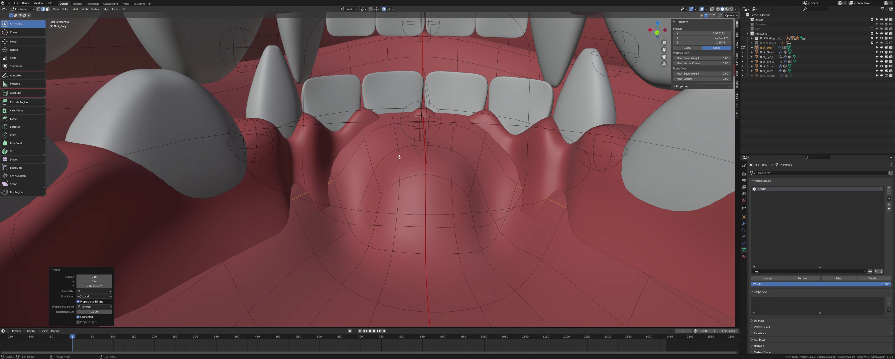
Dissolve two surplus edge loops on the floor of the mouth.
alt+click(391, 151)
scroll(391, 151, down, 4)
middle_drag(391, 151, 405, 194)
key(alt+z)
key(alt+z)
key(ctrl+x)
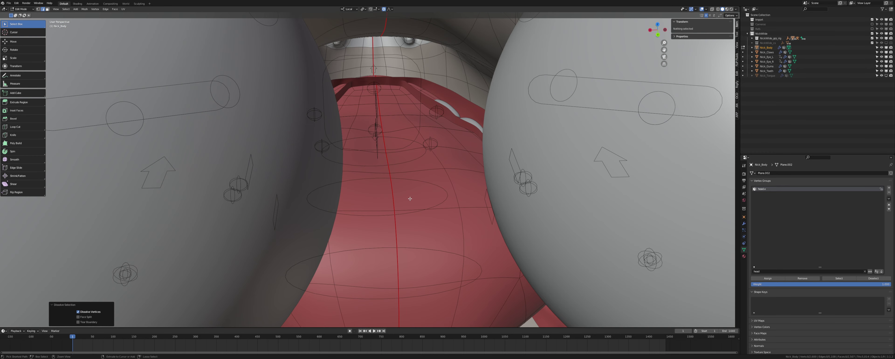
alt+click(410, 195)
key(ctrl+x)
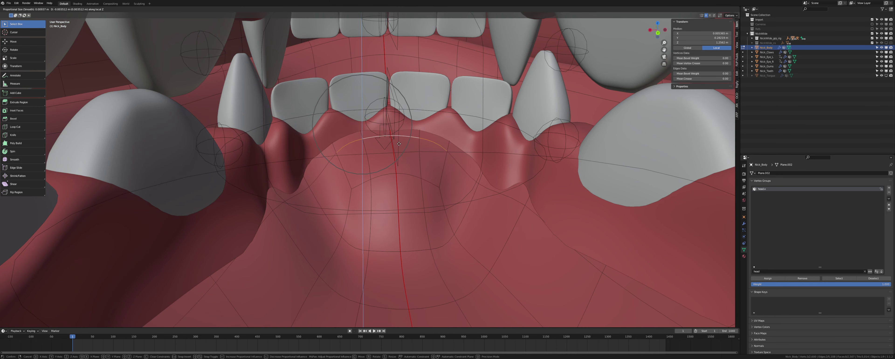
Reposition the lining edges on the mouth floor just behind the lower incisors along Z.
click(399, 157)
middle_drag(399, 157, 521, 247)
click(515, 204)
click(515, 224)
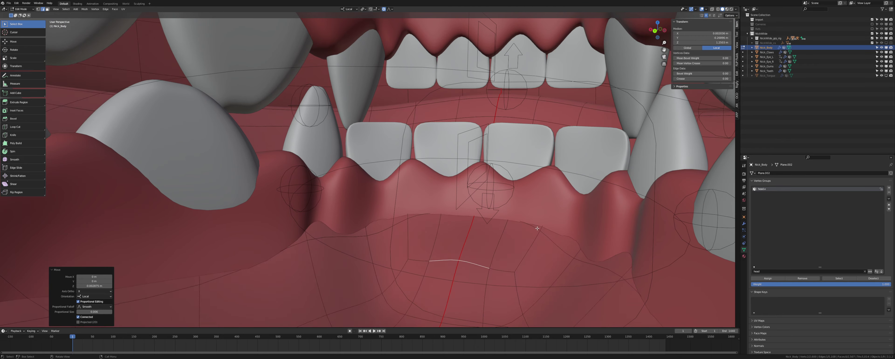
Check the lining in Object Mode, and move the edge under the lower incisors along local Z in Edit Mode.
key(Tab)
middle_drag(465, 248, 429, 138)
key(Tab)
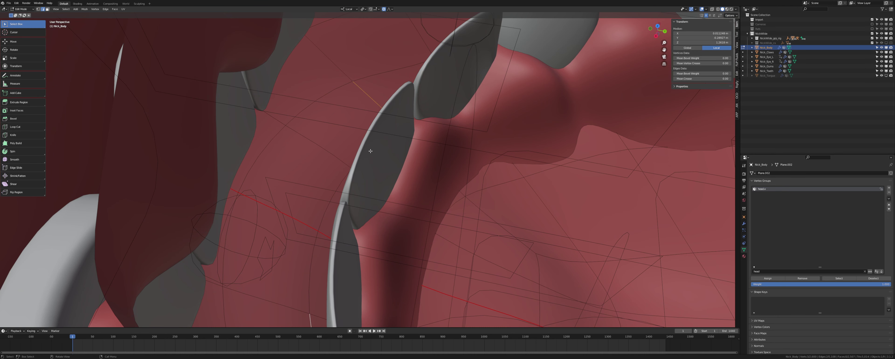
key(alt+z)
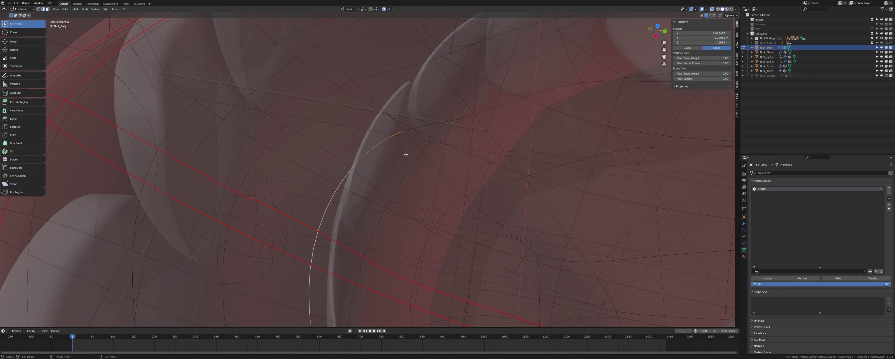
key(alt+z)
middle_drag(405, 155, 411, 240)
key(g)
key(z)
click(411, 267)
Reposition the front lining edges under the lower teeth in Y and Z from the right orthographic view with X-ray on.
middle_drag(411, 267, 439, 106)
key(KP_3)
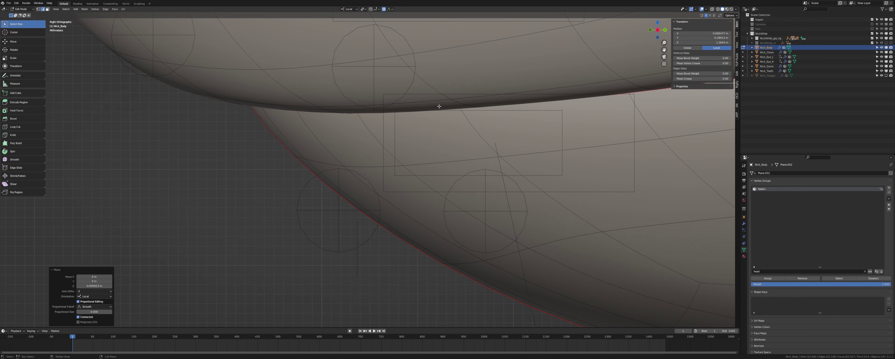
key(alt+z)
click(419, 125)
scroll(473, 157, down, 1)
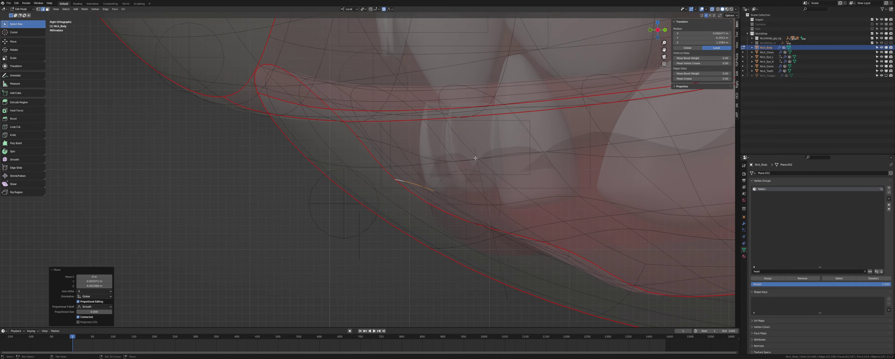
shift+middle_drag(471, 146, 405, 141)
click(453, 130)
Select the side edges of the lower mouth lining and move them along local Z.
click(363, 116)
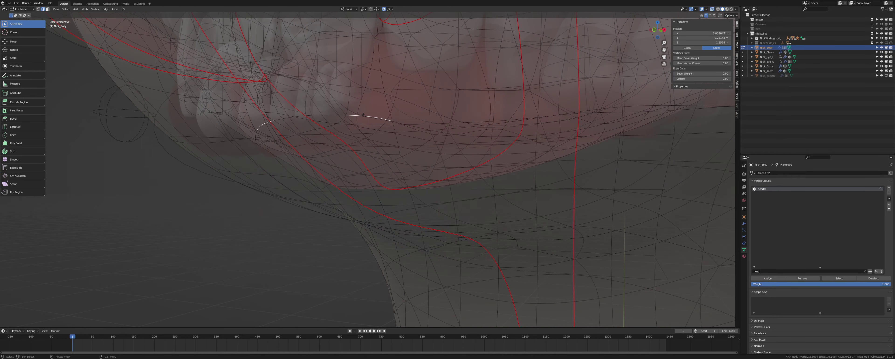
shift+click(353, 118)
middle_drag(353, 117, 384, 134)
click(365, 138)
right_click(414, 144)
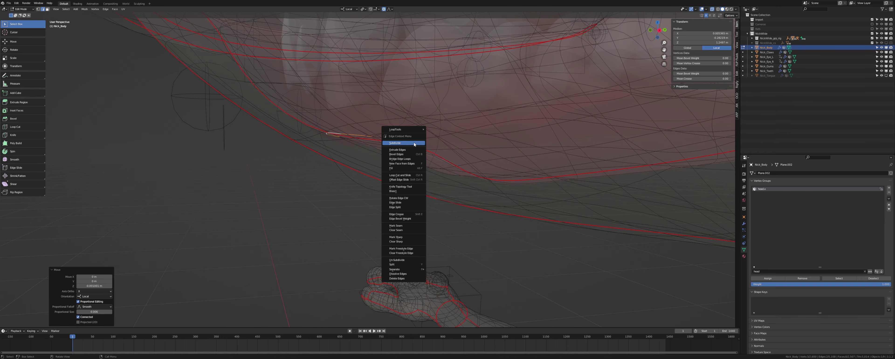
Move the lining edge beside the lower side teeth along local Z with proportional editing.
middle_drag(410, 138, 429, 121)
key(alt+z)
key(alt+z)
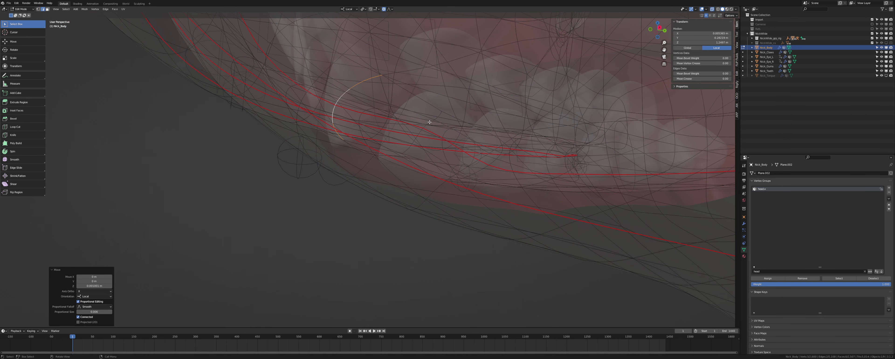
click(422, 132)
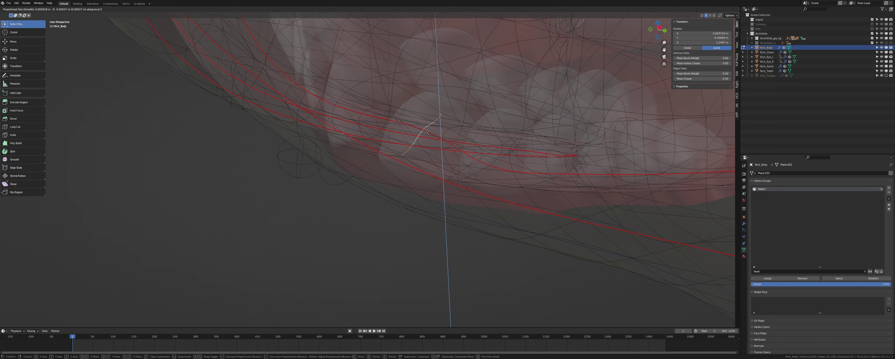
click(427, 131)
Adjust the centre vertex of the lower mouth lining in vertex select mode, and leave Edit Mode with X-ray off.
middle_drag(427, 130, 445, 113)
key(1)
click(442, 140)
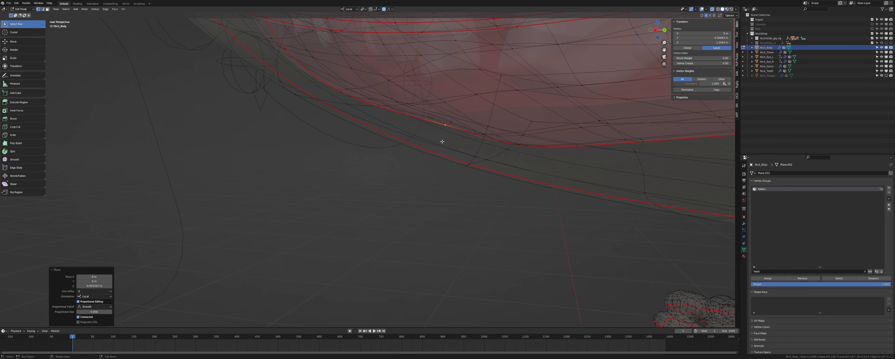
key(alt+z)
scroll(439, 120, down, 3)
key(Tab)
Move the jaw control down along Z to open the mouth, and save the file.
scroll(434, 111, down, 4)
click(274, 123)
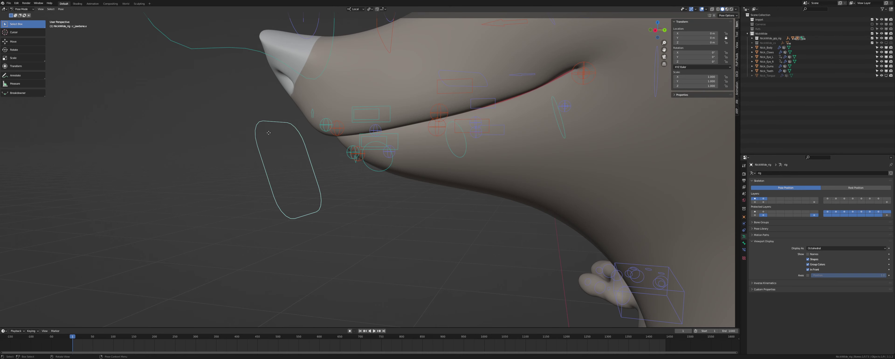
key(g)
key(z)
click(285, 171)
middle_drag(286, 171, 332, 152)
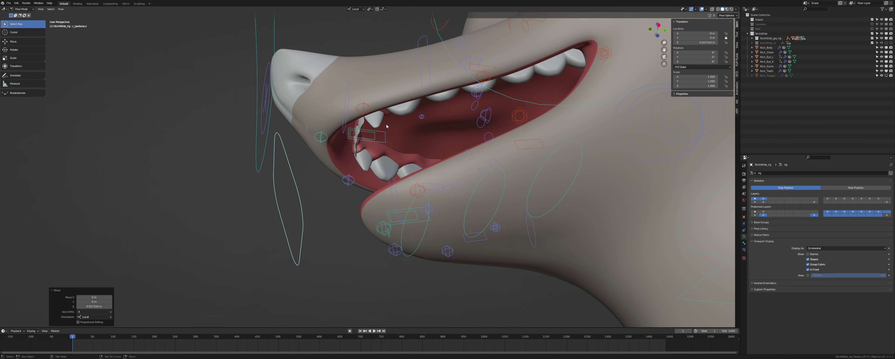
middle_drag(387, 126, 359, 168)
key(ctrl+s)
Move the centre edge of Nick_Body's palate along Z in Edit Mode with edge selection.
key(Tab)
scroll(379, 165, up, 2)
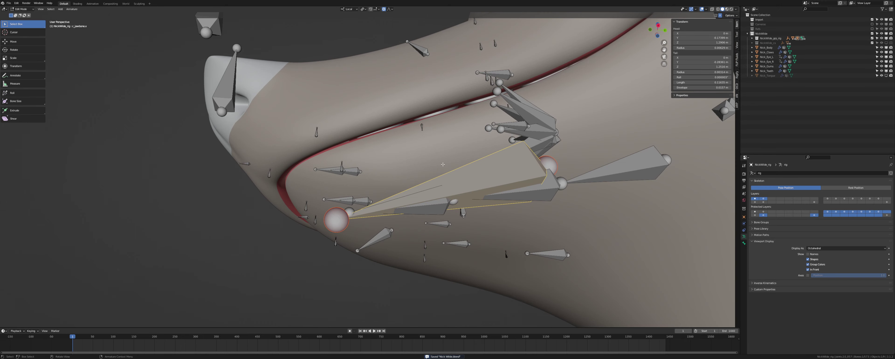
key(Tab)
key(ctrl+Tab)
click(441, 151)
key(Tab)
key(2)
click(455, 138)
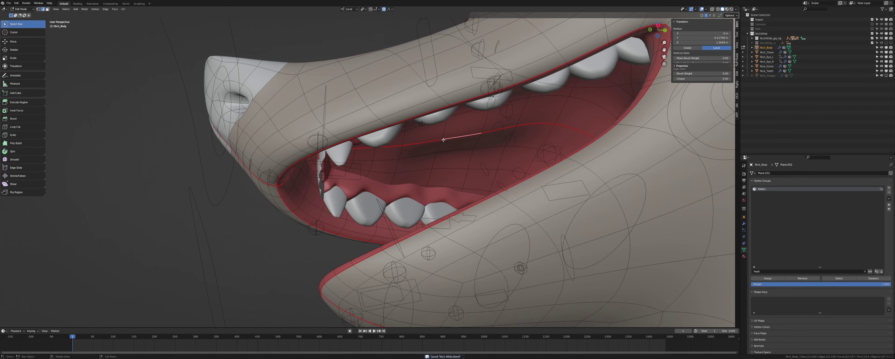
middle_drag(417, 156, 471, 138)
key(g)
key(z)
click(410, 173)
Grow the selection by three steps across the upper mouth lining and smooth its vertices.
middle_drag(410, 172, 425, 169)
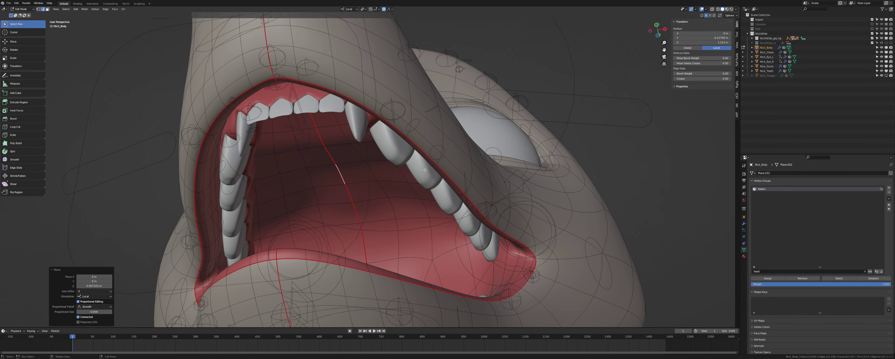
key(1)
key(ctrl+KP_Add)
key(ctrl+KP_Add)
key(ctrl+KP_Add)
right_click(357, 218)
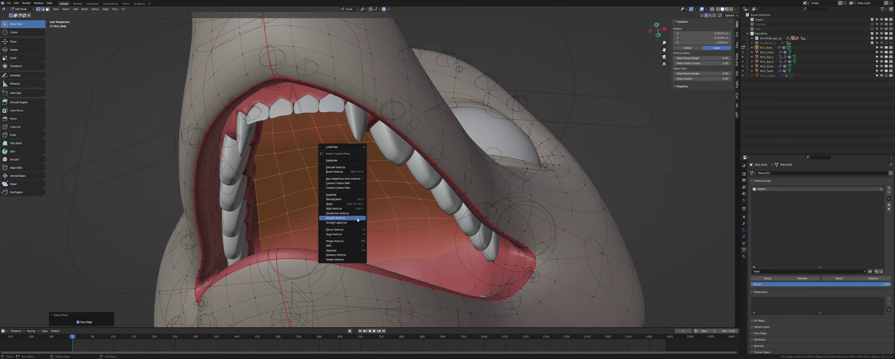
click(357, 218)
Select the centre of the mouth floor, grow the selection by three steps, and smooth its vertices.
middle_drag(357, 218, 418, 180)
key(ctrl+KP_Add)
key(ctrl+KP_Add)
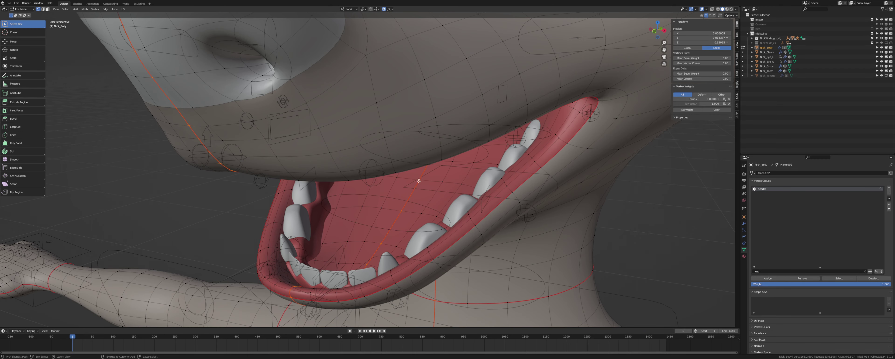
click(418, 181)
key(ctrl+KP_Add)
key(ctrl+KP_Add)
key(ctrl+KP_Add)
right_click(418, 181)
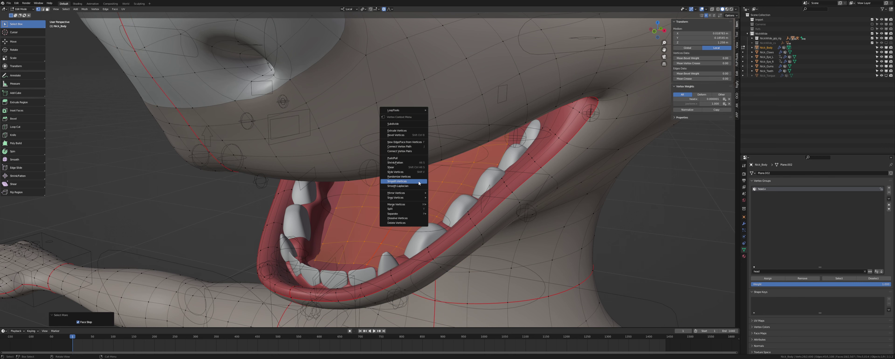
click(419, 181)
Return to posing the rig, reset the jaw control to close the mouth, and save the file.
middle_drag(419, 181, 412, 158)
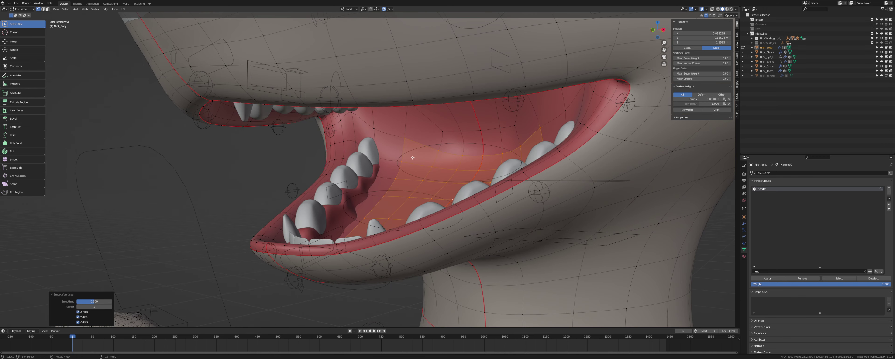
key(Tab)
scroll(412, 157, down, 3)
middle_drag(433, 188, 397, 183)
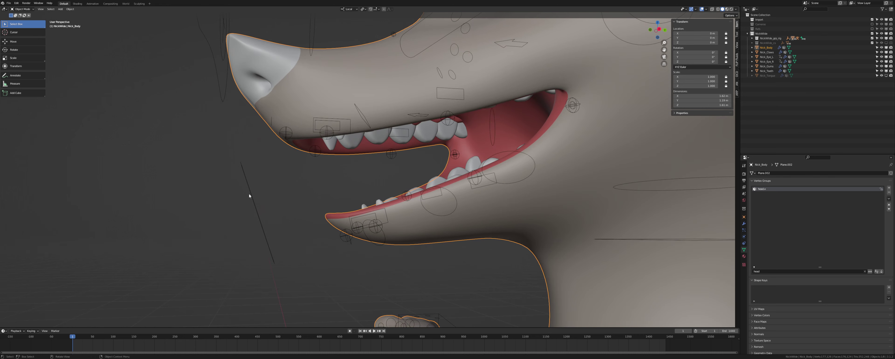
click(251, 190)
key(alt+r)
key(ctrl+s)
Examine the closed mouth from the side and front, and try rotating the neck control.
scroll(252, 192, down, 1)
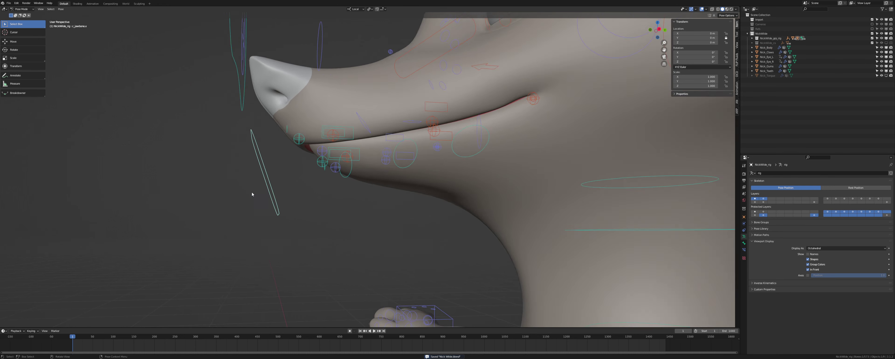
middle_drag(252, 192, 311, 203)
scroll(312, 205, down, 3)
click(411, 202)
key(KP_1)
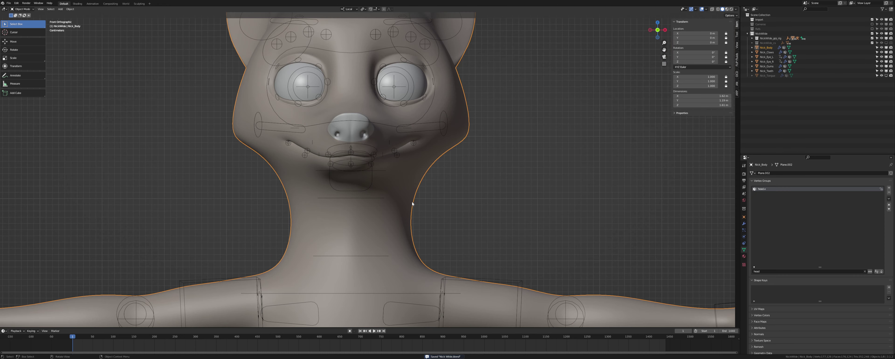
click(378, 255)
scroll(392, 226, down, 3)
shift+middle_drag(407, 197, 420, 217)
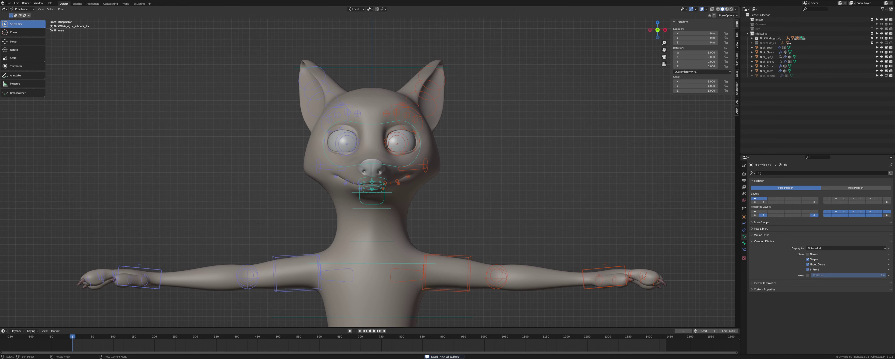
key(r)
key(Escape)
middle_drag(437, 191, 374, 187)
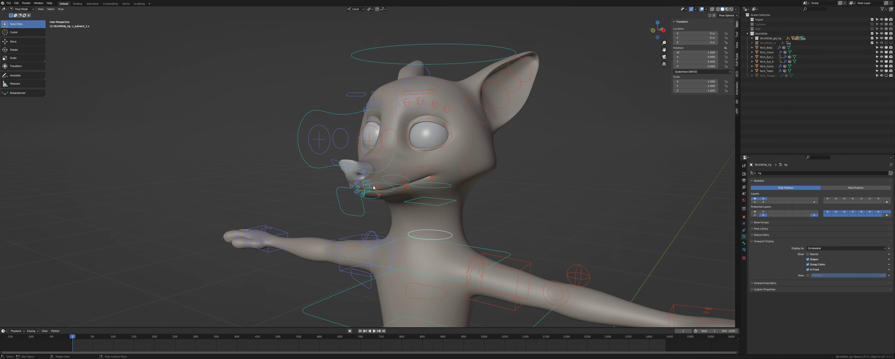
Leave Pose Mode and open Nick_Body in Edit Mode with the head in view.
key(ctrl+Tab)
click(405, 171)
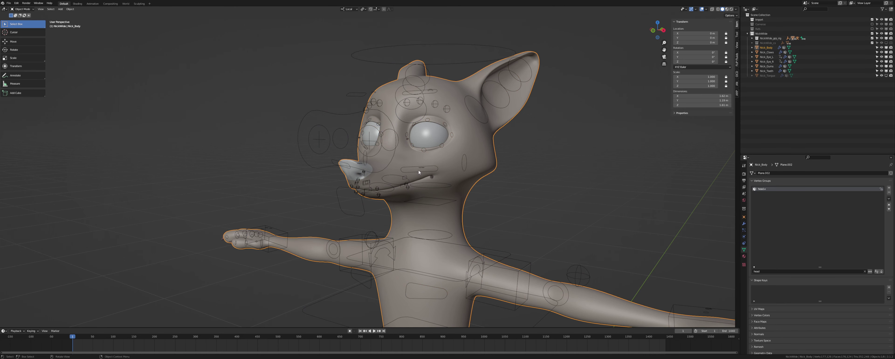
scroll(406, 171, up, 5)
key(Tab)
scroll(406, 171, down, 2)
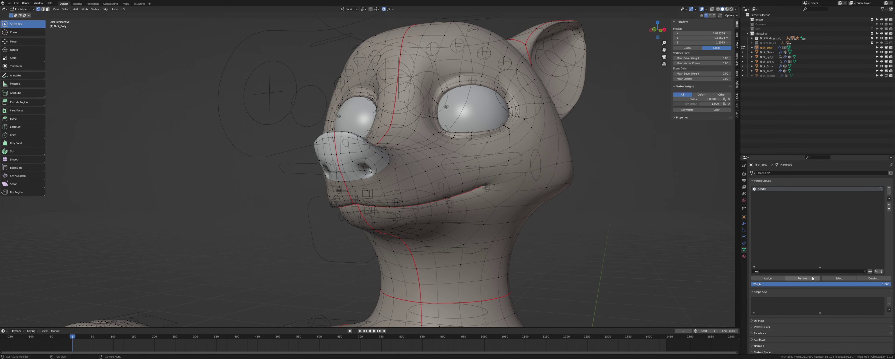
Select the vertices assigned to the head vertex group and check their coverage around the muzzle and nose.
click(830, 279)
scroll(389, 163, up, 2)
middle_drag(382, 155, 413, 152)
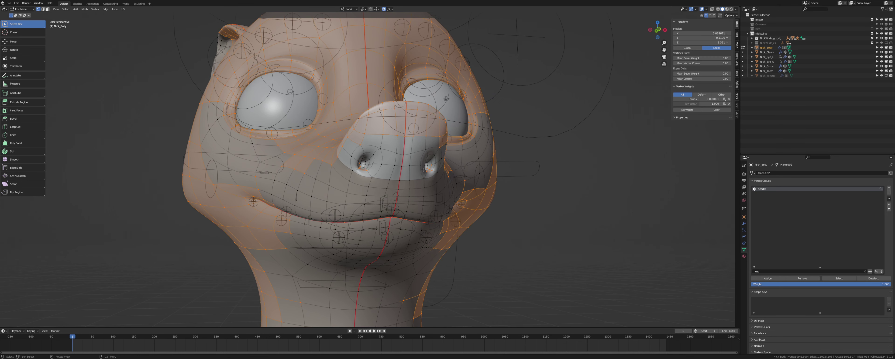
Select the nose faces by growing from its front, exclude the snout bridge faces, and assign them to the head vertex group.
key(3)
key(alt+a)
click(413, 146)
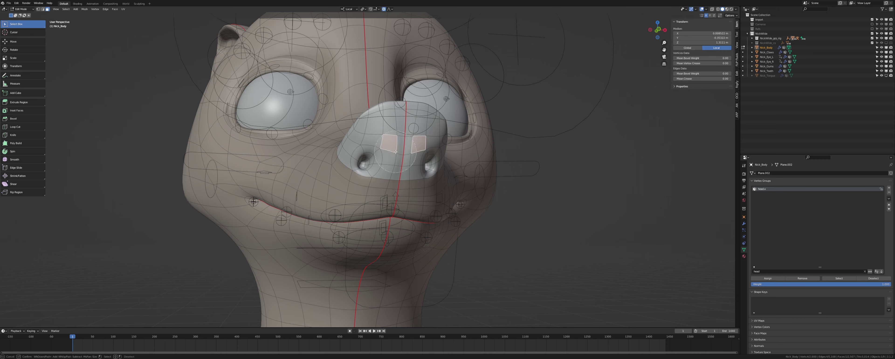
key(ctrl+KP_Add)
key(ctrl+KP_Add)
key(ctrl+KP_Add)
key(ctrl+KP_Add)
key(ctrl+KP_Add)
middle_drag(386, 151, 386, 174)
key(ctrl+KP_Add)
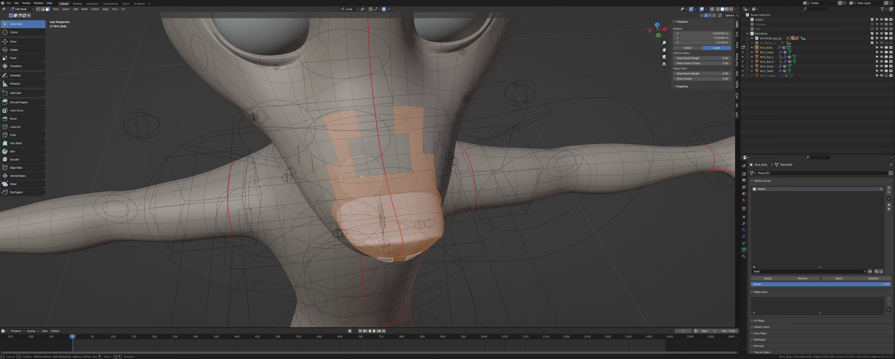
shift+drag(403, 124, 373, 164)
middle_drag(373, 166, 398, 162)
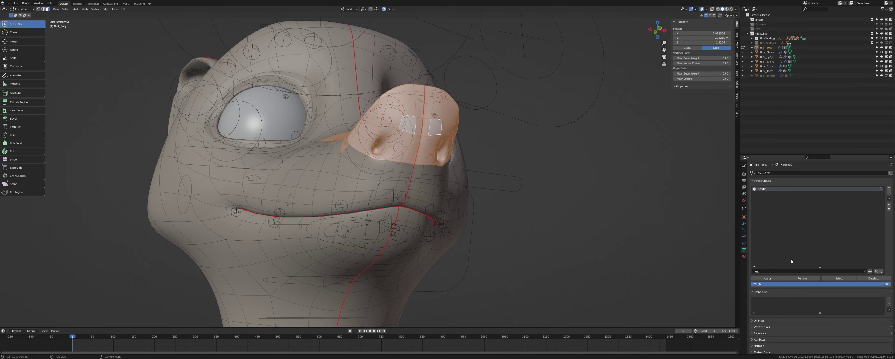
click(777, 279)
Select an edge loop along the mouth, assign it to the head vertex group, and leave Edit Mode.
middle_drag(452, 180, 363, 177)
key(2)
alt+click(403, 177)
click(774, 280)
scroll(361, 219, down, 6)
key(Tab)
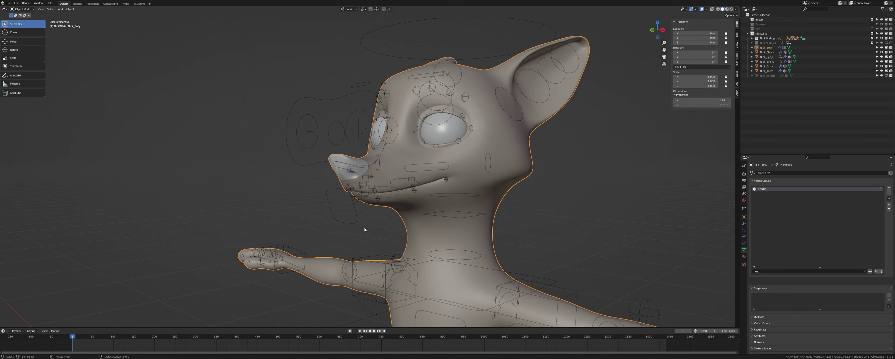
Test the head deformation by trial-rotating the head control, and return to the body mesh.
click(398, 59)
middle_drag(399, 61, 422, 62)
key(r)
right_click(516, 118)
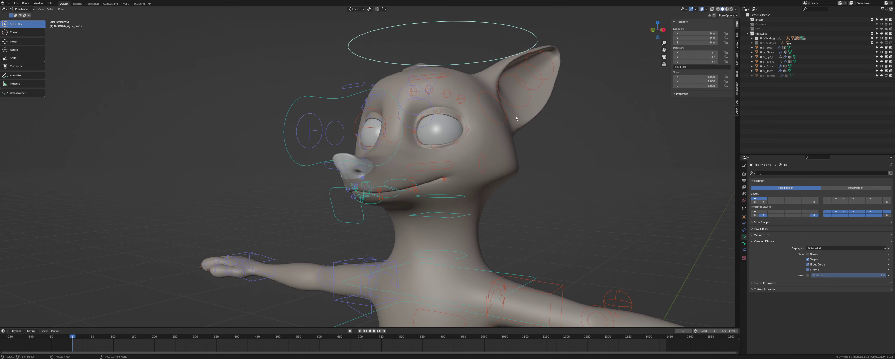
click(388, 167)
scroll(383, 190, up, 5)
shift+middle_drag(411, 194, 384, 155)
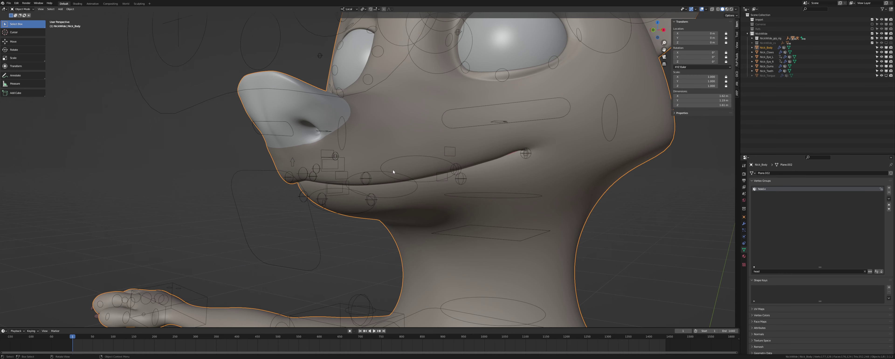
Select the edge loops along the lower lip of the body mesh in Edit Mode.
key(Tab)
alt+click(453, 169)
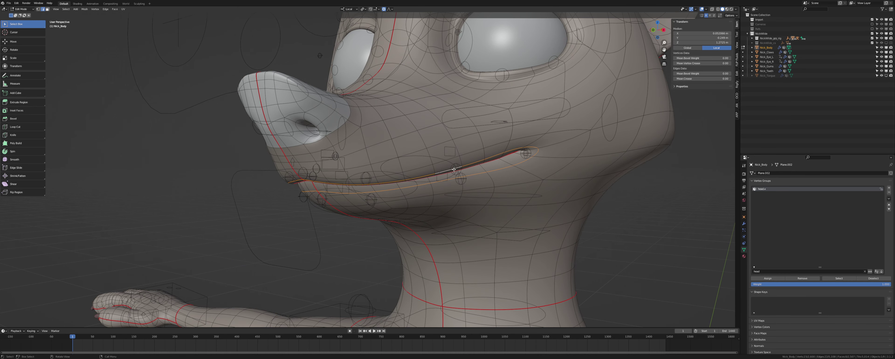
key(ctrl+KP_Add)
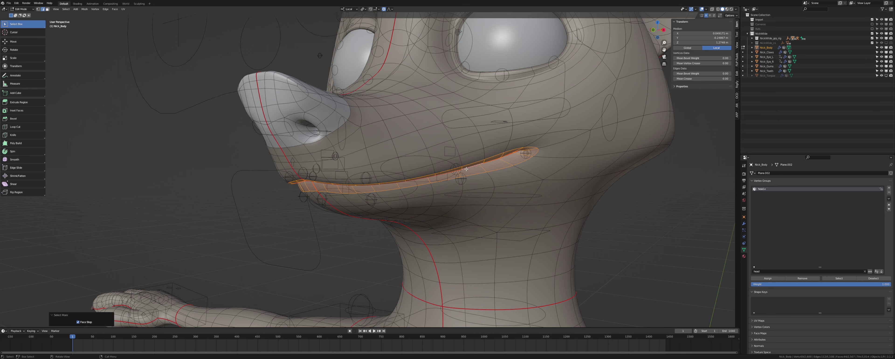
alt+scroll(466, 168, up, 1)
alt+click(493, 161)
alt+shift+click(494, 156)
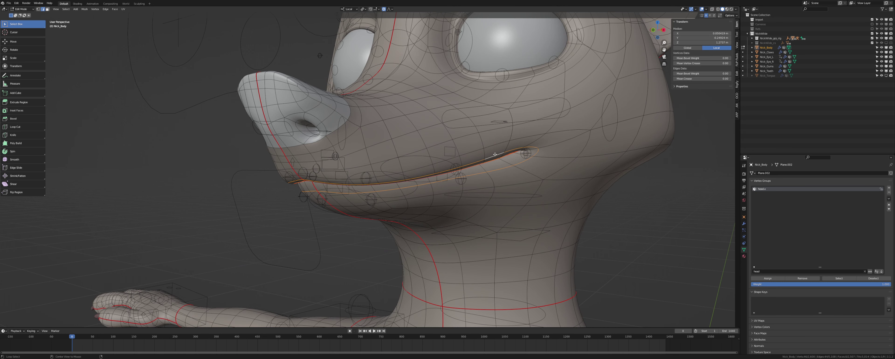
scroll(533, 171, up, 1)
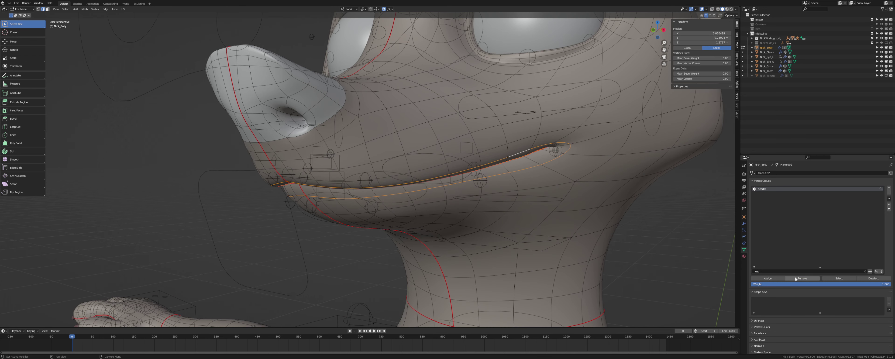
Filter the vertex groups by "jaw", make the jawbone group active, and select the edge loop below the lower lip.
click(788, 271)
text(jaw)
click(772, 191)
alt+click(538, 186)
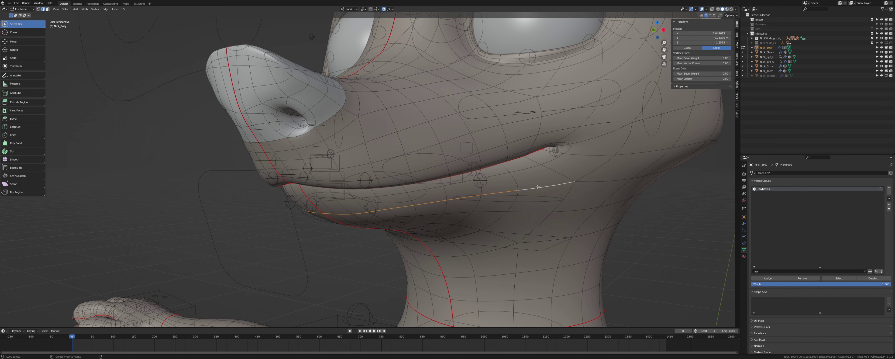
Test the neck deformation by trial-rotating the lower neck control, and return to the body mesh.
key(Tab)
middle_drag(513, 161, 471, 160)
scroll(258, 109, down, 3)
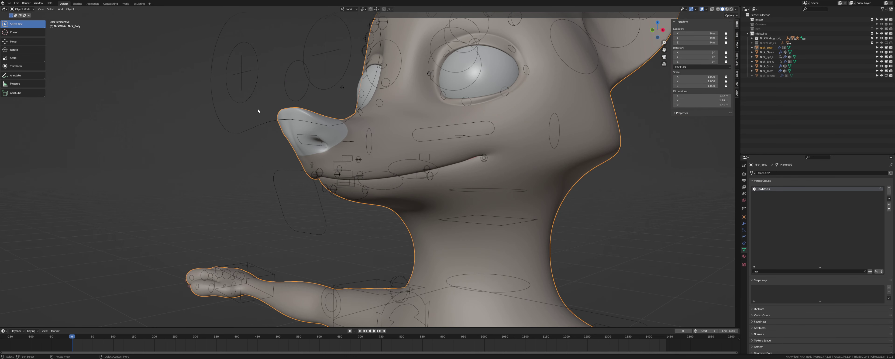
scroll(258, 111, down, 5)
click(442, 236)
key(r)
key(r)
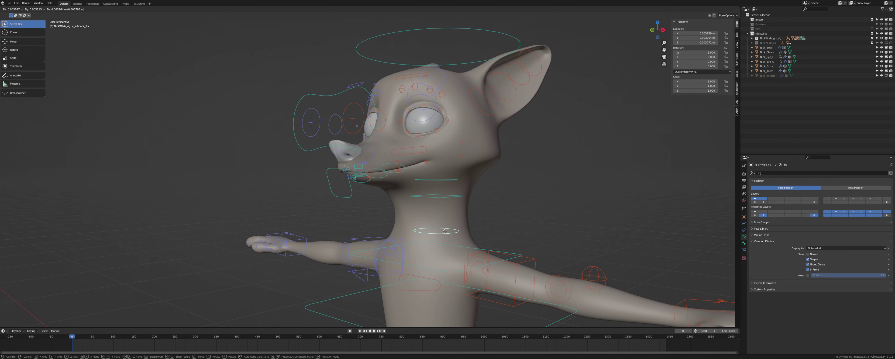
right_click(449, 162)
click(449, 162)
scroll(450, 162, up, 4)
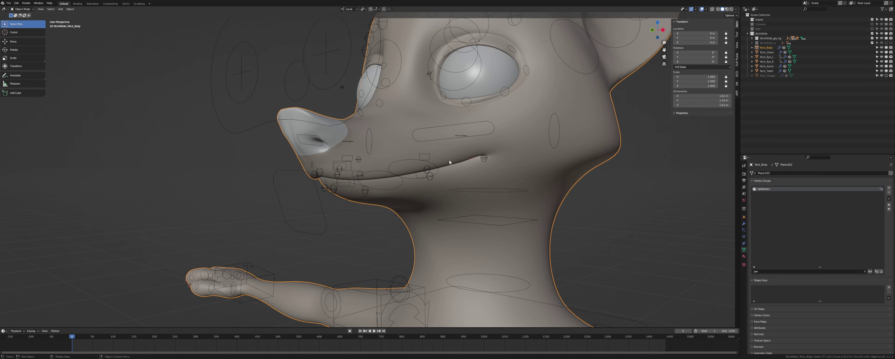
Inspect the vertex weights of a lip vertex near the mouth corner in Edit Mode.
key(Tab)
click(455, 151)
key(1)
click(458, 161)
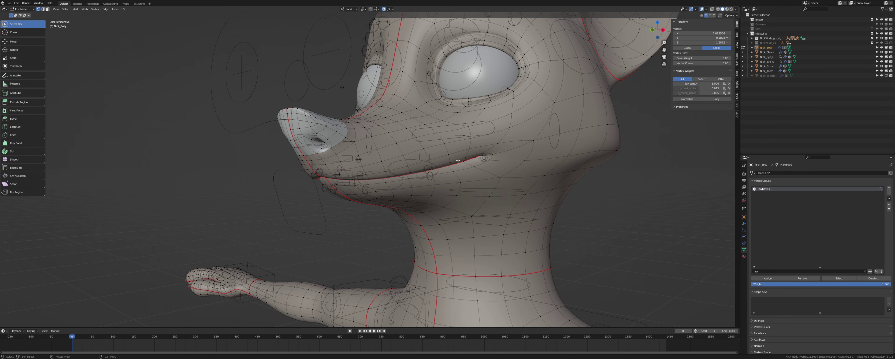
scroll(466, 155, up, 2)
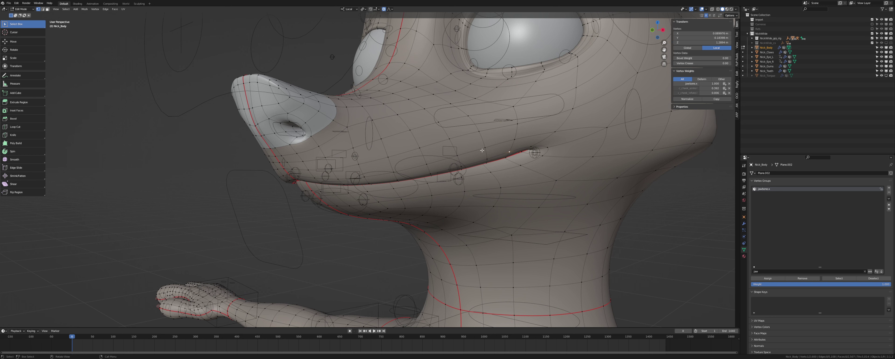
Select the mouth-corner lip control in Pose Mode and show its bone properties.
key(Tab)
click(534, 151)
key(ctrl+Tab)
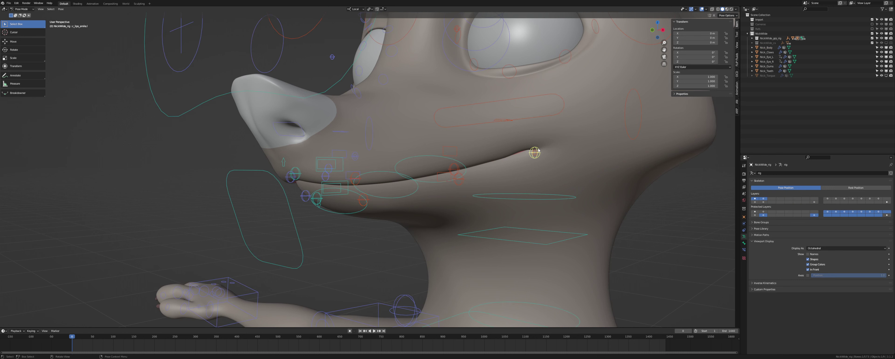
click(736, 36)
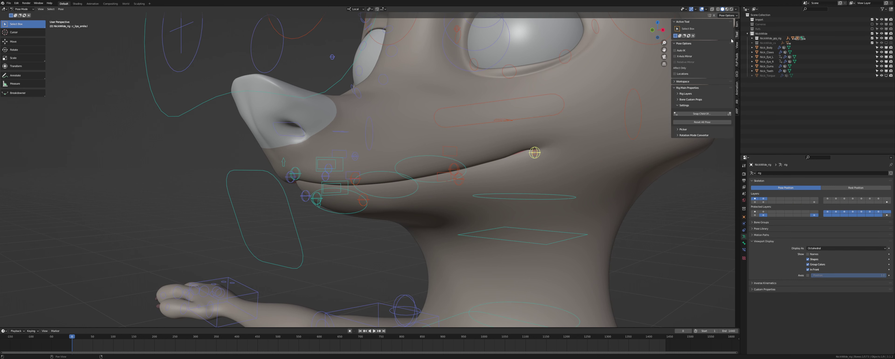
click(735, 24)
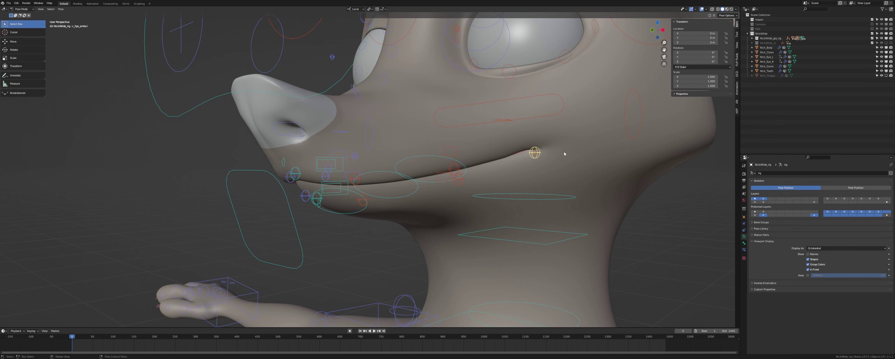
key(ctrl+Tab)
click(532, 140)
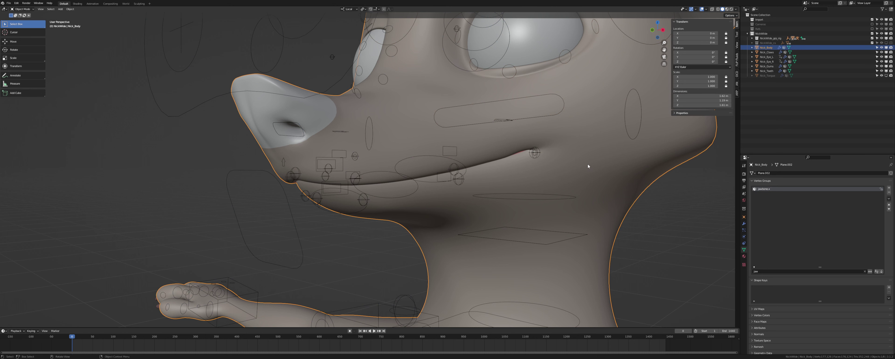
click(541, 153)
key(ctrl+Tab)
click(743, 243)
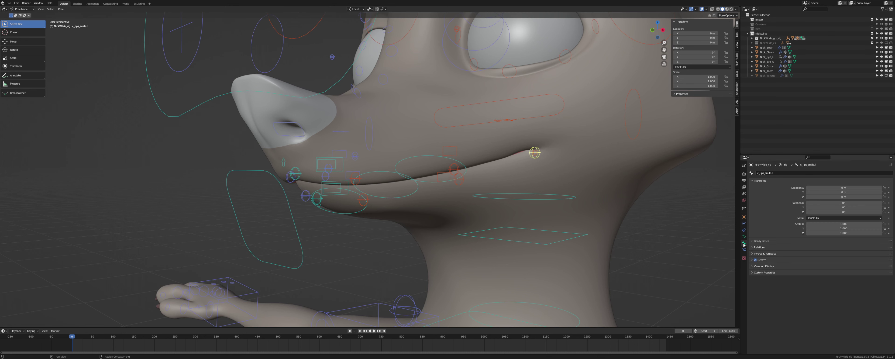
Clear the body's vertex selection and try moving the mouth-corner control in Pose Mode.
key(ctrl+Tab)
click(558, 137)
key(Tab)
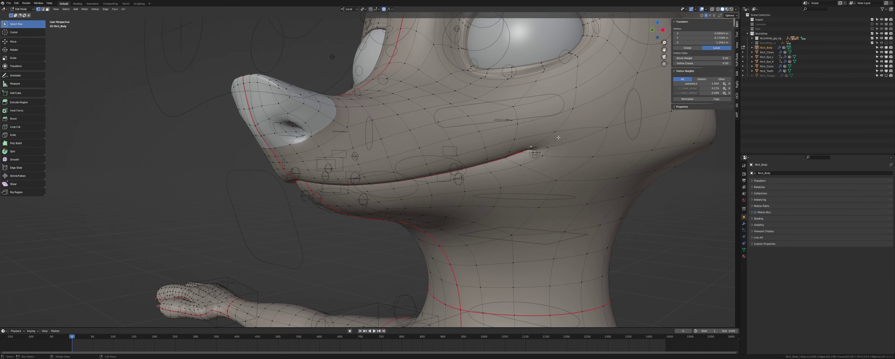
key(alt+a)
scroll(558, 137, up, 1)
key(Tab)
click(572, 147)
key(ctrl+Tab)
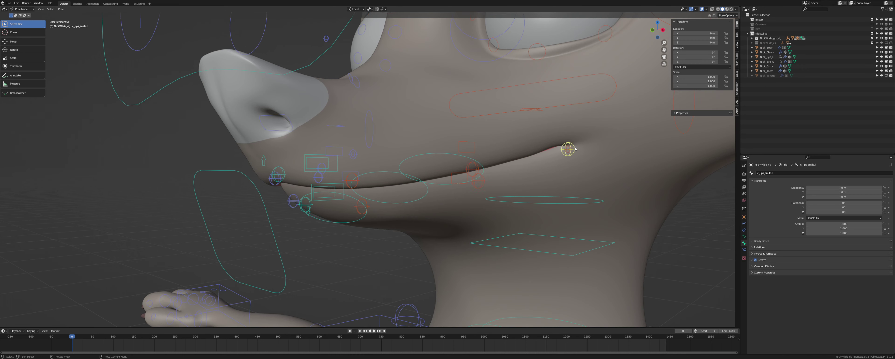
key(g)
right_click(577, 140)
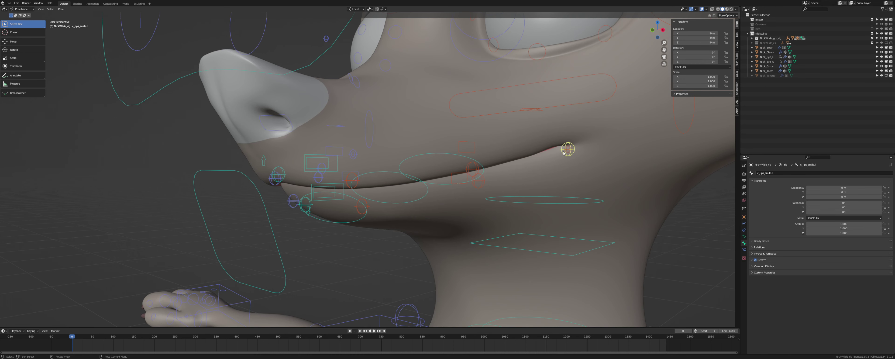
Try moving the controls along the side of the lips and at the centre of the upper lip.
click(483, 185)
key(g)
right_click(484, 185)
click(473, 169)
key(g)
right_click(472, 161)
click(275, 171)
middle_drag(274, 170, 284, 170)
click(285, 172)
key(g)
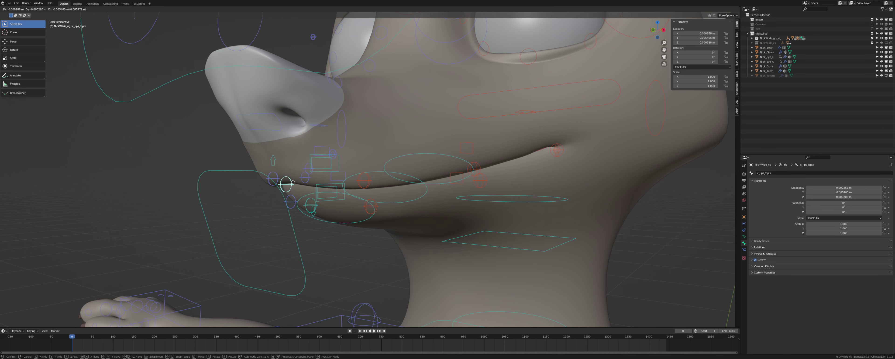
right_click(291, 181)
Select the upper and lower lip roll controls and move them to another bone layer.
click(313, 213)
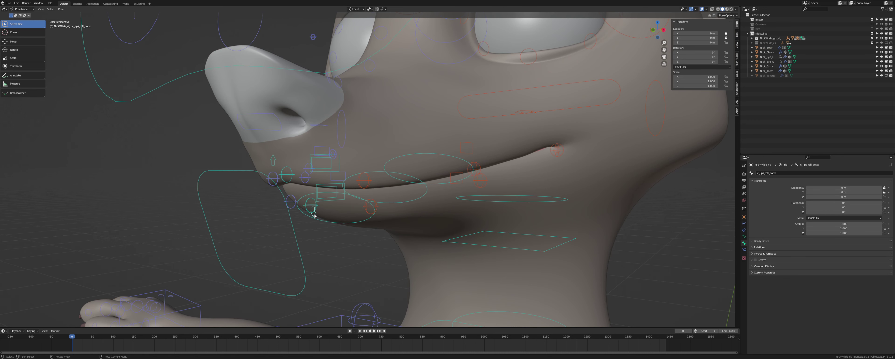
click(273, 160)
key(m)
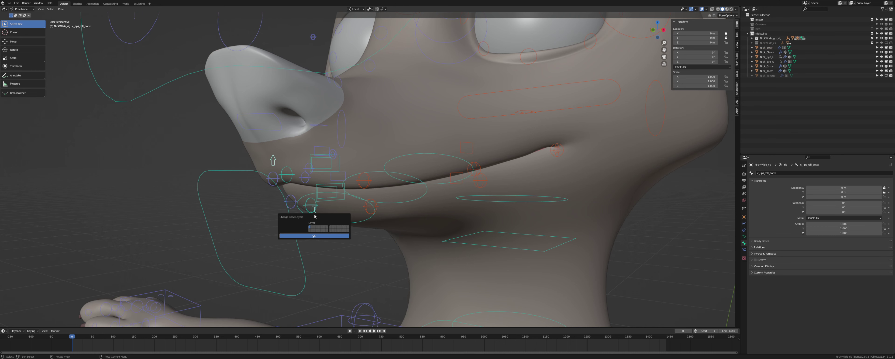
click(310, 235)
Select the front and side teeth controls of both jaws and move them to another bone layer.
middle_drag(310, 236, 293, 172)
click(292, 172)
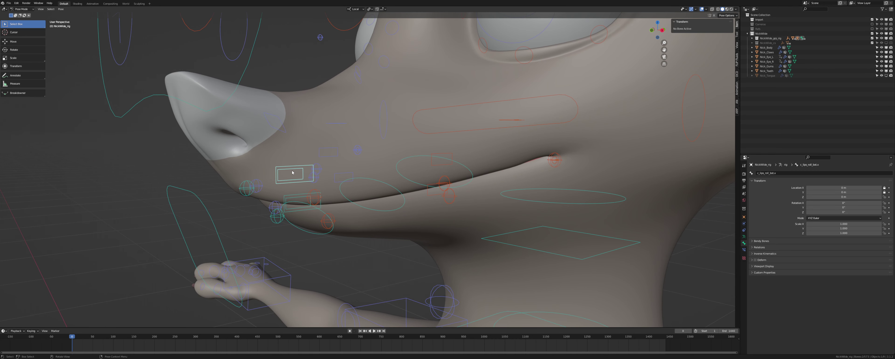
shift+click(297, 198)
shift+click(438, 160)
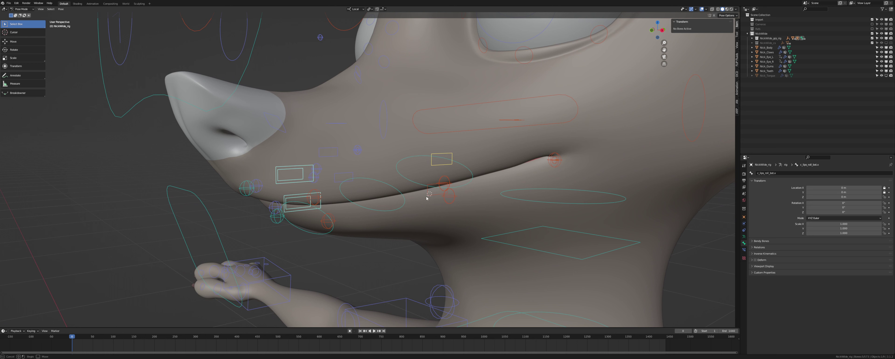
shift+click(431, 191)
shift+drag(335, 156, 332, 177)
key(m)
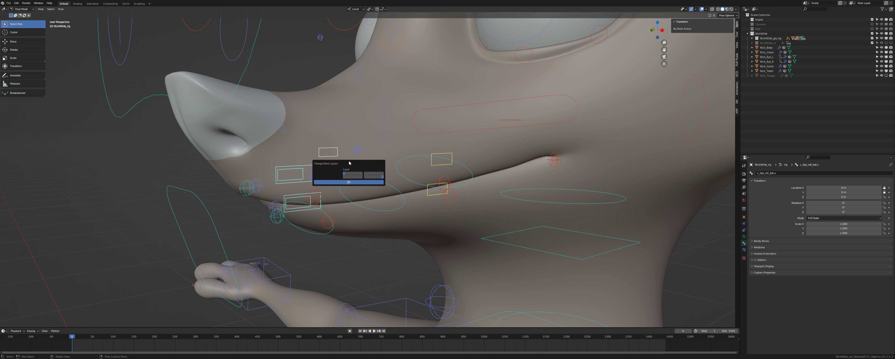
click(345, 181)
Select the cheek smile controls on both sides and move them to another bone layer.
middle_drag(343, 183, 393, 163)
click(455, 118)
middle_drag(455, 119, 441, 146)
shift+click(303, 89)
key(m)
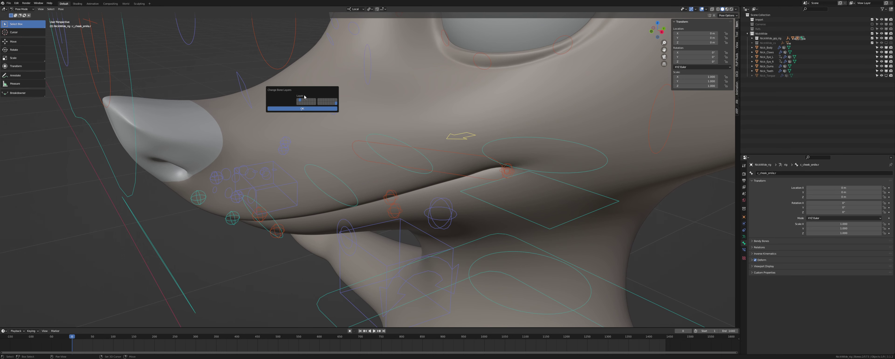
click(299, 109)
Select the mouth-corner lip control and save the file.
middle_drag(405, 148, 427, 137)
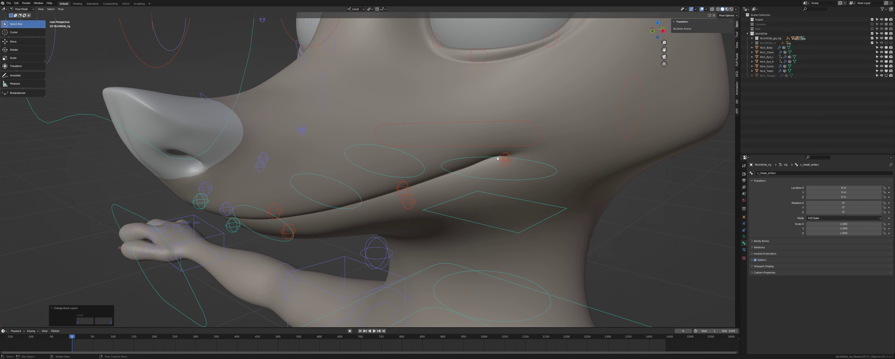
click(506, 157)
scroll(505, 158, down, 2)
mouse_move(503, 159)
middle_down()
mouse_move(482, 164)
mouse_move(494, 154)
middle_up()
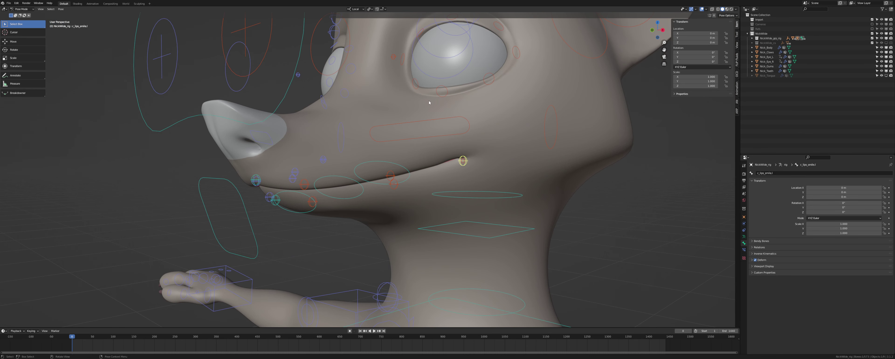
key(ctrl+s)
Select the small round control beside the left eye and move it to another bone layer.
click(393, 57)
key(m)
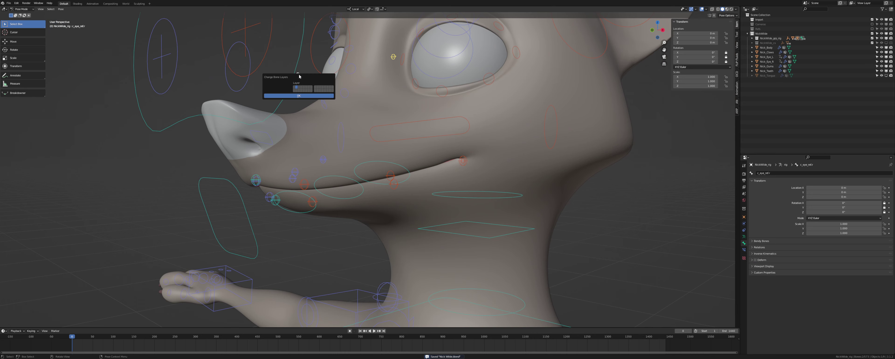
click(296, 95)
Test-rotate the left eye control, cancel, and move both eye controls to another bone layer.
middle_drag(297, 96, 357, 132)
click(346, 143)
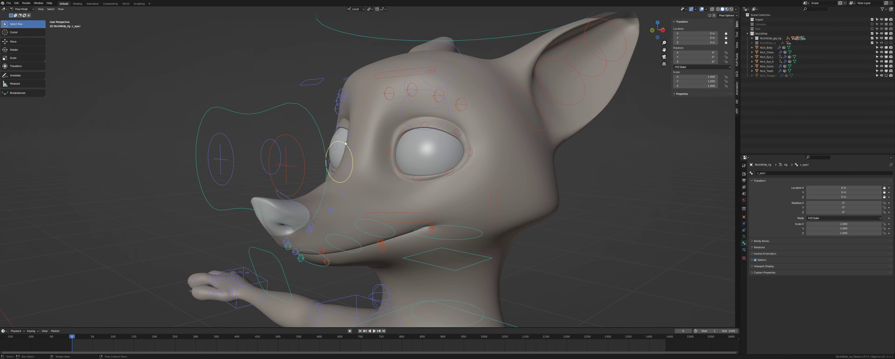
key(r)
key(Escape)
click(272, 138)
key(m)
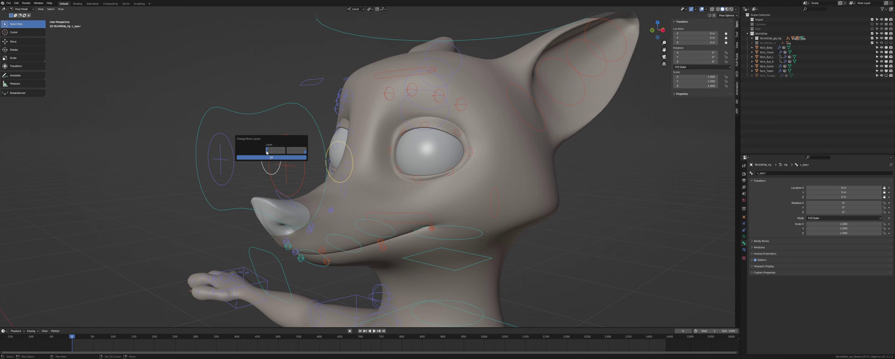
click(268, 157)
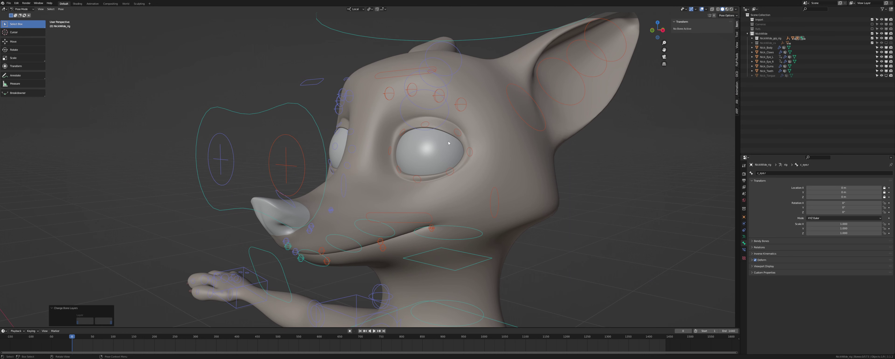
Select the fox's body mesh and save the file.
shift+middle_drag(459, 176, 460, 101)
click(473, 117)
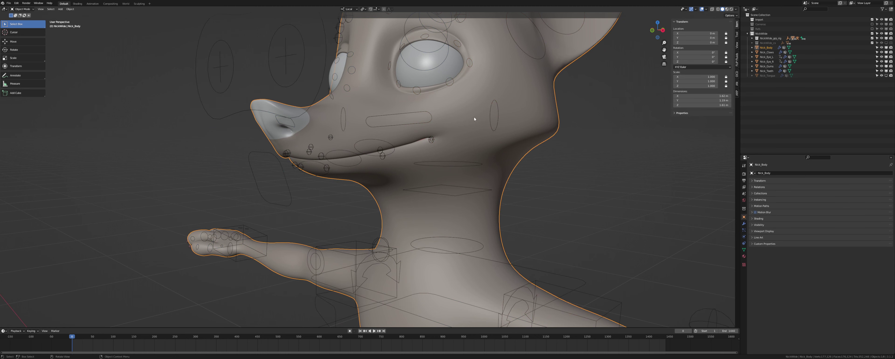
key(ctrl+s)
Enter Edit Mode on the body mesh with face selection, close to the left mouth corner.
scroll(474, 117, up, 4)
key(Tab)
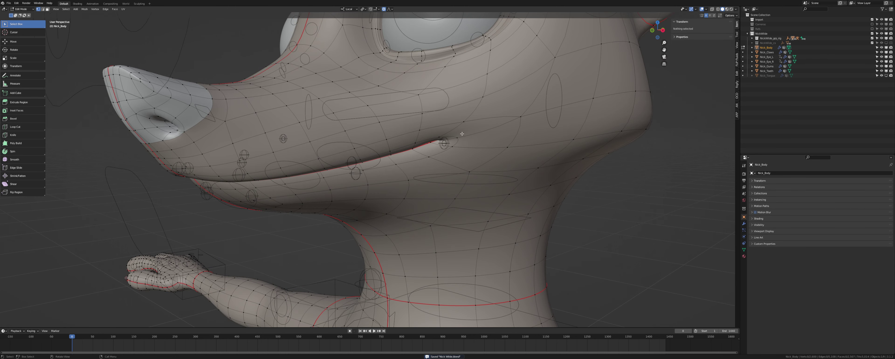
key(2)
click(451, 135)
shift+middle_drag(451, 135, 401, 137)
scroll(401, 137, up, 1)
key(3)
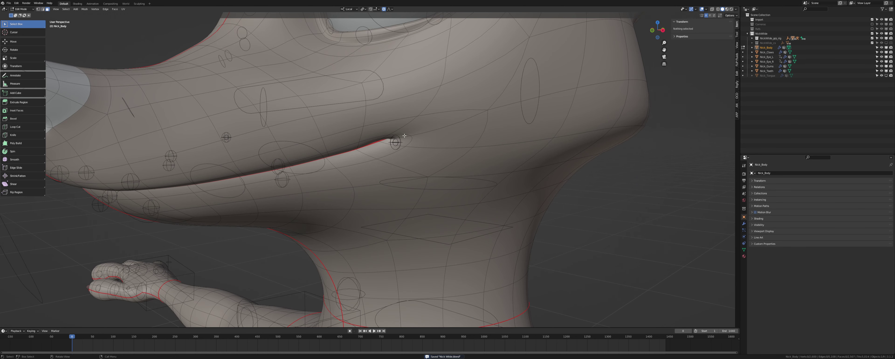
click(407, 134)
shift+click(403, 141)
shift+click(425, 125)
shift+click(438, 136)
scroll(428, 134, up, 2)
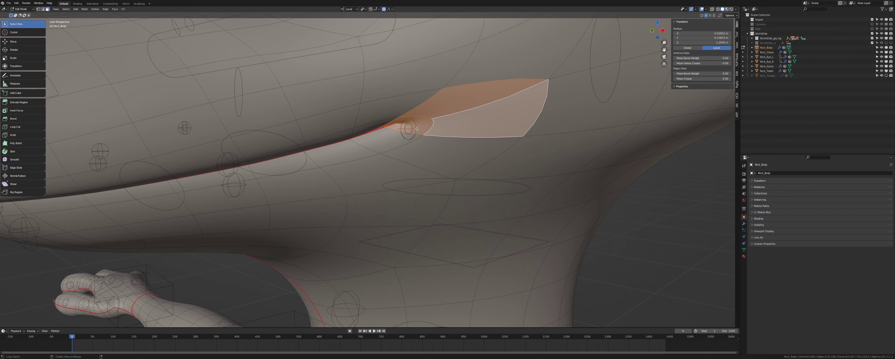
key(alt+z)
key(alt+z)
shift+middle_drag(411, 126, 436, 183)
scroll(419, 147, down, 1)
Select the upper and lower lip faces around the left mouth corner and along the adjoining lip edge.
click(417, 144)
shift+click(420, 149)
shift+click(392, 143)
shift+click(397, 147)
shift+click(393, 157)
shift+click(393, 148)
key(alt+z)
key(alt+z)
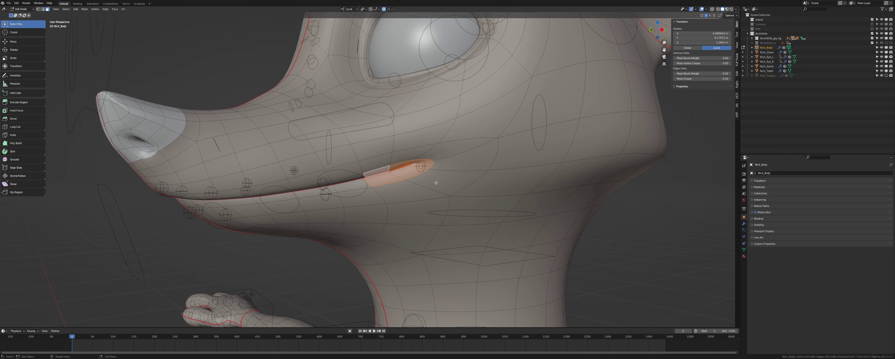
shift+click(353, 179)
shift+click(352, 185)
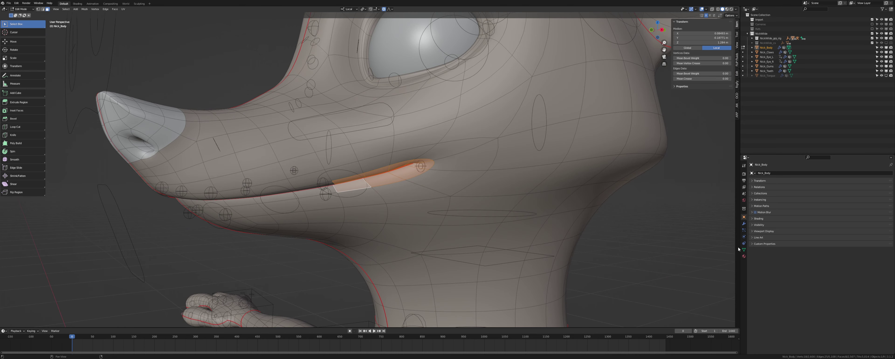
Filter the vertex groups by "lips" and assign the selected mouth-corner faces to c_lips_smile.l.
click(744, 249)
click(765, 269)
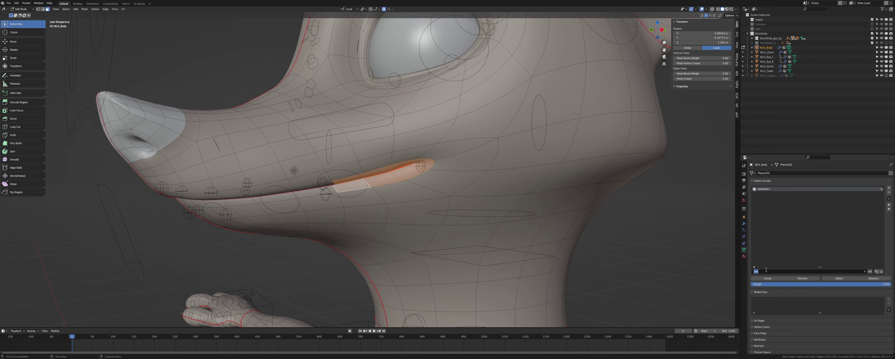
text(lips)
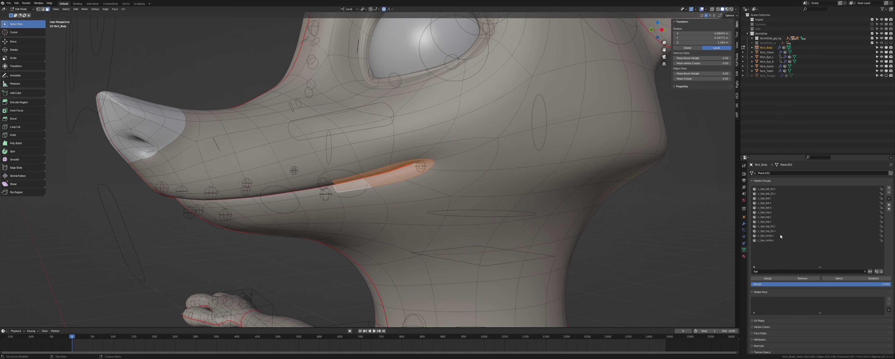
click(780, 236)
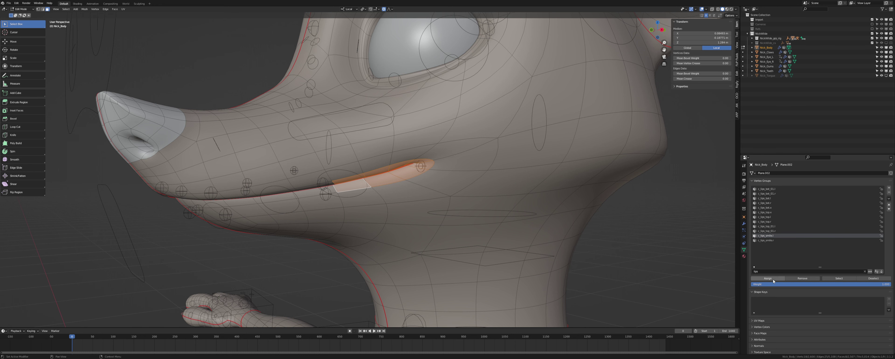
Test-move the left mouth-corner control in Pose Mode, cancel the movement and return to the body mesh.
key(Tab)
click(425, 165)
click(425, 167)
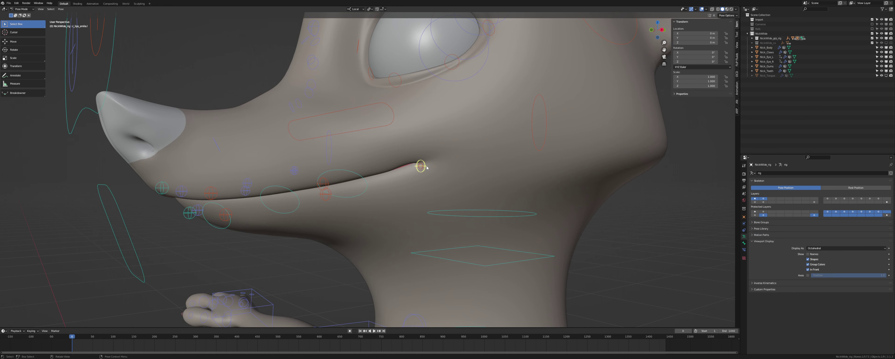
key(g)
right_click(396, 166)
click(395, 165)
shift+middle_drag(394, 162, 440, 166)
Select the strip of faces along the left upper lip and assign it to the c_lips_top_01.l vertex group.
key(Tab)
scroll(396, 177, up, 1)
middle_drag(439, 166, 433, 168)
click(466, 158)
shift+click(470, 167)
shift+click(470, 167)
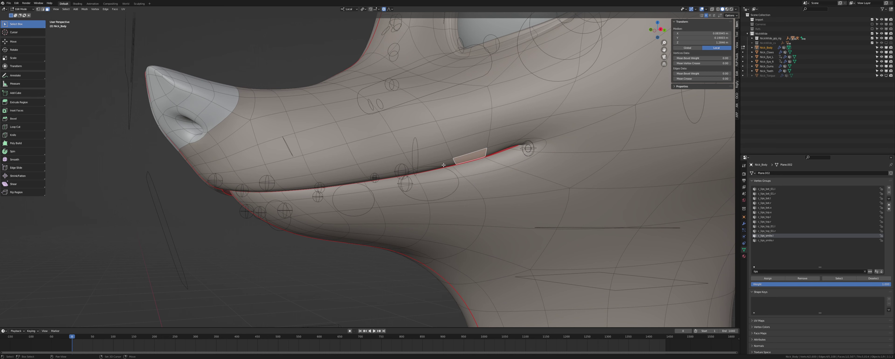
ctrl+click(433, 164)
ctrl+click(389, 170)
ctrl+click(358, 180)
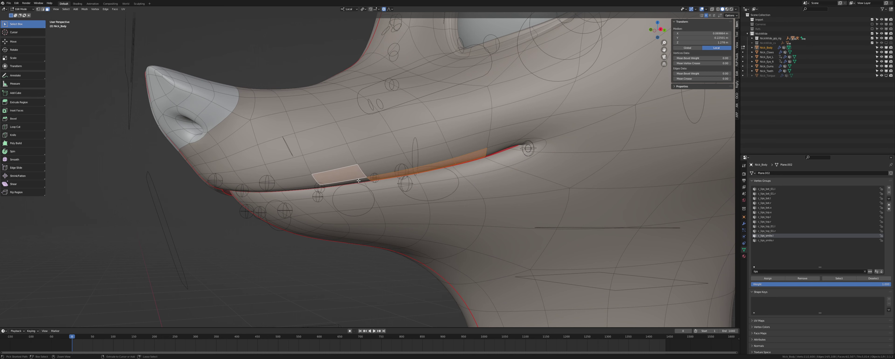
middle_drag(359, 180, 355, 160)
click(777, 227)
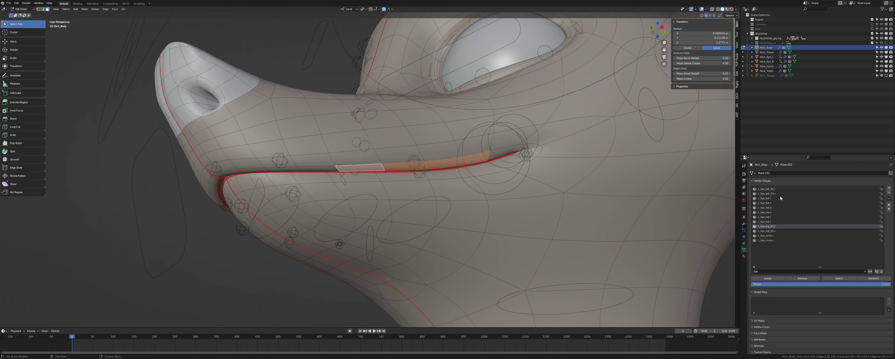
key(Tab)
click(418, 158)
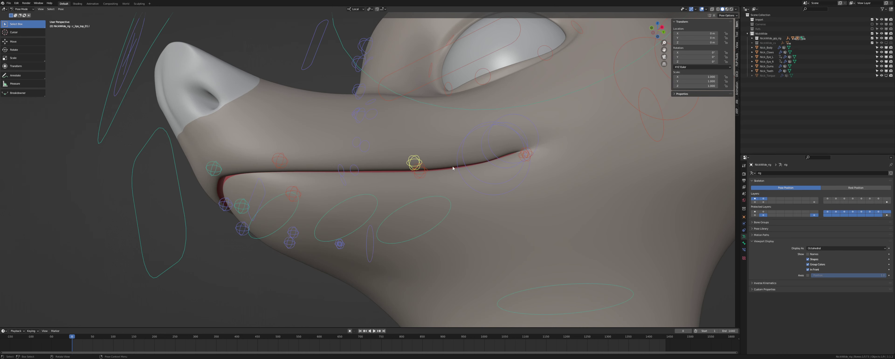
click(744, 249)
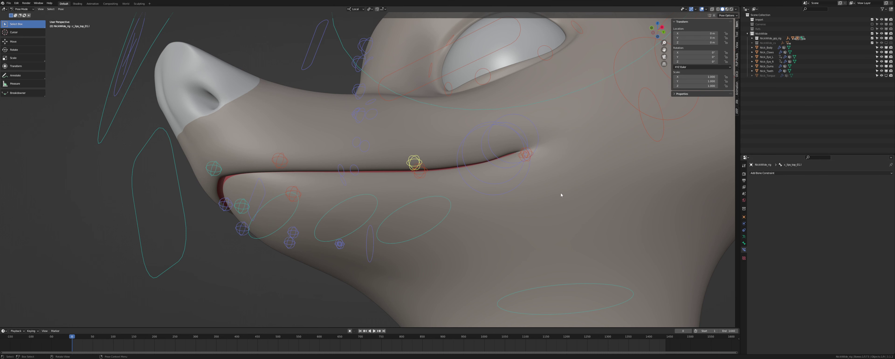
key(ctrl+z)
click(744, 249)
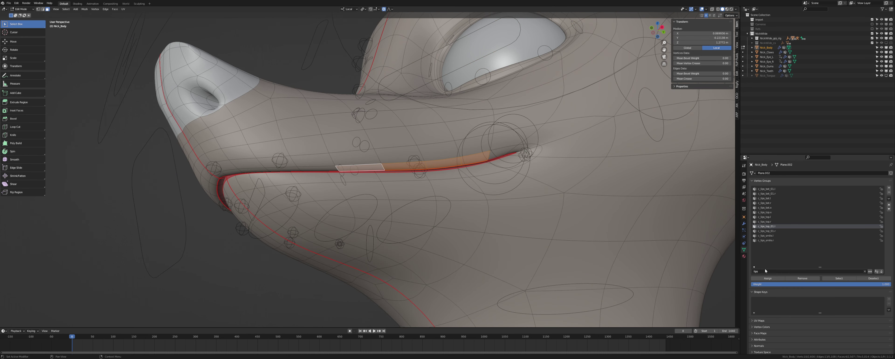
Test-move the c_lips_top_01.l lip control, cancel the movement and return to the body mesh.
key(Tab)
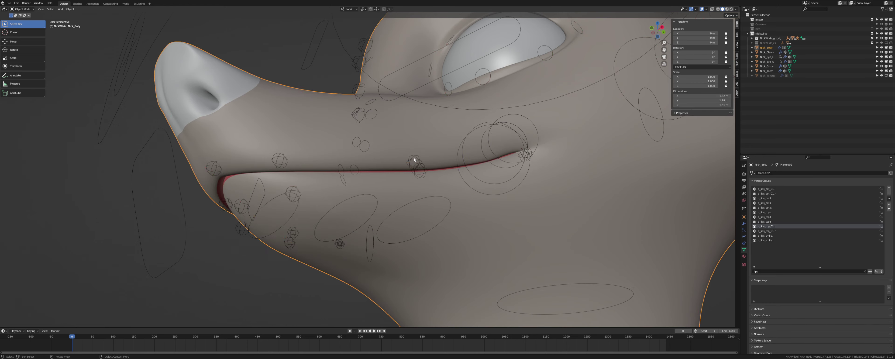
click(414, 160)
key(g)
right_click(410, 144)
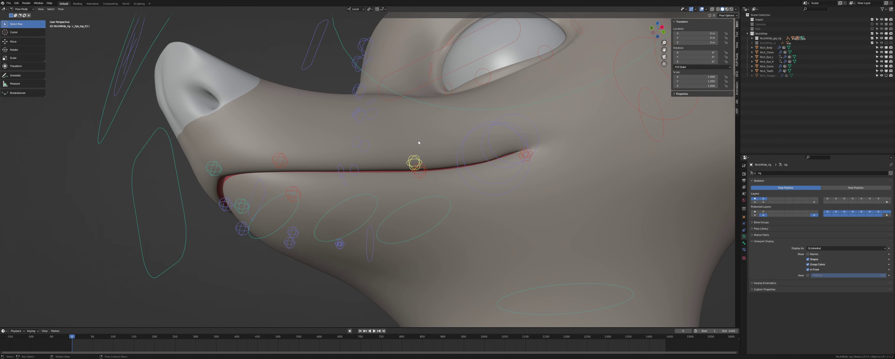
click(418, 140)
Select the upper lip faces toward the front of the muzzle and assign them to the c_lips_top.l vertex group.
key(Tab)
shift+middle_drag(349, 148, 433, 160)
click(466, 164)
shift+click(430, 160)
shift+click(396, 158)
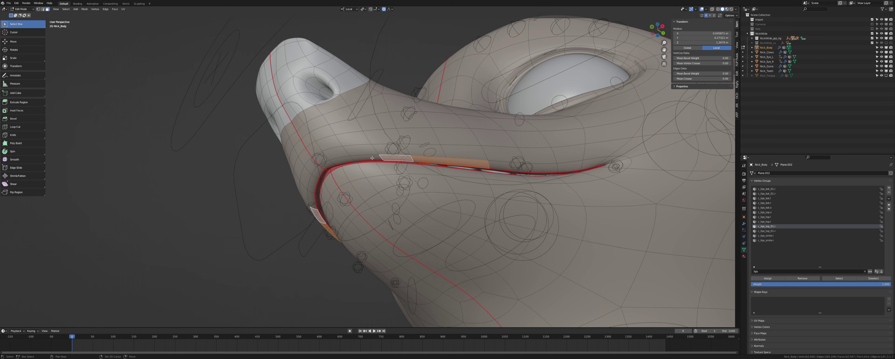
shift+click(370, 158)
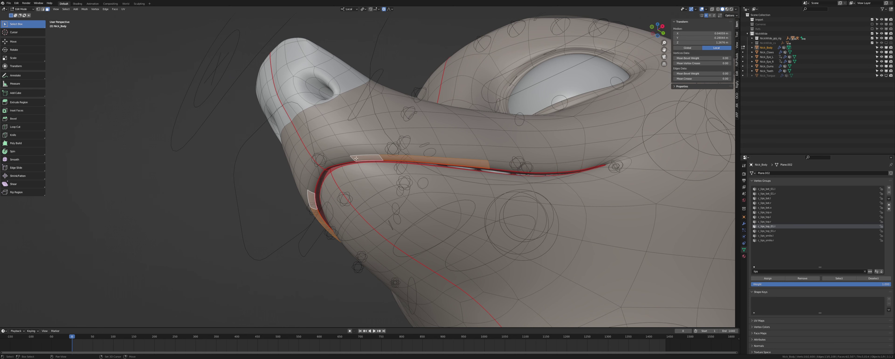
shift+middle_drag(356, 159, 370, 171)
shift+click(353, 170)
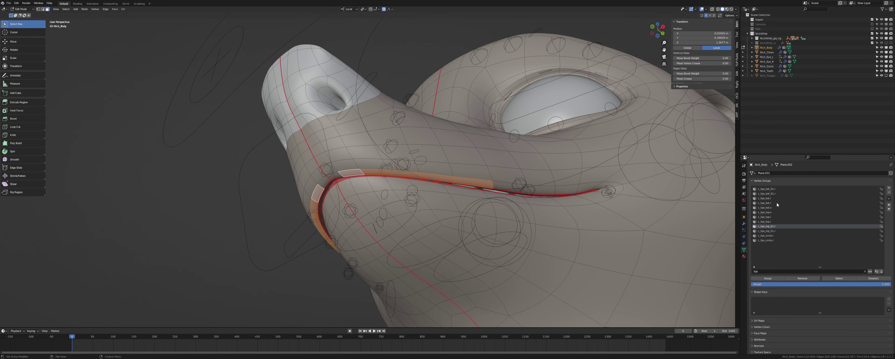
click(779, 217)
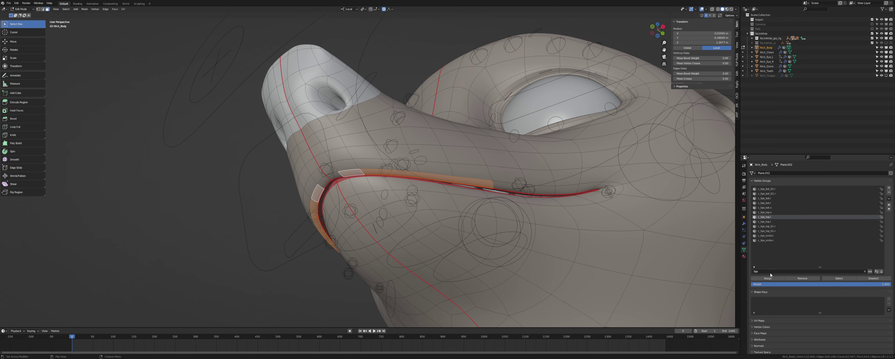
Select the upper lip faces around the muzzle's centre line and assign them to the c_lips_top.x vertex group.
middle_drag(652, 229, 698, 227)
click(396, 173)
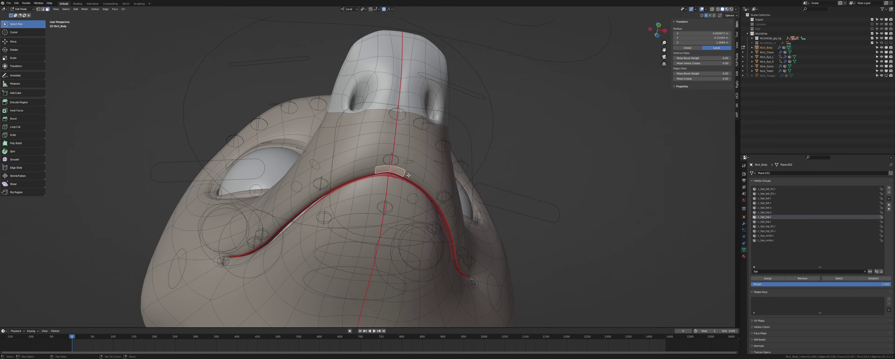
shift+click(414, 178)
shift+click(431, 189)
middle_drag(435, 189, 556, 194)
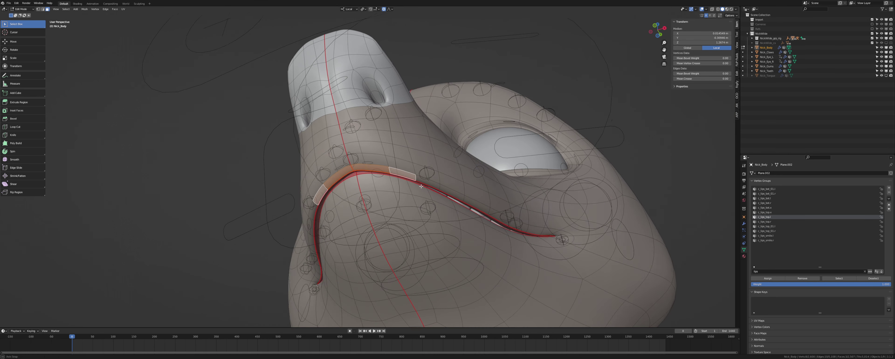
click(774, 198)
click(774, 211)
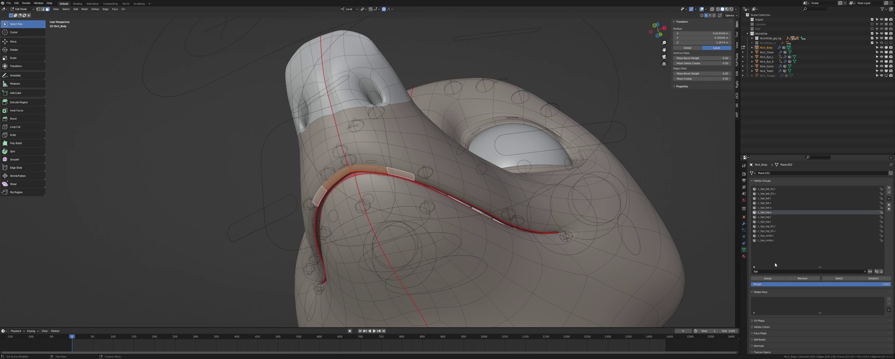
Select the lower lip faces around the centre line and assign them to the c_lips_bot.x vertex group.
middle_drag(416, 182, 527, 214)
scroll(412, 187, up, 1)
click(374, 190)
shift+click(395, 192)
shift+click(415, 193)
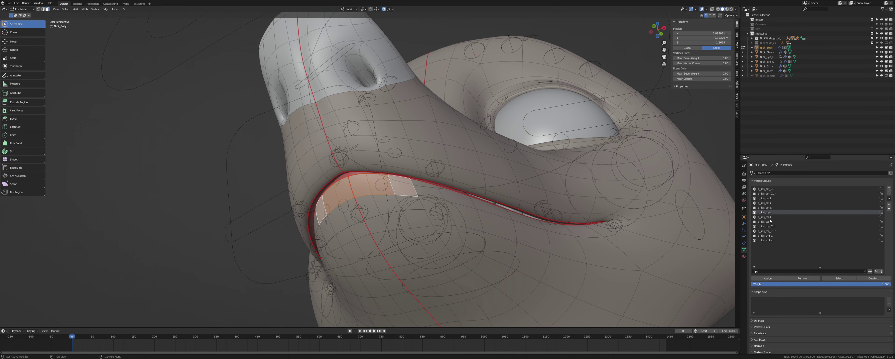
click(774, 207)
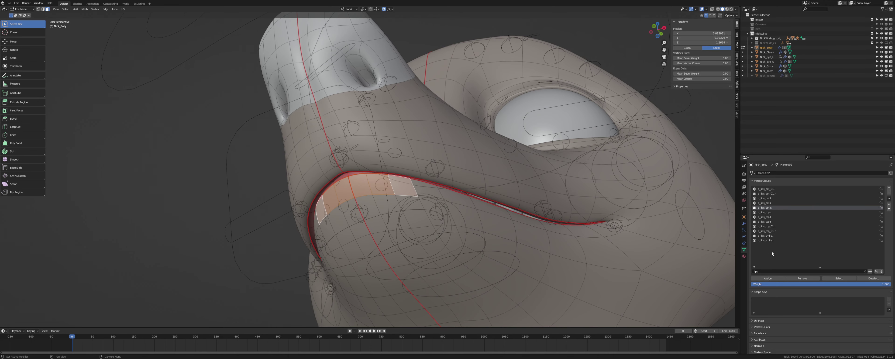
click(772, 278)
Select the vertices belonging to the c_lips_top.l vertex group to check its coverage.
middle_drag(461, 205, 442, 205)
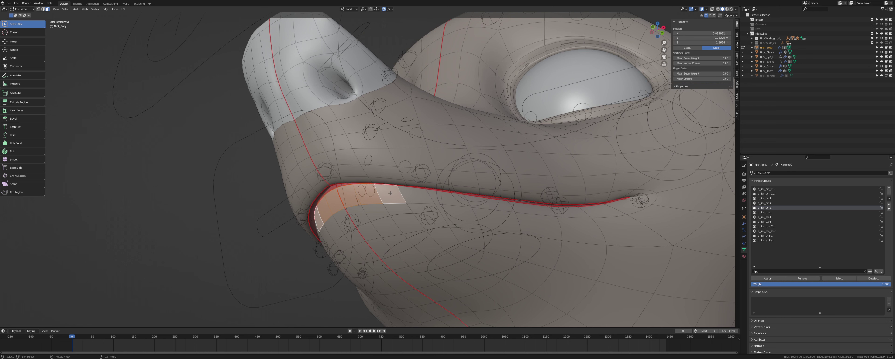
click(776, 217)
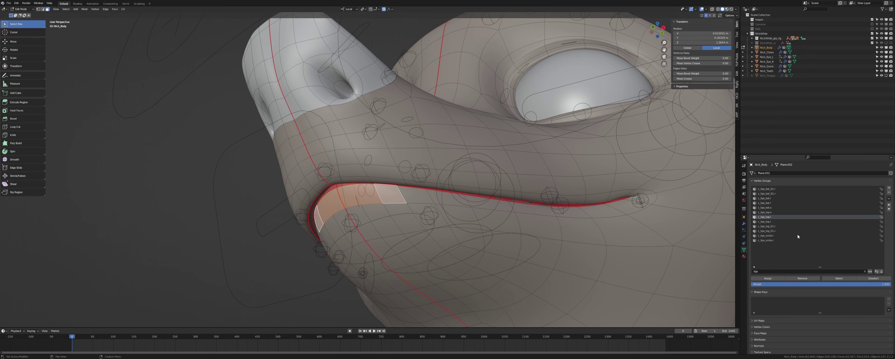
click(838, 278)
Select the lower lip faces from the front toward the side of the muzzle and assign them to the c_lips_bot.l vertex group.
middle_drag(598, 214, 500, 233)
click(377, 178)
shift+click(399, 182)
shift+click(455, 194)
shift+click(426, 186)
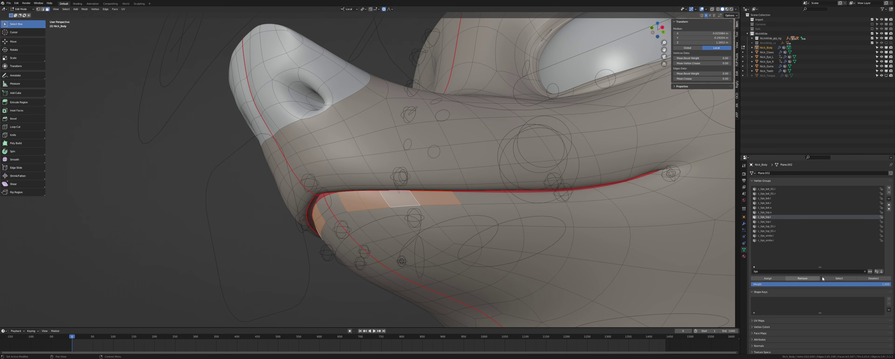
click(832, 279)
key(ctrl+z)
shift+click(493, 203)
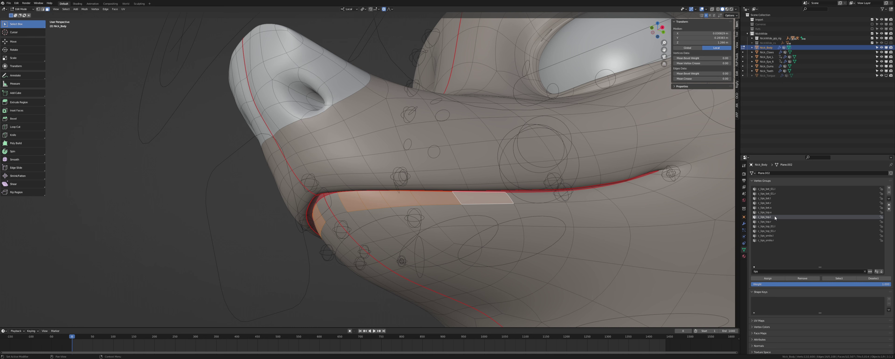
click(772, 202)
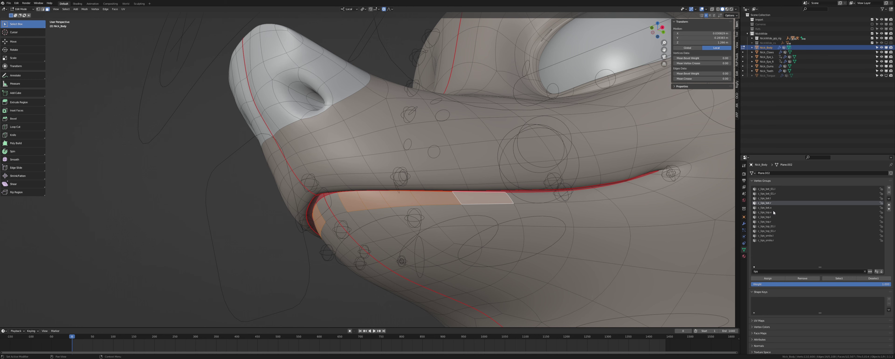
click(773, 198)
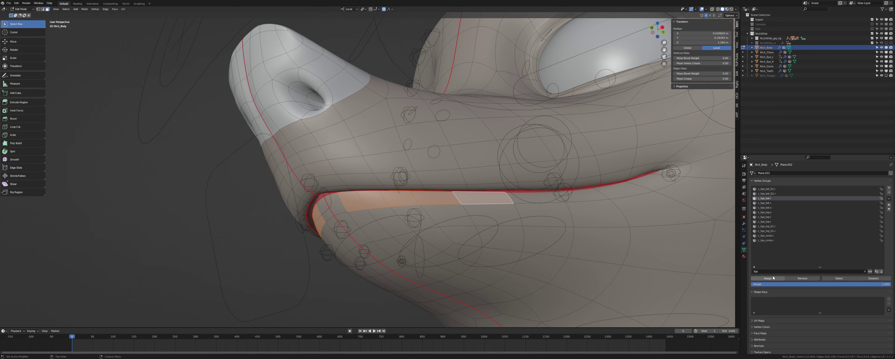
click(773, 277)
Select the lower lip faces along the side toward the mouth corner and assign them to the c_lips_bot_01.l vertex group.
middle_drag(639, 210, 427, 191)
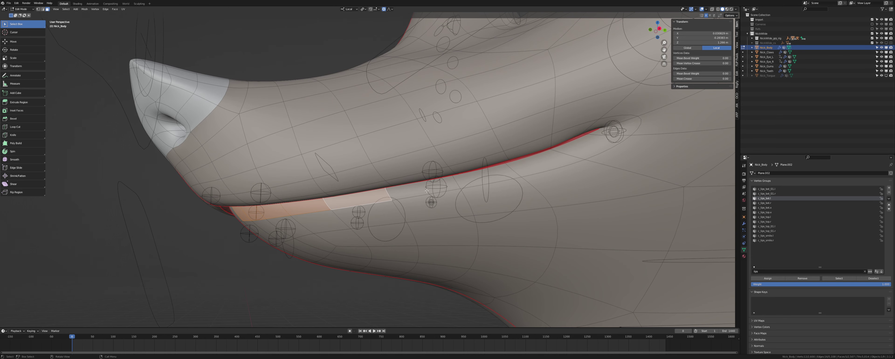
click(365, 199)
shift+click(420, 189)
shift+click(481, 176)
shift+click(531, 166)
shift+click(519, 172)
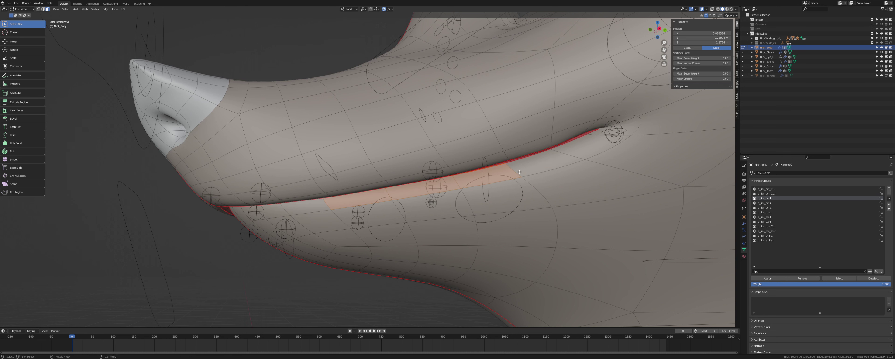
middle_drag(519, 172, 515, 176)
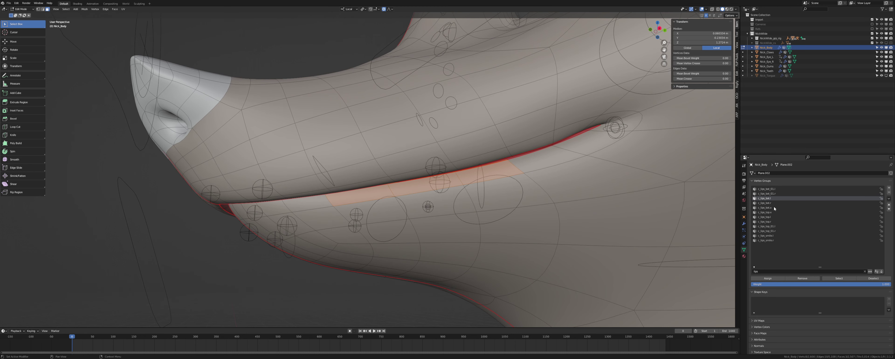
click(777, 190)
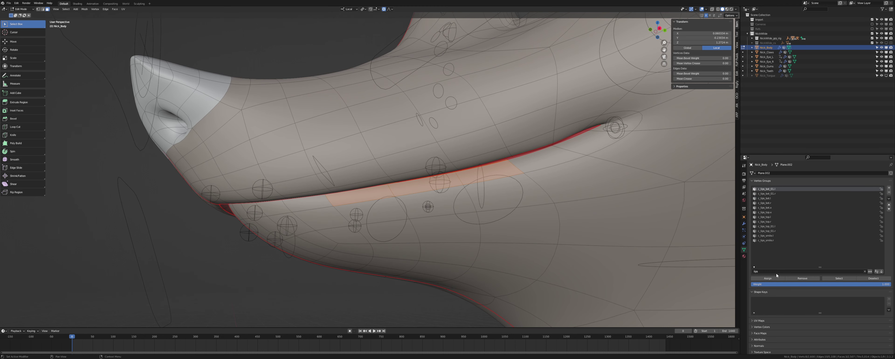
click(778, 193)
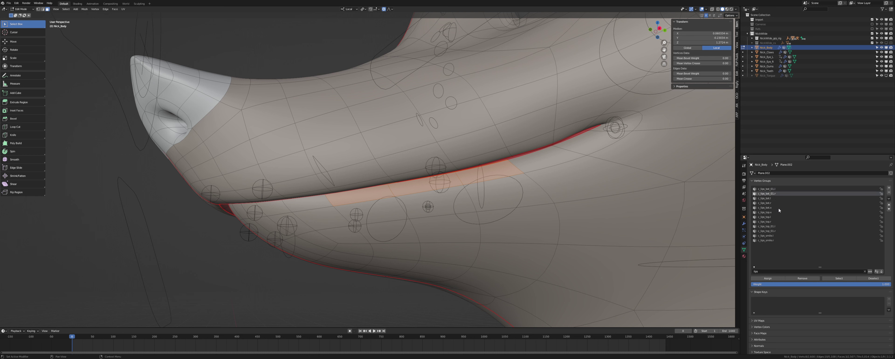
click(775, 226)
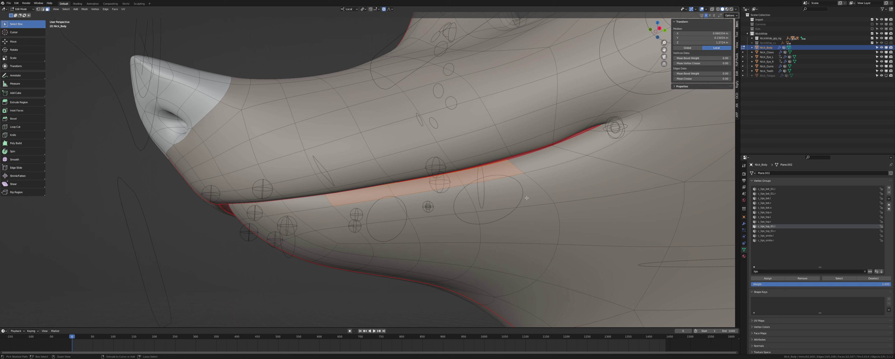
click(833, 278)
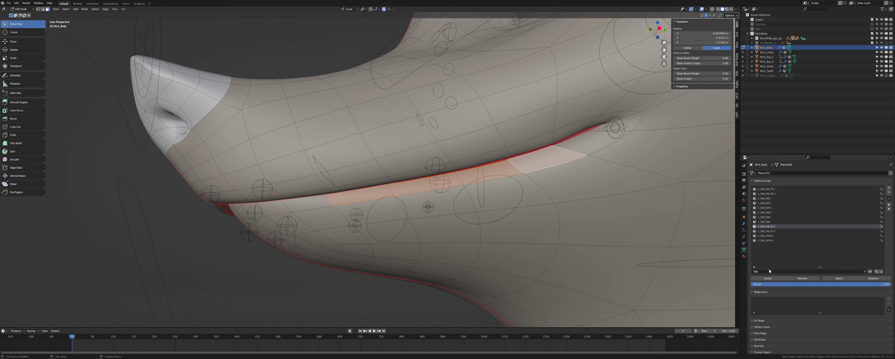
click(775, 189)
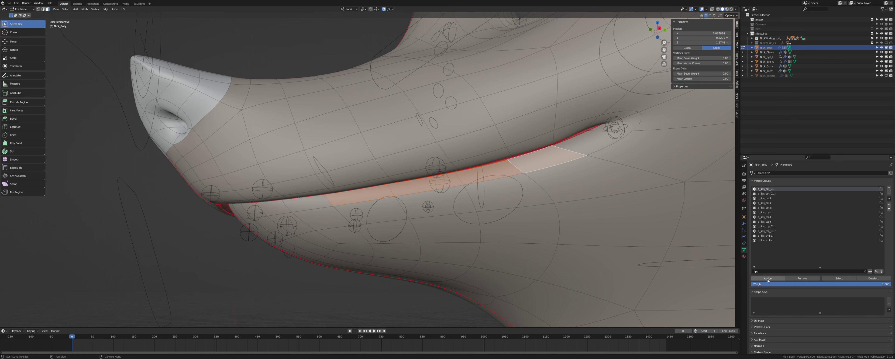
Save the file and, with the rig in Pose Mode, move the c_lips_smile.l mouth-corner control forward to test the lip deformation.
key(Tab)
click(615, 128)
key(ctrl+Tab)
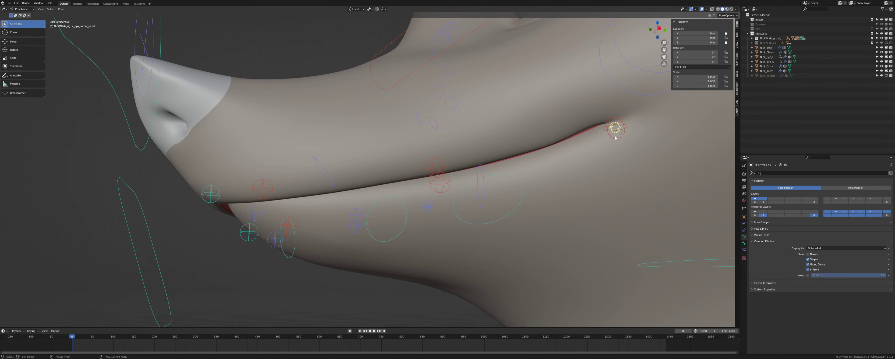
click(614, 128)
ctrl+middle_drag(614, 128, 521, 167)
key(ctrl+s)
key(g)
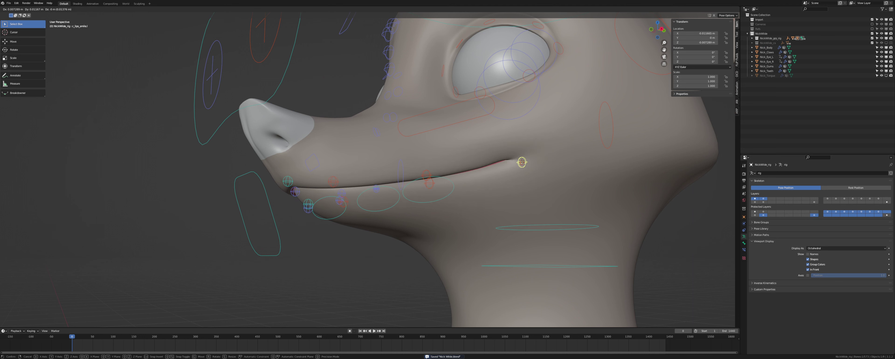
click(506, 166)
Try moving the c_lips_top_01.l control, and pull the c_lips_bot_01.l control downward to test how the side lips deform.
click(423, 181)
key(g)
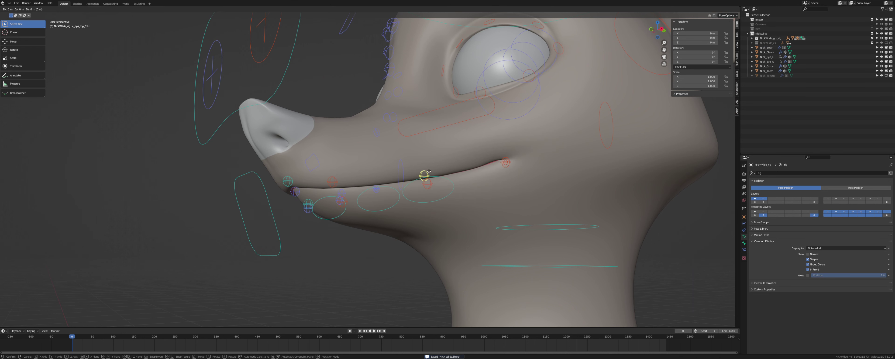
right_click(427, 167)
click(428, 185)
key(g)
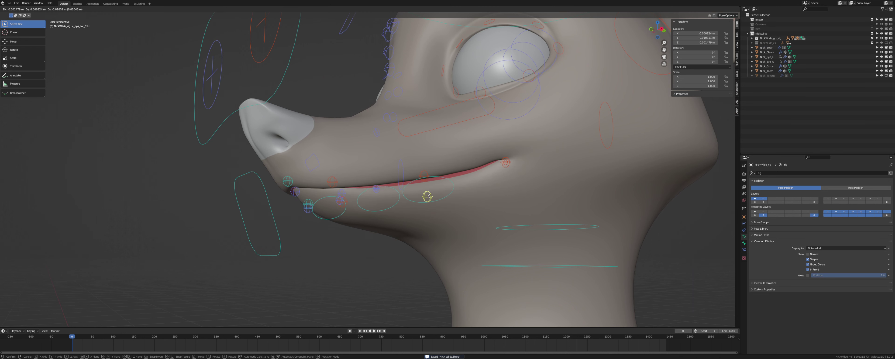
Test the deformation of the lips by moving the upper and lower lip control bones, cancelling the trial moves.
right_click(427, 196)
click(335, 182)
key(g)
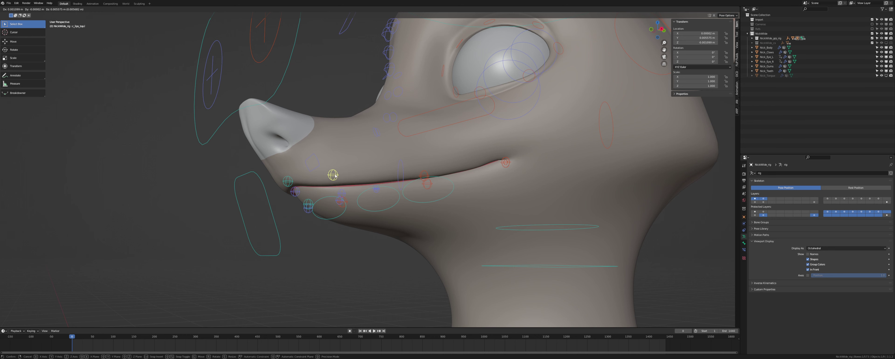
click(347, 206)
middle_drag(347, 206, 394, 194)
click(341, 196)
key(g)
right_click(346, 197)
click(336, 167)
key(g)
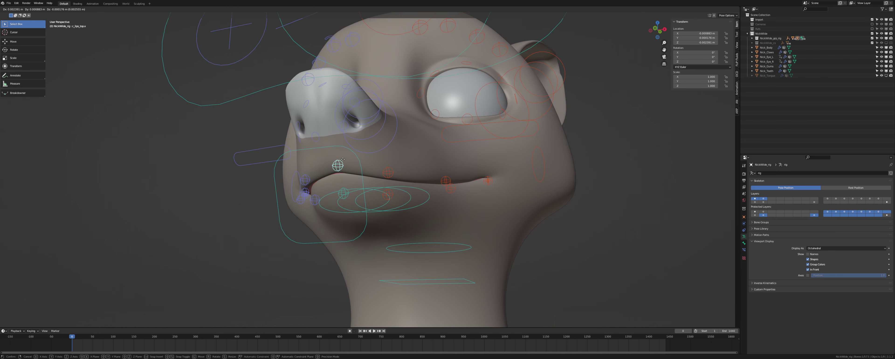
right_click(330, 160)
Edit the body mesh in vertex mode and select only the vertices of the c_lips_bot_01.l group.
click(370, 168)
scroll(370, 167, up, 2)
middle_drag(370, 168, 520, 192)
key(Tab)
key(alt+a)
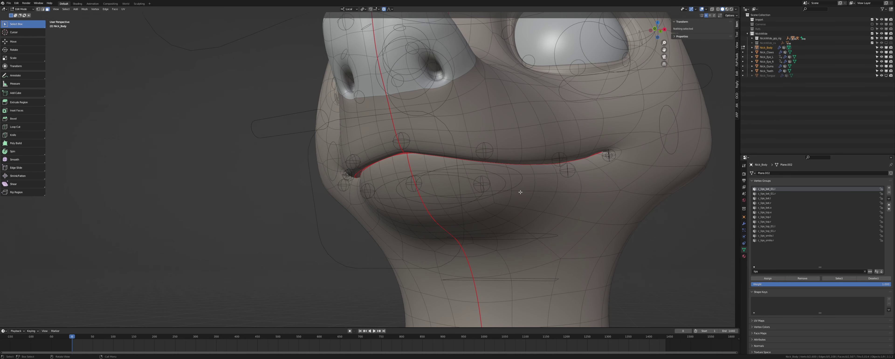
click(838, 278)
key(KP_Decimal)
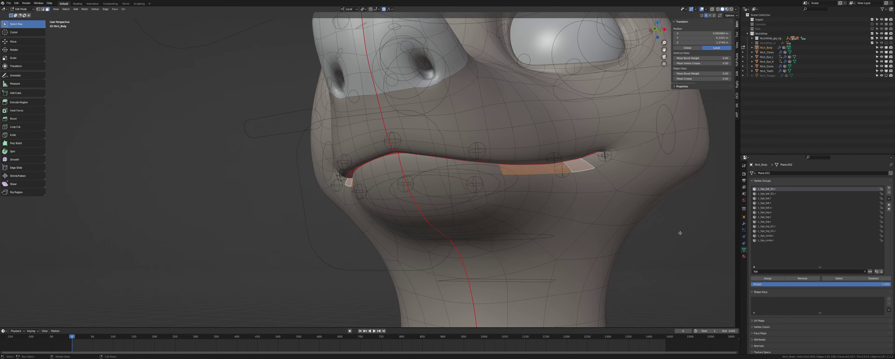
middle_drag(397, 178, 373, 183)
scroll(373, 183, up, 3)
key(1)
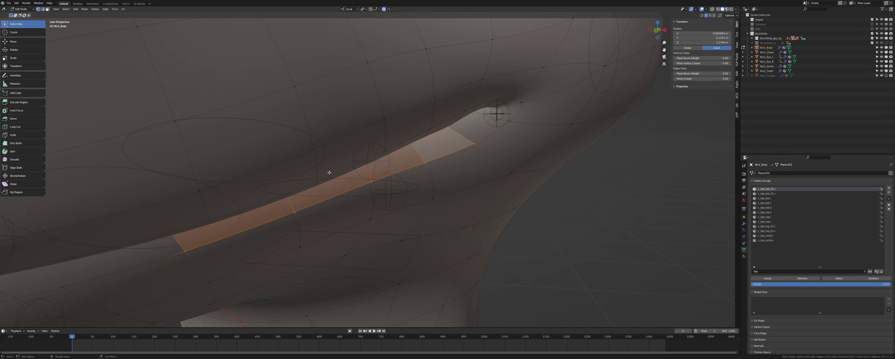
In the right side view, select the edge loops around the upper lip and hide them.
key(alt+z)
middle_drag(328, 171, 497, 181)
scroll(481, 177, down, 5)
key(KP_3)
key(alt+z)
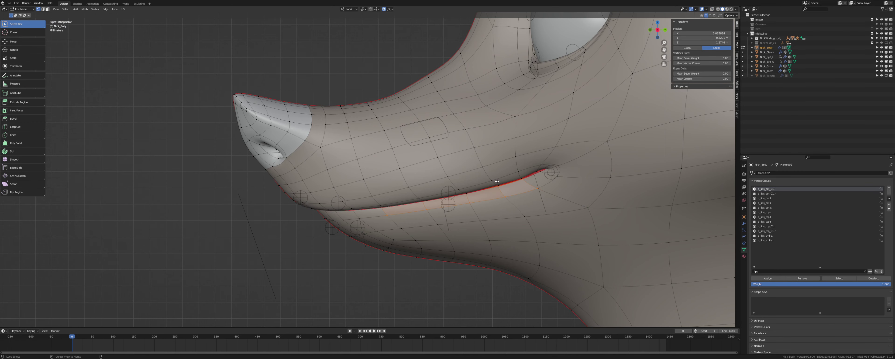
alt+click(496, 181)
alt+click(495, 163)
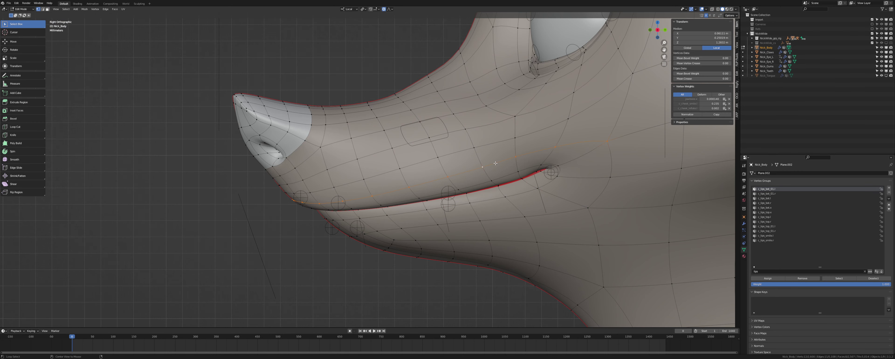
alt+shift+click(488, 141)
alt+shift+click(485, 180)
alt+shift+click(483, 188)
key(h)
Select the inner lower lip loop, expand the selection twice, hide it, and reveal the hidden geometry again.
middle_drag(474, 145, 452, 185)
alt+click(452, 185)
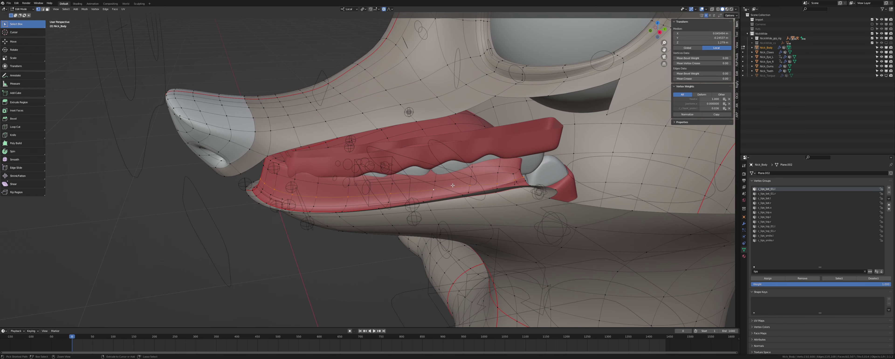
key(ctrl+KP_Add)
key(ctrl+KP_Add)
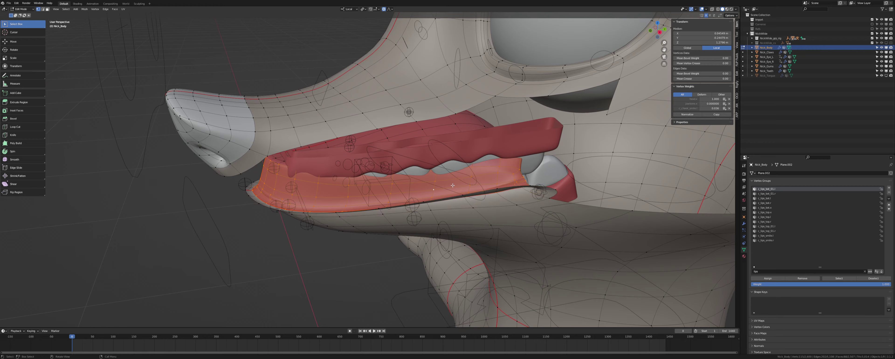
middle_drag(452, 185, 437, 164)
key(h)
key(alt+h)
Try to hide the expanded inner mouth loop again, reselect the c_lips_bot_01.l vertices, and reveal all hidden geometry.
alt+click(450, 176)
key(ctrl+KP_Add)
key(h)
key(ctrl+z)
mouse_move(456, 186)
middle_down()
mouse_move(477, 179)
mouse_move(456, 195)
middle_up()
alt+click(473, 181)
key(alt+a)
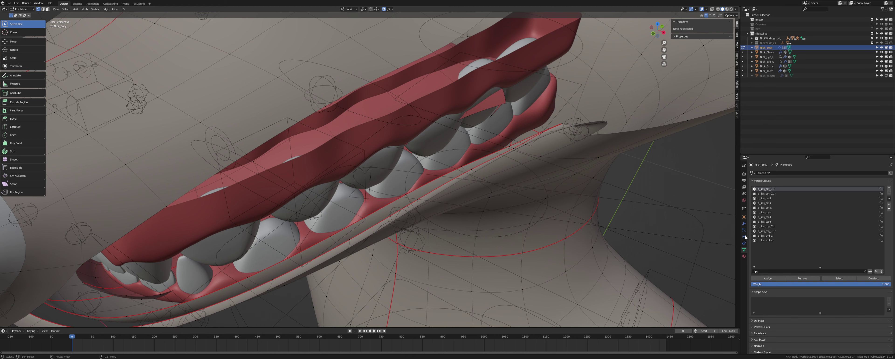
click(825, 278)
middle_drag(462, 194, 455, 188)
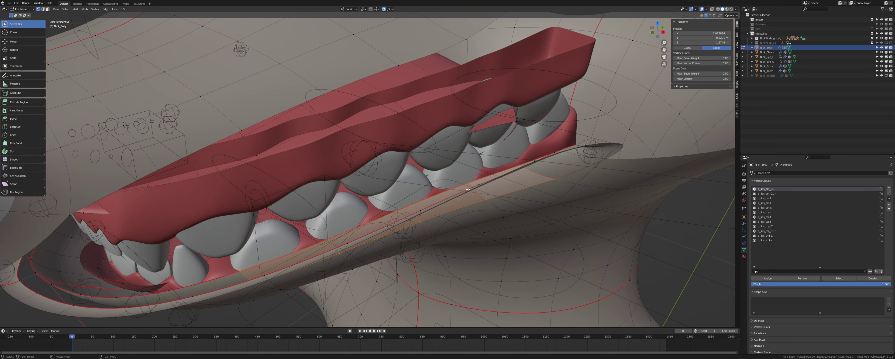
key(alt+h)
Select the upper lip edge loop, expand the selection twice, and hide those vertices.
alt+shift+click(438, 152)
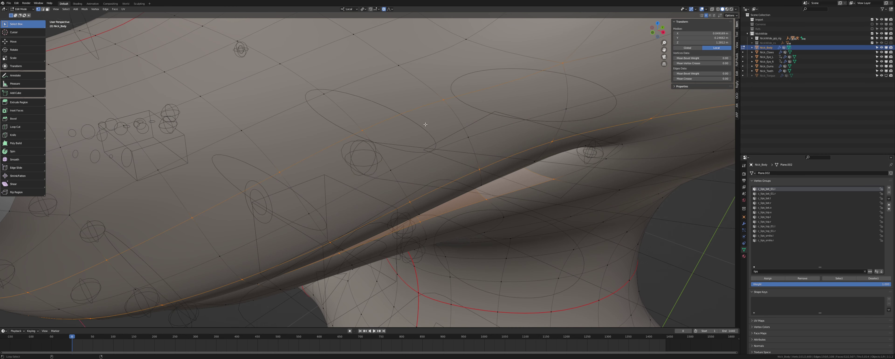
key(ctrl+KP_Add)
key(ctrl+KP_Add)
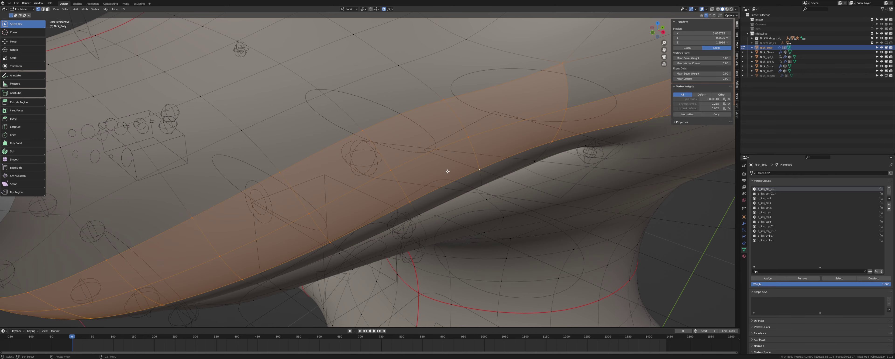
key(h)
Turn on X-ray display and select only the vertices assigned to c_lips_bot_01.l.
click(837, 278)
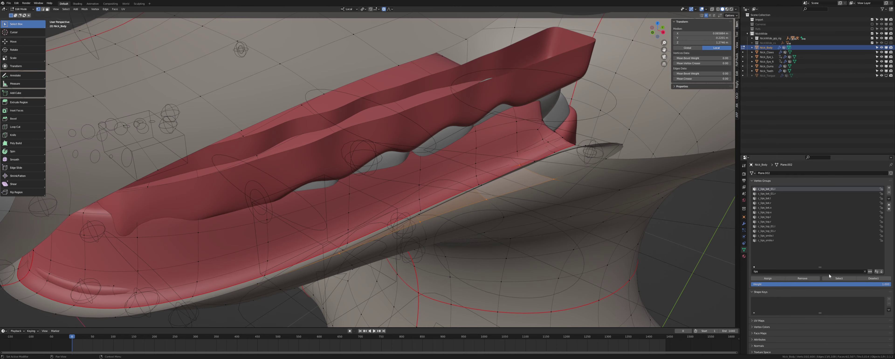
middle_drag(458, 197, 425, 221)
key(alt+z)
scroll(443, 210, up, 2)
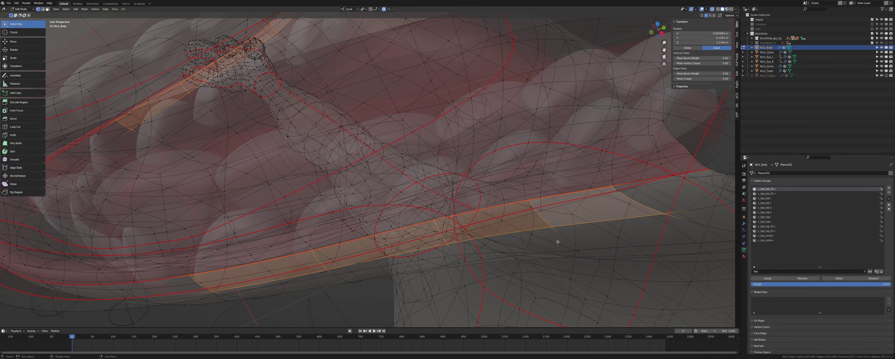
key(alt+a)
click(834, 279)
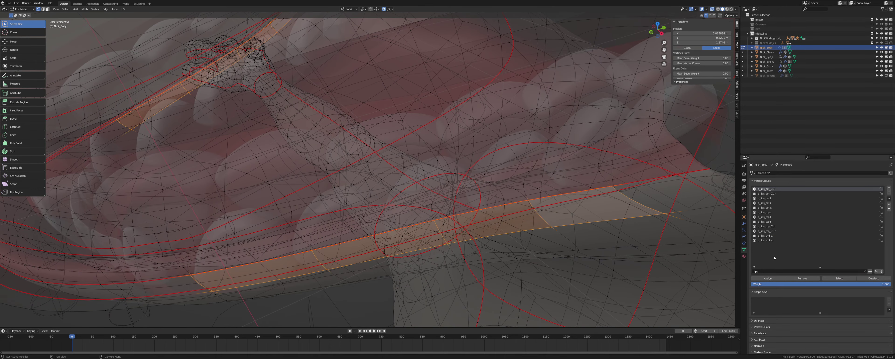
Add the adjoining inner lower lip vertices to the selection and assign them to c_lips_bot_01.l with weight 1.000.
shift+middle_drag(586, 214, 554, 208)
shift+click(584, 176)
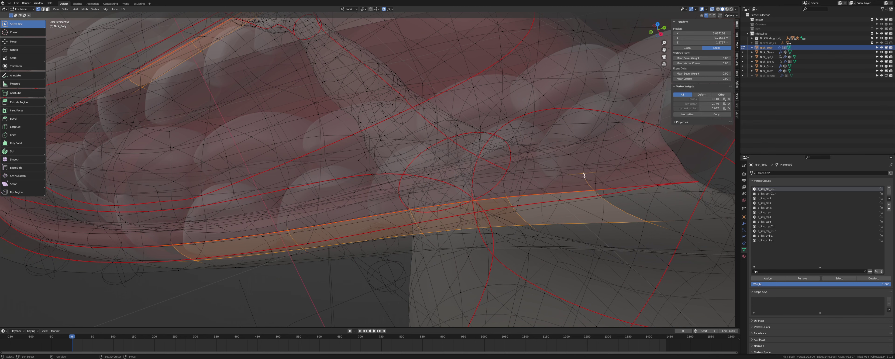
shift+click(507, 183)
middle_drag(506, 183, 470, 173)
shift+click(470, 173)
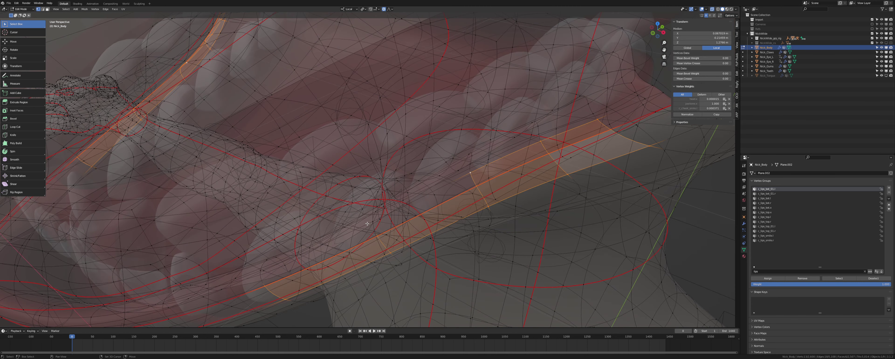
middle_drag(367, 223, 497, 208)
shift+click(483, 211)
shift+click(483, 211)
shift+click(494, 237)
shift+middle_drag(400, 249, 640, 204)
shift+click(475, 200)
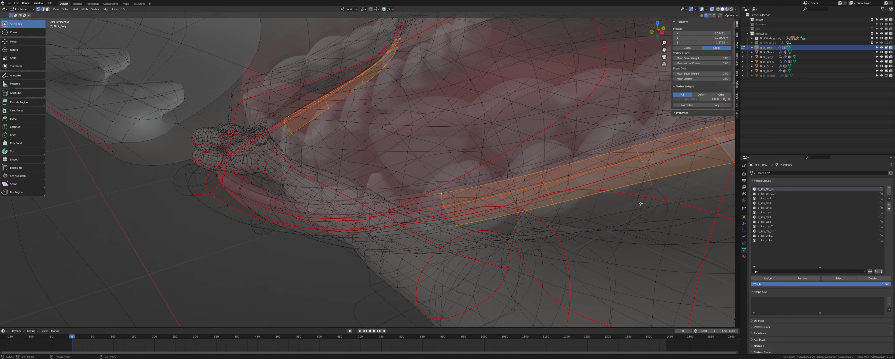
click(767, 278)
Make c_lips_bot.l the active vertex group and select only its vertices.
middle_drag(590, 226, 512, 199)
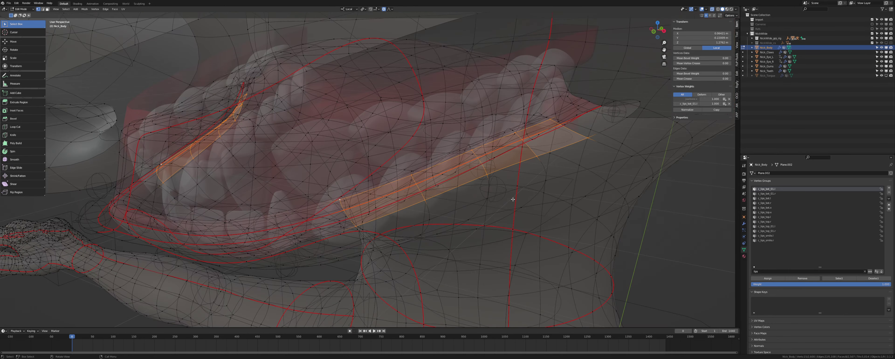
click(776, 199)
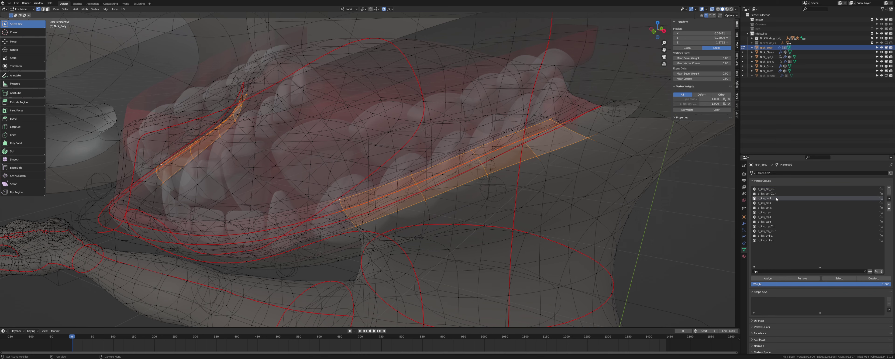
click(838, 278)
shift+middle_drag(429, 229, 528, 215)
key(alt+a)
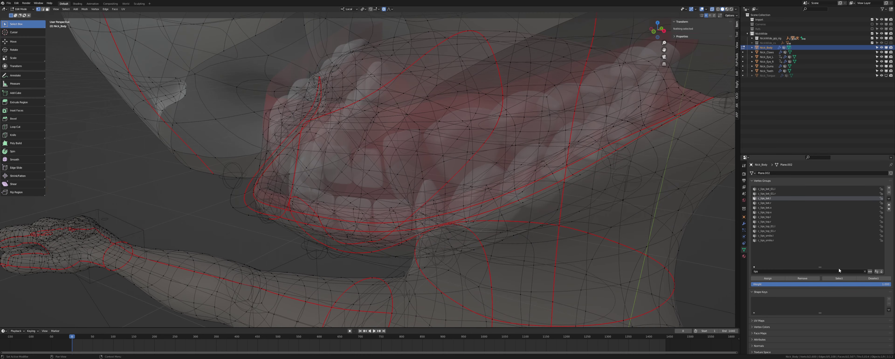
click(846, 280)
Add the adjoining inner lower lip vertices to the selection and assign them to c_lips_bot.l with weight 1.000.
scroll(595, 236, up, 1)
middle_drag(595, 215, 451, 220)
shift+click(620, 194)
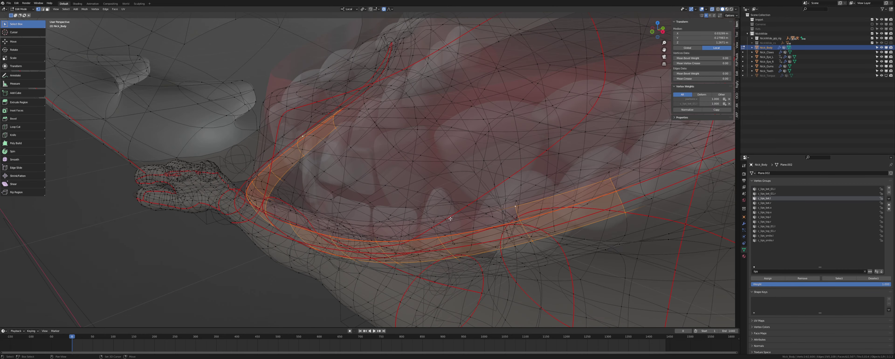
shift+click(435, 222)
shift+click(374, 225)
middle_drag(375, 225, 495, 225)
shift+click(474, 215)
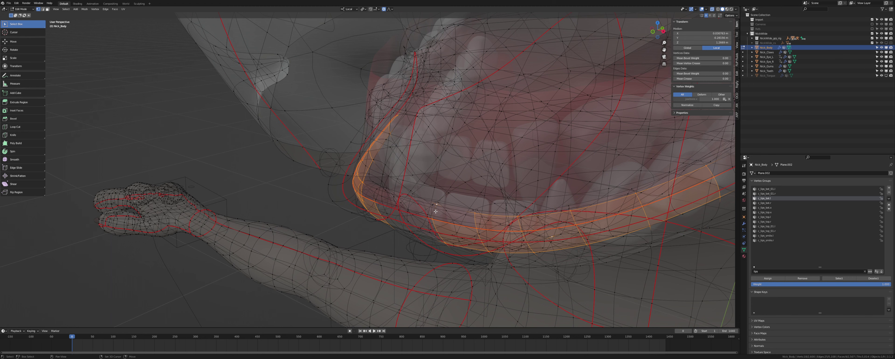
key(ctrl+z)
middle_drag(435, 214, 436, 187)
key(ctrl+z)
shift+click(443, 197)
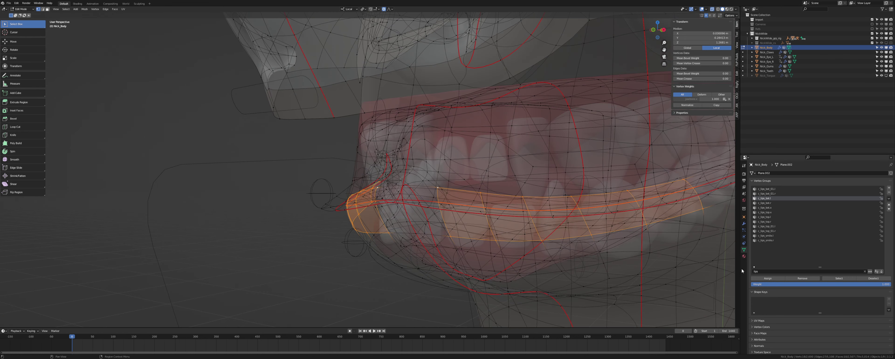
click(770, 278)
Make c_lips_bot.x the active vertex group and select only its vertices.
click(776, 207)
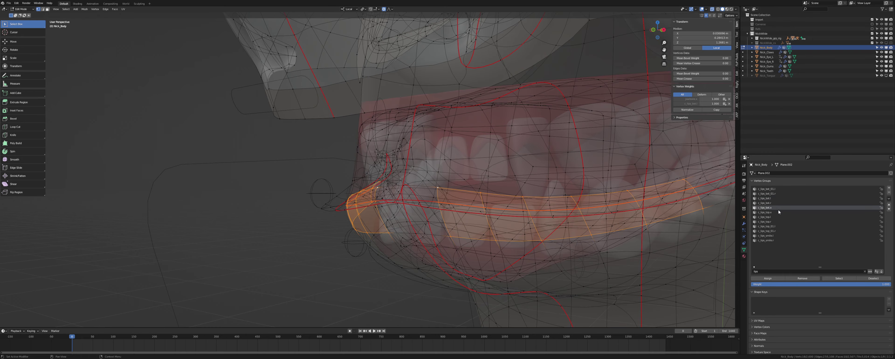
key(alt+a)
click(835, 278)
mouse_move(414, 197)
middle_down()
mouse_move(447, 196)
mouse_move(398, 198)
mouse_move(409, 203)
middle_up()
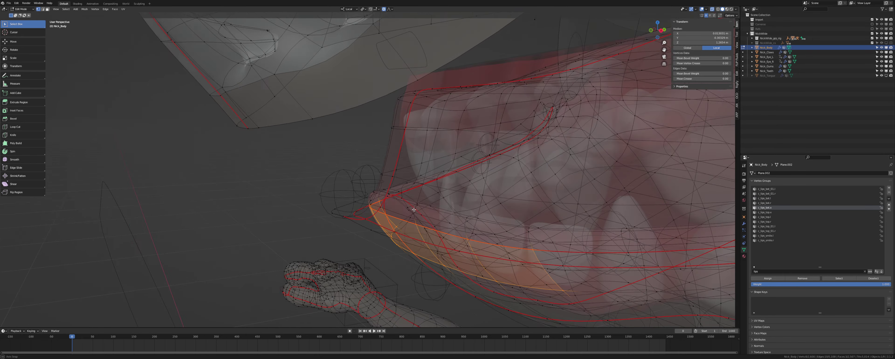
Add the inner vertices at the front of the lower lip and assign them to c_lips_bot.x with weight 1.000.
shift+click(467, 221)
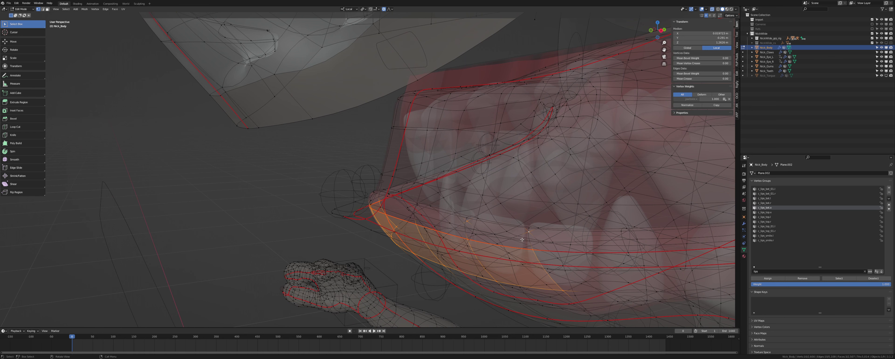
key(ctrl+z)
key(ctrl+z)
shift+click(528, 228)
shift+click(466, 217)
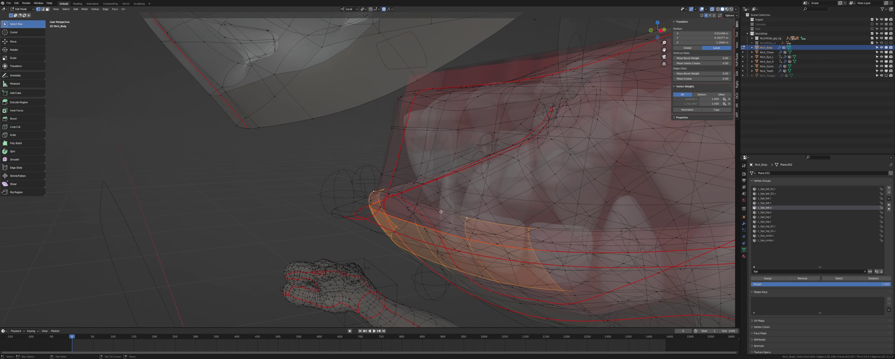
middle_drag(440, 211, 494, 217)
shift+click(456, 217)
shift+click(420, 212)
key(ctrl+z)
shift+click(418, 209)
click(767, 278)
scroll(767, 278, down, 1)
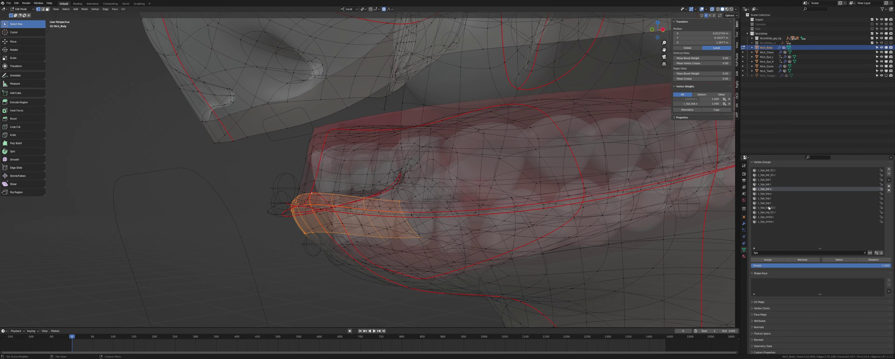
Make c_lips_top.x the active vertex group and select only its vertices.
click(775, 198)
click(764, 195)
key(alt+a)
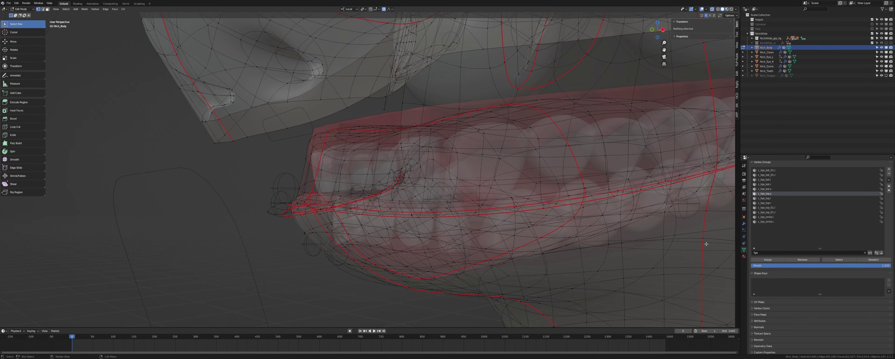
click(837, 259)
middle_drag(488, 207, 405, 217)
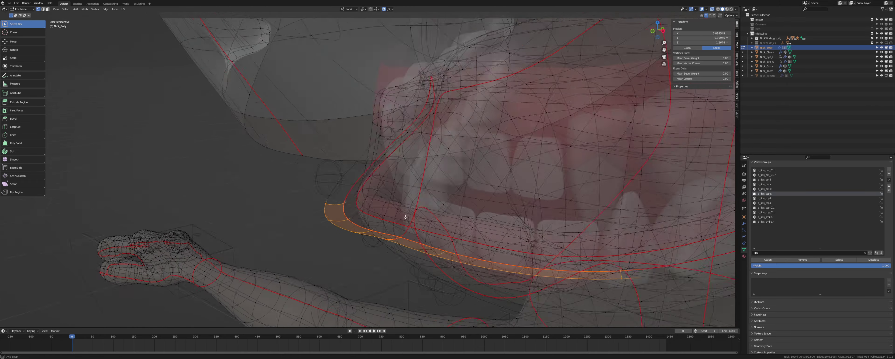
alt+shift+click(437, 232)
key(ctrl+z)
alt+shift+click(447, 233)
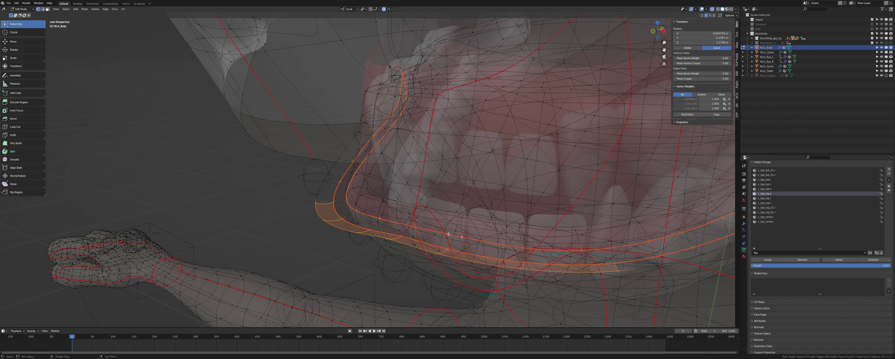
middle_drag(447, 233, 549, 251)
key(ctrl+z)
Add the inner vertices at the front of the upper lip and assign them to c_lips_top.x with weight 1.000.
shift+click(580, 245)
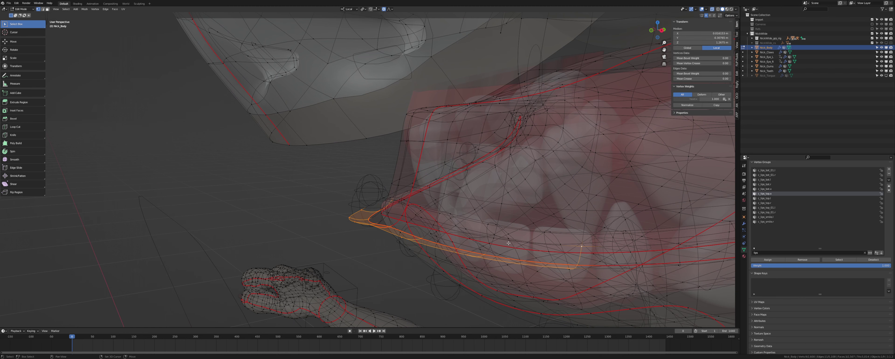
middle_drag(449, 231, 697, 264)
shift+click(424, 232)
shift+click(401, 218)
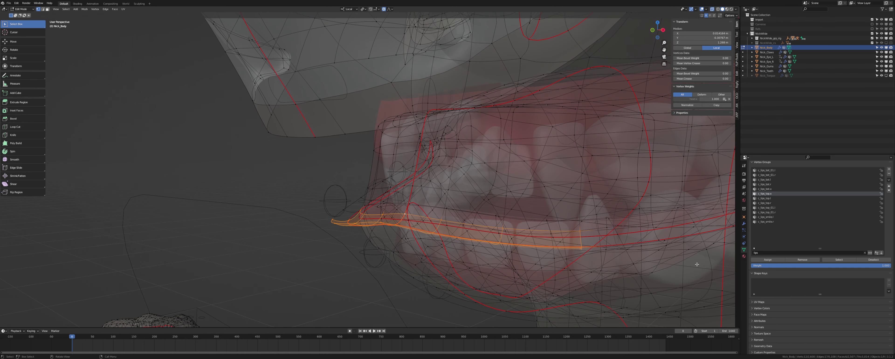
middle_drag(641, 221, 523, 210)
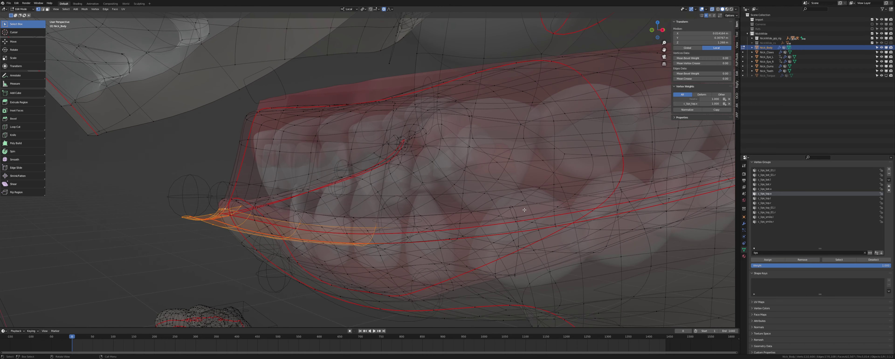
Make c_lips_top.l the active vertex group and select only its vertices.
click(762, 198)
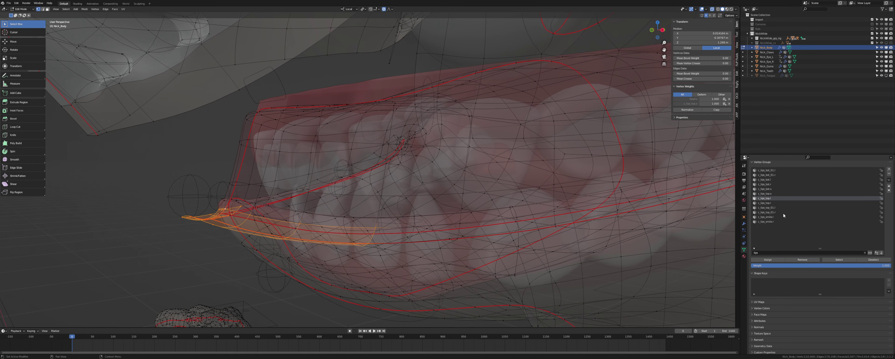
key(alt+a)
click(834, 261)
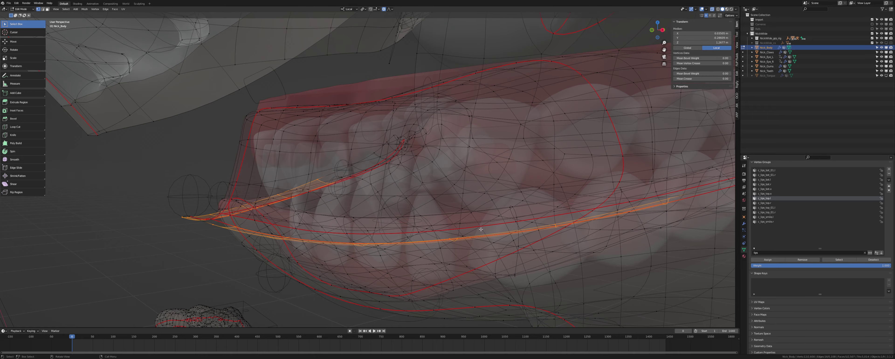
Add the adjoining inner upper lip vertices to the selection and assign them to c_lips_top.l with weight 1.000.
middle_drag(481, 230, 462, 243)
middle_drag(339, 227, 385, 236)
shift+click(251, 228)
shift+click(316, 233)
middle_drag(451, 237, 441, 237)
key(ctrl+z)
shift+click(301, 231)
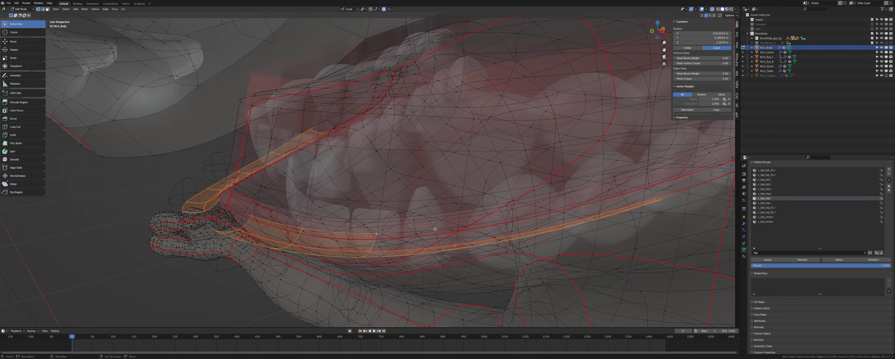
middle_drag(373, 231, 352, 228)
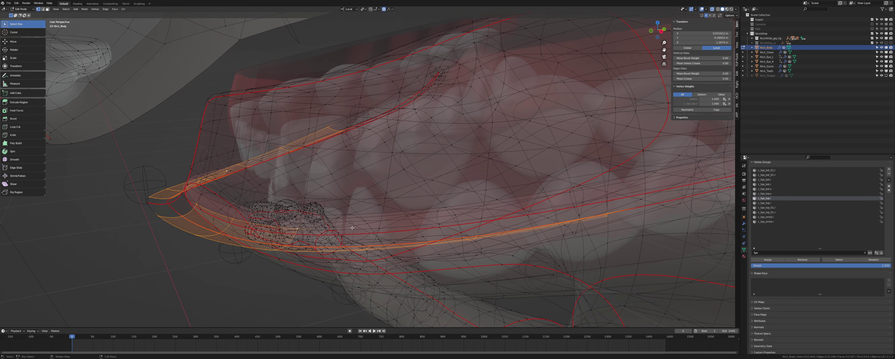
shift+click(376, 228)
shift+click(479, 220)
middle_drag(503, 222, 496, 222)
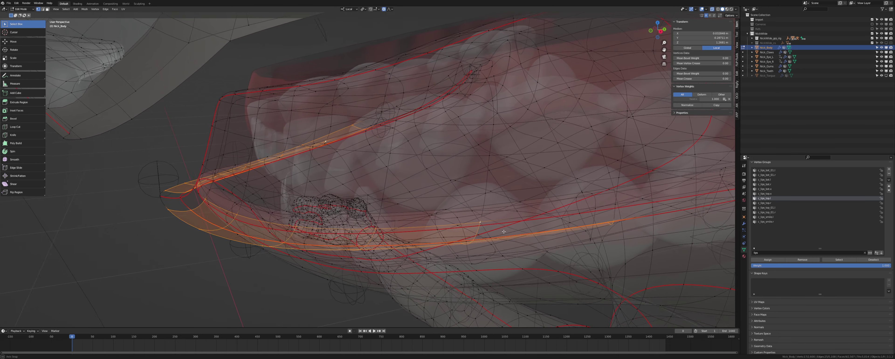
shift+click(620, 212)
middle_drag(619, 212, 561, 214)
click(769, 259)
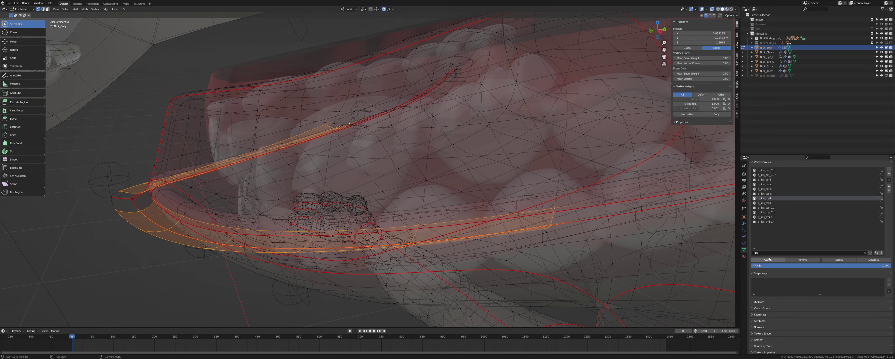
Make c_lips_top_01.l the active vertex group and select only its vertices.
click(775, 208)
key(a)
key(a)
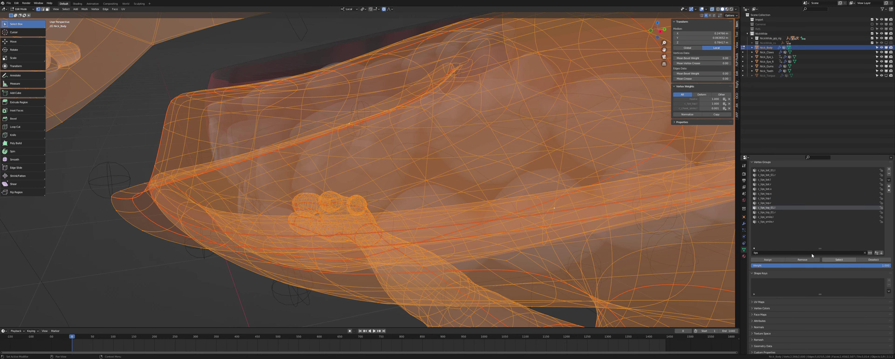
click(831, 259)
Add the inner vertices of the rear upper lip, assign them to c_lips_top_01.l with weight 1.000, and check the group's vertices.
shift+middle_drag(610, 201, 440, 200)
shift+click(308, 237)
shift+click(426, 218)
shift+click(440, 199)
shift+click(538, 170)
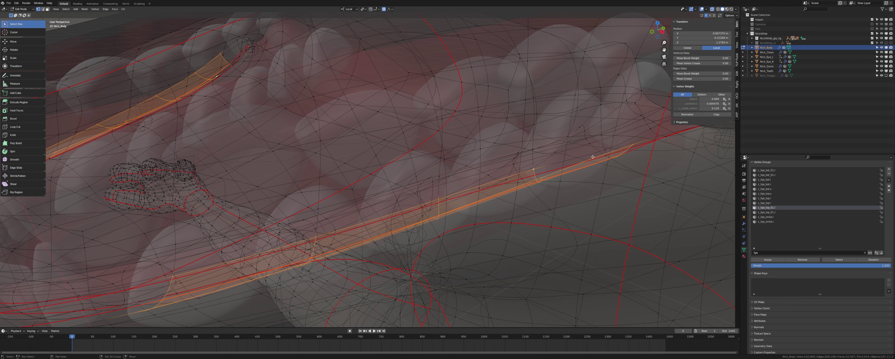
scroll(635, 212, down, 4)
middle_drag(642, 212, 540, 236)
key(alt+a)
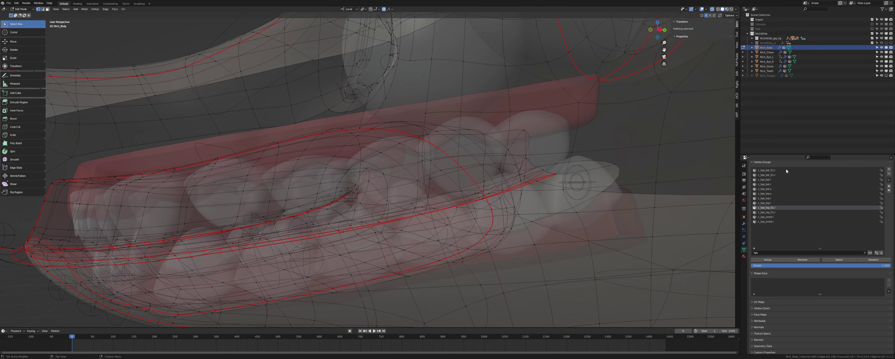
click(839, 260)
middle_drag(521, 208, 520, 227)
Make c_lips_smile.l the active vertex group and select only its vertices.
key(alt+a)
click(777, 217)
click(834, 260)
Add the inner lip vertices around the mouth corner to the selection and assign them to c_lips_smile.l with weight 1.000.
scroll(500, 224, up, 2)
shift+click(557, 186)
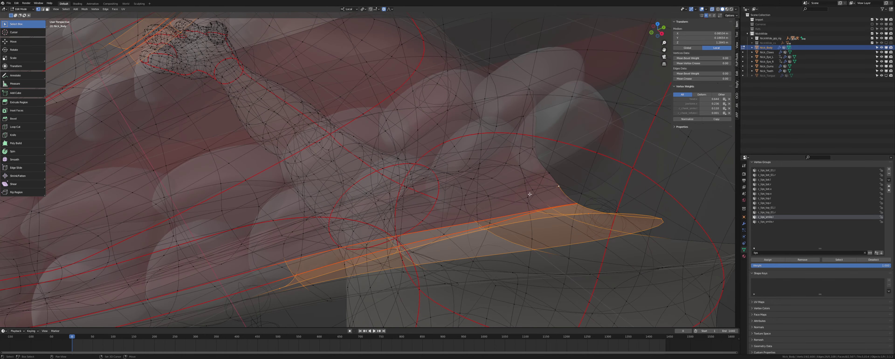
shift+click(528, 199)
middle_drag(524, 200, 464, 192)
shift+click(463, 190)
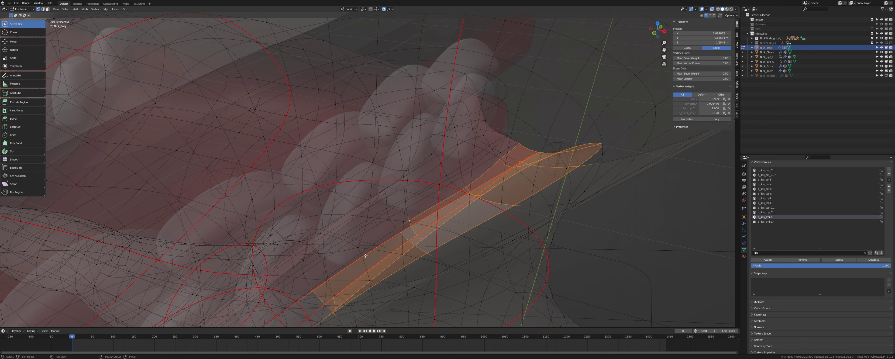
middle_drag(327, 275, 323, 266)
shift+click(391, 224)
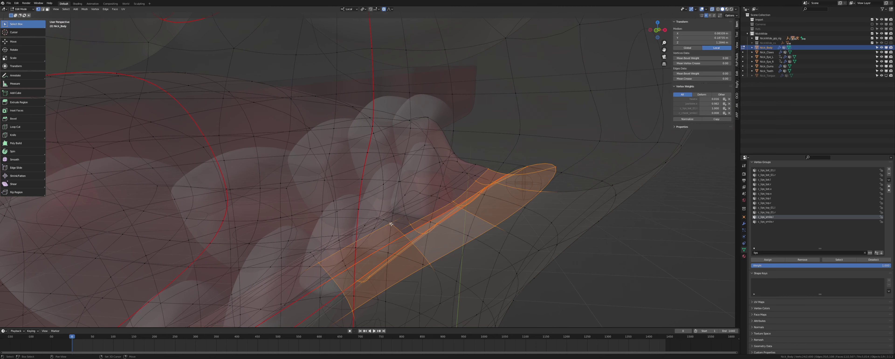
shift+click(444, 198)
middle_drag(444, 198, 521, 203)
shift+click(525, 176)
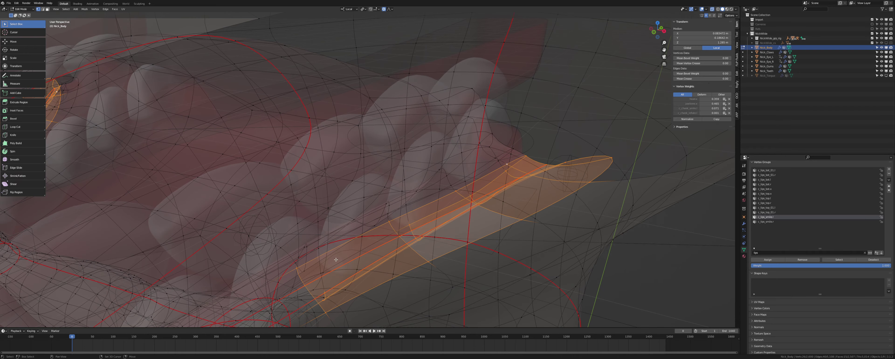
mouse_move(349, 275)
middle_down()
mouse_move(375, 268)
mouse_move(344, 276)
middle_up()
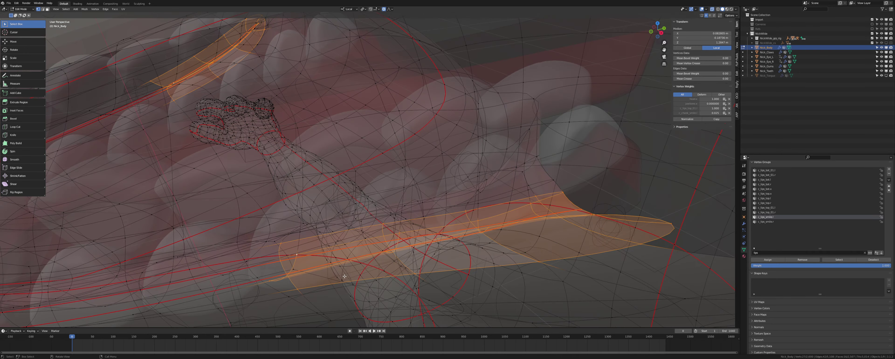
middle_drag(548, 239, 244, 238)
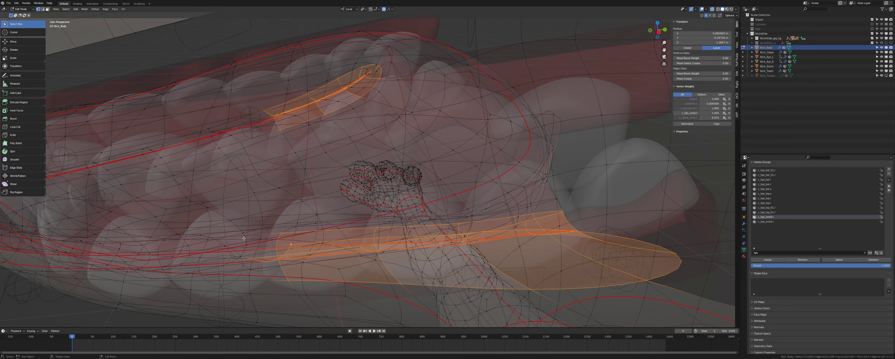
alt+shift+click(239, 236)
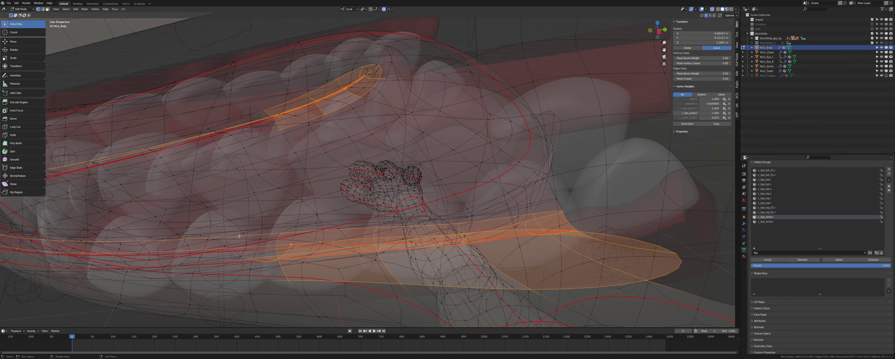
key(ctrl+z)
middle_drag(239, 236, 348, 234)
Leave Edit Mode, turn off X-ray, and switch the body mesh to Weight Paint mode.
scroll(425, 233, down, 3)
key(Tab)
key(alt+z)
middle_drag(426, 233, 418, 209)
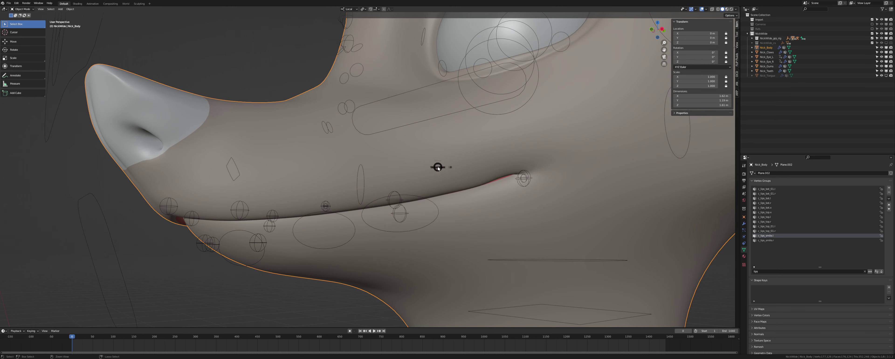
key(ctrl+Tab)
click(403, 150)
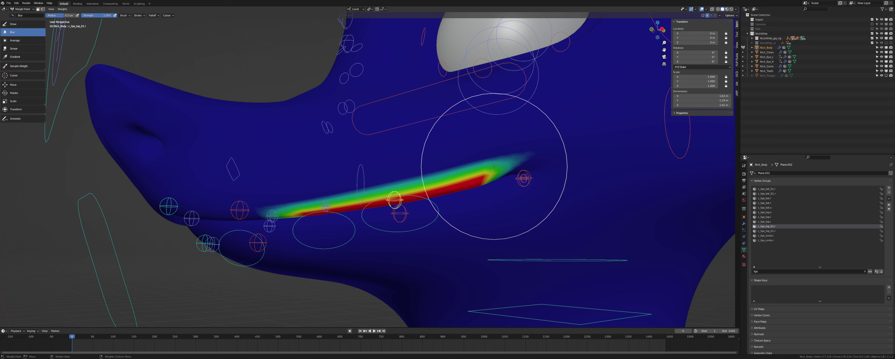
Blur the c_lips_top_01.l weights above the rear upper lip and the c_lips_smile.l weights around the mouth corner.
mouse_move(514, 164)
mouse_down()
mouse_move(413, 159)
mouse_move(340, 175)
mouse_move(300, 199)
mouse_move(260, 199)
mouse_move(352, 175)
mouse_up()
mouse_move(422, 168)
mouse_down()
mouse_move(443, 123)
mouse_move(493, 120)
mouse_up()
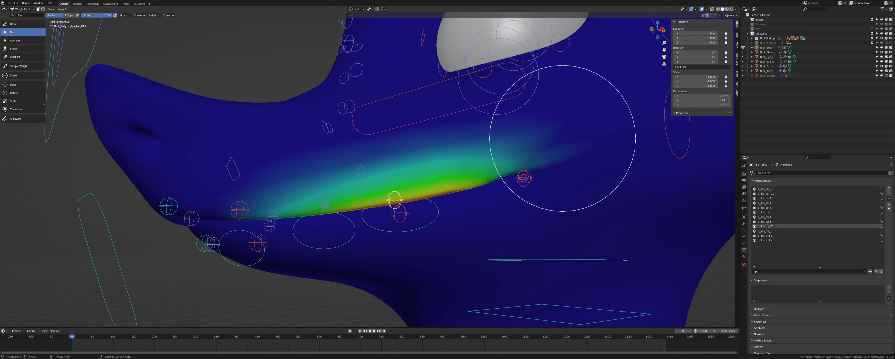
click(775, 236)
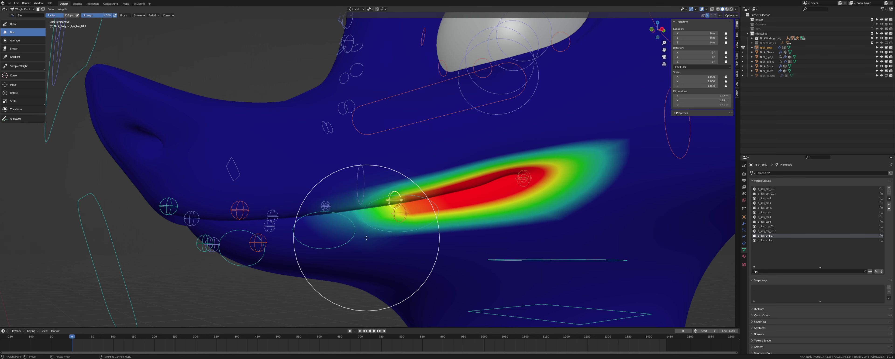
mouse_move(365, 237)
mouse_down()
mouse_move(427, 231)
mouse_move(520, 242)
mouse_up()
mouse_move(577, 227)
mouse_down()
mouse_move(607, 209)
mouse_move(625, 180)
mouse_move(608, 118)
mouse_move(486, 137)
mouse_move(359, 175)
mouse_move(377, 225)
mouse_move(426, 242)
mouse_move(487, 245)
mouse_move(539, 189)
mouse_move(409, 156)
mouse_move(499, 114)
mouse_move(584, 137)
mouse_up()
scroll(584, 137, down, 1)
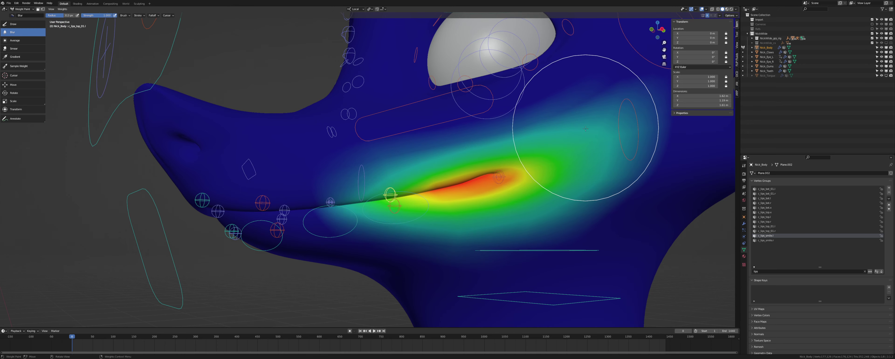
Make c_lips_top.l the active vertex group and blur its weights along the upper lip.
click(775, 221)
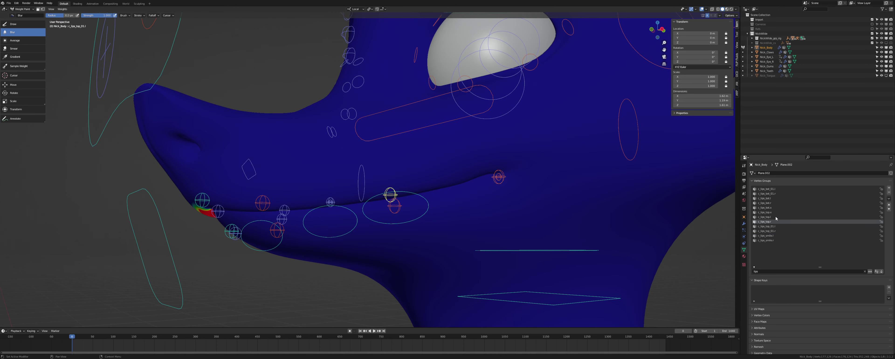
click(776, 217)
mouse_move(404, 201)
middle_down()
mouse_move(539, 180)
mouse_move(538, 166)
middle_up()
mouse_move(537, 166)
mouse_down()
mouse_move(384, 176)
mouse_move(376, 164)
mouse_move(415, 168)
mouse_move(443, 156)
mouse_move(483, 168)
mouse_move(562, 168)
mouse_up()
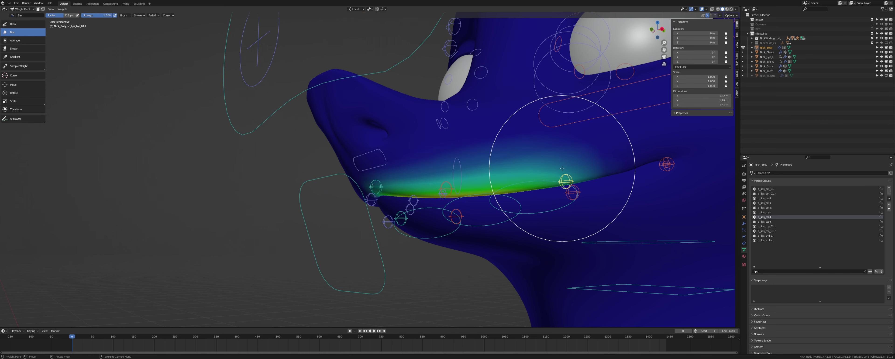
Make c_lips_top.x the active vertex group and blur its weights at the front of the upper lip.
click(761, 212)
middle_drag(452, 180, 443, 199)
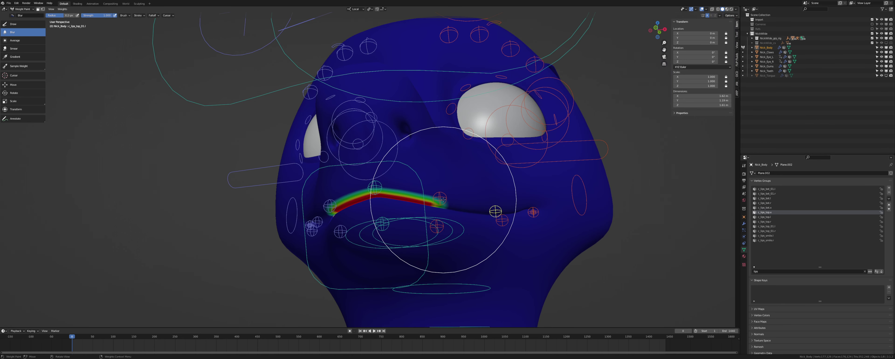
mouse_move(442, 199)
mouse_down()
mouse_move(375, 183)
mouse_move(423, 176)
mouse_move(476, 206)
mouse_move(357, 164)
mouse_move(392, 191)
mouse_move(379, 166)
mouse_up()
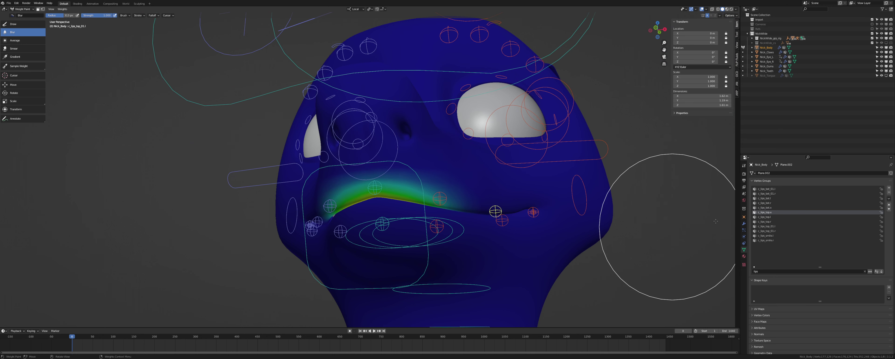
Make c_lips_bot_01.l the active vertex group and blur its weights below the rear lower lip and mouth corner.
click(771, 223)
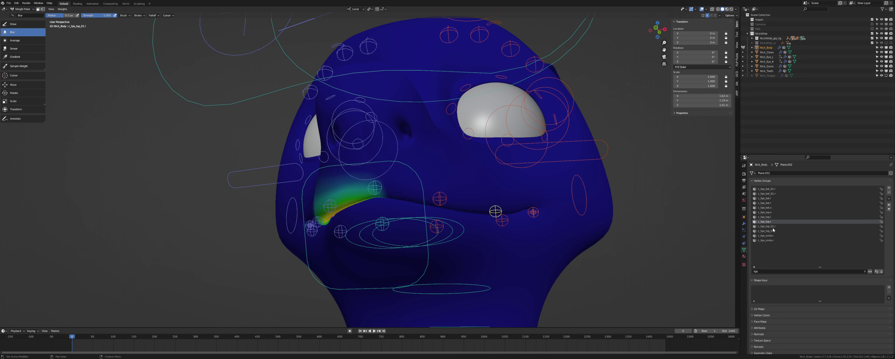
click(773, 228)
click(772, 231)
click(774, 235)
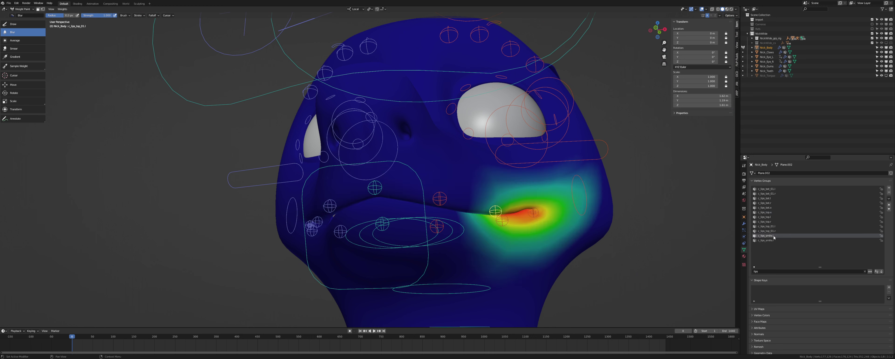
click(770, 189)
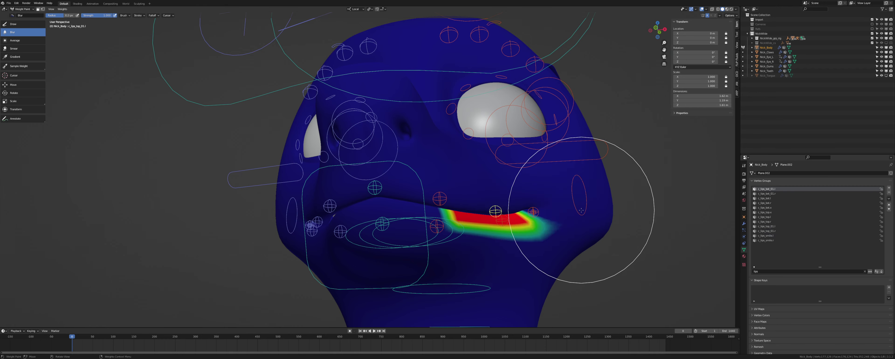
middle_drag(595, 205, 579, 199)
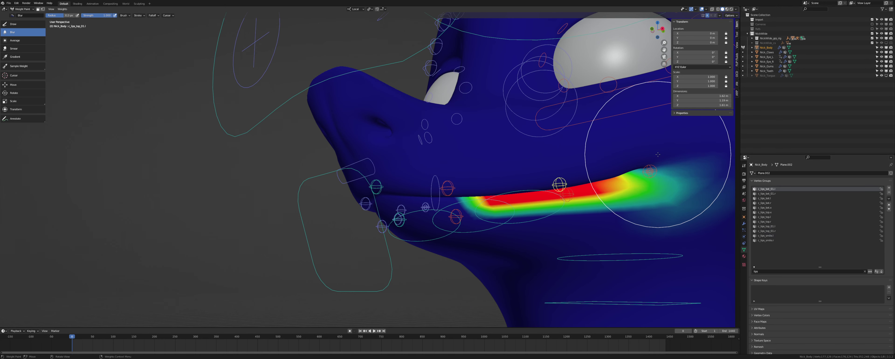
mouse_move(664, 160)
mouse_down()
mouse_move(639, 210)
mouse_move(589, 224)
mouse_move(503, 222)
mouse_move(460, 236)
mouse_move(435, 223)
mouse_move(639, 235)
mouse_up()
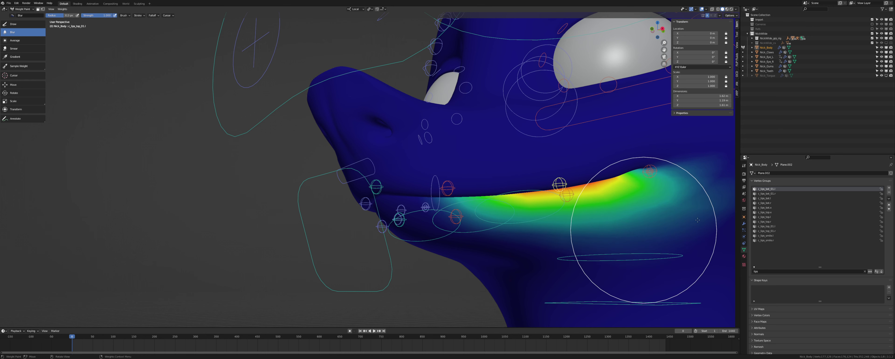
Blur the c_lips_bot.l weights along the side of the lower lip and the c_lips_bot.x weights at its front.
click(777, 198)
mouse_move(649, 169)
mouse_down()
mouse_move(549, 193)
mouse_move(542, 240)
mouse_move(462, 238)
mouse_move(381, 214)
mouse_up()
middle_drag(381, 214, 360, 259)
mouse_move(392, 209)
mouse_down()
mouse_move(410, 239)
mouse_move(399, 249)
mouse_move(453, 259)
mouse_up()
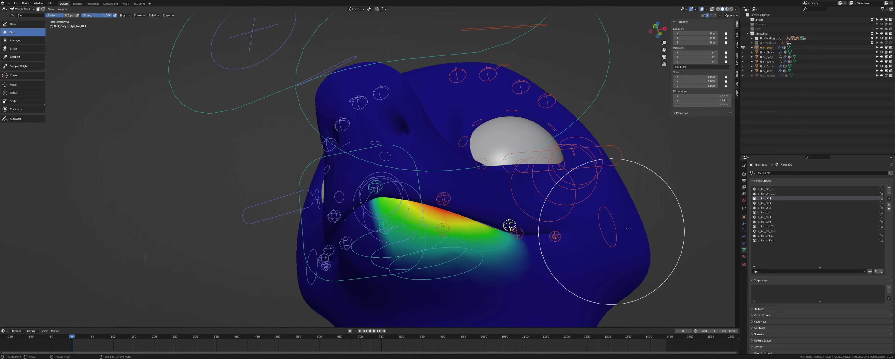
click(764, 208)
mouse_move(447, 219)
mouse_down()
mouse_move(399, 249)
mouse_move(466, 246)
mouse_move(382, 266)
mouse_up()
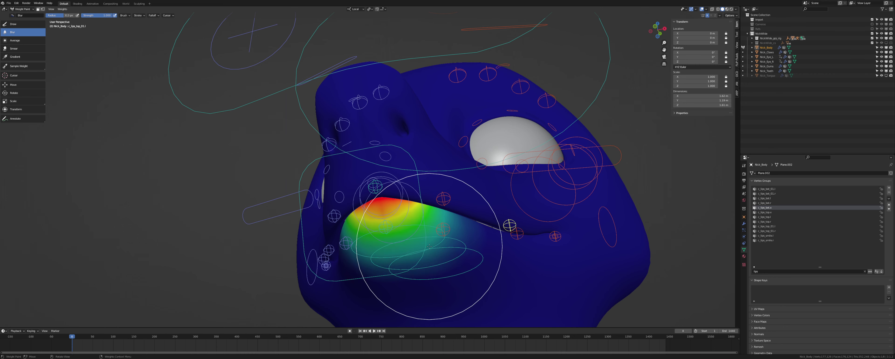
Return the fox body to Object Mode, then select the face rig and switch it to Pose Mode.
middle_drag(441, 226, 416, 257)
middle_drag(465, 223, 465, 259)
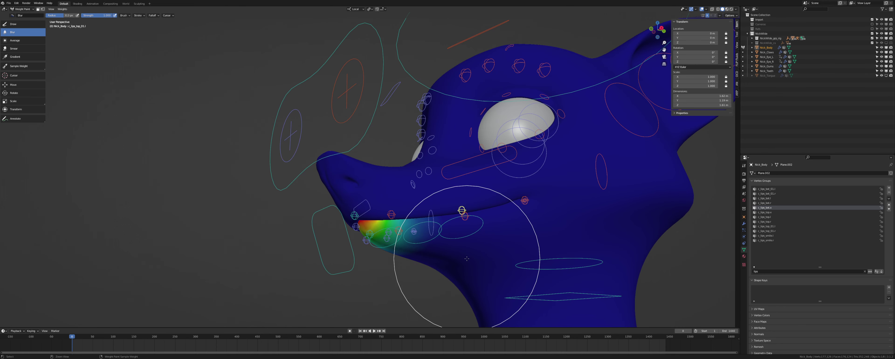
key(ctrl+Tab)
click(429, 259)
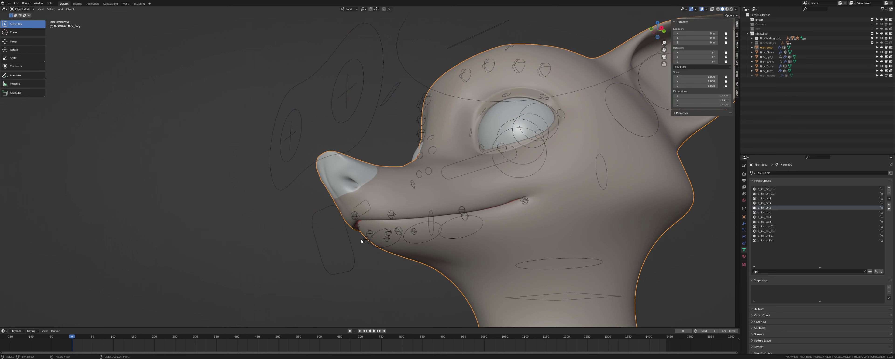
click(391, 214)
scroll(395, 235, up, 2)
key(ctrl+Tab)
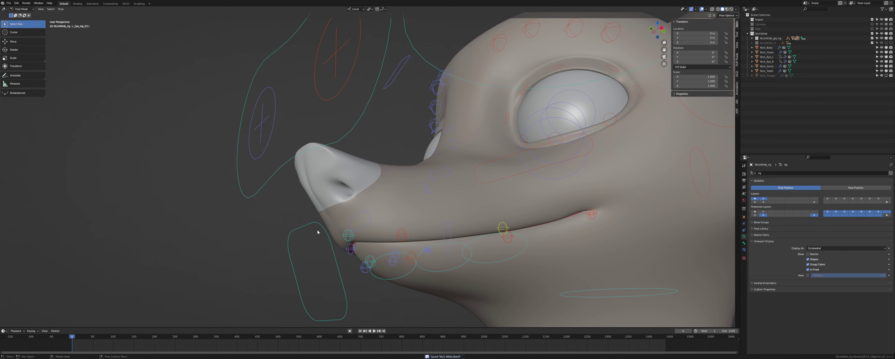
Lower the jaw control along its local Z axis to open the fox's mouth.
shift+middle_drag(341, 266, 338, 229)
key(g)
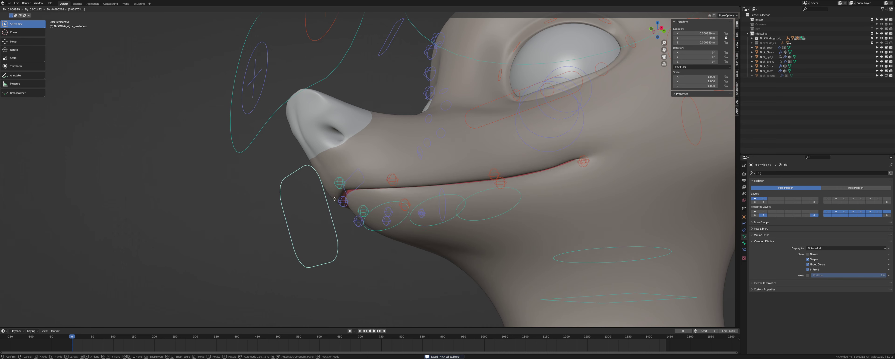
key(z)
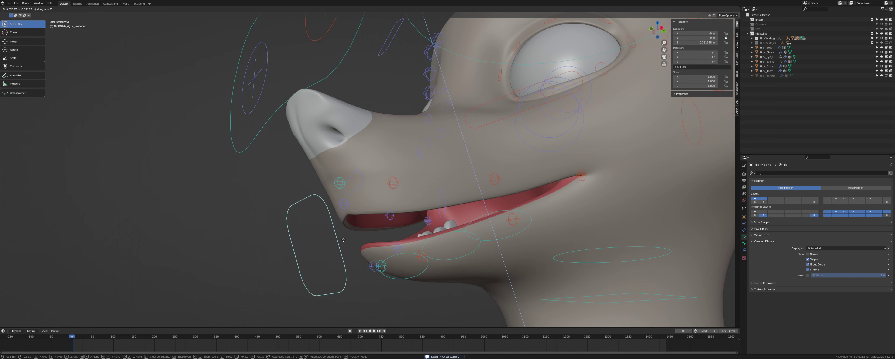
click(408, 205)
Put the fox body in Edit Mode and examine the group weights of a vertex on the upper lip's edge.
click(418, 192)
key(Tab)
key(2)
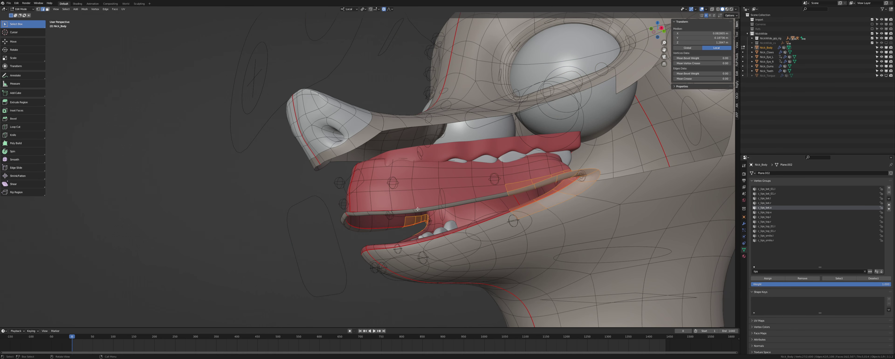
click(413, 209)
click(413, 208)
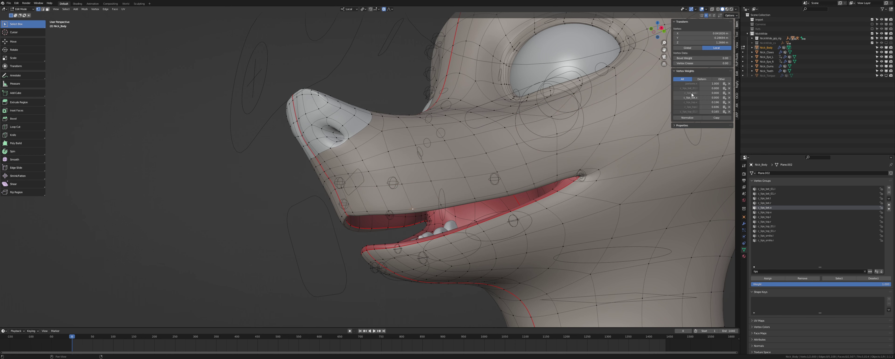
click(690, 93)
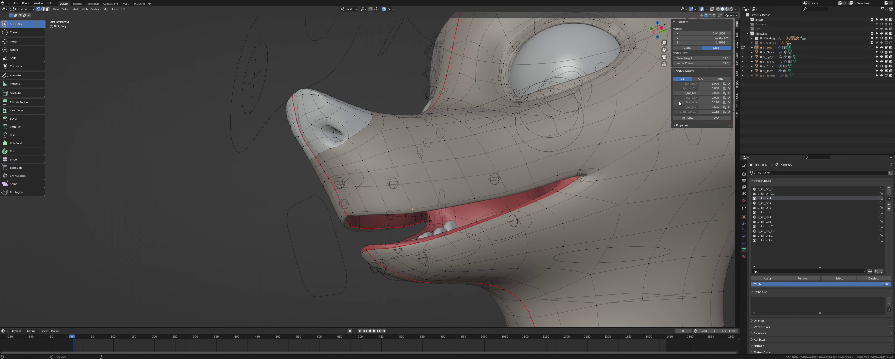
click(679, 103)
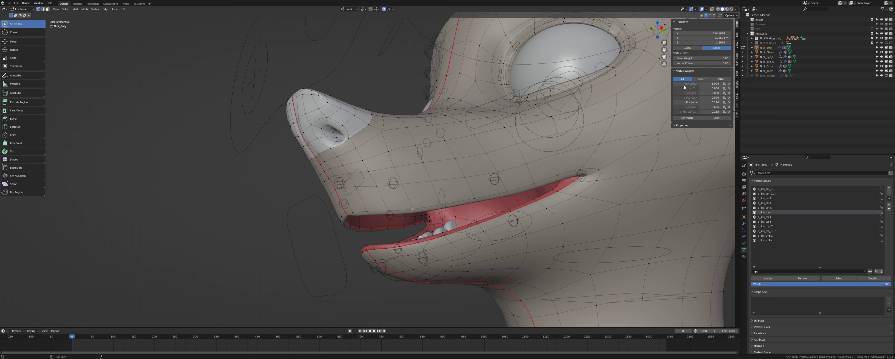
Compare the vertex weights of the lip's edge loop, the muzzle side and the inner upper lip.
alt+click(424, 208)
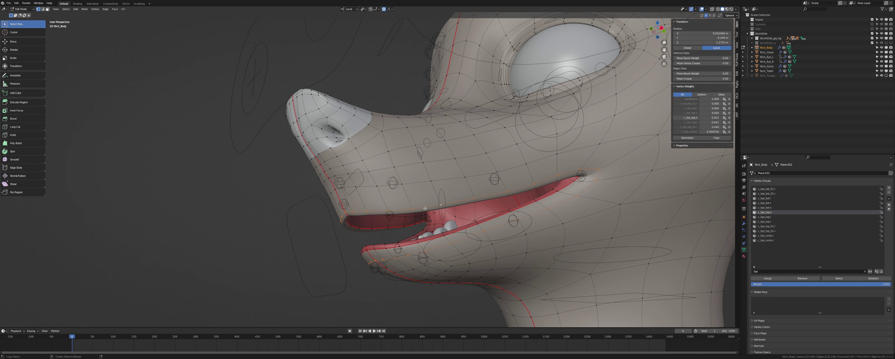
alt+click(414, 181)
click(405, 183)
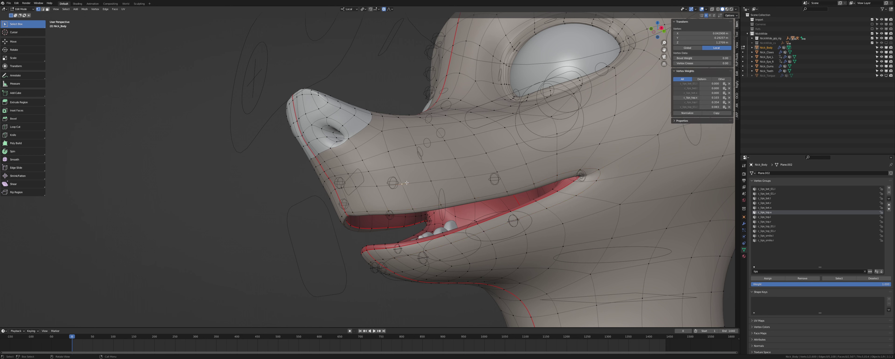
click(419, 208)
click(364, 230)
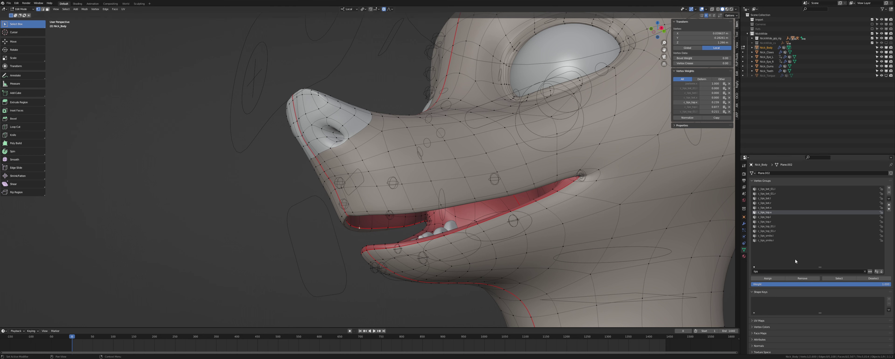
Filter the vertex groups by "jaw" to make jawbone.x active, and clear the existing mesh selection.
click(863, 271)
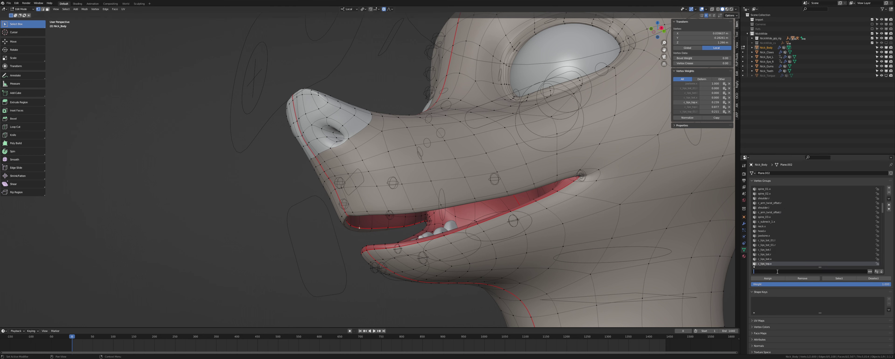
text(jaw)
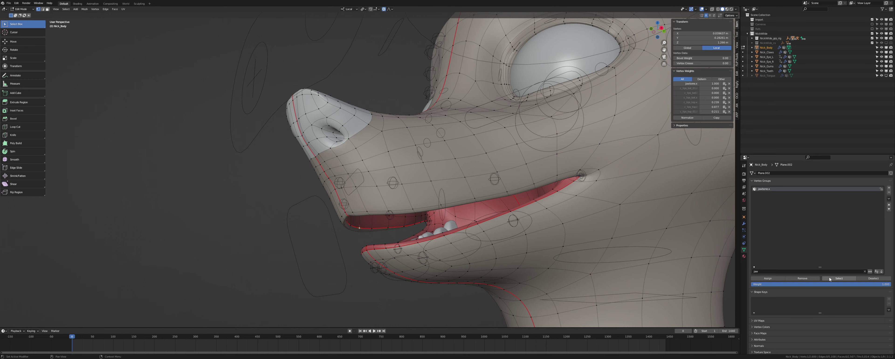
click(829, 279)
mouse_move(463, 212)
middle_down()
mouse_move(475, 204)
mouse_move(447, 204)
mouse_move(464, 203)
middle_up()
scroll(447, 203, up, 1)
alt+click(442, 213)
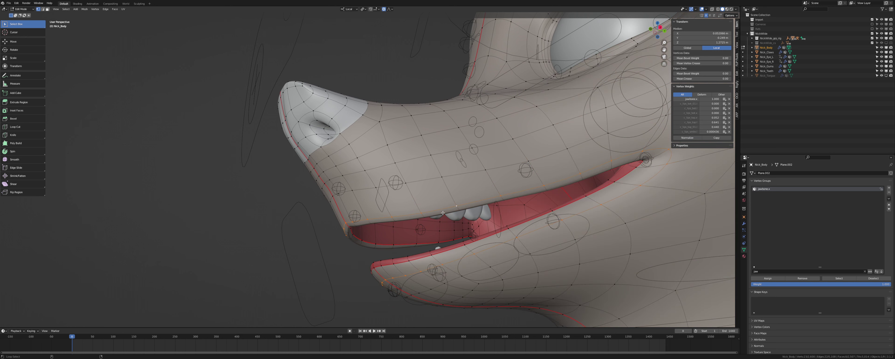
key(alt+a)
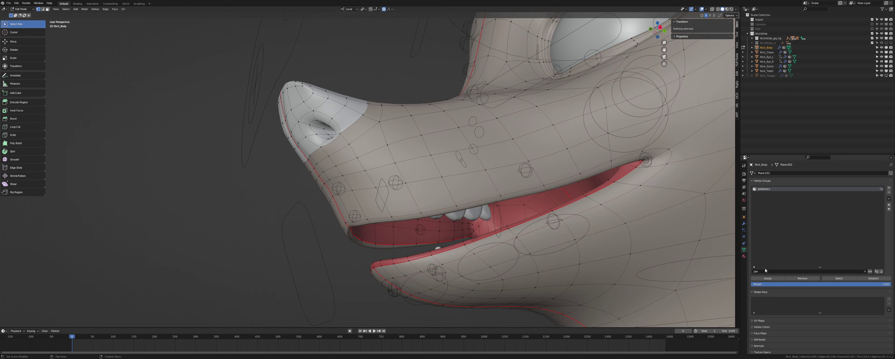
click(837, 278)
Select the inner and outer edge loops of the upper lip, leaving the lower lip's vertices out of the selection.
alt+click(368, 239)
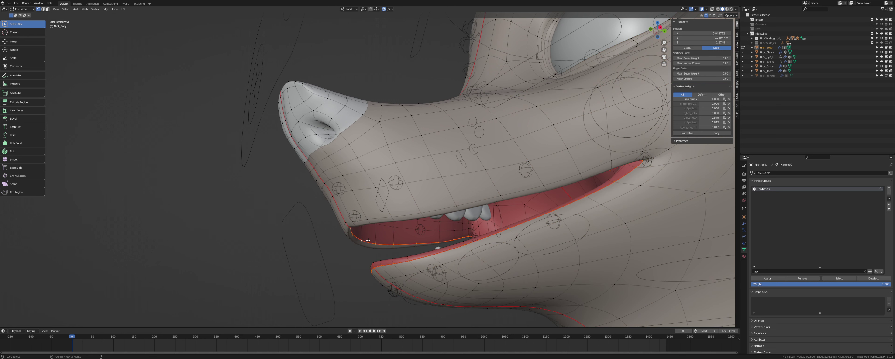
alt+shift+click(375, 218)
middle_drag(374, 218, 568, 190)
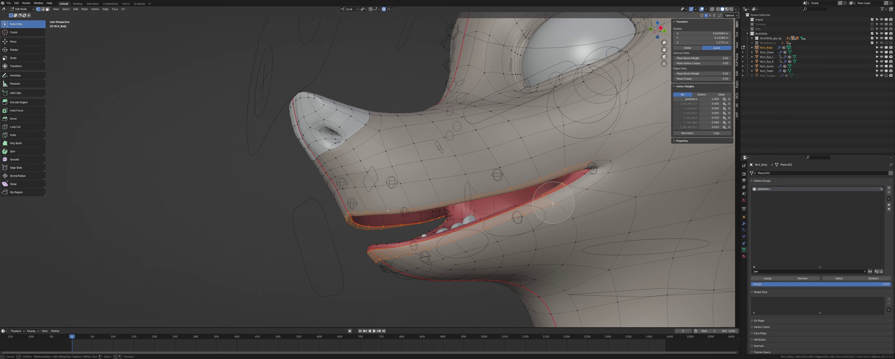
mouse_move(429, 247)
middle_down()
mouse_move(371, 261)
mouse_move(434, 266)
mouse_move(421, 272)
mouse_move(396, 260)
mouse_move(394, 243)
mouse_move(429, 245)
middle_up()
right_click(372, 261)
key(alt+z)
key(alt+z)
Remove the selected upper lip vertices from the jawbone.x vertex group and leave Edit Mode.
click(832, 279)
key(ctrl+z)
click(801, 278)
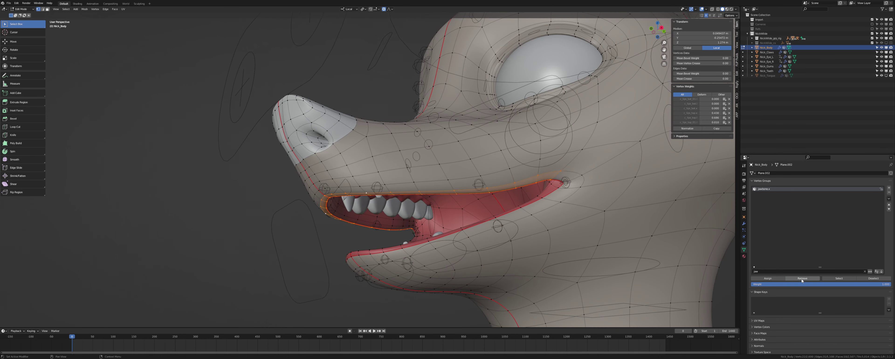
key(ctrl+z)
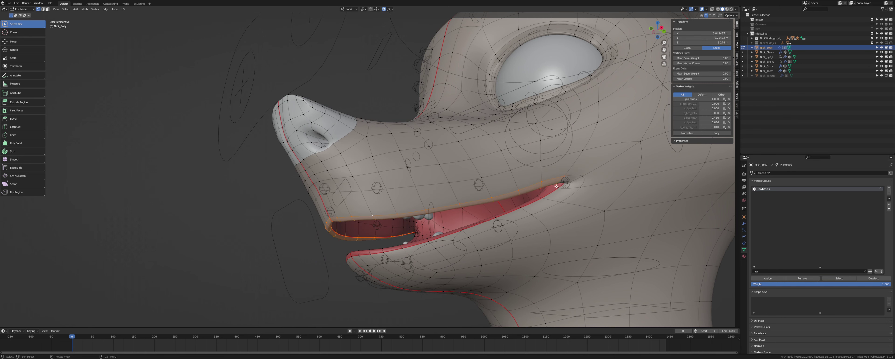
click(809, 279)
middle_drag(514, 243, 535, 242)
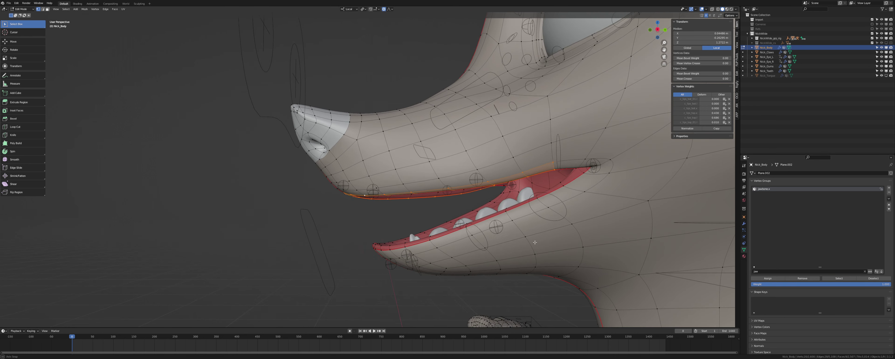
middle_drag(562, 211, 420, 199)
click(829, 280)
key(Tab)
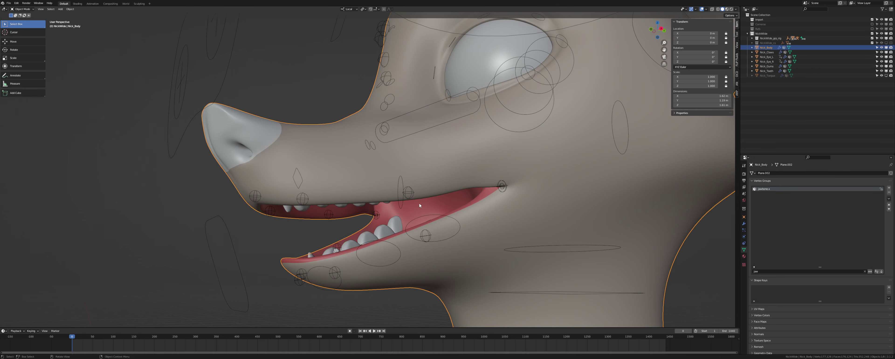
Switch the body to Weight Paint mode and blur the jawbone.x weights around the mouth corner with a smaller brush.
key(ctrl+Tab)
click(389, 187)
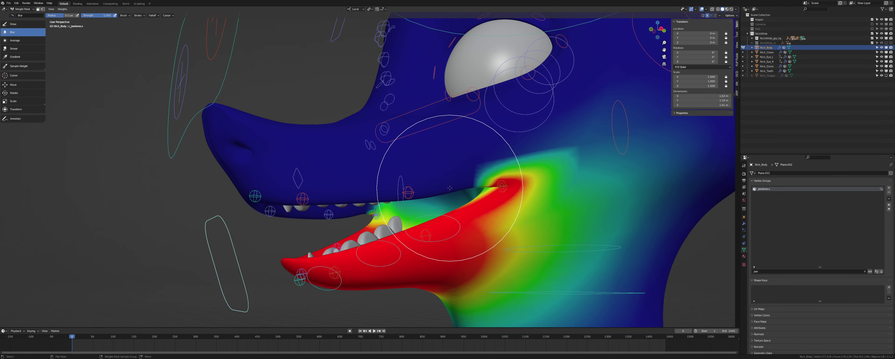
key(f)
click(425, 190)
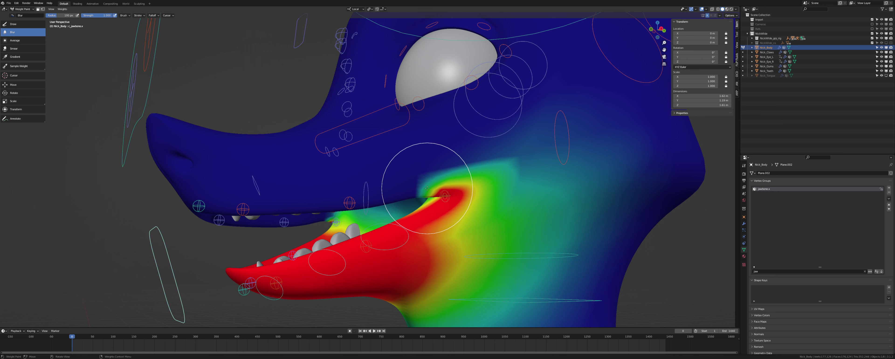
mouse_move(425, 190)
mouse_down()
mouse_move(435, 197)
mouse_move(528, 160)
mouse_move(422, 180)
mouse_up()
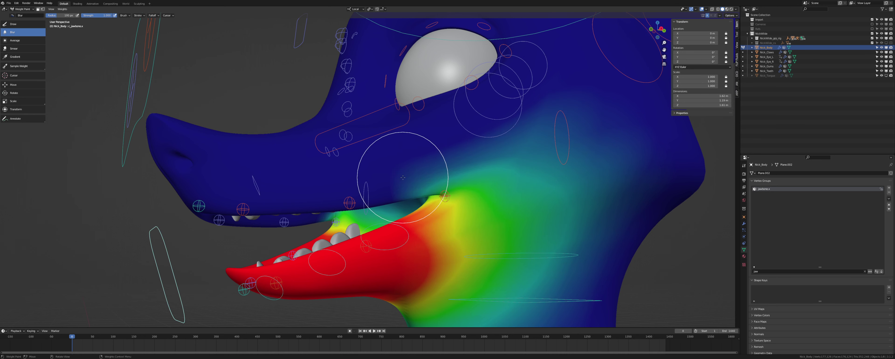
Leave weight painting on the body, then select the rig and switch it to Pose Mode.
mouse_move(556, 194)
middle_down()
mouse_move(468, 216)
mouse_move(478, 213)
middle_up()
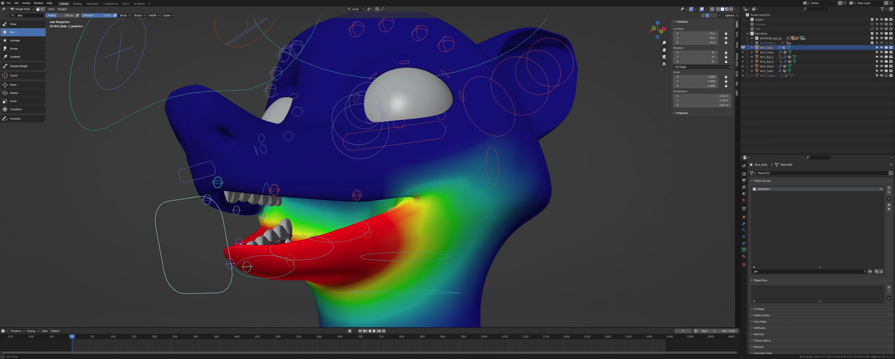
key(ctrl+Tab)
click(417, 217)
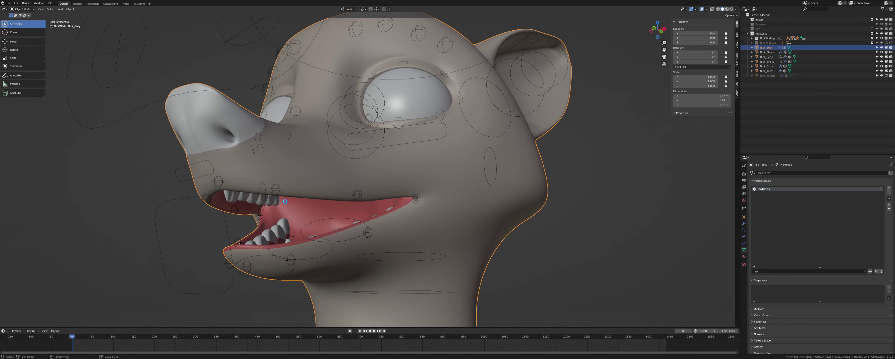
click(190, 198)
key(alt+g)
key(ctrl+Tab)
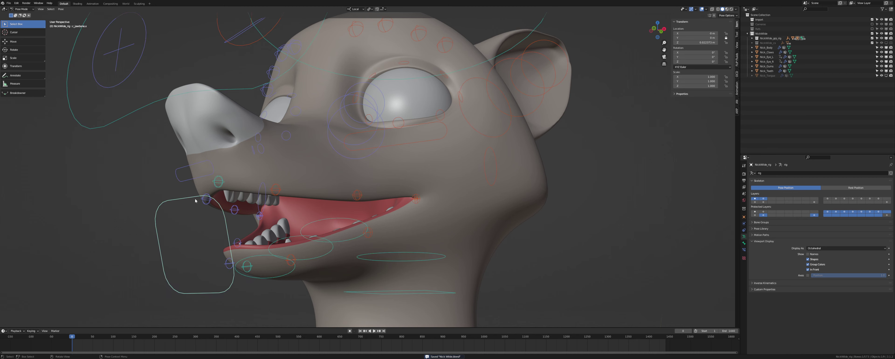
Reset the jaw control's location, then test the mouth by lowering and raising the control along its local Z axis.
key(alt+g)
scroll(222, 202, down, 2)
middle_drag(223, 201, 274, 188)
key(g)
key(z)
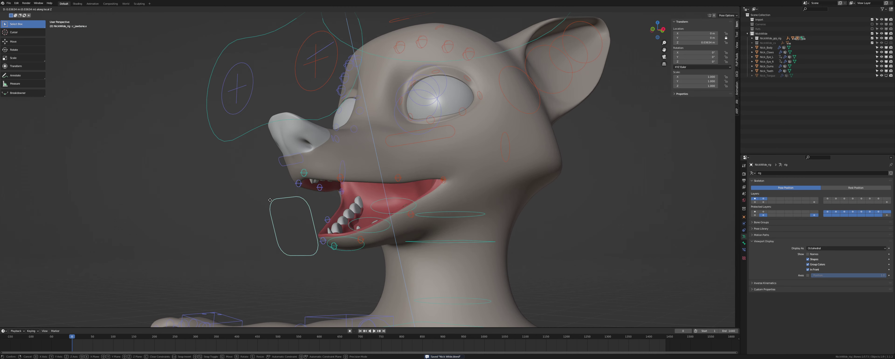
click(278, 225)
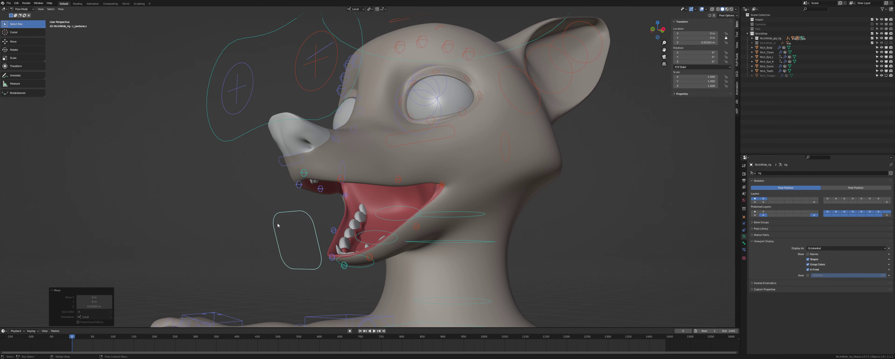
key(g)
key(z)
click(273, 195)
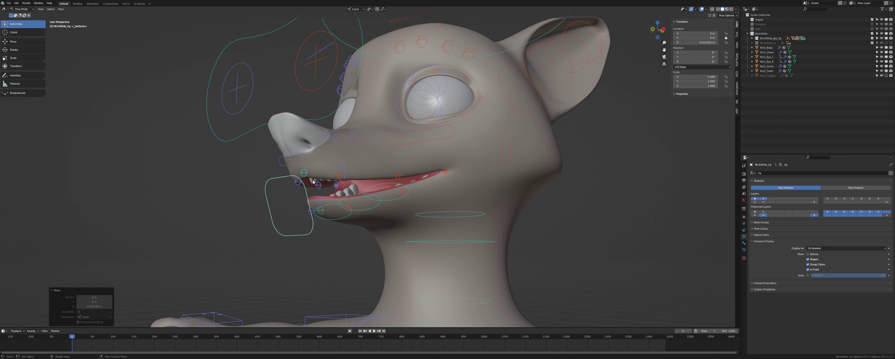
Set Lips Retain to 1.000 in the rig's main property settings.
click(737, 36)
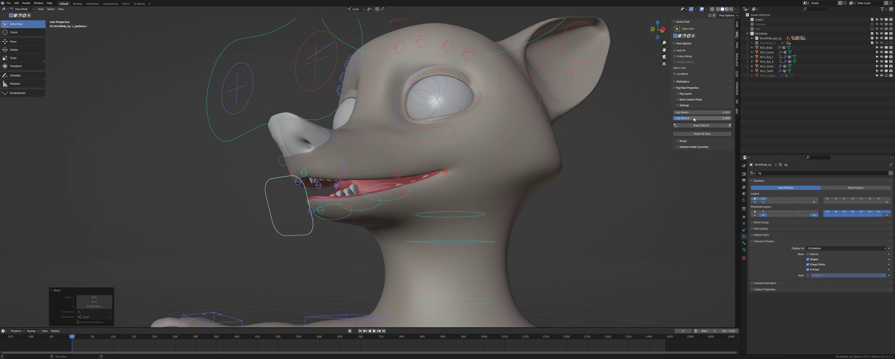
drag(677, 112, 730, 112)
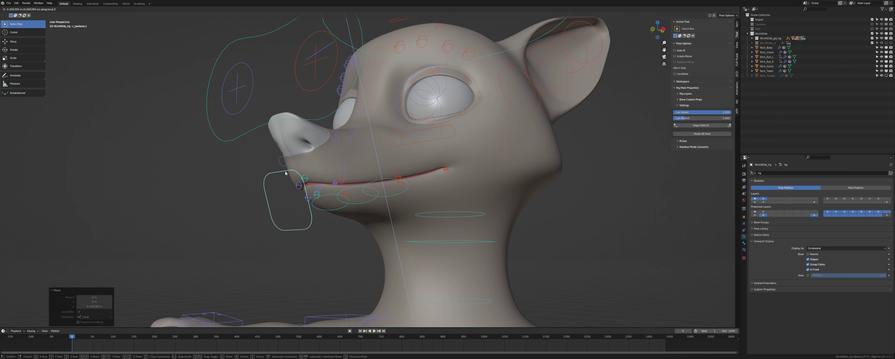
Undo the last jaw movement, try moving the jaw control freely, and return to the fox body in Object Mode.
middle_drag(289, 179, 375, 177)
scroll(334, 183, up, 1)
key(ctrl+z)
key(g)
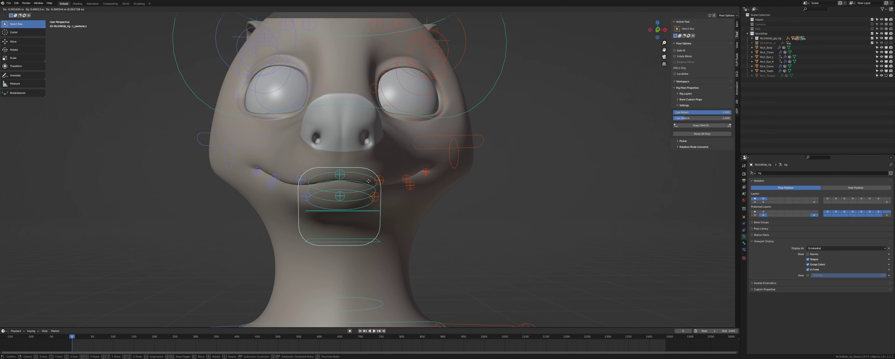
right_click(373, 185)
click(381, 161)
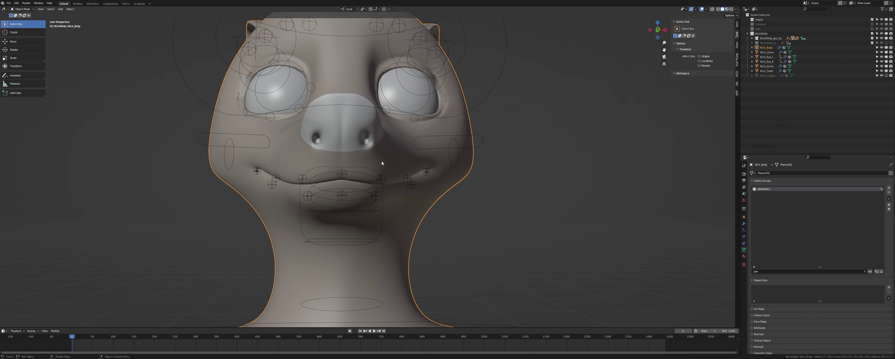
Enter Weight Paint on the fox body, filter its vertex groups by "head" and display the head.x weights.
scroll(395, 163, up, 1)
scroll(403, 168, up, 2)
key(ctrl+Tab)
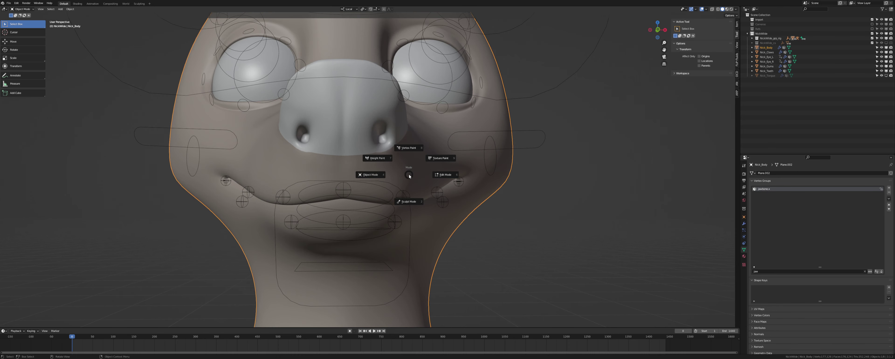
click(377, 158)
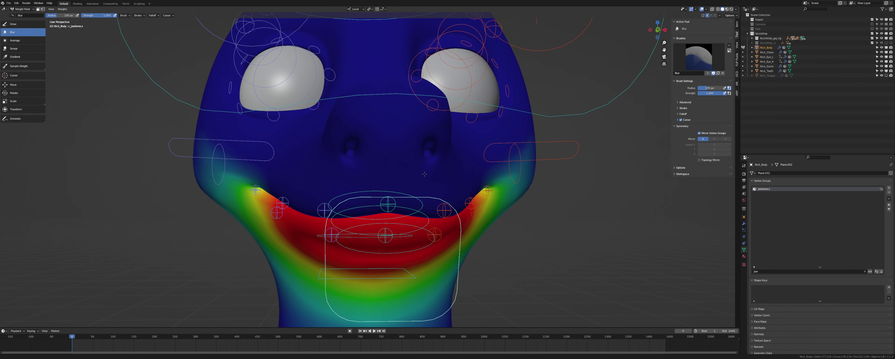
click(772, 271)
text(head)
click(754, 189)
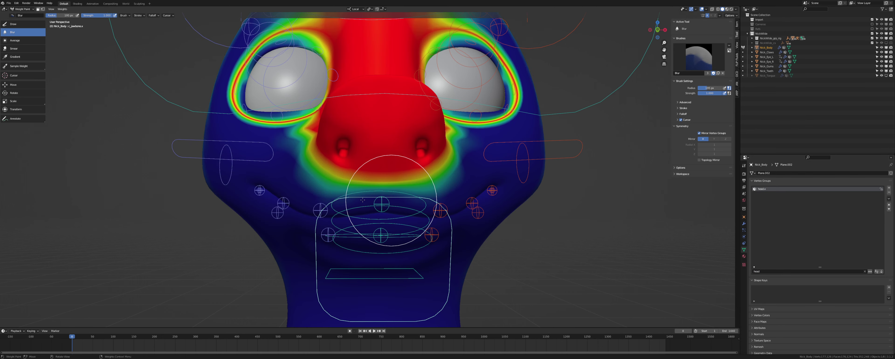
Examine the head.x weights along the muzzle and cheek from several angles, and return the body to Object Mode.
middle_drag(375, 196, 343, 205)
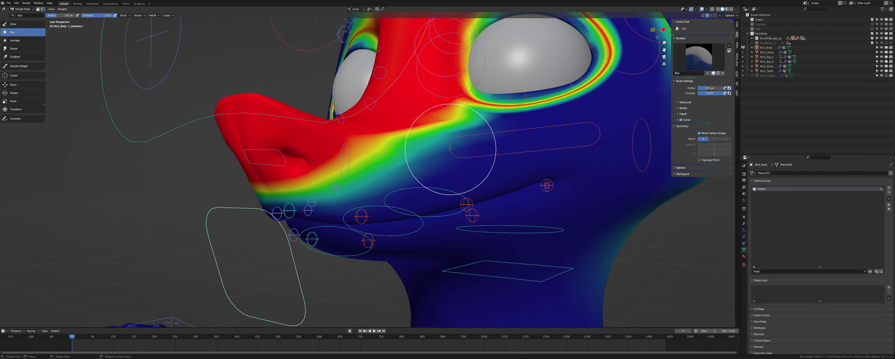
middle_drag(449, 150, 429, 200)
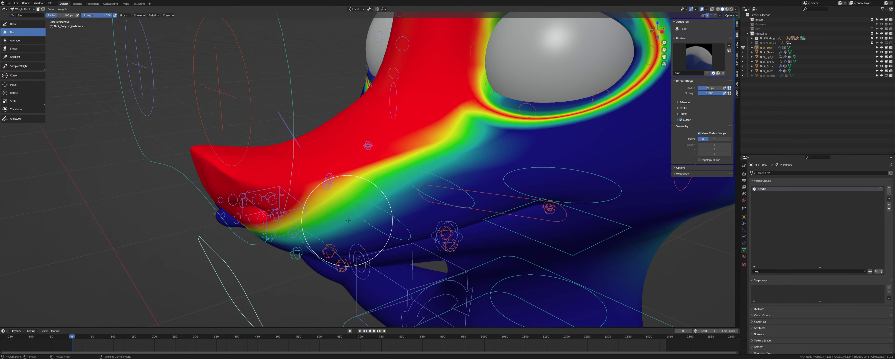
middle_drag(335, 222, 415, 185)
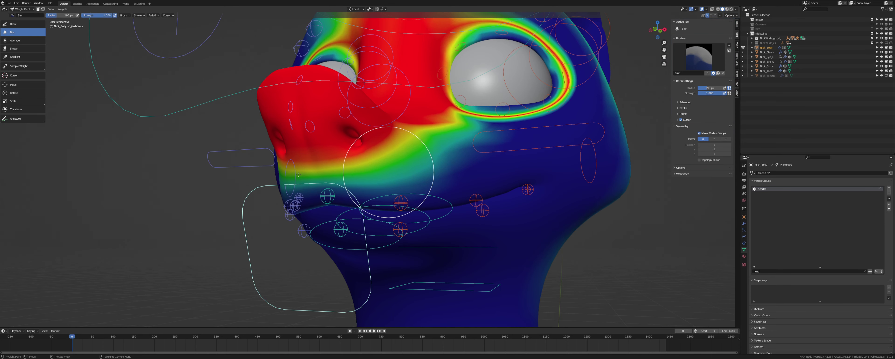
mouse_move(332, 170)
middle_down()
mouse_move(412, 178)
mouse_move(288, 230)
middle_up()
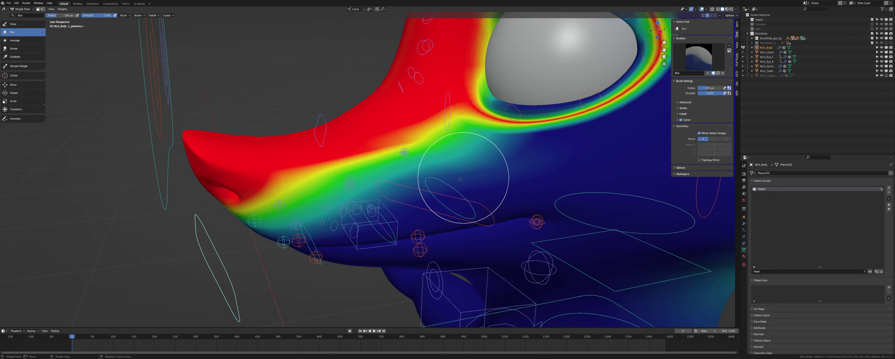
middle_drag(470, 146, 458, 179)
key(ctrl+Tab)
click(422, 183)
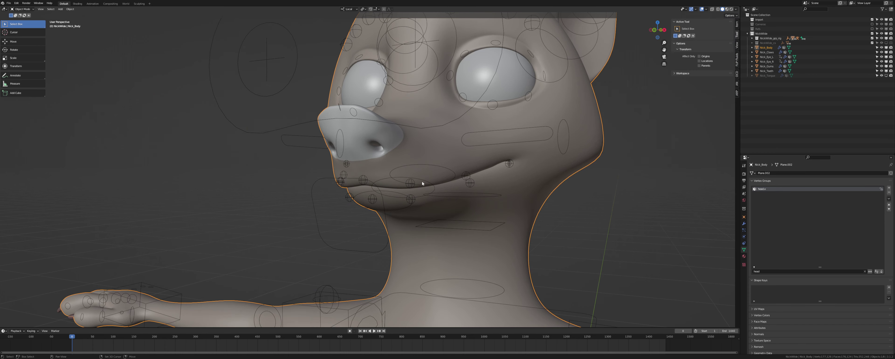
Try moving the rig's jaw control freely in Pose Mode, and return to the fox body in Object Mode.
click(331, 180)
middle_drag(330, 180, 380, 178)
key(ctrl+Tab)
key(g)
right_click(366, 167)
key(g)
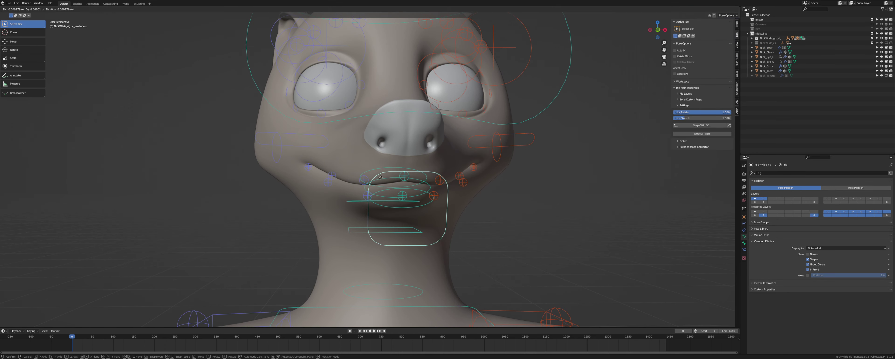
right_click(406, 163)
key(ctrl+Tab)
click(427, 163)
middle_drag(428, 164, 421, 167)
scroll(422, 167, up, 1)
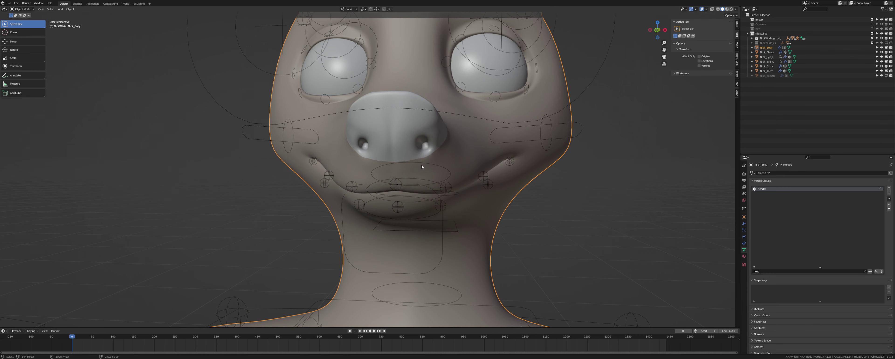
In Weight Paint on the body, filter the vertex groups by "lips", compare the centre lip groups and select the top centre lip group.
key(ctrl+Tab)
click(390, 148)
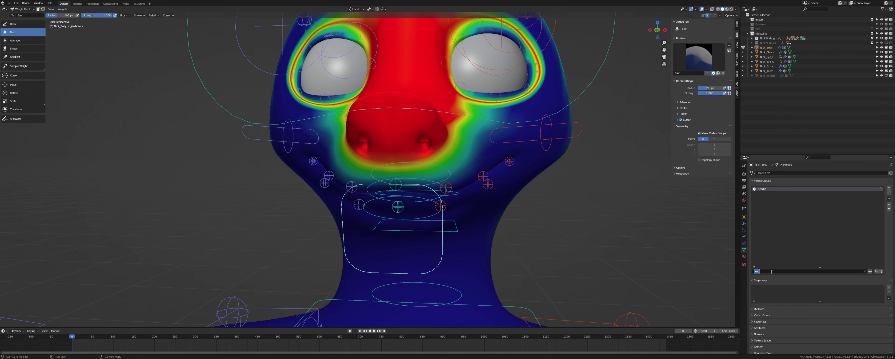
key(BackSpace)
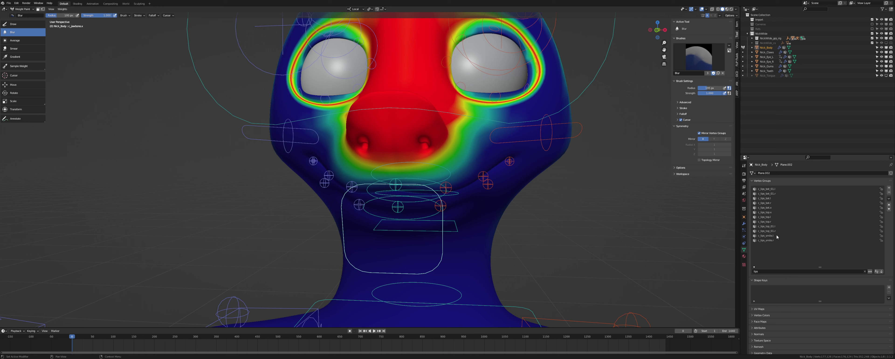
click(774, 212)
click(774, 208)
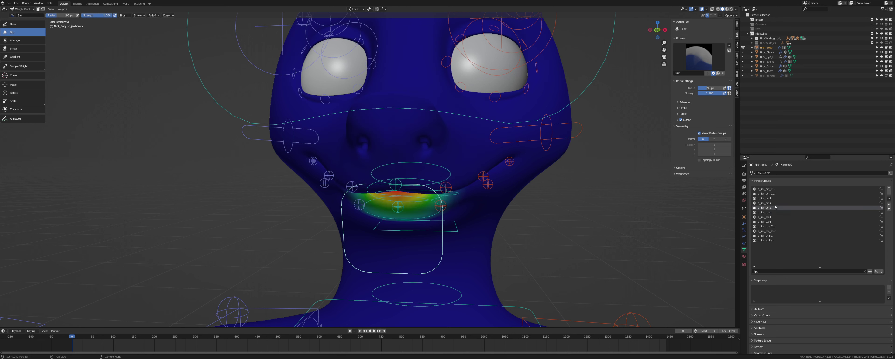
click(774, 217)
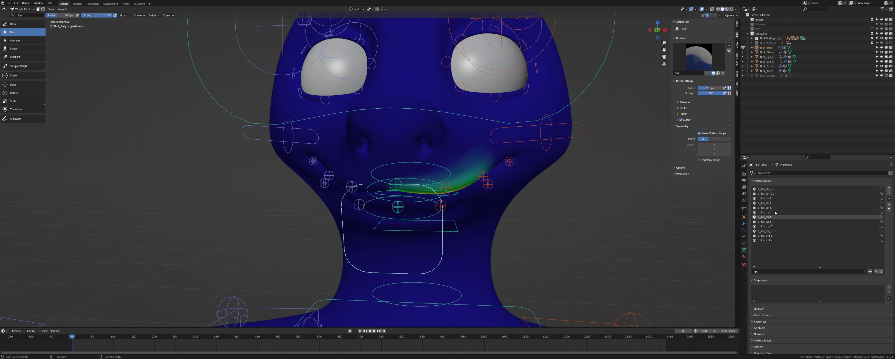
click(774, 207)
click(774, 212)
Blur the top centre lip weights across the muzzle above the upper lip, and return the body to Object Mode.
mouse_move(521, 183)
middle_down()
mouse_move(437, 175)
mouse_move(463, 139)
middle_up()
mouse_move(451, 138)
mouse_down()
mouse_move(393, 140)
mouse_move(444, 125)
mouse_move(362, 136)
mouse_move(406, 127)
mouse_move(350, 148)
mouse_up()
middle_drag(350, 148, 362, 163)
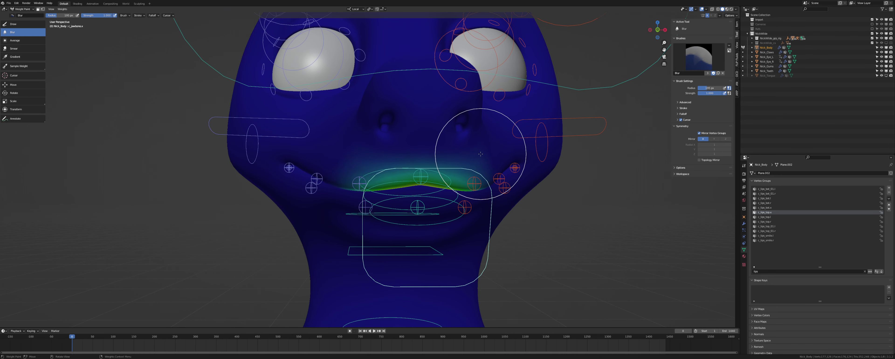
middle_drag(481, 154, 468, 157)
key(ctrl+Tab)
click(434, 158)
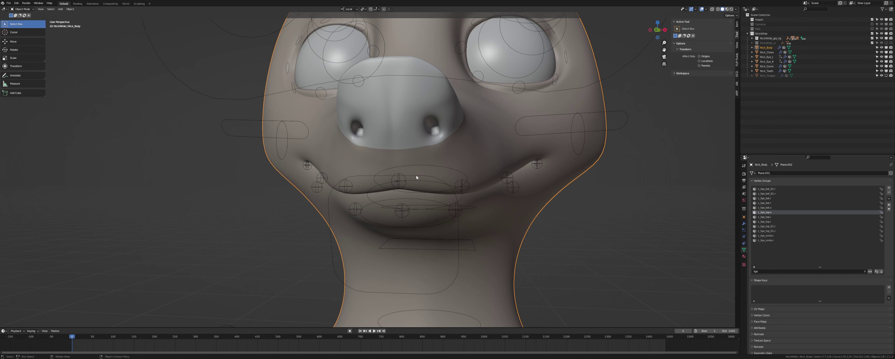
Switch the rig to Pose Mode, try moving the jaw control freely, and set Lips Retain to 0.000.
click(416, 177)
key(ctrl+Tab)
key(g)
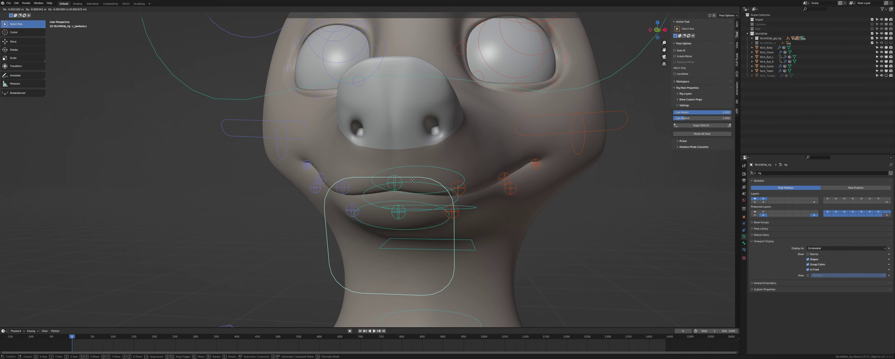
right_click(413, 188)
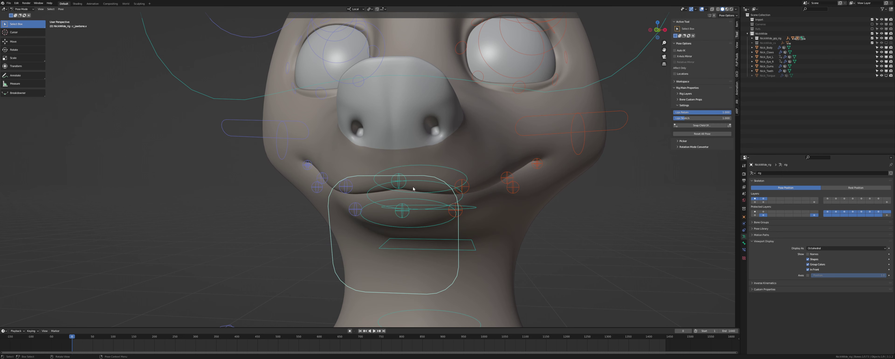
shift+middle_drag(422, 205, 416, 192)
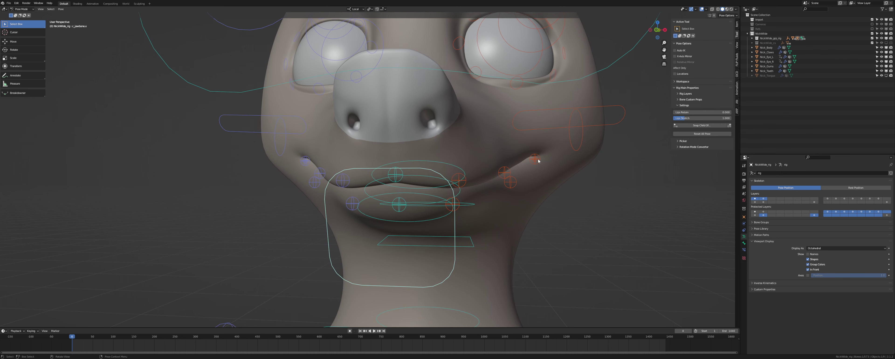
Open the mouth by lowering the jaw control along its Z axis, inspect it from both sides, and reset the control's location.
key(g)
key(z)
click(525, 189)
key(space)
middle_drag(525, 190, 467, 178)
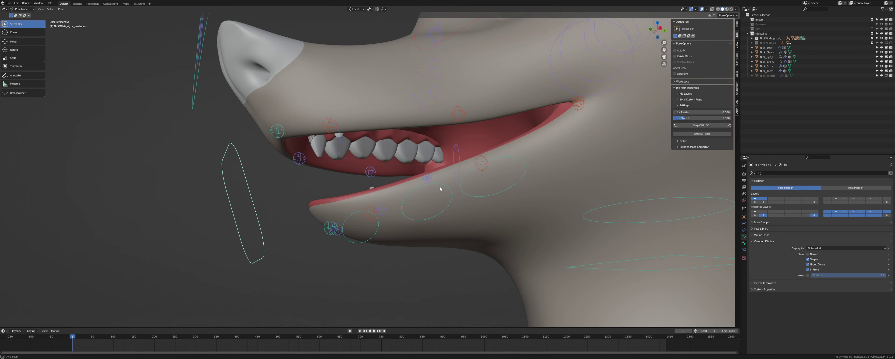
click(446, 194)
scroll(447, 194, down, 1)
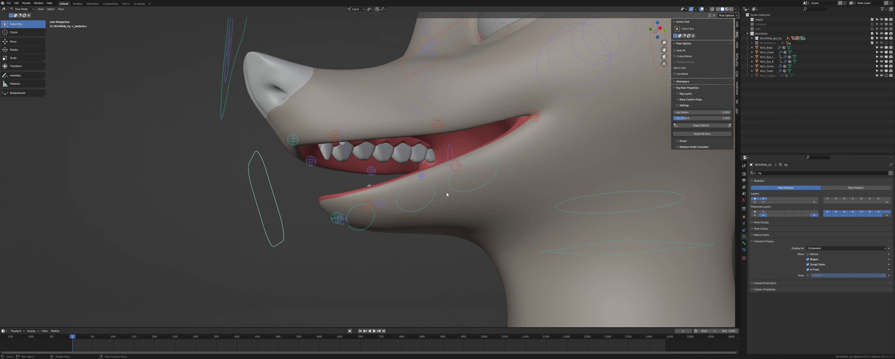
middle_drag(447, 194, 508, 197)
key(g)
key(z)
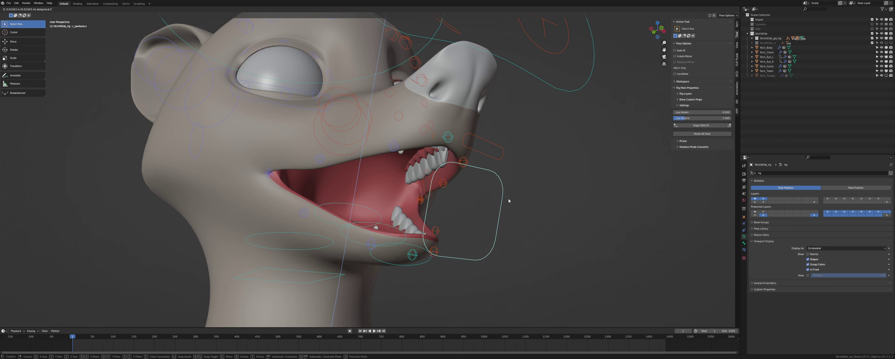
right_click(524, 172)
key(alt+g)
Rotate the head control backward in the right orthographic view so the muzzle tilts upward, and save the file.
scroll(500, 189, down, 8)
click(427, 81)
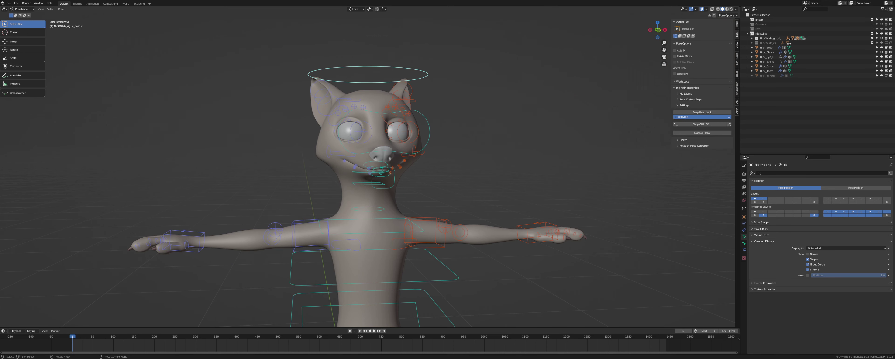
key(r)
key(KP_3)
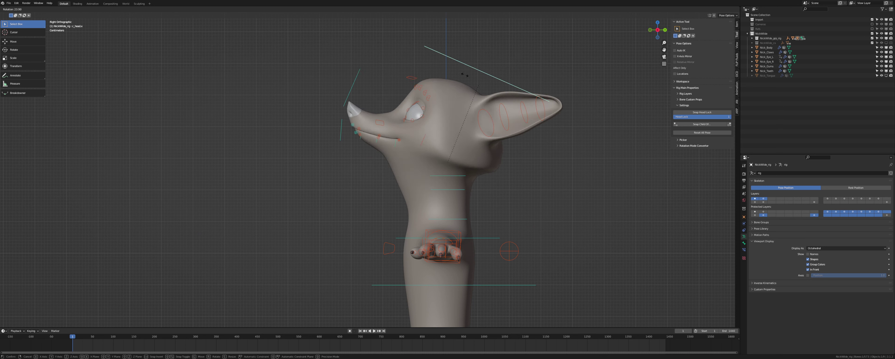
click(479, 123)
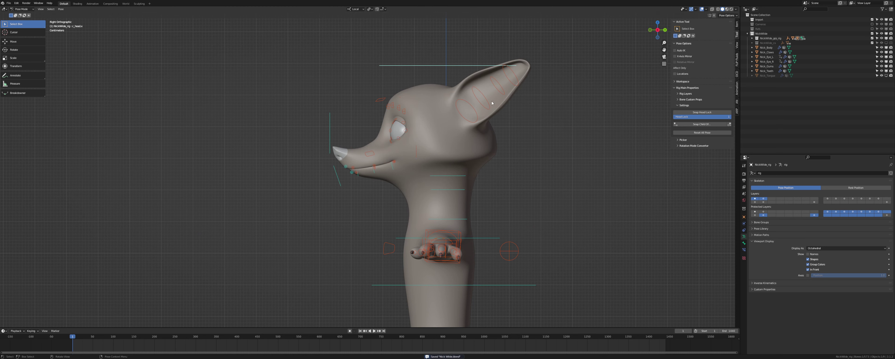
key(r)
click(516, 130)
Inspect the vertex weights of a centre-line vertex on the fox body's throat in Edit Mode, and return to Object Mode.
click(408, 159)
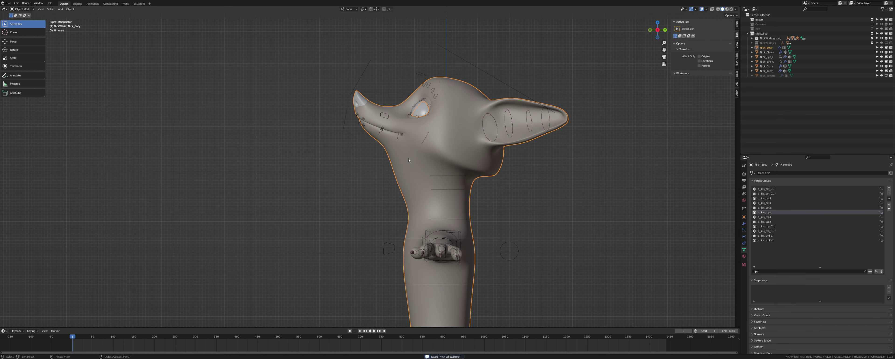
key(Tab)
scroll(408, 159, up, 3)
middle_drag(409, 159, 465, 134)
key(2)
click(401, 169)
scroll(434, 188, up, 2)
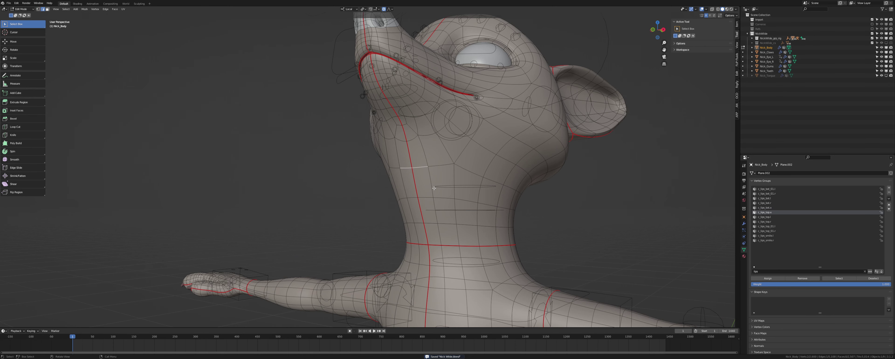
shift+middle_drag(433, 188, 412, 181)
click(736, 24)
middle_drag(694, 109, 668, 125)
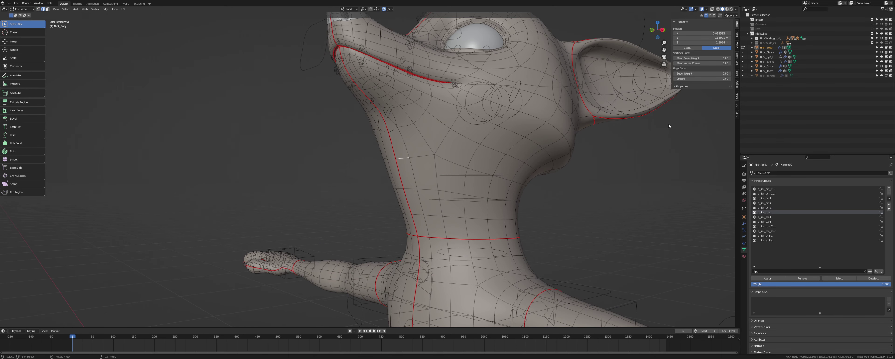
click(395, 162)
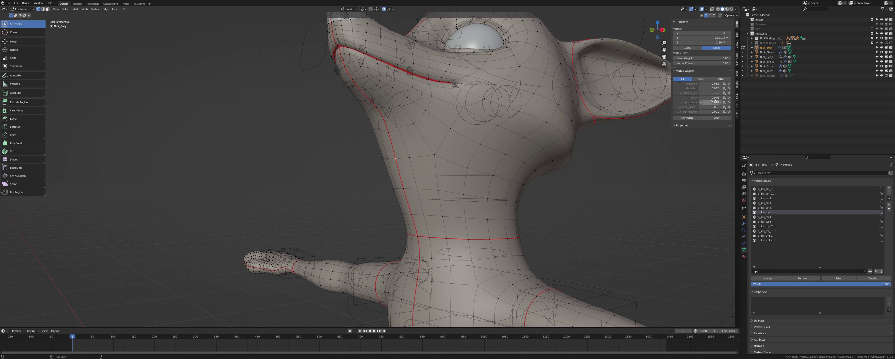
key(Tab)
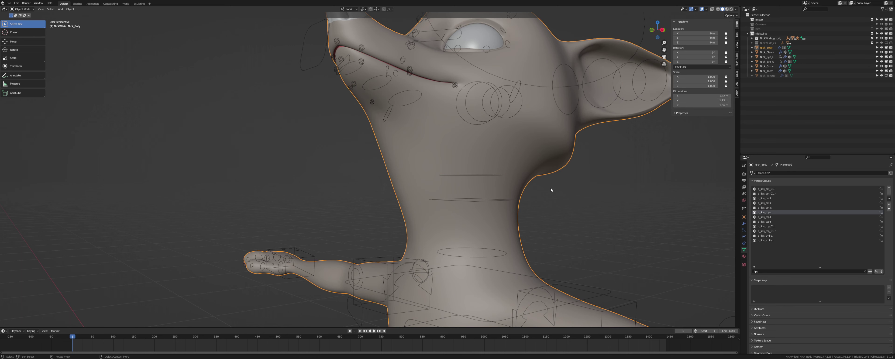
Put the fox body in Weight Paint mode, filter the vertex groups for "jaw", select jawbone.x, and activate the Draw brush with its tool settings shown.
key(ctrl+Tab)
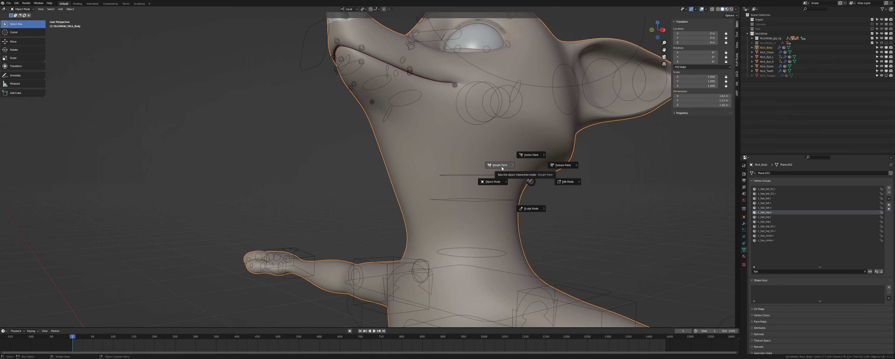
click(501, 167)
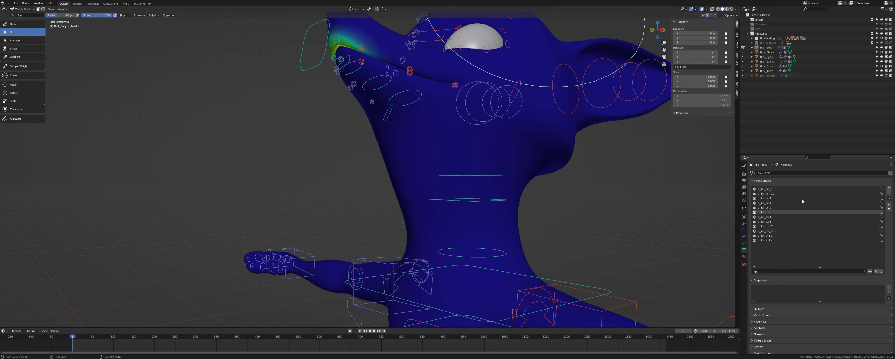
text(jaw)
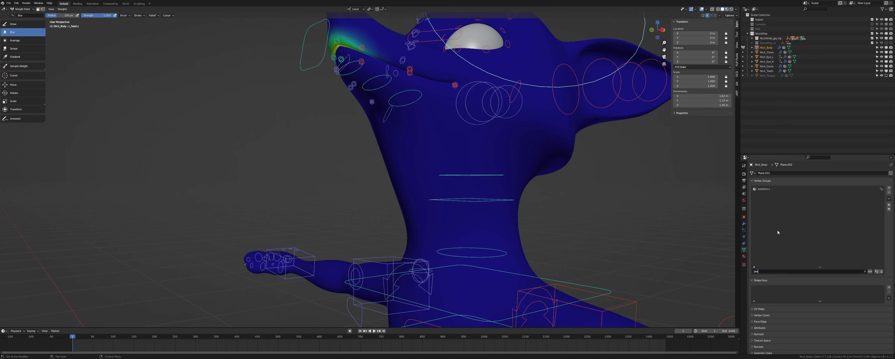
click(769, 189)
click(22, 24)
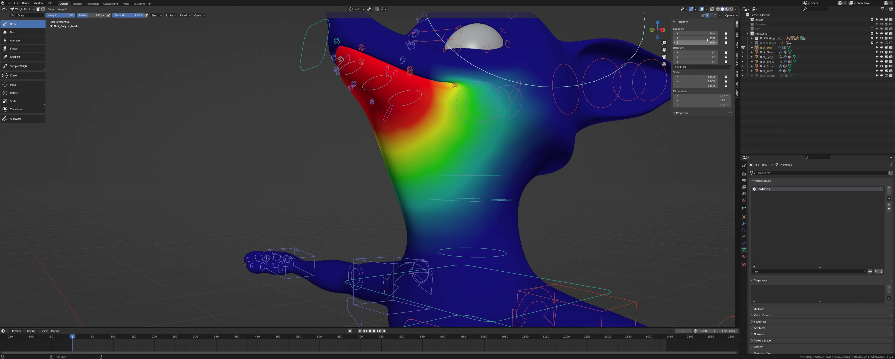
click(737, 34)
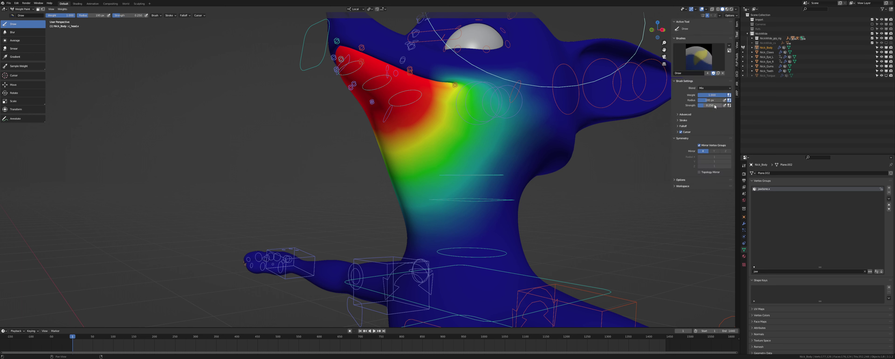
Try to paint down the jawbone.x weights on the throat and upper neck with a resized Draw brush at weight 0.000.
key(f)
click(521, 218)
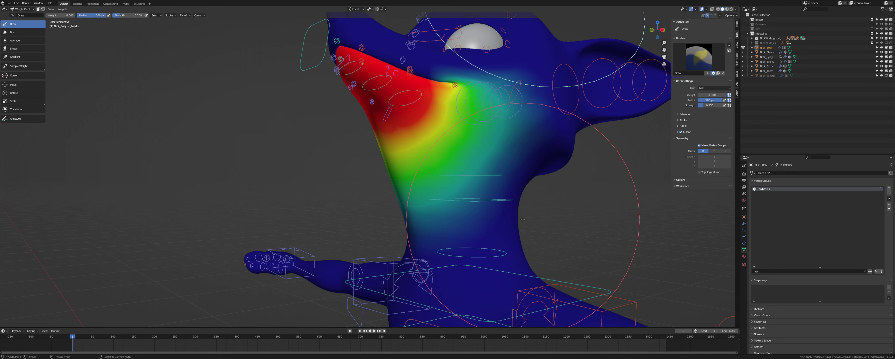
key(f)
click(441, 215)
drag(451, 213, 460, 205)
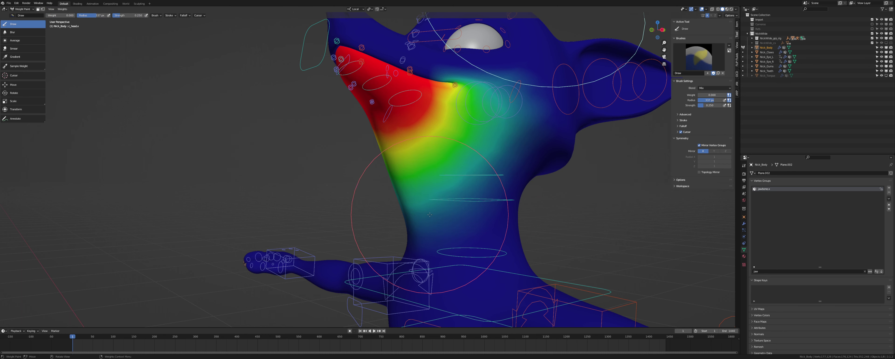
middle_drag(458, 205, 389, 217)
scroll(389, 216, up, 3)
drag(435, 195, 413, 184)
mouse_move(368, 196)
middle_down()
mouse_move(416, 185)
mouse_move(404, 187)
middle_up()
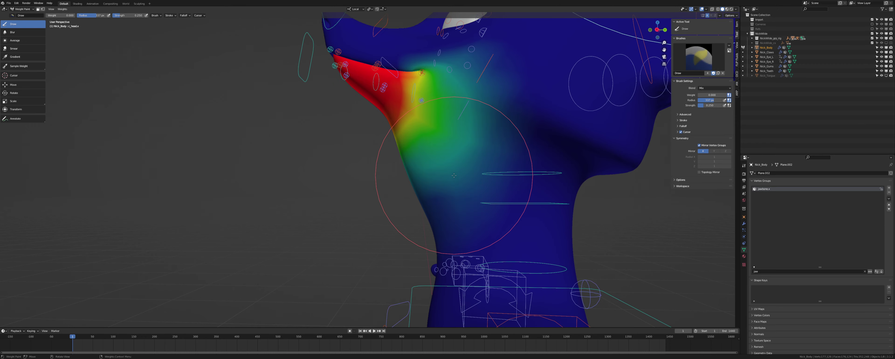
drag(453, 174, 477, 190)
mouse_move(478, 191)
middle_down()
mouse_move(481, 199)
mouse_move(387, 232)
mouse_move(281, 208)
middle_up()
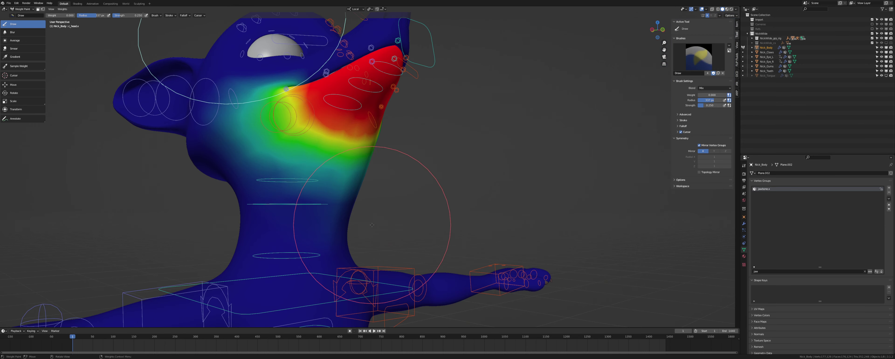
mouse_move(368, 214)
middle_down()
mouse_move(462, 219)
mouse_move(429, 234)
middle_up()
key(f)
click(379, 233)
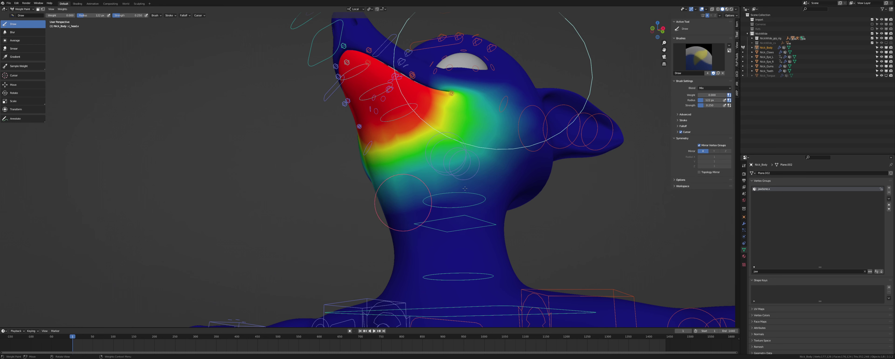
Filter the vertex groups for "neck", view the c_subneck_1.x and neck.x weights, and activate the Draw brush on neck.x.
click(26, 32)
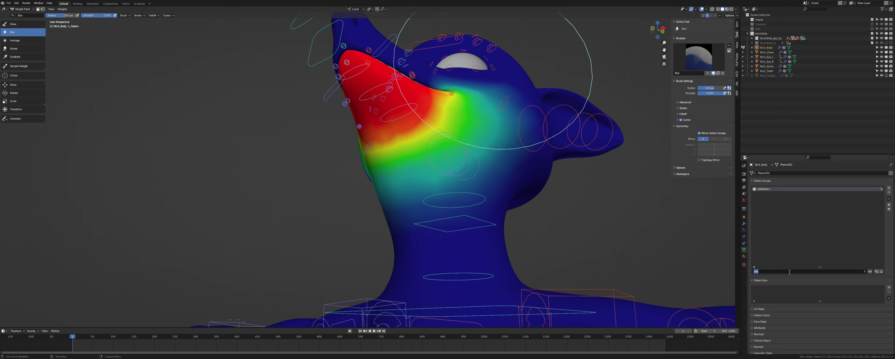
text(neck)
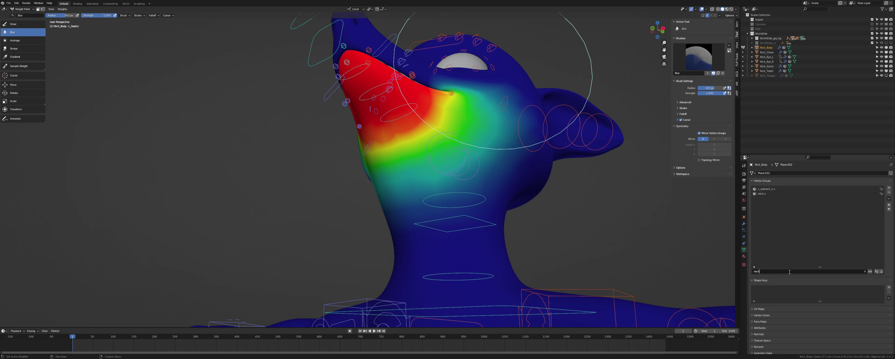
click(777, 189)
click(775, 194)
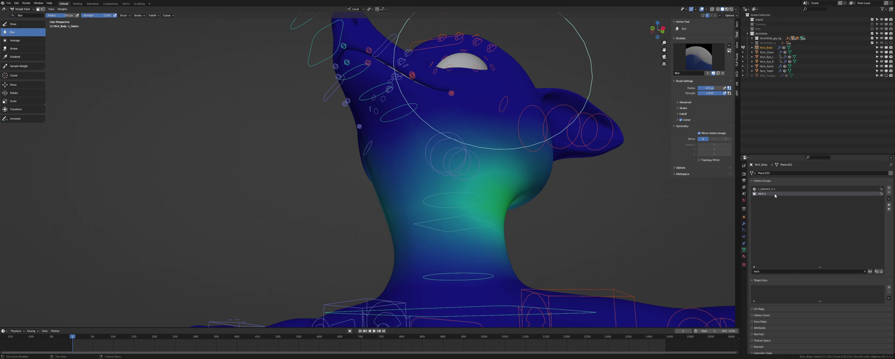
middle_drag(427, 206, 422, 206)
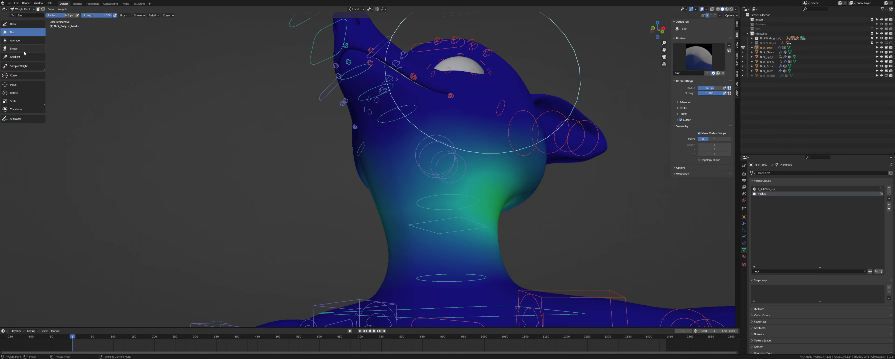
click(23, 27)
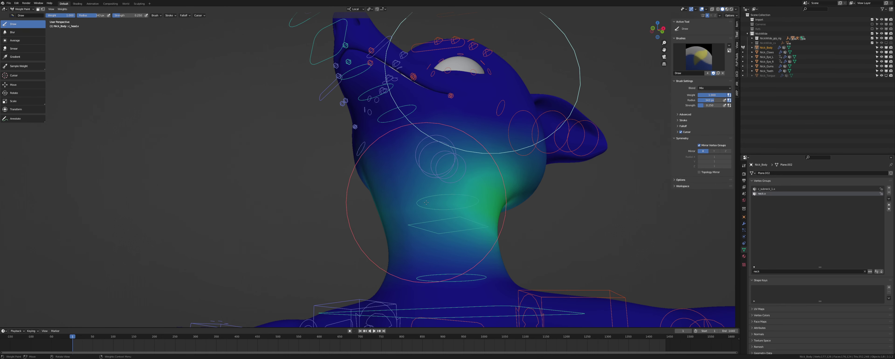
Try to paint neck.x weight across the front of the throat with a smaller Draw brush at weight 1.000, checking the mesh in Edit Mode.
key(f)
click(462, 197)
key(f)
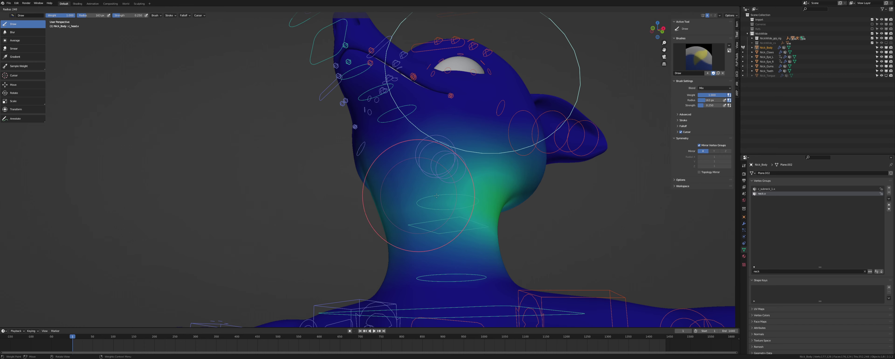
click(468, 196)
mouse_move(469, 195)
middle_down()
mouse_move(417, 188)
mouse_move(448, 181)
middle_up()
scroll(418, 189, up, 3)
click(416, 176)
mouse_move(474, 181)
mouse_down()
mouse_move(384, 176)
mouse_move(389, 195)
mouse_up()
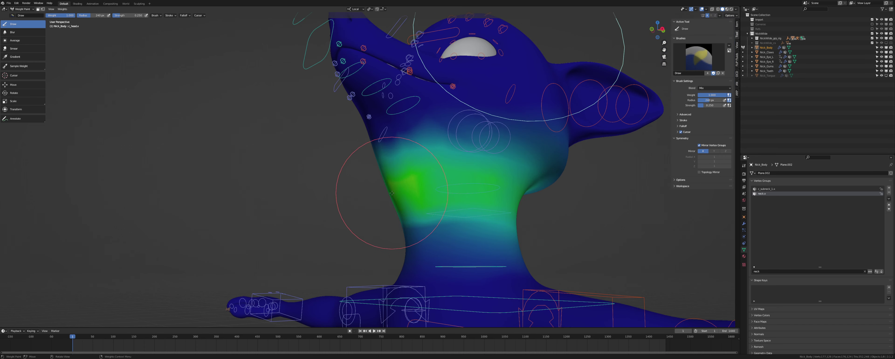
mouse_move(434, 193)
middle_down()
mouse_move(369, 187)
mouse_move(389, 185)
middle_up()
drag(392, 180, 474, 170)
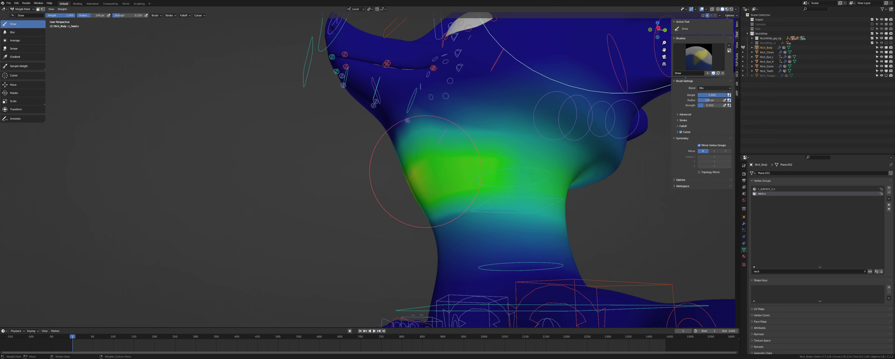
key(Tab)
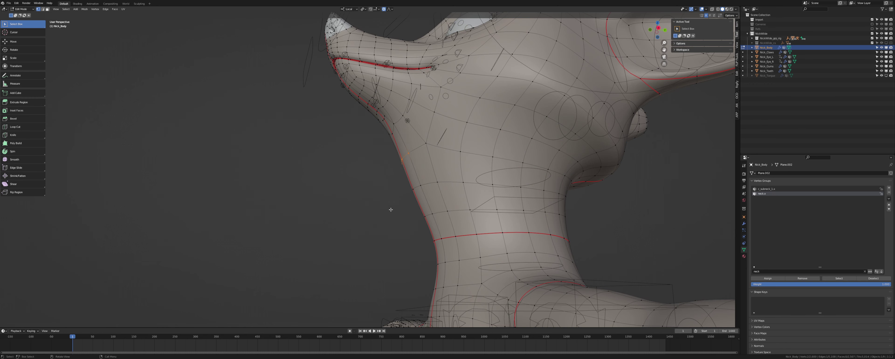
key(Tab)
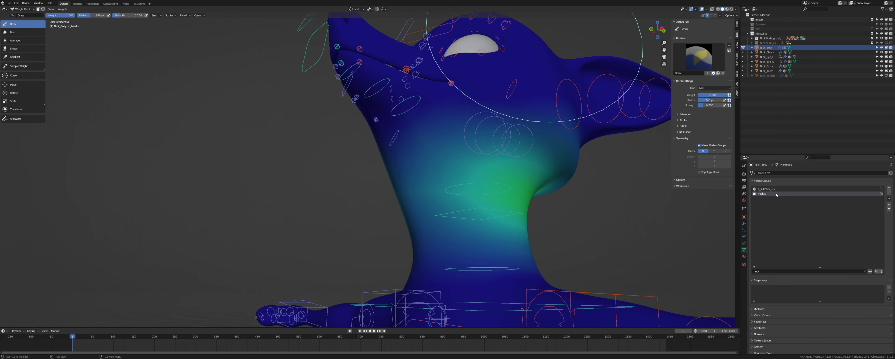
Examine the c_subneck_1.x weights on the front of the neck and the throat mesh in Edit Mode.
click(765, 188)
middle_drag(392, 182, 421, 182)
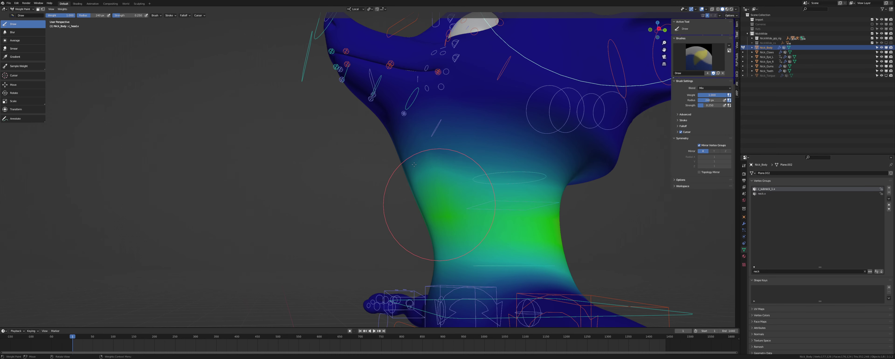
key(Tab)
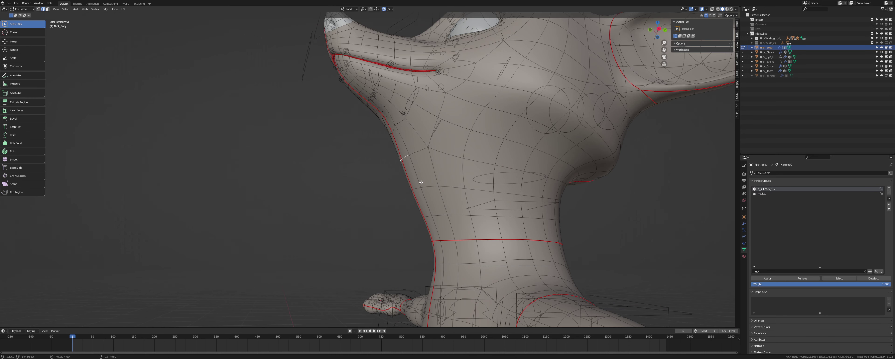
Filter the vertex groups for "head", select head.x, and display its weights in Weight Paint mode.
click(789, 271)
text(head)
key(Return)
click(762, 188)
key(Tab)
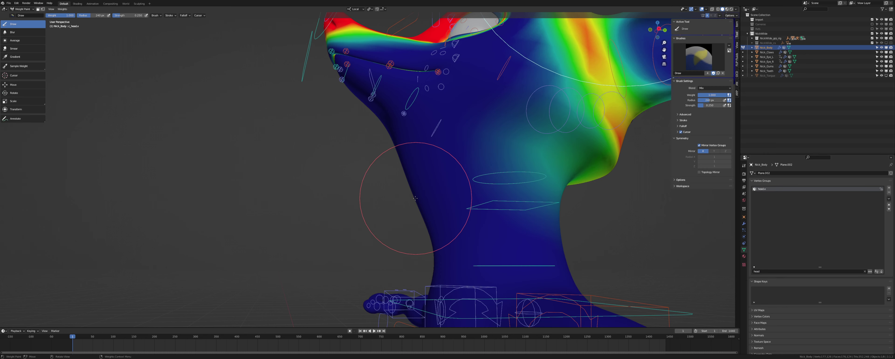
Try to paint head.x weight onto the front of the throat with the Draw brush.
middle_drag(415, 198, 430, 197)
mouse_move(404, 178)
mouse_down()
mouse_move(429, 219)
mouse_move(446, 177)
mouse_up()
middle_drag(376, 192, 347, 212)
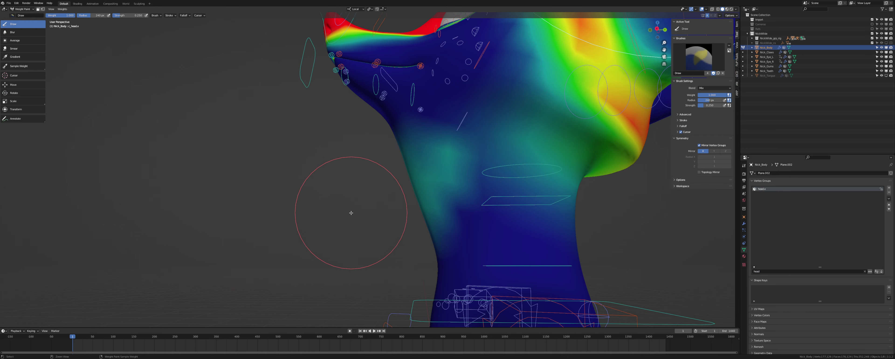
key(Tab)
key(Tab)
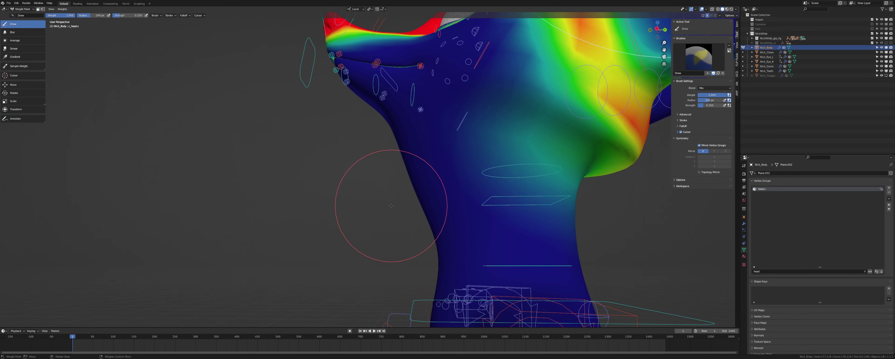
Leave Weight Paint for Object Mode, put the rig in Pose Mode, and clear the head control's rotation.
middle_drag(392, 208, 395, 213)
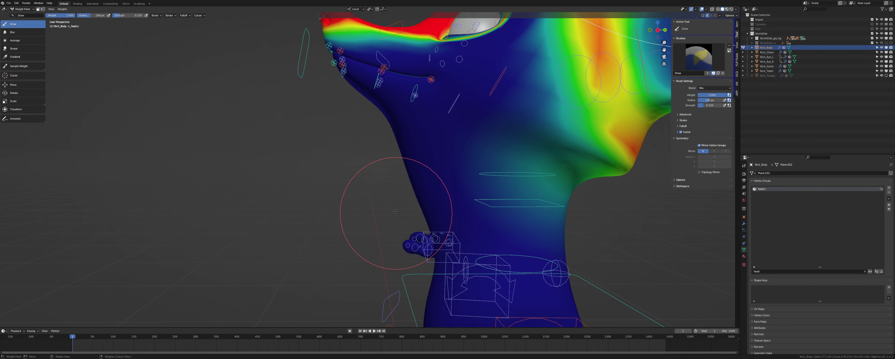
scroll(360, 200, down, 3)
key(ctrl+Tab)
key(4)
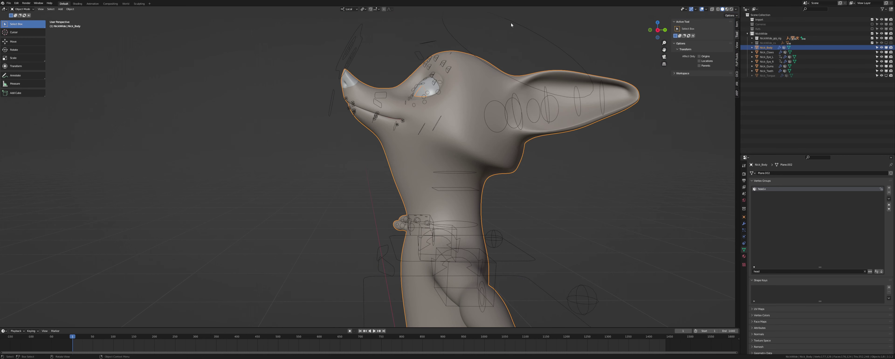
click(510, 23)
key(alt+r)
key(ctrl+Tab)
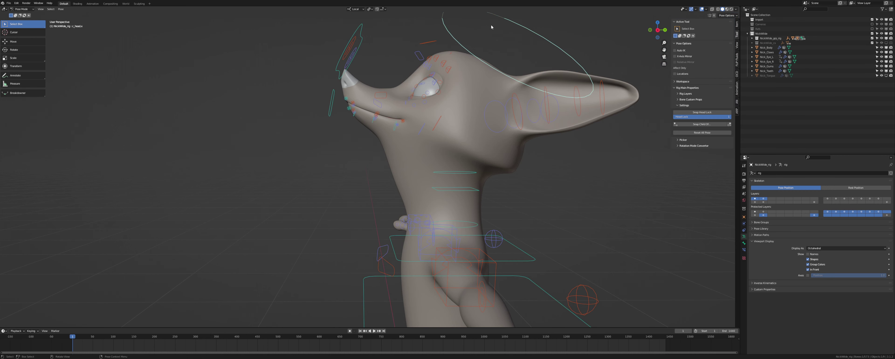
Rotate the head control backward in the right orthographic view so the muzzle points upward.
key(r)
right_click(460, 34)
key(KP_3)
key(r)
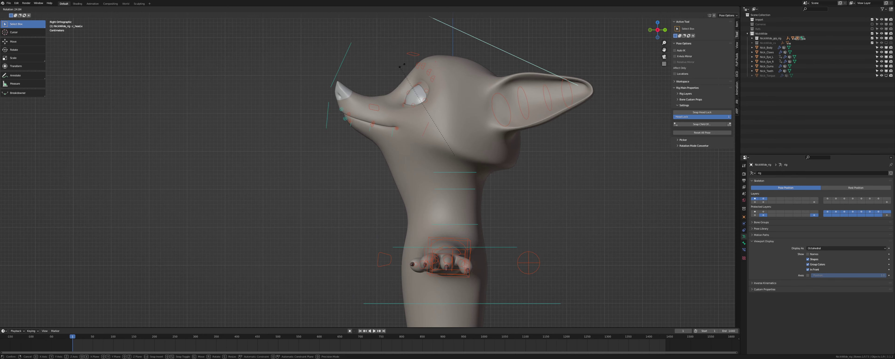
click(415, 131)
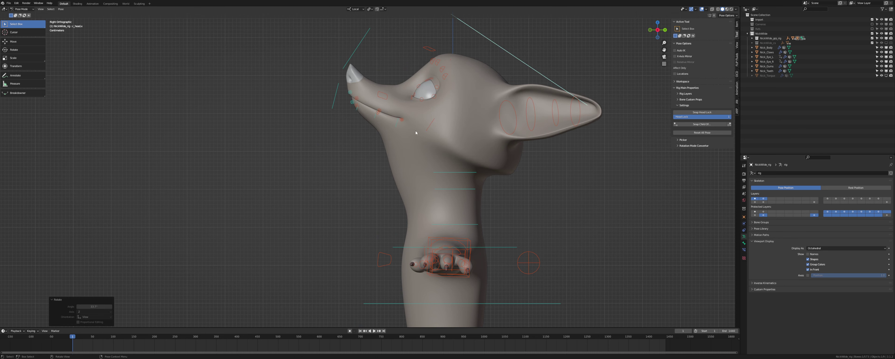
Select the fox body, return to Weight Paint mode, filter the vertex groups for "jaw", and select jawbone.x.
click(407, 156)
key(ctrl+Tab)
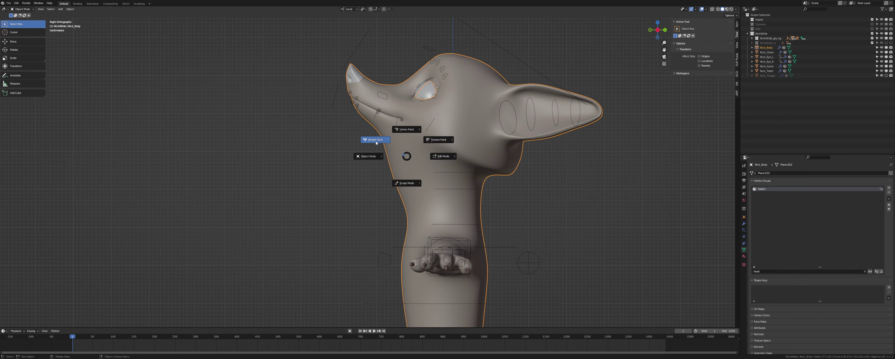
click(375, 140)
key(ctrl+f)
text(jaw)
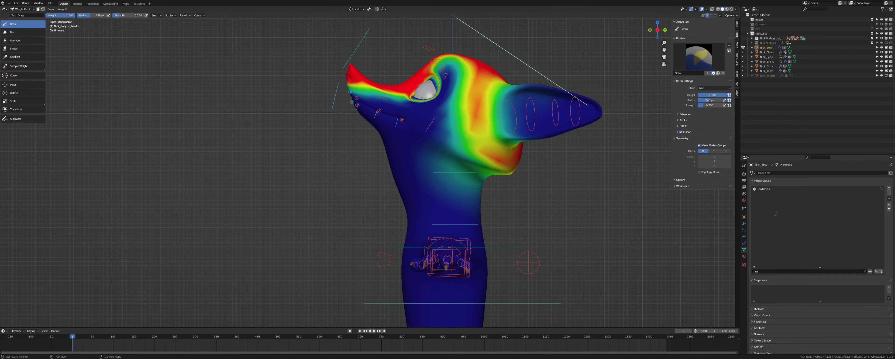
click(764, 189)
Set the Draw brush strength to 1.000 and paint jawbone.x weight down the front of the throat.
middle_drag(531, 190, 451, 190)
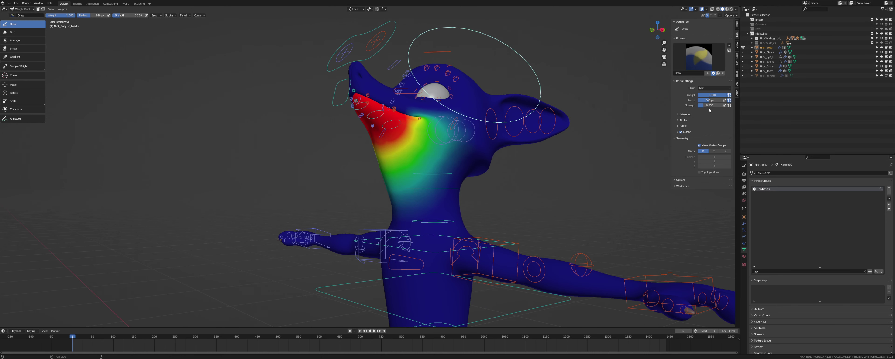
drag(709, 105, 722, 105)
middle_drag(400, 185, 375, 181)
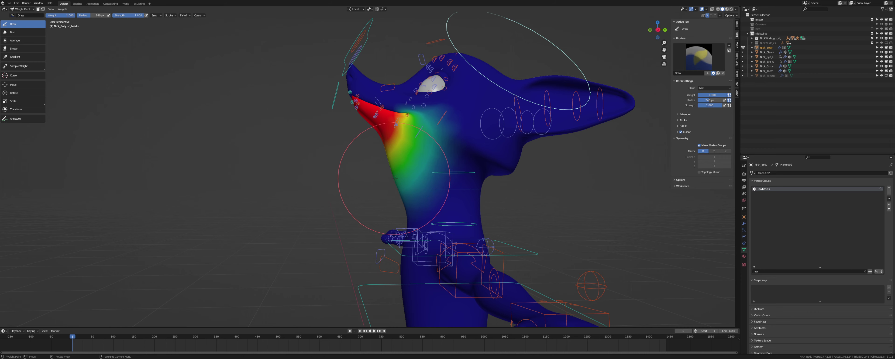
mouse_move(395, 178)
mouse_down()
mouse_move(405, 173)
mouse_move(402, 200)
mouse_up()
mouse_move(368, 190)
middle_down()
mouse_move(344, 193)
mouse_move(389, 190)
middle_up()
Examine the vertex weights of a vertex on the front of the throat in Edit Mode.
key(Tab)
middle_drag(439, 201, 625, 168)
click(737, 25)
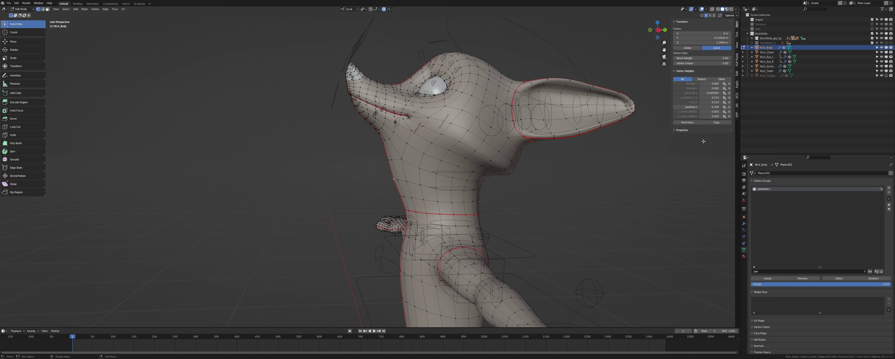
Examine the vertex weights of the edge loop at the neck's base and of a vertex on the front of the throat.
alt+click(422, 210)
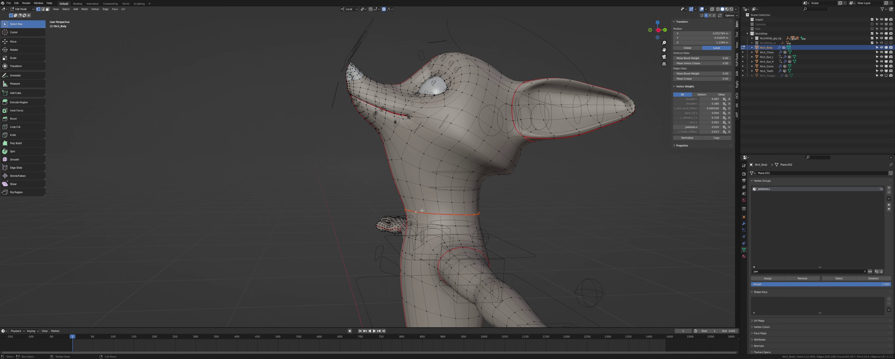
key(Tab)
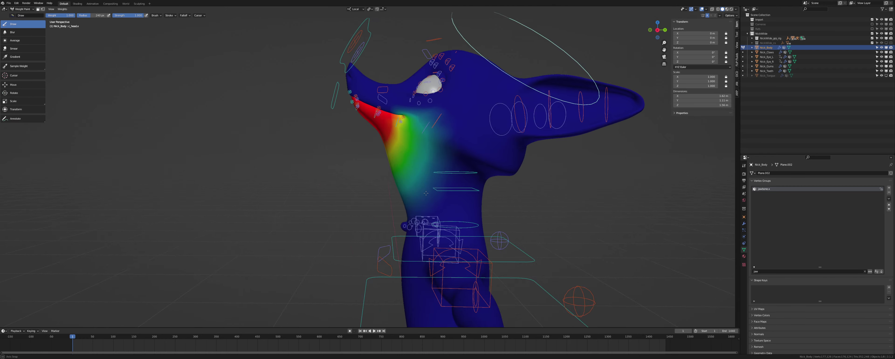
key(KP_3)
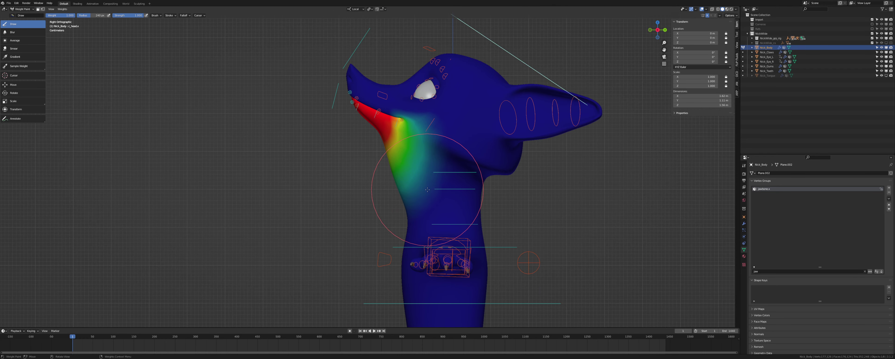
mouse_move(428, 188)
middle_down()
mouse_move(474, 195)
mouse_move(430, 192)
middle_up()
key(ctrl+Tab)
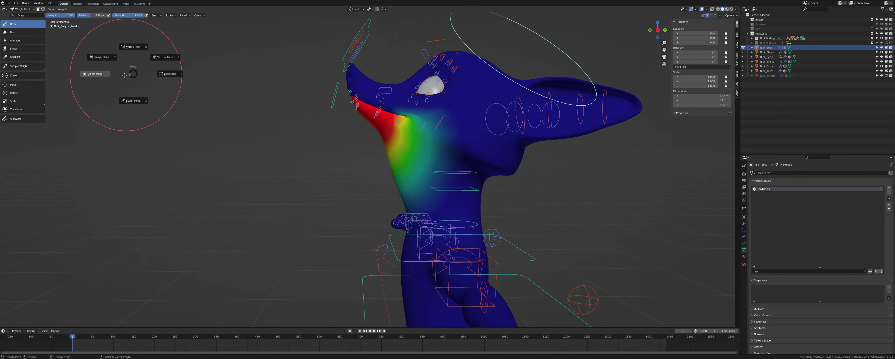
click(89, 76)
click(398, 181)
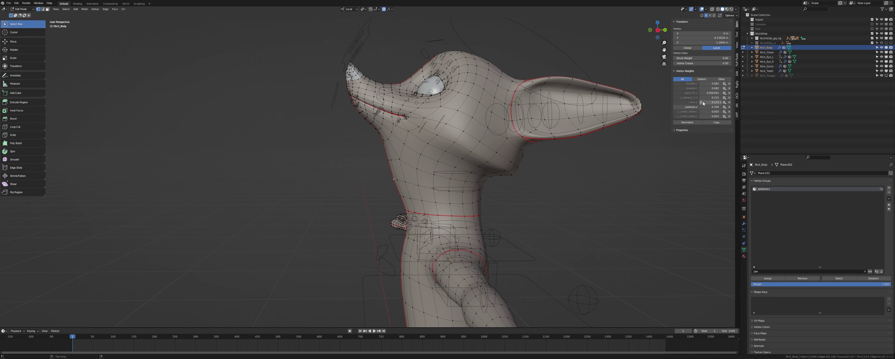
Return the fox body to Weight Paint mode, filter the vertex groups for "neck", and select neck.x.
key(Tab)
key(ctrl+Tab)
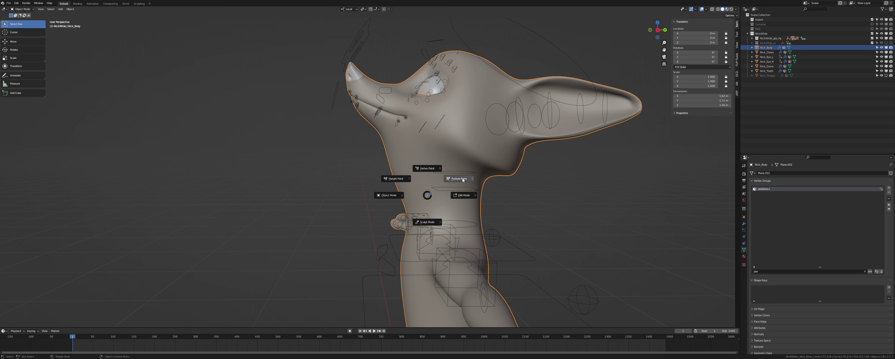
click(394, 179)
click(760, 271)
text(neck)
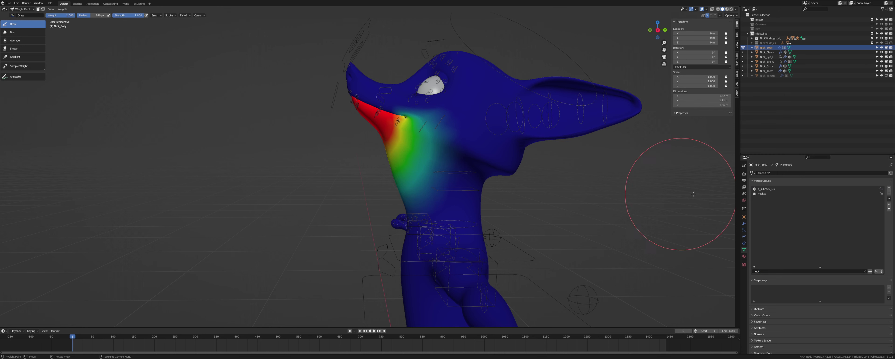
click(770, 194)
Try painting neck.x weight on the front of the throat at full brush strength.
mouse_move(445, 188)
middle_down()
mouse_move(472, 188)
mouse_move(409, 183)
mouse_move(410, 175)
middle_up()
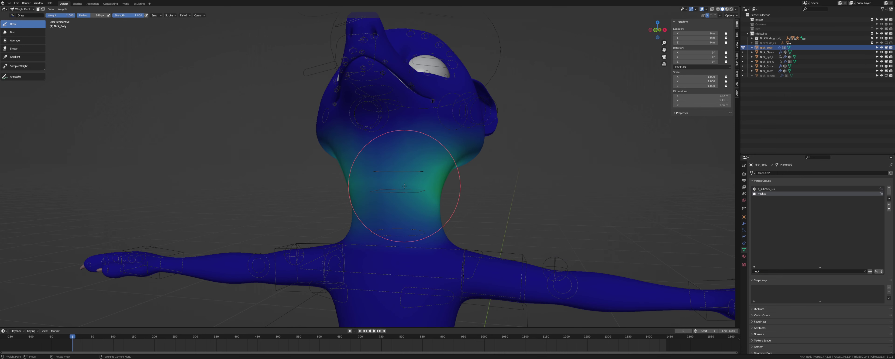
drag(382, 189, 379, 179)
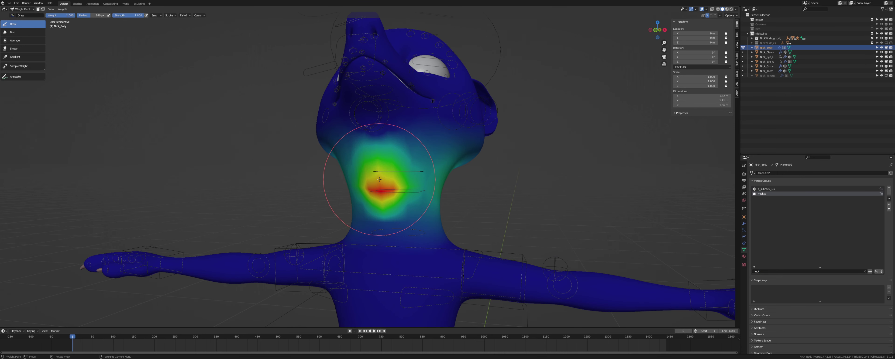
key(Tab)
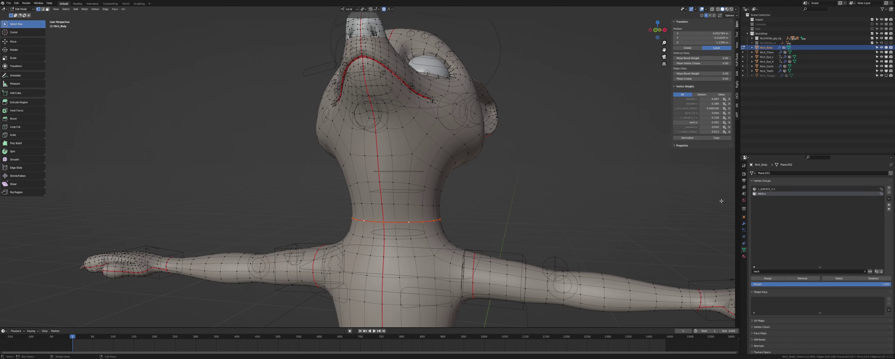
key(Tab)
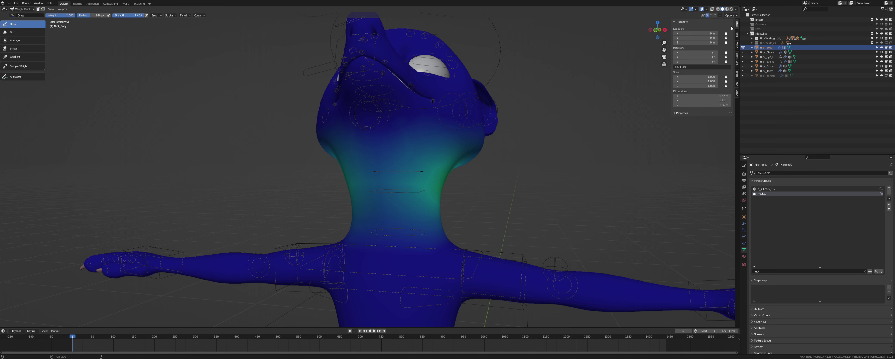
Set the Draw brush strength to 0.25.
click(737, 34)
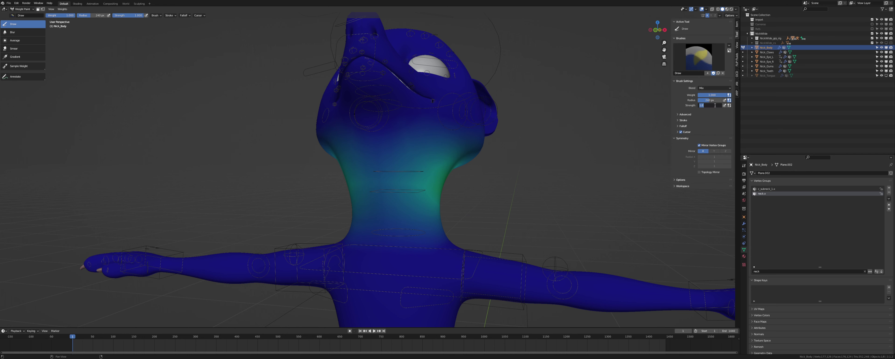
text(.25)
key(Return)
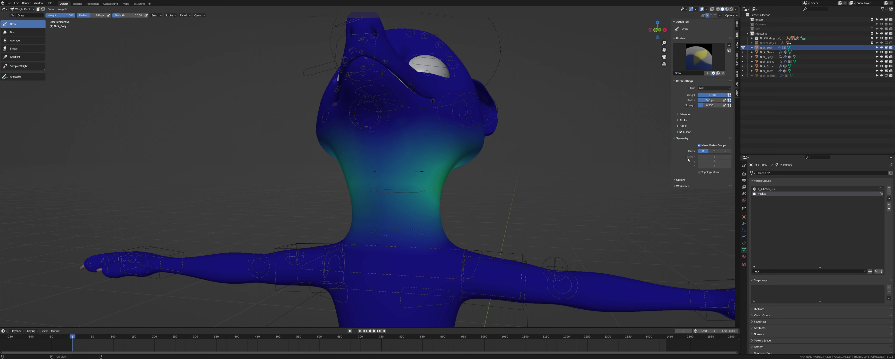
Try painting neck.x weight over the front and side of the neck with the weaker brush.
click(384, 176)
middle_drag(417, 179, 393, 184)
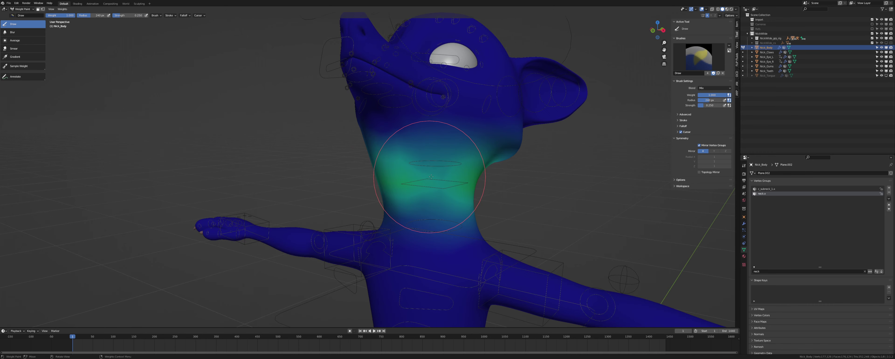
click(431, 177)
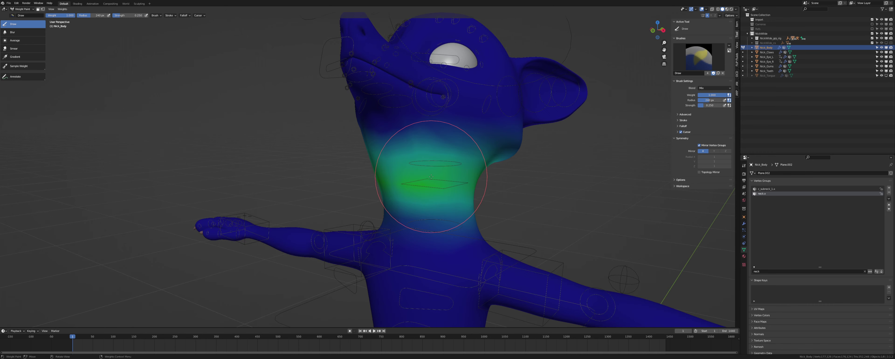
click(392, 181)
middle_drag(405, 205, 379, 203)
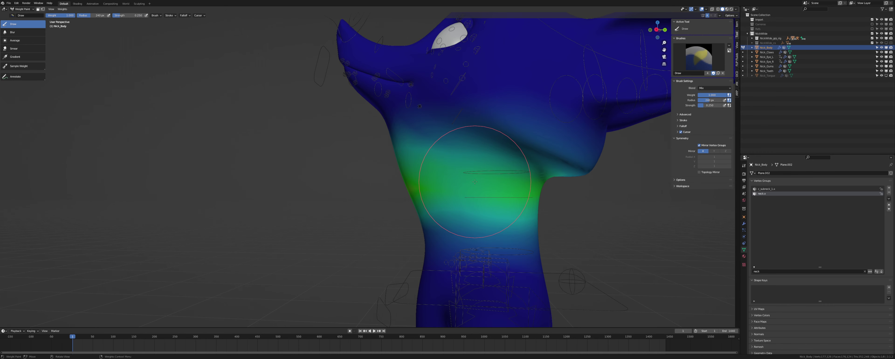
mouse_move(469, 180)
mouse_down()
mouse_move(479, 199)
mouse_move(467, 193)
mouse_up()
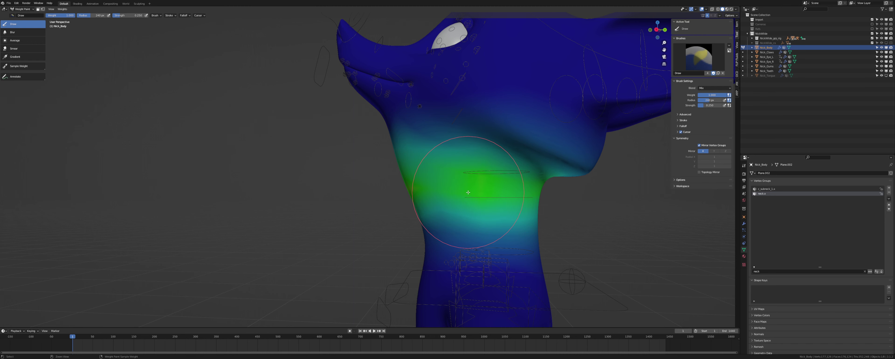
key(Tab)
key(Tab)
Paint neck.x weight across the front of the neck, and view the c_subneck_1.x weights.
middle_drag(499, 200, 479, 170)
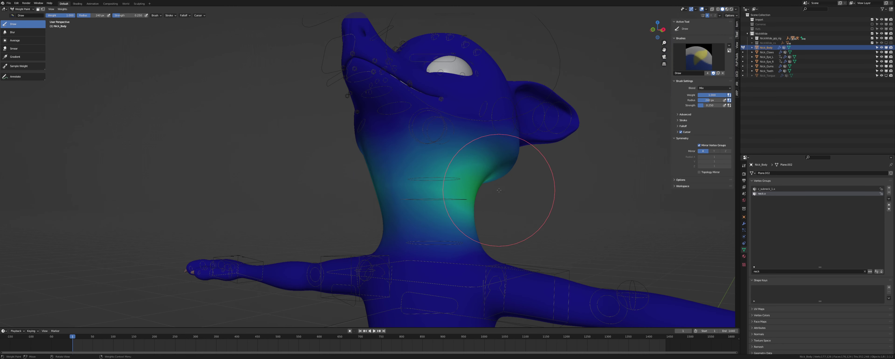
mouse_move(394, 186)
mouse_down()
mouse_move(386, 191)
mouse_move(472, 191)
mouse_up()
click(774, 189)
middle_drag(525, 199, 509, 189)
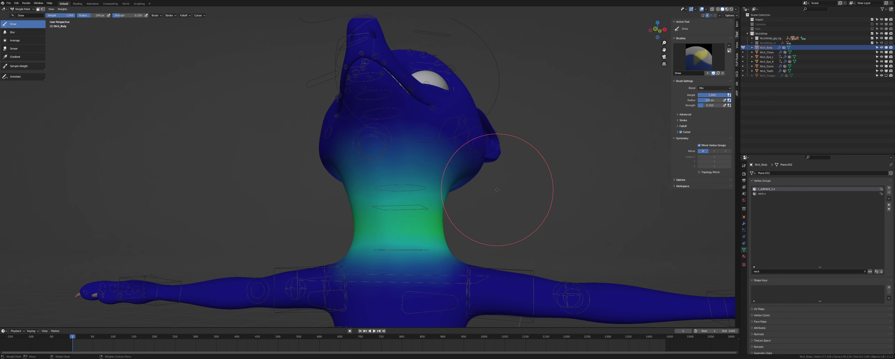
middle_drag(429, 200, 359, 199)
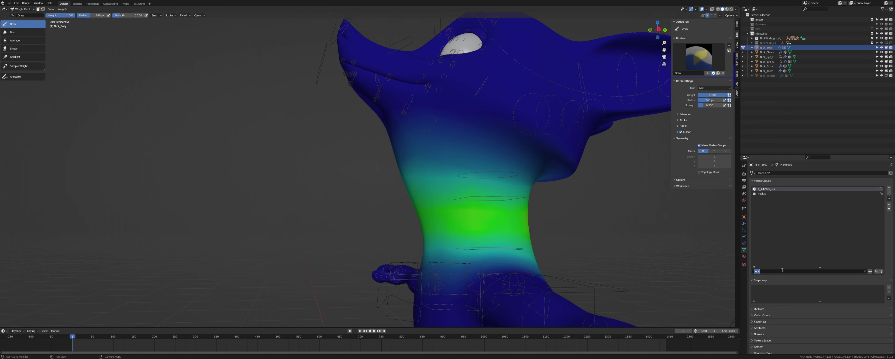
Filter the vertex groups for "spine", look through the spine groups, and select spine_03.x.
text(spine)
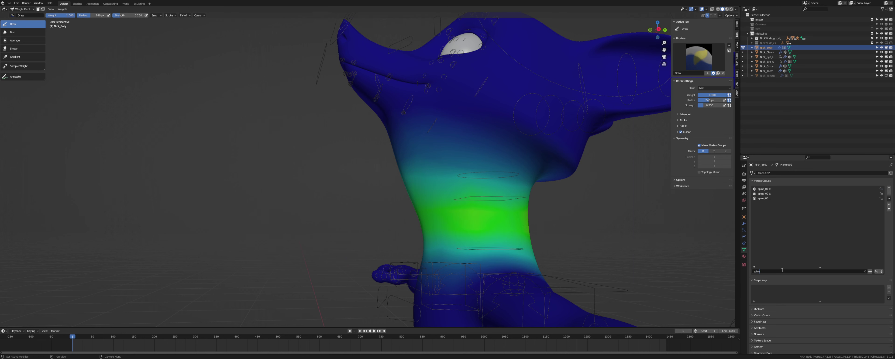
click(774, 198)
click(773, 189)
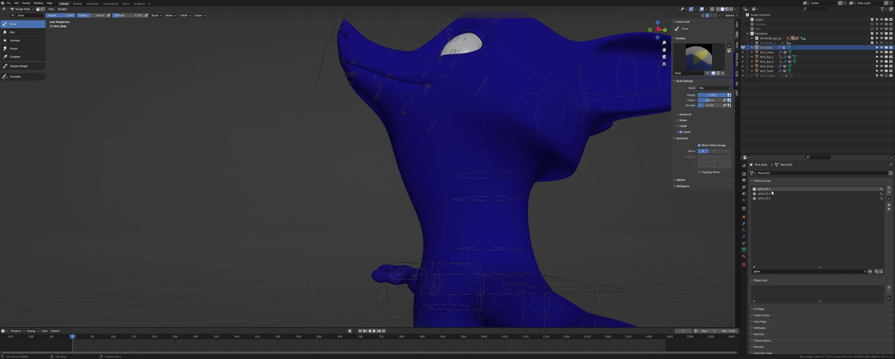
click(771, 193)
click(771, 199)
Paint spine_03.x weight around the lower neck from the front and side.
middle_drag(681, 219, 570, 255)
drag(464, 275, 459, 249)
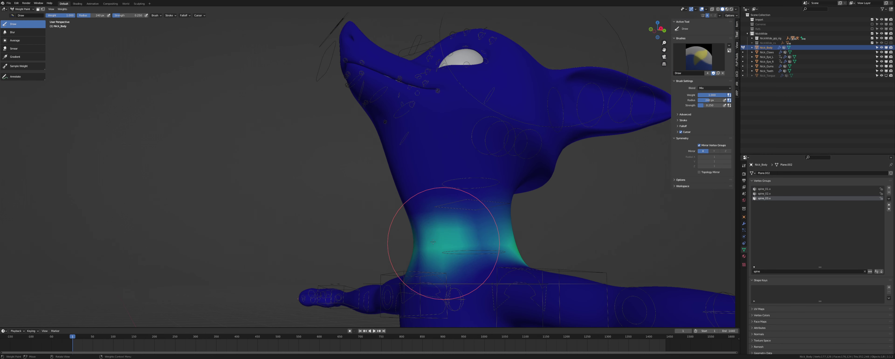
click(417, 241)
middle_drag(394, 232, 410, 225)
click(405, 206)
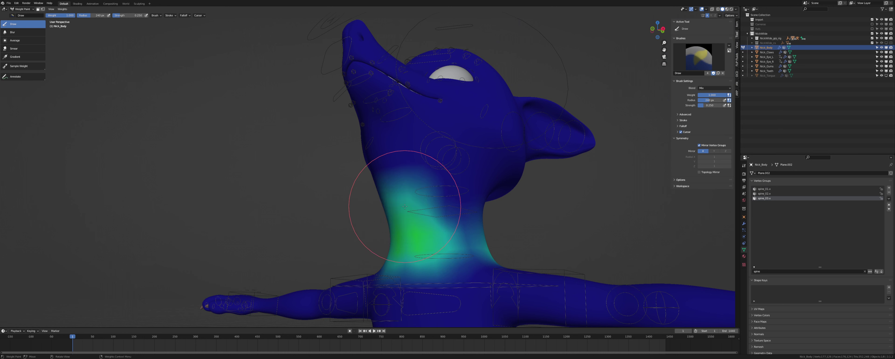
click(449, 217)
click(472, 231)
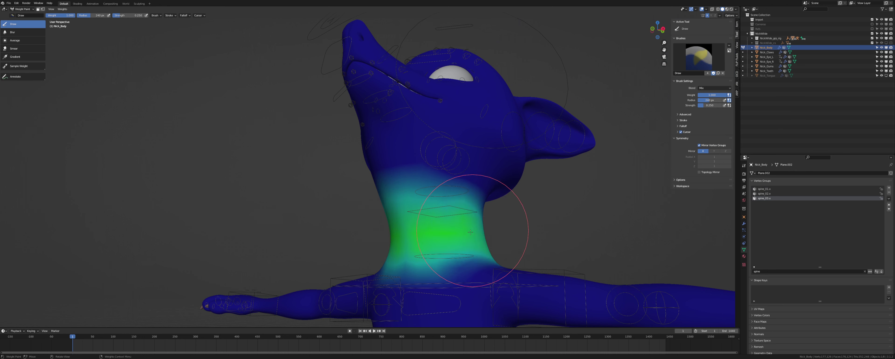
Smooth the spine_03.x weights on the neck with the Blur brush.
click(13, 32)
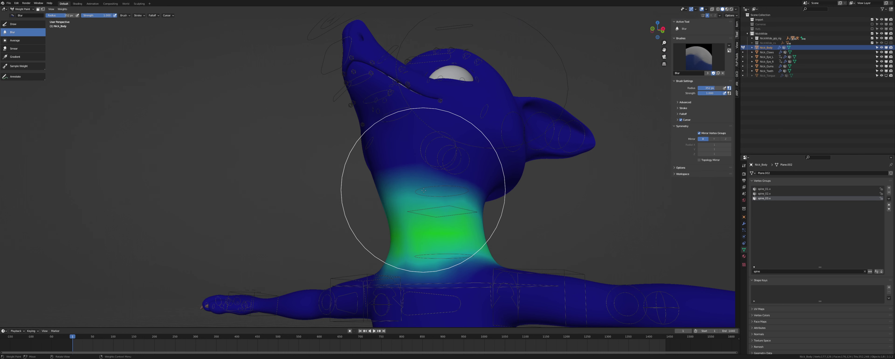
mouse_move(423, 194)
mouse_down()
mouse_move(403, 210)
mouse_move(428, 222)
mouse_up()
middle_drag(408, 227, 371, 233)
mouse_move(497, 217)
middle_down()
mouse_move(498, 236)
mouse_move(538, 201)
mouse_move(469, 234)
mouse_move(515, 209)
middle_up()
View the spine_02.x and spine_01.x weights on the torso and neck.
click(763, 195)
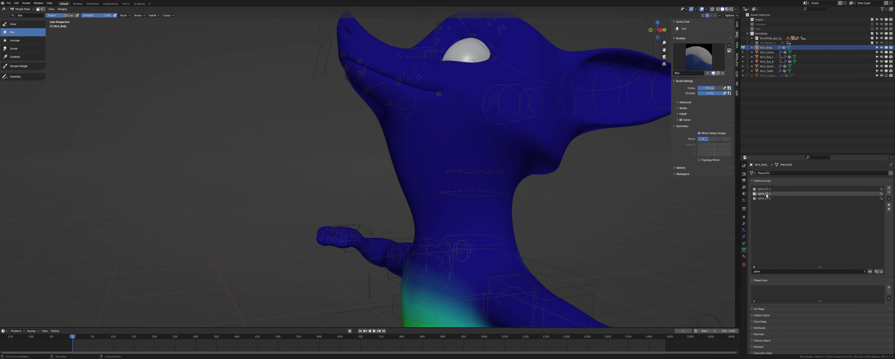
scroll(429, 233, down, 4)
middle_drag(429, 233, 440, 245)
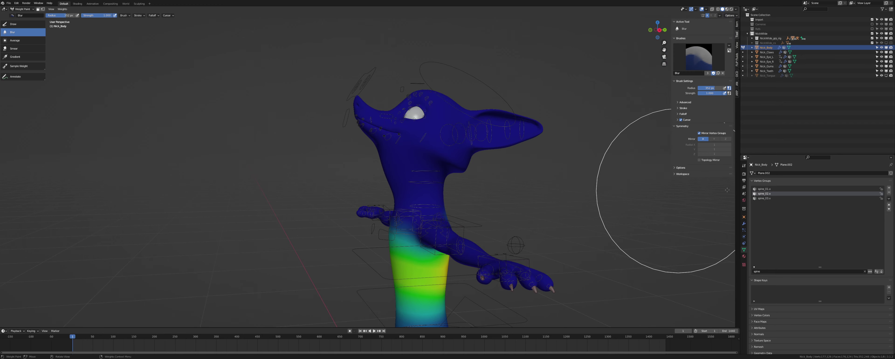
click(764, 189)
scroll(430, 175, up, 4)
mouse_move(413, 174)
middle_down()
mouse_move(439, 173)
mouse_move(378, 180)
mouse_move(359, 199)
mouse_move(426, 212)
middle_up()
scroll(432, 169, up, 4)
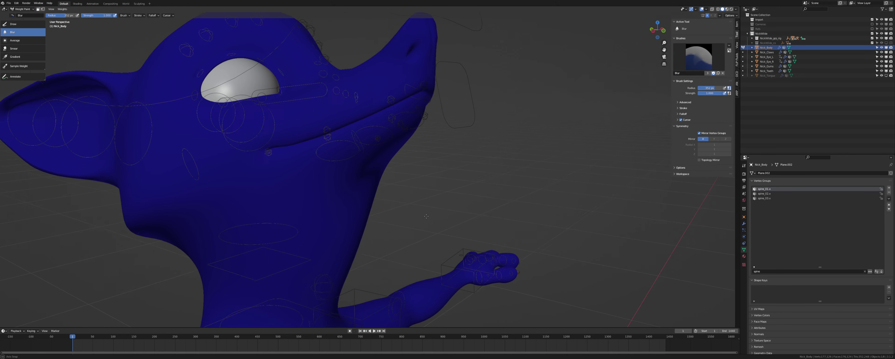
Filter the vertex groups for "jaw", select jawbone.x, and examine the weights of a centreline vertex under the chin in Edit Mode.
key(Tab)
mouse_move(389, 196)
middle_down()
mouse_move(368, 195)
mouse_move(370, 229)
mouse_move(354, 253)
middle_up()
key(Tab)
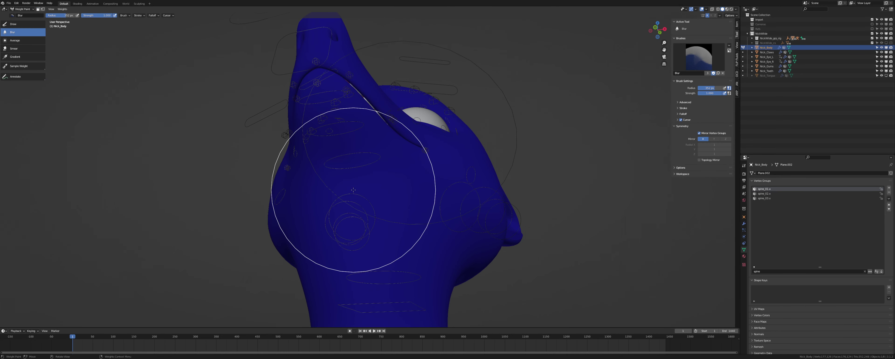
click(779, 270)
key(BackSpace)
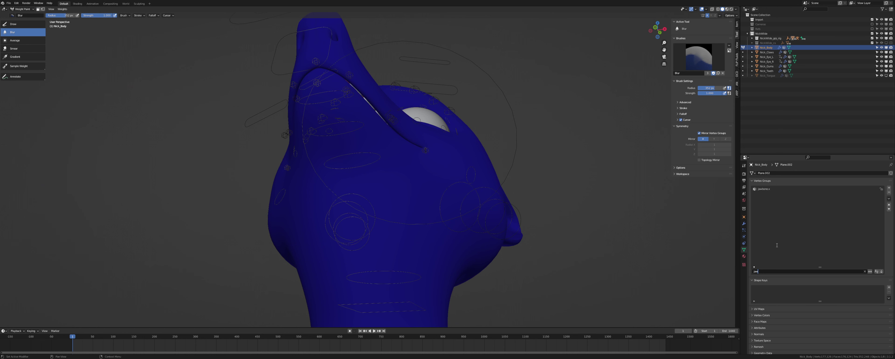
click(775, 188)
key(Tab)
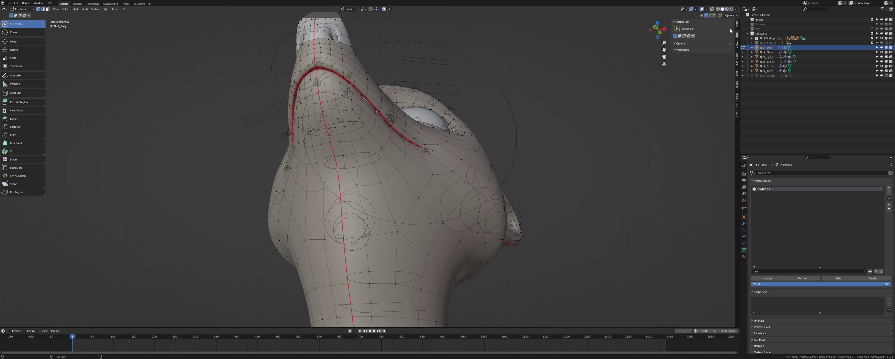
click(737, 24)
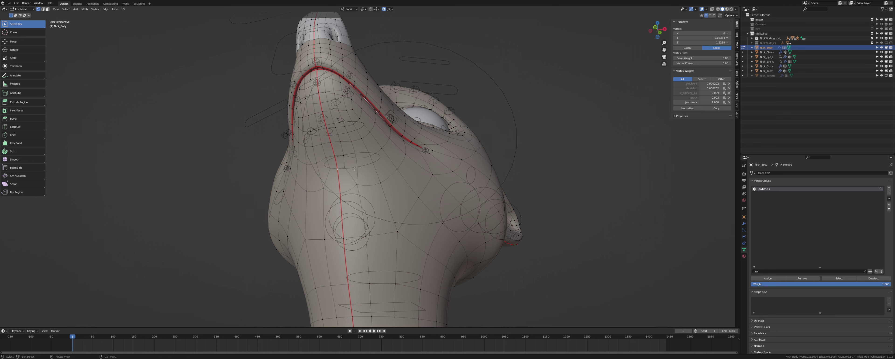
Filter the vertex groups for "shoulder" and select the second shoulder group.
click(775, 271)
text(shp)
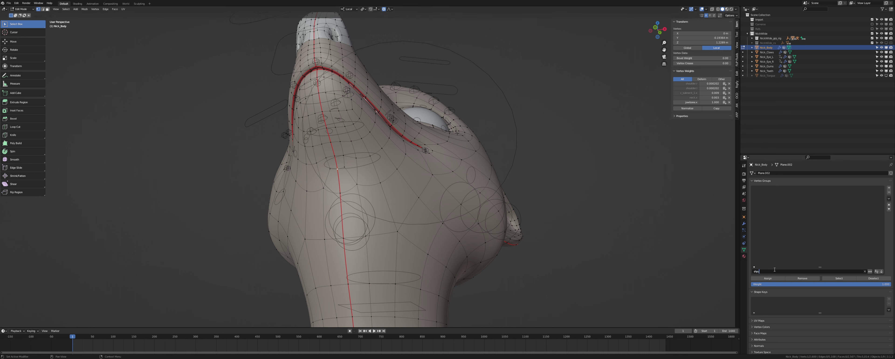
text(houlder)
click(770, 193)
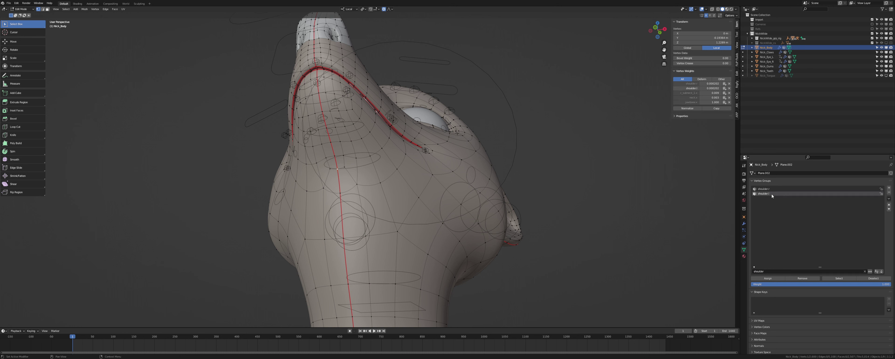
Circle-select the patch of throat vertices just behind the chin and remove them from the second shoulder vertex group.
click(831, 277)
middle_drag(401, 214, 377, 199)
key(alt+a)
key(c)
mouse_move(345, 167)
mouse_down()
mouse_move(416, 175)
mouse_move(374, 183)
mouse_up()
right_click(374, 184)
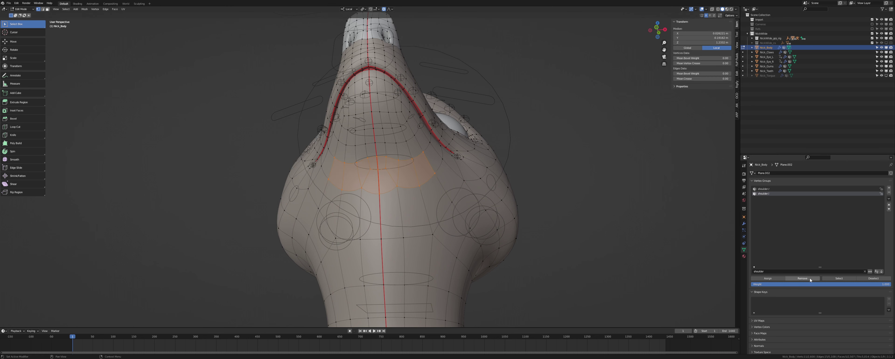
middle_drag(573, 194, 497, 231)
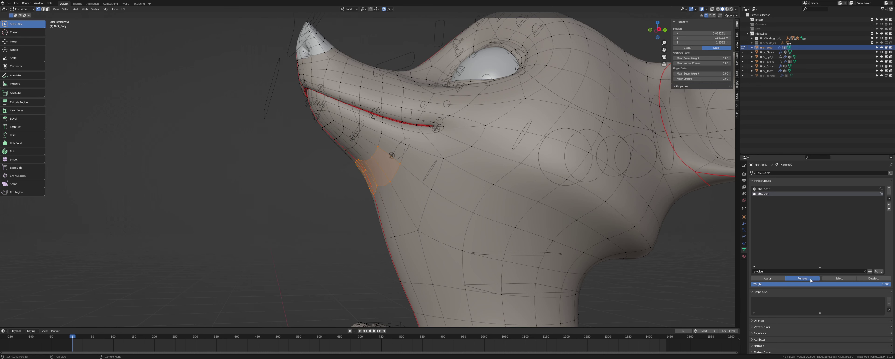
Select a horizontal row of vertices across the throat and remove them from both shoulder vertex groups.
click(776, 189)
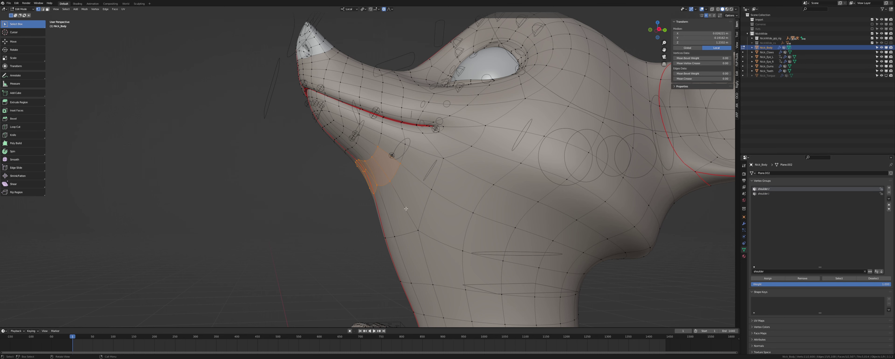
middle_drag(406, 209, 447, 206)
alt+click(448, 206)
alt+shift+click(417, 235)
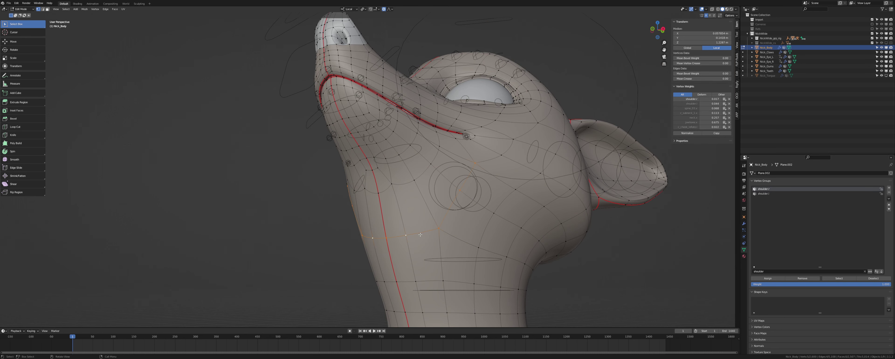
click(802, 279)
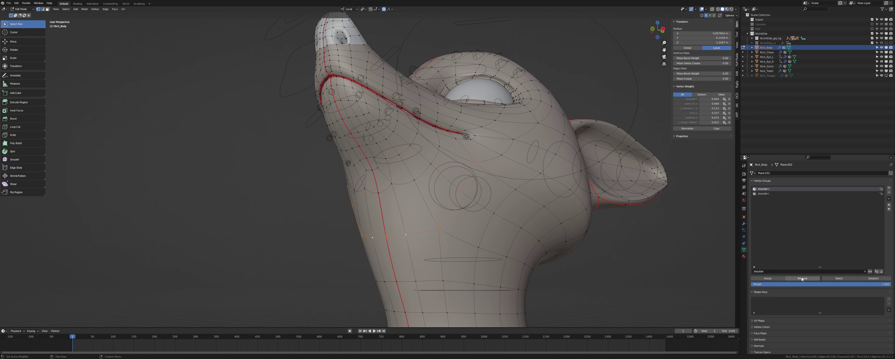
click(773, 193)
key(KP_Decimal)
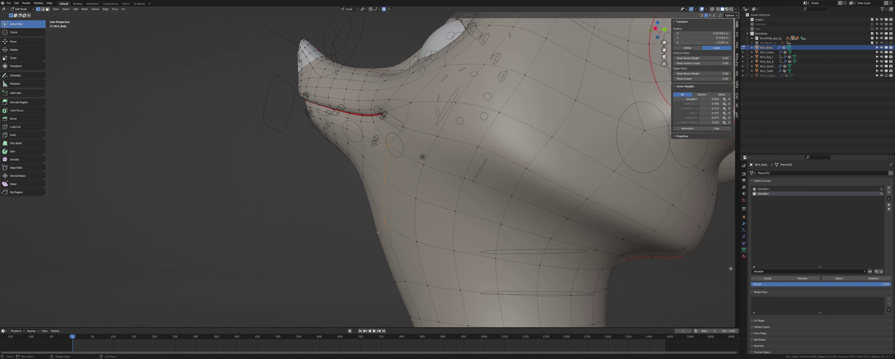
click(801, 279)
click(779, 272)
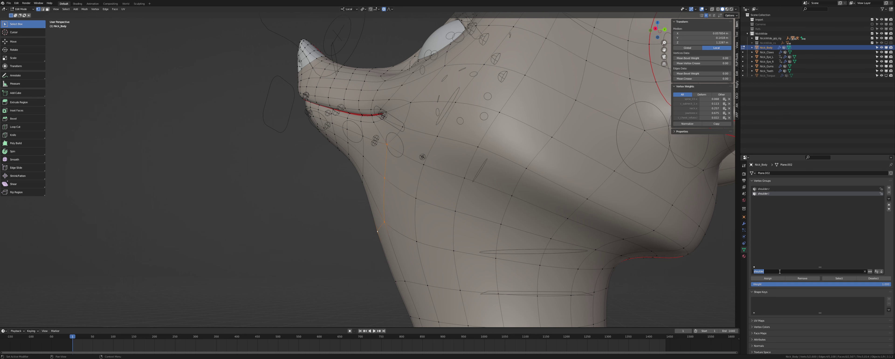
key(Return)
Adjust the bone weights of a centreline vertex on the front of the throat to even out the neck profile.
click(383, 222)
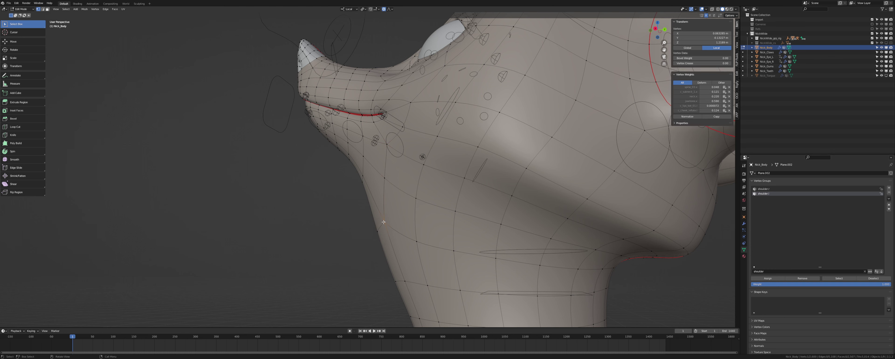
middle_drag(383, 222, 394, 225)
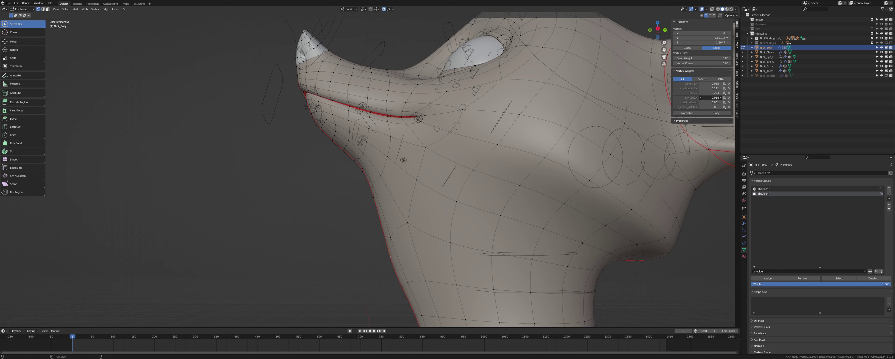
drag(709, 98, 791, 98)
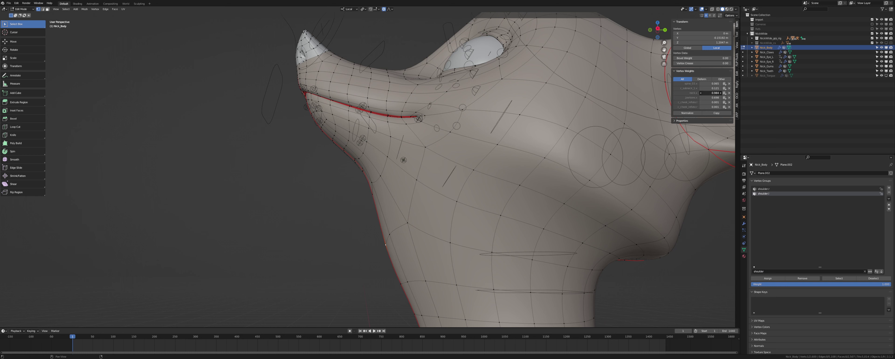
mouse_move(709, 93)
mouse_down()
mouse_move(674, 92)
mouse_move(711, 94)
mouse_up()
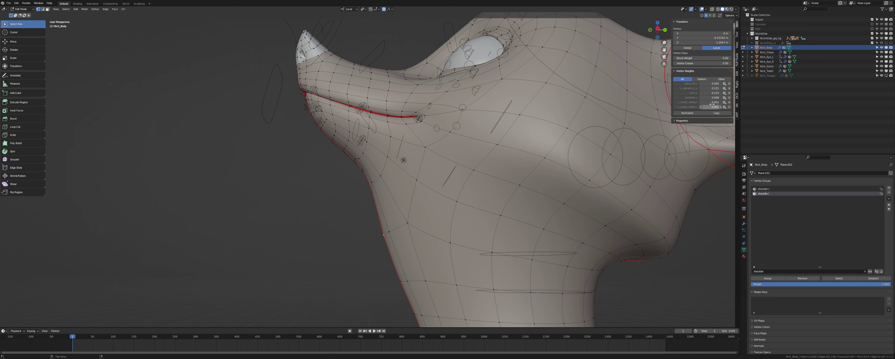
scroll(433, 211, down, 5)
key(Tab)
mouse_move(414, 207)
middle_down()
mouse_move(443, 205)
mouse_move(396, 200)
mouse_move(438, 181)
middle_up()
Compare the vertex weights of neighbouring centreline vertices between the chin and the throat in Edit Mode.
key(Tab)
scroll(371, 171, up, 4)
click(373, 167)
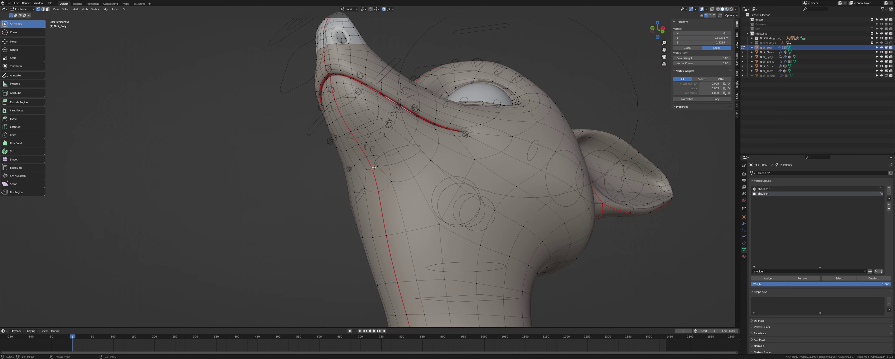
click(376, 191)
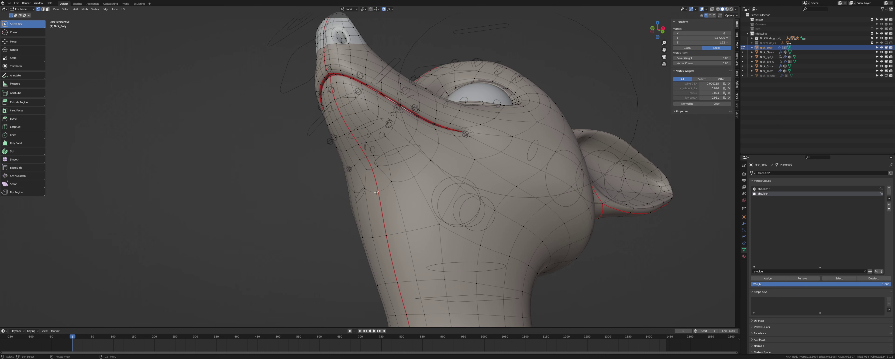
scroll(383, 187, up, 1)
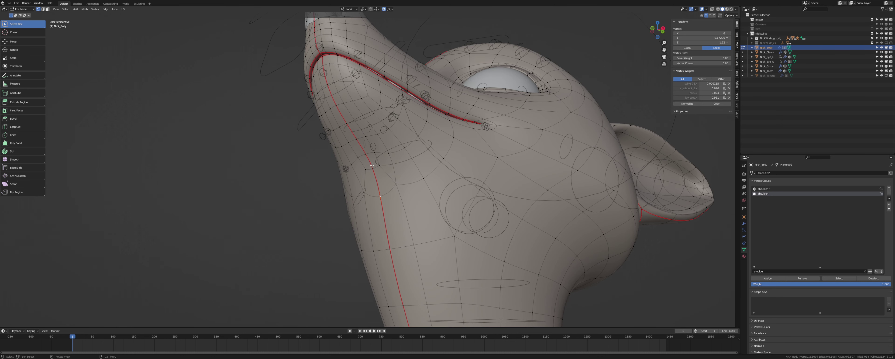
click(376, 181)
click(375, 182)
click(373, 171)
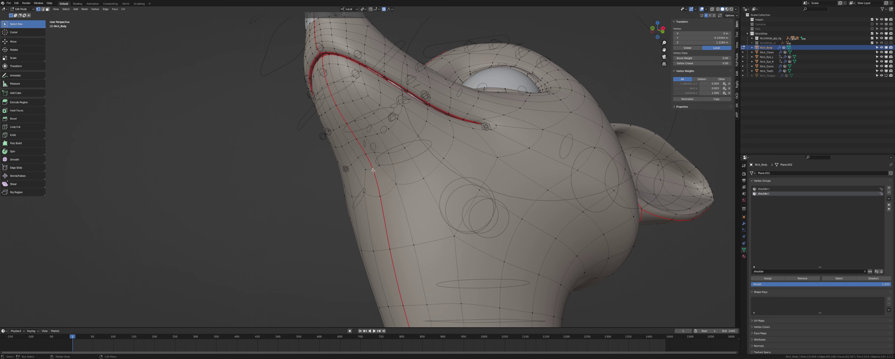
click(377, 185)
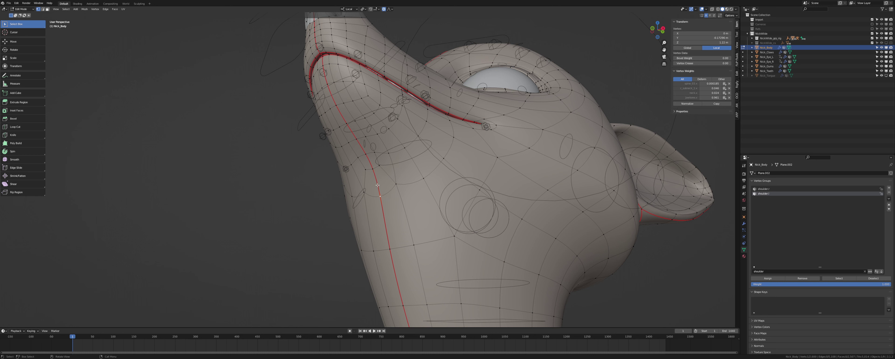
click(374, 169)
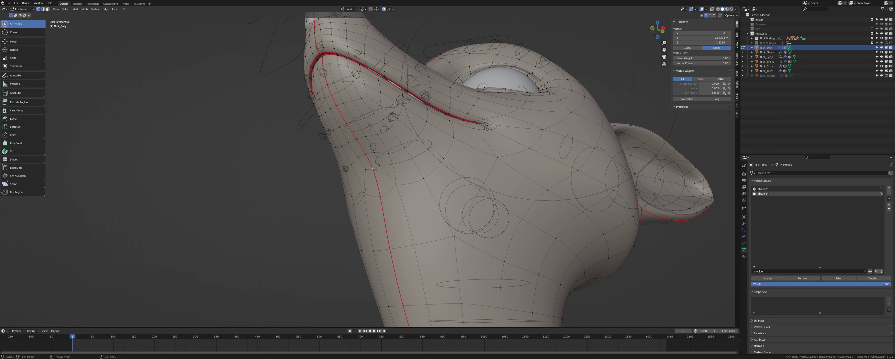
Select the rig in Pose Mode and clear the rotation of the head control.
mouse_move(400, 178)
middle_down()
mouse_move(399, 192)
mouse_move(450, 162)
mouse_move(431, 161)
middle_up()
key(Tab)
scroll(421, 210, down, 4)
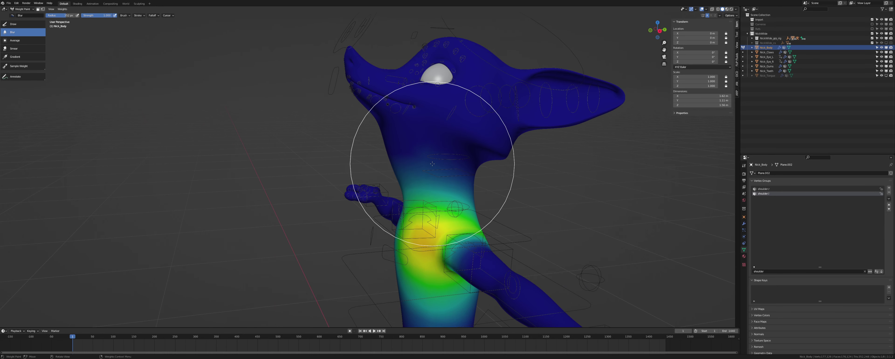
key(ctrl+Tab)
click(382, 169)
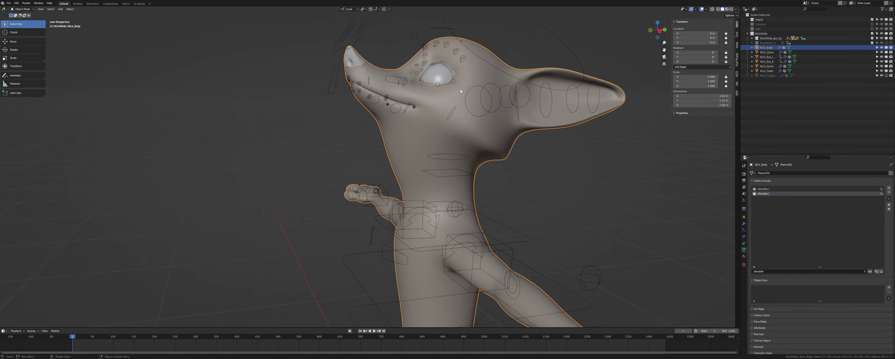
click(550, 35)
key(alt+r)
key(ctrl+Tab)
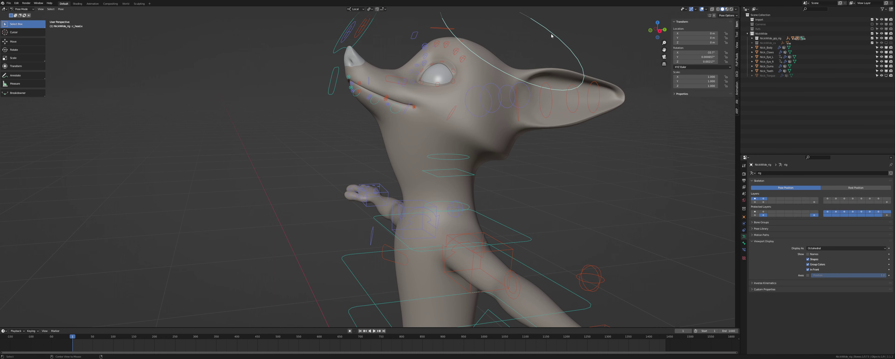
key(alt+r)
Clear the location of all the rig's bones, then reselect the fox body in Object Mode.
key(alt+a)
scroll(470, 187, down, 4)
shift+middle_drag(469, 193, 469, 163)
key(a)
key(alt+g)
key(ctrl+Tab)
click(426, 123)
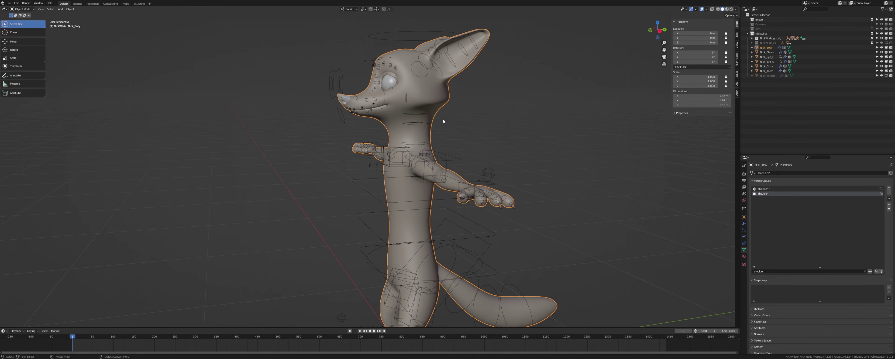
Save the file and apply the Mirror modifier on the fox body.
key(ctrl+s)
middle_drag(440, 121, 479, 136)
click(743, 223)
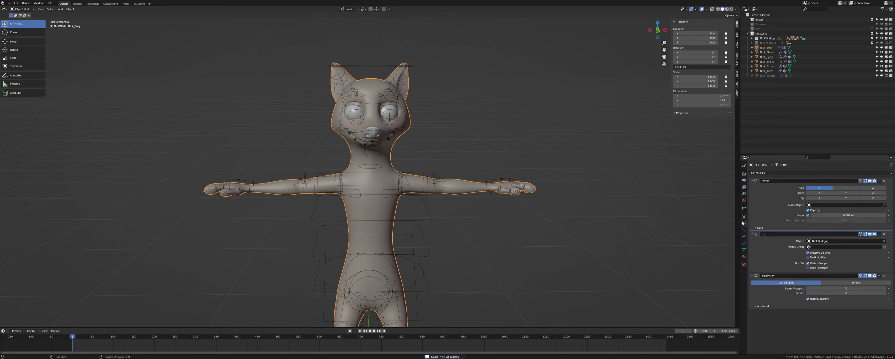
key(ctrl+a)
Select the rig together with the fox body and put the body in Weight Paint mode.
click(490, 182)
key(ctrl+Tab)
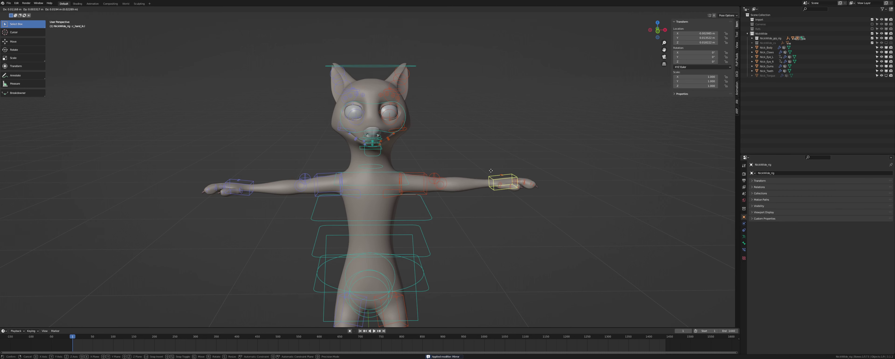
key(ctrl+Tab)
shift+click(386, 164)
middle_drag(406, 158, 381, 156)
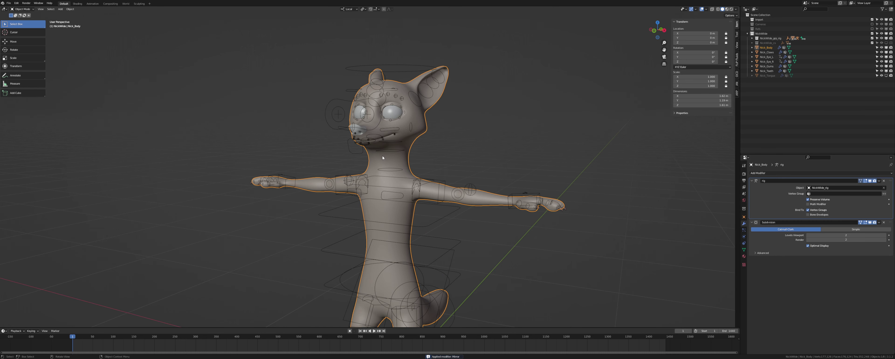
key(ctrl+Tab)
click(350, 140)
scroll(368, 140, up, 2)
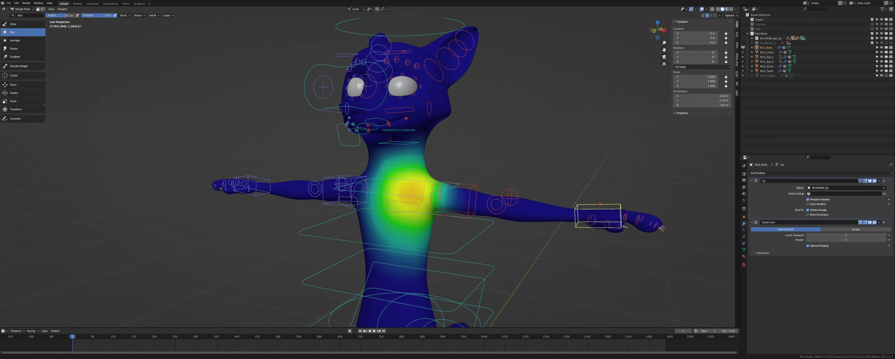
View the first shoulder group's weights, filter the vertex groups for "lip" and inspect the lip weights on both sides.
click(743, 249)
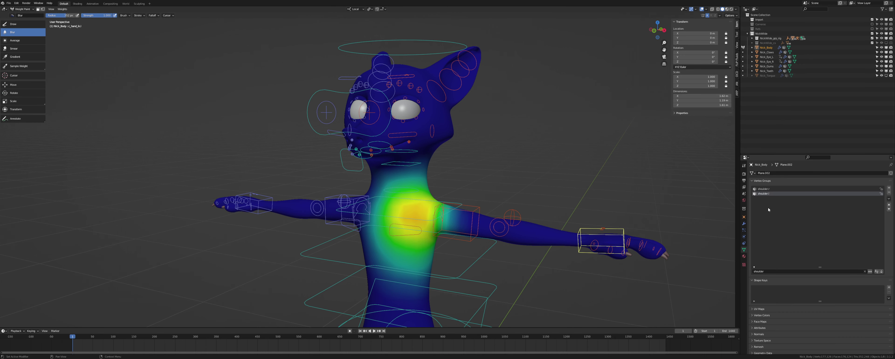
click(767, 189)
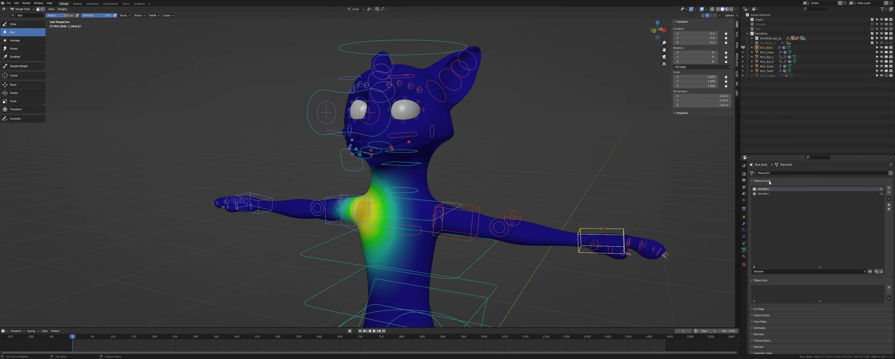
click(774, 271)
text(lip)
click(774, 199)
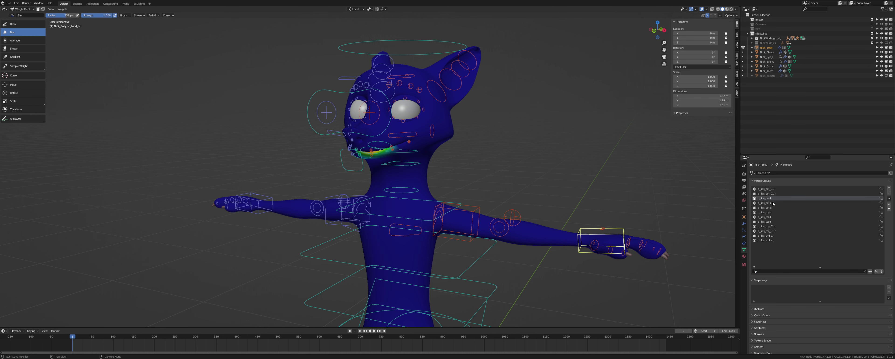
click(772, 203)
middle_drag(490, 180, 546, 177)
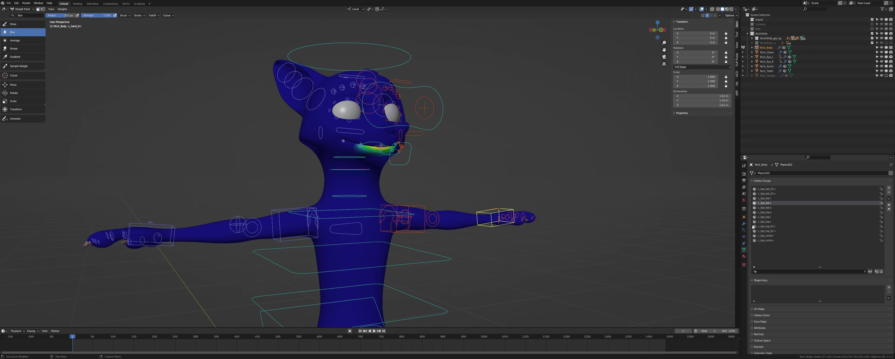
click(771, 217)
click(773, 226)
click(777, 236)
click(780, 240)
middle_drag(637, 203, 611, 209)
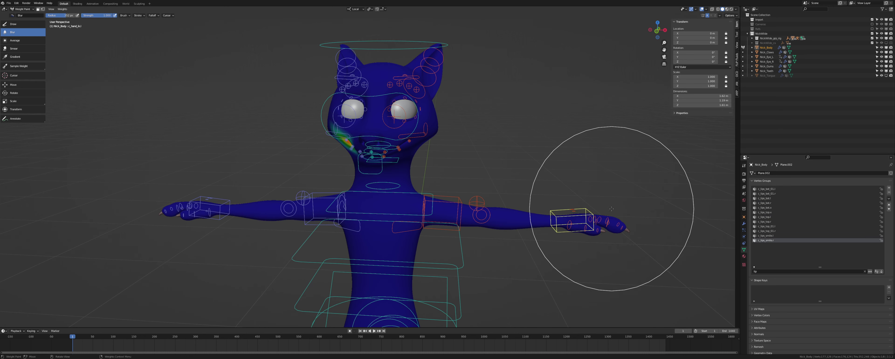
Filter the vertex groups for "ear" and view the first ear group's weights from the back of the head.
click(772, 271)
text(ear)
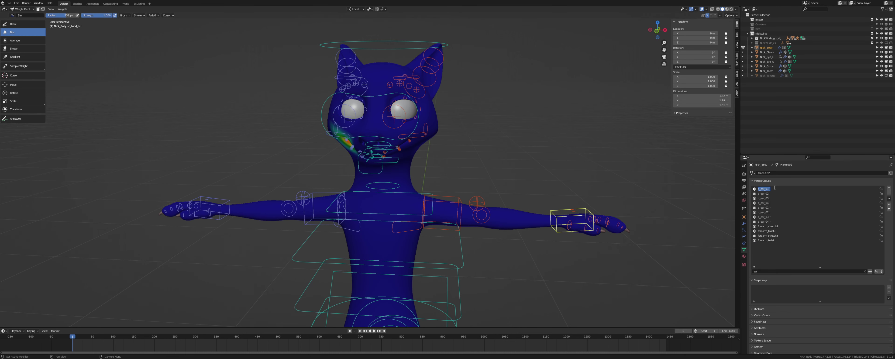
key(Return)
click(765, 188)
middle_drag(597, 134, 494, 140)
scroll(389, 149, up, 5)
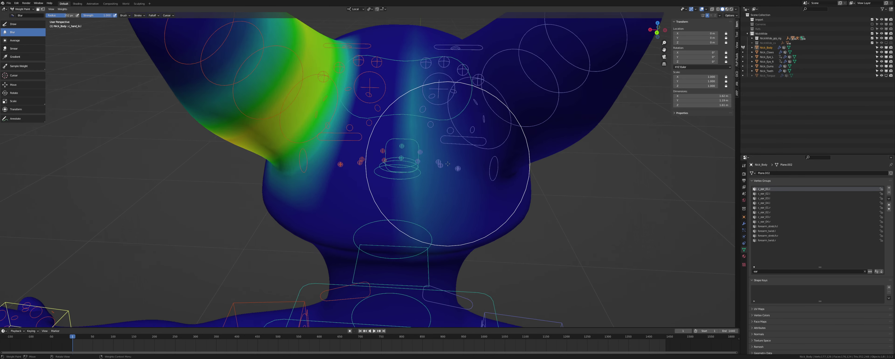
Select the first ear group's vertices in Edit Mode to examine their spread, then deselect everything and choose the third ear group.
key(Tab)
click(839, 278)
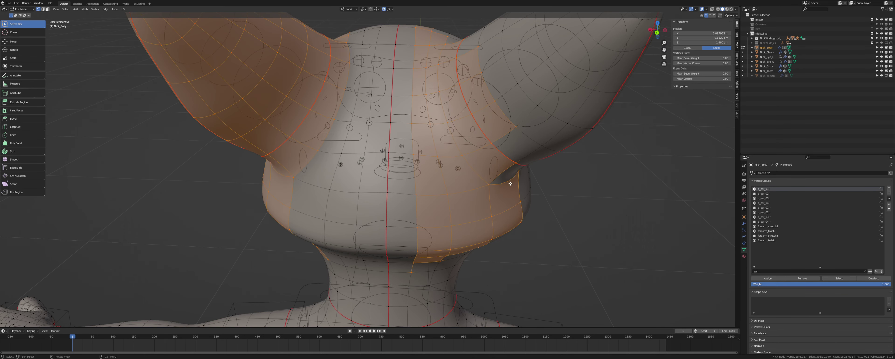
scroll(436, 174, down, 3)
mouse_move(436, 174)
middle_down()
mouse_move(445, 167)
mouse_move(421, 168)
middle_up()
key(Tab)
key(Tab)
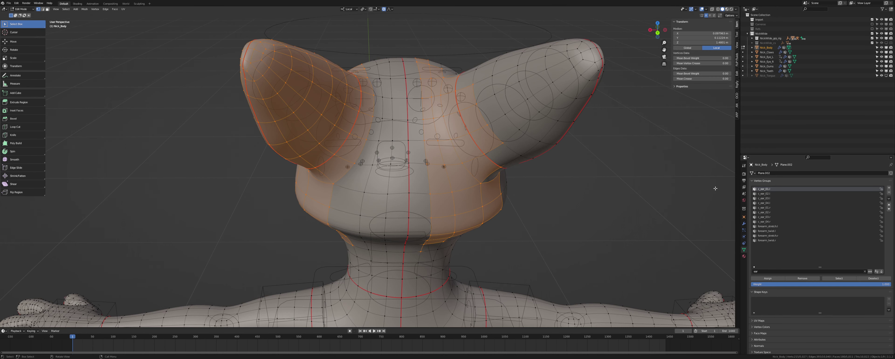
key(alt+a)
click(773, 198)
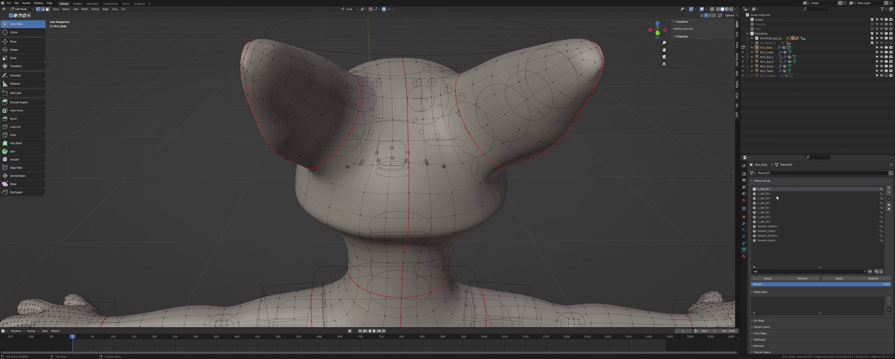
Select the stray vertices just past the midline on the back of the head and remove them from the second to fourth left ear groups.
click(777, 193)
click(833, 278)
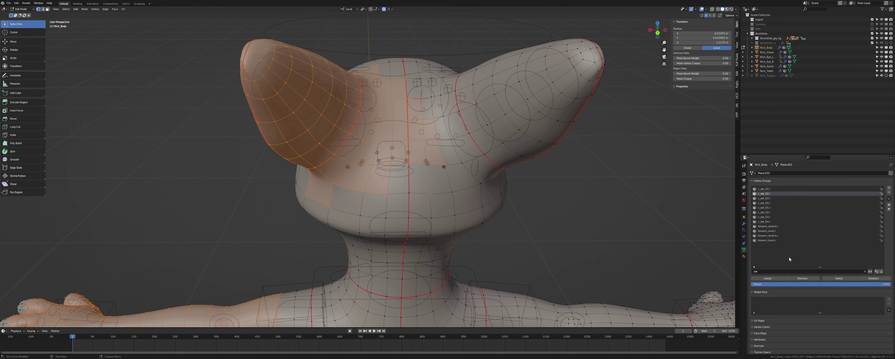
middle_drag(447, 128, 443, 129)
key(alt+a)
key(c)
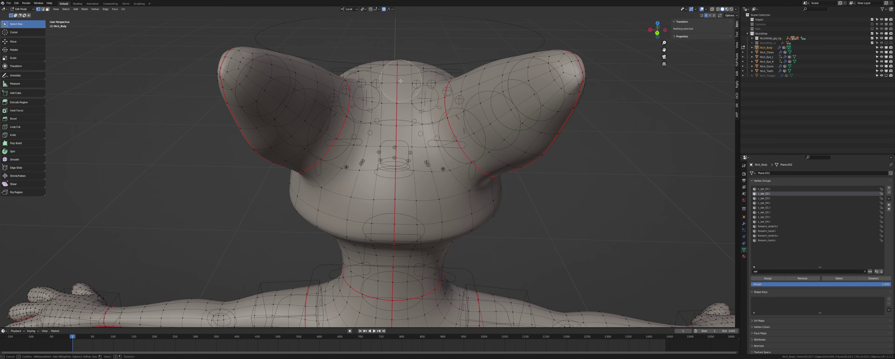
drag(412, 104, 411, 163)
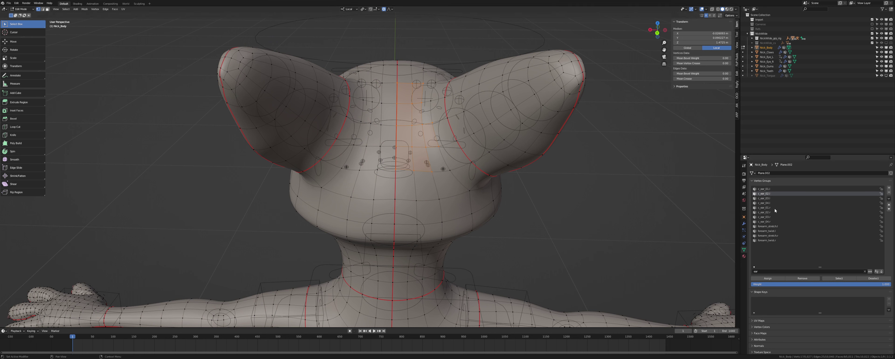
click(771, 199)
click(770, 203)
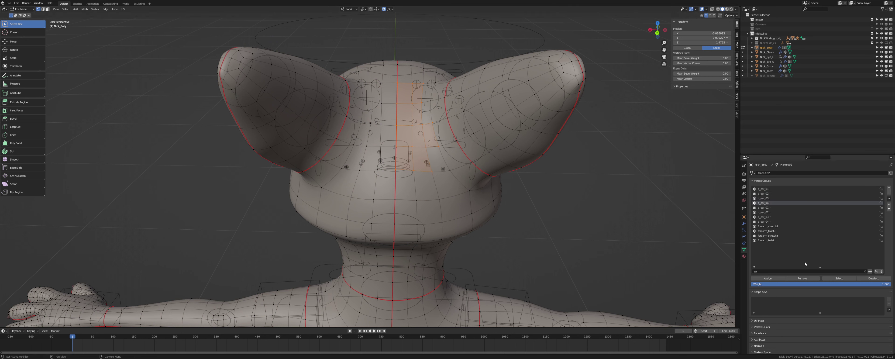
key(ctrl+Tab)
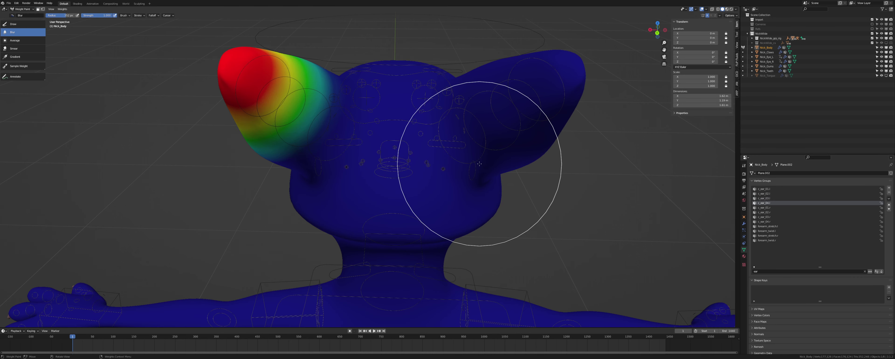
key(Tab)
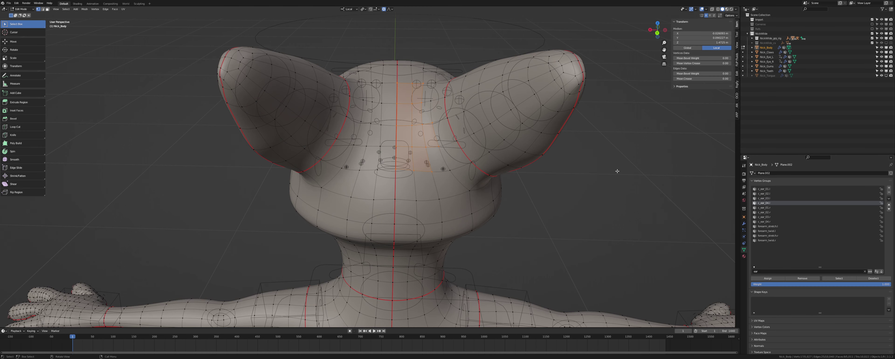
Circle-select the central strip down the back of the head and remove it from the third, second and first right ear groups.
click(779, 217)
key(alt+a)
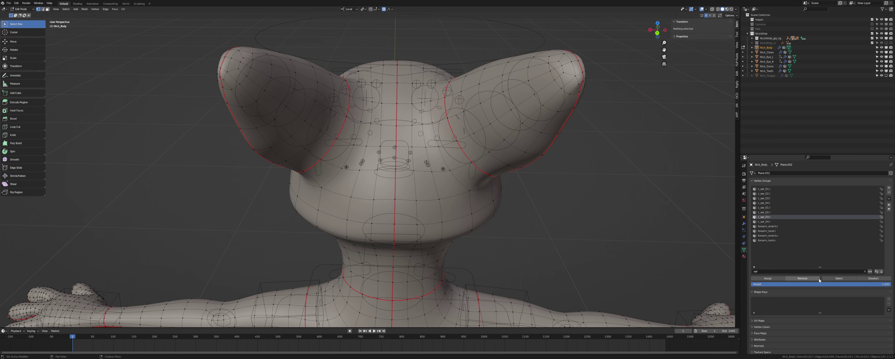
click(837, 279)
key(alt+a)
key(c)
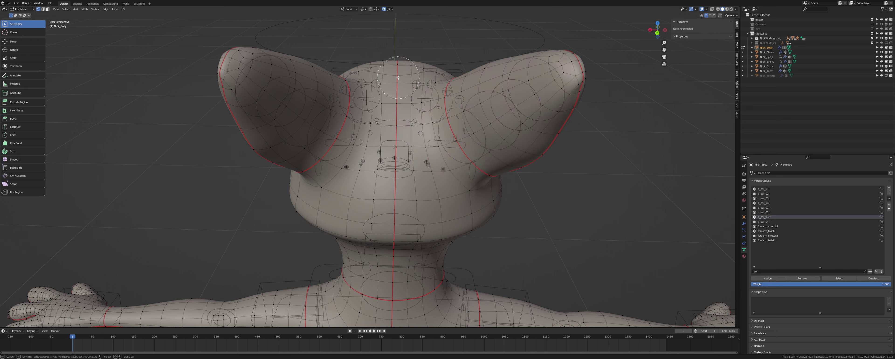
drag(398, 78, 396, 183)
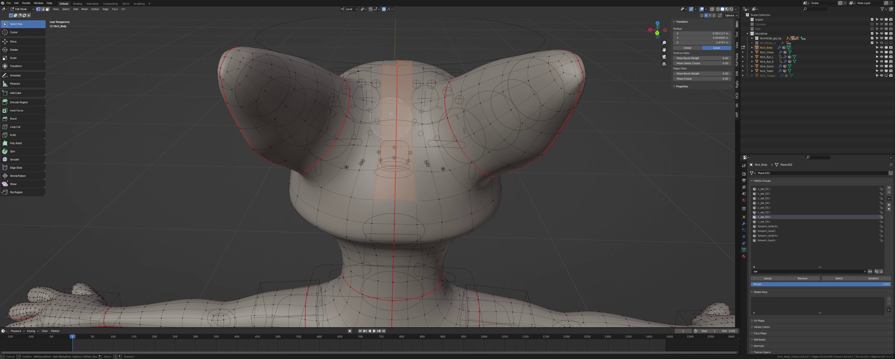
click(395, 66)
right_click(395, 66)
click(774, 212)
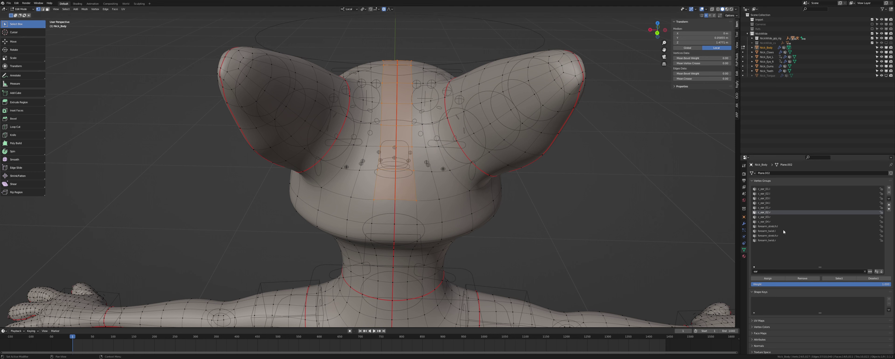
click(774, 207)
key(Tab)
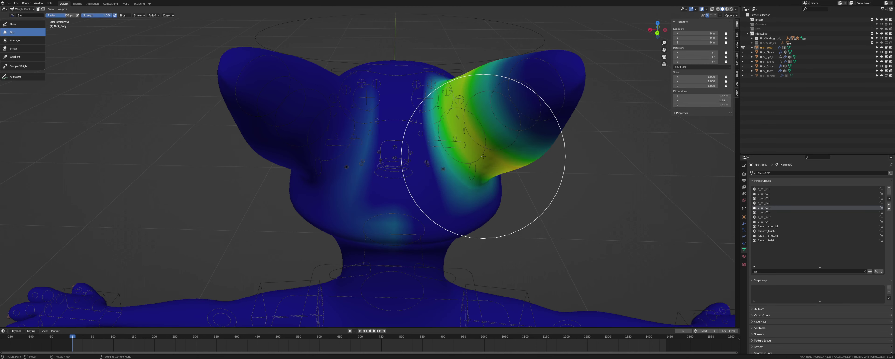
Select the edge loop beside the left ear's inner base and remove its vertices from the first right ear group.
key(Tab)
key(alt+a)
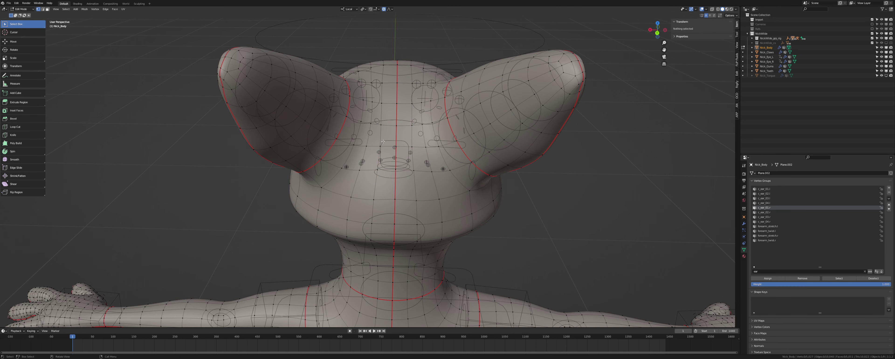
key(Tab)
key(ctrl+Tab)
click(354, 126)
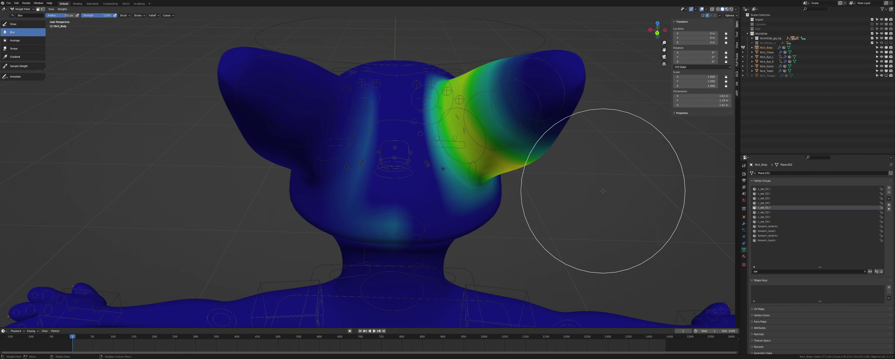
click(32, 24)
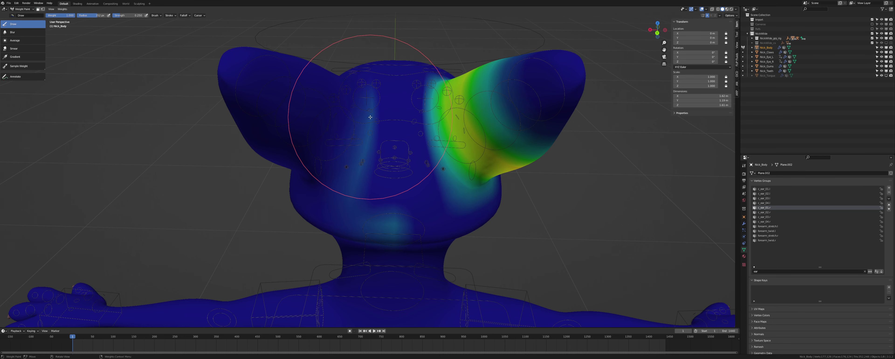
key(Tab)
alt+click(371, 95)
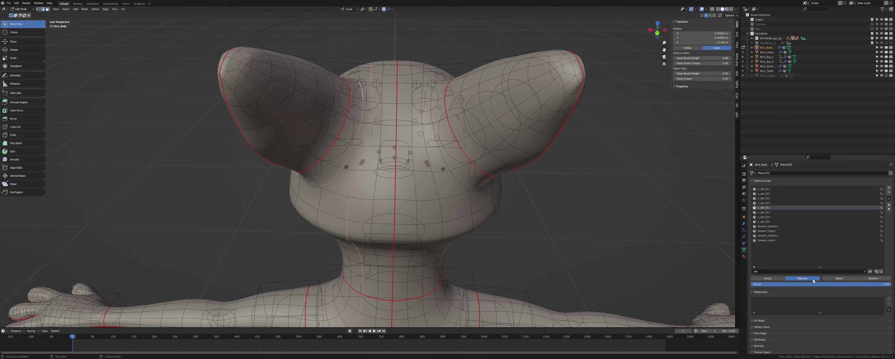
Remove the two edge loops on the right half of the head from the first left ear group and check its weights.
alt+click(434, 134)
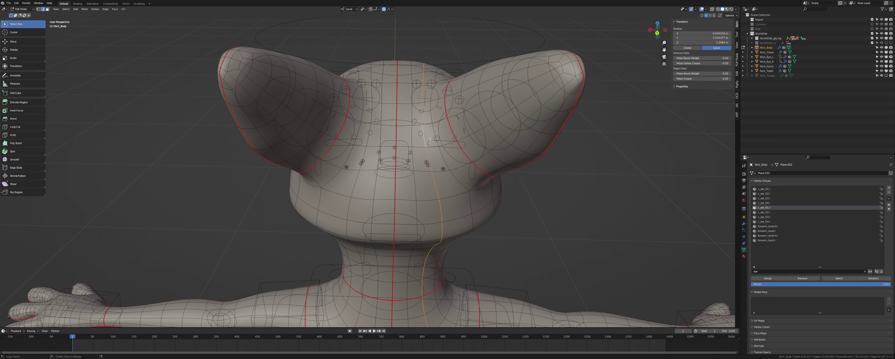
click(762, 189)
key(Tab)
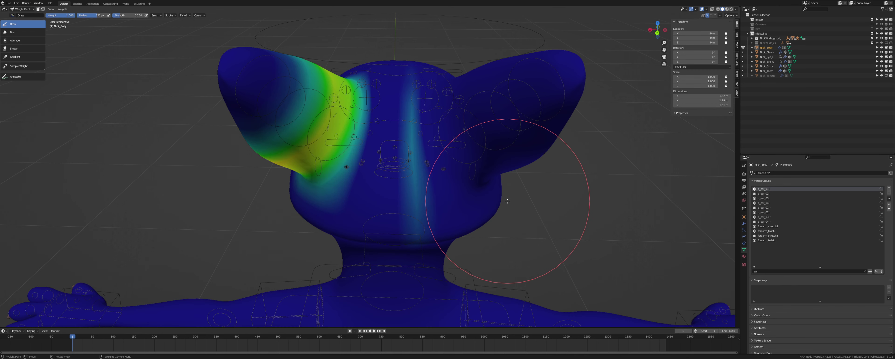
key(Tab)
alt+shift+click(412, 139)
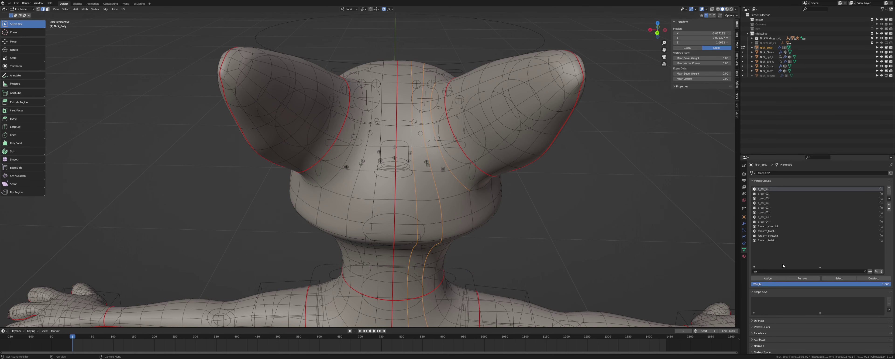
key(ctrl+Tab)
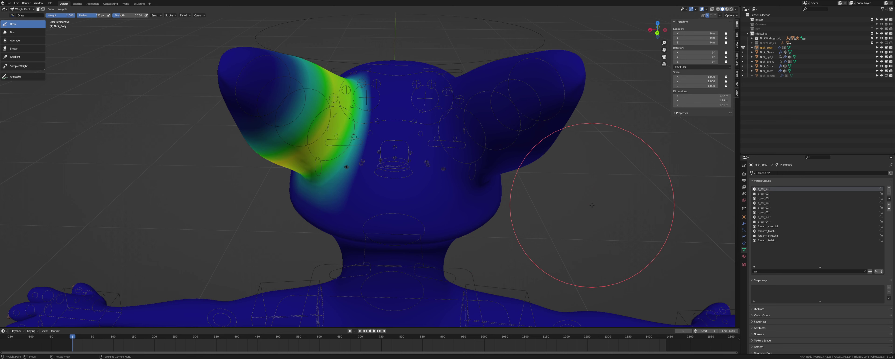
Remove the head's midline loop and the neighbouring loop on its left half from the first right ear group.
click(764, 208)
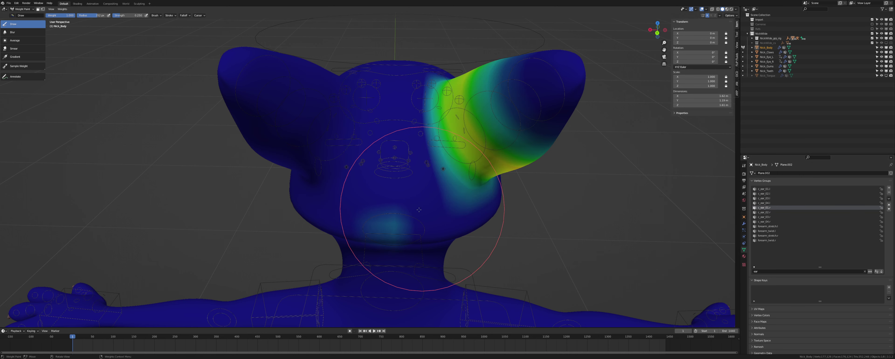
key(ctrl+Tab)
alt+click(393, 217)
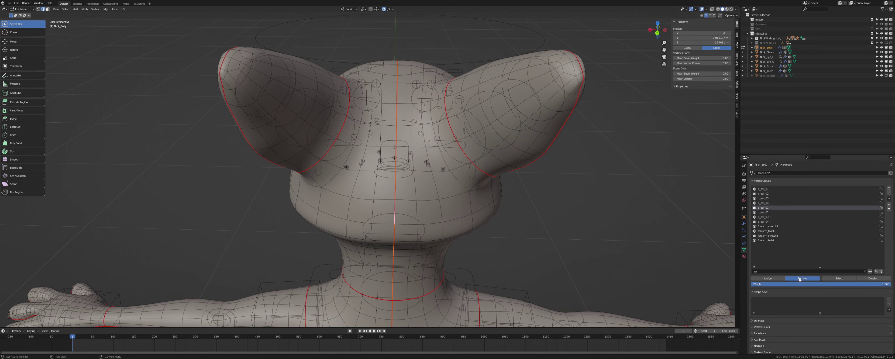
key(ctrl+Tab)
key(ctrl+Tab)
alt+click(374, 191)
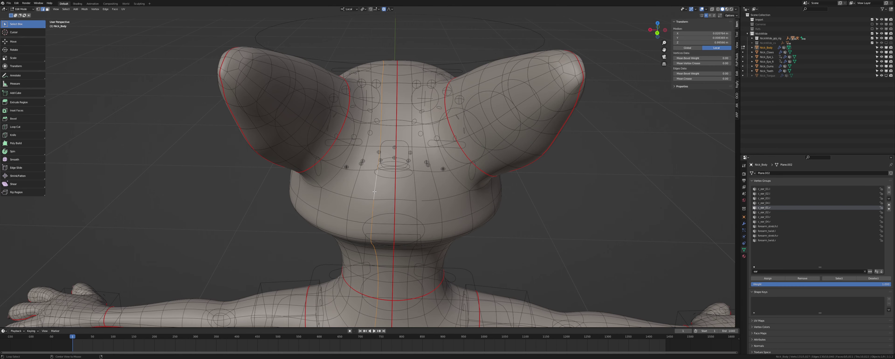
key(ctrl+Tab)
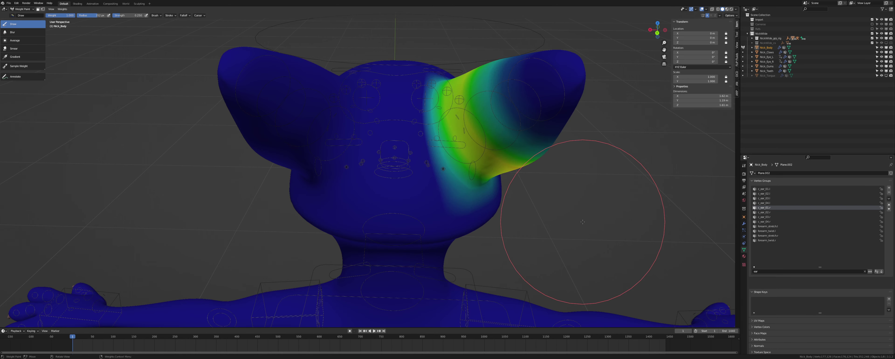
Examine the weights of the left and right ear groups one after another from the back of the head.
mouse_move(576, 223)
middle_down()
mouse_move(567, 212)
mouse_move(582, 212)
mouse_move(574, 217)
middle_up()
click(772, 189)
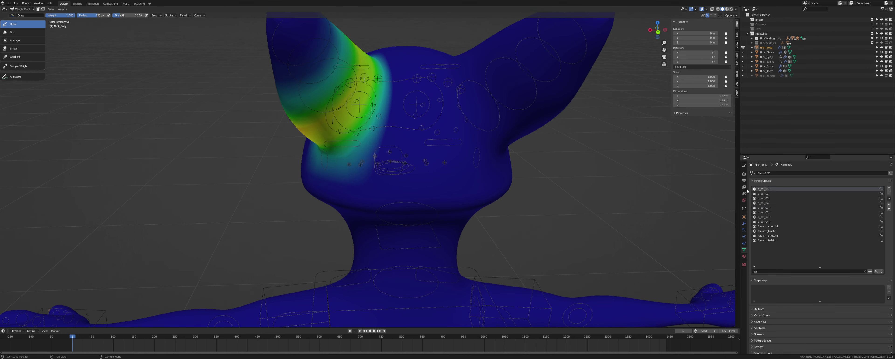
click(770, 194)
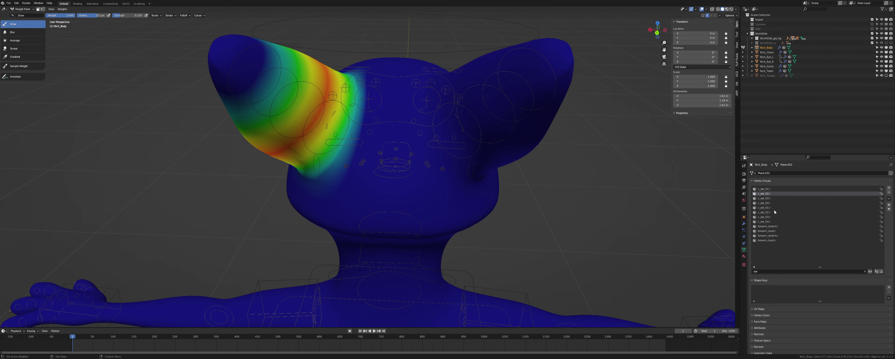
click(773, 212)
click(773, 216)
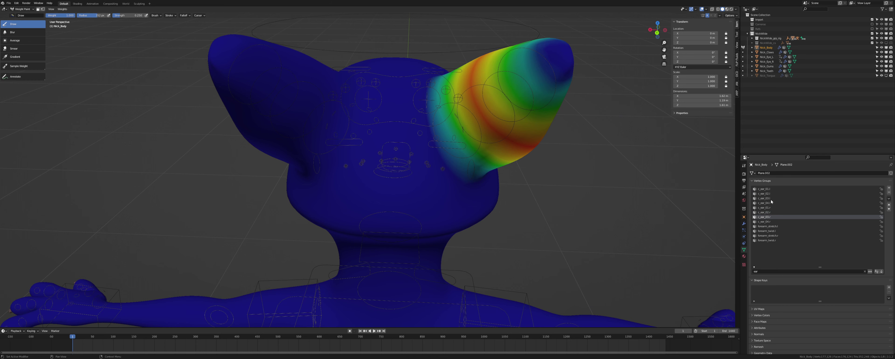
click(771, 198)
click(773, 221)
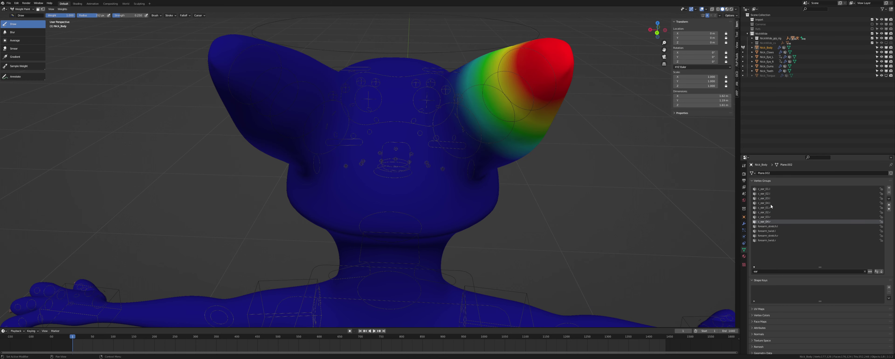
click(770, 203)
Leave Weight Paint mode, put the rig in Pose Mode and select the base control of the left ear.
scroll(434, 192, down, 3)
middle_drag(434, 192, 466, 189)
key(ctrl+Tab)
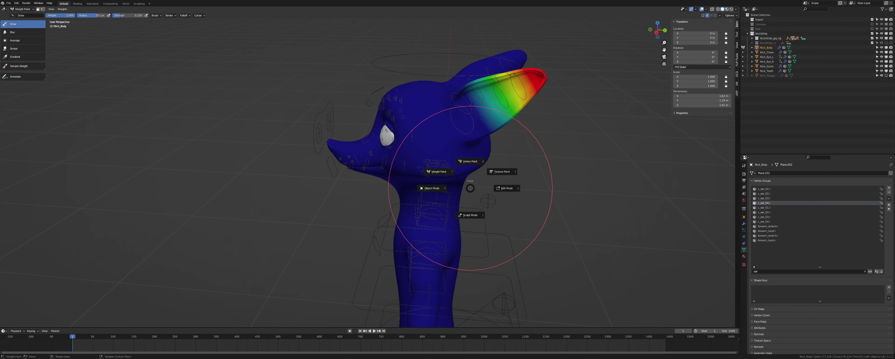
click(454, 189)
click(440, 155)
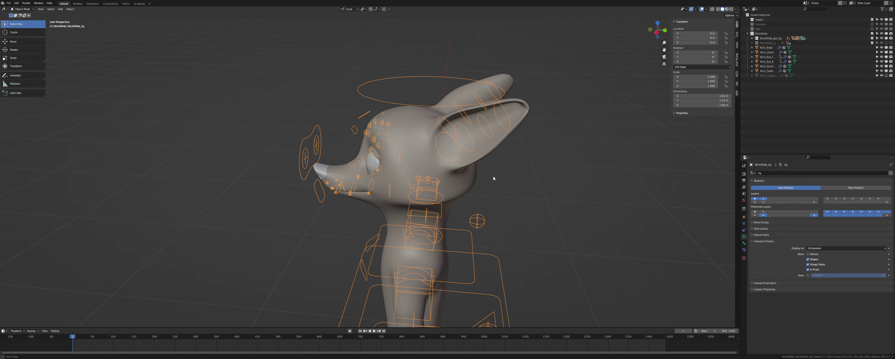
key(ctrl+Tab)
middle_drag(493, 178, 474, 175)
scroll(463, 171, up, 2)
click(455, 146)
middle_drag(541, 167, 494, 160)
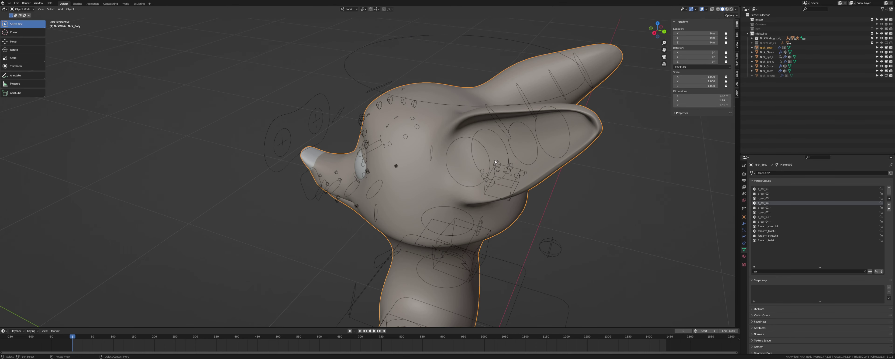
click(457, 137)
Select all four left ear controls and try rotating them about their local X and Z axes, cancelling each rotation.
middle_drag(470, 139, 497, 134)
key(b)
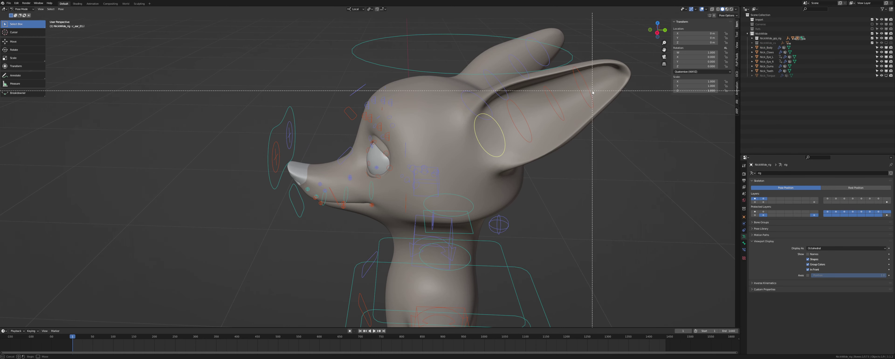
drag(592, 91, 524, 133)
middle_drag(596, 135, 597, 153)
key(r)
key(x)
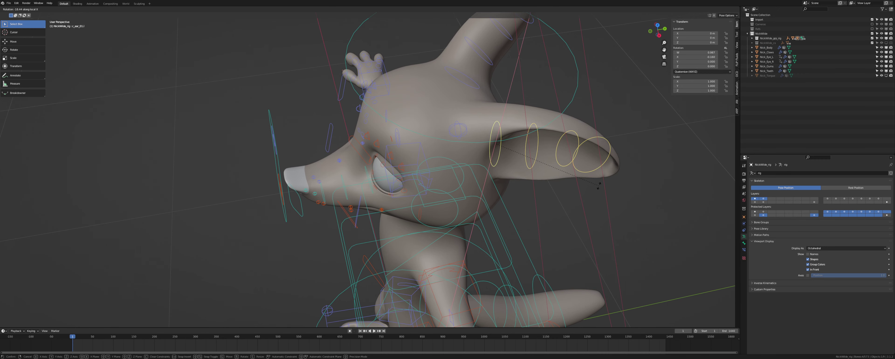
right_click(596, 143)
key(r)
key(z)
right_click(531, 158)
shift+middle_drag(532, 157, 536, 182)
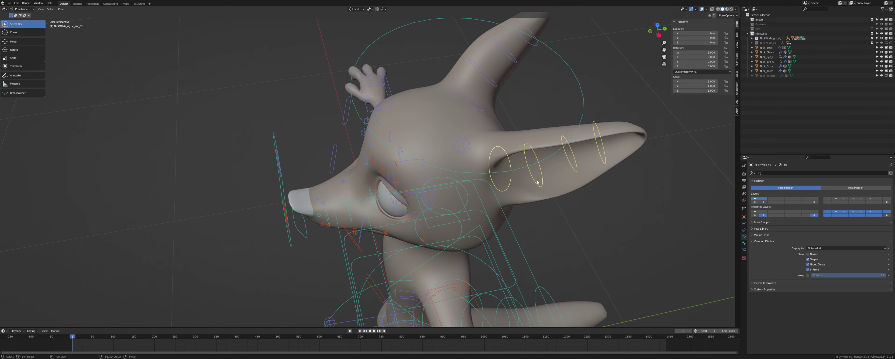
Select only the left ear's base control and try rotating it about its local Y axis, cancelling the rotation.
click(510, 160)
middle_drag(510, 160, 503, 159)
key(r)
key(y)
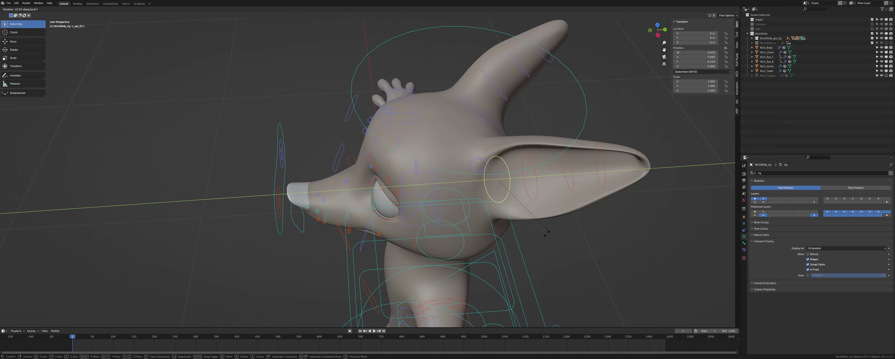
key(Escape)
Select the left hand control and try rotating it about its local X axis in the front view.
middle_drag(610, 198, 457, 150)
click(554, 212)
key(KP_3)
key(KP_1)
key(r)
key(x)
key(x)
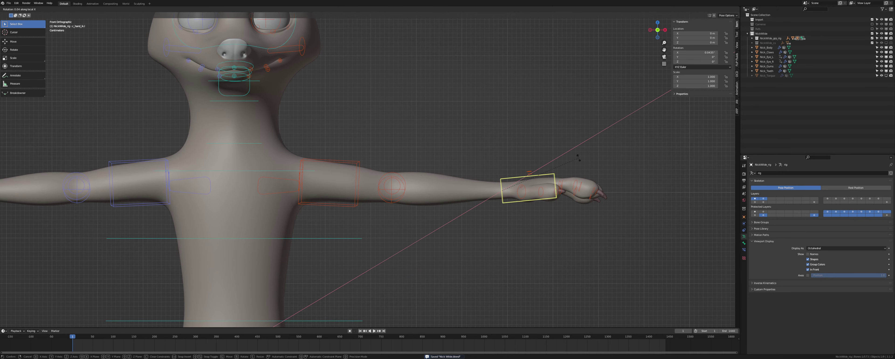
key(Escape)
Select the left hand's finger controls and try curling them by rotating about their local X axes.
scroll(555, 194, up, 4)
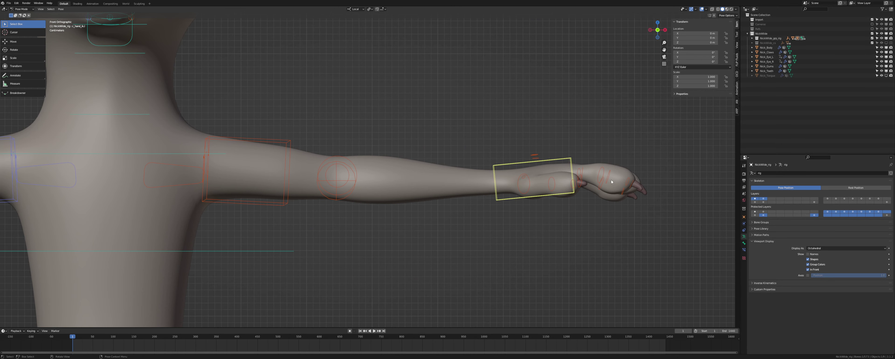
drag(635, 167, 580, 192)
key(r)
key(x)
key(x)
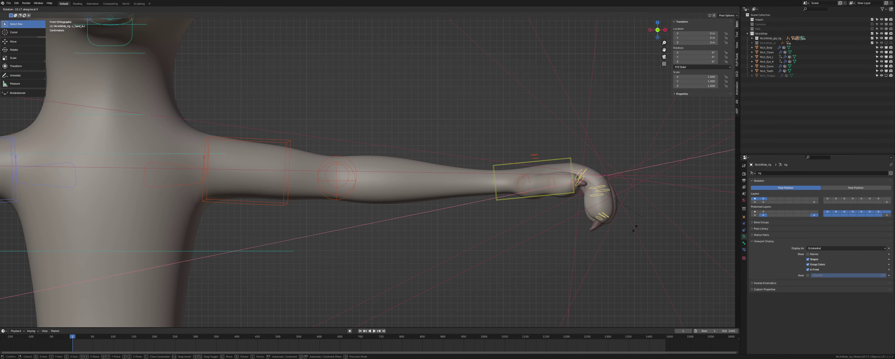
right_click(662, 208)
Select the left hand control and move it in the front view to lower the arm beside the hip.
scroll(595, 207, down, 3)
key(alt+a)
click(317, 154)
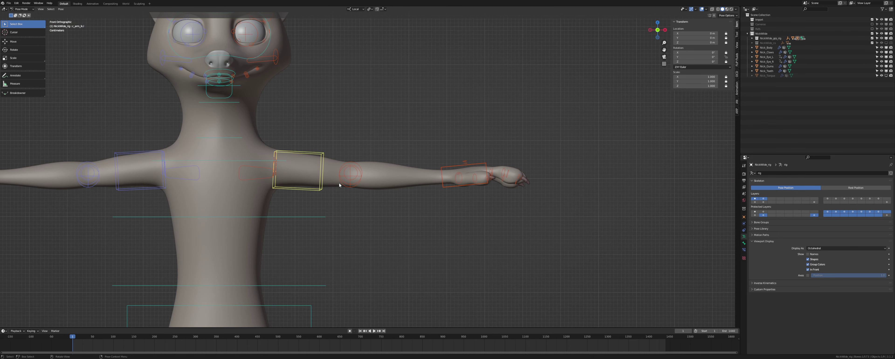
shift+middle_drag(423, 181, 483, 148)
click(502, 138)
key(g)
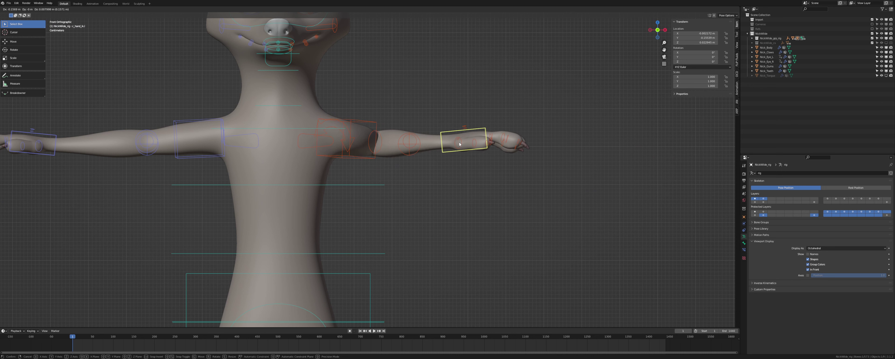
click(443, 138)
key(g)
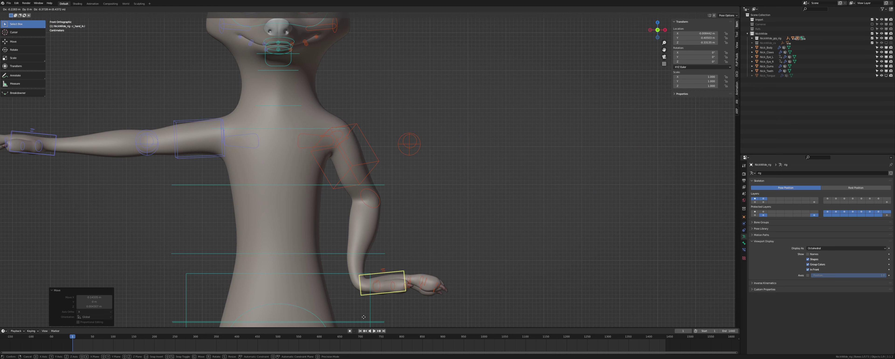
click(401, 270)
Rotate the left hand control so the hand points downward and move it closer to the hip.
shift+middle_drag(401, 270, 453, 210)
key(r)
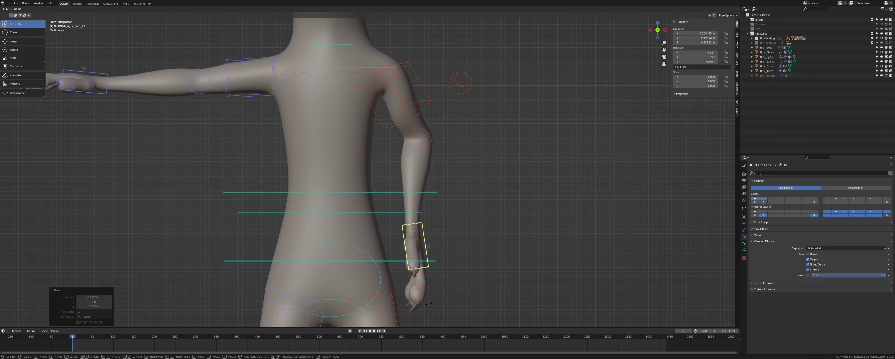
click(462, 239)
key(g)
click(460, 215)
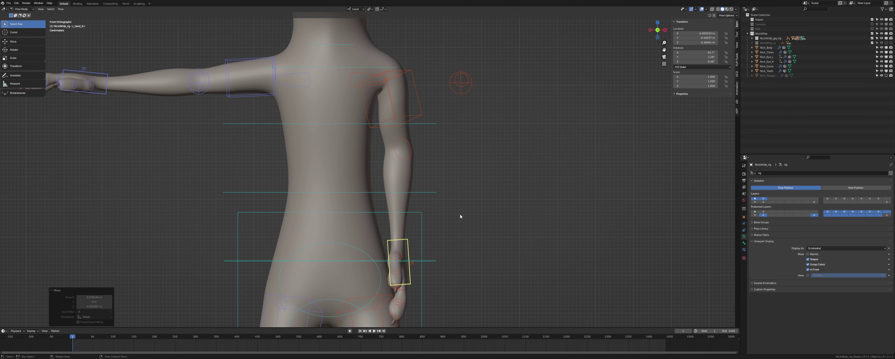
Adjust the left hand control's position in the side view so the arm hangs nearly straight beside the body.
key(KP_3)
key(g)
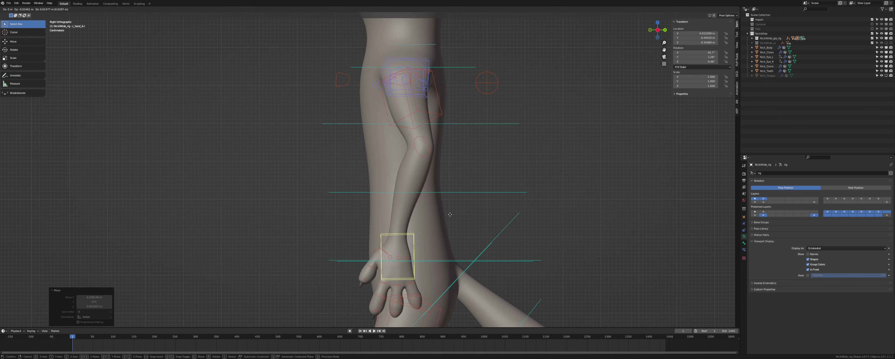
click(455, 216)
key(g)
click(427, 173)
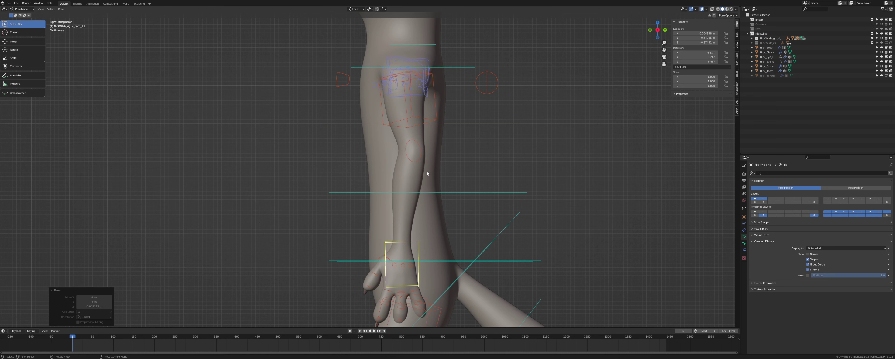
Move the left arm's pole control down and inward in the front view, next to the lowered elbow.
key(KP_1)
click(461, 81)
key(g)
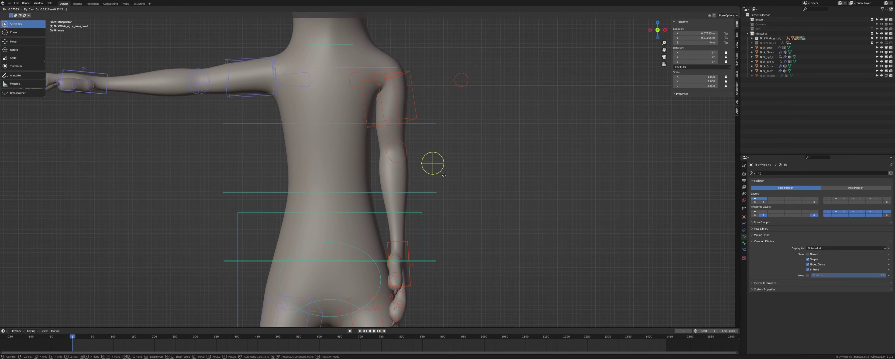
click(439, 186)
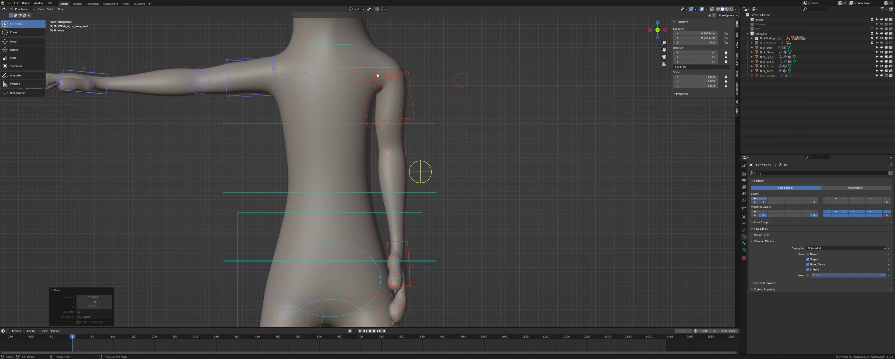
Select the left shoulder control and rotate it slightly in the front view.
key(ctrl+Tab)
click(392, 76)
click(370, 83)
key(ctrl+Tab)
click(370, 82)
key(r)
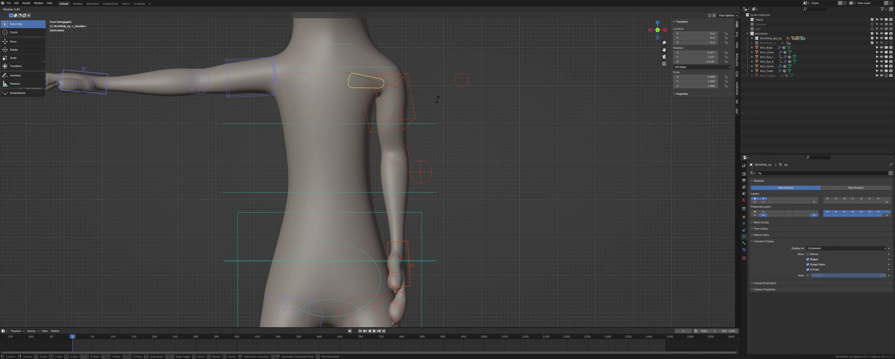
click(410, 178)
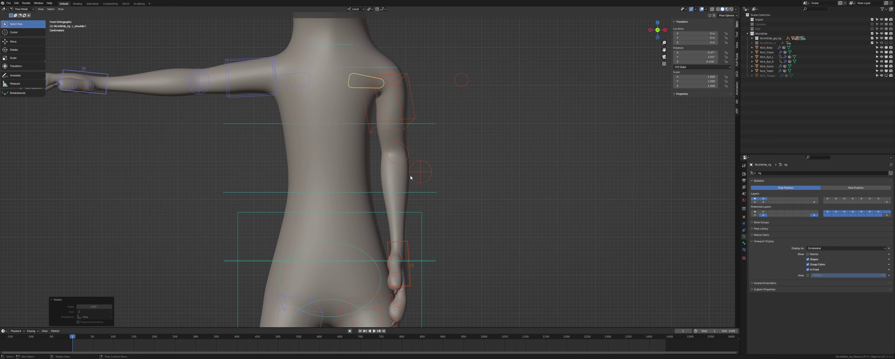
Move the left hand control slightly up and inward toward the hip.
click(401, 241)
key(g)
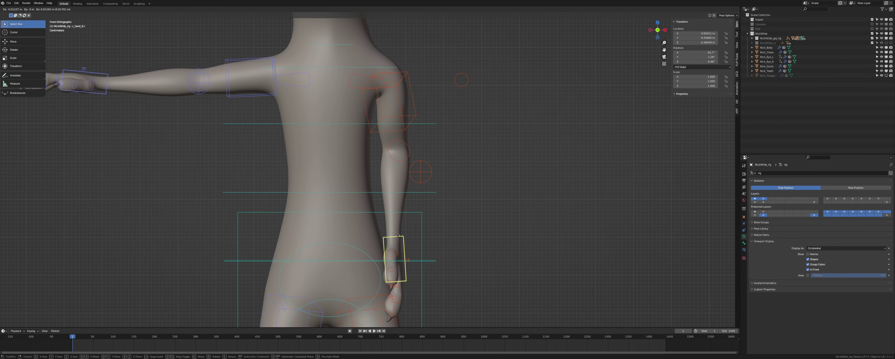
click(398, 236)
Inspect the lowered arm at an angle and reset the left hand control's location and rotation in Pose Mode.
middle_drag(375, 150, 338, 144)
shift+middle_drag(392, 80, 438, 220)
click(388, 134)
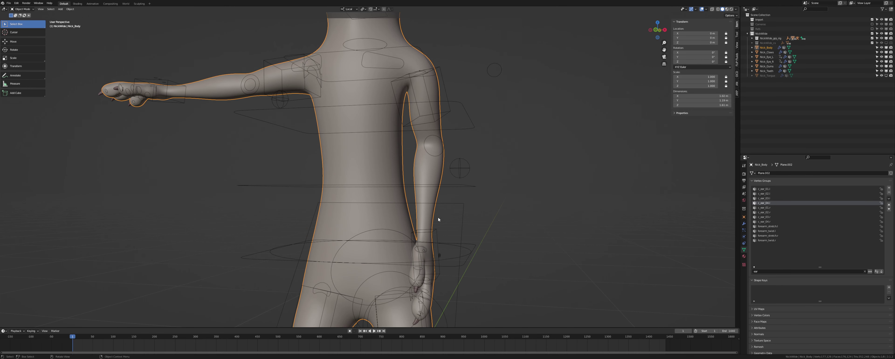
click(435, 233)
key(alt+g)
scroll(437, 229, down, 5)
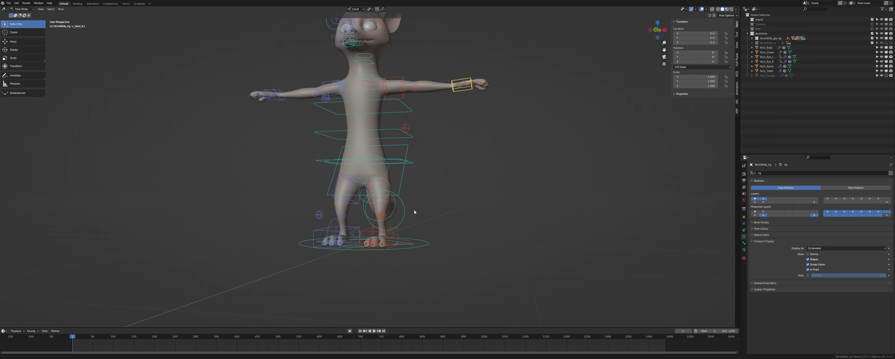
Select the left foot control and move it up and forward in the side view.
click(396, 231)
key(KP_3)
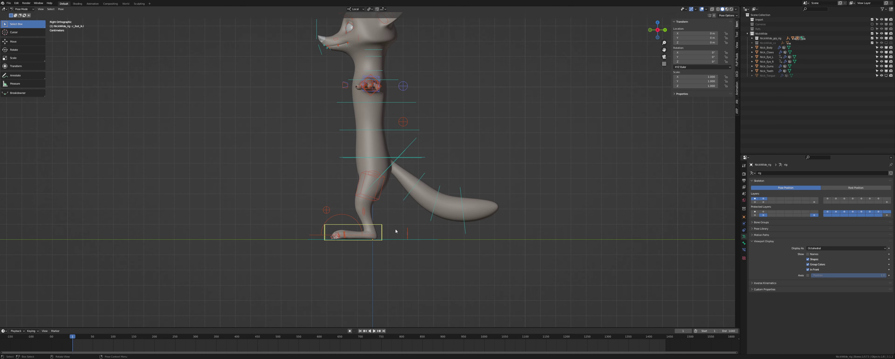
click(380, 204)
key(g)
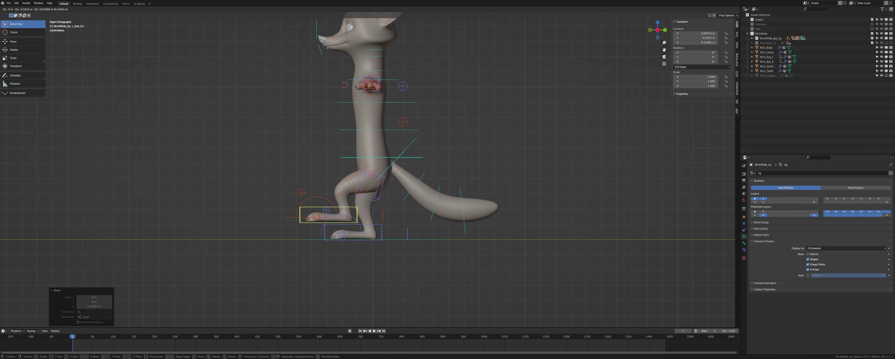
click(350, 215)
Raise the left foot control further in the side view to bend the hip and knee more strongly.
scroll(350, 215, up, 4)
key(g)
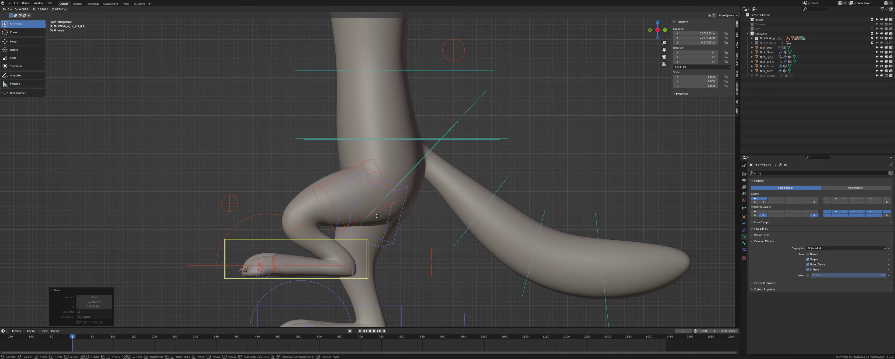
click(295, 227)
scroll(323, 232, up, 2)
key(g)
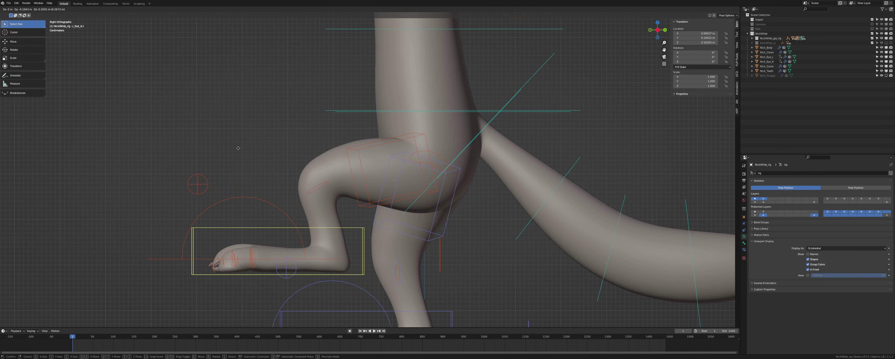
click(230, 144)
Try moving the raised left foot control inward in the front view.
key(KP_1)
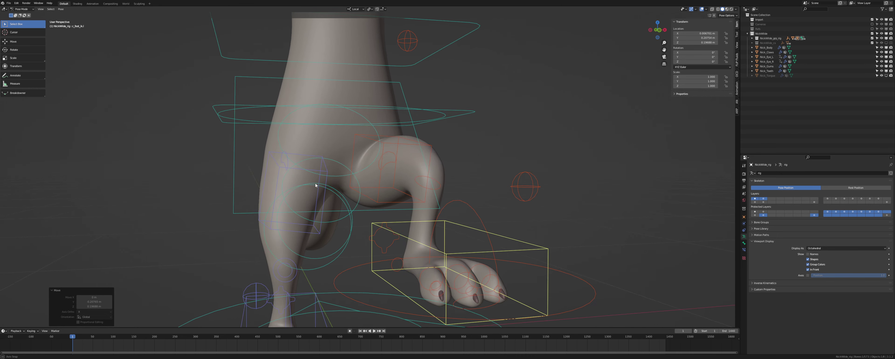
key(g)
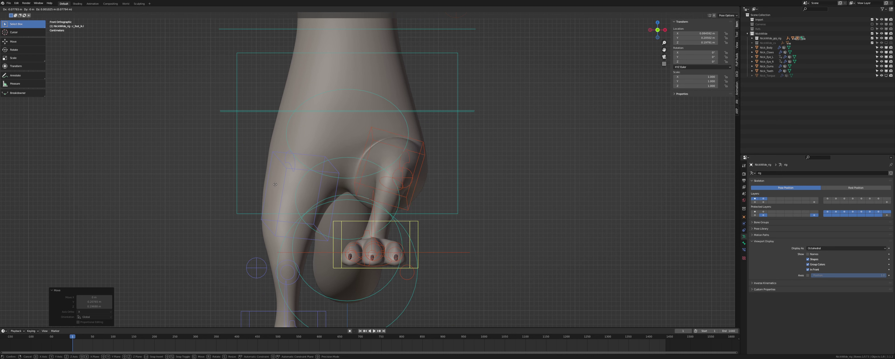
right_click(326, 183)
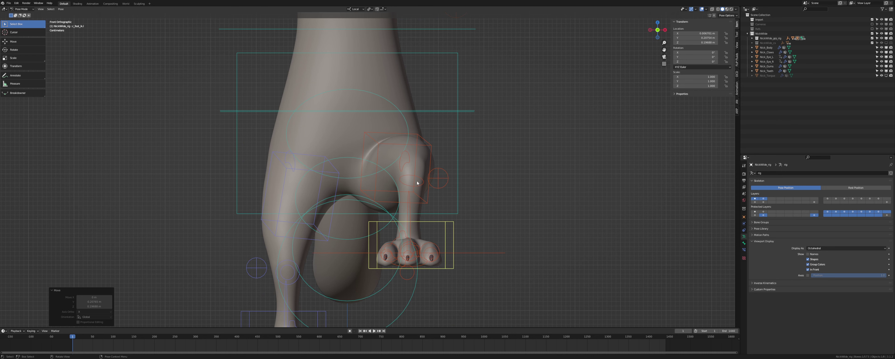
Move the left leg's pole control inward toward the knee and try a slight shift of the left foot control.
click(439, 180)
key(g)
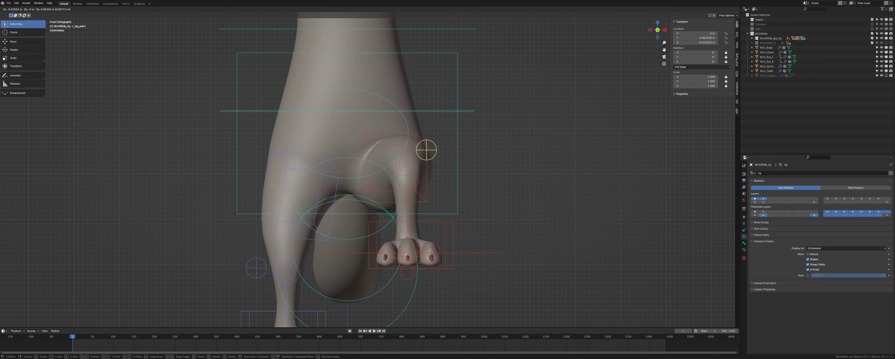
click(417, 167)
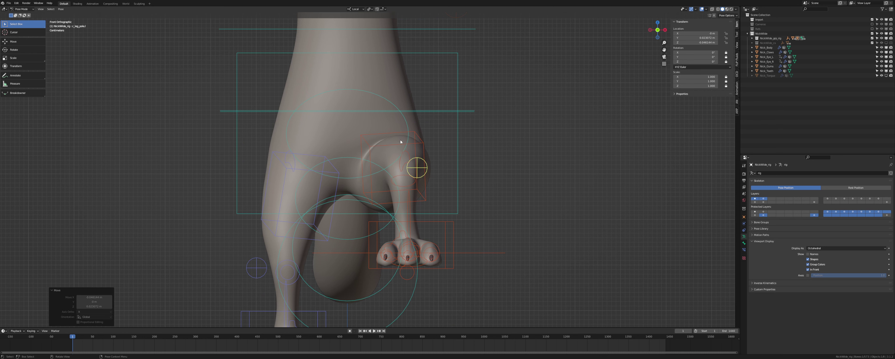
click(436, 223)
key(g)
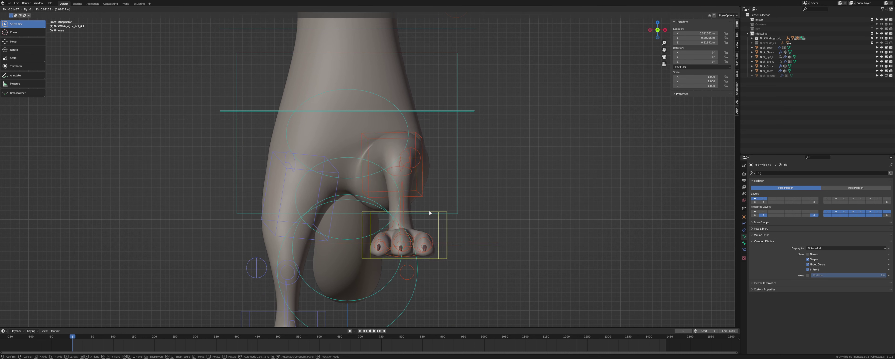
key(Escape)
Clear the locations of the left leg's pole control and foot control to return the leg to rest.
shift+click(422, 170)
key(alt+g)
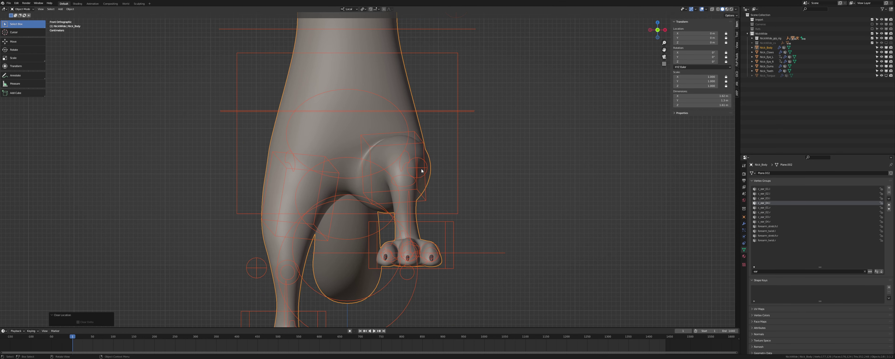
click(422, 170)
key(ctrl+Tab)
key(alt+g)
scroll(448, 224, down, 5)
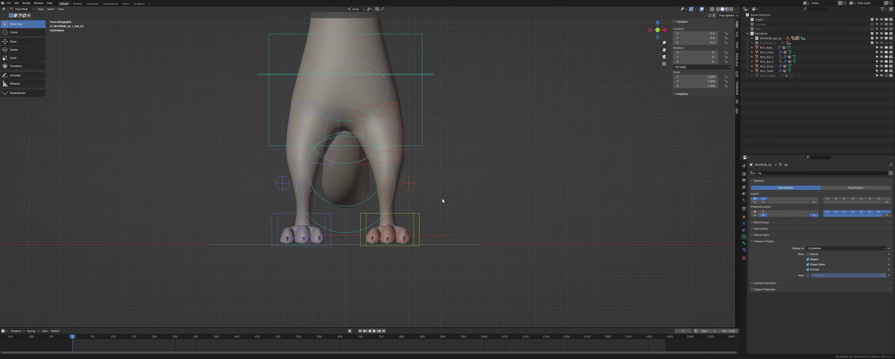
Select the left foot's arc-shaped roll control and try rotating it in the side view to lift the heel.
middle_drag(441, 198, 423, 206)
click(370, 185)
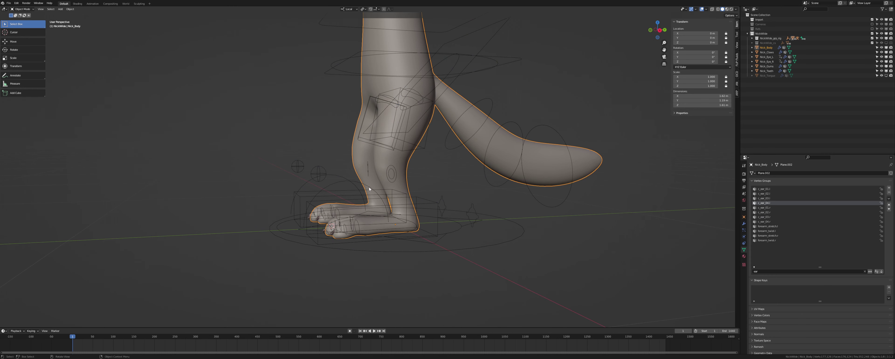
click(370, 186)
key(KP_3)
mouse_move(374, 189)
middle_down()
mouse_move(391, 198)
mouse_move(381, 191)
middle_up()
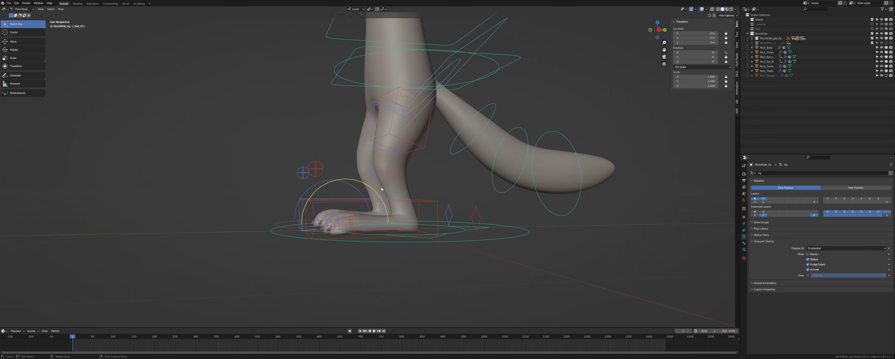
key(KP_3)
scroll(381, 190, up, 2)
key(r)
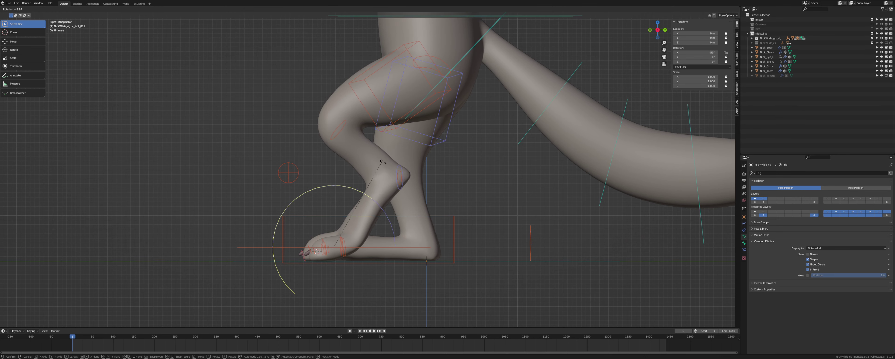
key(Escape)
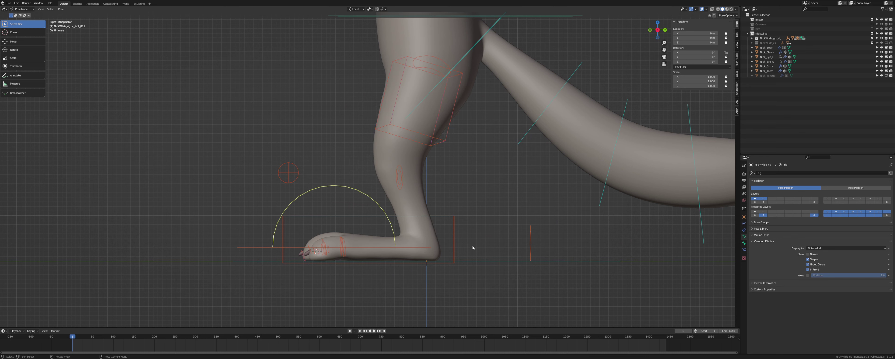
Rotate the left foot's roll control to lift the heel off the ground, and select the body mesh in Object Mode.
key(r)
click(350, 211)
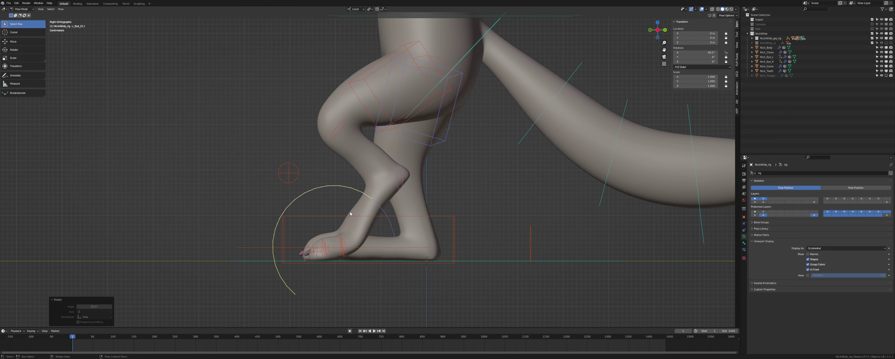
click(365, 222)
scroll(366, 220, up, 2)
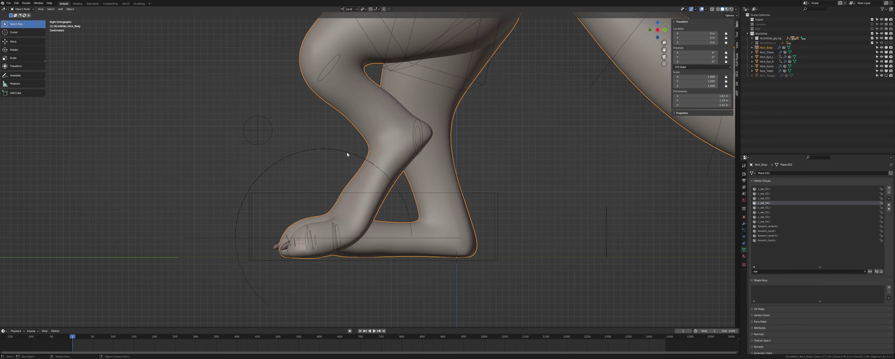
Return to posing the rig and rotate the left foot's box control to tip the toes down below the floor.
click(355, 160)
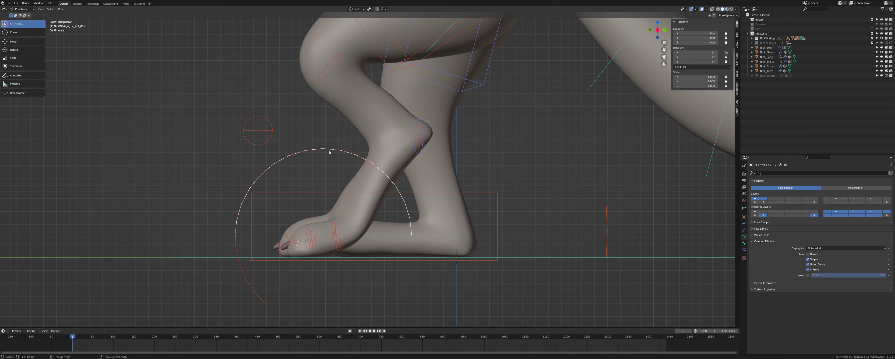
click(300, 192)
key(r)
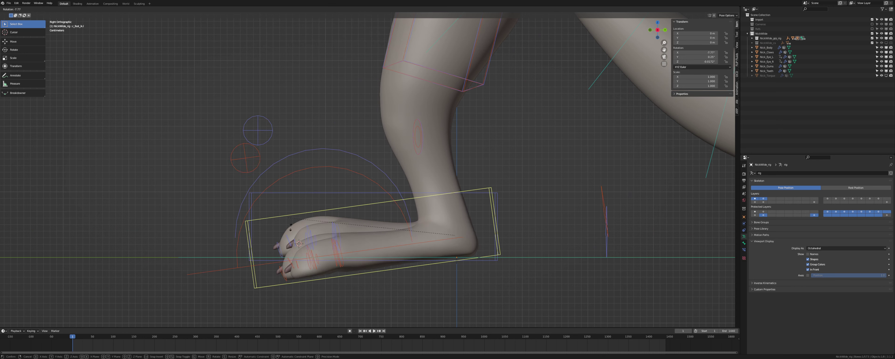
click(401, 300)
shift+middle_drag(436, 226, 445, 188)
Save the file, switch the body mesh to Weight Paint mode and display the foot.l vertex group's weights.
click(412, 185)
key(ctrl+s)
key(ctrl+Tab)
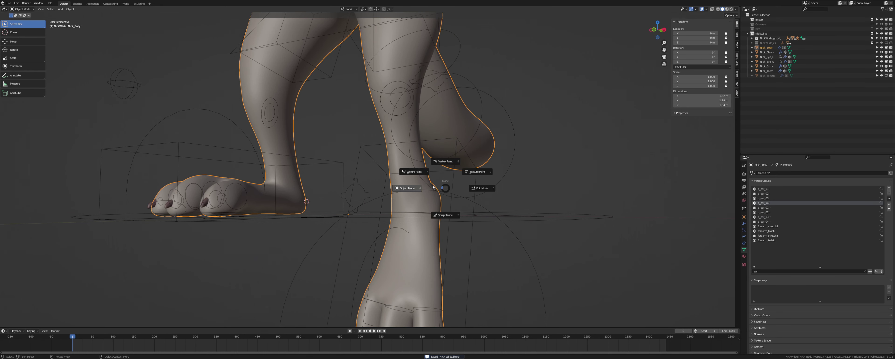
click(413, 172)
scroll(413, 174, up, 3)
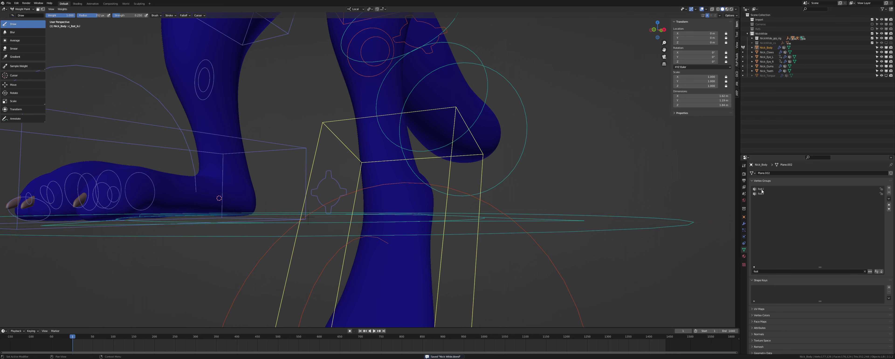
click(761, 189)
middle_drag(458, 152, 473, 166)
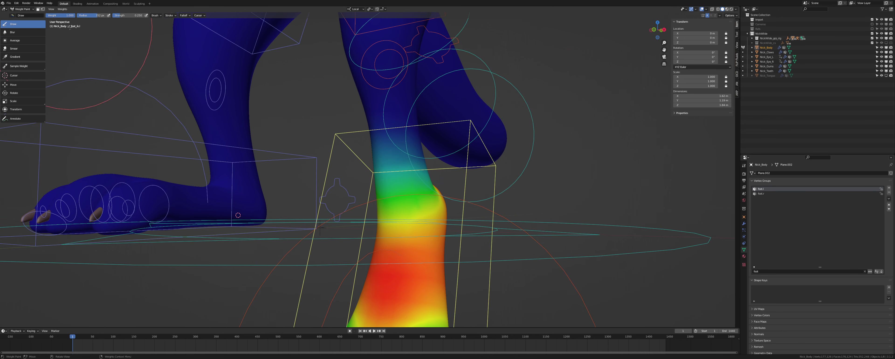
Set the Draw brush's weight to 0 and reduce its radius.
click(737, 34)
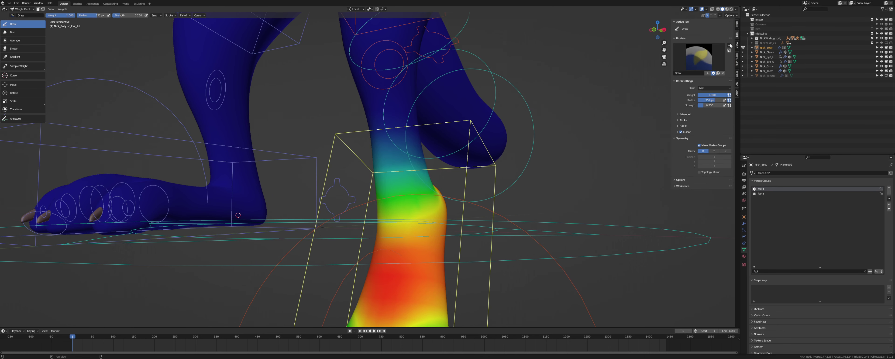
click(723, 89)
click(711, 93)
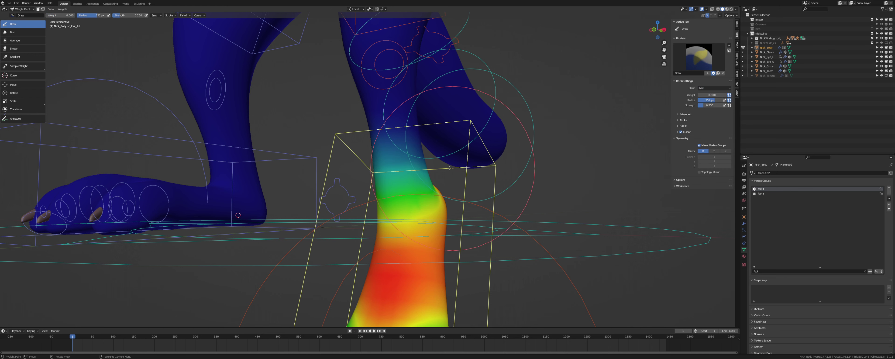
key(f)
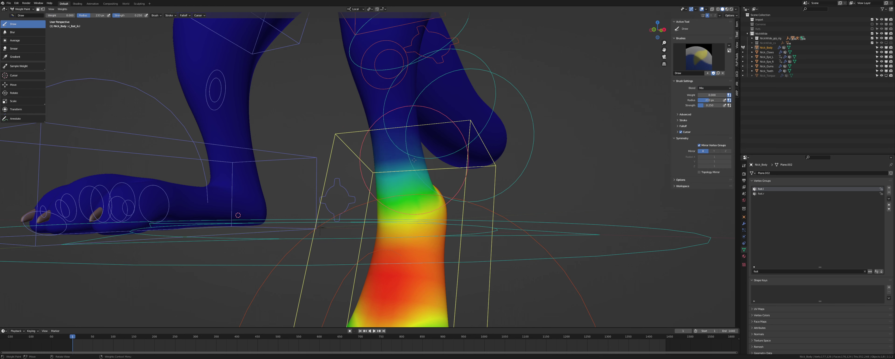
Switch to the Blur brush and examine the foot.l weights around the ankle, heel and toes.
mouse_move(413, 160)
middle_down()
mouse_move(382, 165)
mouse_move(408, 180)
mouse_move(401, 170)
mouse_move(476, 153)
middle_up()
mouse_move(347, 161)
middle_down()
mouse_move(403, 185)
mouse_move(381, 198)
mouse_move(367, 190)
middle_up()
mouse_move(445, 174)
middle_down()
mouse_move(399, 170)
mouse_move(394, 159)
mouse_move(372, 155)
mouse_move(381, 175)
mouse_move(421, 171)
mouse_move(403, 177)
mouse_move(402, 190)
middle_up()
scroll(380, 208, up, 1)
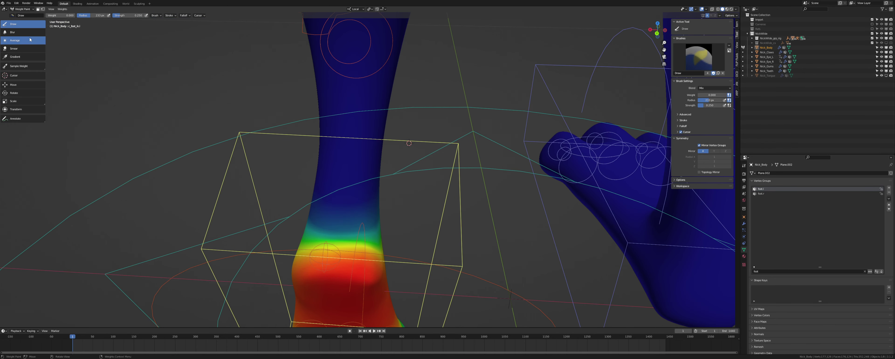
click(21, 32)
middle_drag(339, 211, 421, 209)
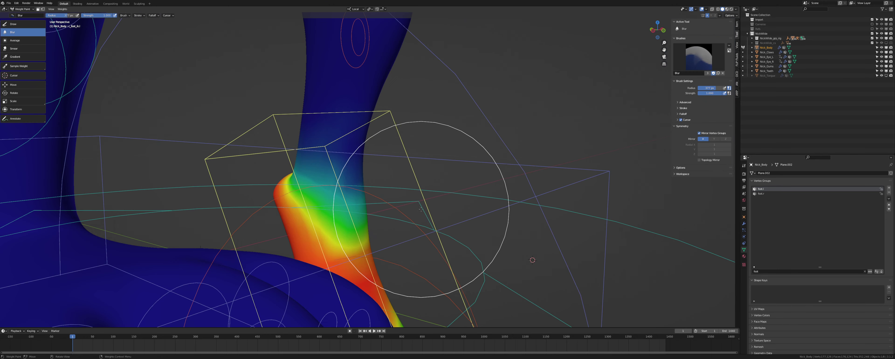
middle_drag(321, 205, 430, 195)
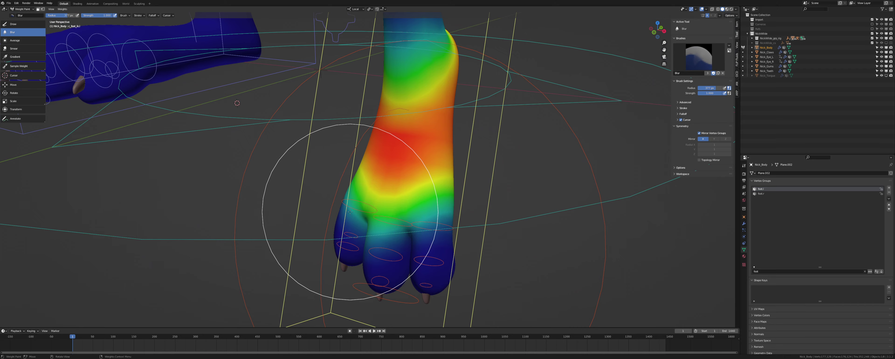
middle_drag(350, 212, 303, 190)
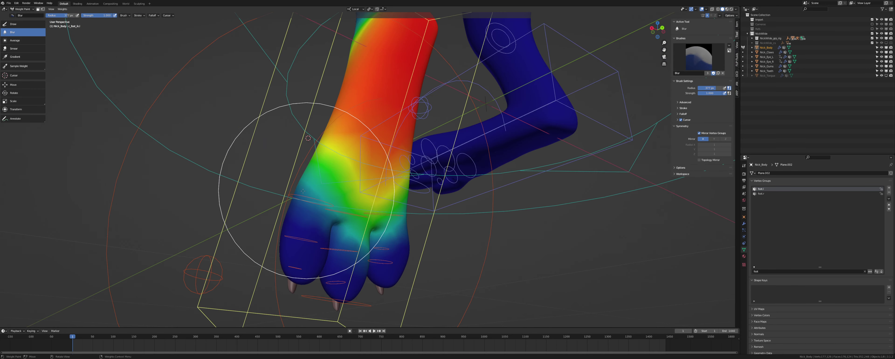
middle_drag(409, 169, 383, 164)
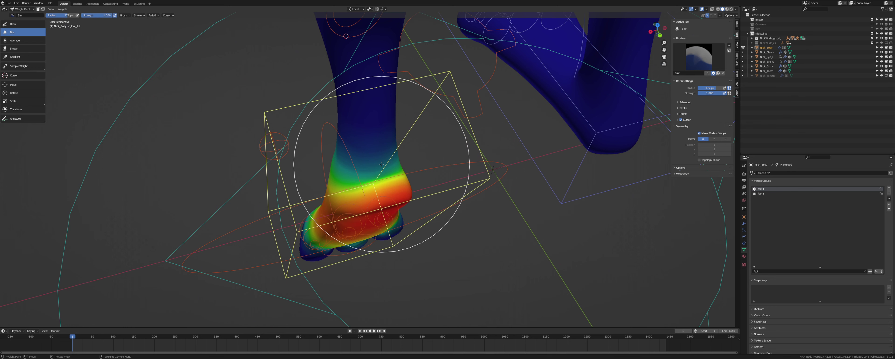
Compare the foot.r and foot.l vertex groups' weights on the two feet and return the body mesh to Object Mode.
click(763, 193)
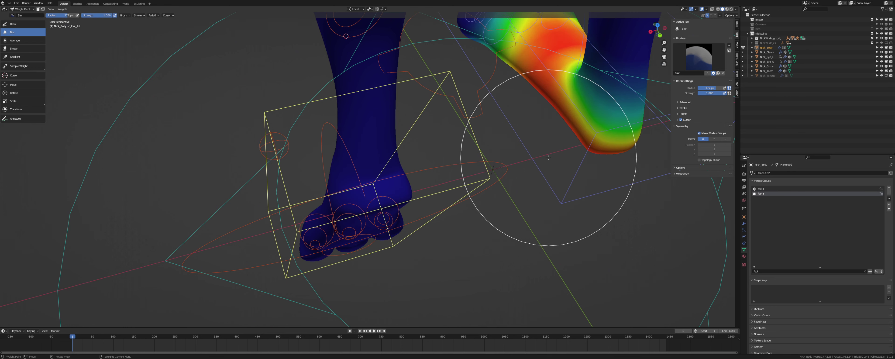
click(766, 188)
middle_drag(392, 165, 442, 153)
key(ctrl+Tab)
click(406, 155)
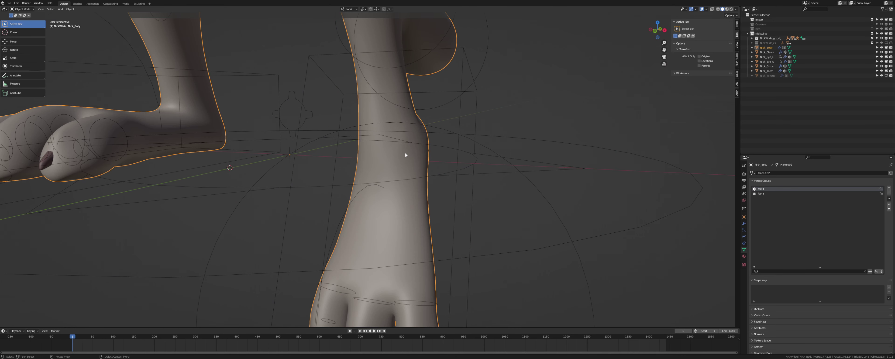
Put the rig in Pose Mode, copy the left foot control's pose and try to paste it.
click(330, 59)
key(ctrl+Tab)
click(326, 54)
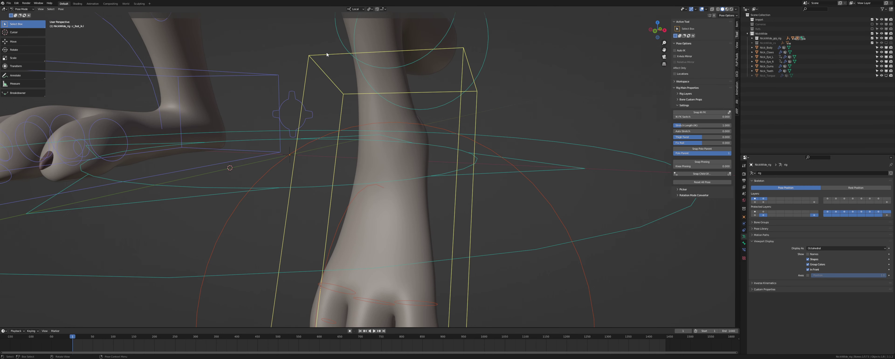
key(ctrl+c)
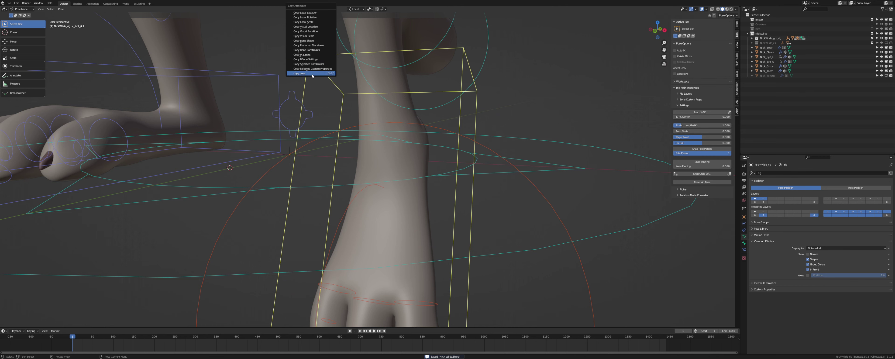
click(313, 74)
key(ctrl+v)
scroll(202, 218, down, 5)
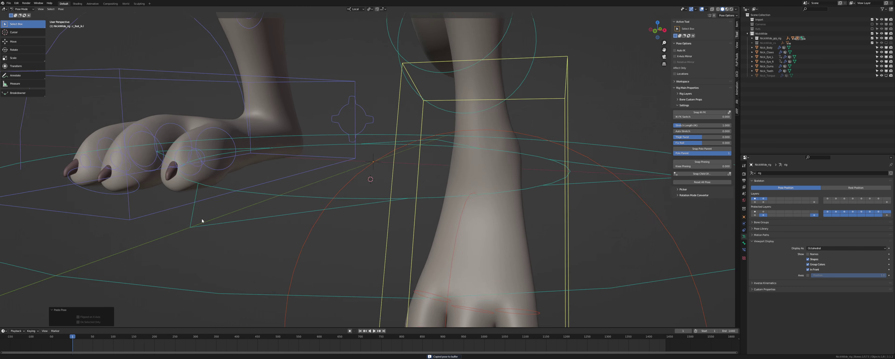
Rotate the right foot's box control about its local X axis to point the toes down like the left foot.
click(249, 115)
scroll(238, 173, up, 3)
key(r)
key(x)
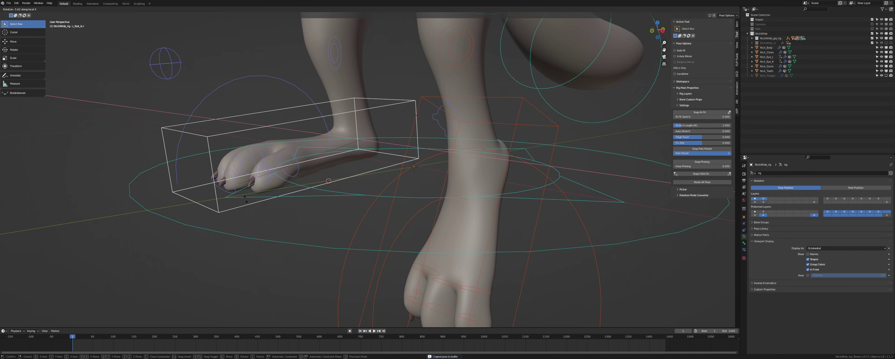
click(332, 270)
middle_drag(331, 270, 366, 197)
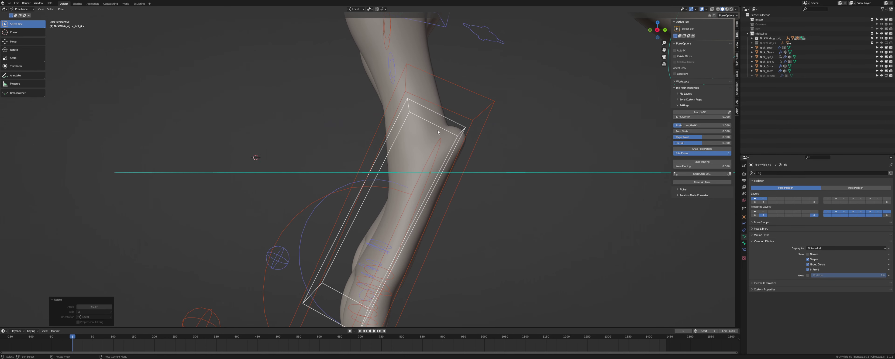
Select the body mesh and switch it to Weight Paint mode with both feet pointed down.
click(433, 78)
middle_drag(455, 104, 444, 141)
key(ctrl+Tab)
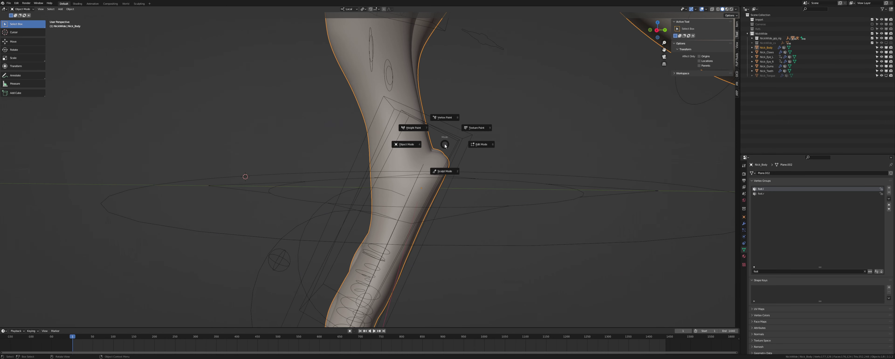
click(415, 128)
Resize the Blur brush over the left ankle and examine the foot weights around the heel and sole.
mouse_move(434, 163)
middle_down()
mouse_move(397, 196)
mouse_move(316, 196)
mouse_move(344, 167)
mouse_move(337, 174)
mouse_move(394, 169)
middle_up()
key(f)
click(378, 218)
key(f)
click(362, 177)
key(f)
click(389, 171)
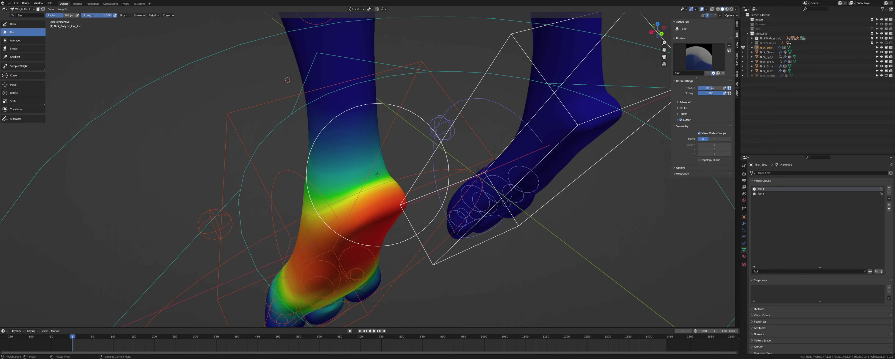
mouse_move(390, 160)
middle_down()
mouse_move(413, 150)
mouse_move(401, 199)
middle_up()
mouse_move(335, 259)
middle_down()
mouse_move(409, 143)
mouse_move(456, 92)
mouse_move(339, 96)
middle_up()
Return the rig to Pose Mode and clear the rotation of both foot controls.
key(ctrl+Tab)
click(363, 193)
click(456, 94)
key(ctrl+Tab)
click(336, 94)
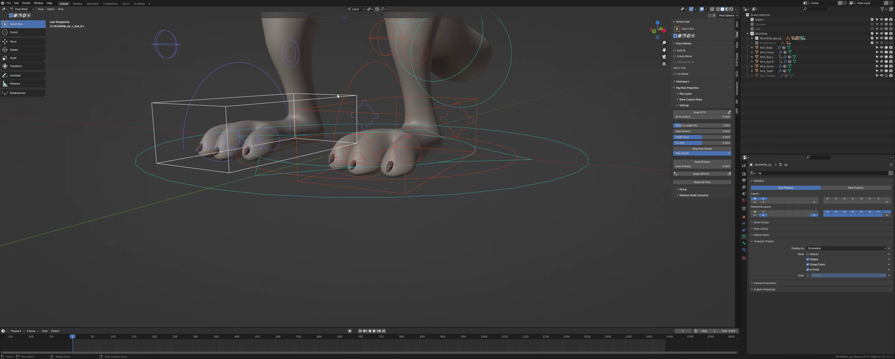
Rotate the left foot control about its local X axis, then copy its pose and try pasting it.
click(383, 98)
key(r)
key(x)
click(360, 175)
key(ctrl+c)
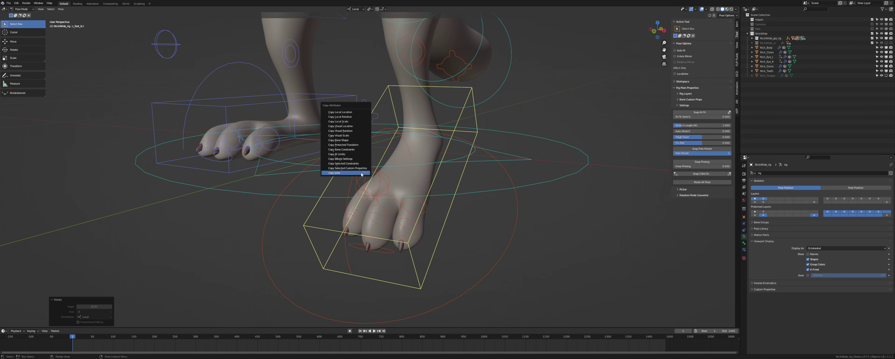
click(348, 172)
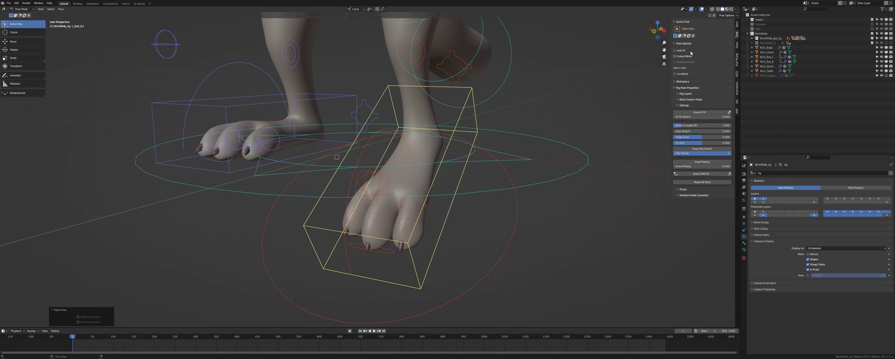
Show the left foot control's transform values and clear its rotation.
click(737, 23)
shift+middle_drag(565, 50, 582, 62)
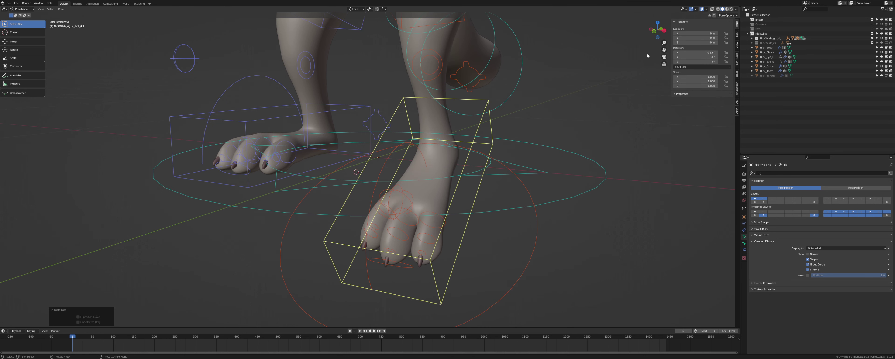
scroll(566, 105, down, 2)
key(alt+r)
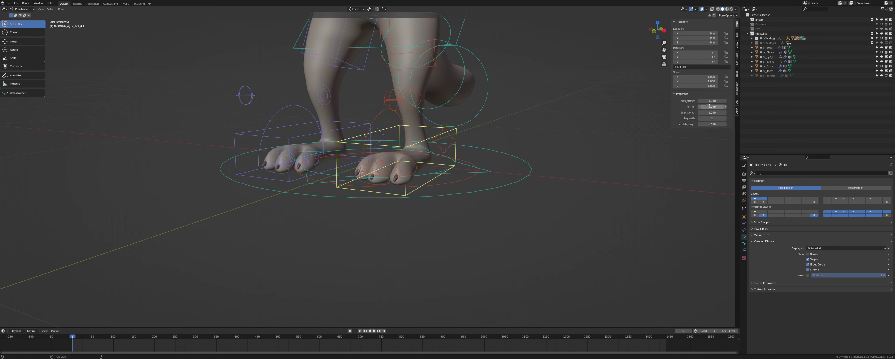
Enable X-Axis Mirror for posing and try rotating and moving the left foot control with both feet following.
click(737, 36)
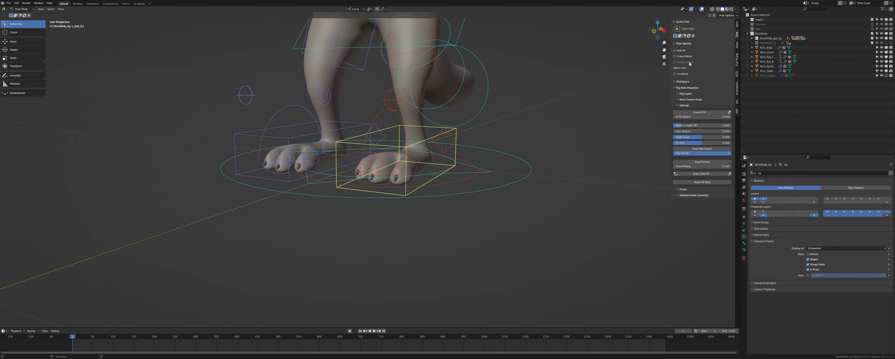
key(x)
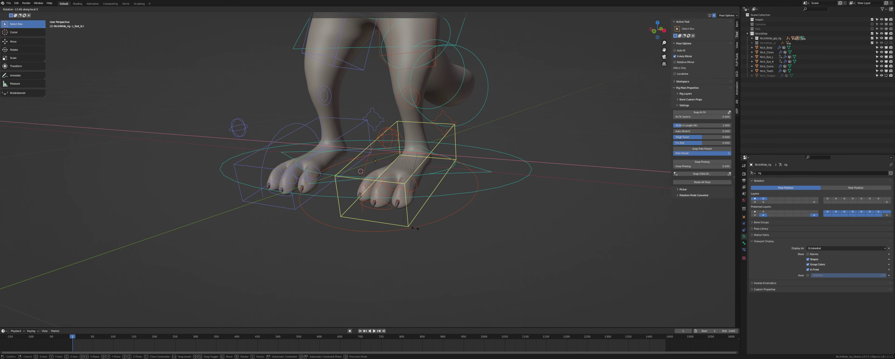
right_click(377, 208)
key(g)
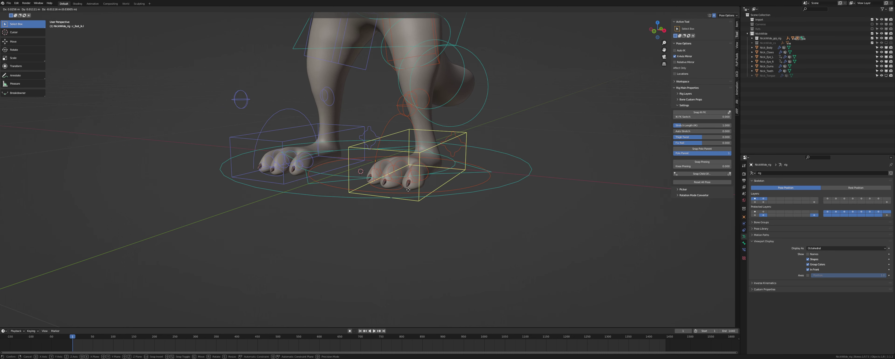
right_click(412, 198)
Try moving the root master control in perspective and side view, and the character's base position control.
middle_drag(441, 129, 455, 152)
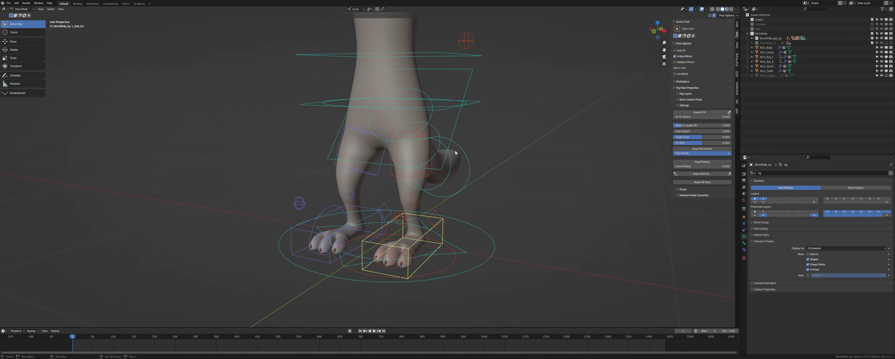
click(475, 102)
key(g)
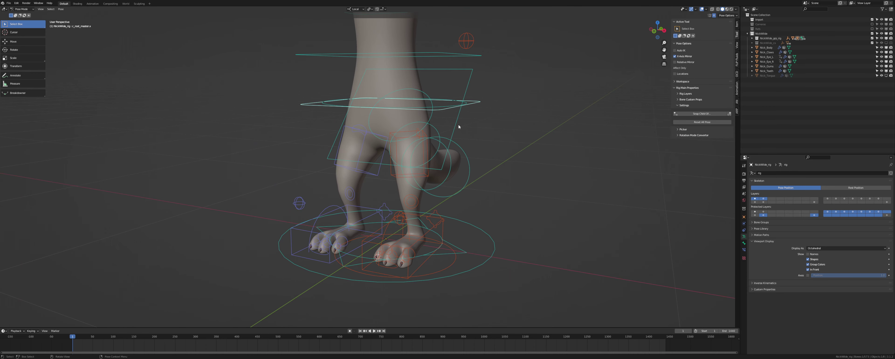
right_click(470, 130)
key(KP_3)
scroll(470, 130, down, 2)
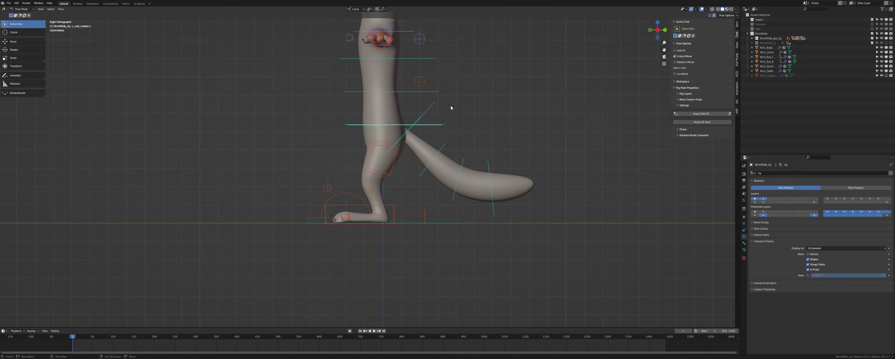
key(g)
shift+middle_drag(451, 108, 455, 210)
right_click(412, 145)
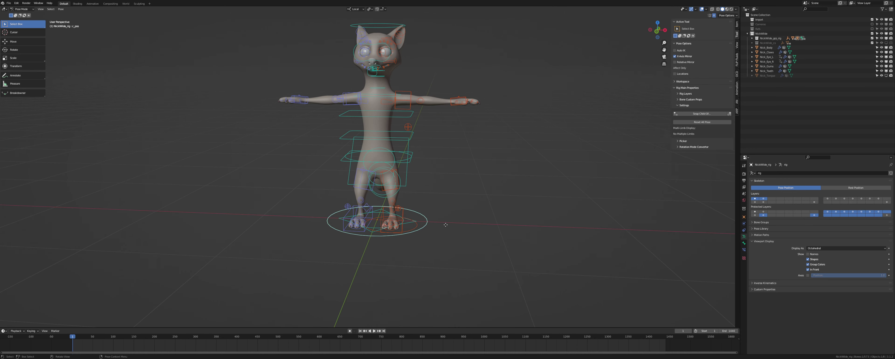
key(g)
key(Escape)
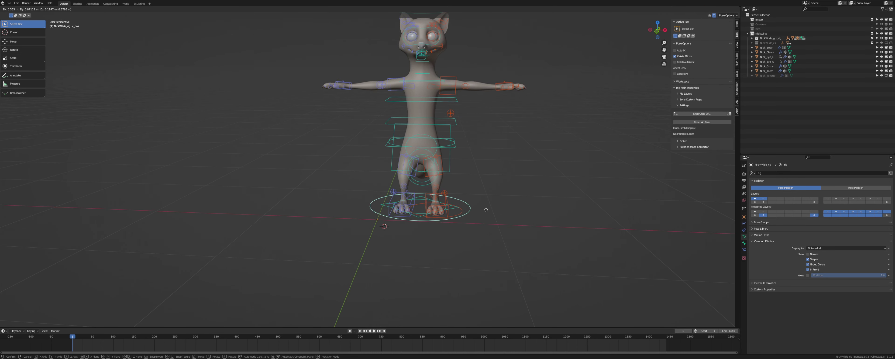
Try moving the upper spine control and rotating the head control, and select the root master control at the hips.
mouse_move(441, 132)
middle_down()
mouse_move(450, 118)
mouse_move(448, 167)
mouse_move(432, 141)
middle_up()
click(432, 142)
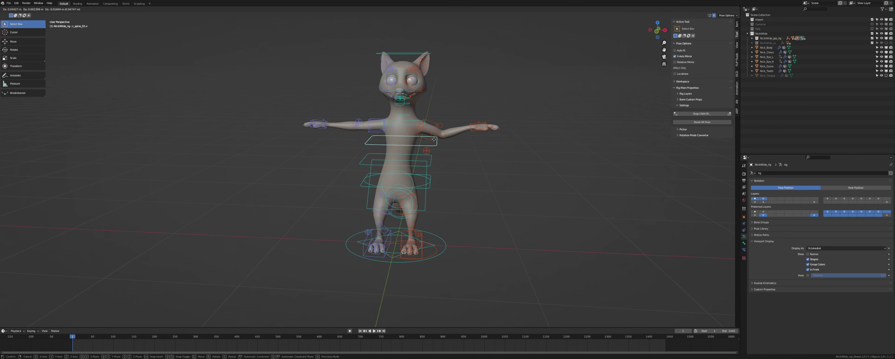
click(409, 52)
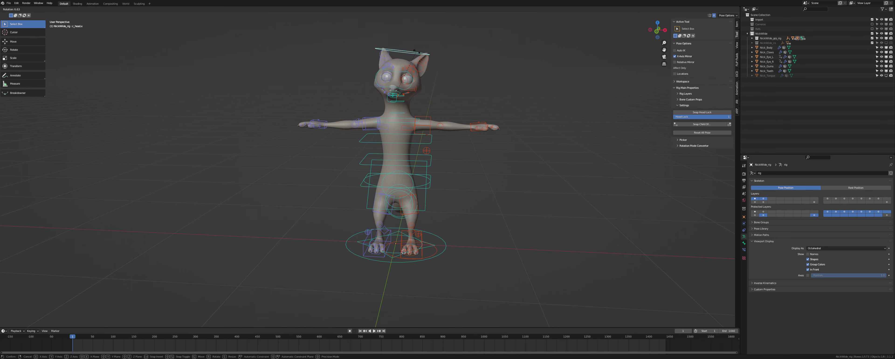
middle_drag(489, 142, 463, 159)
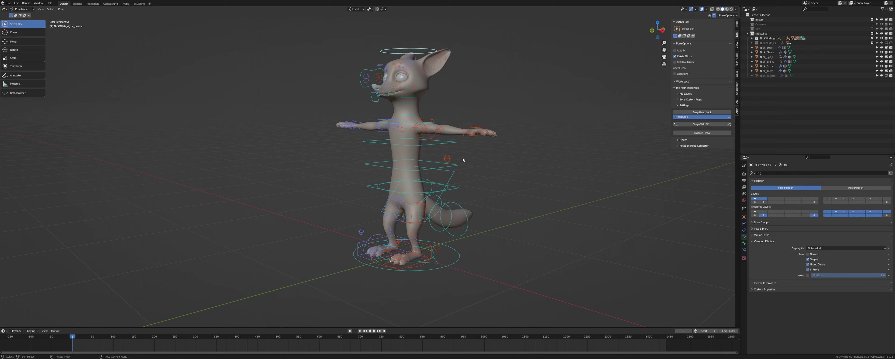
click(456, 189)
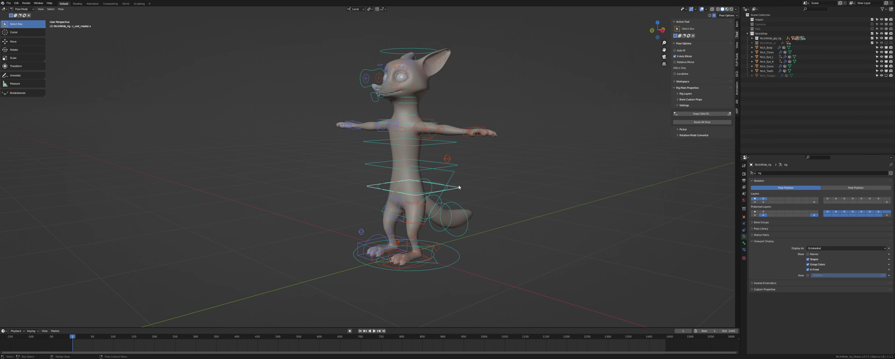
middle_drag(437, 144, 406, 142)
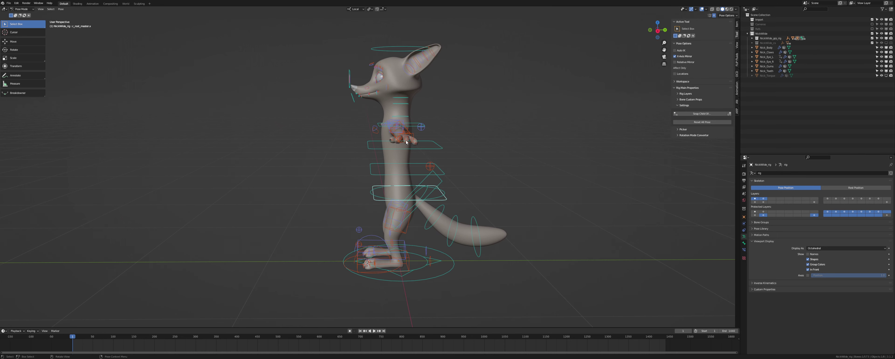
Try rotating the left upper arm control and select the left arm's twist offset control at the shoulder.
key(KP_1)
scroll(405, 141, up, 5)
shift+middle_drag(464, 106, 373, 163)
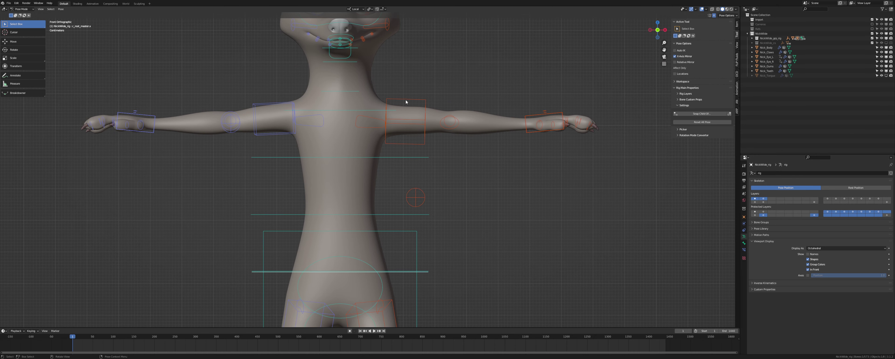
click(406, 101)
middle_drag(406, 102, 517, 130)
key(r)
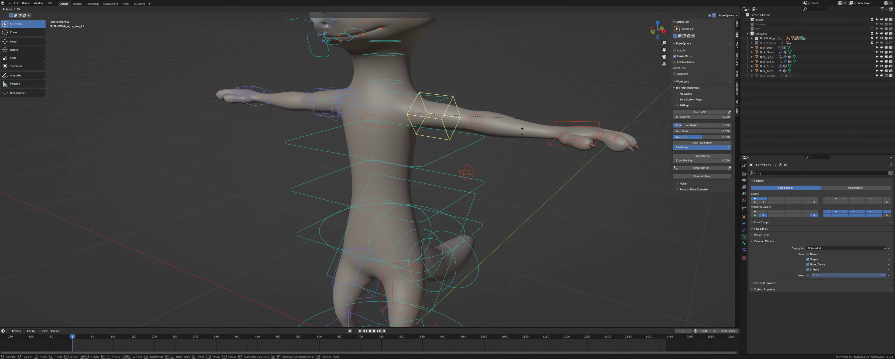
click(516, 105)
click(420, 106)
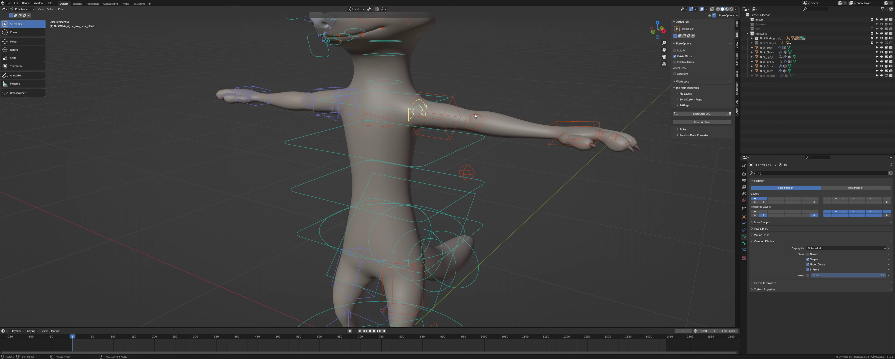
Clear the location of the left arm's pole control and deselect it.
click(467, 172)
key(alt+g)
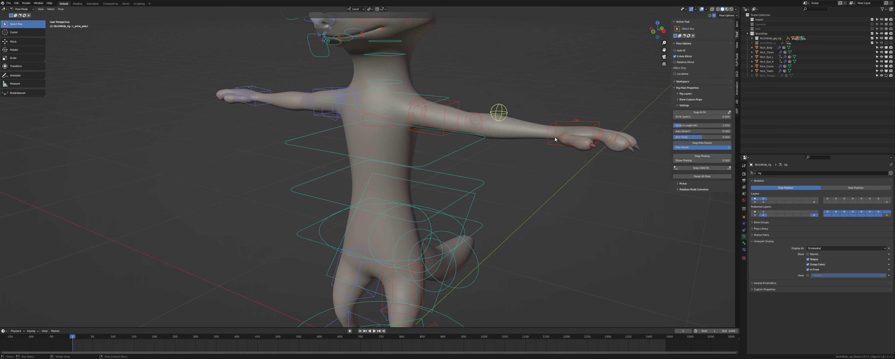
click(520, 151)
Try moving the left foot control with both feet mirrored, and undo the move.
middle_drag(520, 150, 491, 131)
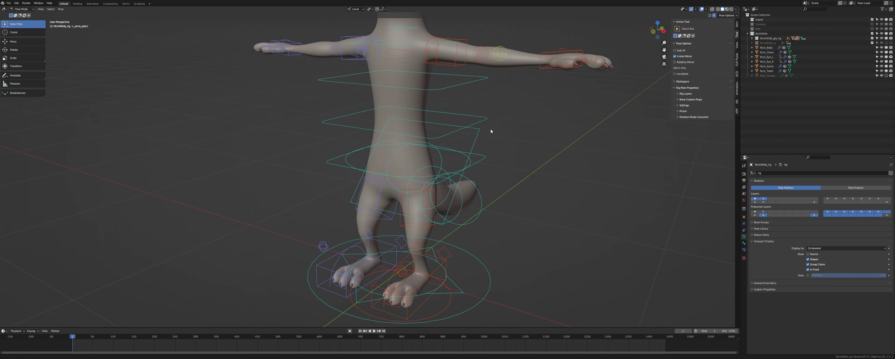
click(446, 257)
shift+middle_drag(470, 253, 476, 215)
key(g)
click(479, 208)
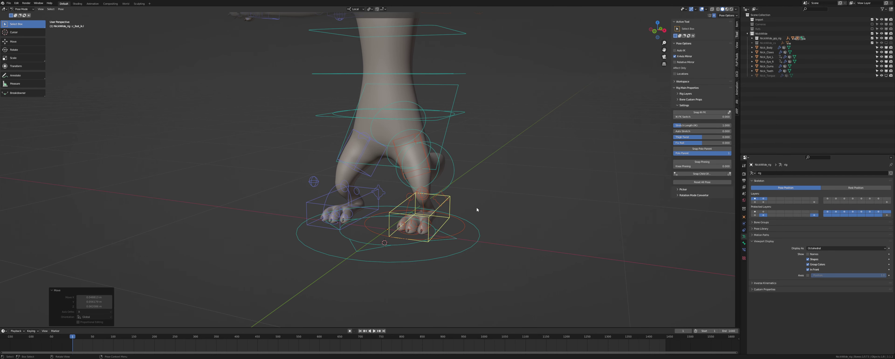
key(ctrl+z)
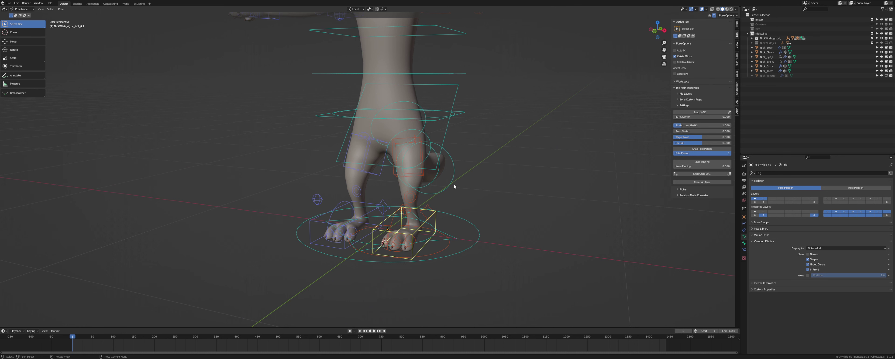
Disable X-Axis Mirror for posing and deselect the foot control.
middle_drag(453, 186, 520, 119)
click(674, 57)
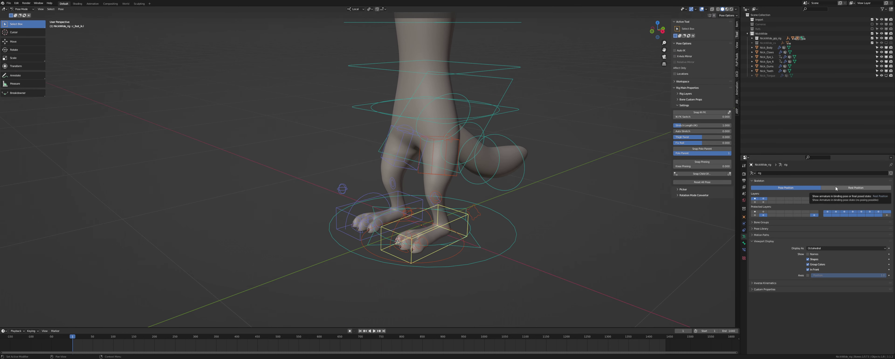
middle_drag(555, 181, 543, 179)
click(540, 177)
Show the whole character through the camera and save the file.
key(KP_0)
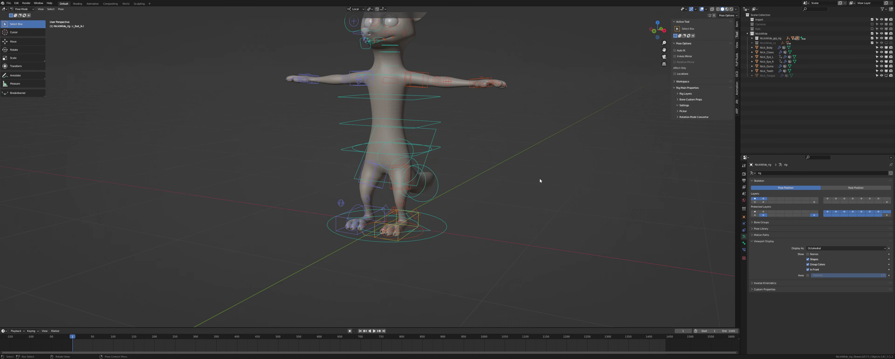
scroll(537, 181, down, 6)
scroll(534, 186, down, 4)
shift+middle_drag(482, 215, 492, 116)
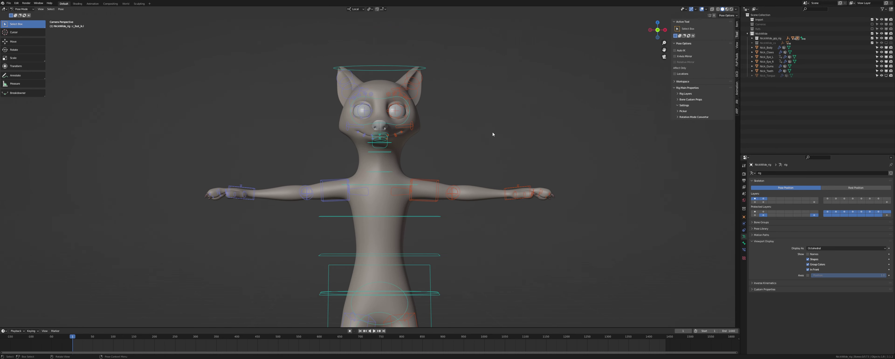
scroll(491, 150, down, 3)
shift+middle_drag(490, 193, 489, 159)
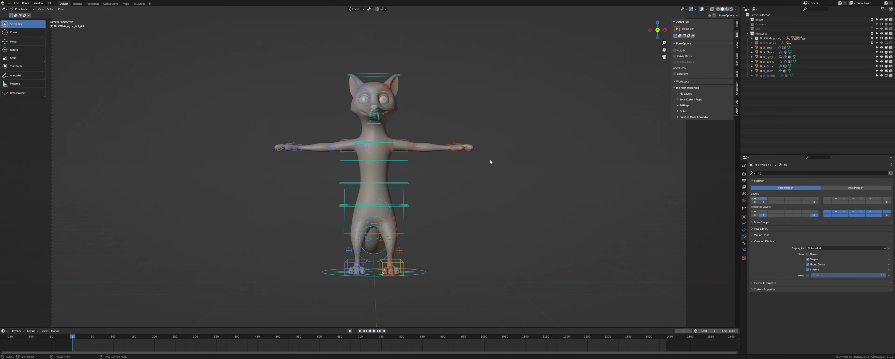
scroll(490, 160, up, 2)
key(ctrl+s)
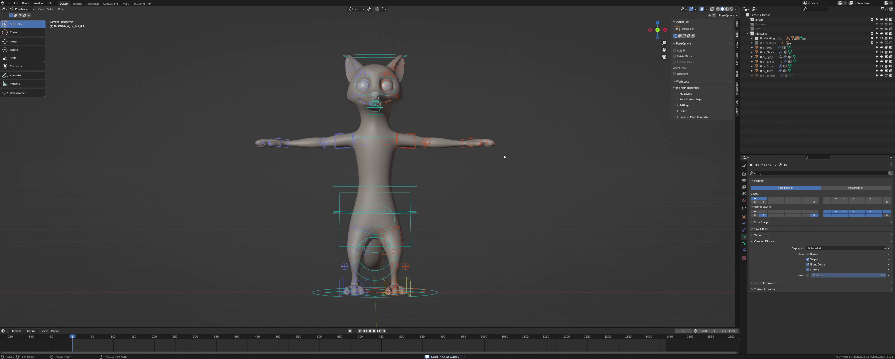